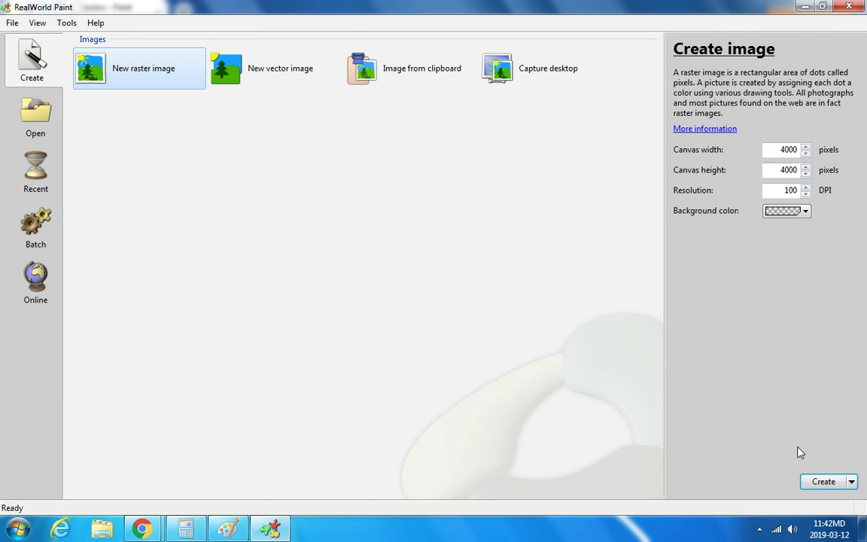
# Create a new raster image of 4000 × 4000 pixels at 100 DPI with a transparent background.
pyautogui.click(799, 482)
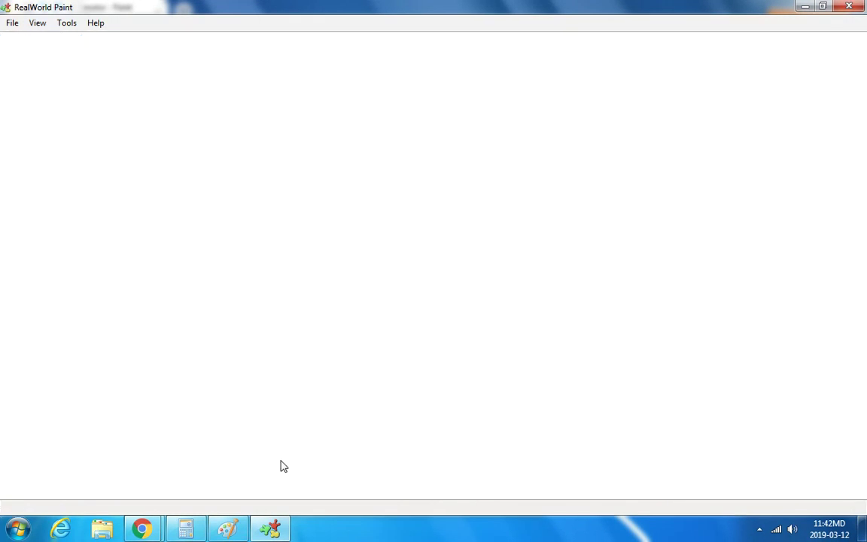
# Switch to Paint, copy the whole motor drawing as an area of about 786 × 859 pixels, and return to RealWorld Paint.
pyautogui.click(228, 529)
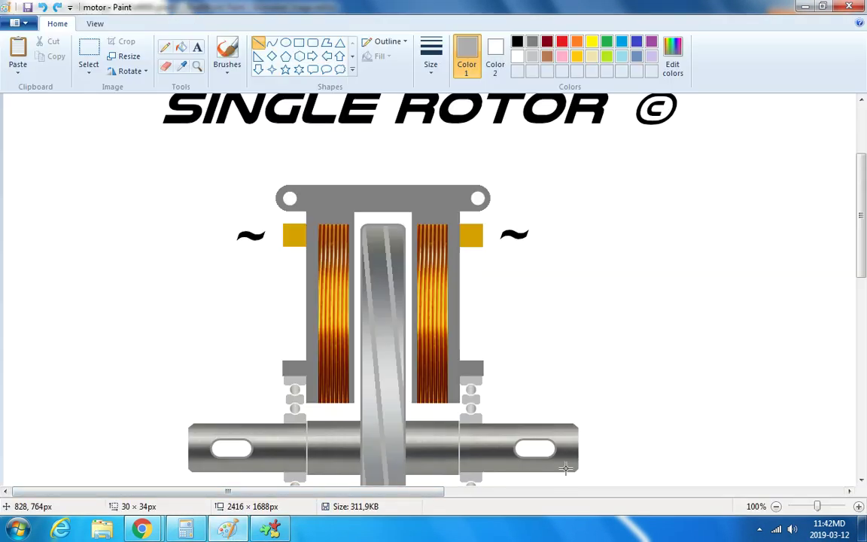
pyautogui.click(97, 66)
pyautogui.moveTo(128, 156); pyautogui.dragTo(661, 444)
pyautogui.scroll(-4, 660, 444)
pyautogui.rightClick(426, 190)
pyautogui.click(457, 212)
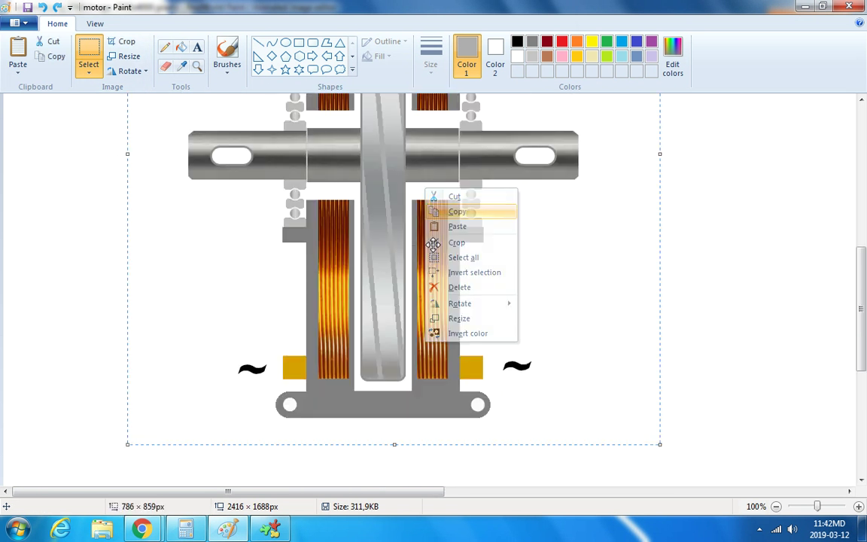
pyautogui.click(270, 529)
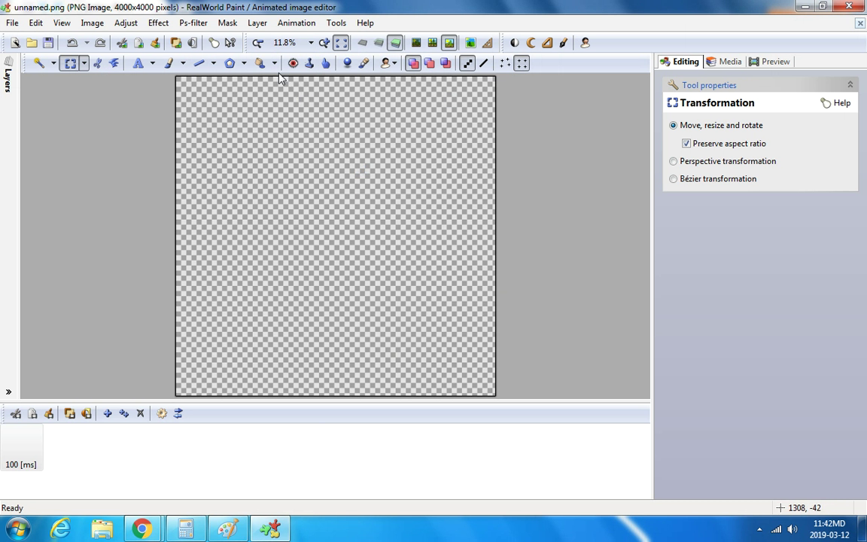
pyautogui.click(260, 63)
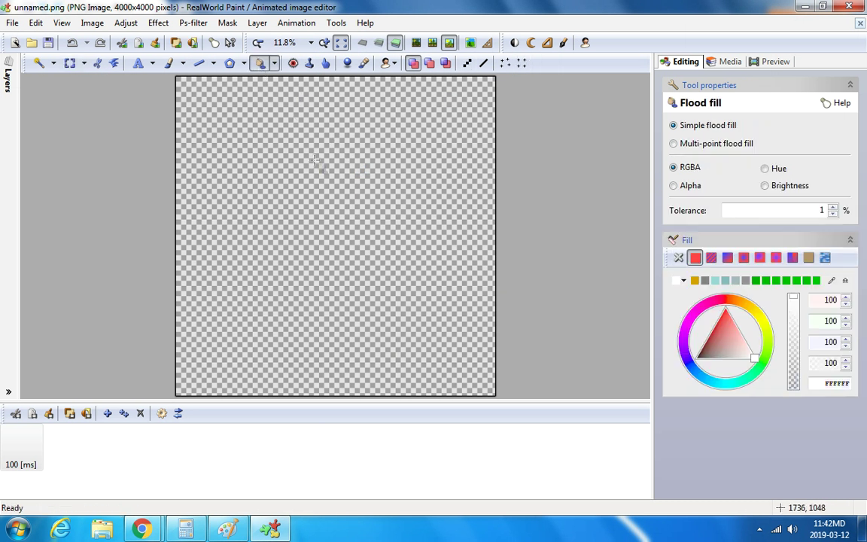
pyautogui.click(315, 160)
pyautogui.click(70, 64)
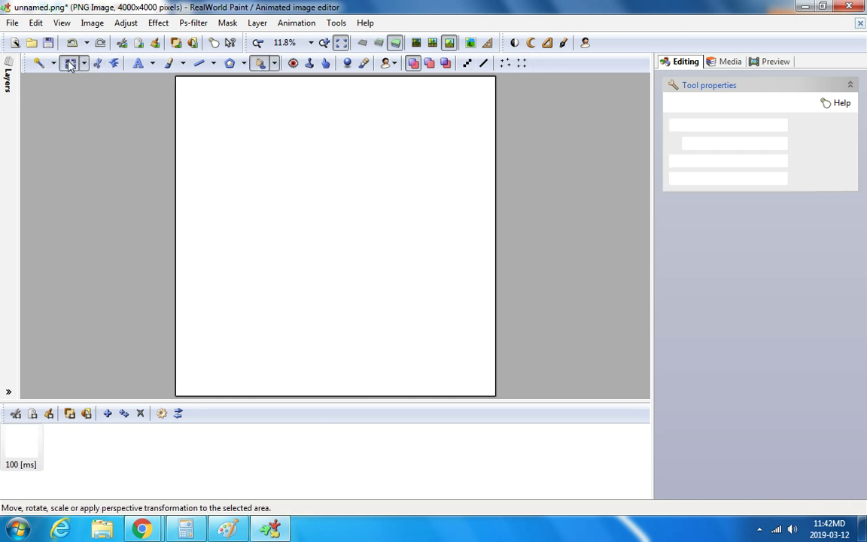
pyautogui.rightClick(265, 156)
pyautogui.click(307, 218)
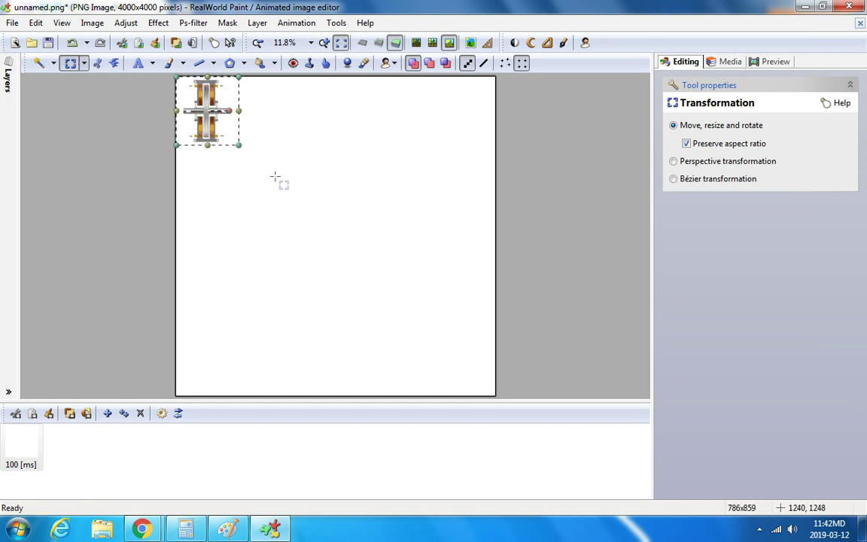
pyautogui.moveTo(295, 160); pyautogui.dragTo(320, 212)
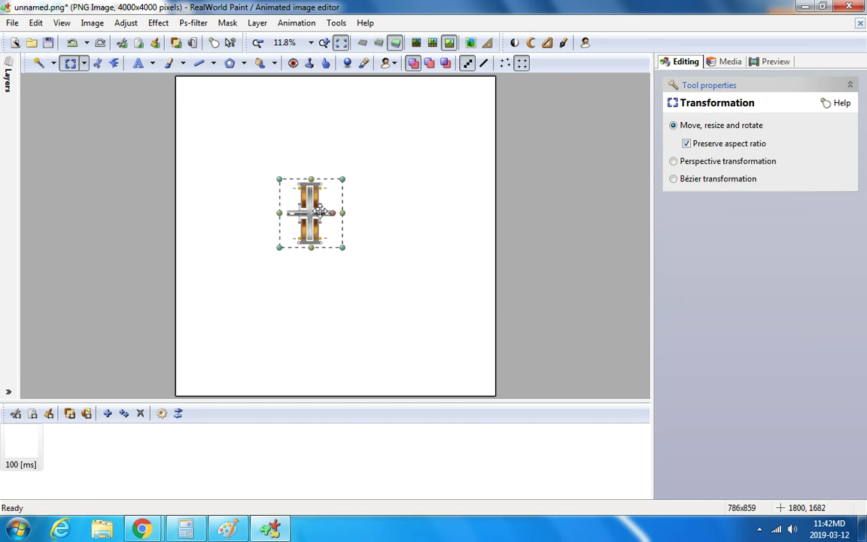
pyautogui.click(861, 24)
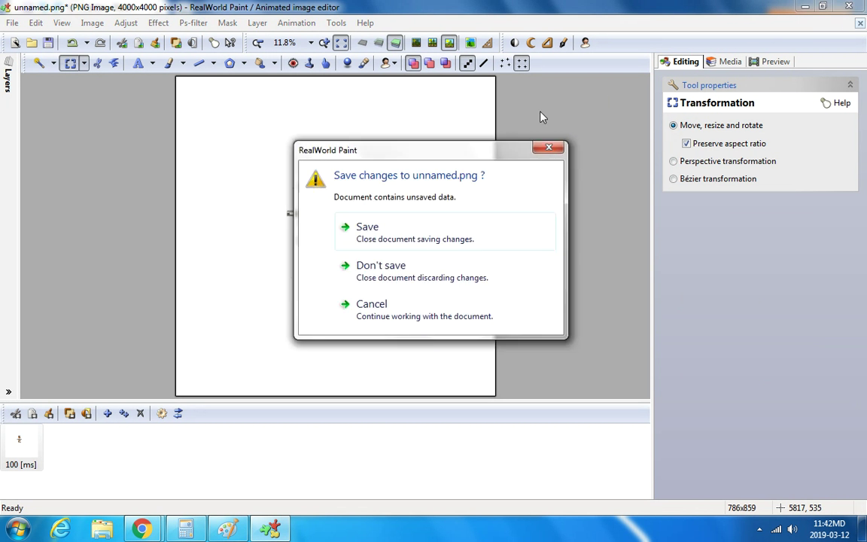
pyautogui.click(392, 267)
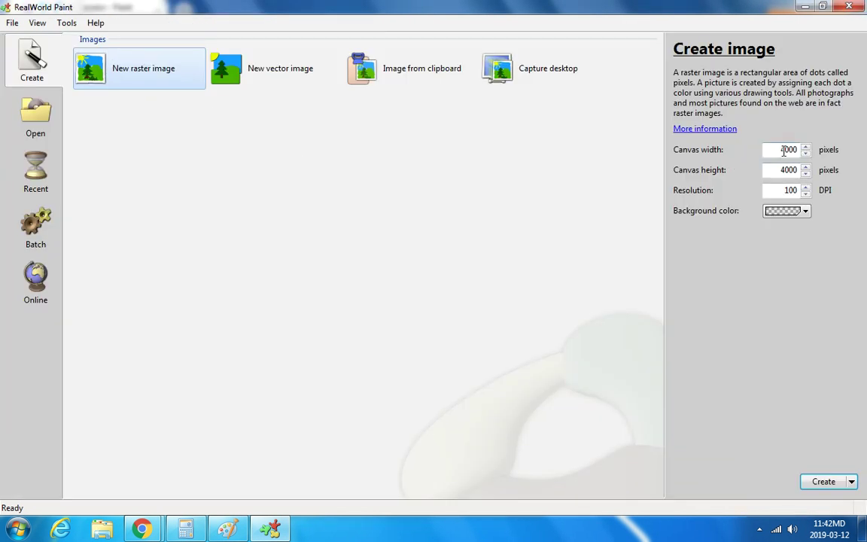
# Create a new raster image of 2000 × 2000 pixels and flood fill its canvas with white.
pyautogui.doubleClick(785, 151)
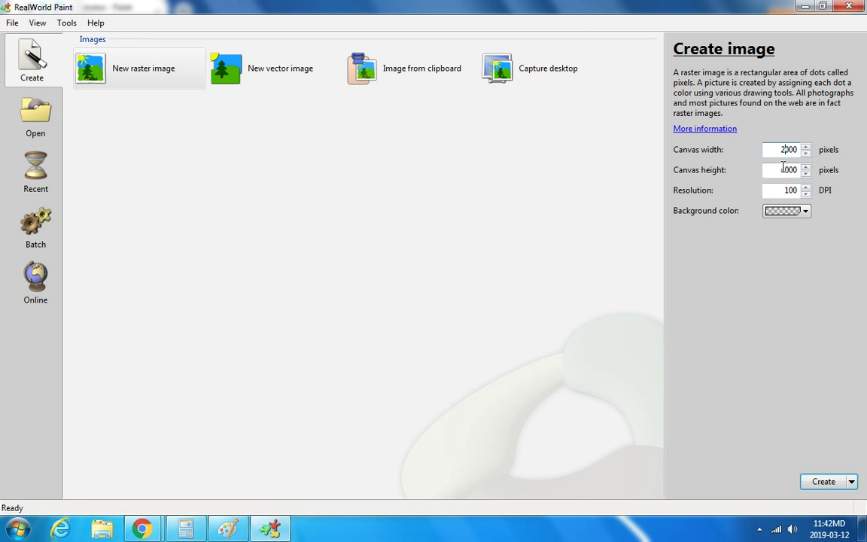
pyautogui.click(823, 480)
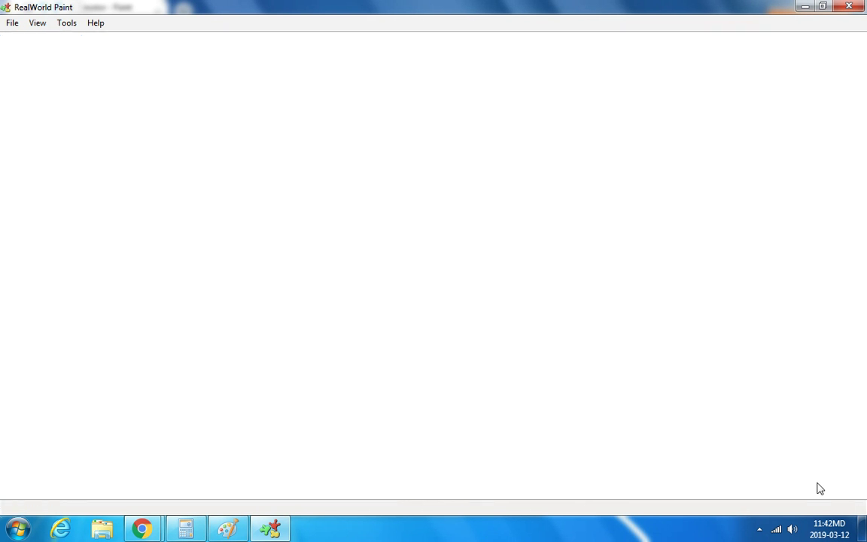
pyautogui.click(260, 64)
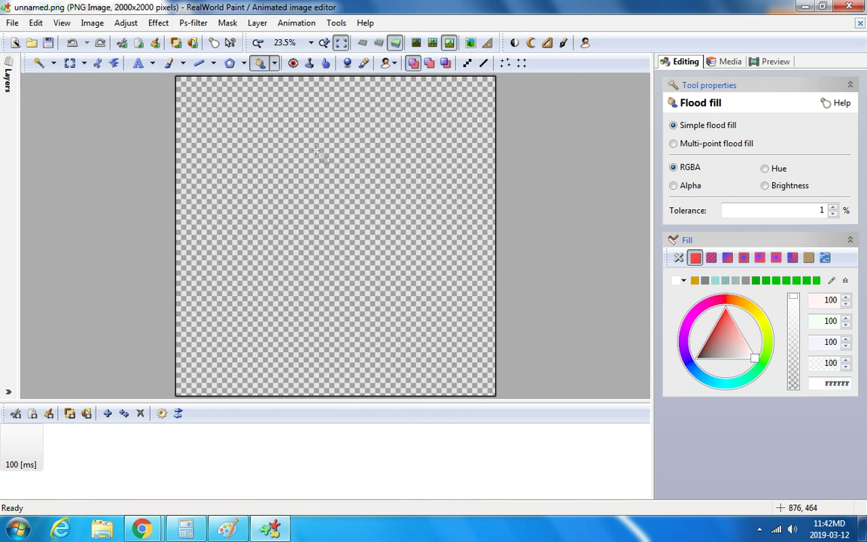
pyautogui.click(315, 150)
# Paste the copied motor drawing, move it near the centre of the canvas, and apply the placement.
pyautogui.rightClick(245, 135)
pyautogui.click(267, 191)
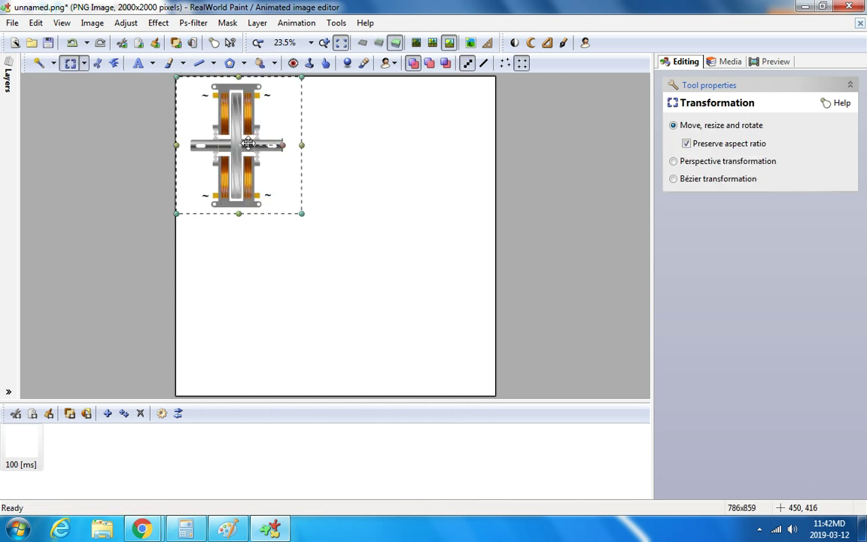
pyautogui.moveTo(252, 140); pyautogui.dragTo(339, 233)
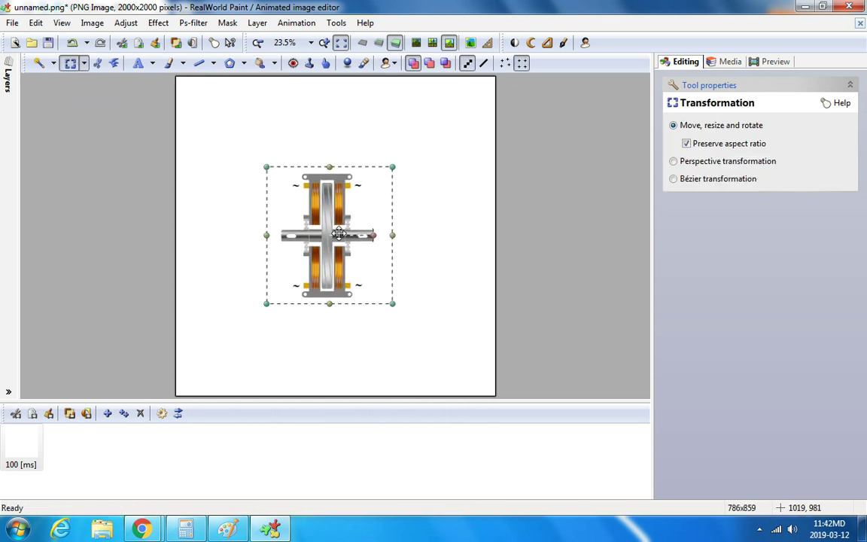
pyautogui.click(341, 116)
# Cut out the grey housing bracket with its two mounting holes at the motor's upper end.
pyautogui.scroll(2, 311, 188)
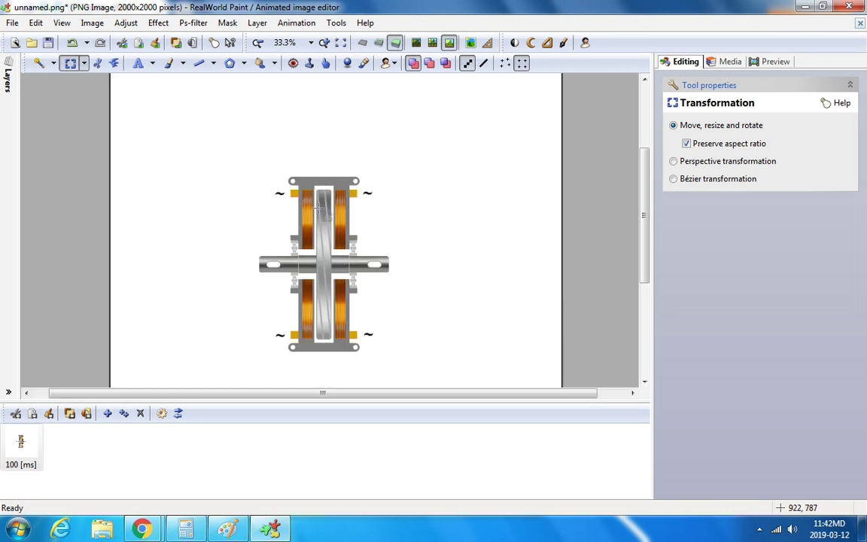
pyautogui.scroll(1, 307, 292)
pyautogui.scroll(1, 307, 295)
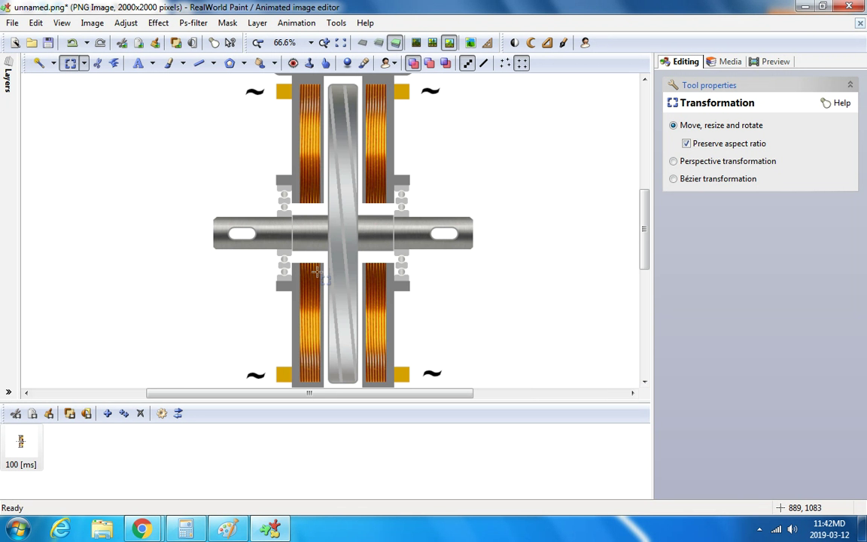
pyautogui.scroll(-1, 317, 272)
pyautogui.scroll(2, 319, 128)
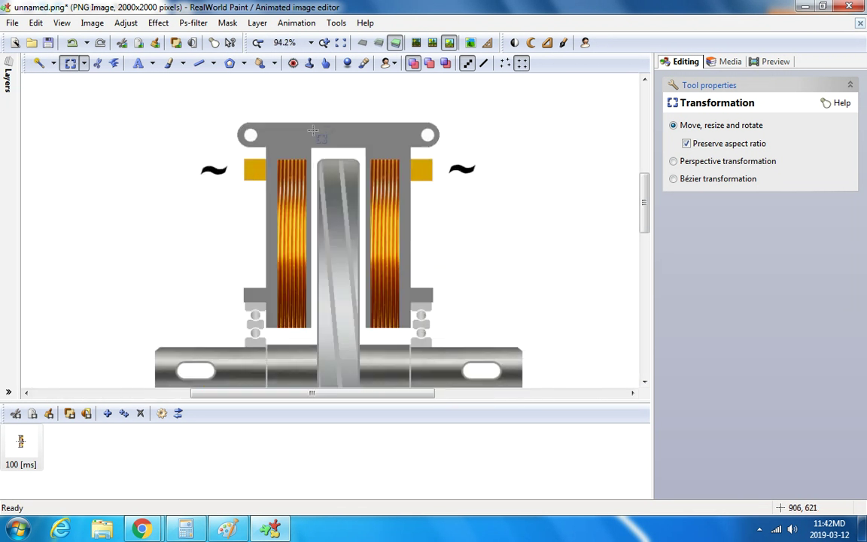
pyautogui.scroll(1, 313, 131)
pyautogui.moveTo(176, 99); pyautogui.dragTo(534, 168)
pyautogui.rightClick(355, 129)
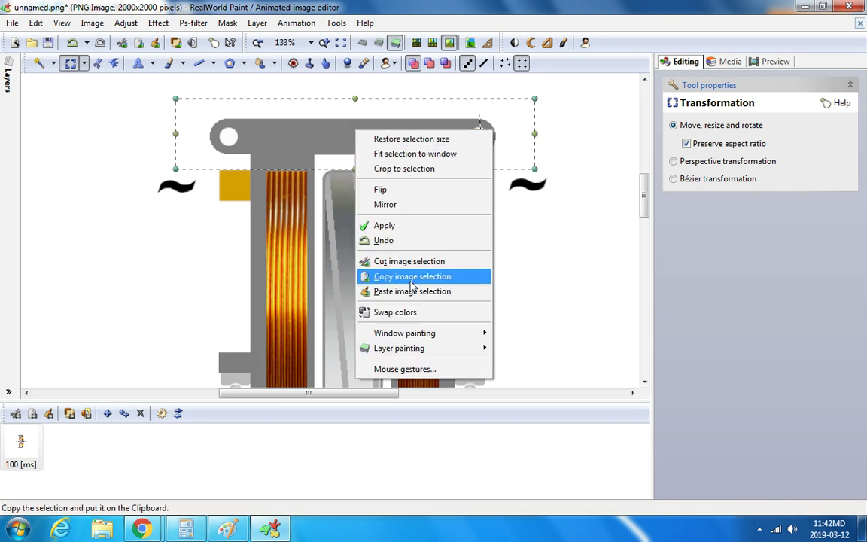
pyautogui.click(413, 258)
# Flood fill the transparent gap above the motor's upper end with white.
pyautogui.scroll(-3, 408, 260)
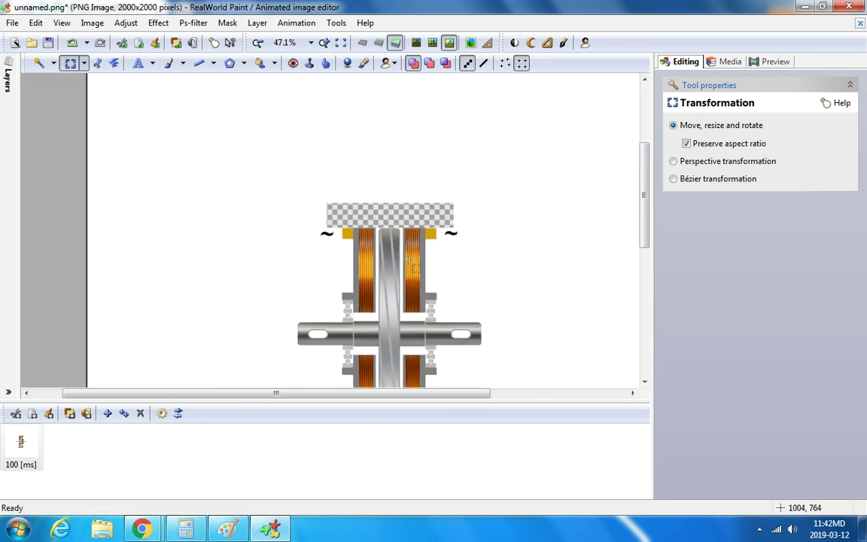
pyautogui.click(260, 63)
pyautogui.scroll(4, 390, 231)
pyautogui.click(390, 232)
# Cut out the grey bracket at the motor's lower end, an area of about 395 × 92 pixels, and fill the gap with white.
pyautogui.scroll(-5, 393, 234)
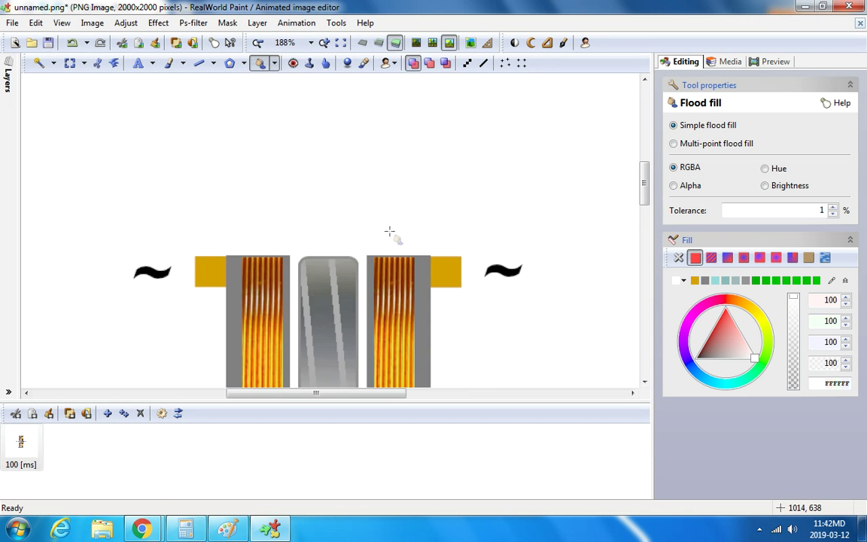
pyautogui.scroll(2, 328, 295)
pyautogui.click(69, 63)
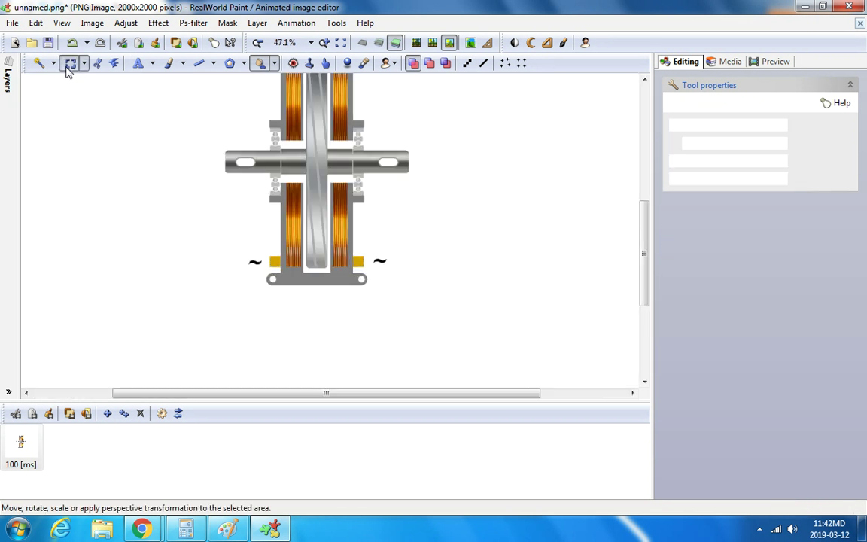
pyautogui.scroll(2, 279, 263)
pyautogui.moveTo(143, 255); pyautogui.dragTo(147, 234)
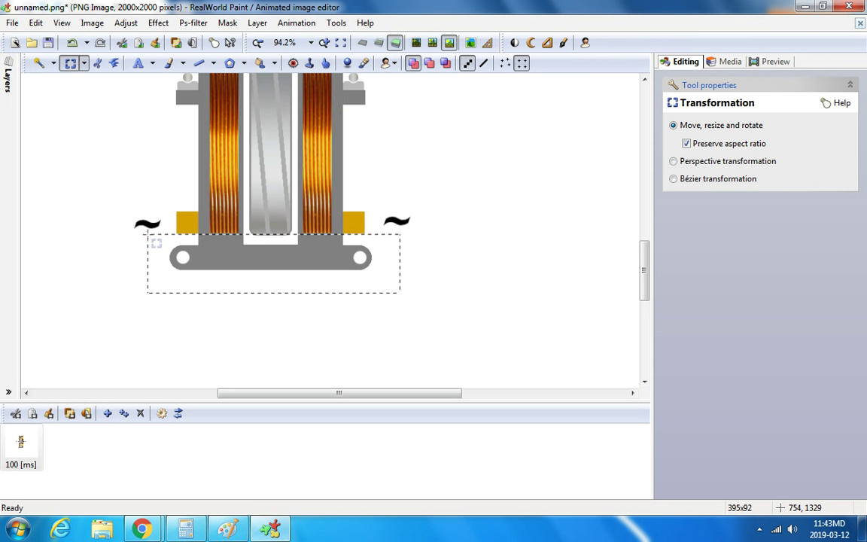
pyautogui.rightClick(220, 240)
pyautogui.click(271, 372)
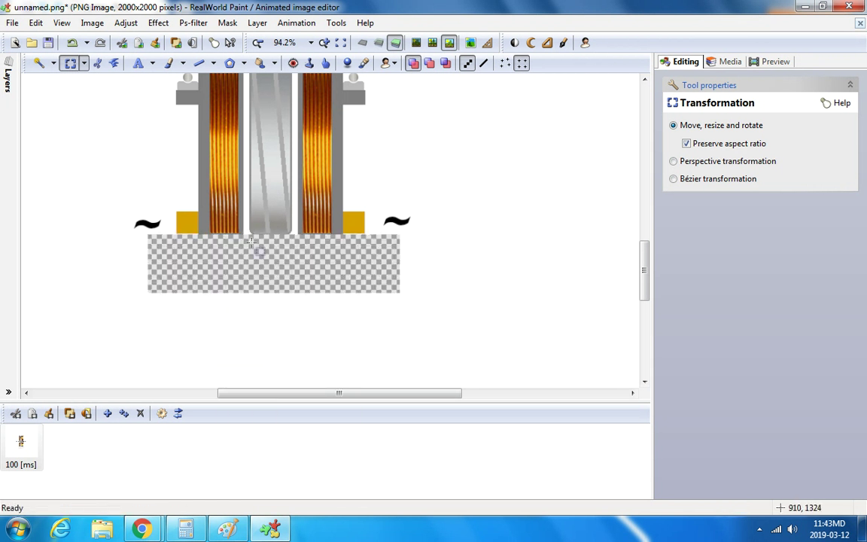
pyautogui.click(260, 63)
pyautogui.click(272, 241)
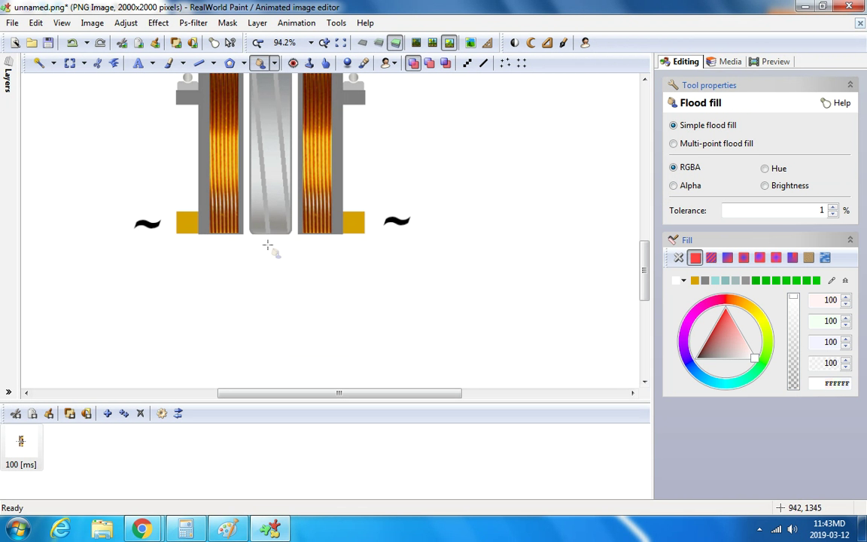
# Cut a strip of about 306 × 65 pixels directly under the lower coils and rotor and flood fill it with white.
pyautogui.scroll(2, 264, 243)
pyautogui.click(70, 63)
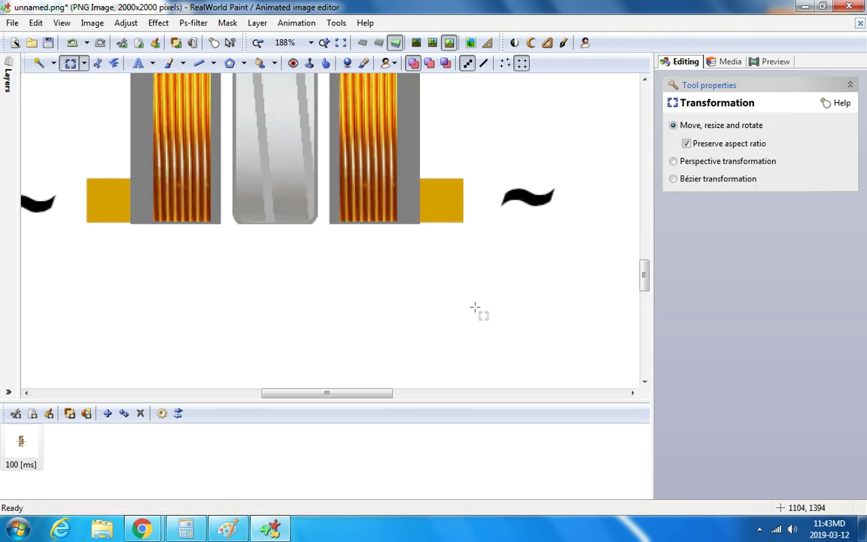
pyautogui.moveTo(238, 230); pyautogui.dragTo(90, 224)
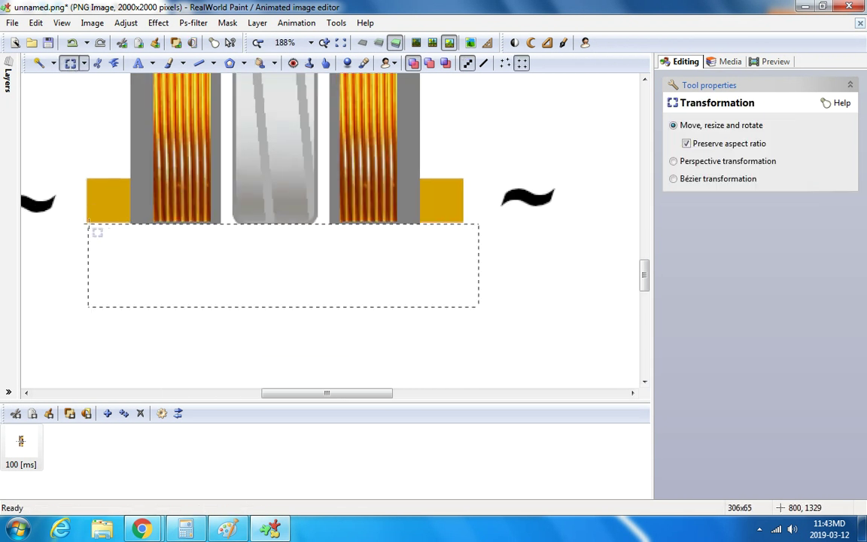
pyautogui.rightClick(191, 226)
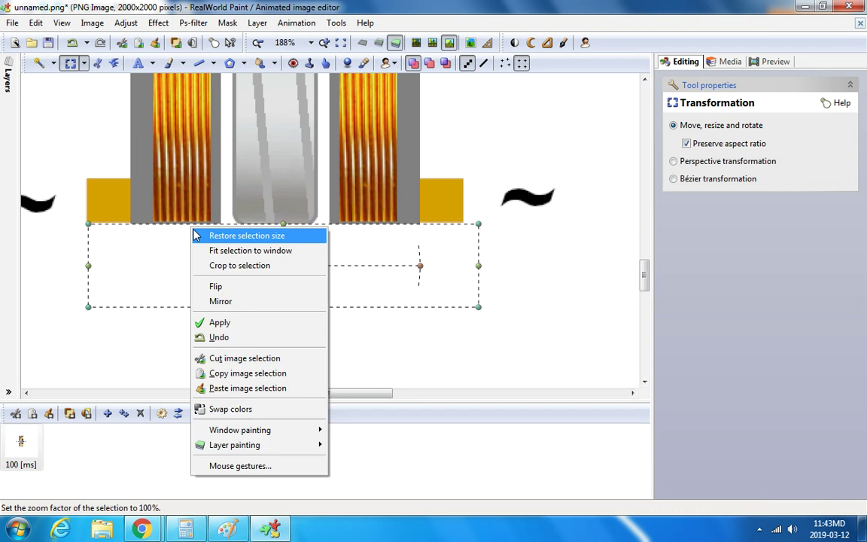
pyautogui.click(244, 358)
pyautogui.scroll(-2, 248, 363)
pyautogui.click(259, 63)
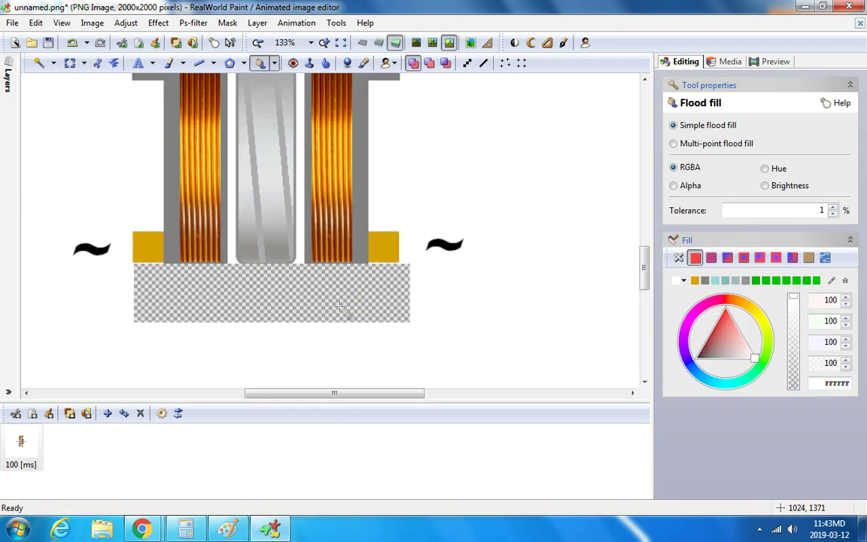
pyautogui.click(340, 307)
# Check the lower edges of the coils and rotor against selection rectangles drawn directly beneath them.
pyautogui.scroll(6, 282, 267)
pyautogui.scroll(-8, 274, 268)
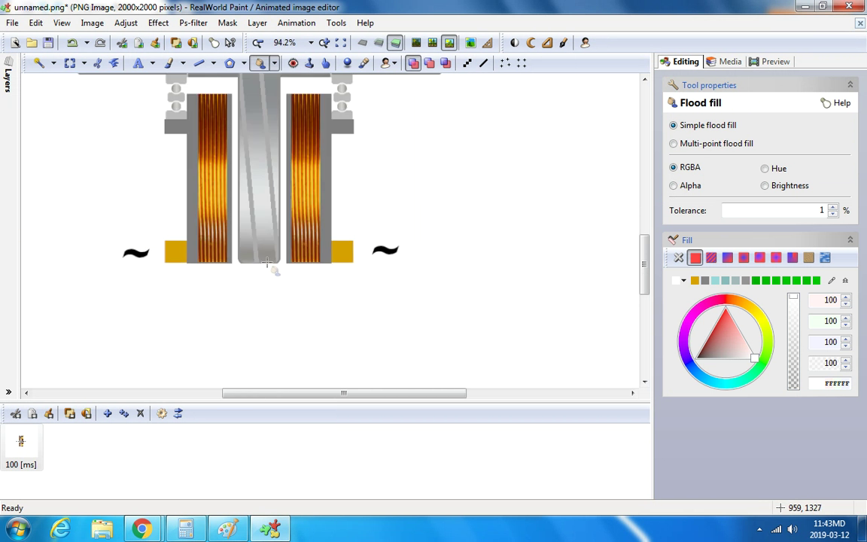
pyautogui.scroll(-5, 267, 264)
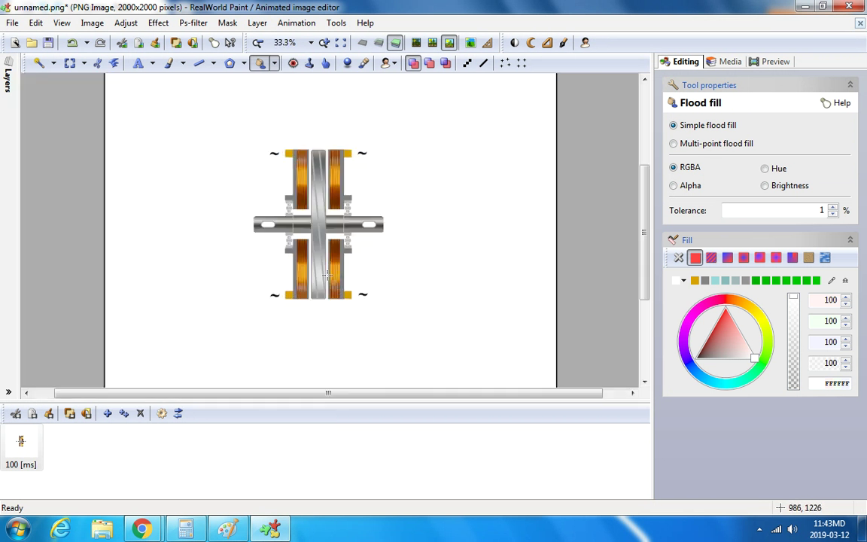
pyautogui.scroll(2, 328, 276)
pyautogui.scroll(2, 329, 309)
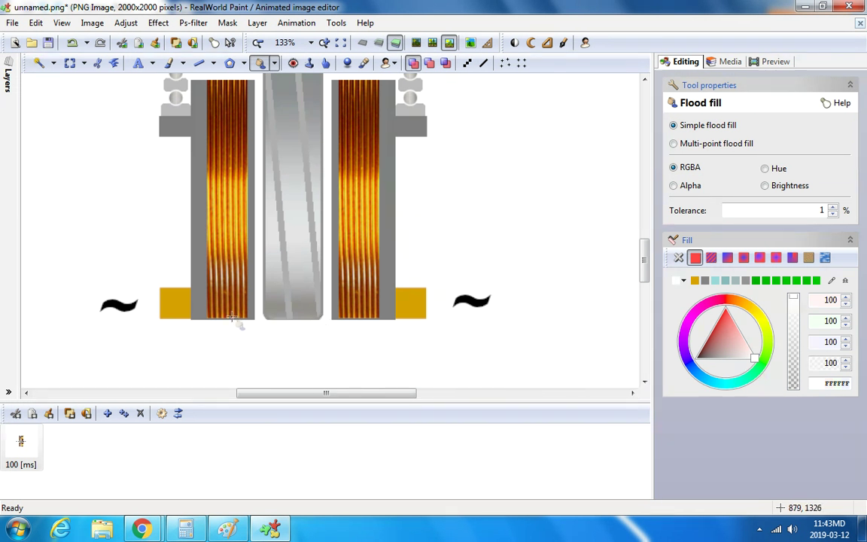
pyautogui.click(69, 64)
pyautogui.scroll(-2, 219, 256)
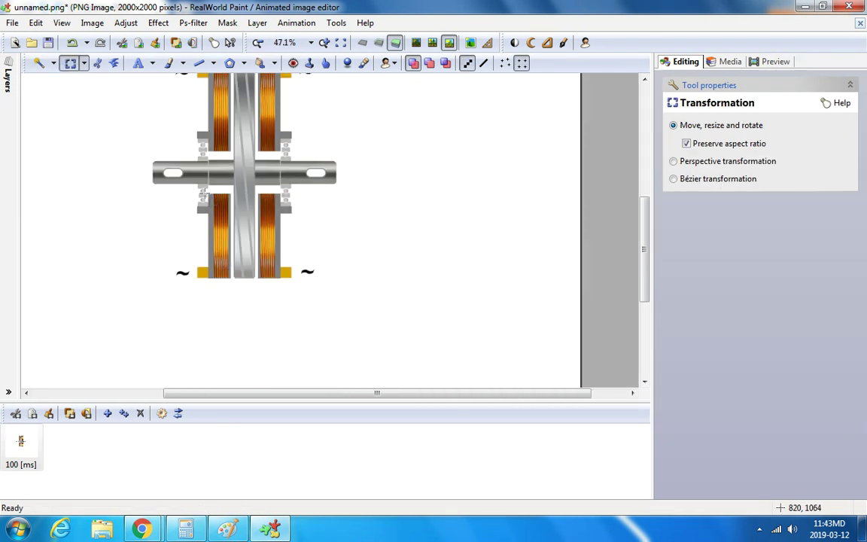
pyautogui.scroll(2, 203, 195)
pyautogui.moveTo(366, 338); pyautogui.dragTo(233, 313)
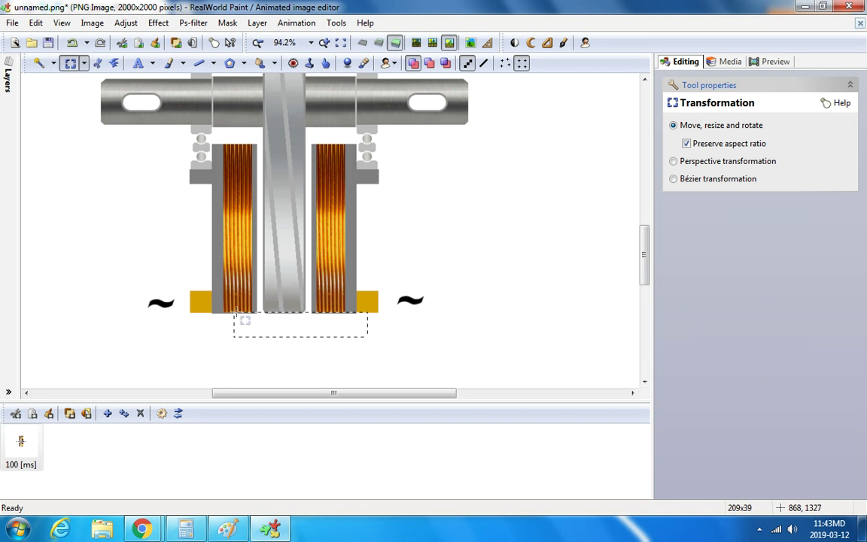
pyautogui.scroll(2, 219, 316)
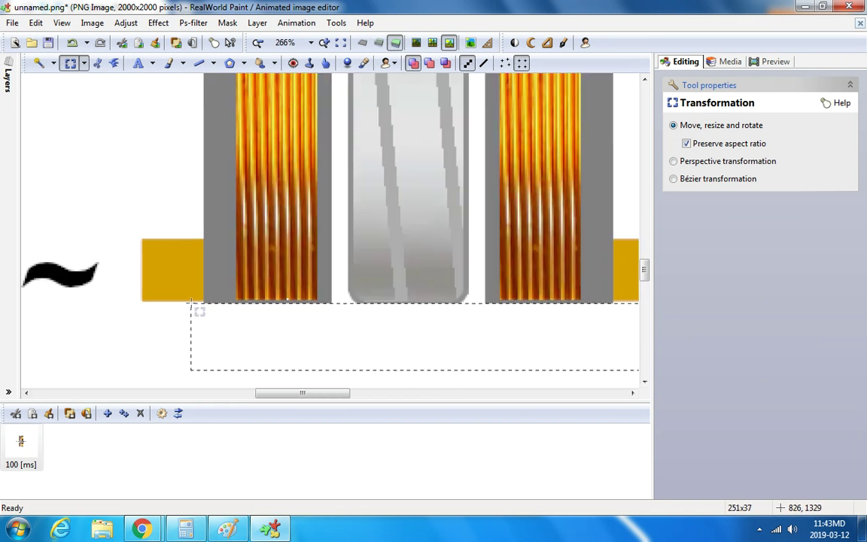
pyautogui.scroll(-2, 214, 306)
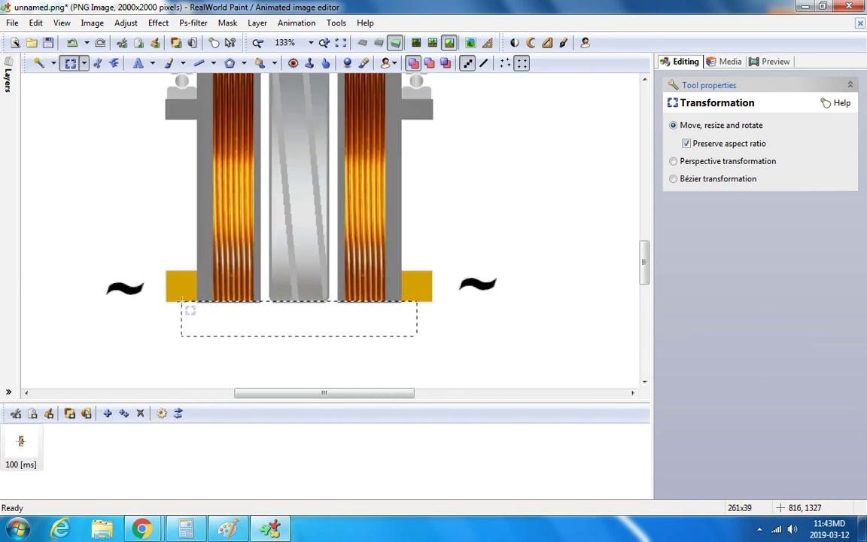
pyautogui.scroll(-1, 190, 309)
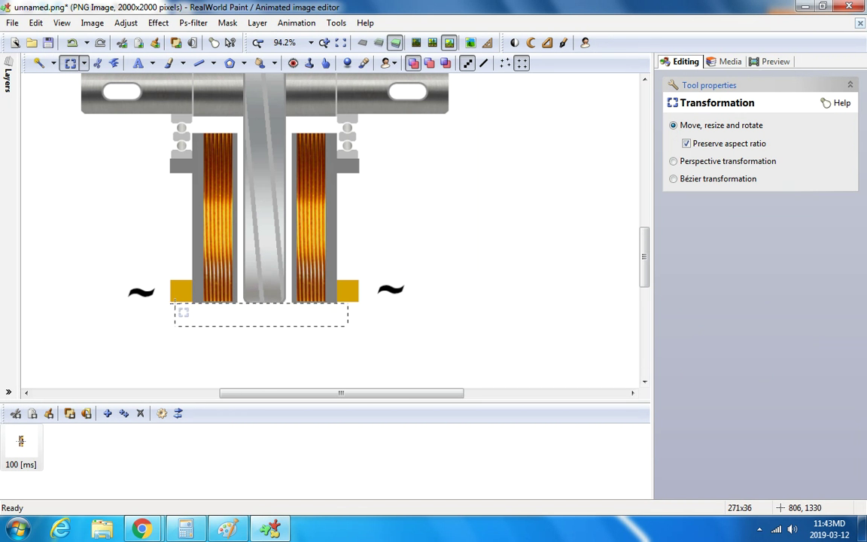
pyautogui.scroll(2, 260, 128)
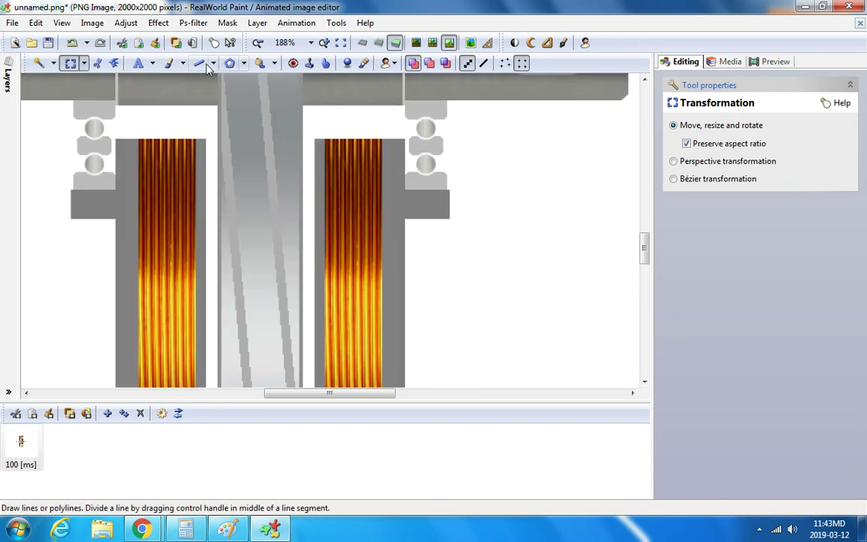
pyautogui.scroll(-4, 226, 249)
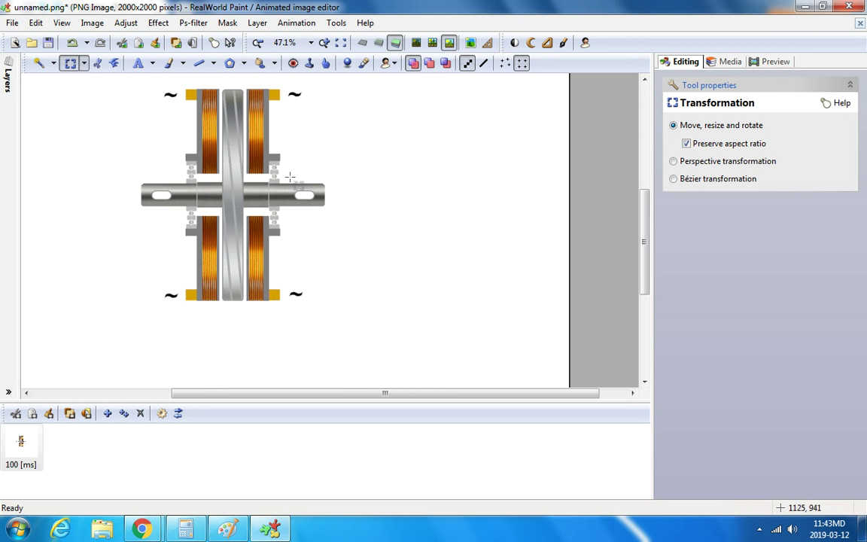
pyautogui.scroll(1, 237, 115)
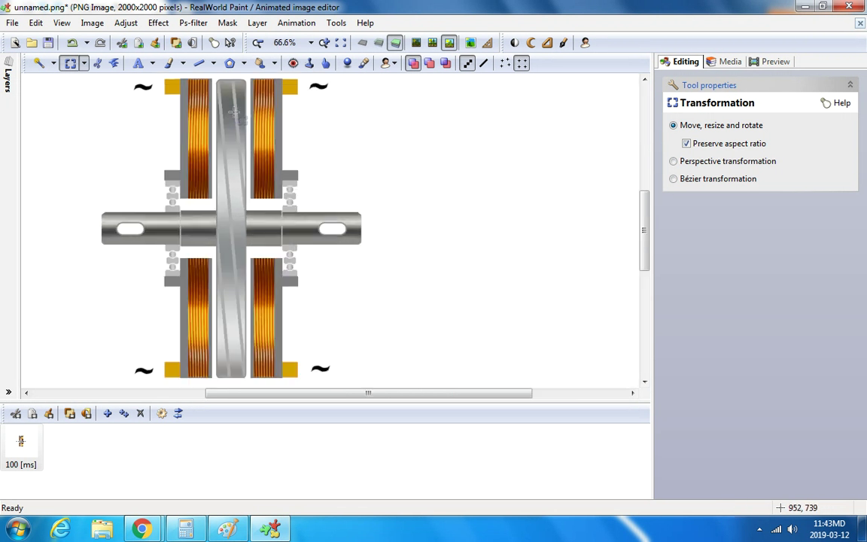
pyautogui.scroll(-2, 228, 207)
pyautogui.scroll(1, 284, 214)
pyautogui.scroll(1, 284, 214)
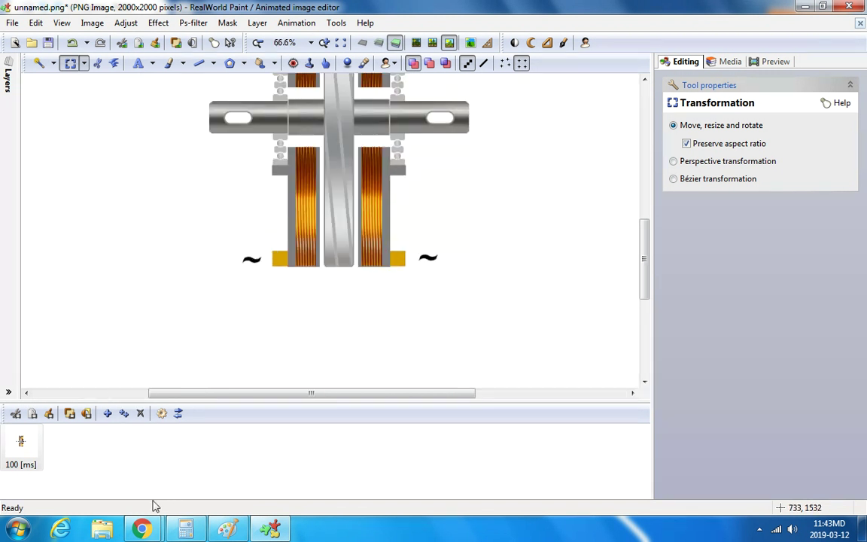
# Open the Pictures library in Windows Explorer and look over the motor and motor rotor conductor image files.
pyautogui.click(101, 530)
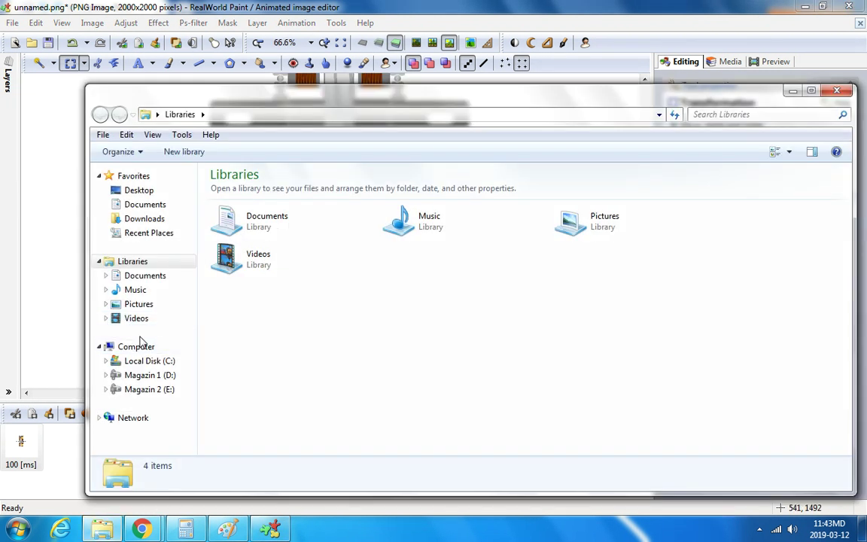
pyautogui.click(142, 305)
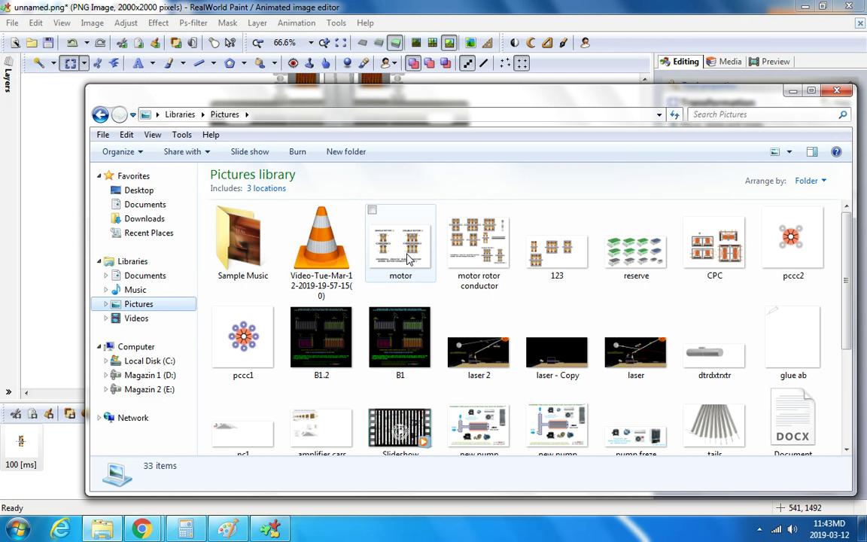
pyautogui.click(403, 242)
pyautogui.rightClick(398, 236)
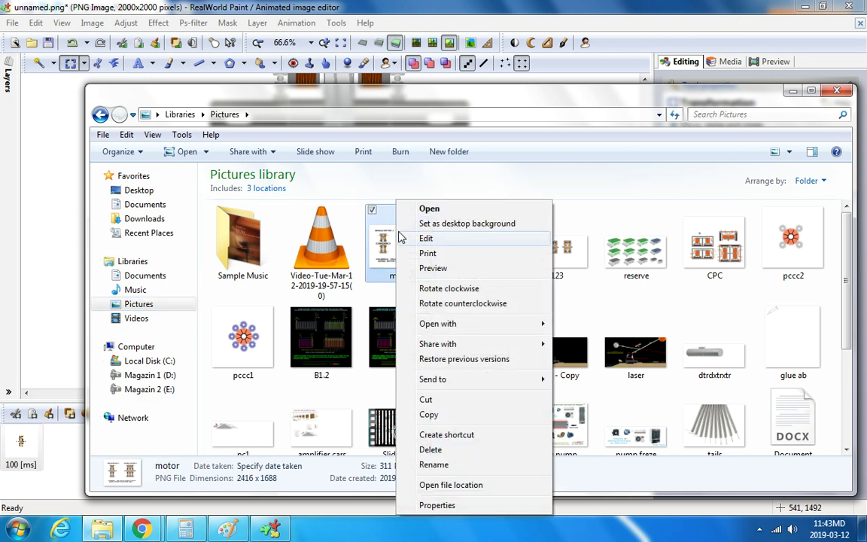
pyautogui.click(352, 226)
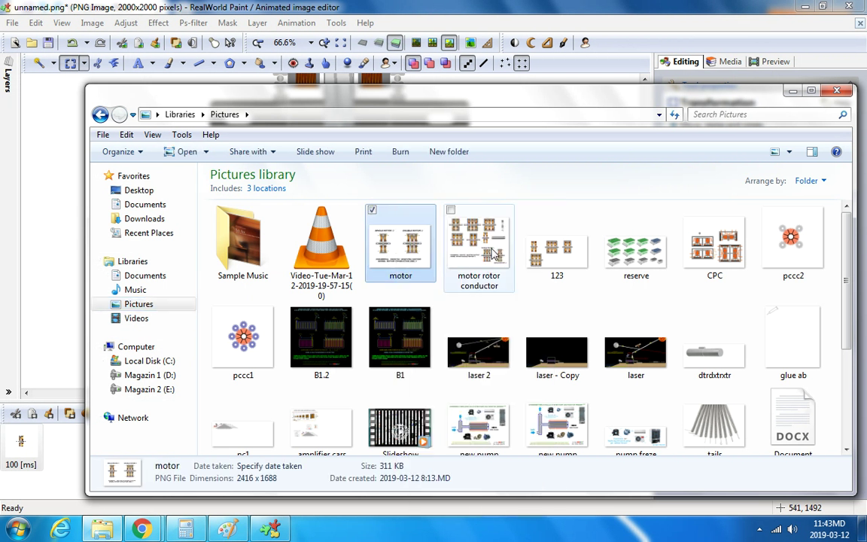
pyautogui.click(486, 249)
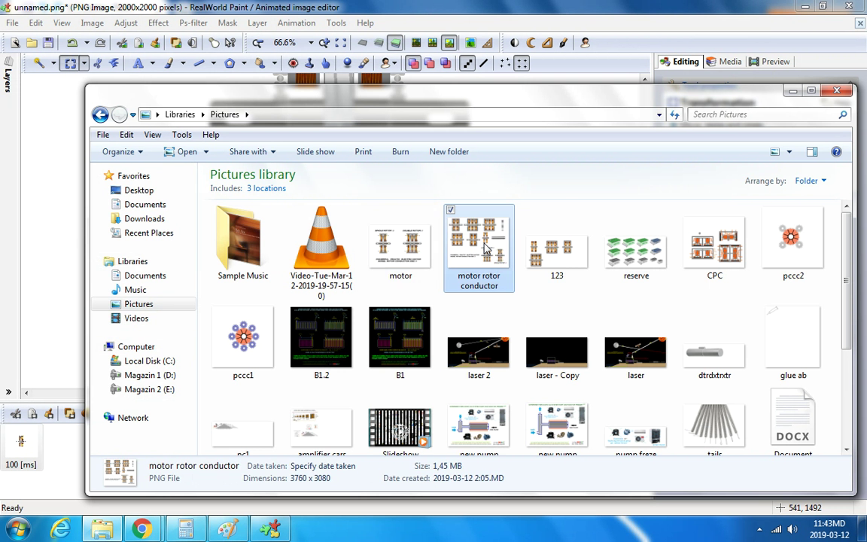
# Preview the image 123 in Windows Photo Viewer and close the viewer.
pyautogui.click(539, 248)
pyautogui.rightClick(537, 249)
pyautogui.click(573, 269)
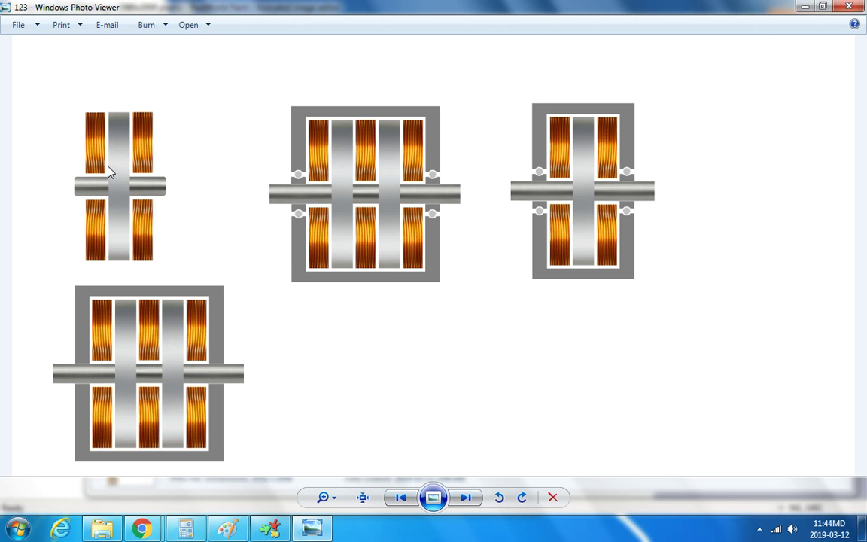
pyautogui.click(859, 6)
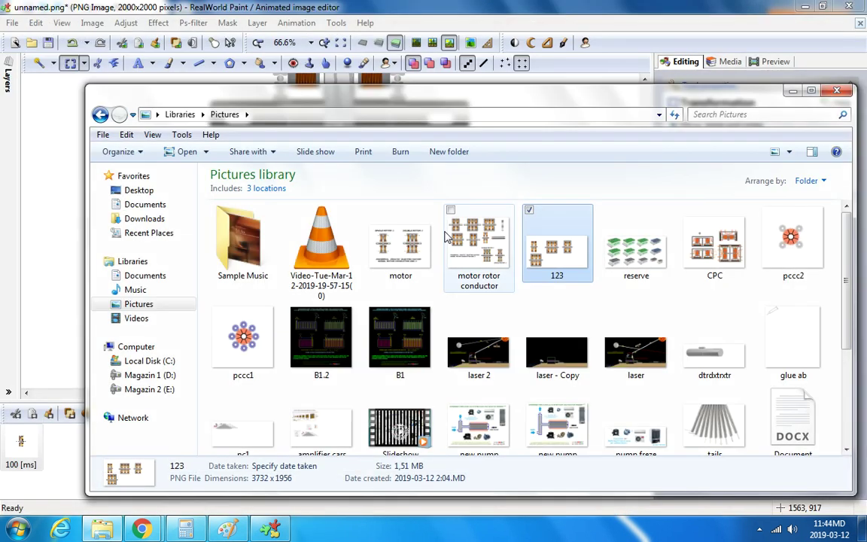
# Preview the motor rotor conductor image and open it from the viewer in RealWorld Paint.
pyautogui.click(470, 219)
pyautogui.rightClick(468, 202)
pyautogui.click(505, 268)
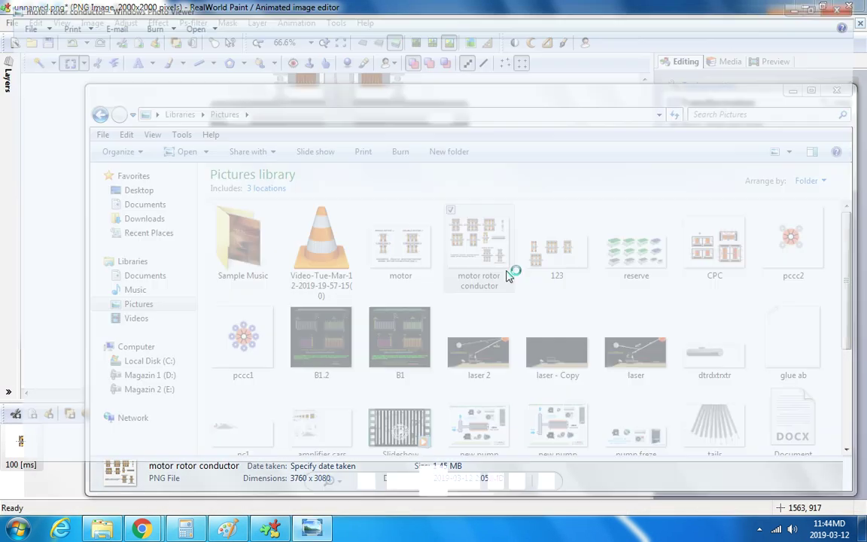
pyautogui.rightClick(338, 147)
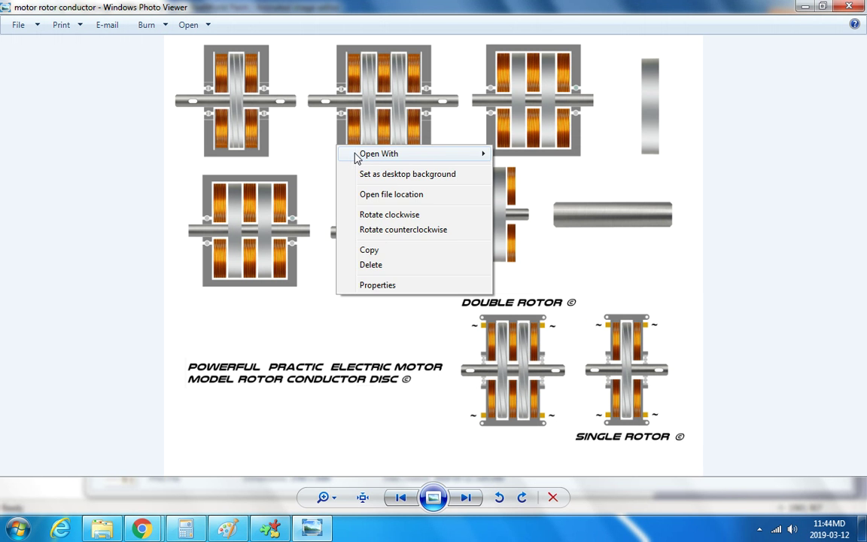
pyautogui.moveTo(397, 155)
pyautogui.click(545, 157)
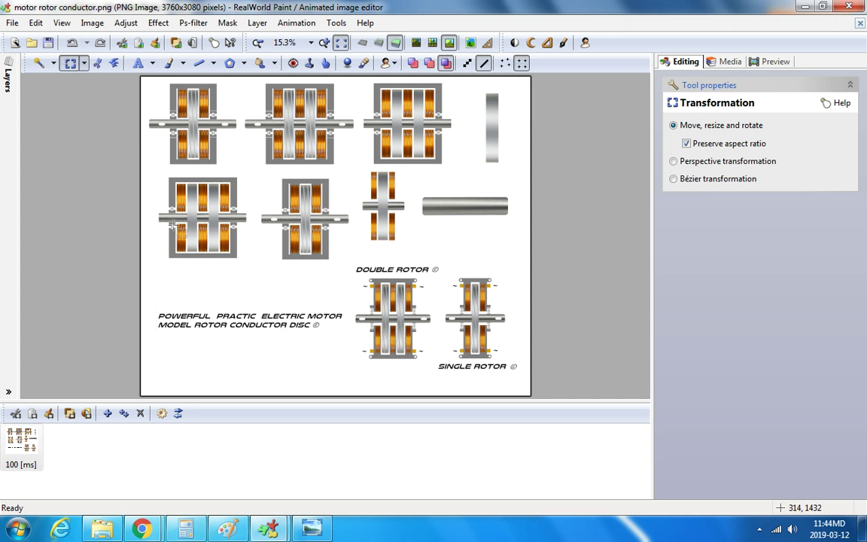
# Select the small single-rotor motor without housing, an area of about 481 × 719 pixels, and copy it.
pyautogui.scroll(3, 483, 188)
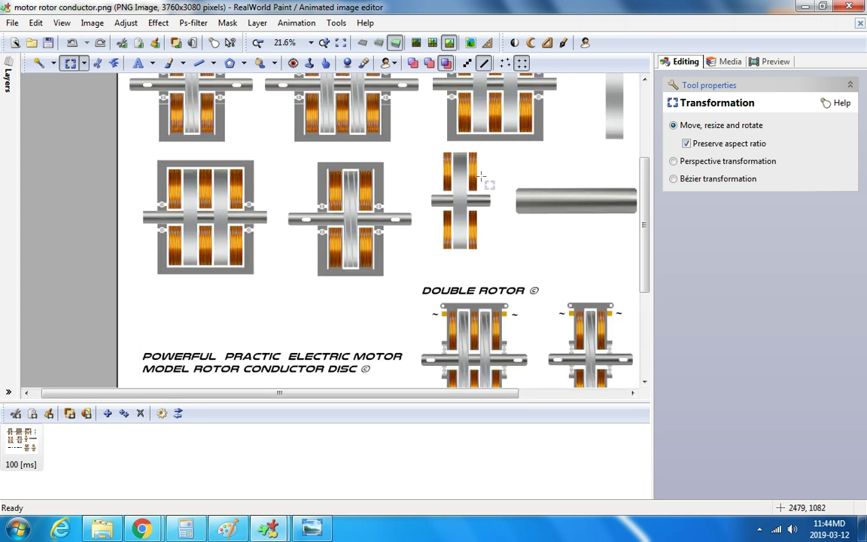
pyautogui.scroll(-2, 482, 188)
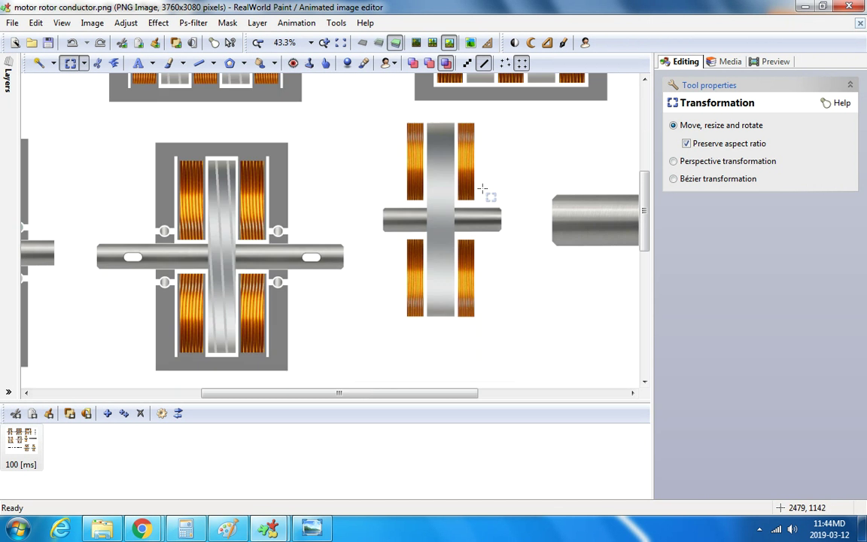
pyautogui.scroll(3, 486, 195)
pyautogui.scroll(-4, 490, 238)
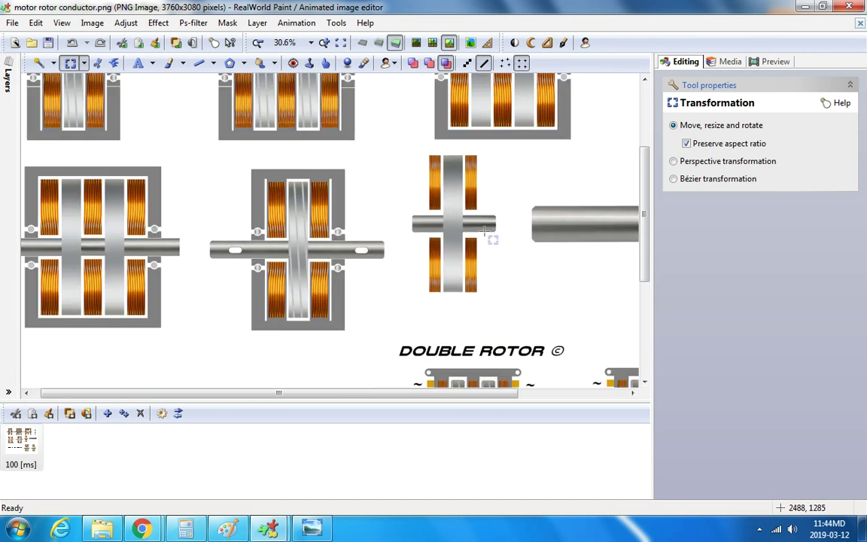
pyautogui.scroll(-1, 485, 234)
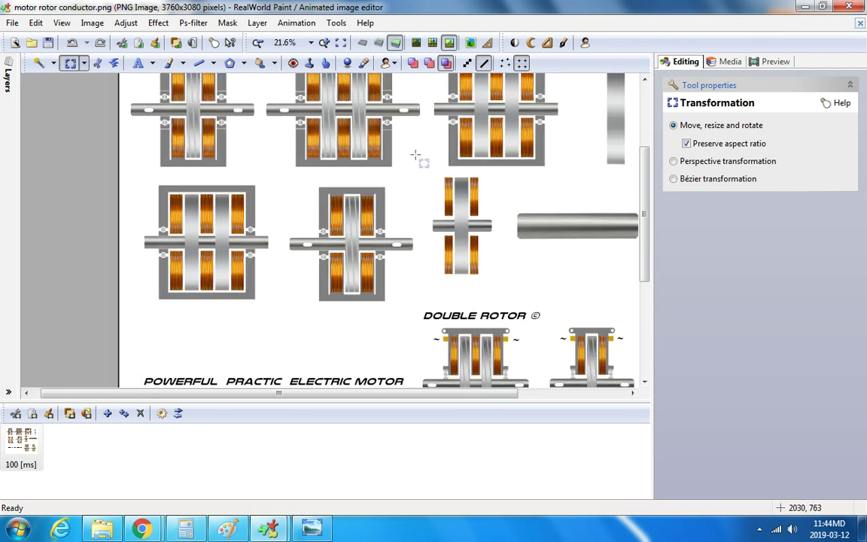
pyautogui.scroll(3, 515, 190)
pyautogui.scroll(-2, 457, 181)
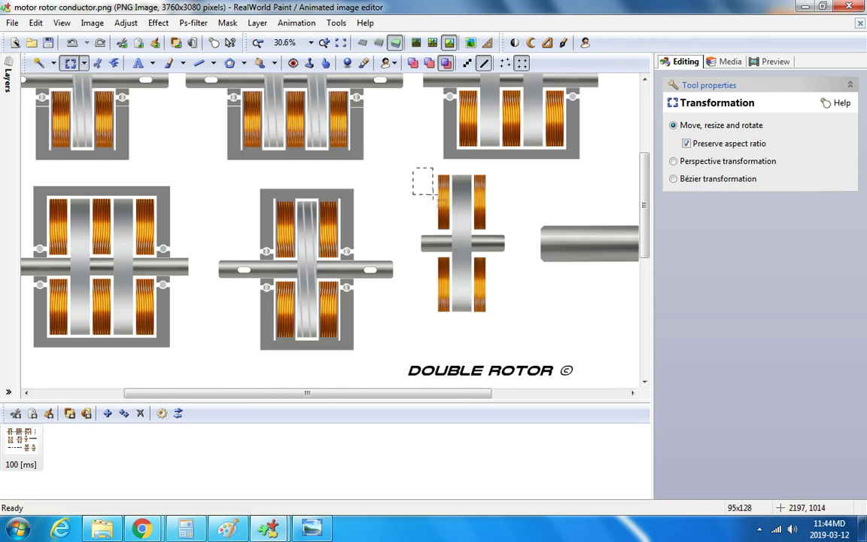
pyautogui.moveTo(434, 195); pyautogui.dragTo(514, 317)
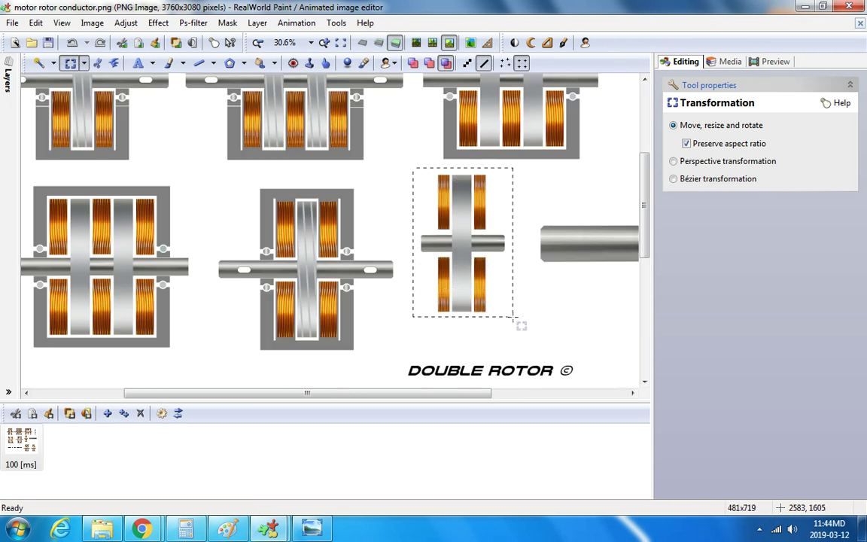
pyautogui.rightClick(450, 245)
pyautogui.click(501, 390)
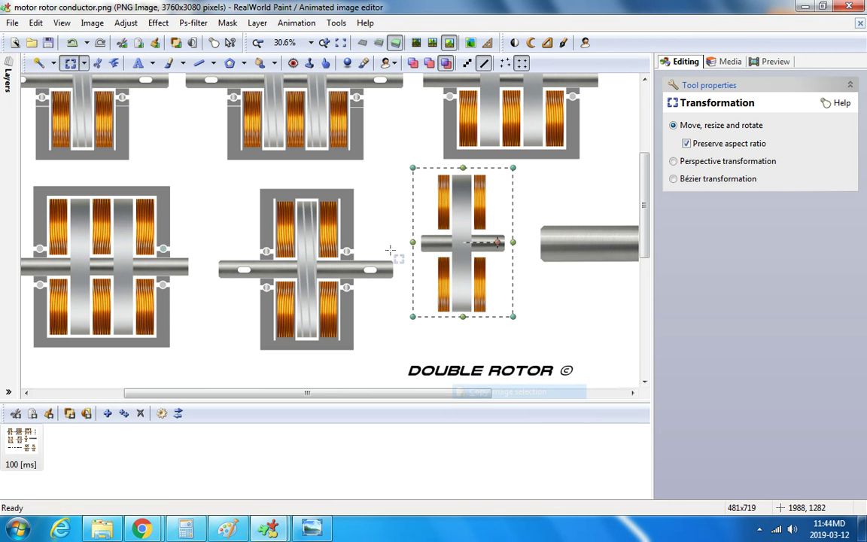
# Switch back to the unnamed.png image, paste the copied motor and place it to the right of the existing motor.
pyautogui.scroll(-1, 390, 250)
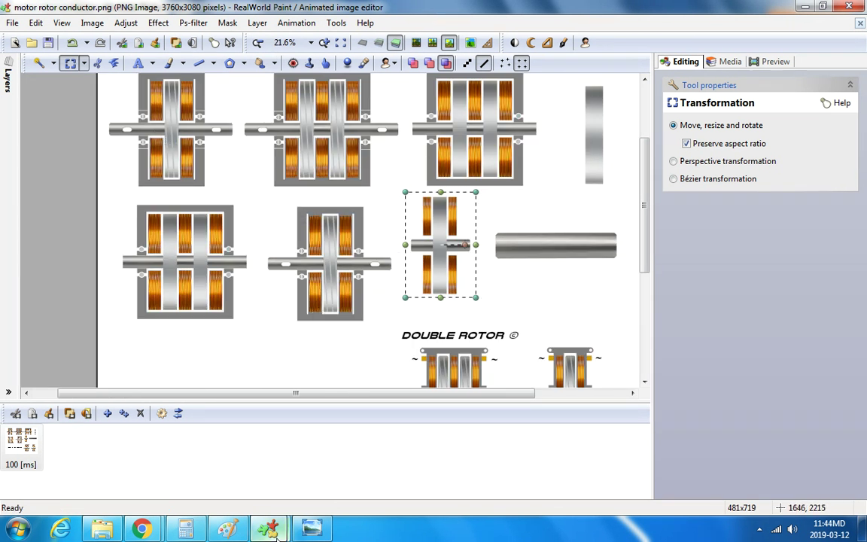
pyautogui.moveTo(275, 531)
pyautogui.click(228, 477)
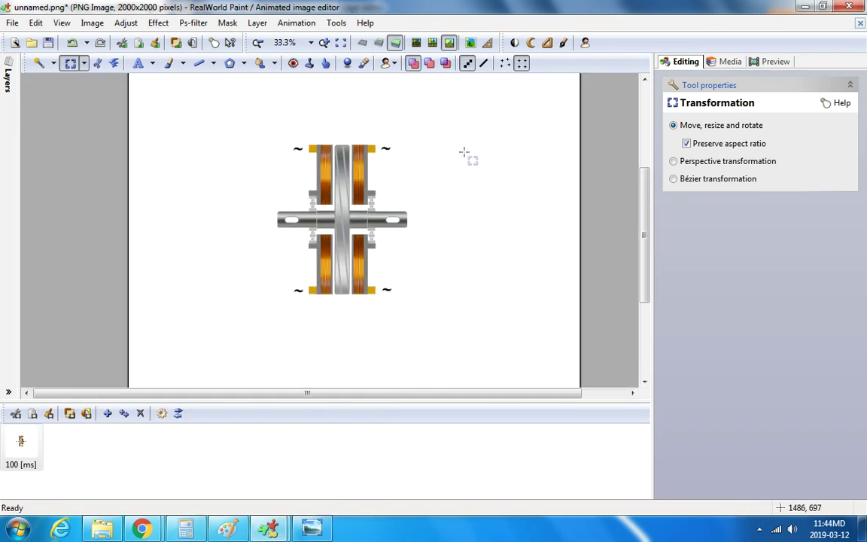
pyautogui.rightClick(463, 153)
pyautogui.click(506, 213)
pyautogui.moveTo(185, 148); pyautogui.dragTo(487, 206)
pyautogui.moveTo(269, 119); pyautogui.dragTo(399, 322)
pyautogui.rightClick(335, 151)
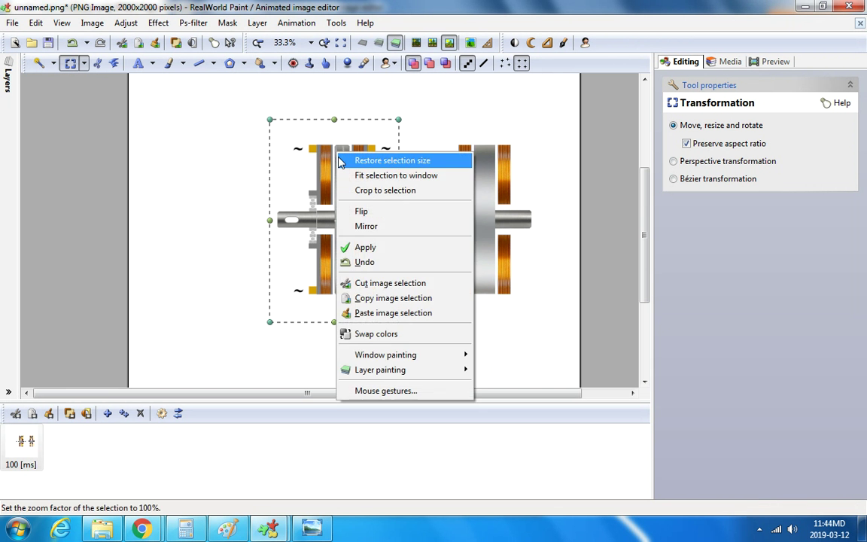
pyautogui.click(482, 112)
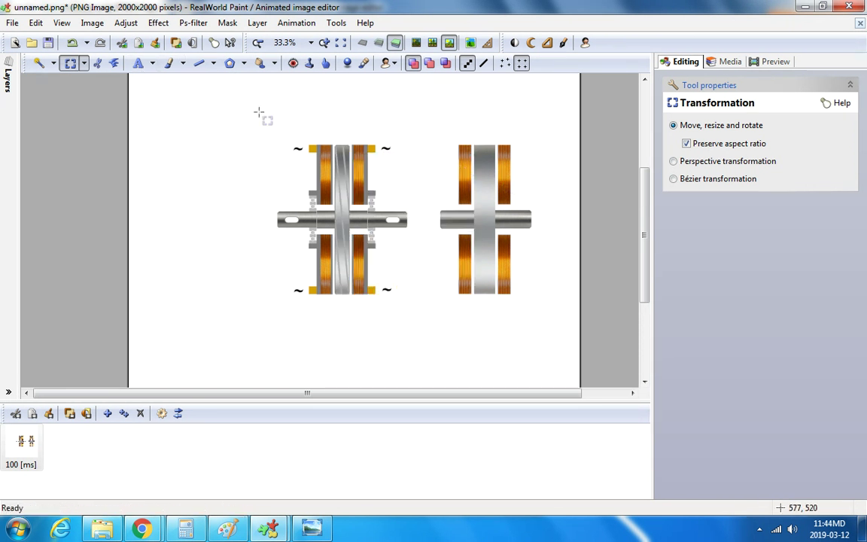
pyautogui.moveTo(259, 114); pyautogui.dragTo(403, 317)
pyautogui.rightClick(329, 140)
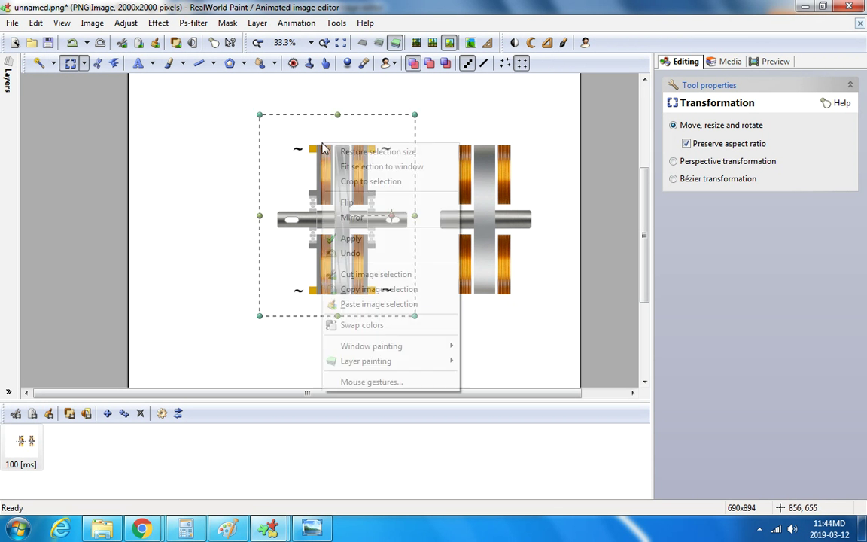
pyautogui.click(377, 251)
pyautogui.moveTo(292, 155); pyautogui.dragTo(276, 235)
pyautogui.scroll(-2, 230, 287)
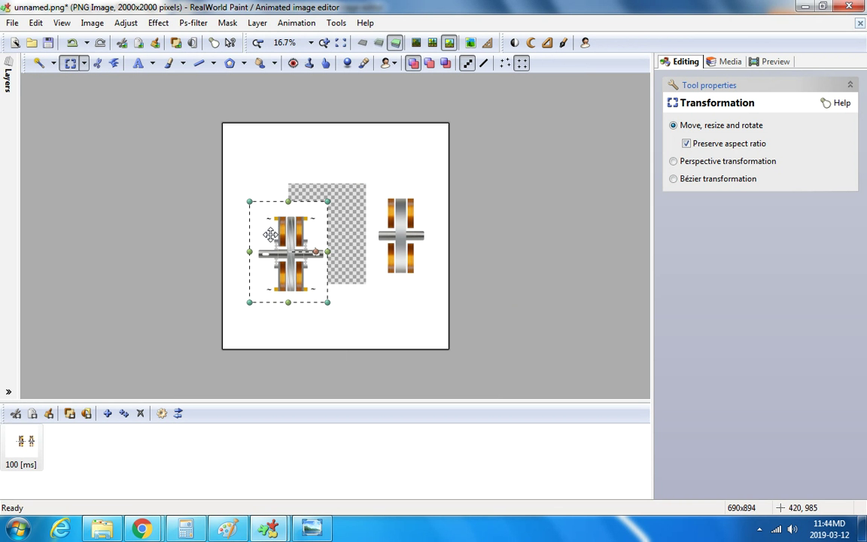
pyautogui.scroll(2, 270, 235)
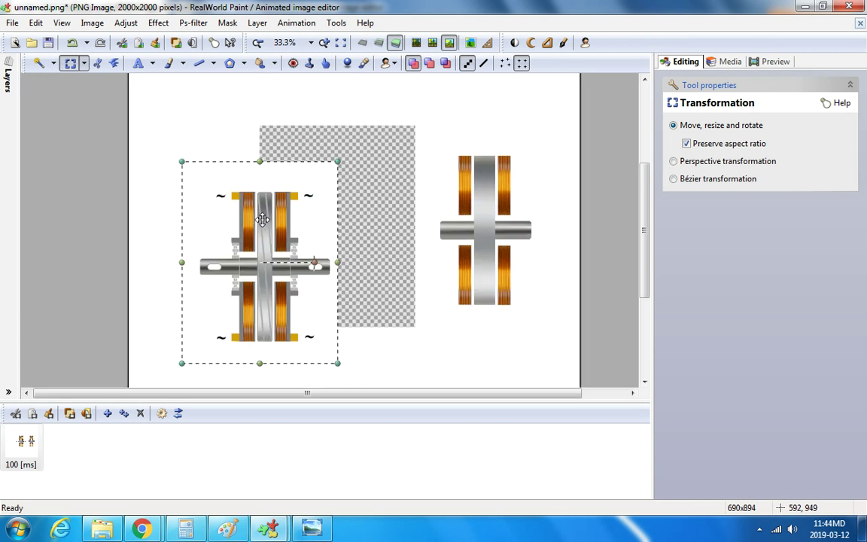
pyautogui.click(300, 120)
pyautogui.scroll(-1, 347, 167)
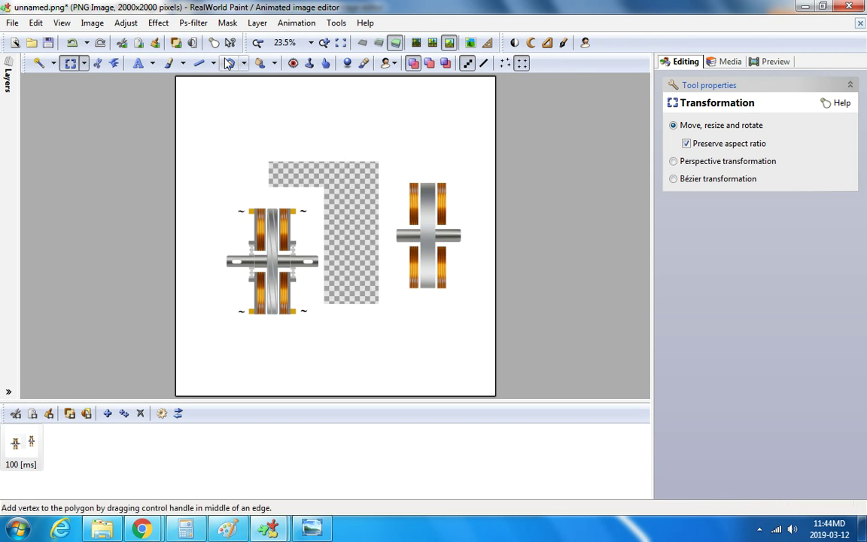
pyautogui.click(72, 43)
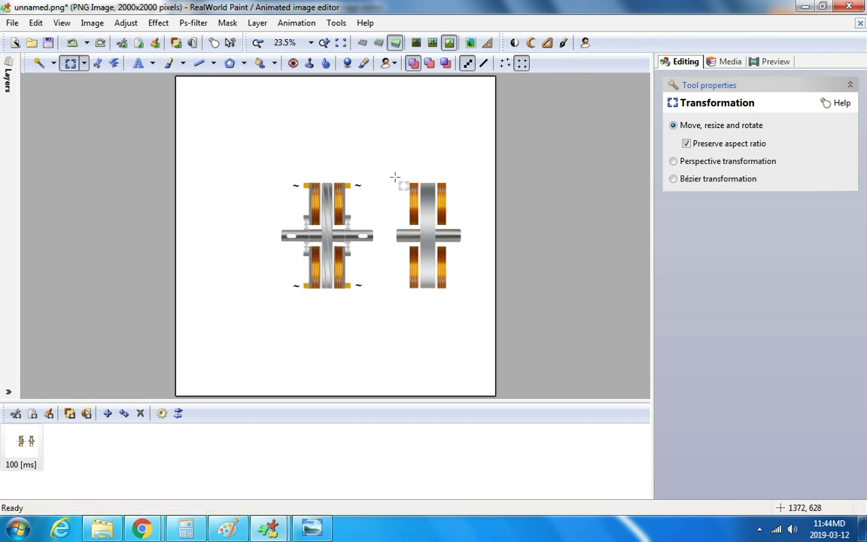
# Move the detailed motor to the canvas's upper-left area, and shift the simpler motor left toward the canvas centre.
pyautogui.scroll(2, 321, 177)
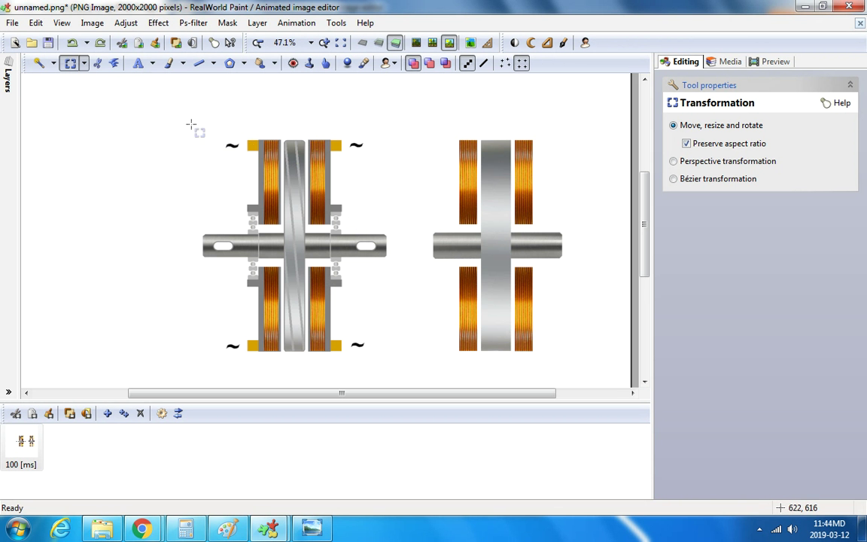
pyautogui.moveTo(188, 124); pyautogui.dragTo(286, 254)
pyautogui.scroll(-1, 402, 369)
pyautogui.moveTo(384, 173); pyautogui.dragTo(517, 365)
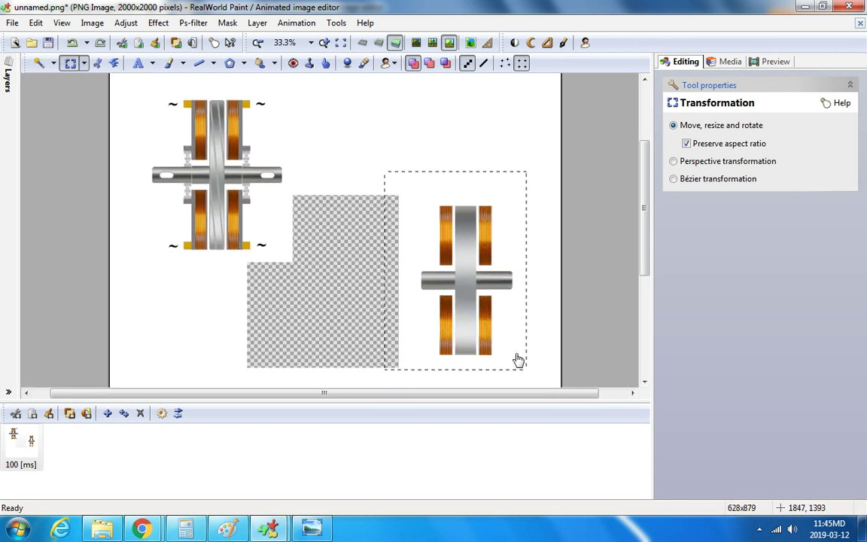
pyautogui.moveTo(481, 305); pyautogui.dragTo(406, 304)
pyautogui.click(420, 111)
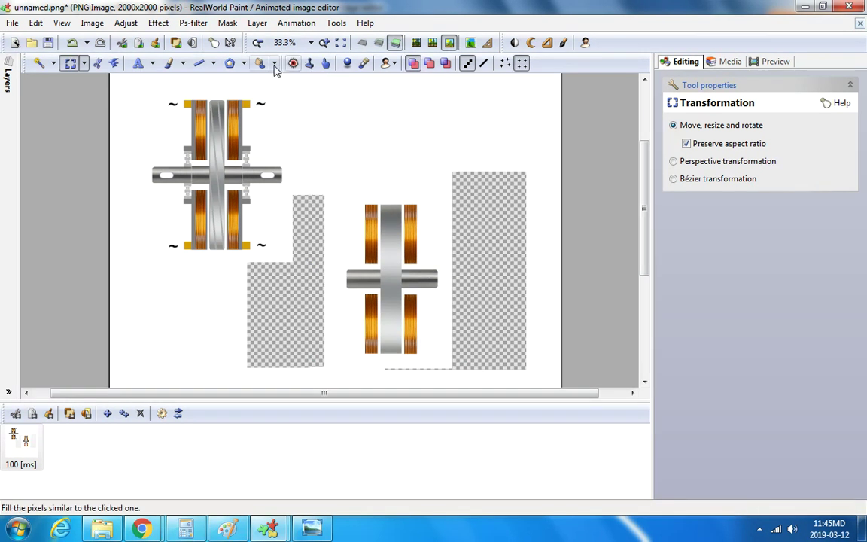
# Flood-fill the two transparent gaps left by the moved motors with white.
pyautogui.click(260, 63)
pyautogui.click(315, 250)
pyautogui.click(472, 249)
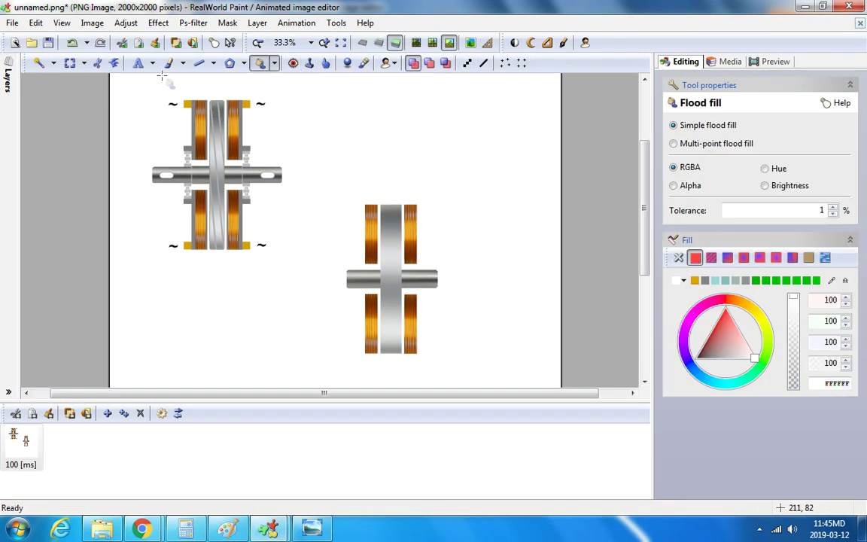
# Select the detailed motor's stator, shaft end and bearing to the right of its rotor, about 336 × 754 pixels, and copy the area.
pyautogui.click(70, 62)
pyautogui.scroll(1, 286, 171)
pyautogui.scroll(-2, 294, 92)
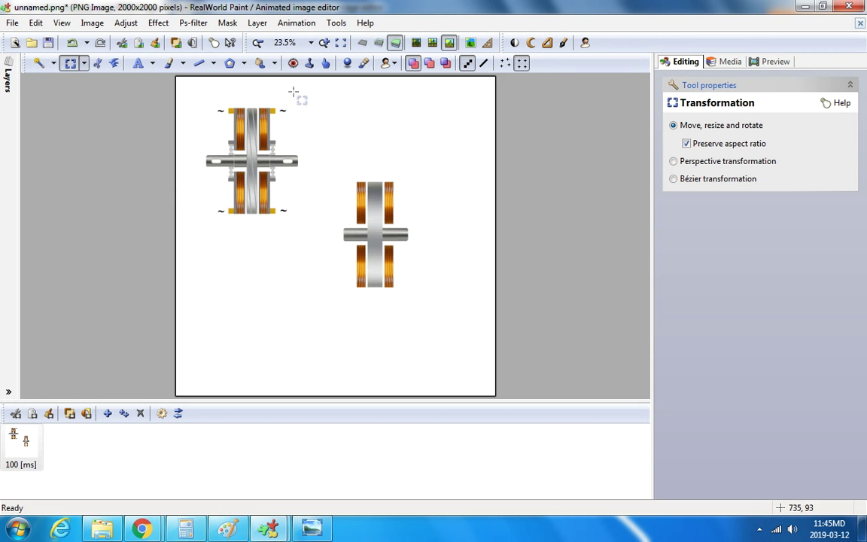
pyautogui.scroll(4, 287, 202)
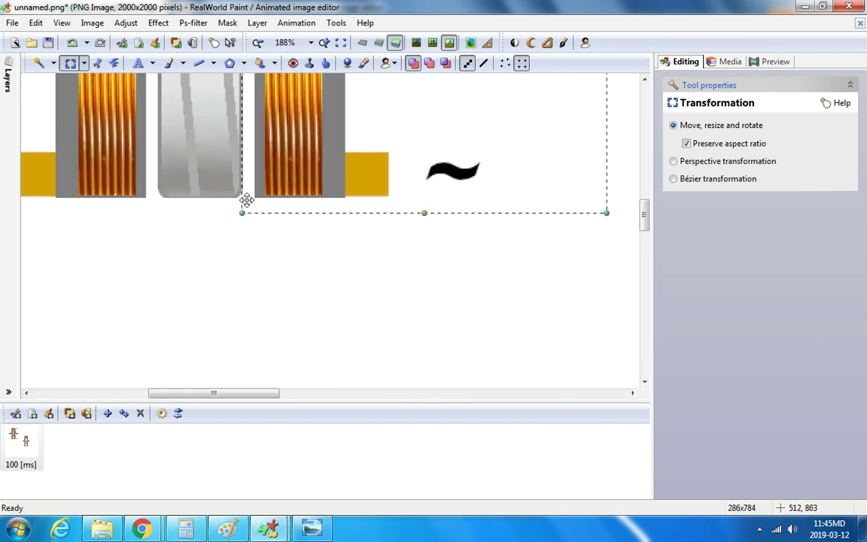
pyautogui.click(285, 251)
pyautogui.scroll(-6, 284, 251)
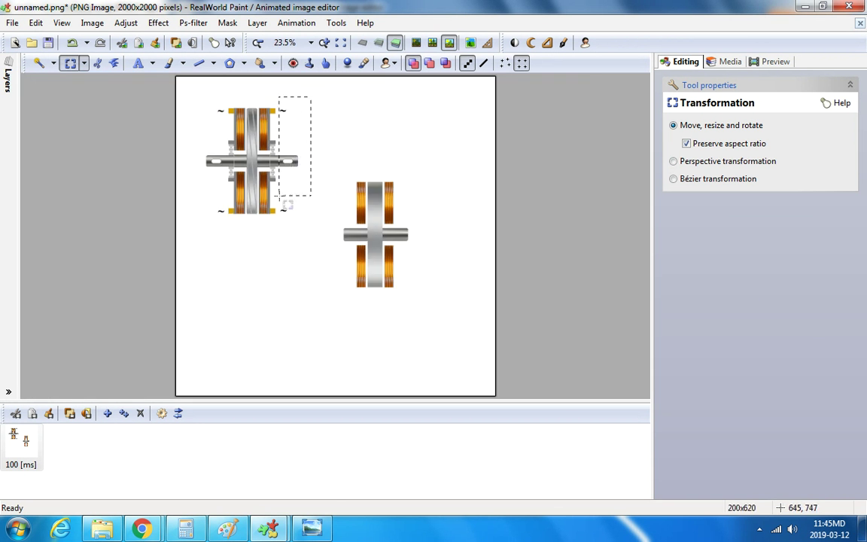
pyautogui.scroll(5, 280, 197)
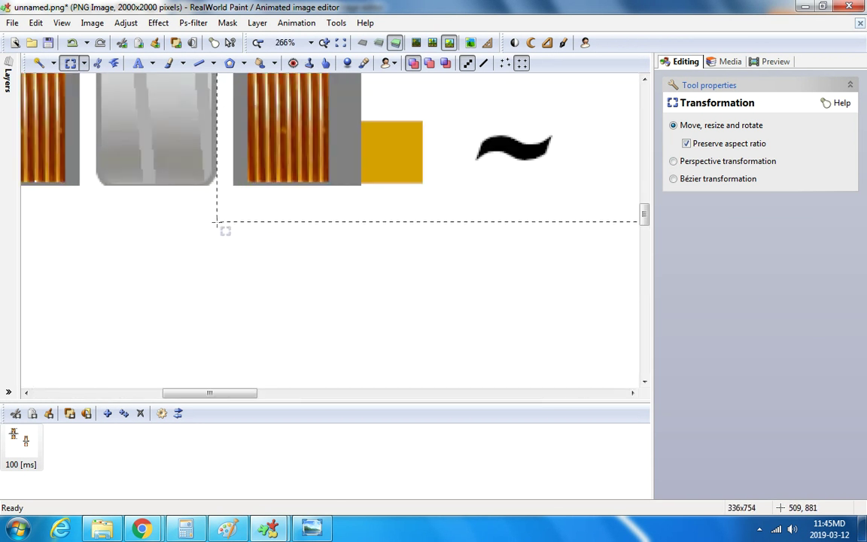
pyautogui.scroll(-4, 218, 224)
pyautogui.rightClick(222, 113)
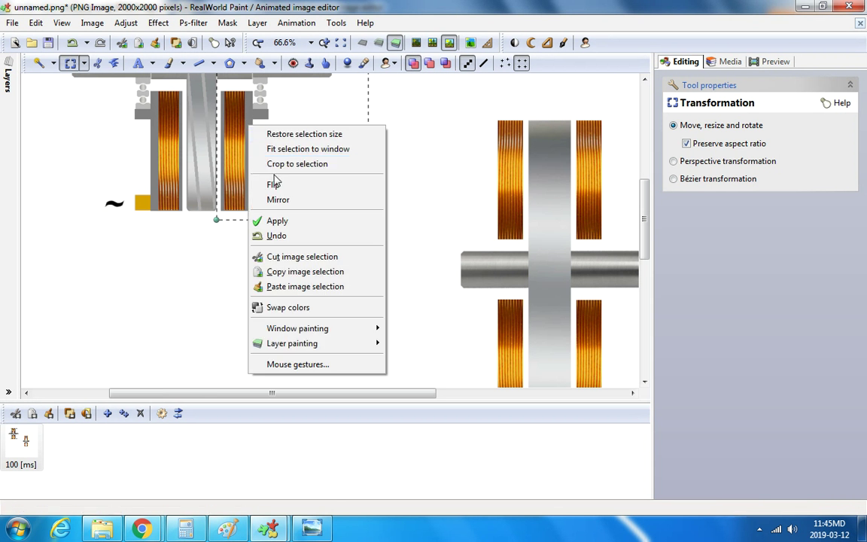
pyautogui.click(300, 272)
# Paste the copied half over the simpler motor's right side, aligned with the right edge of its rotor.
pyautogui.scroll(-2, 387, 284)
pyautogui.hscroll(2, 516, 326)
pyautogui.scroll(4, 433, 260)
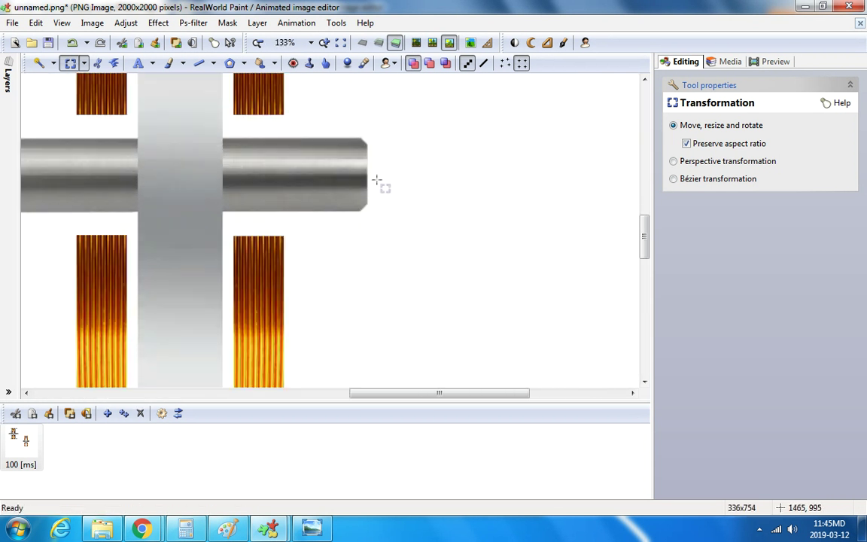
pyautogui.rightClick(236, 138)
pyautogui.click(293, 297)
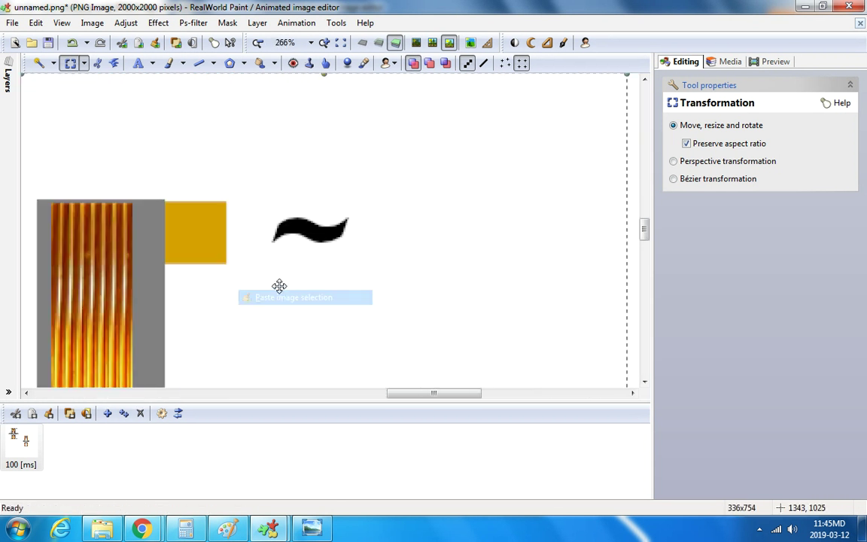
pyautogui.moveTo(279, 287); pyautogui.dragTo(301, 128)
pyautogui.scroll(-5, 301, 128)
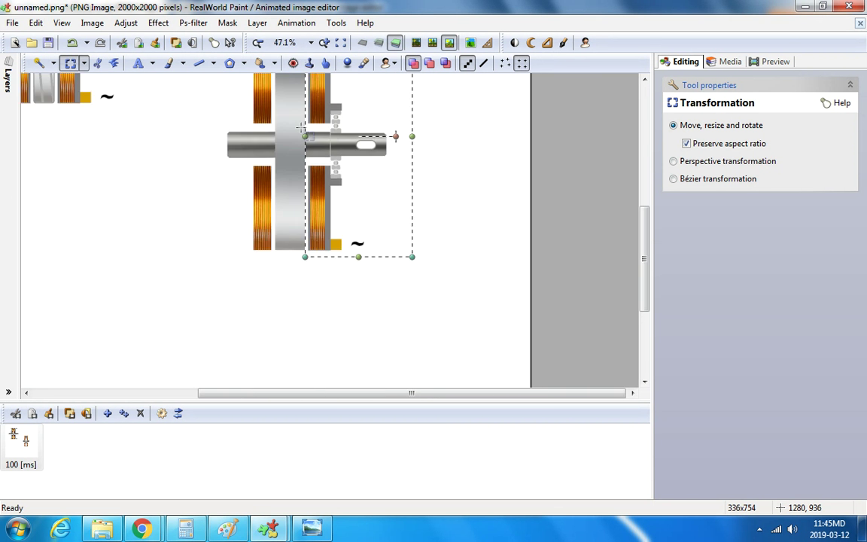
pyautogui.scroll(-1, 279, 134)
pyautogui.scroll(-1, 293, 137)
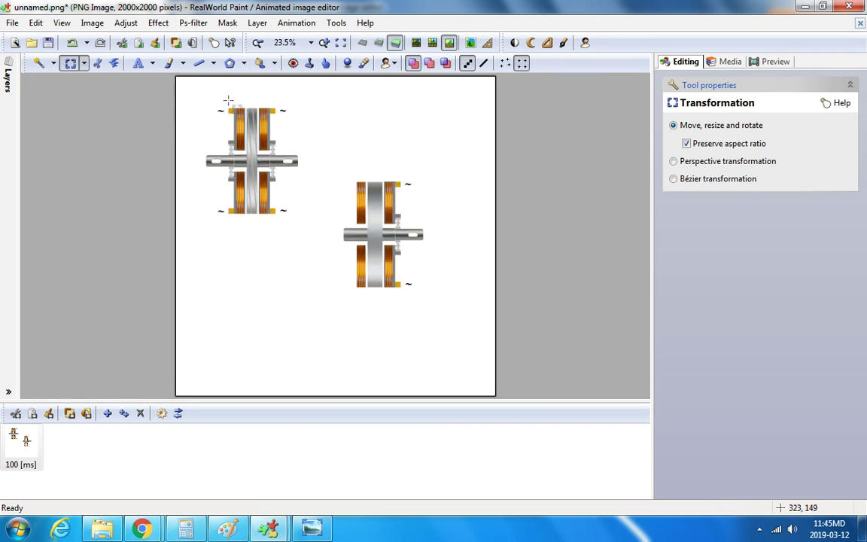
# Select the detailed motor's stator, shaft end and bearing to the left of its rotor, about 315 × 716 pixels, and copy the area.
pyautogui.moveTo(196, 100); pyautogui.dragTo(263, 269)
pyautogui.scroll(5, 229, 196)
pyautogui.scroll(4, 228, 219)
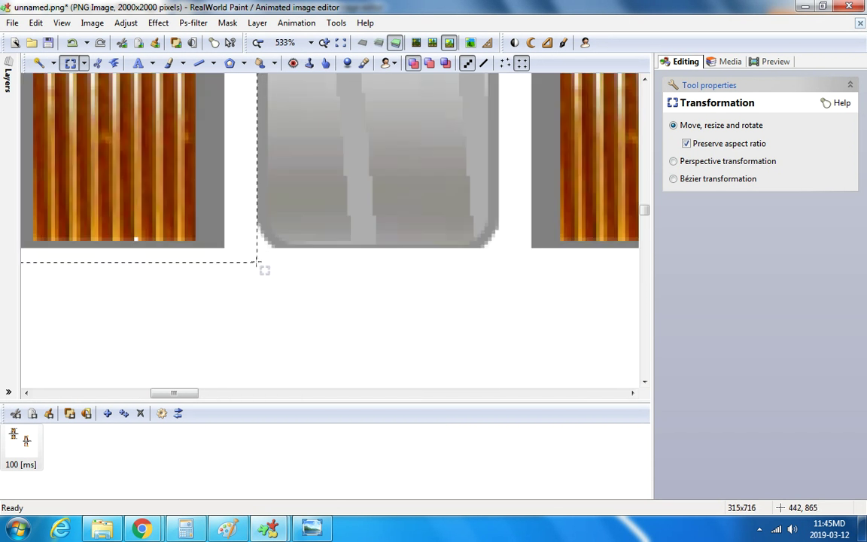
pyautogui.rightClick(219, 110)
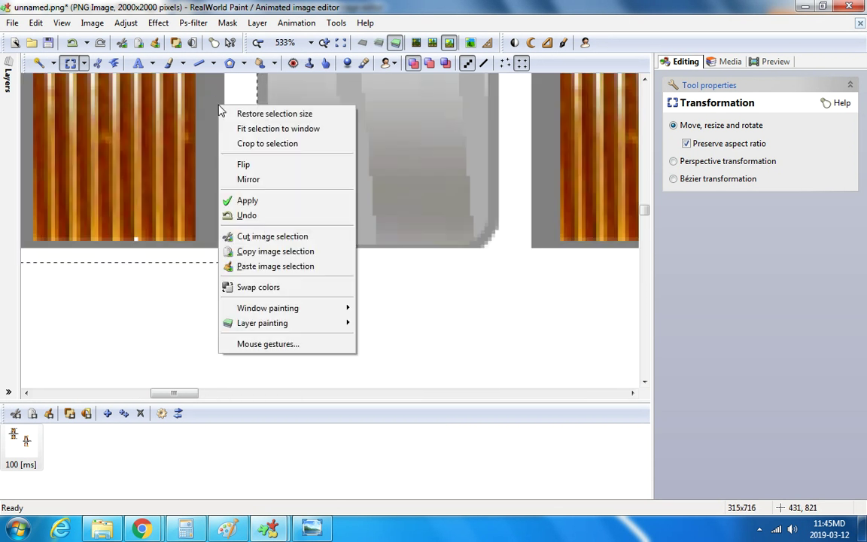
pyautogui.click(272, 250)
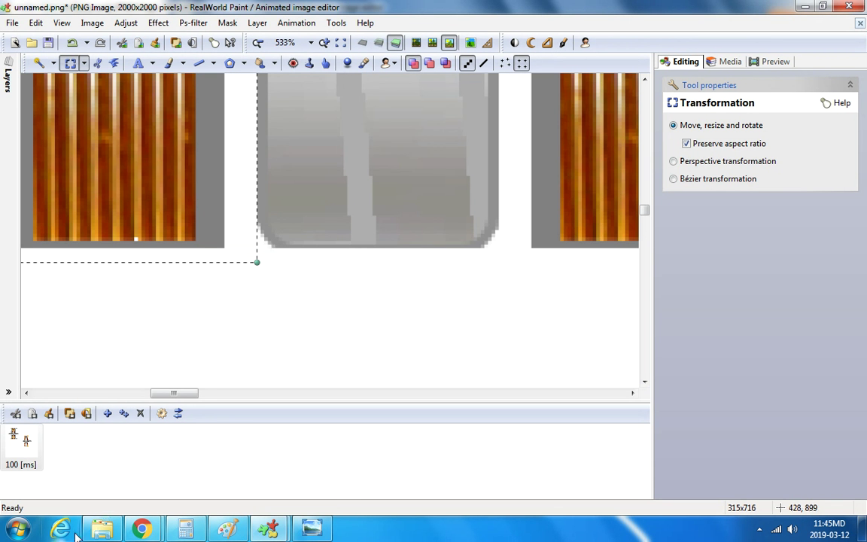
pyautogui.hotkey('ctrl', '-')
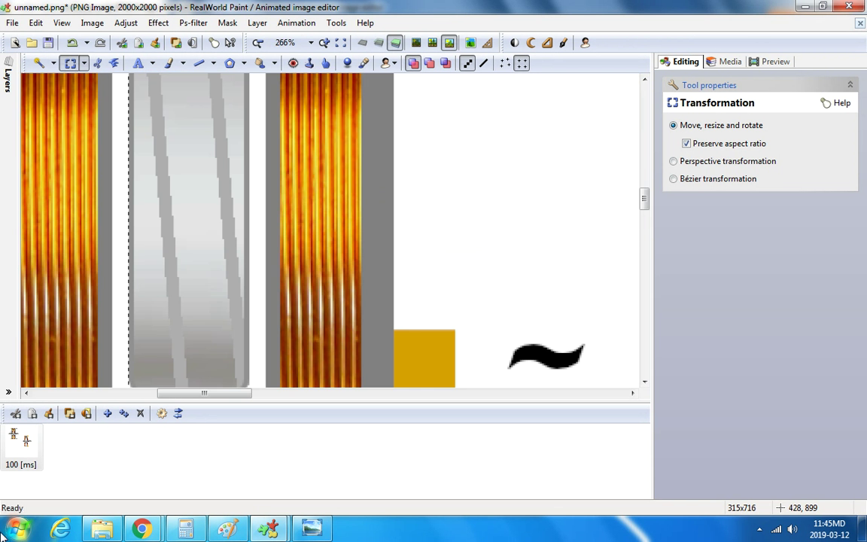
pyautogui.rightClick(99, 308)
pyautogui.click(162, 205)
# Paste the copied half over the simpler motor's left side, align it with the left edge of the rotor, and apply the placement.
pyautogui.moveTo(190, 387); pyautogui.dragTo(277, 399)
pyautogui.scroll(-3, 304, 368)
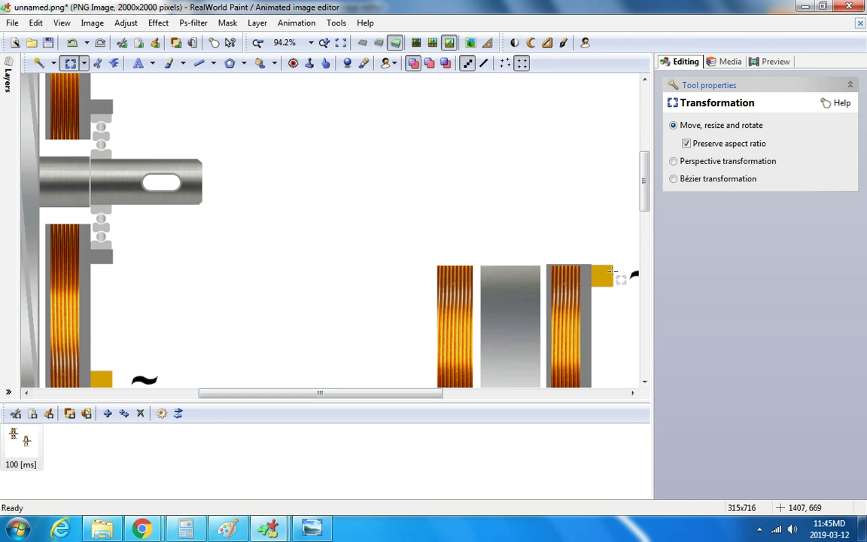
pyautogui.moveTo(645, 196); pyautogui.dragTo(642, 237)
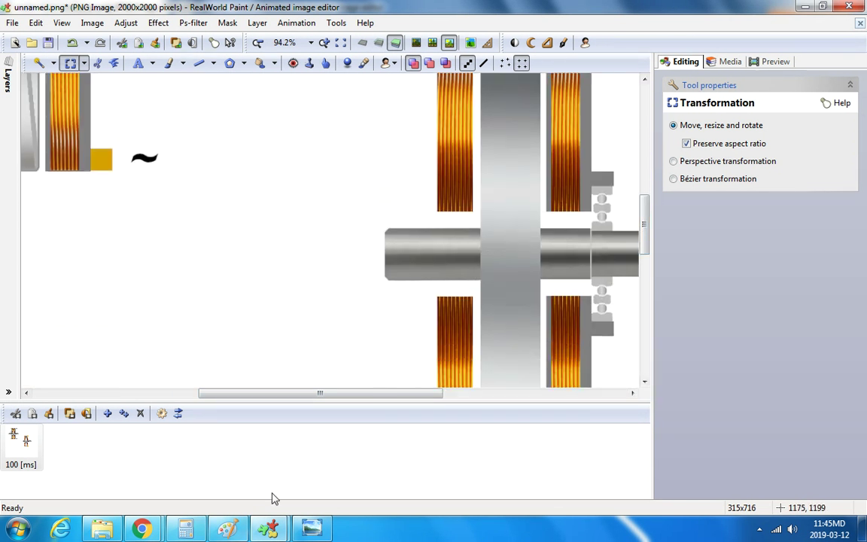
pyautogui.rightClick(305, 216)
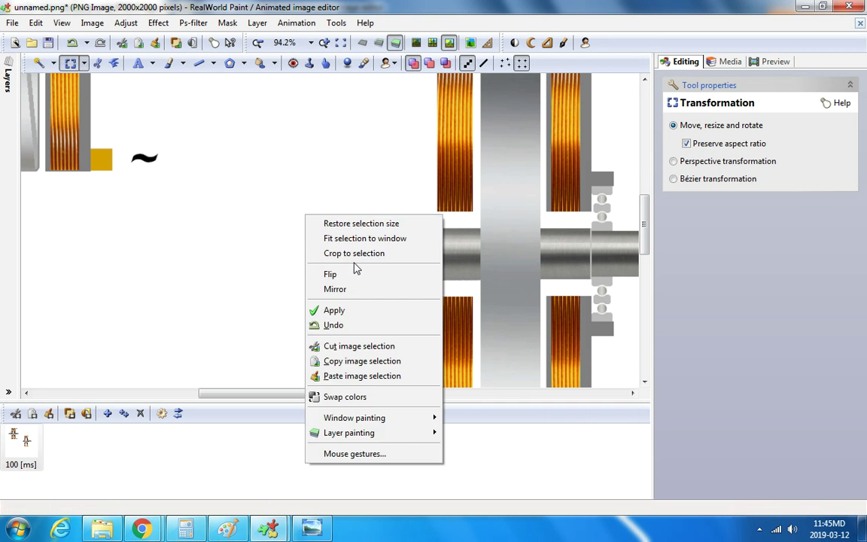
pyautogui.click(361, 376)
pyautogui.moveTo(199, 272); pyautogui.dragTo(447, 215)
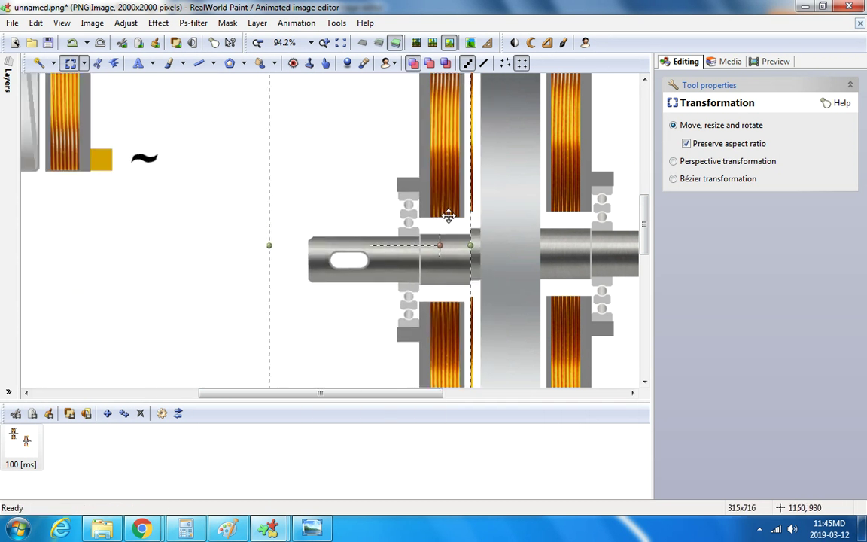
pyautogui.scroll(2, 461, 219)
pyautogui.scroll(1, 436, 246)
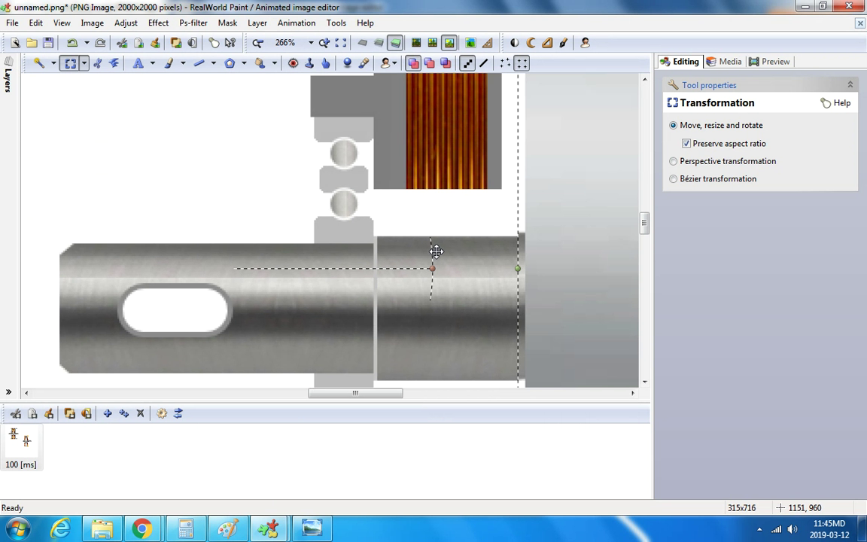
pyautogui.moveTo(441, 248); pyautogui.dragTo(445, 249)
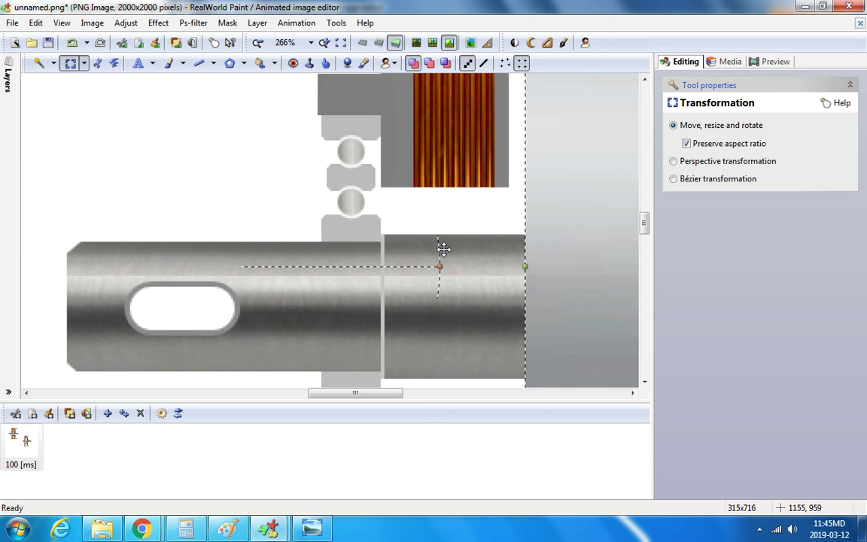
pyautogui.scroll(-5, 444, 249)
pyautogui.click(580, 193)
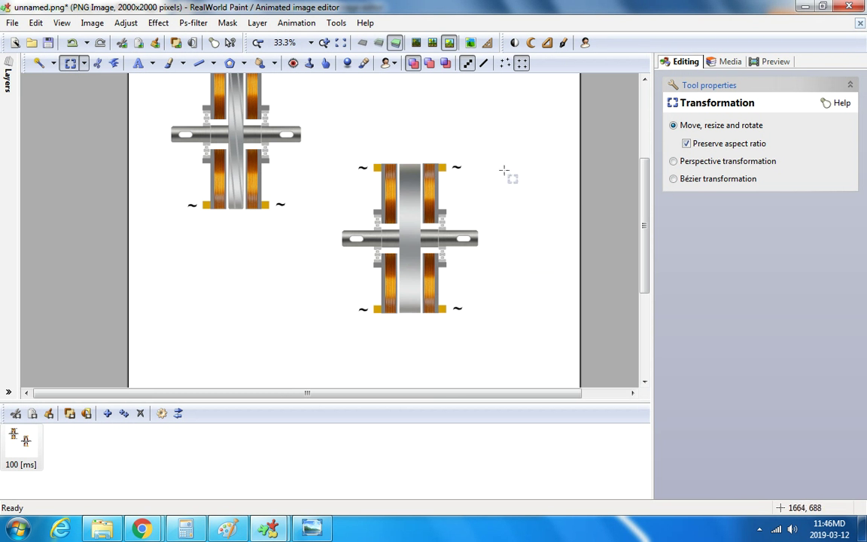
# Examine the assembled second motor, especially the upper end of its rotor and stators, at several magnifications.
pyautogui.scroll(1, 457, 166)
pyautogui.scroll(-1, 416, 130)
pyautogui.scroll(1, 368, 163)
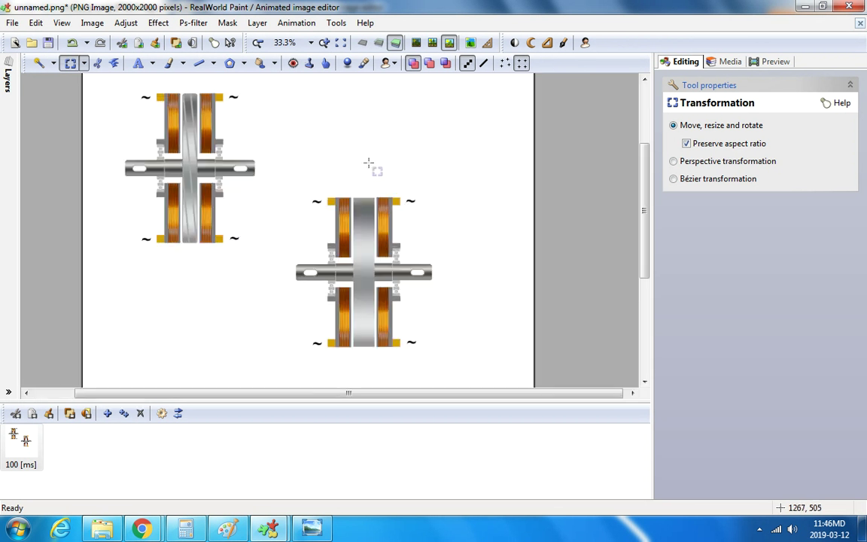
pyautogui.scroll(2, 361, 163)
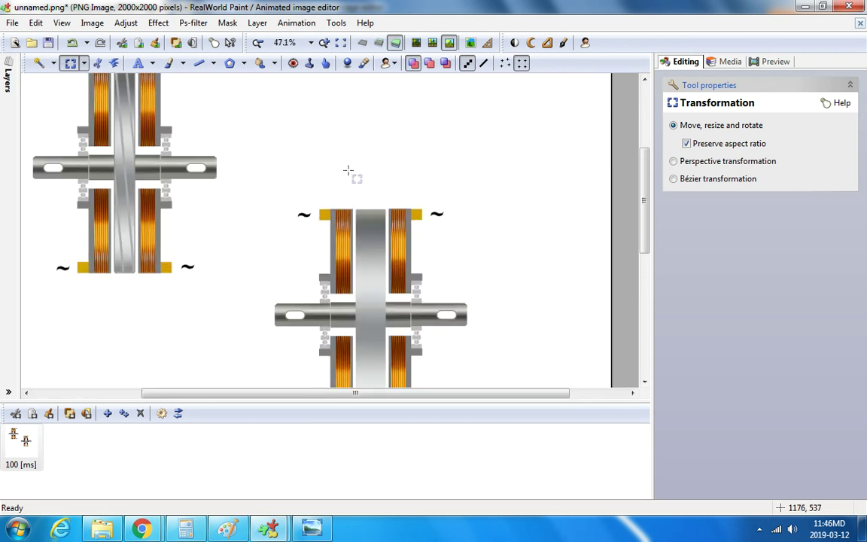
pyautogui.scroll(-2, 353, 175)
pyautogui.scroll(4, 358, 184)
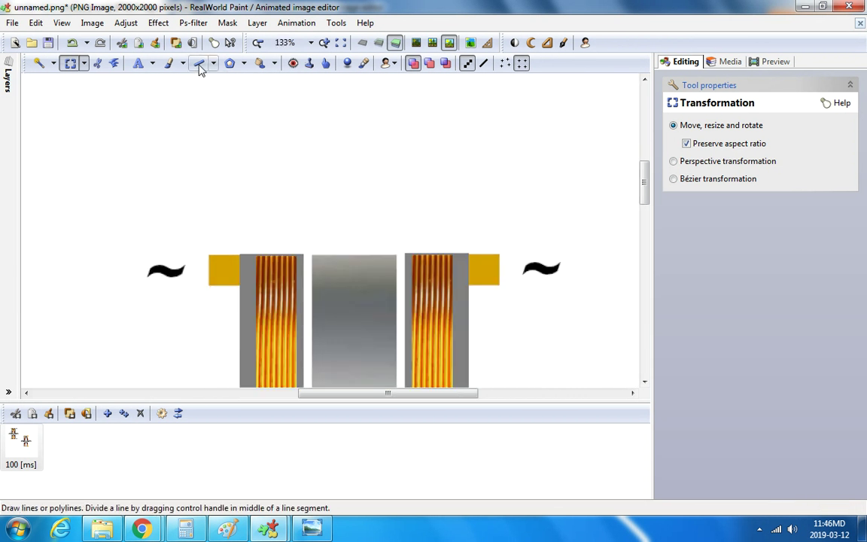
pyautogui.click(199, 65)
pyautogui.scroll(-1, 292, 88)
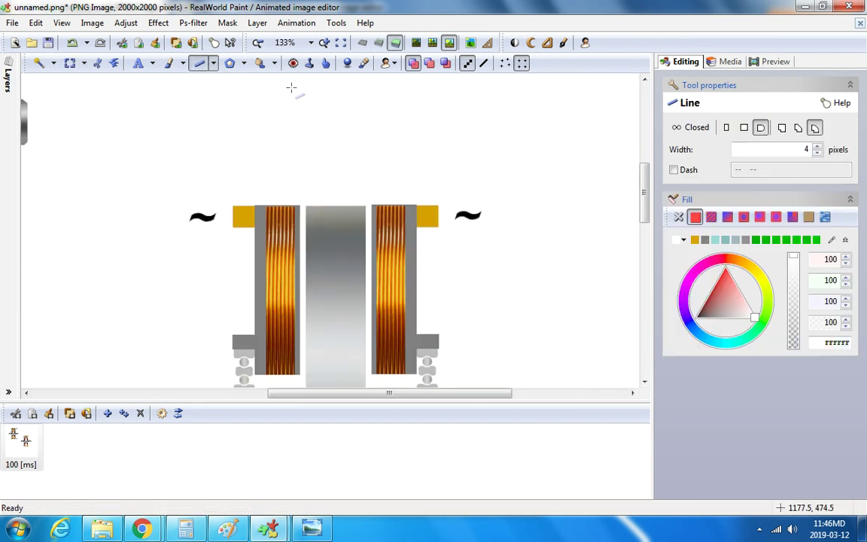
pyautogui.scroll(2, 306, 138)
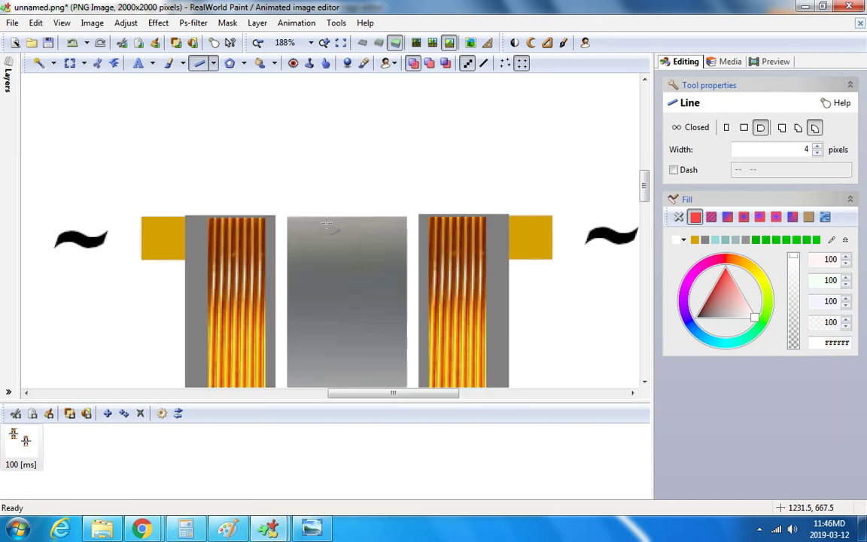
pyautogui.scroll(-2, 305, 219)
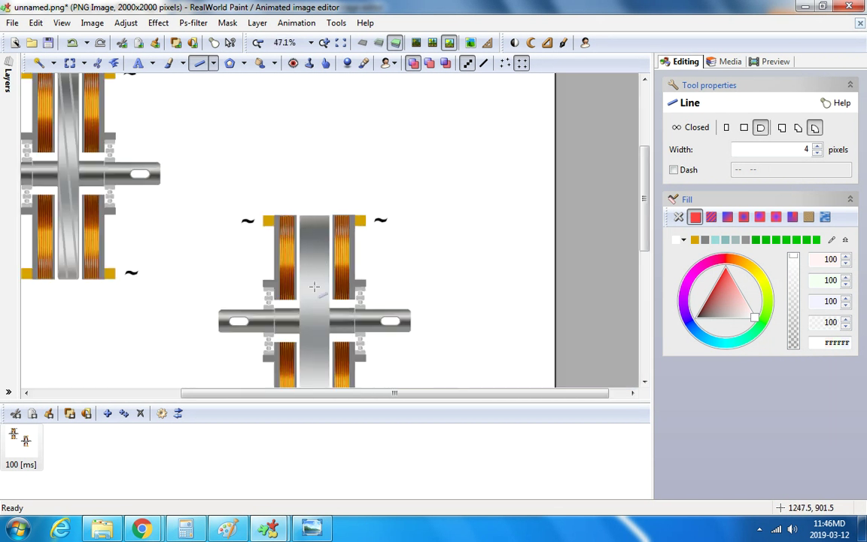
pyautogui.scroll(-1, 314, 286)
pyautogui.scroll(1, 340, 310)
pyautogui.scroll(-2, 360, 364)
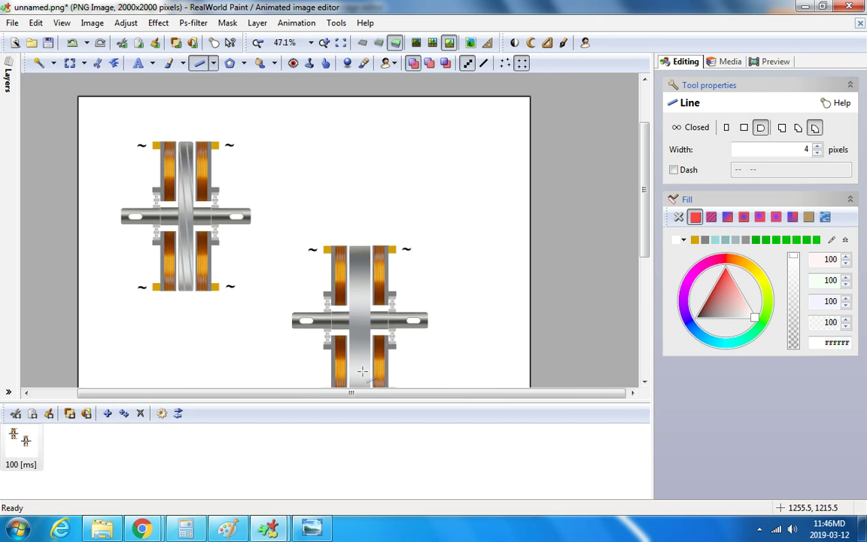
pyautogui.scroll(1, 369, 211)
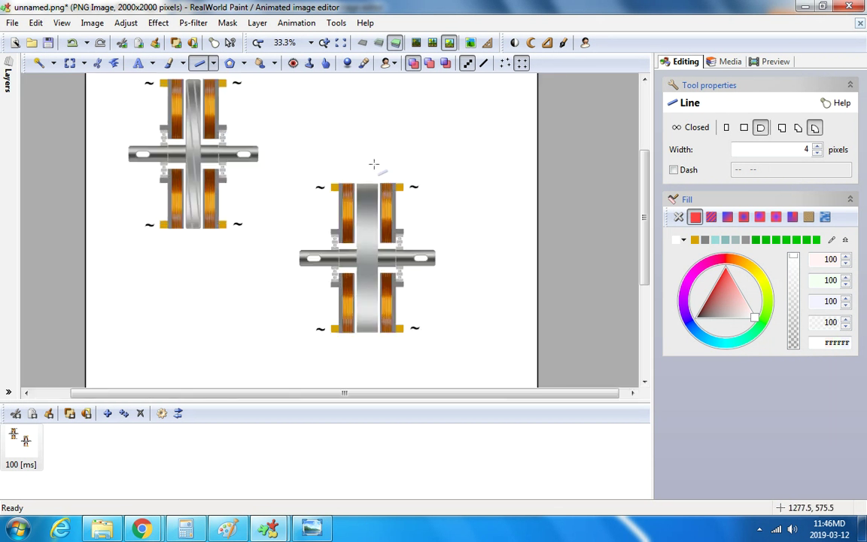
pyautogui.scroll(3, 375, 163)
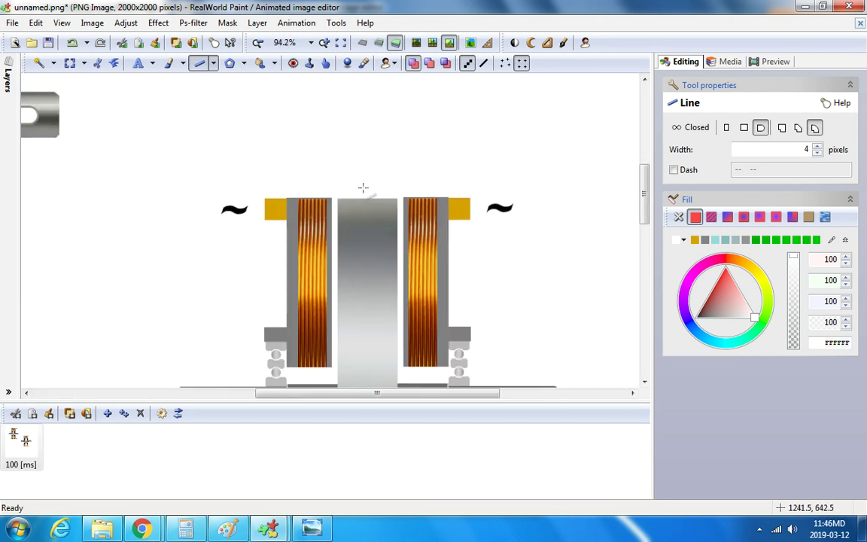
pyautogui.scroll(-1, 356, 195)
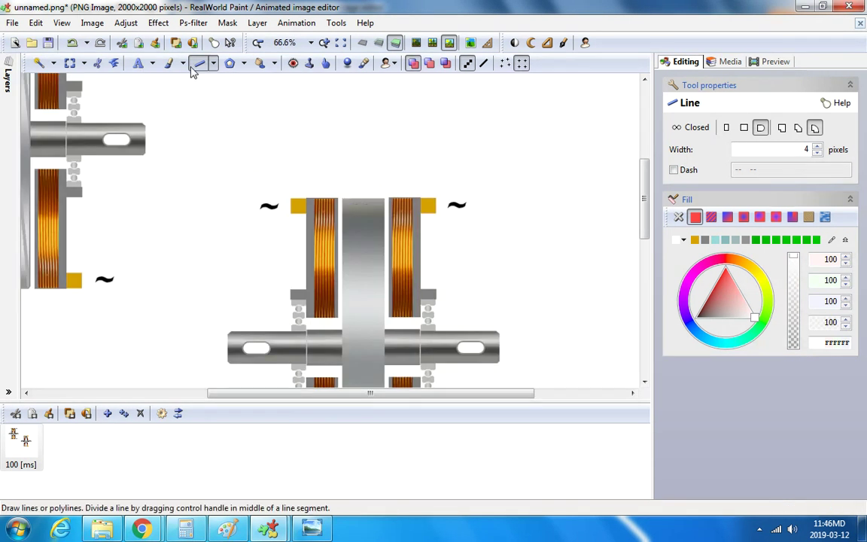
# Try an 18-pixel white brush dot near the upper end of the second motor's rotor, and undo it.
pyautogui.click(169, 63)
pyautogui.scroll(3, 358, 139)
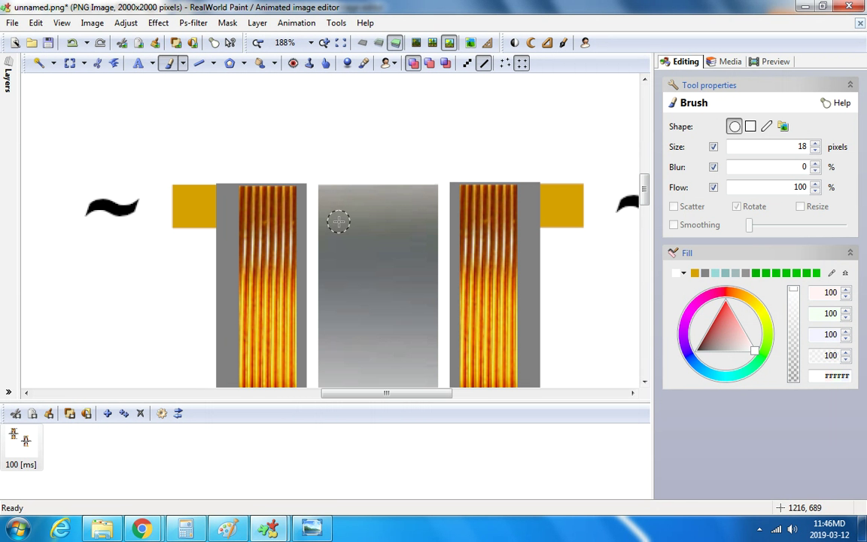
pyautogui.click(346, 220)
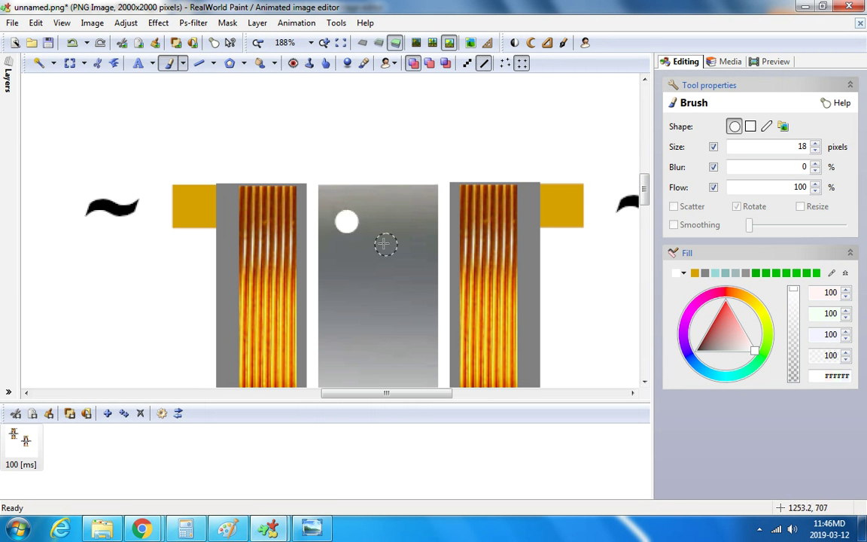
pyautogui.click(73, 43)
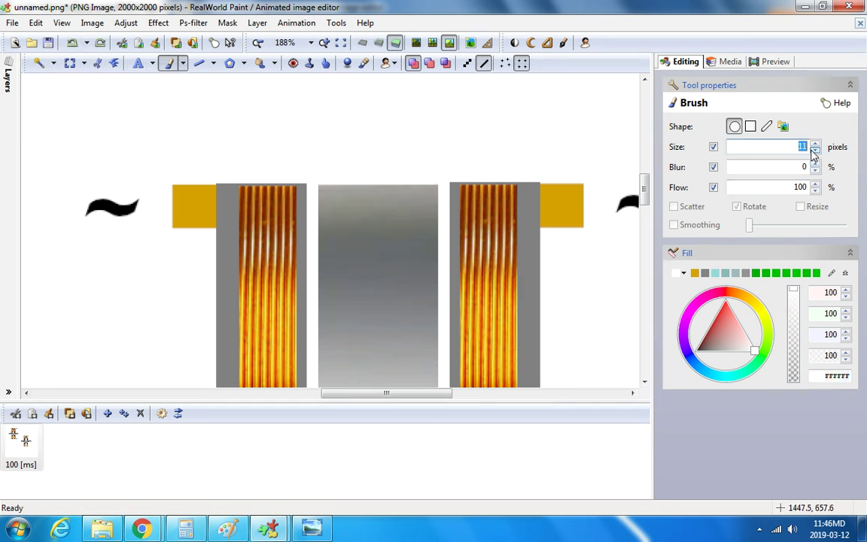
# Set the brush to 10 pixels and light grey C0C0C0, and paint two diagonally spaced dots in the blank area above the second motor.
pyautogui.click(682, 274)
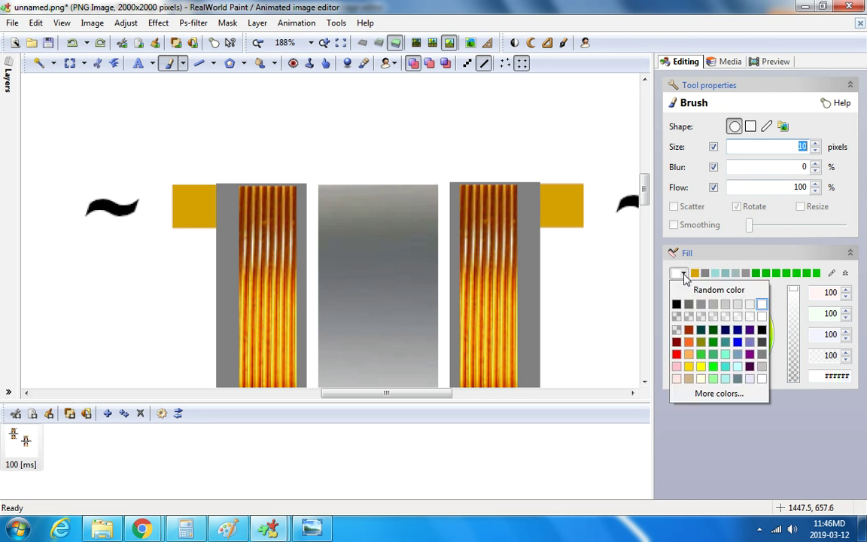
pyautogui.click(762, 367)
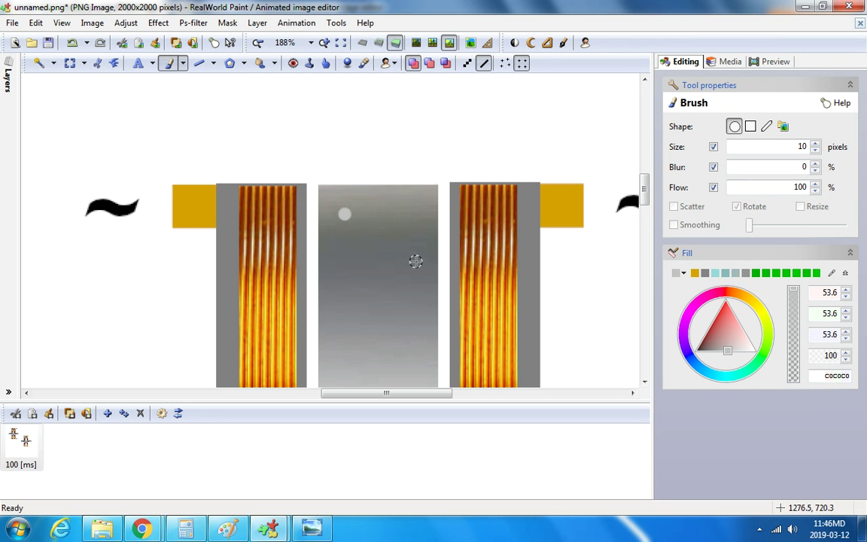
pyautogui.scroll(-4, 415, 260)
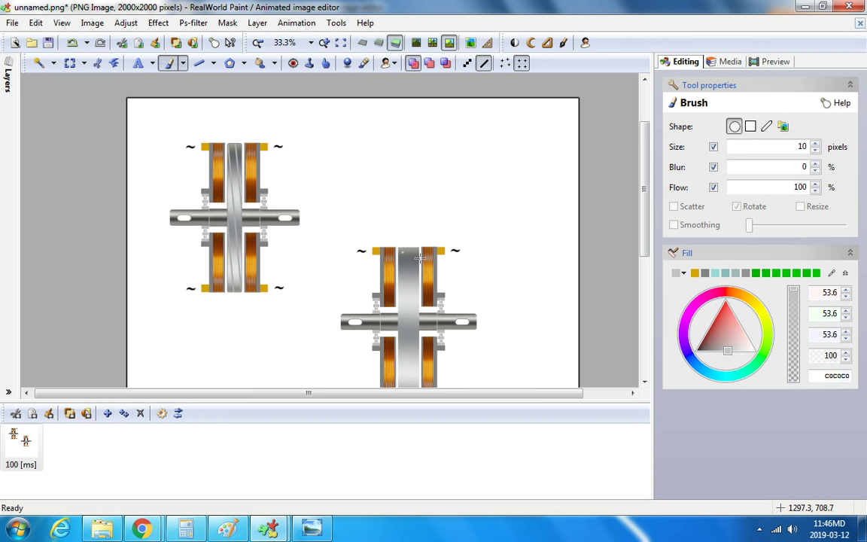
pyautogui.scroll(2, 397, 270)
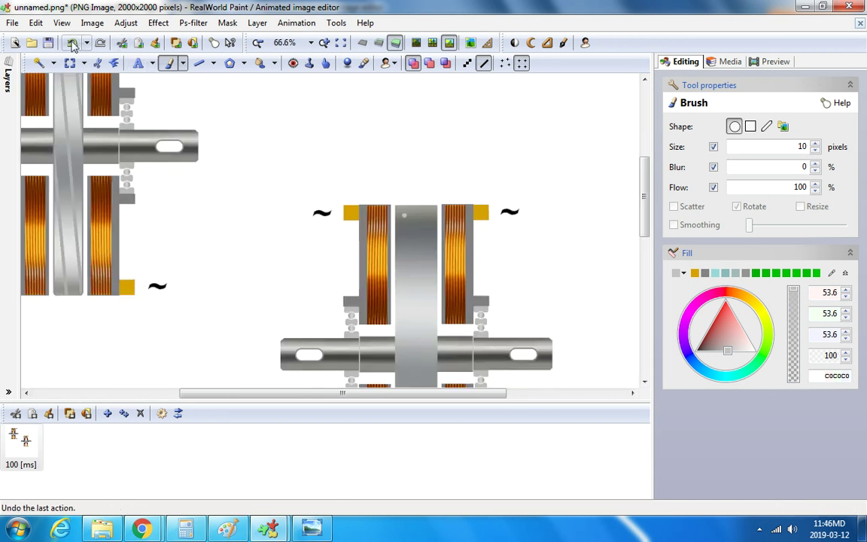
pyautogui.scroll(-1, 302, 109)
pyautogui.scroll(2, 440, 125)
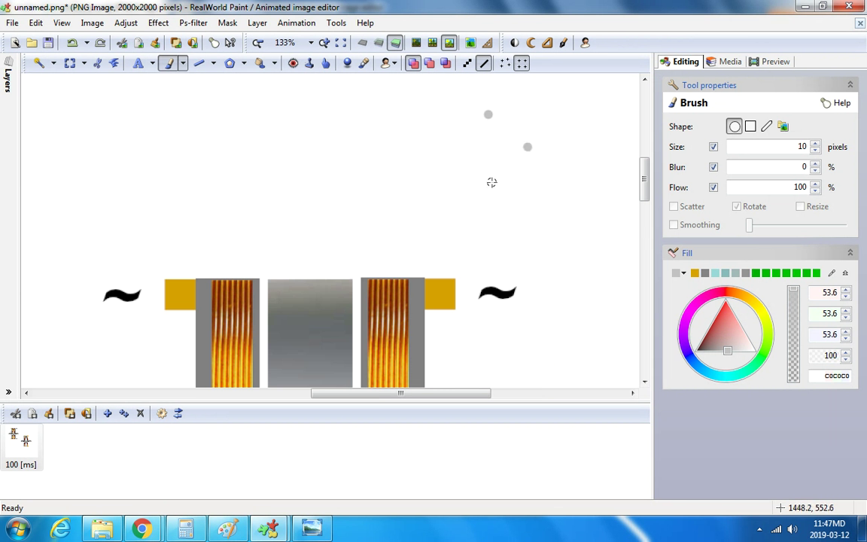
# Select the area around the two grey dots, about 57 × 51 pixels, and copy it.
pyautogui.click(70, 63)
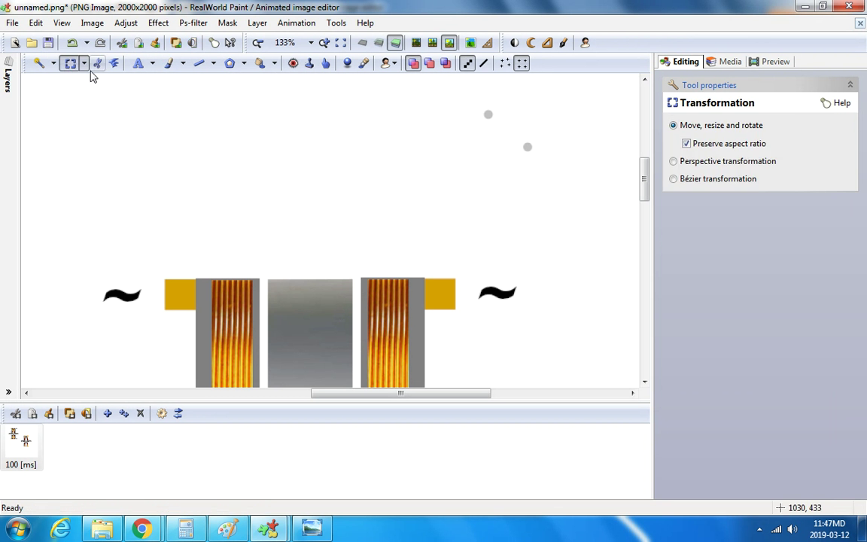
pyautogui.scroll(1, 489, 113)
pyautogui.moveTo(465, 98); pyautogui.dragTo(610, 224)
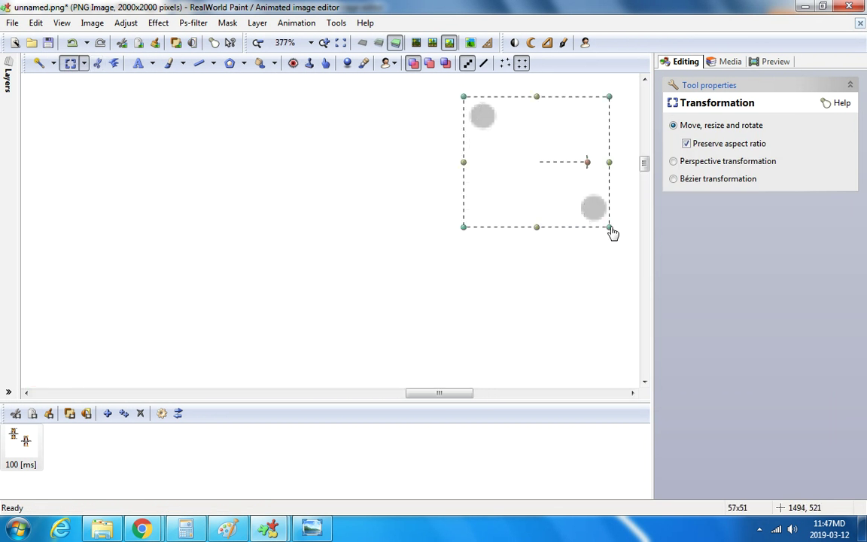
pyautogui.rightClick(479, 131)
pyautogui.click(547, 276)
# Paste the copied dots, flip them vertically and place them below the original so the shared dot overlaps and three dots form a zigzag.
pyautogui.rightClick(375, 162)
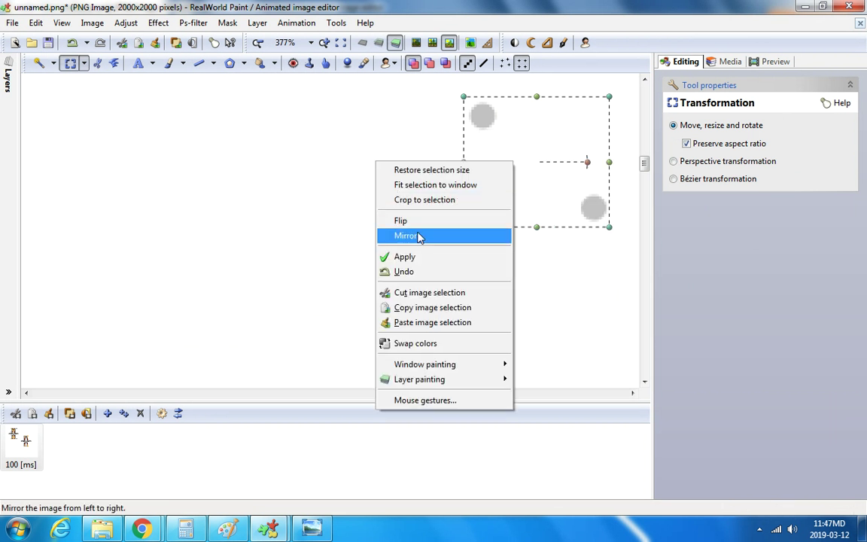
pyautogui.click(445, 323)
pyautogui.moveTo(155, 141); pyautogui.dragTo(568, 157)
pyautogui.rightClick(536, 159)
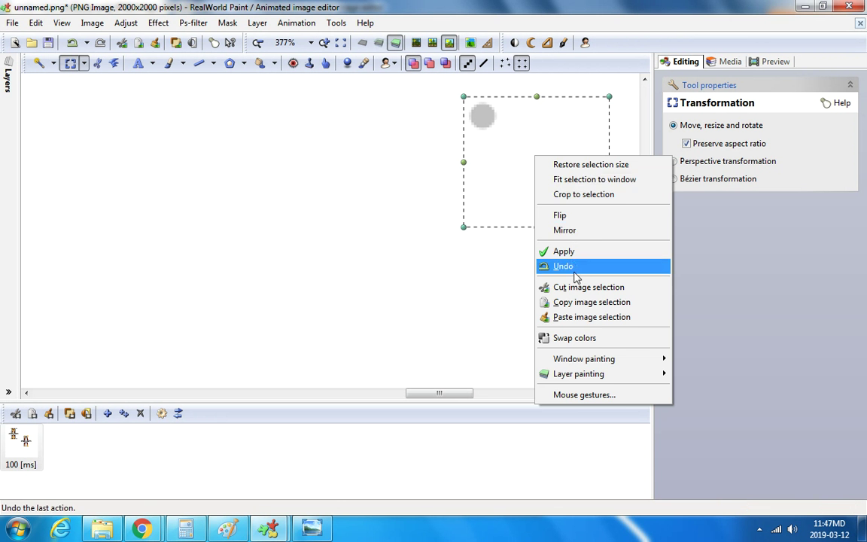
pyautogui.click(572, 208)
pyautogui.moveTo(568, 203); pyautogui.dragTo(556, 271)
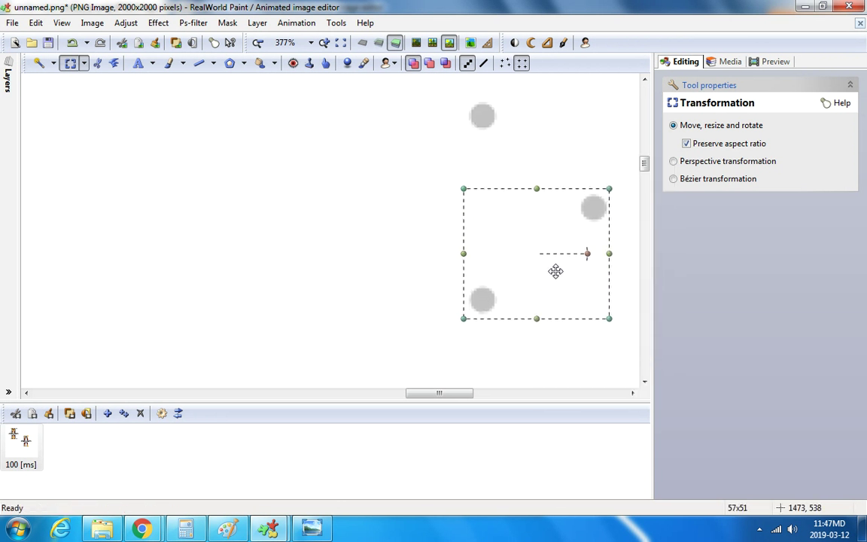
# Cut a blank area of about 132 × 143 pixels beside the dots to expose transparency.
pyautogui.scroll(-2, 556, 271)
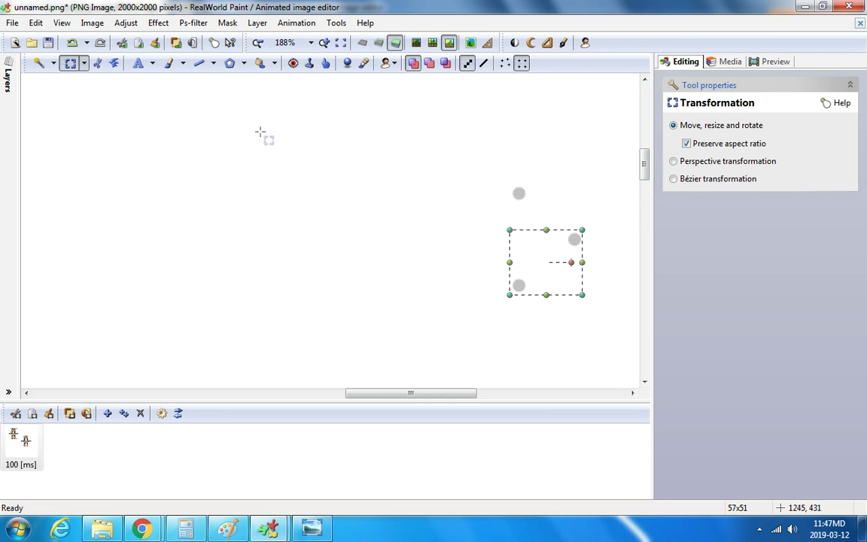
pyautogui.scroll(-1, 260, 131)
pyautogui.scroll(1, 325, 171)
pyautogui.moveTo(205, 116); pyautogui.dragTo(372, 298)
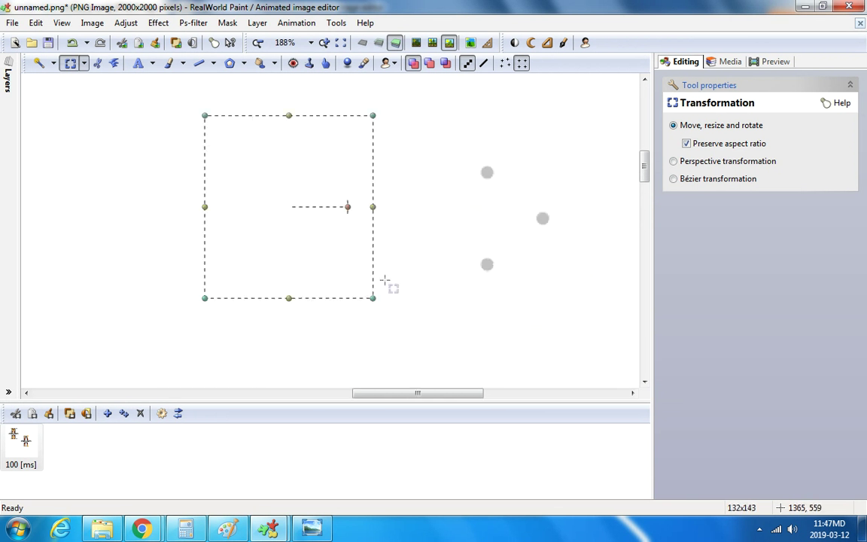
pyautogui.rightClick(259, 155)
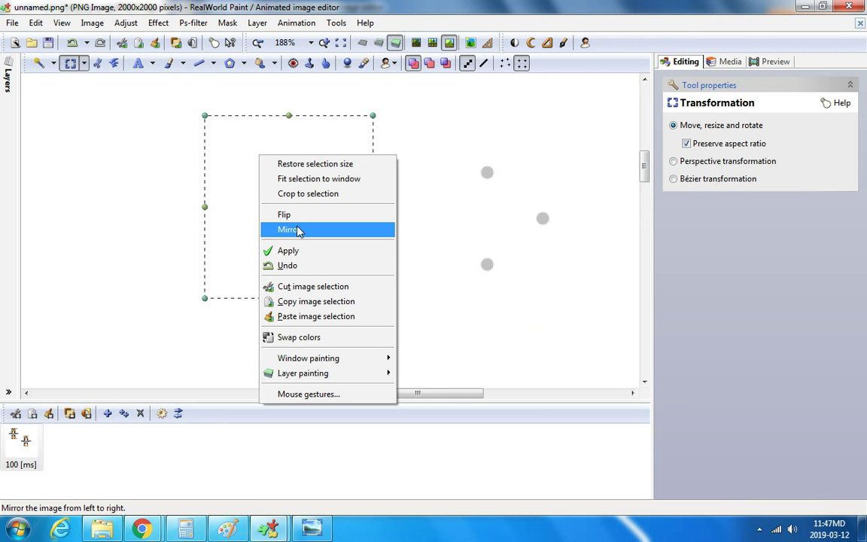
pyautogui.click(315, 286)
# Select the two lower dots of the zigzag, about 68 × 68 pixels, and copy the area.
pyautogui.moveTo(473, 194); pyautogui.dragTo(561, 281)
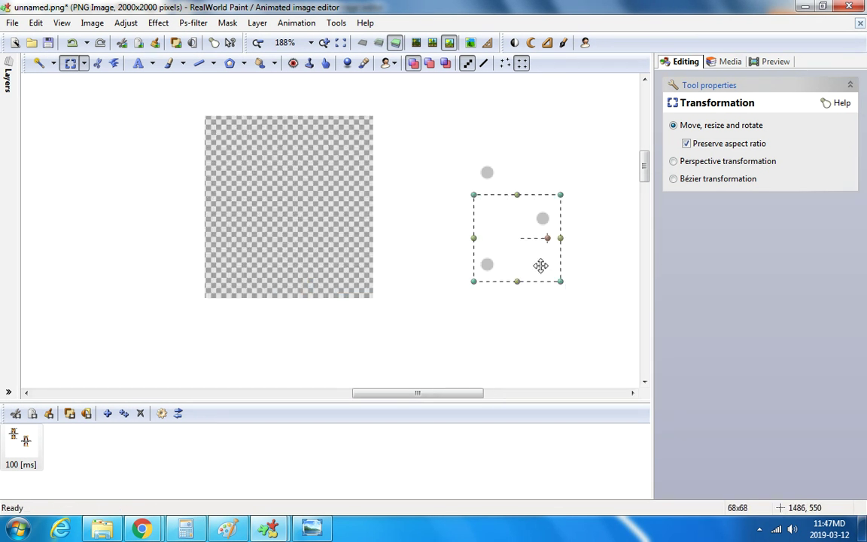
pyautogui.rightClick(506, 234)
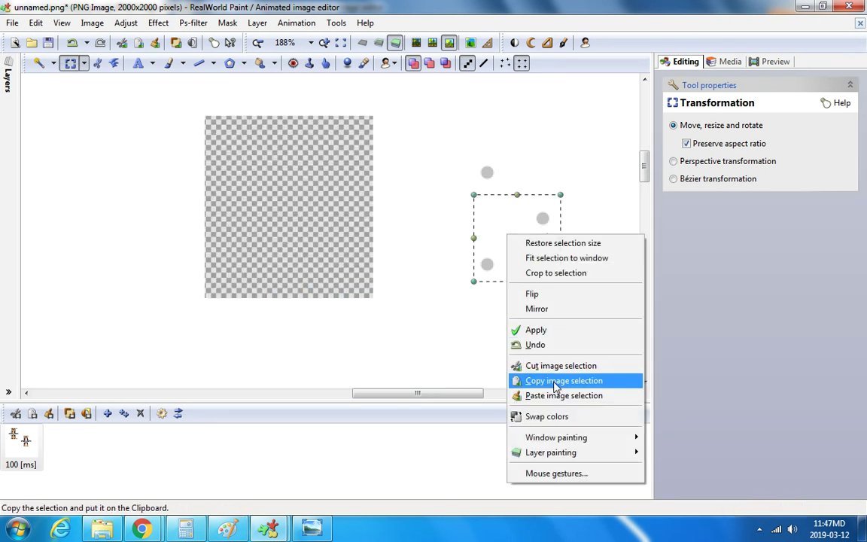
pyautogui.click(519, 380)
# Undo the blank area's cut and the pasted flipped dots.
pyautogui.click(73, 42)
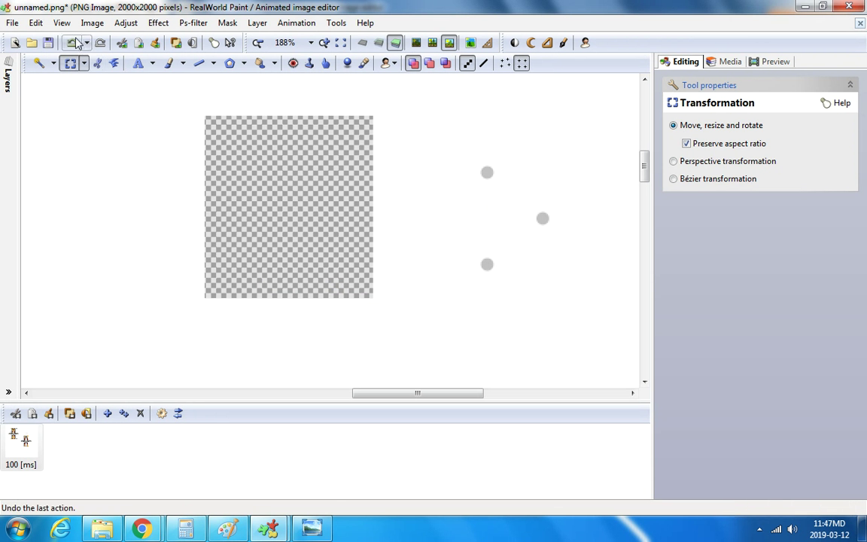
pyautogui.click(72, 42)
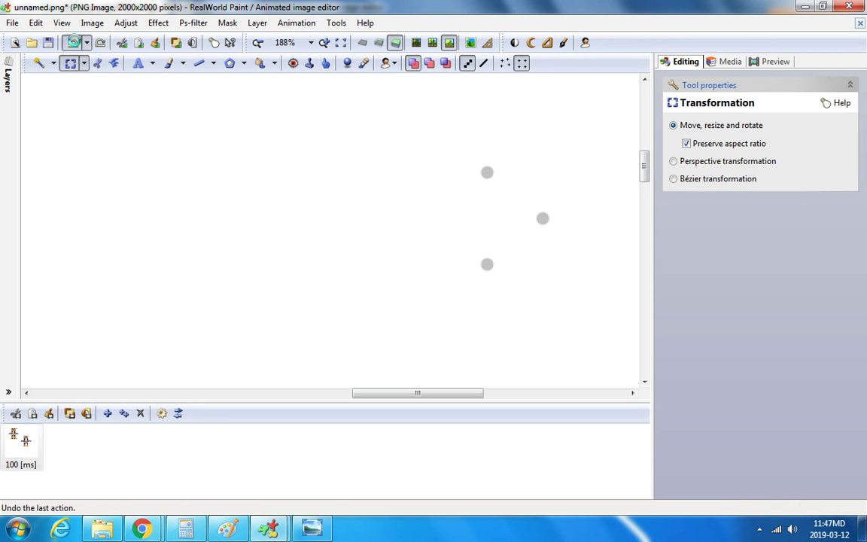
pyautogui.click(73, 43)
# Move a blank area of about 129 × 189 pixels aside to expose transparency, and paste the copied pair of dots onto it.
pyautogui.moveTo(222, 122); pyautogui.dragTo(387, 362)
pyautogui.moveTo(378, 305); pyautogui.dragTo(156, 261)
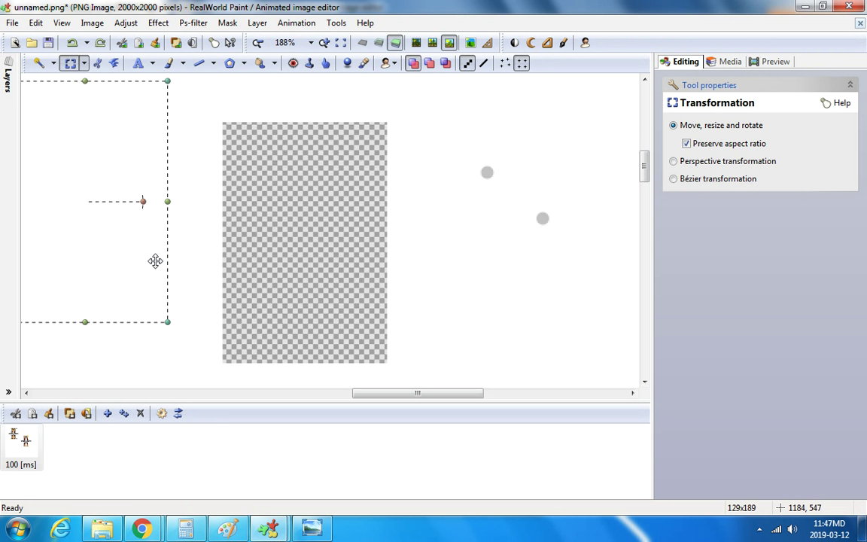
pyautogui.rightClick(327, 203)
pyautogui.click(396, 364)
pyautogui.moveTo(83, 125); pyautogui.dragTo(315, 257)
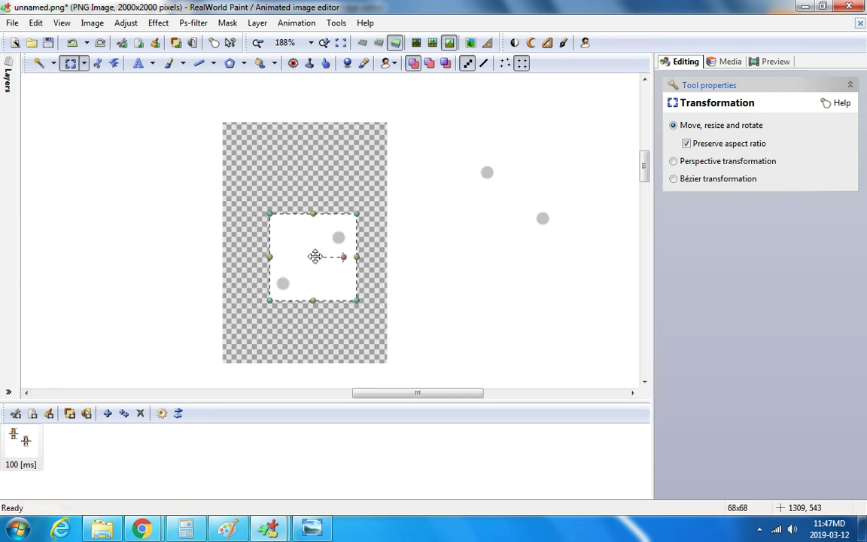
# Flood-fill the white background around the pasted pair of dots with full transparency, 00000000.
pyautogui.click(260, 62)
pyautogui.scroll(3, 312, 241)
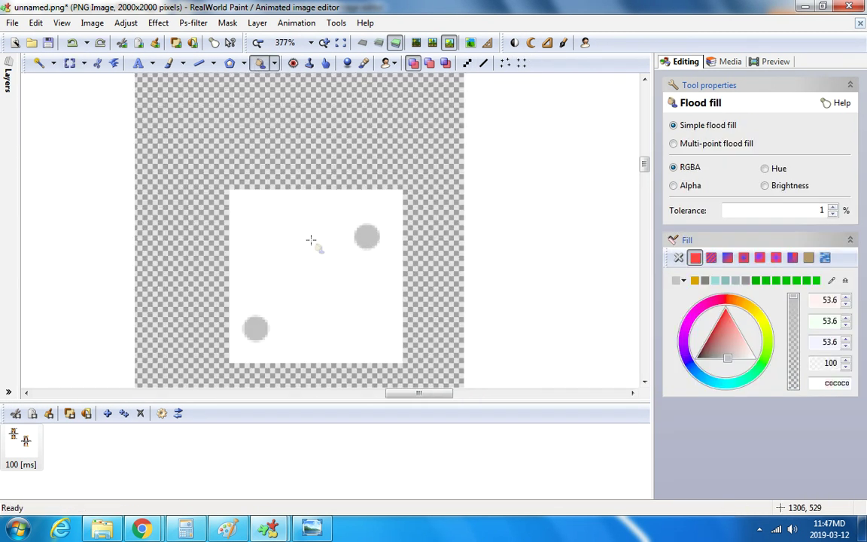
pyautogui.click(679, 281)
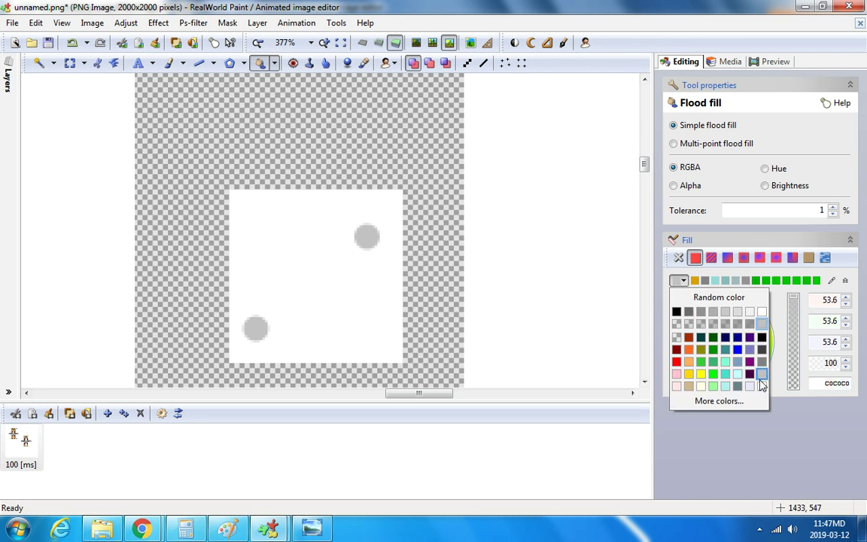
pyautogui.click(676, 337)
pyautogui.click(296, 208)
pyautogui.scroll(-2, 280, 202)
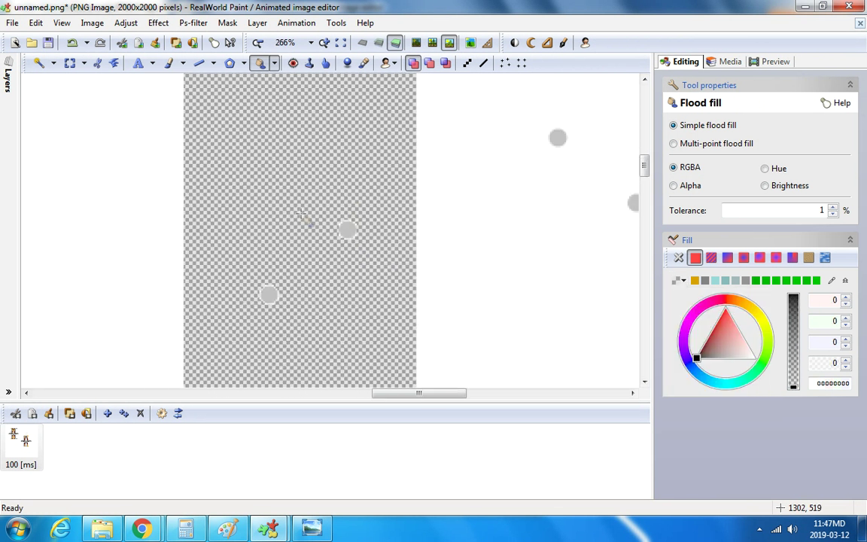
# Select the pair of dots on the transparent background, about 96 × 89 pixels, and copy the area.
pyautogui.click(98, 63)
pyautogui.moveTo(221, 174); pyautogui.dragTo(395, 335)
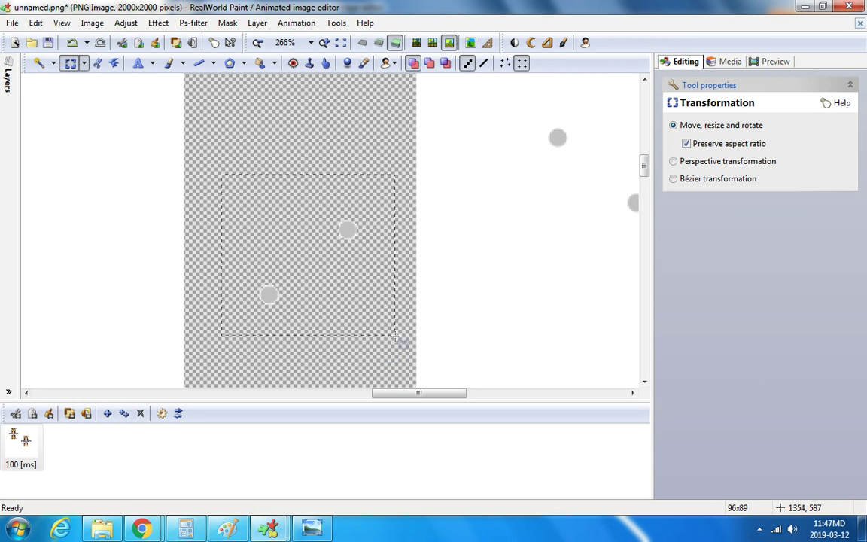
pyautogui.rightClick(314, 261)
pyautogui.click(354, 404)
# Paste the transparent dot pair over the white area and align its upper dot with the original pair's lower dot, adding a third zigzag dot.
pyautogui.scroll(-1, 497, 324)
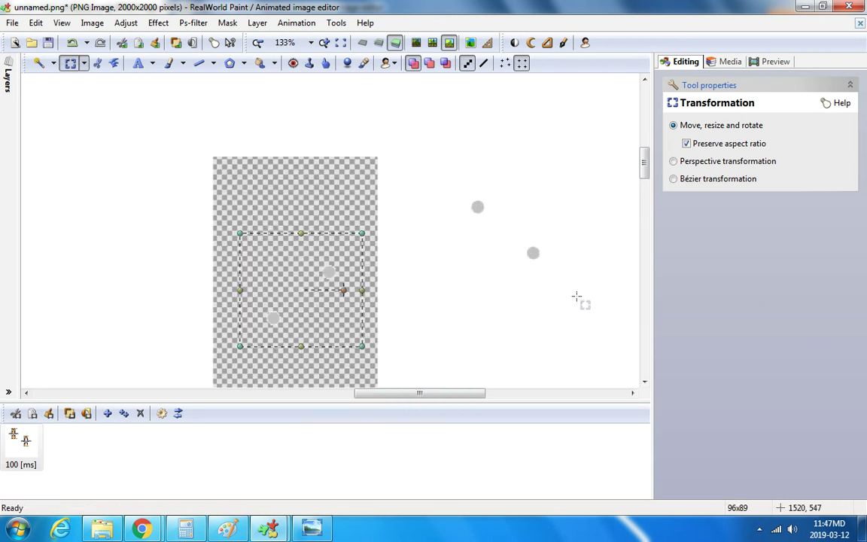
pyautogui.scroll(1, 527, 256)
pyautogui.rightClick(470, 208)
pyautogui.click(519, 369)
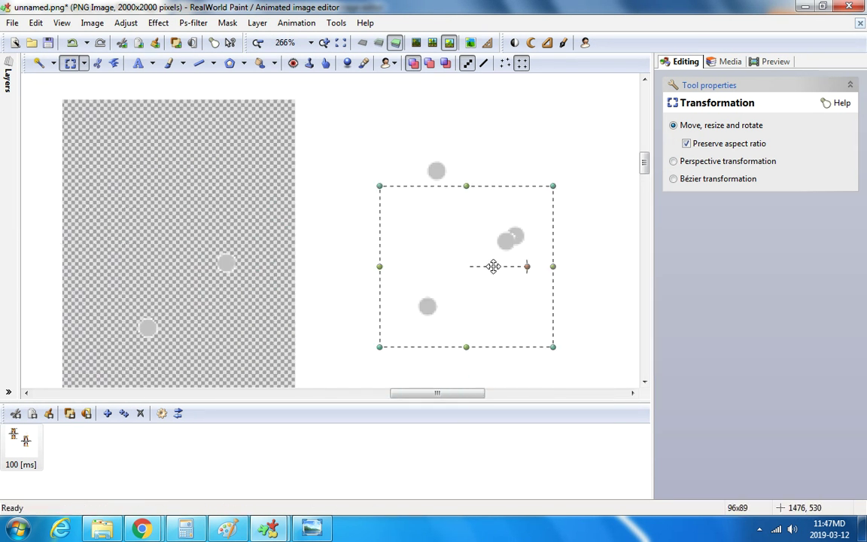
pyautogui.moveTo(497, 260); pyautogui.dragTo(503, 260)
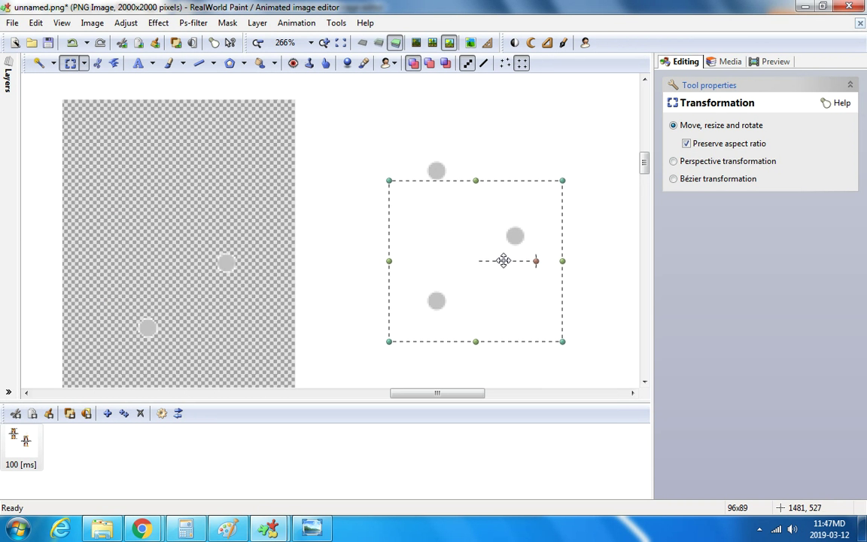
pyautogui.scroll(-1, 501, 226)
pyautogui.click(502, 135)
# Paste the dot pair again, flip it, and align its upper dot with the zigzag's last dot to add a fourth dot.
pyautogui.scroll(1, 475, 220)
pyautogui.rightClick(429, 232)
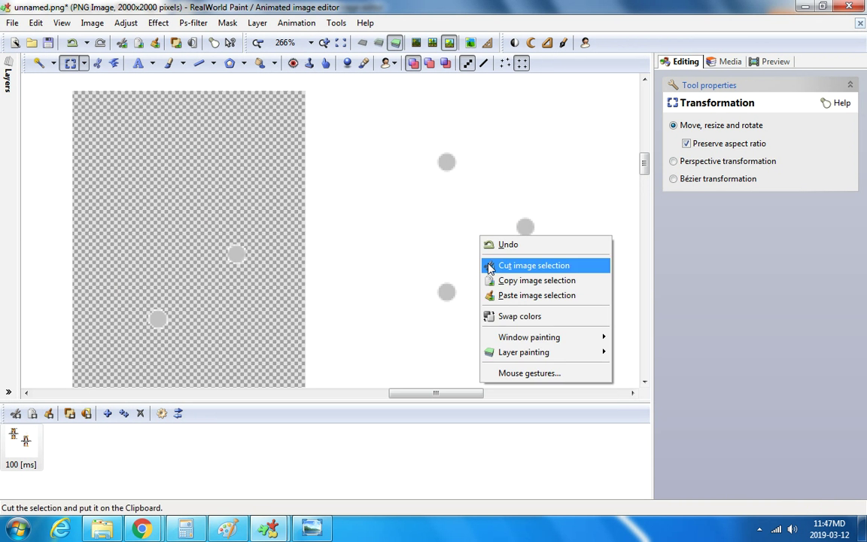
pyautogui.click(451, 295)
pyautogui.moveTo(123, 129); pyautogui.dragTo(503, 327)
pyautogui.rightClick(461, 263)
pyautogui.click(506, 332)
pyautogui.scroll(-2, 503, 329)
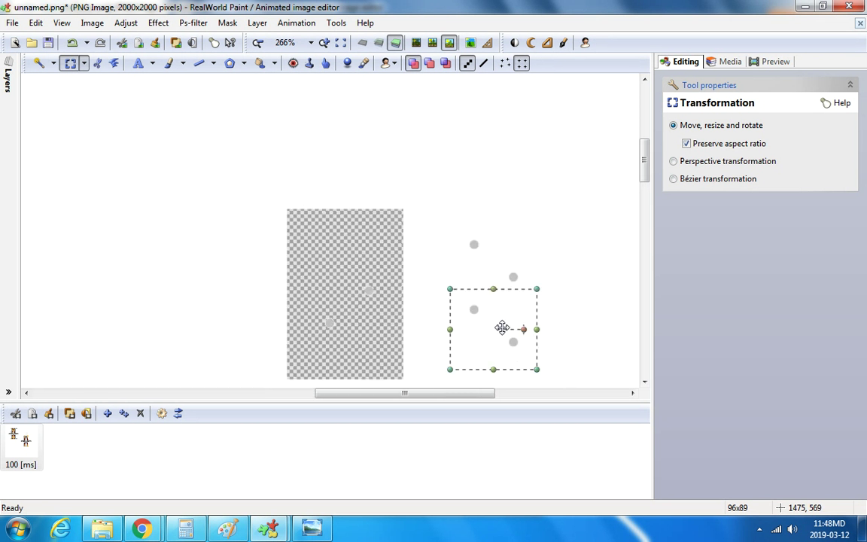
pyautogui.click(544, 224)
# Move the four-dot zigzag to the blank space between the two motors.
pyautogui.moveTo(645, 170); pyautogui.dragTo(646, 194)
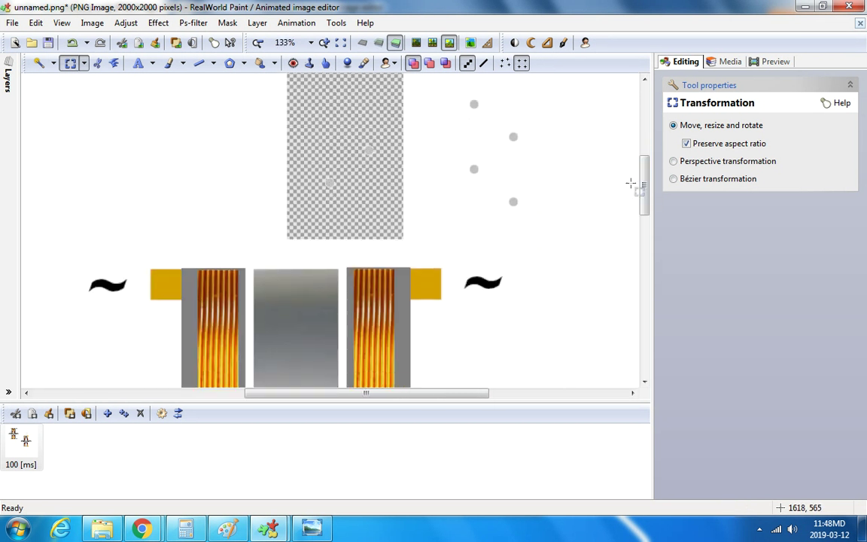
pyautogui.scroll(-1, 606, 167)
pyautogui.moveTo(544, 133); pyautogui.dragTo(289, 283)
pyautogui.scroll(3, 271, 293)
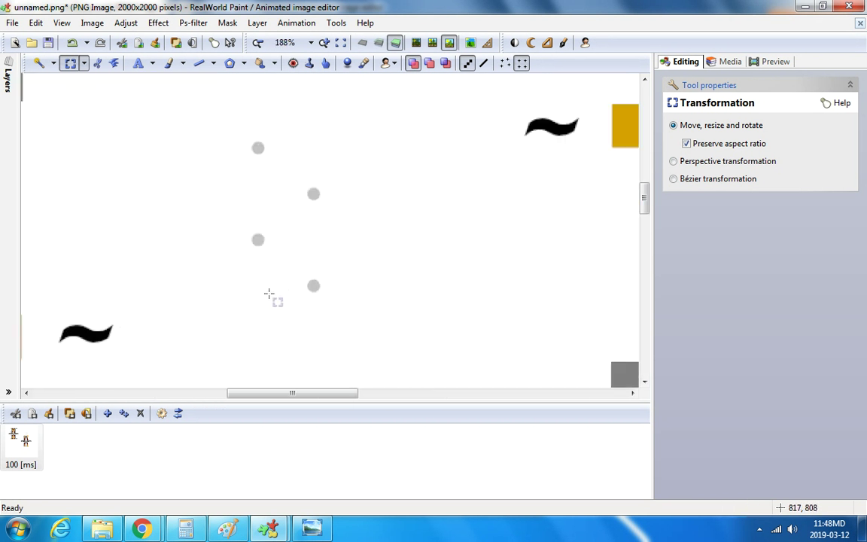
# Paste the unflipped dot pair and align it with the lower end of the moved zigzag to add a fifth dot.
pyautogui.rightClick(269, 261)
pyautogui.click(301, 320)
pyautogui.moveTo(114, 123); pyautogui.dragTo(315, 295)
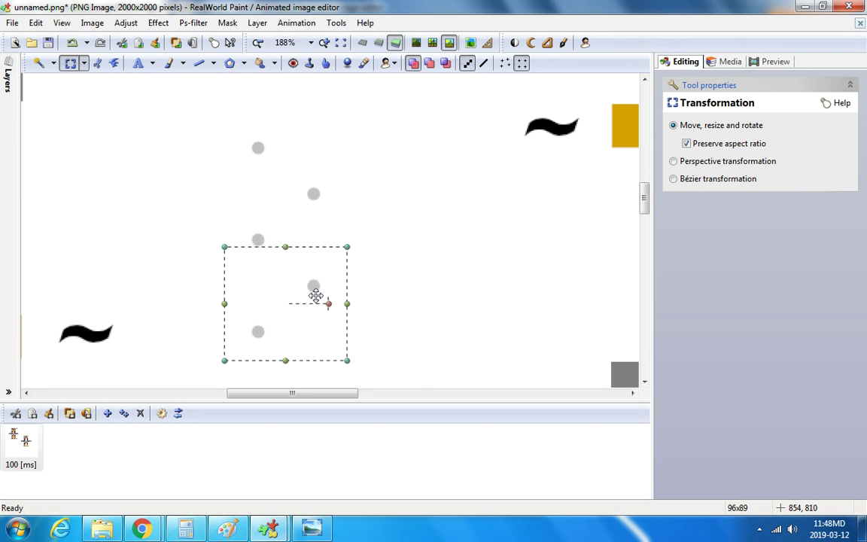
pyautogui.click(379, 170)
# Paste the dot pair, flip it, and overlap its upper dot with the fifth dot to add a sixth dot.
pyautogui.scroll(-1, 350, 203)
pyautogui.rightClick(293, 313)
pyautogui.click(331, 326)
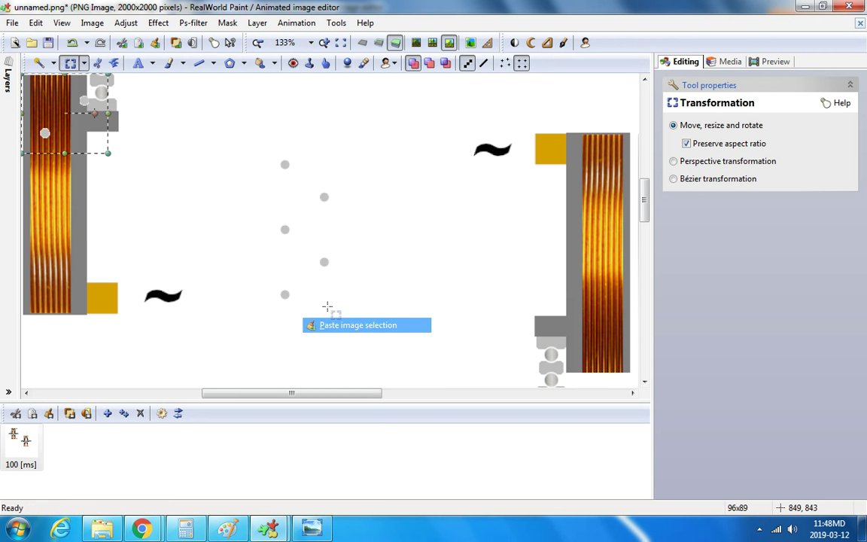
pyautogui.moveTo(60, 105); pyautogui.dragTo(315, 304)
pyautogui.rightClick(307, 312)
pyautogui.click(317, 119)
pyautogui.scroll(3, 295, 286)
pyautogui.scroll(-3, 315, 305)
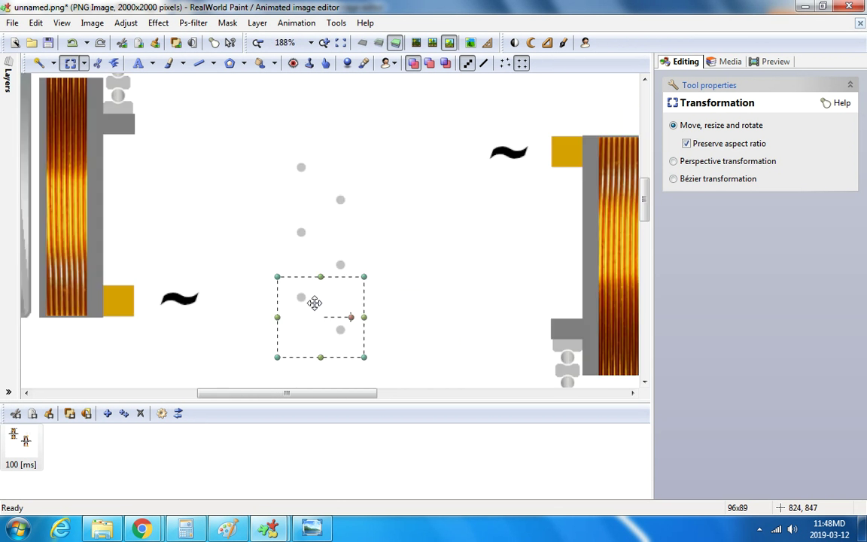
# Paste the unflipped dot pair and overlap its upper dot with the sixth dot to add a seventh dot.
pyautogui.rightClick(320, 268)
pyautogui.click(358, 329)
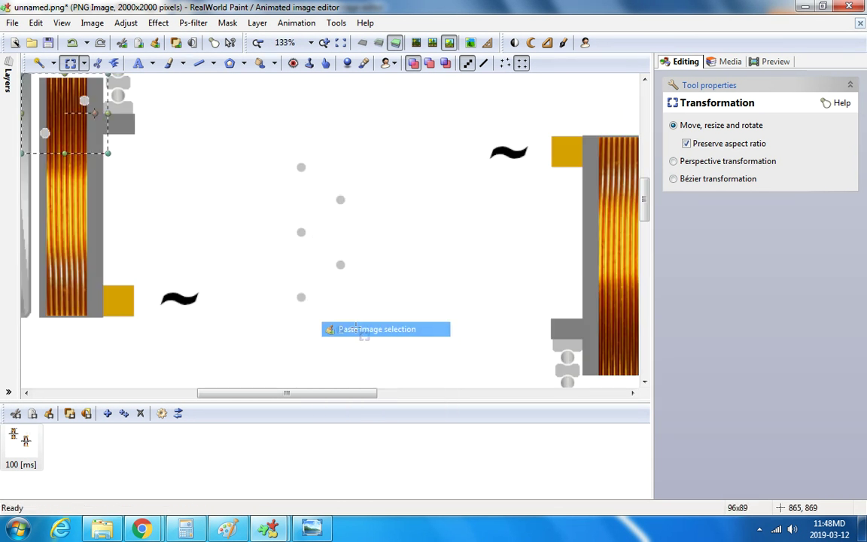
pyautogui.moveTo(84, 107); pyautogui.dragTo(341, 340)
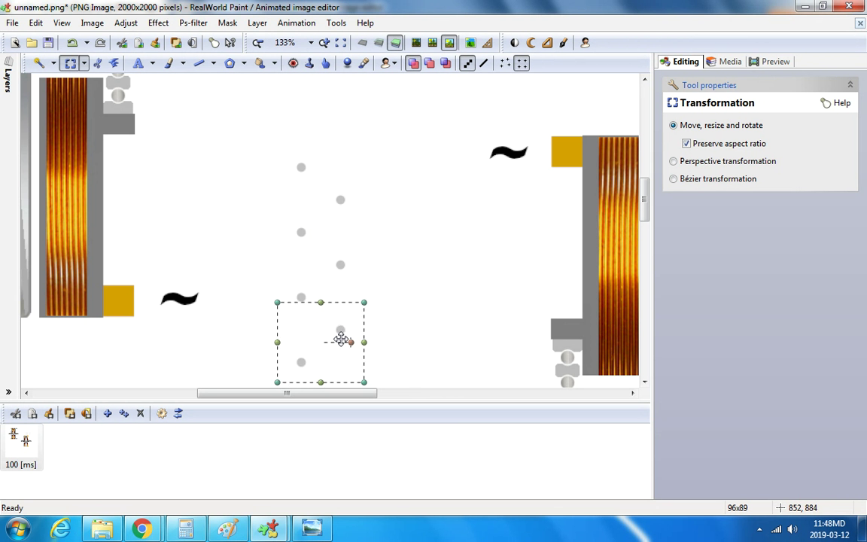
pyautogui.scroll(4, 341, 340)
pyautogui.scroll(-5, 329, 336)
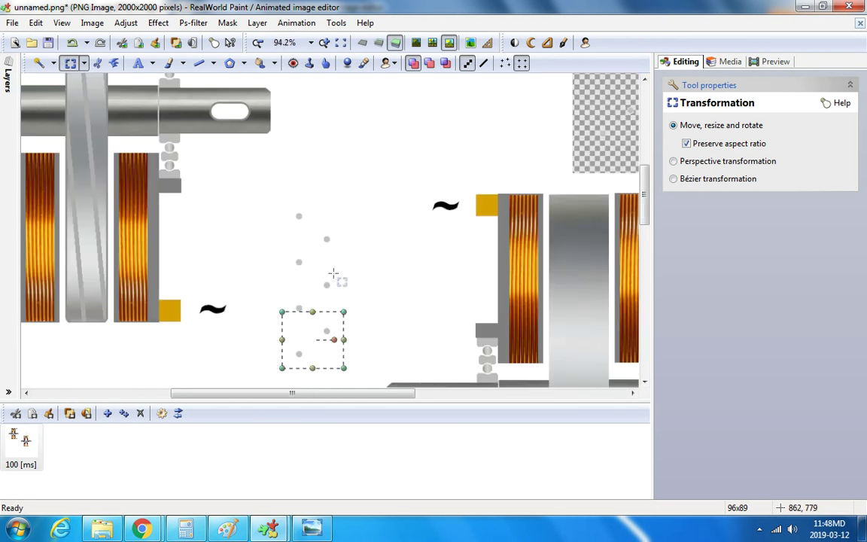
pyautogui.scroll(-3, 328, 305)
pyautogui.scroll(4, 324, 316)
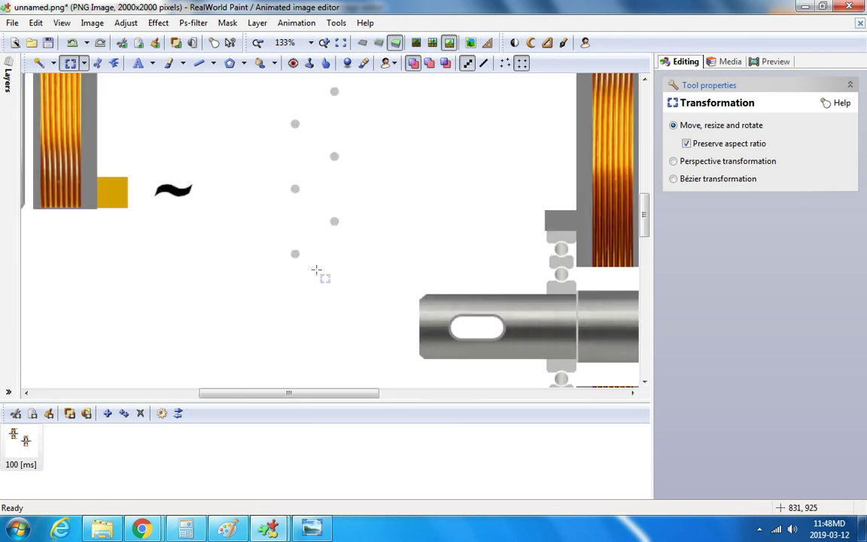
# Paste the dot pair, flip it, and overlap its upper dot with the seventh dot to add an eighth dot.
pyautogui.rightClick(318, 268)
pyautogui.click(354, 332)
pyautogui.moveTo(61, 96); pyautogui.dragTo(324, 259)
pyautogui.rightClick(302, 282)
pyautogui.click(342, 88)
pyautogui.scroll(-2, 324, 259)
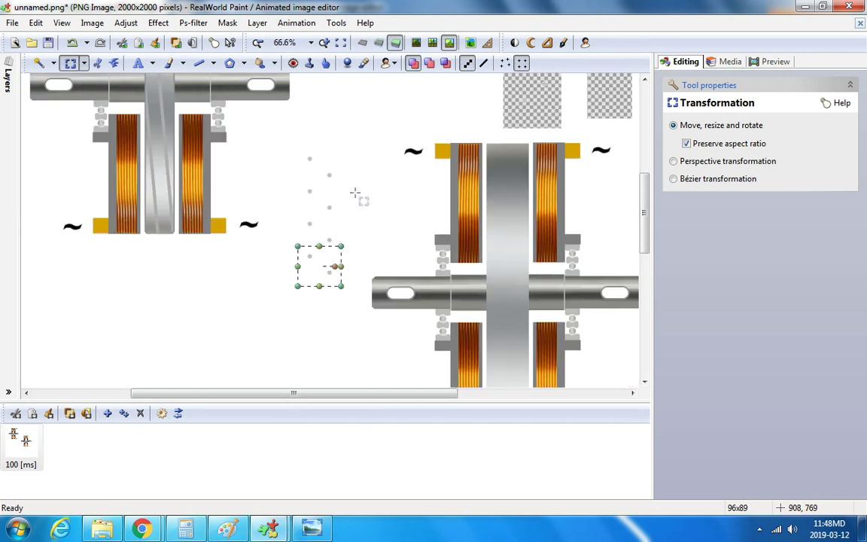
# Paste the unflipped dot pair and overlap its upper dot with the eighth dot to add a ninth dot.
pyautogui.scroll(1, 339, 249)
pyautogui.rightClick(331, 259)
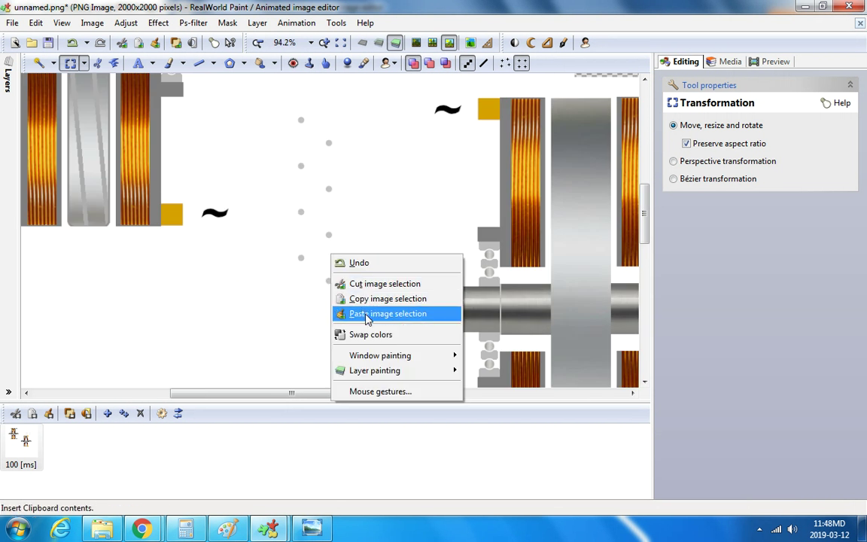
pyautogui.click(366, 315)
pyautogui.scroll(1, 316, 308)
pyautogui.scroll(3, 317, 307)
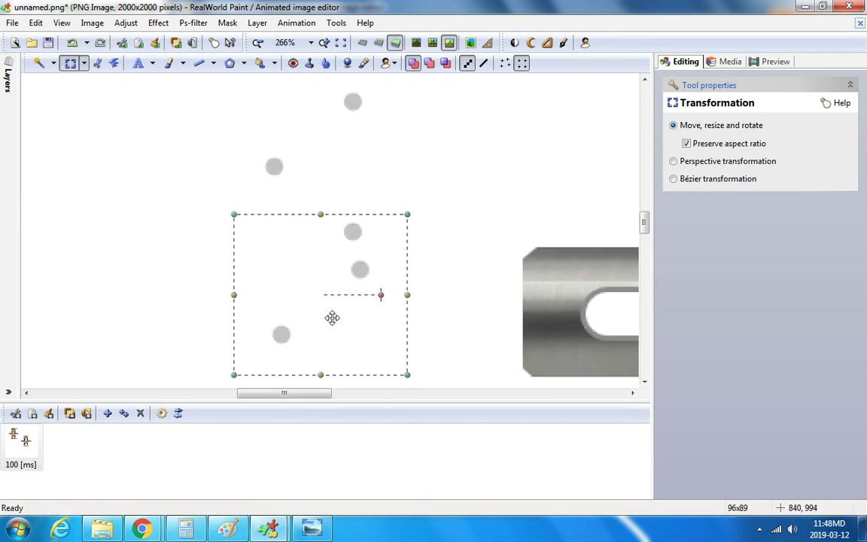
pyautogui.moveTo(333, 316); pyautogui.dragTo(324, 280)
pyautogui.scroll(-4, 324, 279)
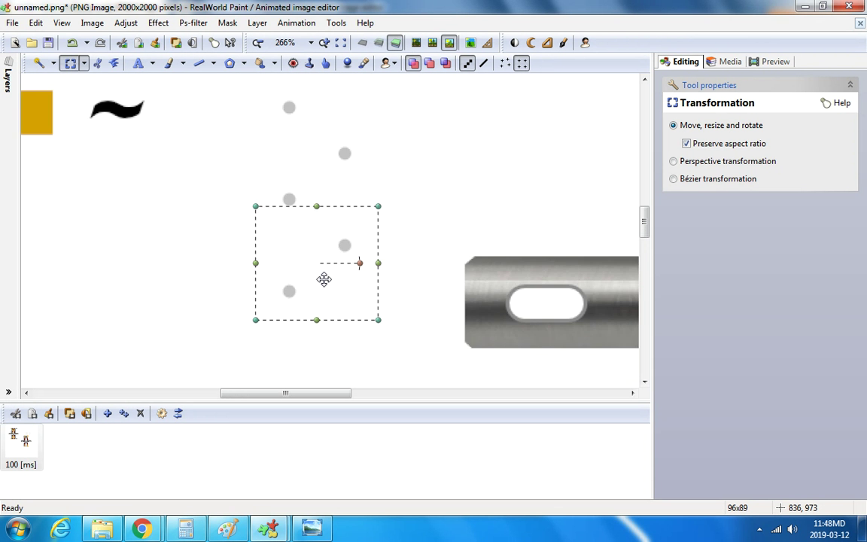
# Paste the dot pair, flip it, and overlap its upper dot with the ninth dot to add a tenth dot.
pyautogui.rightClick(324, 219)
pyautogui.click(353, 278)
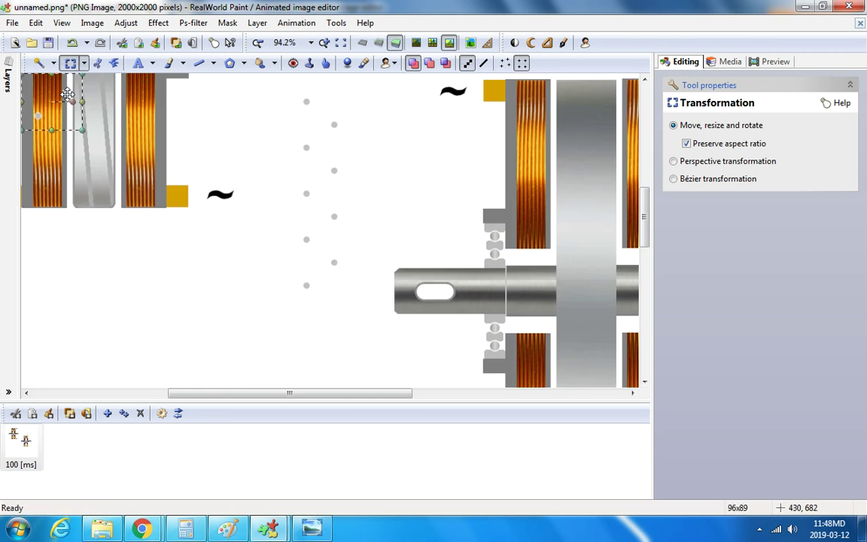
pyautogui.rightClick(301, 273)
pyautogui.click(334, 105)
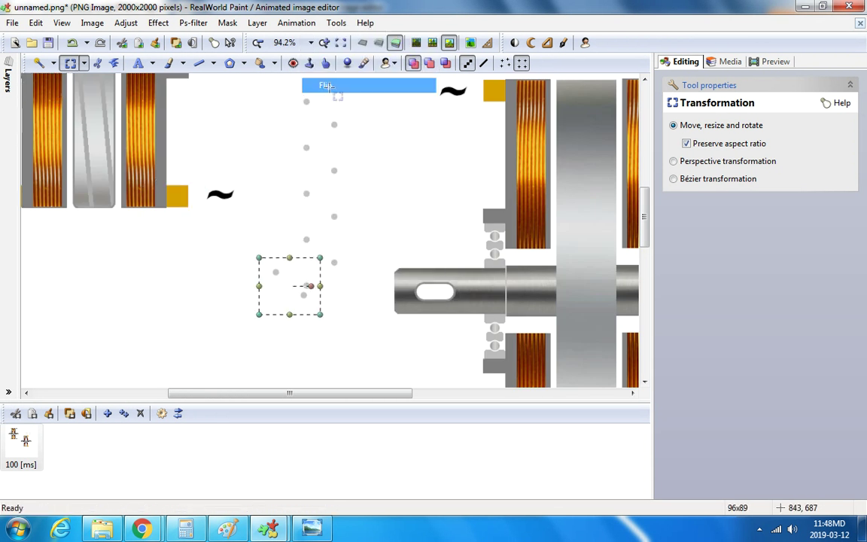
pyautogui.moveTo(276, 277); pyautogui.dragTo(308, 296)
pyautogui.scroll(4, 326, 293)
pyautogui.scroll(1, 321, 294)
pyautogui.scroll(-3, 306, 295)
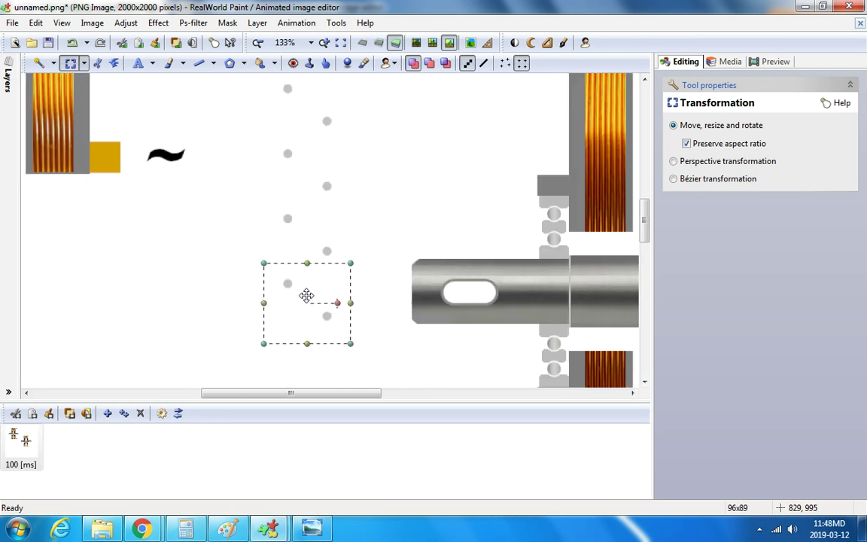
pyautogui.click(325, 226)
# Paste the unflipped dot pair and overlap its upper dot with the tenth dot to add an eleventh dot.
pyautogui.rightClick(322, 224)
pyautogui.click(368, 284)
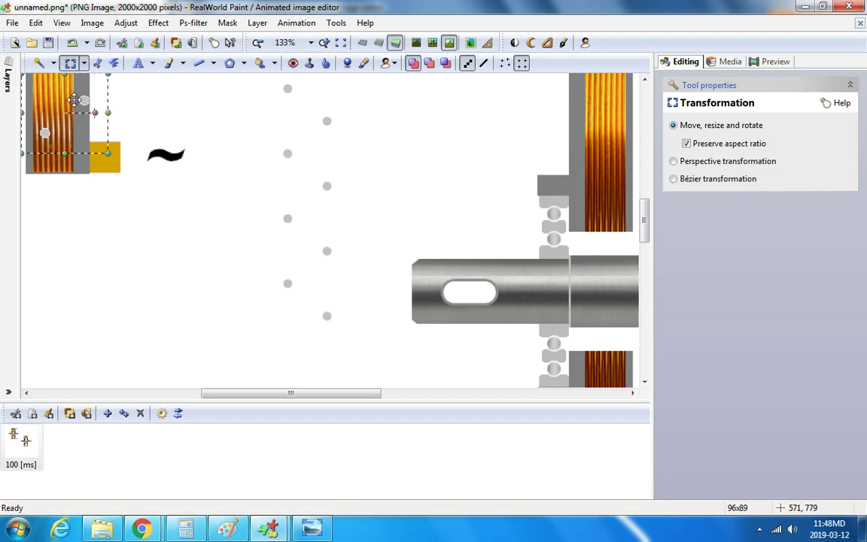
pyautogui.moveTo(68, 91); pyautogui.dragTo(333, 340)
pyautogui.scroll(5, 312, 312)
pyautogui.scroll(-8, 333, 340)
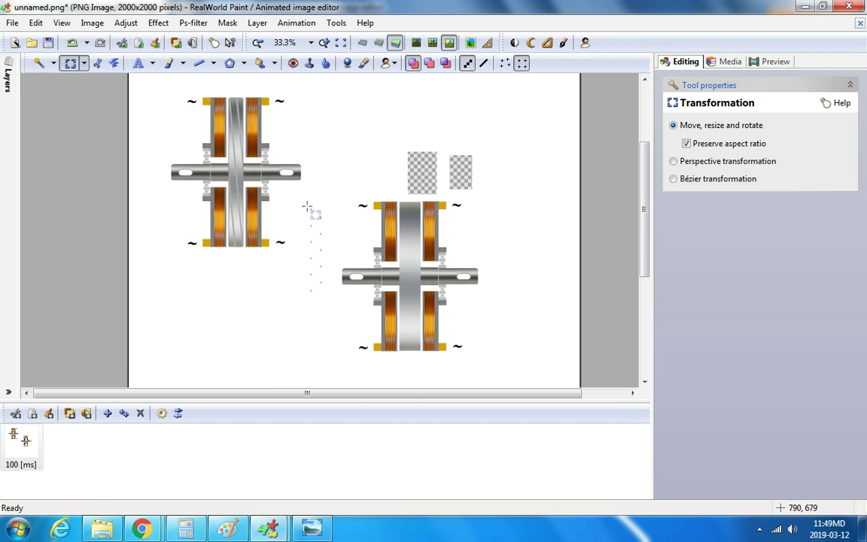
# Select the whole eleven-dot zigzag, about 84 × 399 pixels, and copy the area.
pyautogui.moveTo(307, 205); pyautogui.dragTo(326, 295)
pyautogui.rightClick(307, 239)
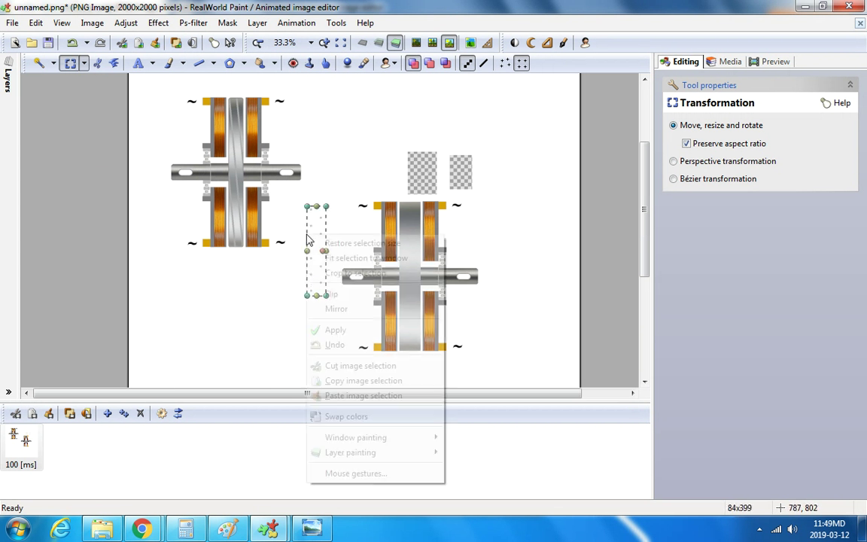
pyautogui.click(363, 381)
# Move a tall blank area below the first motor aside to expose transparency, and paste the copied zigzag onto it.
pyautogui.moveTo(173, 277); pyautogui.dragTo(256, 388)
pyautogui.moveTo(226, 273); pyautogui.dragTo(104, 361)
pyautogui.rightClick(219, 248)
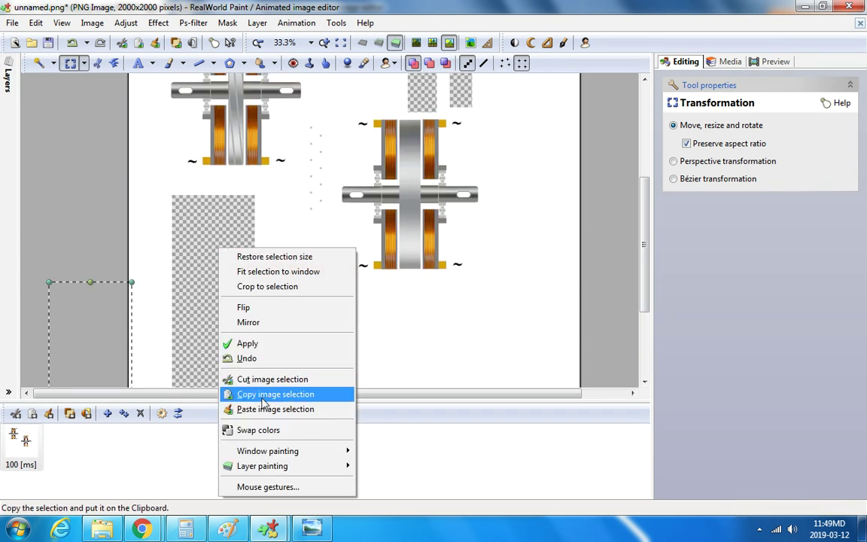
pyautogui.click(263, 408)
pyautogui.moveTo(126, 120); pyautogui.dragTo(222, 294)
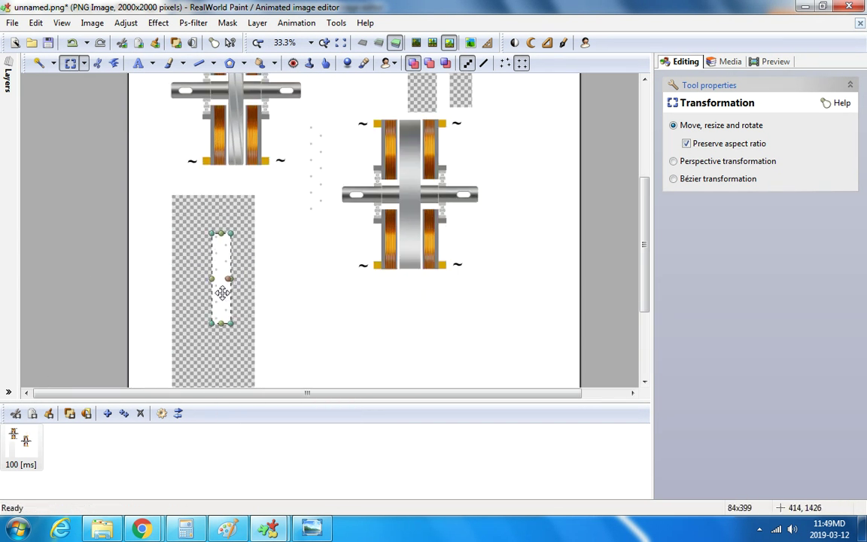
# Flood-fill the white background around the pasted zigzag with full transparency, 00000000.
pyautogui.click(260, 62)
pyautogui.scroll(4, 219, 279)
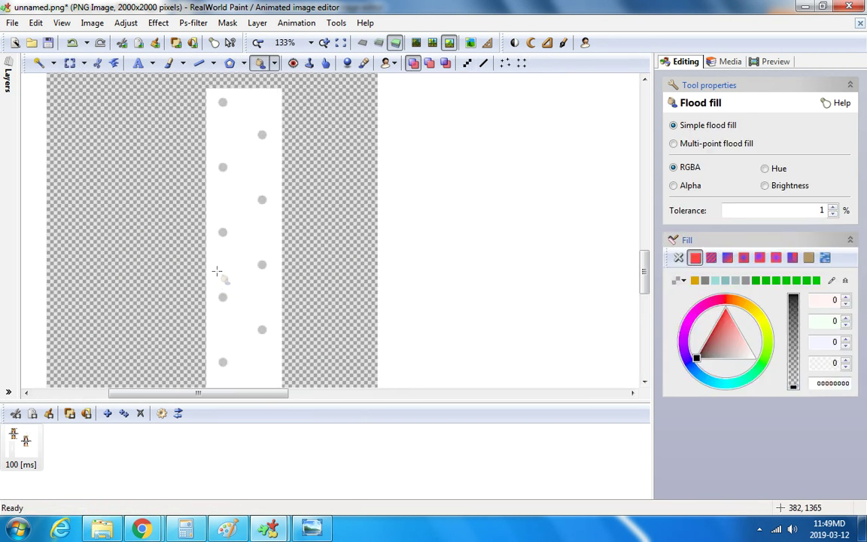
pyautogui.click(278, 250)
pyautogui.scroll(-2, 256, 252)
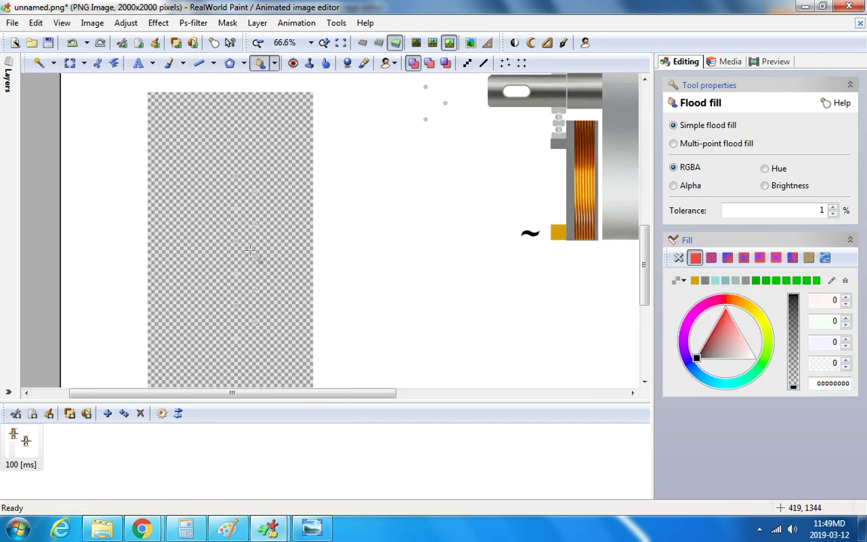
# Select the transparent zigzag with its surroundings, about 191 × 468 pixels, and copy the area.
pyautogui.click(72, 66)
pyautogui.moveTo(196, 145); pyautogui.dragTo(283, 356)
pyautogui.rightClick(232, 250)
pyautogui.click(238, 393)
pyautogui.scroll(-2, 340, 332)
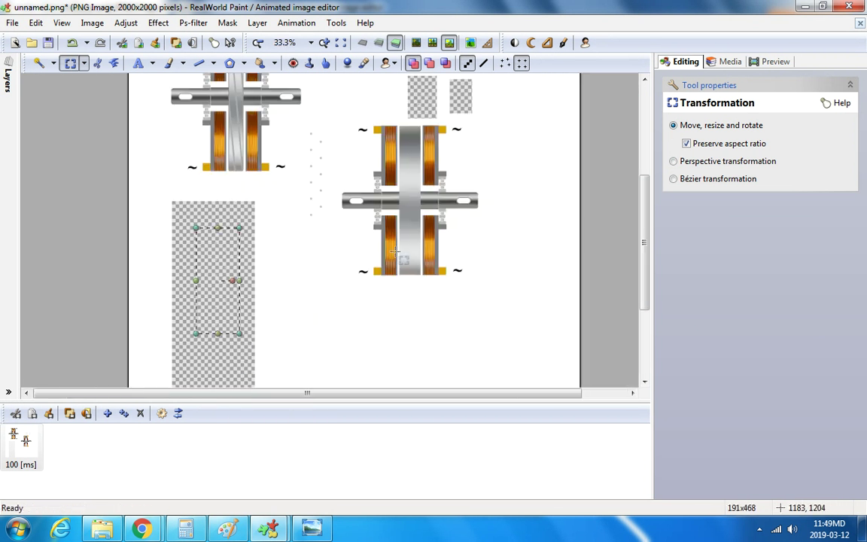
# Paste the transparent zigzag between the motors and align its first dot with the lower end of the original zigzag to lengthen it.
pyautogui.rightClick(350, 231)
pyautogui.click(400, 384)
pyautogui.moveTo(138, 152); pyautogui.dragTo(305, 274)
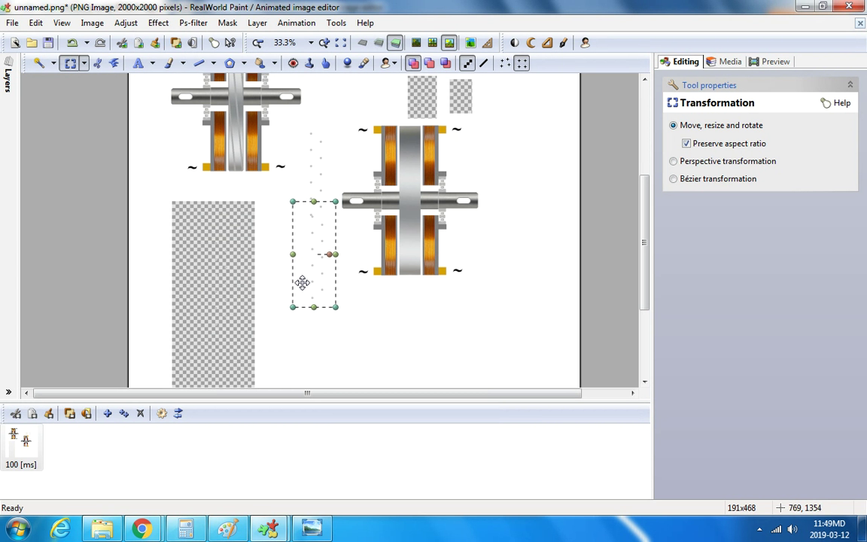
pyautogui.scroll(4, 301, 280)
pyautogui.scroll(3, 317, 200)
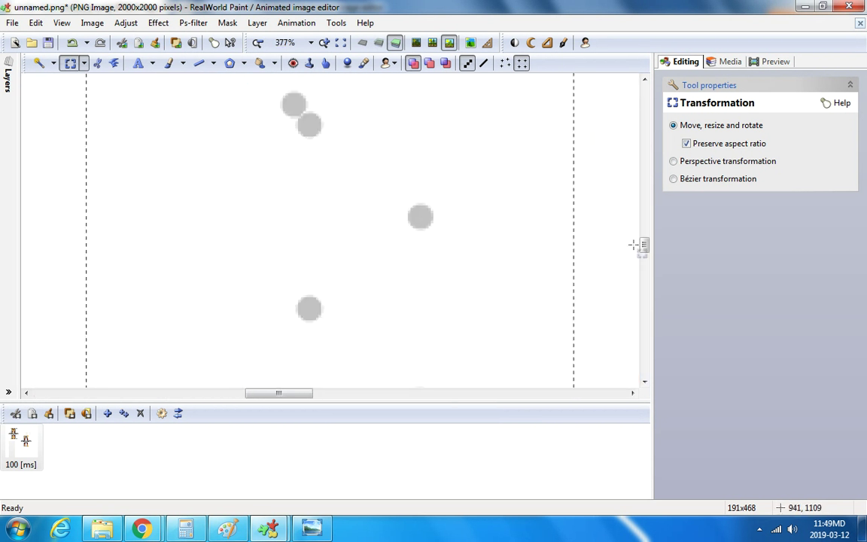
pyautogui.scroll(4, 645, 244)
pyautogui.moveTo(381, 264); pyautogui.dragTo(358, 243)
pyautogui.scroll(-6, 359, 243)
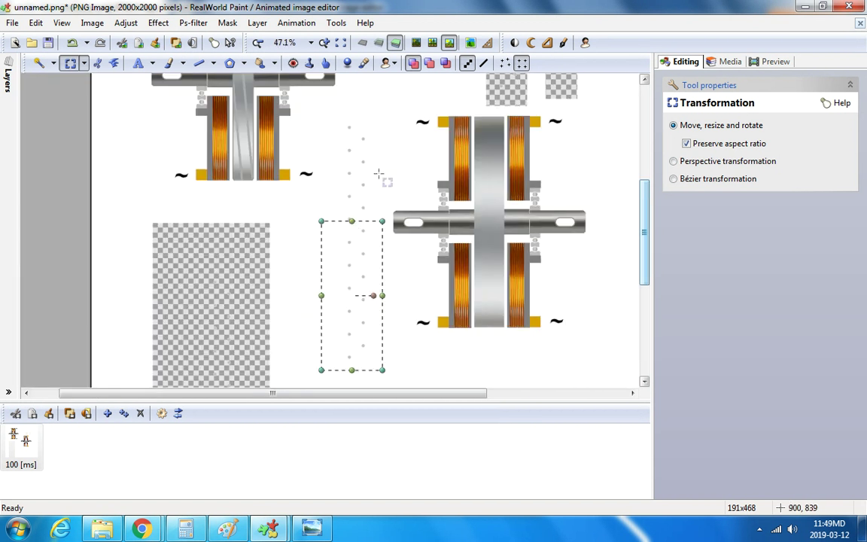
# Move the lengthened zigzag, about 132 × 803 pixels, onto the exposed transparent area and flood-fill its white background with 00000000.
pyautogui.moveTo(334, 111); pyautogui.dragTo(237, 375)
pyautogui.scroll(-2, 253, 373)
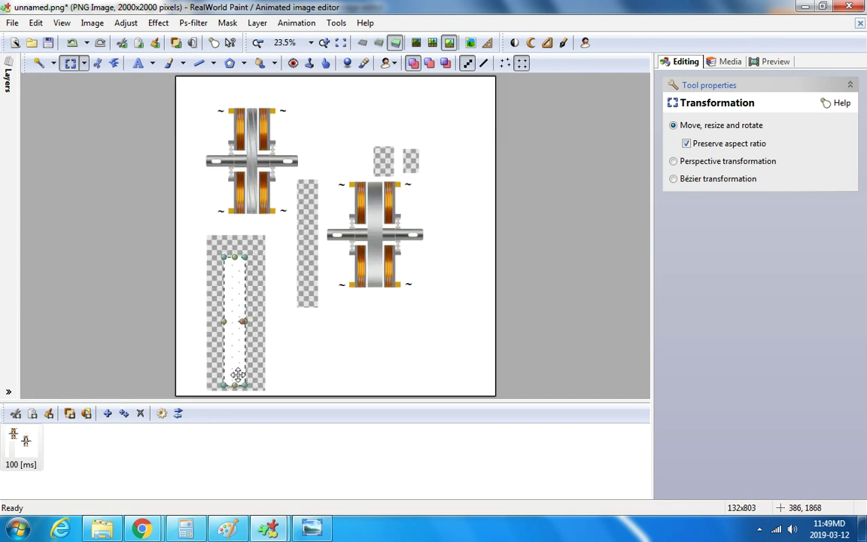
pyautogui.click(260, 63)
pyautogui.scroll(5, 235, 281)
pyautogui.click(222, 262)
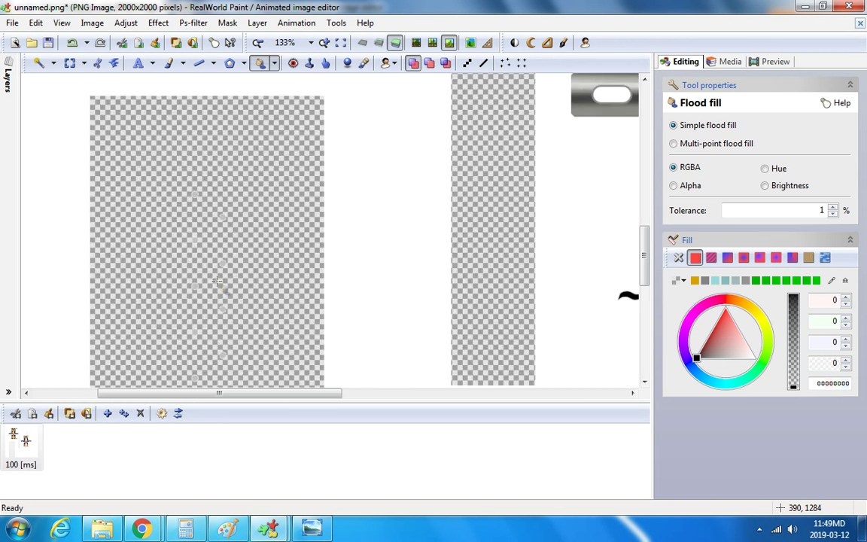
# Select the long dot zigzag with its transparent surroundings, about 216 × 875 pixels, and move it onto the second motor's rotor.
pyautogui.scroll(-5, 222, 262)
pyautogui.click(70, 63)
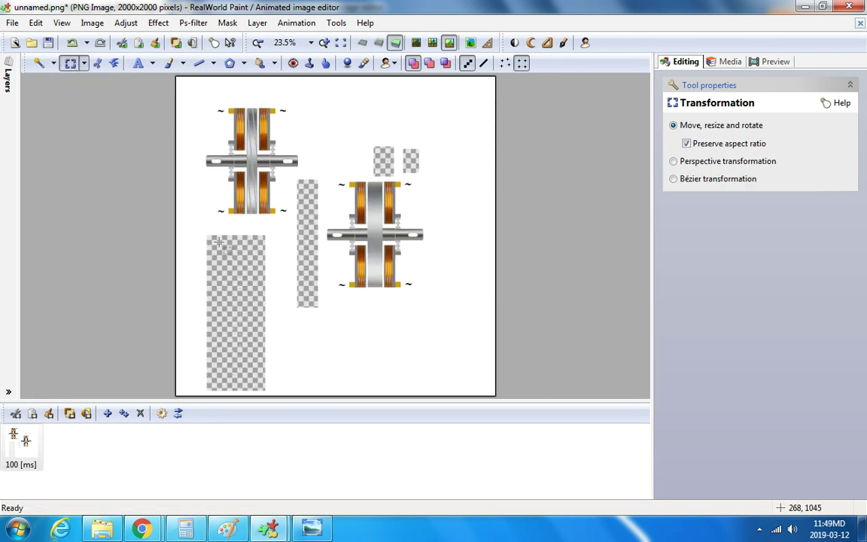
pyautogui.moveTo(224, 363); pyautogui.dragTo(379, 303)
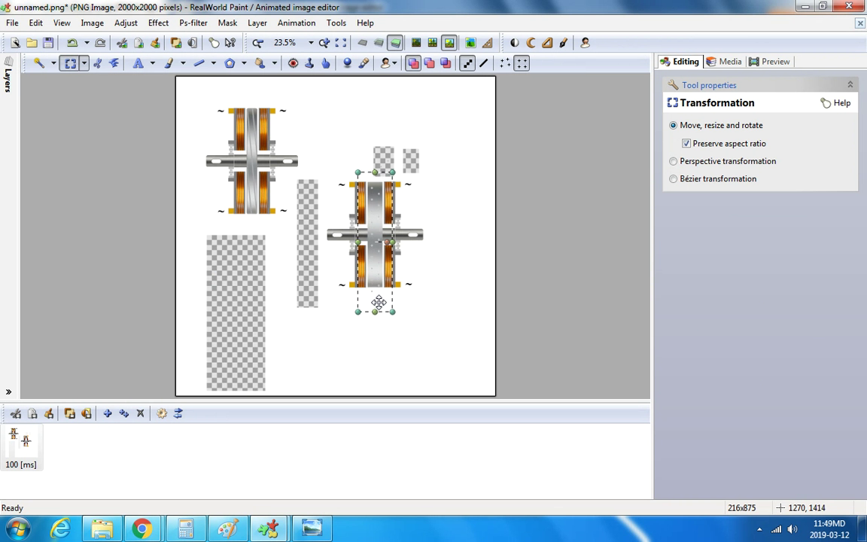
pyautogui.scroll(2, 379, 303)
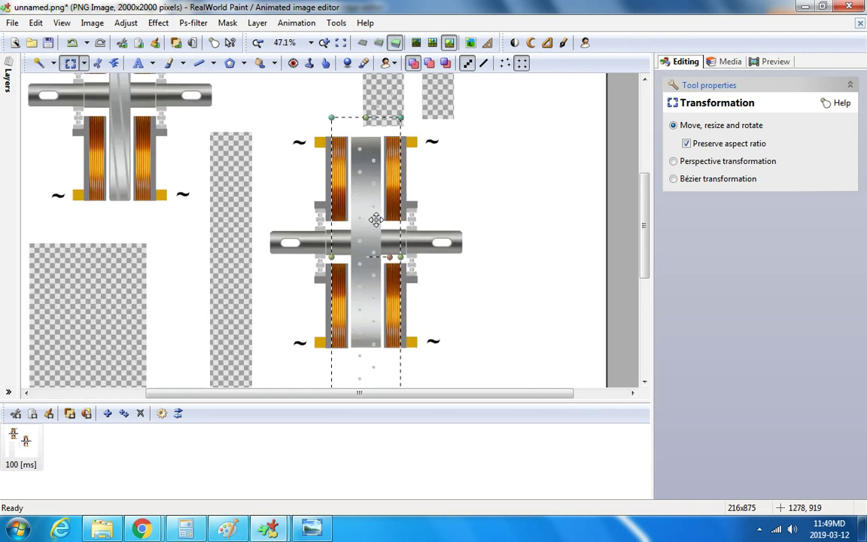
# Fine-align the two columns of zigzag dots centrally on the second motor's rotor and fix them in place.
pyautogui.moveTo(376, 219); pyautogui.dragTo(375, 215)
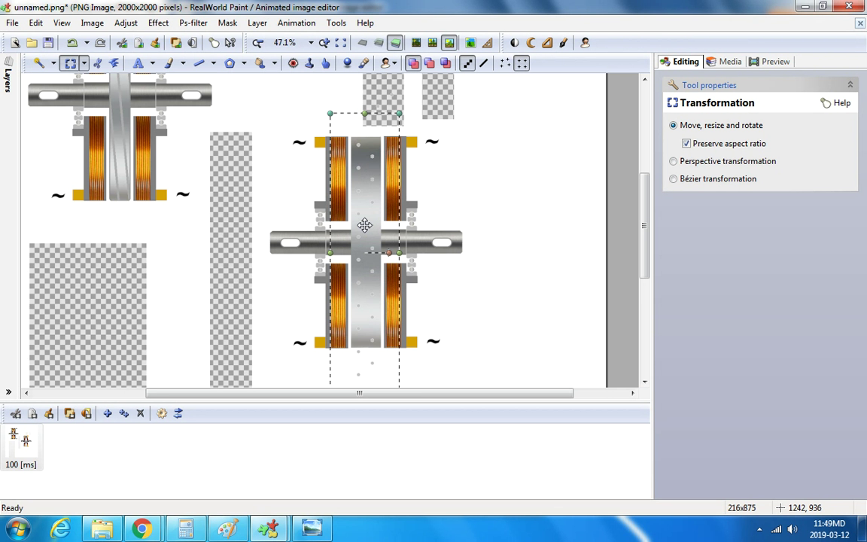
pyautogui.moveTo(365, 224); pyautogui.dragTo(364, 225)
pyautogui.scroll(5, 365, 225)
pyautogui.scroll(-5, 367, 211)
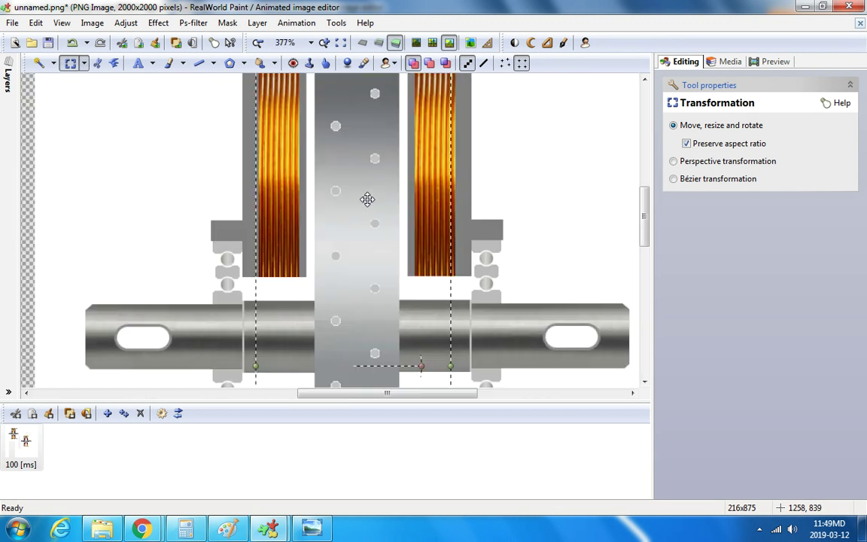
pyautogui.scroll(-1, 366, 199)
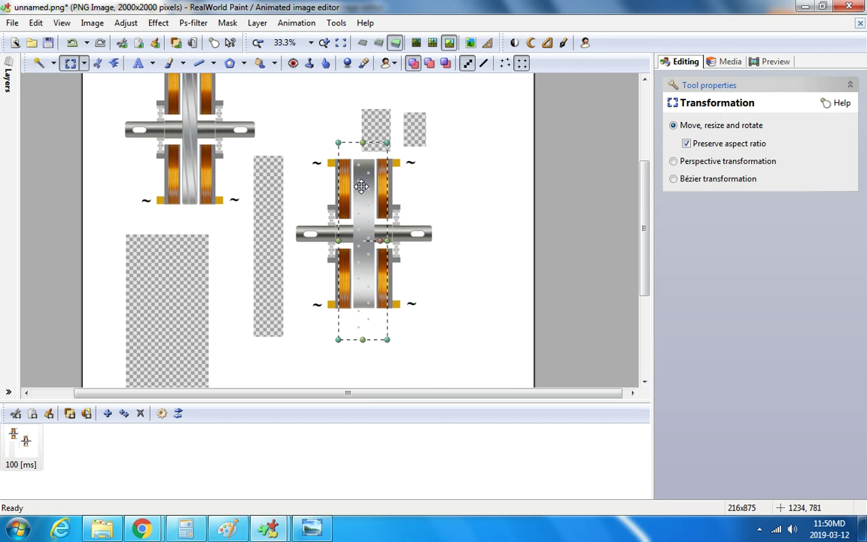
pyautogui.moveTo(362, 187); pyautogui.dragTo(362, 186)
pyautogui.moveTo(362, 186); pyautogui.dragTo(362, 186)
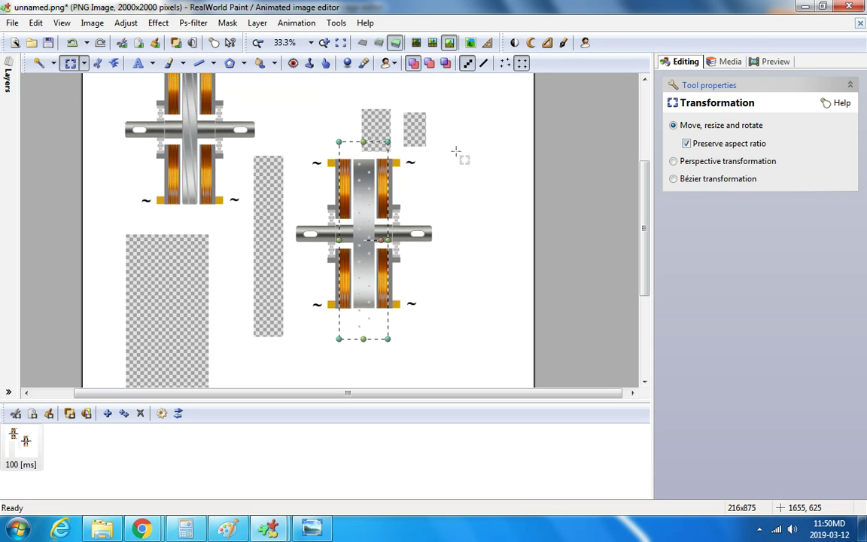
pyautogui.scroll(2, 363, 183)
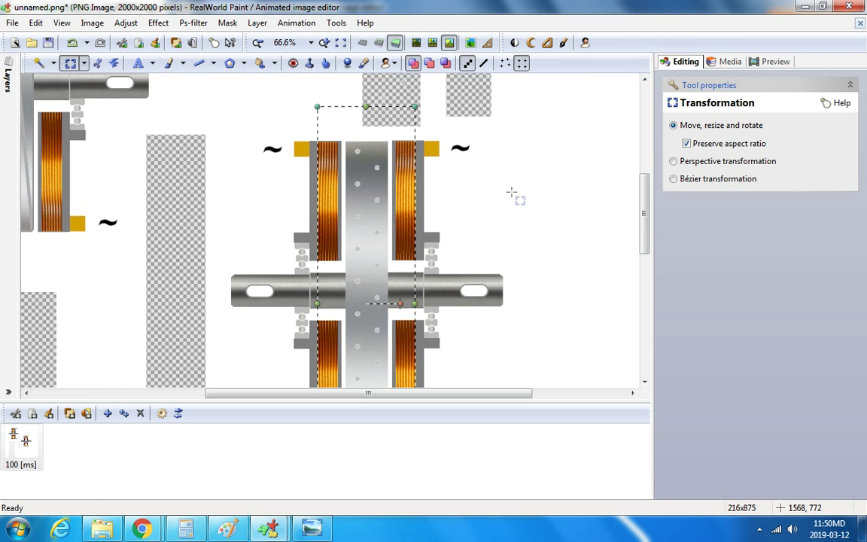
pyautogui.scroll(-2, 516, 193)
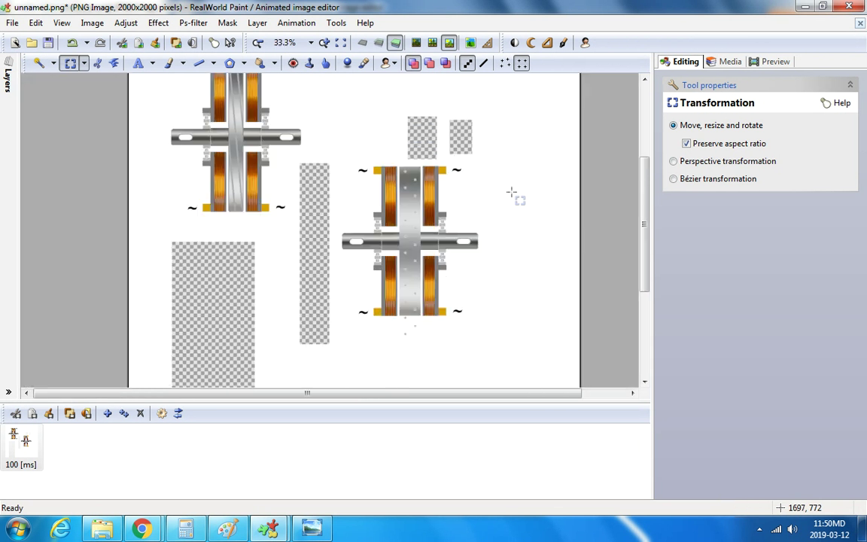
# Try painting the uppermost rotor dot dark grey, 404040, with a round 10-pixel brush, and undo the paint.
pyautogui.click(167, 64)
pyautogui.scroll(6, 396, 218)
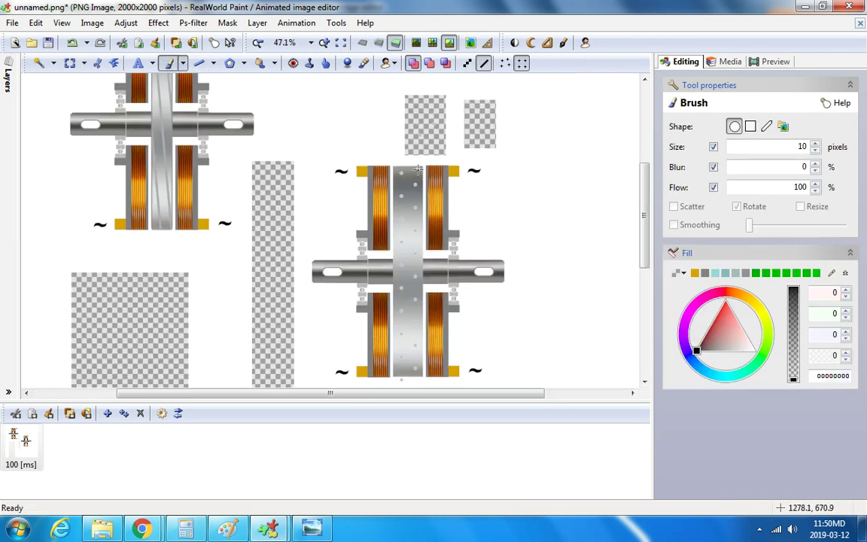
pyautogui.scroll(-2, 354, 205)
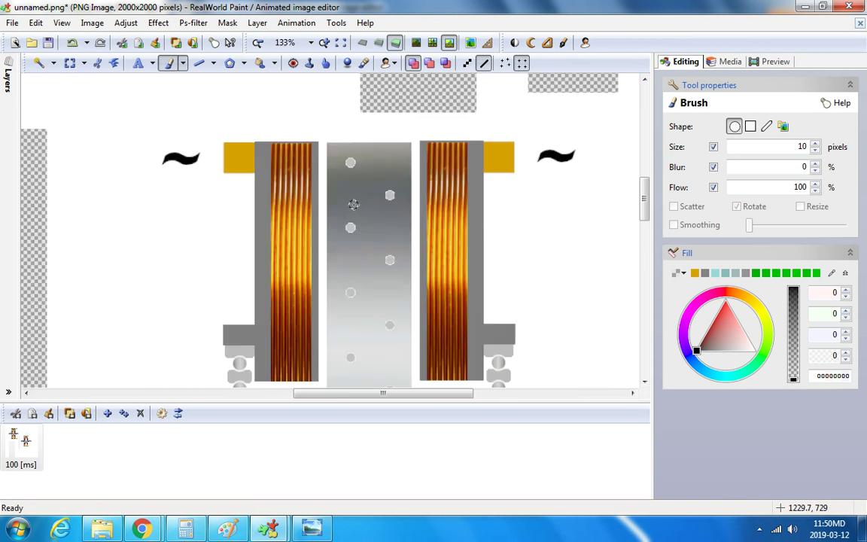
pyautogui.click(684, 276)
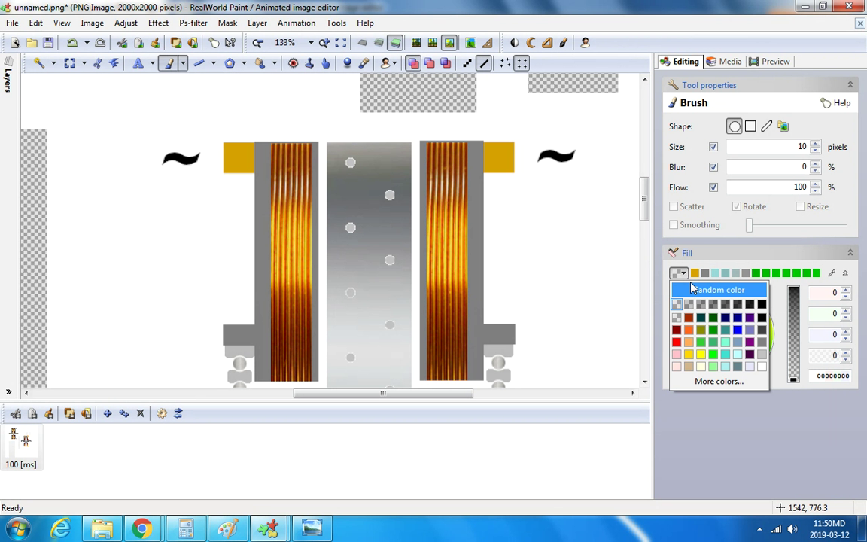
pyautogui.click(762, 332)
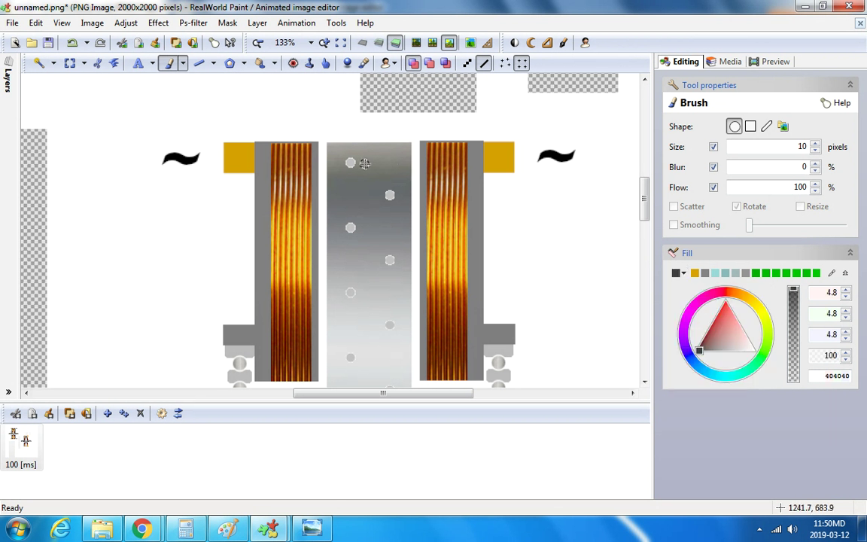
pyautogui.scroll(-2, 350, 161)
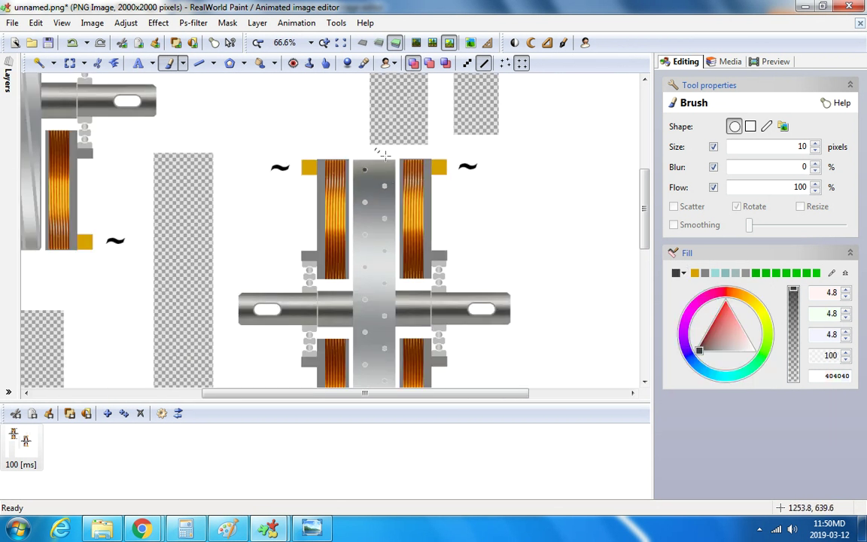
pyautogui.scroll(2, 407, 191)
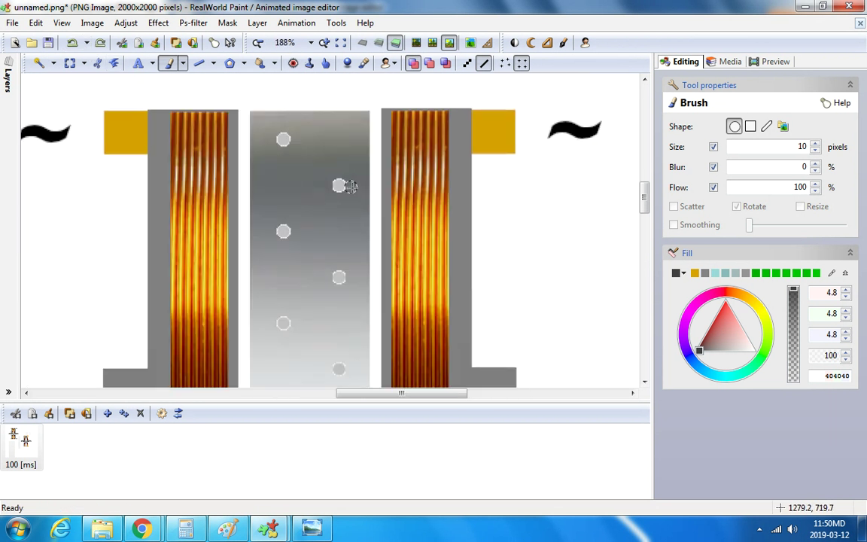
# Try brushing over the rotor dots in light grey, DBDBDB, at 10 pixels, and undo the painted dots.
pyautogui.scroll(2, 350, 187)
pyautogui.click(679, 273)
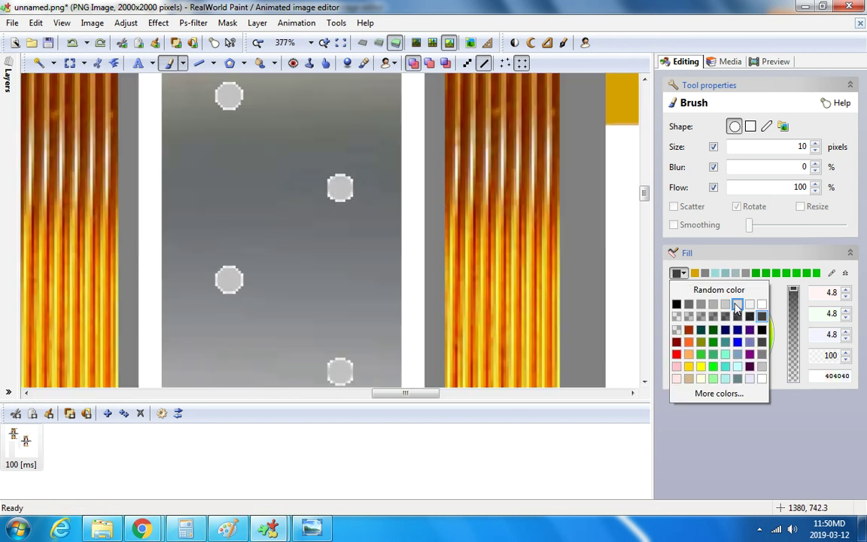
pyautogui.click(736, 305)
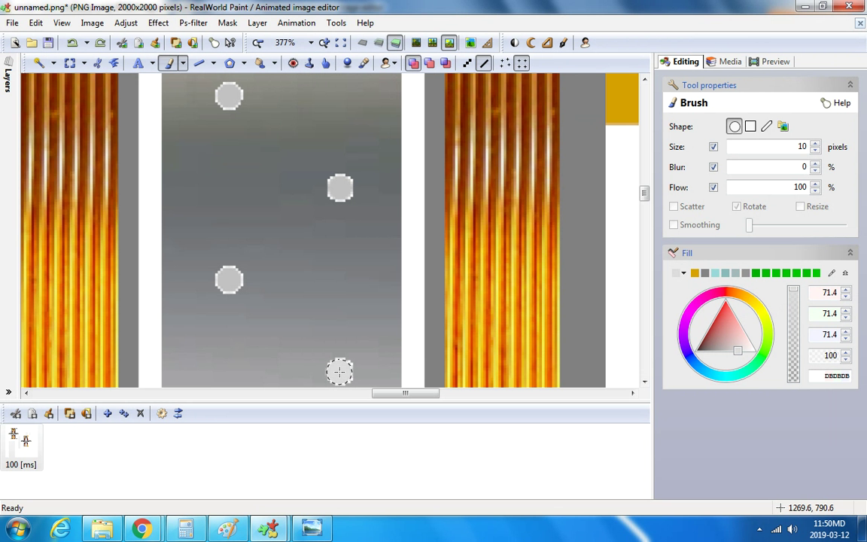
pyautogui.scroll(-7, 339, 371)
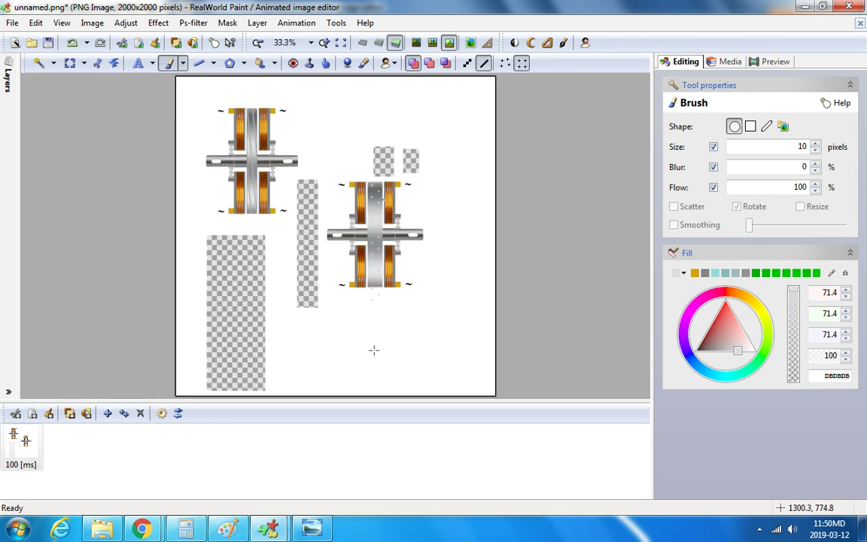
pyautogui.scroll(2, 401, 177)
pyautogui.scroll(5, 360, 192)
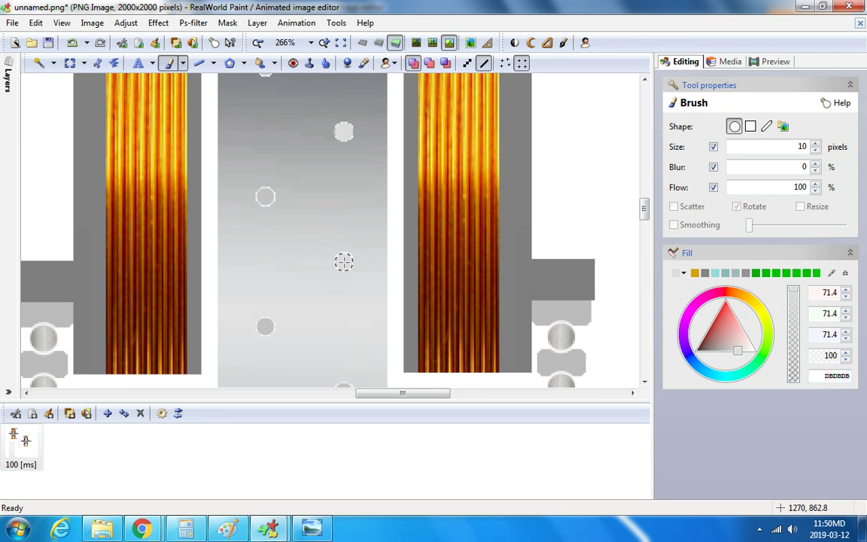
pyautogui.scroll(-3, 343, 261)
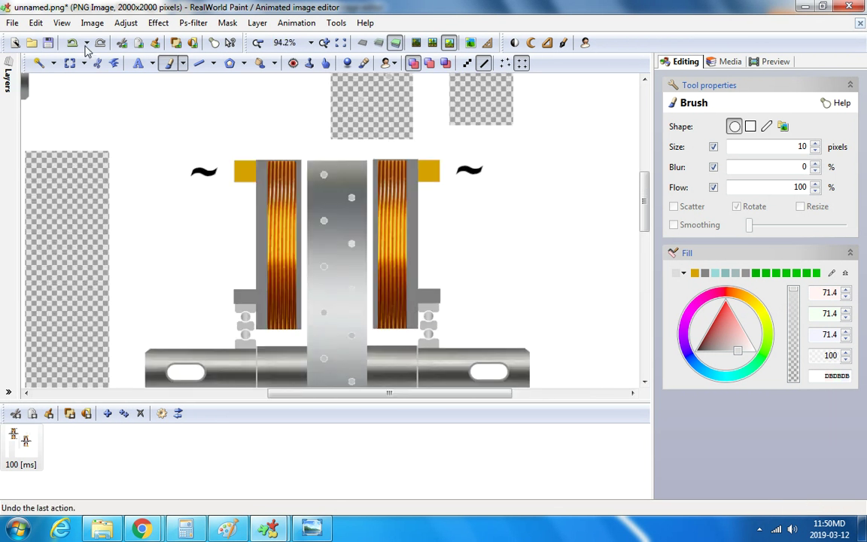
pyautogui.click(73, 43)
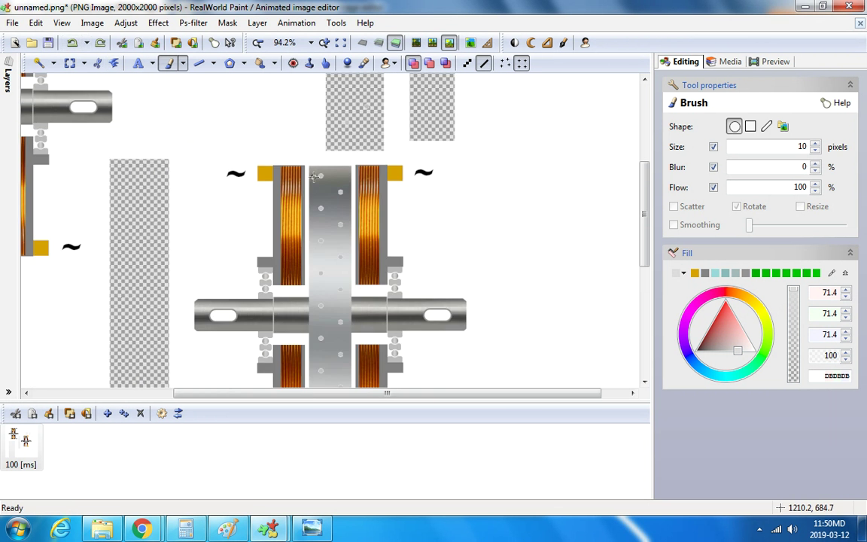
# Draw a 4-pixel-wide light-grey diagonal line, DBDBDB, descending to the right across the upper part of the second motor's rotor.
pyautogui.scroll(-1, 314, 176)
pyautogui.scroll(1, 310, 165)
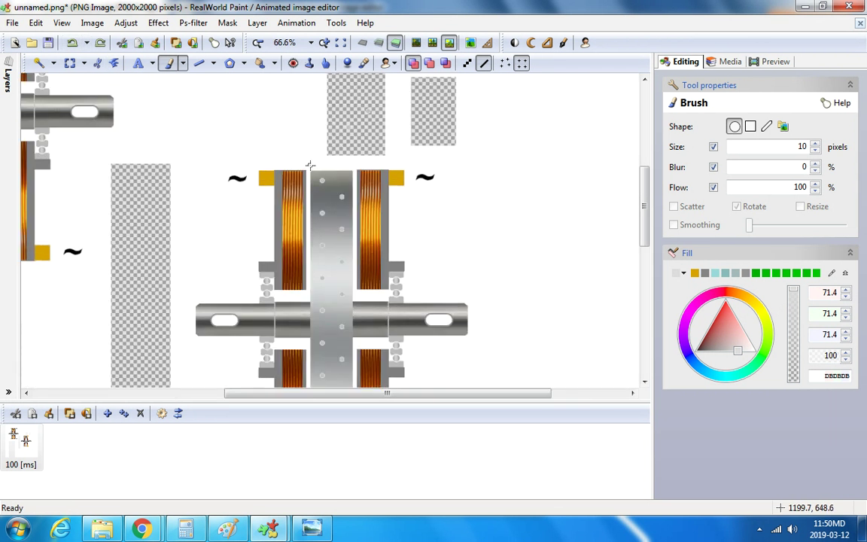
pyautogui.click(200, 62)
pyautogui.scroll(3, 302, 174)
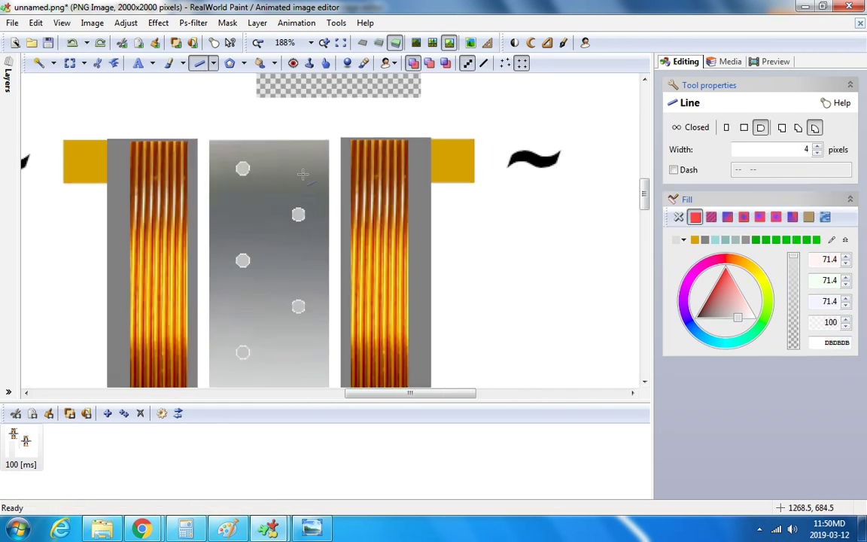
pyautogui.moveTo(209, 150)
pyautogui.mouseDown()
pyautogui.moveTo(290, 195)
pyautogui.moveTo(317, 222)
pyautogui.moveTo(336, 221)
pyautogui.moveTo(336, 278)
pyautogui.mouseUp()
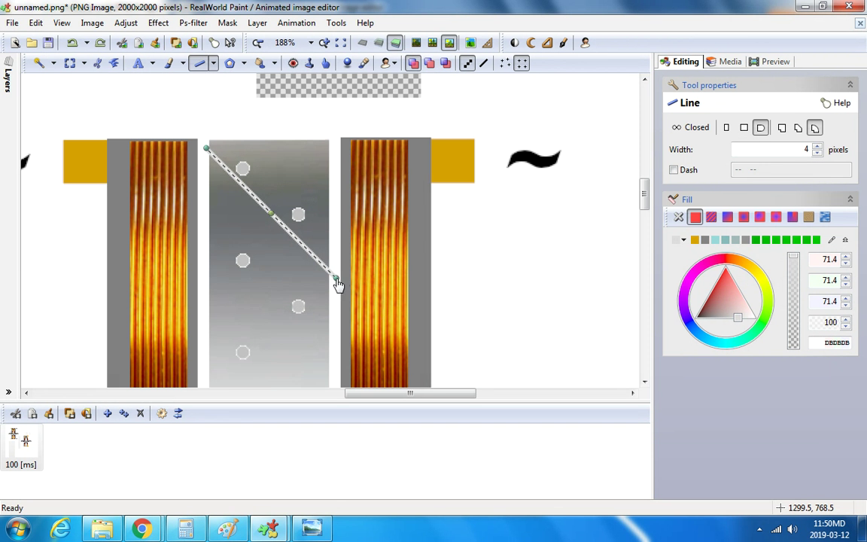
# Reduce the diagonal line's opacity to 28.8% (49DBDBDB), shift it slightly down the rotor, and commit it.
pyautogui.moveTo(793, 259); pyautogui.dragTo(796, 326)
pyautogui.scroll(-4, 354, 256)
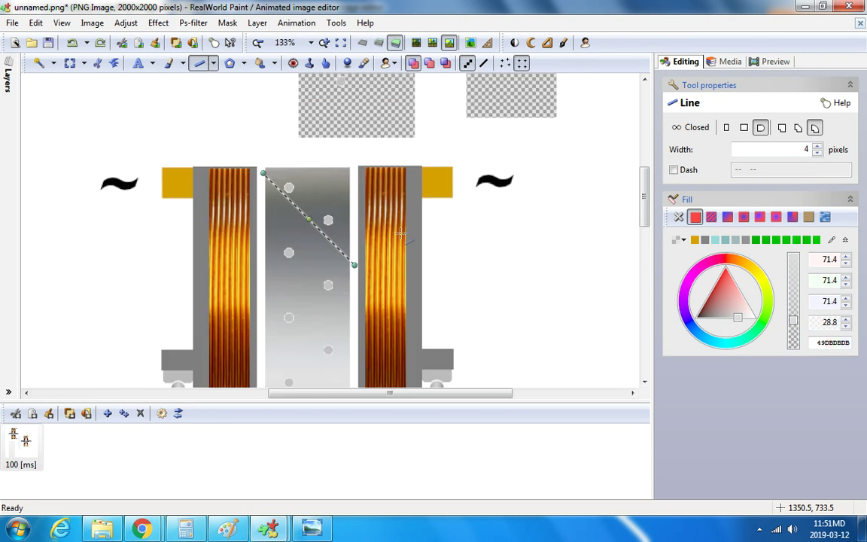
pyautogui.scroll(4, 355, 256)
pyautogui.moveTo(350, 256); pyautogui.dragTo(347, 281)
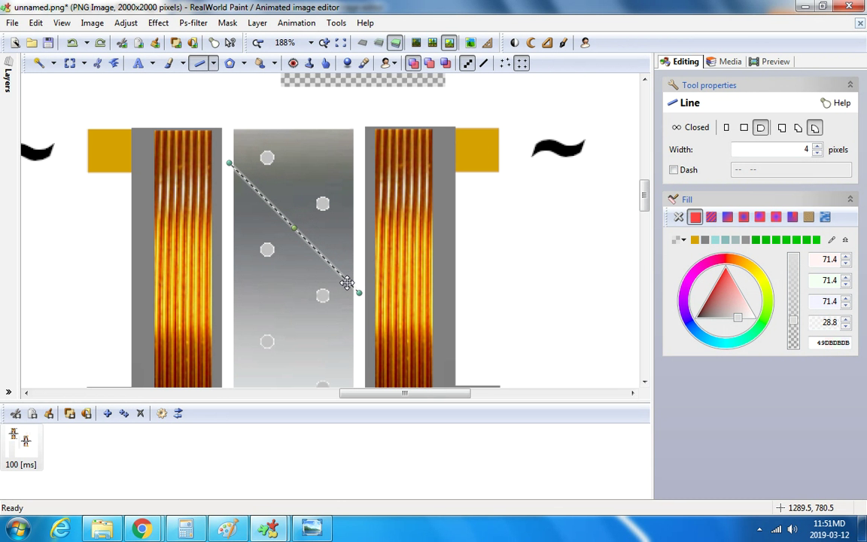
pyautogui.scroll(-4, 422, 226)
pyautogui.press('Return')
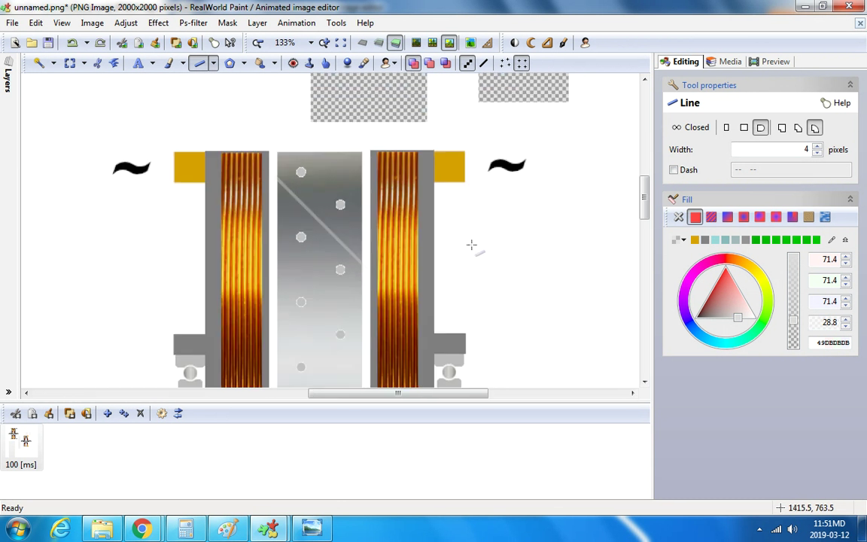
# Draw a second, flatter 4-pixel-wide diagonal line across the rotor below the first one, above the shaft.
pyautogui.scroll(2, 339, 269)
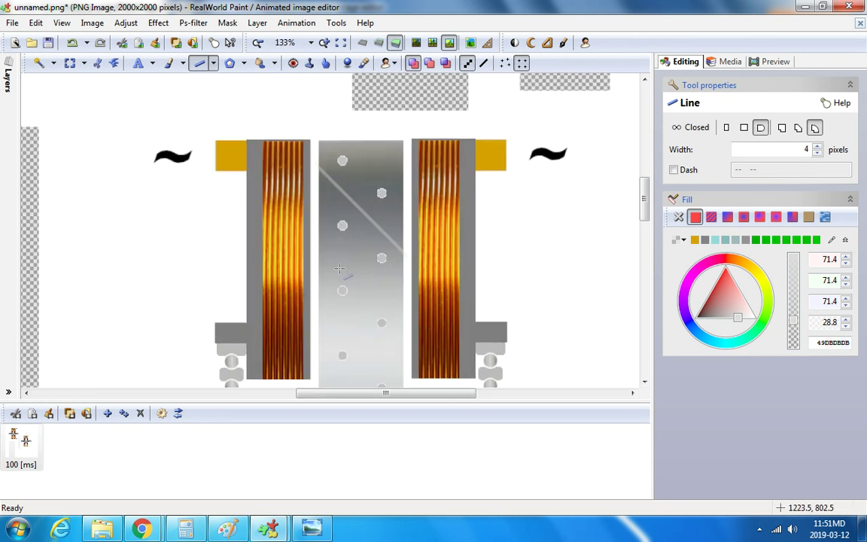
pyautogui.moveTo(315, 248)
pyautogui.mouseDown()
pyautogui.moveTo(401, 307)
pyautogui.moveTo(393, 304)
pyautogui.moveTo(394, 342)
pyautogui.mouseUp()
pyautogui.scroll(-2, 406, 313)
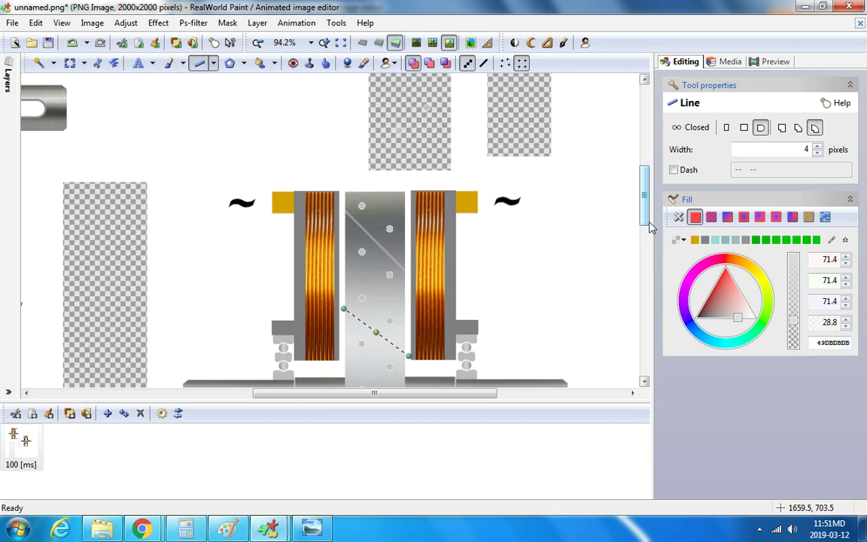
pyautogui.scroll(-3, 648, 219)
pyautogui.scroll(3, 395, 290)
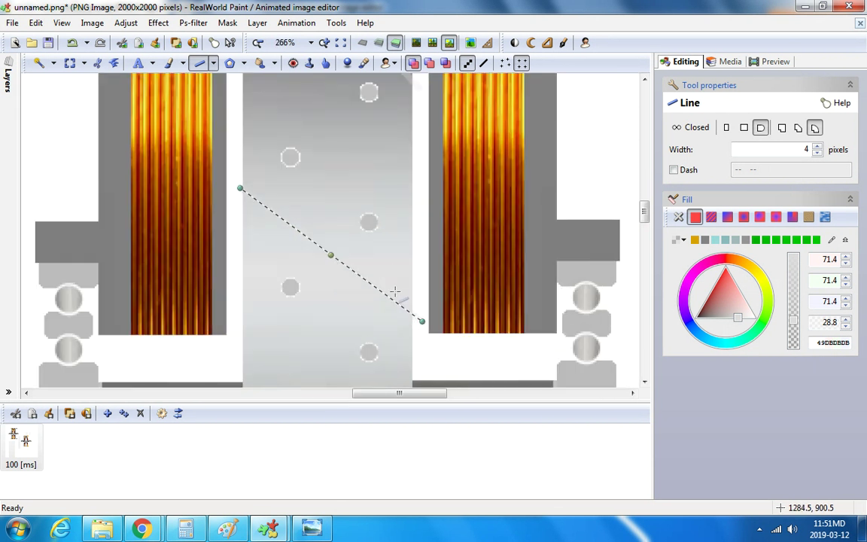
pyautogui.scroll(-2, 395, 291)
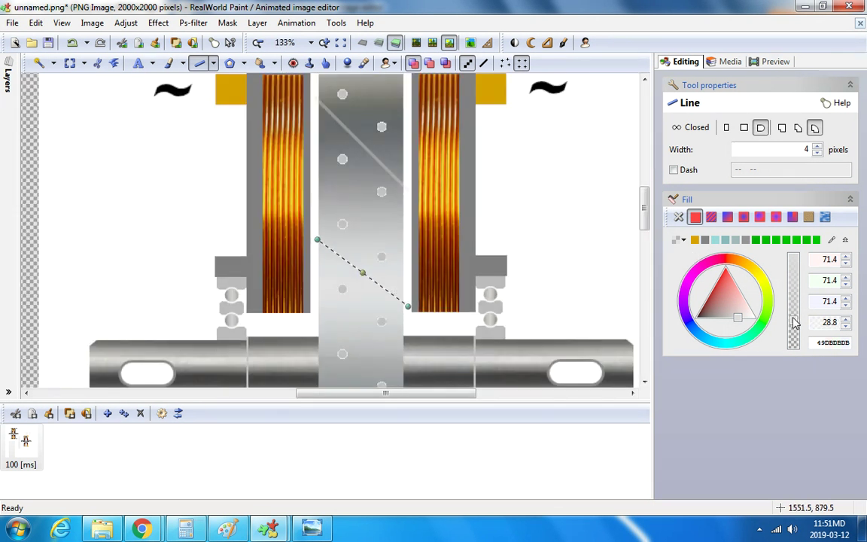
# Recolour the second diagonal line to a darker grey at 35.3% opacity, 5A6D6D6D, and commit it.
pyautogui.moveTo(796, 322)
pyautogui.mouseDown()
pyautogui.moveTo(790, 251)
pyautogui.moveTo(800, 320)
pyautogui.mouseUp()
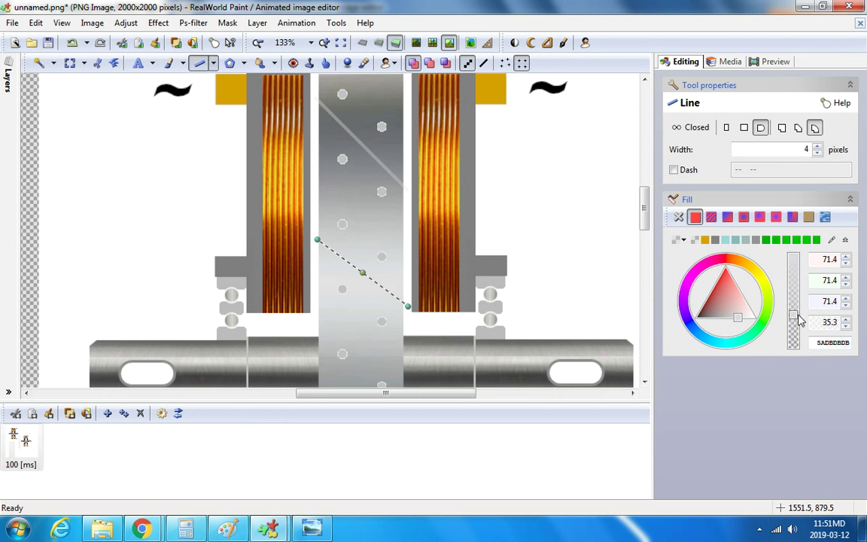
pyautogui.moveTo(744, 320); pyautogui.dragTo(706, 323)
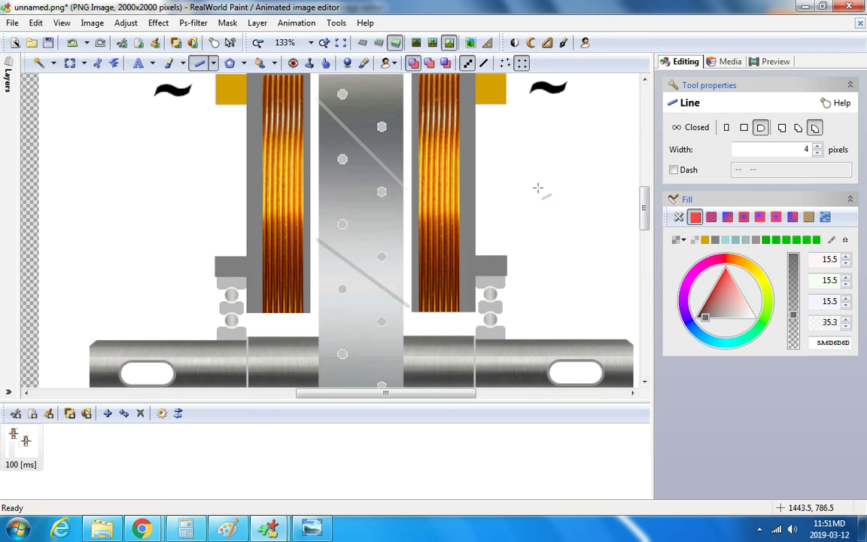
pyautogui.scroll(-2, 530, 191)
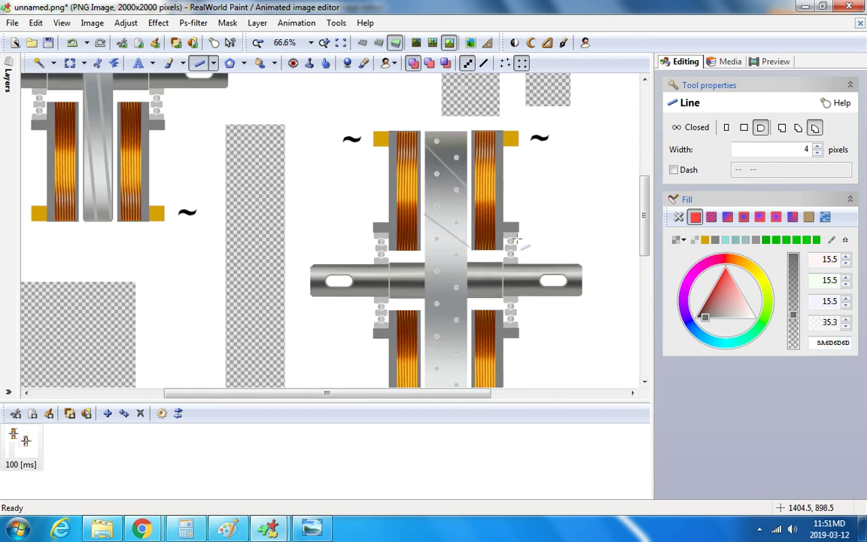
pyautogui.scroll(4, 462, 273)
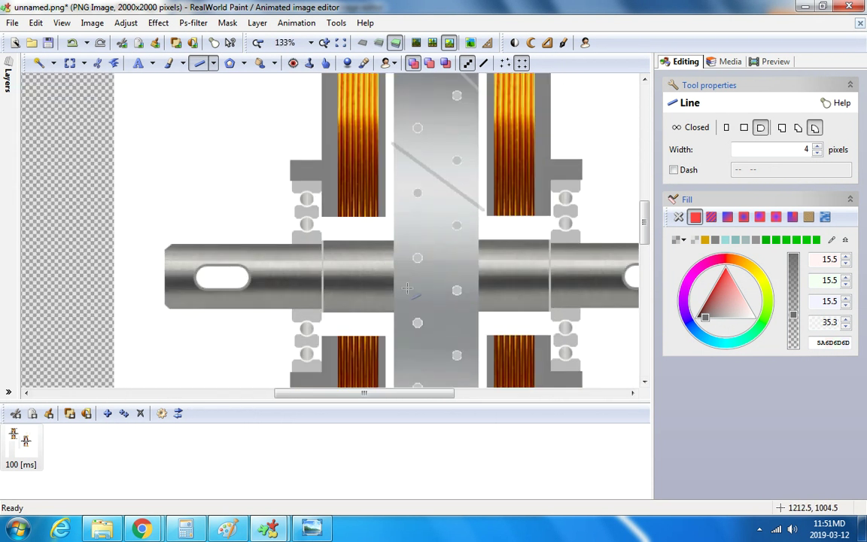
# Draw a third 4-pixel-wide semi-transparent grey diagonal line, 5A6D6D6D, descending to the right across the rotor at the shaft.
pyautogui.moveTo(390, 280)
pyautogui.mouseDown()
pyautogui.moveTo(473, 337)
pyautogui.moveTo(561, 376)
pyautogui.mouseUp()
pyautogui.scroll(-2, 561, 376)
pyautogui.scroll(-1, 504, 348)
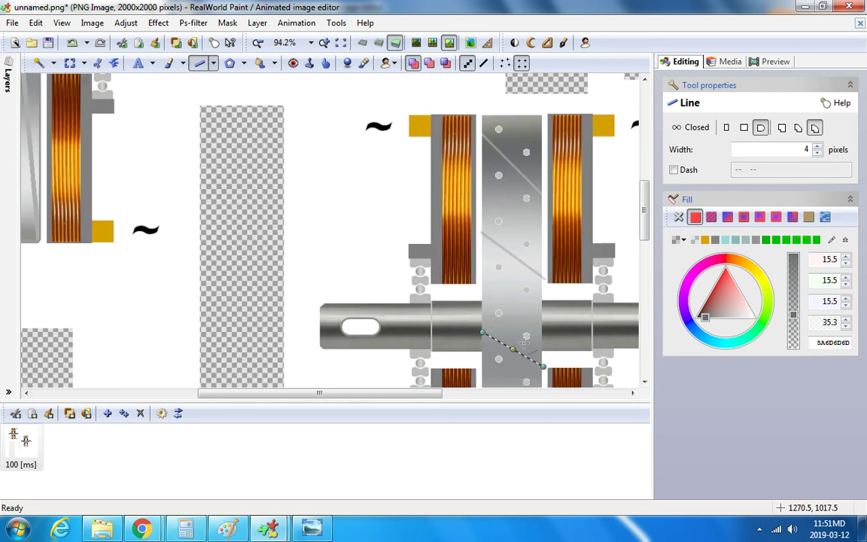
pyautogui.scroll(-1, 558, 324)
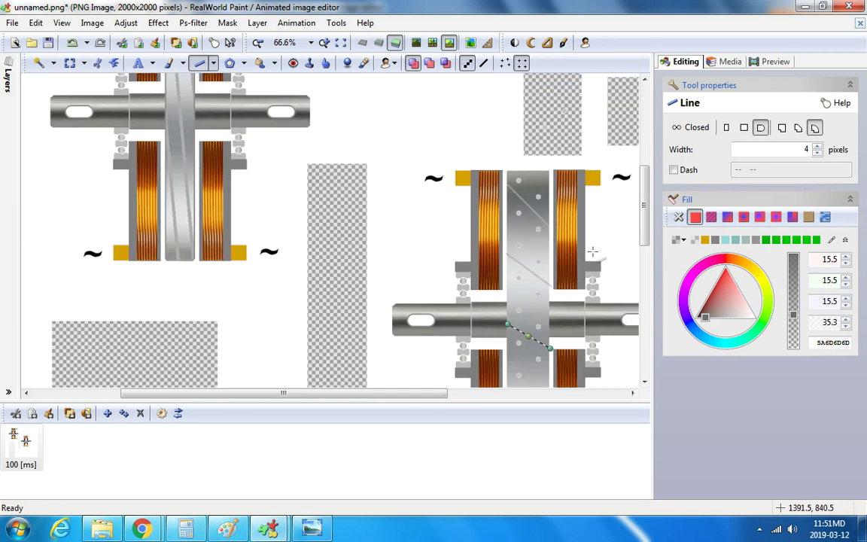
pyautogui.scroll(1, 593, 252)
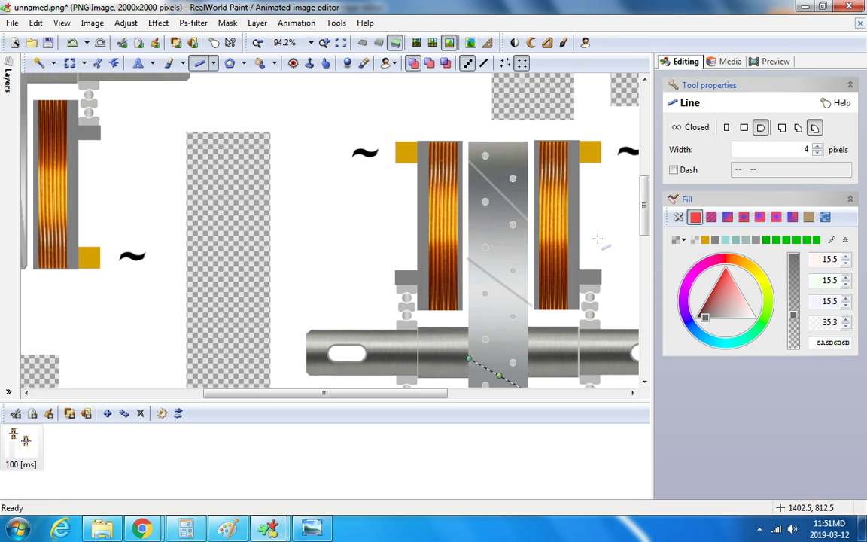
# Undo all the diagonal lines drawn on the second motor's rotor.
pyautogui.click(72, 43)
pyautogui.click(71, 43)
# Draw a 4-pixel-wide diagonal line across the upper rotor between the first two left-hand dots, adjusting both ends to flatten its slope.
pyautogui.scroll(4, 461, 201)
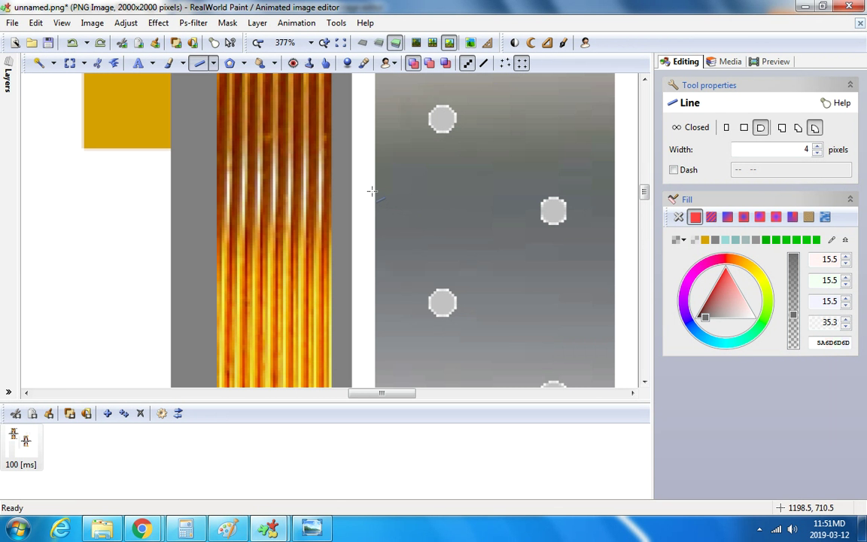
pyautogui.moveTo(620, 323)
pyautogui.mouseDown()
pyautogui.moveTo(620, 340)
pyautogui.moveTo(619, 331)
pyautogui.mouseUp()
pyautogui.scroll(-3, 619, 331)
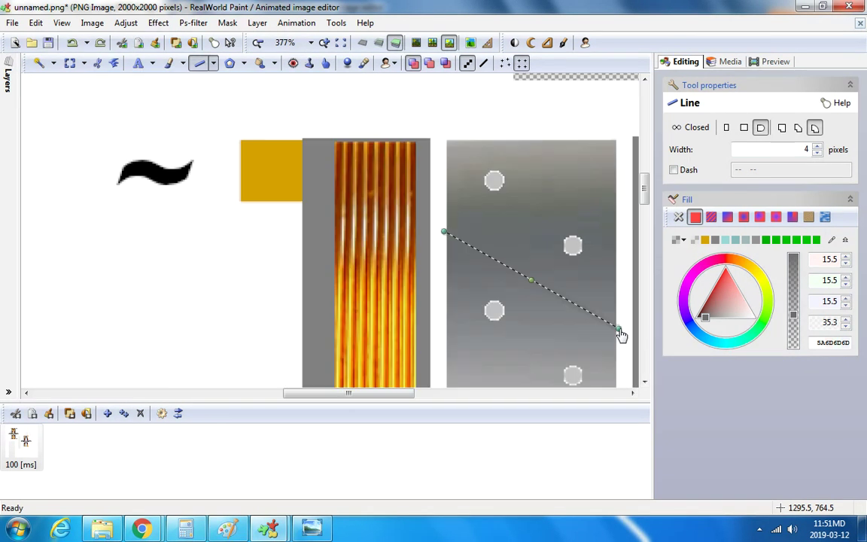
pyautogui.scroll(2, 618, 328)
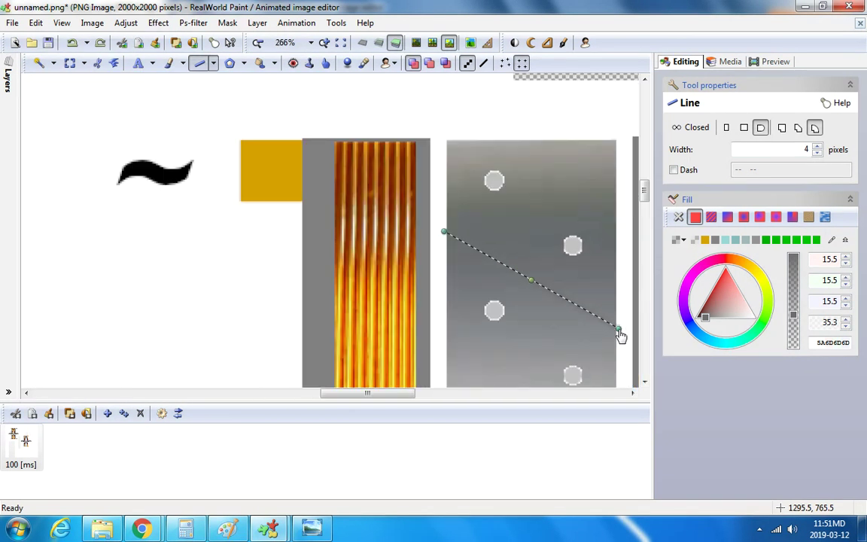
pyautogui.moveTo(618, 332); pyautogui.dragTo(620, 321)
pyautogui.moveTo(442, 229); pyautogui.dragTo(444, 238)
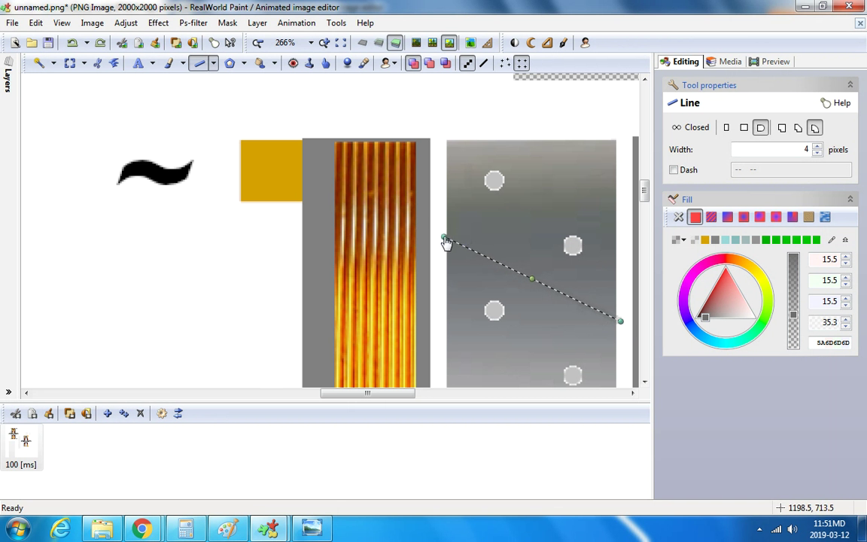
pyautogui.scroll(-2, 446, 240)
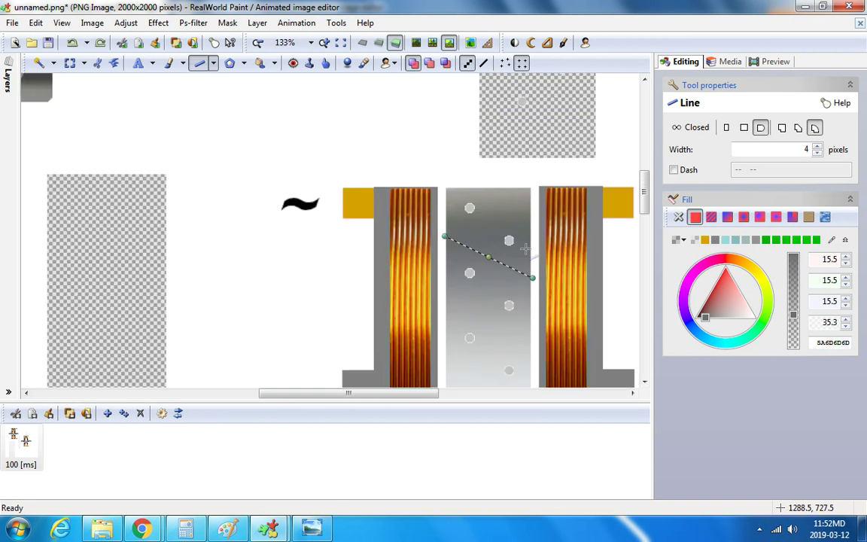
pyautogui.scroll(2, 490, 247)
pyautogui.moveTo(401, 225)
pyautogui.mouseDown()
pyautogui.moveTo(399, 212)
pyautogui.moveTo(401, 230)
pyautogui.mouseUp()
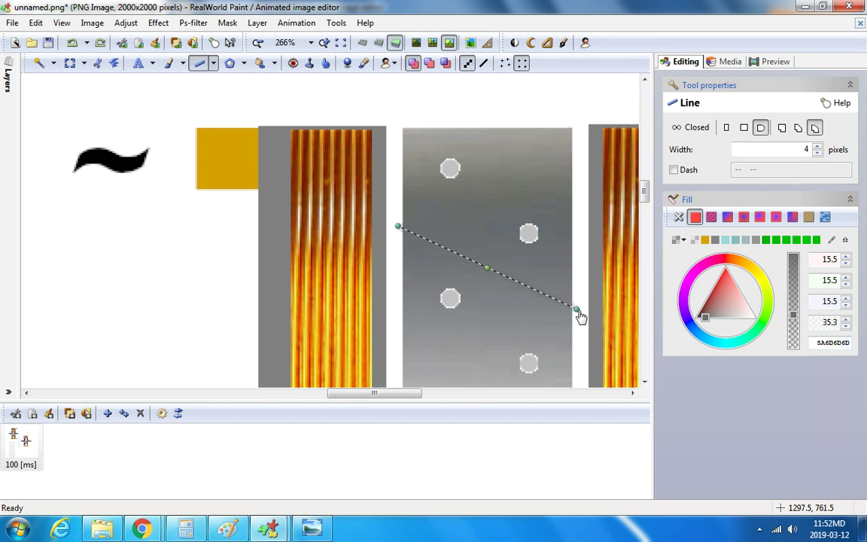
# Recolour the diagonal line to light grey C0C0C0 at 44.6% opacity (72C0C0C0) and commit it.
pyautogui.click(682, 241)
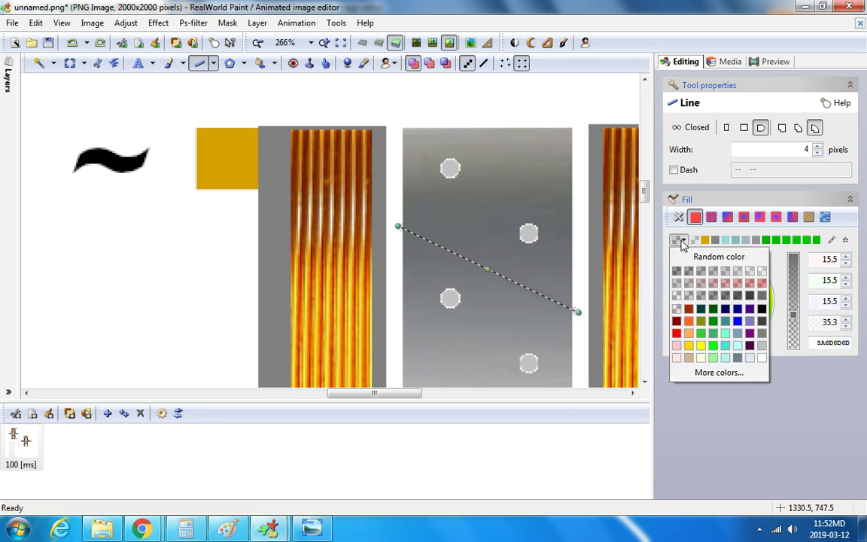
pyautogui.click(763, 347)
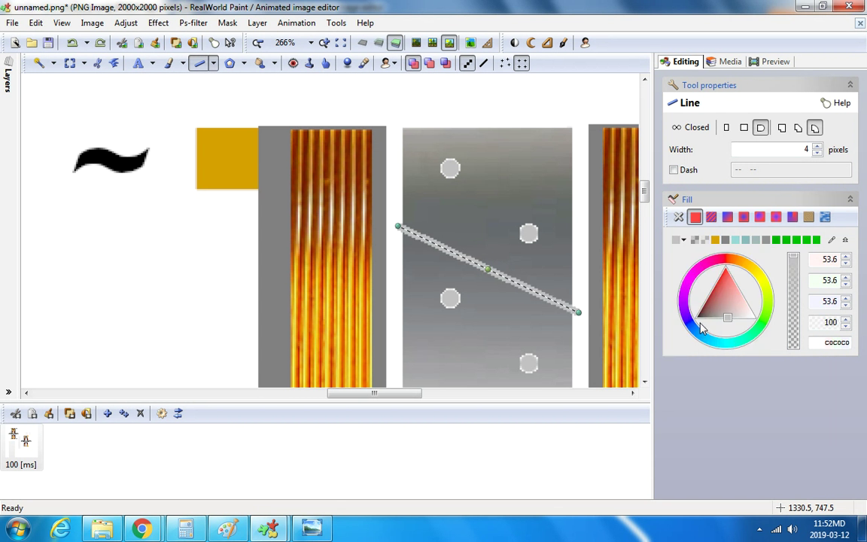
pyautogui.moveTo(796, 272); pyautogui.dragTo(796, 311)
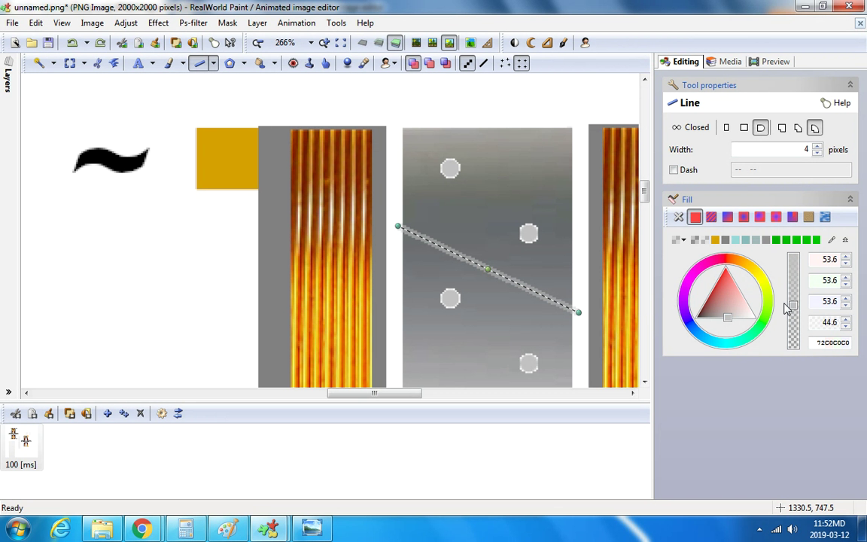
pyautogui.click(556, 91)
# Undo the committed line, redraw it slightly steeper across the upper rotor with the same fill, shift it slightly up, and commit it.
pyautogui.scroll(-2, 557, 215)
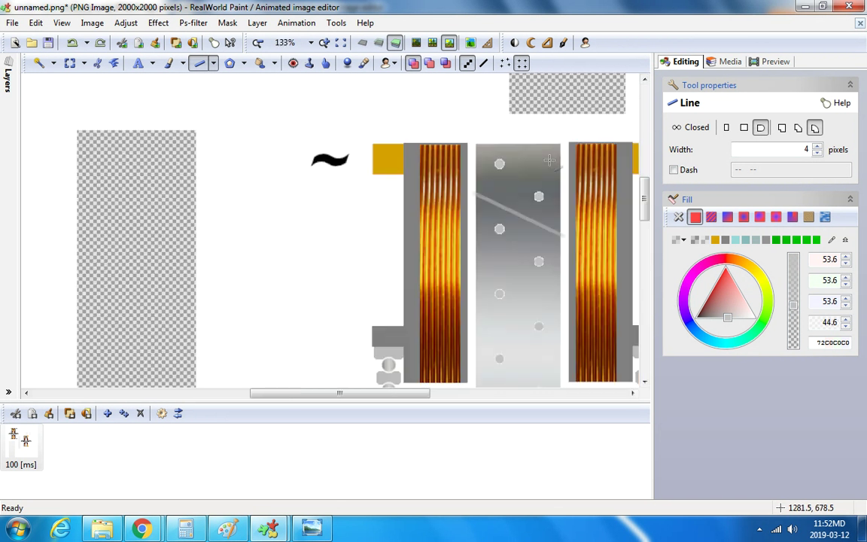
pyautogui.scroll(3, 556, 214)
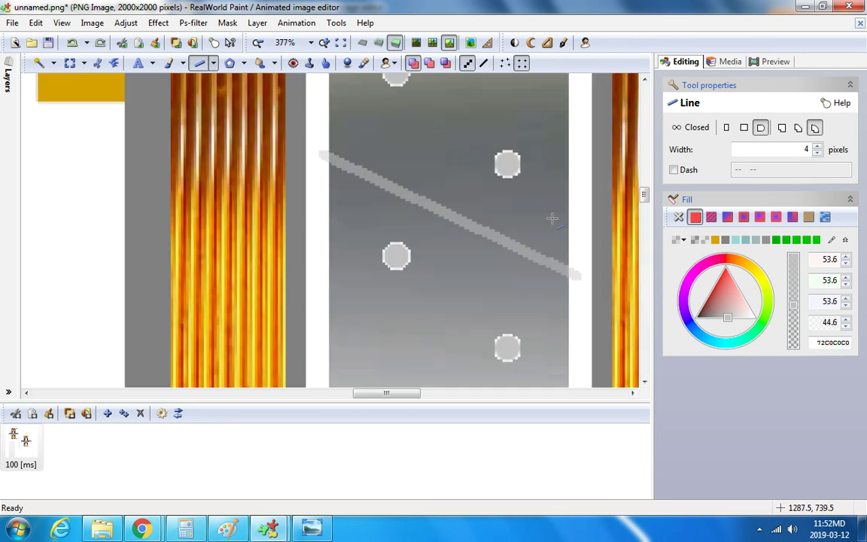
pyautogui.click(73, 42)
pyautogui.moveTo(322, 160); pyautogui.dragTo(584, 289)
pyautogui.moveTo(536, 267); pyautogui.dragTo(536, 254)
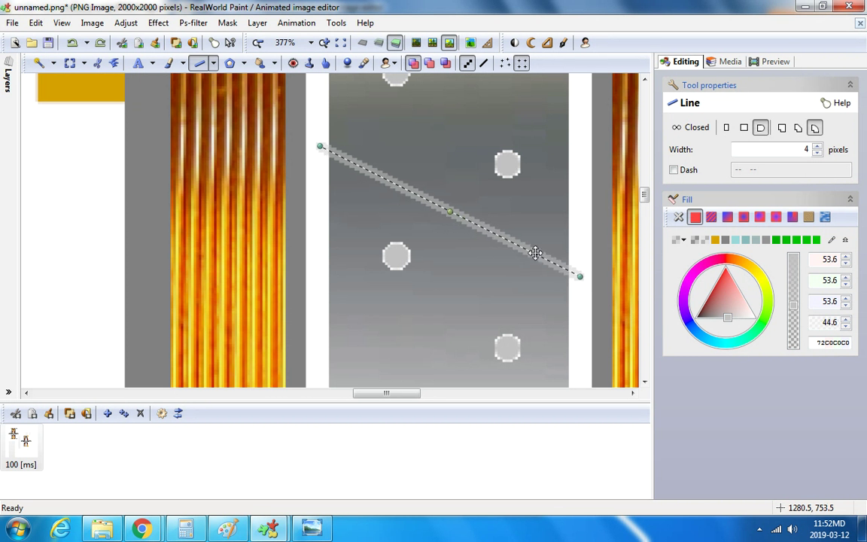
pyautogui.scroll(-4, 535, 253)
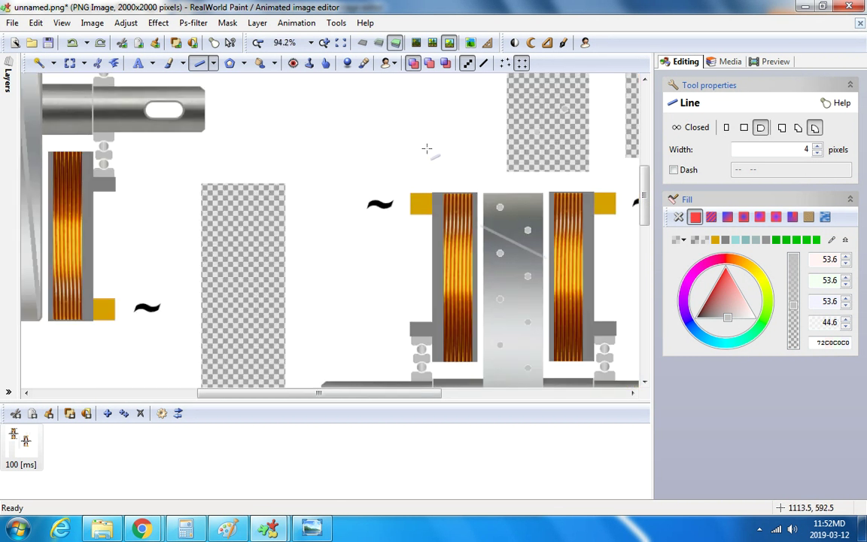
# Draw and commit a second parallel diagonal line across the rotor, just above the shaft, between the third and fourth left-hand dots.
pyautogui.scroll(3, 553, 294)
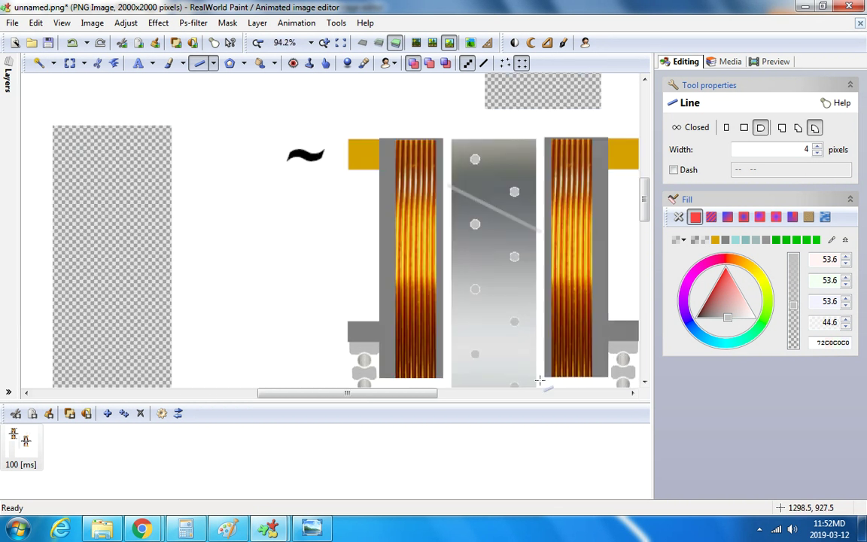
pyautogui.moveTo(411, 288)
pyautogui.mouseDown()
pyautogui.moveTo(538, 362)
pyautogui.moveTo(571, 341)
pyautogui.moveTo(576, 323)
pyautogui.moveTo(576, 333)
pyautogui.mouseUp()
pyautogui.scroll(2, 537, 362)
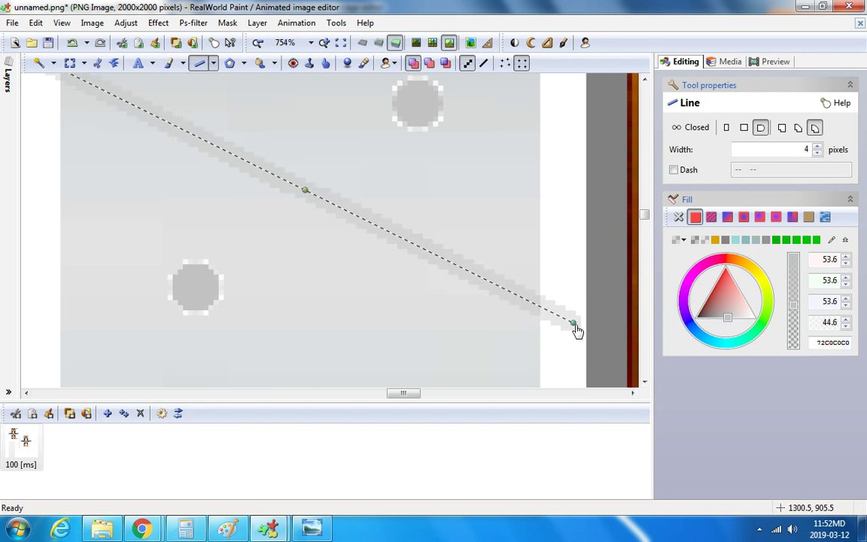
pyautogui.scroll(-1, 573, 325)
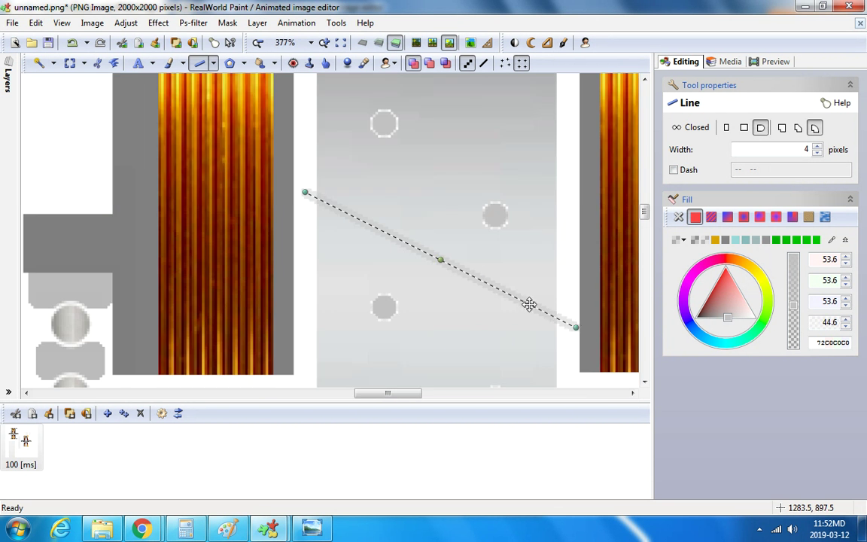
pyautogui.scroll(-1, 529, 304)
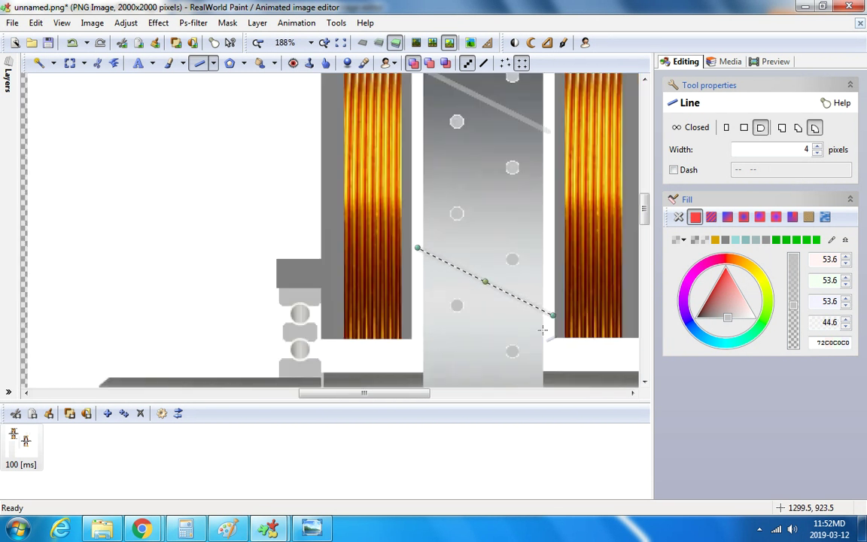
pyautogui.scroll(2, 553, 314)
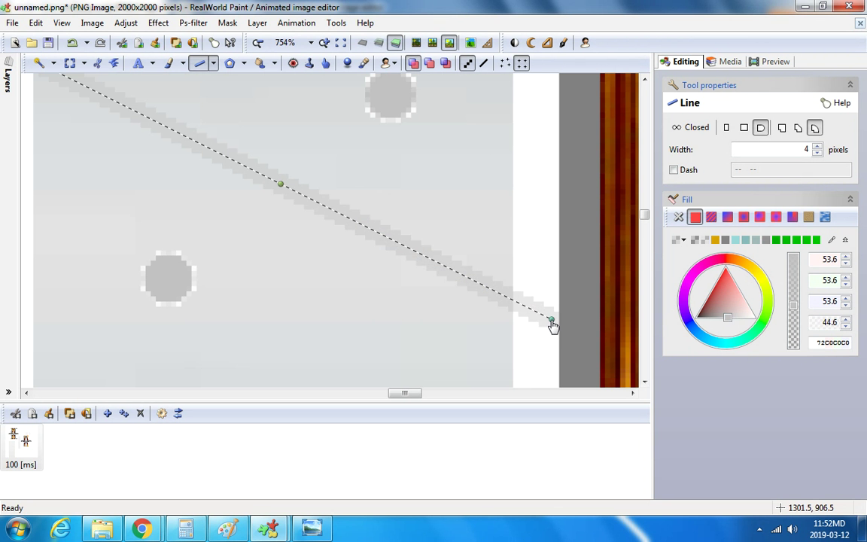
pyautogui.scroll(-3, 534, 353)
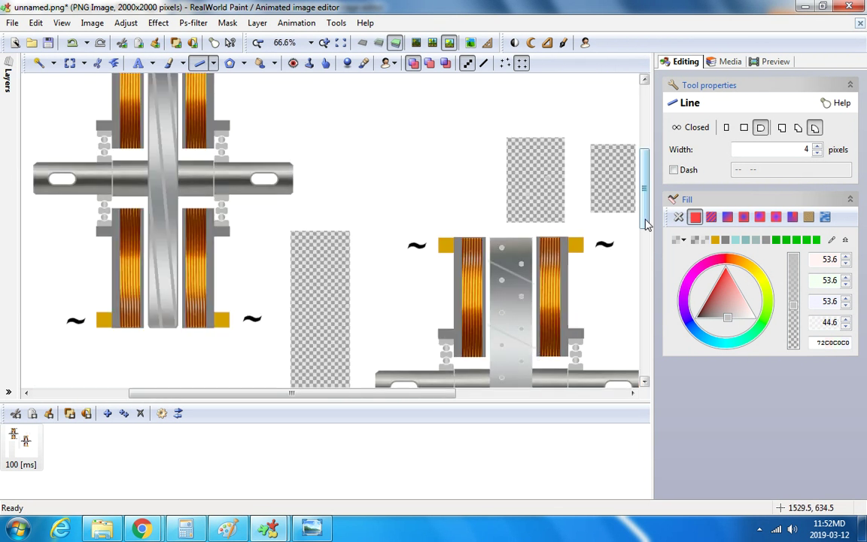
# Draw a third parallel diagonal line across the rotor at the shaft, fit its ends inside the rotor's edges, and commit it.
pyautogui.scroll(-2, 580, 218)
pyautogui.scroll(1, 513, 292)
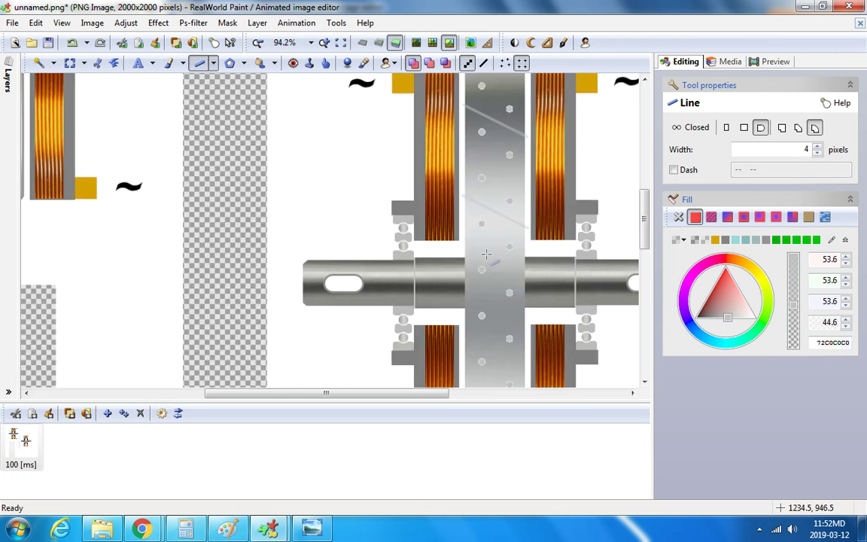
pyautogui.scroll(3, 478, 302)
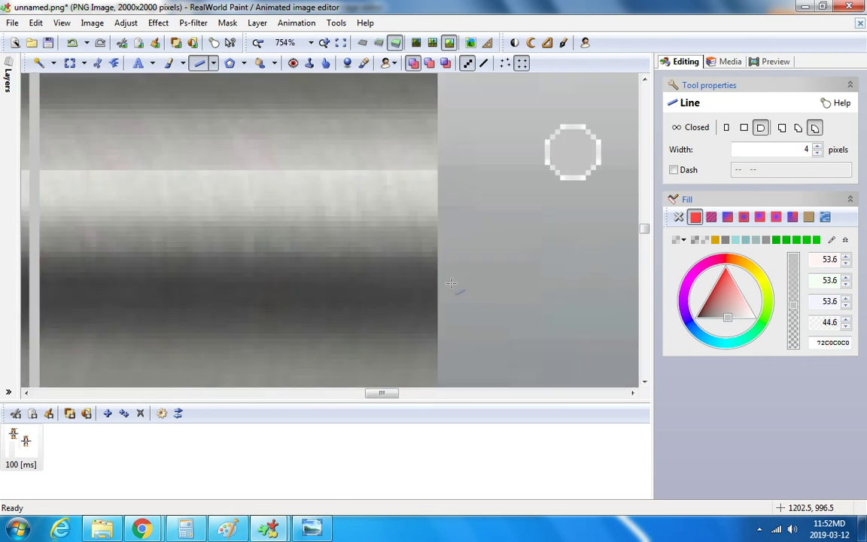
pyautogui.moveTo(442, 275); pyautogui.dragTo(597, 333)
pyautogui.scroll(-1, 567, 360)
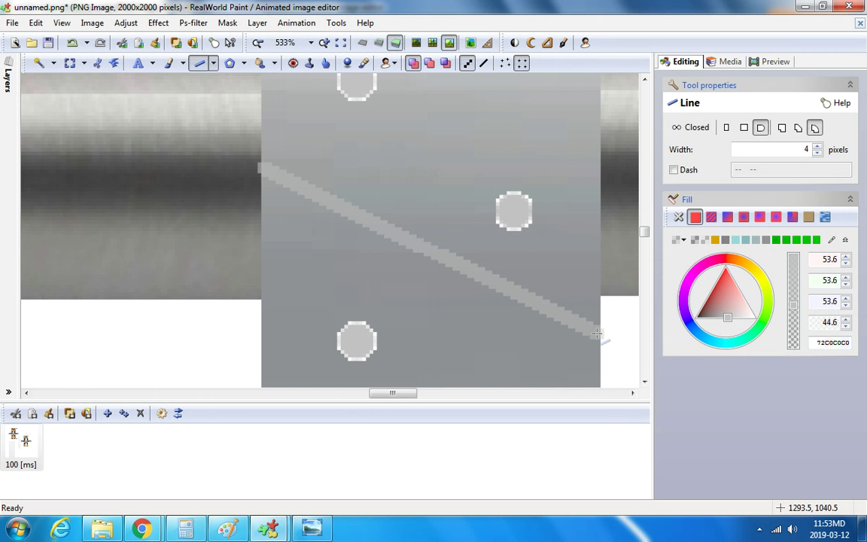
pyautogui.moveTo(593, 332); pyautogui.dragTo(591, 333)
pyautogui.moveTo(589, 331); pyautogui.dragTo(591, 333)
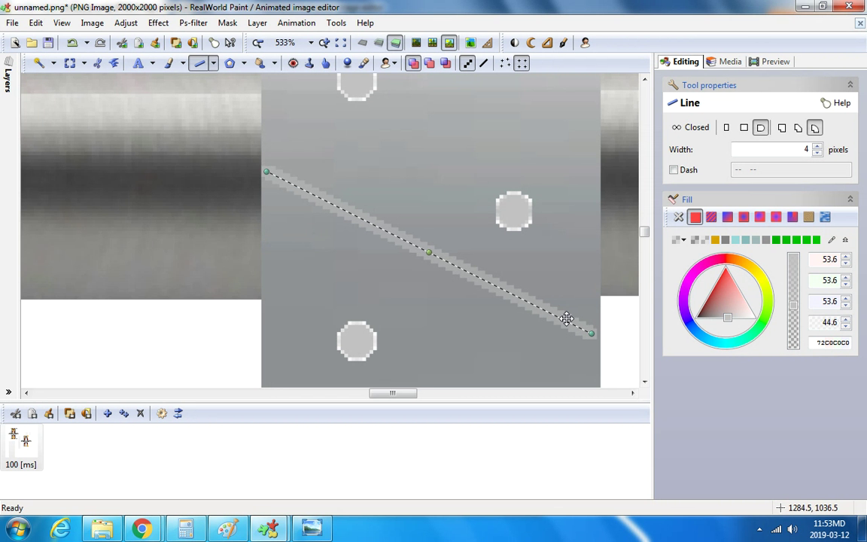
pyautogui.scroll(-2, 568, 320)
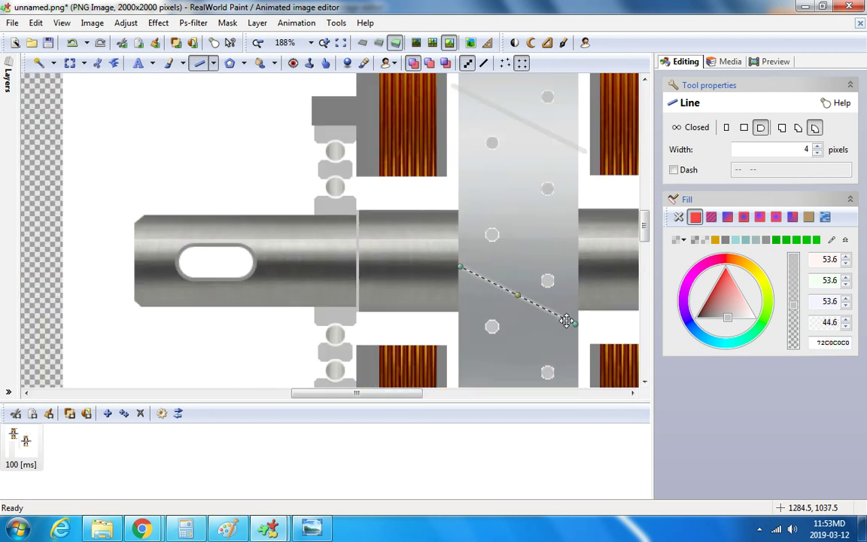
pyautogui.scroll(1, 565, 321)
pyautogui.moveTo(548, 313); pyautogui.dragTo(551, 318)
pyautogui.scroll(-3, 551, 318)
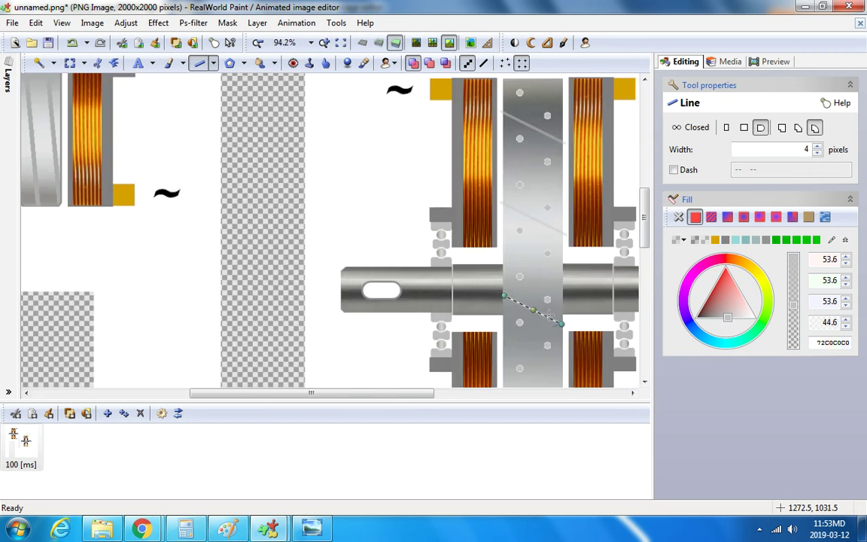
pyautogui.scroll(-3, 416, 228)
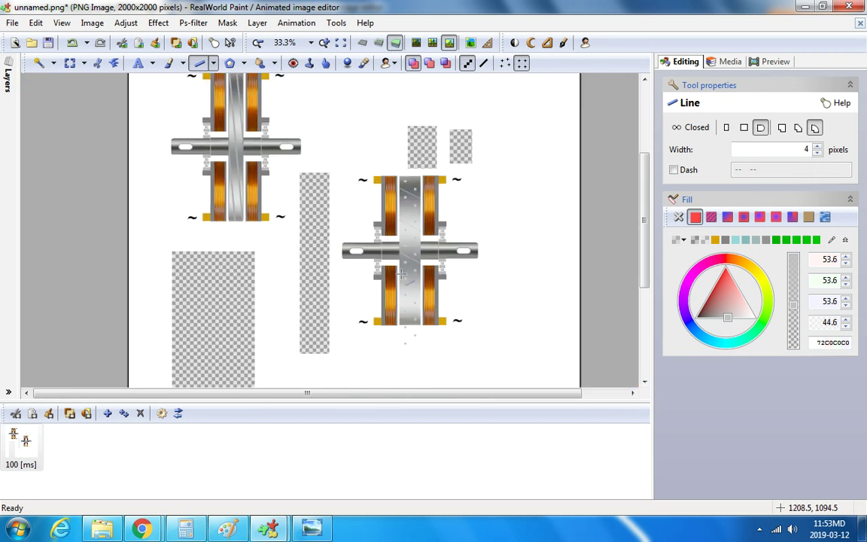
# Draw a fourth parallel diagonal line across the lower rotor, nudge it slightly up, raise its opacity to 97.1% (F8C0C0C0), and commit it.
pyautogui.scroll(8, 402, 273)
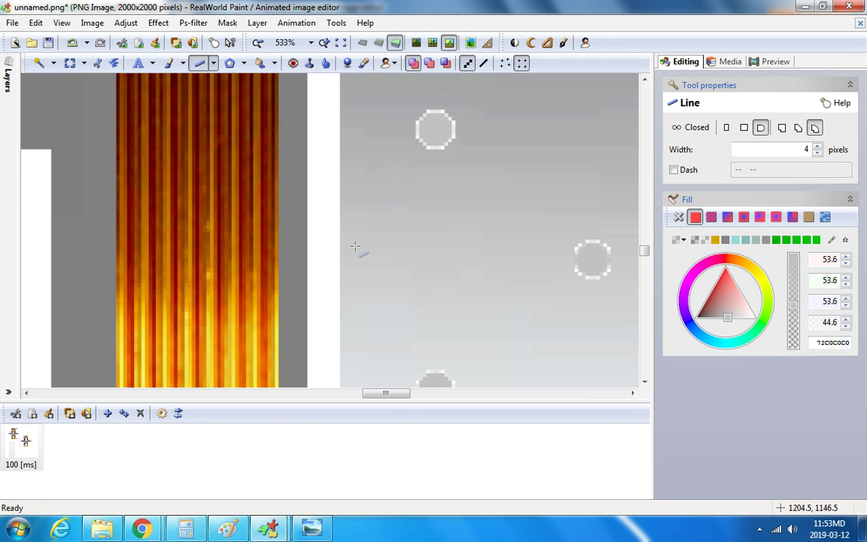
pyautogui.moveTo(354, 246); pyautogui.dragTo(546, 278)
pyautogui.scroll(-1, 567, 354)
pyautogui.scroll(1, 544, 316)
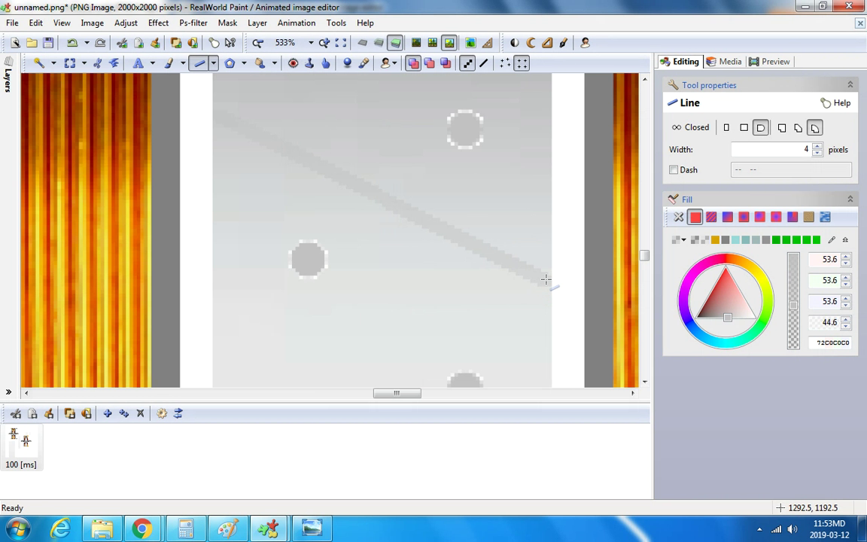
pyautogui.moveTo(546, 280); pyautogui.dragTo(527, 271)
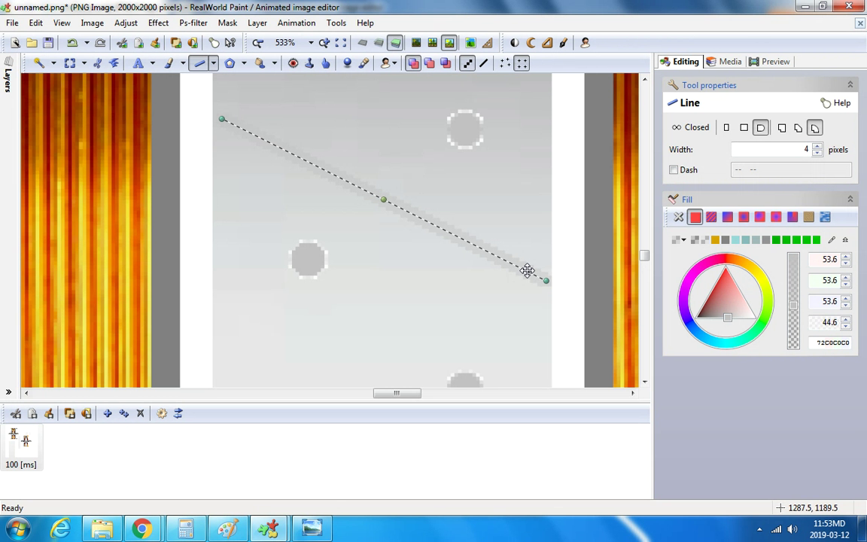
pyautogui.scroll(-3, 527, 271)
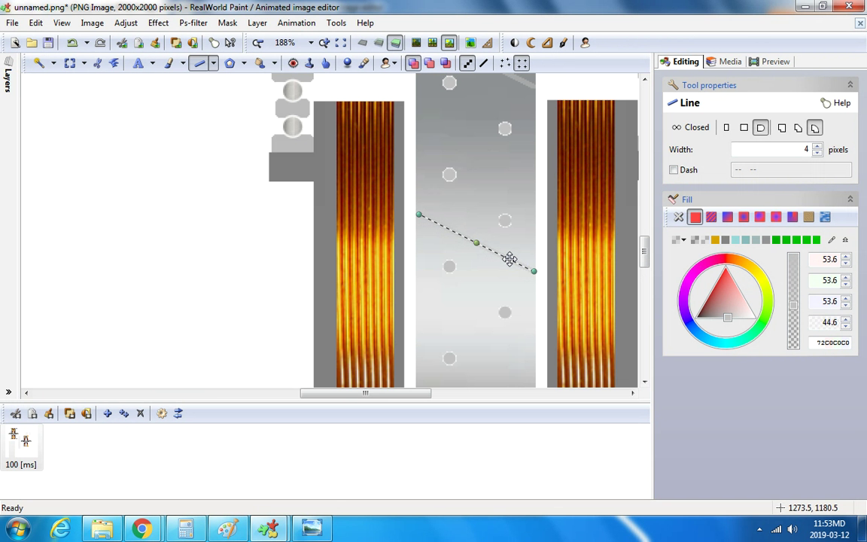
pyautogui.moveTo(509, 259); pyautogui.dragTo(510, 256)
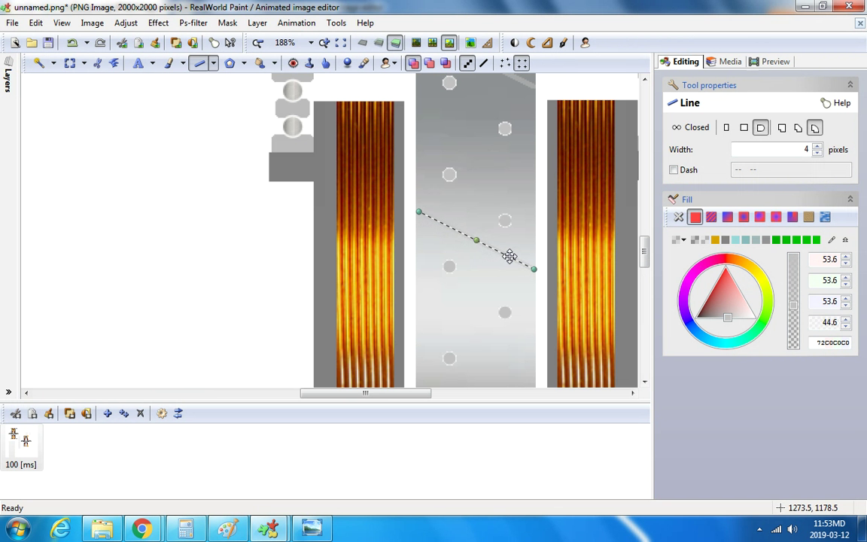
pyautogui.moveTo(793, 305); pyautogui.dragTo(793, 260)
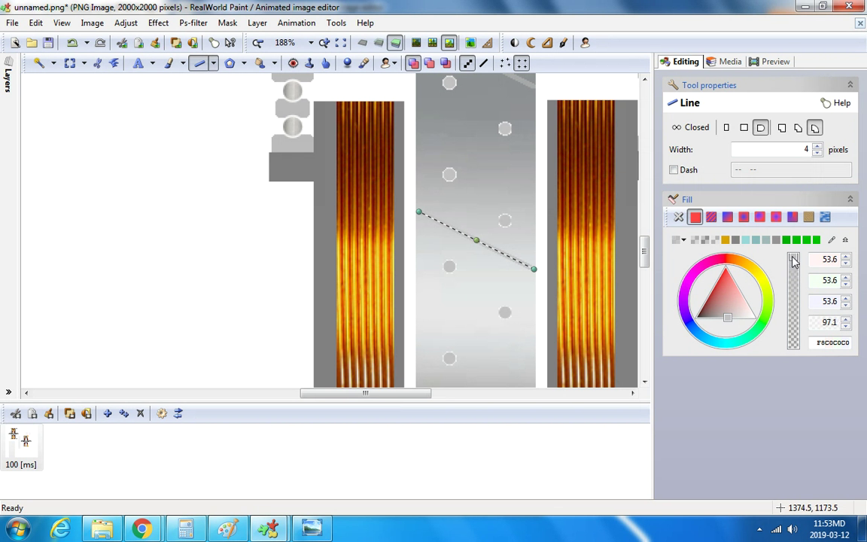
pyautogui.scroll(-4, 203, 243)
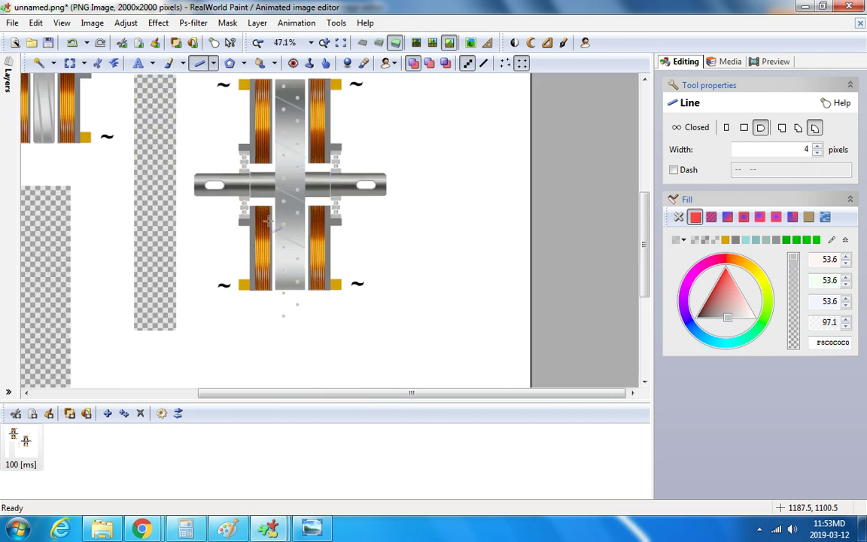
# Draw a fifth parallel diagonal line across the rotor's lower end, shift it slightly down, and commit it.
pyautogui.scroll(2, 279, 235)
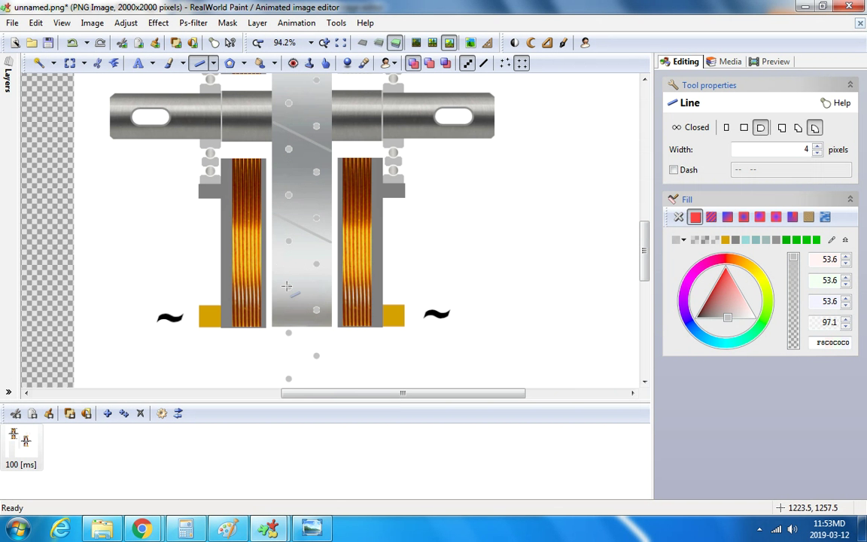
pyautogui.scroll(3, 286, 285)
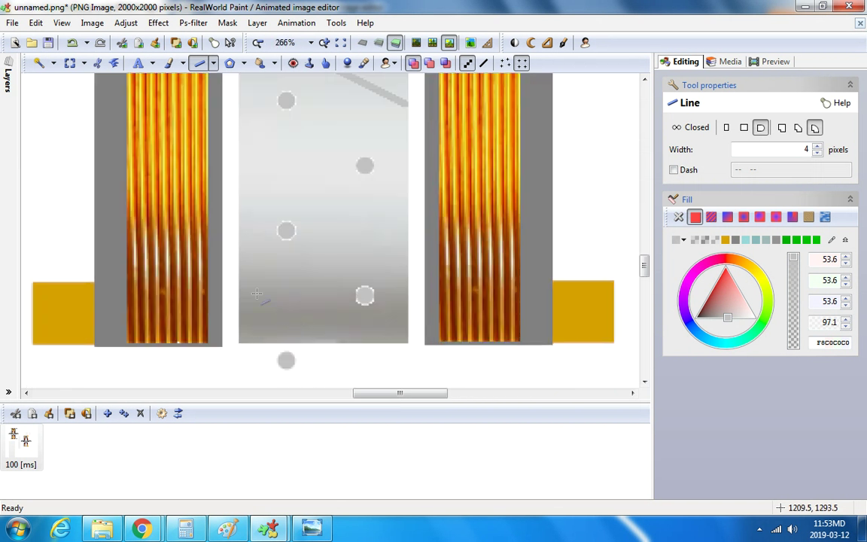
pyautogui.moveTo(228, 279)
pyautogui.mouseDown()
pyautogui.moveTo(345, 356)
pyautogui.moveTo(333, 360)
pyautogui.moveTo(315, 348)
pyautogui.moveTo(304, 361)
pyautogui.moveTo(320, 366)
pyautogui.moveTo(368, 343)
pyautogui.moveTo(380, 360)
pyautogui.moveTo(380, 352)
pyautogui.mouseUp()
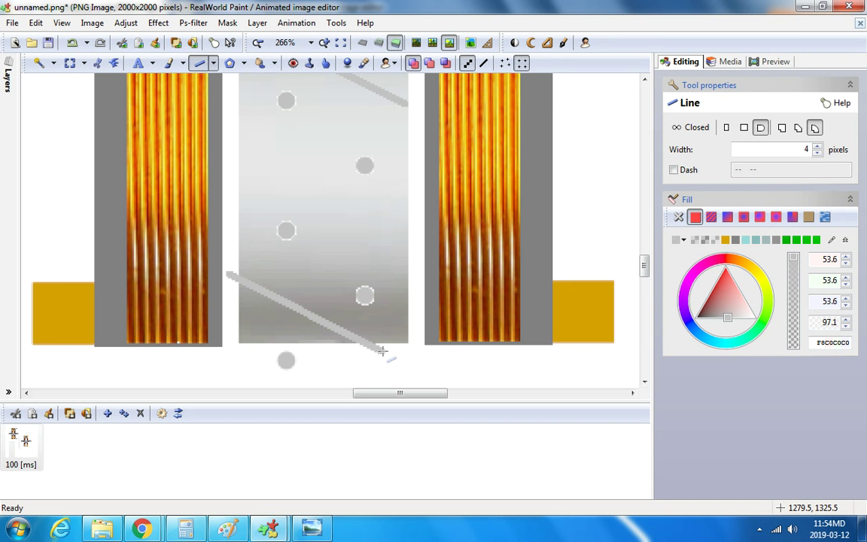
pyautogui.moveTo(383, 350)
pyautogui.mouseDown()
pyautogui.moveTo(357, 341)
pyautogui.moveTo(358, 352)
pyautogui.mouseUp()
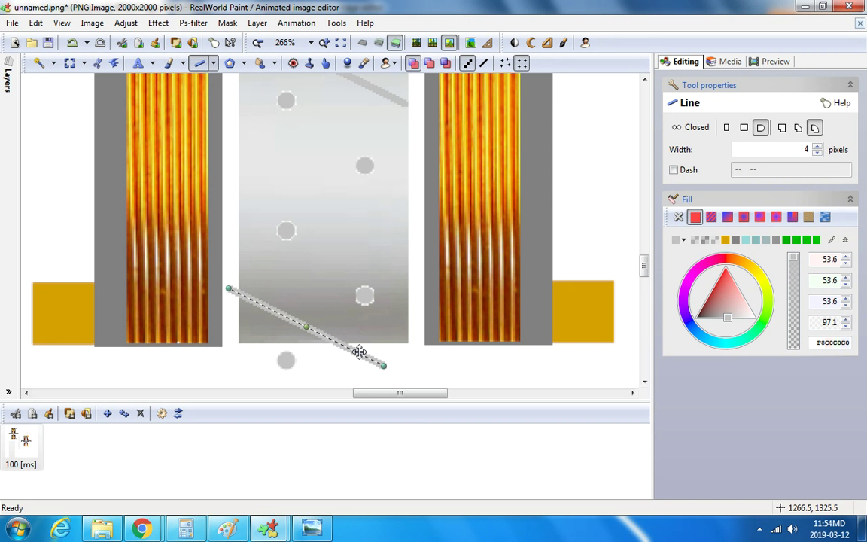
pyautogui.click(437, 367)
pyautogui.scroll(-1, 436, 367)
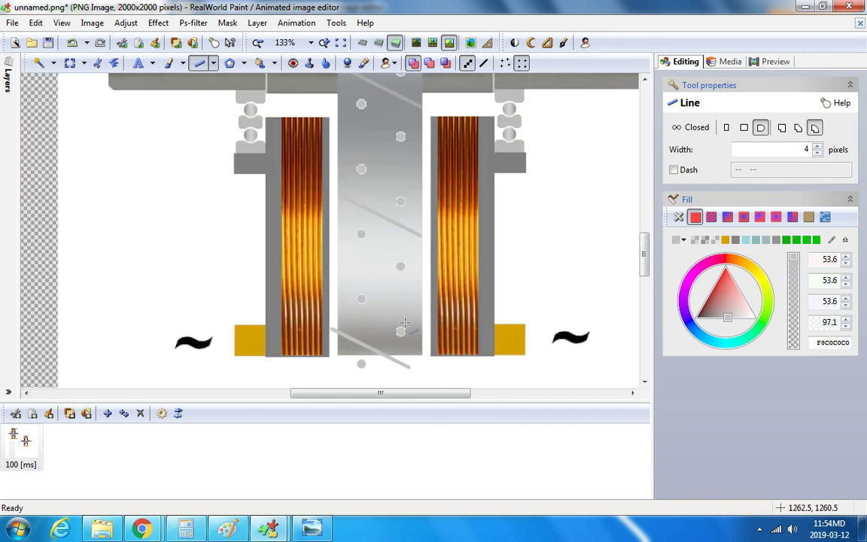
# Paint over the stray dot just below the rotor with a white (FFFFFF) square brush of 10 pixels.
pyautogui.click(169, 62)
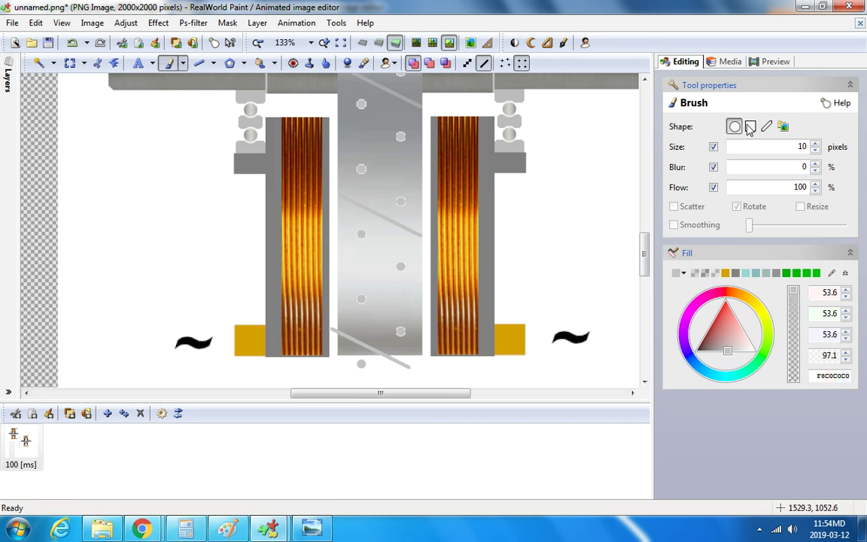
pyautogui.click(751, 126)
pyautogui.click(684, 272)
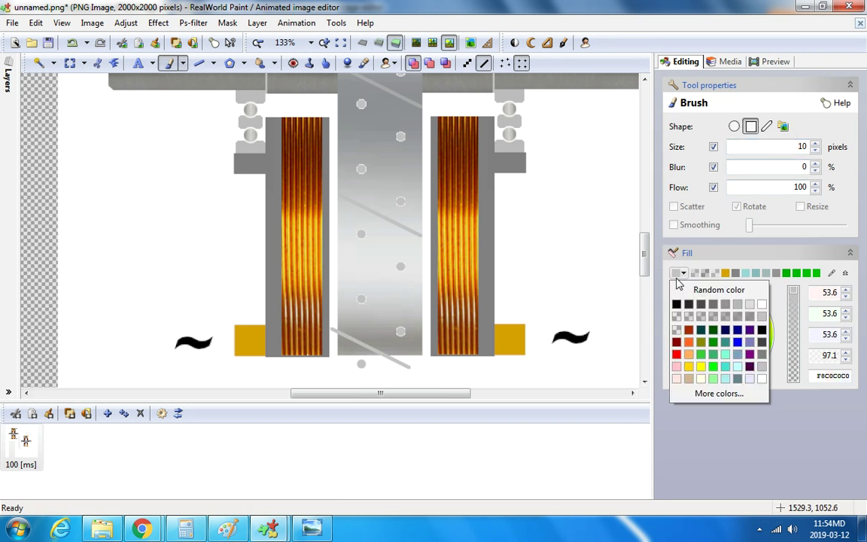
pyautogui.click(762, 377)
pyautogui.scroll(2, 362, 364)
pyautogui.click(340, 351)
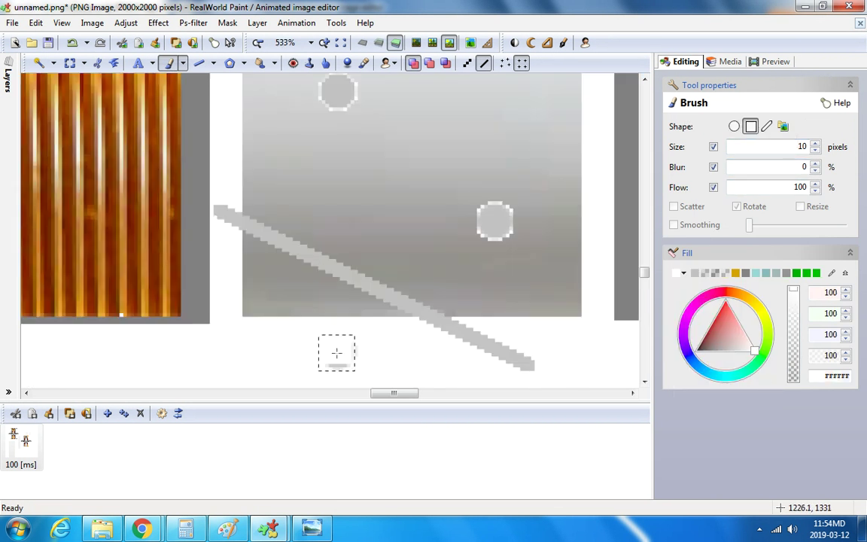
# Paint out the part of the lowest diagonal line that extends below the rotor's bottom edge, keeping the rotor itself untouched.
pyautogui.scroll(1, 361, 362)
pyautogui.click(429, 323)
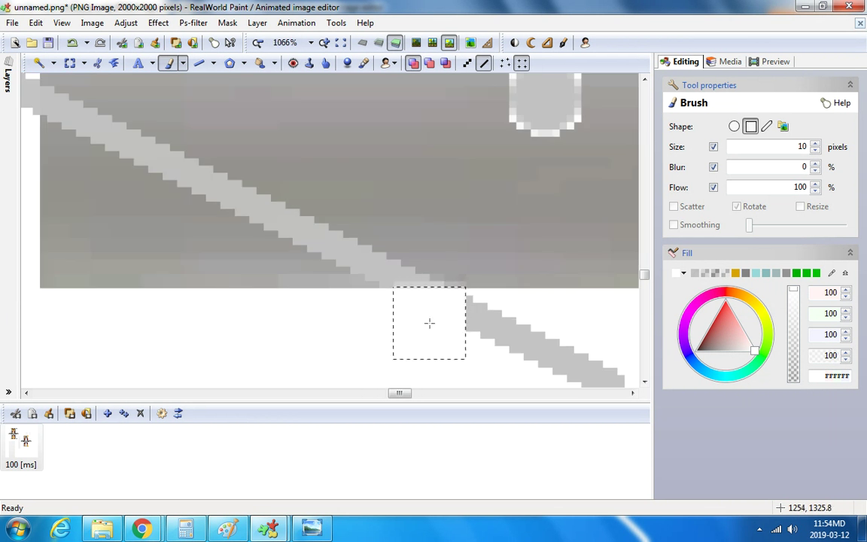
pyautogui.click(72, 43)
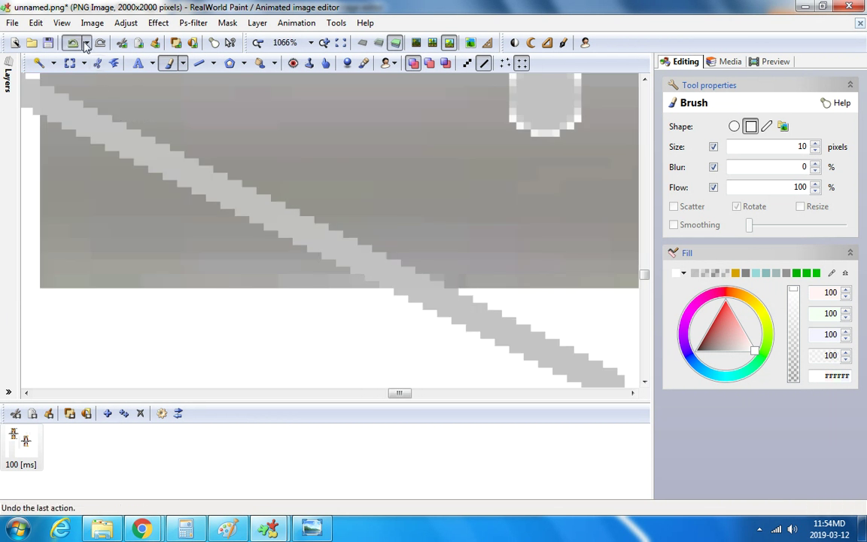
pyautogui.click(430, 331)
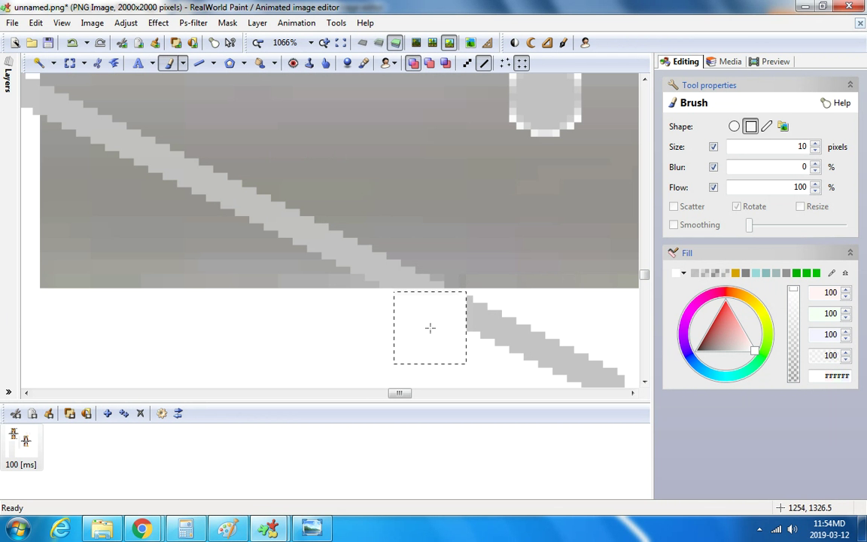
pyautogui.moveTo(430, 328); pyautogui.dragTo(559, 355)
pyautogui.scroll(-3, 559, 354)
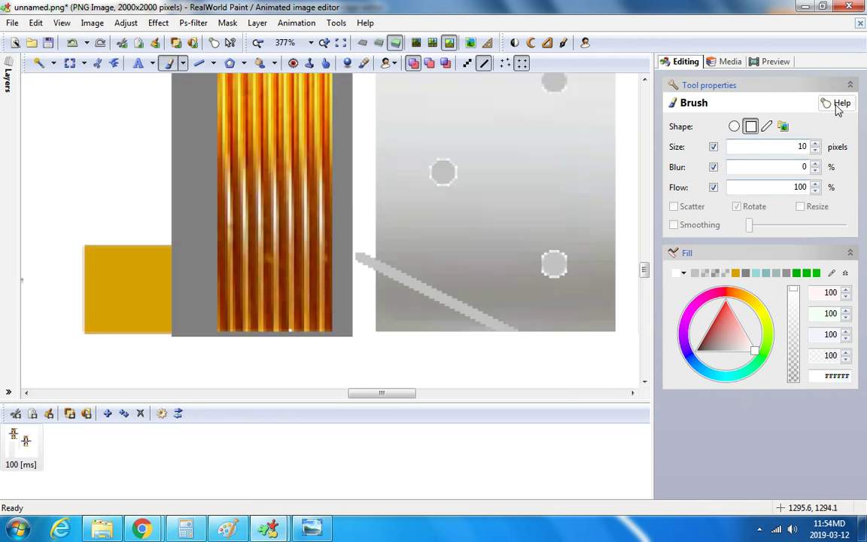
# Reduce the brush size to 8 pixels and paint out the lowest line's overhang beyond the rotor's left edge.
pyautogui.click(816, 150)
pyautogui.click(817, 152)
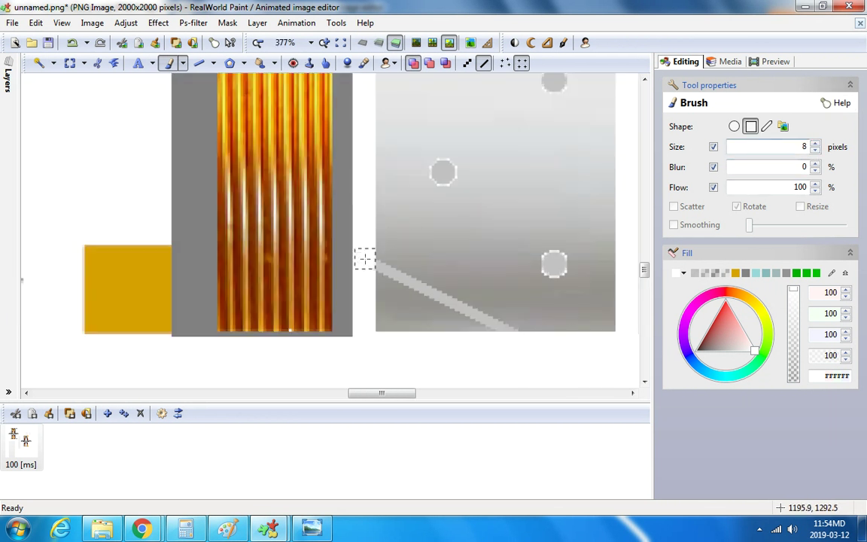
pyautogui.scroll(4, 366, 259)
pyautogui.scroll(-7, 365, 266)
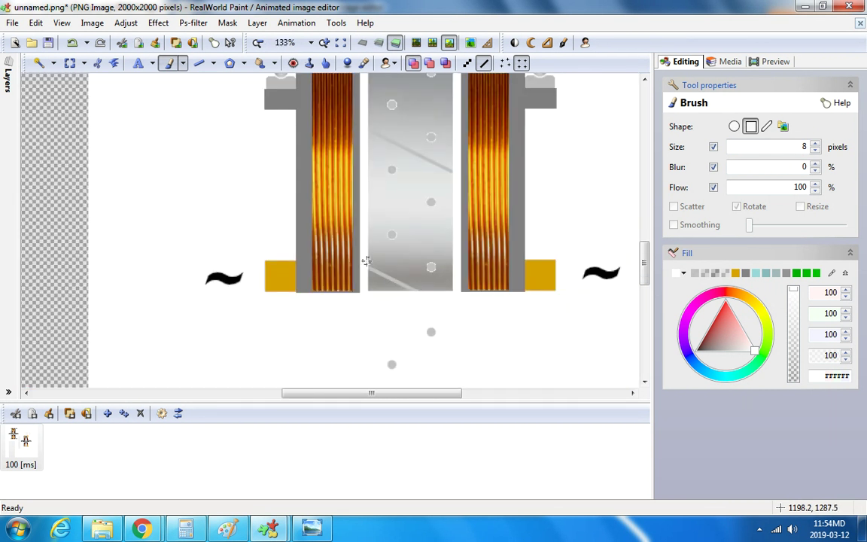
pyautogui.scroll(-4, 412, 158)
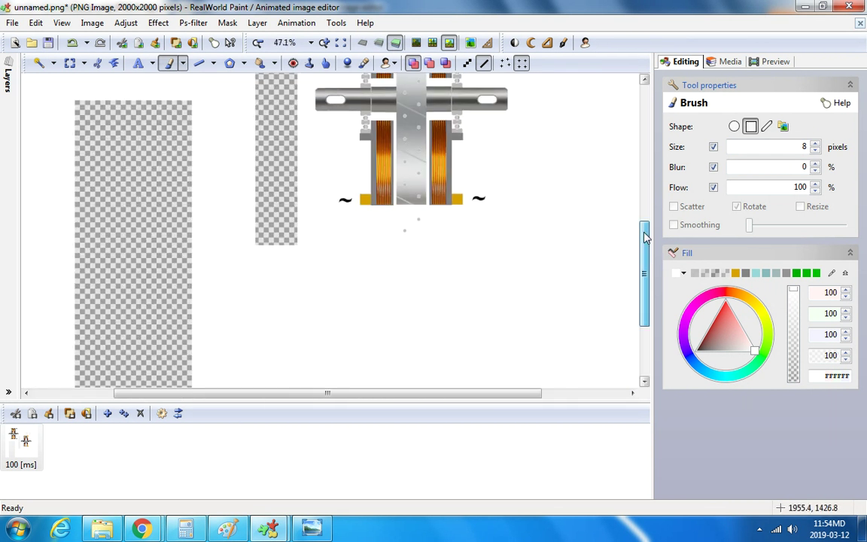
# Paint out both ends of the second diagonal line, just above the shaft, where they overhang the rotor's side edges.
pyautogui.scroll(2, 484, 284)
pyautogui.scroll(5, 484, 285)
pyautogui.scroll(-3, 387, 219)
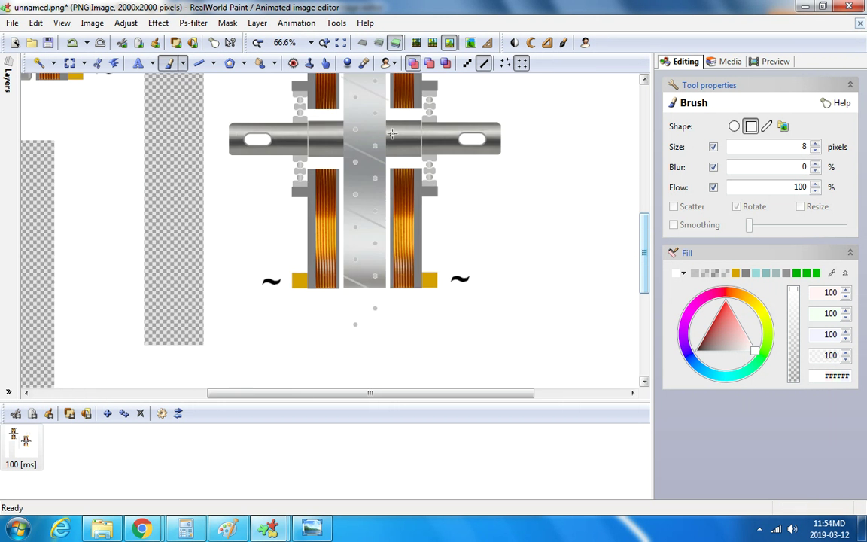
pyautogui.scroll(4, 375, 187)
pyautogui.scroll(-3, 373, 155)
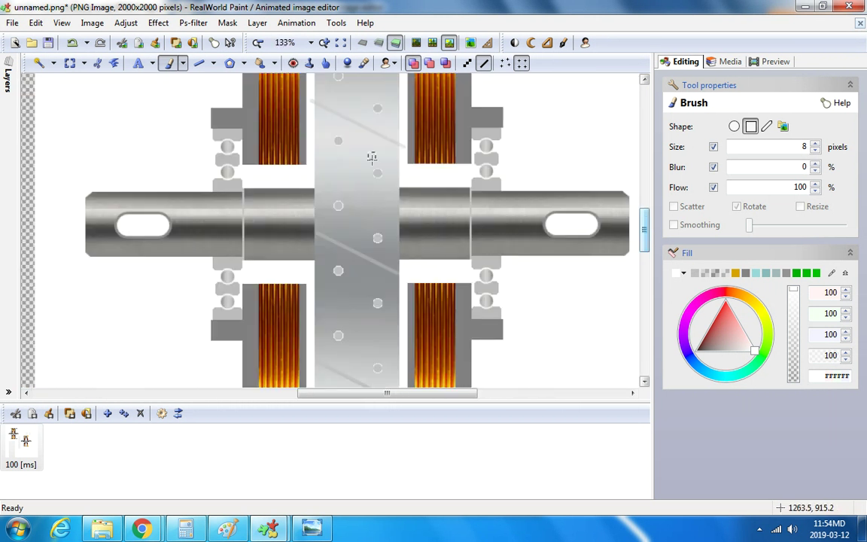
pyautogui.scroll(5, 429, 170)
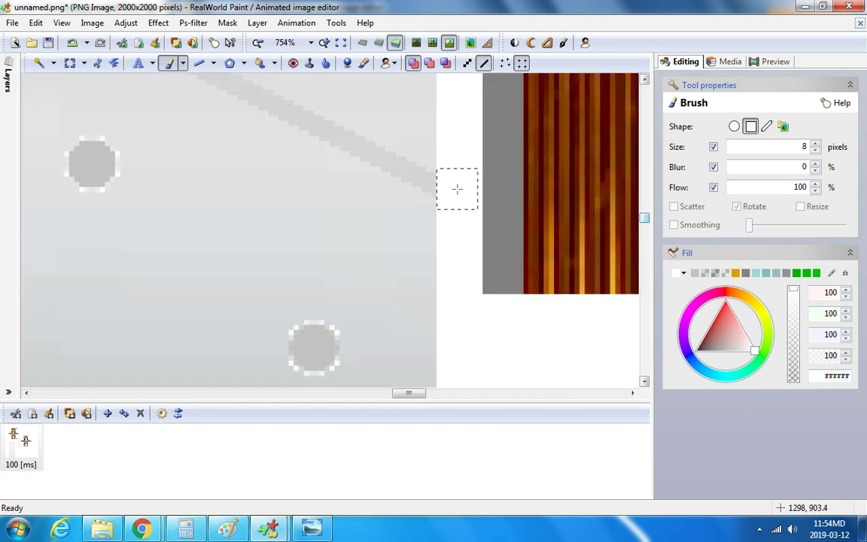
pyautogui.scroll(-2, 448, 176)
pyautogui.scroll(3, 323, 126)
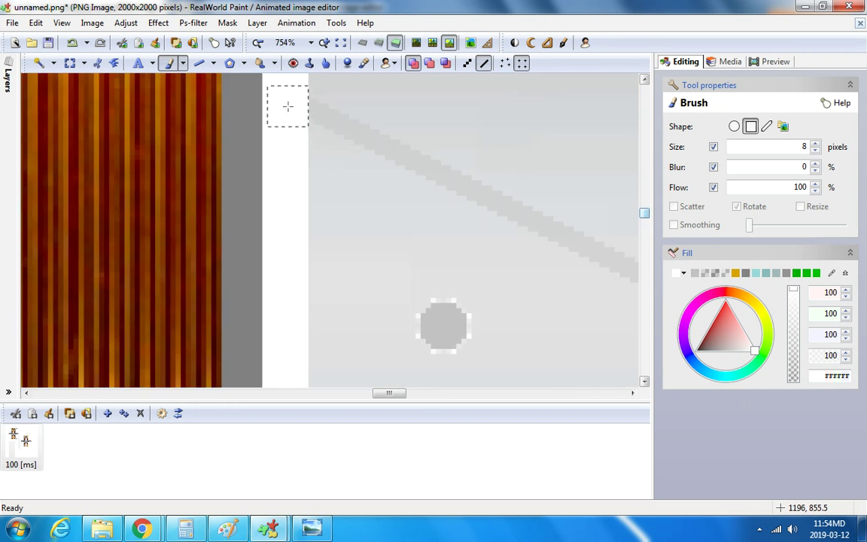
pyautogui.scroll(-4, 288, 108)
pyautogui.scroll(-2, 289, 107)
# Paint out both overhanging ends of the topmost diagonal line beside the upper rotor in white.
pyautogui.scroll(2, 649, 235)
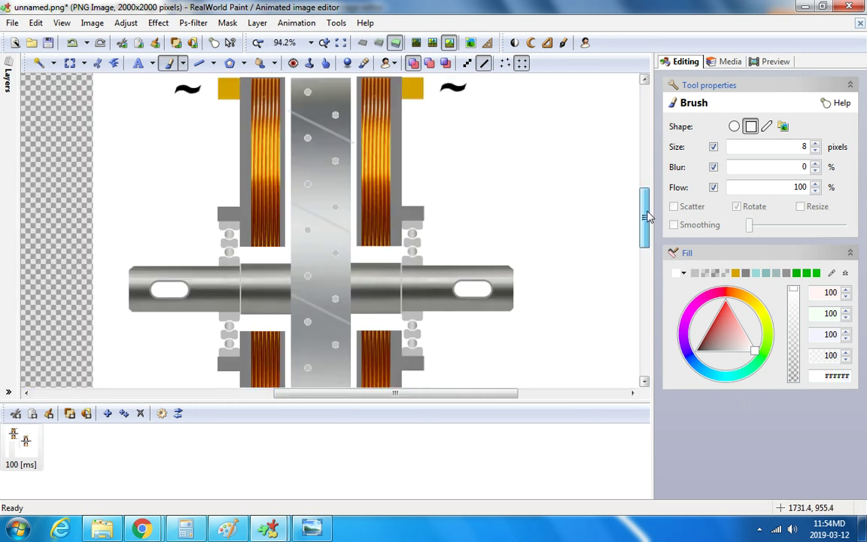
pyautogui.scroll(1, 334, 313)
pyautogui.scroll(1, 332, 132)
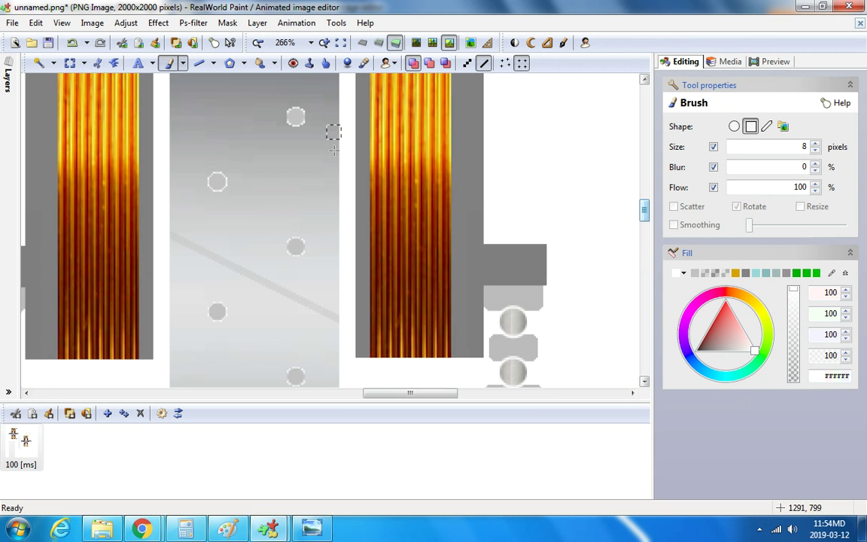
pyautogui.scroll(-2, 334, 102)
pyautogui.scroll(2, 654, 226)
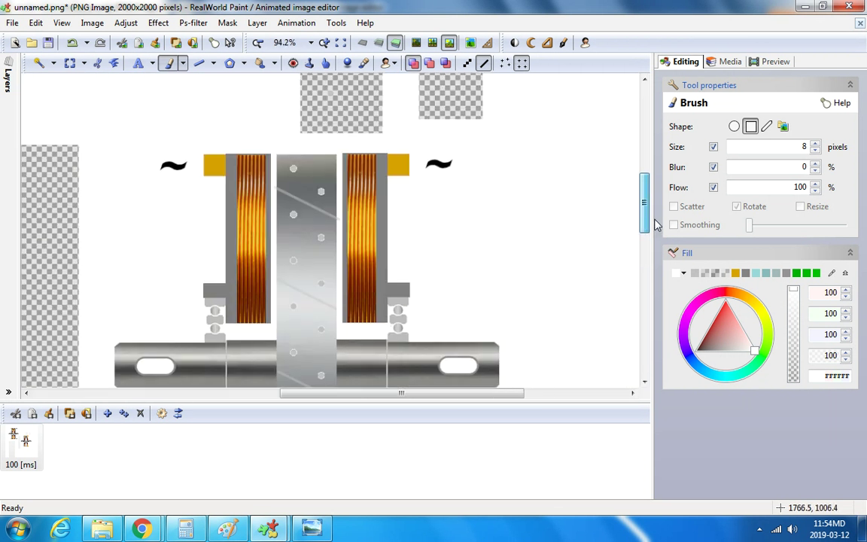
pyautogui.scroll(1, 332, 210)
pyautogui.scroll(3, 329, 300)
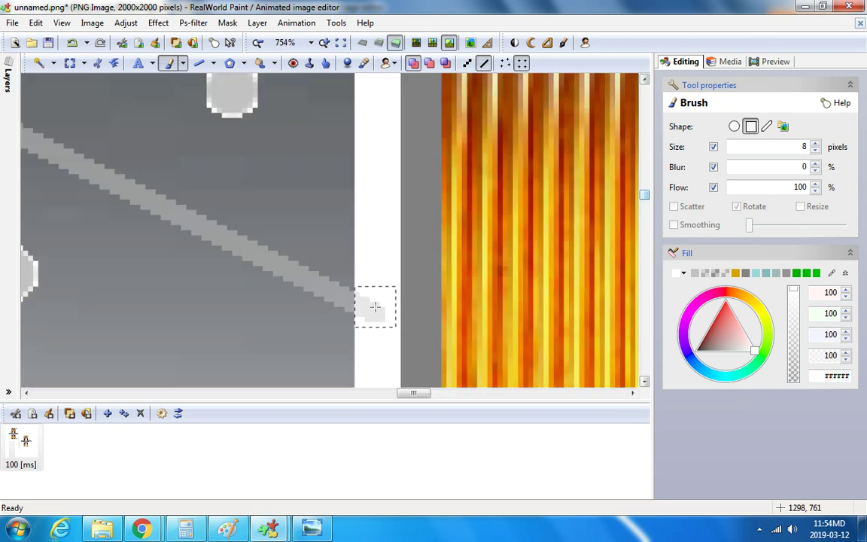
pyautogui.scroll(-3, 374, 304)
pyautogui.scroll(3, 234, 225)
pyautogui.scroll(1, 246, 248)
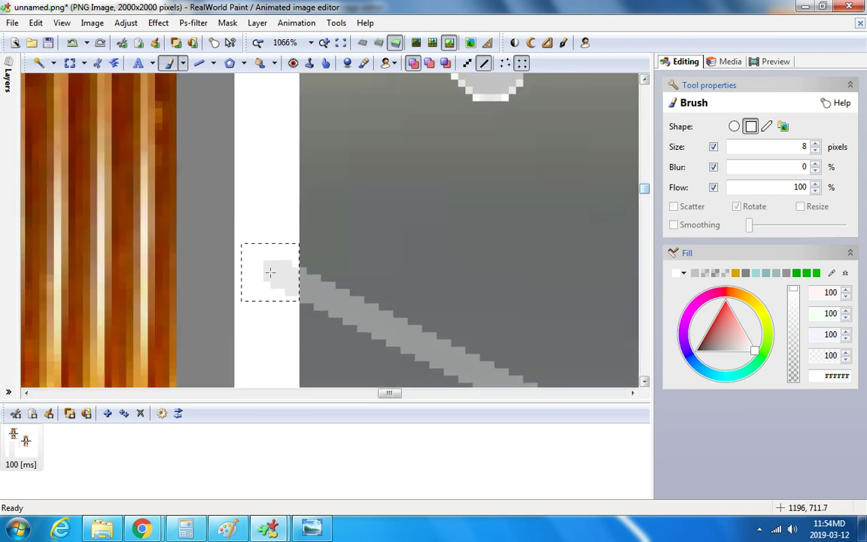
# Paint out the remaining stray dots below the rotor in white and check the whole second motor.
pyautogui.scroll(-5, 269, 271)
pyautogui.scroll(-2, 310, 281)
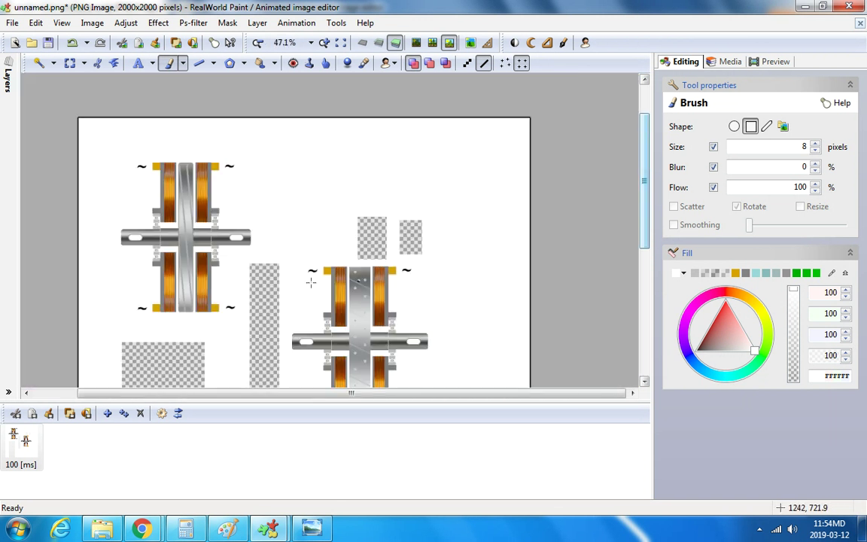
pyautogui.scroll(3, 356, 333)
pyautogui.scroll(4, 355, 333)
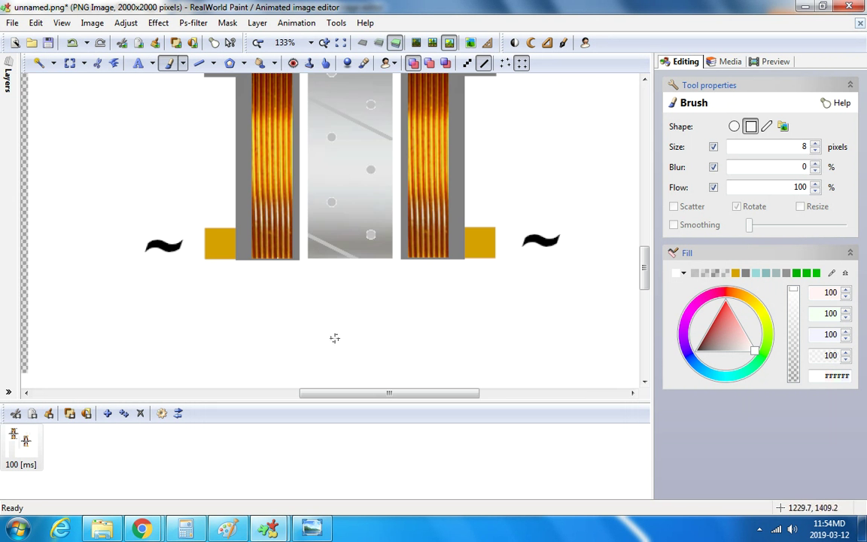
pyautogui.scroll(-4, 334, 338)
pyautogui.scroll(2, 360, 201)
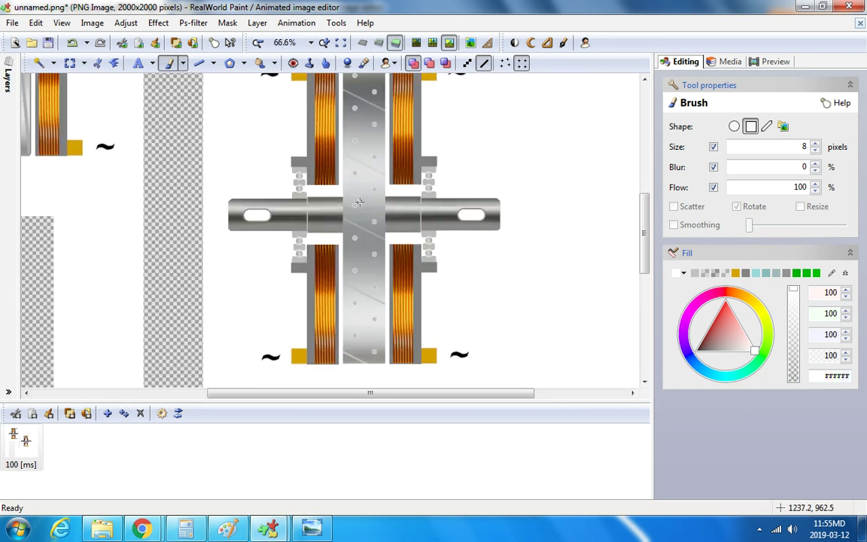
pyautogui.scroll(-1, 359, 202)
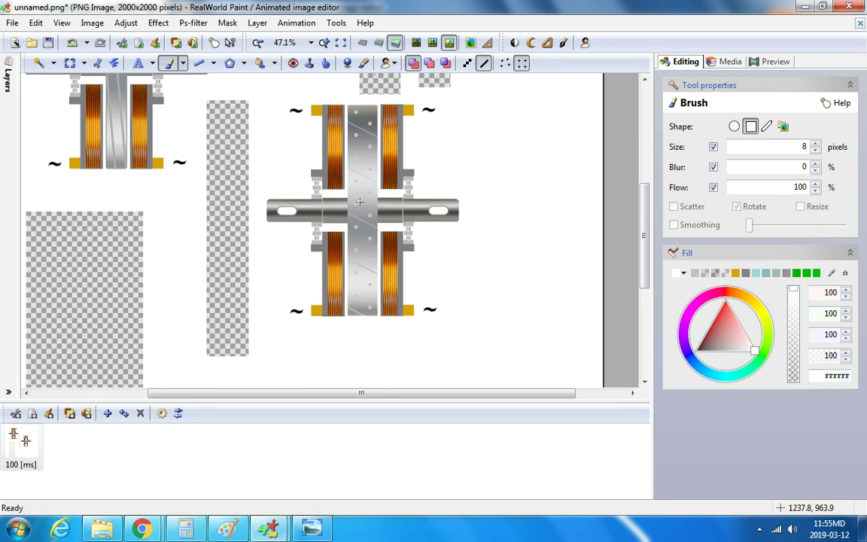
# Sample the gray inside the second motor rotor's topmost dot as the brush colour.
pyautogui.scroll(4, 360, 202)
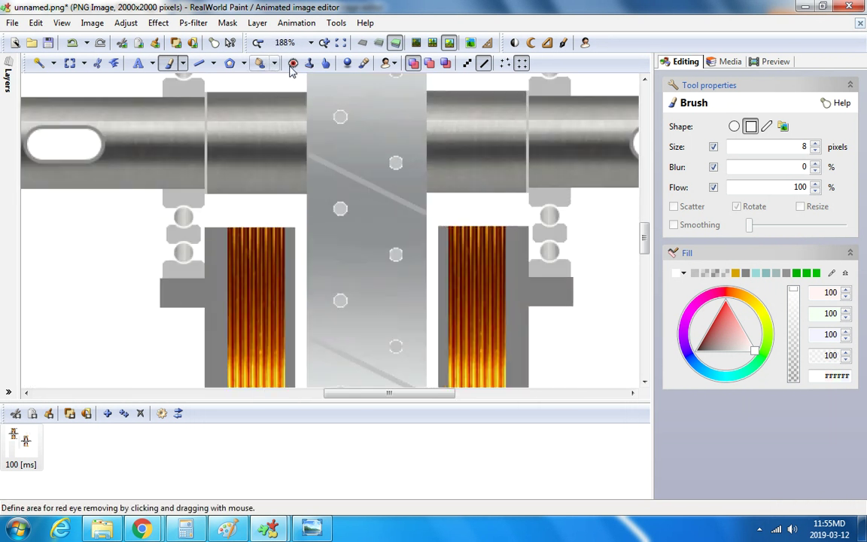
pyautogui.scroll(-2, 333, 143)
pyautogui.scroll(-1, 334, 143)
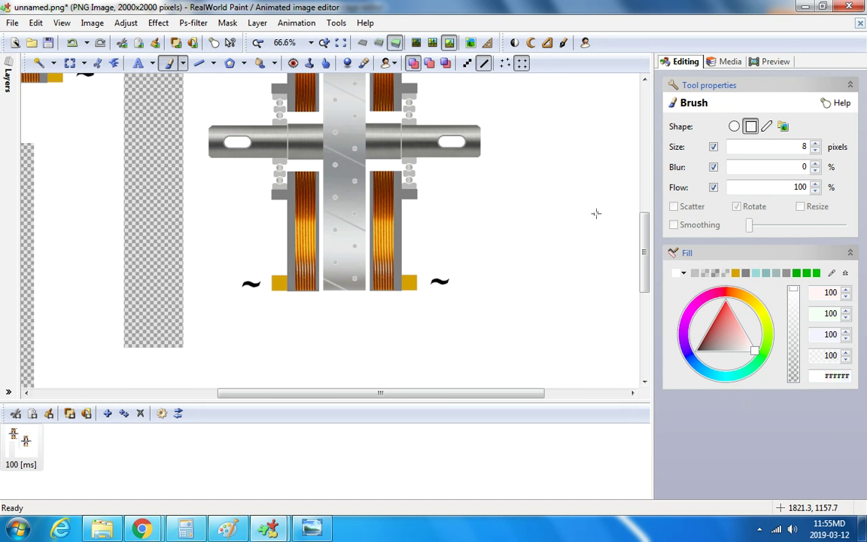
pyautogui.moveTo(645, 246); pyautogui.dragTo(646, 223)
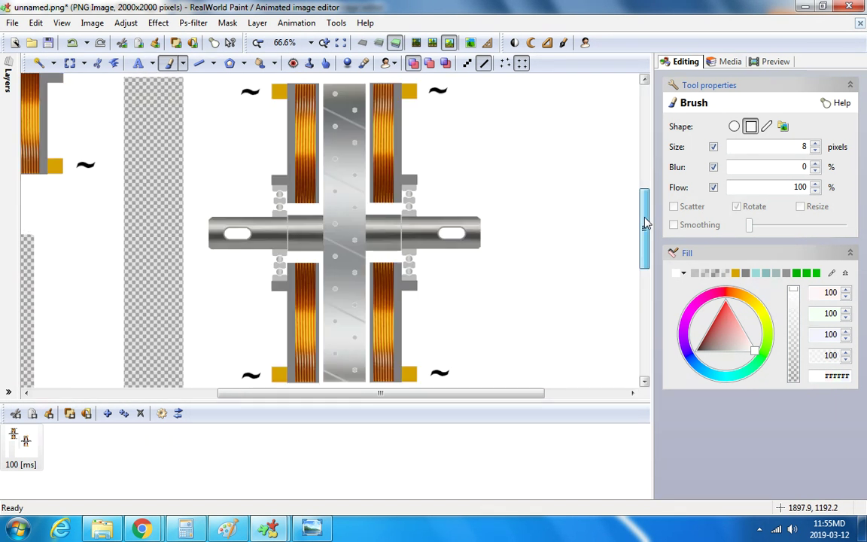
pyautogui.click(364, 62)
pyautogui.scroll(6, 351, 150)
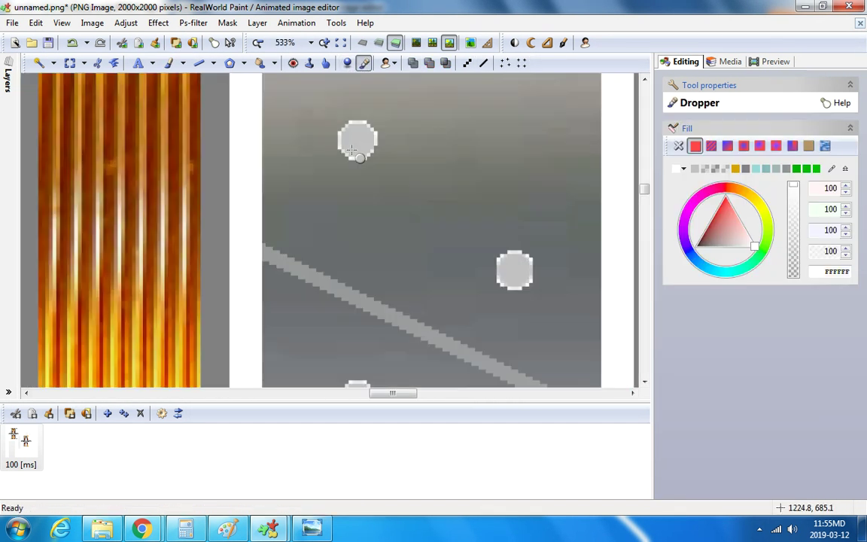
pyautogui.scroll(1, 351, 150)
pyautogui.click(353, 137)
pyautogui.click(169, 62)
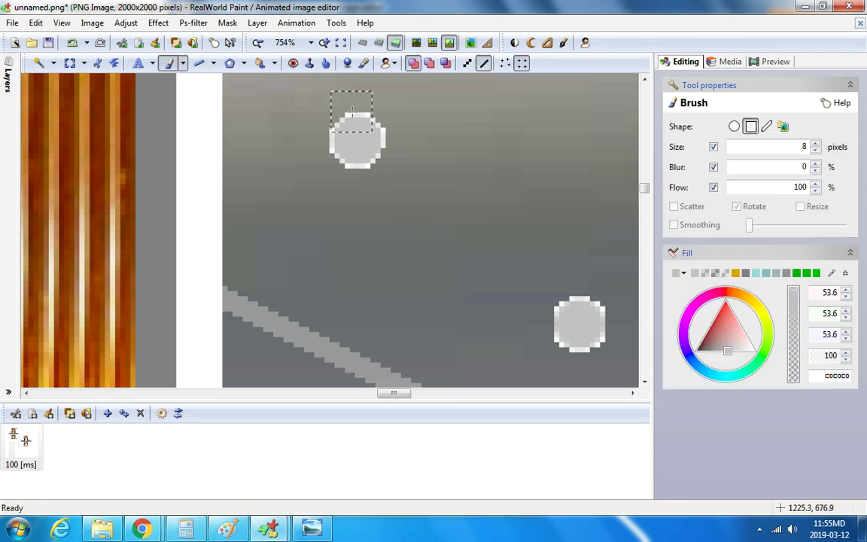
# Set a round 11-pixel brush and paint over the rotor's top three dots to cover their white outlines.
pyautogui.click(734, 127)
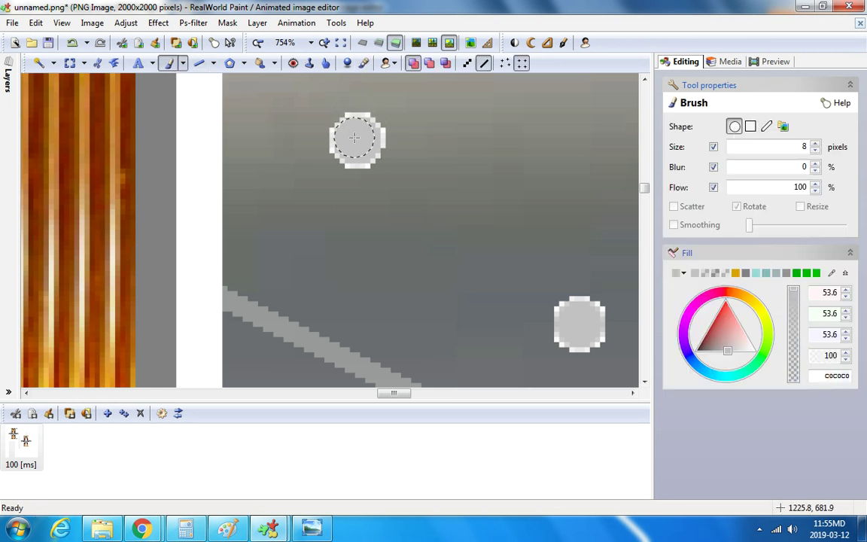
pyautogui.click(816, 144)
pyautogui.click(817, 144)
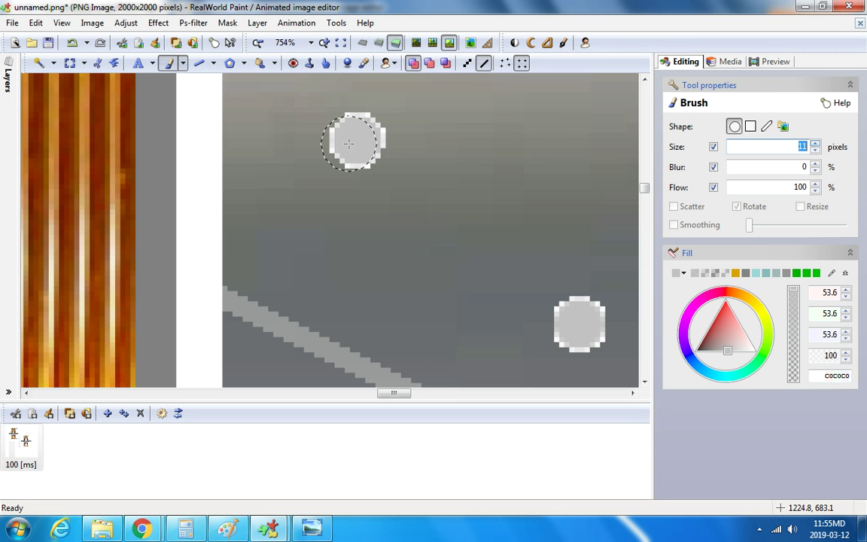
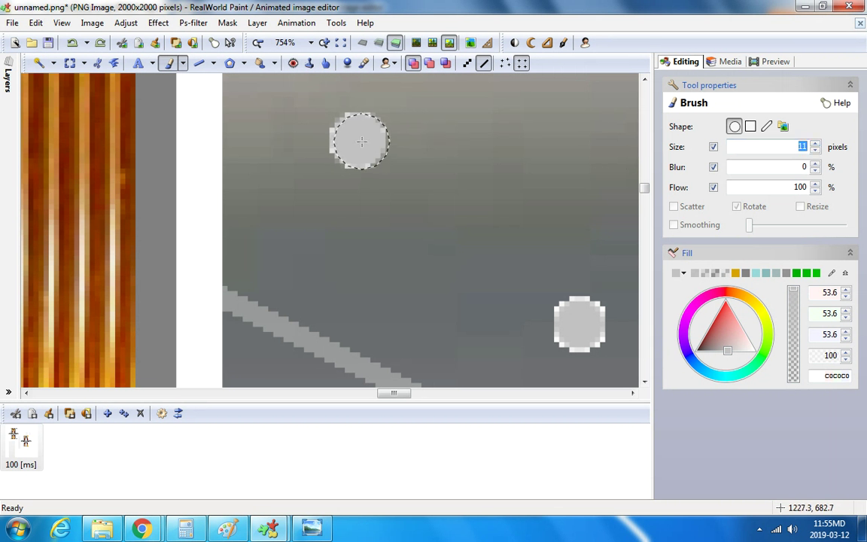
pyautogui.scroll(2, 544, 287)
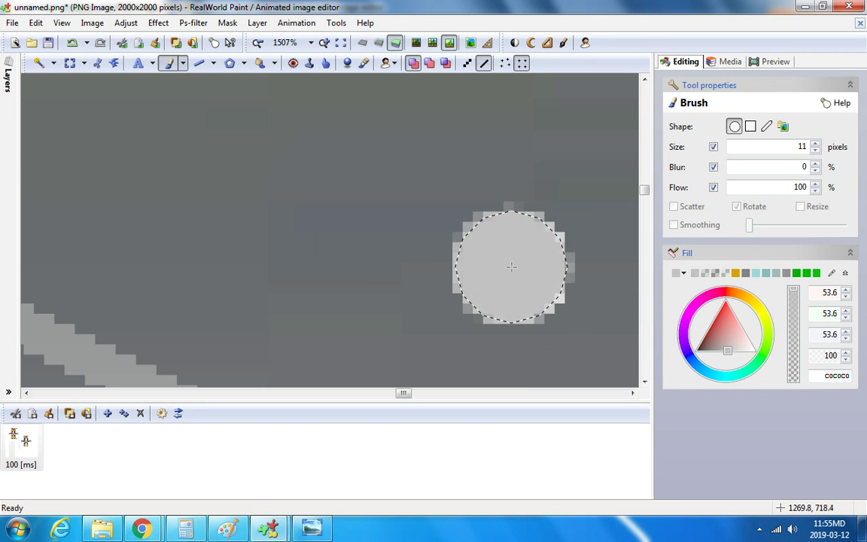
pyautogui.scroll(-3, 511, 267)
pyautogui.scroll(3, 452, 314)
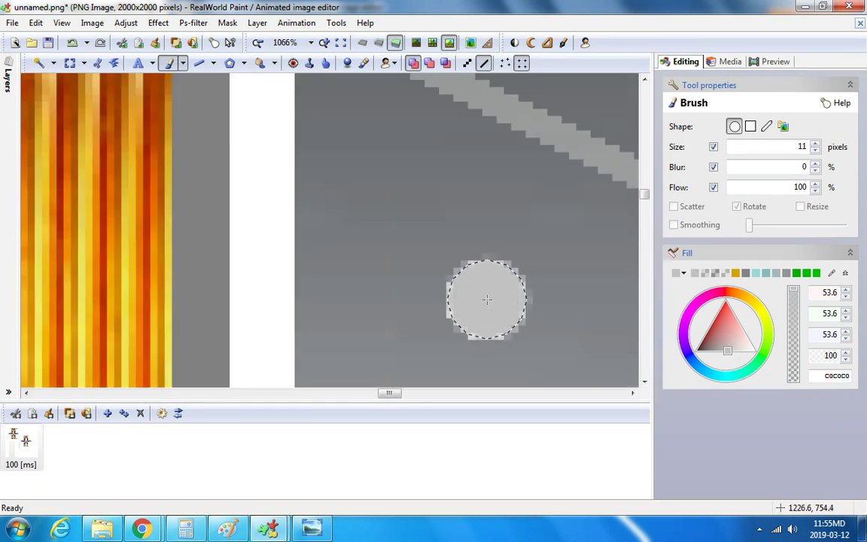
pyautogui.scroll(-3, 487, 300)
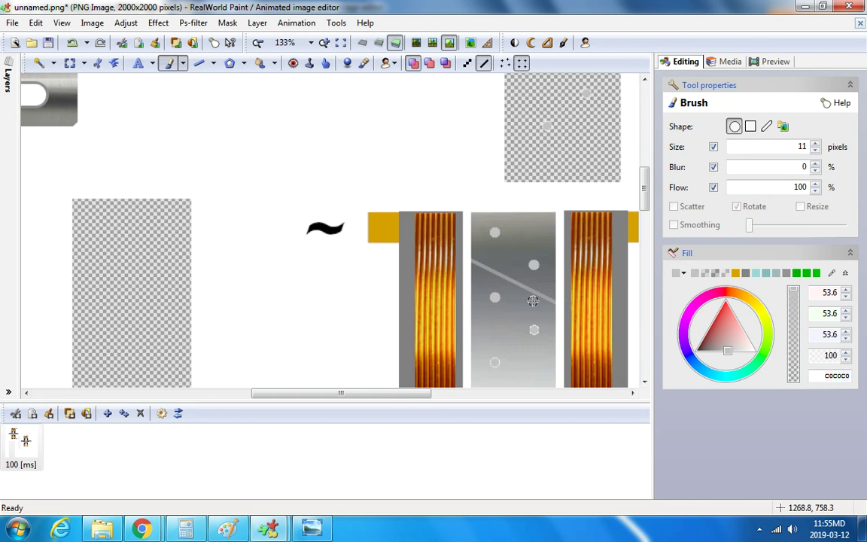
# Enlarge the round brush to 12 pixels and paint over the rotor's fourth dot from the top.
pyautogui.click(816, 144)
pyautogui.scroll(-1, 645, 200)
pyautogui.scroll(3, 517, 300)
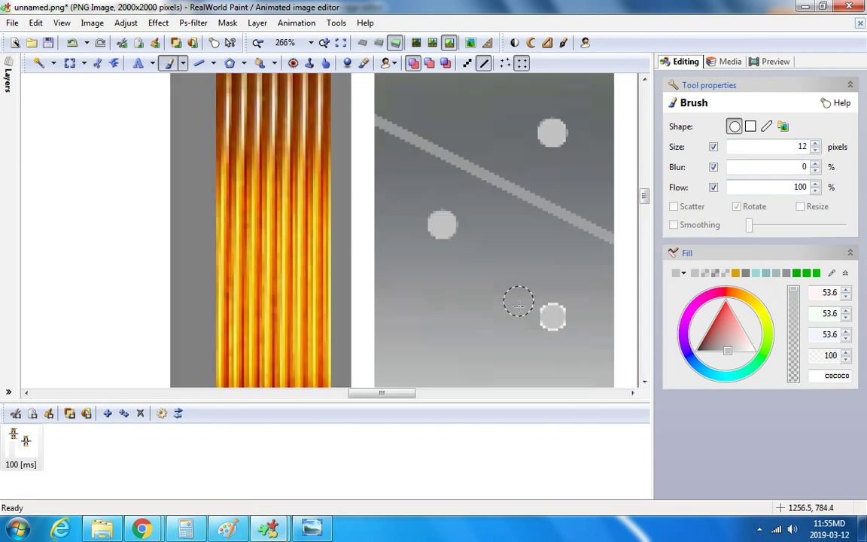
pyautogui.scroll(-3, 581, 315)
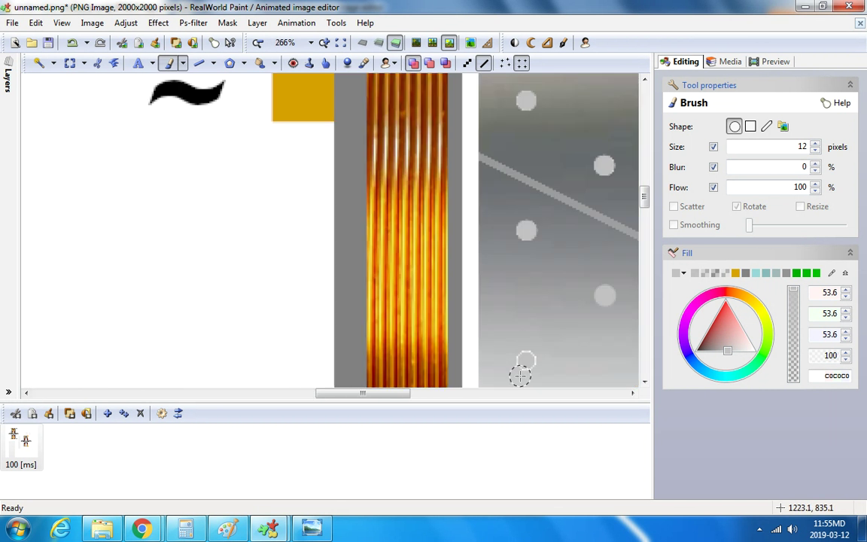
# Try to paint over the outlined fifth dot from the top with the same sampled gray.
pyautogui.scroll(4, 527, 361)
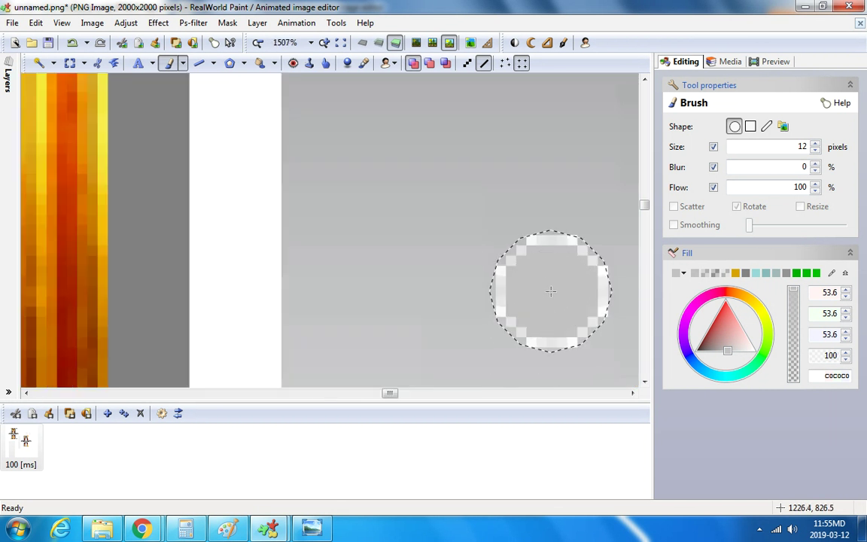
pyautogui.scroll(-4, 551, 292)
pyautogui.scroll(1, 579, 302)
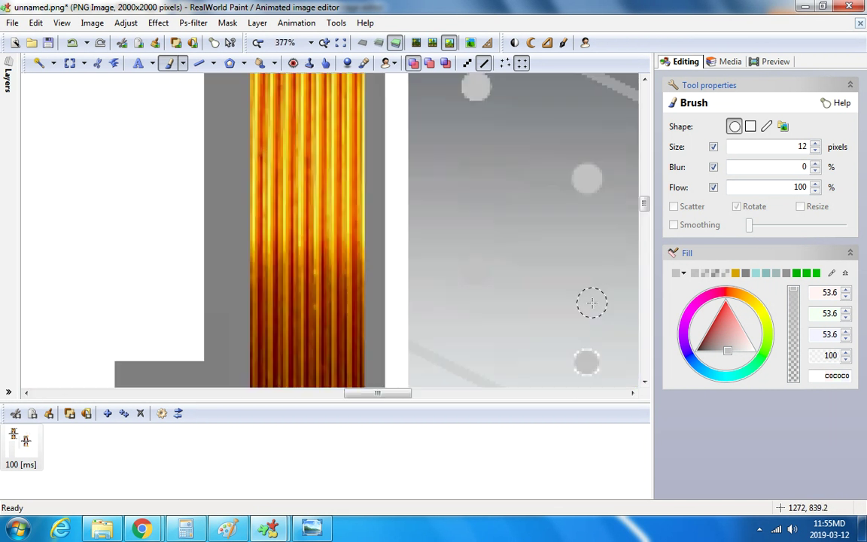
# Undo the gray on the fifth dot and repaint it in the lighter gray DBDBDB.
pyautogui.scroll(2, 524, 277)
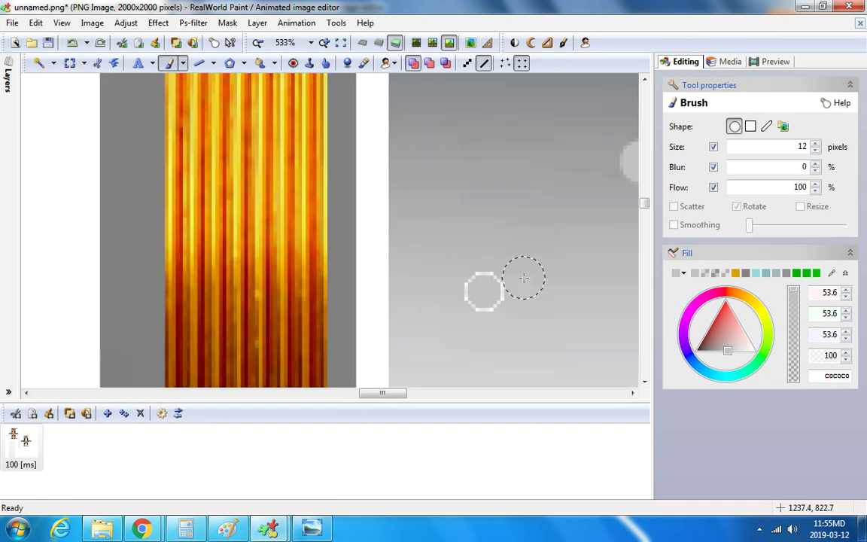
pyautogui.scroll(1, 524, 278)
pyautogui.click(682, 274)
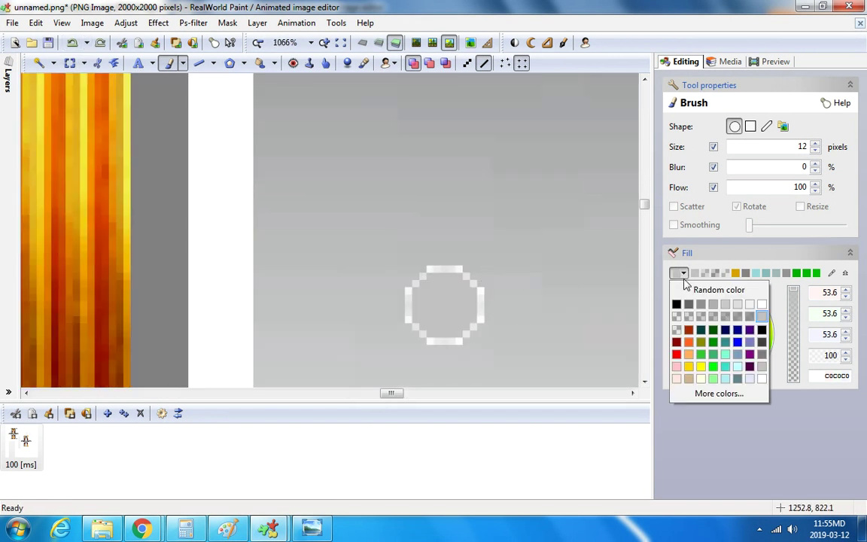
pyautogui.click(737, 304)
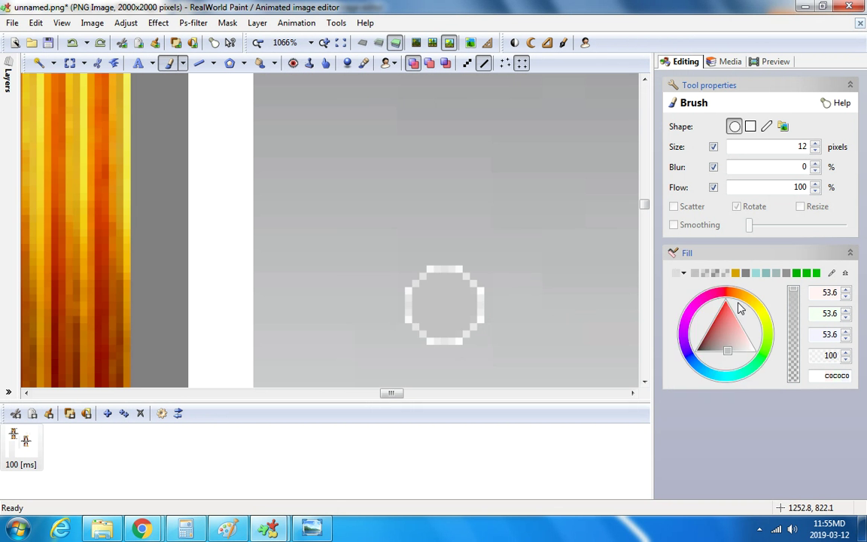
pyautogui.scroll(-7, 443, 304)
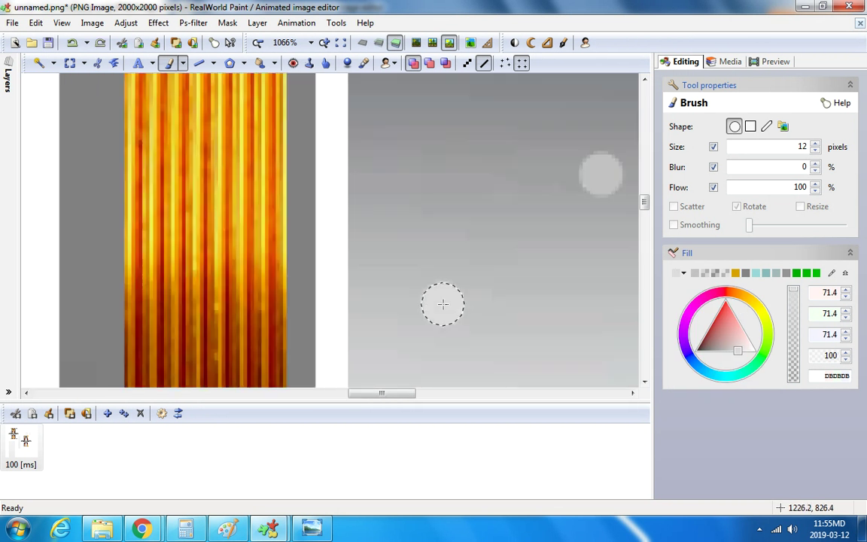
# Paint over the rotor's sixth dot from the top, finishing it in gray C0C0C0 at 97.1% opacity.
pyautogui.scroll(8, 522, 350)
pyautogui.click(339, 303)
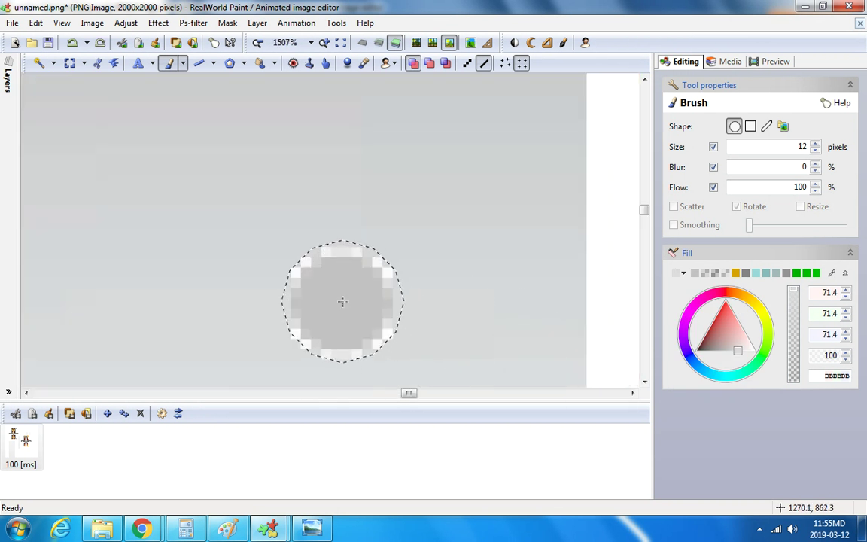
pyautogui.click(693, 274)
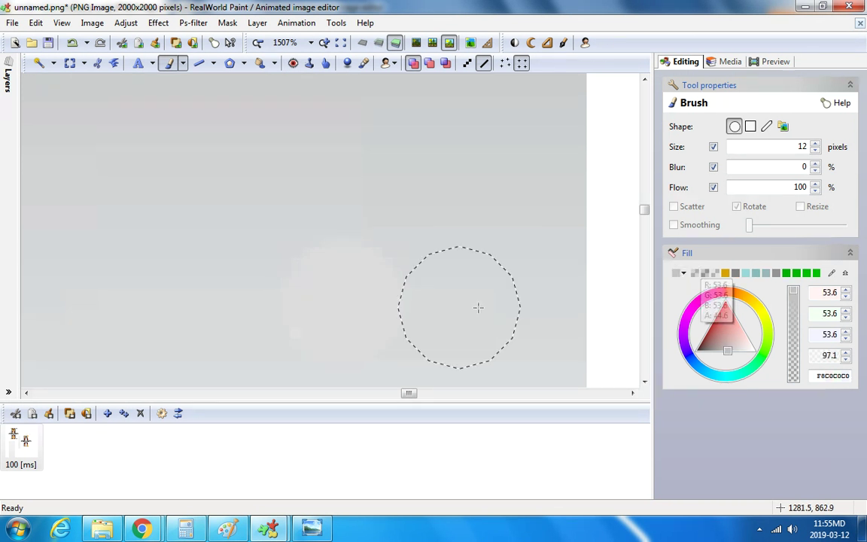
pyautogui.click(349, 295)
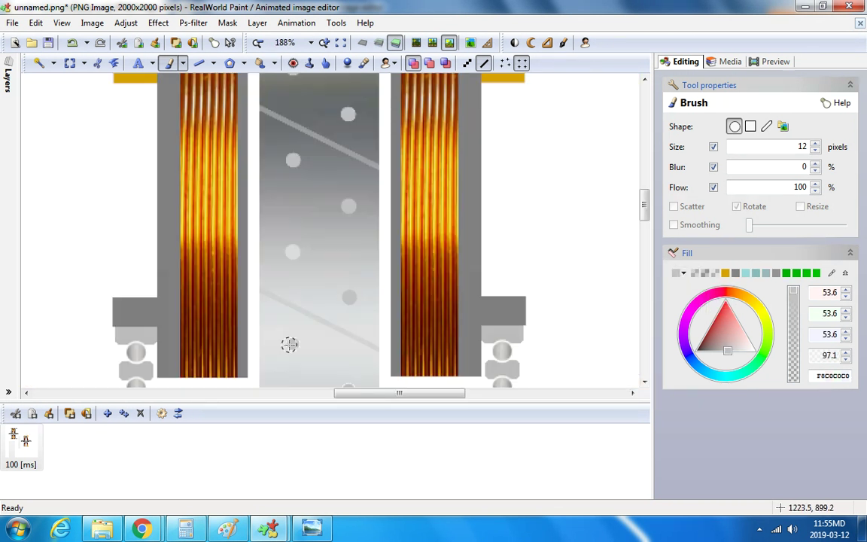
# Cover the outlines of the seventh, eighth and ninth dots from the top with the same gray brush.
pyautogui.scroll(8, 289, 344)
pyautogui.scroll(-3, 331, 327)
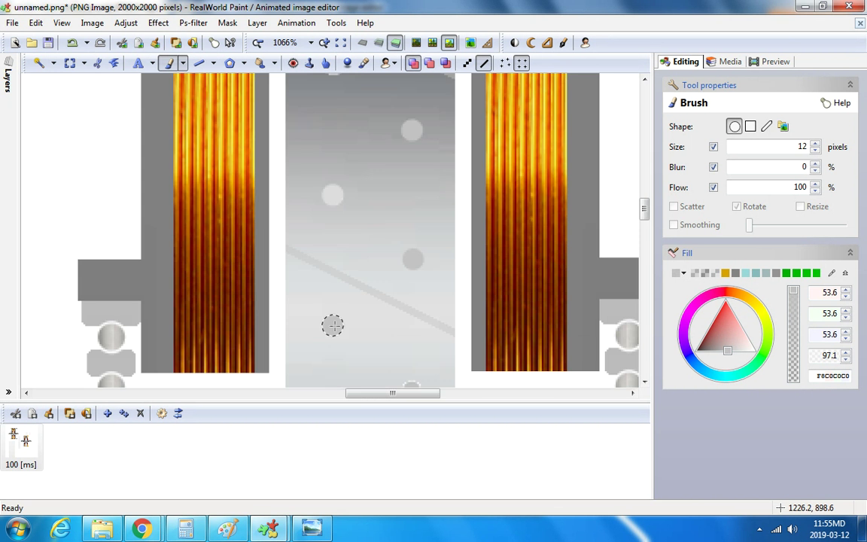
pyautogui.scroll(4, 333, 326)
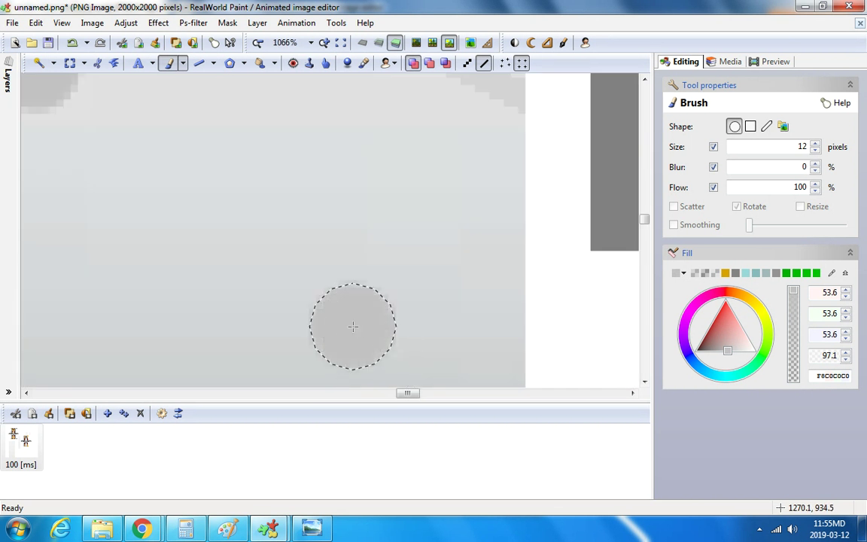
pyautogui.scroll(-7, 353, 327)
pyautogui.scroll(7, 317, 360)
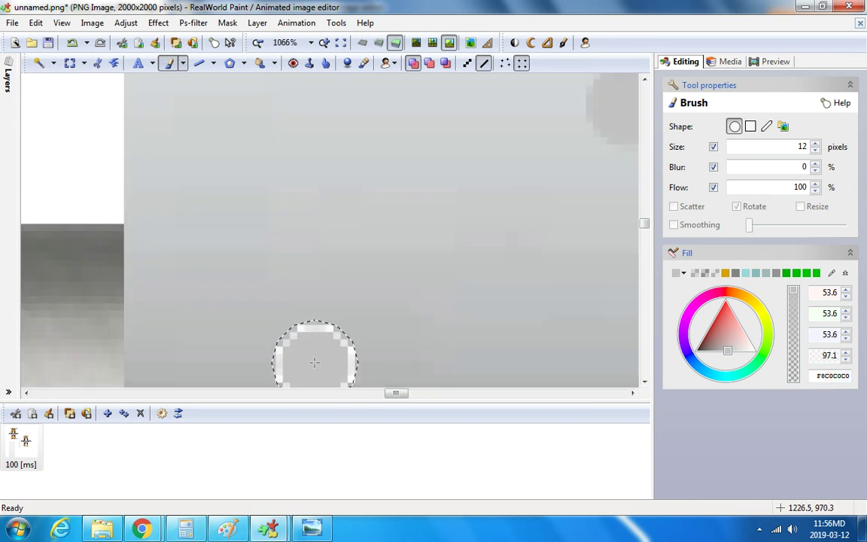
pyautogui.scroll(-7, 314, 360)
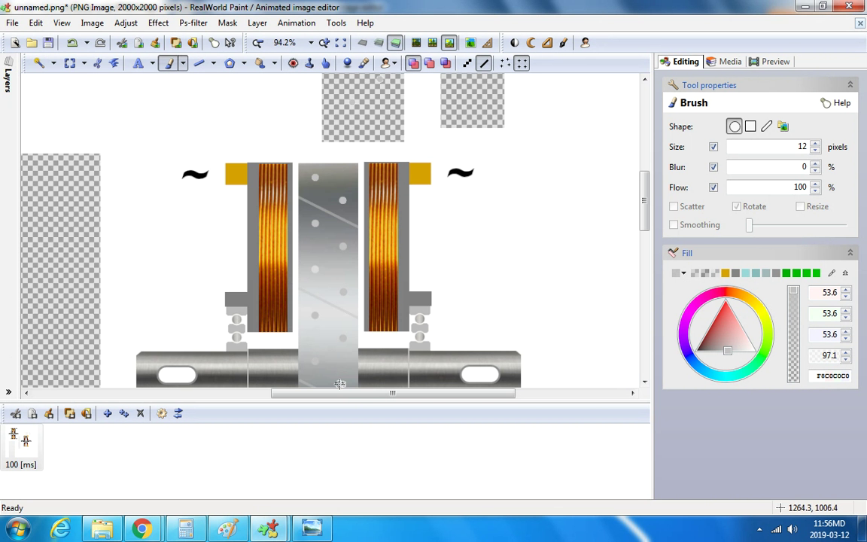
# Try the very light gray EEEEEE at 97.1% opacity on the ninth dot, beside the shaft.
pyautogui.click(682, 275)
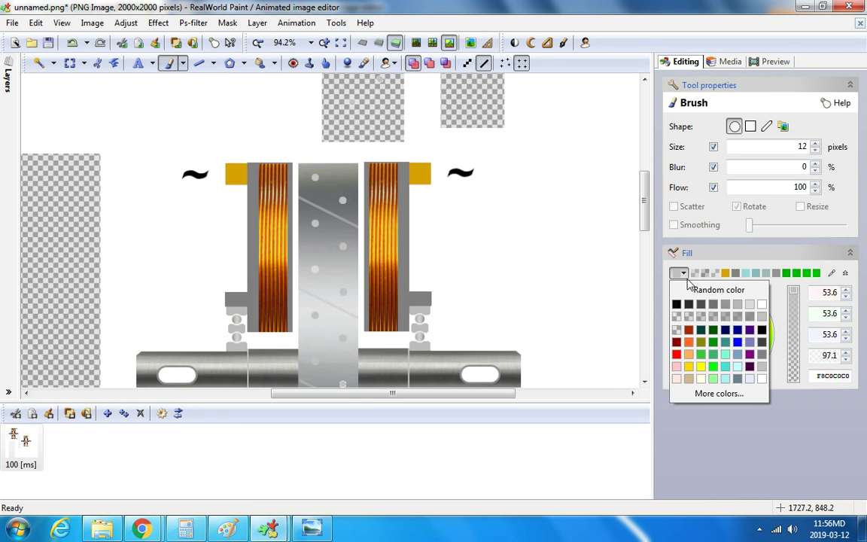
pyautogui.click(749, 305)
pyautogui.scroll(6, 317, 358)
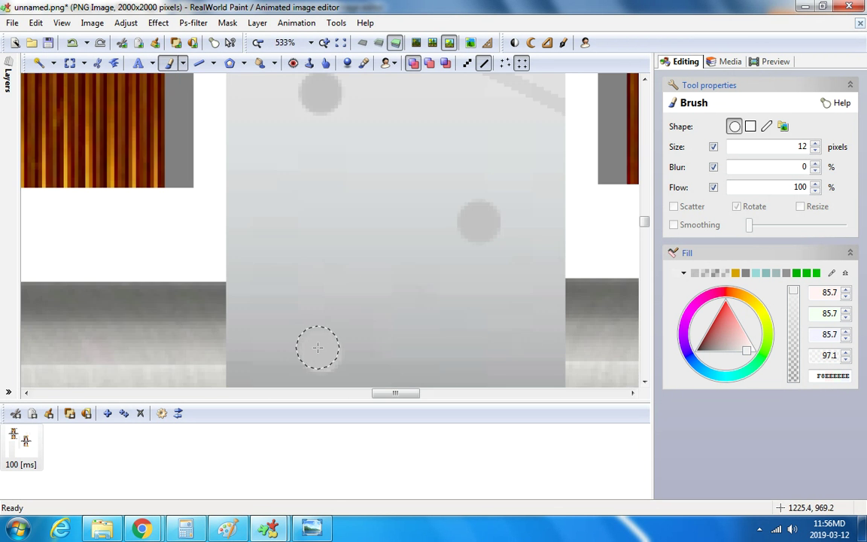
pyautogui.scroll(-6, 321, 349)
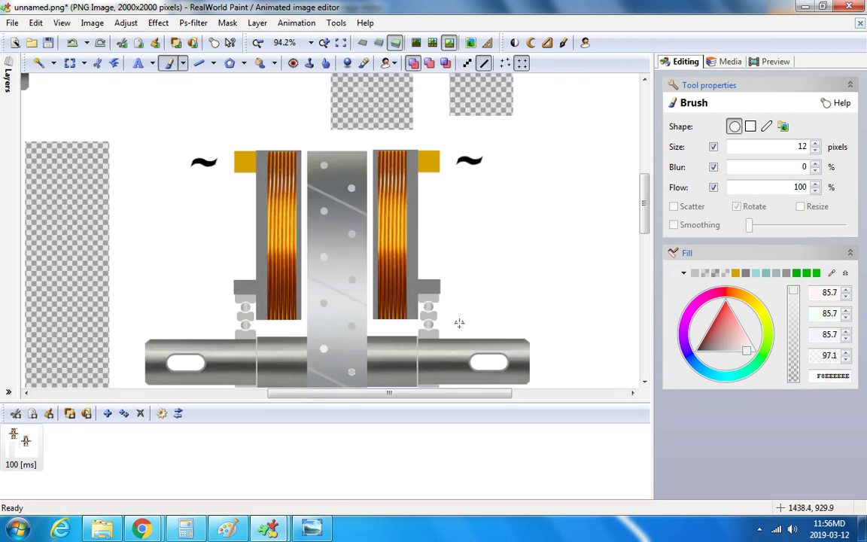
# Try the medium gray C6C6C6 on the ninth dot beside the shaft.
pyautogui.click(682, 275)
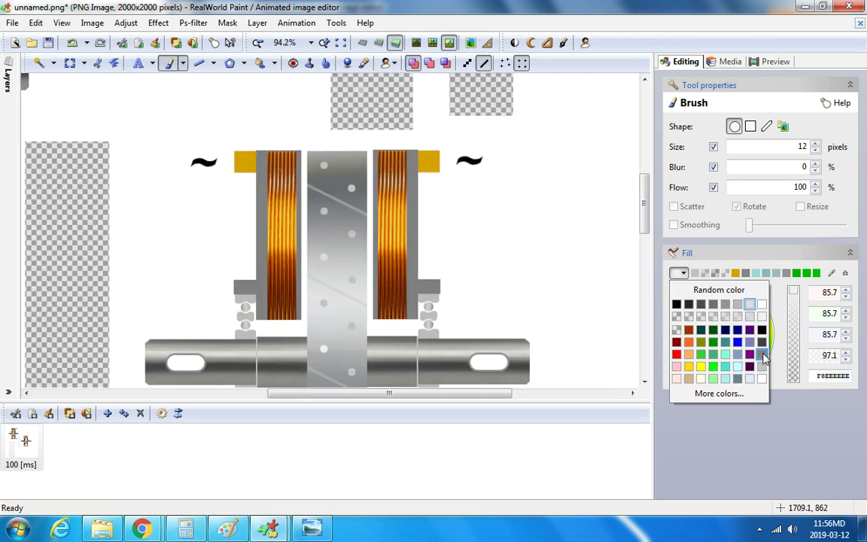
pyautogui.click(762, 316)
pyautogui.click(682, 274)
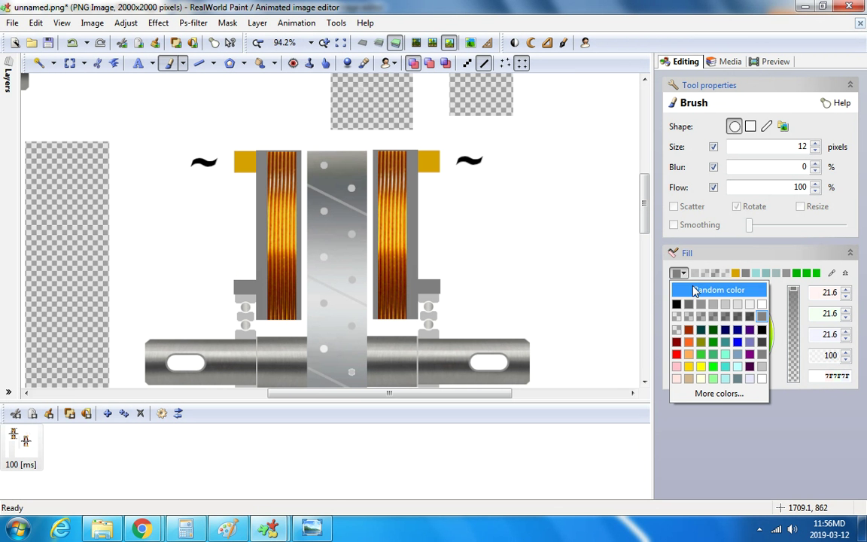
pyautogui.click(726, 308)
pyautogui.scroll(6, 271, 293)
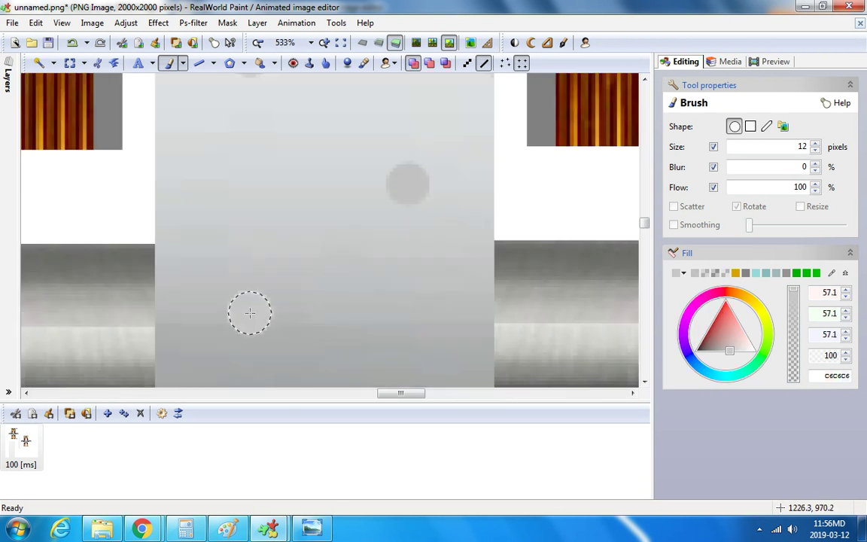
pyautogui.scroll(-6, 250, 313)
# Set the brush colour to light gray DBDBDB and repaint the ninth dot beside the shaft.
pyautogui.click(682, 274)
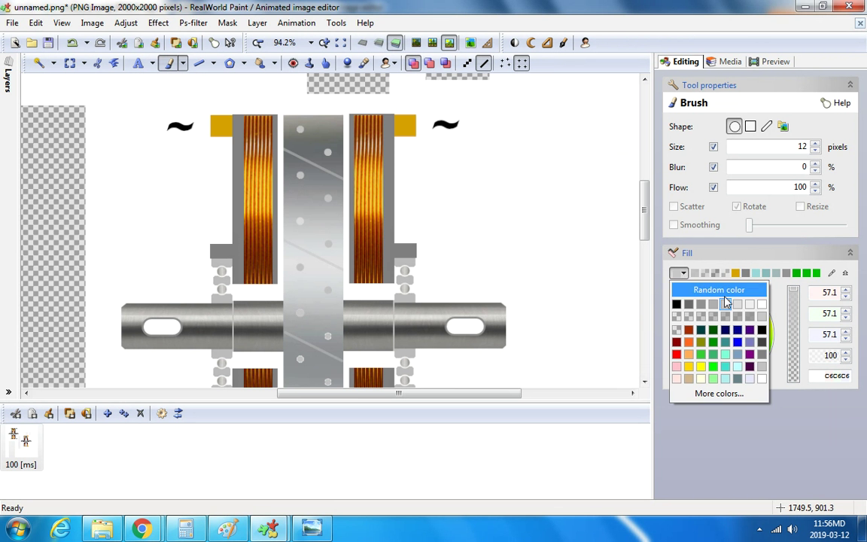
pyautogui.click(738, 305)
pyautogui.scroll(1, 295, 319)
pyautogui.scroll(4, 295, 319)
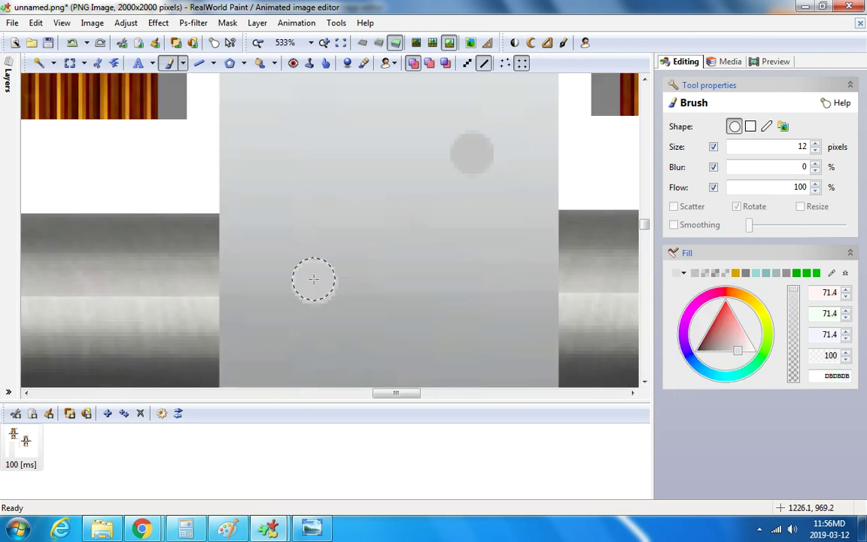
pyautogui.scroll(-6, 377, 281)
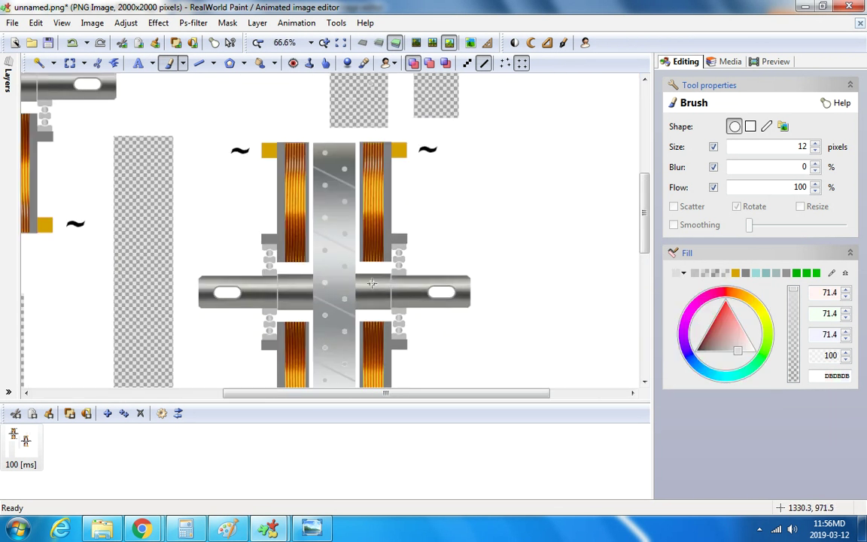
# Set the brush colour to light gray D3D3D3 and cover the outlined tenth rotor dot from the top.
pyautogui.scroll(2, 356, 256)
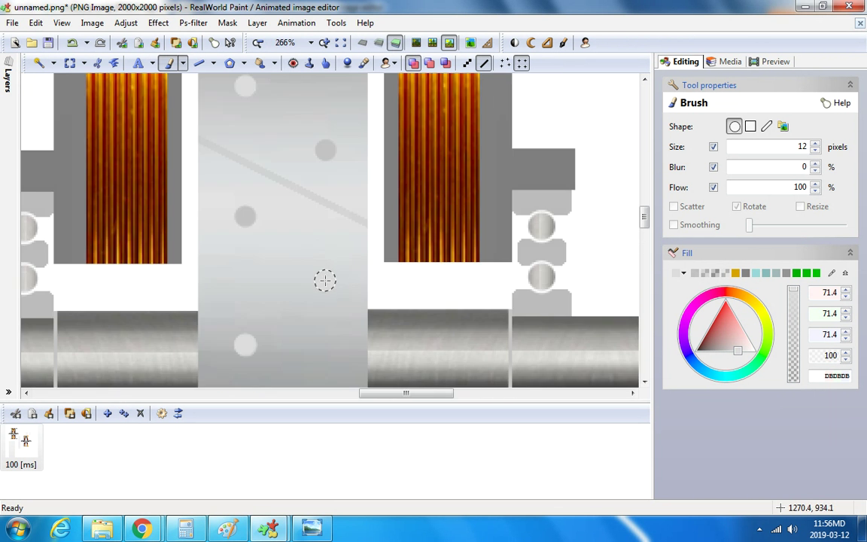
pyautogui.scroll(-3, 325, 281)
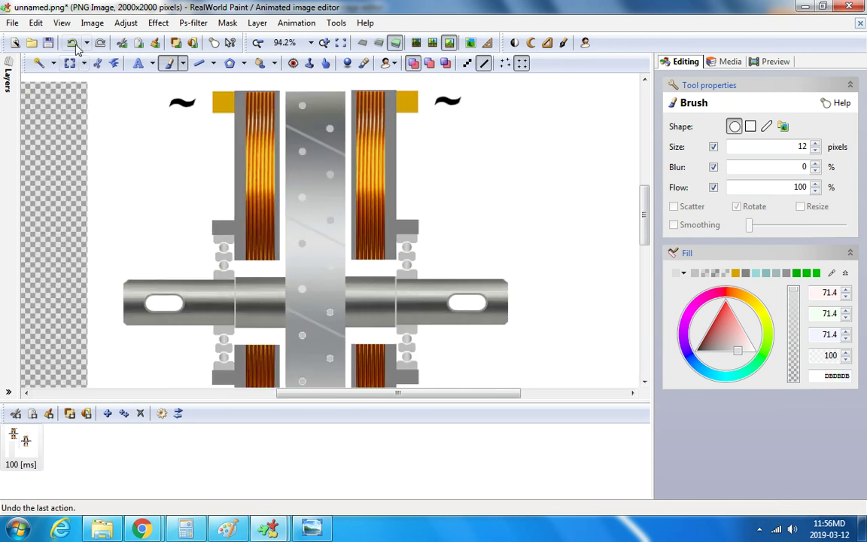
pyautogui.scroll(1, 298, 276)
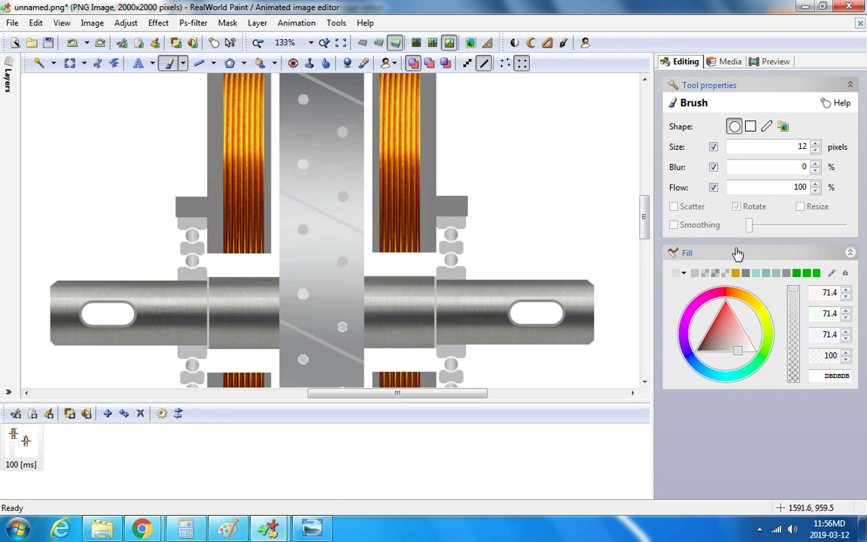
pyautogui.click(739, 351)
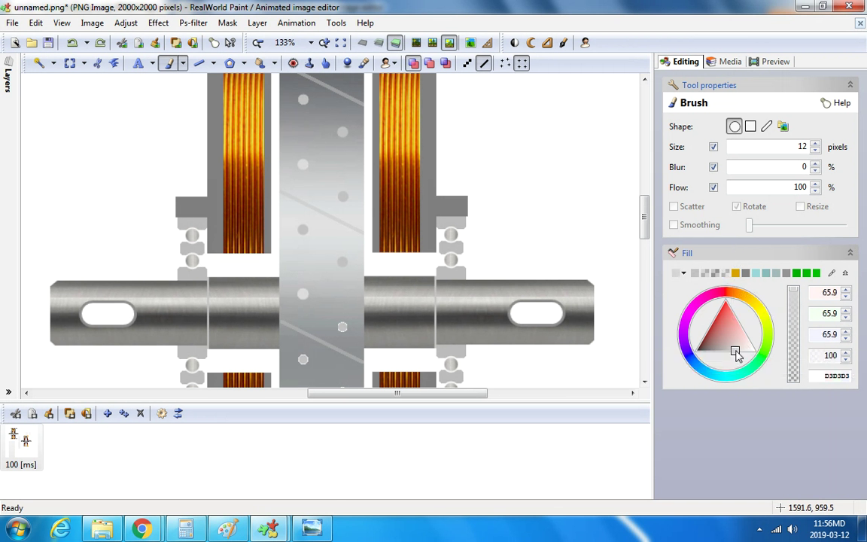
pyautogui.scroll(3, 288, 292)
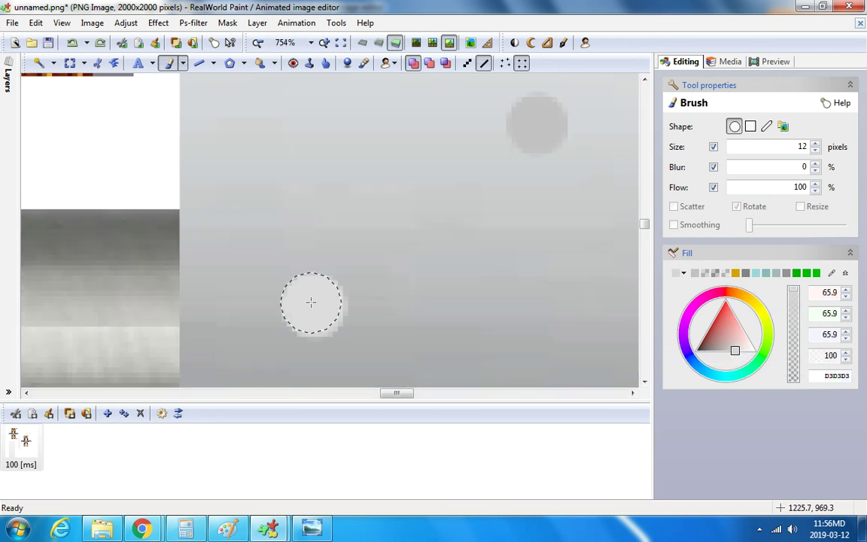
pyautogui.scroll(-3, 309, 302)
pyautogui.scroll(3, 363, 335)
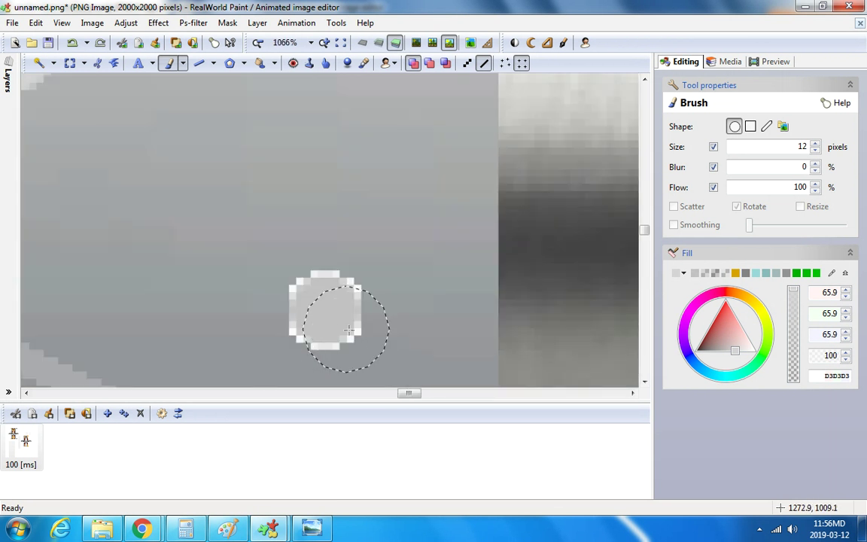
pyautogui.click(326, 306)
pyautogui.scroll(-4, 326, 305)
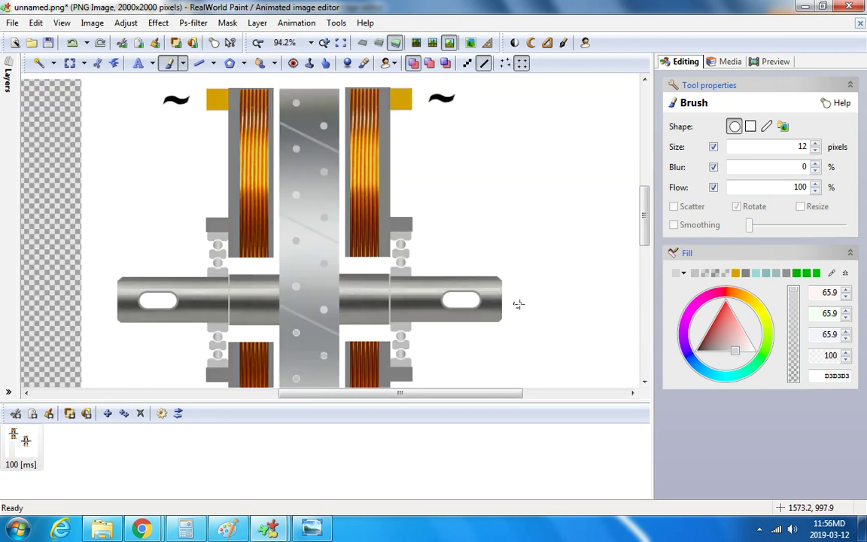
# Set the brush colour to gray CBCBCB and cover the eleventh dot, just below the shaft.
pyautogui.scroll(-2, 326, 300)
pyautogui.scroll(6, 312, 330)
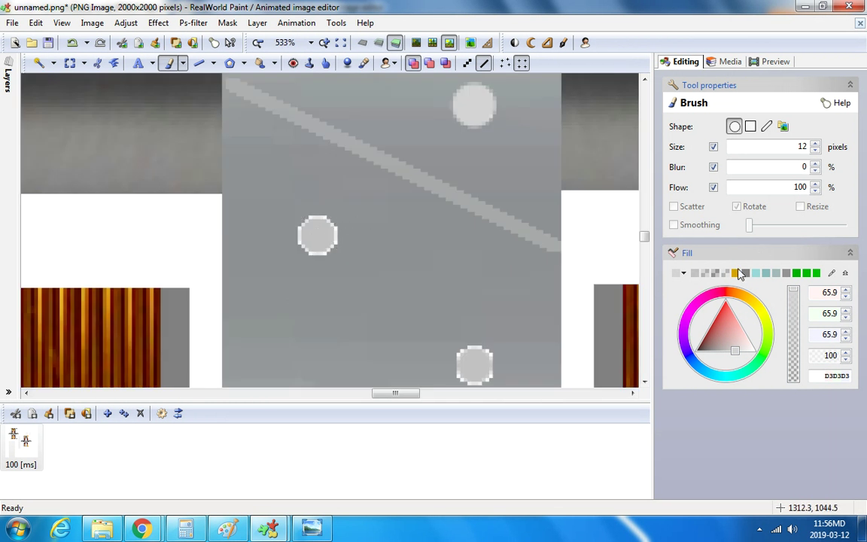
pyautogui.click(732, 350)
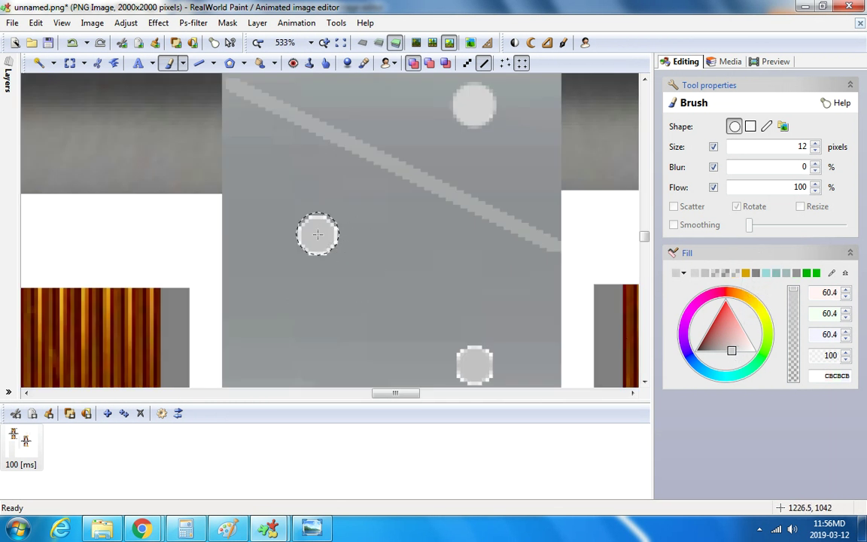
pyautogui.scroll(-3, 440, 316)
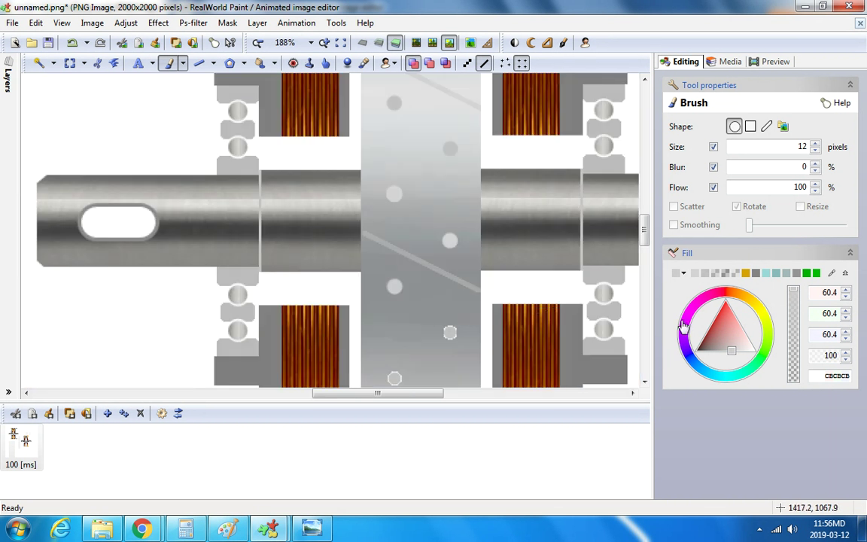
# Set the brush colour to gray C4C4C4 and cover the outlined twelfth dot from the top.
pyautogui.click(729, 351)
pyautogui.scroll(5, 445, 329)
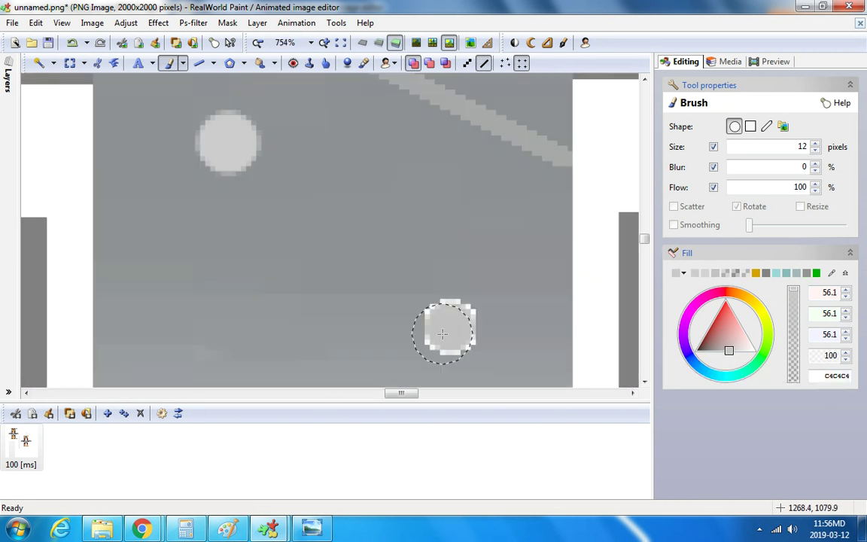
pyautogui.click(451, 323)
pyautogui.scroll(-5, 451, 324)
# Cover the outline of the thirteenth dot from the top with the C4C4C4 brush.
pyautogui.scroll(5, 413, 348)
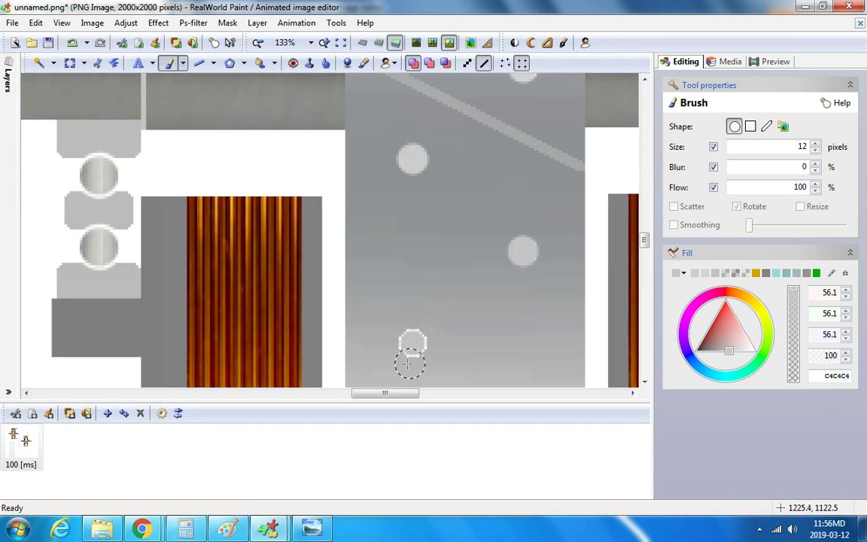
pyautogui.click(434, 294)
pyautogui.scroll(-5, 434, 293)
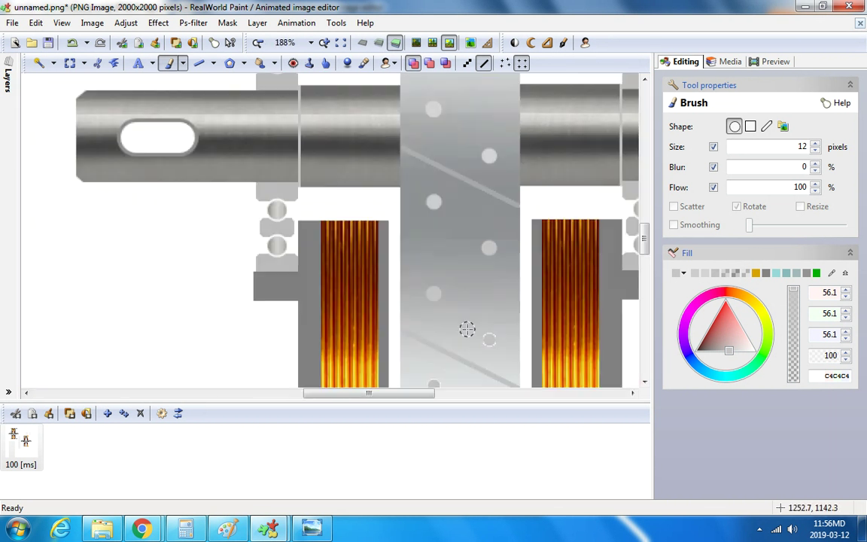
# Try the gray C4C4C4 on the fourteenth dot from the top.
pyautogui.scroll(5, 465, 329)
pyautogui.click(401, 317)
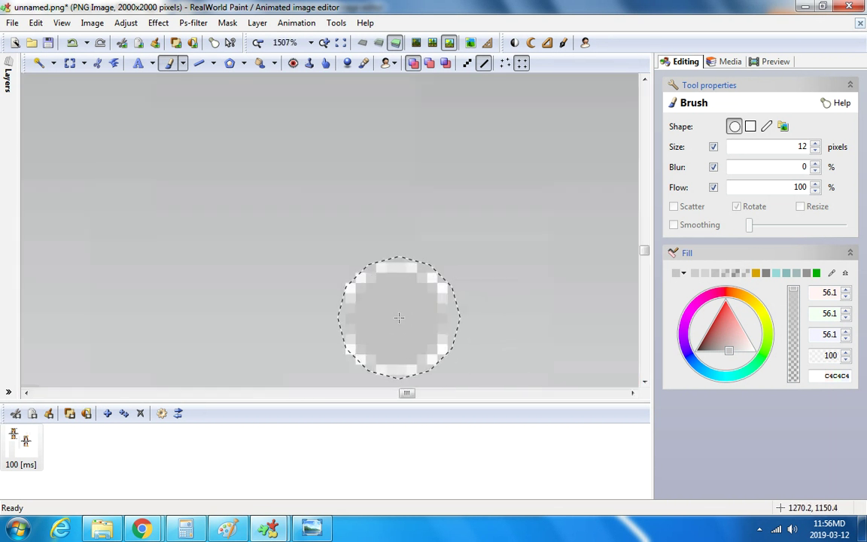
pyautogui.scroll(-5, 399, 316)
# Set the brush colour to light gray DBDBDB and repaint the fourteenth dot from the top.
pyautogui.click(683, 274)
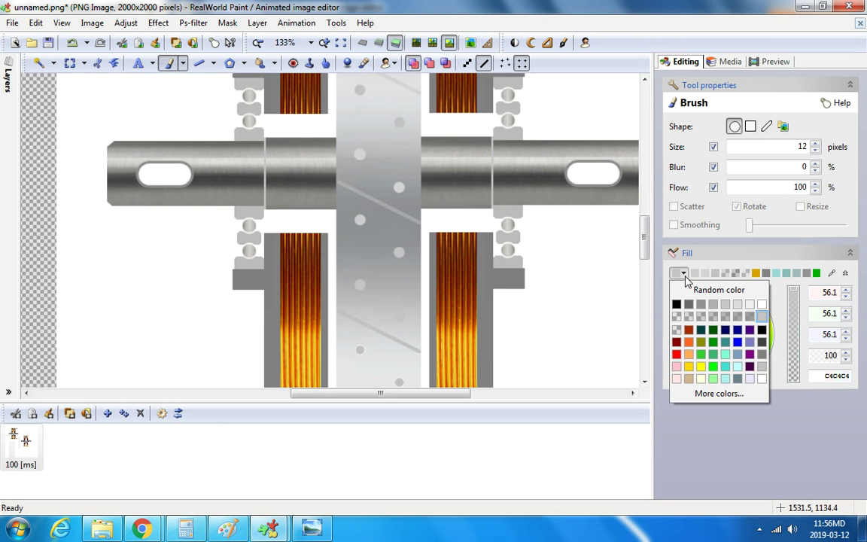
pyautogui.click(740, 310)
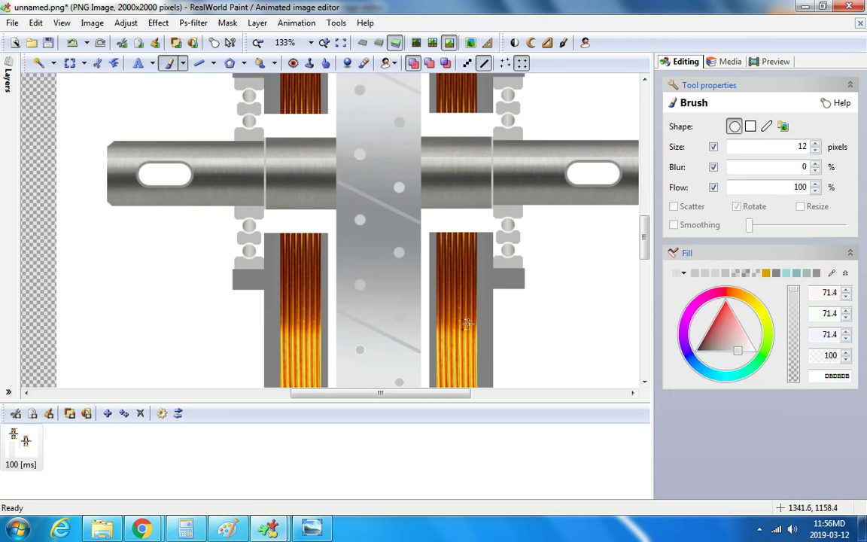
pyautogui.scroll(4, 399, 308)
pyautogui.scroll(-4, 392, 308)
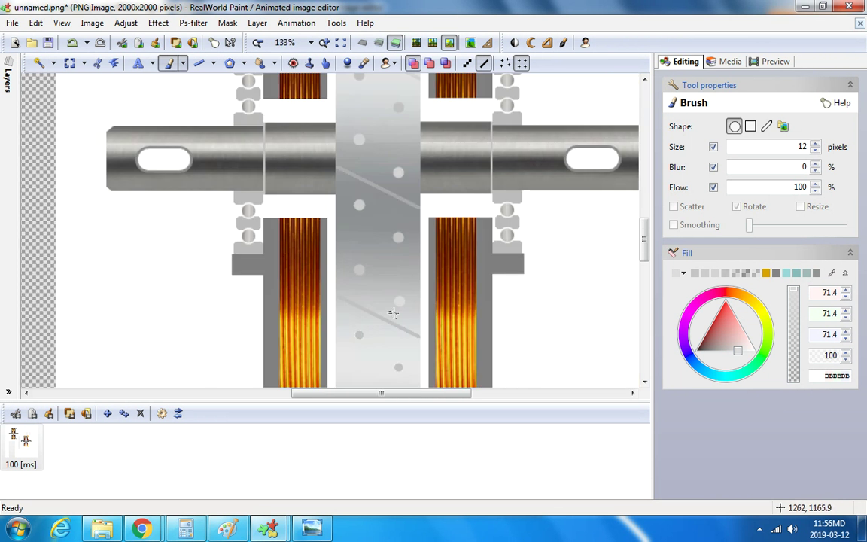
# Try DBDBDB on the fifteenth dot from the top, and repaint that dot with gray C4C4C4.
pyautogui.scroll(6, 360, 331)
pyautogui.scroll(-5, 362, 336)
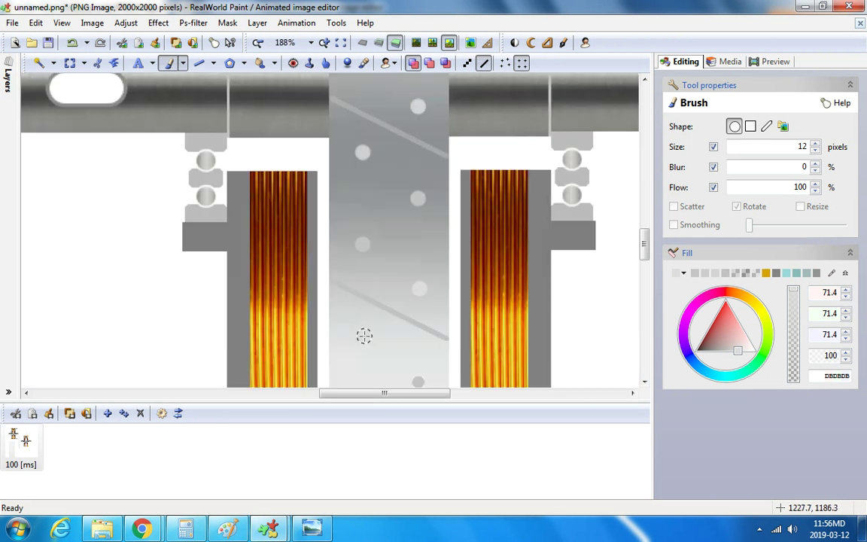
pyautogui.click(693, 272)
pyautogui.scroll(4, 364, 326)
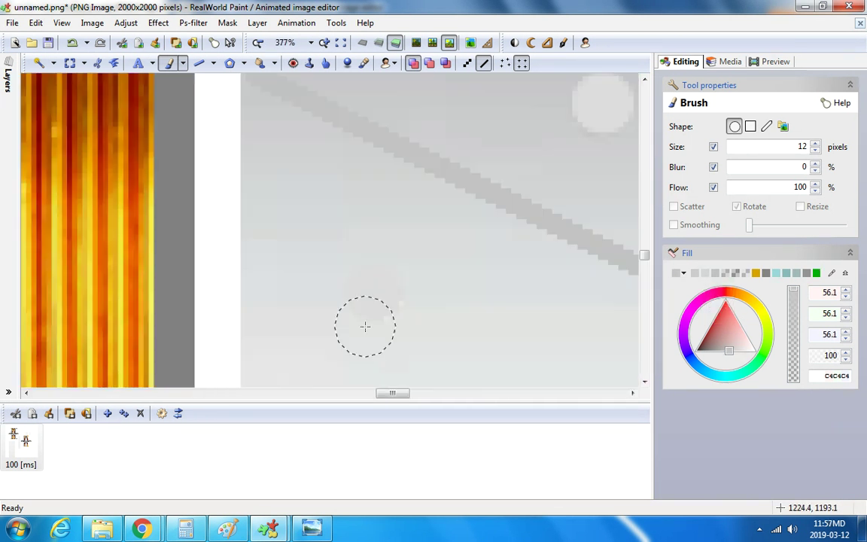
pyautogui.scroll(-3, 373, 292)
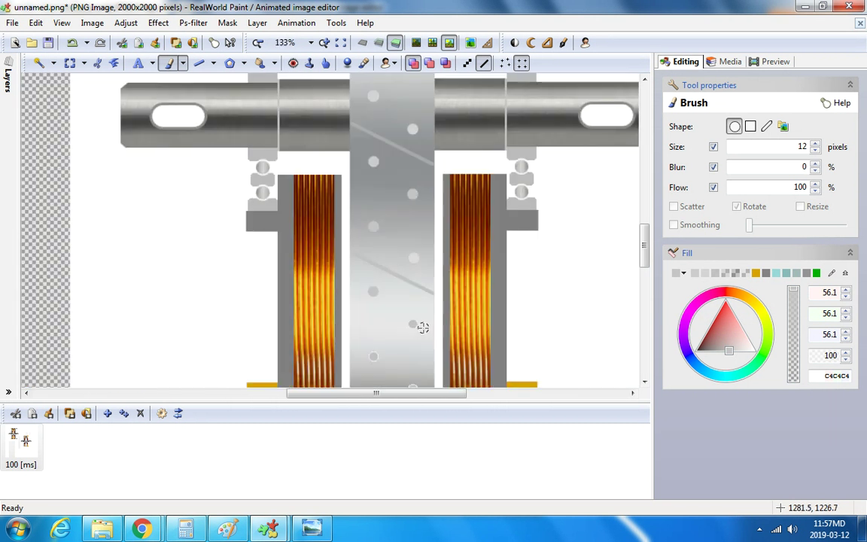
# Cover the sixteenth and seventeenth dots from the top with the C4C4C4 brush.
pyautogui.scroll(1, 412, 324)
pyautogui.scroll(2, 412, 324)
pyautogui.scroll(-3, 403, 316)
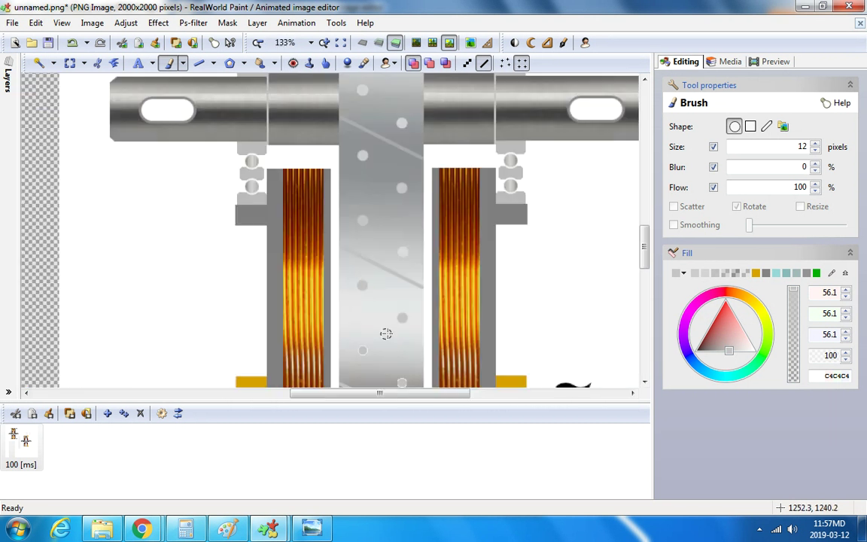
pyautogui.scroll(1, 386, 333)
pyautogui.scroll(3, 361, 351)
pyautogui.scroll(-3, 396, 364)
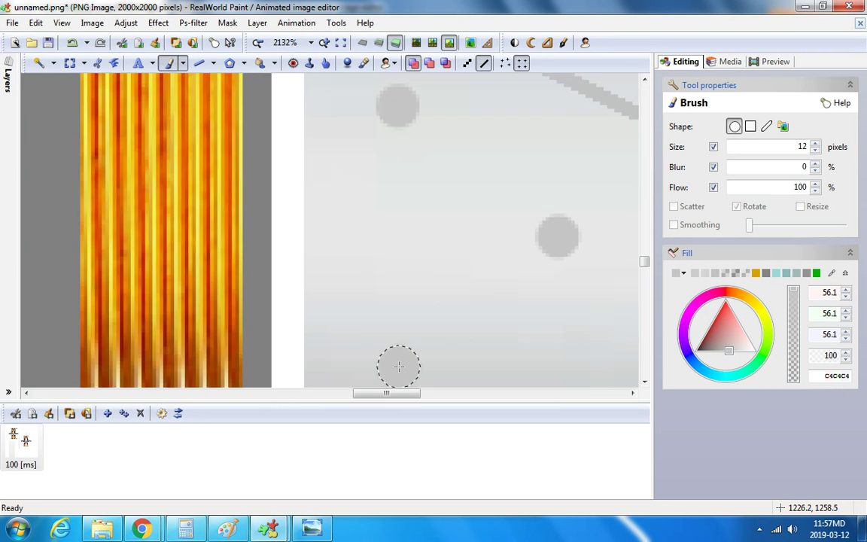
pyautogui.scroll(1, 456, 377)
# Cover the outline of the last rotor dot, near the lower end, with the C4C4C4 brush and review the finished rotor.
pyautogui.moveTo(645, 251); pyautogui.dragTo(645, 265)
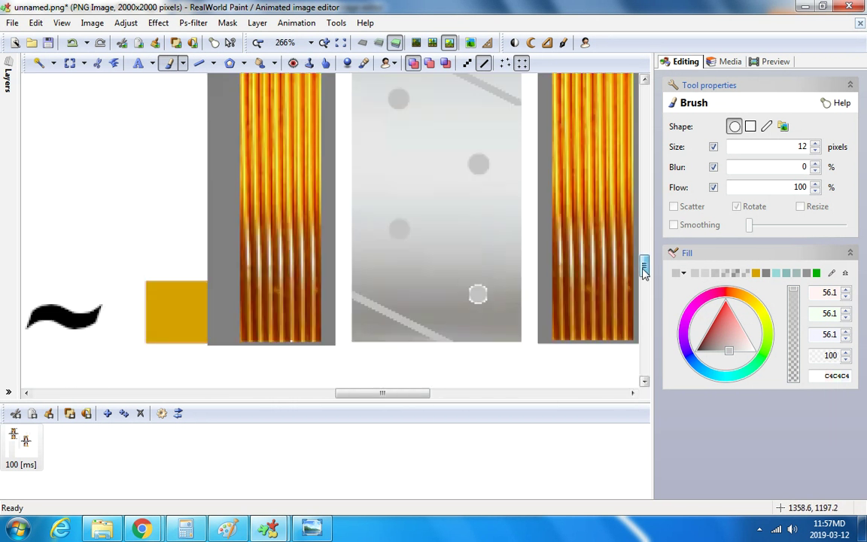
pyautogui.scroll(1, 491, 290)
pyautogui.scroll(2, 491, 290)
pyautogui.scroll(-3, 443, 265)
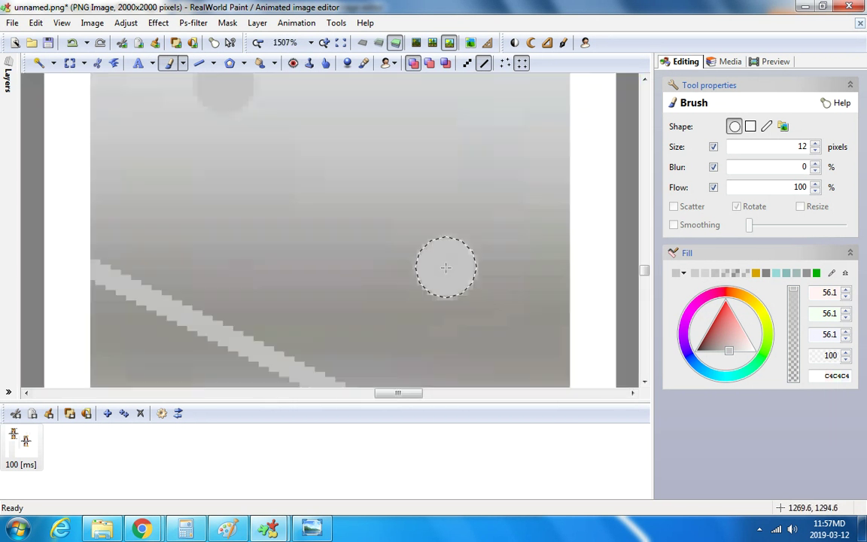
pyautogui.scroll(-4, 448, 268)
pyautogui.scroll(1, 418, 268)
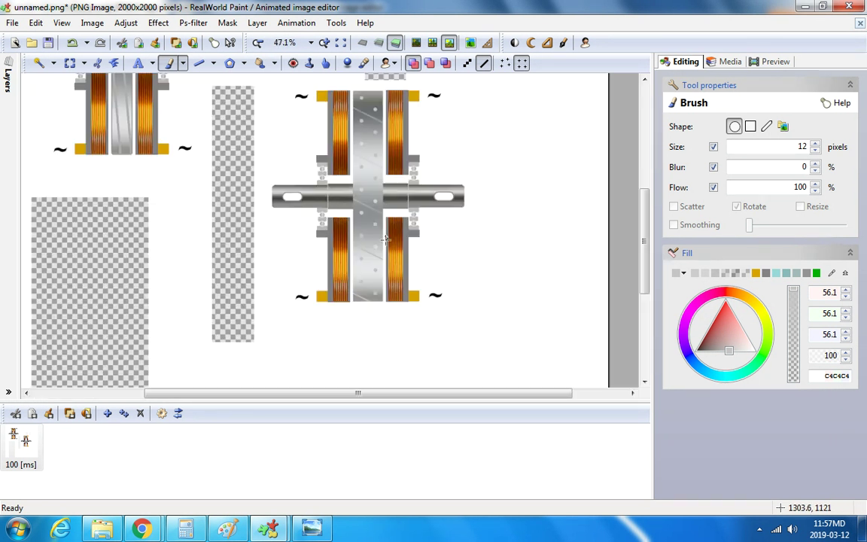
pyautogui.scroll(-1, 379, 218)
pyautogui.scroll(3, 361, 243)
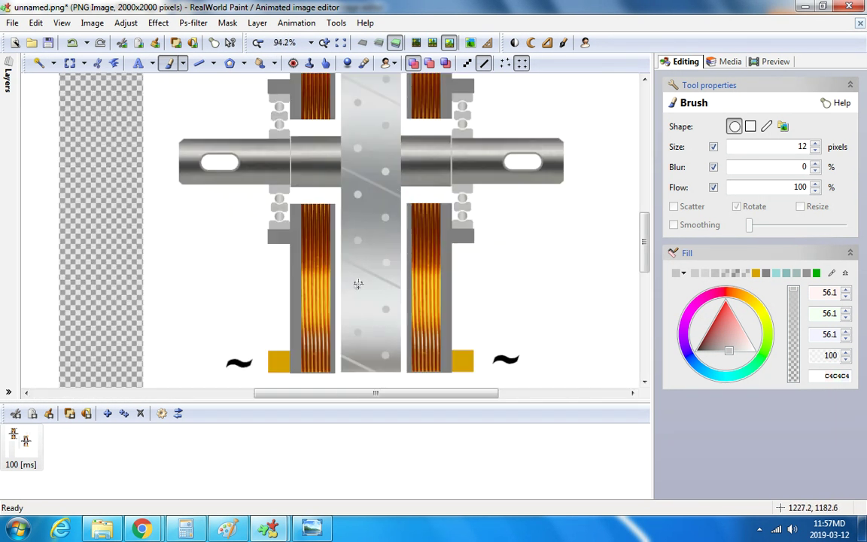
pyautogui.scroll(-3, 427, 290)
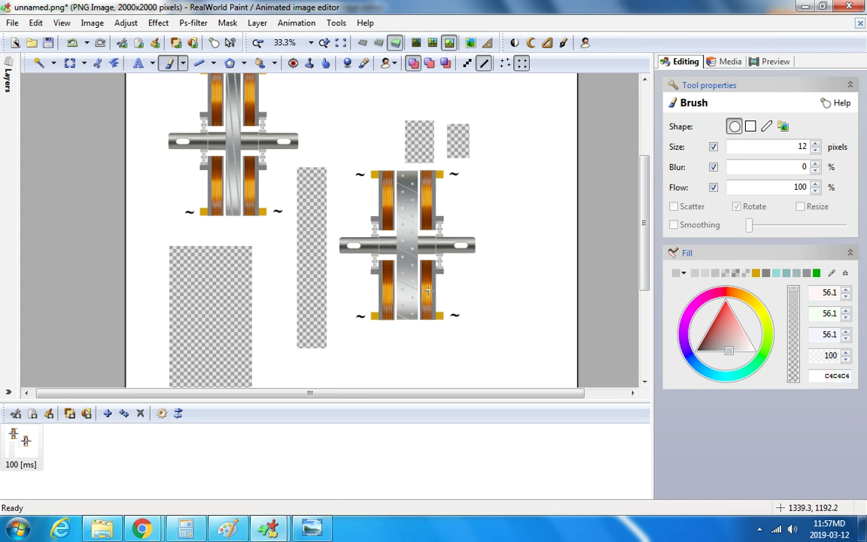
# Flood fill the two small transparent rectangles above the second motor with white FFFFFF.
pyautogui.click(260, 62)
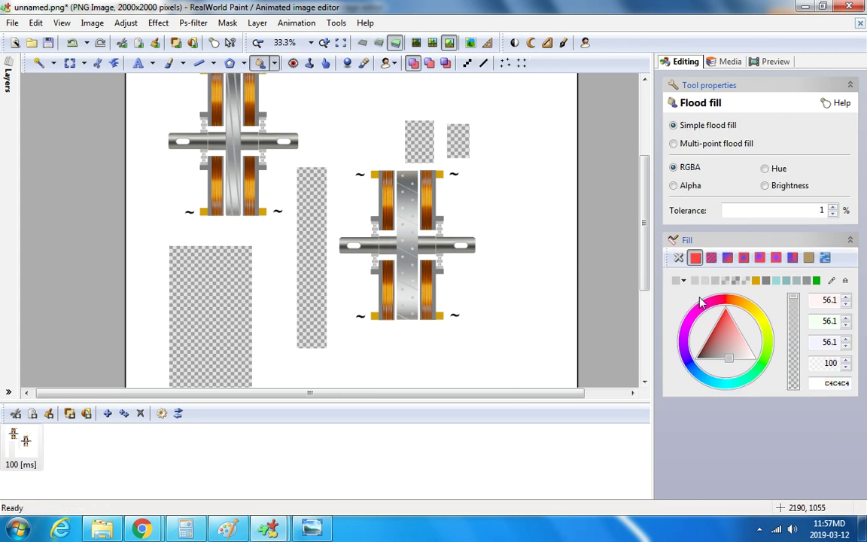
pyautogui.click(683, 282)
pyautogui.click(771, 385)
pyautogui.click(422, 151)
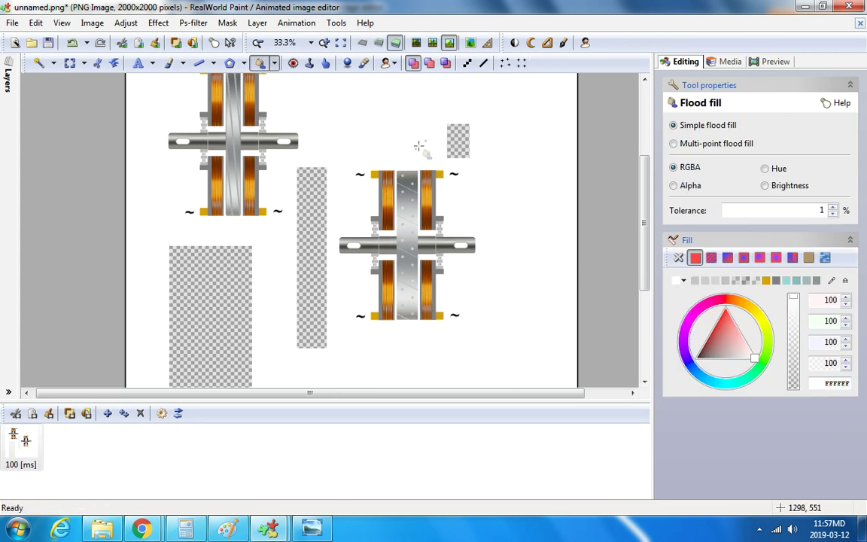
pyautogui.click(459, 142)
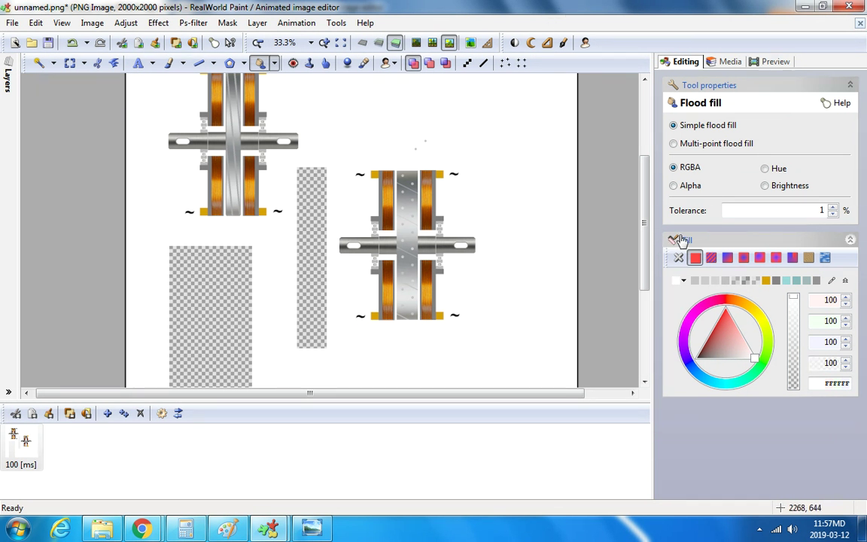
# Paint over the two leftover gray dots above the second motor with a white 12 pixel brush.
pyautogui.click(168, 63)
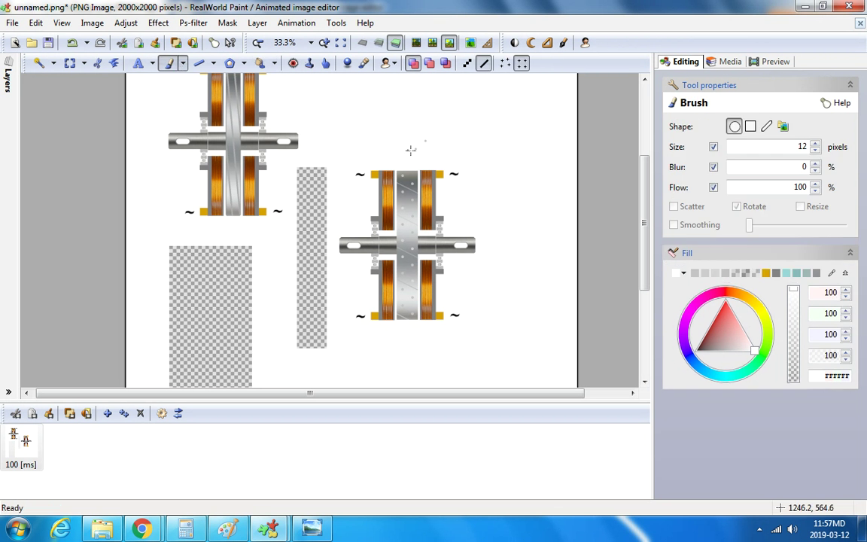
pyautogui.scroll(4, 421, 150)
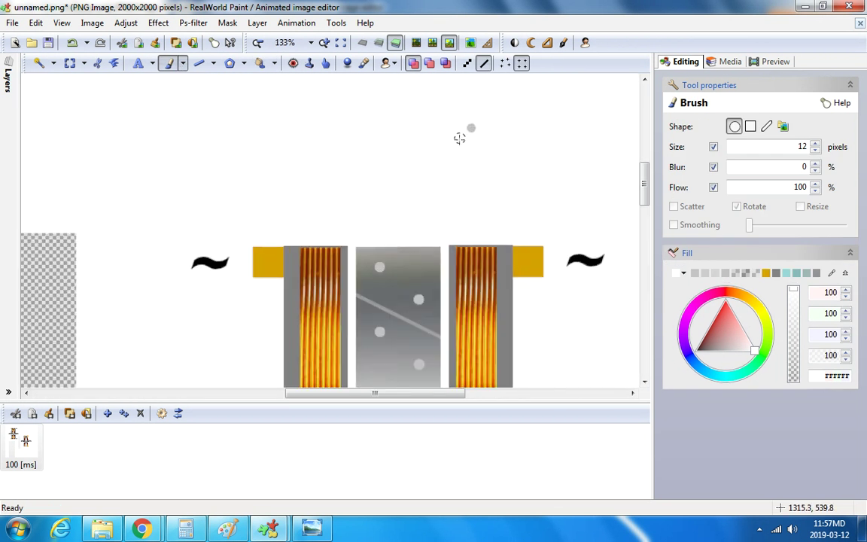
pyautogui.scroll(-4, 409, 141)
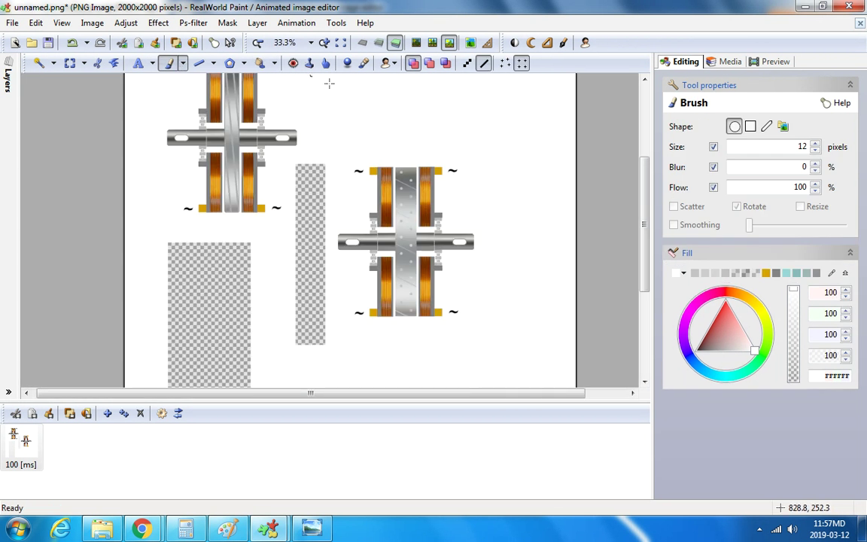
# Choose the Line tool and set its color to gray C0C0C0 for work above the second motor.
pyautogui.click(200, 62)
pyautogui.scroll(4, 413, 140)
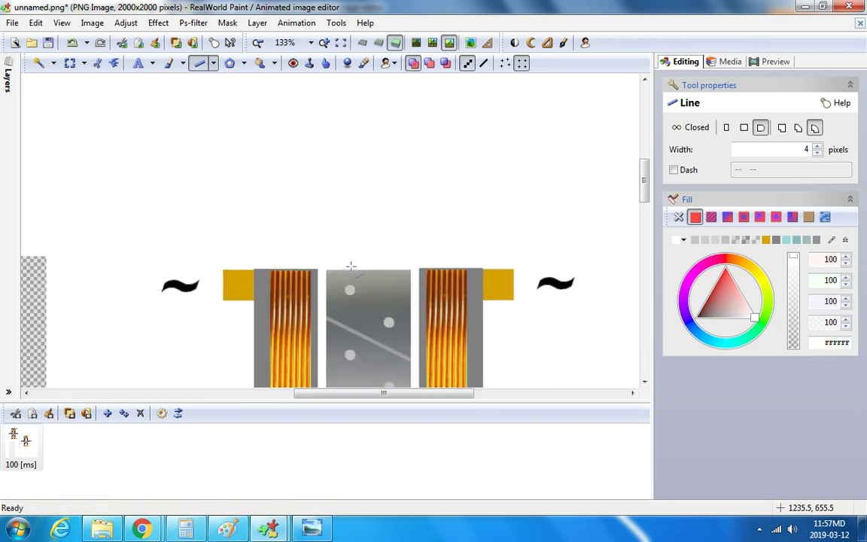
pyautogui.scroll(-3, 291, 206)
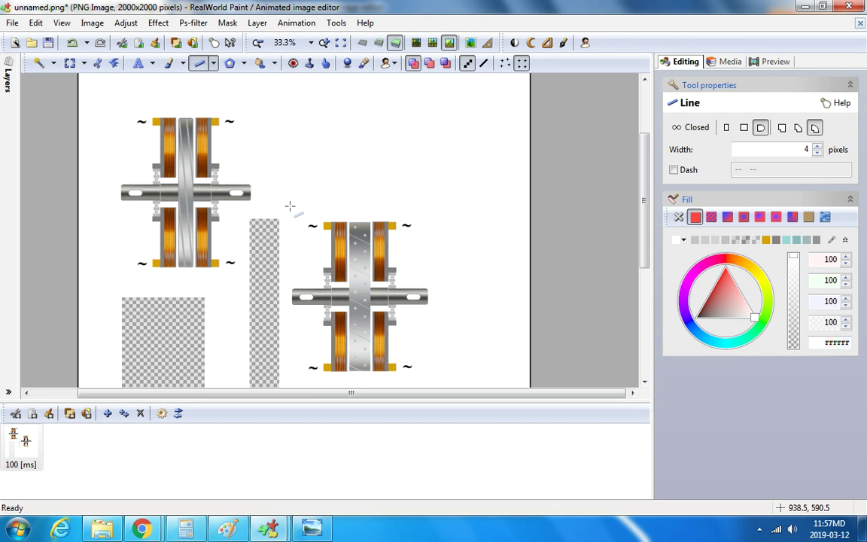
pyautogui.scroll(4, 347, 219)
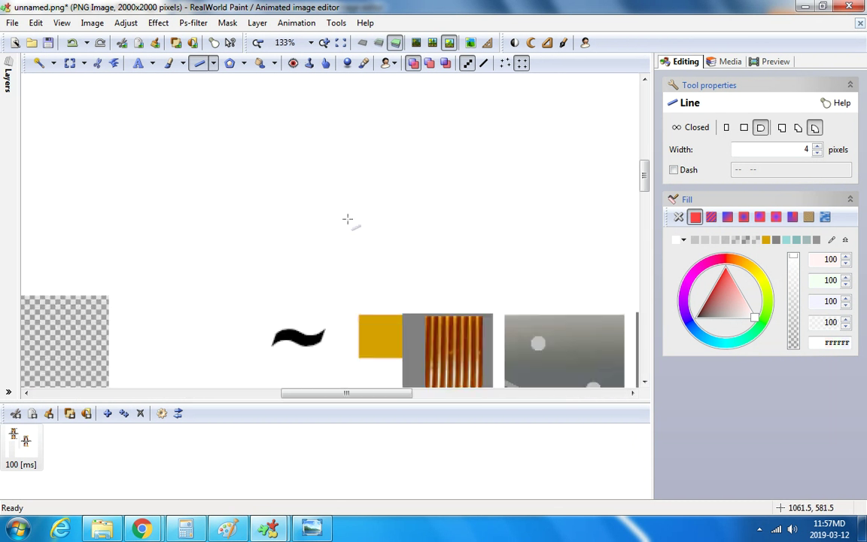
pyautogui.click(683, 240)
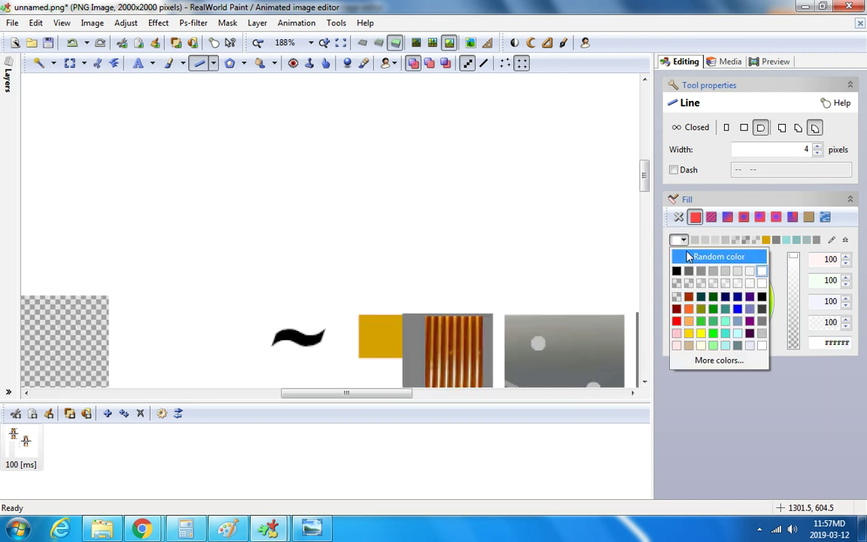
pyautogui.click(761, 326)
pyautogui.moveTo(330, 394); pyautogui.dragTo(349, 397)
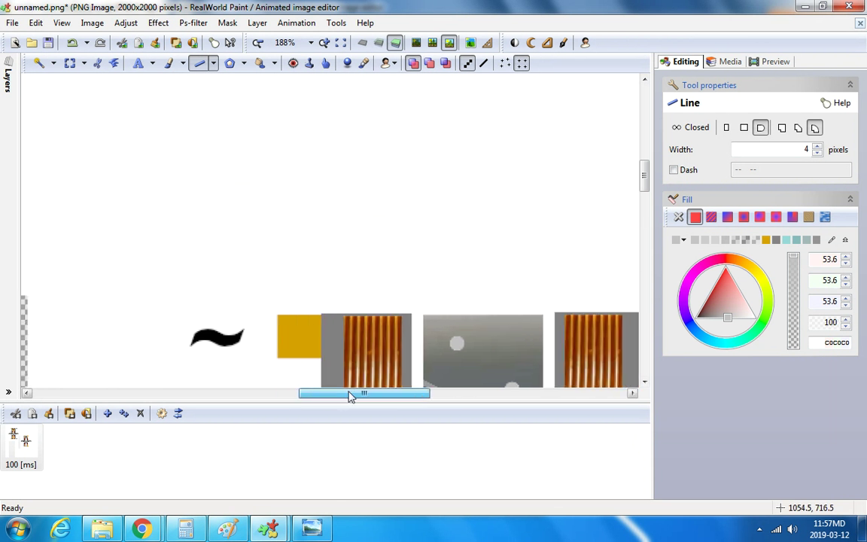
pyautogui.scroll(-4, 403, 305)
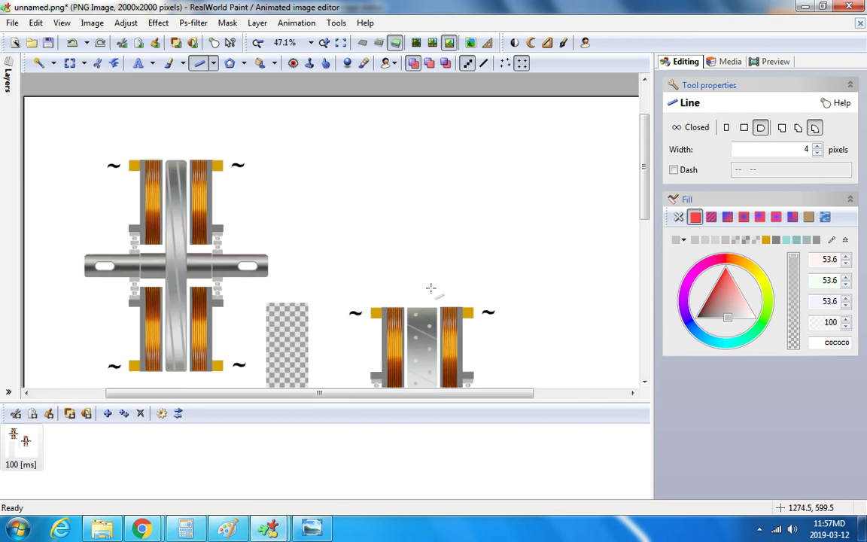
pyautogui.scroll(-1, 431, 288)
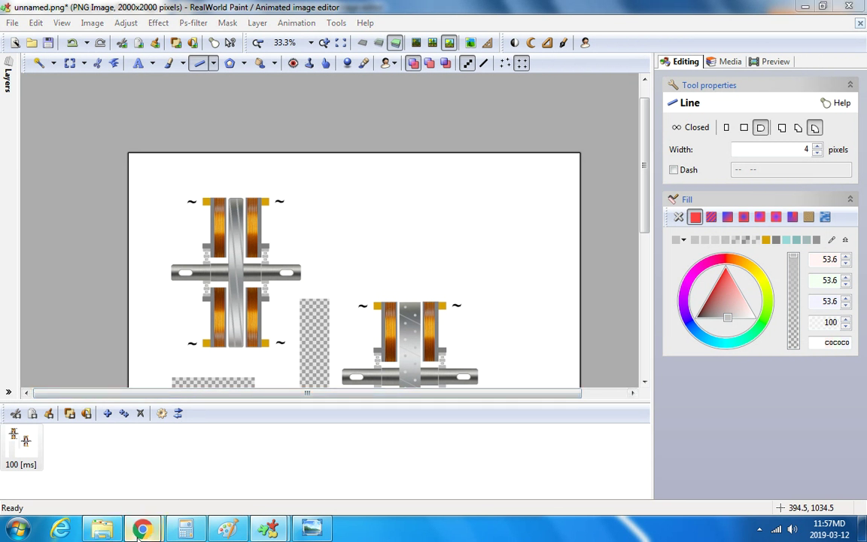
# Switch to Chrome and search Google Images for "rod".
pyautogui.moveTo(141, 529)
pyautogui.click(105, 478)
pyautogui.click(249, 36)
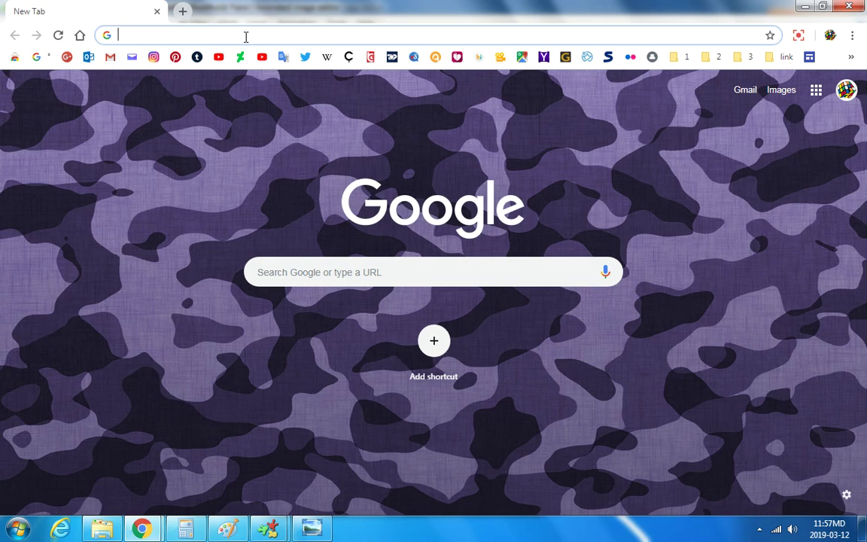
pyautogui.write('rod')
pyautogui.press('BackSpace')
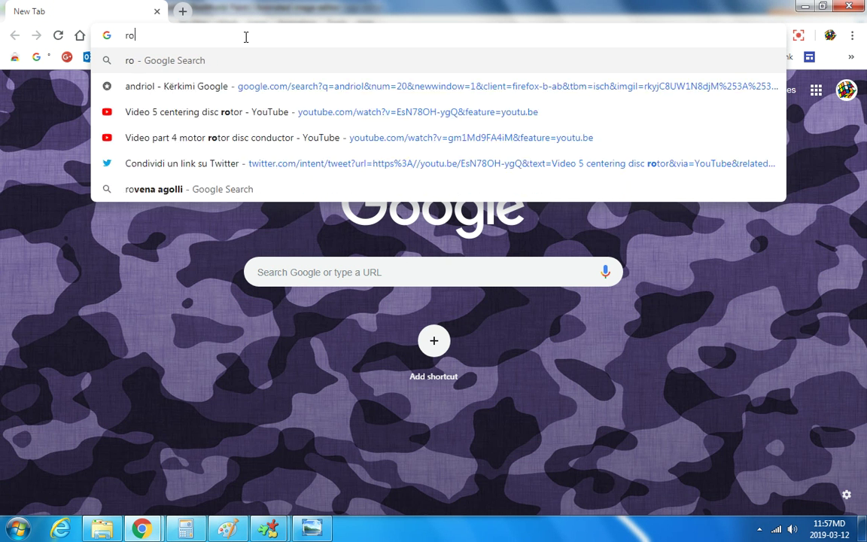
pyautogui.write('d')
pyautogui.press('Return')
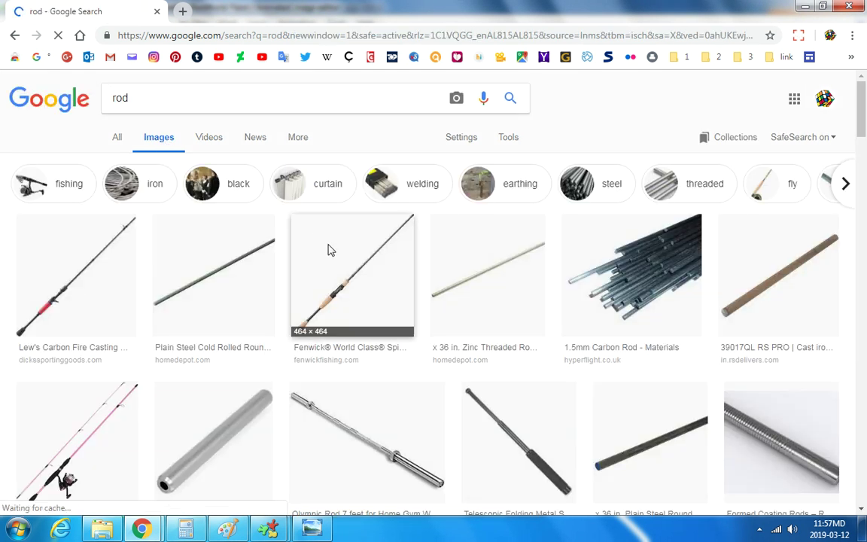
# Browse the rod image results and compare the previews of the Soft Iron Rod and the Tornado foosball replacement rod.
pyautogui.scroll(-6, 329, 249)
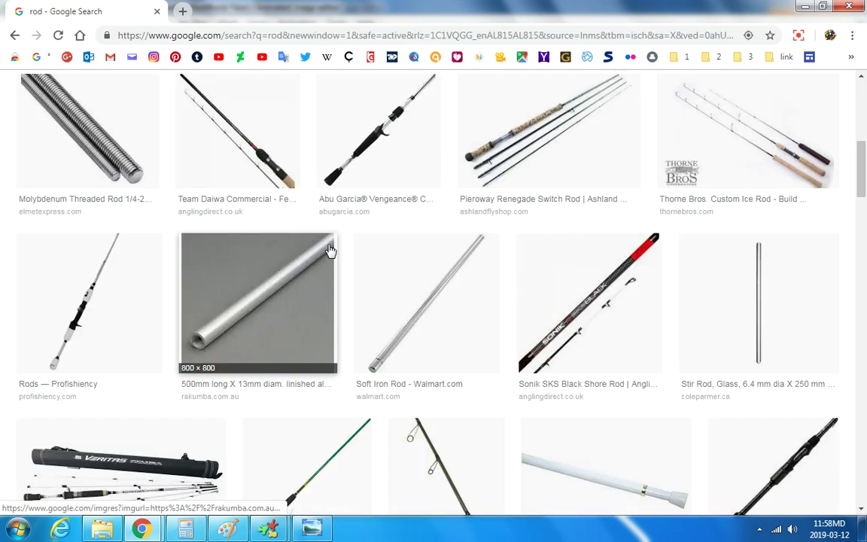
pyautogui.click(403, 309)
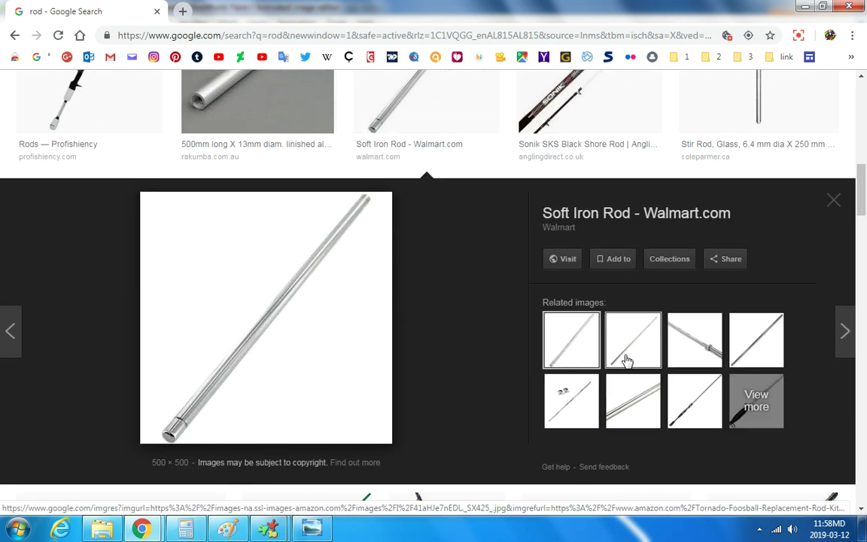
pyautogui.click(628, 361)
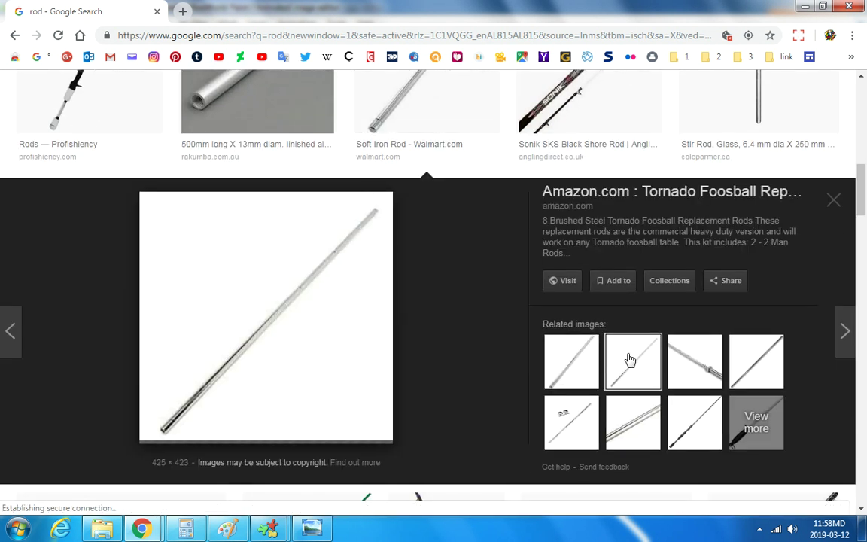
pyautogui.click(593, 413)
pyautogui.click(597, 368)
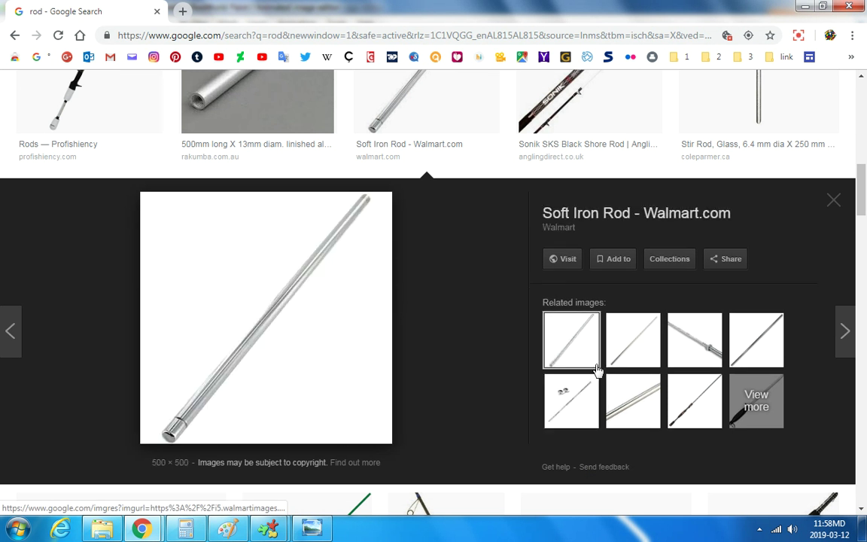
pyautogui.scroll(-5, 597, 369)
# Open the preview of the Linear Smooth Rod with 8mm diameter and copy its image.
pyautogui.click(734, 270)
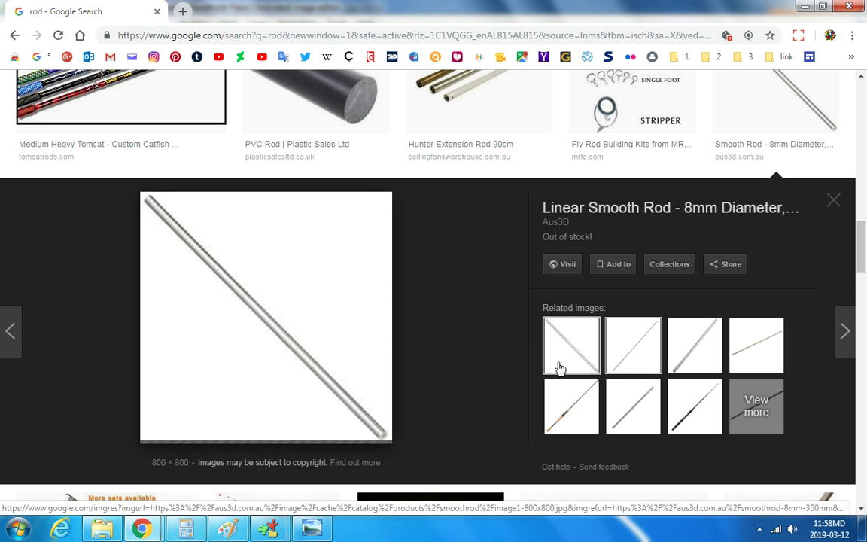
pyautogui.rightClick(271, 313)
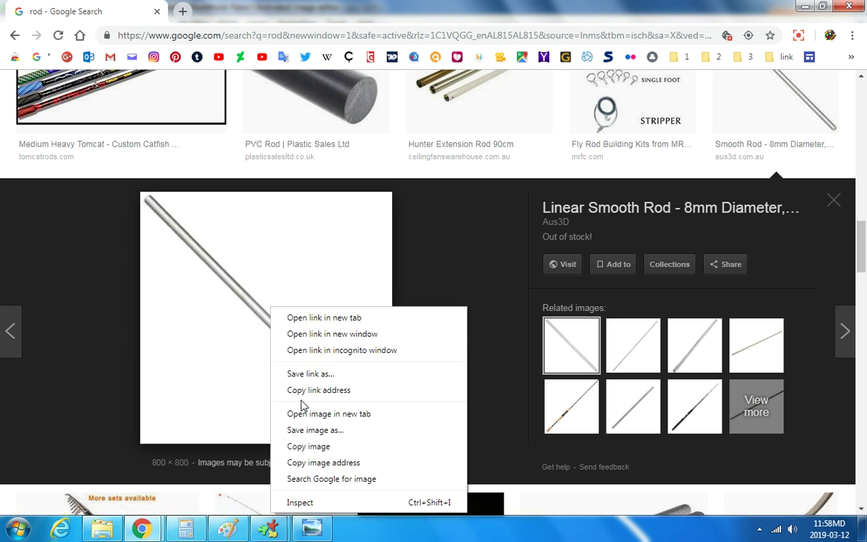
pyautogui.click(305, 446)
# Compare the related 8mm x 1000mm stainless steel and Soft Iron Rod images, and return to the Linear Smooth Rod preview.
pyautogui.click(636, 360)
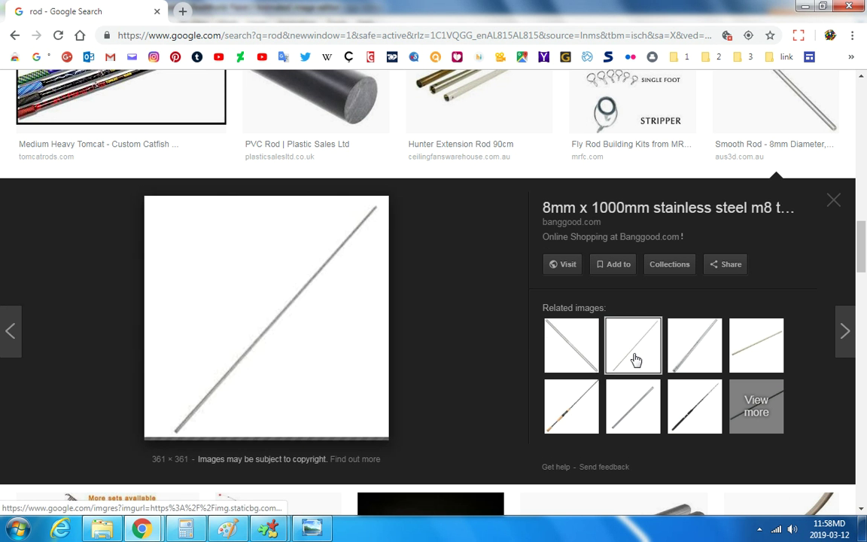
pyautogui.click(670, 362)
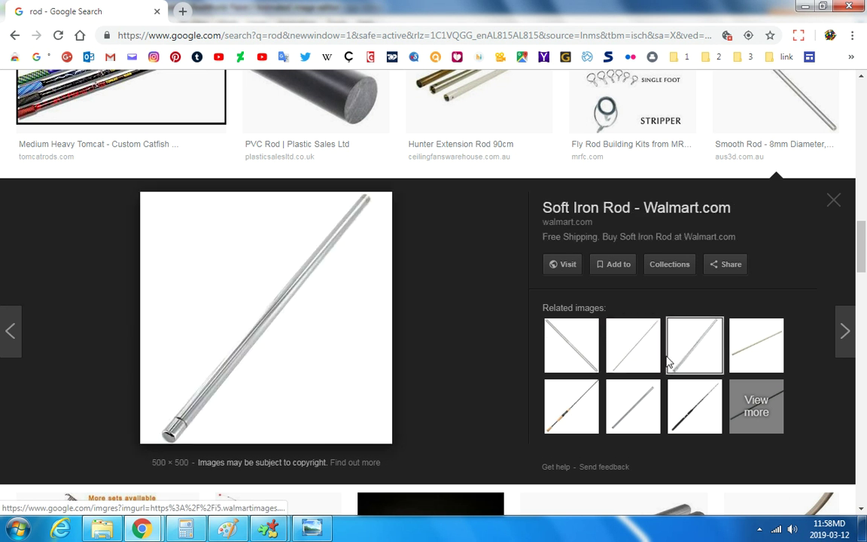
pyautogui.click(566, 345)
# Switch to unnamed.png in RealWorld Paint and paste the copied rod image.
pyautogui.moveTo(271, 531)
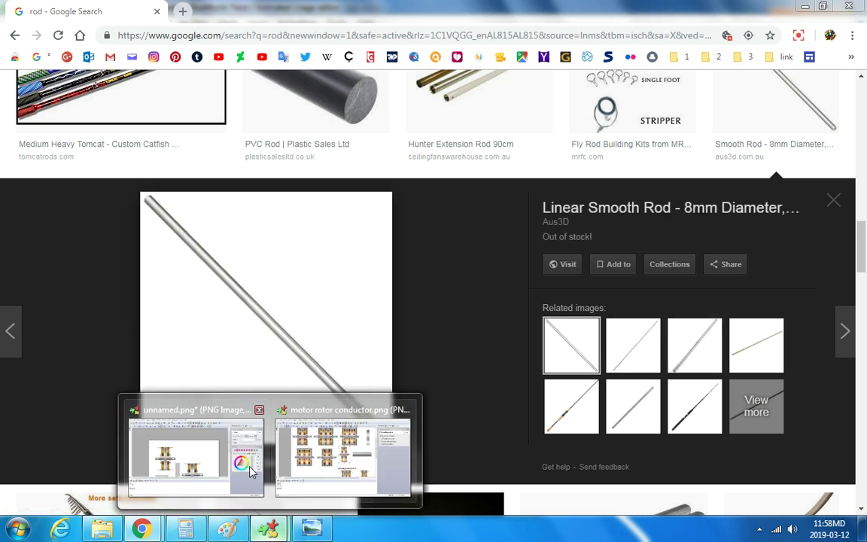
pyautogui.click(220, 459)
pyautogui.rightClick(377, 229)
pyautogui.click(416, 289)
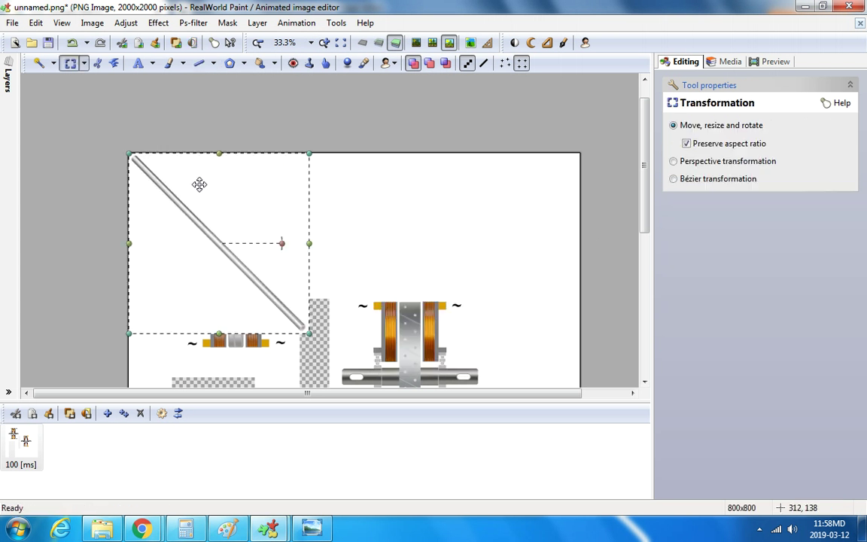
# Shrink the pasted rod, rotate it to a steep tilt, and place it with its lower end just above the second motor's rotor.
pyautogui.moveTo(198, 167); pyautogui.dragTo(320, 147)
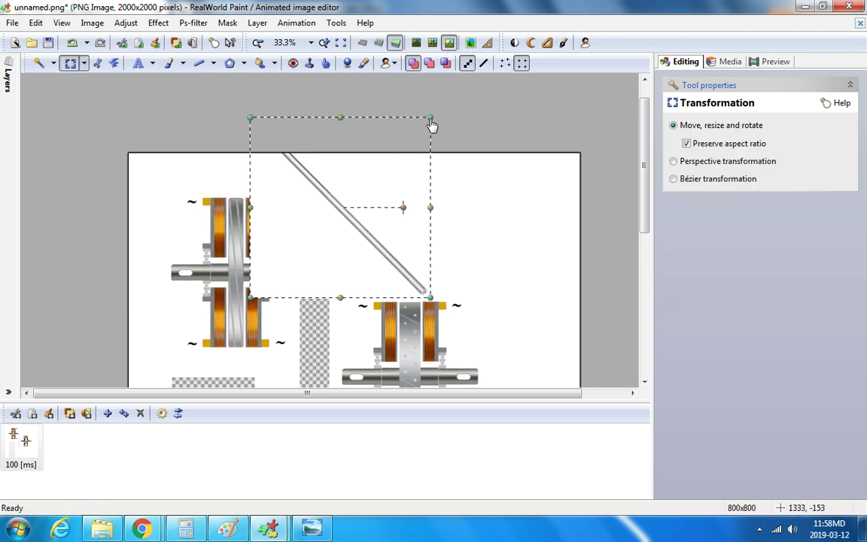
pyautogui.moveTo(431, 125); pyautogui.dragTo(355, 174)
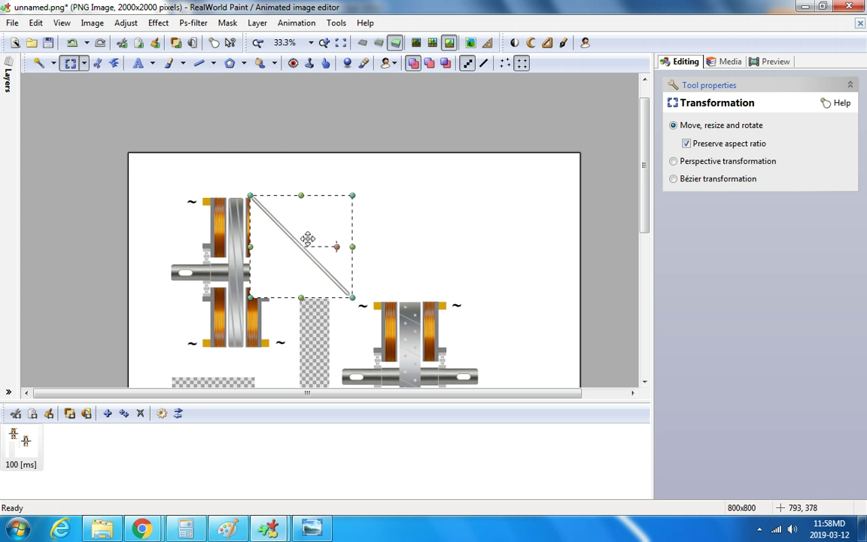
pyautogui.moveTo(308, 239); pyautogui.dragTo(400, 238)
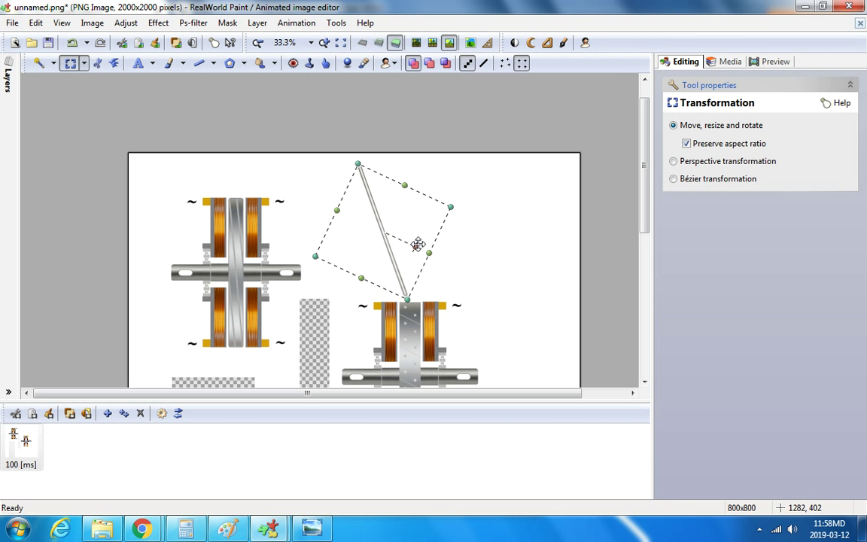
pyautogui.moveTo(417, 253); pyautogui.dragTo(405, 251)
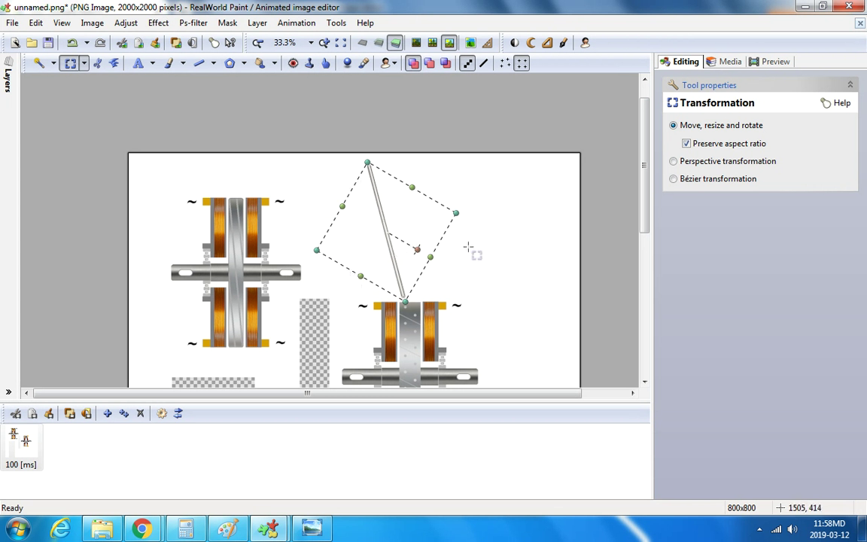
pyautogui.press('Return')
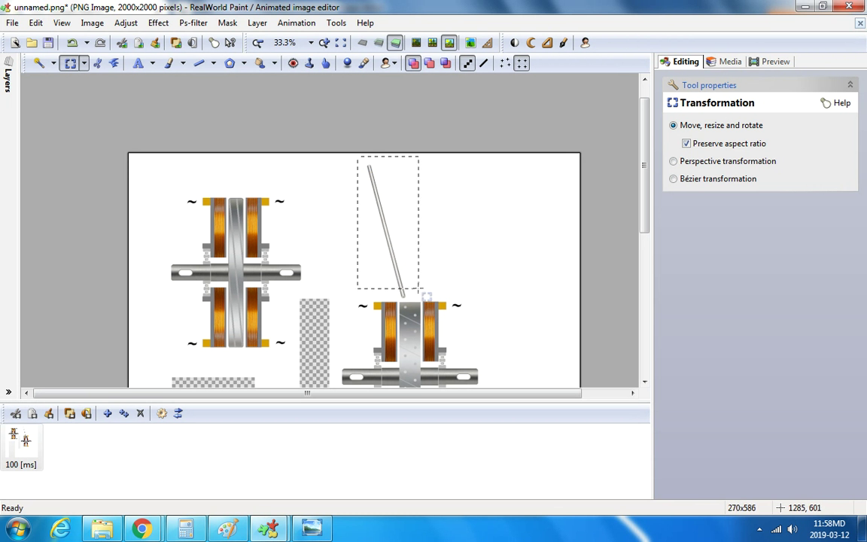
# Select the tilted rod above the second motor with a rectangle of about 361 × 581 pixels.
pyautogui.scroll(4, 427, 303)
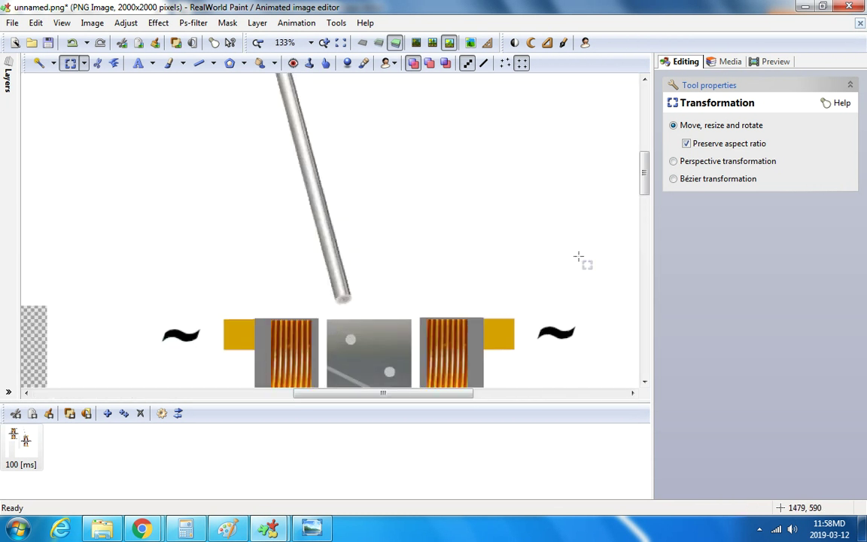
pyautogui.scroll(-5, 578, 256)
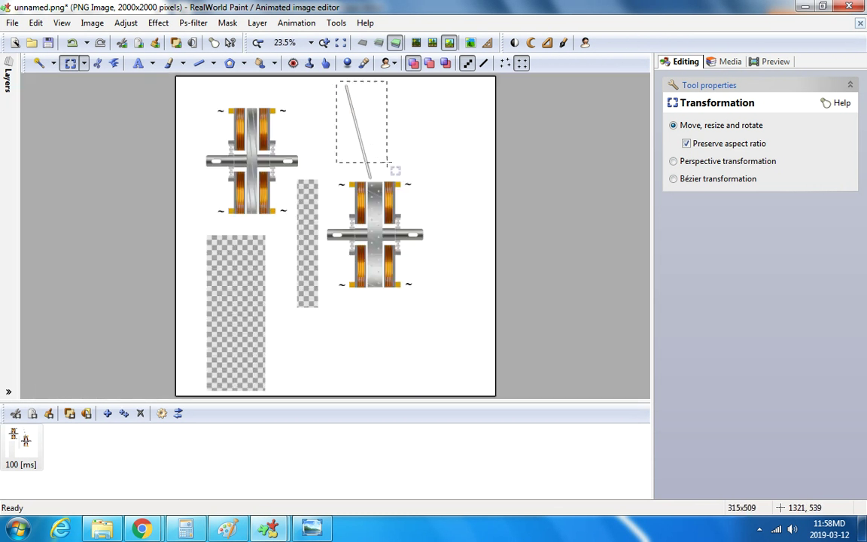
pyautogui.moveTo(387, 162); pyautogui.dragTo(394, 175)
pyautogui.moveTo(143, 529)
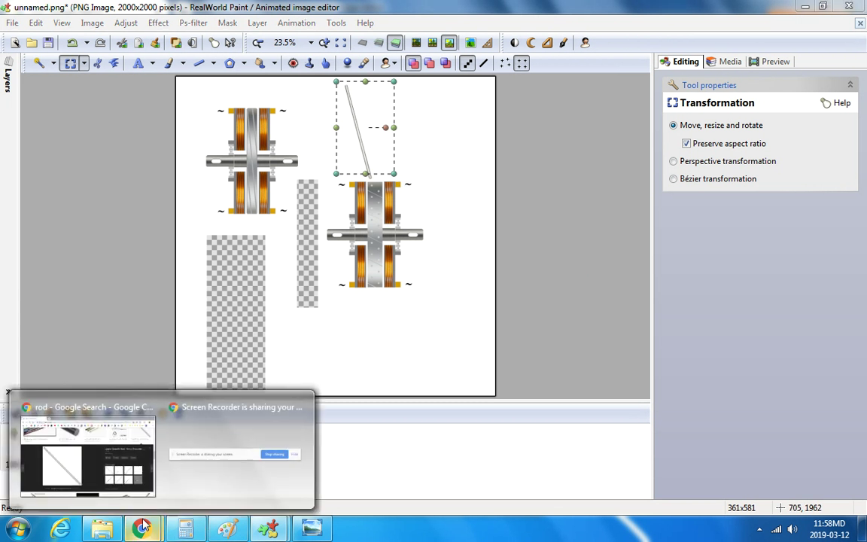
pyautogui.click(122, 405)
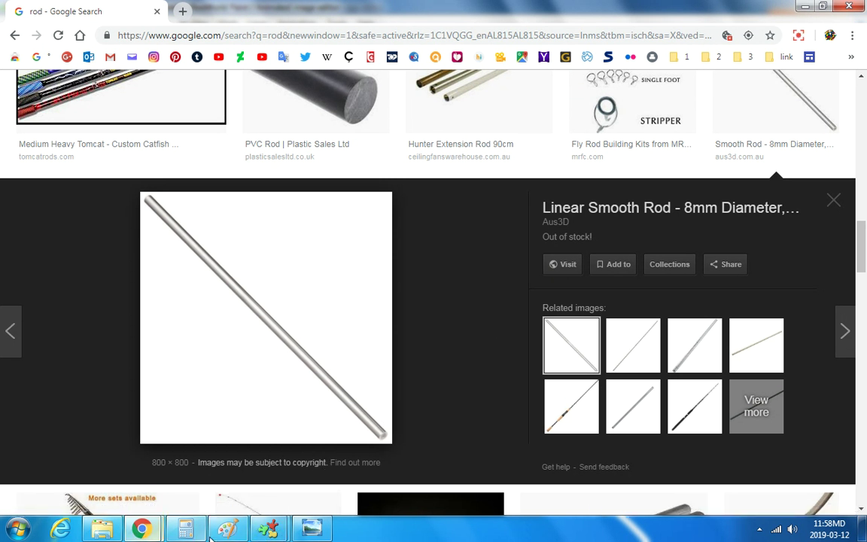
pyautogui.moveTo(228, 529)
pyautogui.click(177, 418)
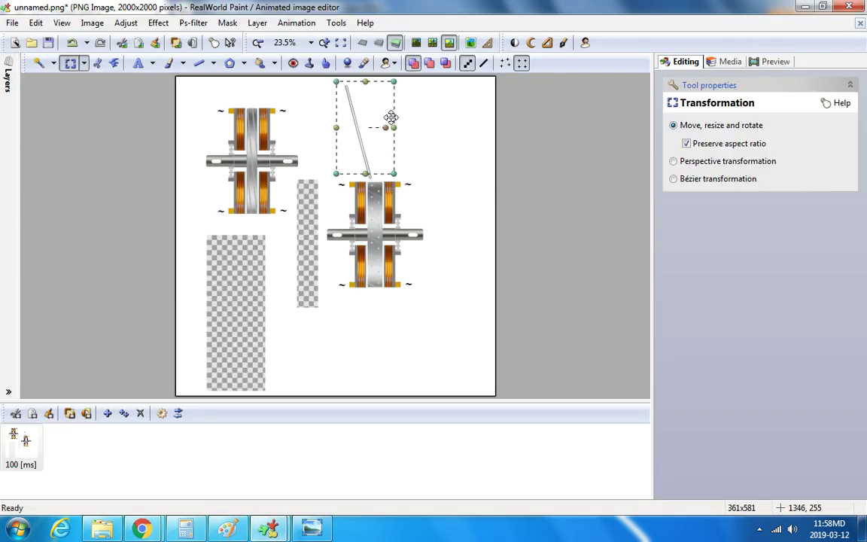
# Move the selected rod down so its lower end meets the upper edge of the second motor's rotor.
pyautogui.scroll(4, 390, 117)
pyautogui.moveTo(328, 259); pyautogui.dragTo(325, 304)
pyautogui.scroll(2, 332, 288)
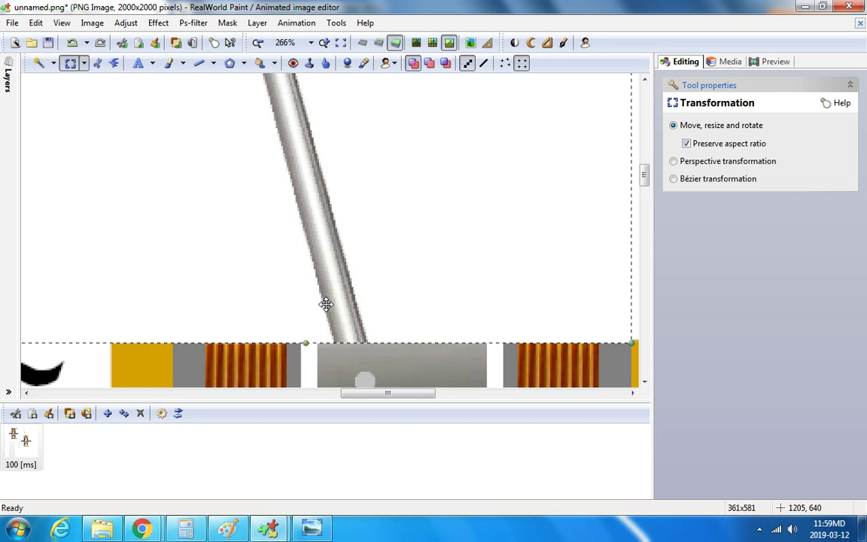
pyautogui.scroll(-1, 325, 304)
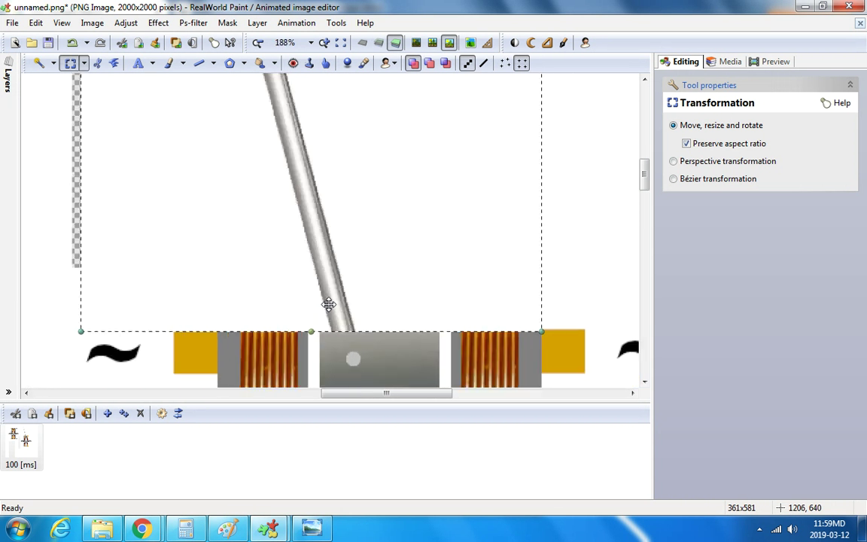
pyautogui.scroll(-2, 331, 303)
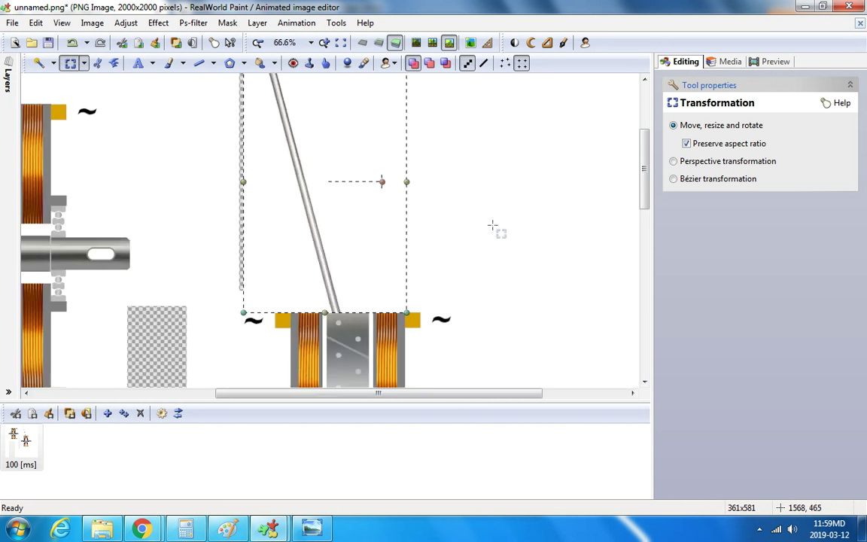
pyautogui.scroll(-1, 490, 224)
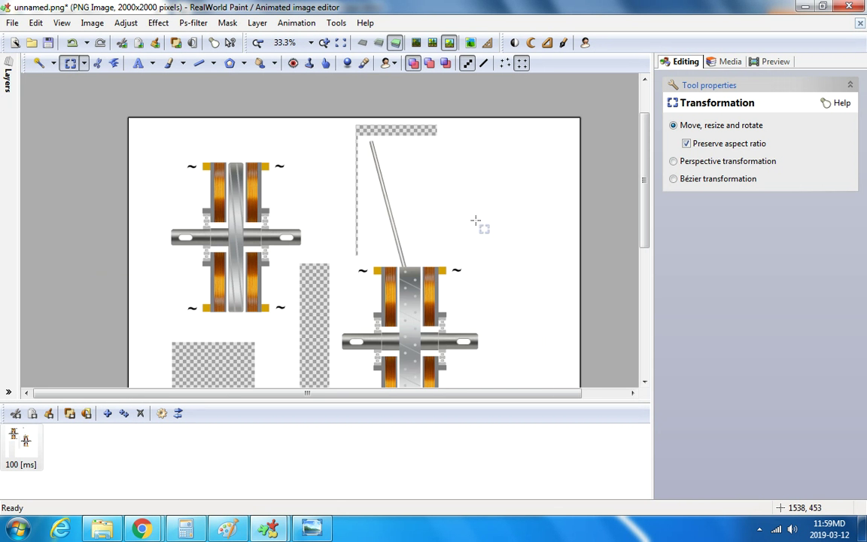
pyautogui.scroll(1, 476, 221)
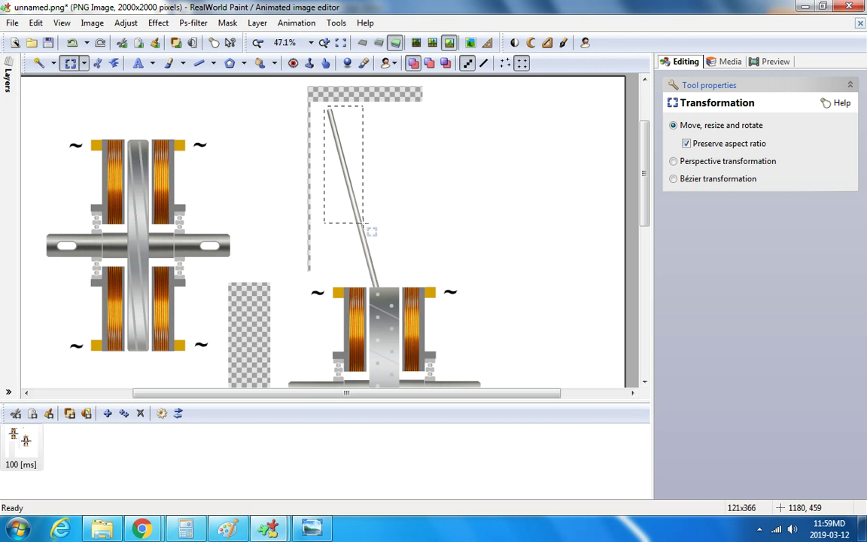
# Select the tilted rod above the second motor with a rectangle of about 202 × 565 pixels, then copy and paste it.
pyautogui.moveTo(387, 285); pyautogui.dragTo(390, 288)
pyautogui.rightClick(354, 223)
pyautogui.click(435, 370)
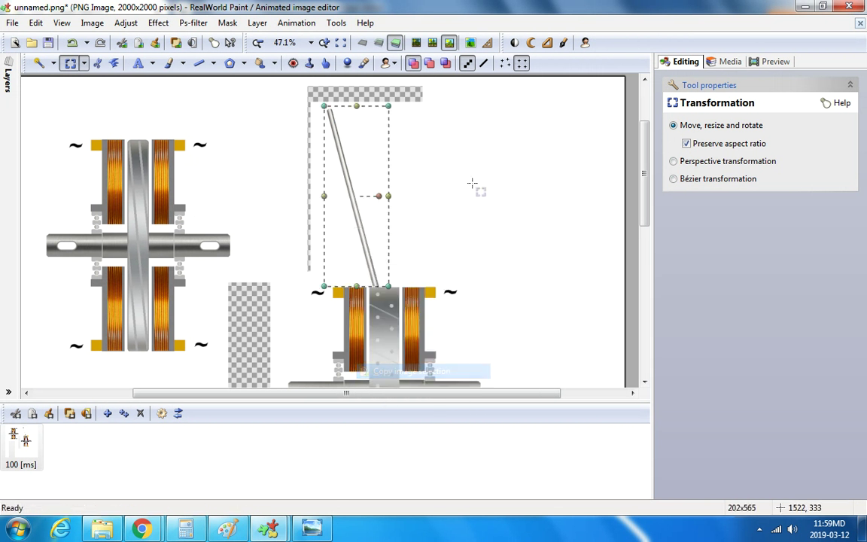
pyautogui.rightClick(474, 185)
pyautogui.click(512, 344)
# Mirror the pasted rod and place it to the right of the original rod, above the second motor.
pyautogui.rightClick(72, 140)
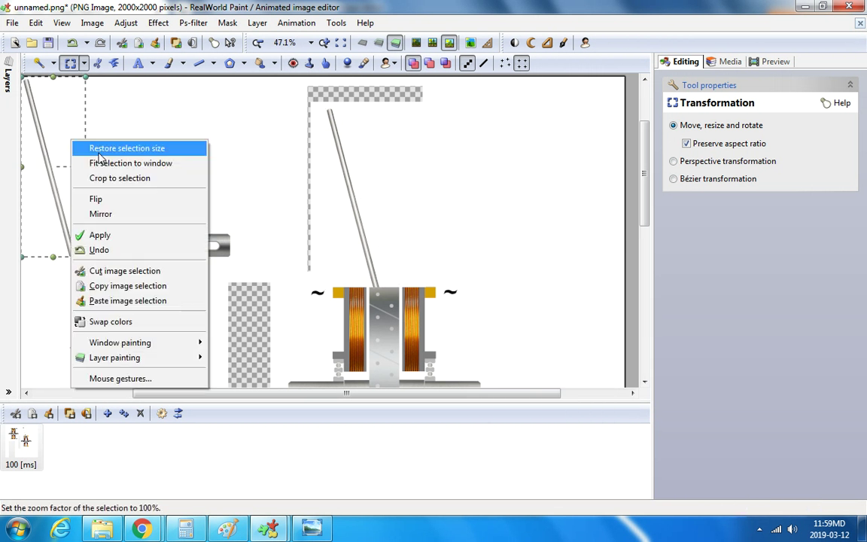
pyautogui.click(100, 214)
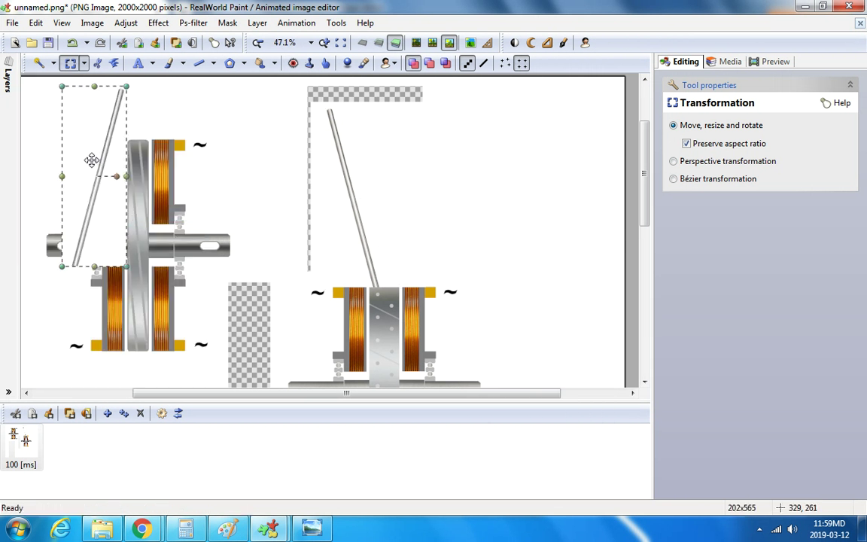
pyautogui.moveTo(52, 151); pyautogui.dragTo(482, 175)
# Clear a blank area of about 212 × 698 pixels near the image's right edge and move the mirrored rod into it.
pyautogui.moveTo(548, 110); pyautogui.dragTo(616, 323)
pyautogui.scroll(-1, 463, 115)
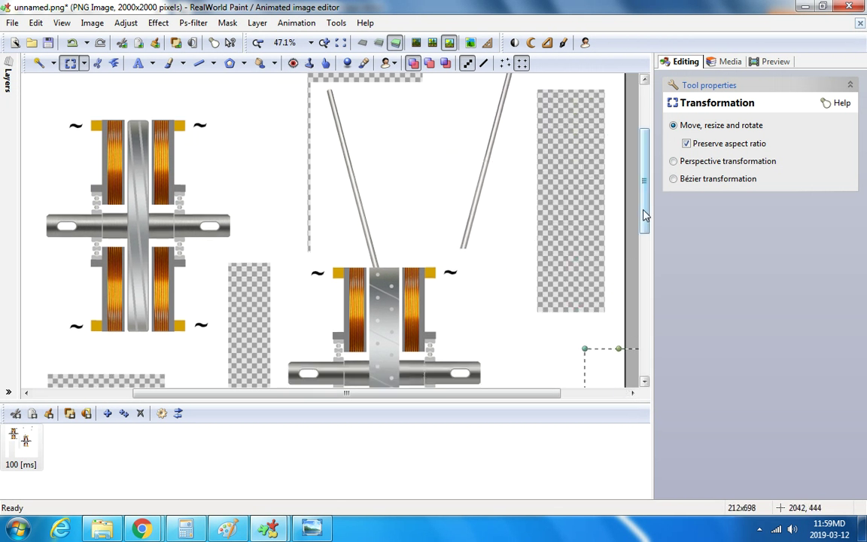
pyautogui.scroll(3, 472, 107)
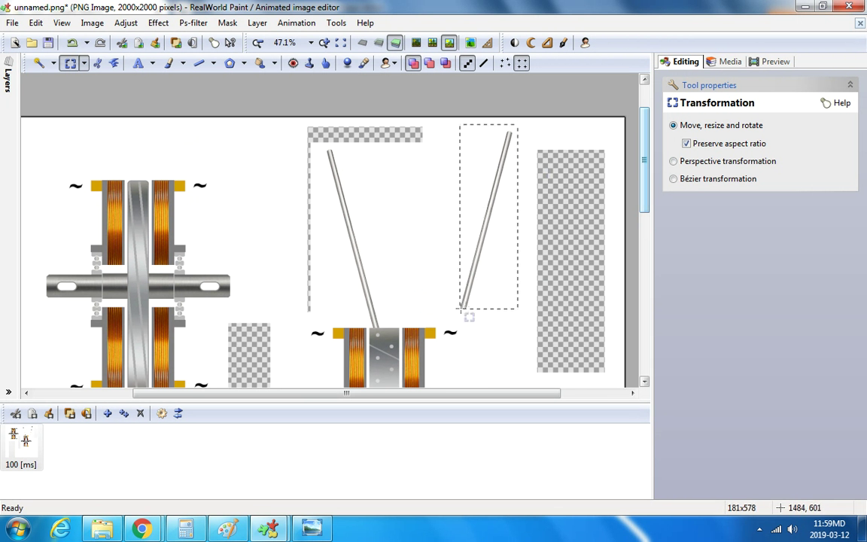
pyautogui.moveTo(461, 251); pyautogui.dragTo(550, 284)
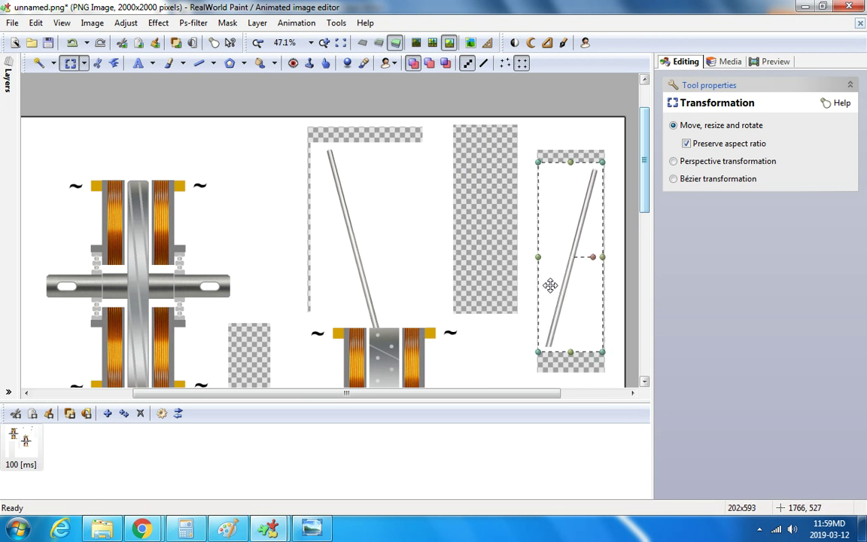
# Flood-fill the white background around the mirrored rod with light grey, then refill it with the fully transparent colour at 1% tolerance.
pyautogui.click(259, 62)
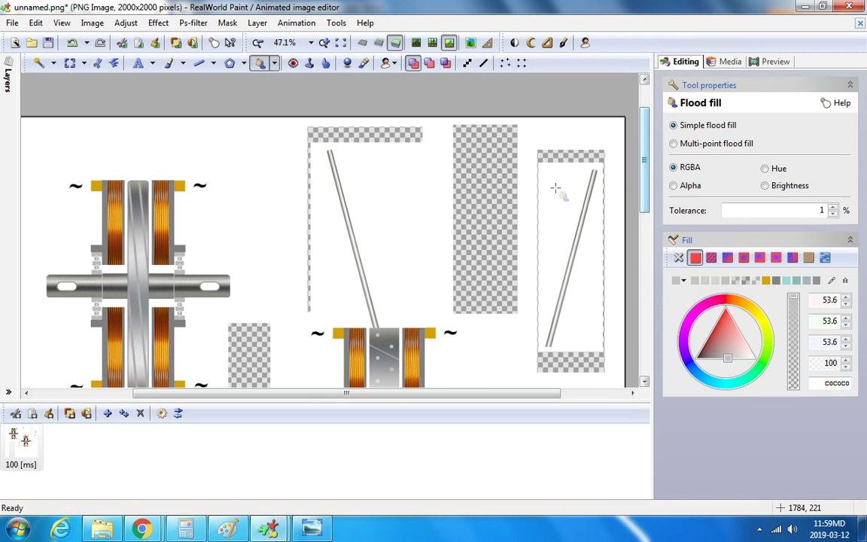
pyautogui.click(555, 187)
pyautogui.click(677, 259)
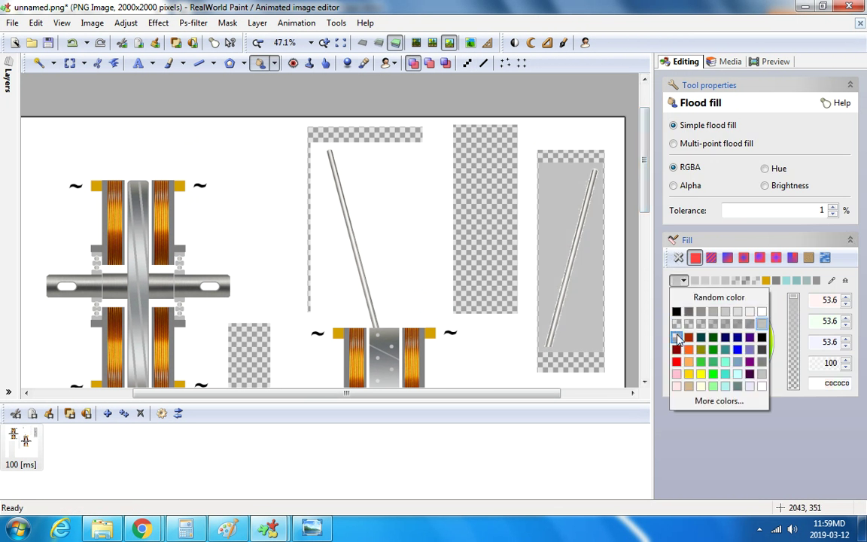
pyautogui.click(679, 335)
pyautogui.click(572, 205)
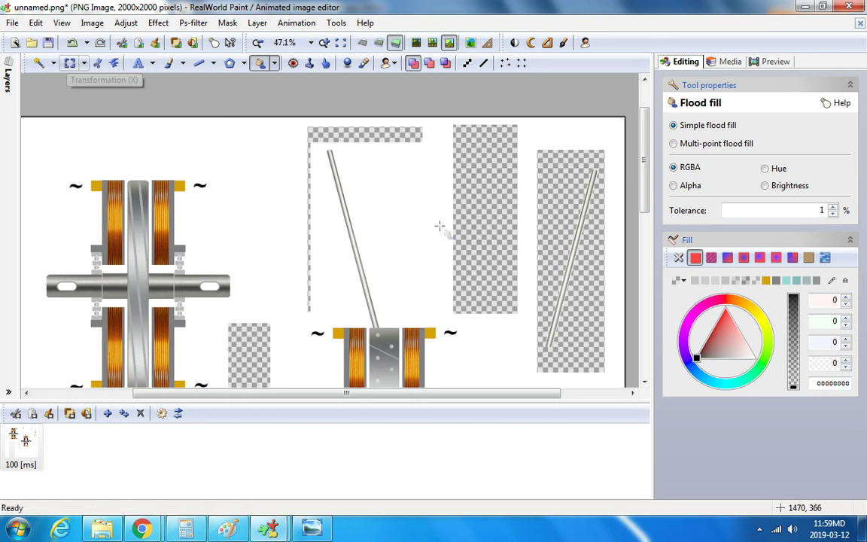
# Undo the grey and transparent fills around the mirrored rod.
pyautogui.scroll(1, 578, 314)
pyautogui.scroll(1, 579, 339)
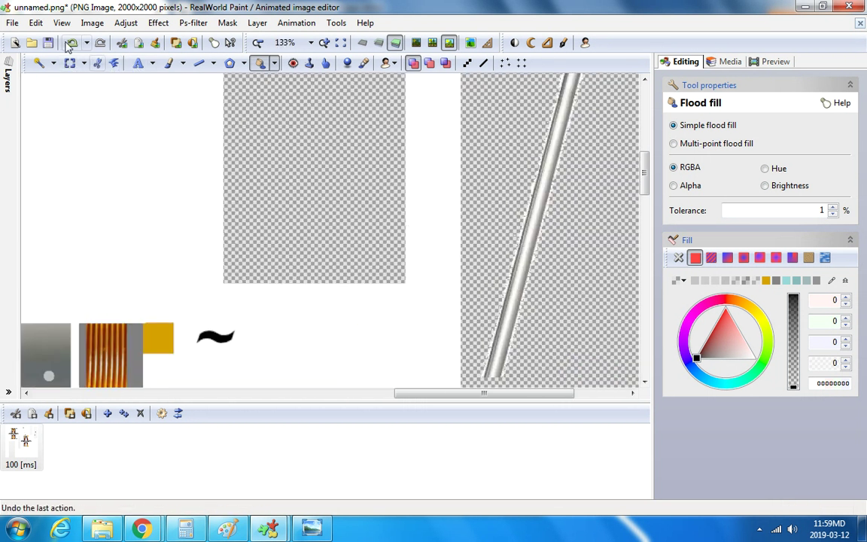
pyautogui.click(72, 44)
pyautogui.click(72, 44)
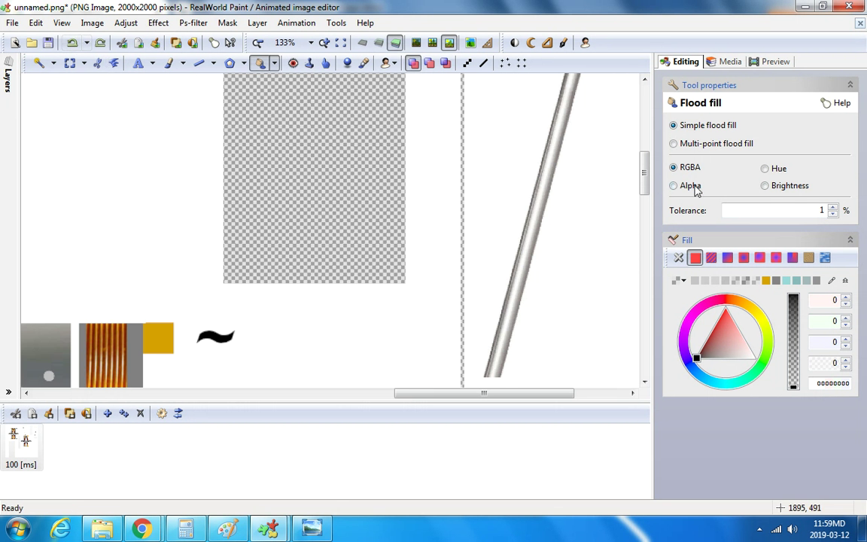
# Set the flood fill tolerance to 2% and make the white background around the mirrored rod transparent.
pyautogui.click(585, 211)
pyautogui.click(72, 44)
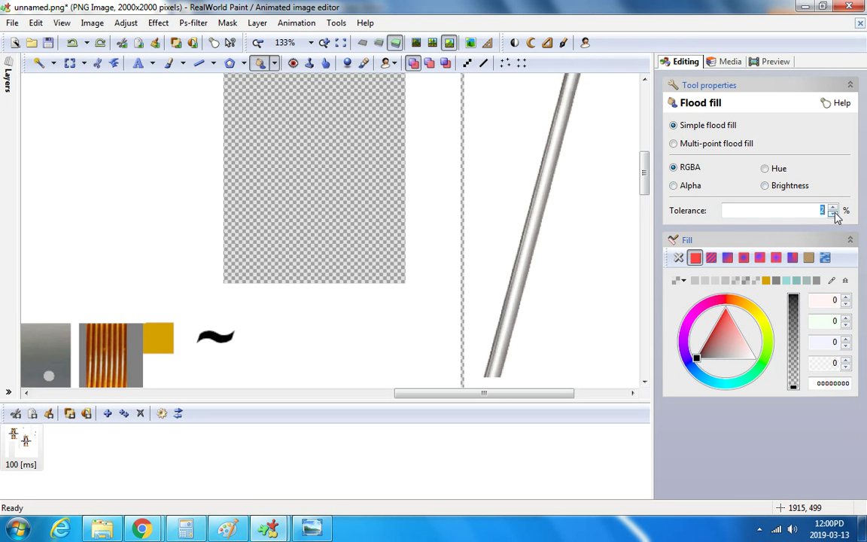
pyautogui.click(562, 211)
pyautogui.scroll(-4, 570, 219)
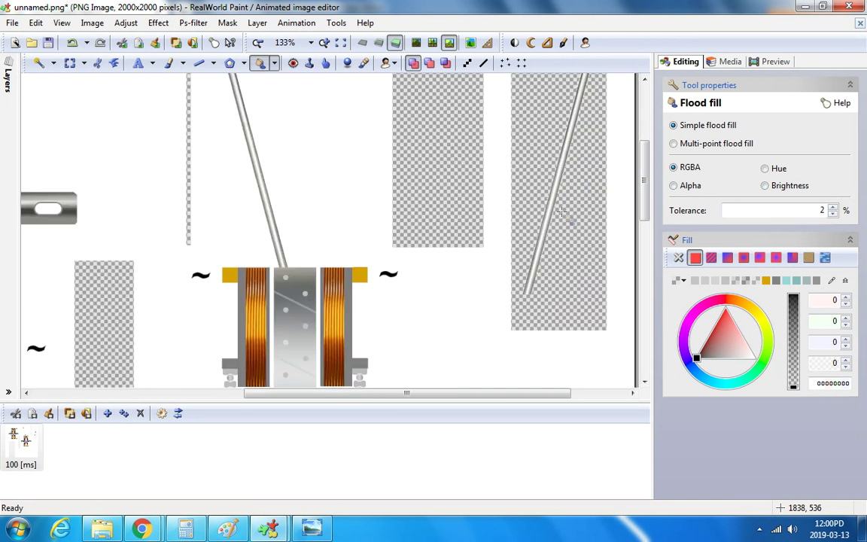
# Select the mirrored rod with a rectangle of about 189 × 586 pixels and position its lower end at the upper edge of the second motor's rotor.
pyautogui.click(70, 63)
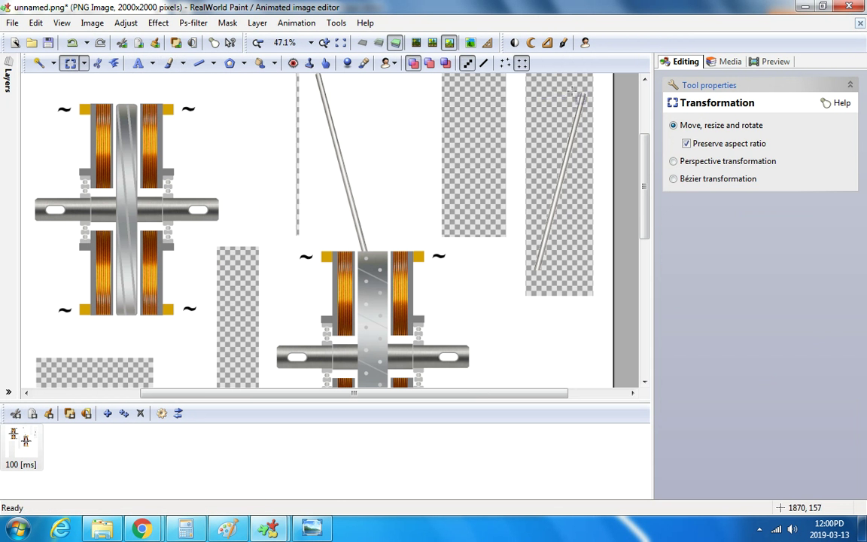
pyautogui.moveTo(541, 244); pyautogui.dragTo(420, 245)
pyautogui.scroll(-1, 420, 246)
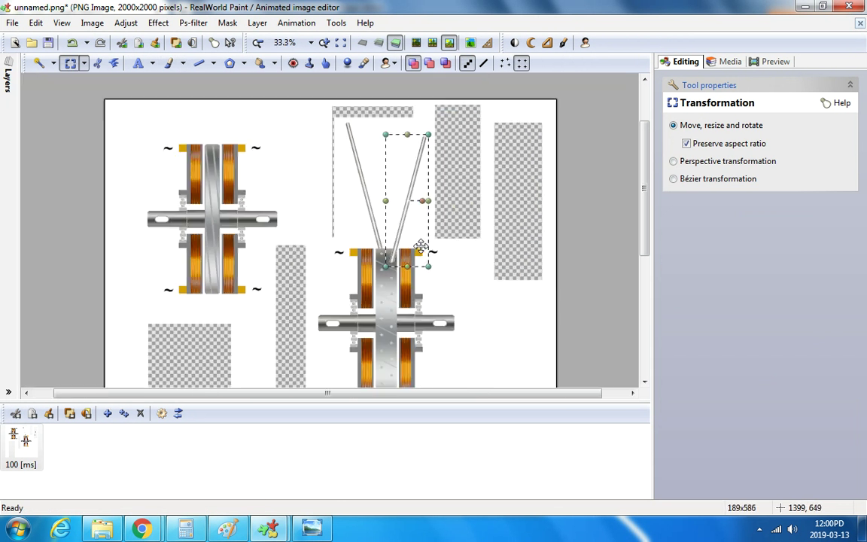
pyautogui.scroll(1, 403, 239)
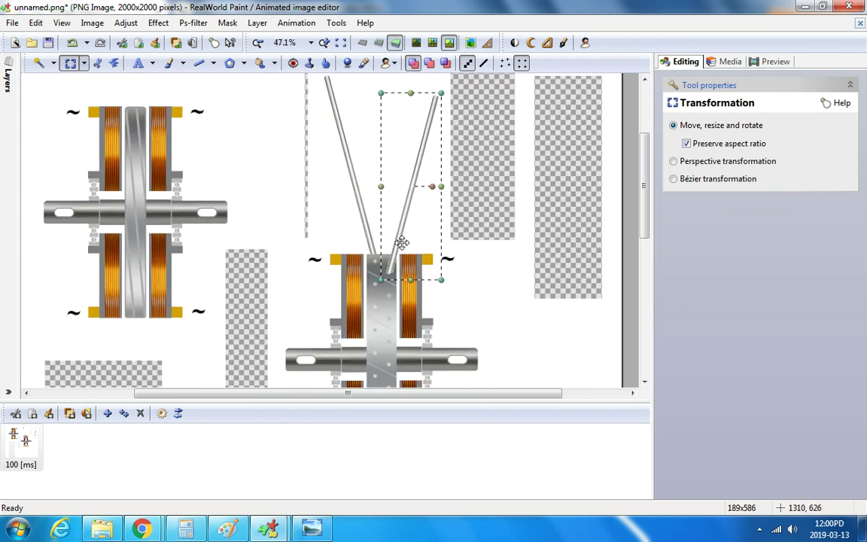
pyautogui.moveTo(403, 239); pyautogui.dragTo(404, 225)
pyautogui.scroll(-1, 405, 225)
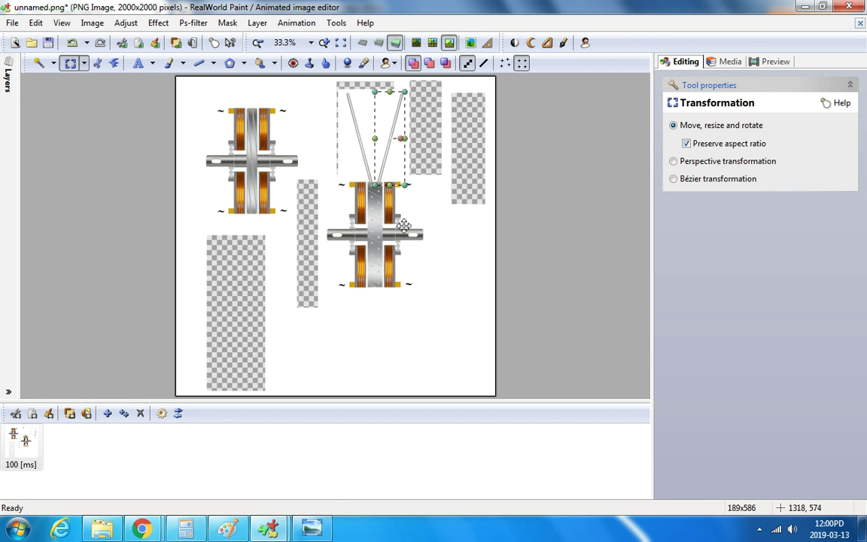
pyautogui.scroll(1, 371, 129)
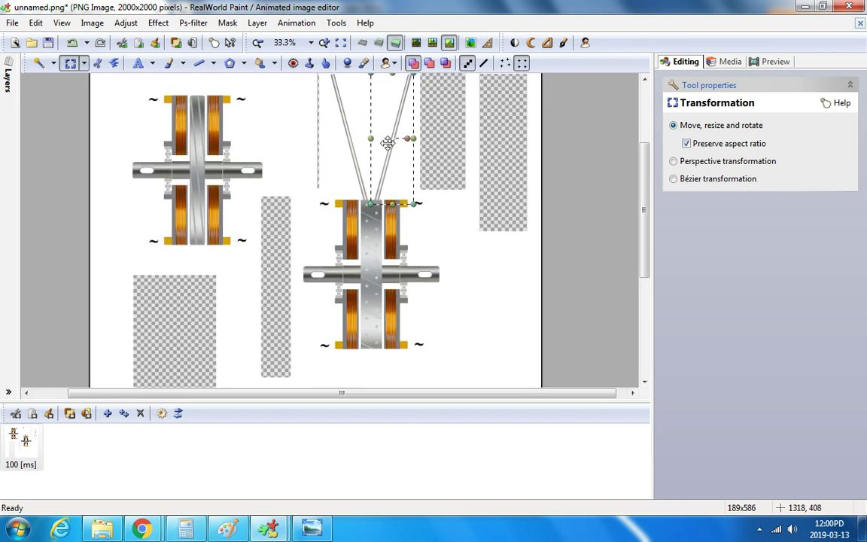
# Move the selected mirrored rod back onto the transparent area near the image's right edge.
pyautogui.moveTo(387, 143); pyautogui.dragTo(497, 157)
pyautogui.rightClick(496, 155)
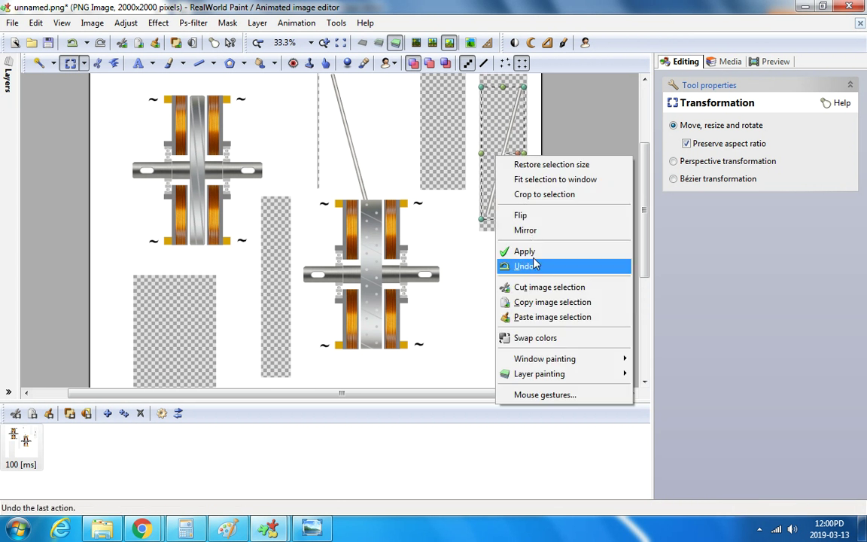
# Undo the recent rod placements and the transparent cut-outs made above and beside the right-hand machine.
pyautogui.click(486, 259)
pyautogui.click(73, 43)
pyautogui.click(73, 43)
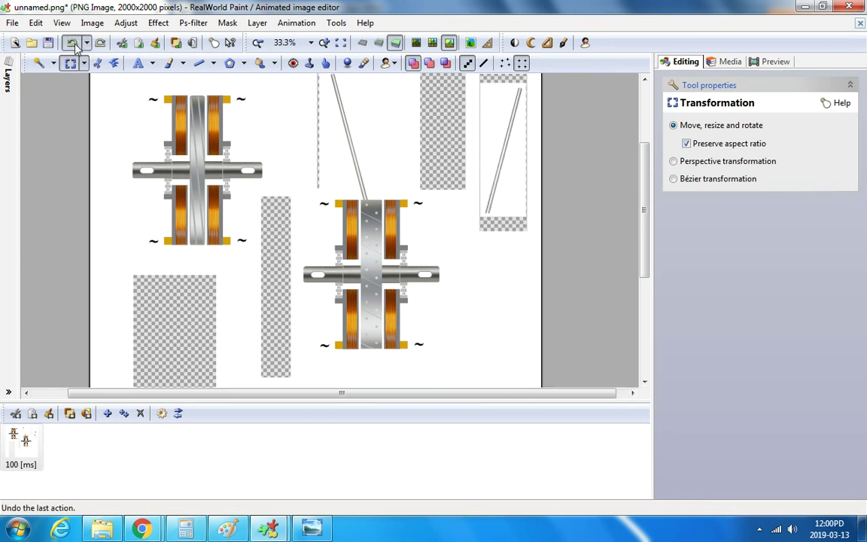
pyautogui.click(73, 43)
pyautogui.click(73, 43)
pyautogui.click(73, 43)
pyautogui.click(73, 43)
pyautogui.click(73, 43)
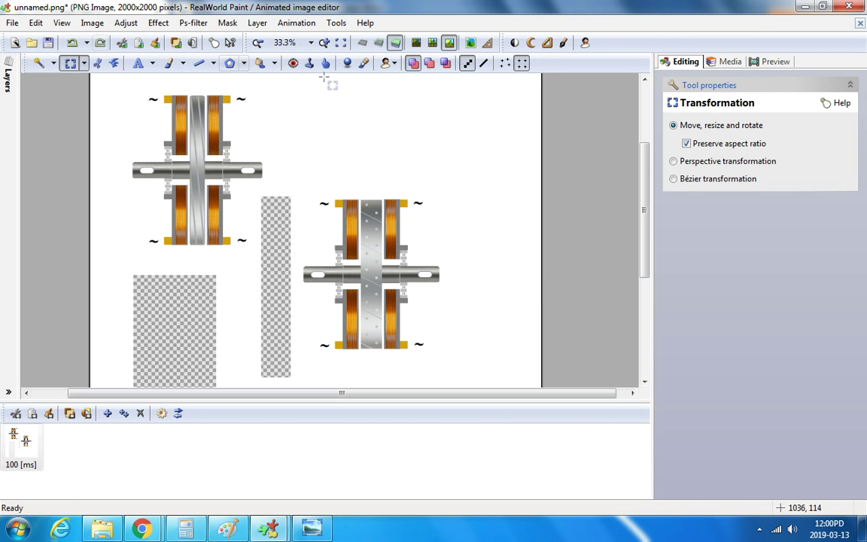
# Paste the copied rod and position it with its lower end on the perforated rotor of the right-hand machine.
pyautogui.scroll(5, 406, 184)
pyautogui.rightClick(411, 183)
pyautogui.click(452, 243)
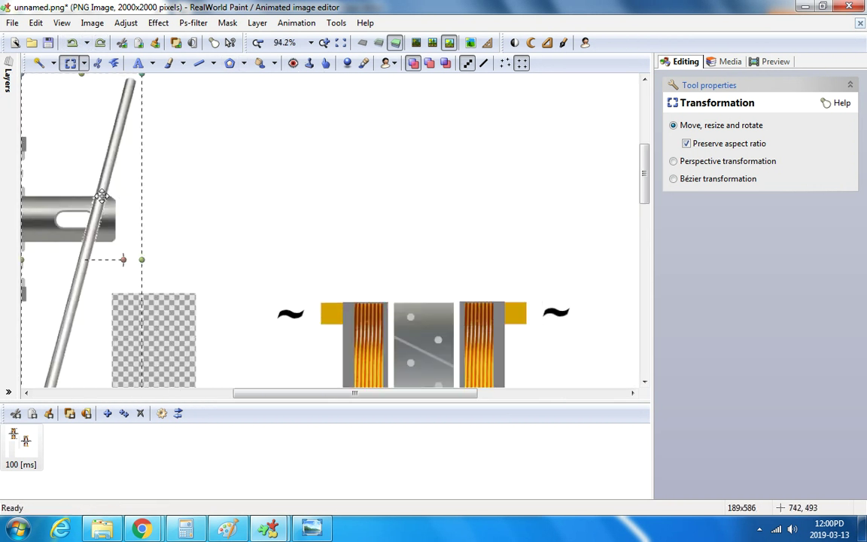
pyautogui.moveTo(91, 177); pyautogui.dragTo(486, 132)
pyautogui.scroll(-5, 494, 136)
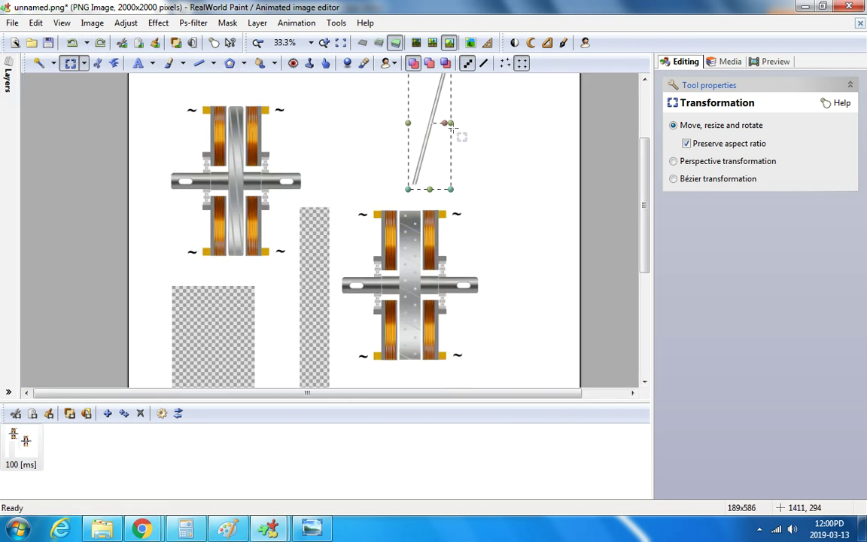
pyautogui.scroll(2, 456, 130)
pyautogui.moveTo(430, 145); pyautogui.dragTo(412, 211)
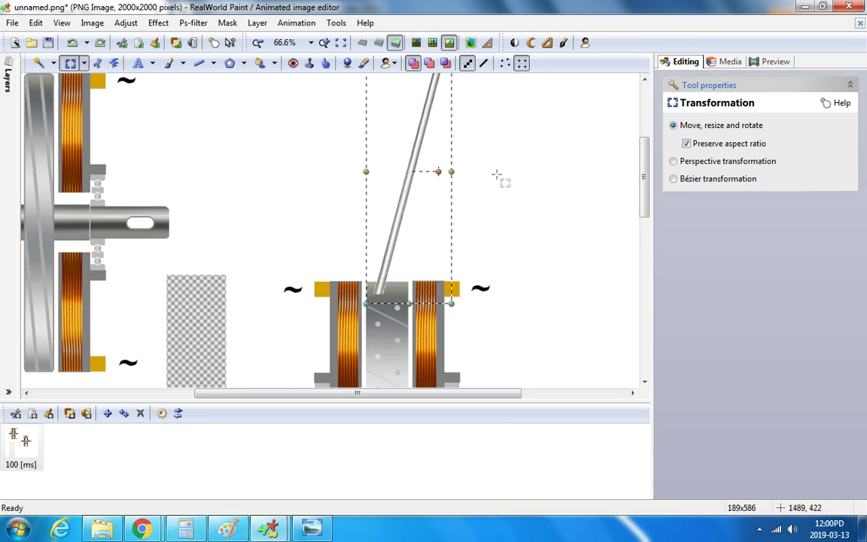
# Paste a second rod, mirror it, and place it across the first one so both meet the perforated rotor.
pyautogui.rightClick(454, 173)
pyautogui.click(499, 232)
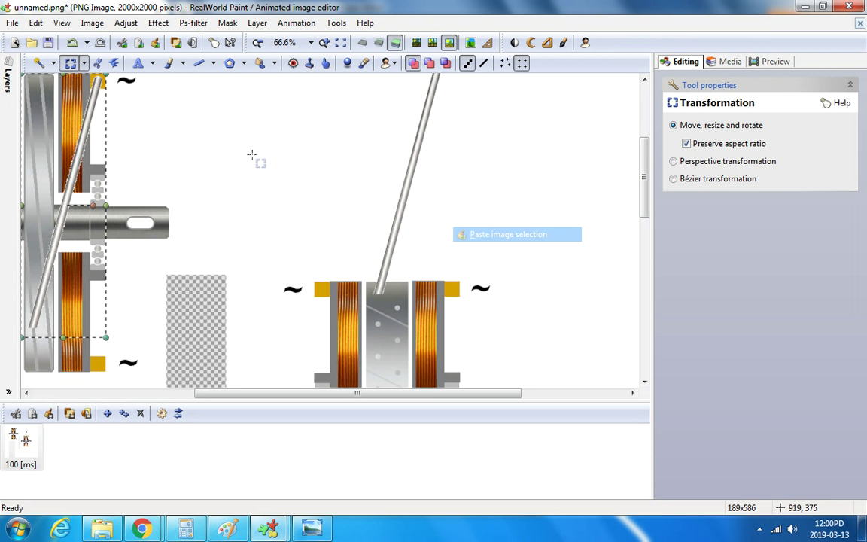
pyautogui.rightClick(73, 156)
pyautogui.click(121, 233)
pyautogui.moveTo(77, 204); pyautogui.dragTo(378, 158)
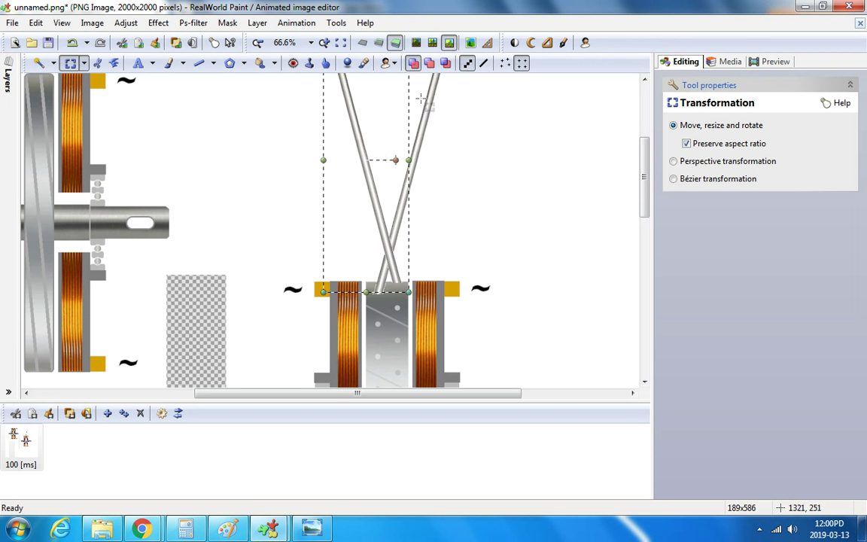
# Try a different drawing mode on the second rod, and undo both rod placements.
pyautogui.click(445, 63)
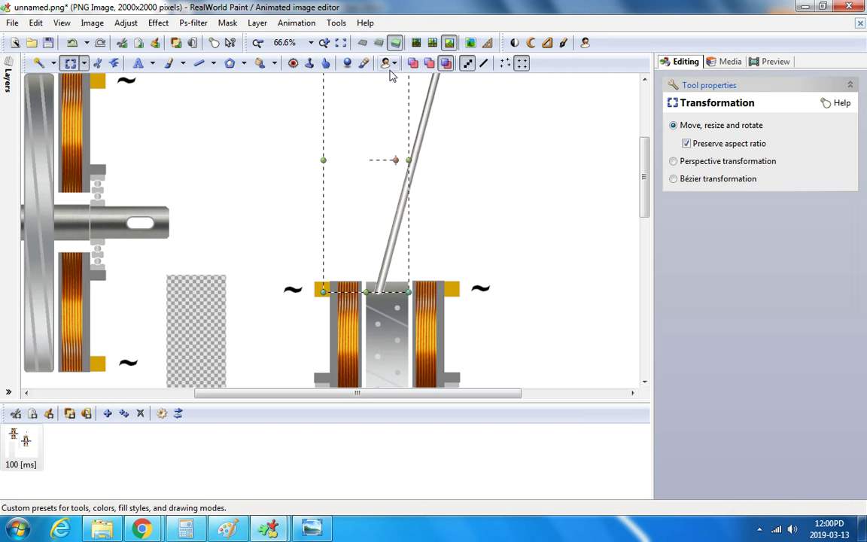
pyautogui.click(72, 43)
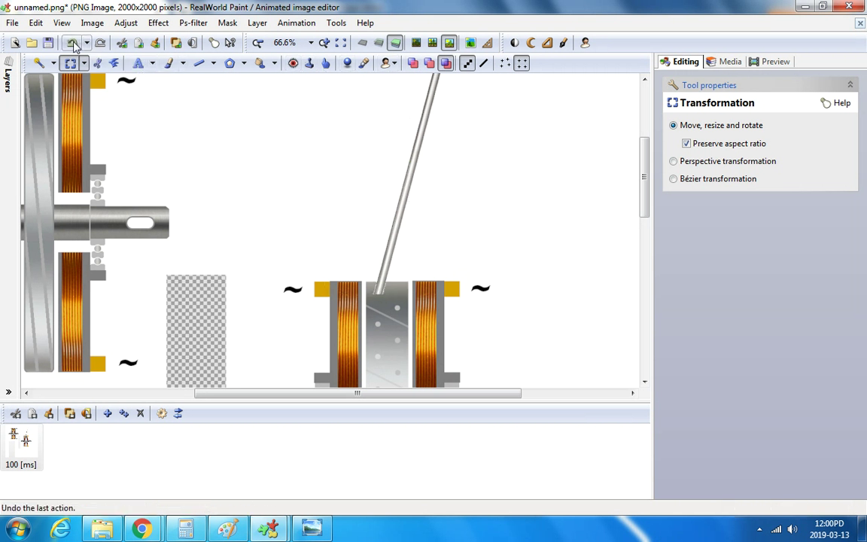
pyautogui.click(72, 43)
# Paste the rod in the original drawing mode, mirror it, and align its lower end with the perforated rotor's top edge.
pyautogui.rightClick(364, 188)
pyautogui.click(399, 249)
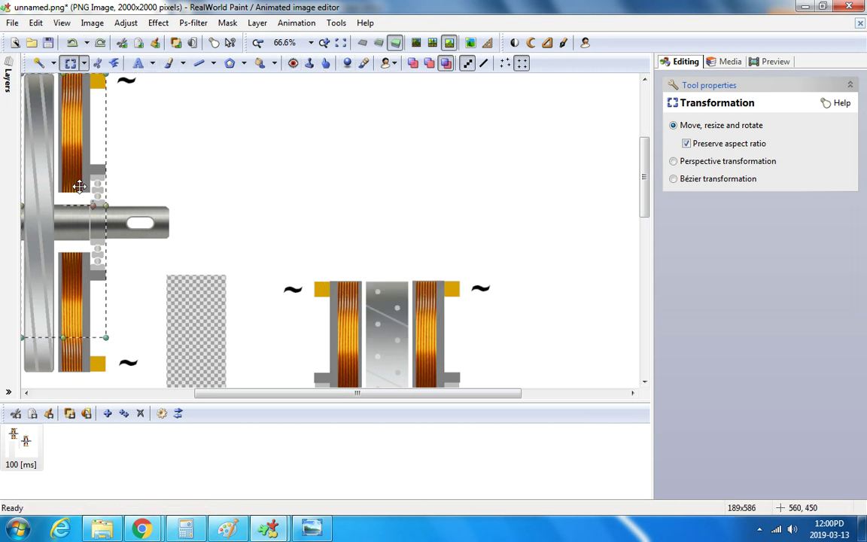
pyautogui.moveTo(79, 186); pyautogui.dragTo(387, 145)
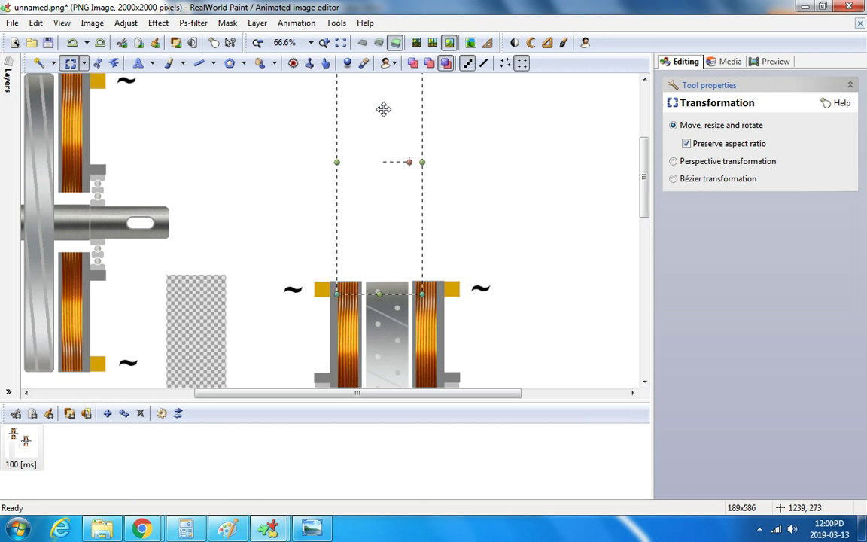
pyautogui.click(413, 62)
pyautogui.rightClick(382, 164)
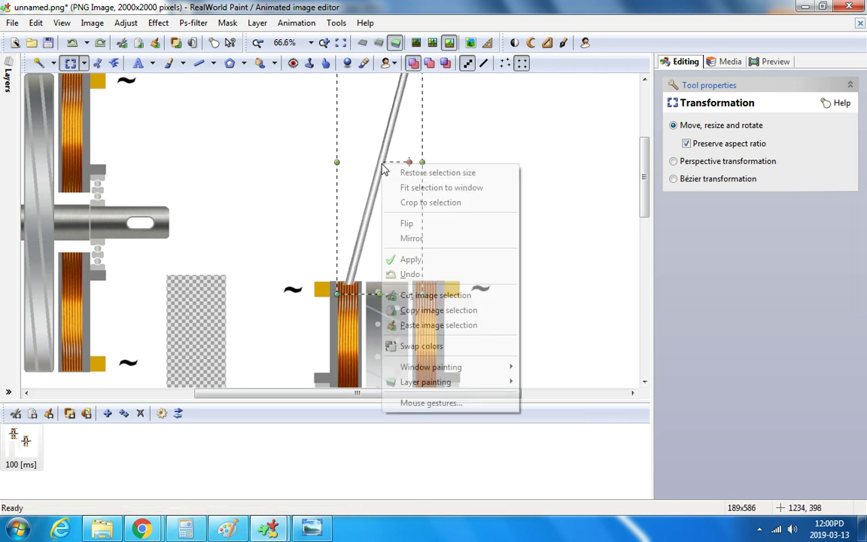
pyautogui.click(412, 237)
pyautogui.moveTo(385, 242); pyautogui.dragTo(372, 237)
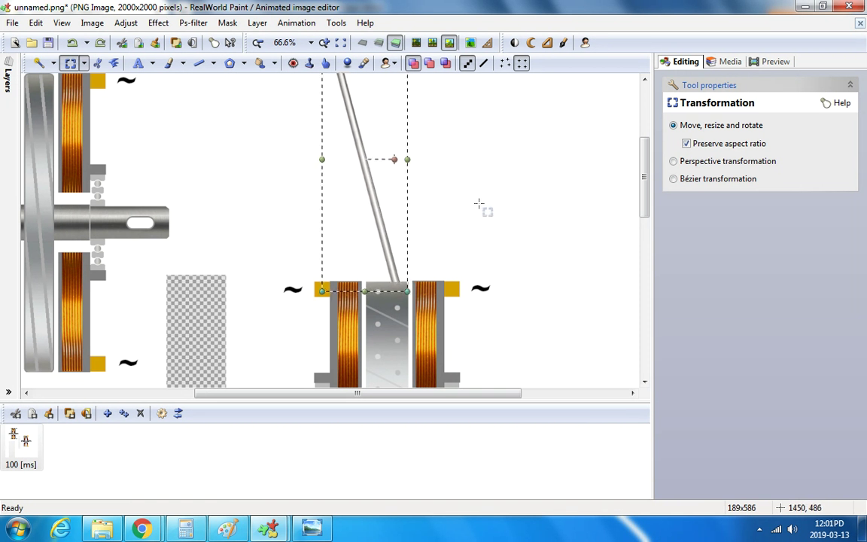
# Try to copy and paste the placed rod, and undo the pasted image along with the preceding edits.
pyautogui.rightClick(451, 170)
pyautogui.click(497, 214)
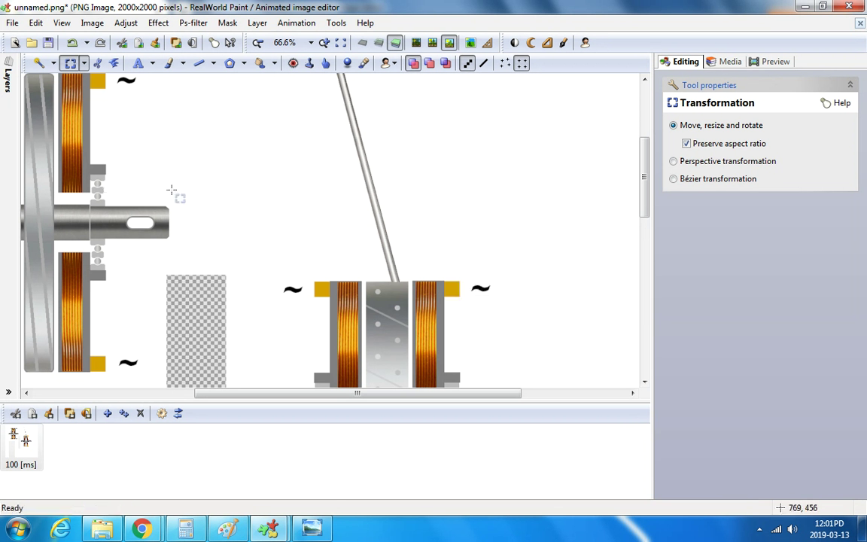
pyautogui.rightClick(262, 164)
pyautogui.click(301, 223)
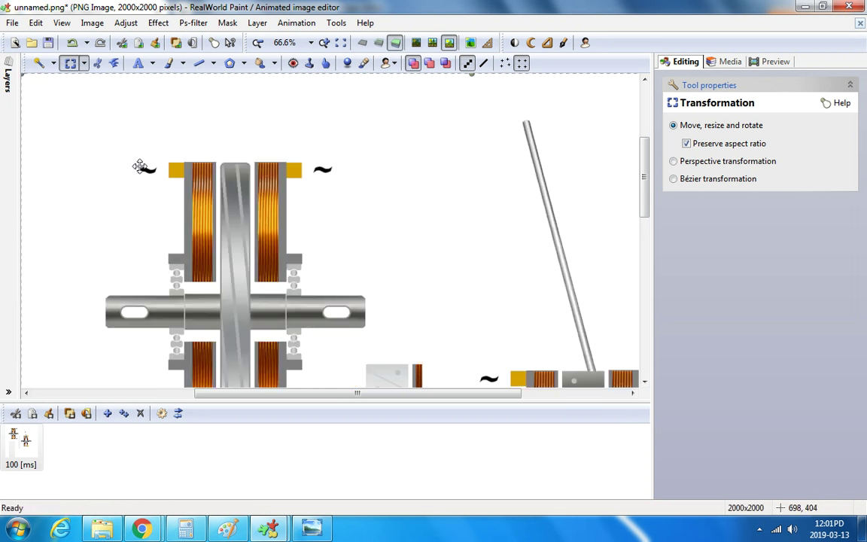
pyautogui.scroll(-1, 134, 138)
pyautogui.click(72, 43)
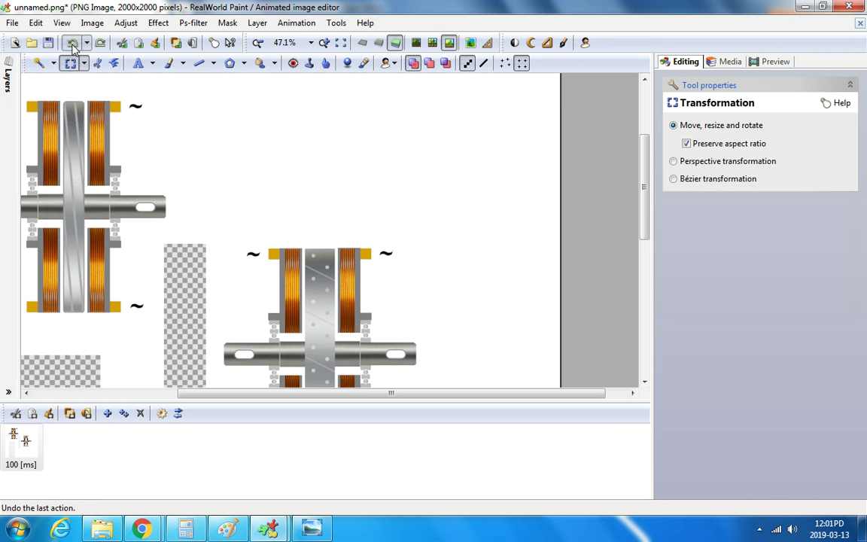
pyautogui.click(72, 43)
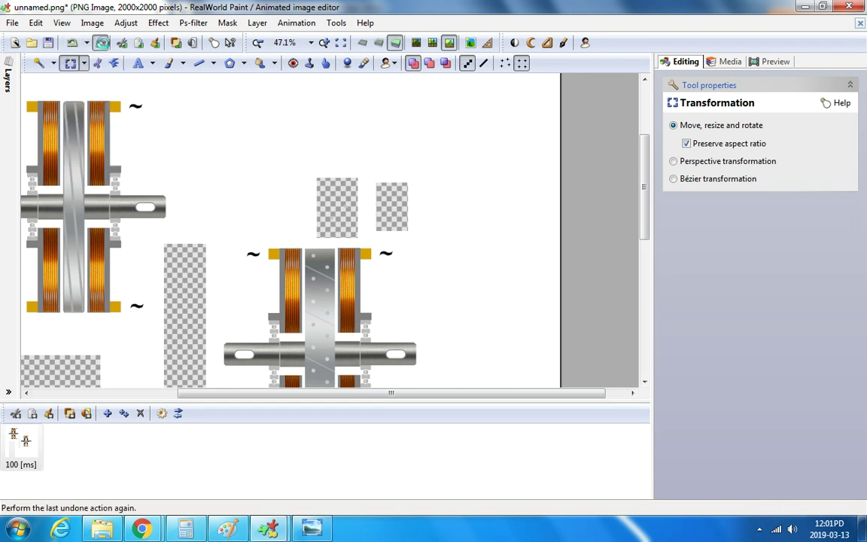
# Try pasting the copied image again and shifting it on the canvas, and undo the paste.
pyautogui.rightClick(242, 120)
pyautogui.click(260, 181)
pyautogui.scroll(-3, 365, 181)
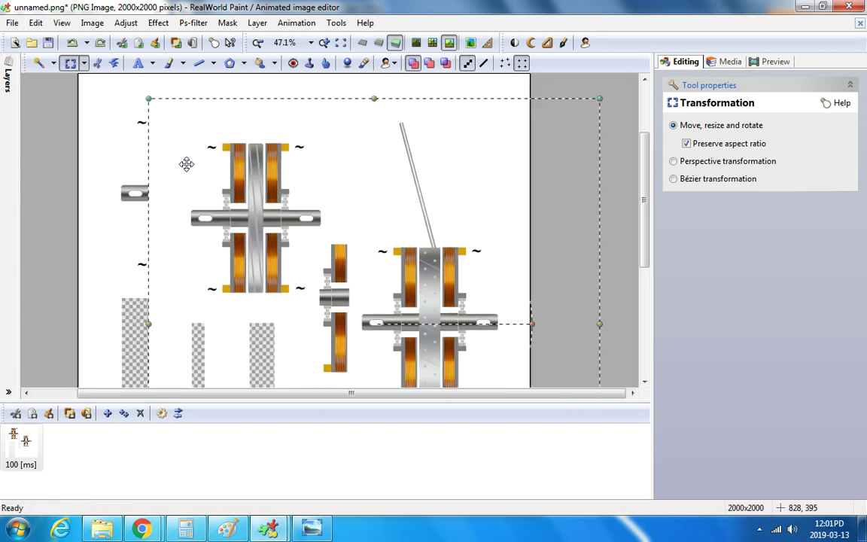
pyautogui.moveTo(365, 181); pyautogui.dragTo(342, 167)
pyautogui.click(72, 43)
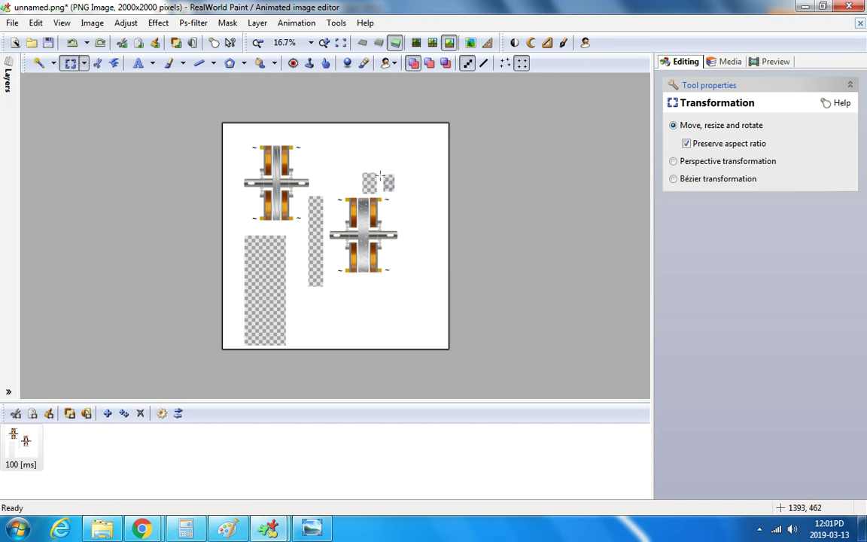
# Redo the undone actions up to the mirrored rod above the perforated rotor.
pyautogui.scroll(2, 413, 155)
pyautogui.click(101, 43)
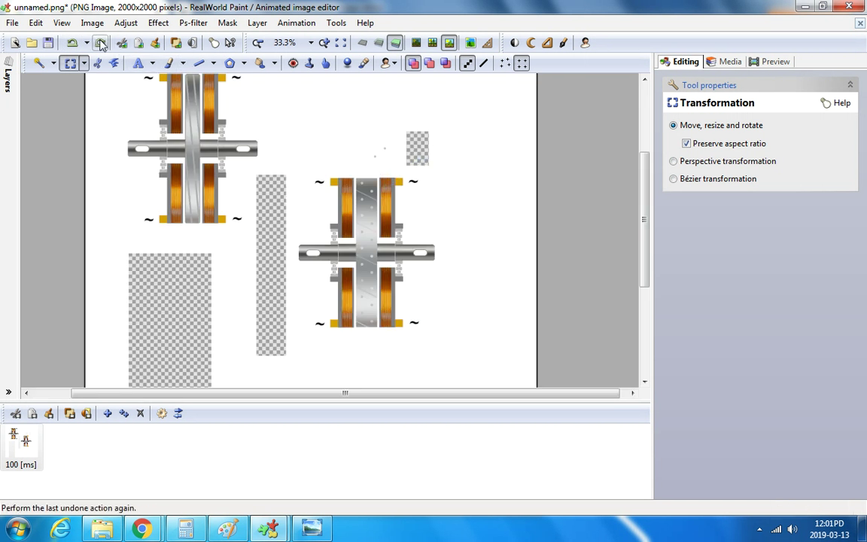
pyautogui.click(101, 43)
pyautogui.click(101, 43)
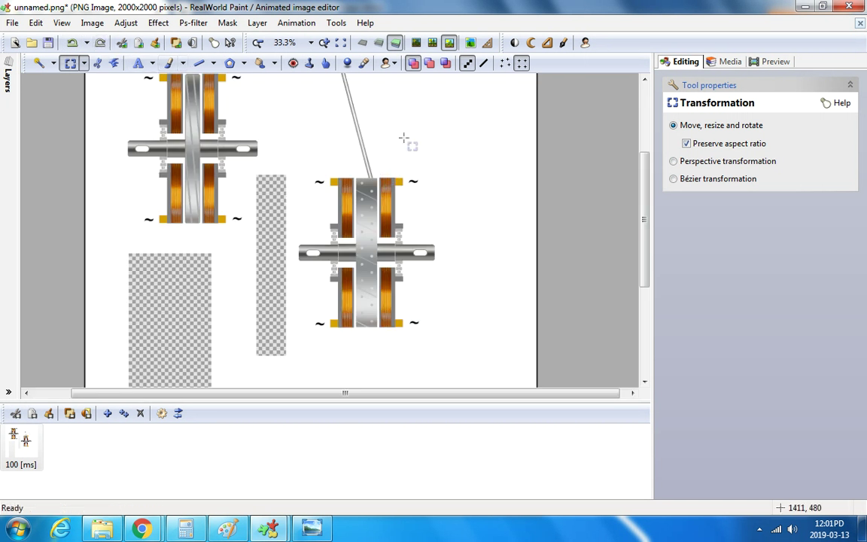
# Select a tall blank rectangle near the canvas's upper-right corner and move it off the canvas to leave a transparent area.
pyautogui.scroll(-2, 393, 135)
pyautogui.scroll(3, 422, 140)
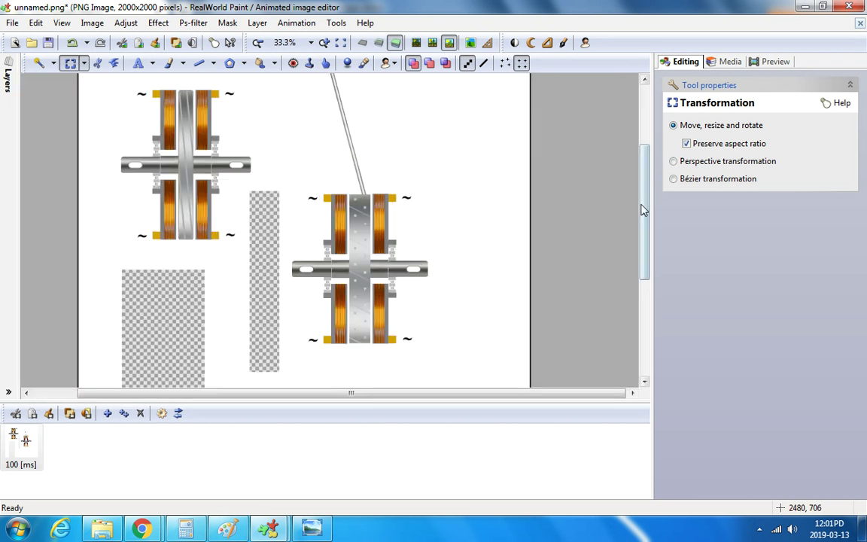
pyautogui.moveTo(643, 210); pyautogui.dragTo(646, 190)
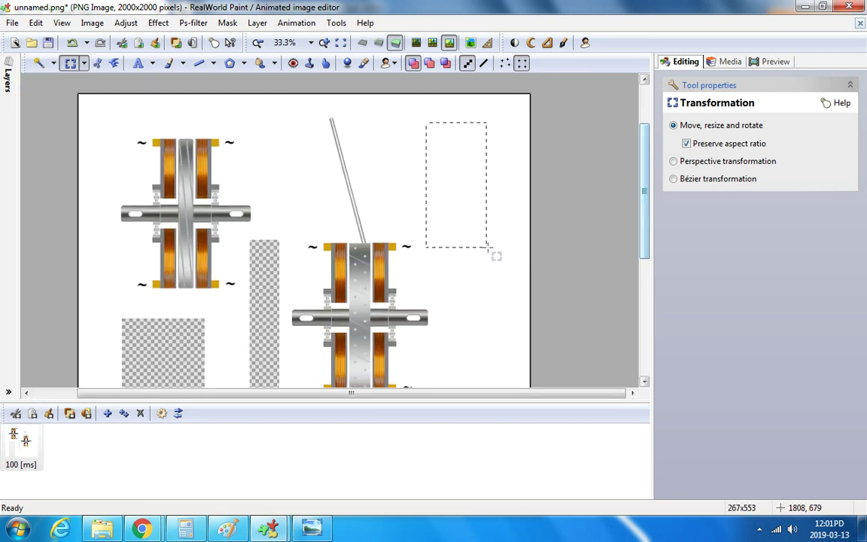
pyautogui.click(466, 132)
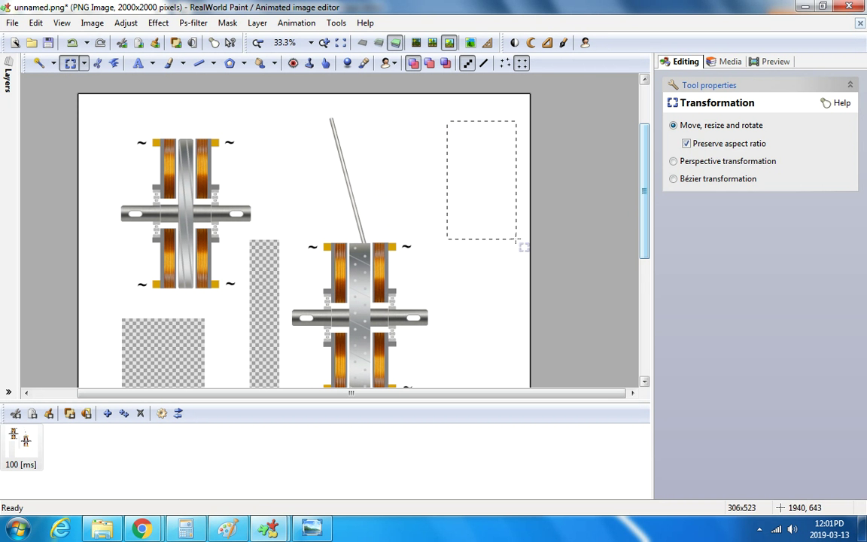
pyautogui.moveTo(517, 241); pyautogui.dragTo(527, 260)
pyautogui.moveTo(495, 210); pyautogui.dragTo(600, 225)
# Select the mirrored rod down to the rotor's top edge, copy it, and undo the shift of the selection.
pyautogui.moveTo(322, 115); pyautogui.dragTo(339, 138)
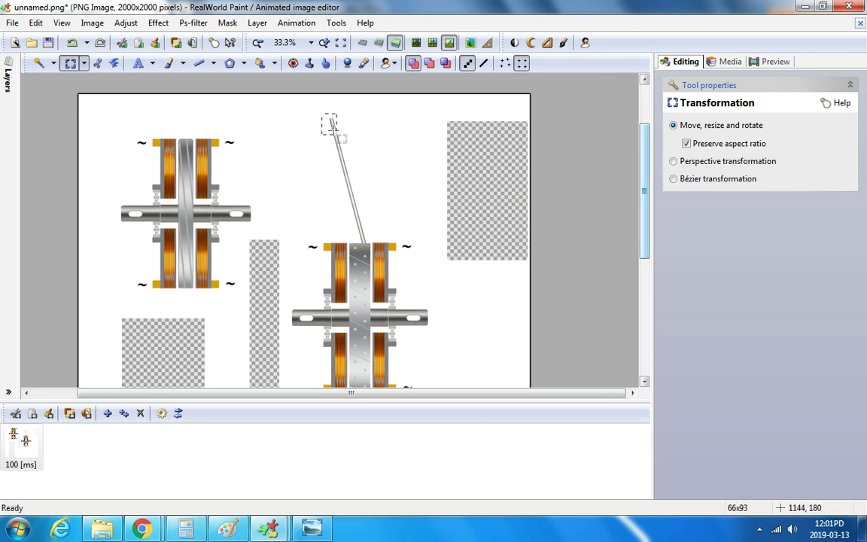
pyautogui.scroll(4, 376, 232)
pyautogui.moveTo(376, 232); pyautogui.dragTo(369, 252)
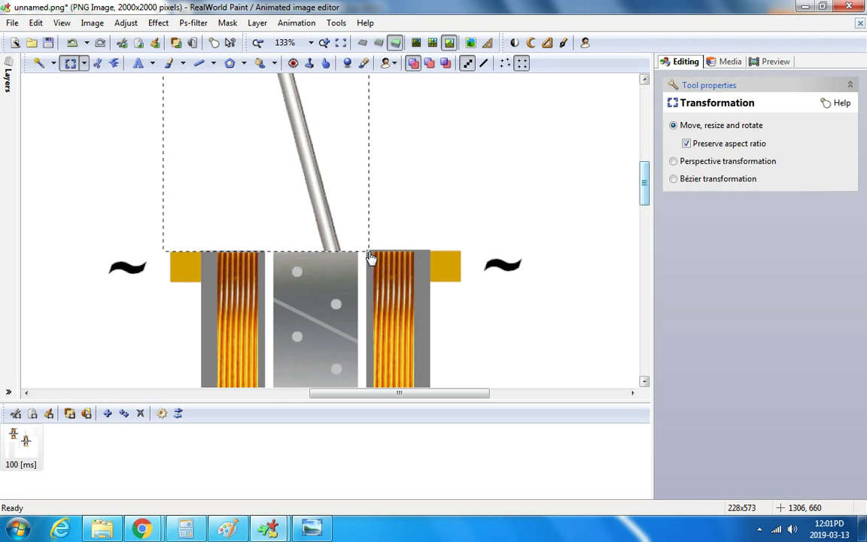
pyautogui.scroll(-2, 370, 258)
pyautogui.moveTo(339, 219); pyautogui.dragTo(397, 207)
pyautogui.rightClick(386, 198)
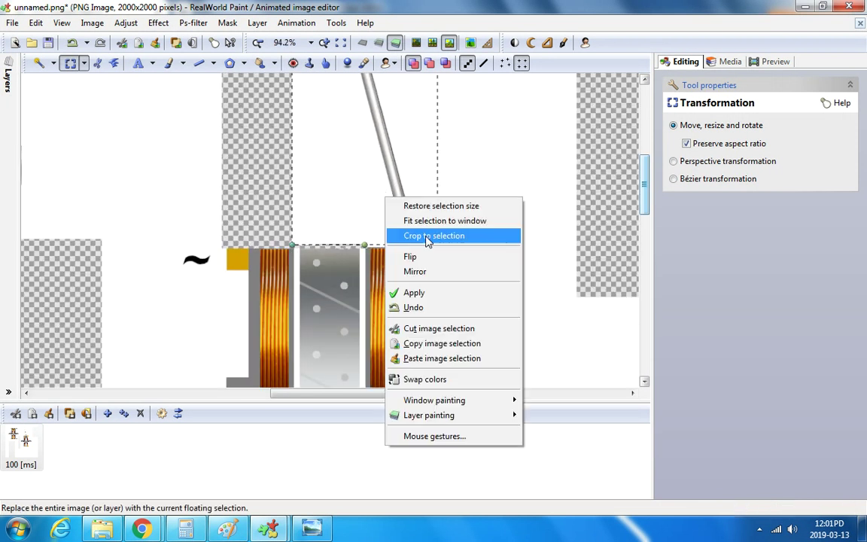
pyautogui.click(442, 344)
pyautogui.click(87, 45)
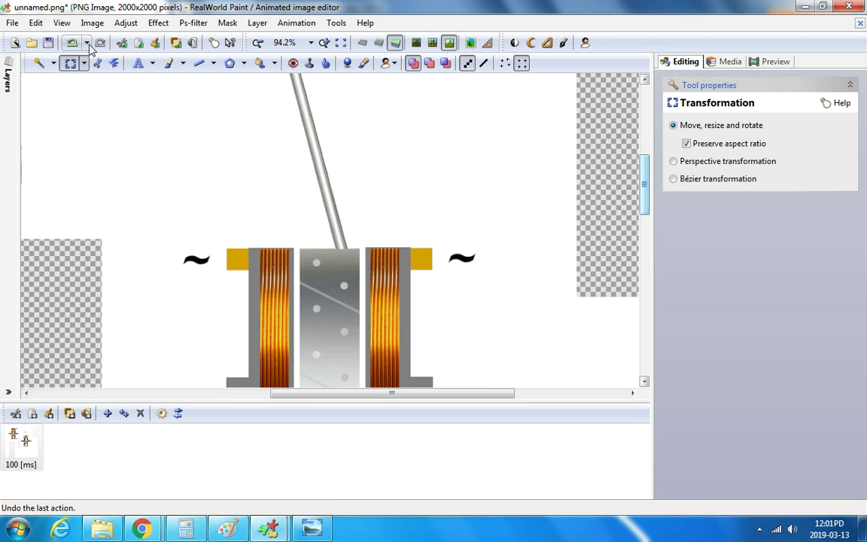
# Paste the copied rod and place it inside the transparent rectangle near the canvas's upper-right corner.
pyautogui.scroll(-1, 421, 144)
pyautogui.moveTo(647, 198); pyautogui.dragTo(645, 172)
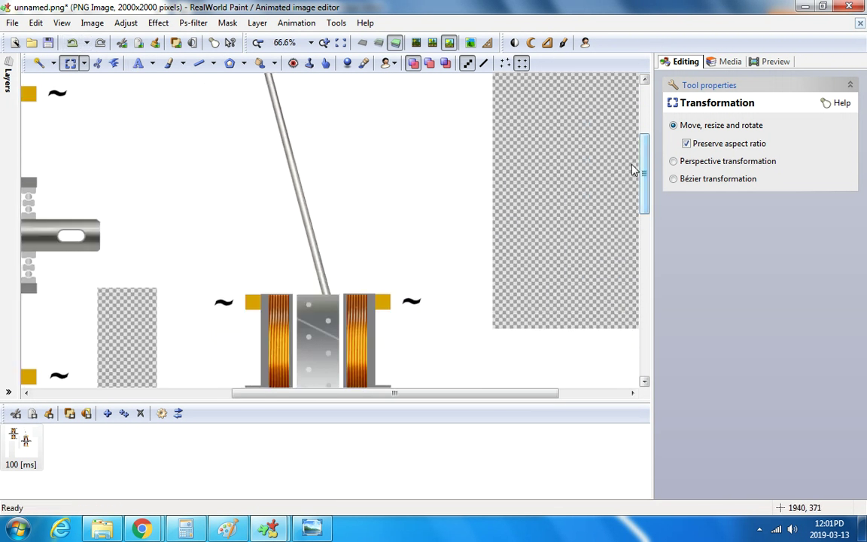
pyautogui.rightClick(580, 155)
pyautogui.click(621, 218)
pyautogui.moveTo(147, 167); pyautogui.dragTo(630, 153)
# Flood fill the white background around the copied rod with the fully transparent colour 00000000 at 2% tolerance.
pyautogui.click(261, 64)
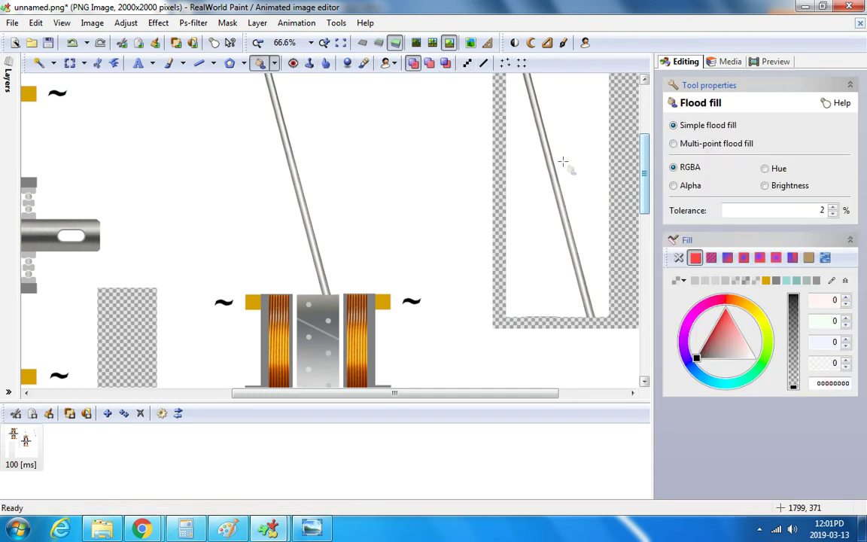
pyautogui.scroll(4, 585, 174)
pyautogui.scroll(-6, 554, 145)
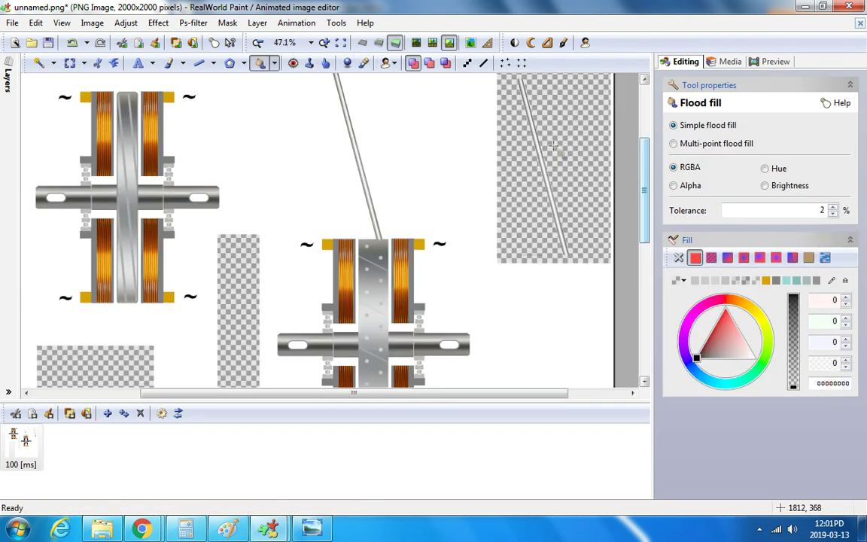
# Select the copied rod in the transparent rectangle, move it beside the original rod, and mirror it.
pyautogui.click(70, 63)
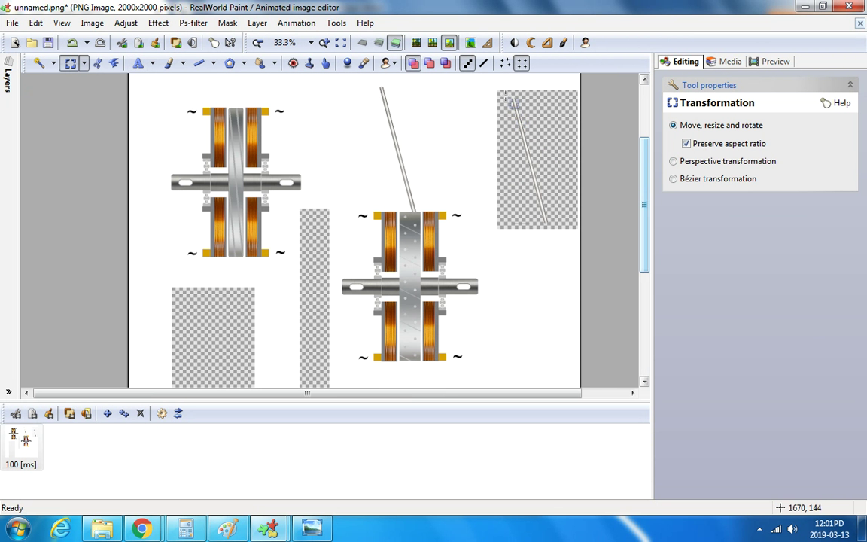
pyautogui.moveTo(505, 95); pyautogui.dragTo(563, 228)
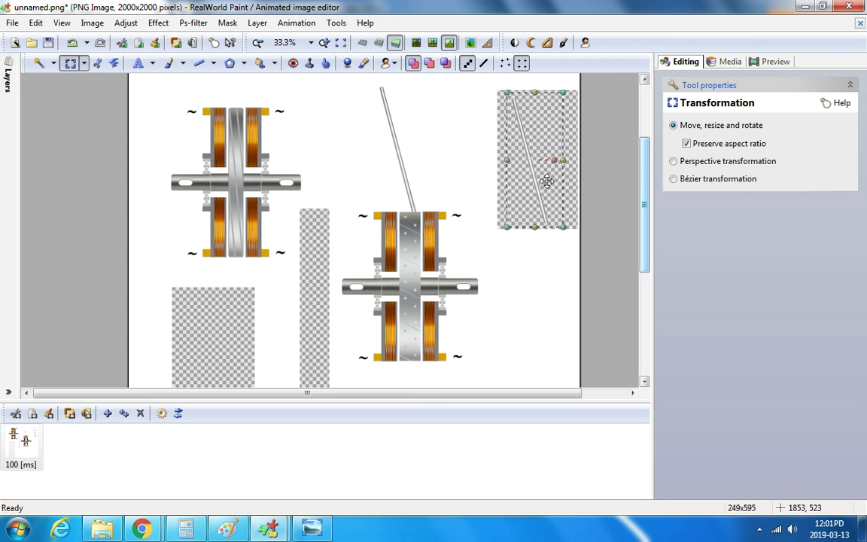
pyautogui.moveTo(547, 180); pyautogui.dragTo(411, 177)
pyautogui.rightClick(409, 178)
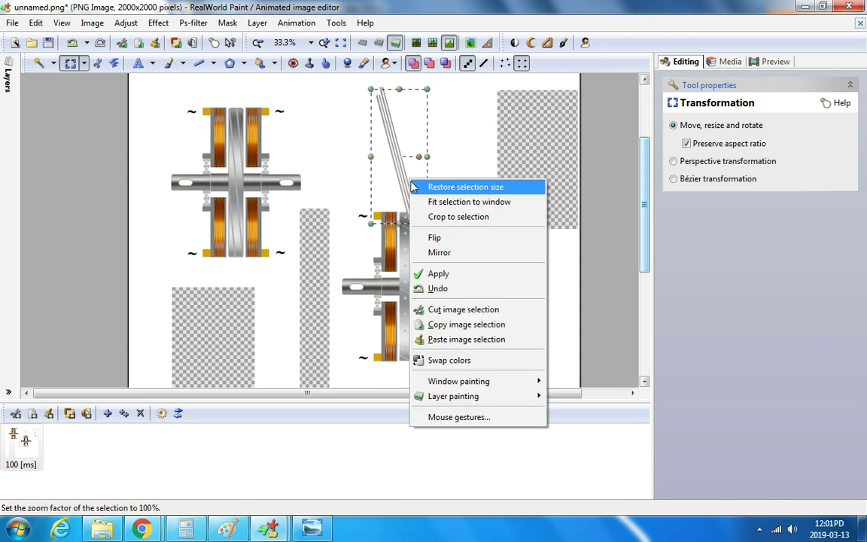
pyautogui.click(444, 231)
# Move the mirrored rod to cross the original above the rotor, and return it to the transparent rectangle near the upper-right corner.
pyautogui.scroll(1, 429, 208)
pyautogui.scroll(1, 430, 208)
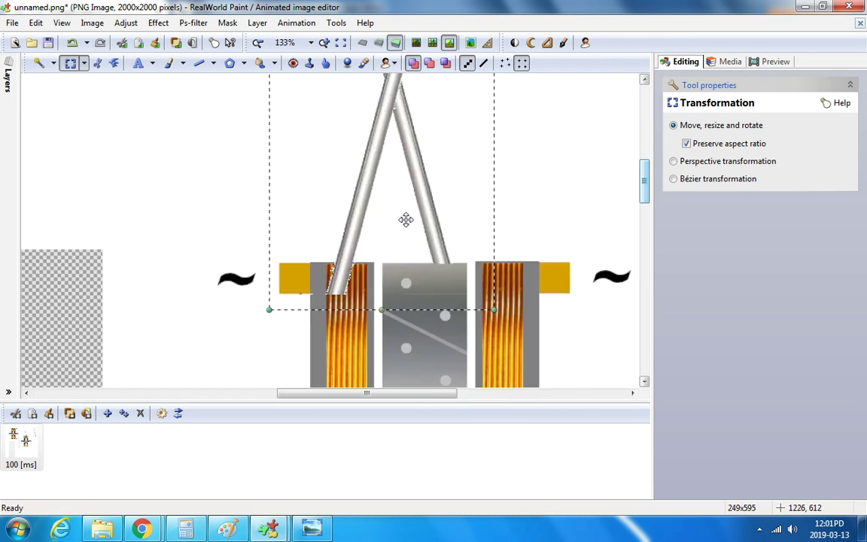
pyautogui.moveTo(404, 218); pyautogui.dragTo(478, 213)
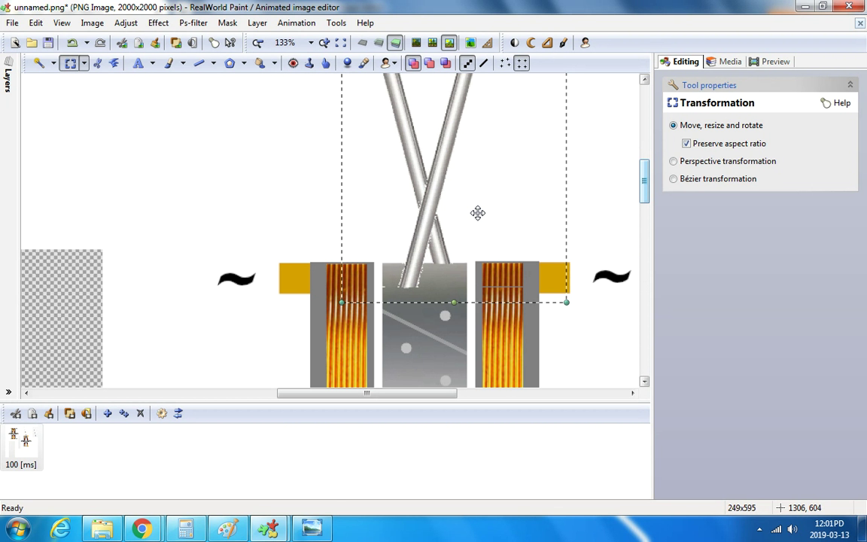
pyautogui.scroll(-2, 478, 213)
pyautogui.moveTo(394, 172); pyautogui.dragTo(467, 171)
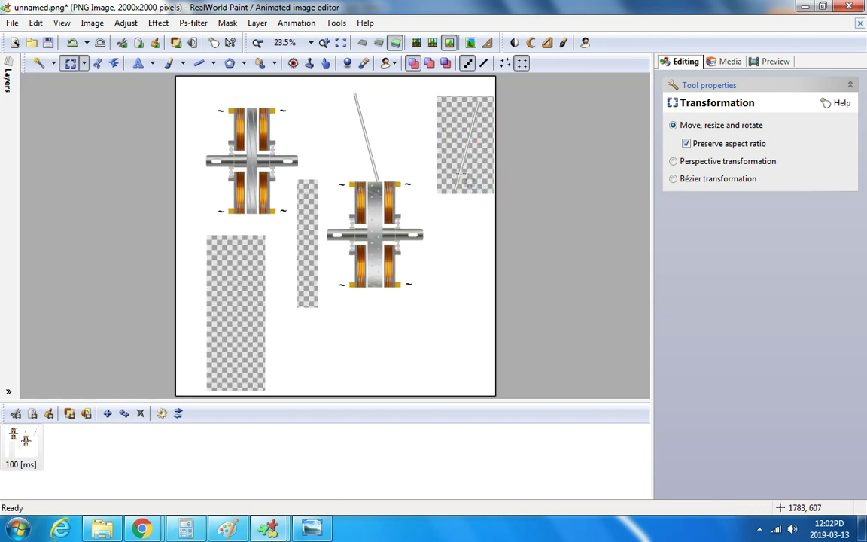
# Erase the rough lower end of the mirrored rod with a 12-pixel round brush in the fully transparent colour 00000000.
pyautogui.scroll(8, 463, 181)
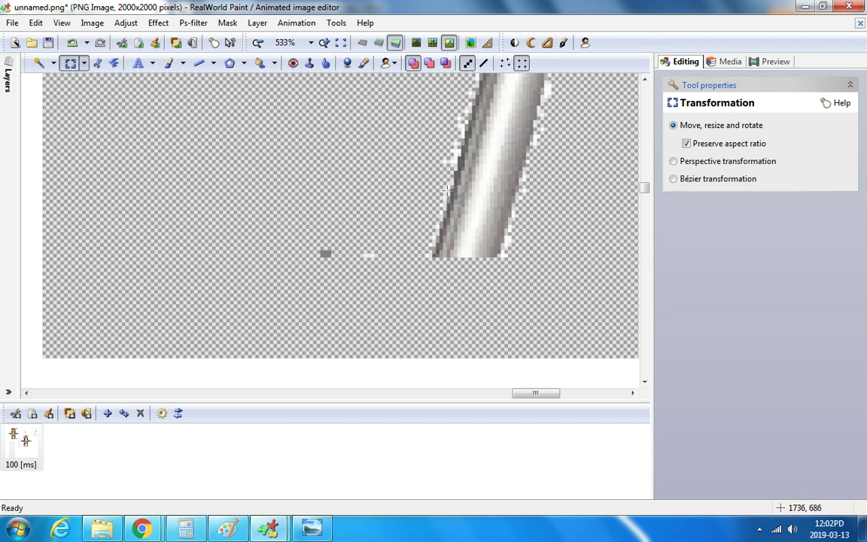
pyautogui.click(168, 64)
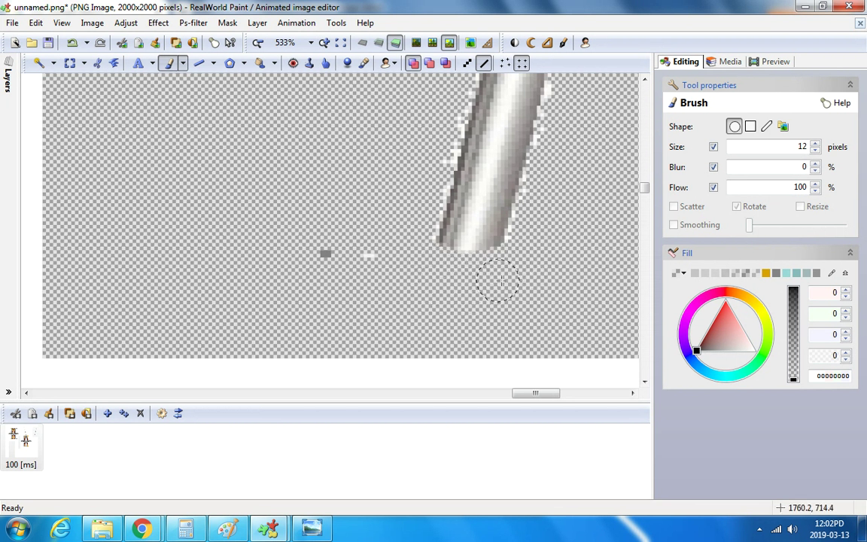
pyautogui.scroll(-1, 422, 226)
# Erase the white fringe along the mirrored rod's left edge with a full-length transparent line 4 pixels wide.
pyautogui.click(199, 64)
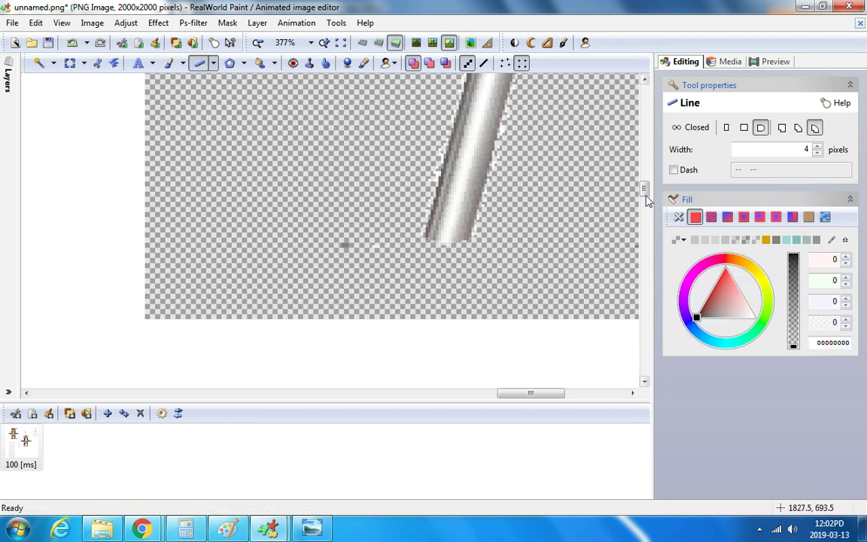
pyautogui.moveTo(646, 190); pyautogui.dragTo(647, 168)
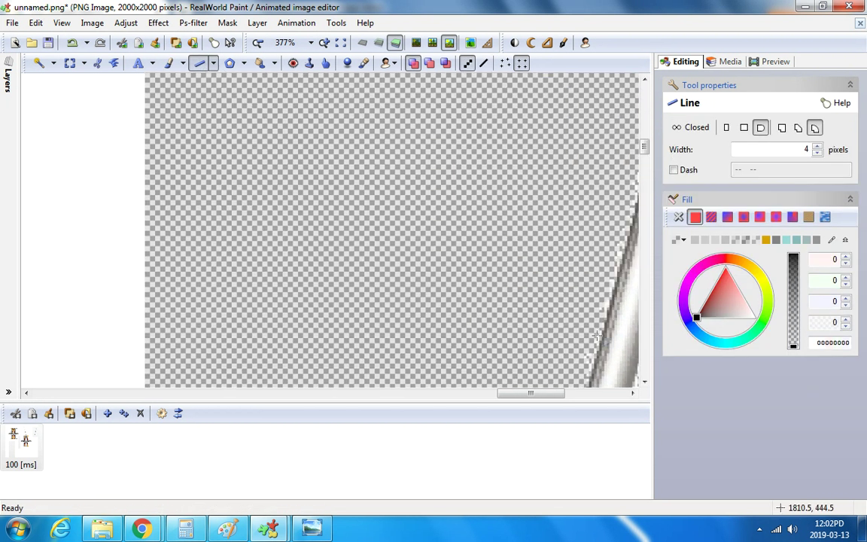
pyautogui.moveTo(552, 393); pyautogui.dragTo(574, 393)
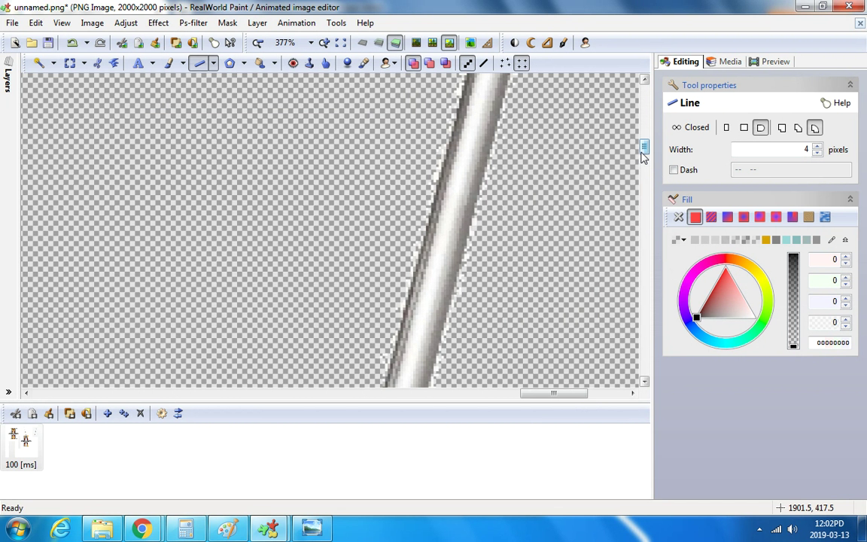
pyautogui.moveTo(644, 157); pyautogui.dragTo(644, 125)
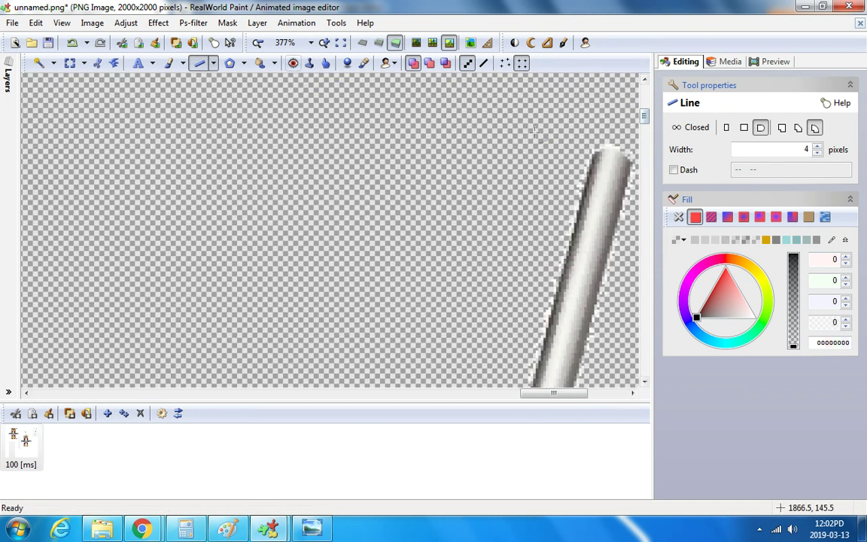
pyautogui.moveTo(592, 148)
pyautogui.mouseDown()
pyautogui.moveTo(546, 346)
pyautogui.moveTo(504, 450)
pyautogui.moveTo(377, 495)
pyautogui.moveTo(213, 444)
pyautogui.moveTo(203, 390)
pyautogui.moveTo(139, 281)
pyautogui.moveTo(171, 215)
pyautogui.mouseUp()
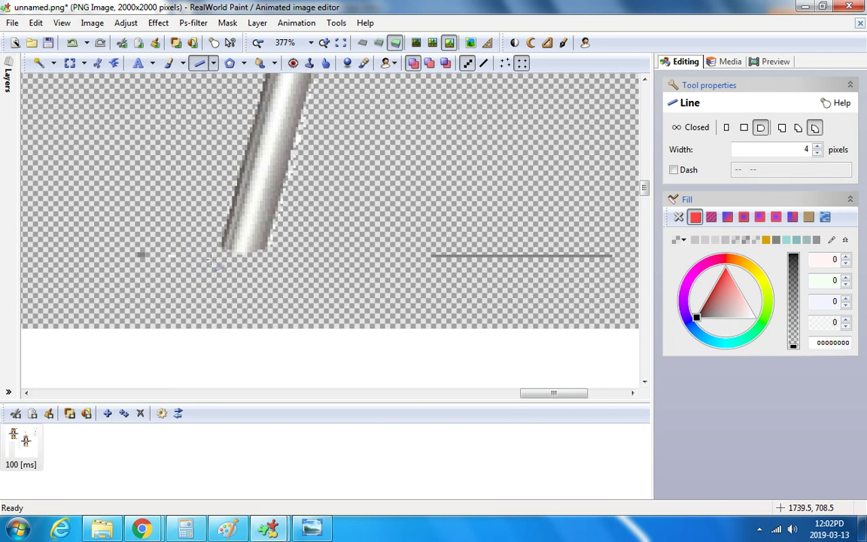
pyautogui.moveTo(212, 260); pyautogui.dragTo(210, 263)
pyautogui.scroll(-4, 211, 262)
pyautogui.scroll(5, 644, 192)
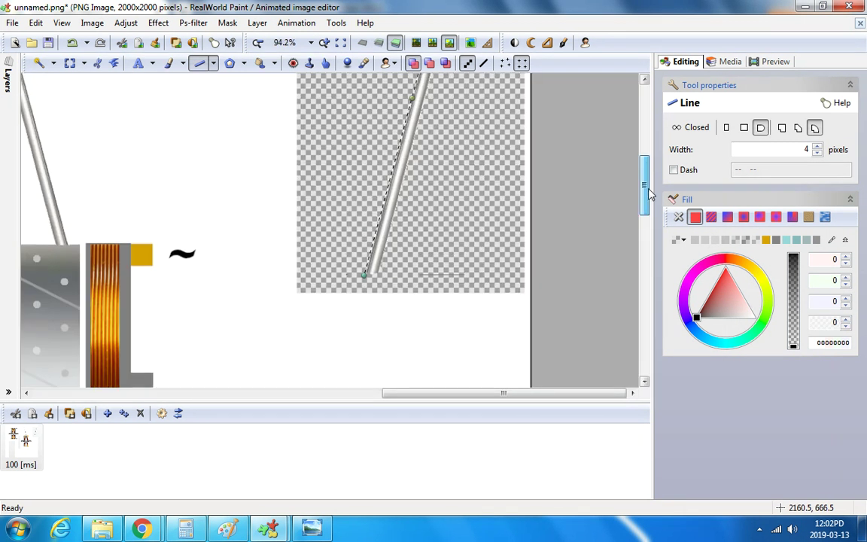
pyautogui.scroll(2, 465, 179)
pyautogui.scroll(5, 465, 179)
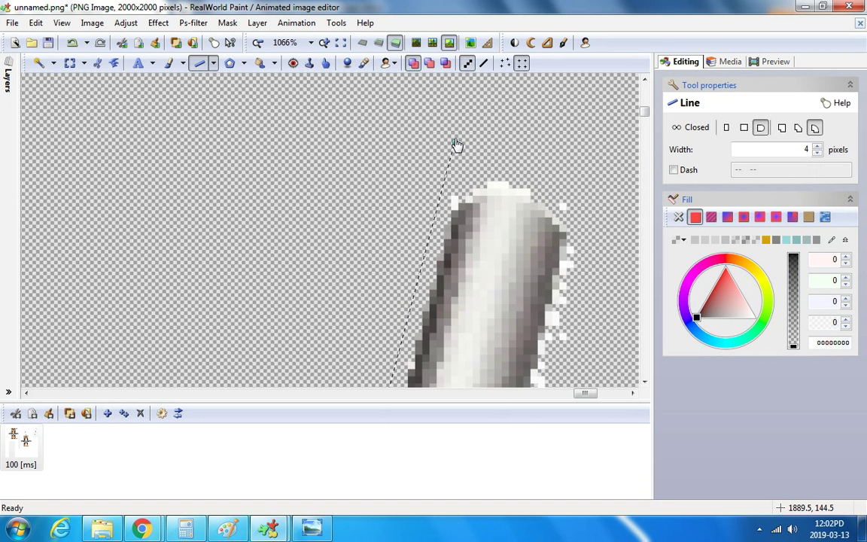
# Erase the white fringe along the mirrored rod's right edge and upper corner with transparent lines 4 pixels wide.
pyautogui.scroll(-4, 457, 144)
pyautogui.moveTo(496, 178); pyautogui.dragTo(225, 286)
pyautogui.scroll(2, 224, 286)
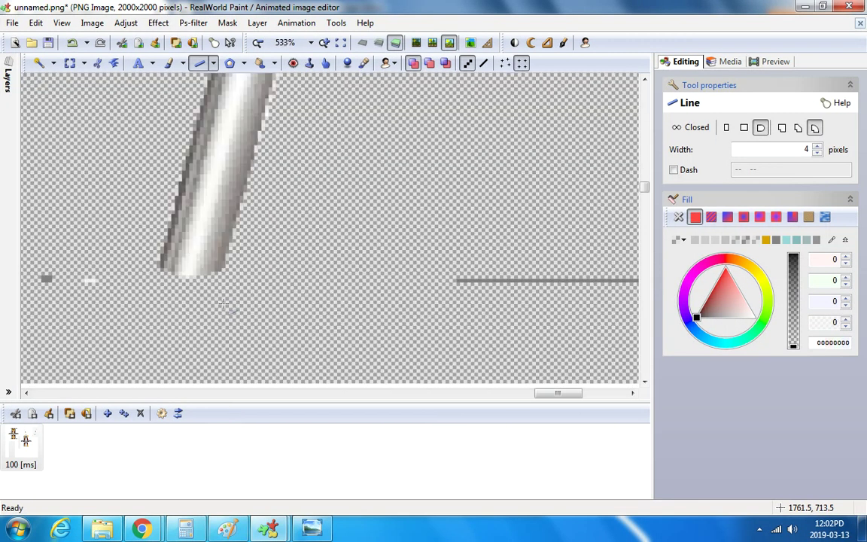
pyautogui.scroll(-3, 222, 302)
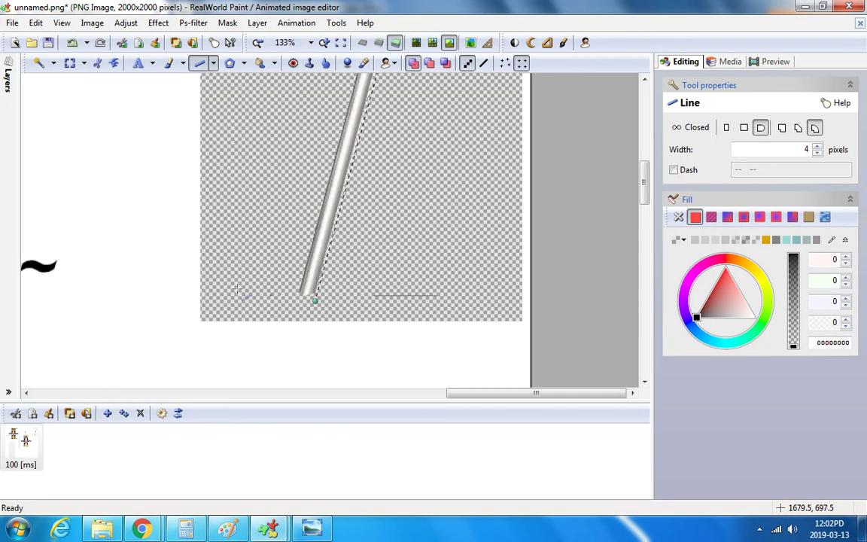
pyautogui.scroll(1, 354, 188)
pyautogui.scroll(3, 465, 250)
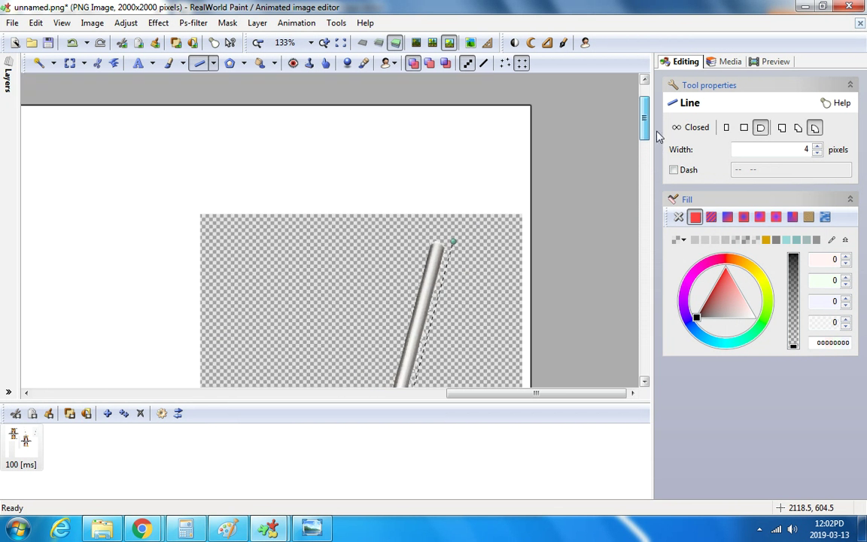
pyautogui.scroll(4, 465, 250)
pyautogui.moveTo(442, 246); pyautogui.dragTo(423, 229)
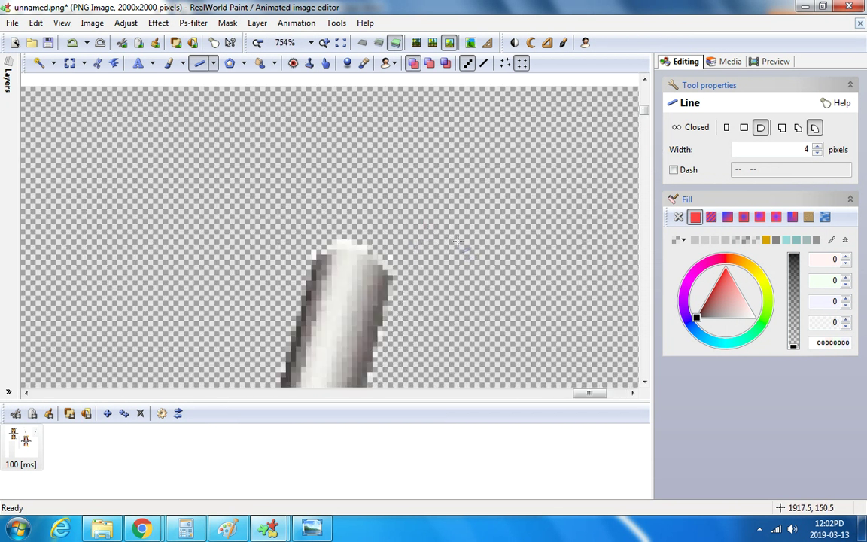
# Select the cleaned mirrored rod and move it so it crosses the original rod with its lower end on the rotor.
pyautogui.scroll(-8, 457, 241)
pyautogui.scroll(-1, 497, 299)
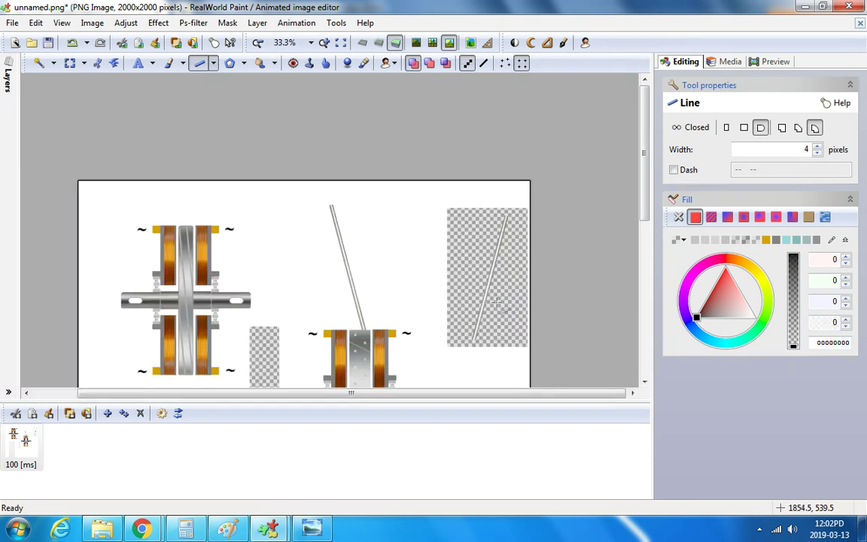
pyautogui.click(70, 63)
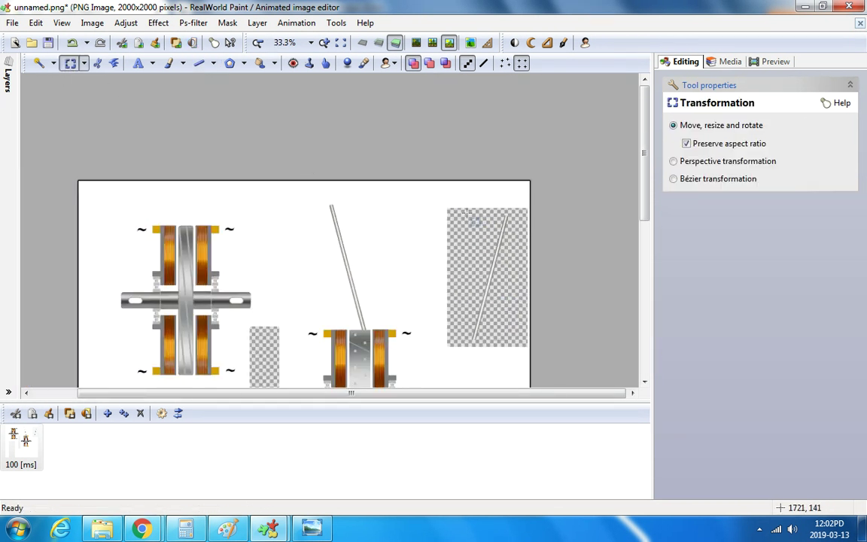
pyautogui.moveTo(467, 214); pyautogui.dragTo(515, 345)
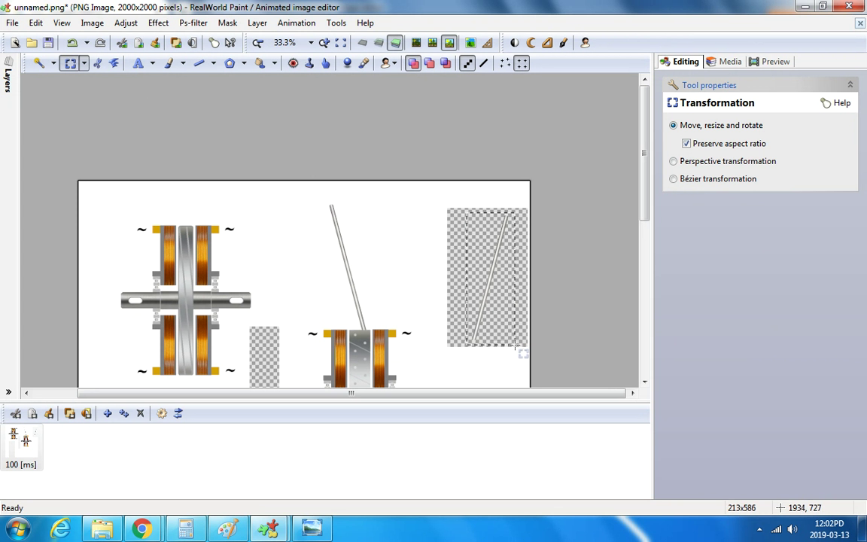
pyautogui.moveTo(467, 316); pyautogui.dragTo(362, 323)
pyautogui.scroll(1, 363, 336)
pyautogui.scroll(5, 362, 336)
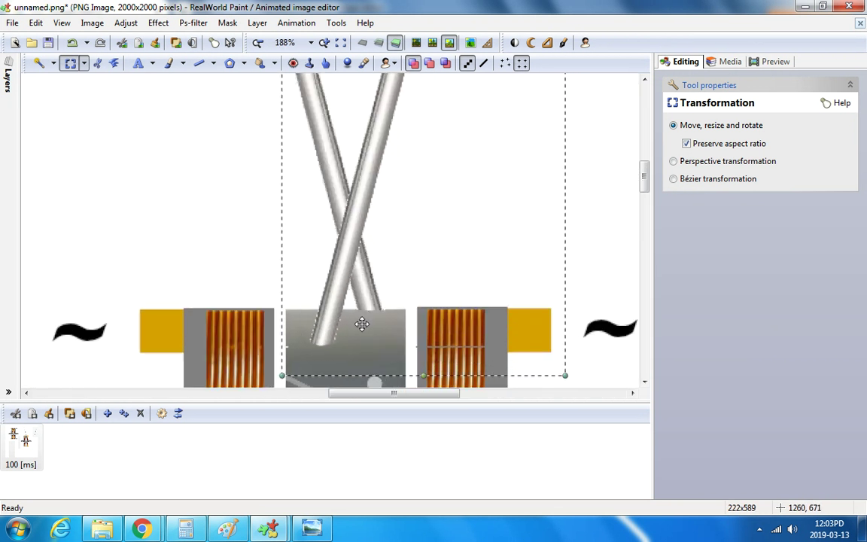
# Cut a horizontal strip about 416 by 76 pixels across the upper ends of both rods to make them level.
pyautogui.scroll(-4, 362, 324)
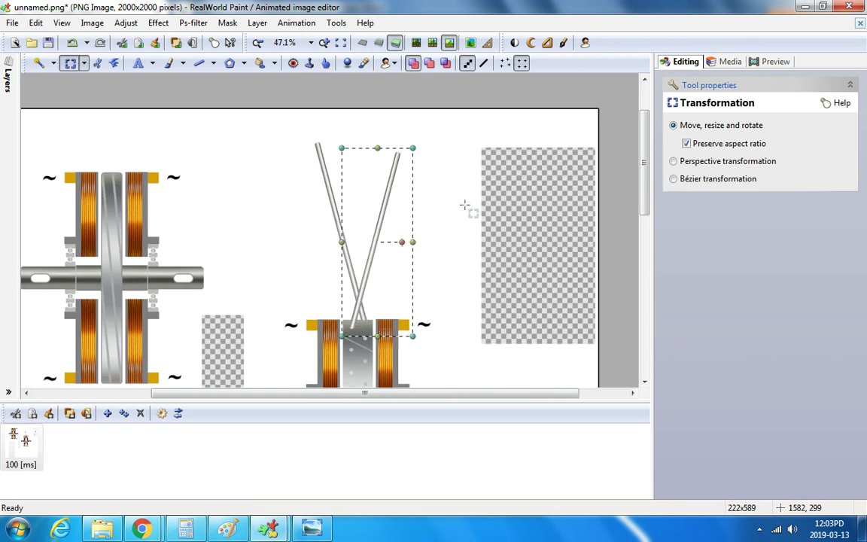
pyautogui.moveTo(292, 131); pyautogui.dragTo(423, 155)
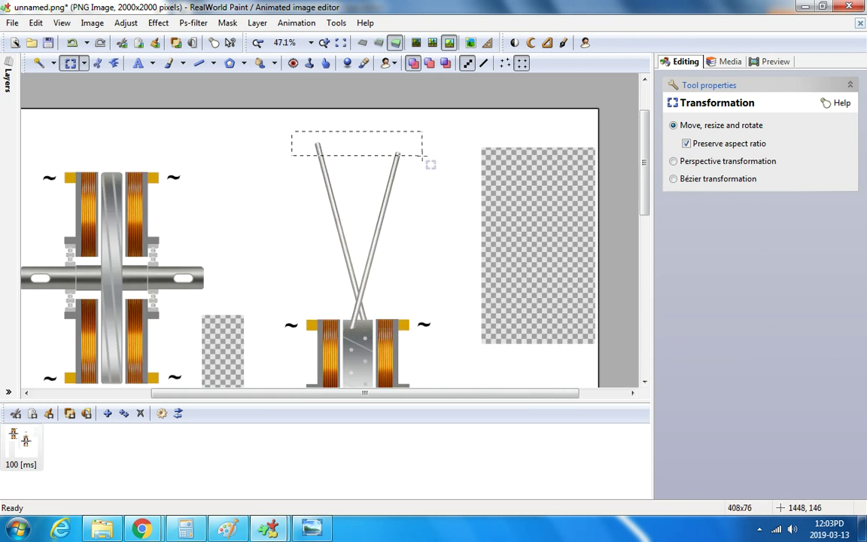
pyautogui.rightClick(387, 150)
pyautogui.click(465, 287)
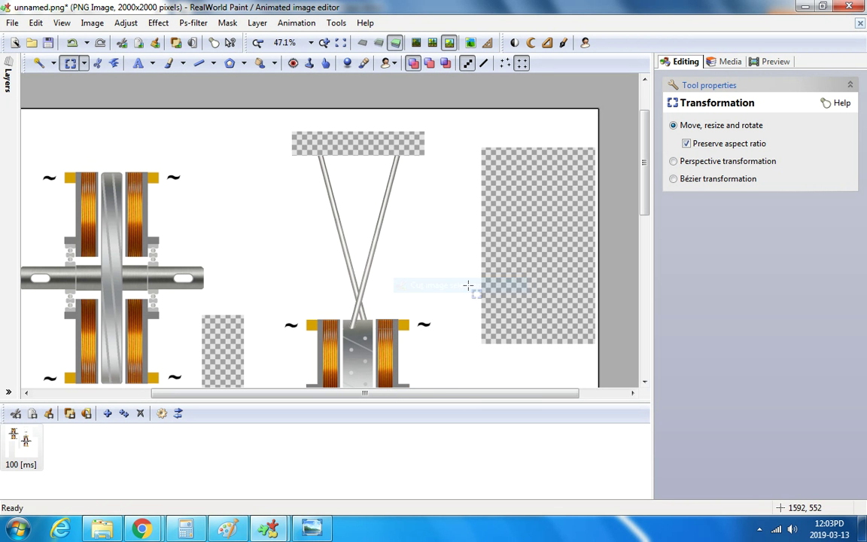
# Flood fill the cut strip and the three remaining transparent rectangles with white FFFFFF at 2% tolerance.
pyautogui.scroll(-2, 469, 286)
pyautogui.click(260, 62)
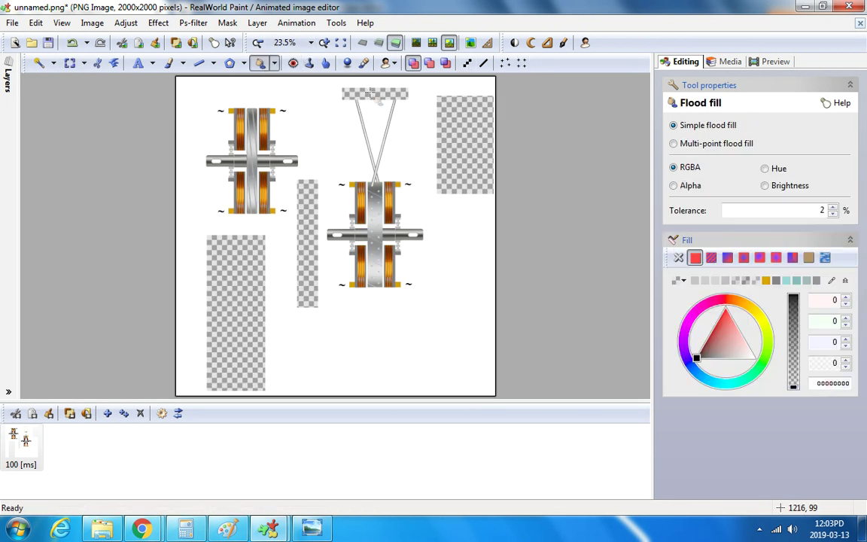
pyautogui.click(683, 282)
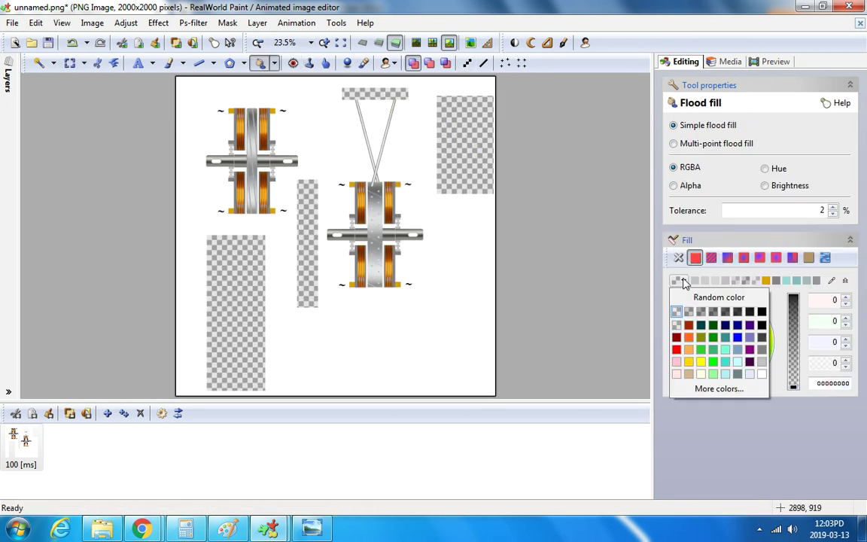
pyautogui.click(763, 374)
pyautogui.click(394, 96)
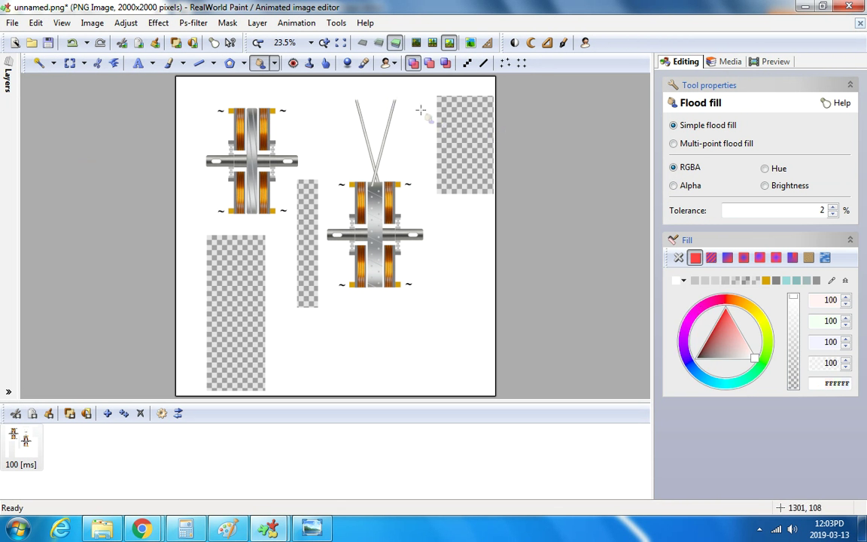
pyautogui.click(468, 147)
pyautogui.click(304, 210)
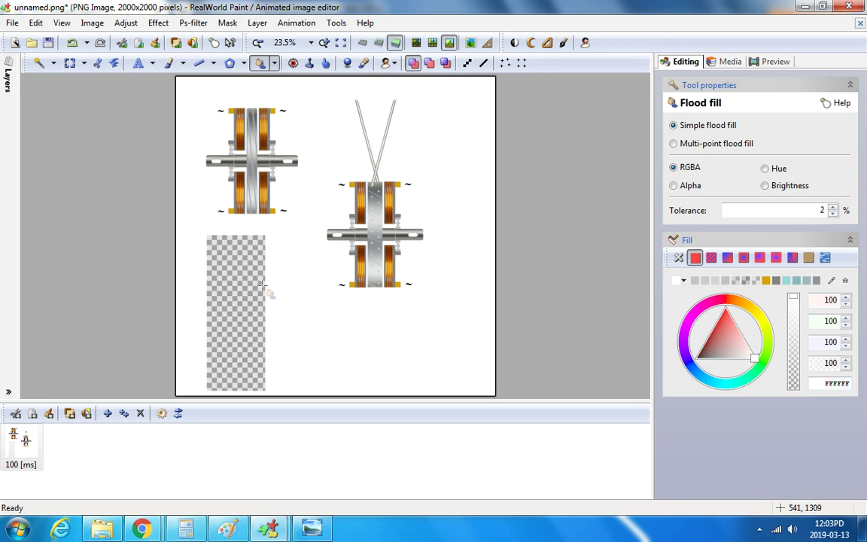
pyautogui.click(243, 264)
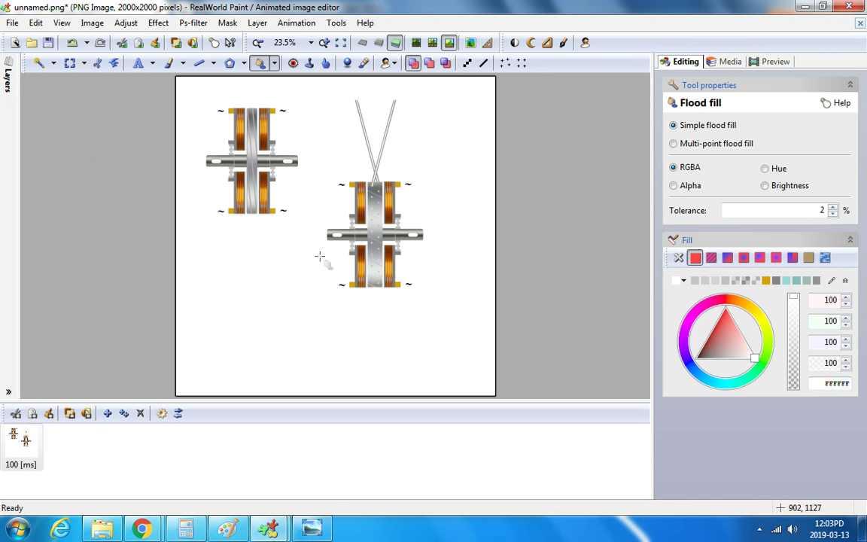
pyautogui.click(70, 64)
pyautogui.rightClick(254, 143)
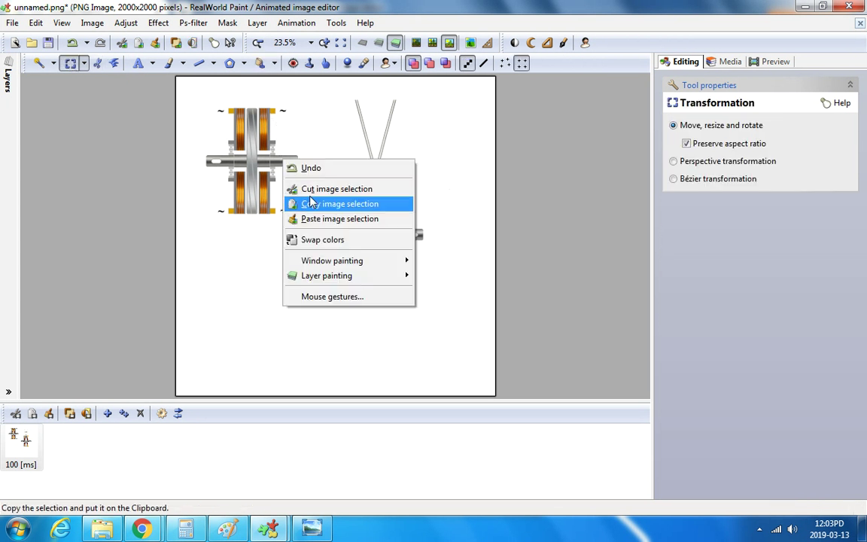
pyautogui.click(289, 198)
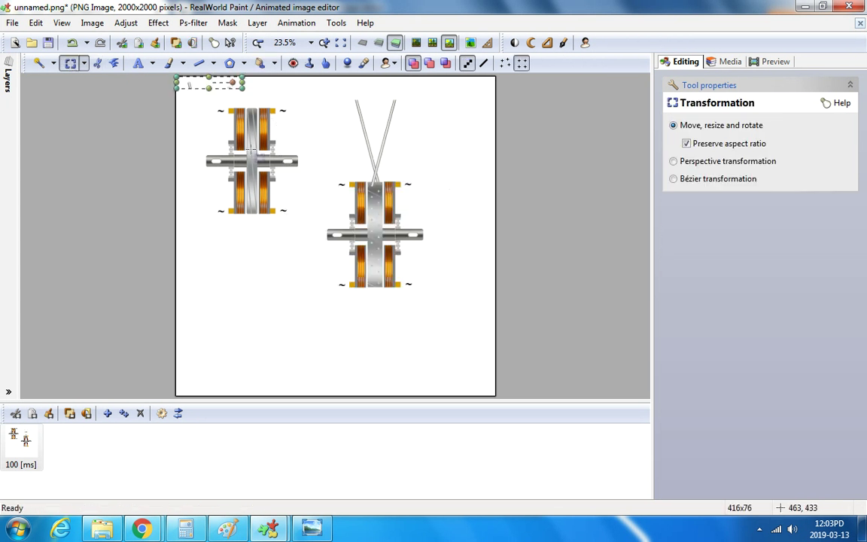
pyautogui.click(72, 43)
pyautogui.scroll(-1, 335, 132)
pyautogui.scroll(2, 372, 153)
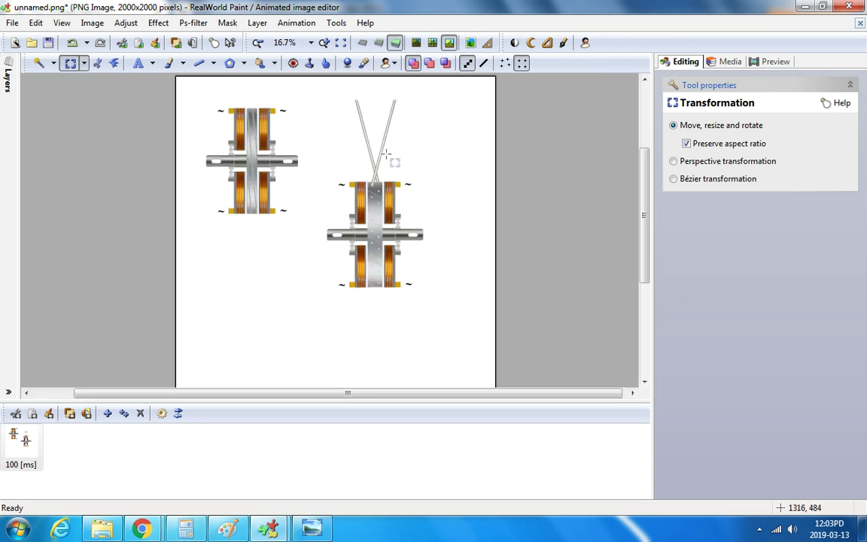
pyautogui.scroll(1, 385, 143)
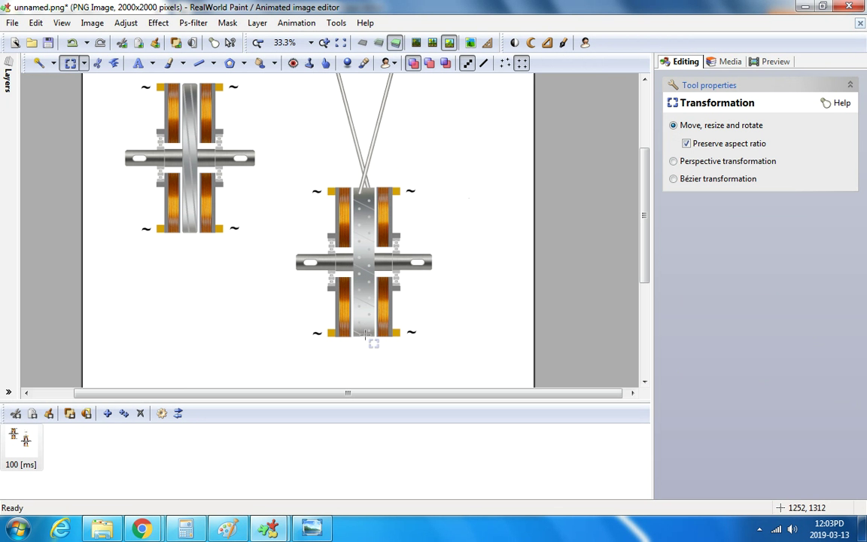
# Switch to Chrome, copy the smooth rod image from the Google image search, and return to RealWorld Paint.
pyautogui.scroll(-2, 355, 354)
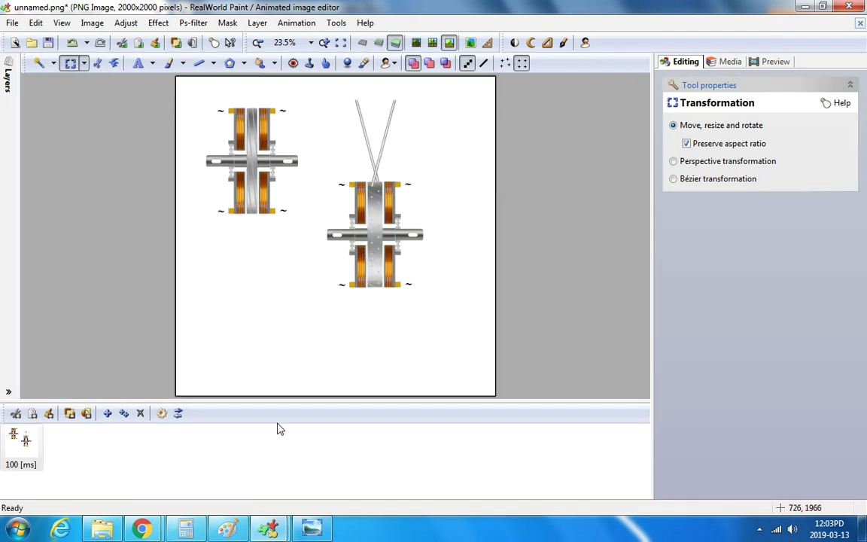
pyautogui.moveTo(141, 529)
pyautogui.click(83, 376)
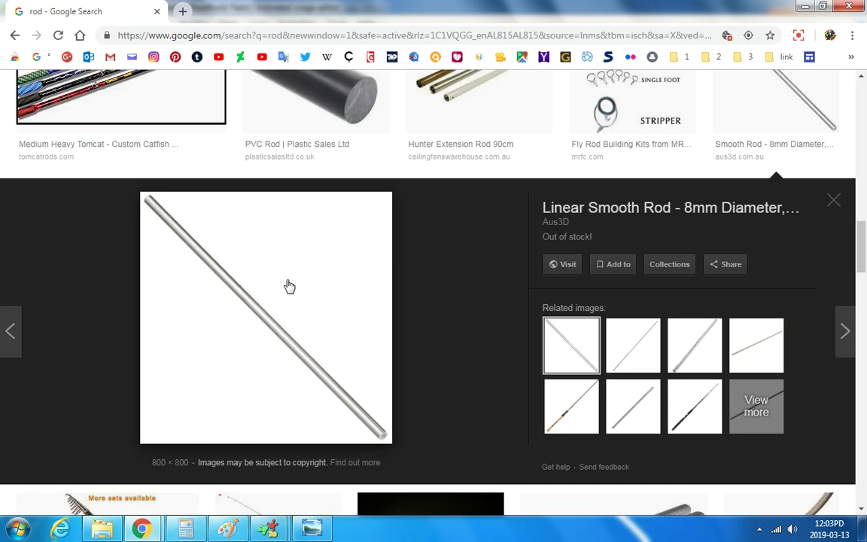
pyautogui.rightClick(290, 286)
pyautogui.click(322, 423)
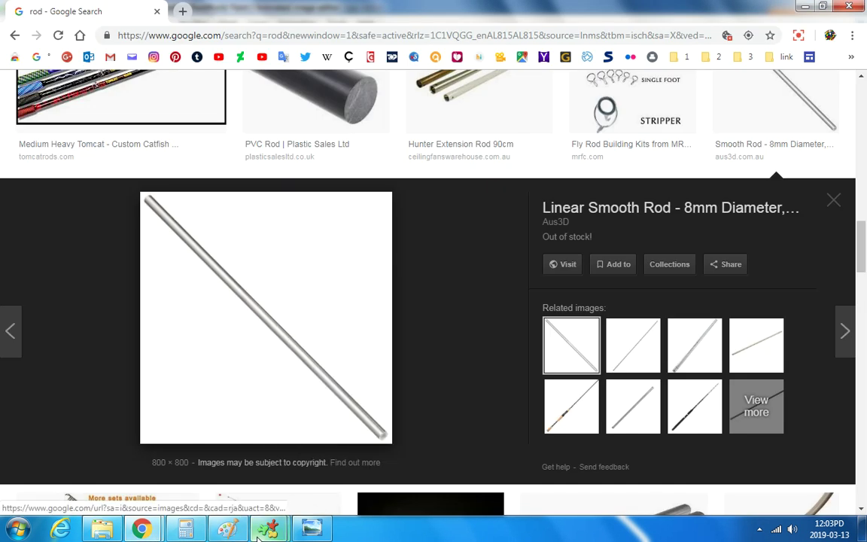
pyautogui.moveTo(258, 535)
pyautogui.click(233, 464)
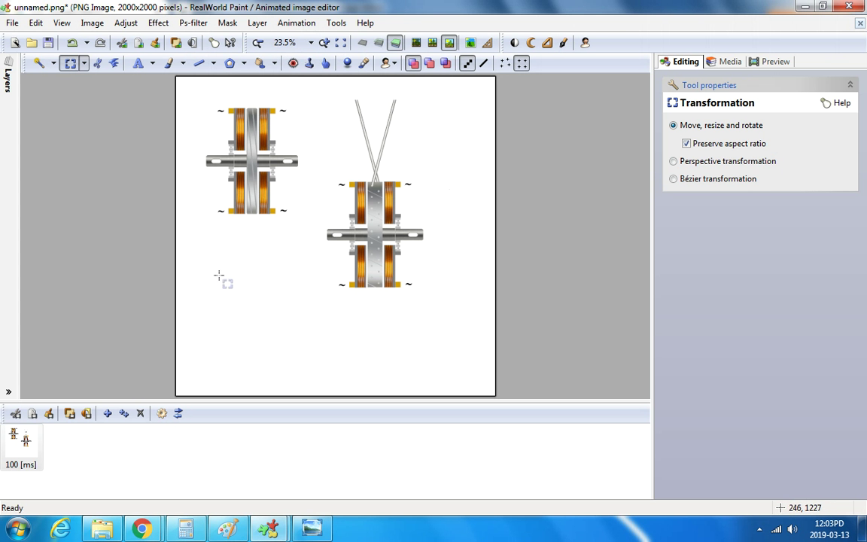
# Try to clear a rectangle in the canvas's lower left area and paste the copied rod image over it.
pyautogui.moveTo(208, 263); pyautogui.dragTo(287, 400)
pyautogui.moveTo(265, 296); pyautogui.dragTo(135, 369)
pyautogui.rightClick(265, 277)
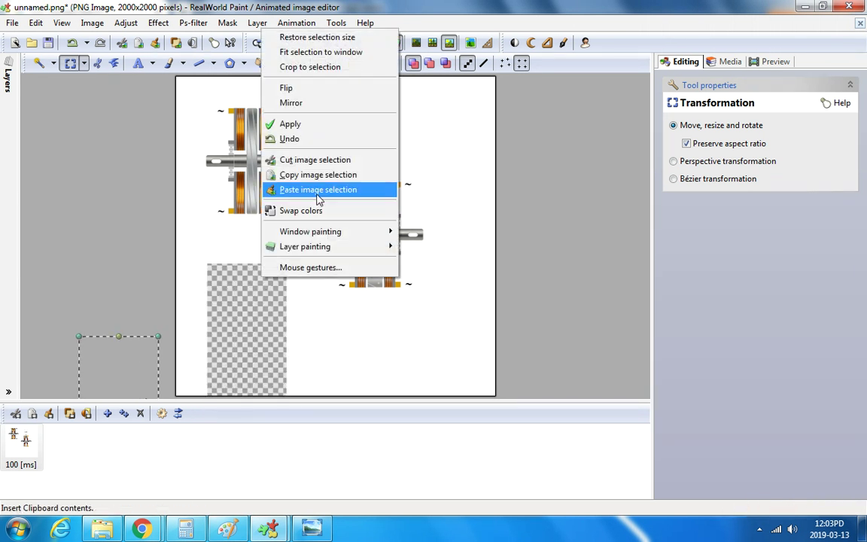
pyautogui.click(320, 190)
pyautogui.moveTo(257, 142); pyautogui.dragTo(267, 300)
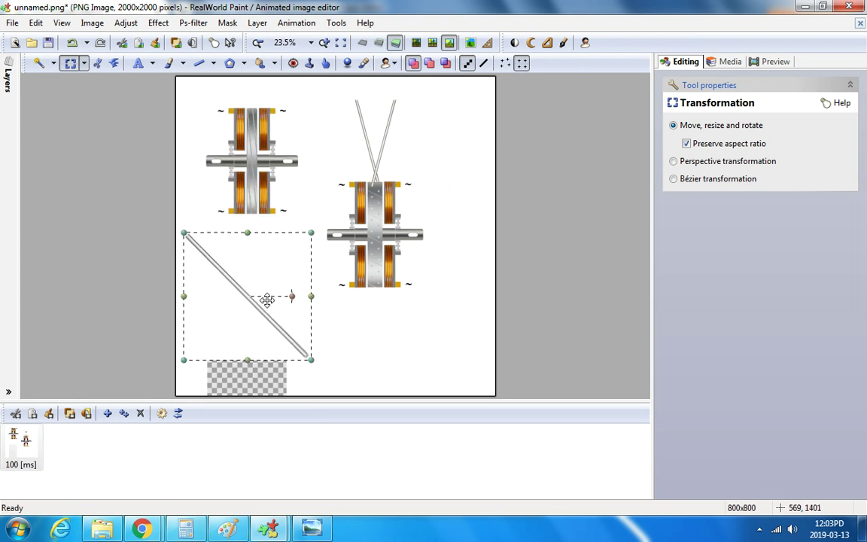
# Undo the paste and earlier edits back to the state where the mirrored rod lies isolated on the transparent rectangle.
pyautogui.click(72, 44)
pyautogui.click(72, 44)
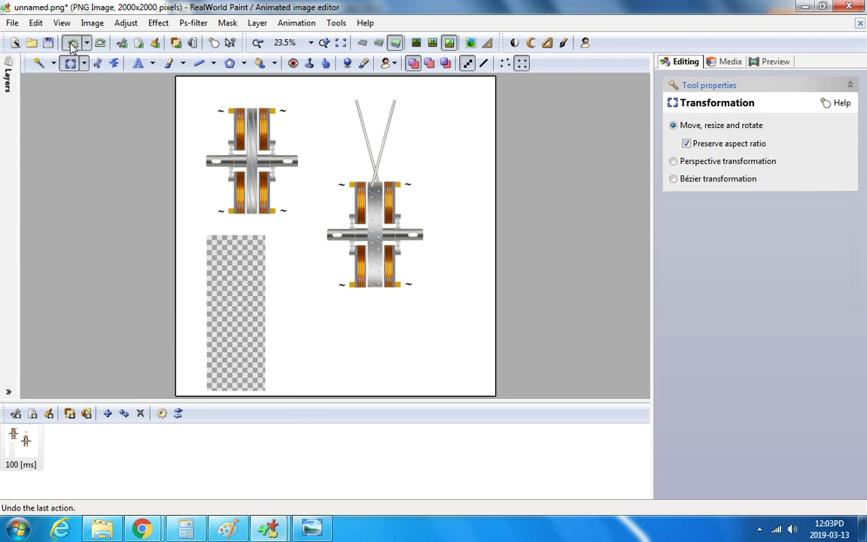
pyautogui.click(72, 43)
pyautogui.click(72, 43)
pyautogui.click(73, 44)
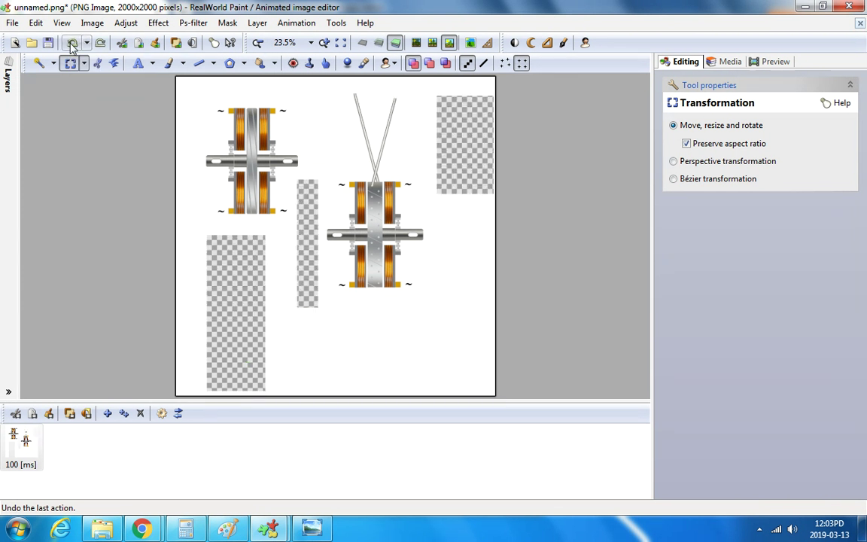
pyautogui.click(72, 44)
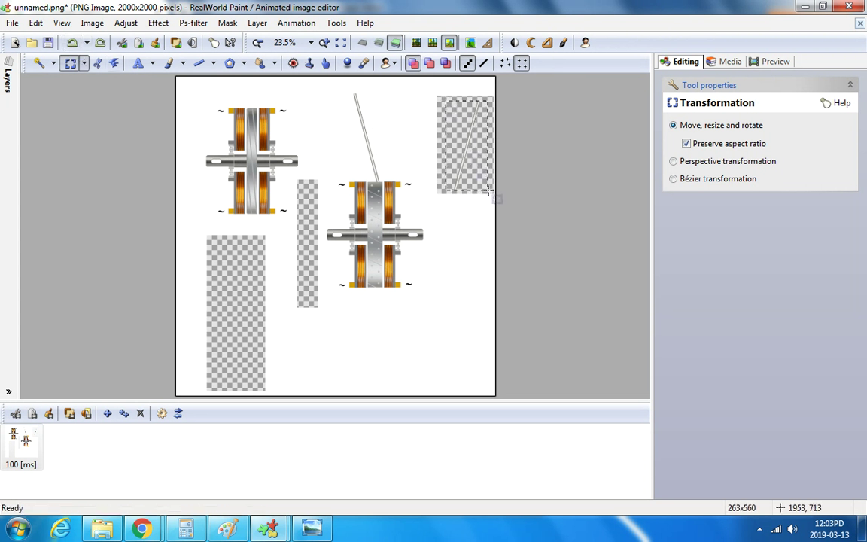
# Select the isolated mirrored rod on the transparent rectangle and copy it as an image selection.
pyautogui.moveTo(444, 98); pyautogui.dragTo(488, 190)
pyautogui.rightClick(465, 149)
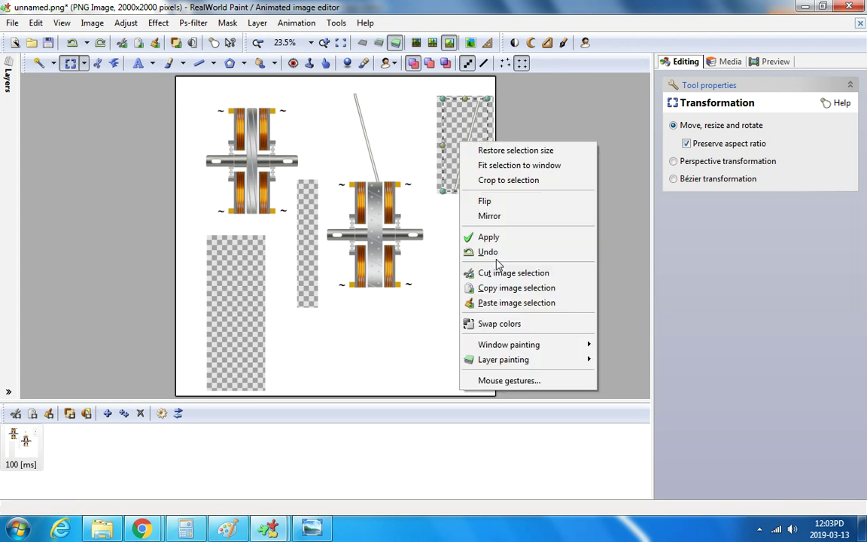
pyautogui.click(501, 272)
# Redo all the undone edits up to the white-filled canvas with both upper rods level.
pyautogui.click(100, 43)
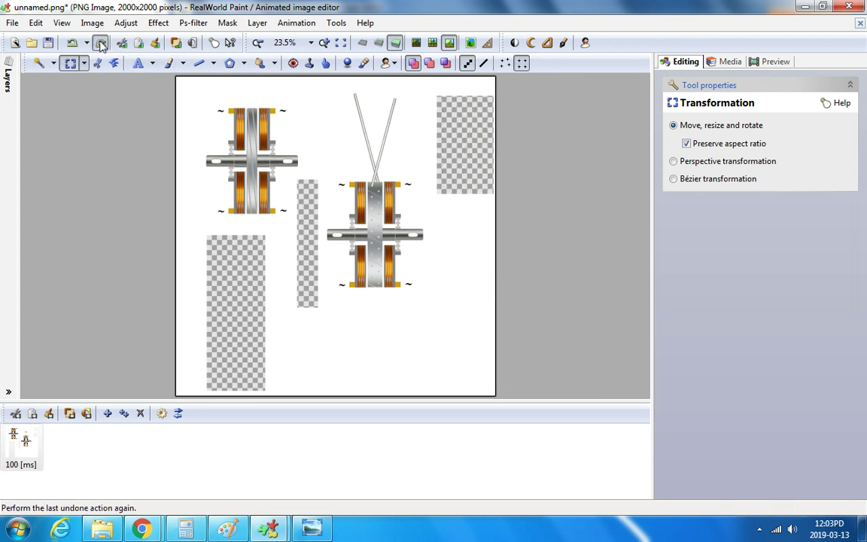
pyautogui.click(101, 43)
pyautogui.click(100, 43)
pyautogui.click(100, 43)
pyautogui.click(100, 43)
pyautogui.click(100, 43)
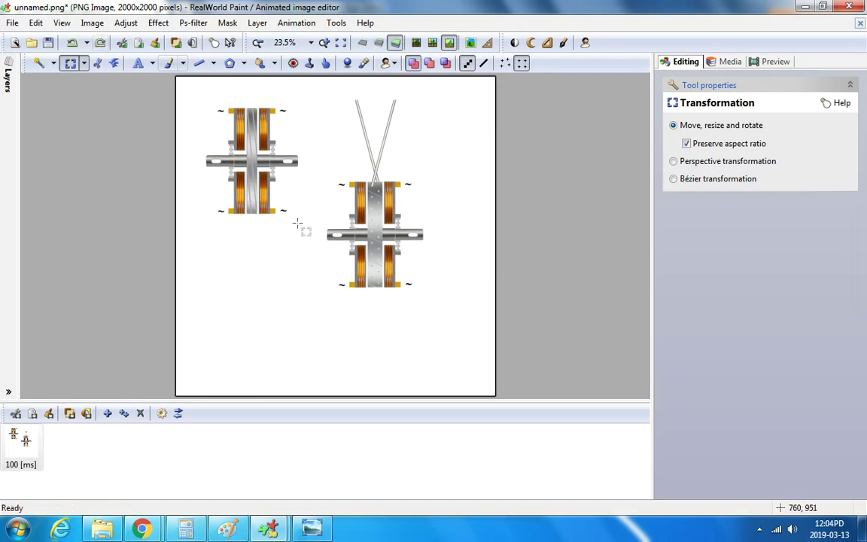
# Paste the copied rod, flip it, and move it beneath the right-hand machine's rotor.
pyautogui.scroll(1, 376, 293)
pyautogui.rightClick(385, 255)
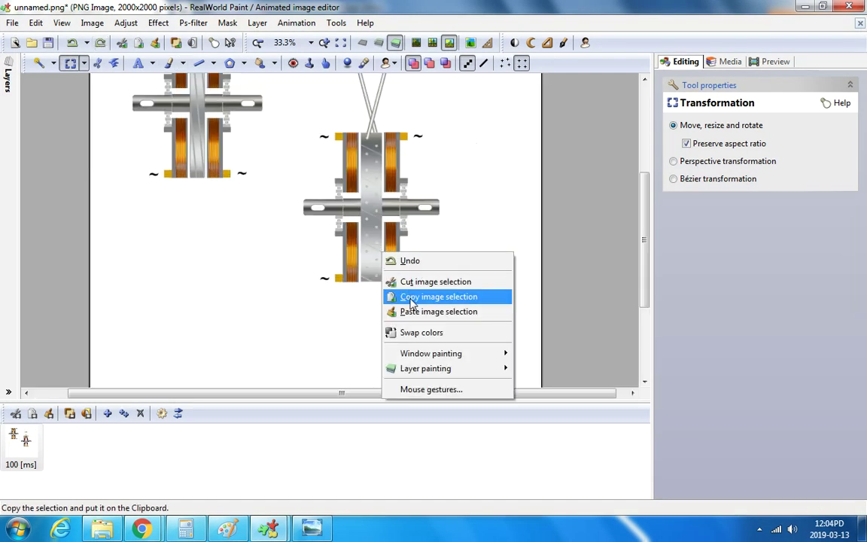
pyautogui.click(407, 310)
pyautogui.moveTo(124, 116); pyautogui.dragTo(306, 297)
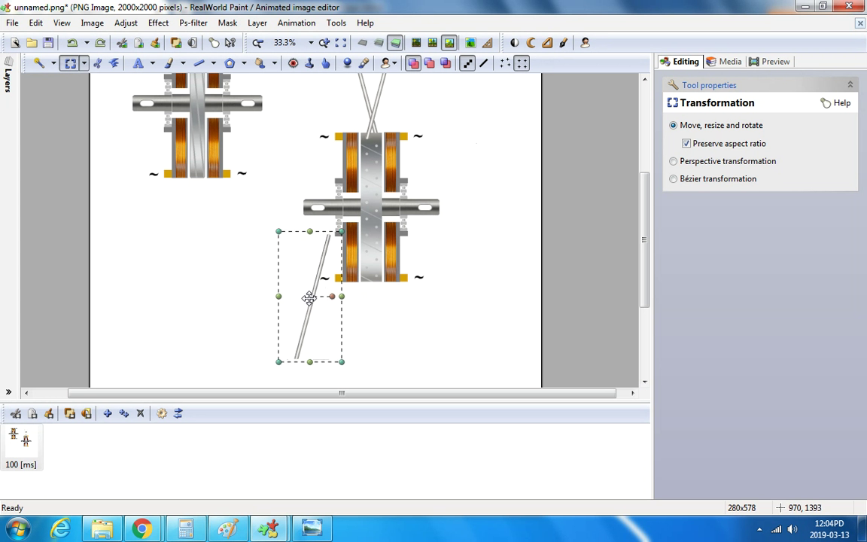
pyautogui.rightClick(306, 297)
pyautogui.click(333, 111)
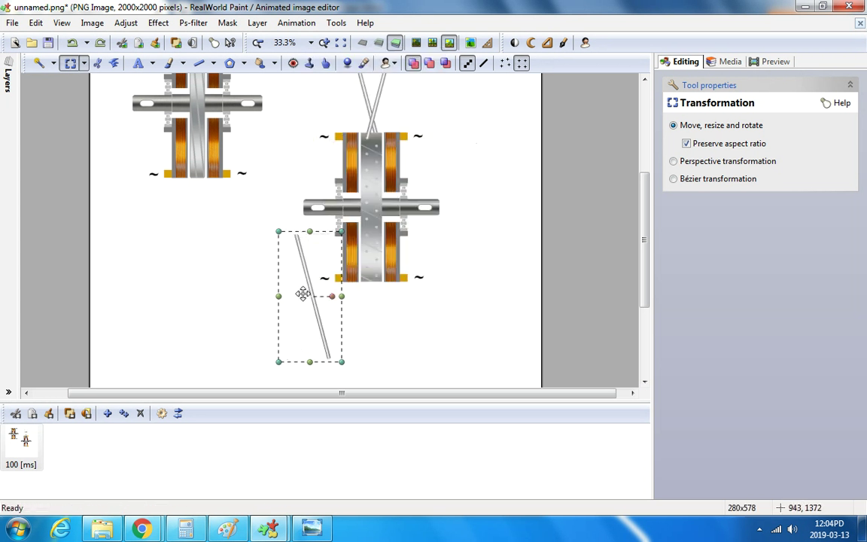
pyautogui.moveTo(303, 293); pyautogui.dragTo(372, 342)
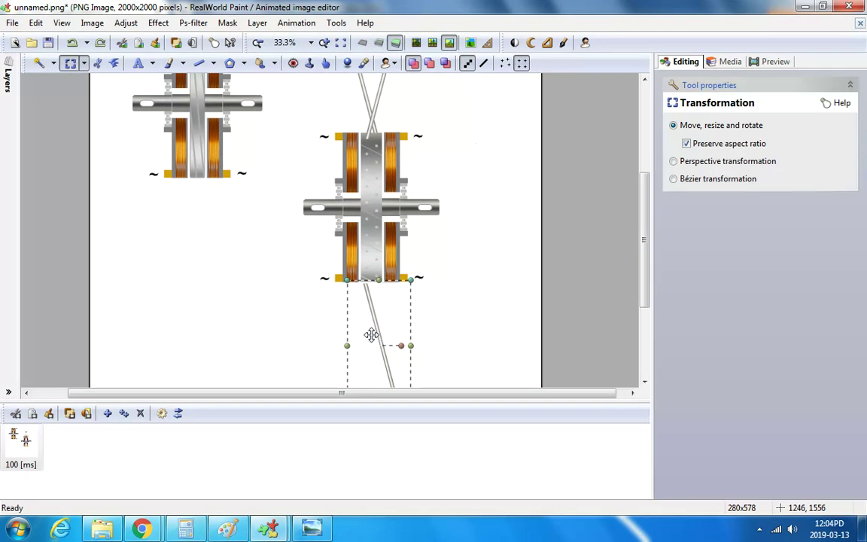
# Try to align the flipped rod's upper end with the lower edge of the perforated rotor.
pyautogui.scroll(1, 371, 333)
pyautogui.scroll(-1, 371, 332)
pyautogui.scroll(4, 380, 279)
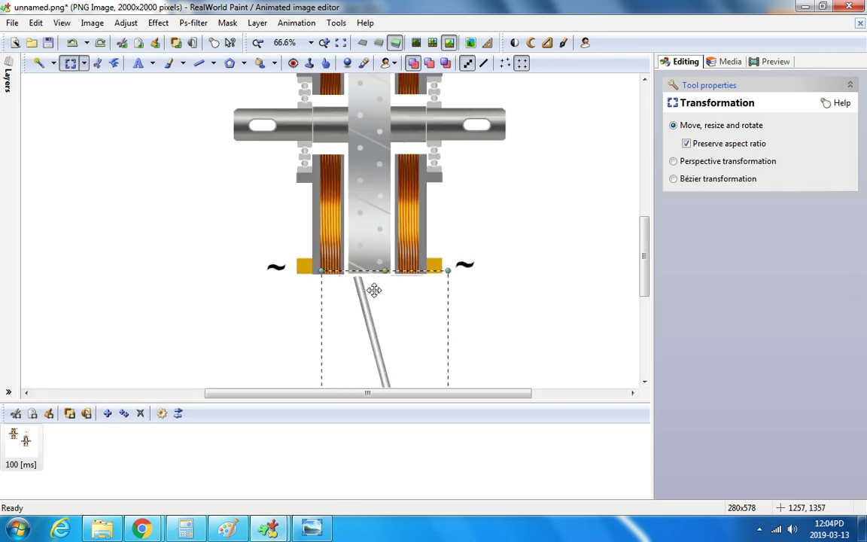
pyautogui.moveTo(360, 321); pyautogui.dragTo(363, 315)
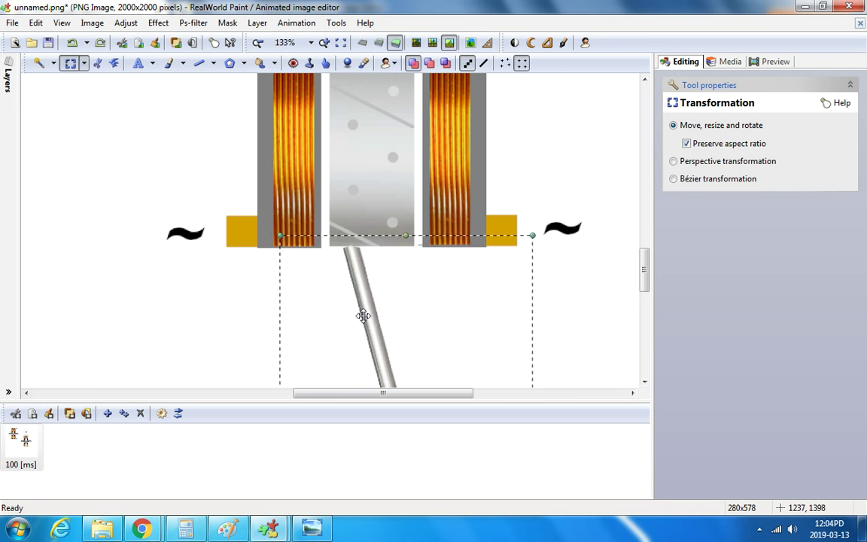
pyautogui.scroll(-4, 363, 315)
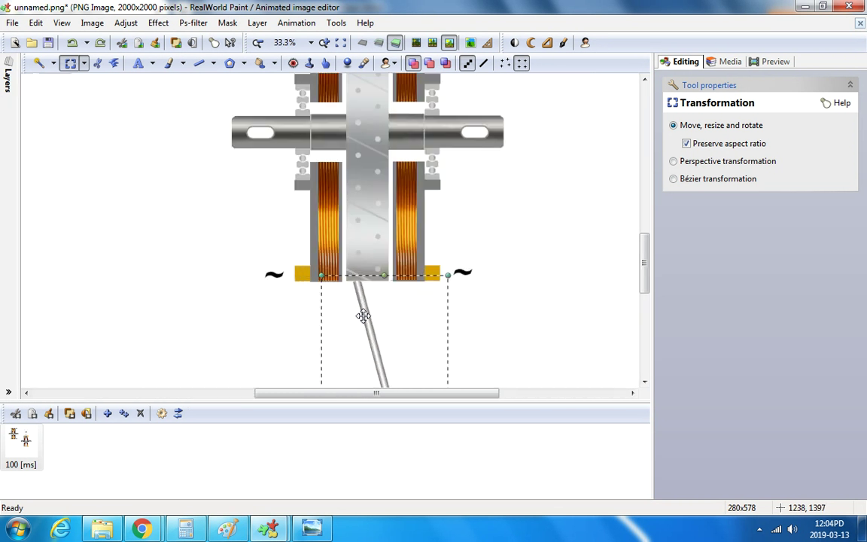
pyautogui.scroll(3, 363, 315)
pyautogui.moveTo(359, 311); pyautogui.dragTo(358, 329)
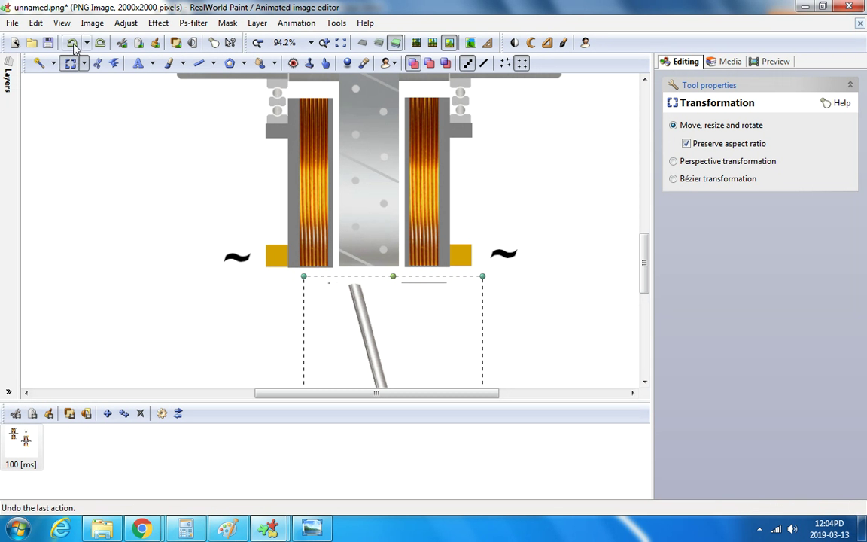
# Paste the copied rod again, flip it, and place it a short gap below the perforated rotor.
pyautogui.rightClick(258, 230)
pyautogui.click(297, 292)
pyautogui.moveTo(183, 147); pyautogui.dragTo(394, 340)
pyautogui.rightClick(202, 191)
pyautogui.click(239, 265)
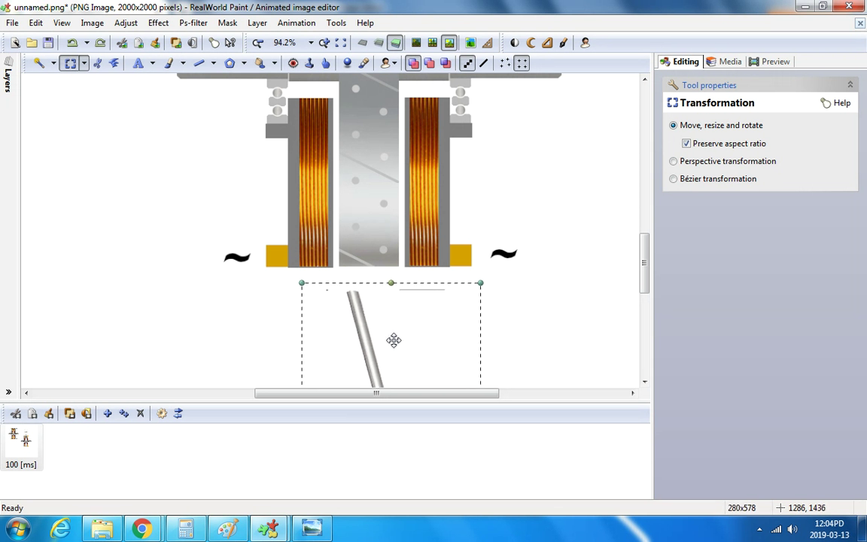
pyautogui.click(501, 215)
# Paint over the stray fragments and uneven tip at the lower rod's upper end with a square 12-pixel white FFFFFF brush.
pyautogui.click(169, 63)
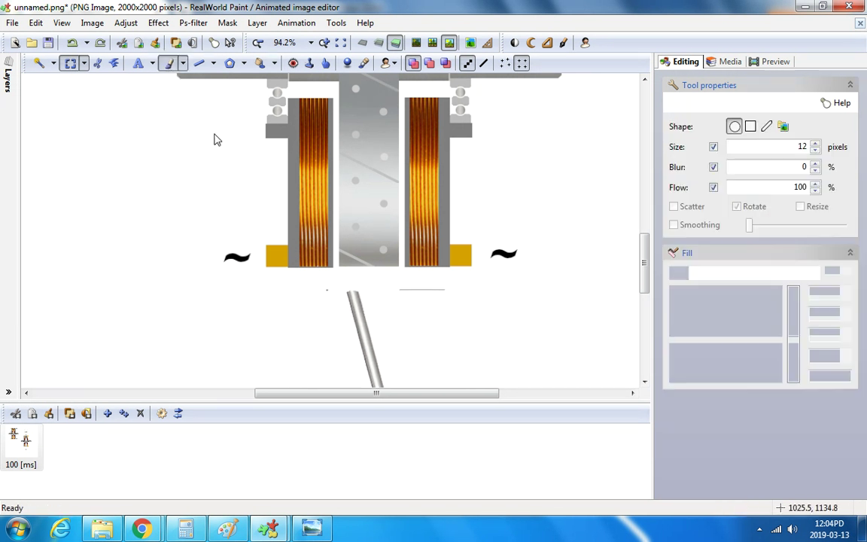
pyautogui.scroll(5, 362, 314)
pyautogui.click(746, 127)
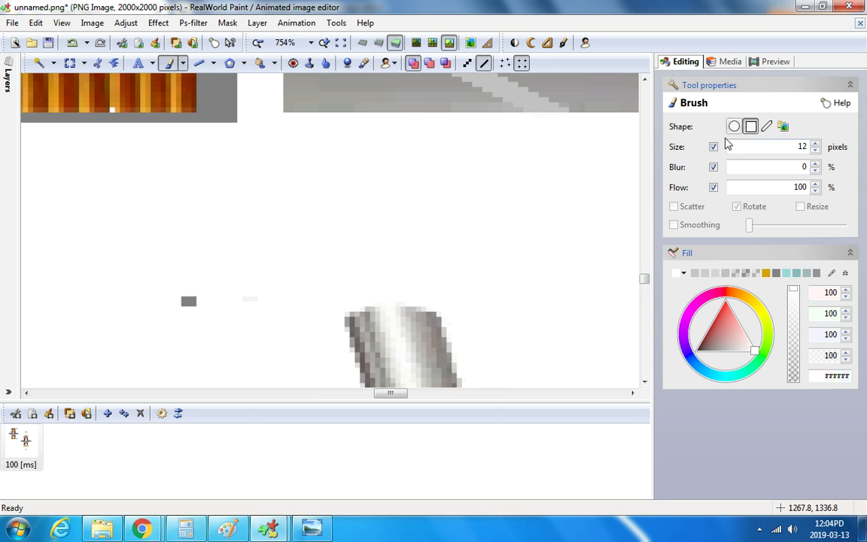
pyautogui.moveTo(357, 280); pyautogui.dragTo(429, 280)
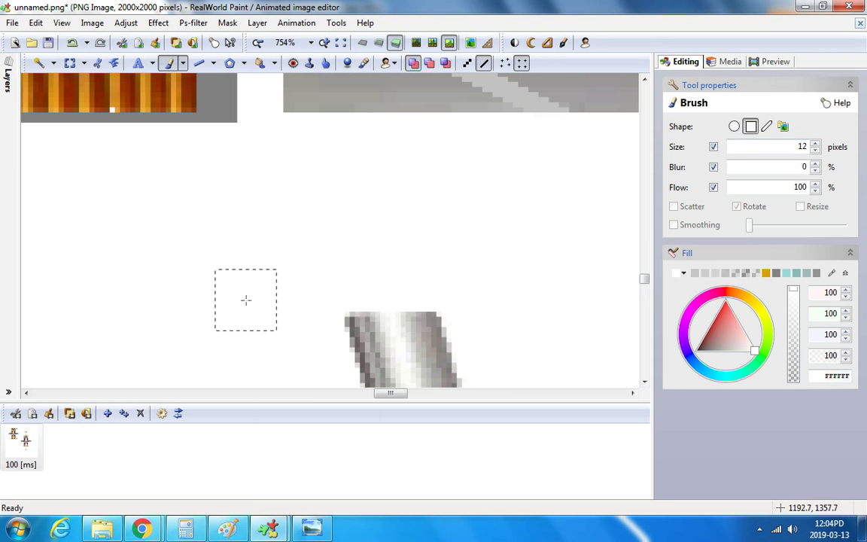
pyautogui.scroll(-6, 245, 300)
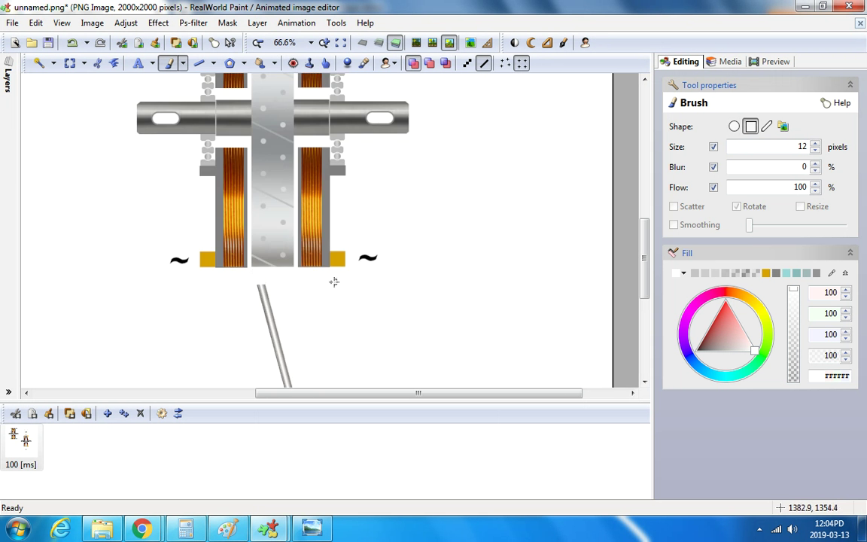
pyautogui.scroll(-3, 334, 281)
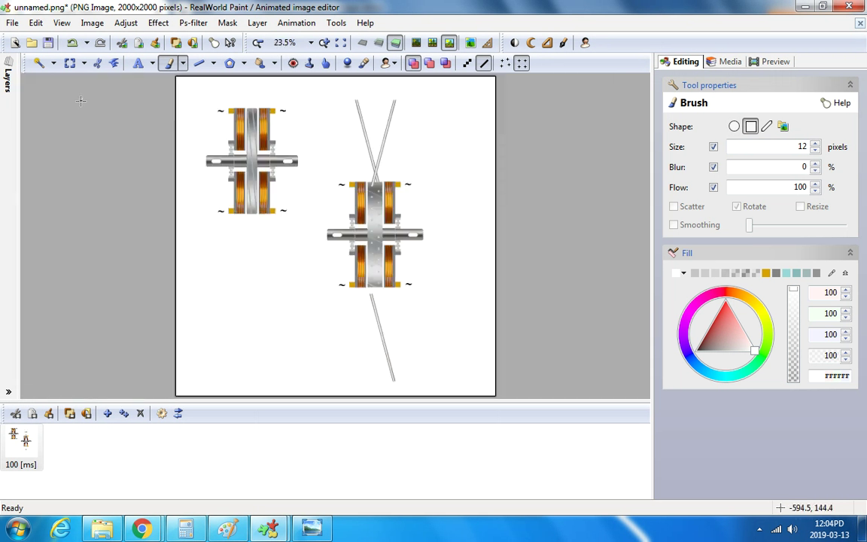
# Select the cleaned lower rod in an area about 269 by 575 pixels and move its upper end against the rotor's lower edge.
pyautogui.click(70, 63)
pyautogui.click(404, 388)
pyautogui.scroll(5, 353, 293)
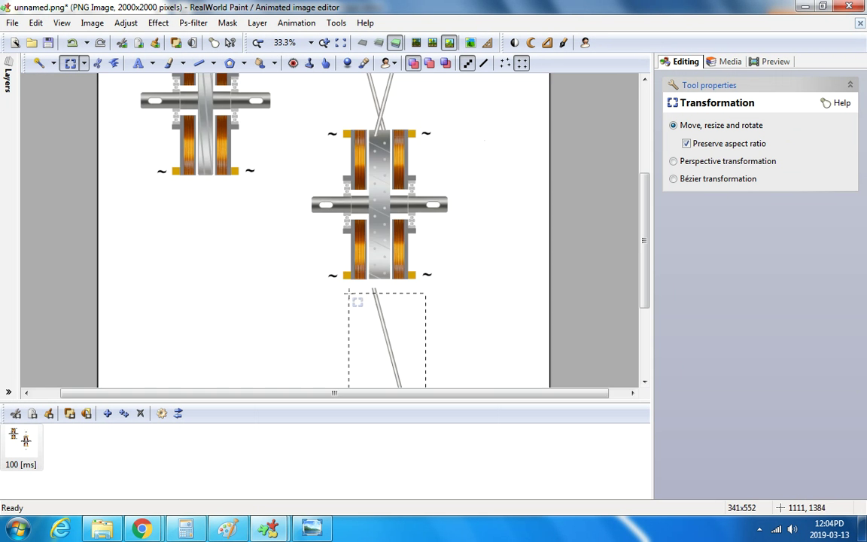
pyautogui.scroll(1, 350, 279)
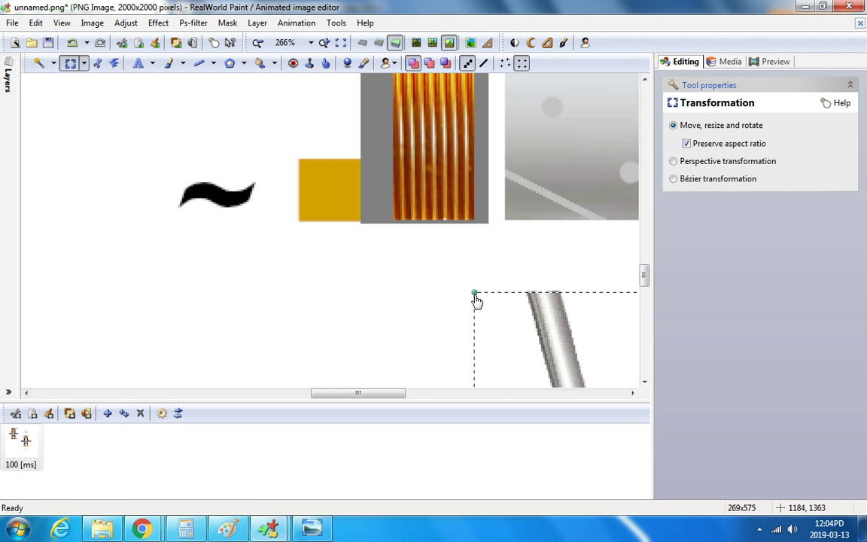
pyautogui.moveTo(546, 339); pyautogui.dragTo(563, 265)
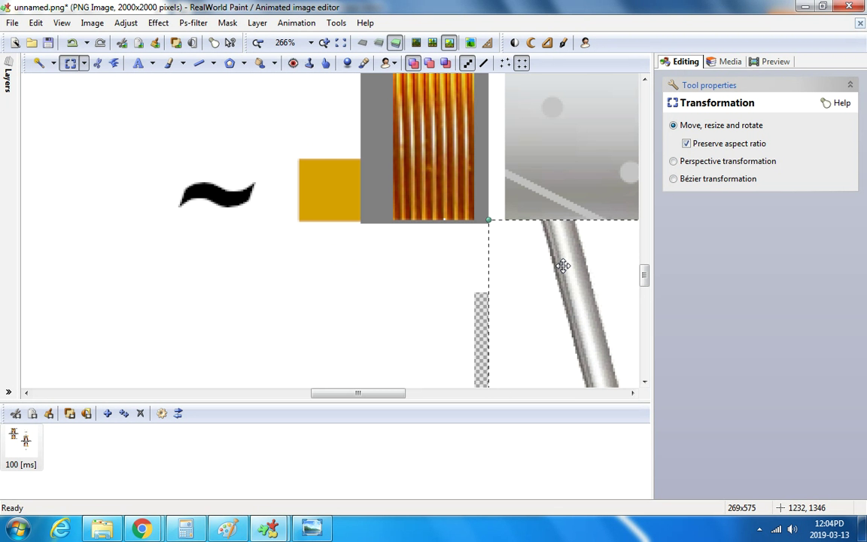
pyautogui.scroll(-2, 437, 296)
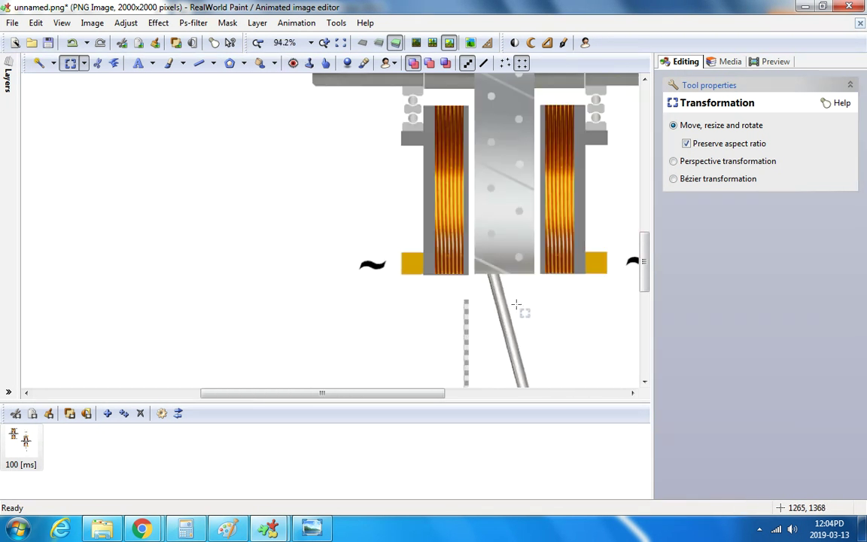
# Paste another copy of the rod, flip and mirror it, and move it across the lower rod with its upper end on the rotor.
pyautogui.scroll(1, 518, 304)
pyautogui.scroll(1, 505, 294)
pyautogui.rightClick(465, 270)
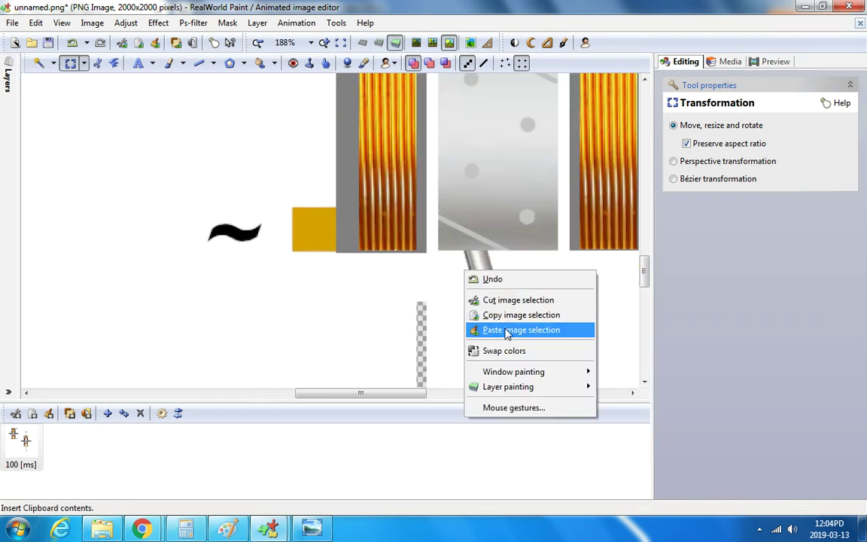
pyautogui.click(501, 329)
pyautogui.rightClick(224, 191)
pyautogui.click(265, 244)
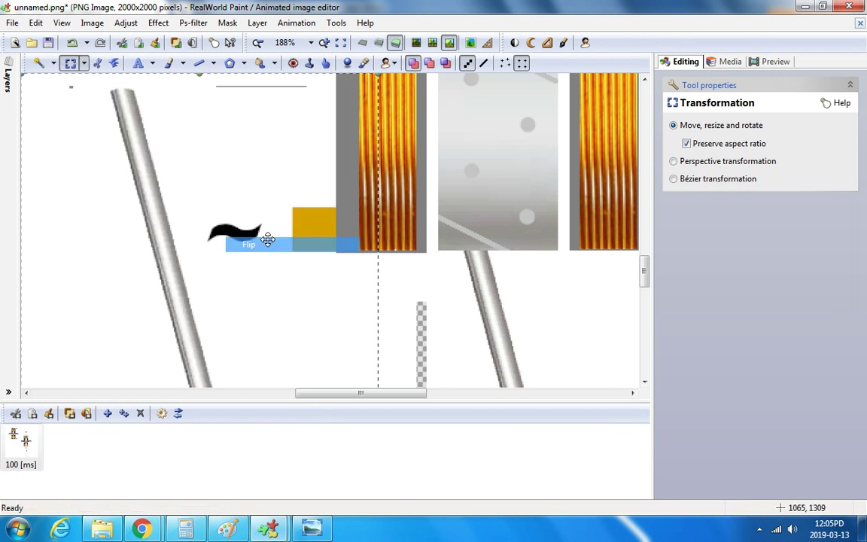
pyautogui.rightClick(218, 166)
pyautogui.click(271, 240)
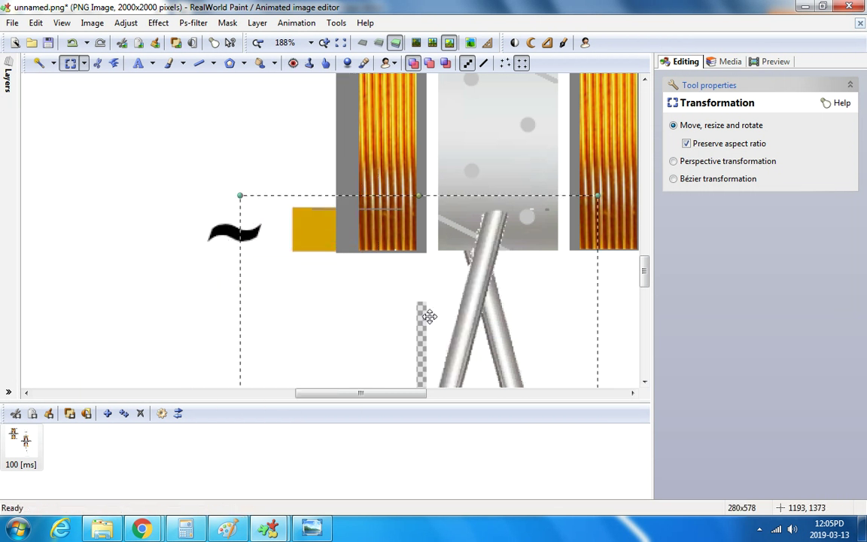
pyautogui.moveTo(426, 309); pyautogui.dragTo(459, 319)
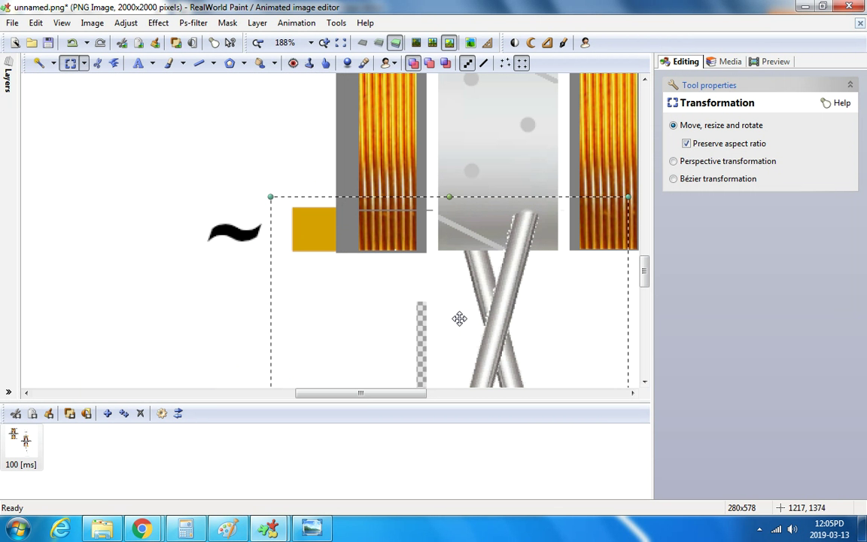
pyautogui.scroll(-4, 460, 320)
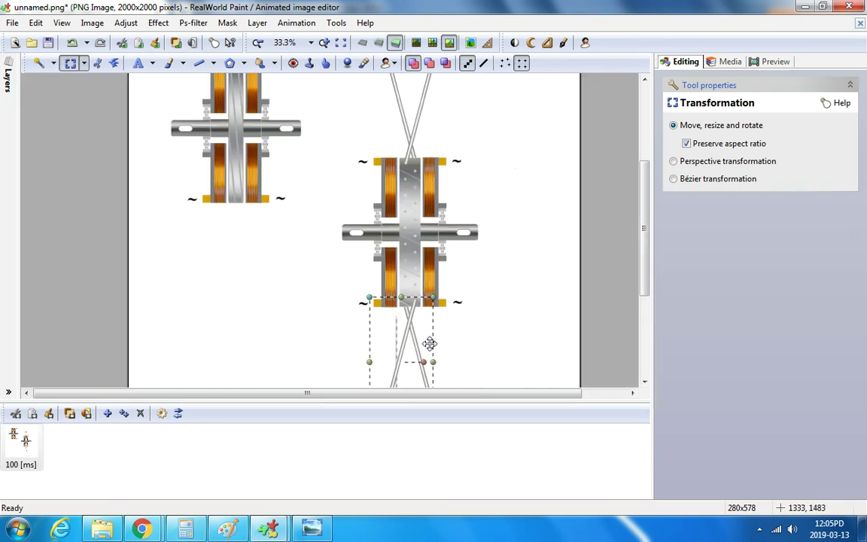
# Undo the pasted crossing rod and the last move of the lower rod towards the perforated rotor.
pyautogui.scroll(-1, 429, 343)
pyautogui.scroll(1, 366, 339)
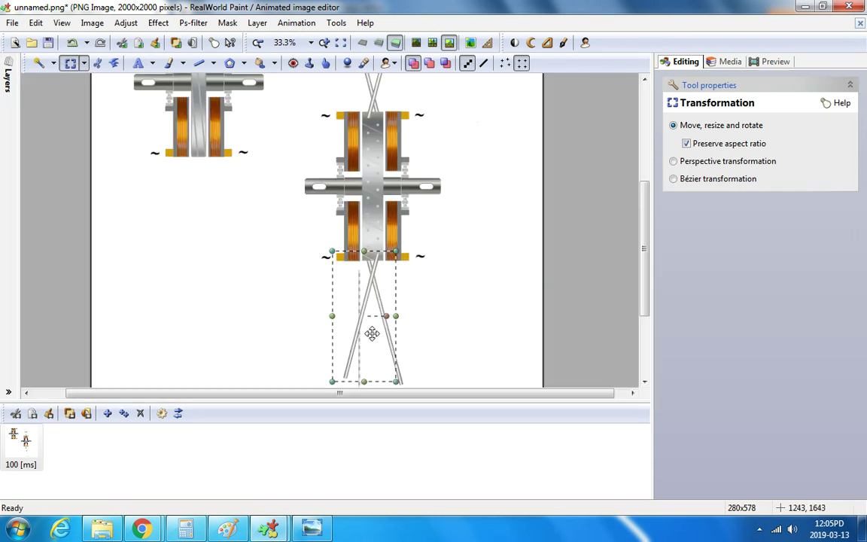
pyautogui.click(71, 42)
pyautogui.click(72, 42)
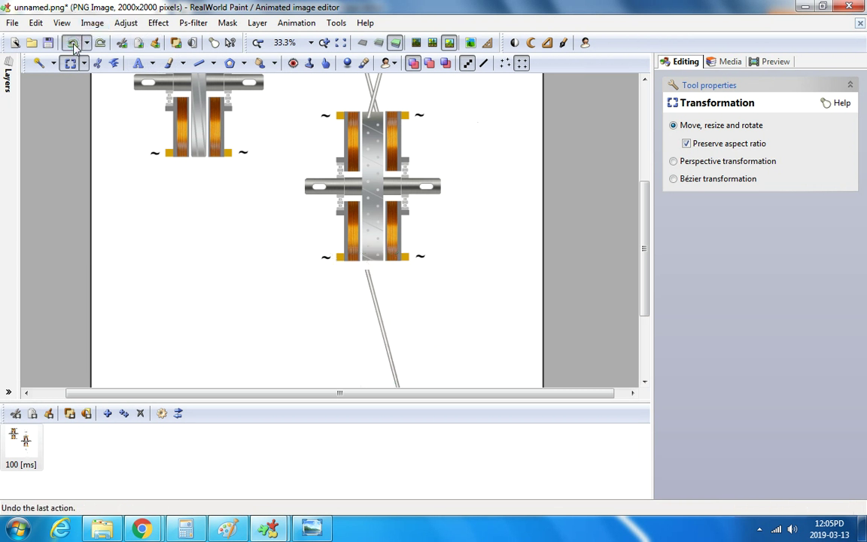
# Clear an area about 634 by 817 pixels below the left machine to transparency and place a pasted copy of the rod inside it.
pyautogui.moveTo(136, 229); pyautogui.dragTo(278, 382)
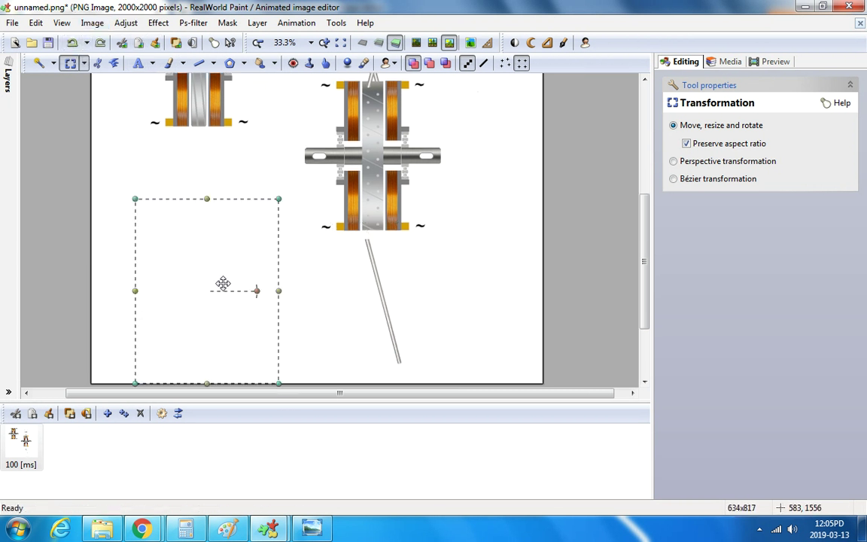
pyautogui.moveTo(223, 285); pyautogui.dragTo(32, 344)
pyautogui.rightClick(172, 249)
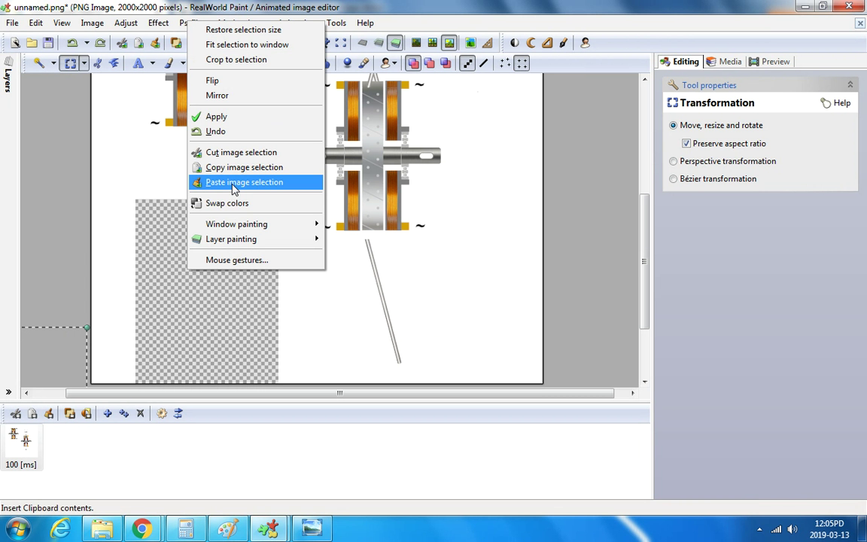
pyautogui.click(193, 179)
pyautogui.moveTo(123, 127); pyautogui.dragTo(206, 280)
pyautogui.click(248, 159)
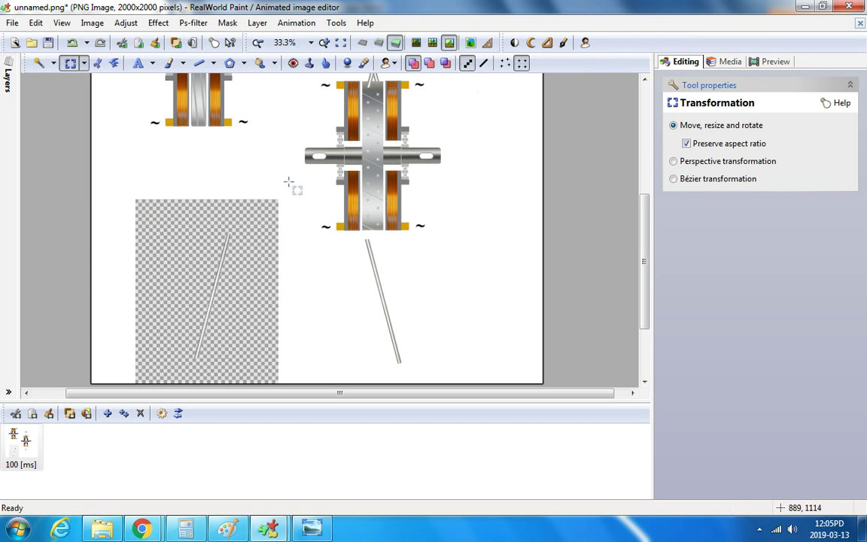
# Select the lower rod in an area about 252 by 575 pixels and move its upper end against the rotor's lower edge.
pyautogui.scroll(1, 397, 325)
pyautogui.scroll(-1, 404, 354)
pyautogui.scroll(-1, 417, 384)
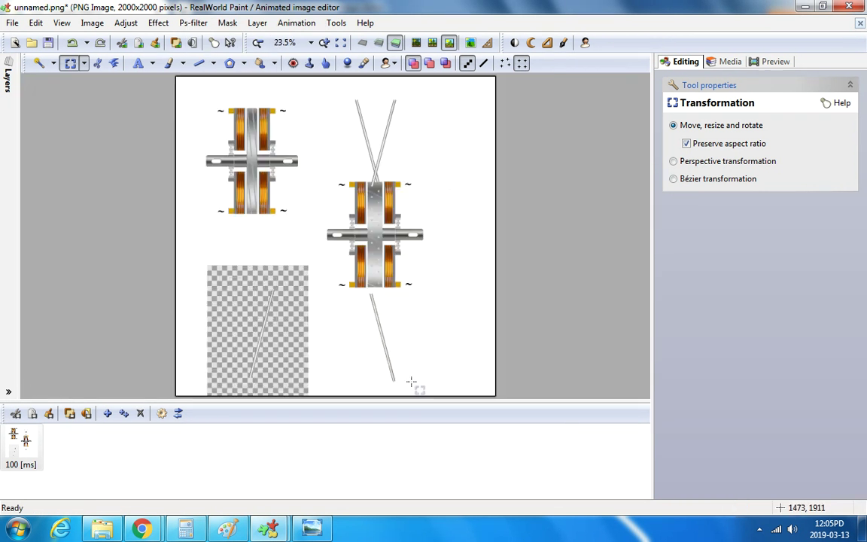
pyautogui.scroll(7, 348, 332)
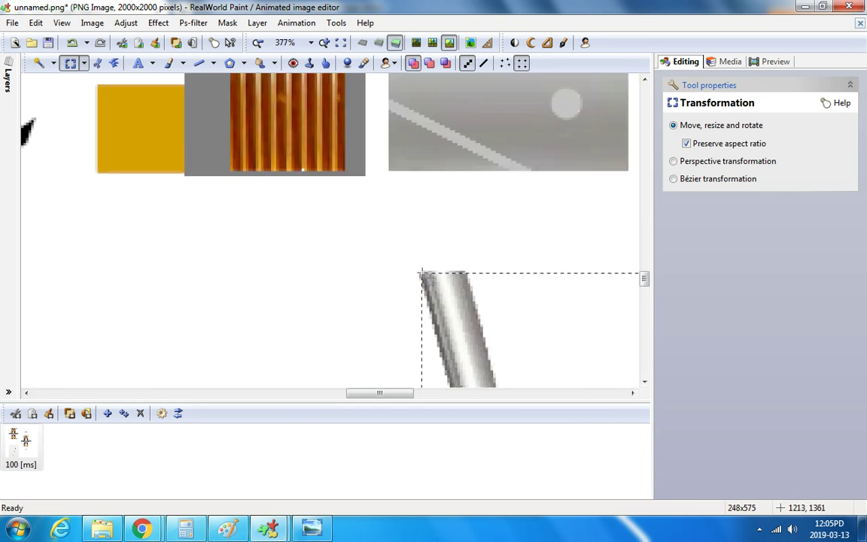
pyautogui.moveTo(465, 307); pyautogui.dragTo(469, 205)
pyautogui.scroll(-3, 467, 204)
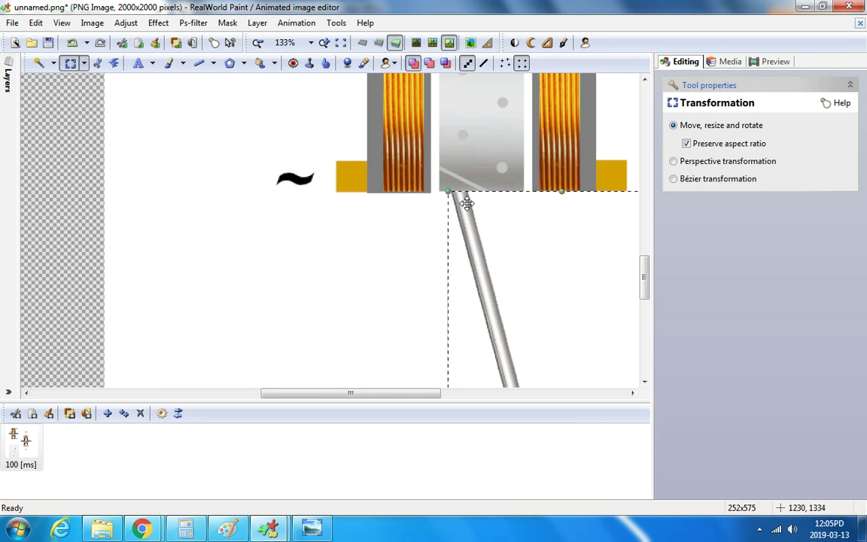
pyautogui.moveTo(472, 212); pyautogui.dragTo(474, 212)
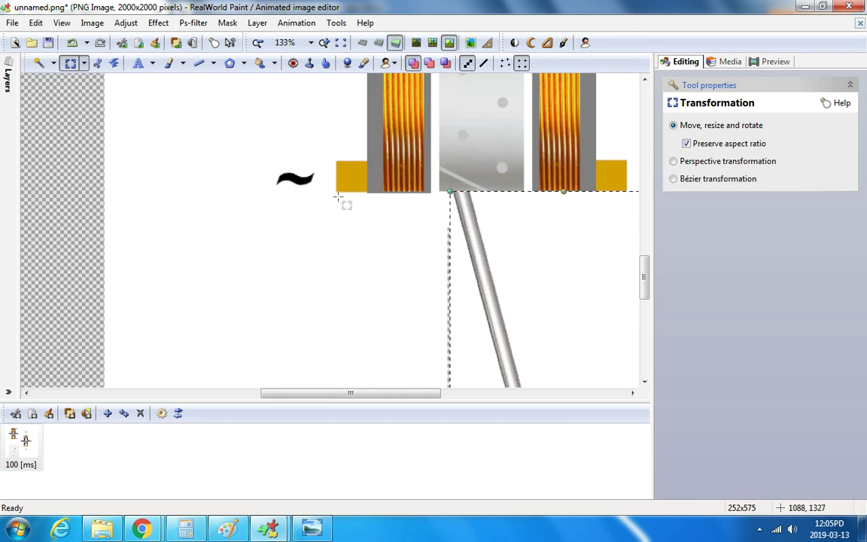
# Paint over the upper part of the stray dashed line beside the lower rod with a square 12-pixel white FFFFFF brush.
pyautogui.click(169, 63)
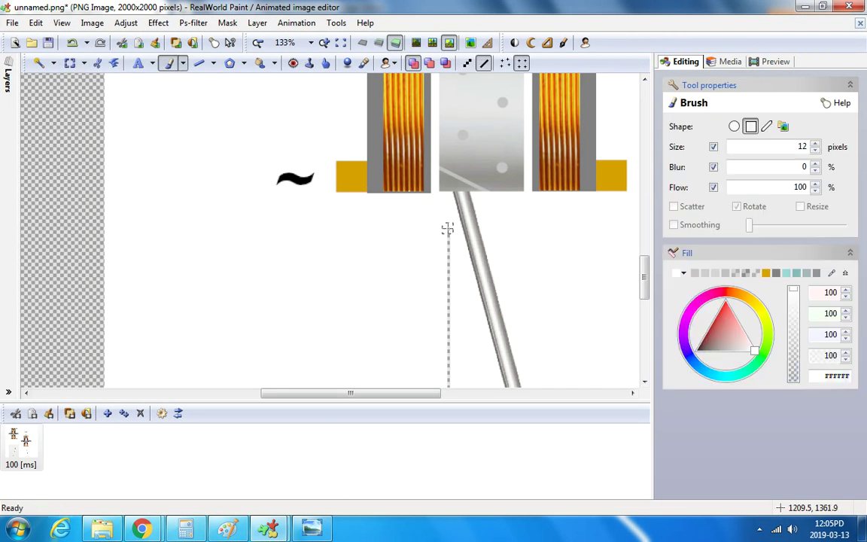
pyautogui.moveTo(448, 347)
pyautogui.mouseDown()
pyautogui.moveTo(443, 430)
pyautogui.moveTo(453, 381)
pyautogui.mouseUp()
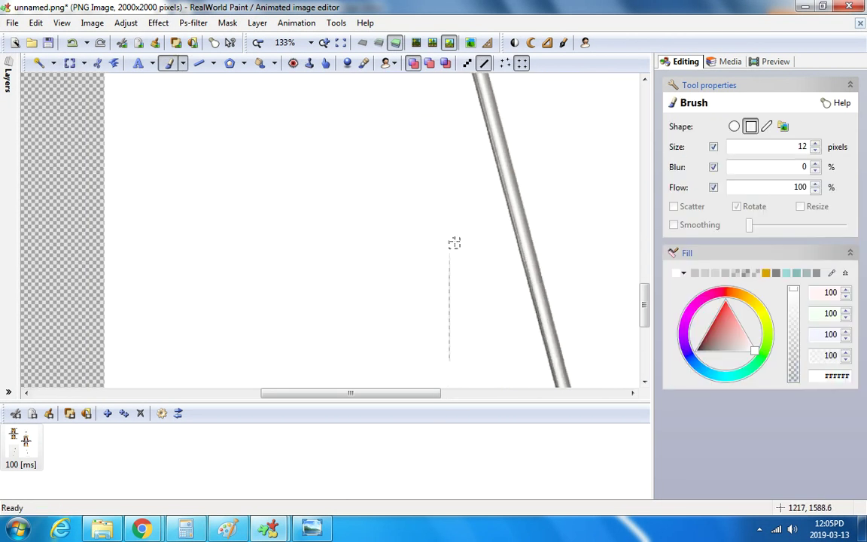
# Examine the rod copy on the transparent patch, including its upper end and edges.
pyautogui.moveTo(383, 397); pyautogui.dragTo(267, 400)
pyautogui.scroll(-2, 283, 139)
pyautogui.scroll(2, 283, 139)
pyautogui.scroll(-3, 278, 202)
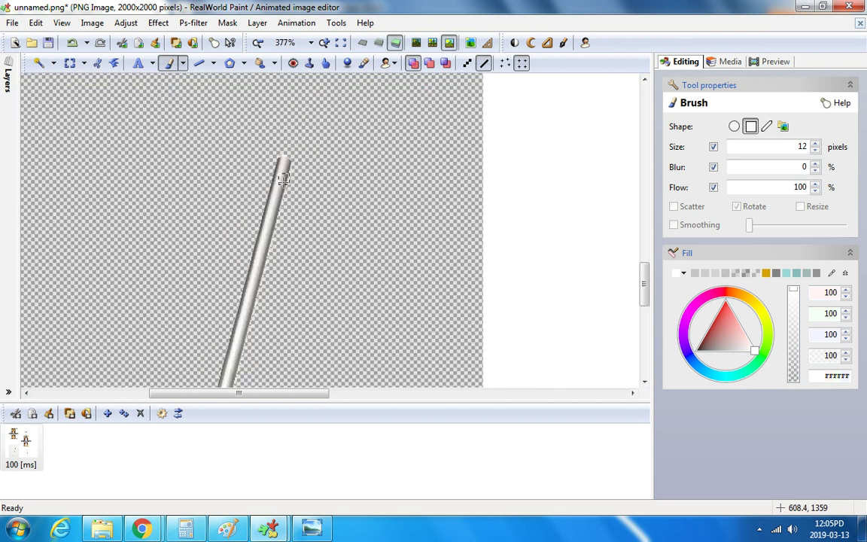
pyautogui.scroll(6, 240, 164)
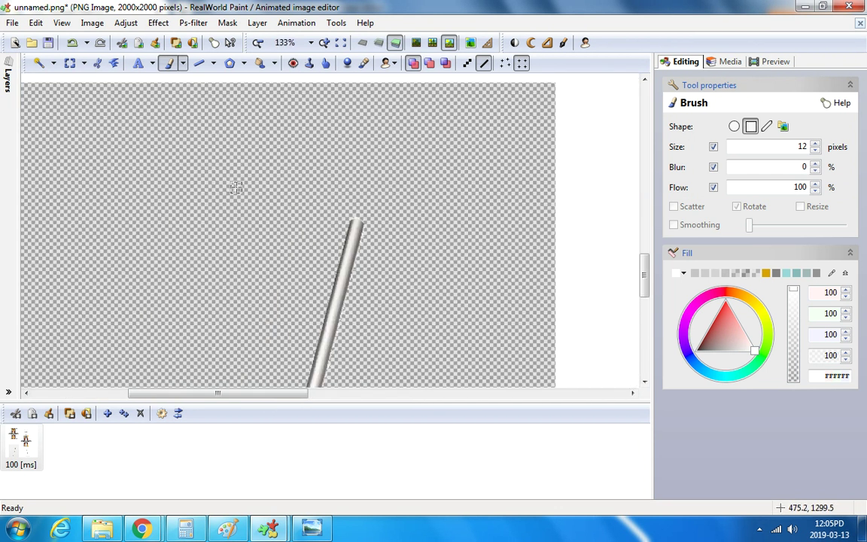
pyautogui.scroll(-4, 266, 247)
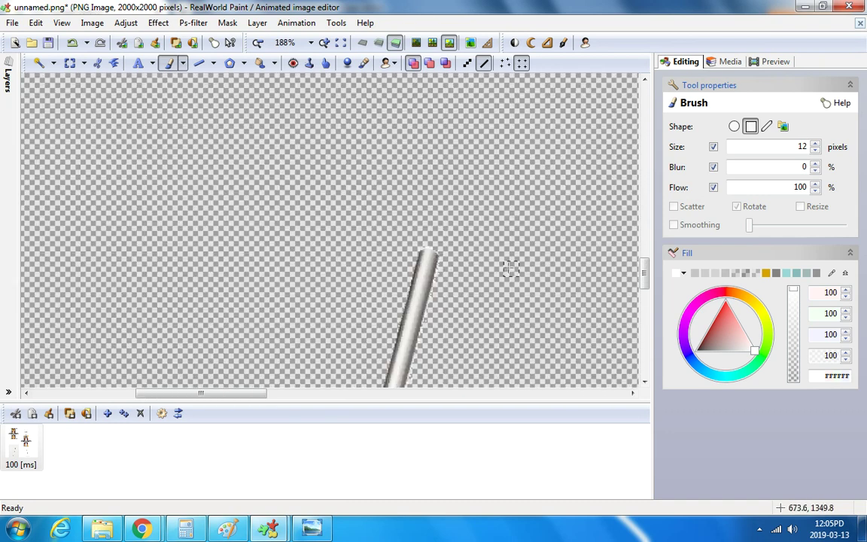
pyautogui.scroll(7, 527, 298)
pyautogui.scroll(-10, 537, 305)
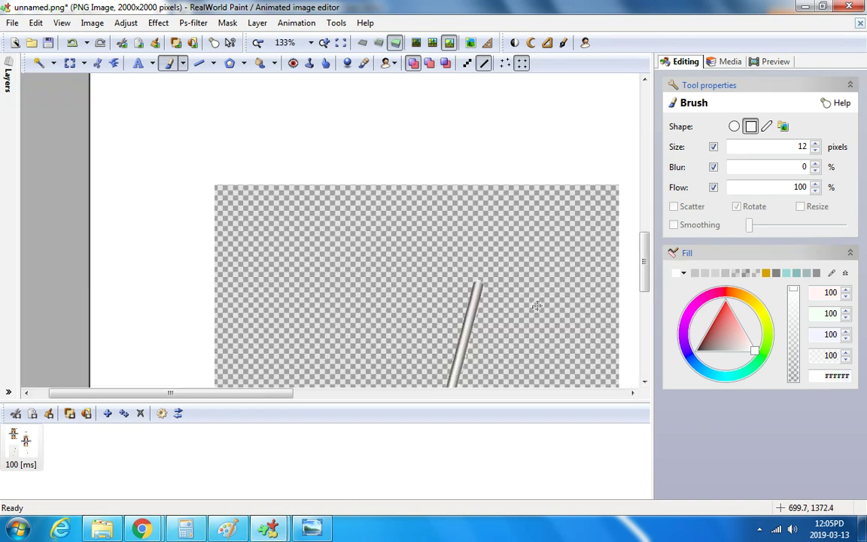
# Select the rod copy on the transparent patch in an area about 376 by 685 pixels and shift it slightly within the patch.
pyautogui.click(70, 62)
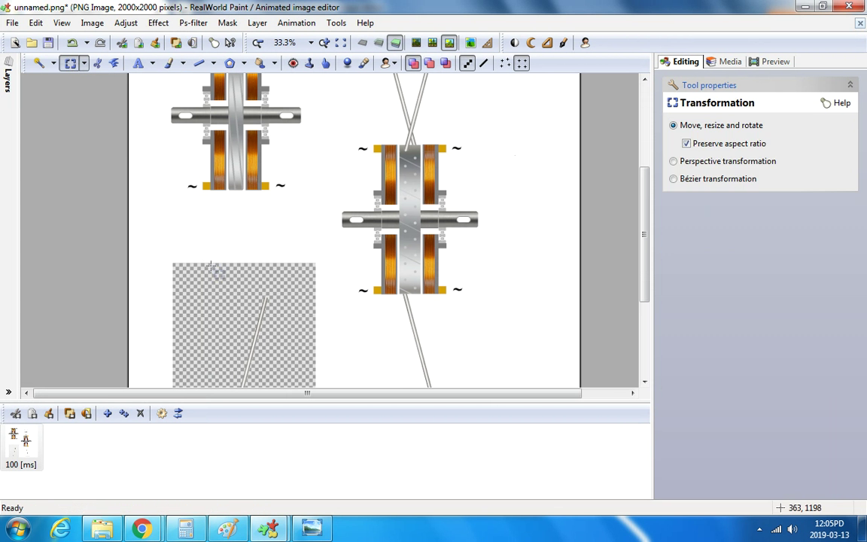
pyautogui.moveTo(205, 280); pyautogui.dragTo(277, 406)
pyautogui.moveTo(259, 305)
pyautogui.mouseDown()
pyautogui.moveTo(267, 314)
pyautogui.moveTo(350, 325)
pyautogui.moveTo(377, 342)
pyautogui.moveTo(375, 316)
pyautogui.moveTo(476, 295)
pyautogui.moveTo(519, 299)
pyautogui.moveTo(322, 295)
pyautogui.moveTo(268, 314)
pyautogui.mouseUp()
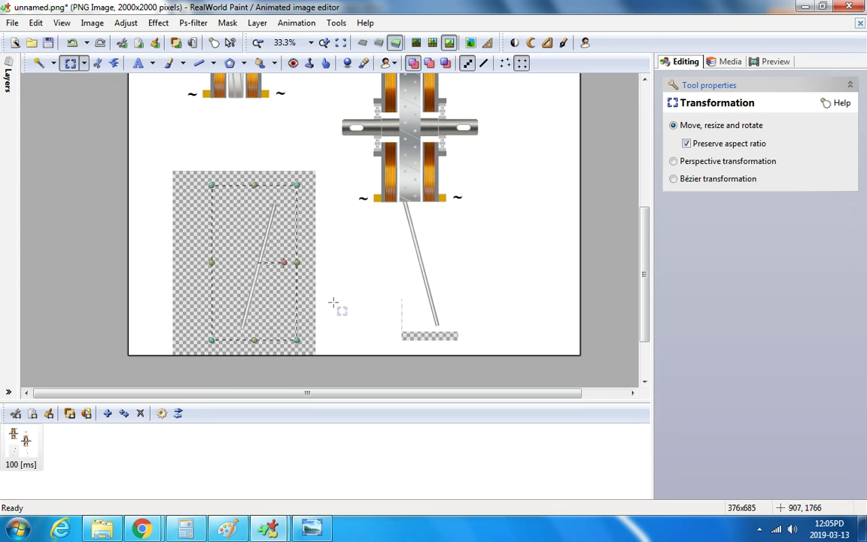
# Erase the stray grey line beside the rod copy's lower tip with a square 12-pixel brush in transparent 00000000.
pyautogui.click(171, 63)
pyautogui.scroll(4, 322, 295)
pyautogui.scroll(4, 322, 296)
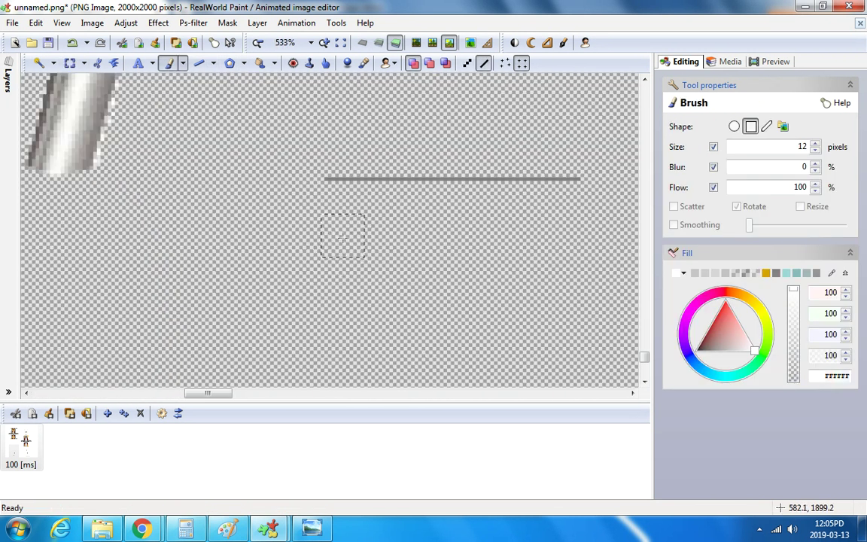
pyautogui.click(683, 273)
pyautogui.click(676, 317)
pyautogui.moveTo(301, 177); pyautogui.dragTo(540, 180)
pyautogui.scroll(-1, 268, 359)
pyautogui.moveTo(226, 393); pyautogui.dragTo(192, 393)
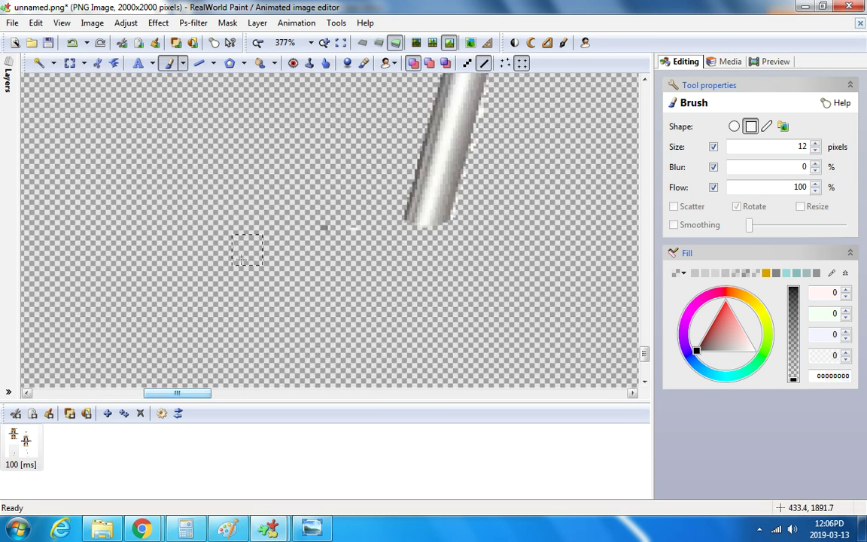
pyautogui.scroll(-6, 353, 255)
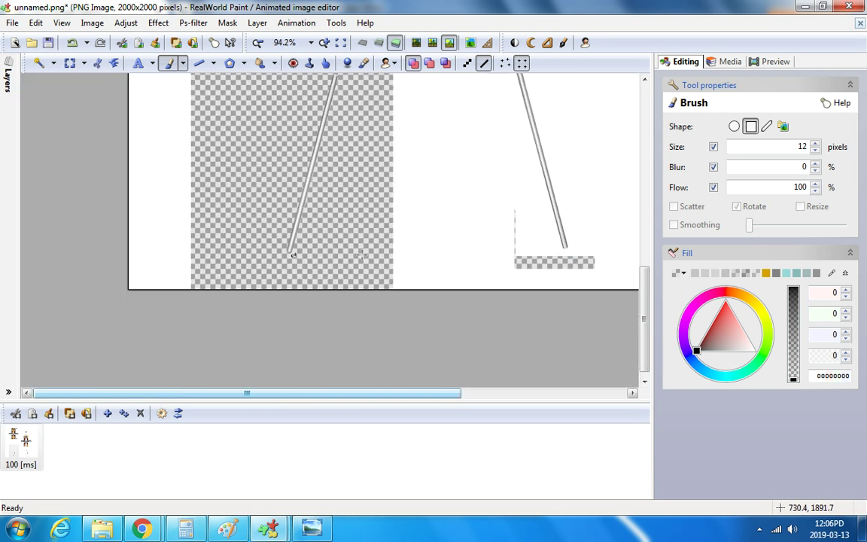
# Copy the cleaned rod from the transparent patch in an area about 285 by 630 pixels and paste a duplicate of it.
pyautogui.click(78, 64)
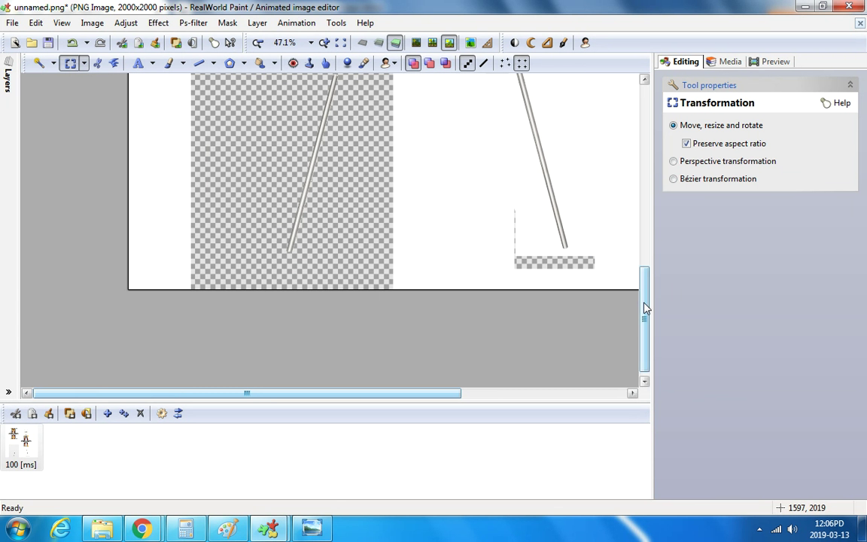
pyautogui.moveTo(645, 307); pyautogui.dragTo(645, 281)
pyautogui.moveTo(367, 126); pyautogui.dragTo(274, 327)
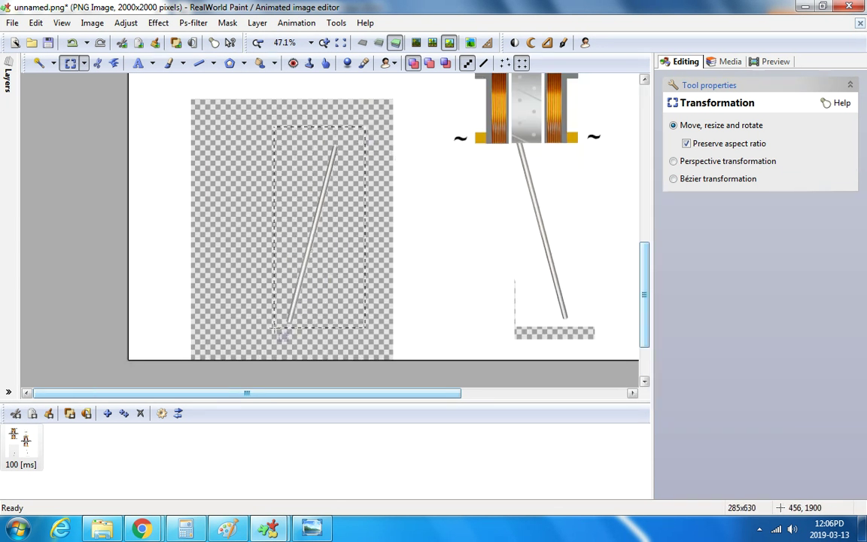
pyautogui.rightClick(315, 230)
pyautogui.click(377, 376)
pyautogui.rightClick(460, 226)
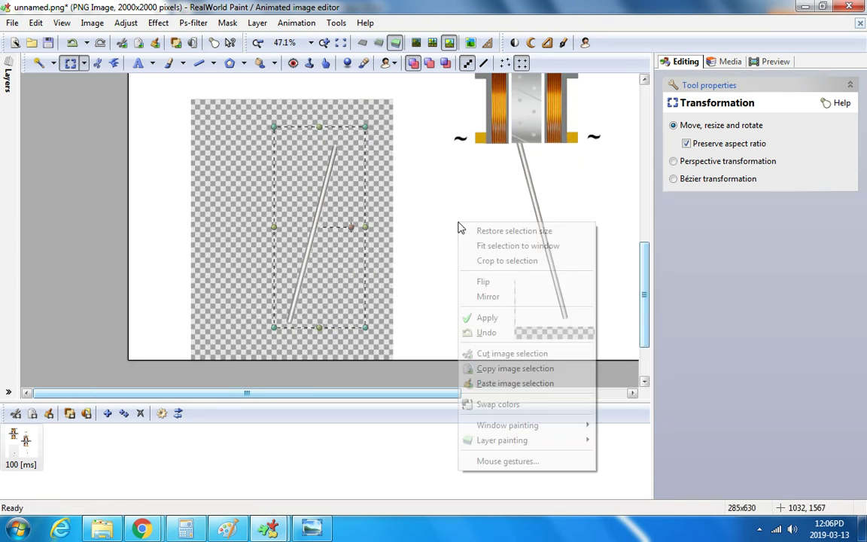
pyautogui.click(493, 384)
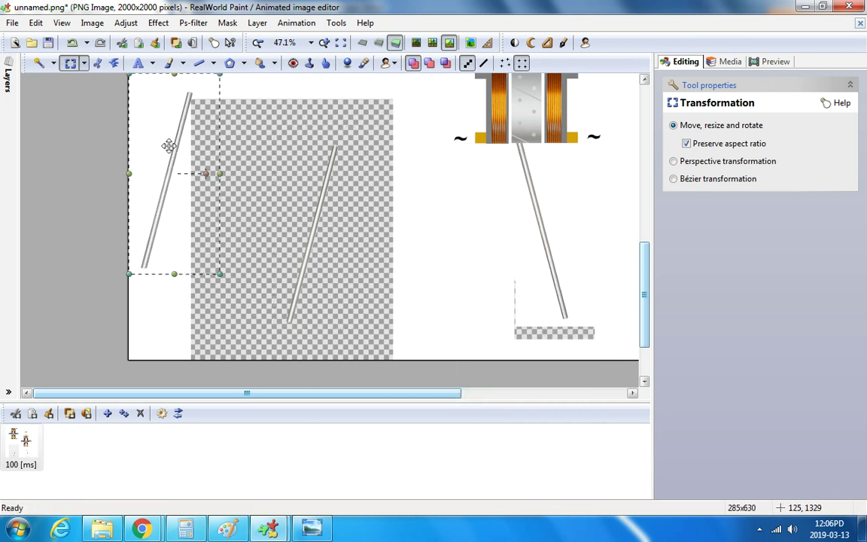
# Flip and mirror the pasted rod and move it beside the lower rod under the perforated rotor.
pyautogui.rightClick(174, 143)
pyautogui.click(207, 202)
pyautogui.moveTo(175, 154); pyautogui.dragTo(484, 217)
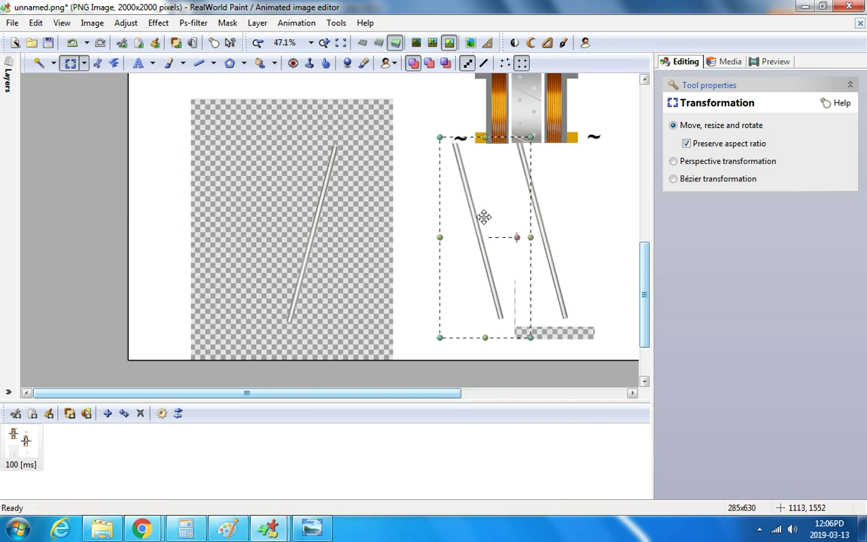
pyautogui.rightClick(484, 217)
pyautogui.click(516, 288)
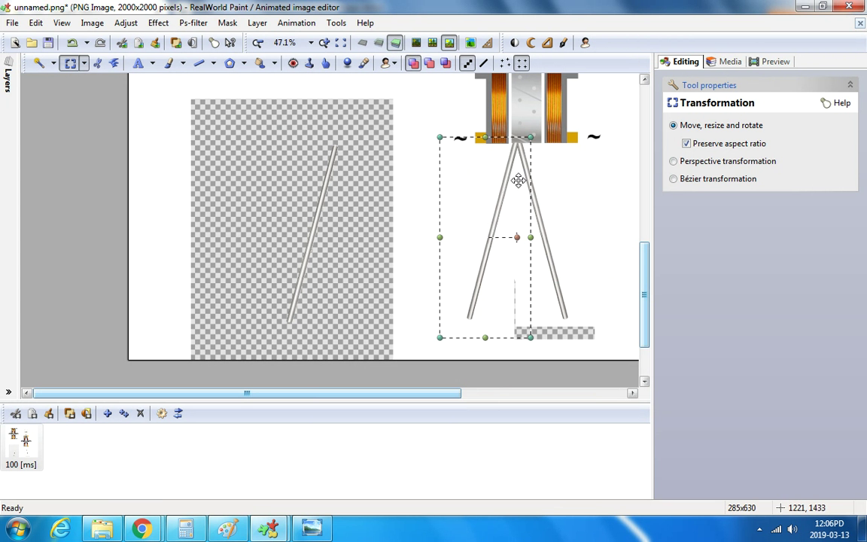
# Move the pasted rod across the lower rod so its upper end overlaps the lower edge of the rotor.
pyautogui.scroll(2, 519, 180)
pyautogui.moveTo(508, 170); pyautogui.dragTo(543, 151)
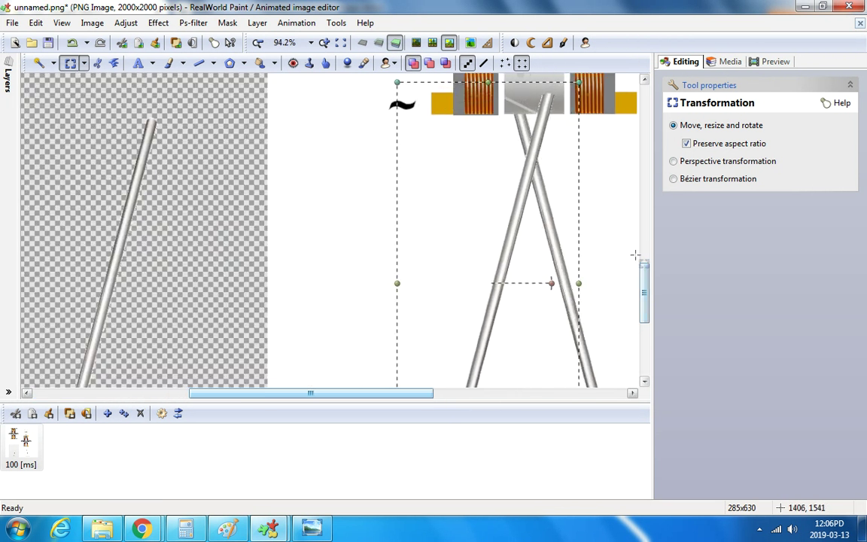
pyautogui.scroll(3, 635, 256)
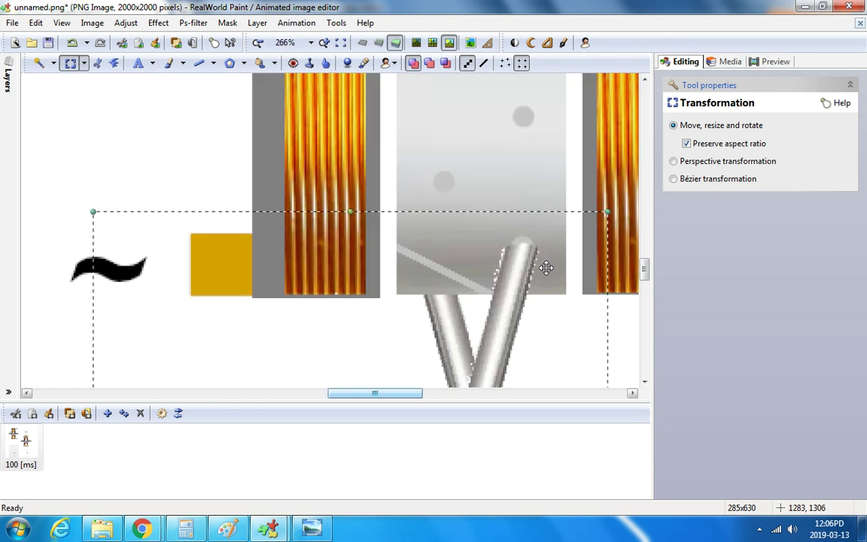
pyautogui.moveTo(547, 267); pyautogui.dragTo(551, 260)
pyautogui.scroll(-5, 551, 260)
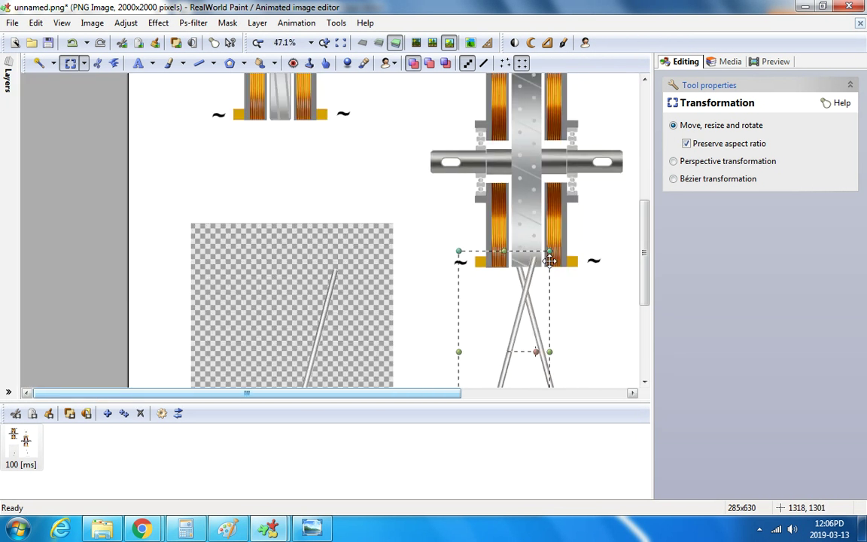
pyautogui.scroll(-1, 497, 237)
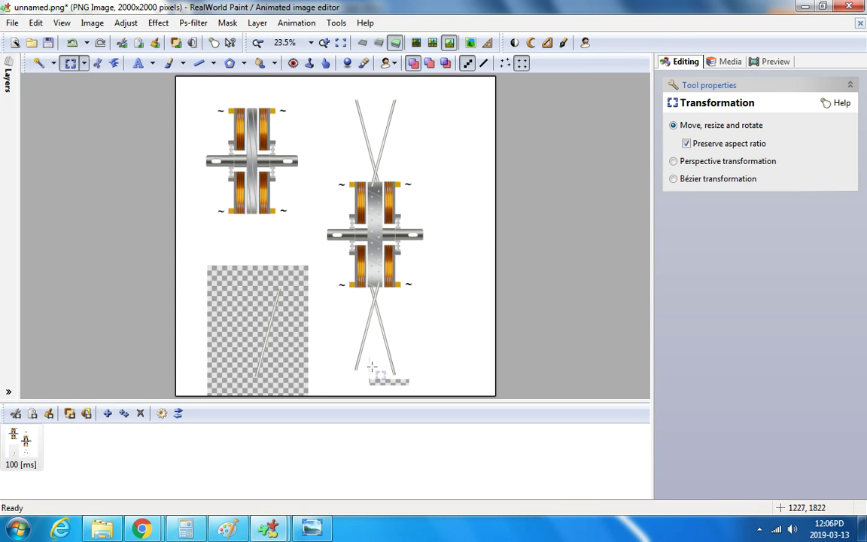
# Flood fill the transparent patch around the spare rod and the transparent strip below the crossed rods with white FFFFFF.
pyautogui.scroll(1, 370, 365)
pyautogui.scroll(-1, 368, 366)
pyautogui.scroll(2, 368, 367)
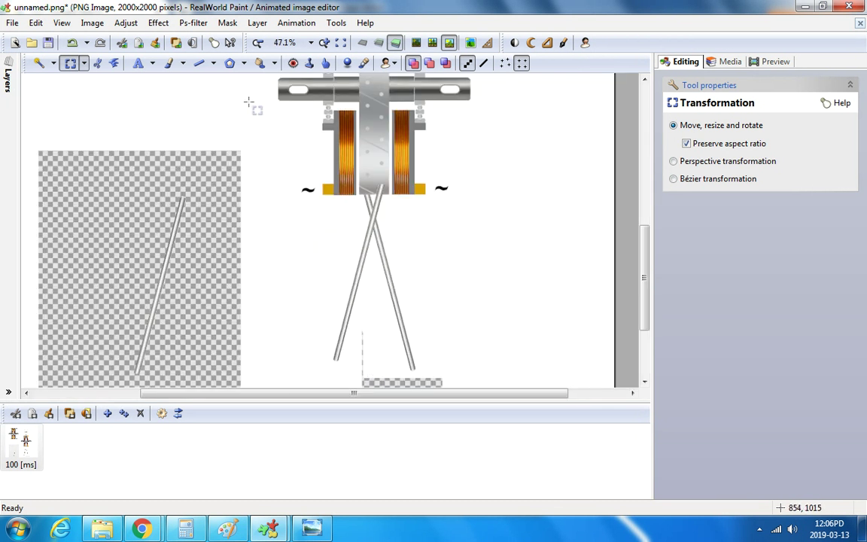
pyautogui.click(260, 62)
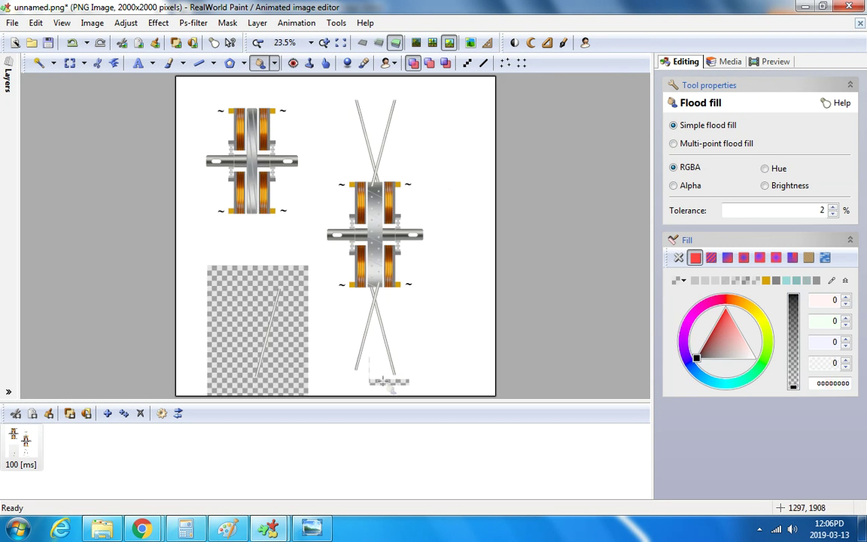
pyautogui.click(680, 280)
pyautogui.click(761, 374)
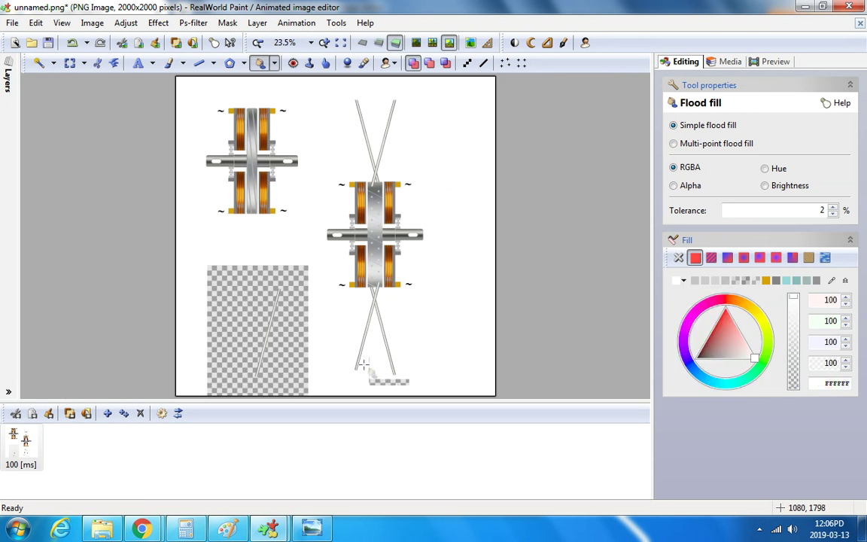
pyautogui.click(293, 361)
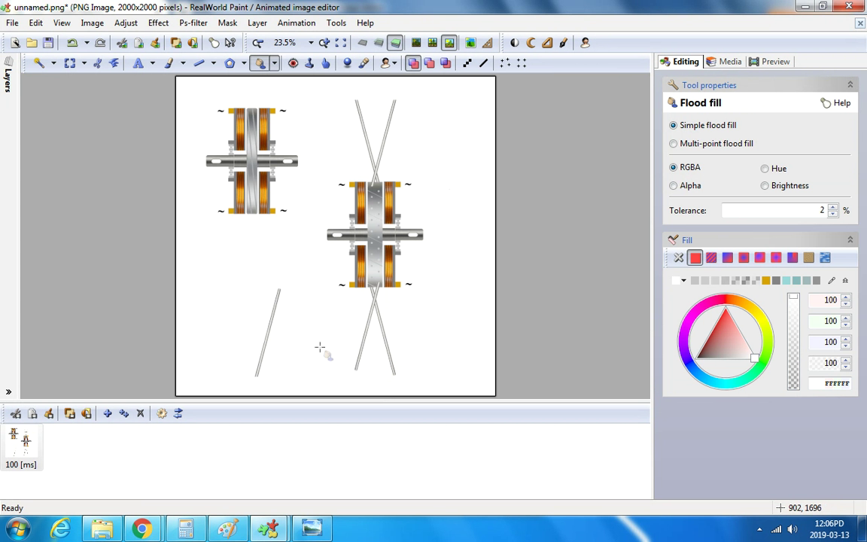
# Select an area of 151 by 238 pixels around the spare rod's middle and move it onto the left-leaning rod below the perforated rotor.
pyautogui.click(70, 63)
pyautogui.scroll(1, 267, 322)
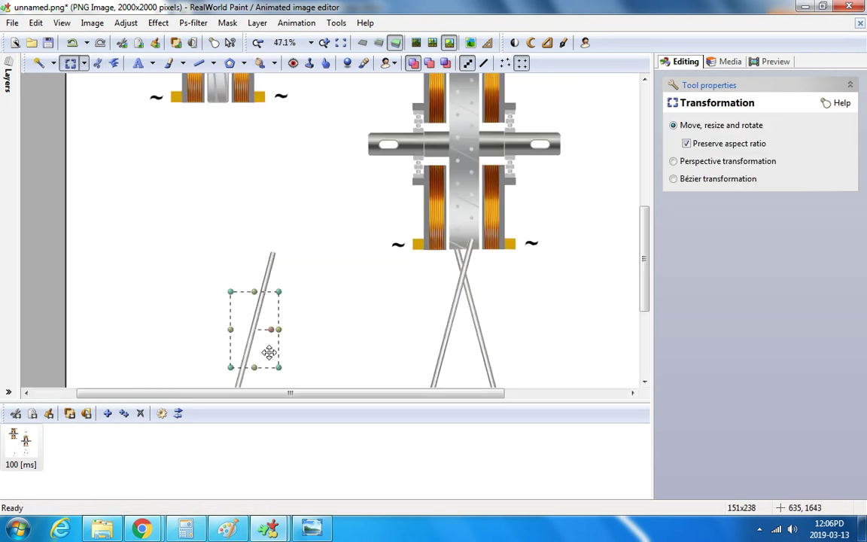
pyautogui.scroll(-1, 267, 341)
pyautogui.moveTo(267, 340); pyautogui.dragTo(400, 339)
pyautogui.scroll(5, 385, 344)
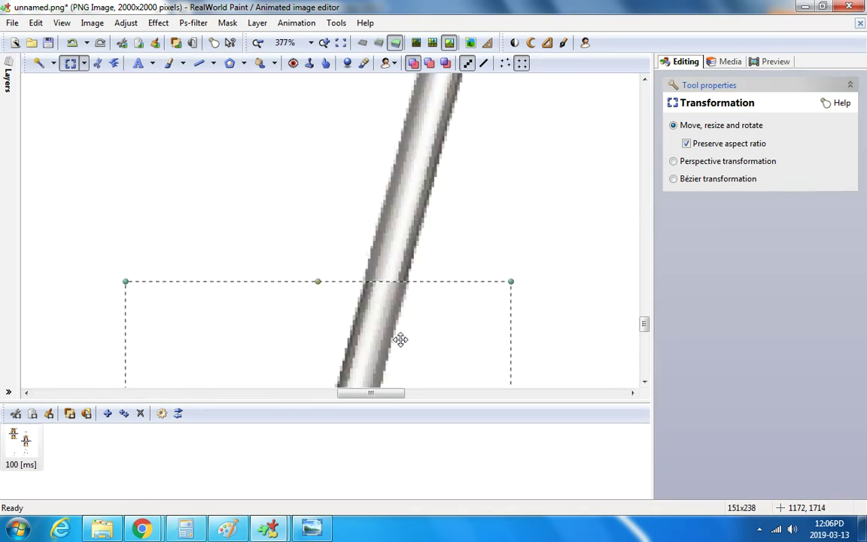
pyautogui.scroll(-5, 394, 342)
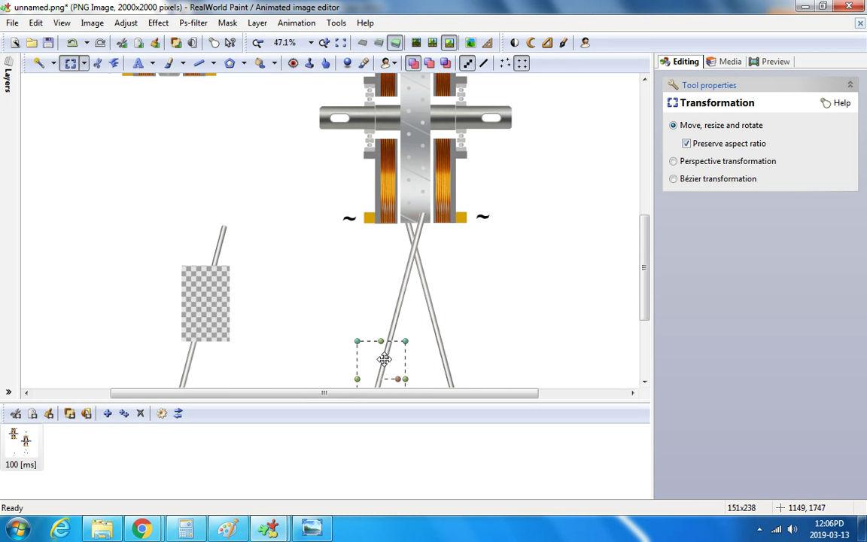
# Flip and mirror the moved rod piece and align it with the left-leaning rod below the rotor.
pyautogui.rightClick(386, 355)
pyautogui.click(410, 170)
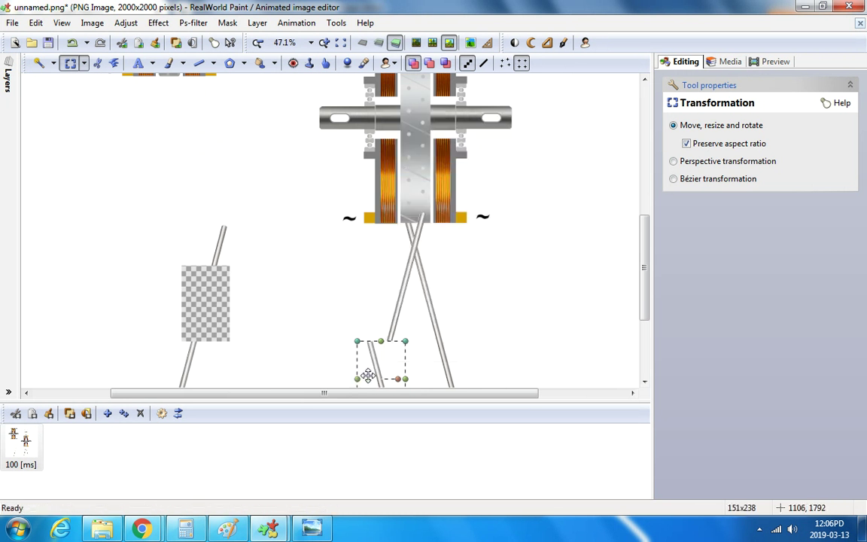
pyautogui.rightClick(380, 365)
pyautogui.click(424, 196)
pyautogui.scroll(4, 392, 365)
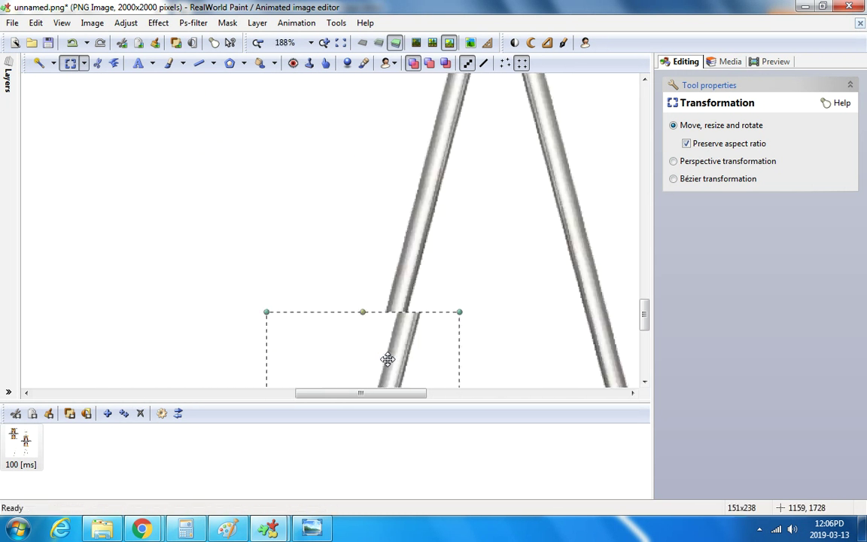
pyautogui.moveTo(397, 367); pyautogui.dragTo(391, 352)
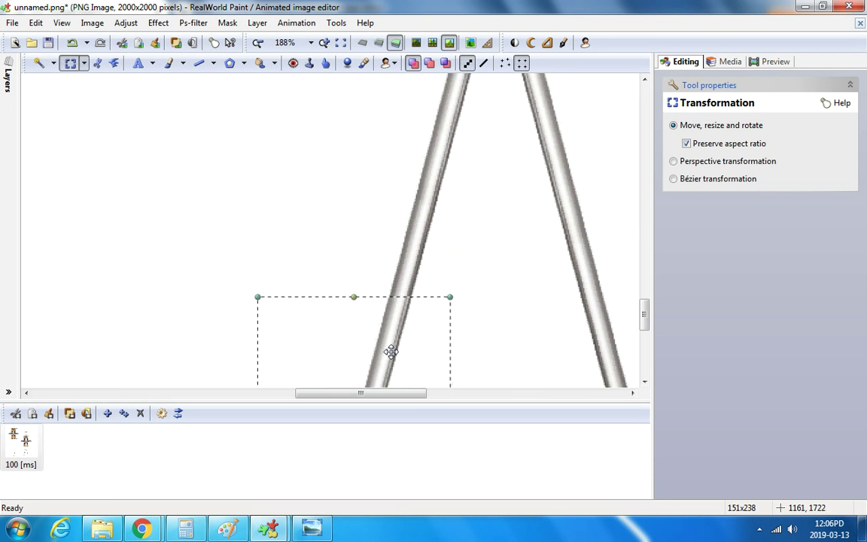
pyautogui.moveTo(396, 303); pyautogui.dragTo(426, 217)
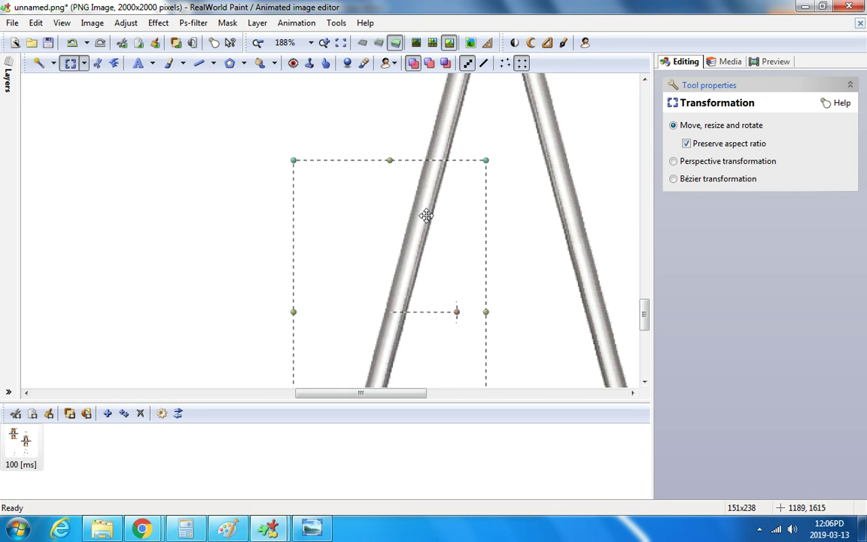
# Slide the rod piece down along the rod so it extends the lower end, and apply the placement.
pyautogui.scroll(-4, 426, 216)
pyautogui.scroll(3, 416, 240)
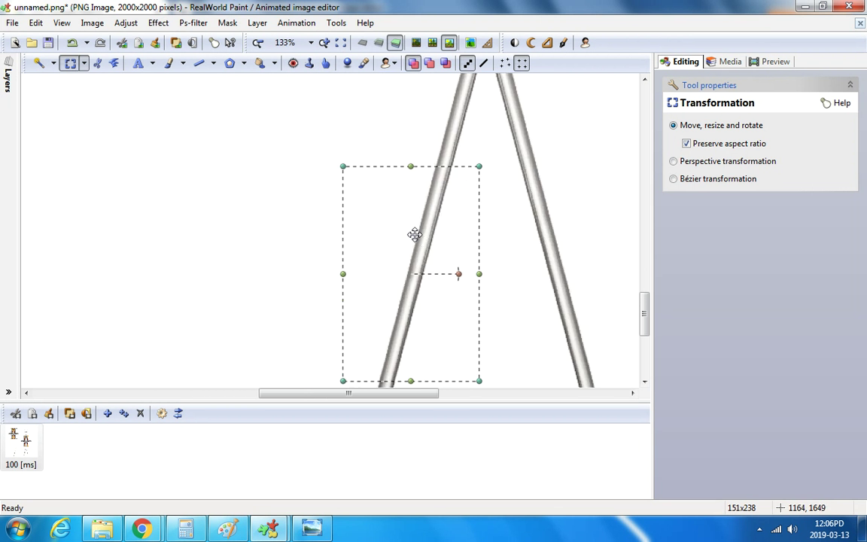
pyautogui.moveTo(415, 234); pyautogui.dragTo(391, 333)
pyautogui.scroll(-1, 415, 242)
pyautogui.scroll(3, 406, 293)
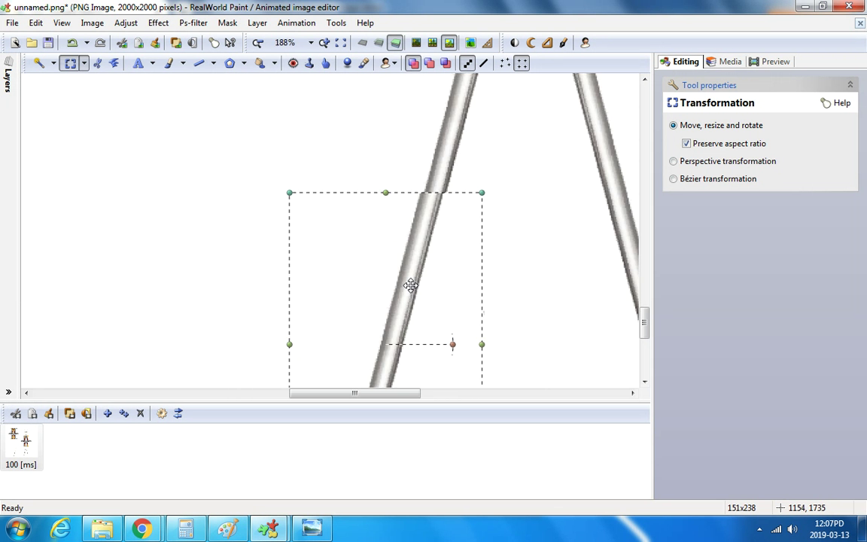
pyautogui.scroll(-2, 418, 284)
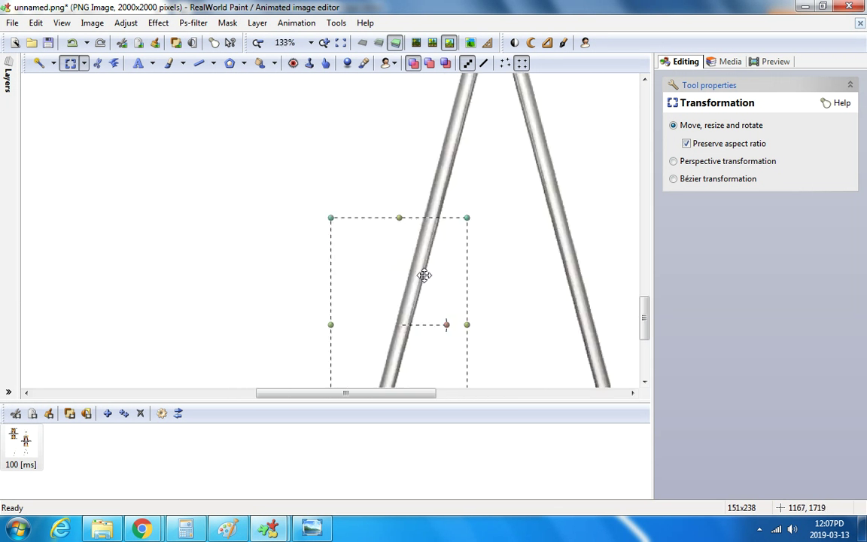
pyautogui.click(468, 251)
pyautogui.scroll(-3, 466, 250)
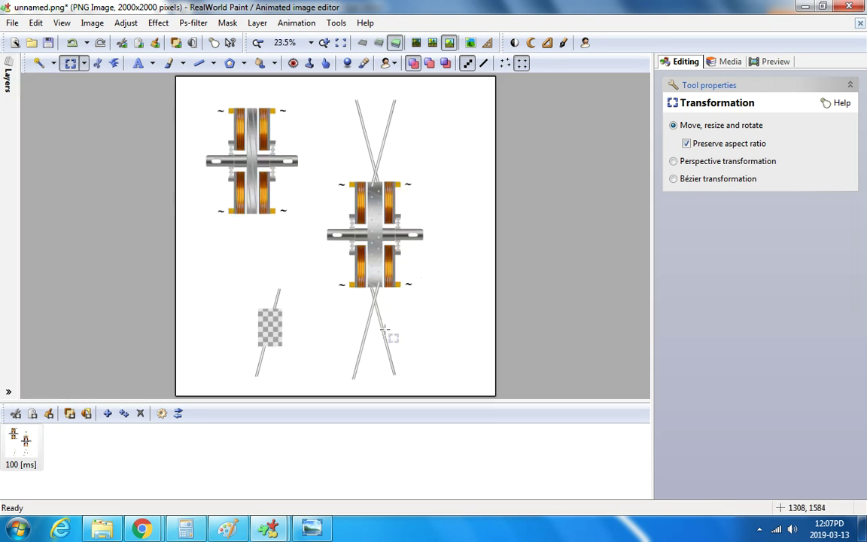
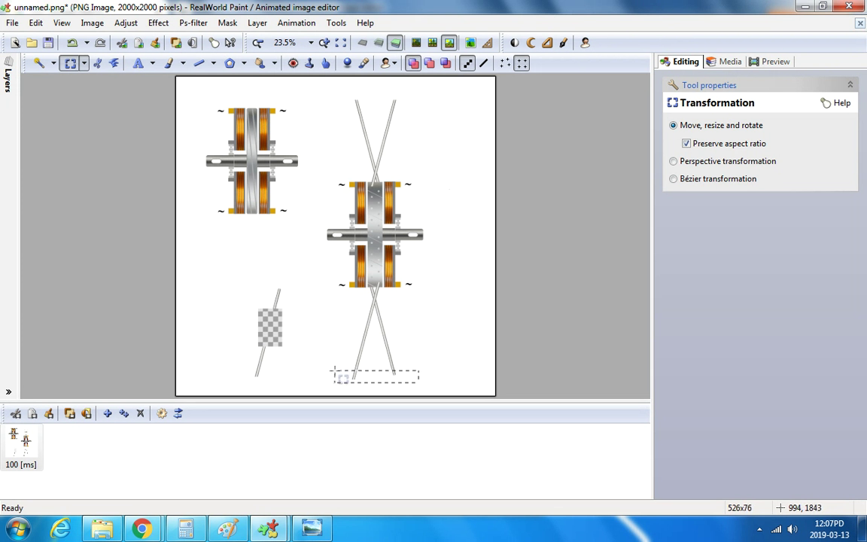
# Cut the 526 by 76 pixel strip across the lower rod ends and flood fill it with white FFFFFF.
pyautogui.rightClick(336, 372)
pyautogui.click(390, 254)
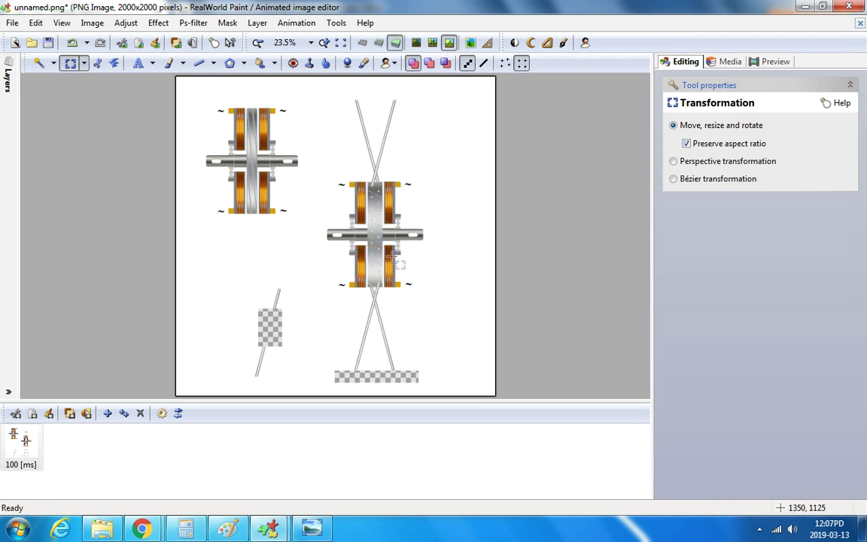
pyautogui.click(260, 62)
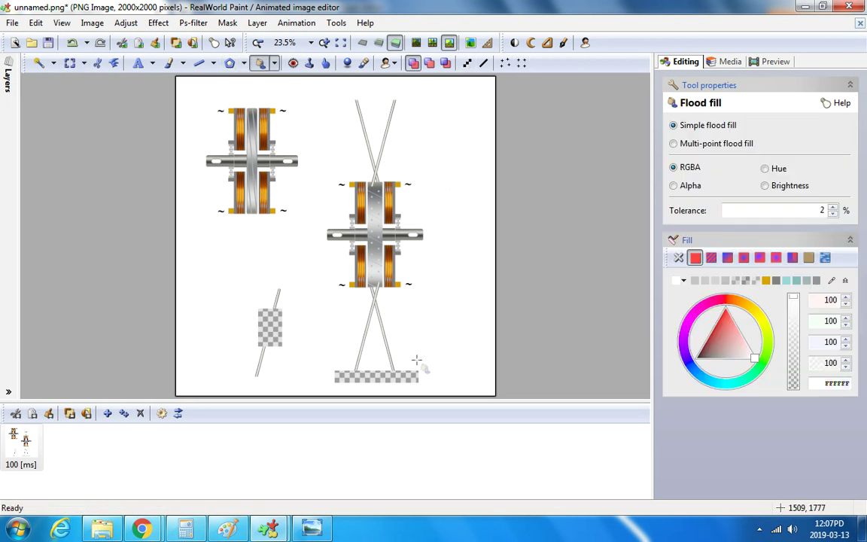
pyautogui.click(390, 373)
pyautogui.scroll(-1, 390, 373)
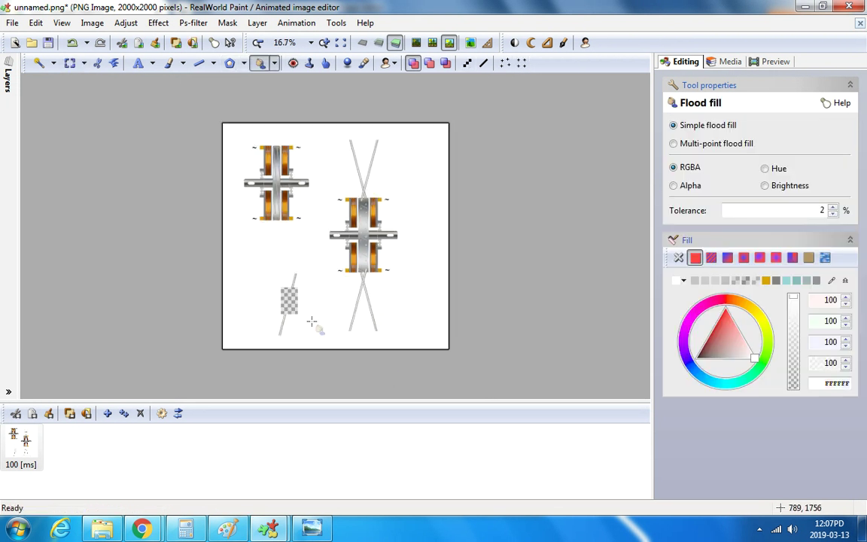
# Clear the spare rod below the left-hand machine to plain white and choose the Brush tool.
pyautogui.scroll(1, 312, 322)
pyautogui.click(267, 323)
pyautogui.click(169, 62)
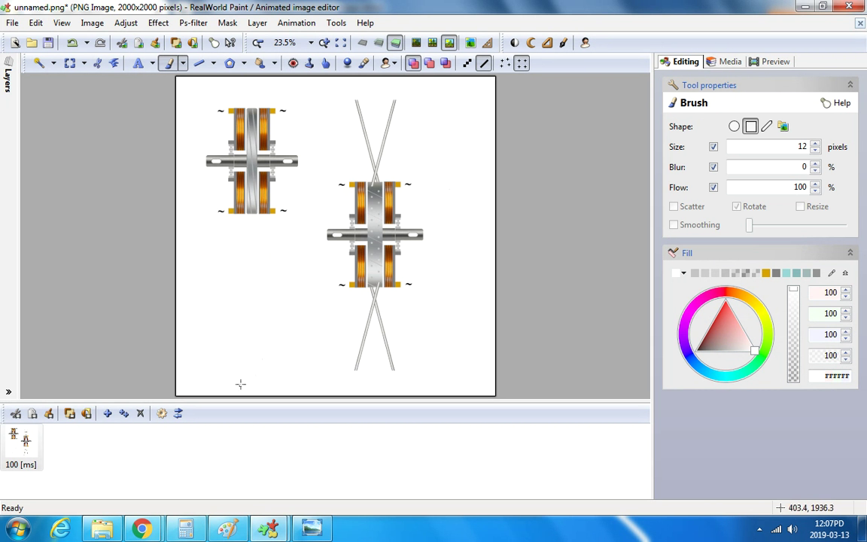
pyautogui.scroll(-1, 240, 384)
# Switch to Chrome, copy the Linear Smooth Rod image, and open the preview of the Arlec 900mm stainless steel rod.
pyautogui.moveTo(143, 529)
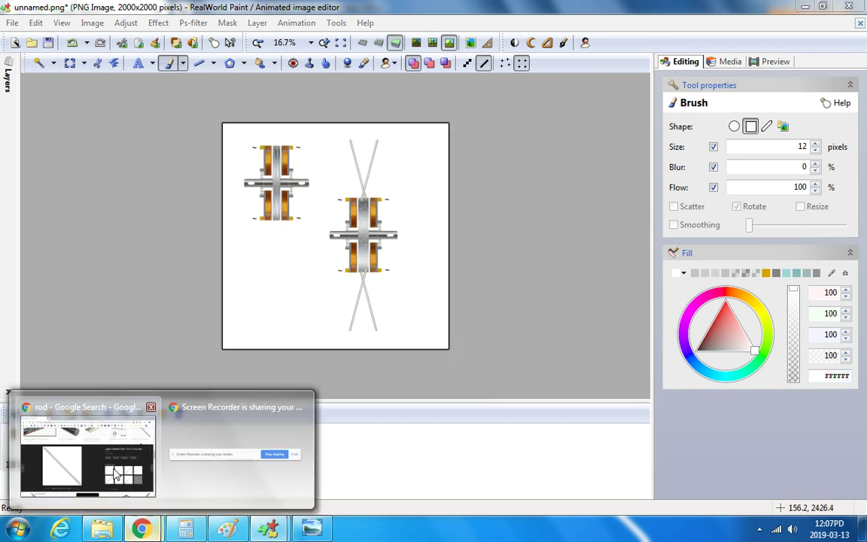
pyautogui.click(79, 463)
pyautogui.rightClick(240, 305)
pyautogui.click(256, 441)
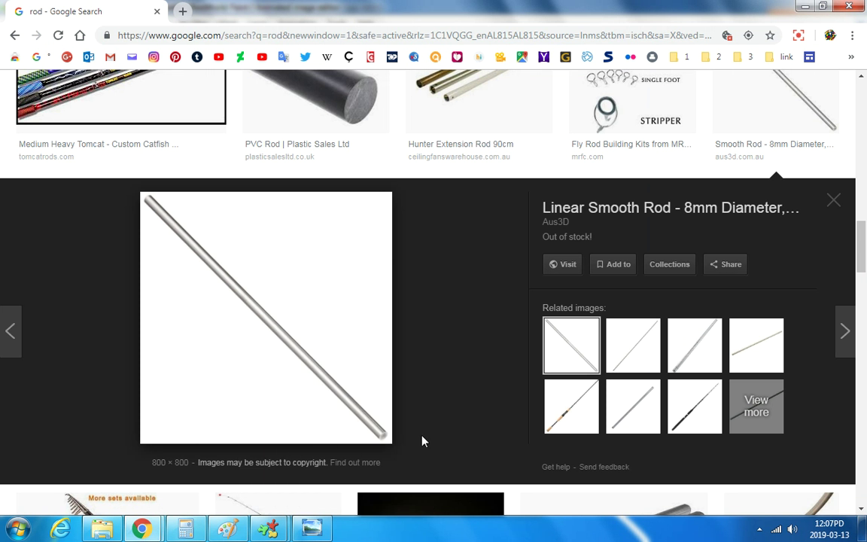
pyautogui.click(633, 417)
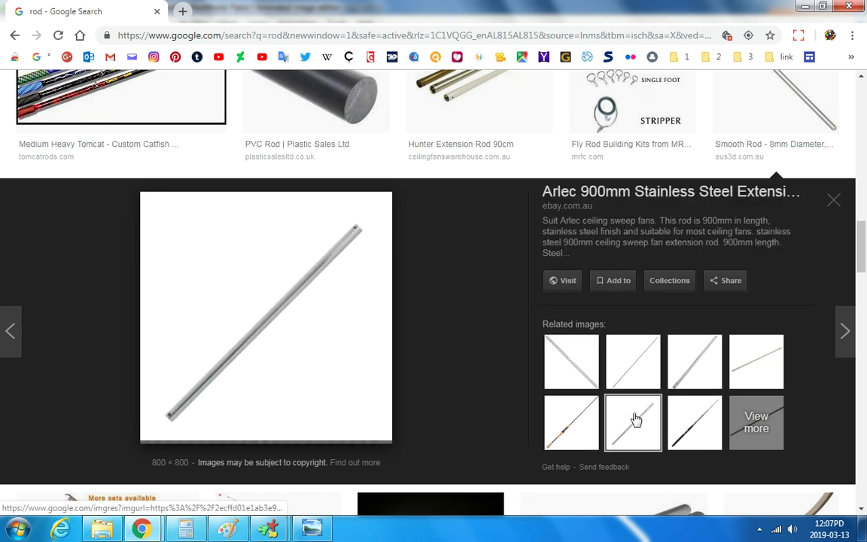
# Return to unnamed.png in RealWorld Paint, paste the copied rod image and place it below the left-hand machine.
pyautogui.moveTo(269, 529)
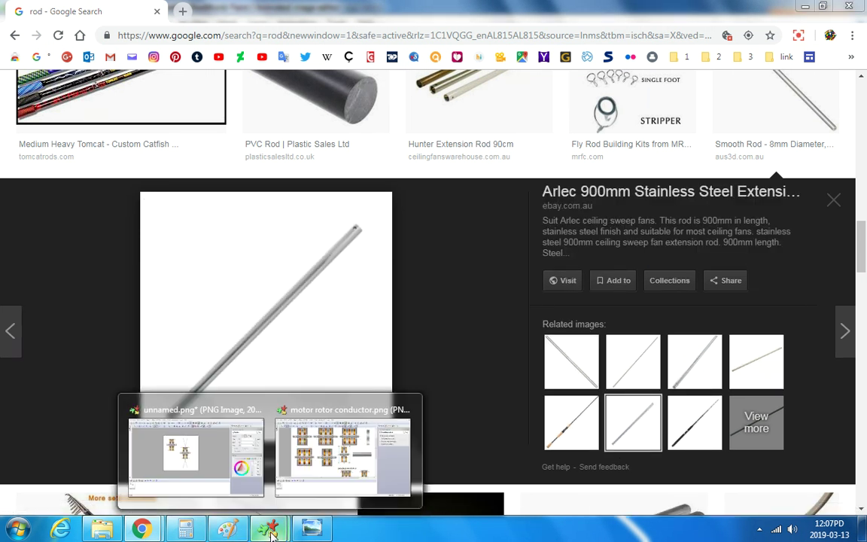
pyautogui.click(218, 471)
pyautogui.click(70, 63)
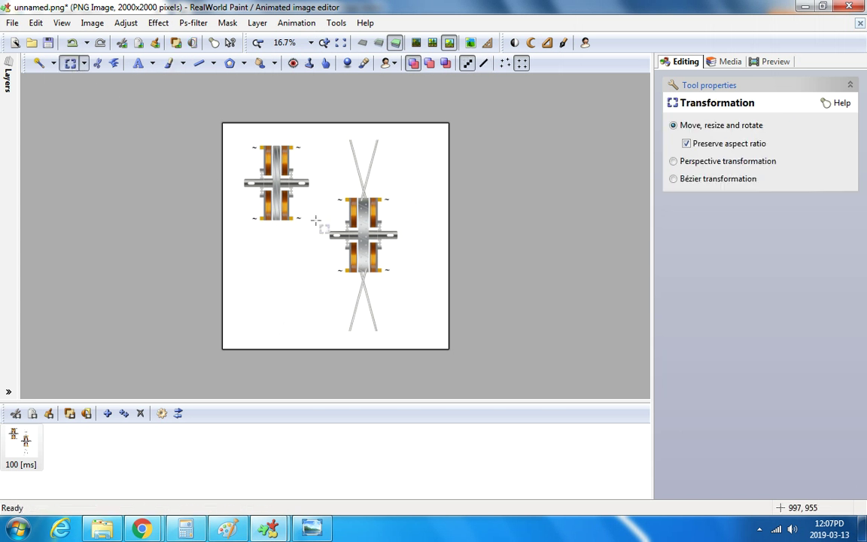
pyautogui.rightClick(343, 239)
pyautogui.click(400, 299)
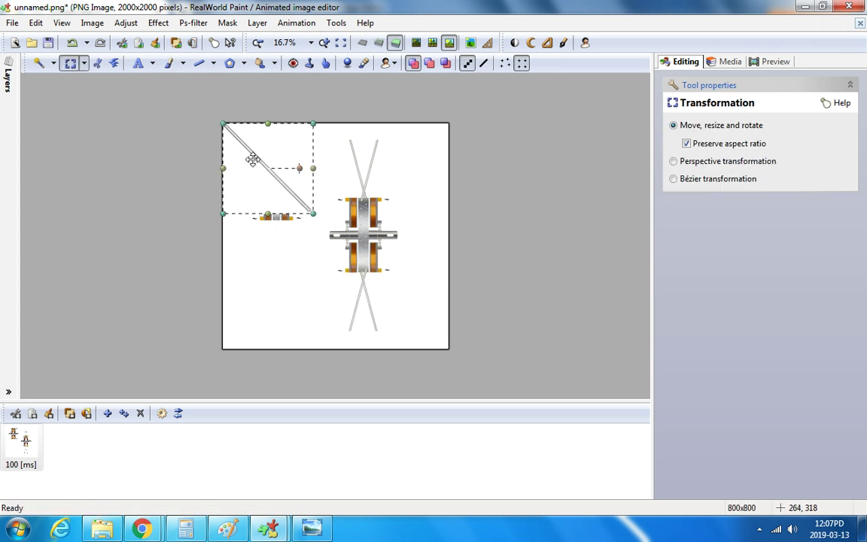
pyautogui.moveTo(254, 159); pyautogui.dragTo(310, 280)
# Copy the pasted rod selection, switch to the motor drawing in Paint and show the whole picture at 12.5% zoom.
pyautogui.rightClick(295, 280)
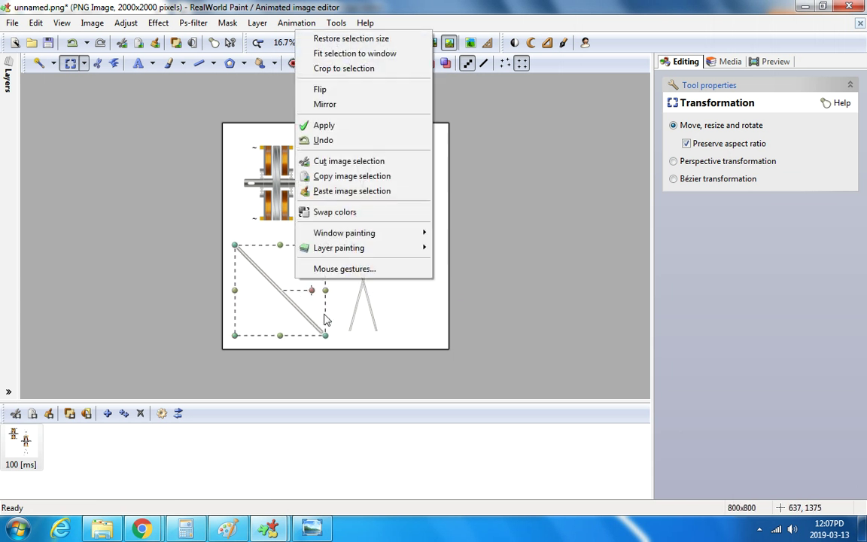
pyautogui.click(335, 178)
pyautogui.click(242, 527)
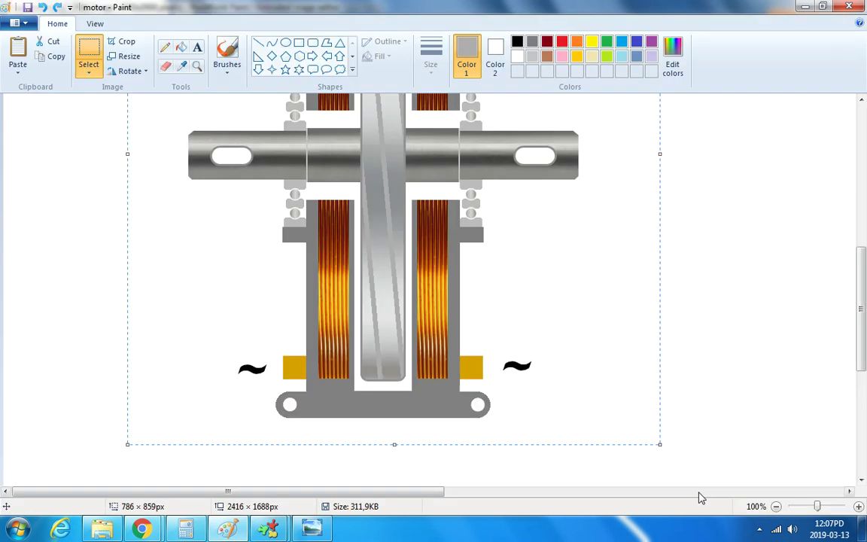
pyautogui.click(777, 507)
pyautogui.click(777, 507)
pyautogui.click(777, 507)
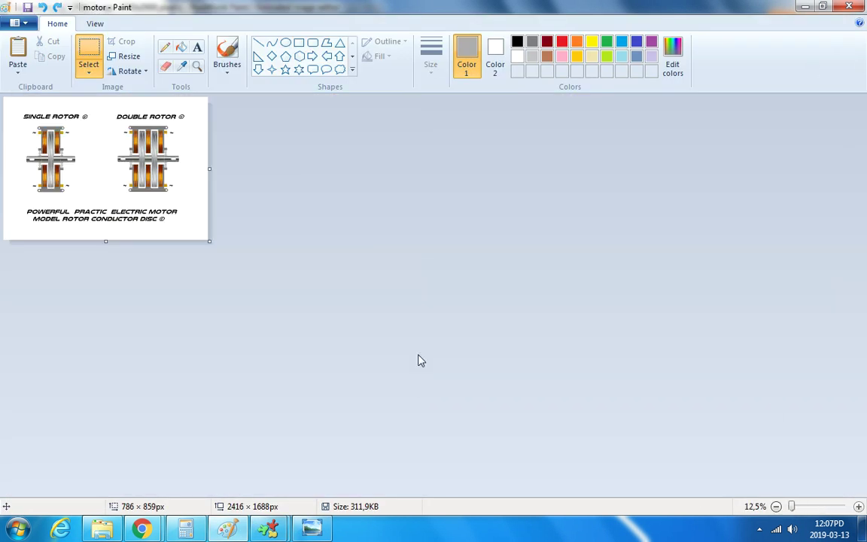
# Open the picture 123 from the Pictures library in Paint.
pyautogui.click(106, 530)
pyautogui.click(553, 219)
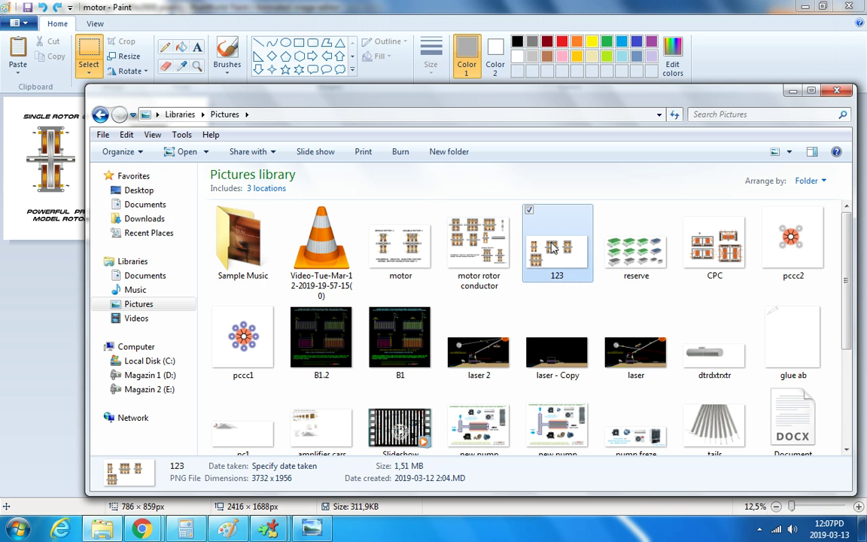
pyautogui.rightClick(551, 201)
pyautogui.moveTo(612, 325)
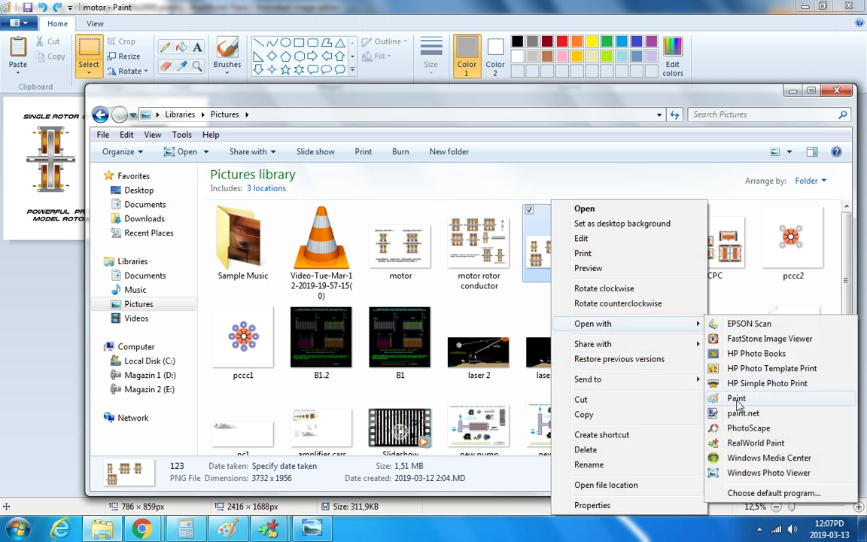
pyautogui.click(724, 400)
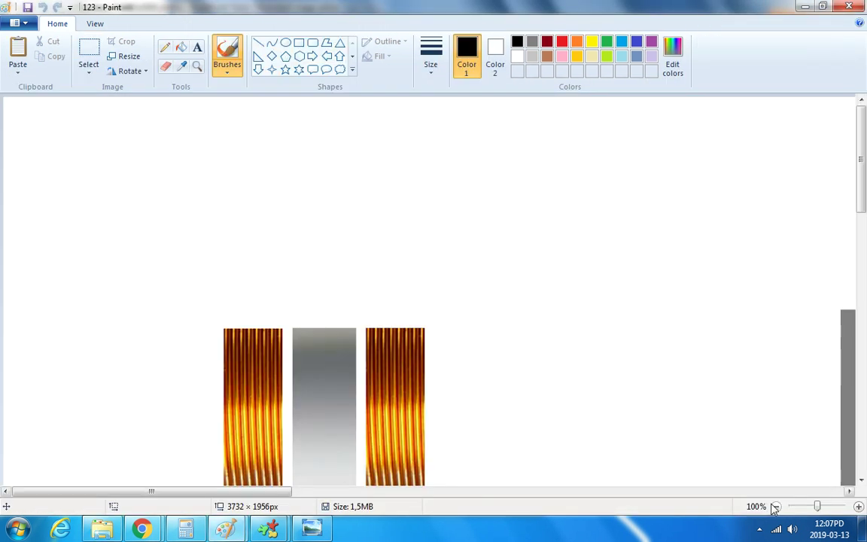
# Zoom out to 12.5% and enlarge the canvas of picture 123 to 4640 × 3080 px.
pyautogui.click(776, 507)
pyautogui.click(776, 507)
pyautogui.click(776, 507)
pyautogui.moveTo(315, 267); pyautogui.dragTo(396, 357)
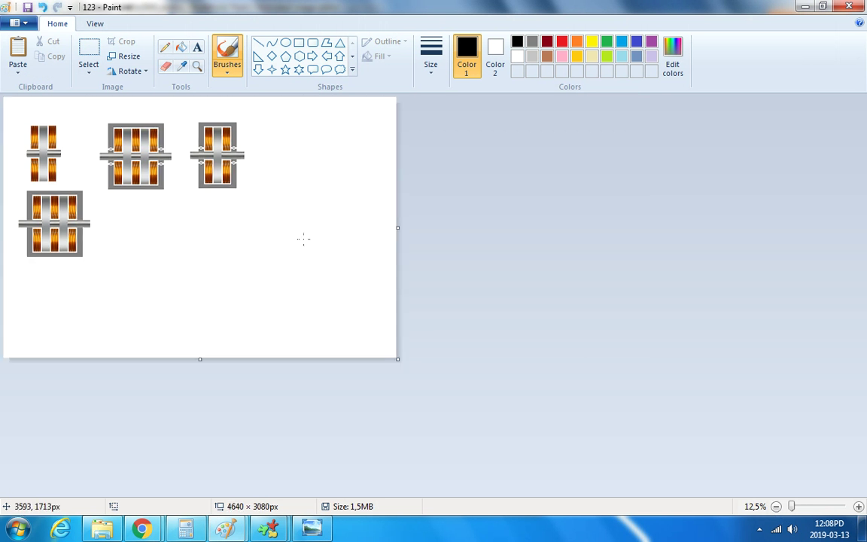
# Try to paste the copied rod into picture 123 and move it, and undo the paste.
pyautogui.click(88, 56)
pyautogui.rightClick(284, 153)
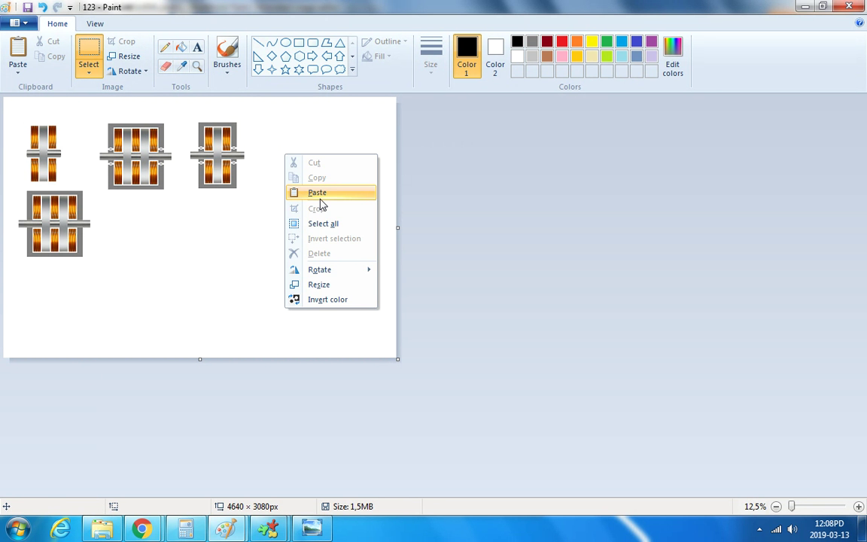
pyautogui.click(245, 179)
pyautogui.moveTo(54, 128); pyautogui.dragTo(176, 162)
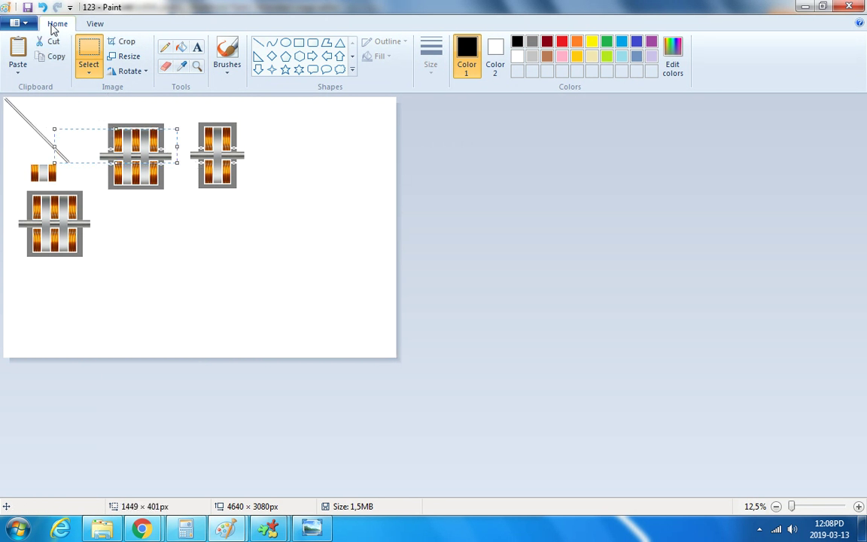
pyautogui.click(44, 6)
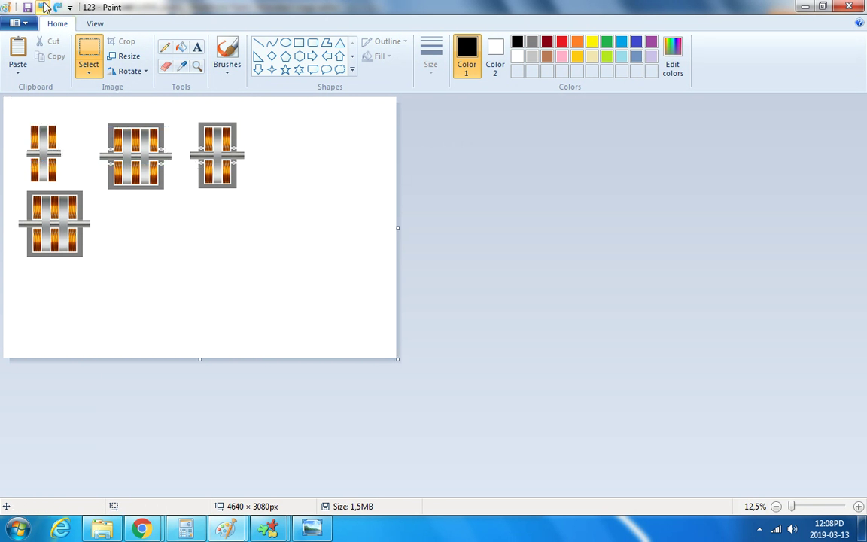
# Paste the rod into picture 123, place it in the empty area beside the upper machines, and return to unnamed.png in RealWorld Paint.
pyautogui.rightClick(265, 164)
pyautogui.click(300, 201)
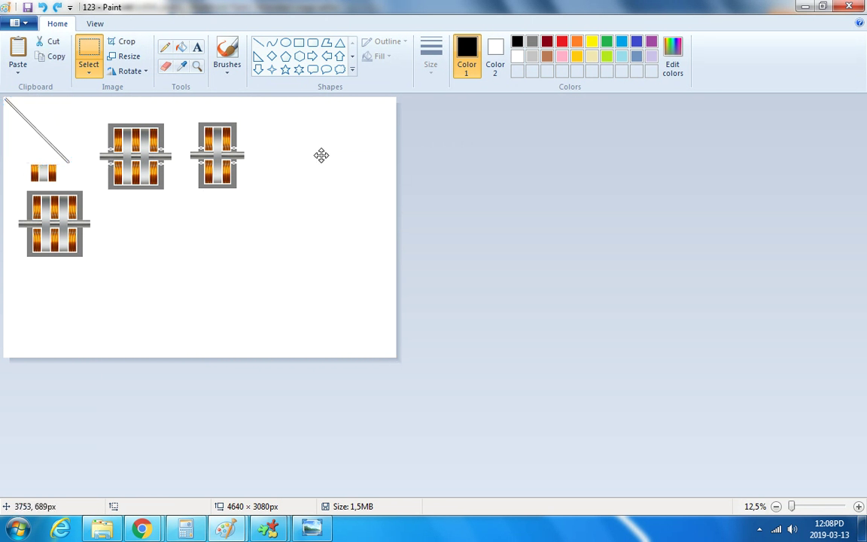
pyautogui.moveTo(321, 155); pyautogui.dragTo(326, 155)
pyautogui.click(299, 321)
pyautogui.moveTo(272, 532)
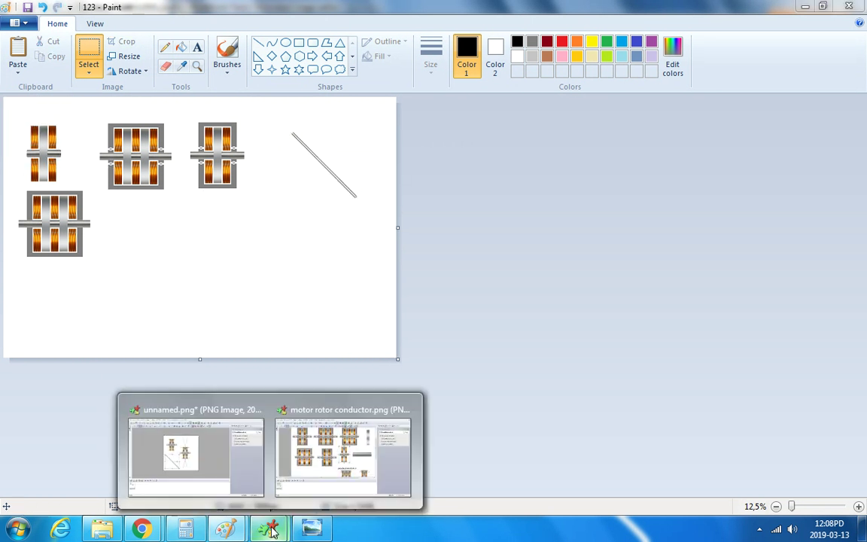
pyautogui.click(228, 459)
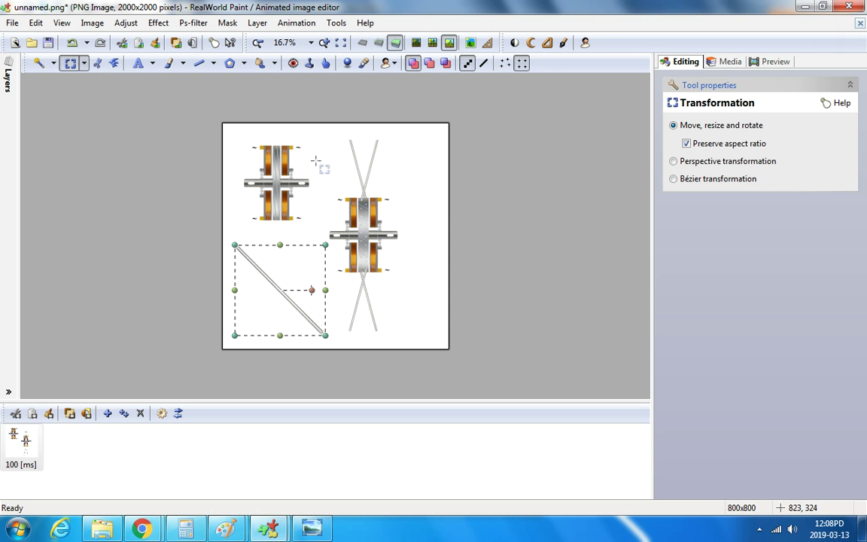
# Cut the pasted diagonal rod out of unnamed.png and copy the perforated rotor machine with its crossing rods.
pyautogui.rightClick(296, 272)
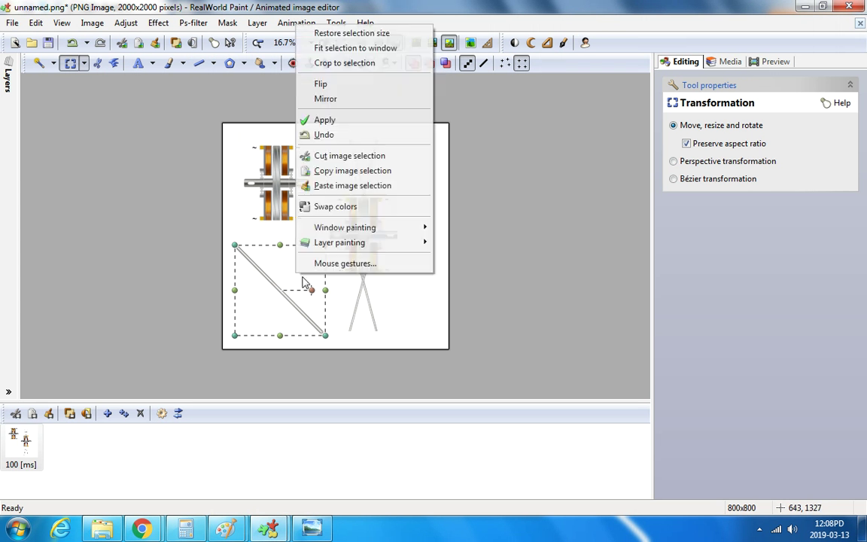
pyautogui.click(316, 156)
pyautogui.moveTo(325, 134); pyautogui.dragTo(407, 338)
pyautogui.rightClick(360, 220)
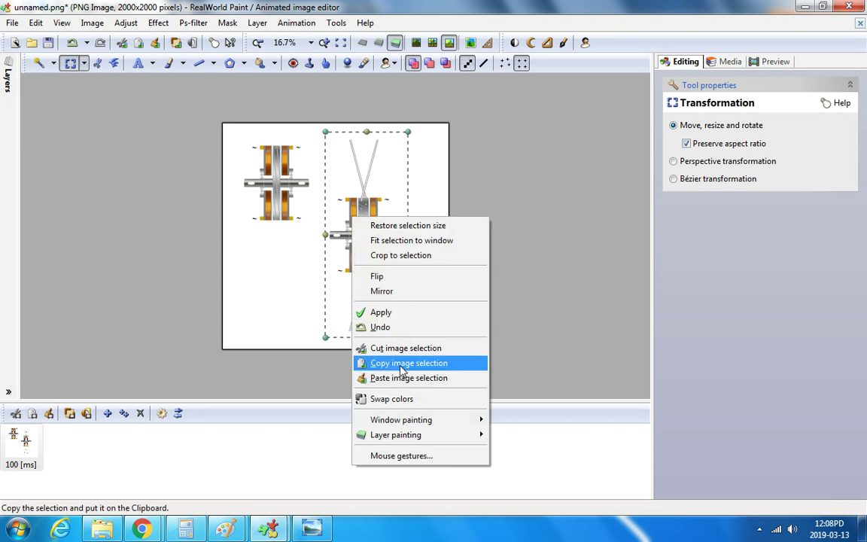
pyautogui.click(349, 362)
# Switch to the motor rotor conductor.png window, look over its drawings and close the window.
pyautogui.moveTo(270, 527)
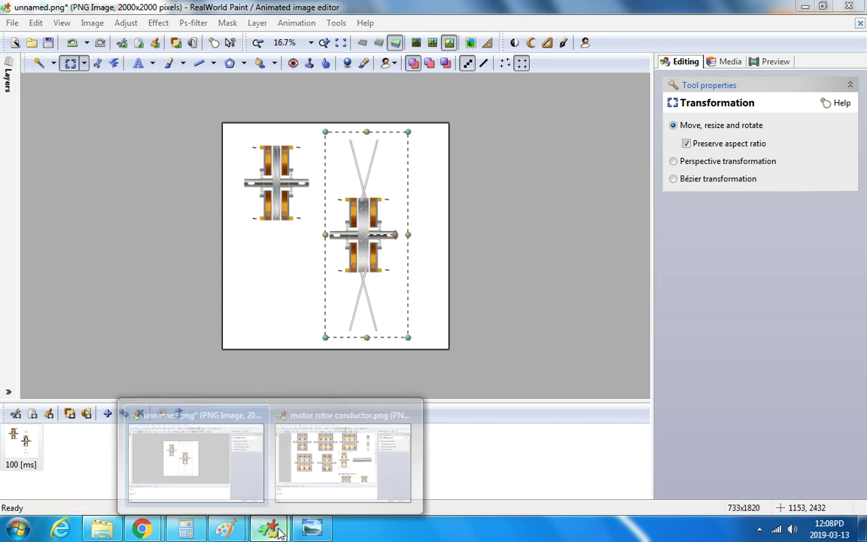
pyautogui.click(339, 471)
pyautogui.scroll(-2, 473, 353)
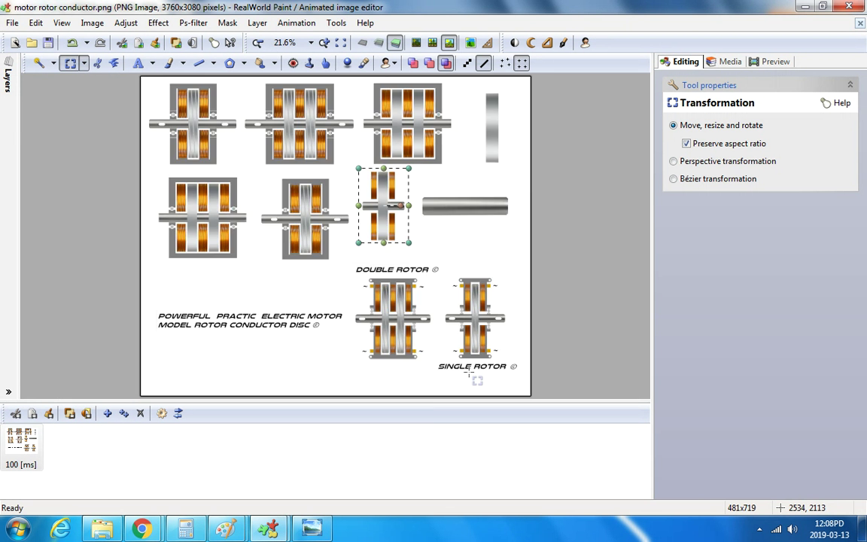
pyautogui.click(850, 7)
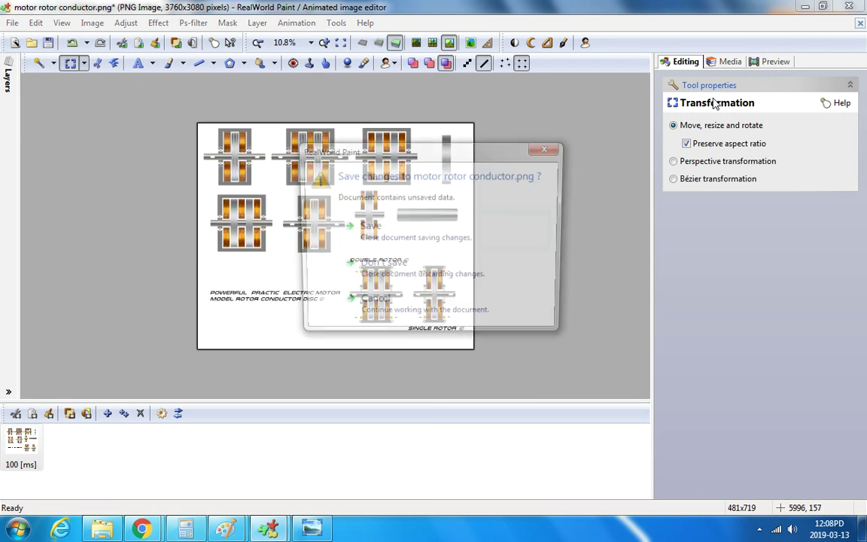
pyautogui.click(442, 290)
# Switch to picture 123 in Paint, paste the machine with crossing rods and place it in the empty area below the diagonal rod.
pyautogui.click(226, 529)
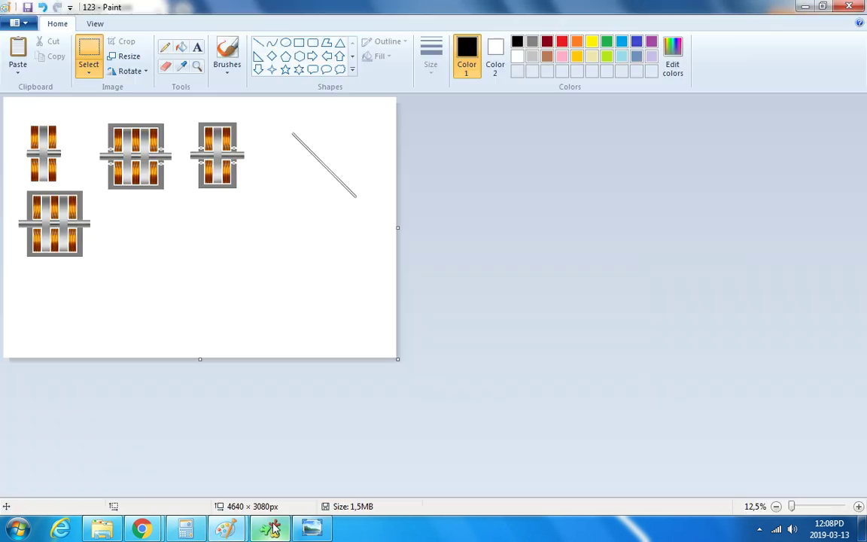
pyautogui.rightClick(177, 224)
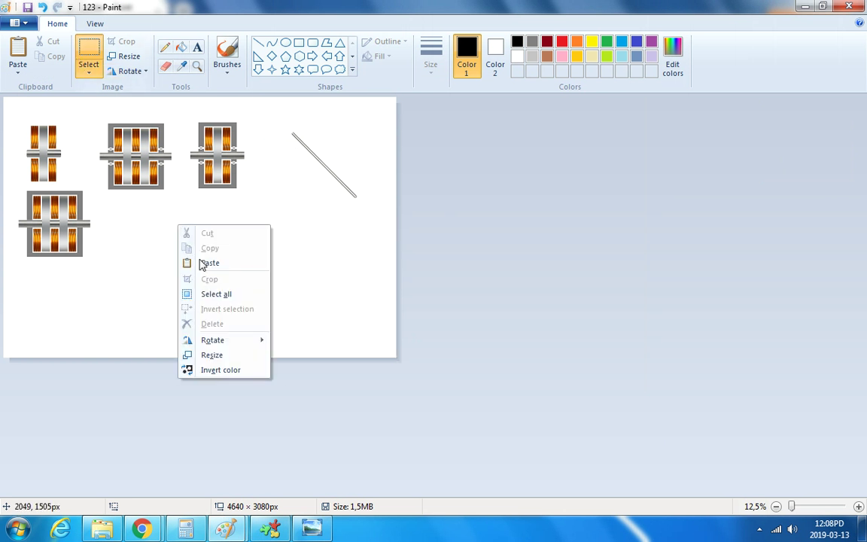
pyautogui.click(204, 259)
pyautogui.moveTo(64, 162); pyautogui.dragTo(315, 248)
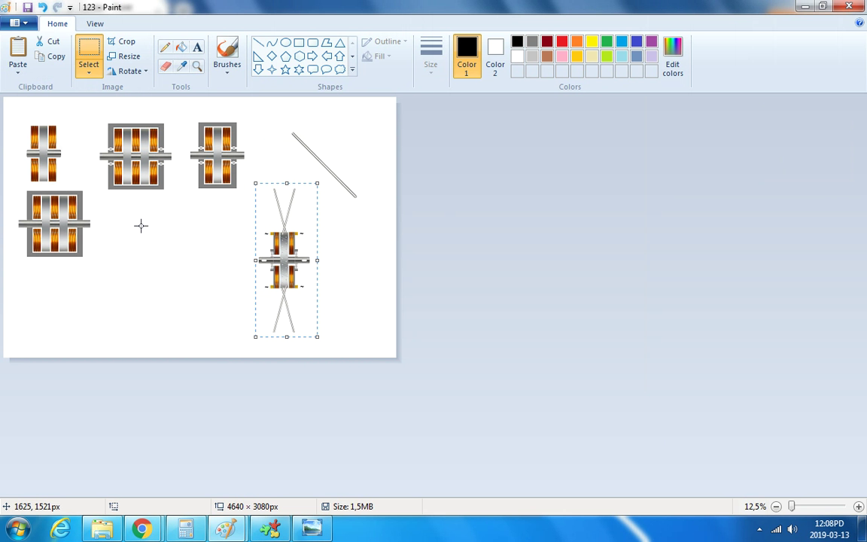
pyautogui.click(326, 133)
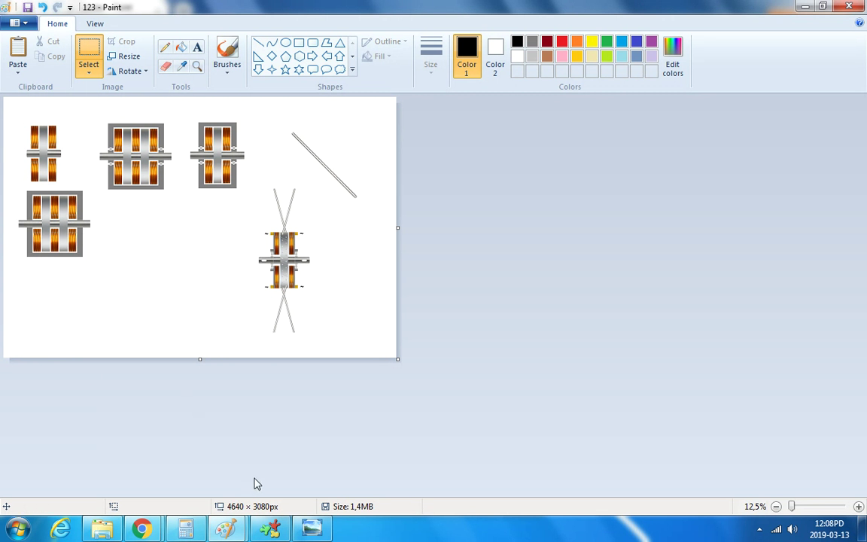
# Return to unnamed.png in RealWorld Paint and clear the selection around the machine with crossing rods.
pyautogui.moveTo(270, 528)
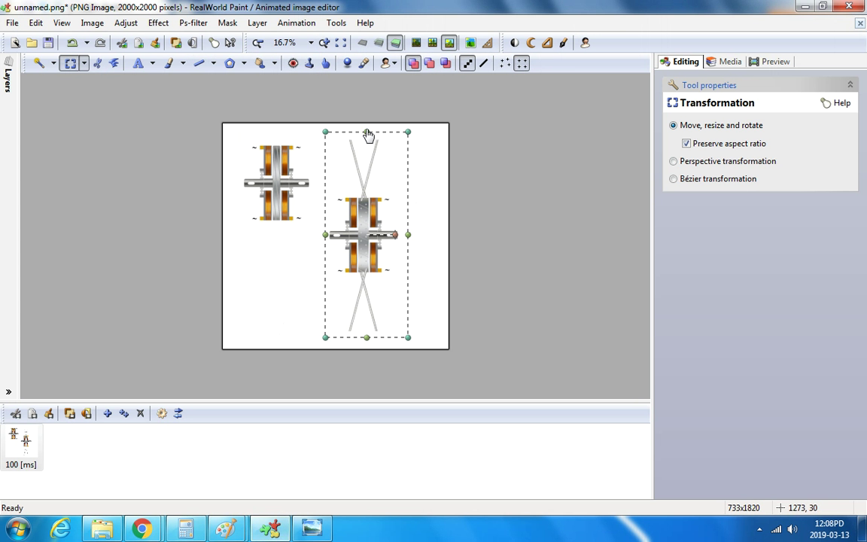
pyautogui.scroll(1, 422, 150)
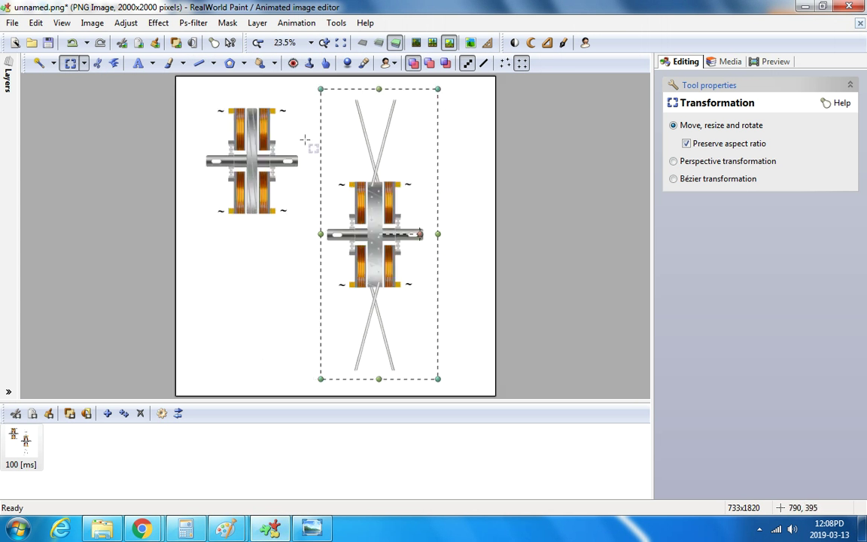
pyautogui.click(267, 141)
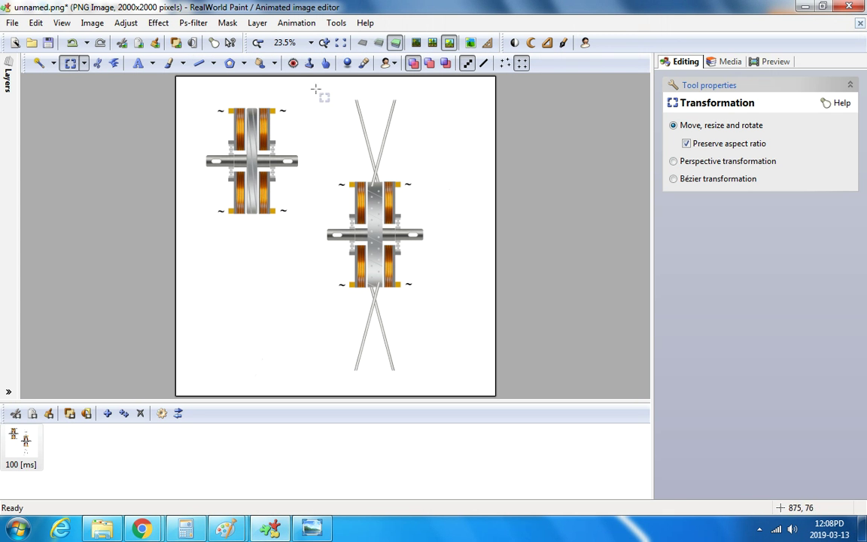
pyautogui.moveTo(316, 89); pyautogui.dragTo(439, 387)
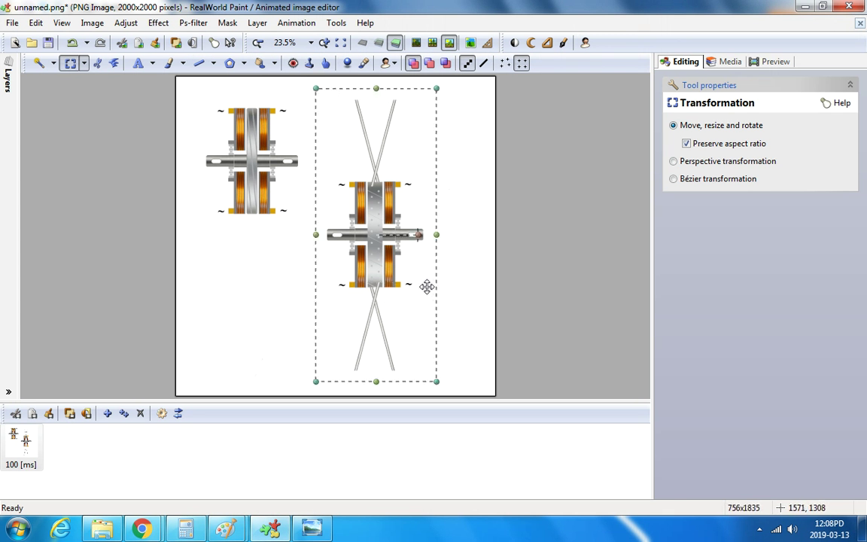
pyautogui.click(473, 145)
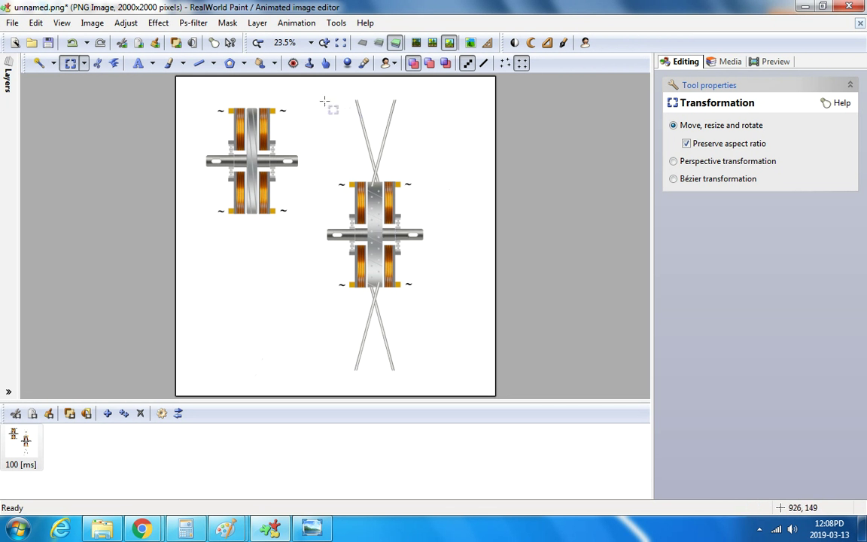
pyautogui.moveTo(313, 101); pyautogui.dragTo(447, 369)
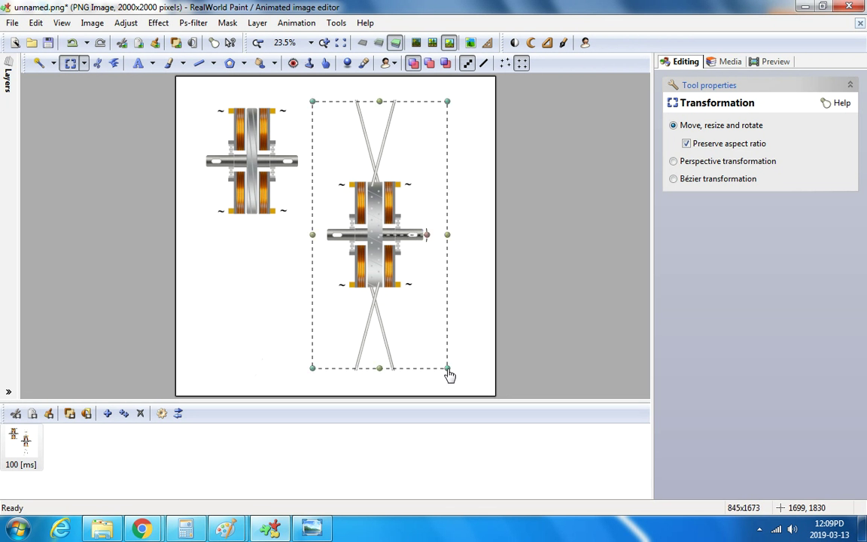
pyautogui.click(471, 202)
# Cut the machine without rods out of unnamed.png and flood-fill the emptied area with white (FFFFFF).
pyautogui.moveTo(195, 94); pyautogui.dragTo(305, 219)
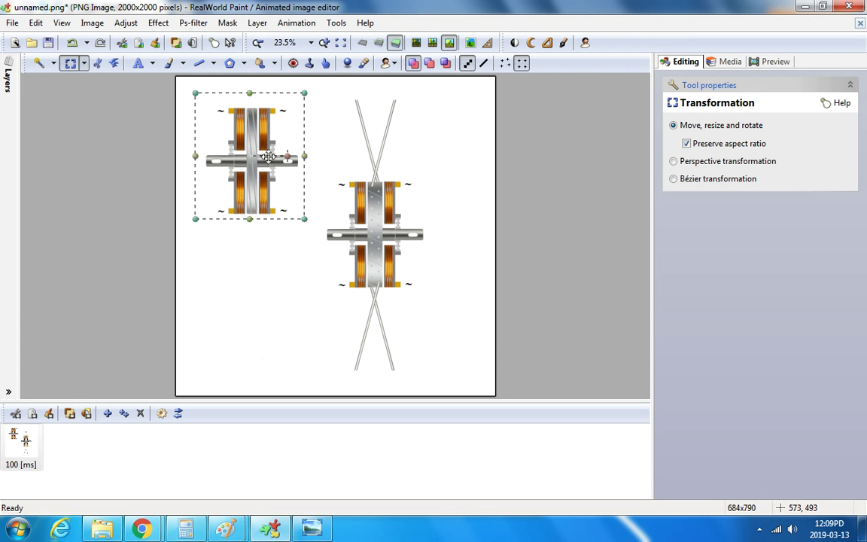
pyautogui.rightClick(251, 128)
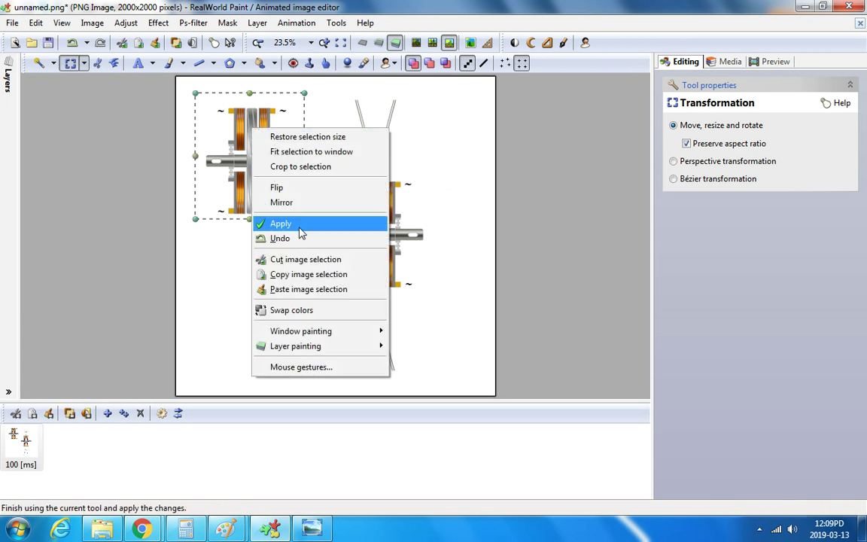
pyautogui.click(300, 258)
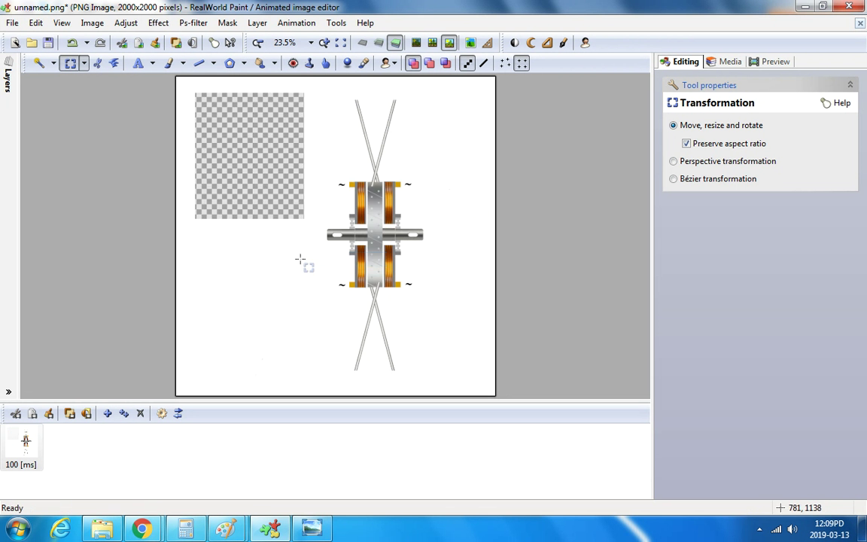
pyautogui.click(260, 62)
pyautogui.click(253, 150)
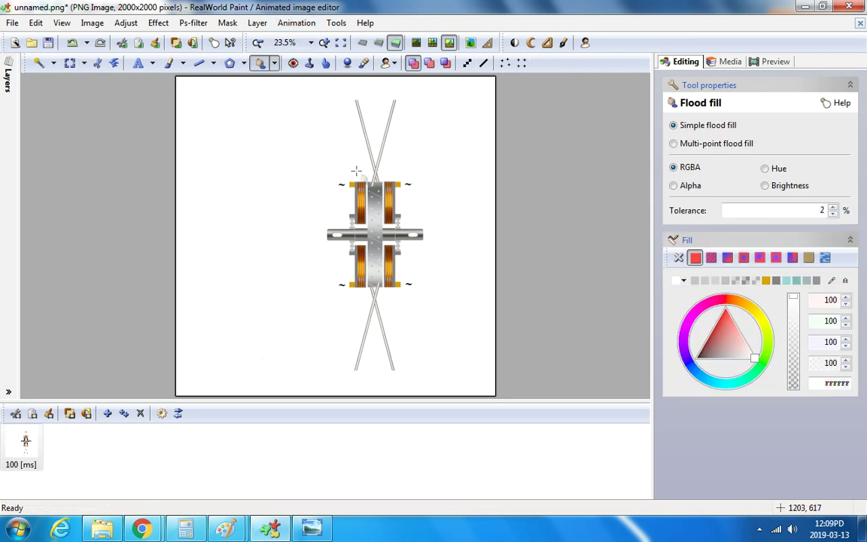
# Examine the perforated rotor, its coils and the spots where the crossing rods enter the rotor.
pyautogui.scroll(1, 418, 184)
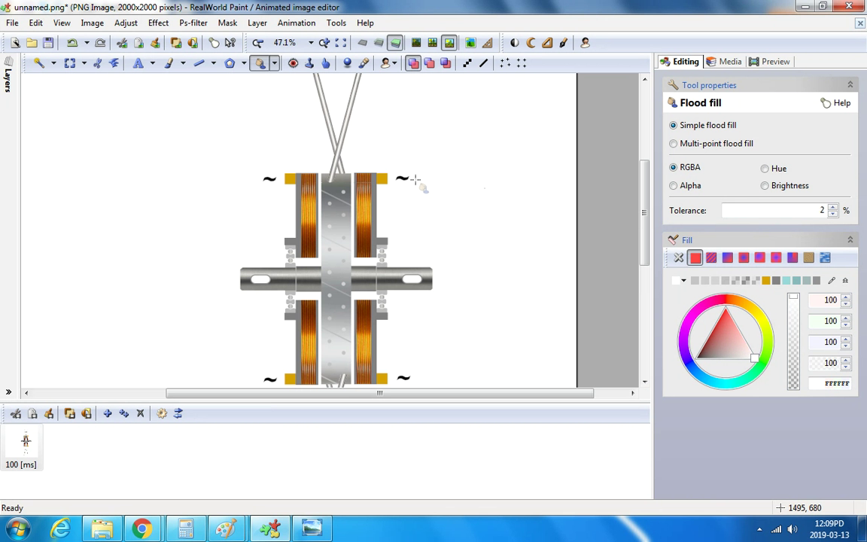
pyautogui.scroll(2, 416, 179)
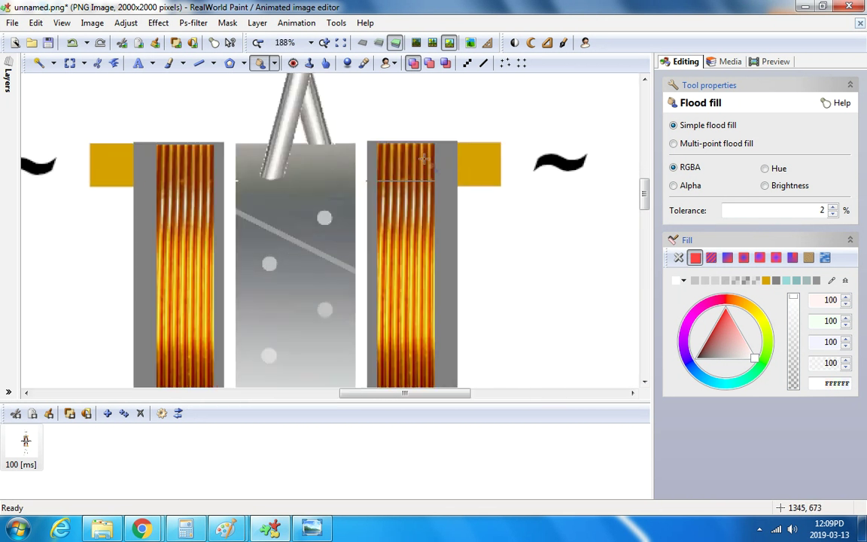
pyautogui.scroll(1, 314, 201)
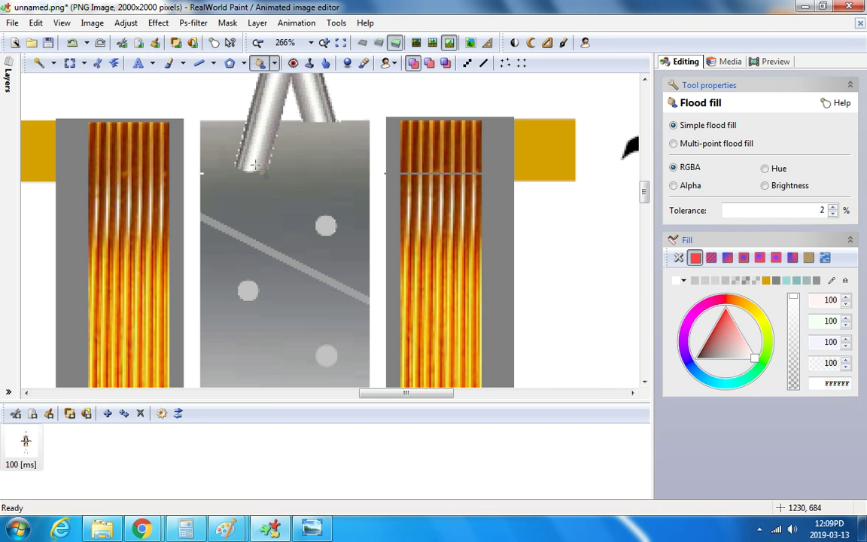
pyautogui.scroll(-4, 265, 161)
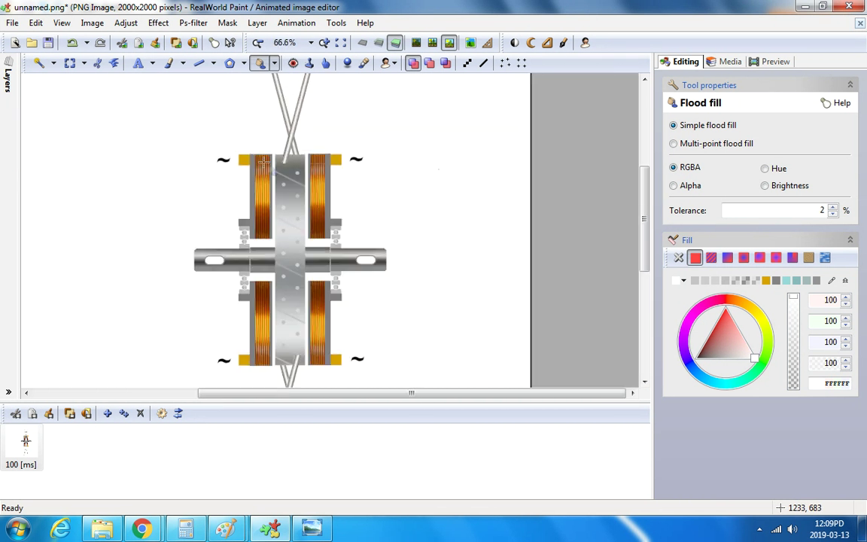
pyautogui.scroll(-1, 263, 160)
pyautogui.scroll(3, 416, 284)
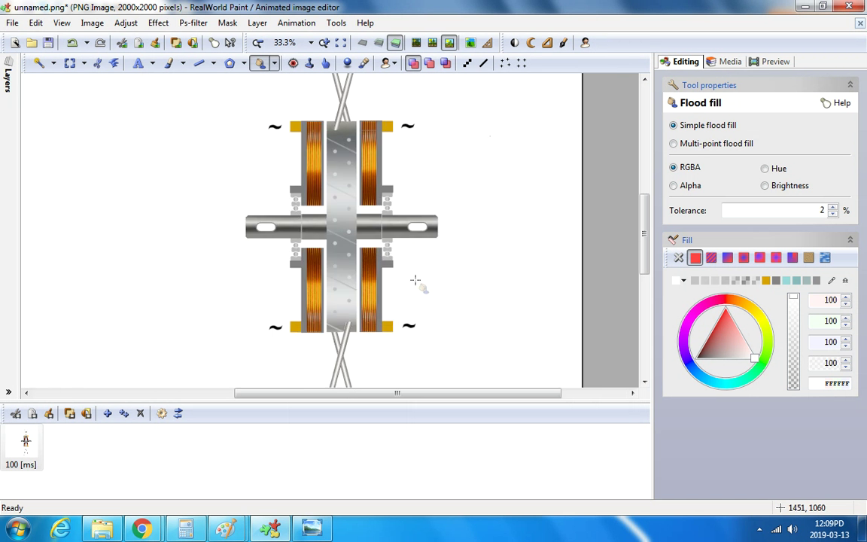
pyautogui.scroll(-1, 385, 327)
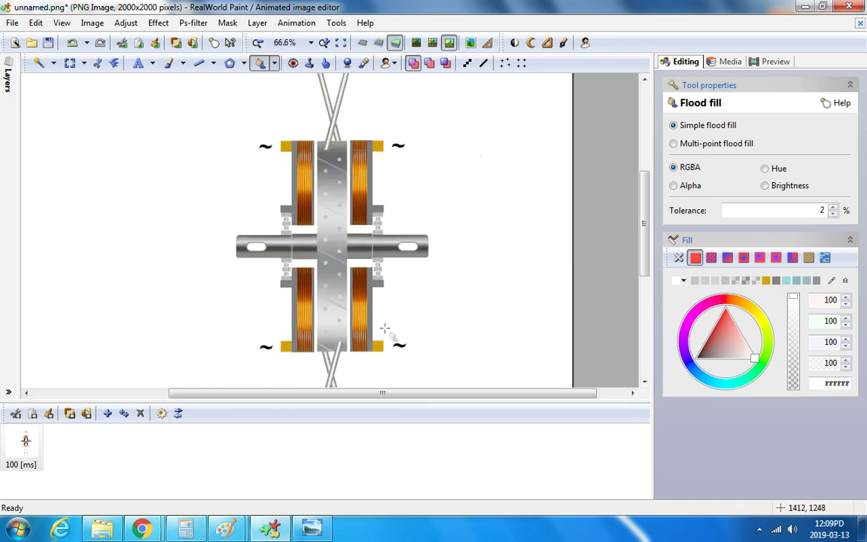
pyautogui.click(70, 63)
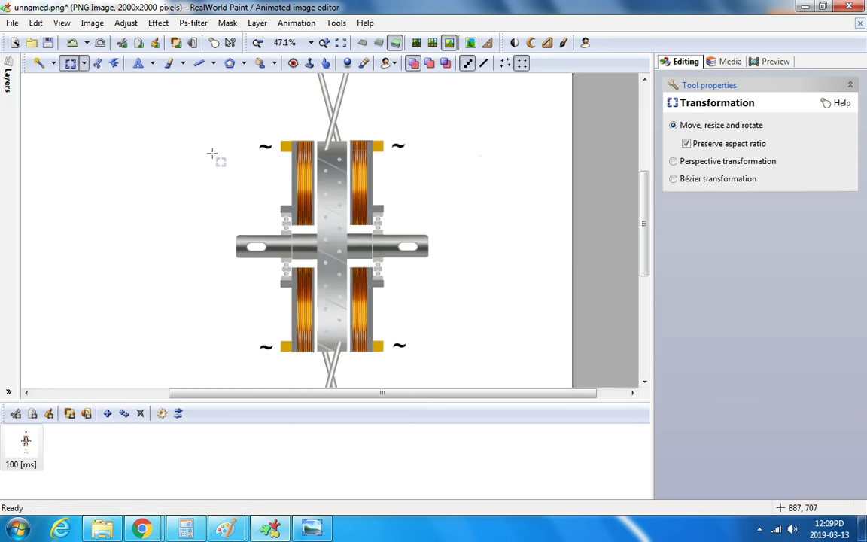
pyautogui.scroll(1, 360, 136)
pyautogui.scroll(-1, 360, 134)
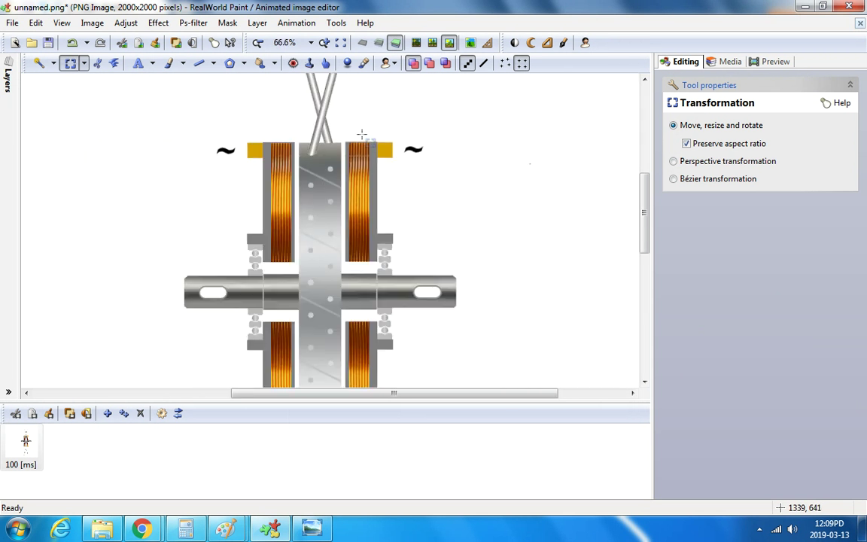
pyautogui.scroll(6, 310, 119)
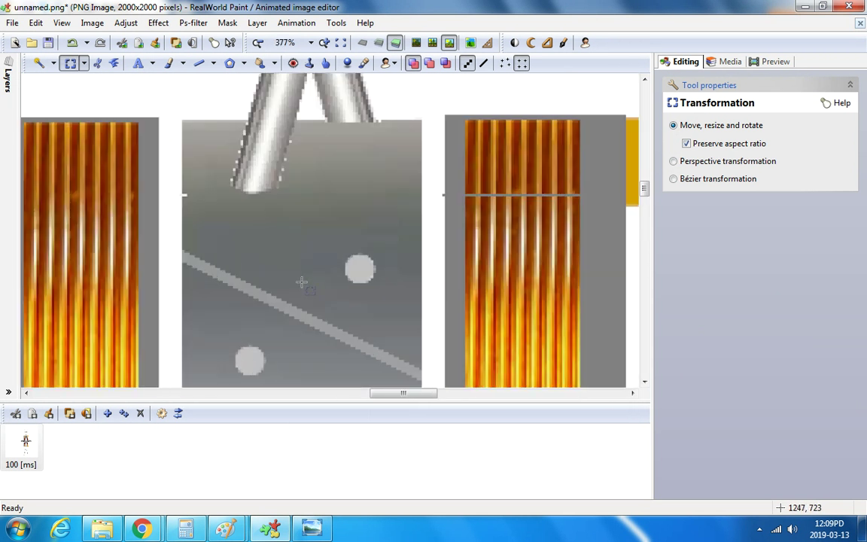
# Sample the grey 97999A and draw a line over the rotor's uppermost diagonal groove with a width of 6 pixels.
pyautogui.click(199, 64)
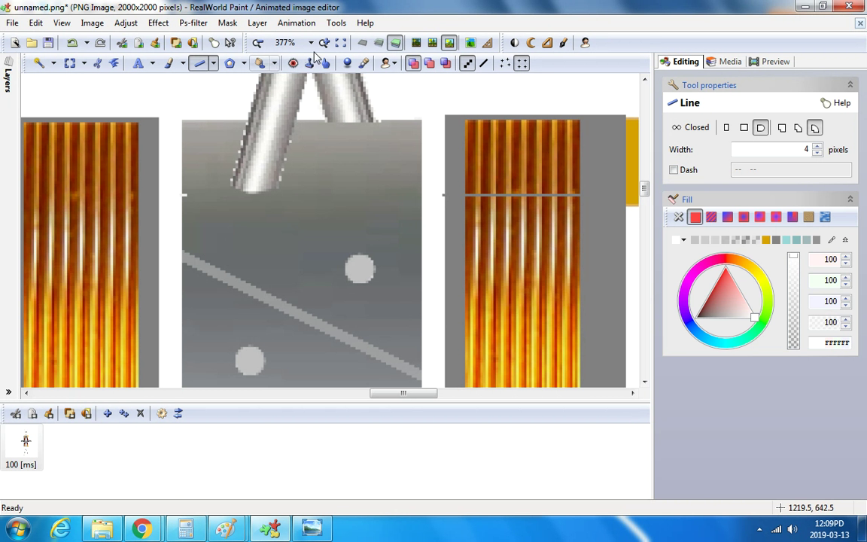
pyautogui.click(364, 63)
pyautogui.click(219, 259)
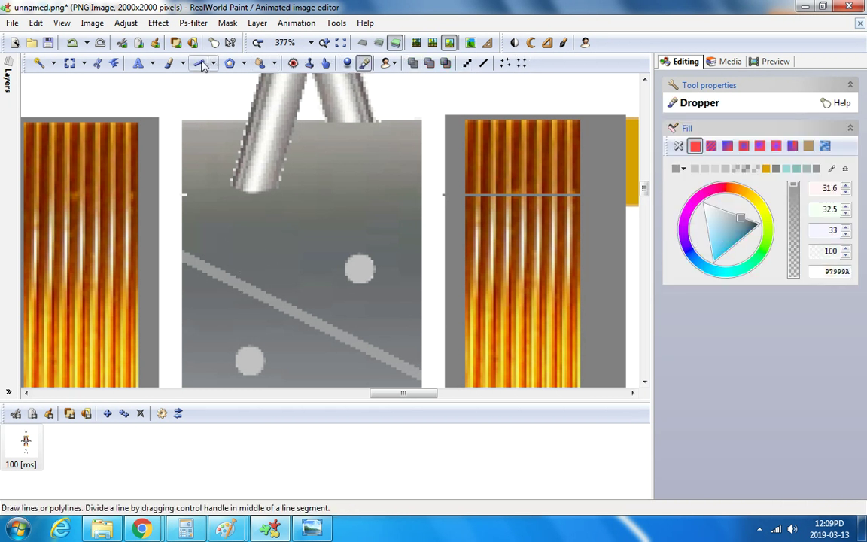
pyautogui.moveTo(189, 259); pyautogui.dragTo(420, 375)
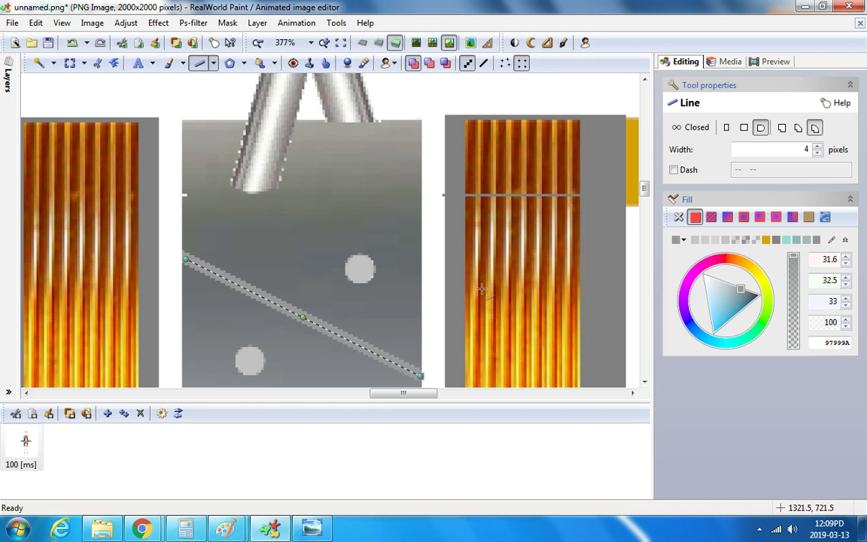
pyautogui.click(819, 147)
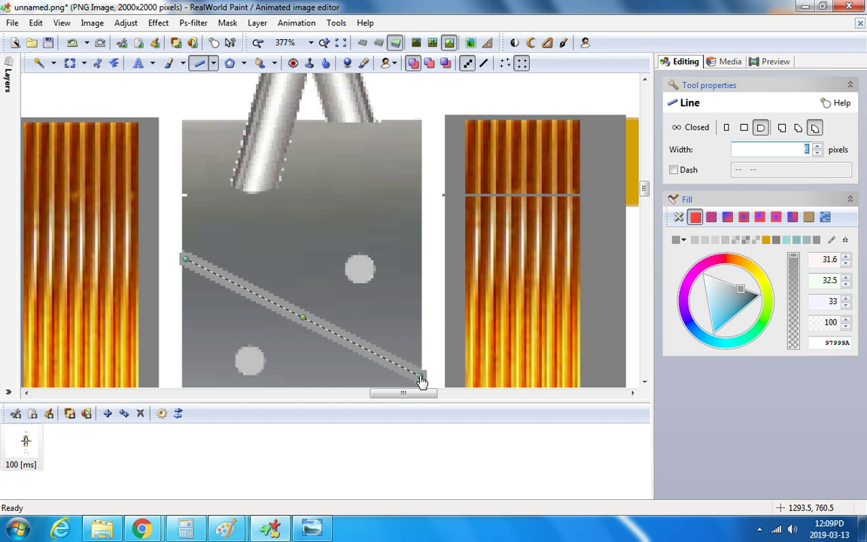
pyautogui.write('8')
# Pull both ends of the diagonal groove line inward so that they stay within the rotor's side edges.
pyautogui.moveTo(644, 194); pyautogui.dragTo(646, 197)
pyautogui.scroll(5, 442, 317)
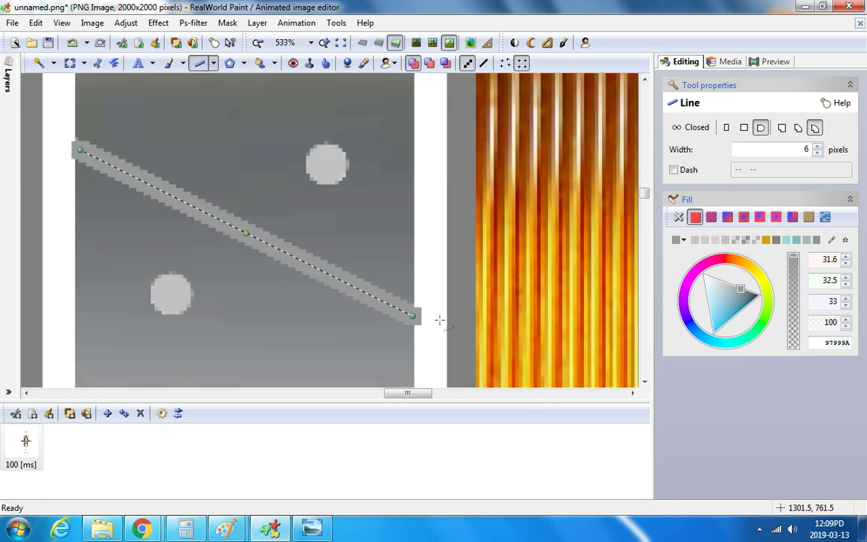
pyautogui.moveTo(392, 310)
pyautogui.mouseDown()
pyautogui.moveTo(347, 292)
pyautogui.moveTo(371, 300)
pyautogui.mouseUp()
pyautogui.scroll(-5, 369, 298)
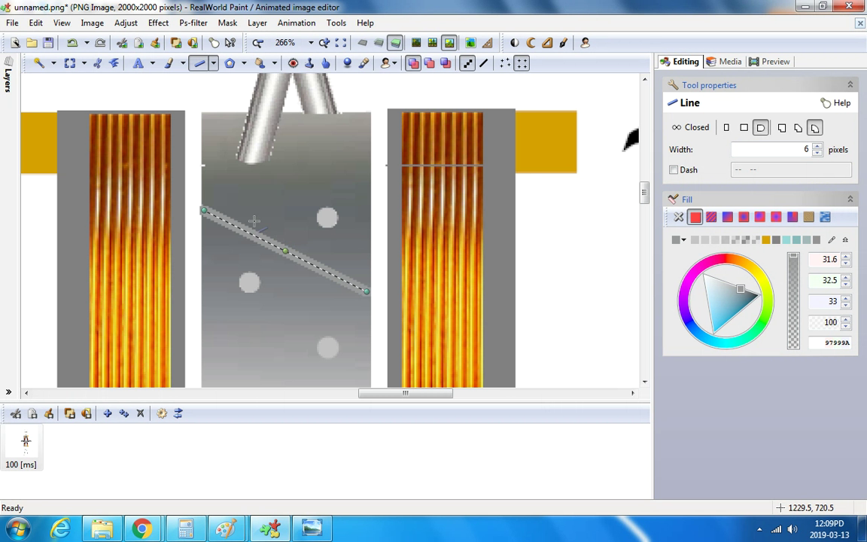
pyautogui.scroll(5, 181, 207)
pyautogui.moveTo(153, 167)
pyautogui.mouseDown()
pyautogui.moveTo(167, 175)
pyautogui.moveTo(163, 168)
pyautogui.mouseUp()
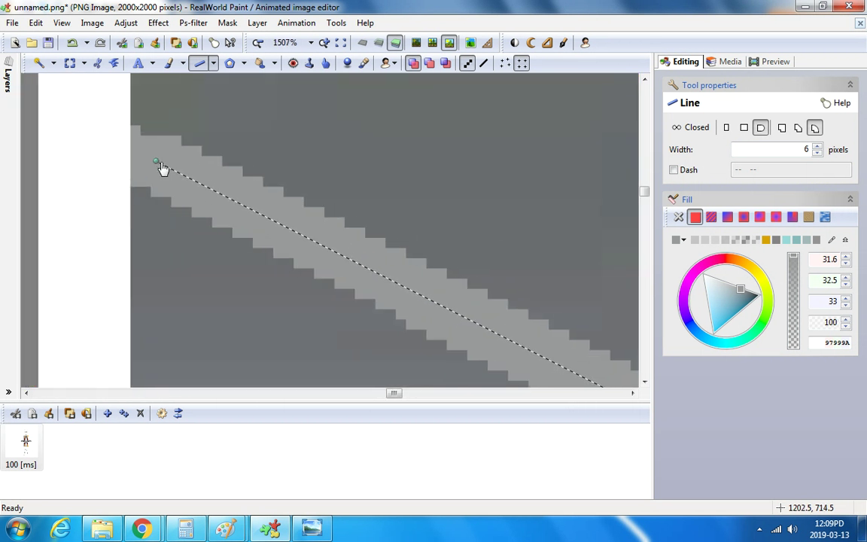
# Try the uppermost groove line with its left end pulled further inward and undo it.
pyautogui.scroll(-1, 160, 167)
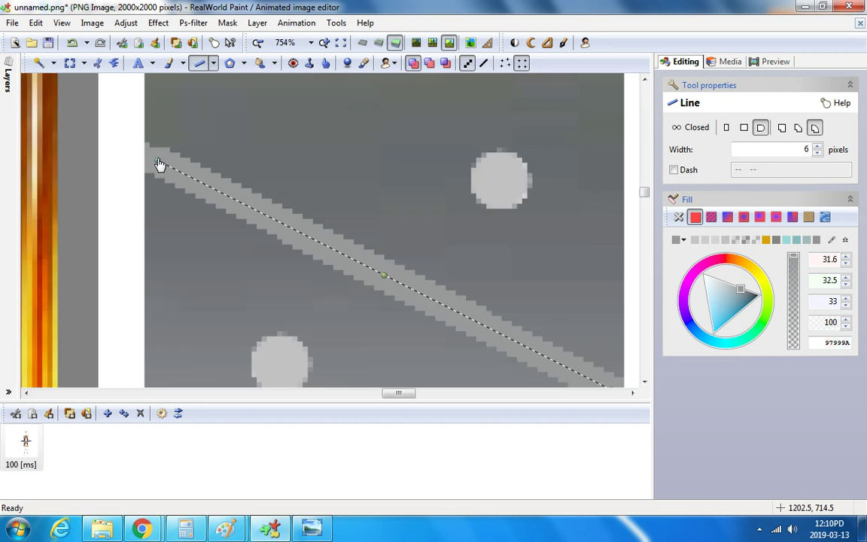
pyautogui.moveTo(159, 166)
pyautogui.mouseDown()
pyautogui.moveTo(169, 176)
pyautogui.moveTo(164, 170)
pyautogui.mouseUp()
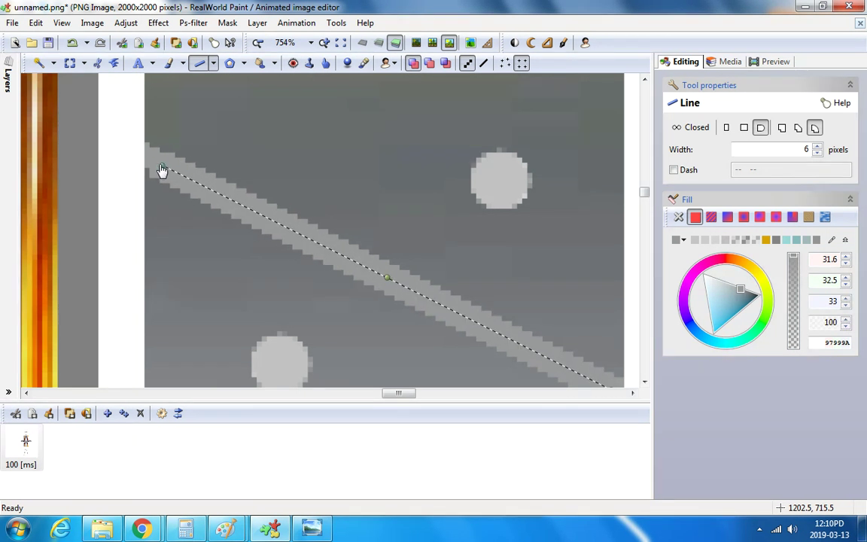
pyautogui.scroll(-3, 161, 170)
pyautogui.press('Return')
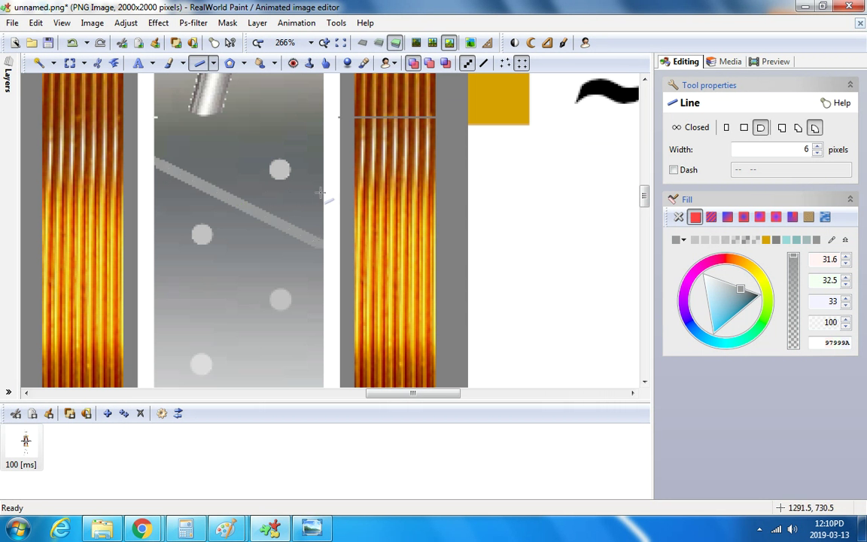
pyautogui.scroll(-2, 256, 192)
pyautogui.scroll(-3, 240, 139)
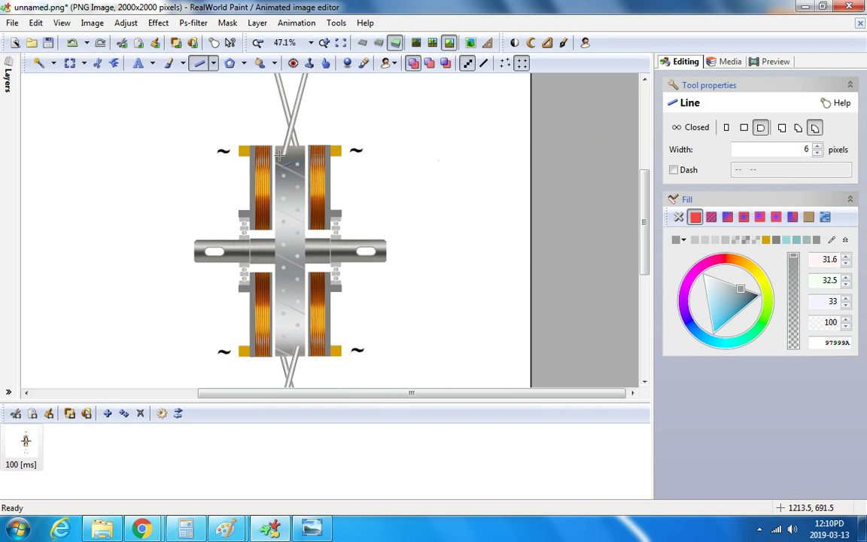
pyautogui.click(73, 45)
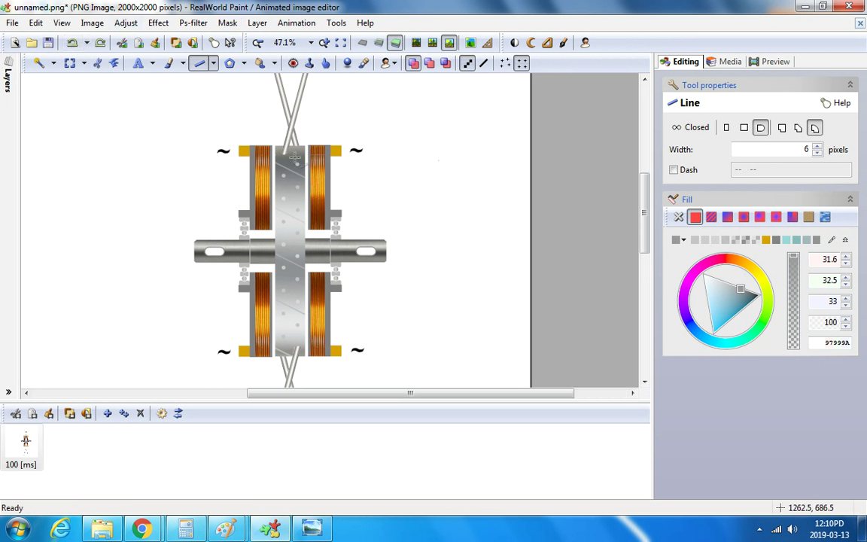
# Redraw the line over the rotor's uppermost diagonal groove slightly past both rotor edges and set its width to 5 pixels.
pyautogui.scroll(2, 277, 145)
pyautogui.scroll(3, 277, 146)
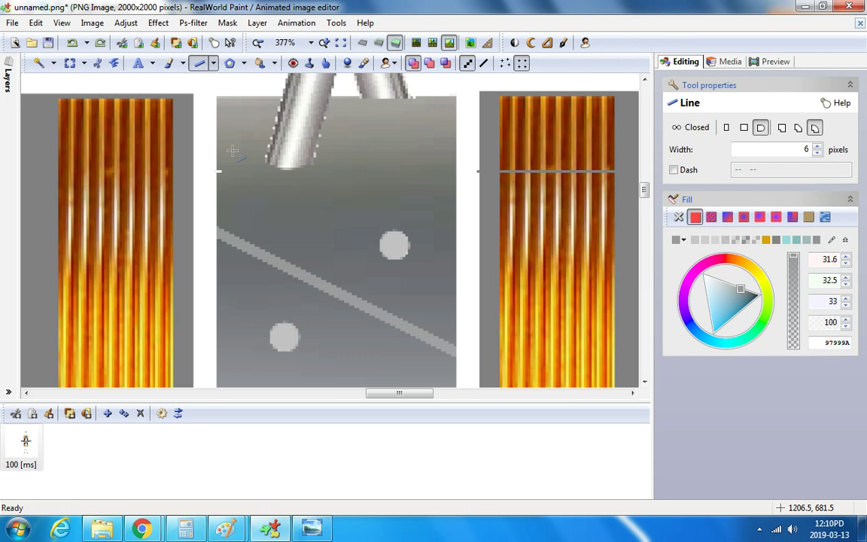
pyautogui.scroll(-1, 265, 208)
pyautogui.scroll(2, 251, 220)
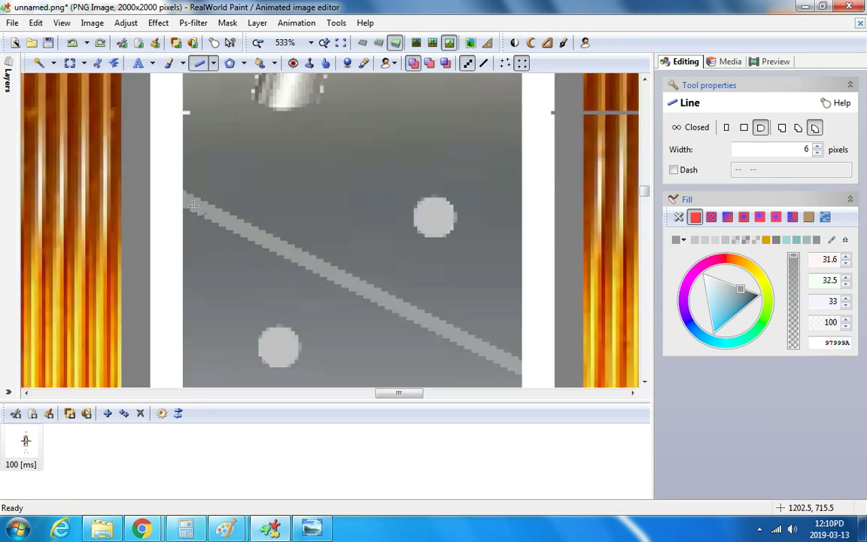
pyautogui.moveTo(182, 197); pyautogui.dragTo(527, 368)
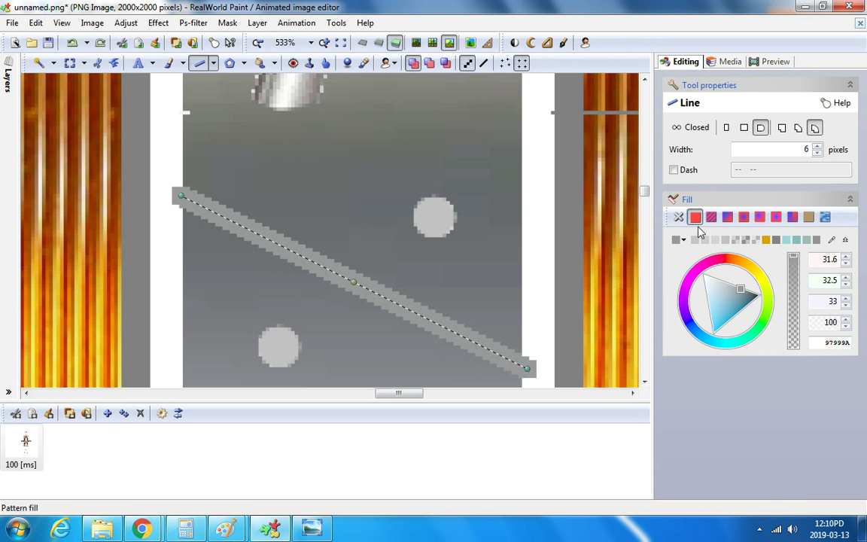
pyautogui.click(817, 154)
pyautogui.click(531, 268)
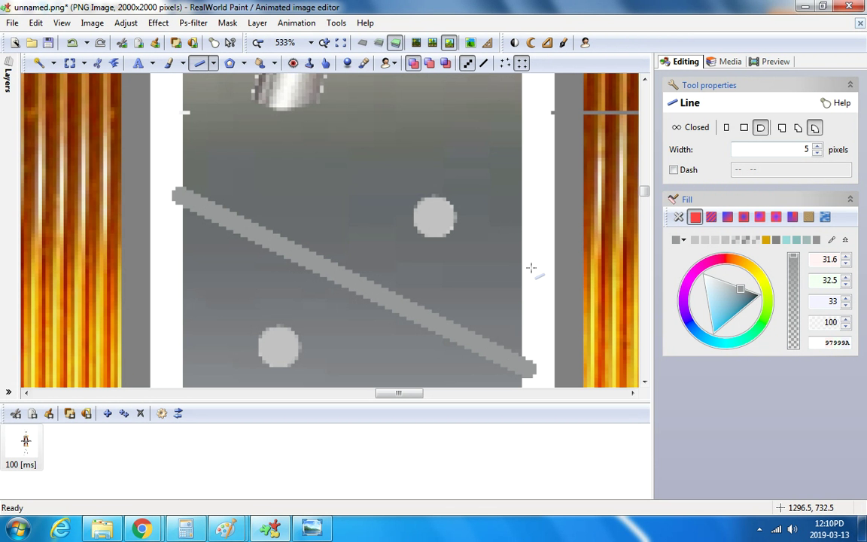
pyautogui.click(72, 42)
pyautogui.click(100, 42)
# Sample the light grey CFD0D1 and draw a 5-pixel line over the second diagonal groove, slightly past both rotor edges.
pyautogui.scroll(-5, 247, 195)
pyautogui.scroll(1, 258, 318)
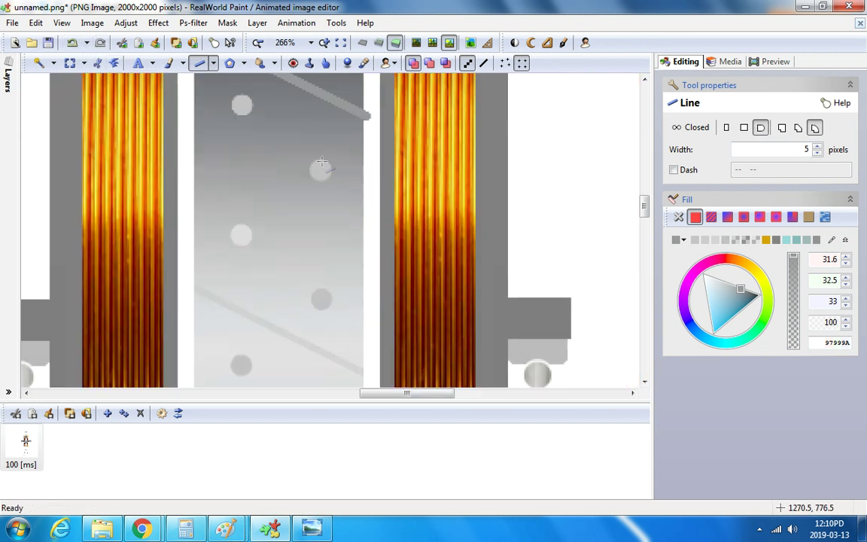
pyautogui.click(364, 63)
pyautogui.scroll(2, 242, 304)
pyautogui.scroll(1, 243, 304)
pyautogui.click(224, 315)
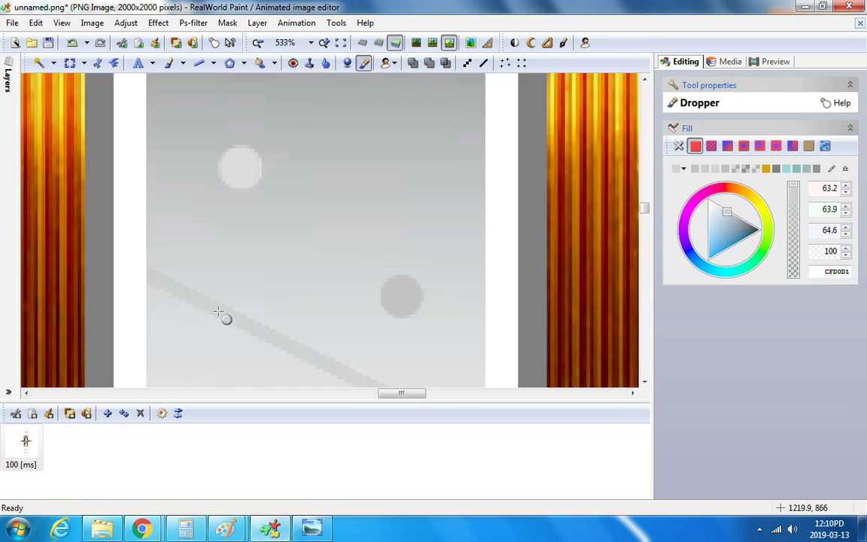
pyautogui.click(200, 64)
pyautogui.moveTo(139, 270)
pyautogui.mouseDown()
pyautogui.moveTo(449, 426)
pyautogui.moveTo(484, 377)
pyautogui.moveTo(498, 305)
pyautogui.mouseUp()
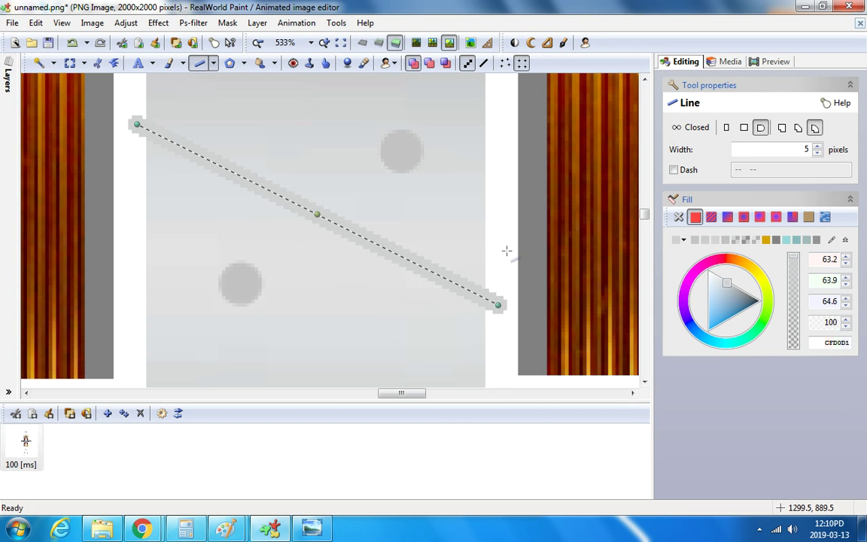
# Try a line over the third diagonal groove, beside the shaft, in the light grey CFD0D1 and undo it.
pyautogui.scroll(-6, 480, 294)
pyautogui.scroll(6, 462, 339)
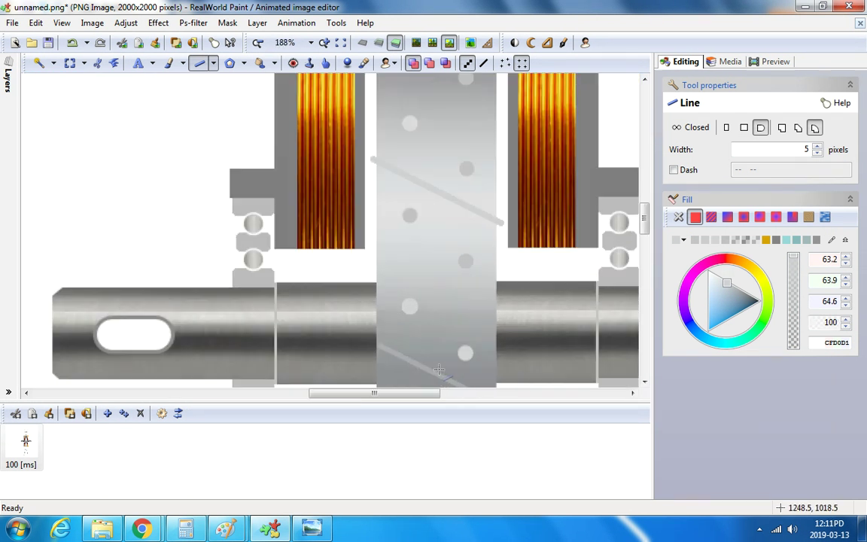
pyautogui.moveTo(364, 327); pyautogui.dragTo(545, 354)
pyautogui.click(73, 45)
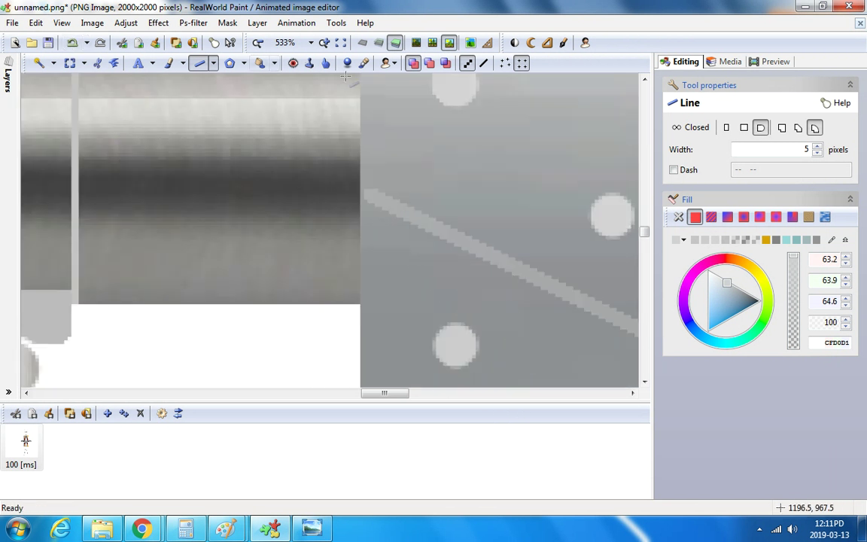
# Sample the grey ADADAF from the third diagonal groove, beside the shaft.
pyautogui.click(364, 64)
pyautogui.click(391, 204)
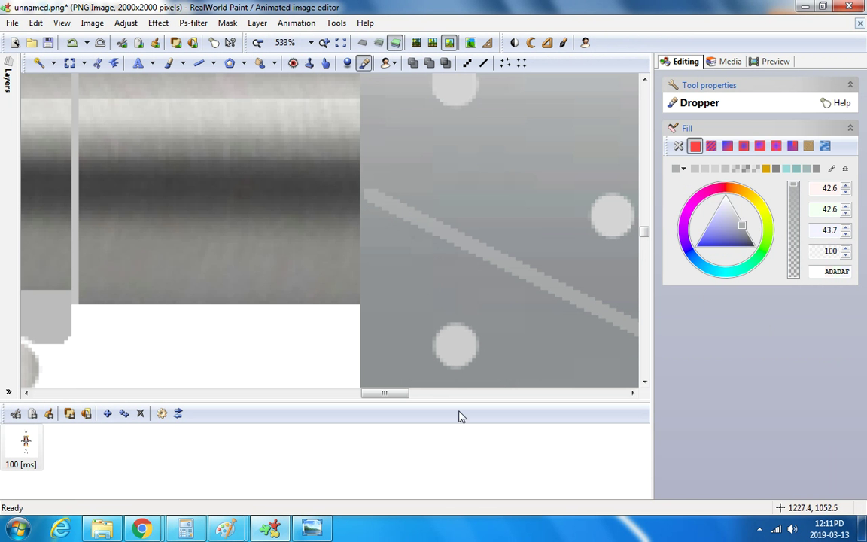
pyautogui.moveTo(403, 393); pyautogui.dragTo(418, 393)
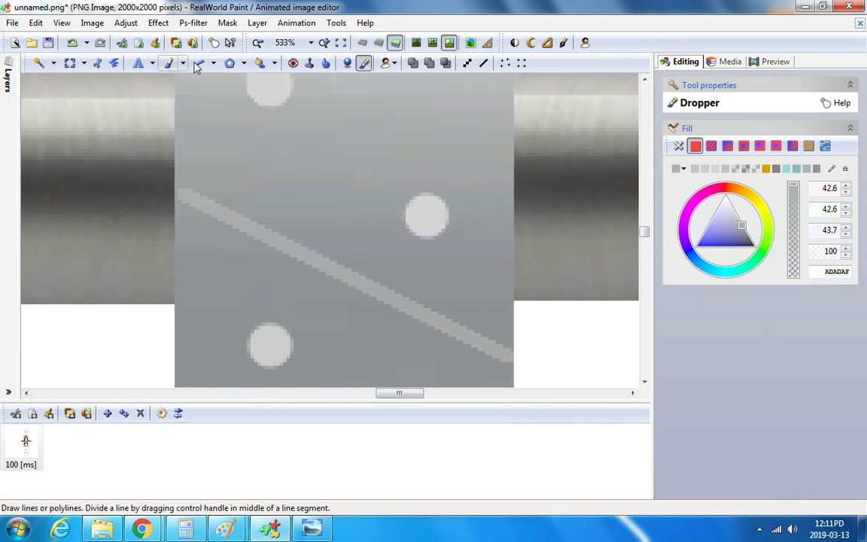
# Try a 5-pixel line over the third diagonal groove with its left end pulled inside the rotor edge, and undo it.
pyautogui.click(198, 63)
pyautogui.moveTo(182, 195); pyautogui.dragTo(508, 356)
pyautogui.scroll(2, 192, 199)
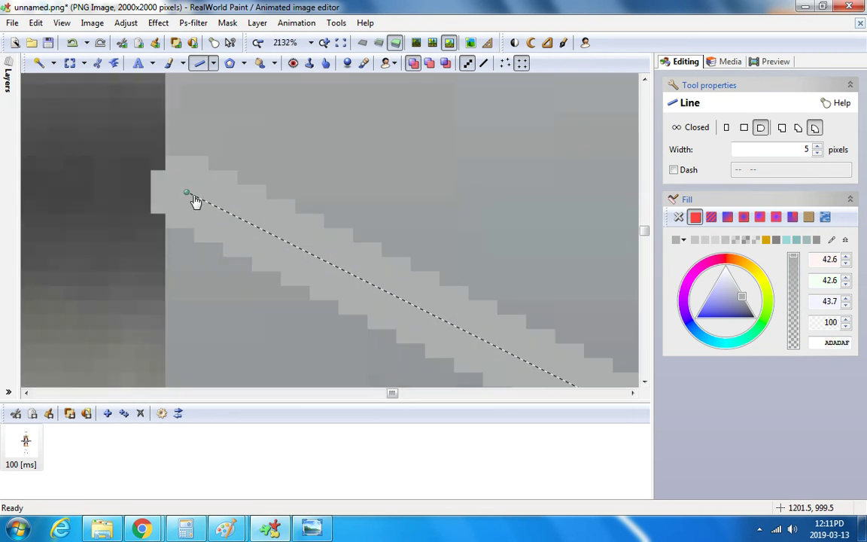
pyautogui.scroll(-2, 194, 203)
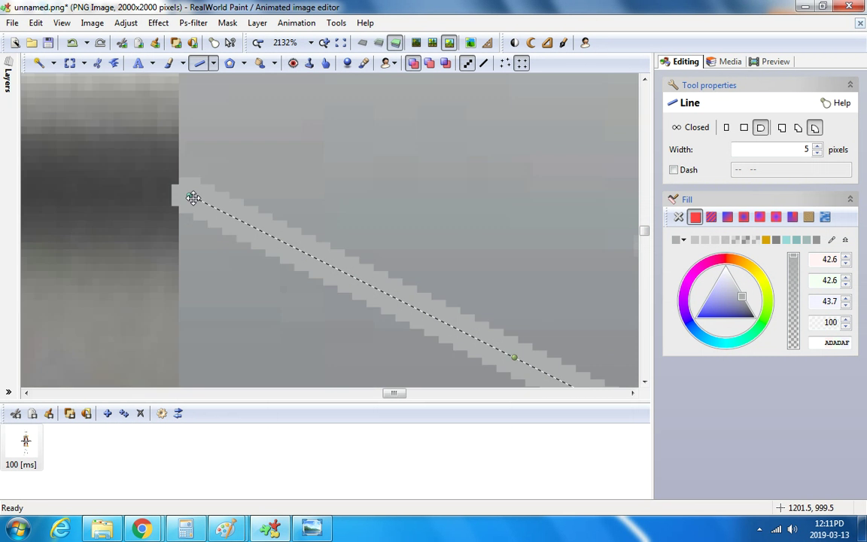
pyautogui.scroll(2, 195, 197)
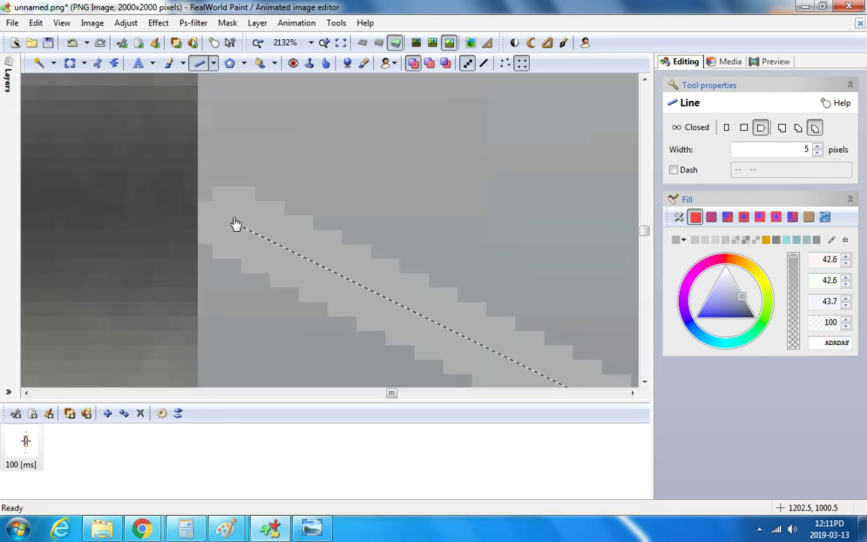
pyautogui.scroll(-3, 232, 220)
pyautogui.click(509, 325)
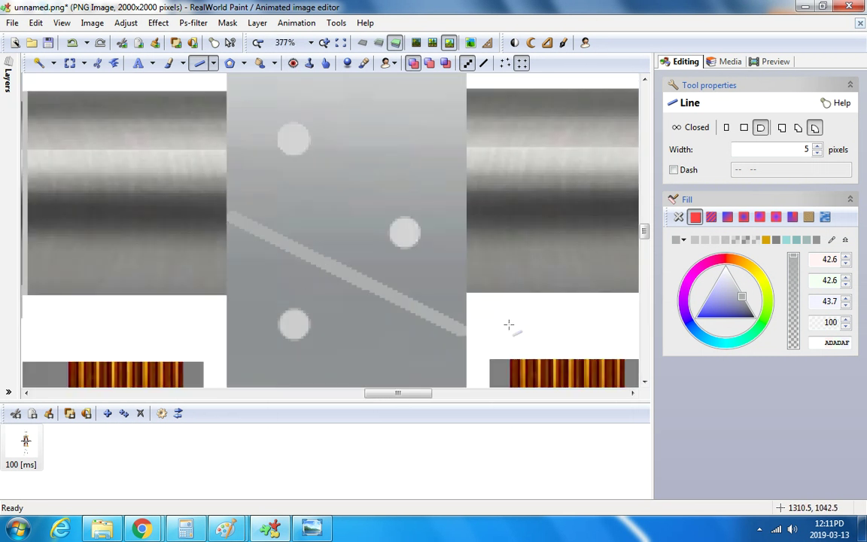
pyautogui.scroll(-1, 499, 320)
pyautogui.scroll(1, 475, 308)
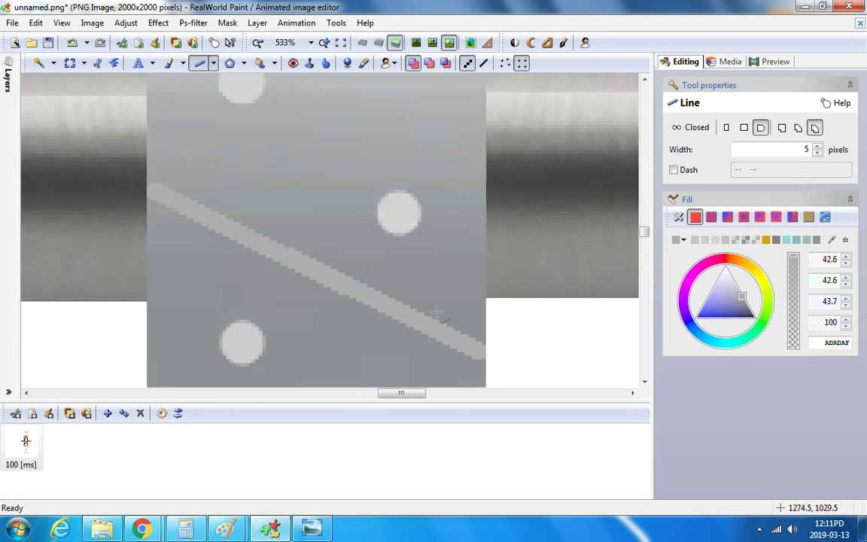
pyautogui.click(72, 43)
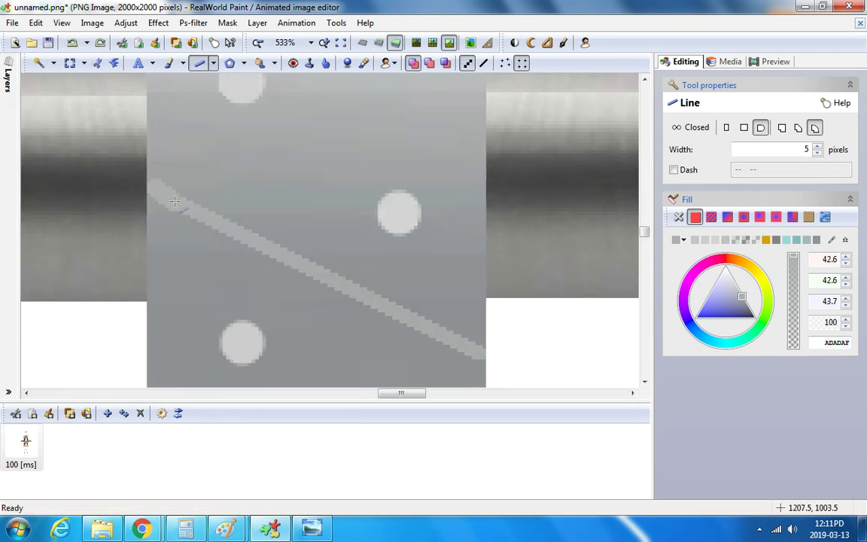
# Redraw the 5-pixel ADADAF line along the third diagonal groove and move its left end just inside the rotor edge.
pyautogui.moveTo(174, 201)
pyautogui.mouseDown()
pyautogui.moveTo(329, 263)
pyautogui.moveTo(478, 350)
pyautogui.mouseUp()
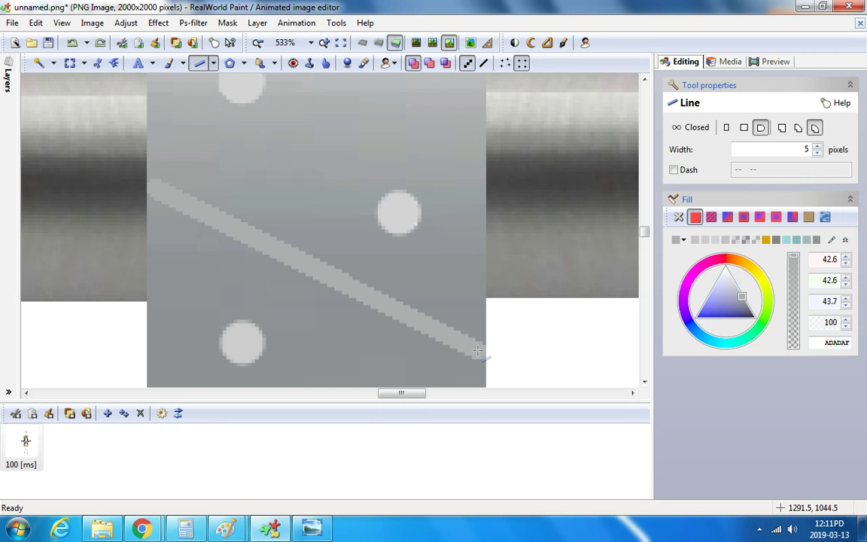
pyautogui.moveTo(155, 189); pyautogui.dragTo(156, 193)
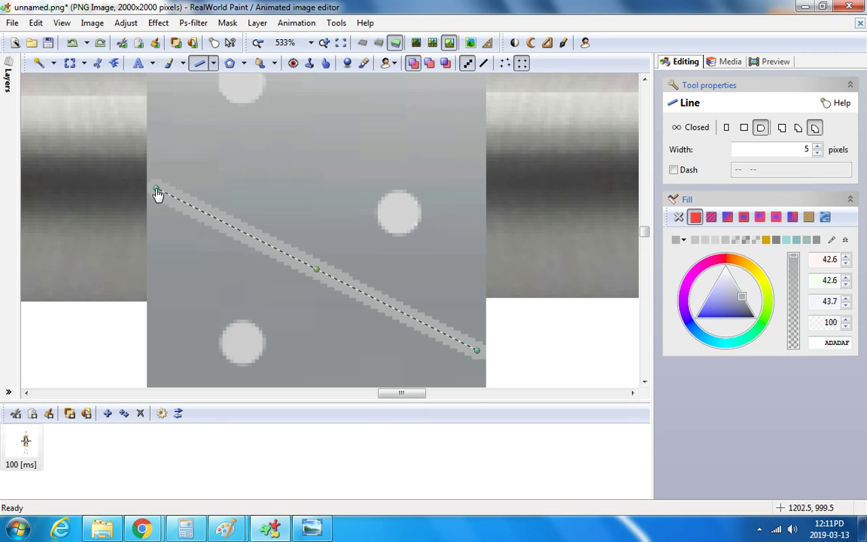
pyautogui.moveTo(160, 197); pyautogui.dragTo(159, 195)
pyautogui.moveTo(156, 195); pyautogui.dragTo(161, 197)
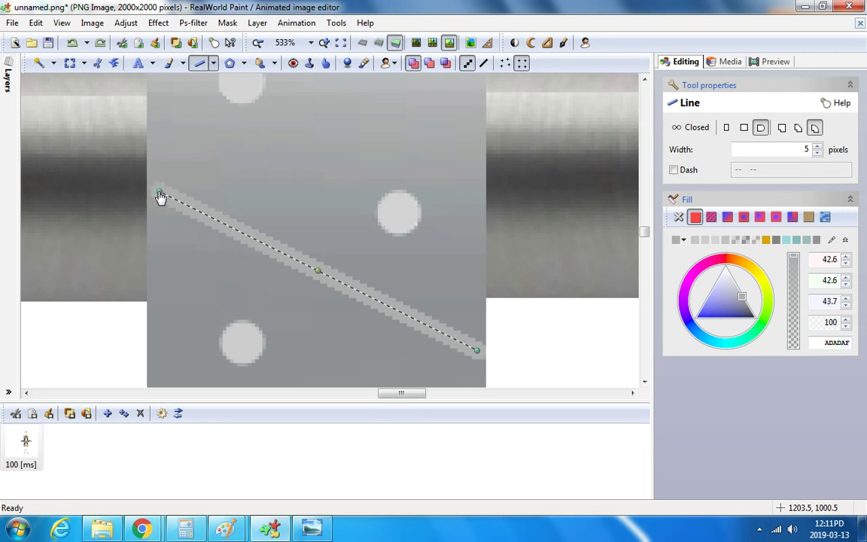
pyautogui.scroll(-5, 136, 331)
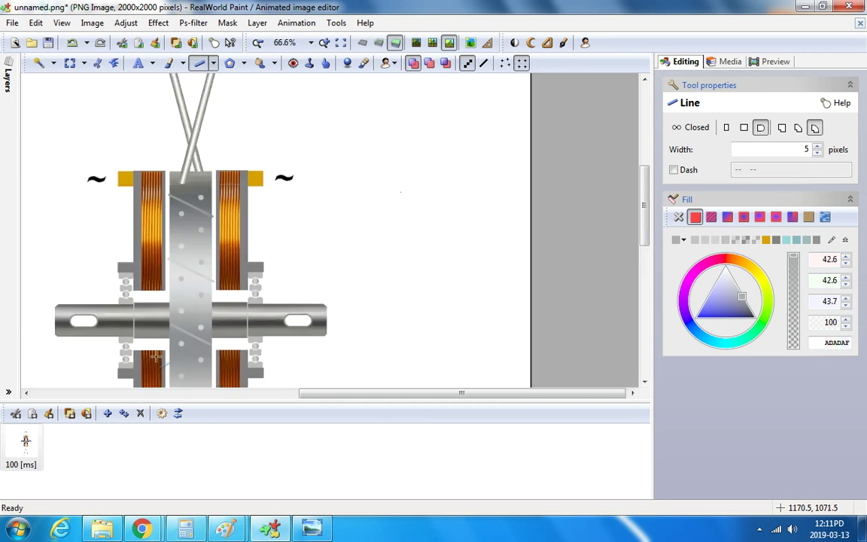
# Sample the grey C1C1C1 and draw a 5-pixel line over the fourth diagonal groove, below the shaft, between the rotor edges.
pyautogui.scroll(-1, 157, 357)
pyautogui.scroll(1, 354, 369)
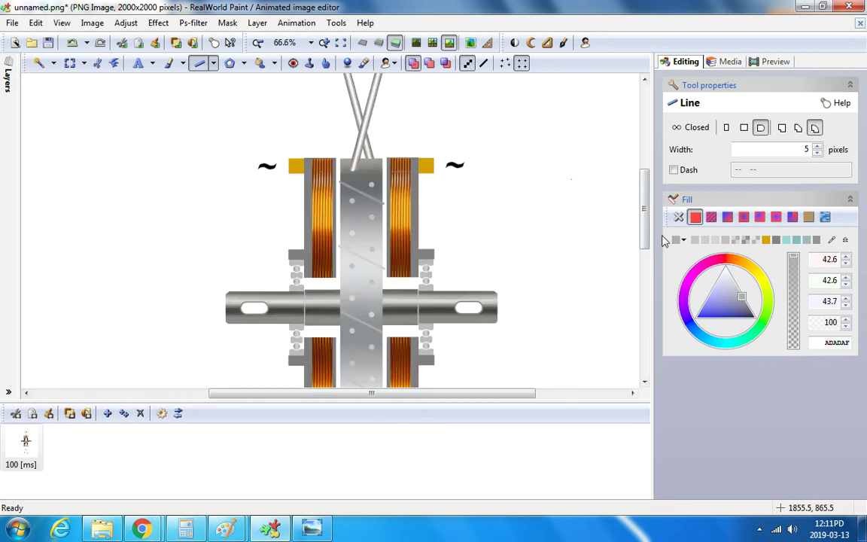
pyautogui.scroll(3, 587, 211)
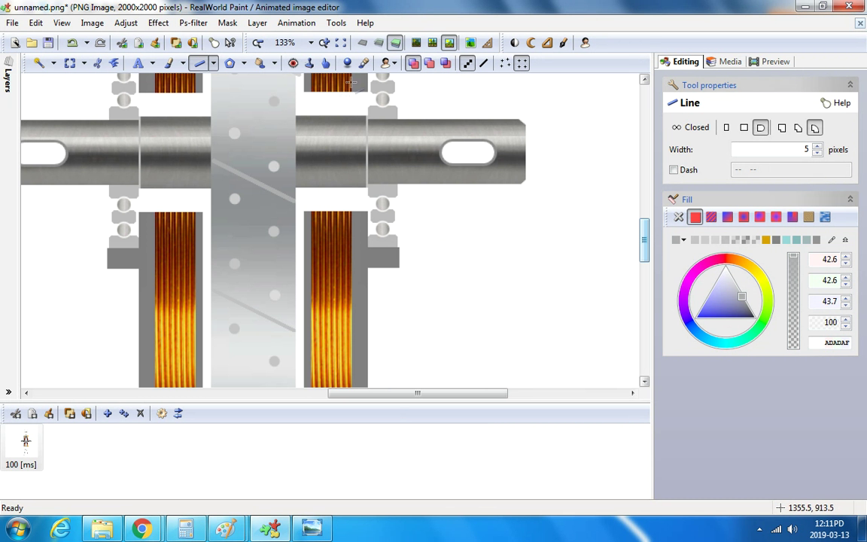
pyautogui.click(365, 63)
pyautogui.scroll(3, 248, 301)
pyautogui.click(215, 285)
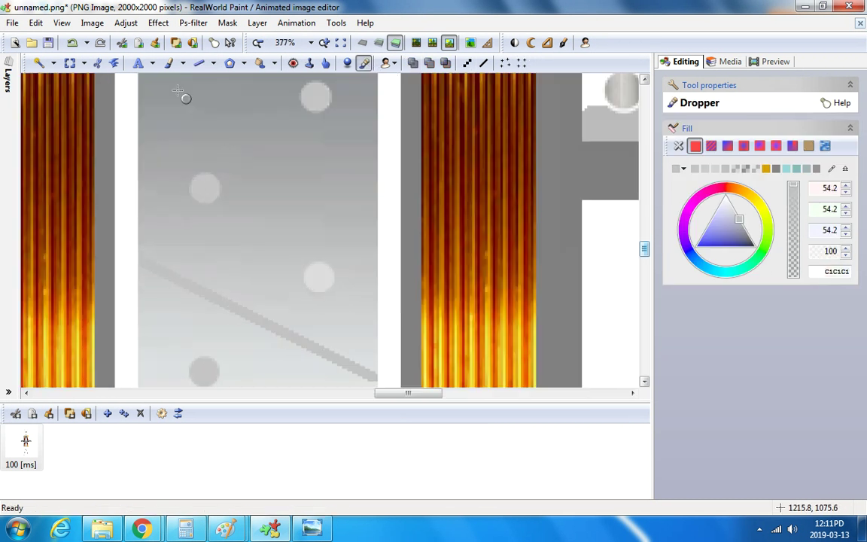
pyautogui.click(200, 63)
pyautogui.moveTo(143, 261); pyautogui.dragTo(371, 377)
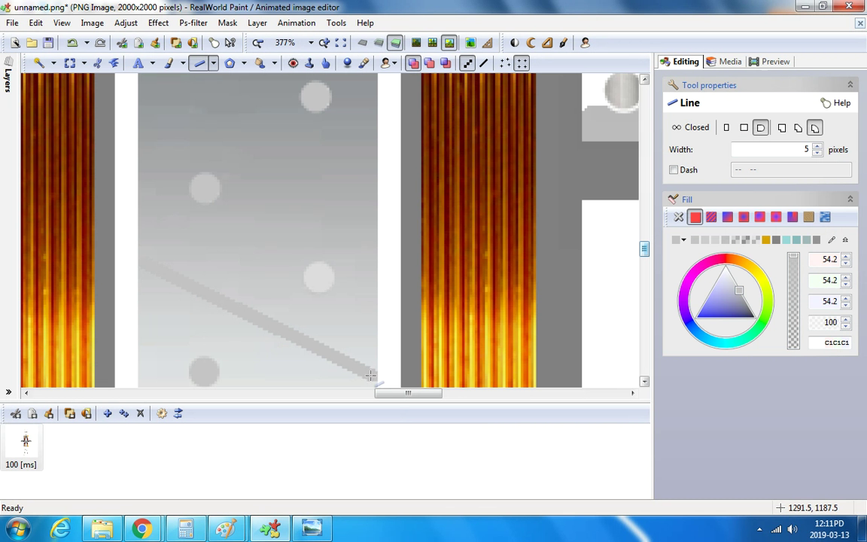
# Nudge the left end of the fourth groove's line slightly inward along the groove and apply the line.
pyautogui.scroll(1, 144, 265)
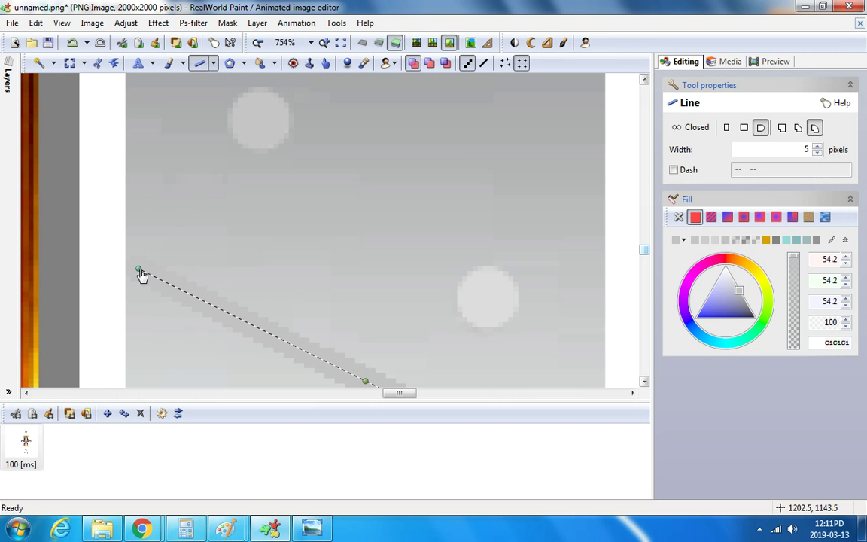
pyautogui.scroll(-3, 142, 269)
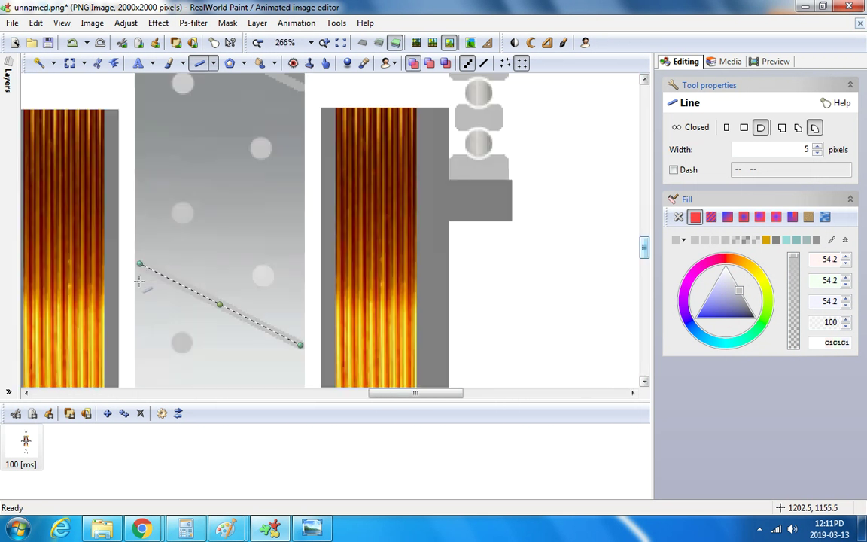
pyautogui.scroll(2, 138, 281)
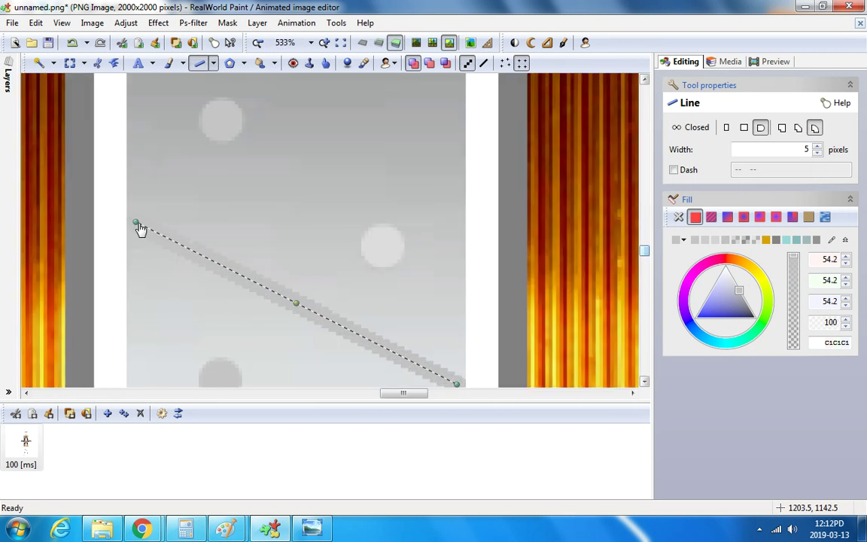
pyautogui.moveTo(138, 224); pyautogui.dragTo(140, 226)
pyautogui.click(113, 259)
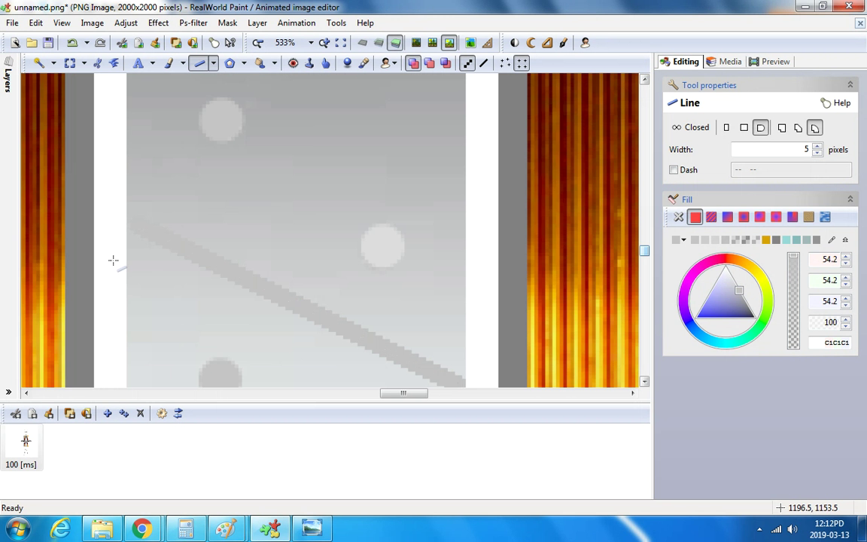
pyautogui.scroll(-7, 145, 334)
pyautogui.scroll(7, 299, 363)
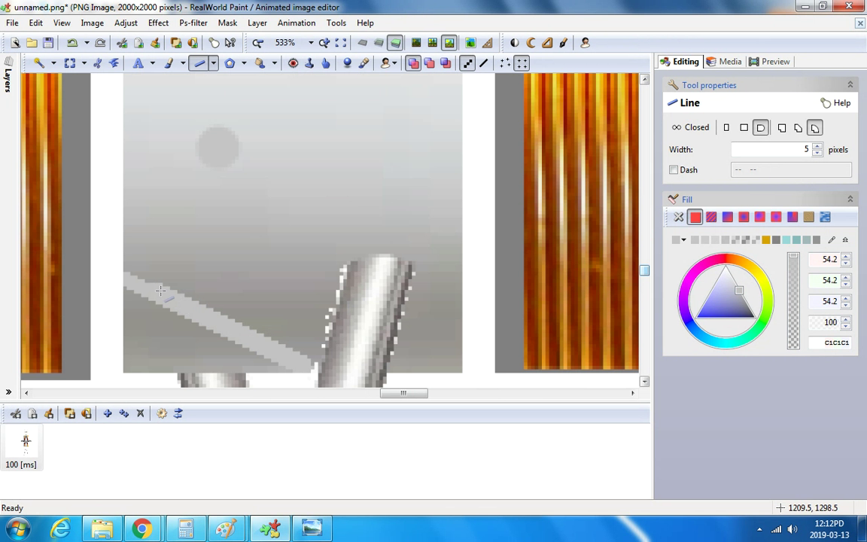
# Extend the left end of the lowest groove's 5-pixel C1C1C1 line slightly past the rotor's left edge and apply it.
pyautogui.click(123, 277)
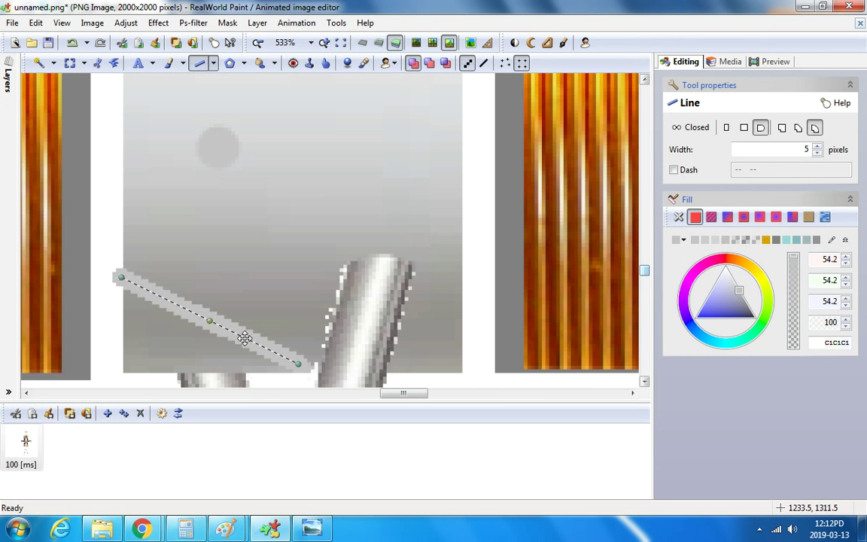
pyautogui.moveTo(125, 283); pyautogui.dragTo(118, 276)
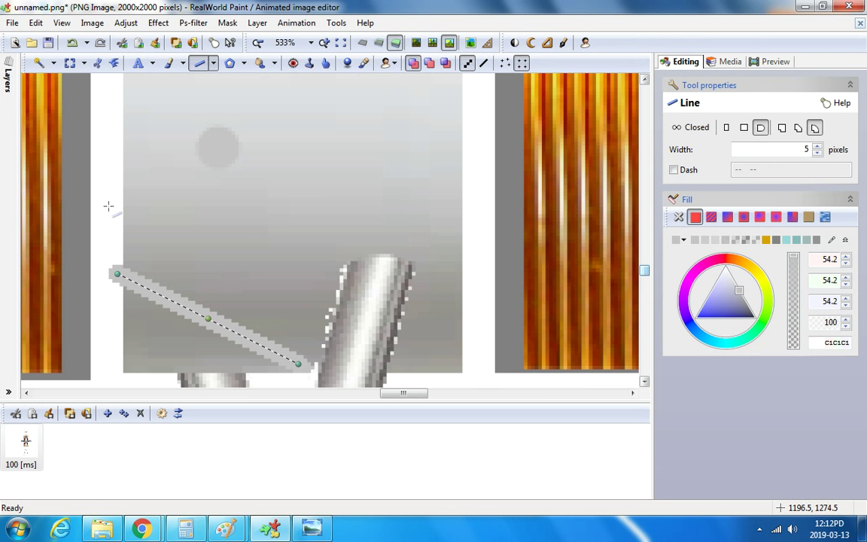
pyautogui.scroll(-6, 109, 204)
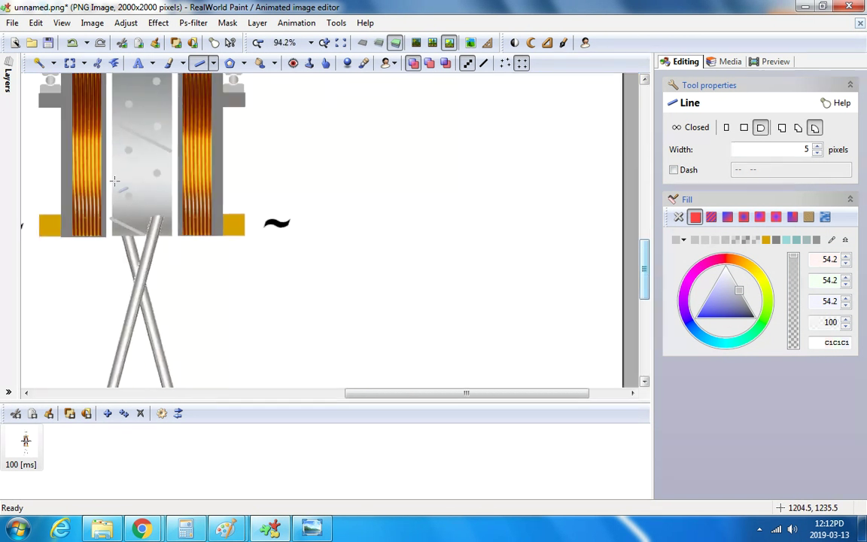
pyautogui.scroll(1, 119, 177)
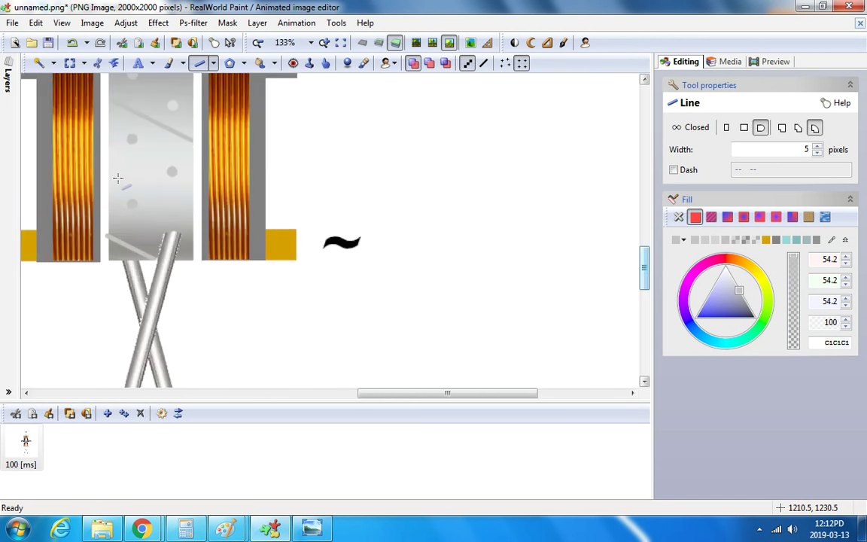
# Paint over the lowest groove's overhang beyond the rotor's left edge with a square 8-pixel white FFFFFF brush.
pyautogui.click(168, 64)
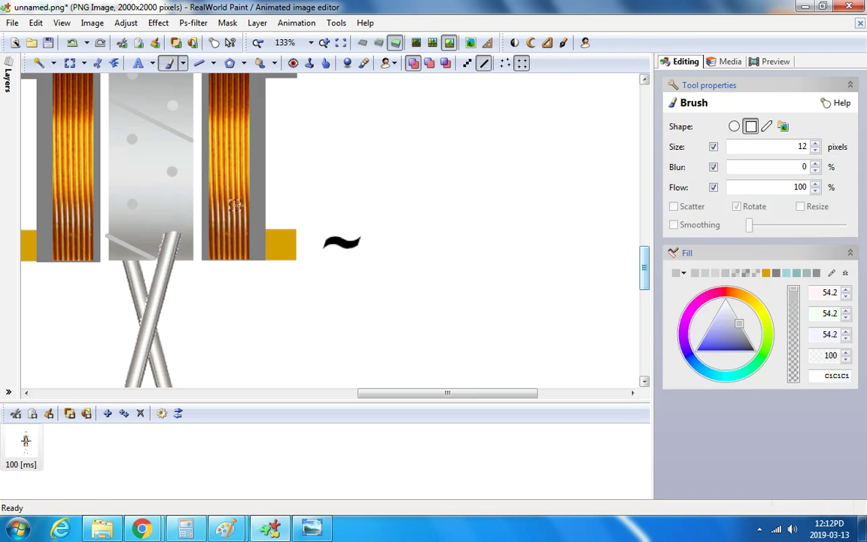
pyautogui.click(814, 150)
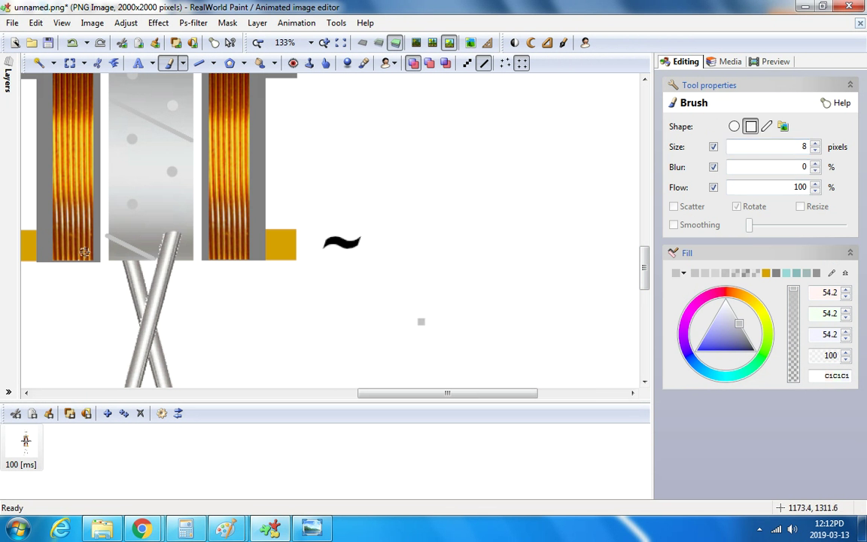
pyautogui.scroll(5, 81, 241)
pyautogui.click(684, 274)
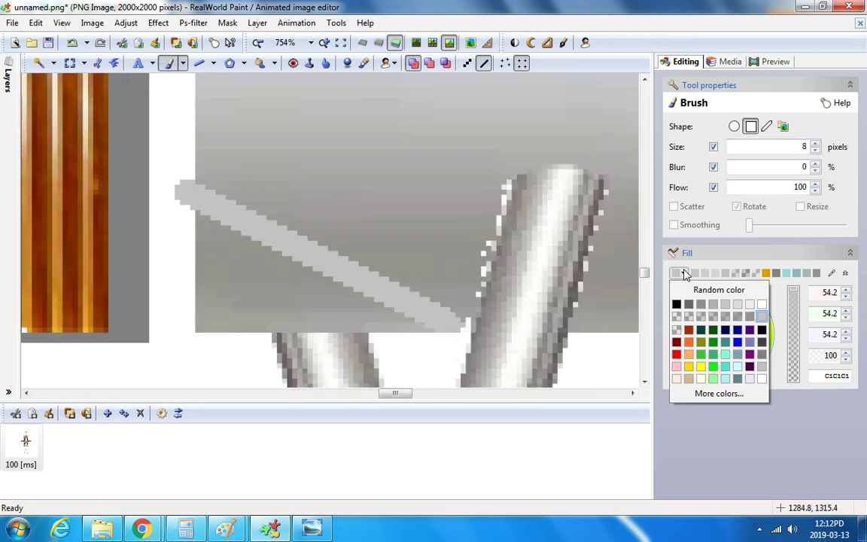
pyautogui.click(756, 374)
pyautogui.scroll(1, 179, 194)
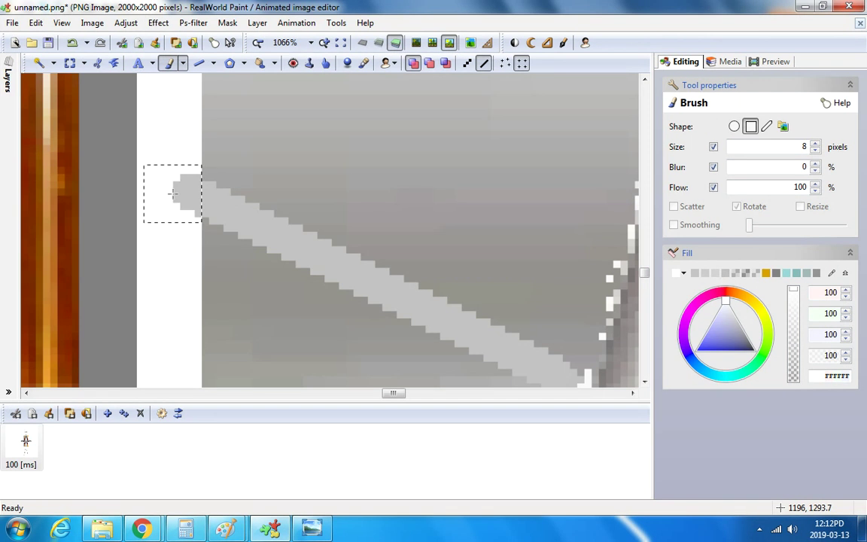
pyautogui.scroll(-7, 173, 194)
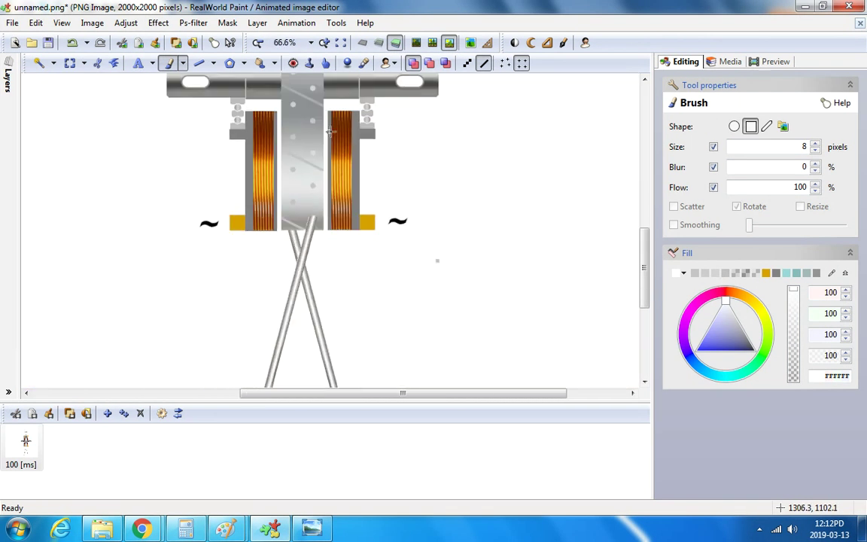
# Paint white over both overhanging ends of the second groove from the top, undoing the stroke that cuts into the rotor.
pyautogui.scroll(2, 329, 131)
pyautogui.scroll(4, 587, 234)
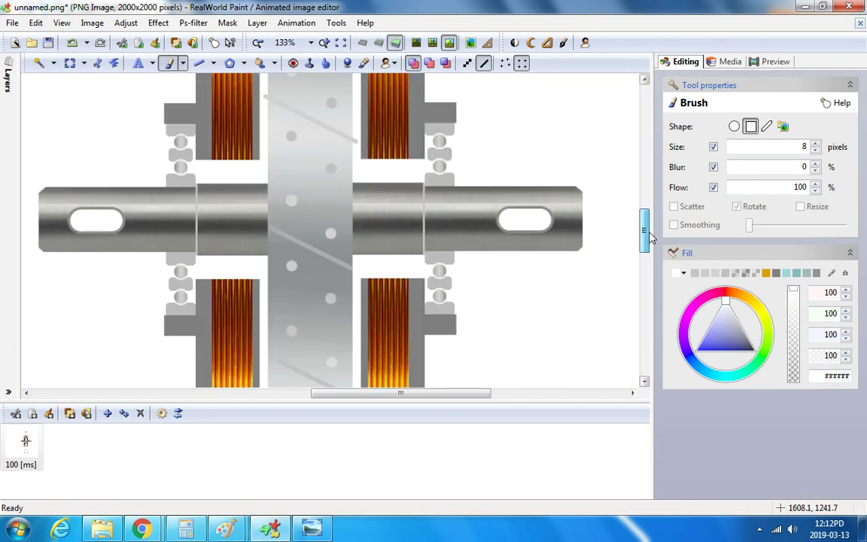
pyautogui.scroll(4, 372, 207)
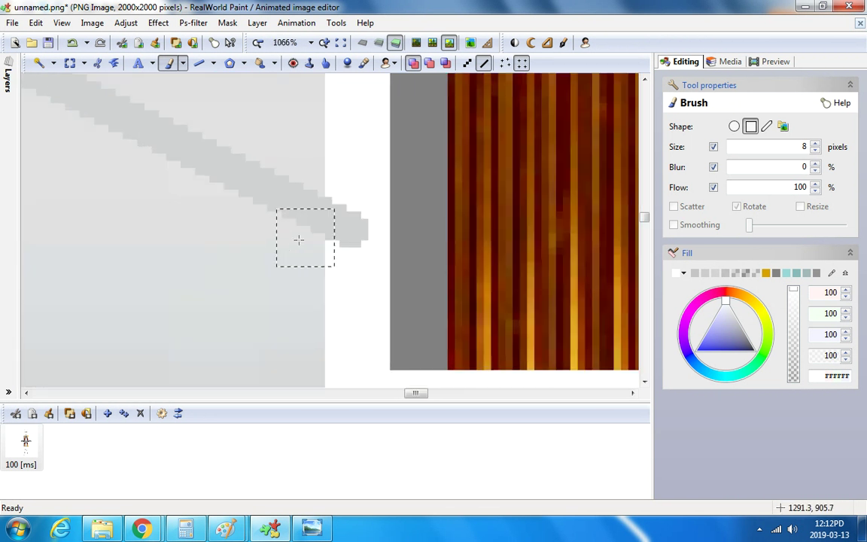
pyautogui.click(352, 219)
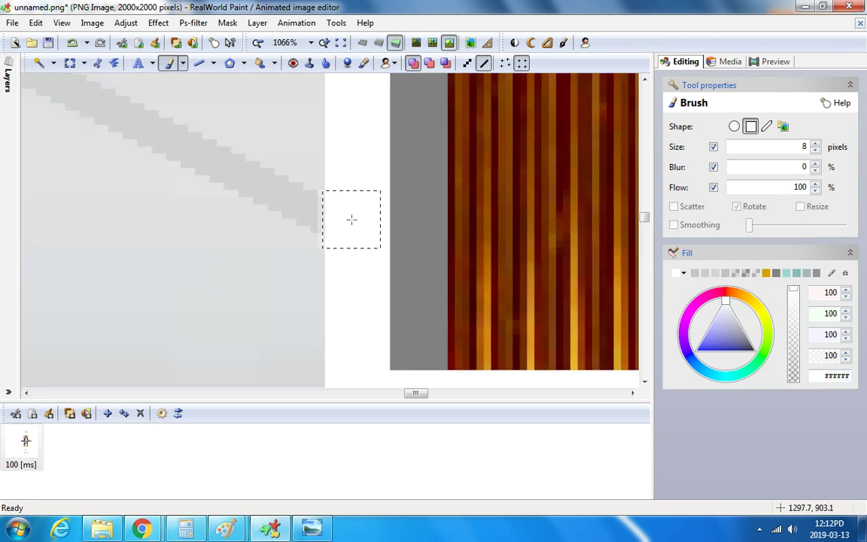
pyautogui.click(72, 42)
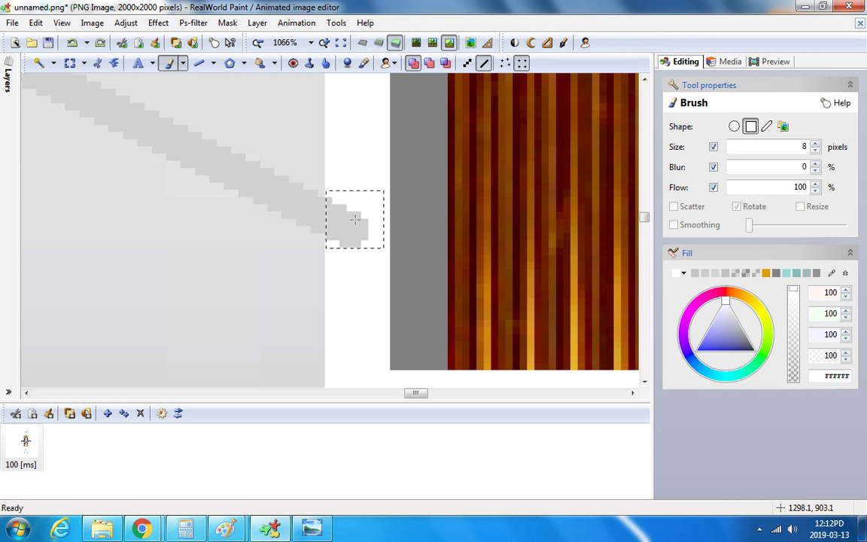
pyautogui.scroll(-2, 355, 219)
pyautogui.scroll(3, 221, 145)
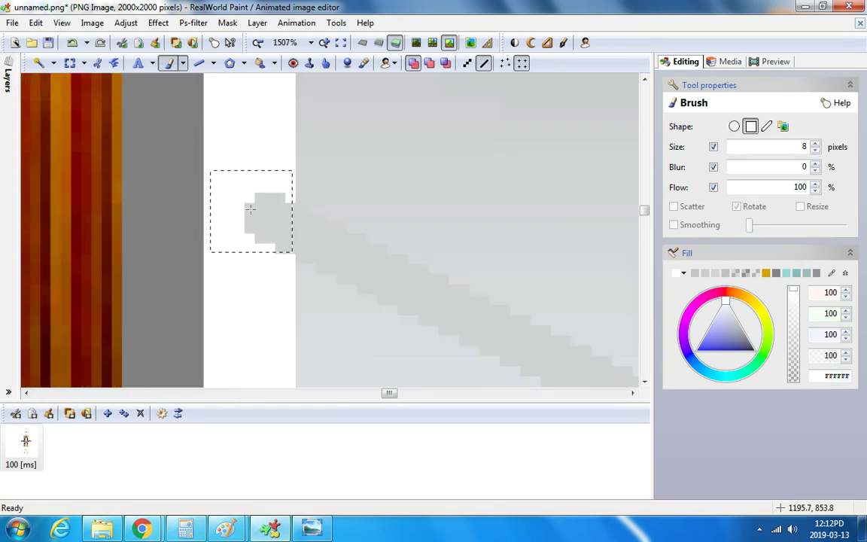
pyautogui.scroll(-12, 253, 215)
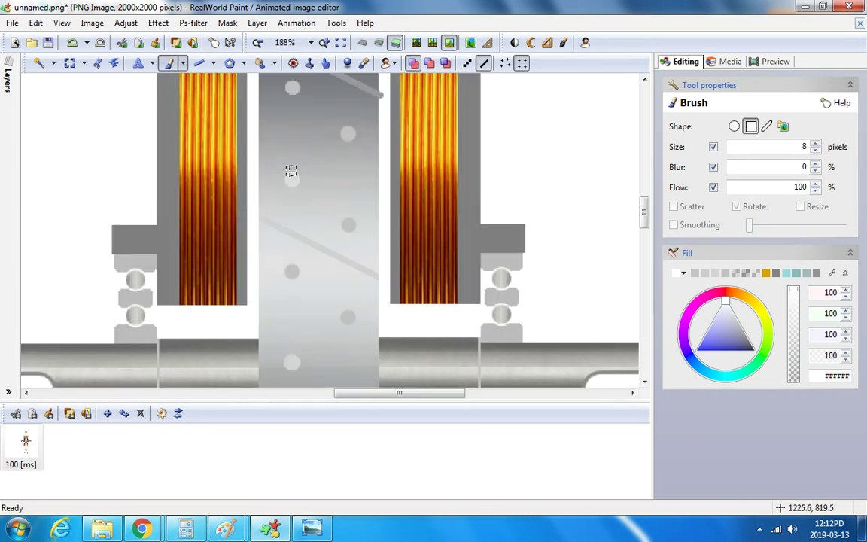
# Paint white over the topmost groove's overhanging ends on both sides of the rotor, undoing and repeating the misplaced stroke.
pyautogui.scroll(-3, 644, 218)
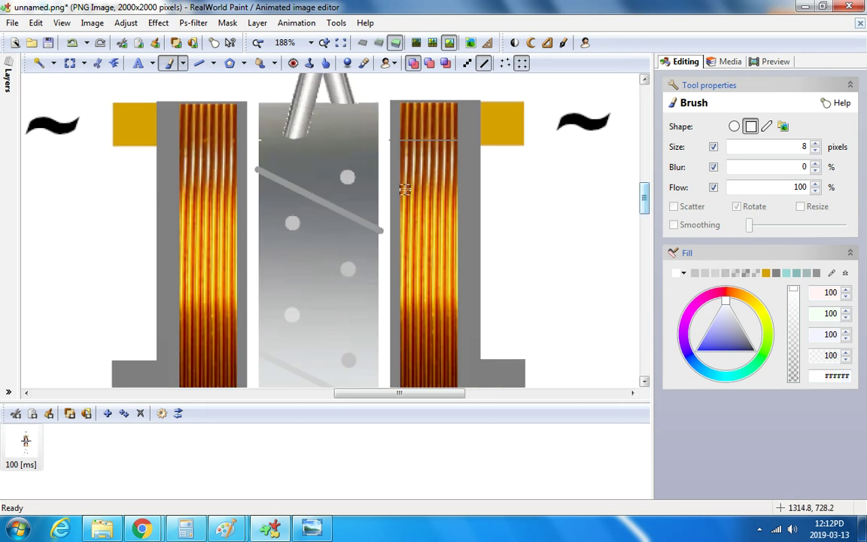
pyautogui.scroll(14, 366, 172)
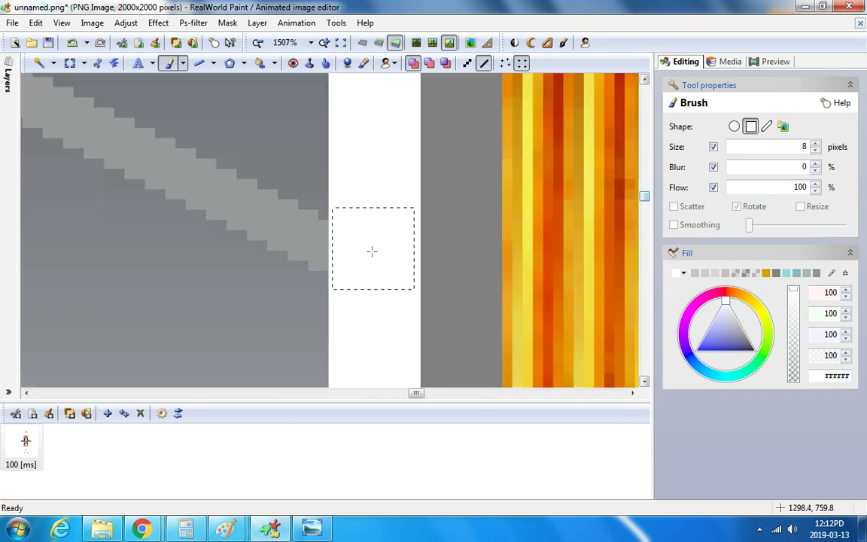
pyautogui.scroll(-12, 364, 242)
pyautogui.scroll(12, 235, 183)
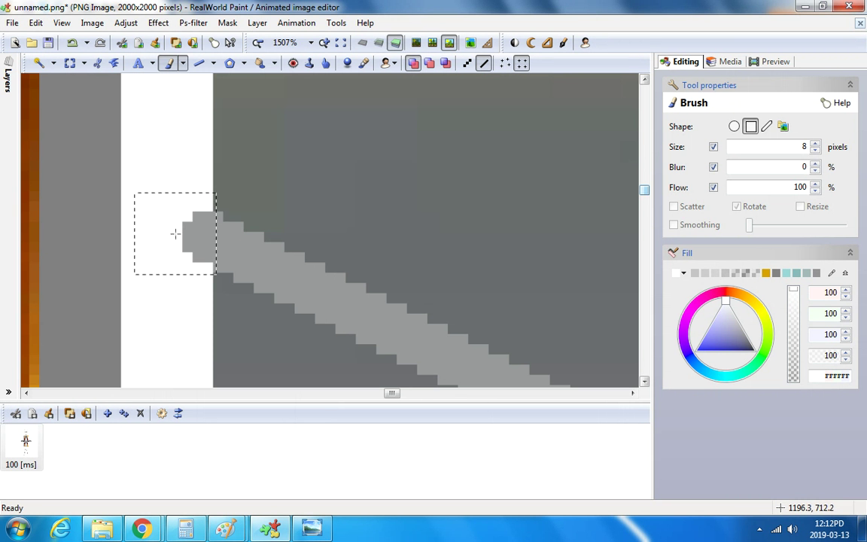
pyautogui.click(174, 233)
pyautogui.click(72, 43)
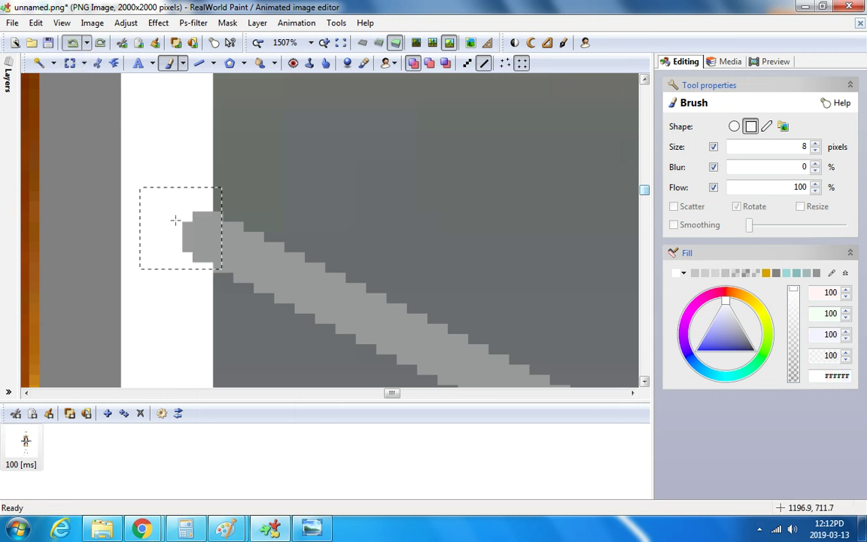
pyautogui.click(170, 238)
pyautogui.scroll(-12, 171, 238)
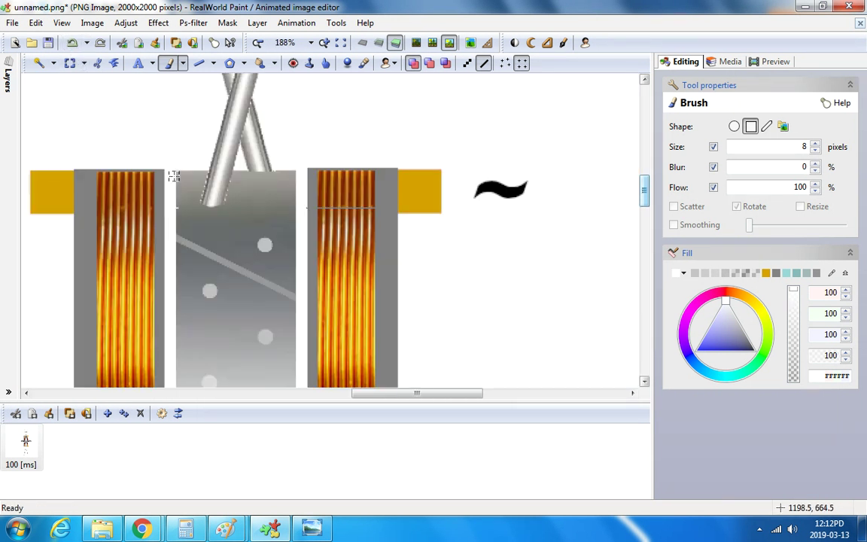
# Select and copy a 4x1-pixel strip of the rotor's left edge directly above the small white notch near the rod's end.
pyautogui.scroll(14, 205, 301)
pyautogui.click(73, 277)
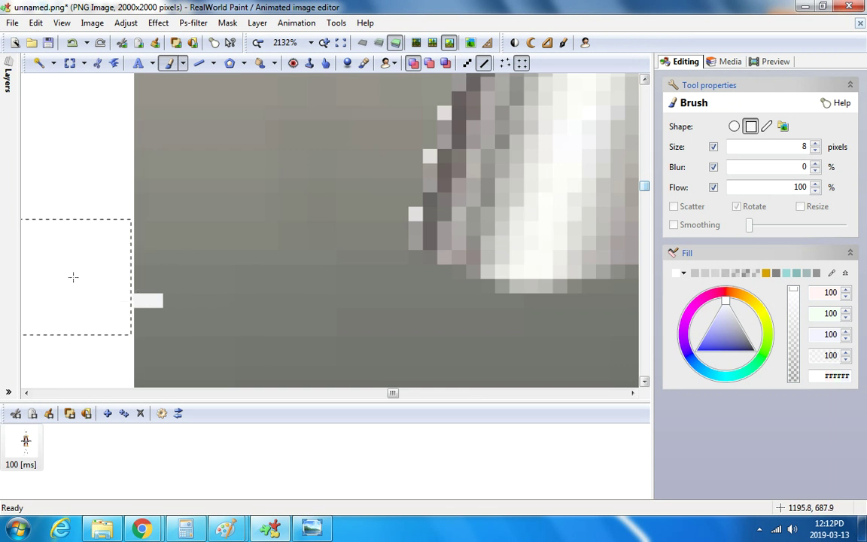
pyautogui.click(70, 63)
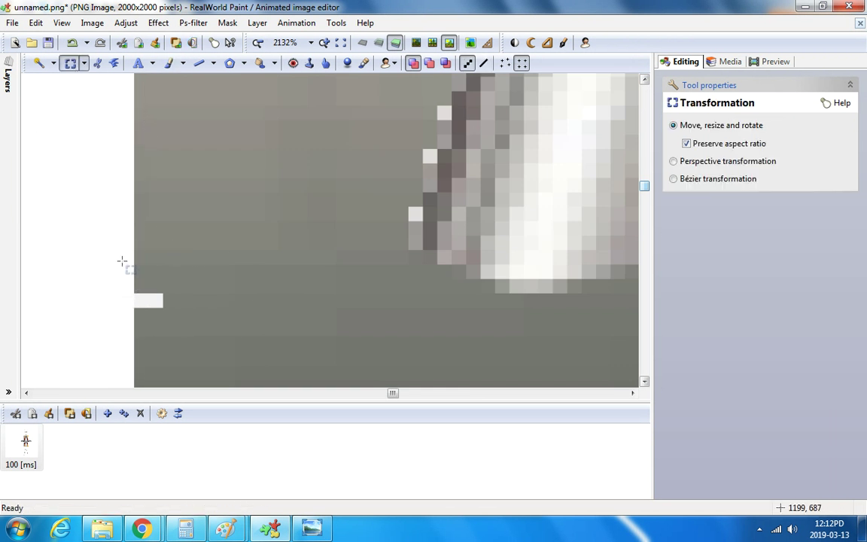
pyautogui.rightClick(139, 253)
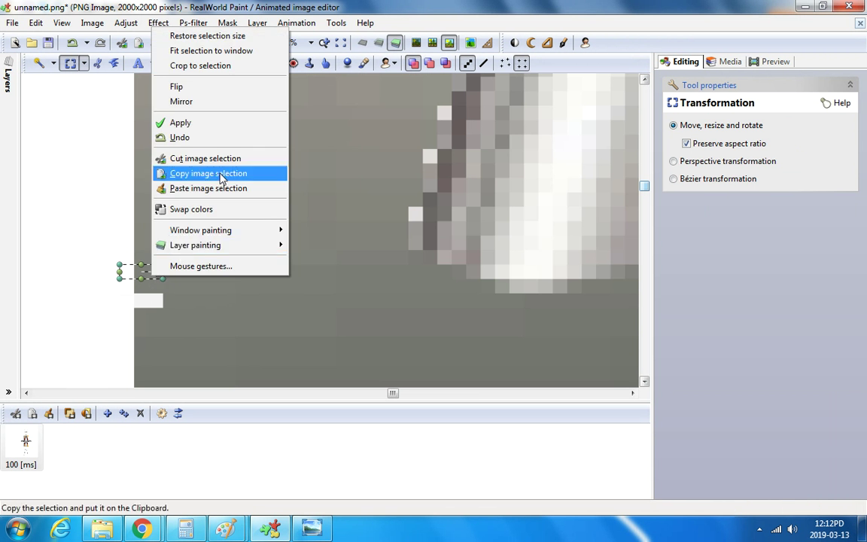
pyautogui.click(218, 162)
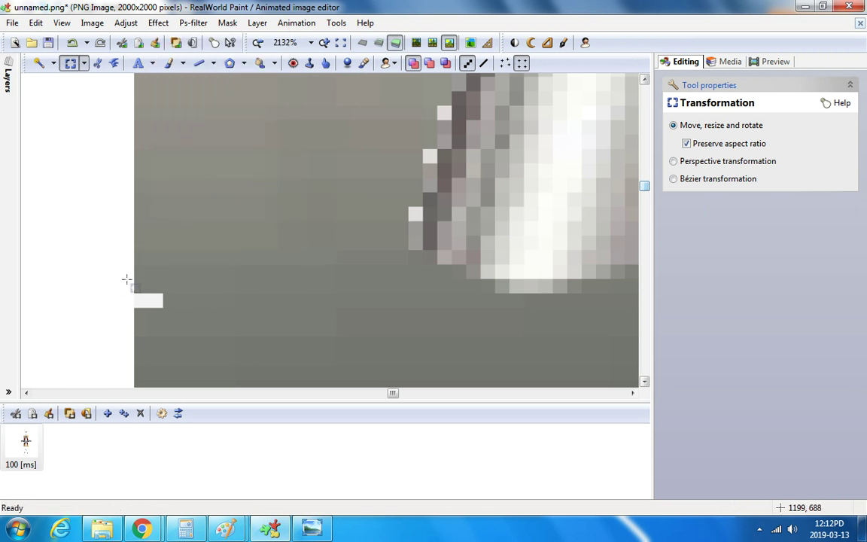
pyautogui.moveTo(126, 279); pyautogui.dragTo(172, 287)
pyautogui.rightClick(155, 283)
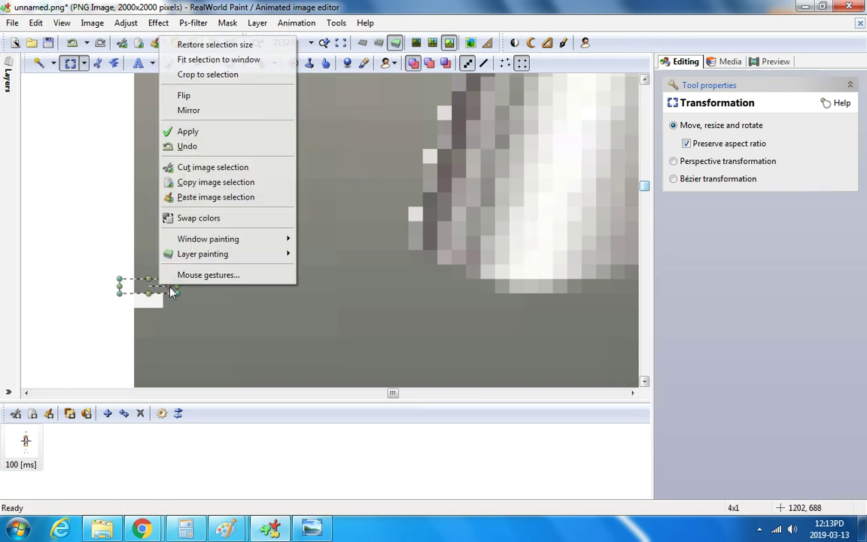
pyautogui.click(217, 180)
pyautogui.rightClick(156, 183)
pyautogui.click(223, 331)
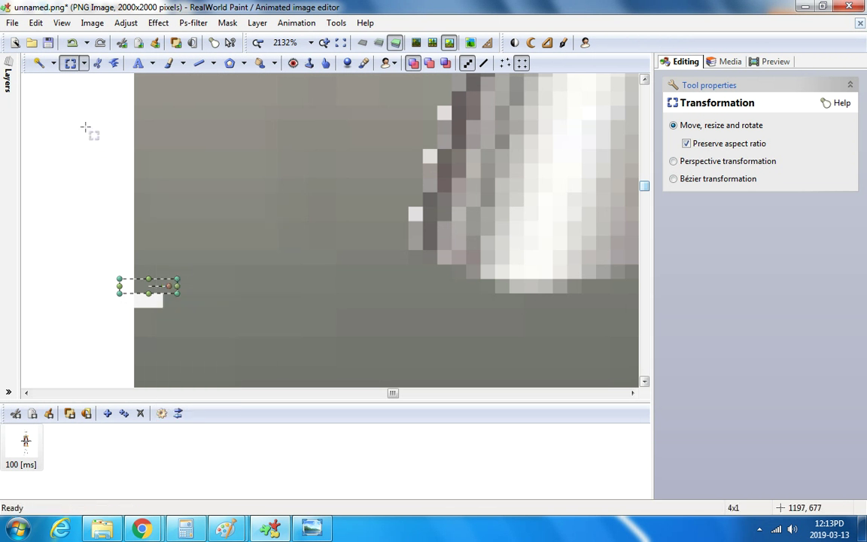
pyautogui.rightClick(143, 282)
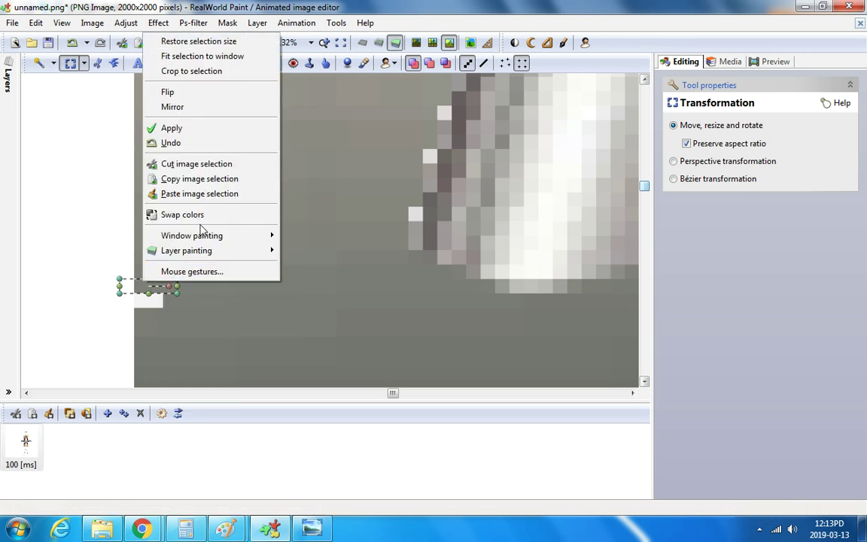
pyautogui.click(181, 176)
# Paste the copied strip, place it over the white notch at the rotor's left edge and apply it.
pyautogui.rightClick(115, 204)
pyautogui.click(170, 365)
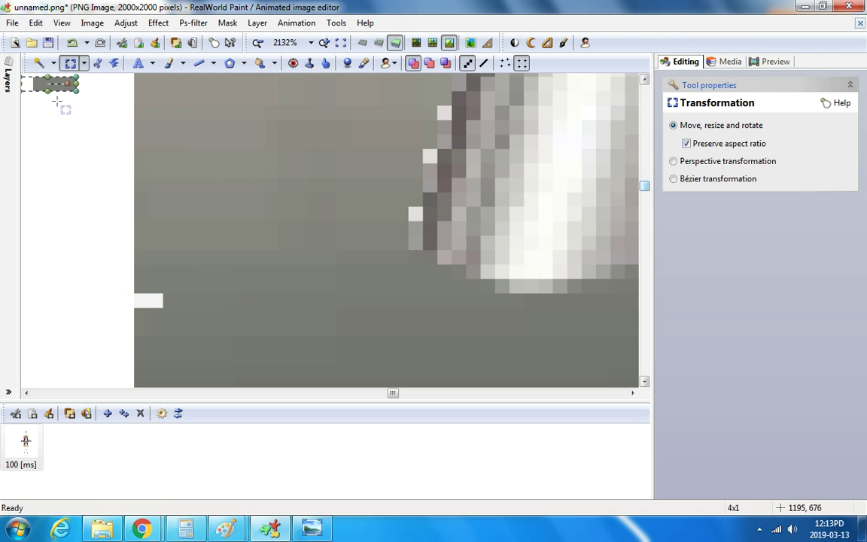
pyautogui.moveTo(50, 81); pyautogui.dragTo(159, 301)
pyautogui.scroll(-8, 109, 218)
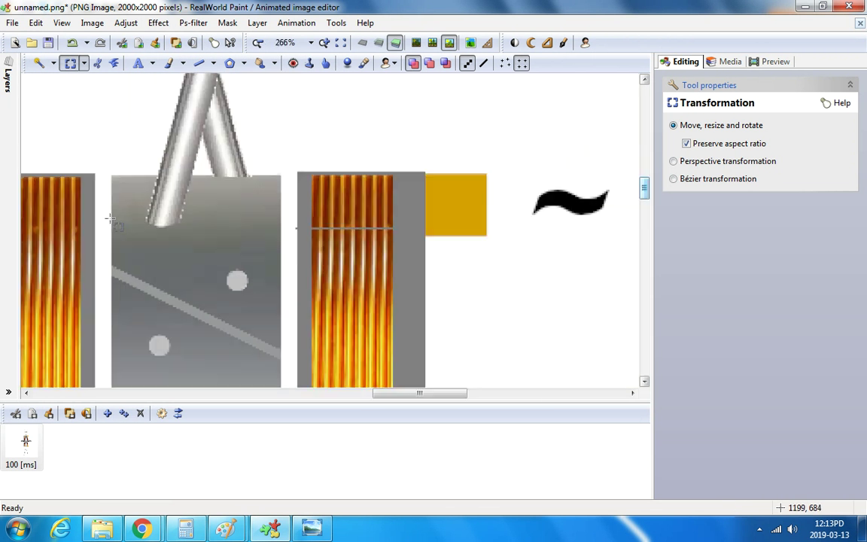
# Copy a 59x1-pixel strip from just above the grey line across the upper right coil and paste it over that line.
pyautogui.scroll(6, 197, 214)
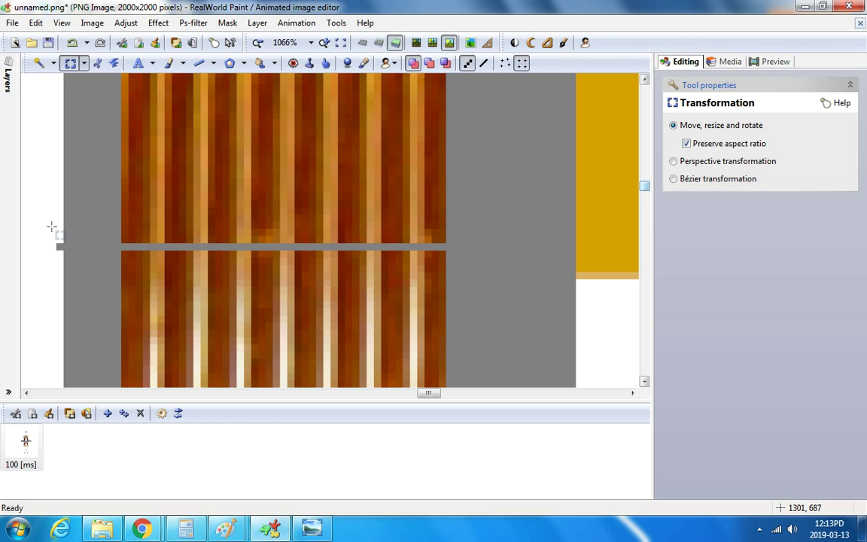
pyautogui.moveTo(50, 238); pyautogui.dragTo(474, 241)
pyautogui.rightClick(444, 241)
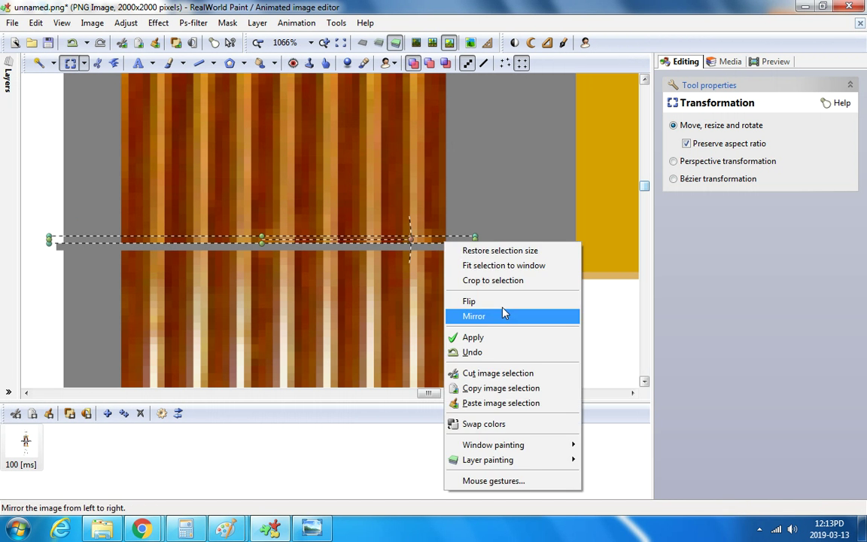
pyautogui.click(507, 387)
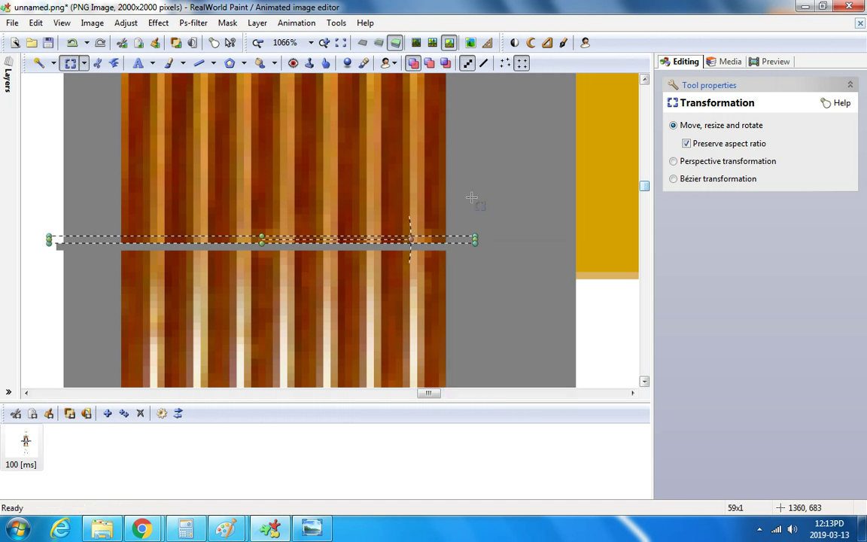
pyautogui.rightClick(471, 198)
pyautogui.click(512, 358)
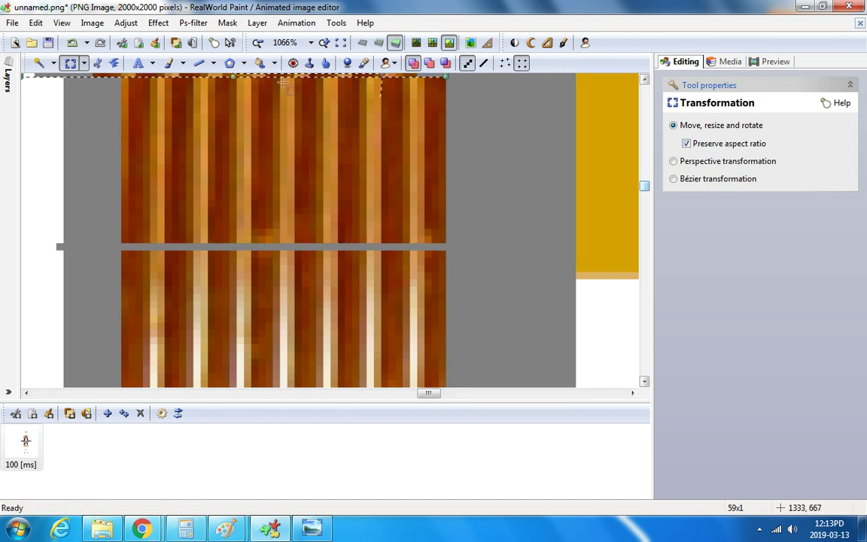
pyautogui.moveTo(283, 75); pyautogui.dragTo(310, 251)
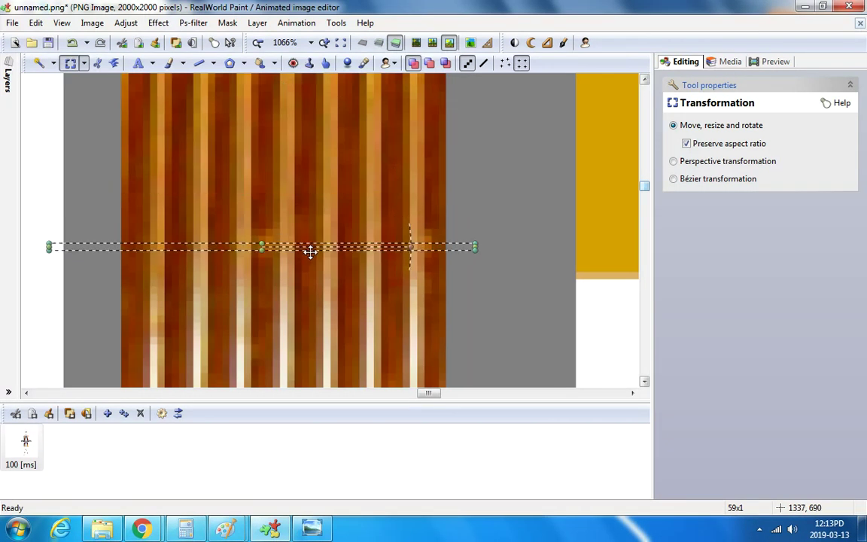
pyautogui.scroll(-8, 515, 188)
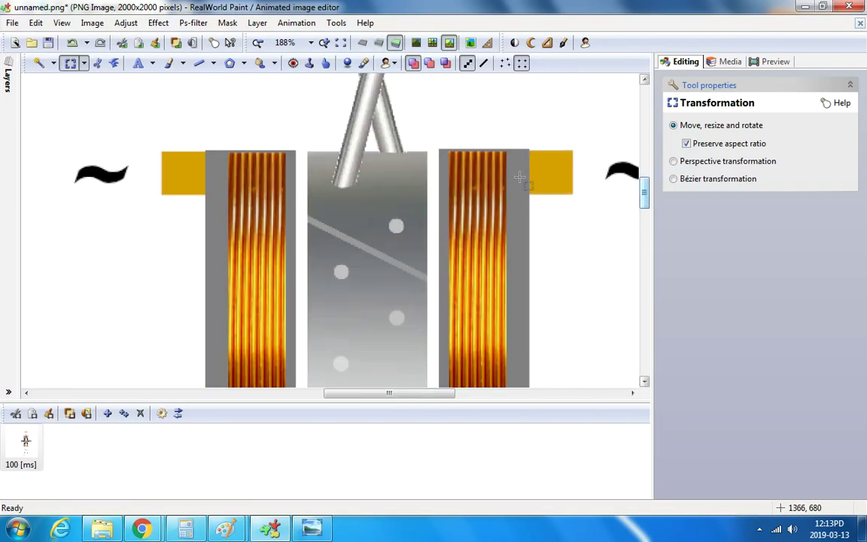
# Try covering the white pixels on the lower front rod's left edge with a line in the sampled light grey A5A3A4.
pyautogui.scroll(-2, 526, 333)
pyautogui.scroll(4, 468, 374)
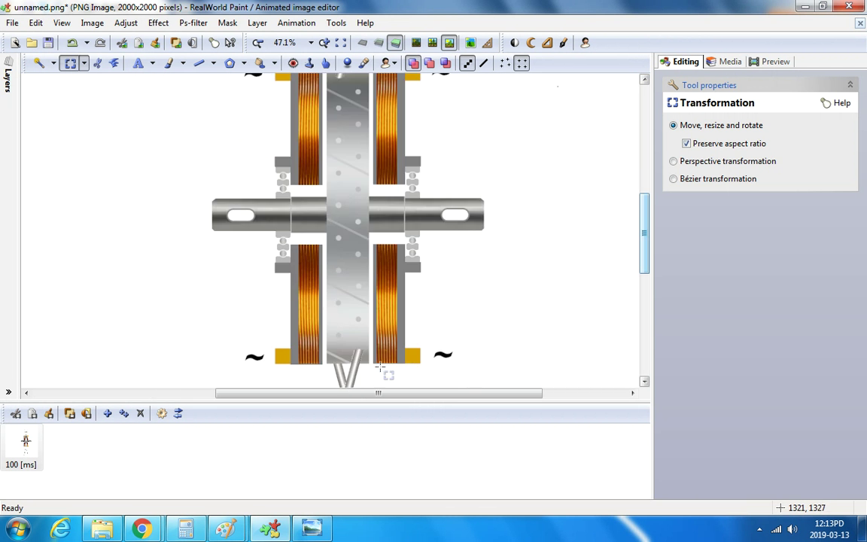
pyautogui.scroll(5, 342, 367)
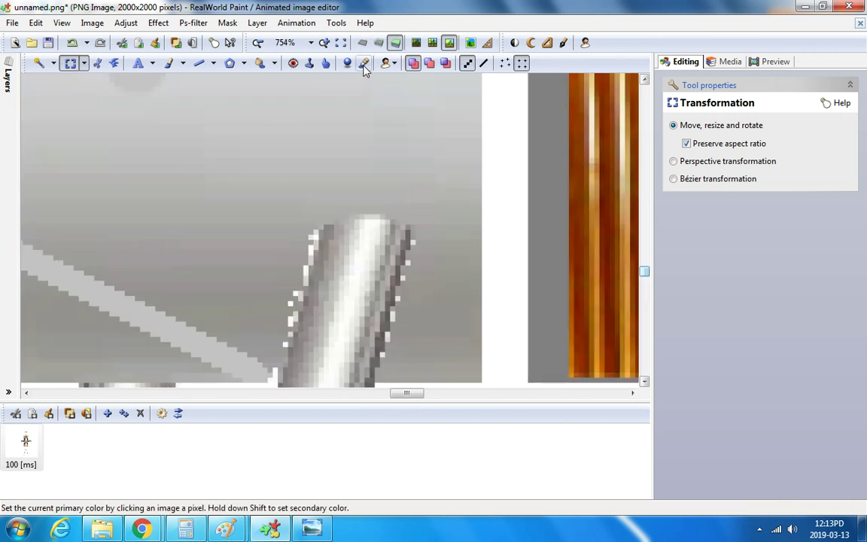
pyautogui.click(364, 63)
pyautogui.scroll(-2, 301, 248)
pyautogui.scroll(1, 297, 259)
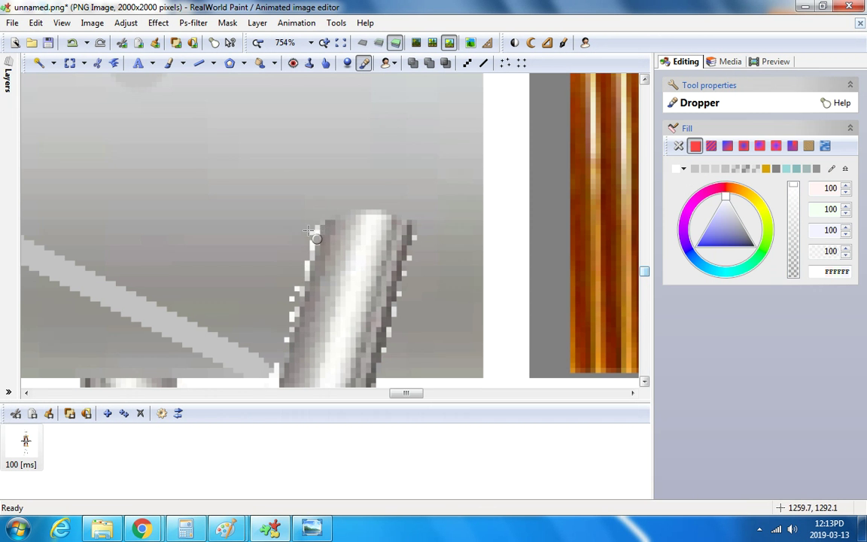
pyautogui.click(309, 233)
pyautogui.click(199, 64)
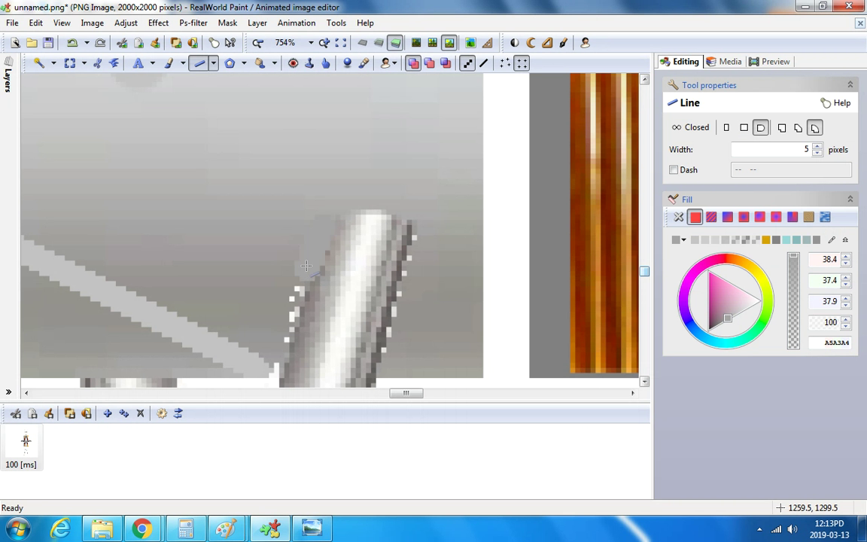
pyautogui.moveTo(322, 227); pyautogui.dragTo(297, 319)
# Set the Line tool to 3 pixels wide with smooth edges and undo the light-grey line on the rod.
pyautogui.click(818, 154)
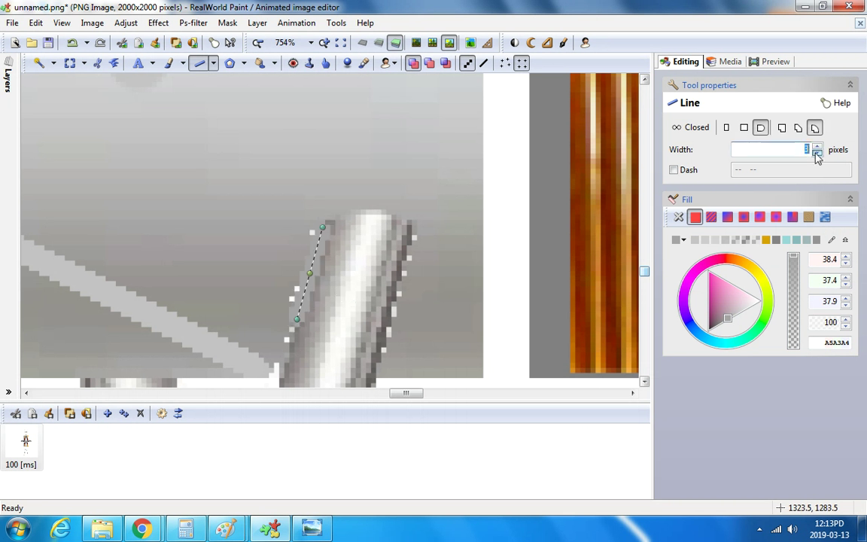
pyautogui.click(484, 63)
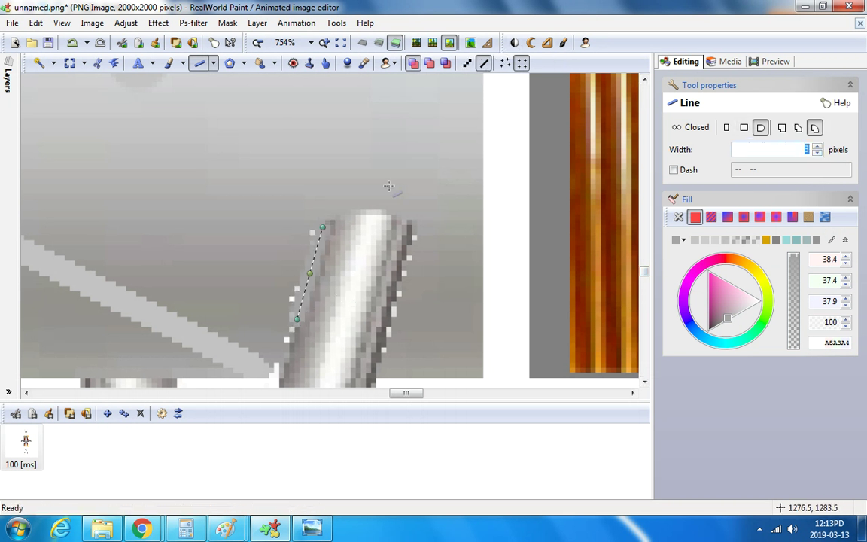
pyautogui.scroll(-1, 336, 282)
pyautogui.scroll(-3, 337, 282)
pyautogui.scroll(3, 348, 277)
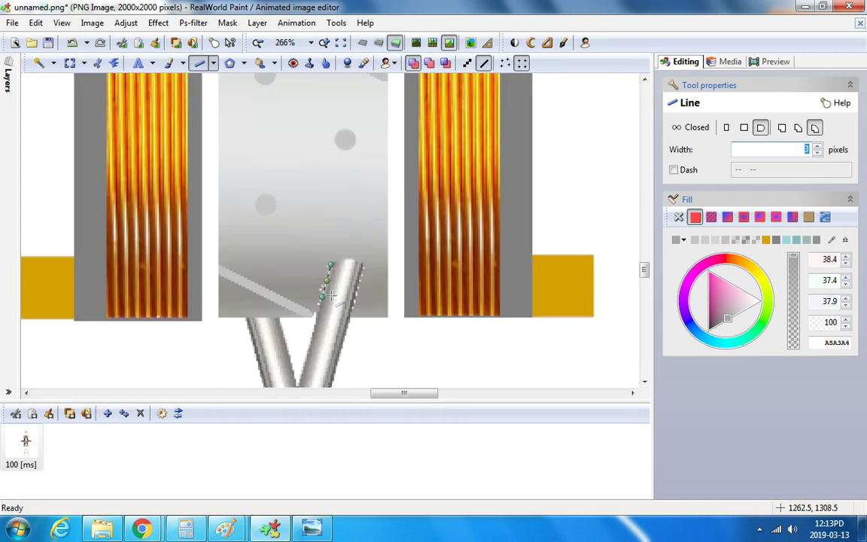
pyautogui.click(72, 42)
# Sample the dark grey 837B79 from the lower front rod and draw a line along its left edge down to its lower end.
pyautogui.click(363, 63)
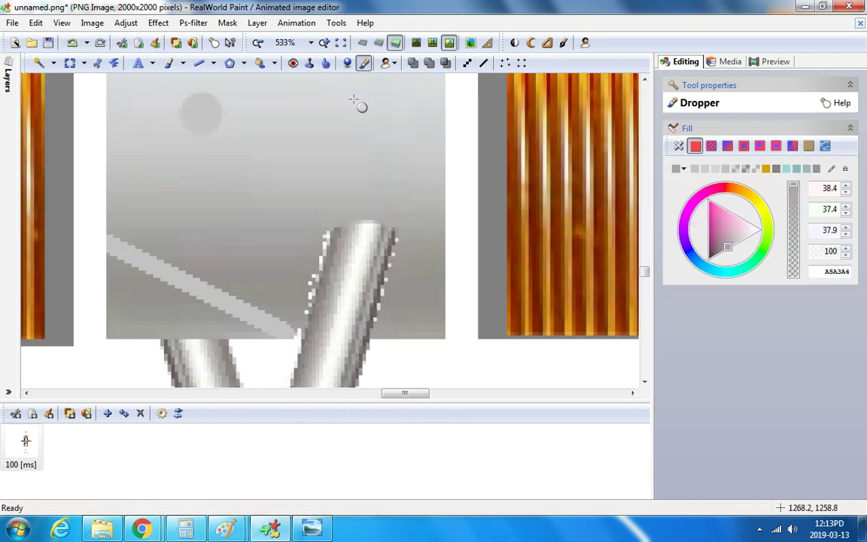
pyautogui.click(329, 243)
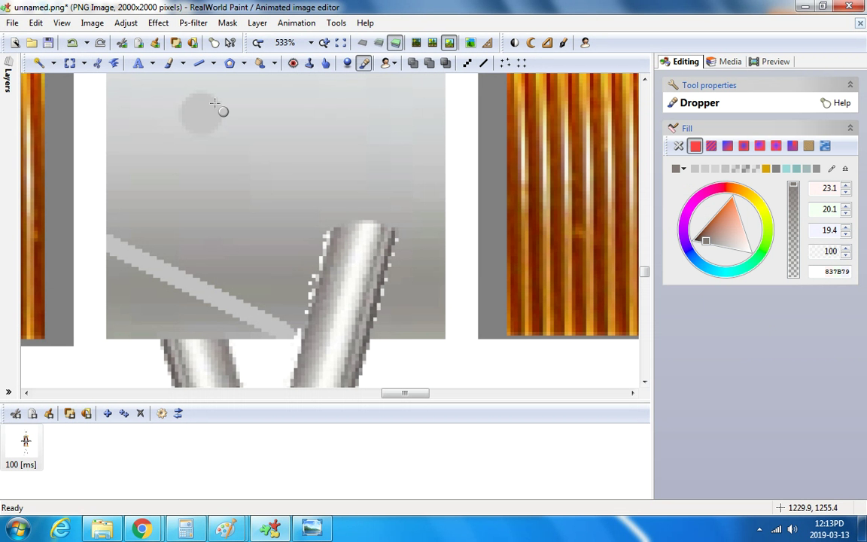
pyautogui.click(200, 63)
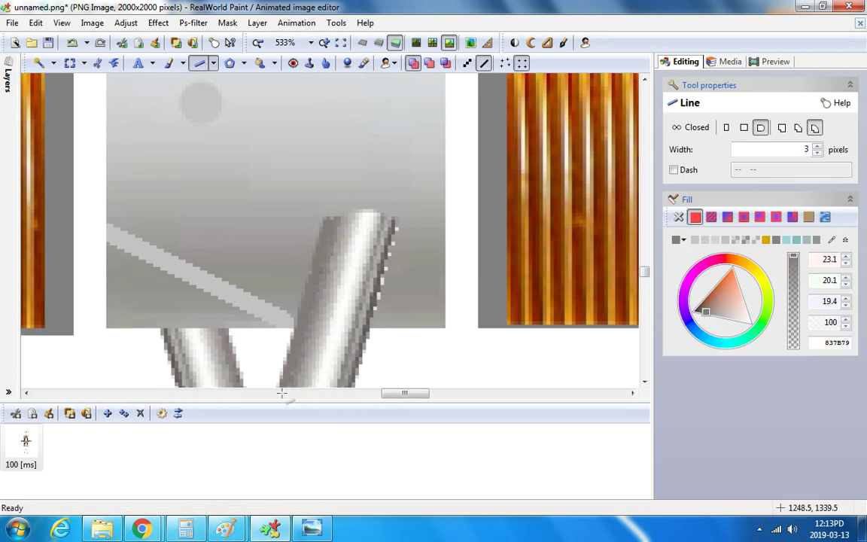
pyautogui.scroll(-2, 288, 313)
pyautogui.scroll(-5, 289, 313)
pyautogui.scroll(-5, 257, 377)
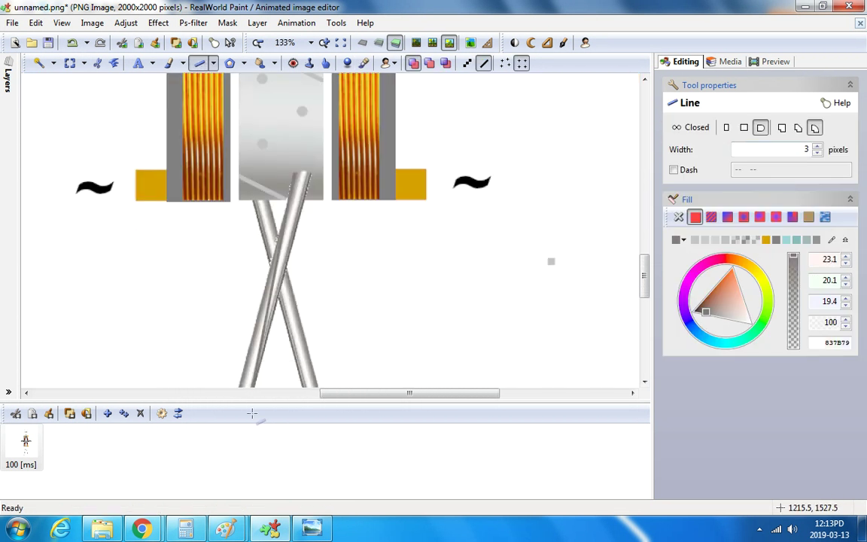
pyautogui.scroll(-3, 174, 392)
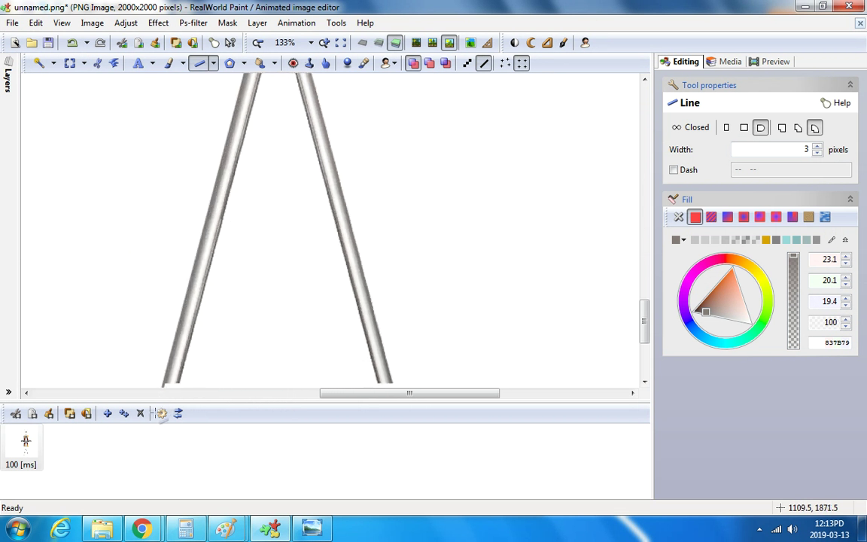
pyautogui.scroll(2, 150, 295)
pyautogui.scroll(6, 158, 281)
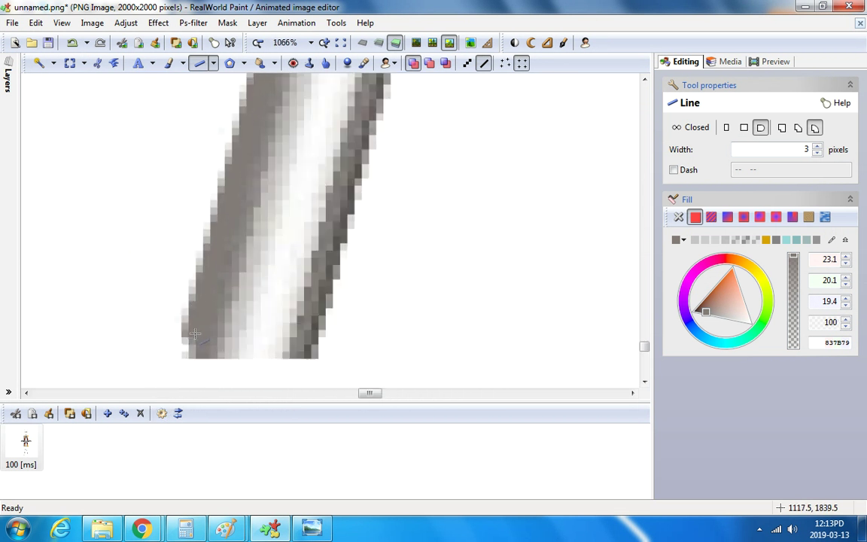
# Set the left edge line's width to 2 pixels and check it along the rod up to its tip on the rotor.
pyautogui.click(819, 146)
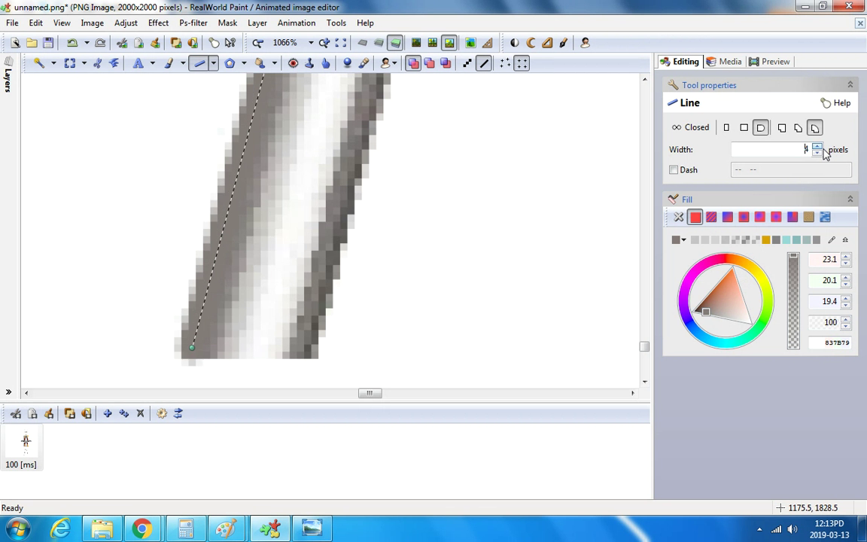
pyautogui.click(819, 152)
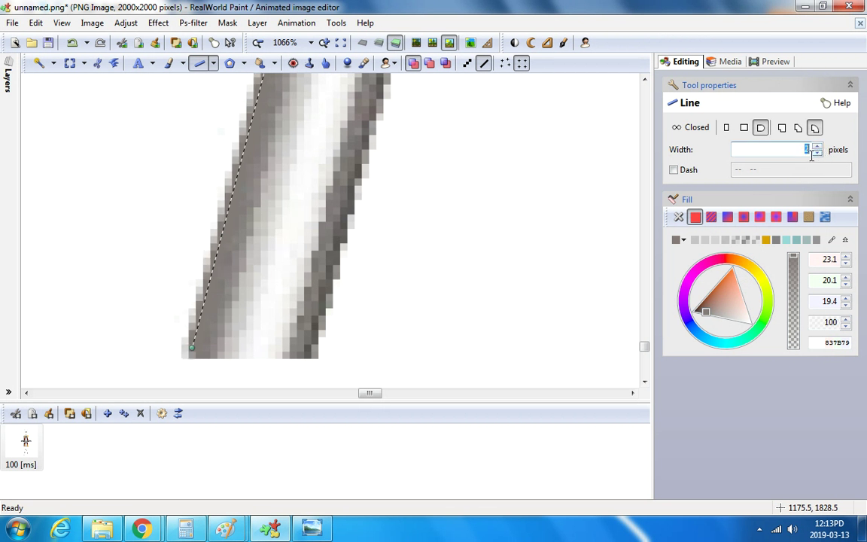
pyautogui.write('1')
pyautogui.press('Up')
pyautogui.moveTo(649, 347); pyautogui.dragTo(652, 335)
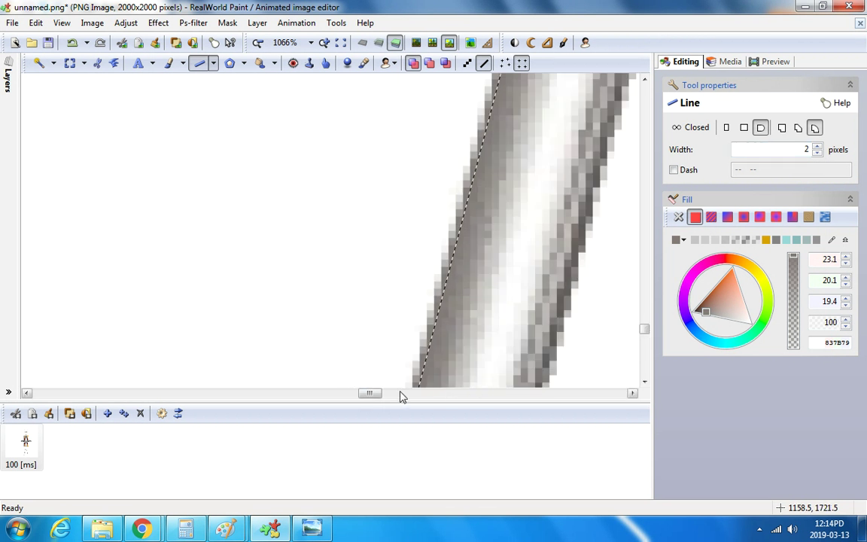
pyautogui.hscroll(1, 382, 395)
pyautogui.moveTo(382, 396); pyautogui.dragTo(397, 395)
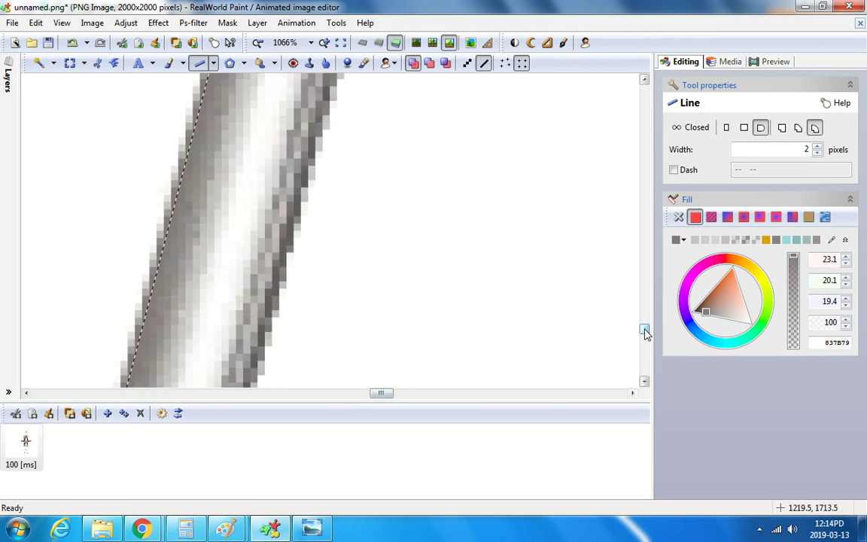
pyautogui.moveTo(645, 334); pyautogui.dragTo(672, 290)
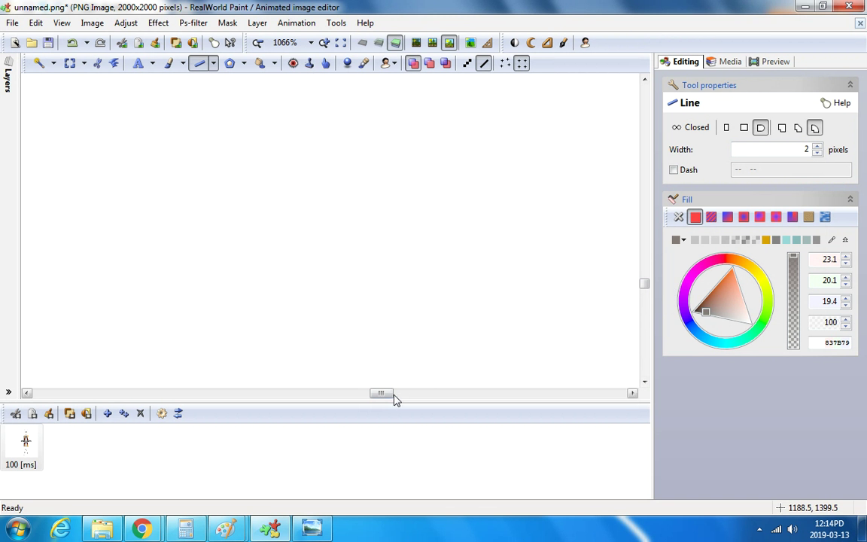
pyautogui.moveTo(393, 394); pyautogui.dragTo(418, 398)
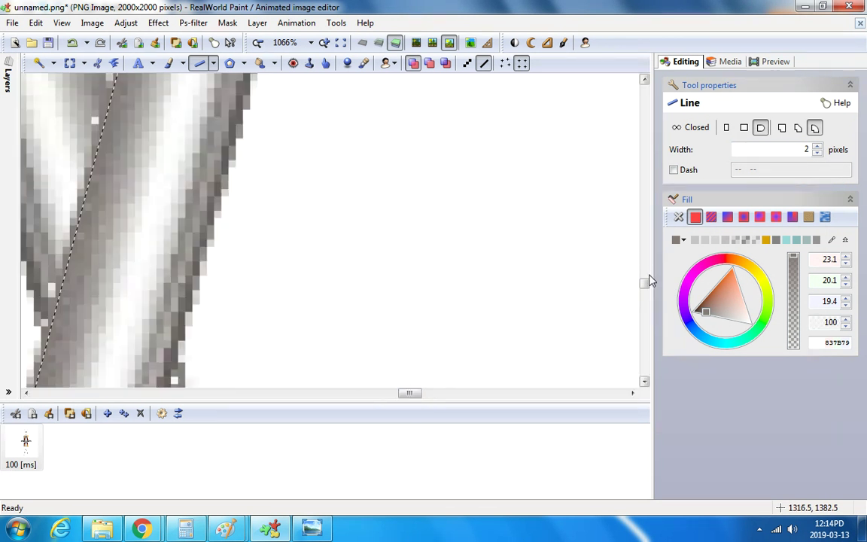
pyautogui.moveTo(649, 281); pyautogui.dragTo(648, 269)
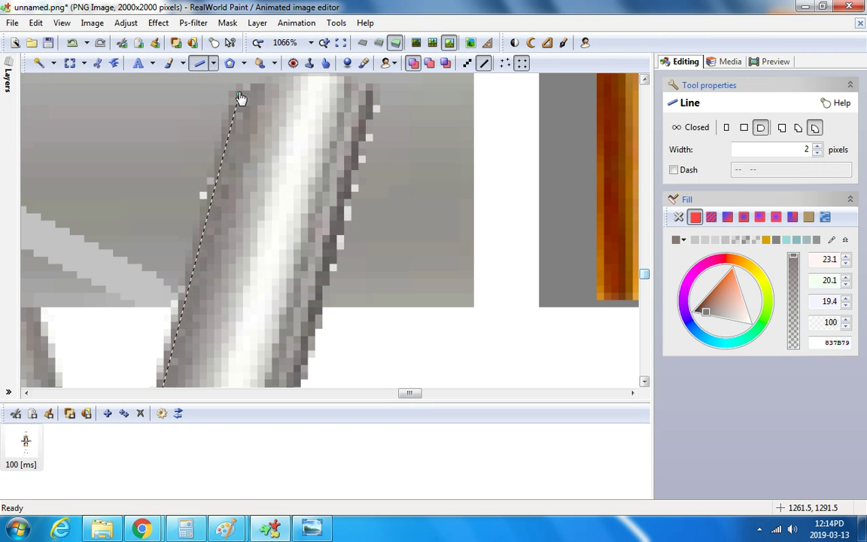
pyautogui.scroll(-3, 419, 253)
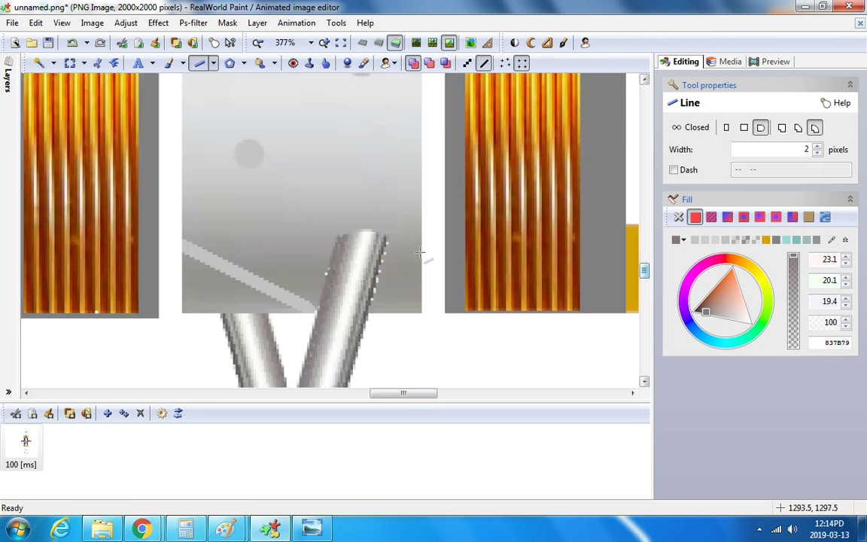
# Draw a 2-pixel dark-grey line along the lower front rod's right edge from its tip to its lower end and apply it.
pyautogui.moveTo(384, 251)
pyautogui.mouseDown()
pyautogui.moveTo(368, 345)
pyautogui.moveTo(271, 529)
pyautogui.moveTo(188, 516)
pyautogui.moveTo(24, 461)
pyautogui.moveTo(16, 484)
pyautogui.moveTo(95, 395)
pyautogui.mouseUp()
pyautogui.scroll(3, 111, 286)
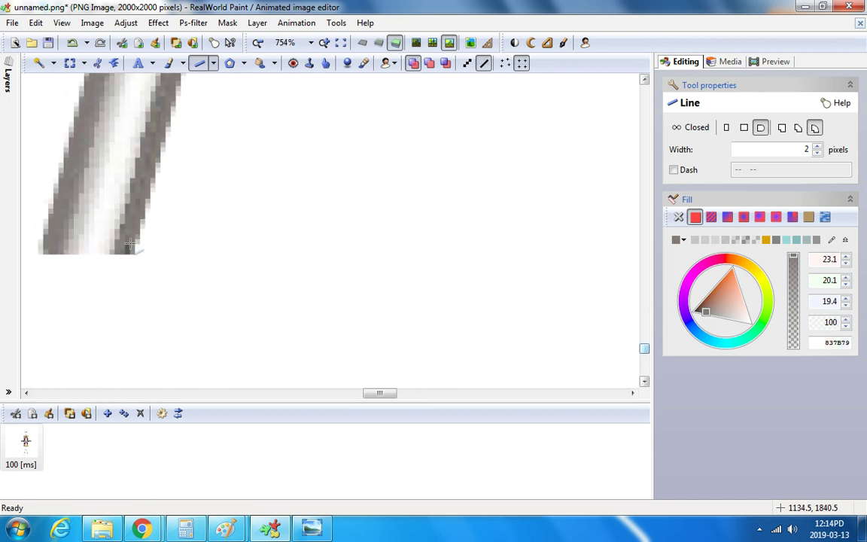
pyautogui.moveTo(133, 250); pyautogui.dragTo(130, 256)
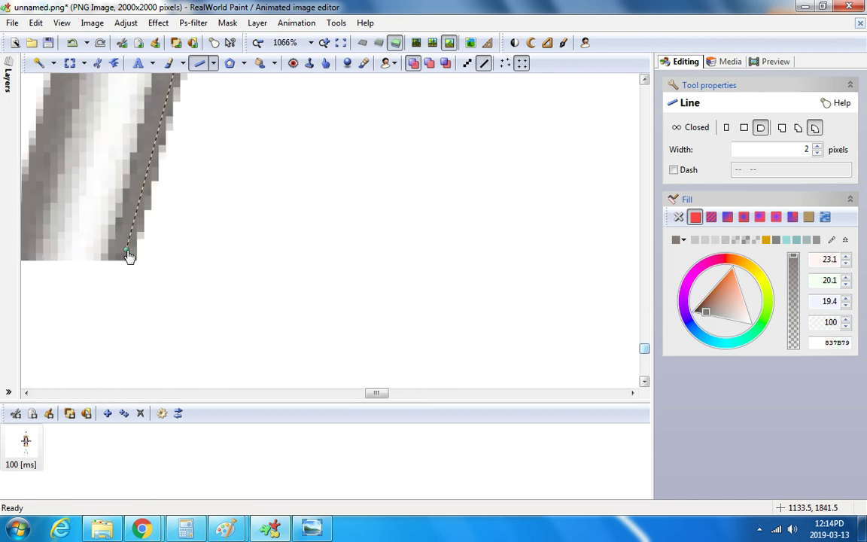
pyautogui.scroll(-8, 129, 256)
pyautogui.click(211, 163)
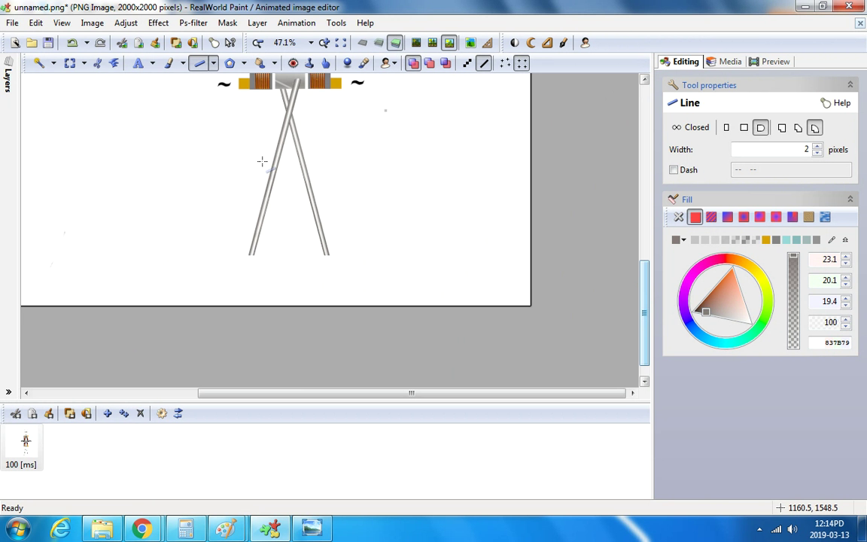
# Draw a 2-pixel dark-grey line along the lower rear rod's right edge from the rod crossing down to its lower end.
pyautogui.scroll(5, 262, 161)
pyautogui.scroll(-1, 250, 199)
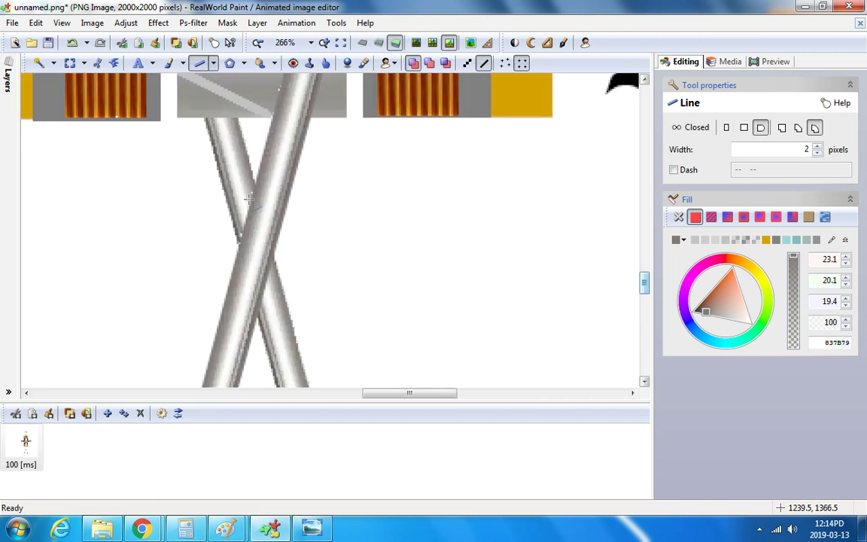
pyautogui.scroll(-5, 249, 198)
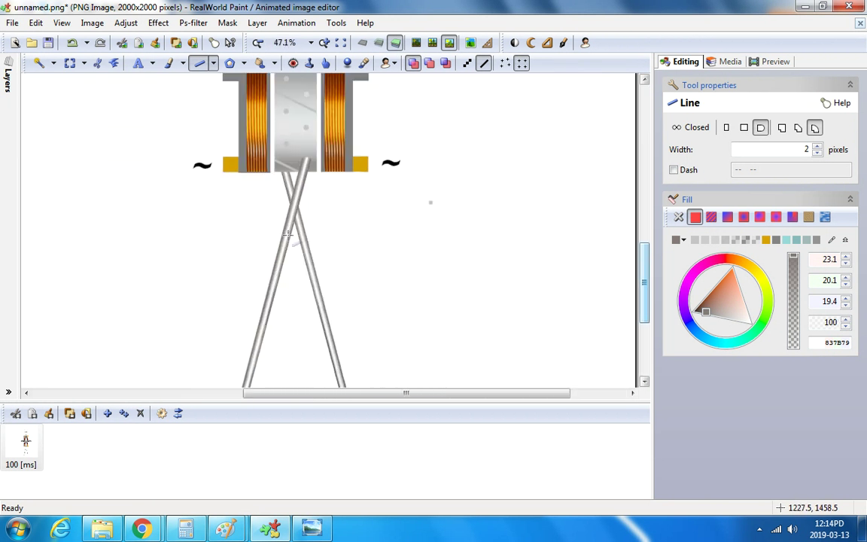
pyautogui.scroll(1, 287, 235)
pyautogui.scroll(2, 311, 201)
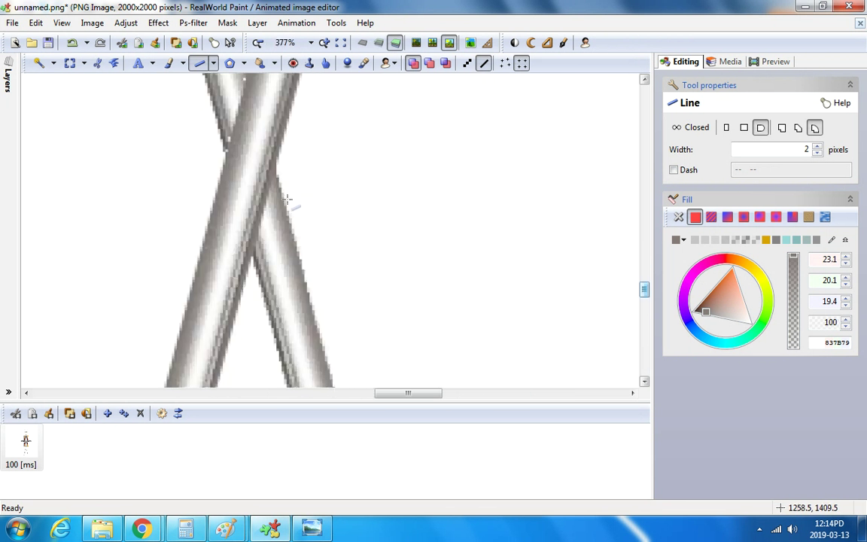
pyautogui.moveTo(275, 171); pyautogui.dragTo(490, 298)
pyautogui.scroll(3, 494, 296)
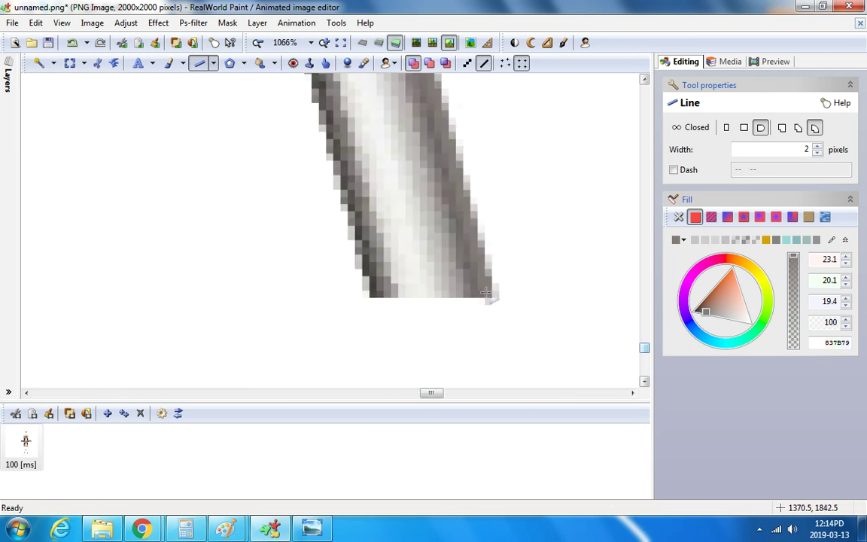
pyautogui.scroll(-7, 541, 275)
pyautogui.scroll(-3, 541, 276)
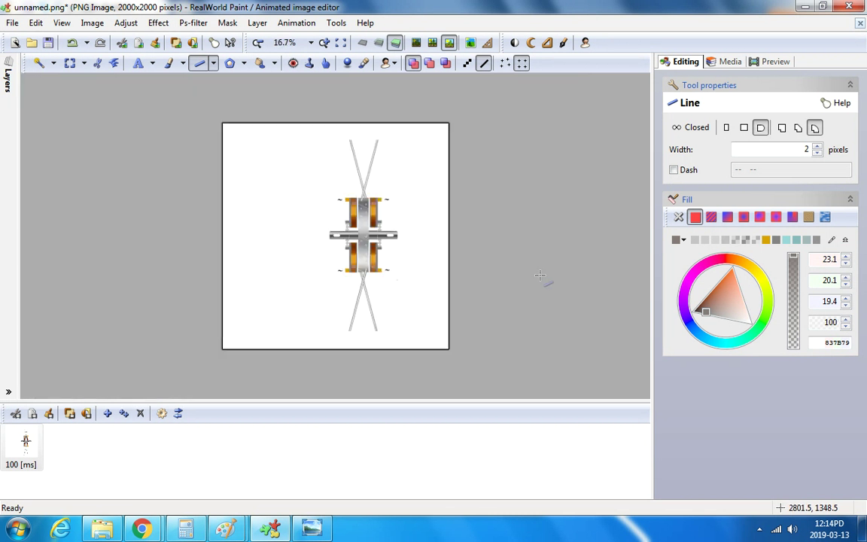
# Cover the white pixels on the left edge of the upper front rod's tip with a 2-pixel dark-grey line, adjusting its lower endpoint.
pyautogui.scroll(7, 360, 148)
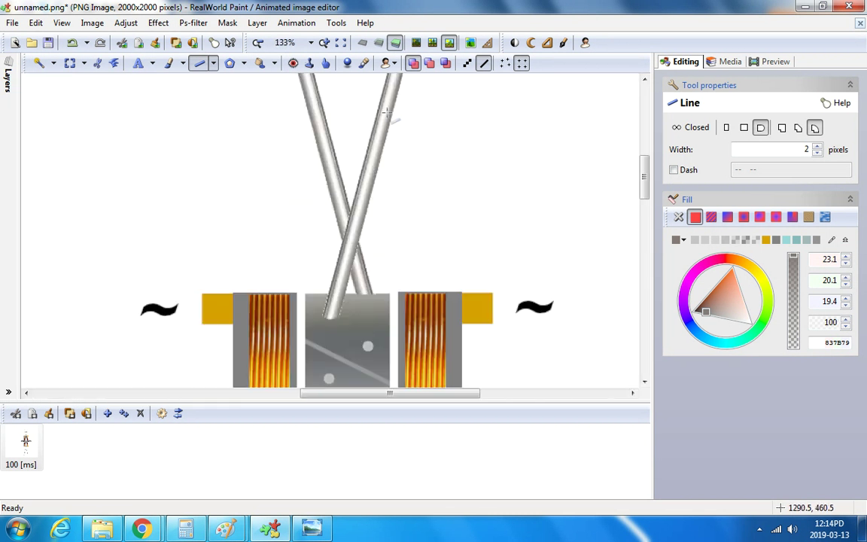
pyautogui.scroll(-5, 328, 303)
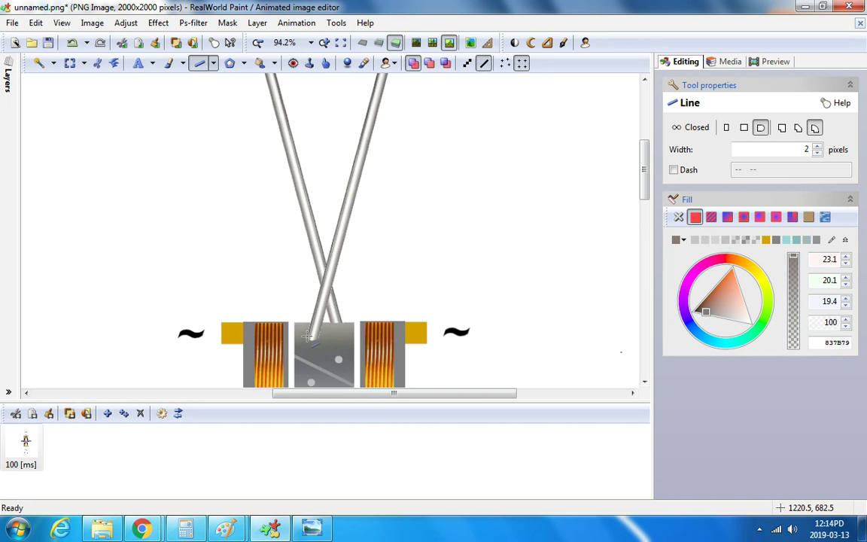
pyautogui.scroll(9, 307, 336)
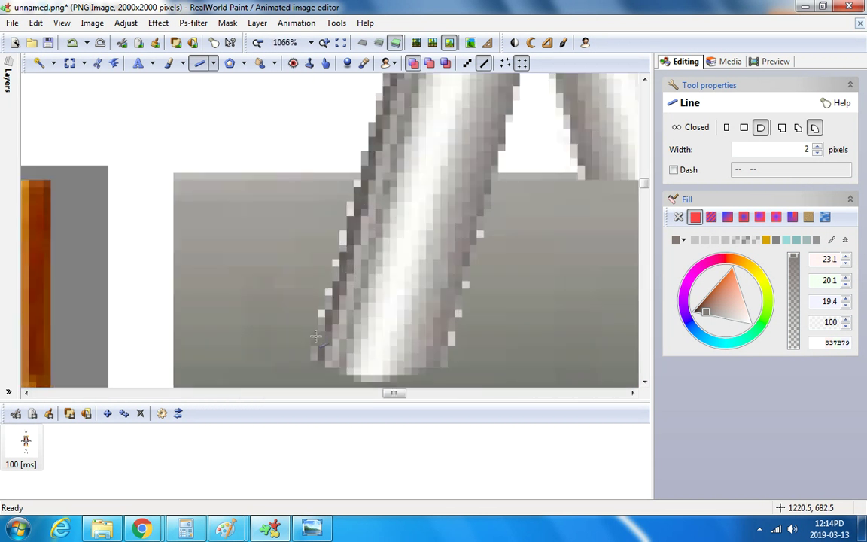
pyautogui.moveTo(314, 341); pyautogui.dragTo(371, 146)
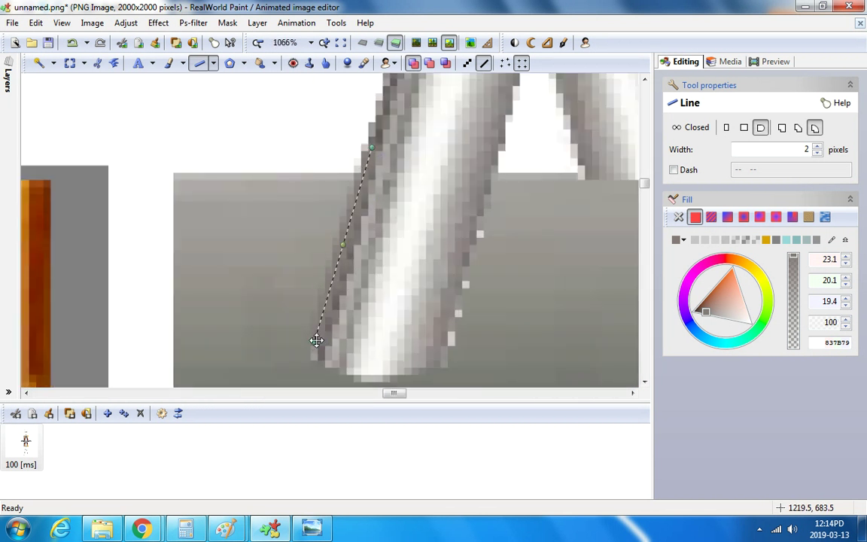
pyautogui.moveTo(317, 340); pyautogui.dragTo(316, 351)
# Cover the white pixels on the right edge of the upper front rod's tip with a 2-pixel dark-grey line, adjusting its lower endpoint.
pyautogui.moveTo(436, 362); pyautogui.dragTo(511, 106)
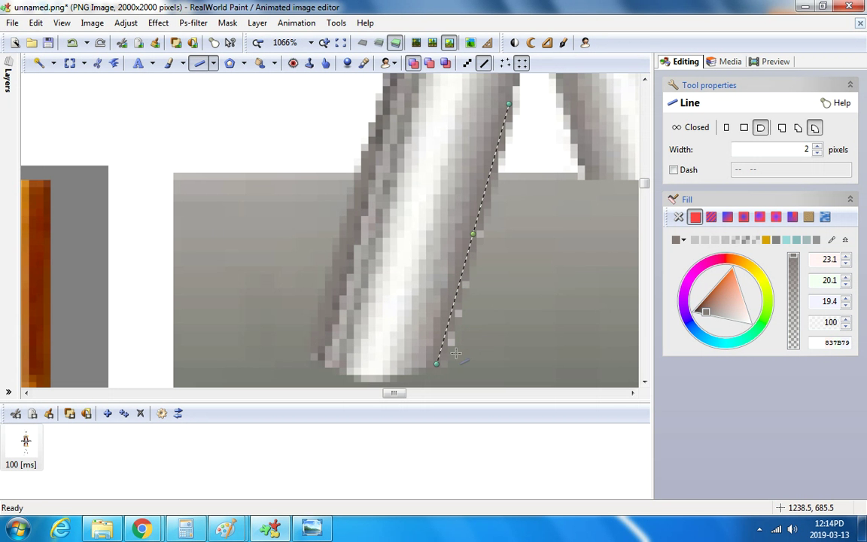
pyautogui.moveTo(442, 370); pyautogui.dragTo(446, 370)
pyautogui.scroll(-10, 351, 236)
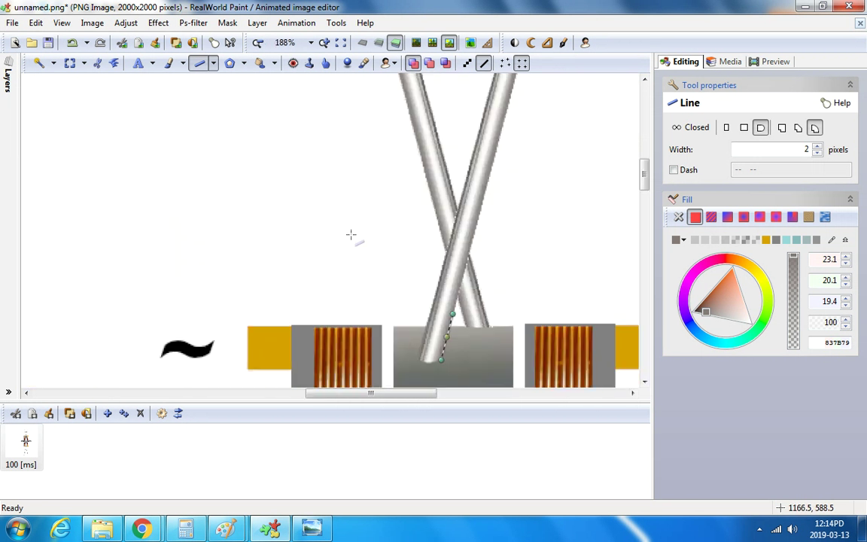
# Select the whole rotor machine with its crossed rods and move it left to the horizontal middle of the canvas.
pyautogui.scroll(1, 403, 163)
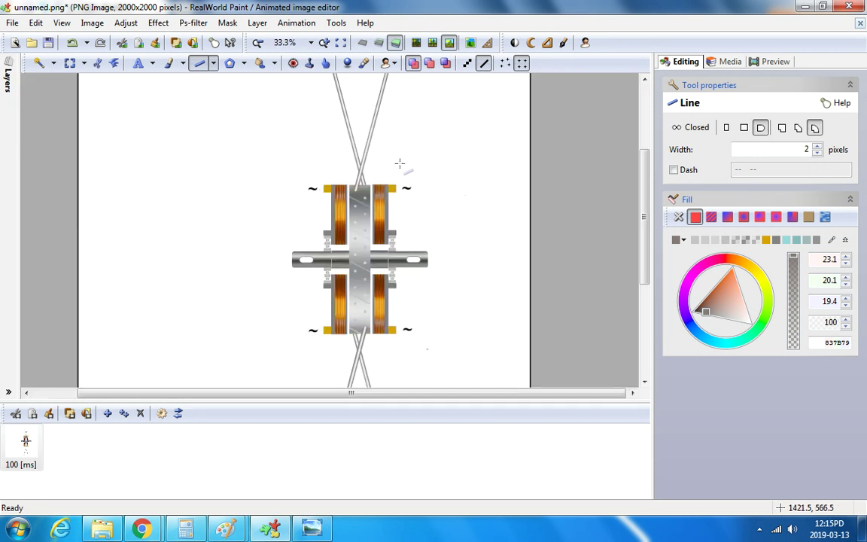
pyautogui.scroll(-2, 383, 161)
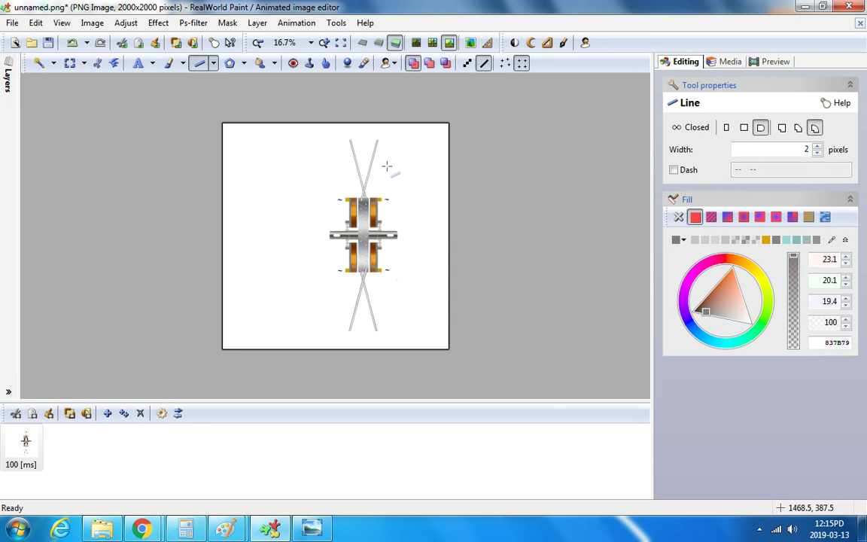
pyautogui.click(70, 63)
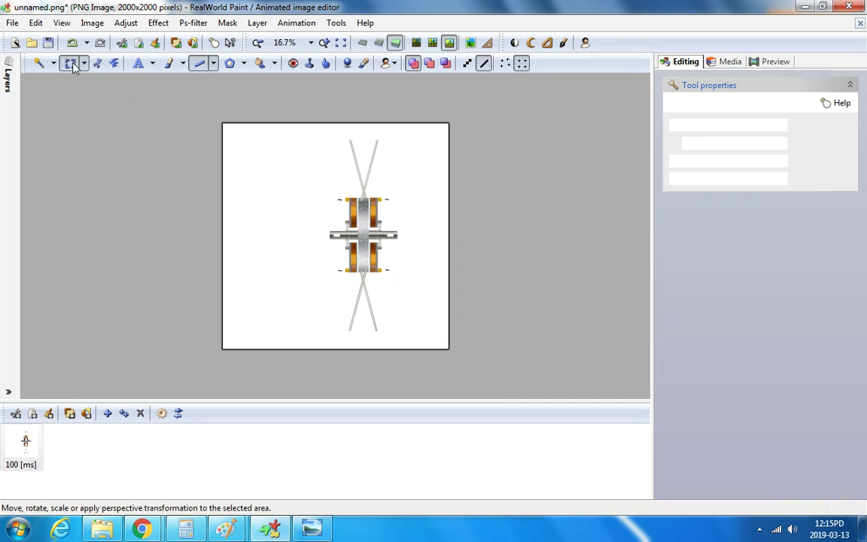
pyautogui.moveTo(303, 136); pyautogui.dragTo(428, 336)
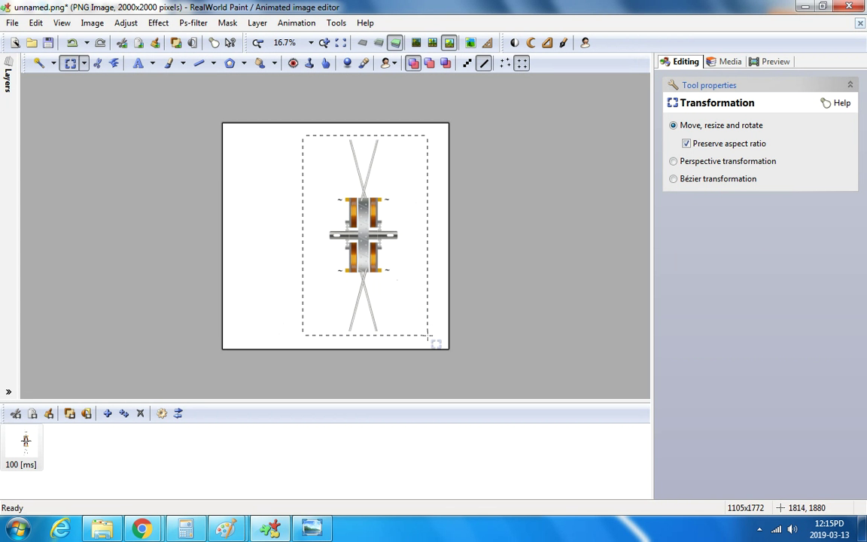
pyautogui.moveTo(375, 262); pyautogui.dragTo(337, 263)
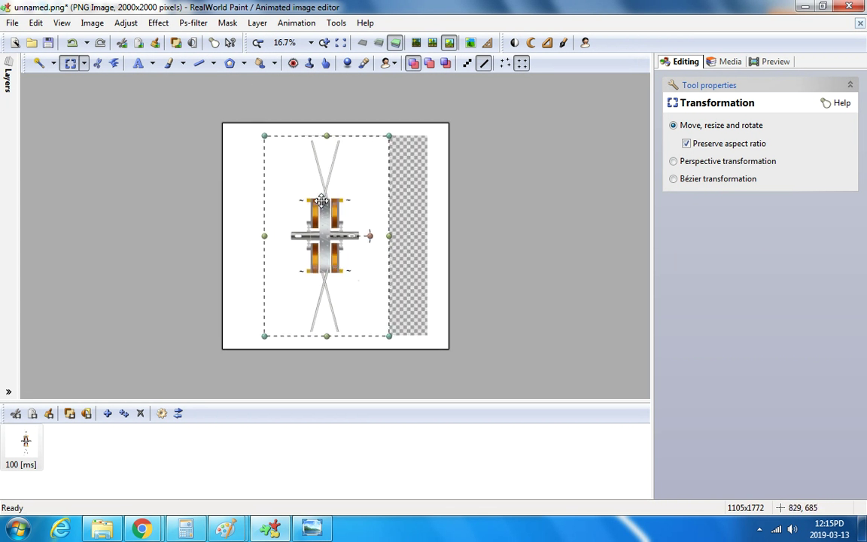
pyautogui.moveTo(321, 200); pyautogui.dragTo(330, 200)
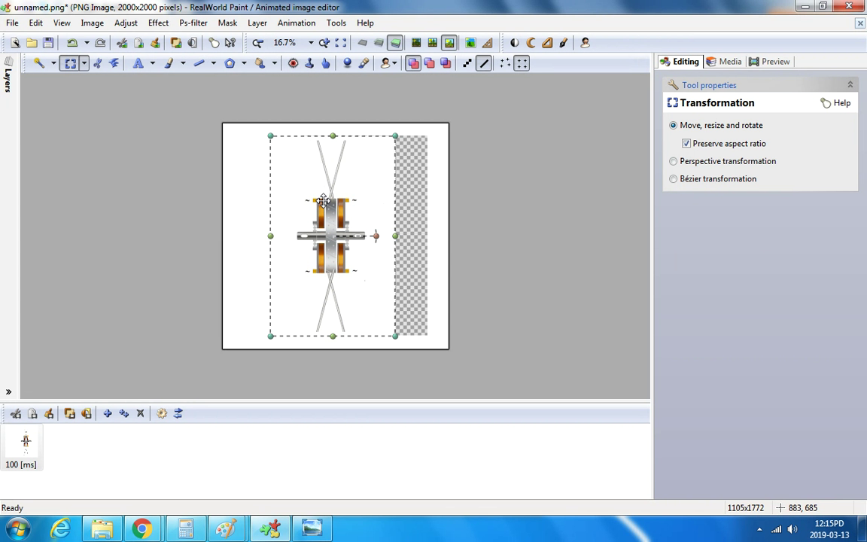
# Flood-fill the transparent strip left by the moved machine with white.
pyautogui.click(426, 188)
pyautogui.click(683, 281)
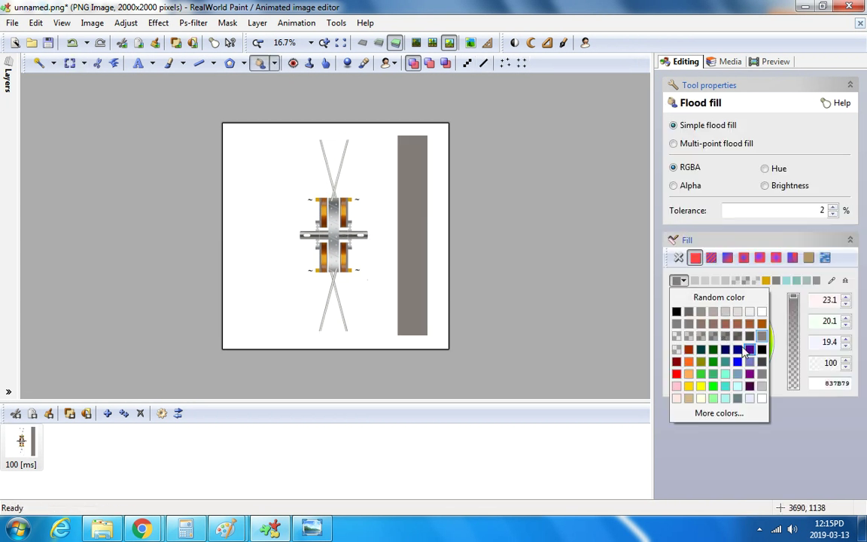
pyautogui.click(763, 399)
pyautogui.click(416, 251)
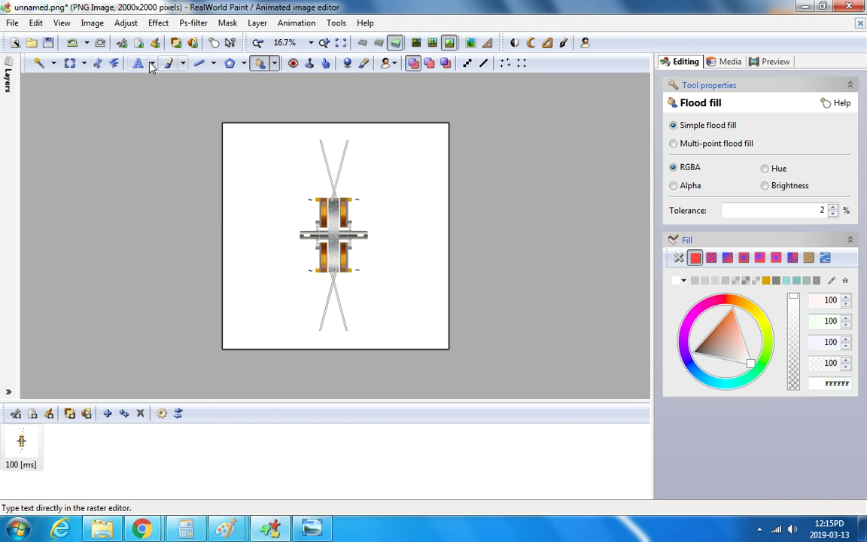
# Select an area of about 1388 × 1826 pixels around the centred machine and its rods and copy it.
pyautogui.click(70, 63)
pyautogui.moveTo(256, 128); pyautogui.dragTo(415, 336)
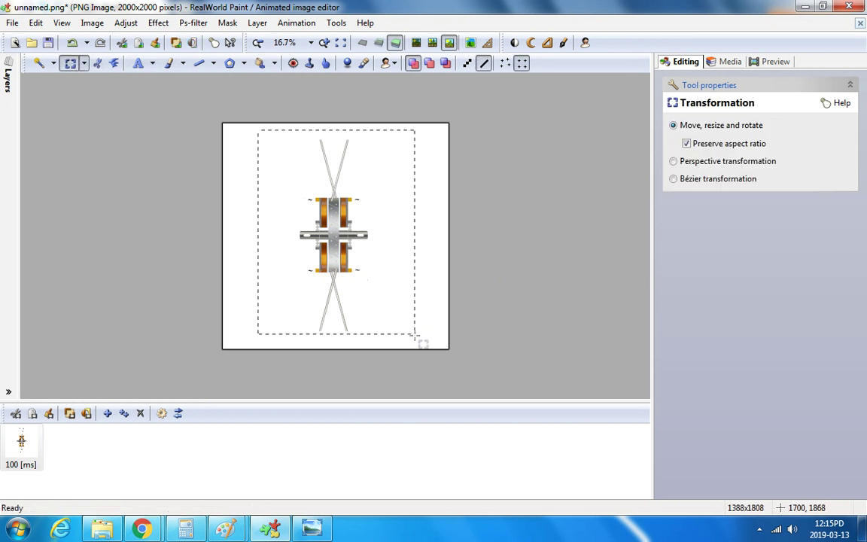
pyautogui.rightClick(353, 231)
pyautogui.click(441, 379)
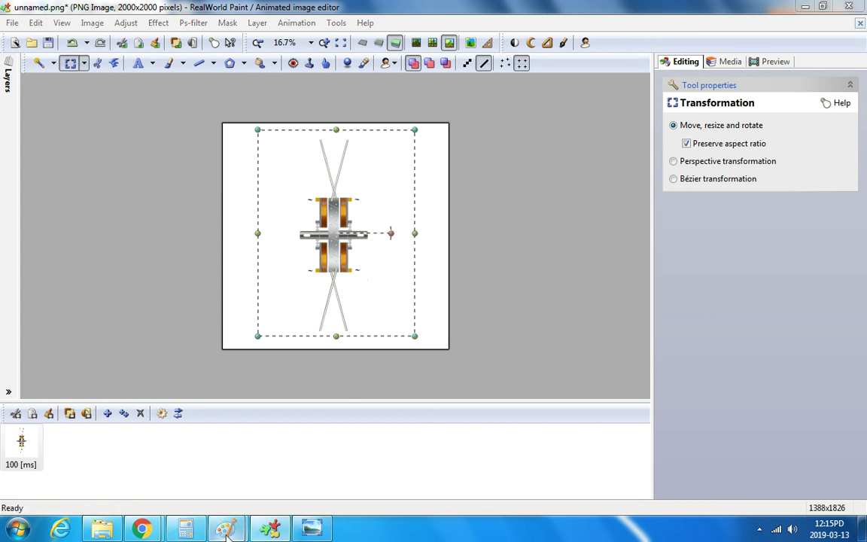
# Switch to picture 123 in Paint, paste the copied machine and place it over the old crossed rods below the diagonal rod.
pyautogui.moveTo(225, 529)
pyautogui.click(271, 485)
pyautogui.rightClick(216, 223)
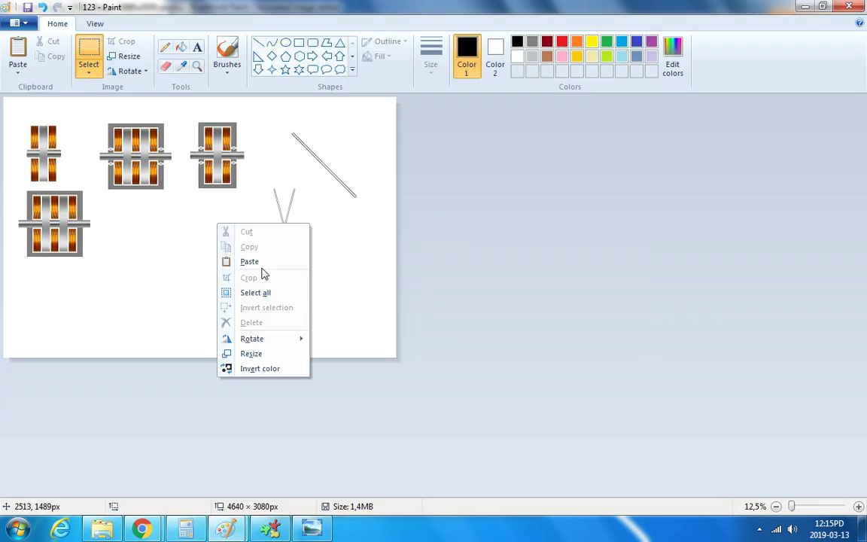
pyautogui.click(262, 261)
pyautogui.moveTo(50, 150); pyautogui.dragTo(270, 247)
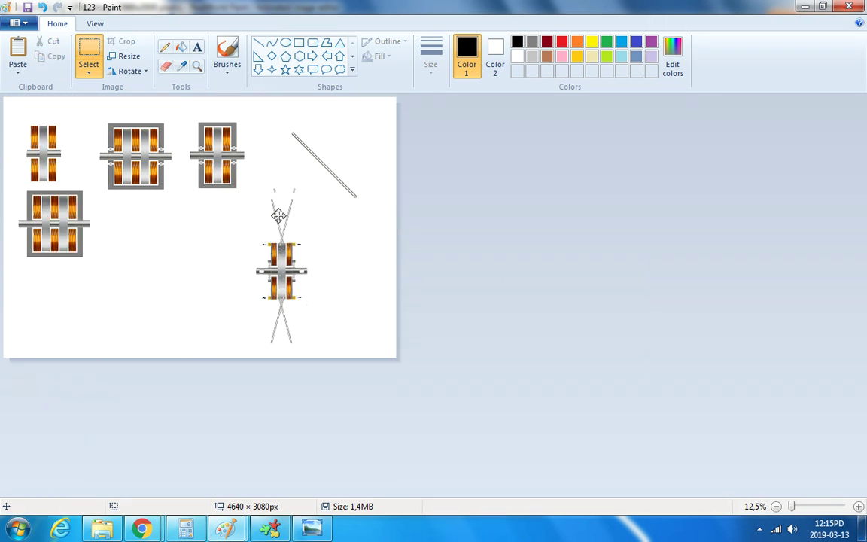
pyautogui.click(335, 137)
# Delete the leftover rod tips above the pasted machine and save picture 123.
pyautogui.moveTo(266, 185); pyautogui.dragTo(304, 197)
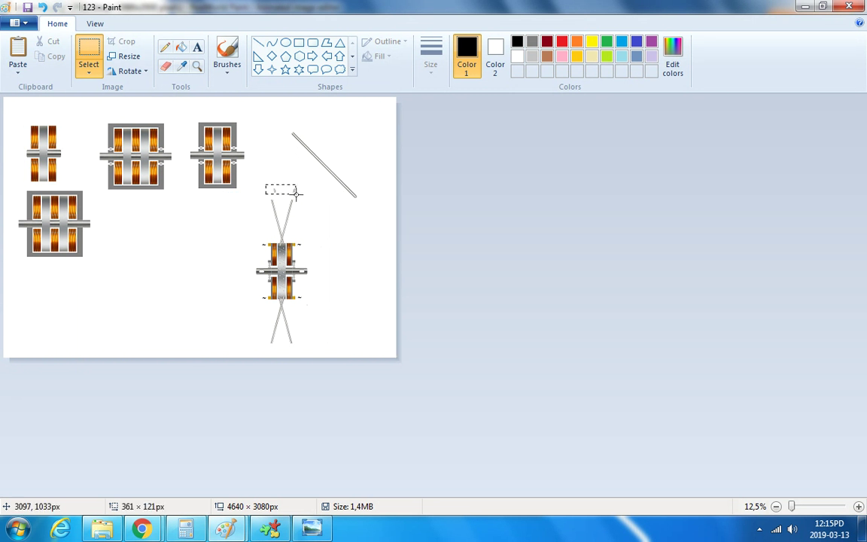
pyautogui.rightClick(290, 188)
pyautogui.click(34, 38)
pyautogui.click(34, 37)
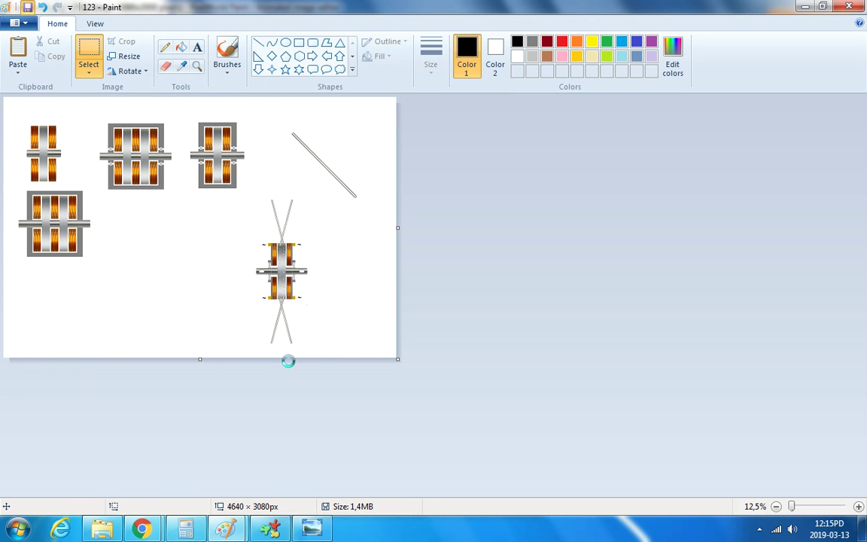
# Switch back to RealWorld Paint and examine the machine's rotor, coils, shaft, bearings and crossed rods up close and as a whole.
pyautogui.click(271, 530)
pyautogui.scroll(4, 369, 211)
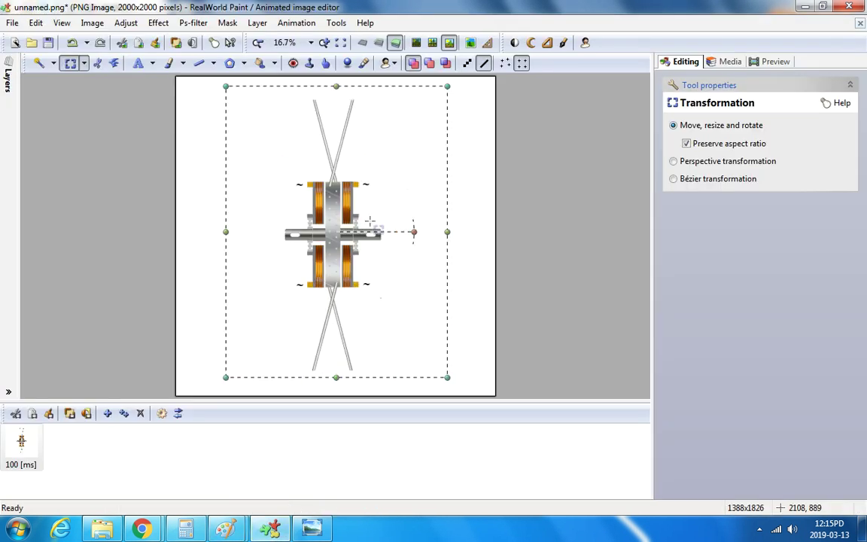
pyautogui.scroll(2, 317, 243)
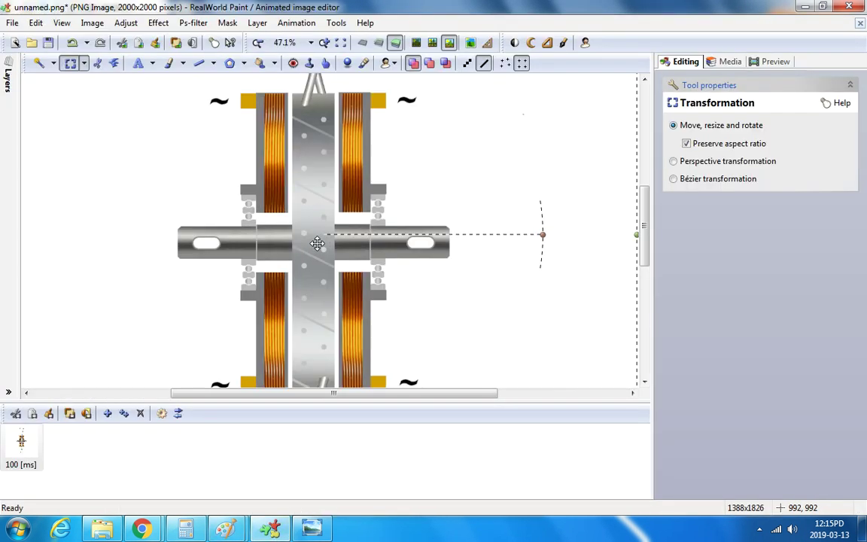
pyautogui.scroll(-3, 317, 243)
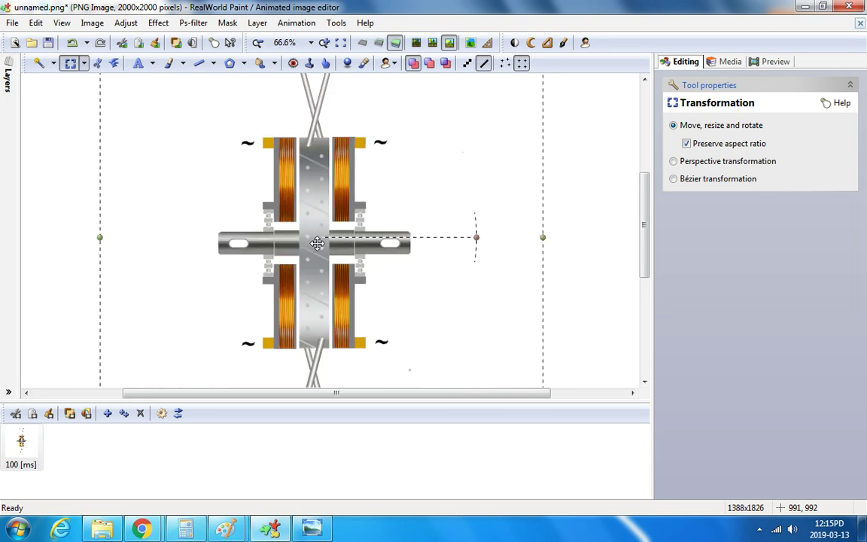
pyautogui.scroll(2, 317, 242)
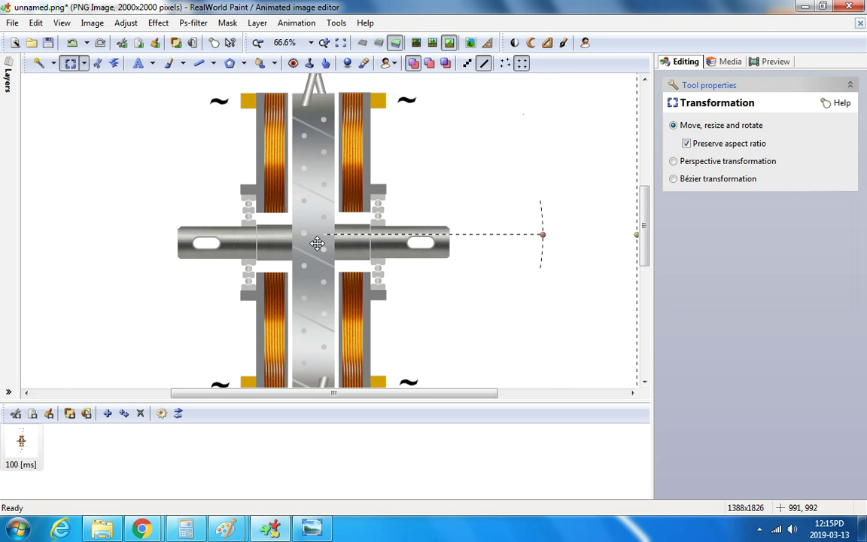
pyautogui.scroll(-1, 317, 242)
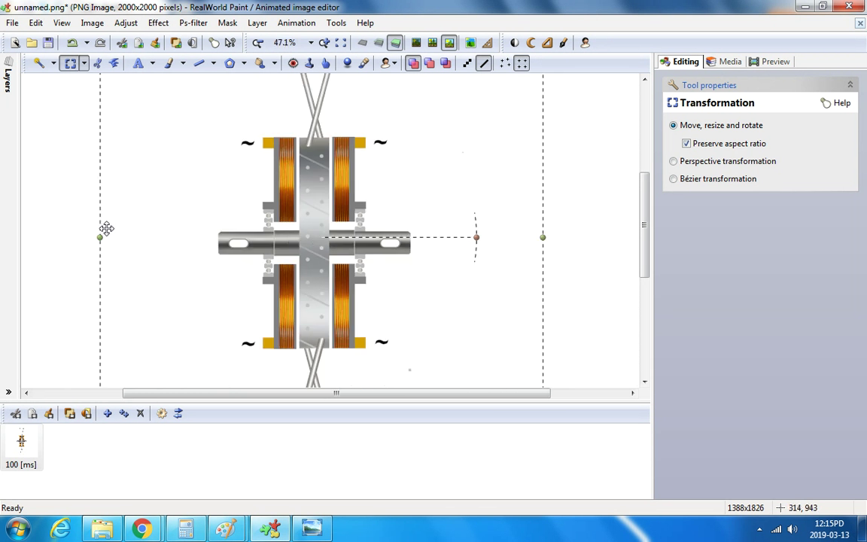
pyautogui.scroll(1, 203, 197)
pyautogui.scroll(1, 274, 238)
pyautogui.scroll(-3, 274, 238)
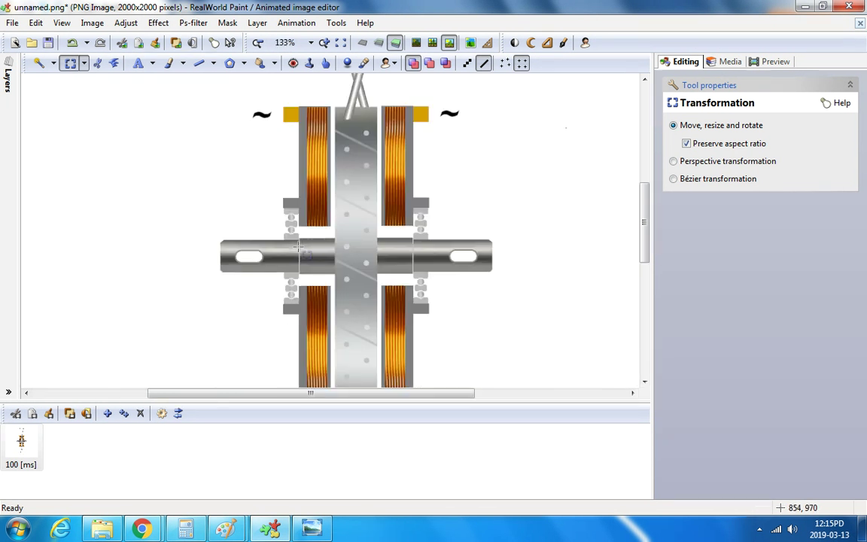
pyautogui.scroll(1, 383, 263)
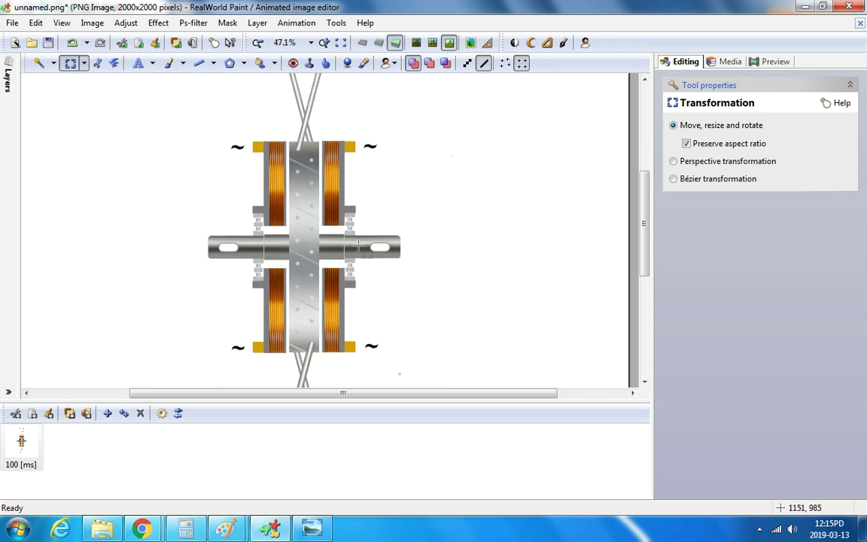
pyautogui.scroll(-1, 347, 254)
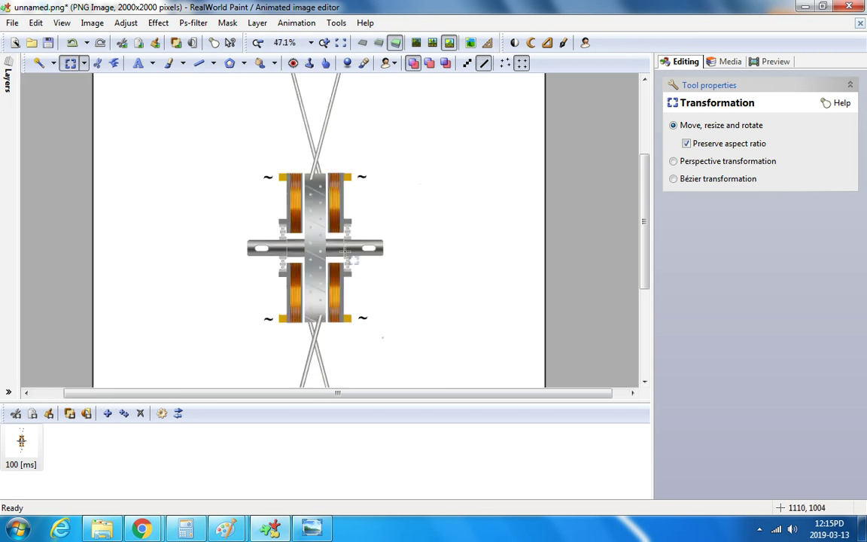
pyautogui.scroll(-1, 344, 251)
pyautogui.scroll(4, 316, 241)
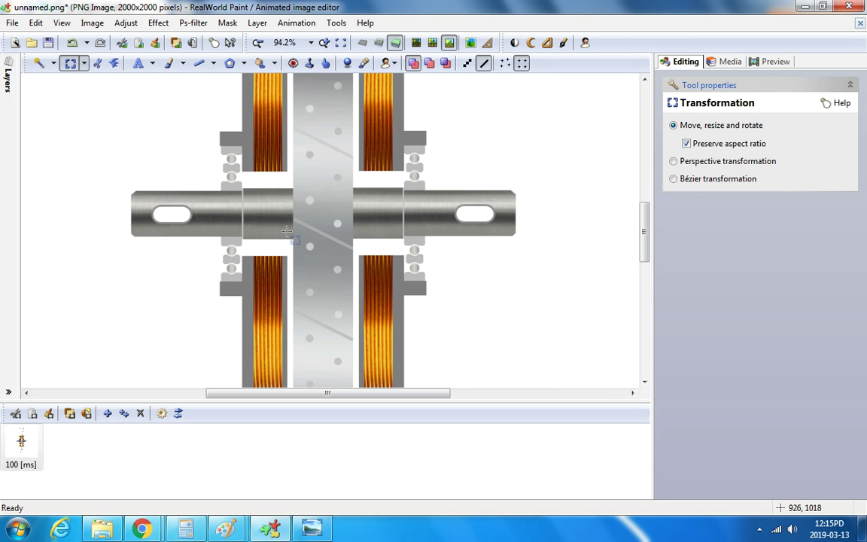
pyautogui.scroll(-2, 287, 230)
pyautogui.scroll(-2, 287, 230)
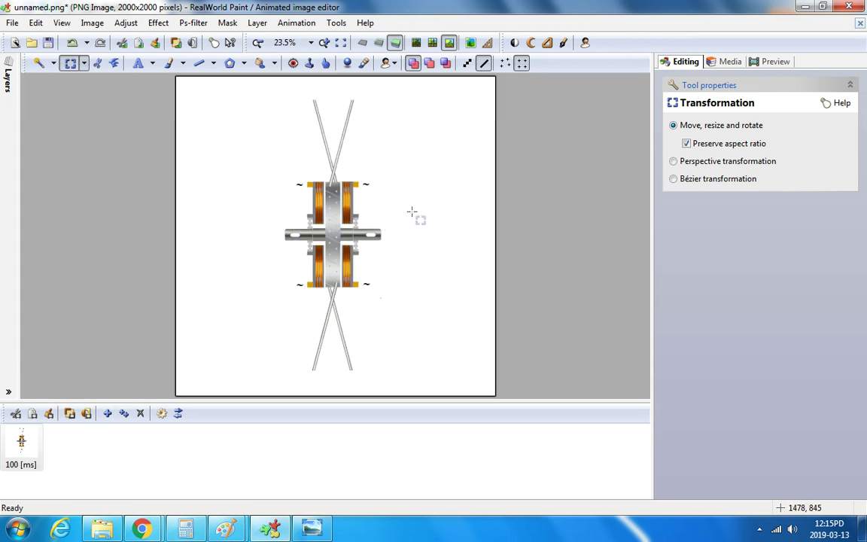
pyautogui.scroll(1, 412, 213)
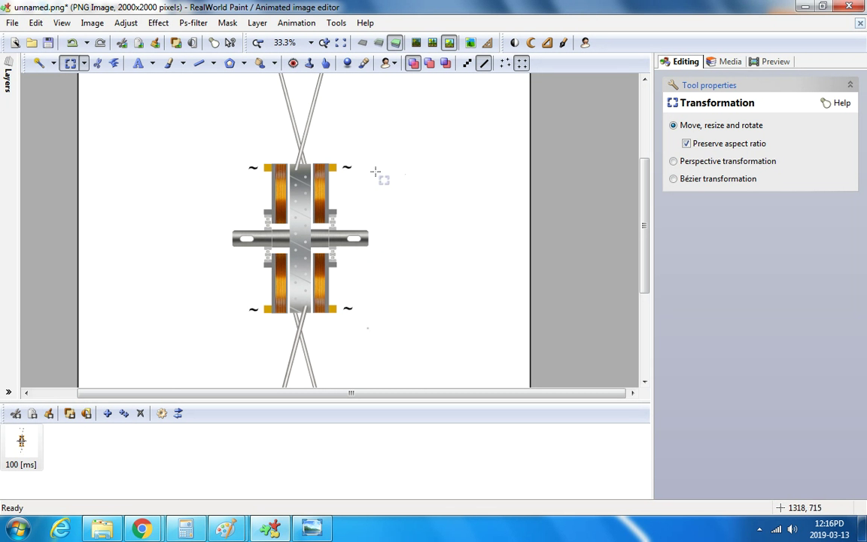
pyautogui.scroll(-1, 379, 216)
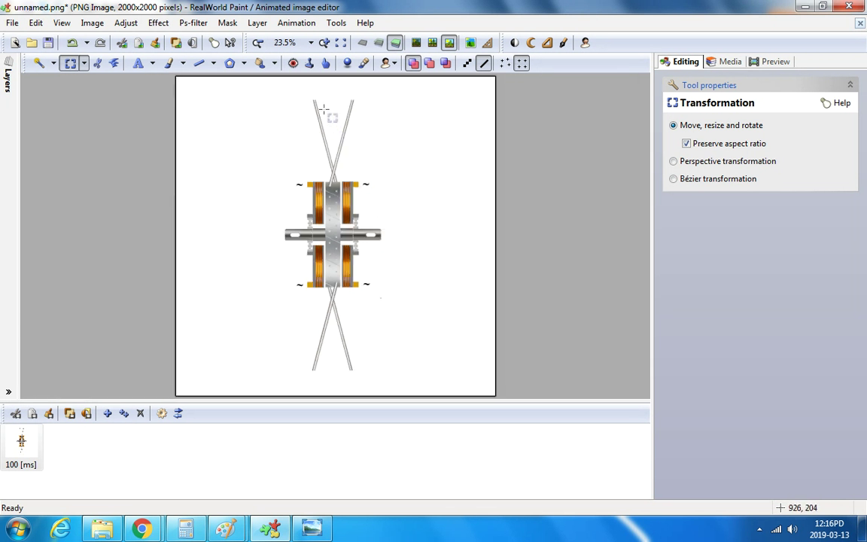
pyautogui.scroll(-1, 330, 132)
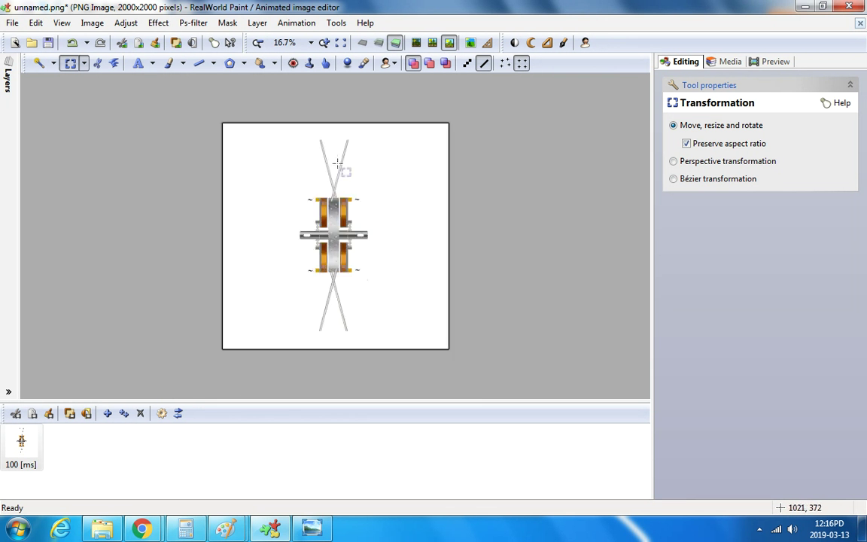
pyautogui.scroll(1, 337, 163)
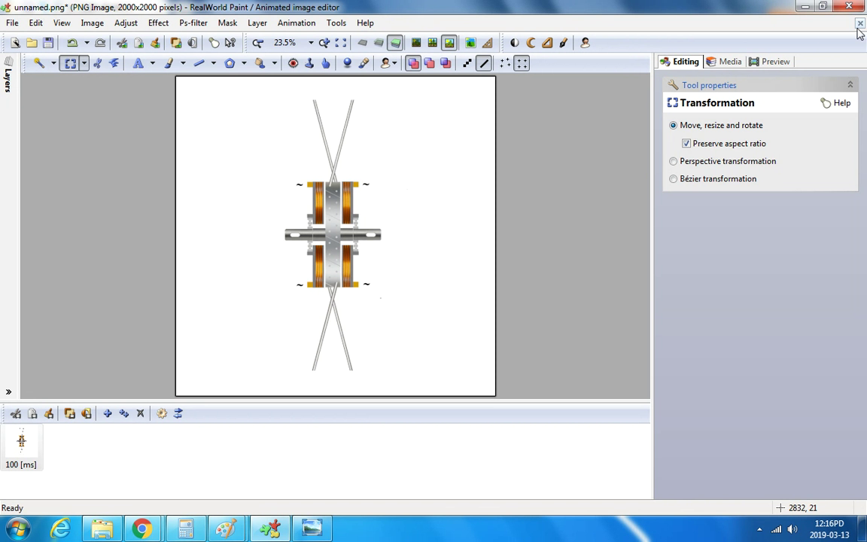
# Create a new raster image 2000 pixels wide and 3000 pixels high and fill its canvas with white.
pyautogui.click(12, 23)
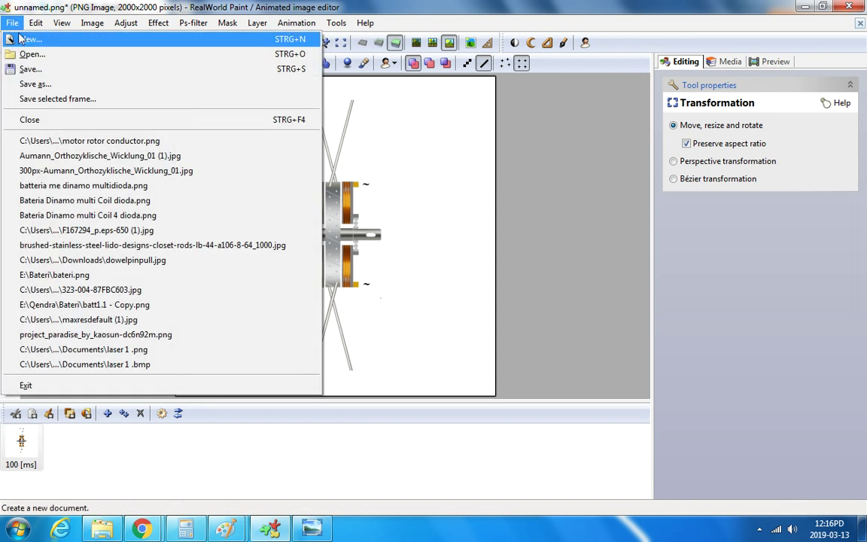
pyautogui.click(23, 42)
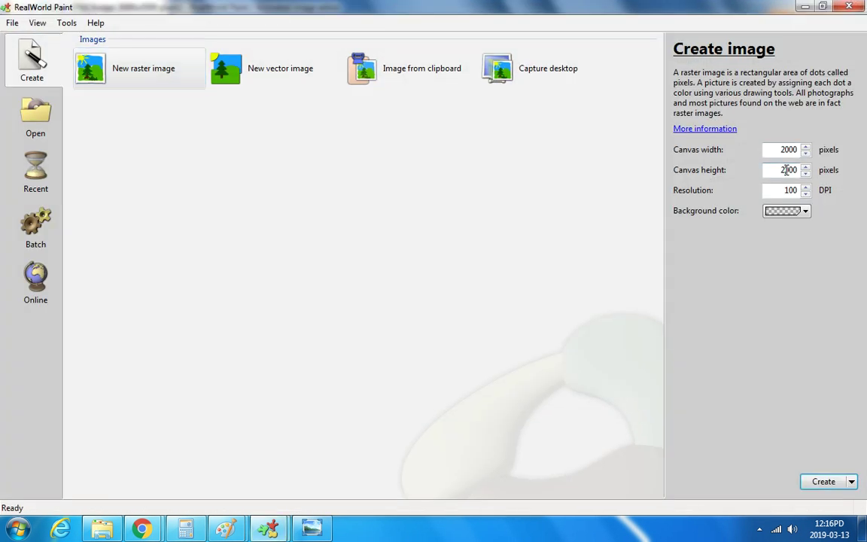
pyautogui.click(823, 481)
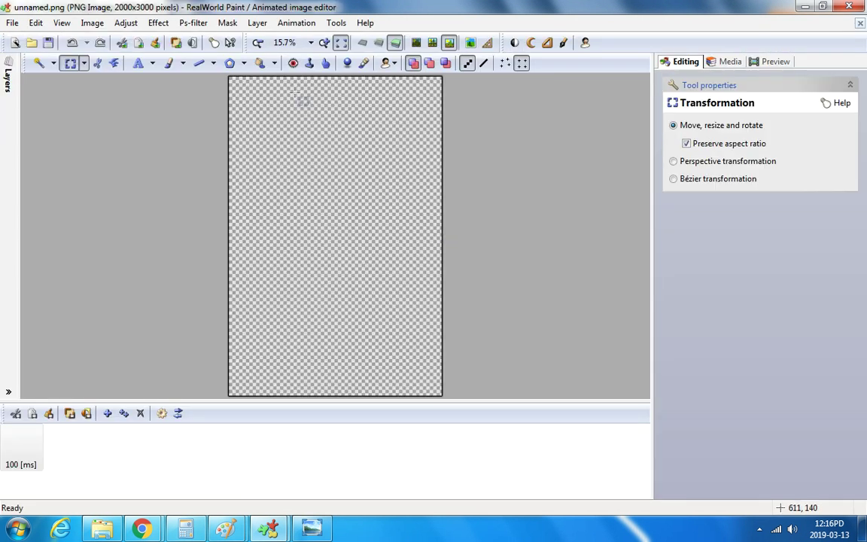
pyautogui.click(259, 62)
pyautogui.click(382, 223)
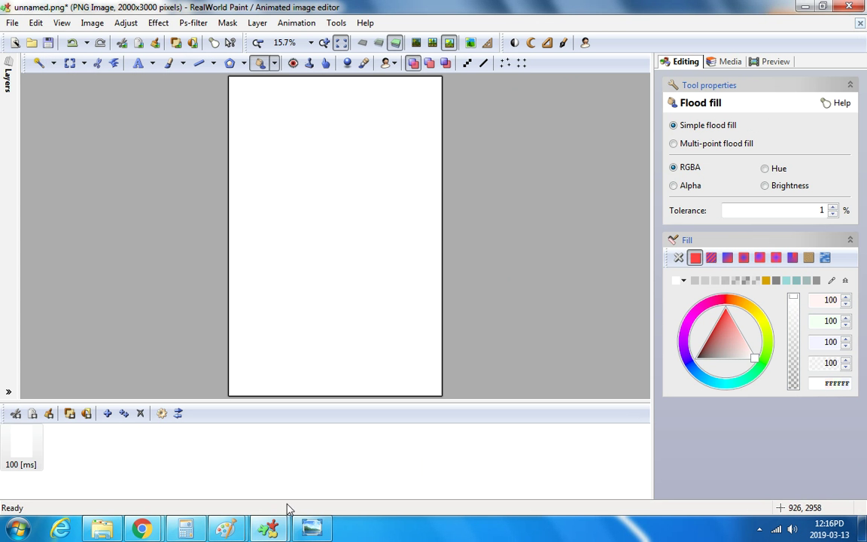
# Return to the 2000 × 2000 machine image, select about 904 × 1767 pixels around the machine and its rods, and copy it.
pyautogui.moveTo(280, 527)
pyautogui.click(196, 470)
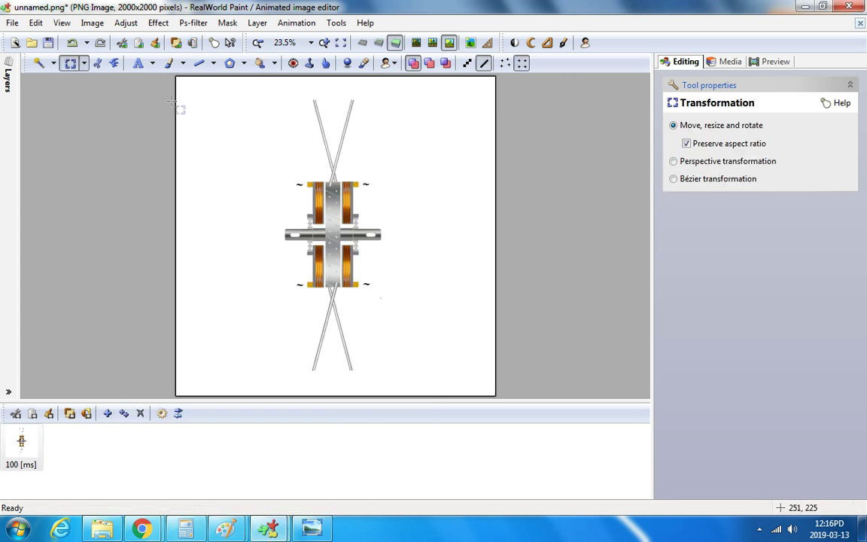
pyautogui.moveTo(265, 95); pyautogui.dragTo(411, 378)
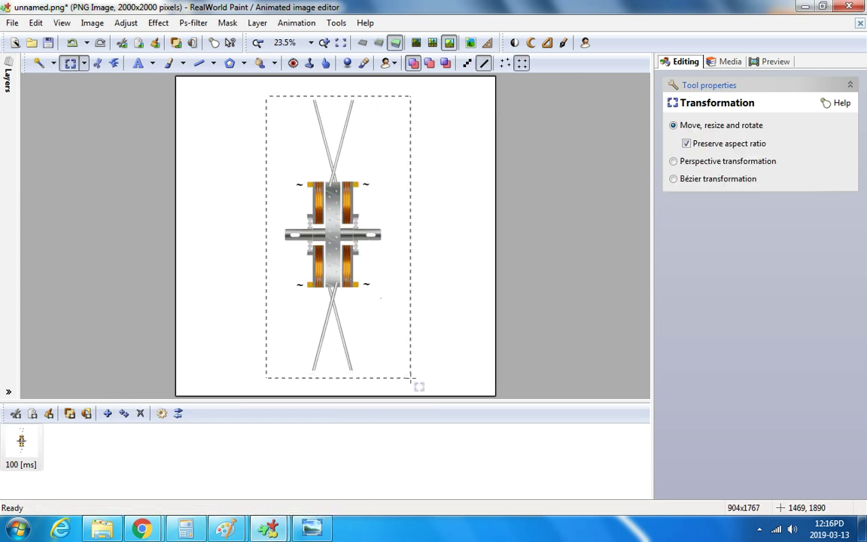
pyautogui.rightClick(317, 182)
pyautogui.click(372, 329)
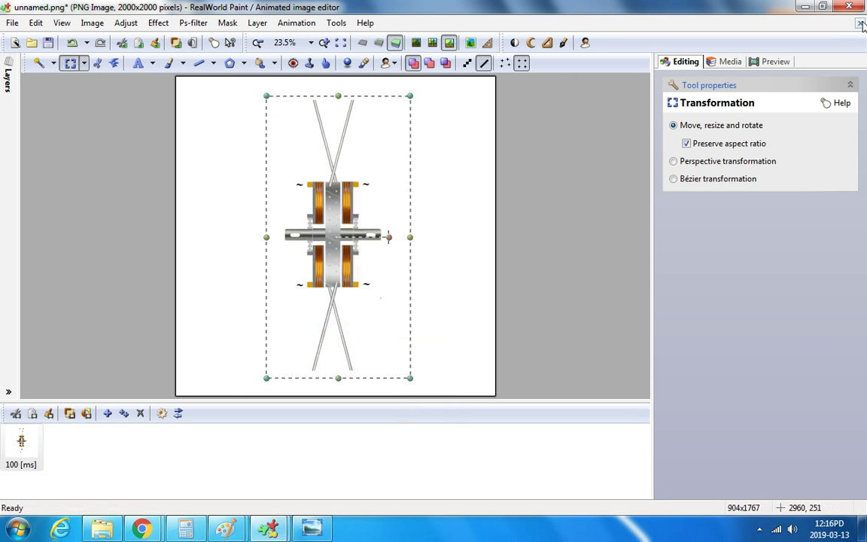
# Cut the selected machine out of the 2000 × 2000 image and close that image without saving.
pyautogui.rightClick(373, 173)
pyautogui.click(423, 304)
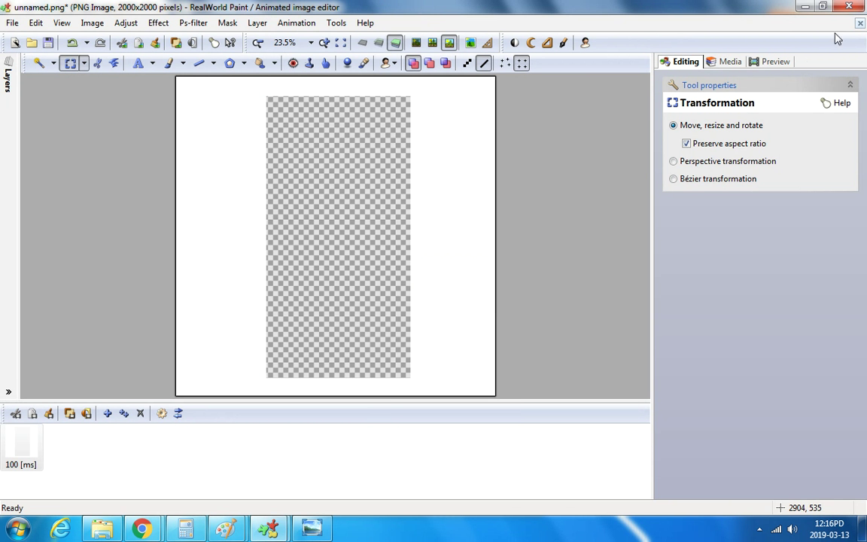
pyautogui.click(860, 27)
pyautogui.click(469, 277)
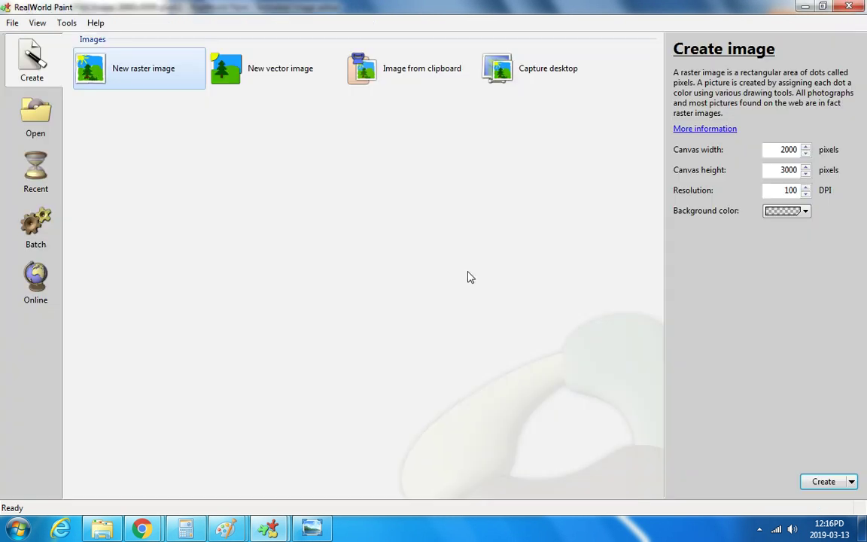
# Return to the blank 2000 × 3000 image, paste the machine with its rods and place it near the canvas centre.
pyautogui.moveTo(269, 529)
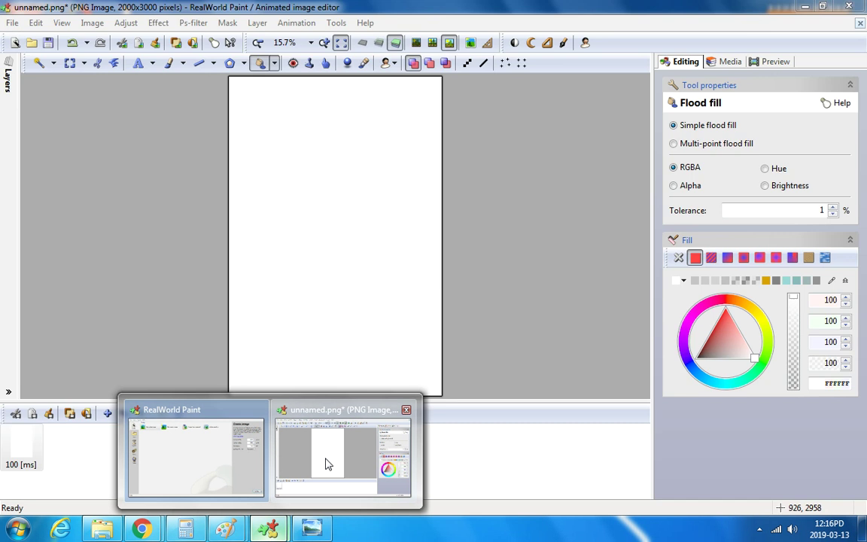
pyautogui.click(327, 464)
pyautogui.rightClick(348, 227)
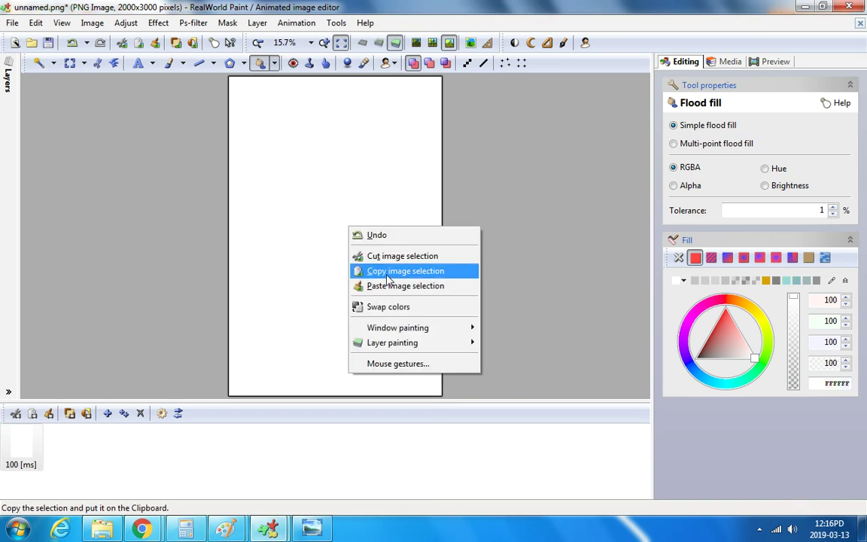
pyautogui.click(386, 285)
pyautogui.moveTo(278, 209); pyautogui.dragTo(343, 269)
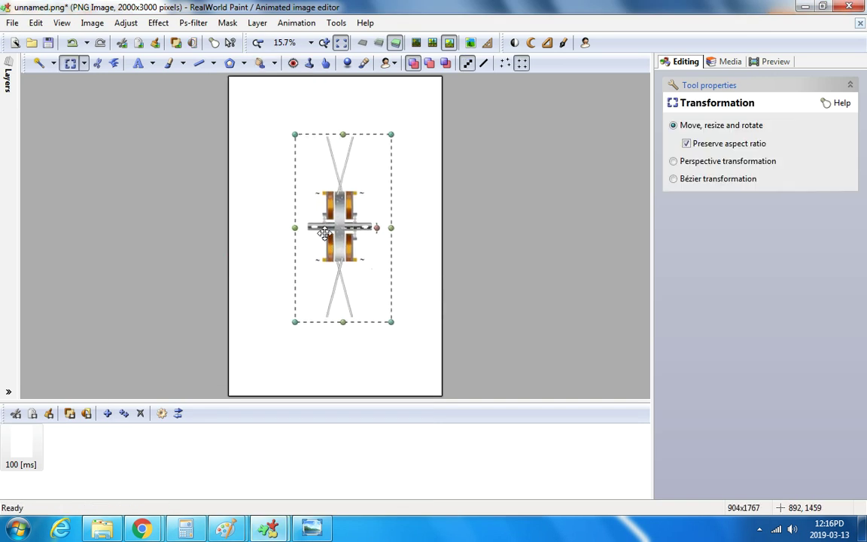
pyautogui.click(369, 101)
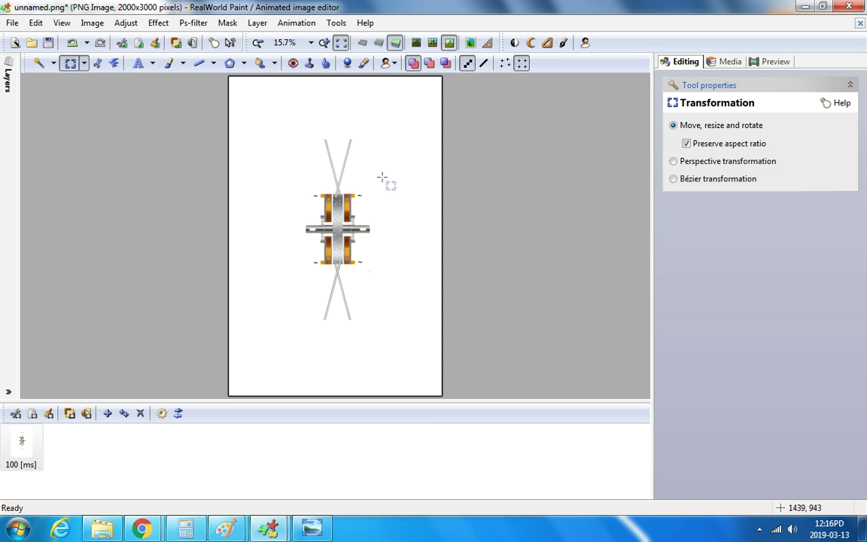
# Draw a grey-outlined rectangle about 408 × 71 pixels just above the tips of the two upper rods.
pyautogui.scroll(1, 383, 178)
pyautogui.scroll(-1, 382, 179)
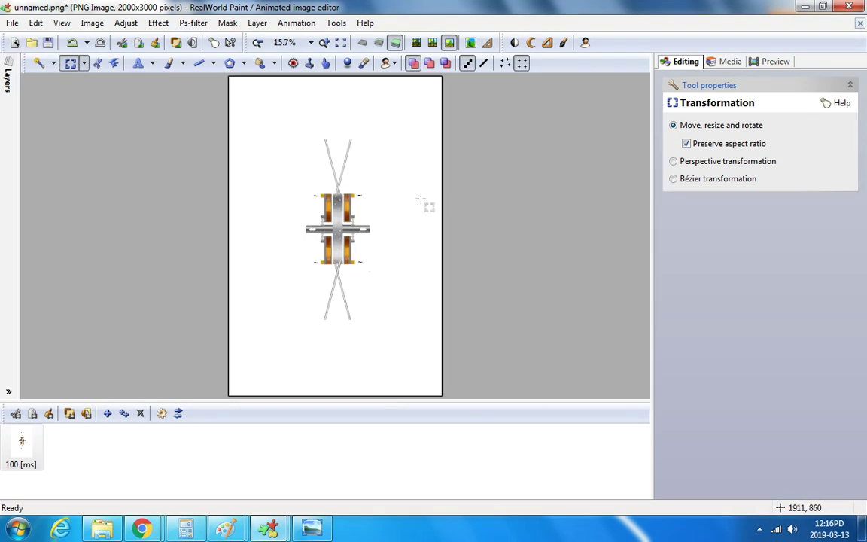
pyautogui.scroll(1, 384, 169)
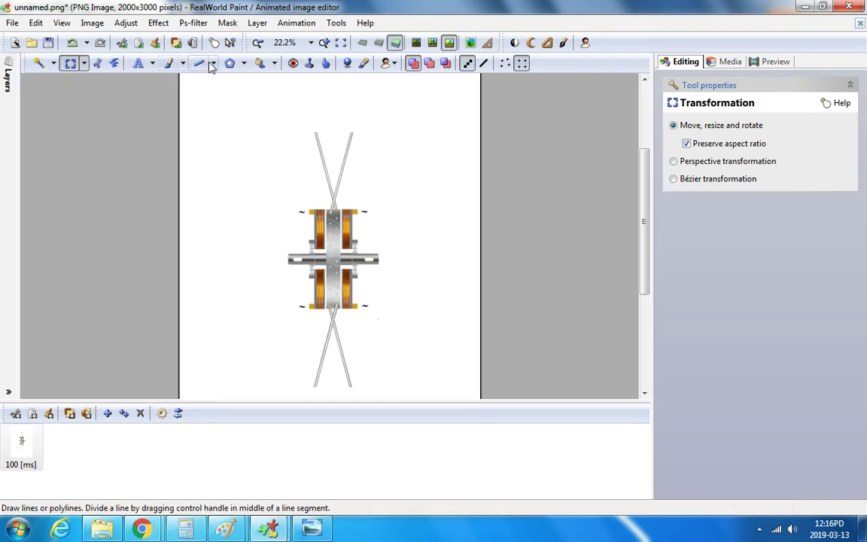
pyautogui.click(244, 66)
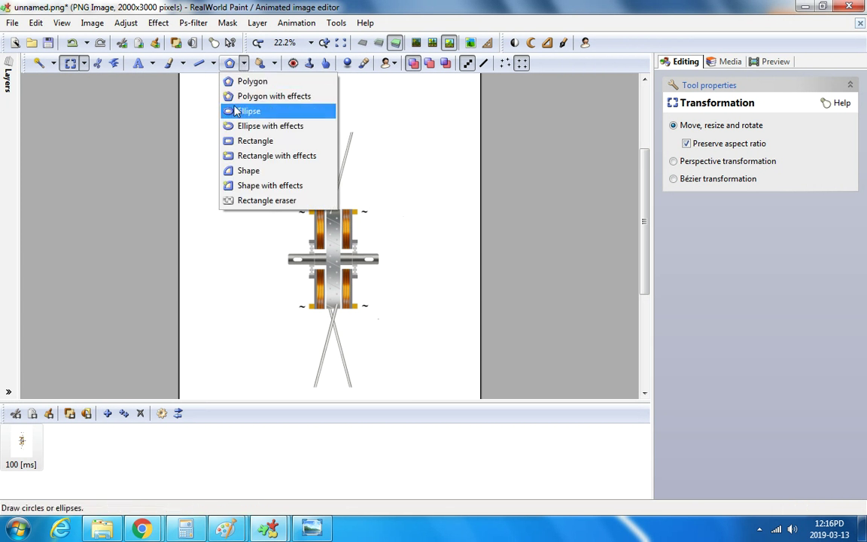
pyautogui.click(252, 141)
pyautogui.scroll(1, 327, 111)
pyautogui.scroll(3, 327, 111)
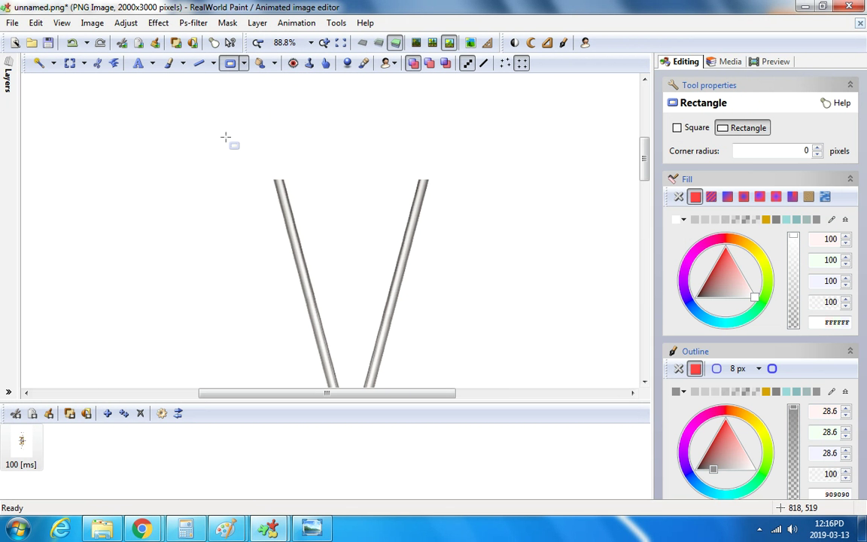
pyautogui.moveTo(225, 137); pyautogui.dragTo(471, 179)
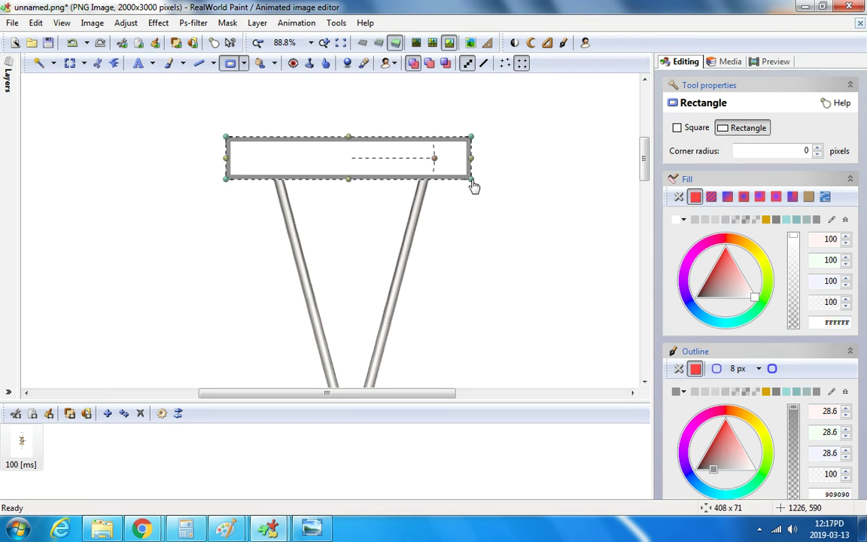
# Make the rectangle's fill fully transparent and move it down so it overlaps the upper rod tips.
pyautogui.scroll(-2, 474, 187)
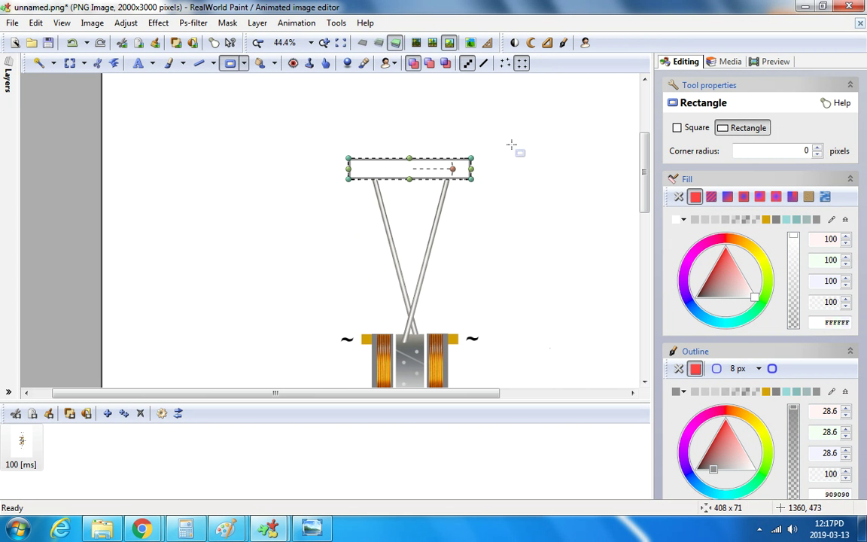
pyautogui.scroll(-2, 512, 144)
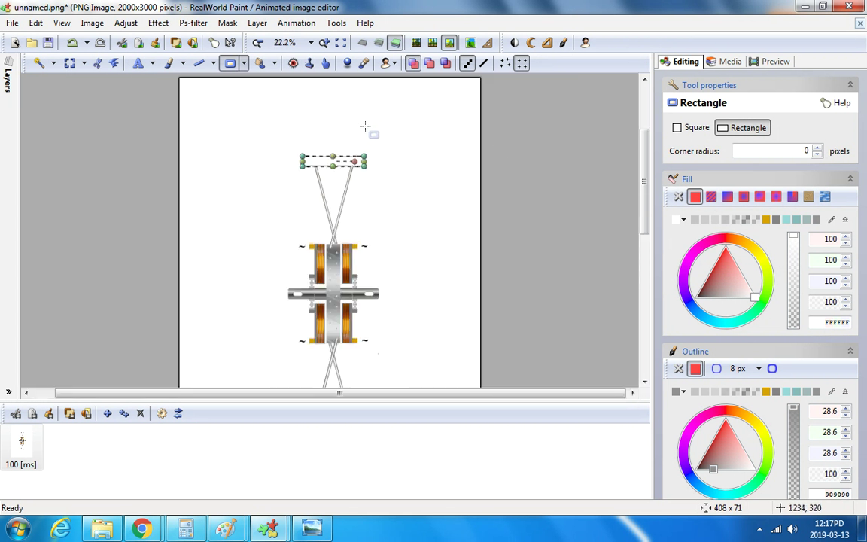
pyautogui.scroll(1, 365, 126)
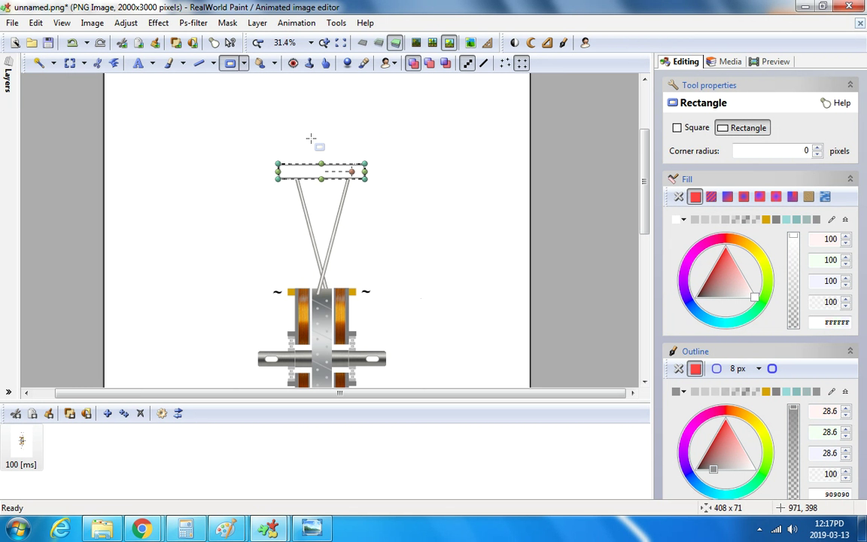
pyautogui.scroll(3, 311, 138)
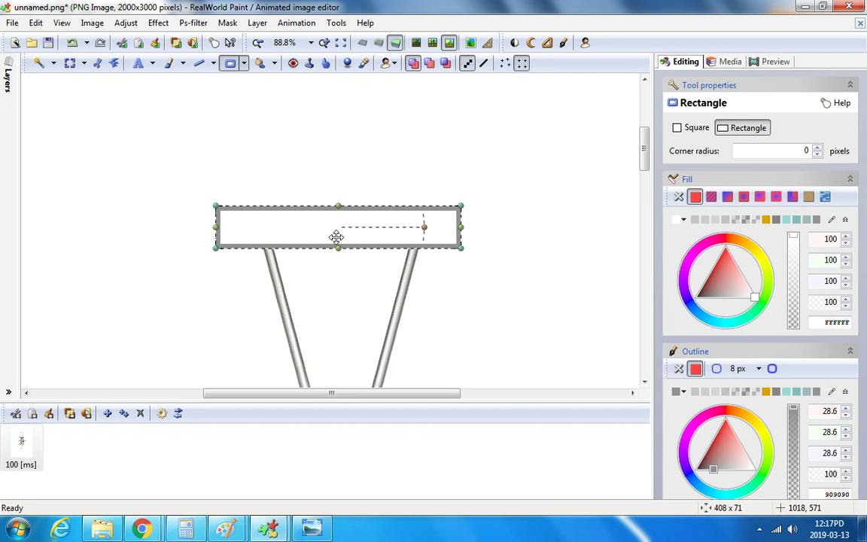
pyautogui.click(682, 219)
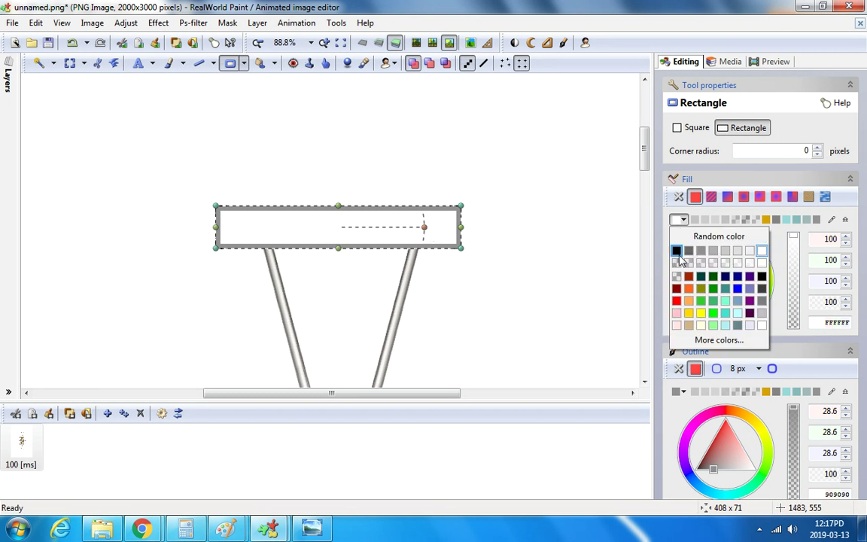
pyautogui.click(673, 270)
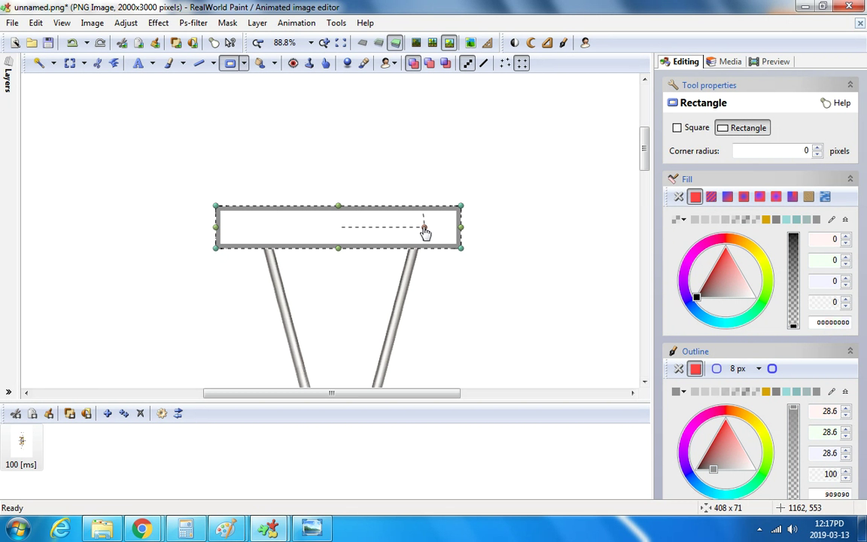
pyautogui.moveTo(424, 230); pyautogui.dragTo(424, 241)
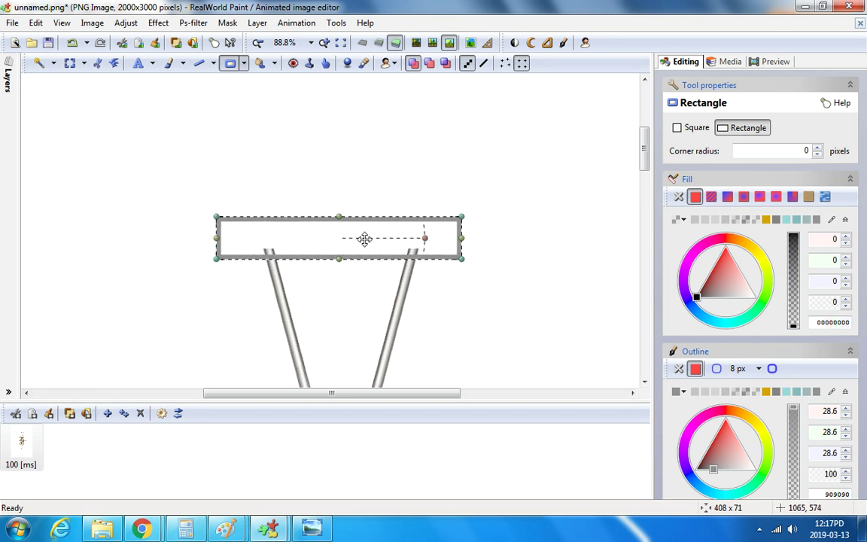
pyautogui.moveTo(362, 238); pyautogui.dragTo(366, 241)
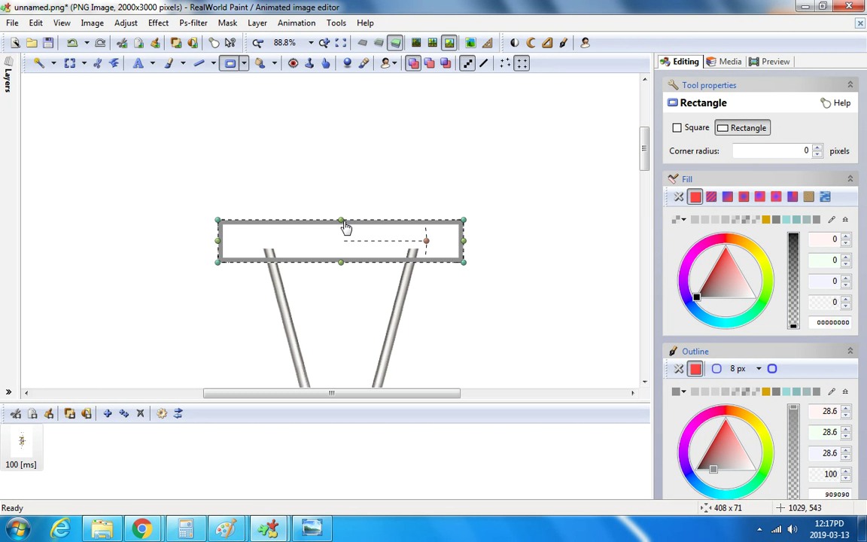
# Round the rectangle with a 42-pixel corner radius, resize it to about 408 × 95 pixels and apply it.
pyautogui.moveTo(343, 224)
pyautogui.mouseDown()
pyautogui.moveTo(339, 235)
pyautogui.moveTo(337, 219)
pyautogui.moveTo(339, 233)
pyautogui.mouseUp()
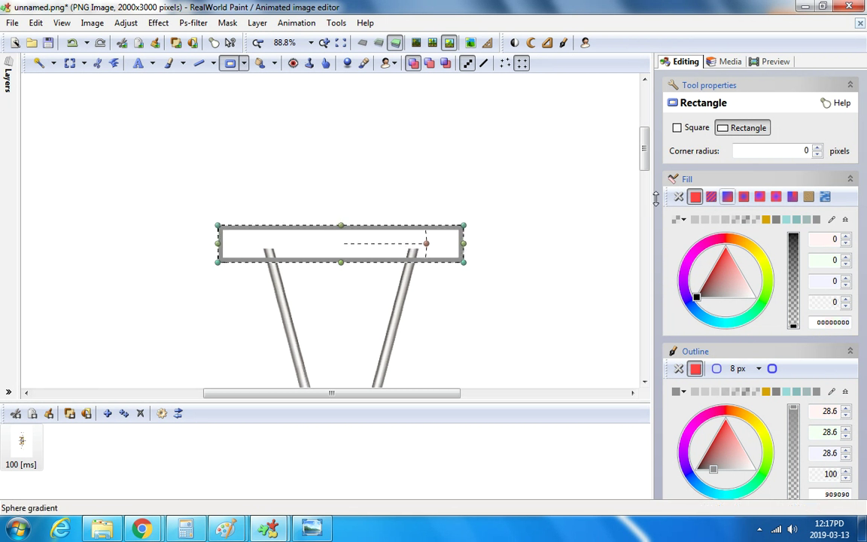
pyautogui.click(818, 149)
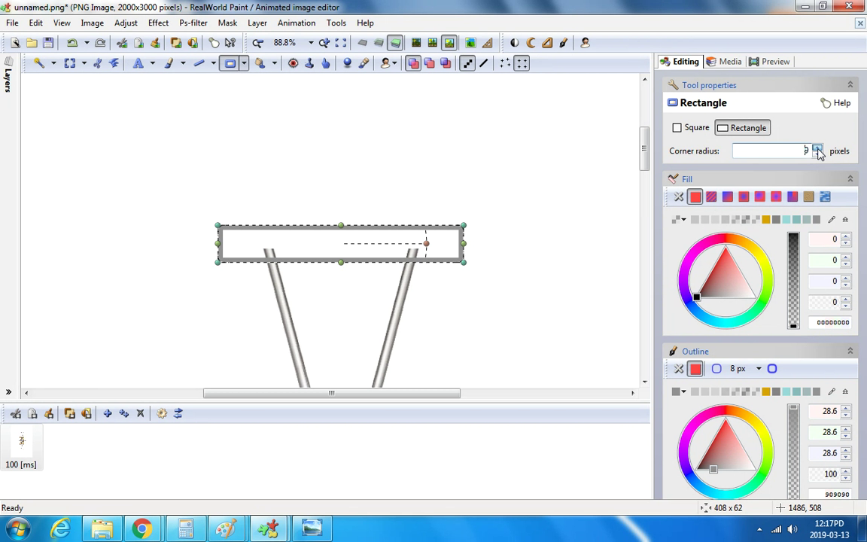
pyautogui.moveTo(817, 148); pyautogui.dragTo(818, 149)
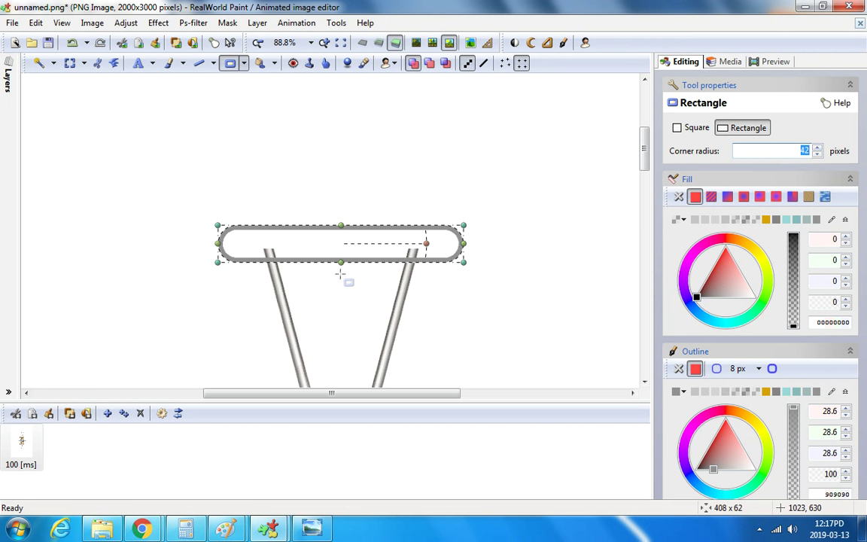
pyautogui.moveTo(341, 263); pyautogui.dragTo(349, 276)
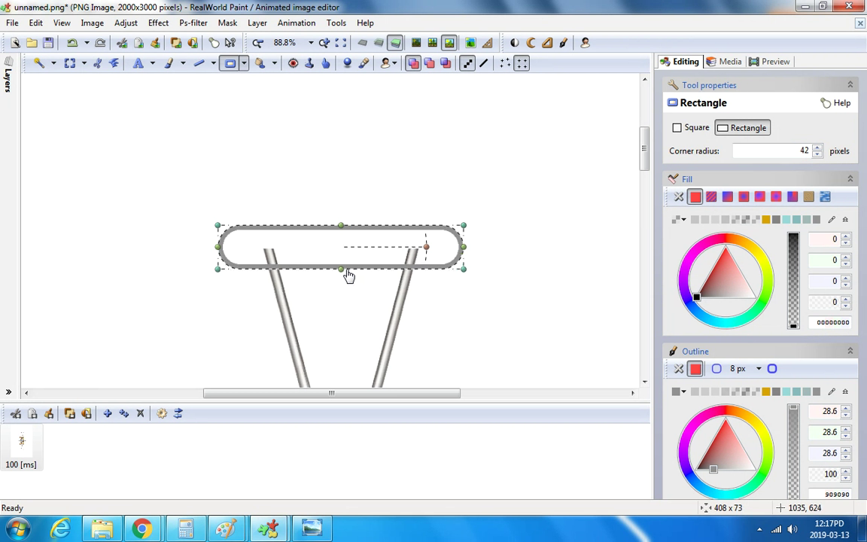
pyautogui.moveTo(343, 234); pyautogui.dragTo(345, 219)
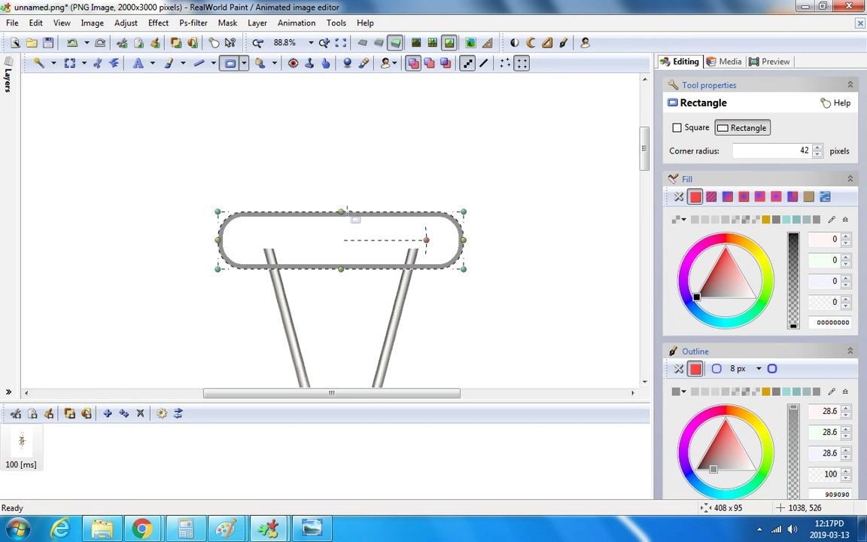
pyautogui.scroll(2, 347, 212)
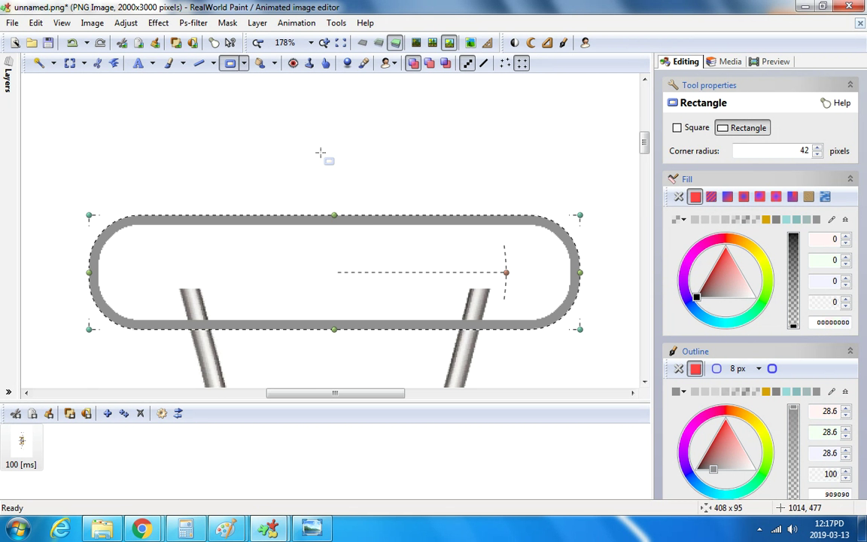
pyautogui.press('Return')
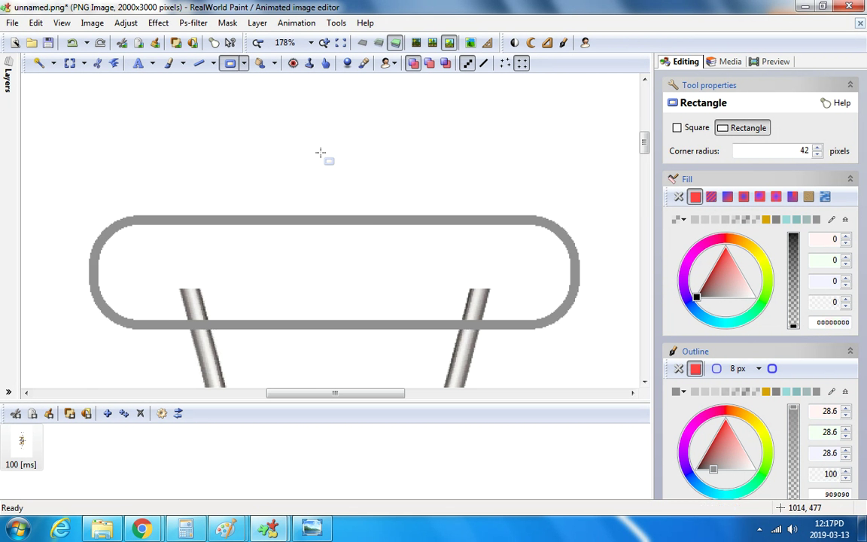
# Draw a horizontal light grey (C0C0C0) line 14 pixels wide across the left rod's upper end, against the rounded frame's lower edge.
pyautogui.click(199, 63)
pyautogui.scroll(2, 181, 309)
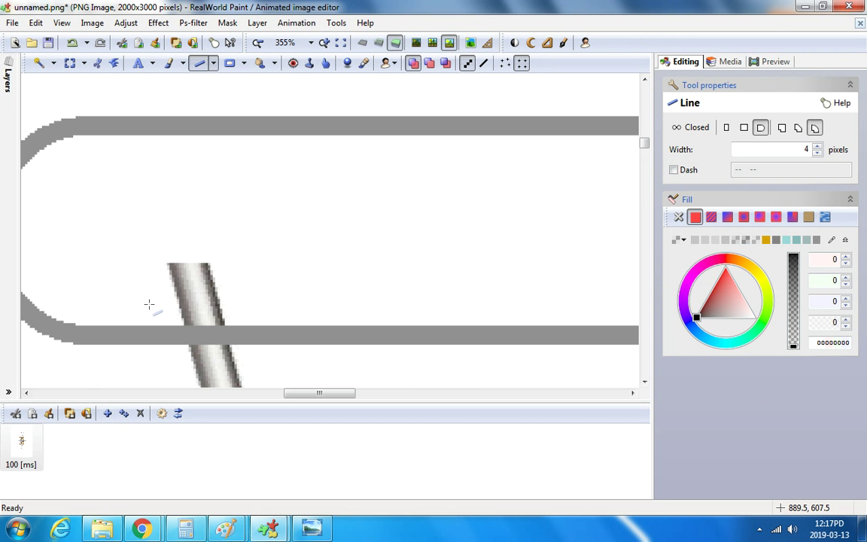
pyautogui.moveTo(149, 304); pyautogui.dragTo(243, 304)
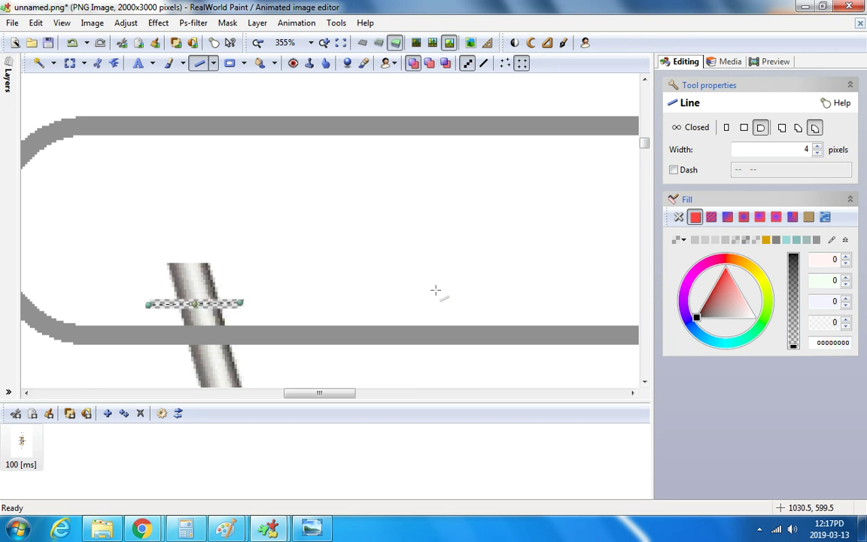
pyautogui.click(679, 241)
pyautogui.click(743, 323)
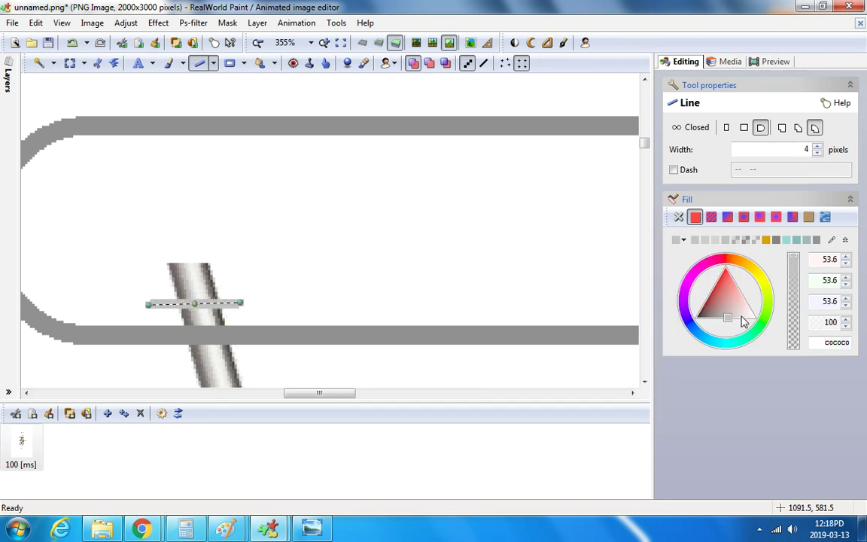
pyautogui.moveTo(818, 148); pyautogui.dragTo(818, 148)
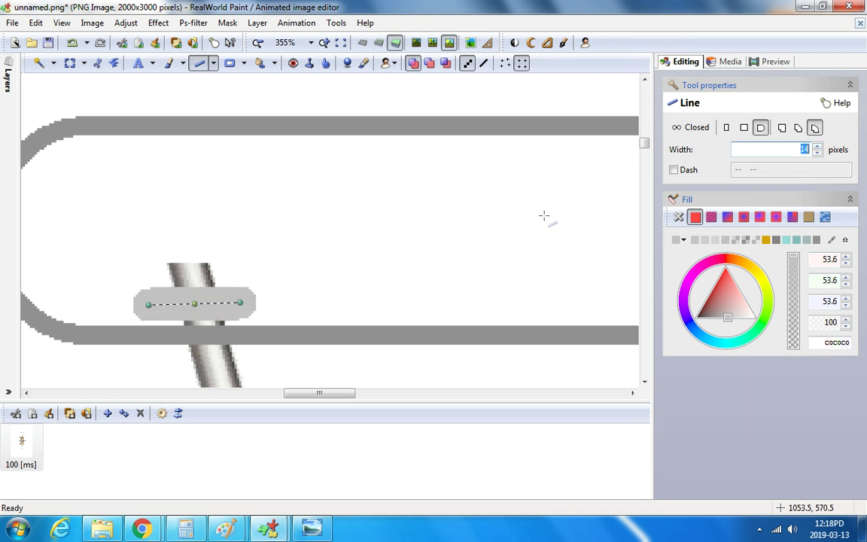
pyautogui.click(240, 309)
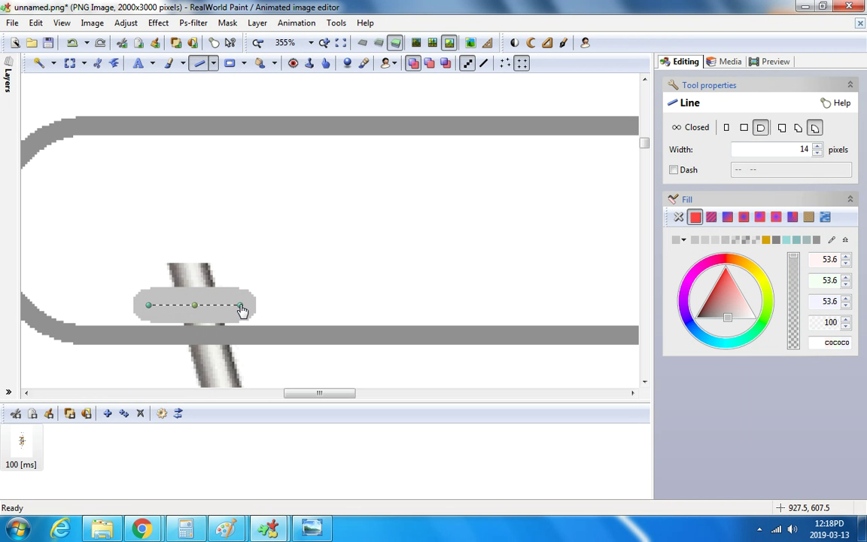
pyautogui.moveTo(216, 305); pyautogui.dragTo(217, 306)
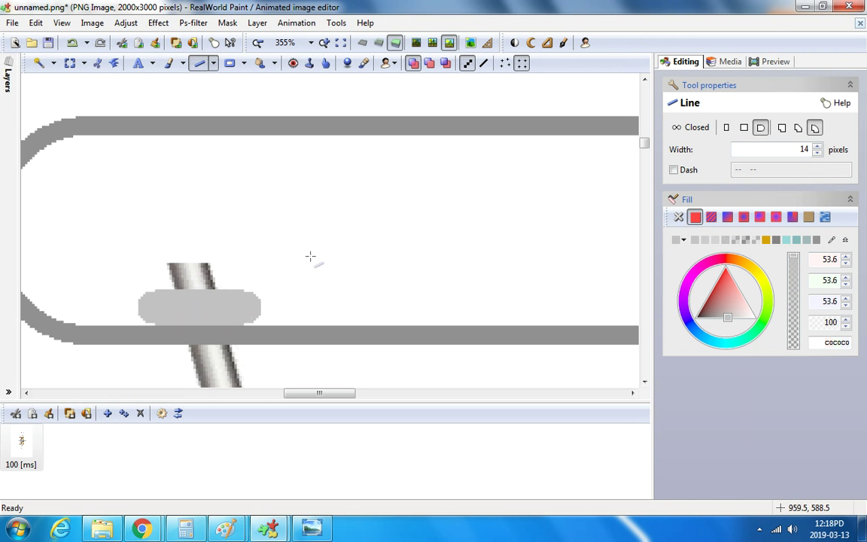
# Draw a matching 14-pixel light grey line across the right rod's upper end and shift it to sit on the frame's lower edge.
pyautogui.scroll(-3, 529, 296)
pyautogui.scroll(3, 575, 309)
pyautogui.moveTo(565, 277); pyautogui.dragTo(461, 275)
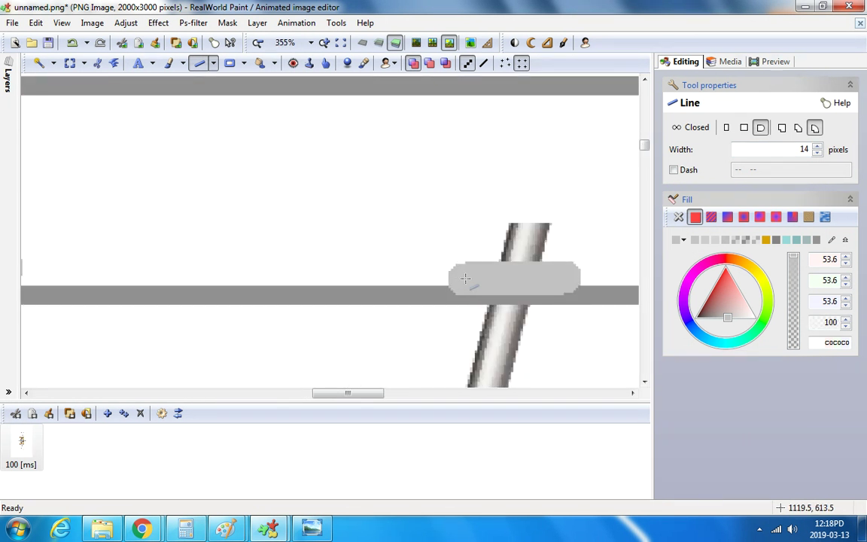
pyautogui.moveTo(517, 280); pyautogui.dragTo(524, 273)
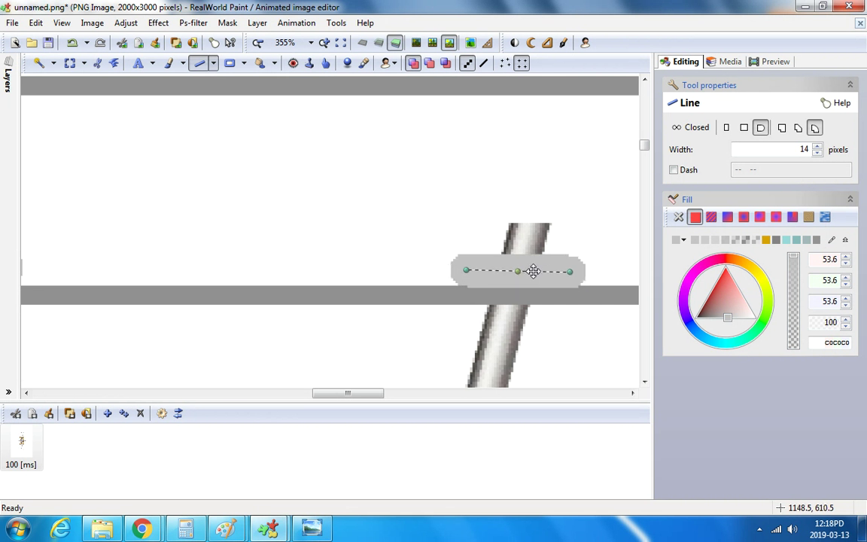
pyautogui.scroll(-3, 553, 258)
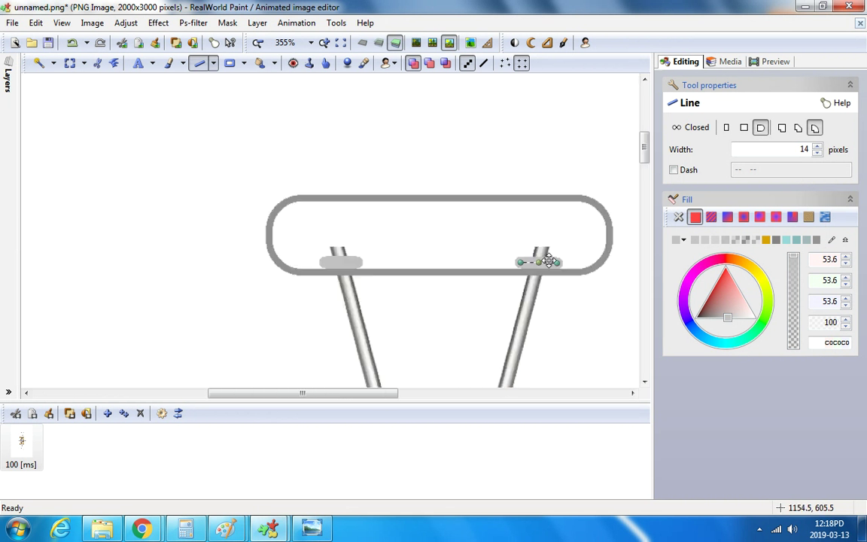
# Undo the two light grey lines drawn across the rod ends.
pyautogui.click(72, 42)
pyautogui.click(72, 43)
pyautogui.scroll(1, 320, 150)
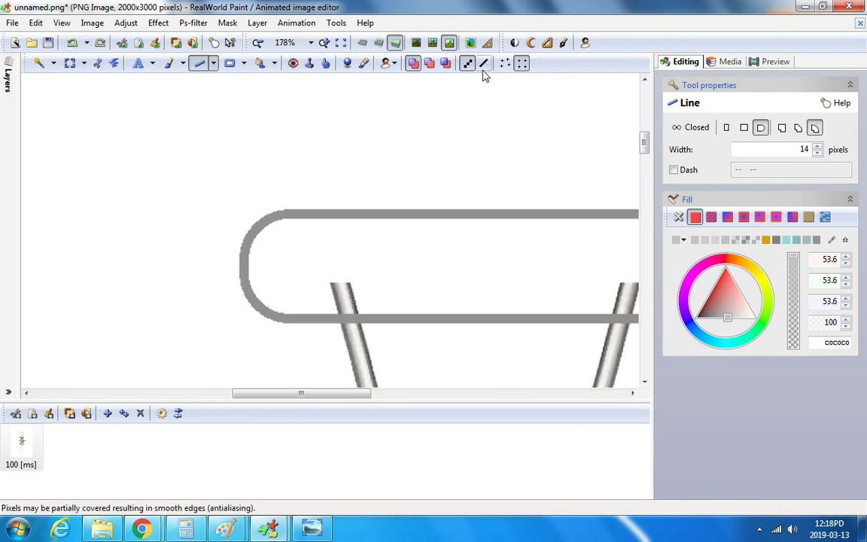
# Draw a short 17-pixel-wide light grey line with square ends across the left rod, just above the frame's lower bar.
pyautogui.click(744, 128)
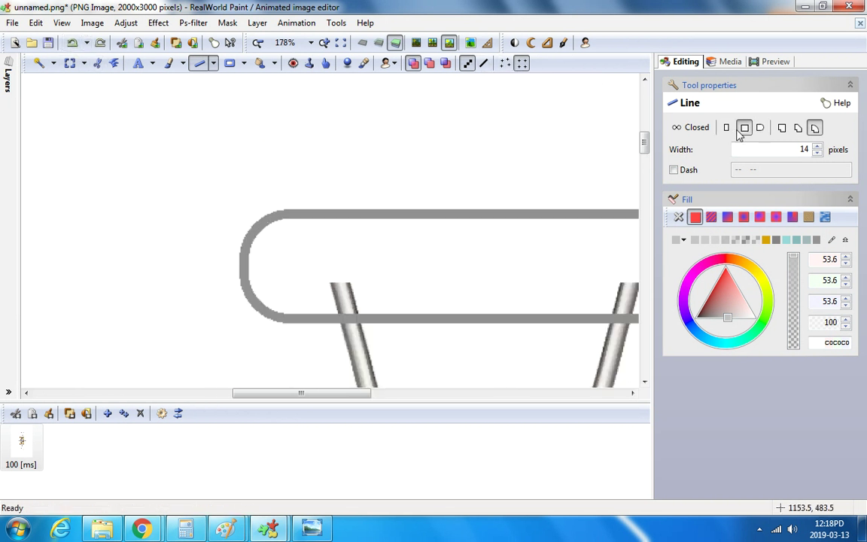
pyautogui.scroll(2, 345, 300)
pyautogui.moveTo(294, 312); pyautogui.dragTo(329, 312)
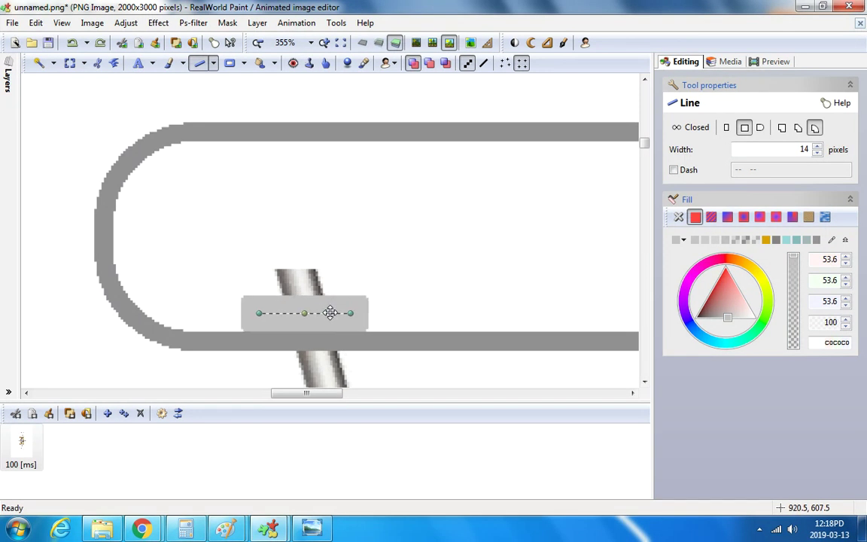
pyautogui.click(818, 148)
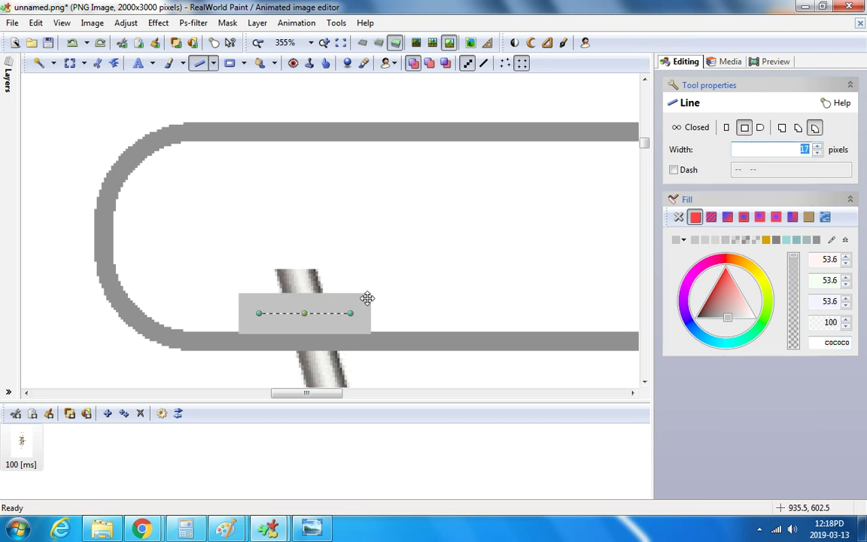
pyautogui.scroll(1, 358, 302)
pyautogui.moveTo(354, 304)
pyautogui.mouseDown()
pyautogui.moveTo(348, 312)
pyautogui.moveTo(319, 305)
pyautogui.moveTo(344, 313)
pyautogui.mouseUp()
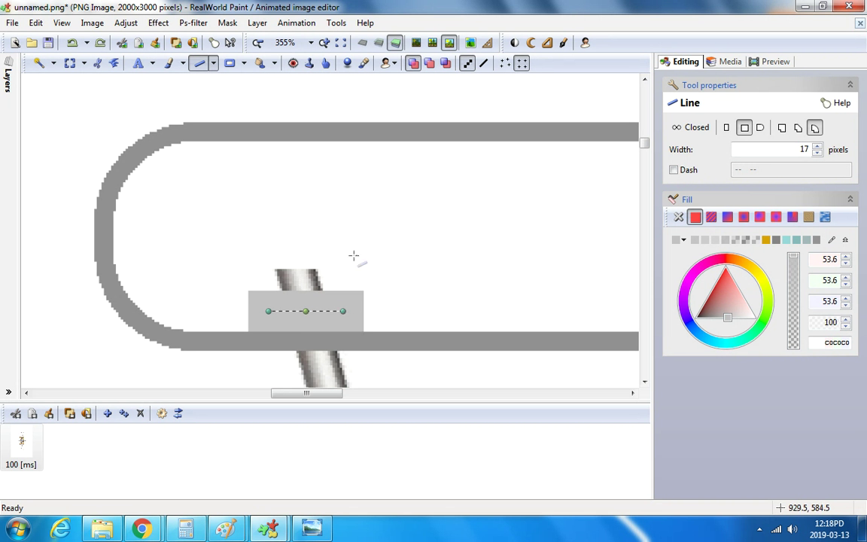
# Draw a matching horizontal light grey block across the right rod, just above the frame's lower bar.
pyautogui.scroll(-4, 354, 256)
pyautogui.scroll(3, 496, 281)
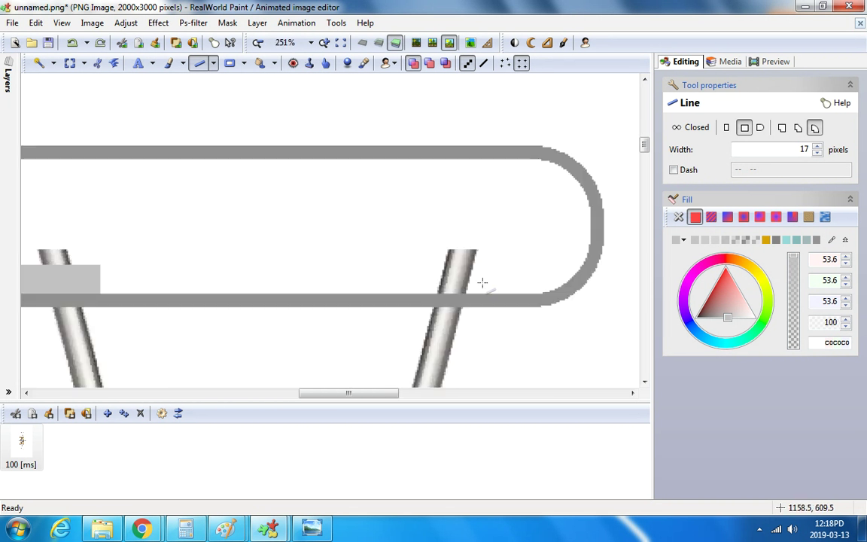
pyautogui.moveTo(482, 282); pyautogui.dragTo(430, 280)
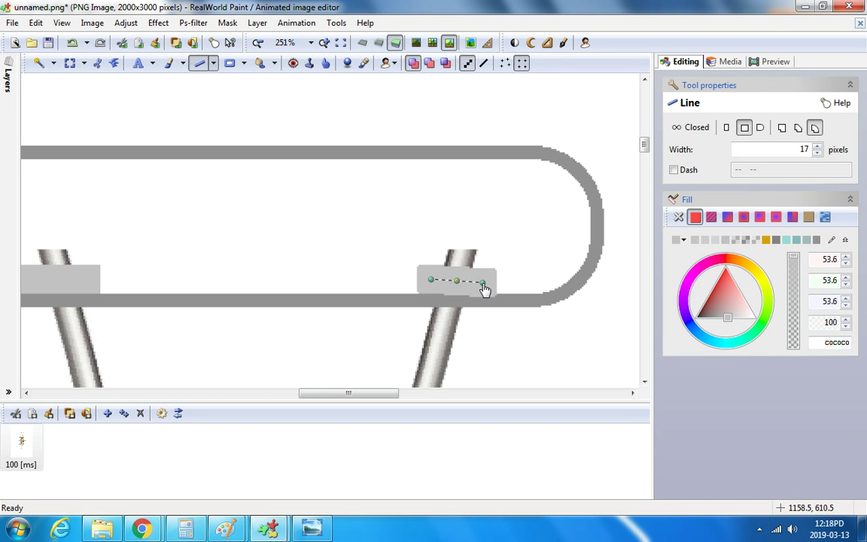
pyautogui.moveTo(483, 283); pyautogui.dragTo(464, 279)
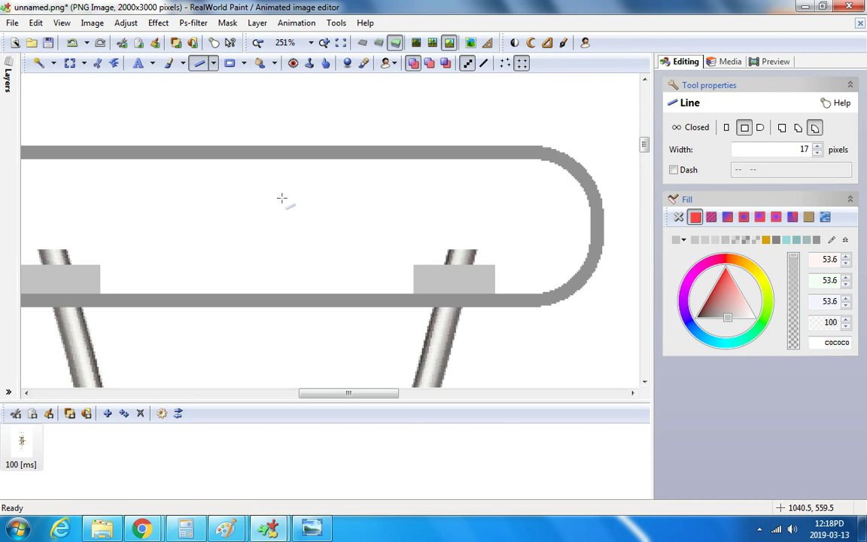
# Brush over the middle of the frame's upper bar in white (FFFFFF), leaving a gap between the two rounded ends.
pyautogui.scroll(-3, 282, 198)
pyautogui.scroll(2, 231, 171)
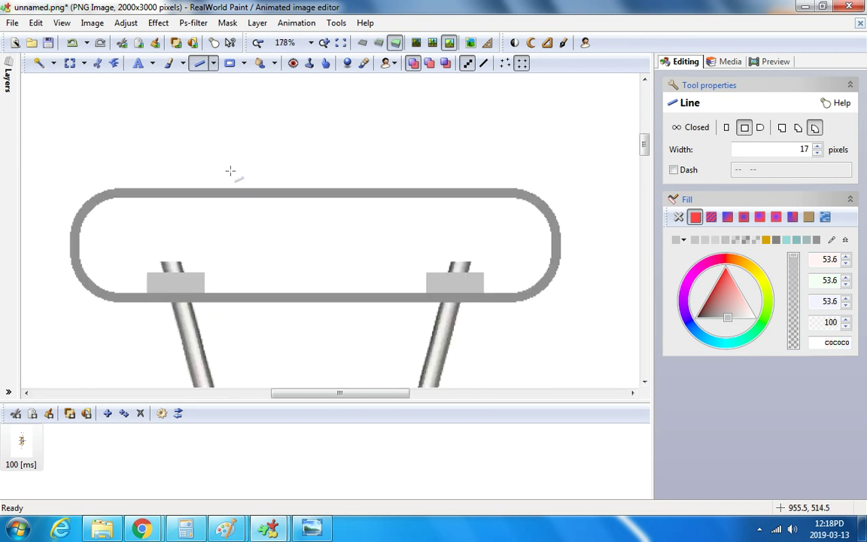
pyautogui.click(168, 63)
pyautogui.click(174, 190)
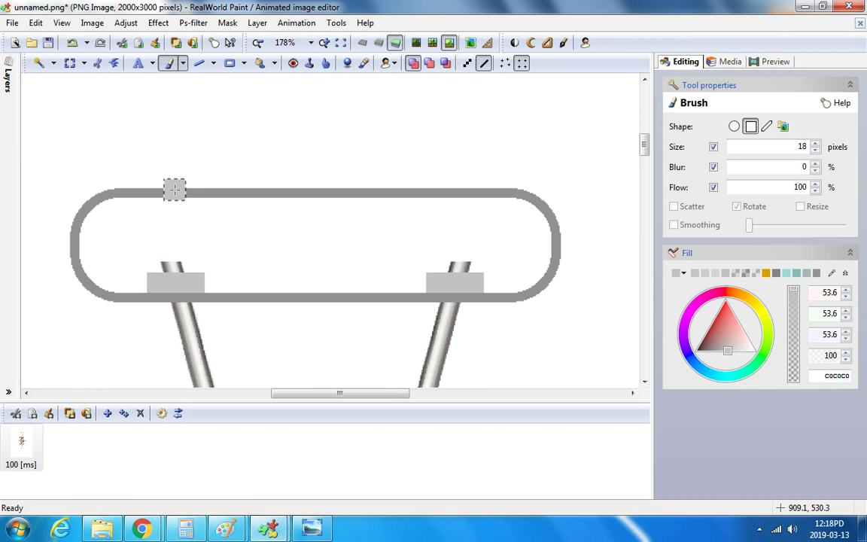
pyautogui.click(73, 43)
pyautogui.click(679, 273)
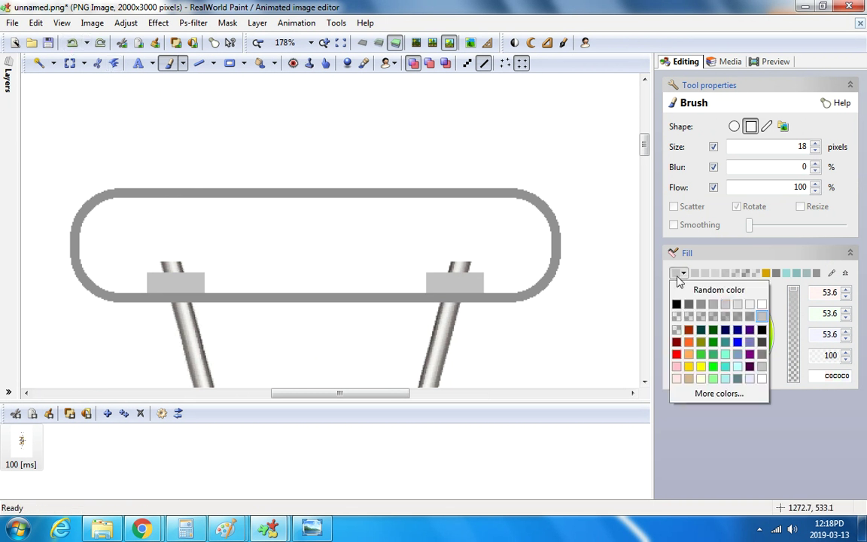
pyautogui.click(763, 378)
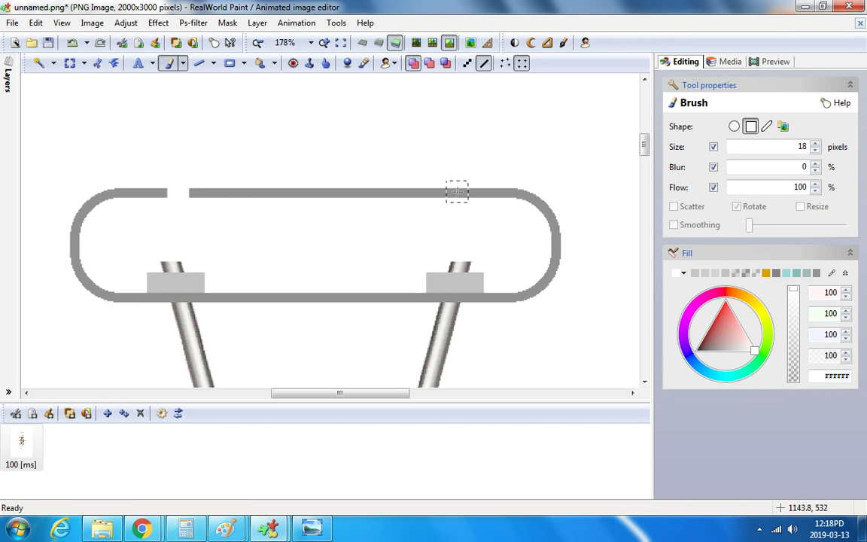
pyautogui.moveTo(457, 192); pyautogui.dragTo(204, 194)
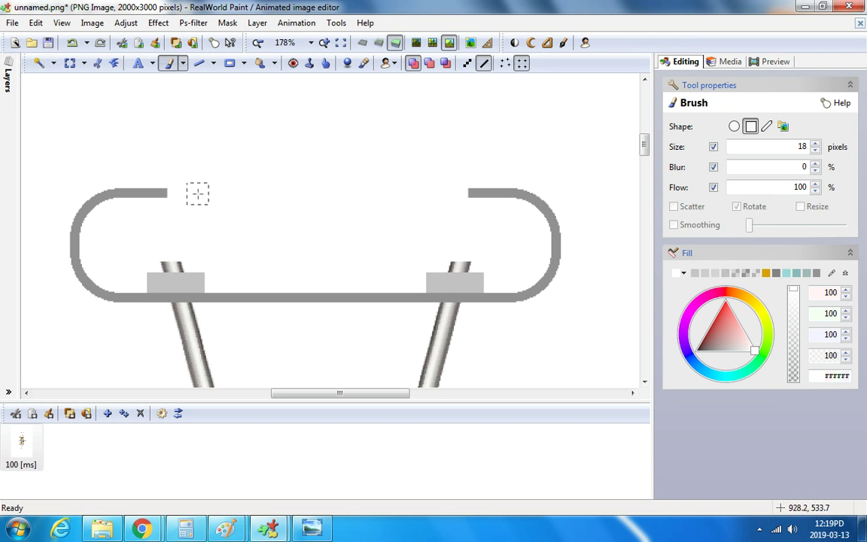
# Try bridging the gap in the upper bar with an 8-pixel-wide curve in grey 909090.
pyautogui.click(213, 65)
pyautogui.click(201, 111)
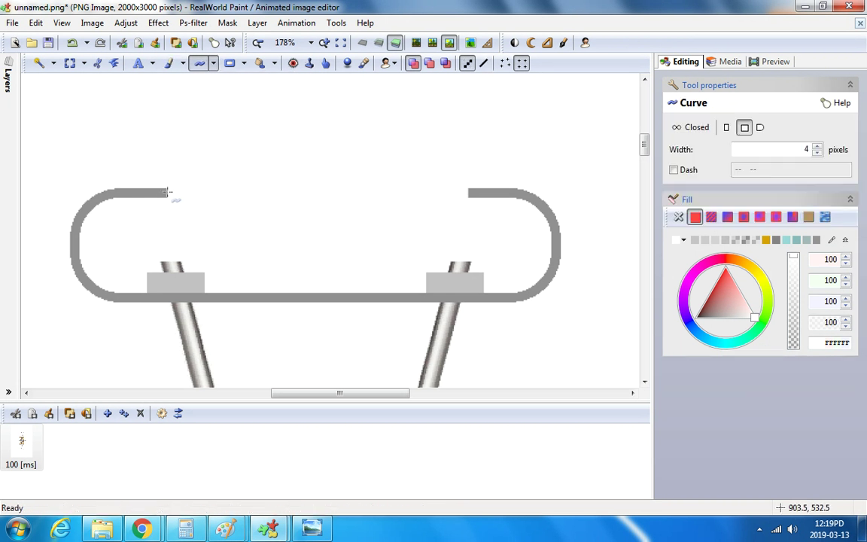
pyautogui.click(470, 195)
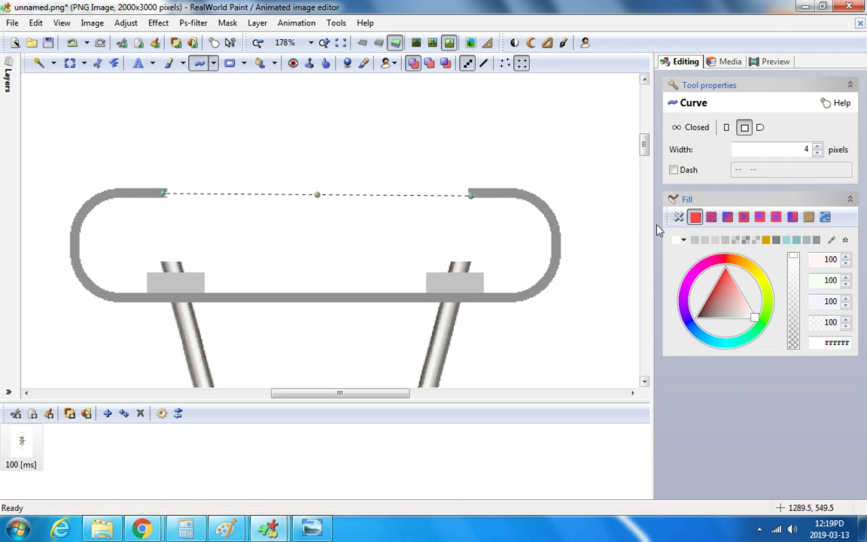
pyautogui.click(681, 239)
pyautogui.click(691, 272)
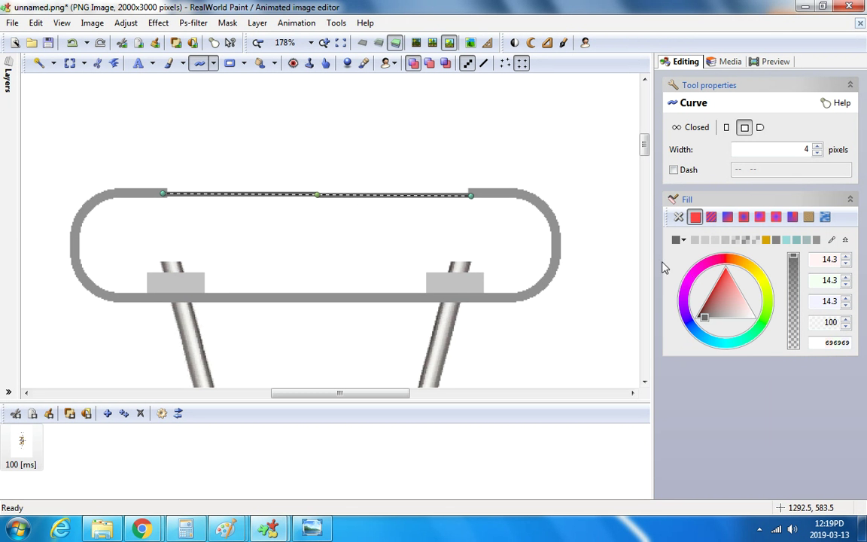
pyautogui.click(680, 240)
pyautogui.click(704, 271)
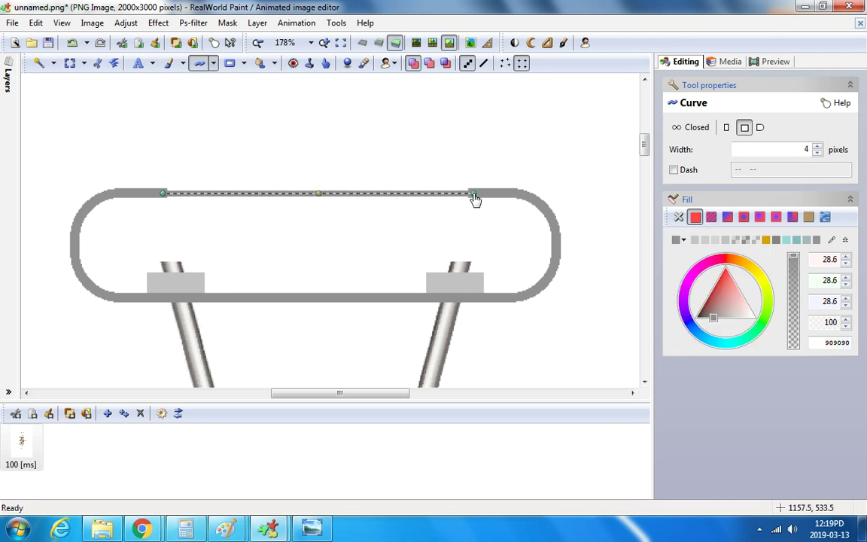
pyautogui.click(818, 147)
pyautogui.click(817, 147)
pyautogui.click(817, 146)
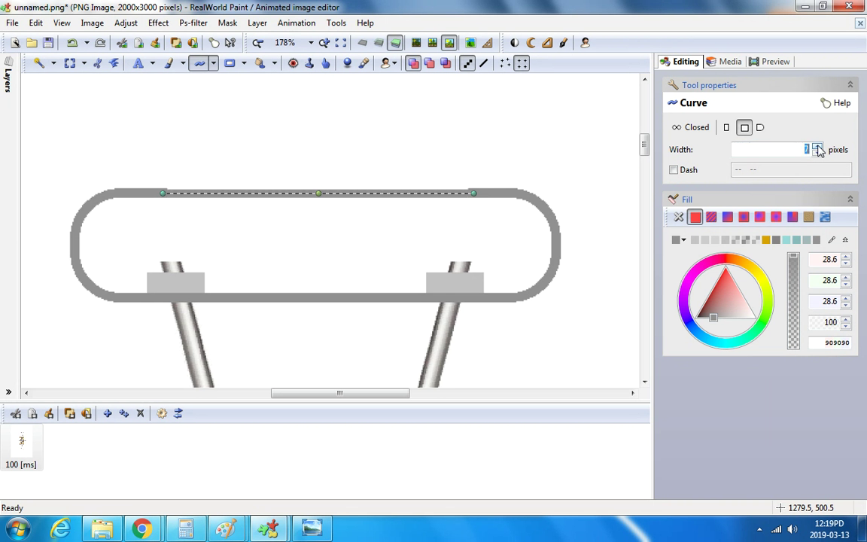
pyautogui.click(817, 147)
# Try bending the bridging curve down into a bowl shape between the rods, and undo the curve.
pyautogui.moveTo(319, 193)
pyautogui.mouseDown()
pyautogui.moveTo(321, 282)
pyautogui.moveTo(362, 286)
pyautogui.mouseUp()
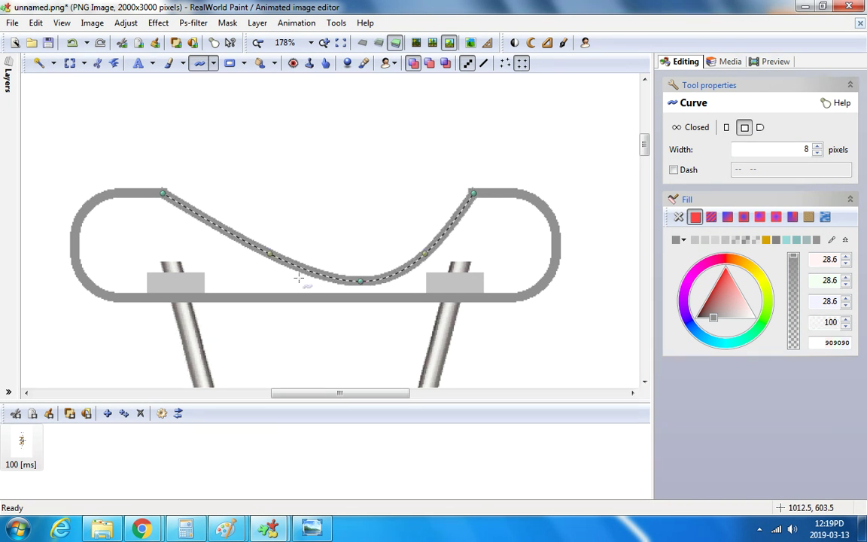
pyautogui.moveTo(273, 259); pyautogui.dragTo(231, 276)
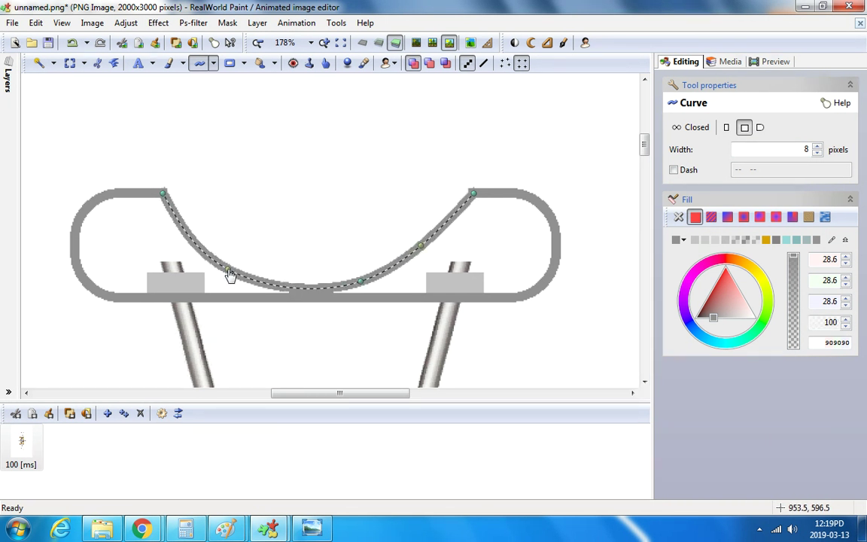
pyautogui.scroll(-2, 234, 200)
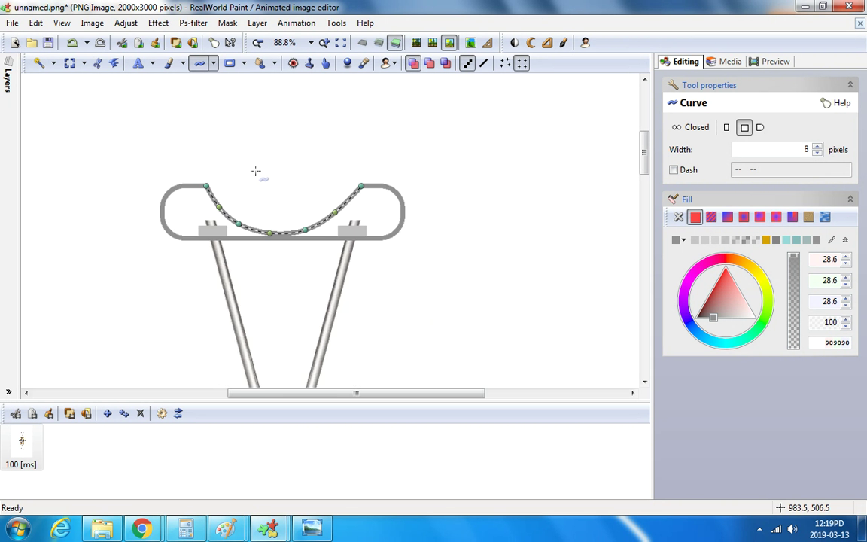
pyautogui.click(71, 42)
# Brush out the frame's upper-left rounded corner in white (FFFFFF), keeping only the lower part of the left side.
pyautogui.scroll(2, 272, 147)
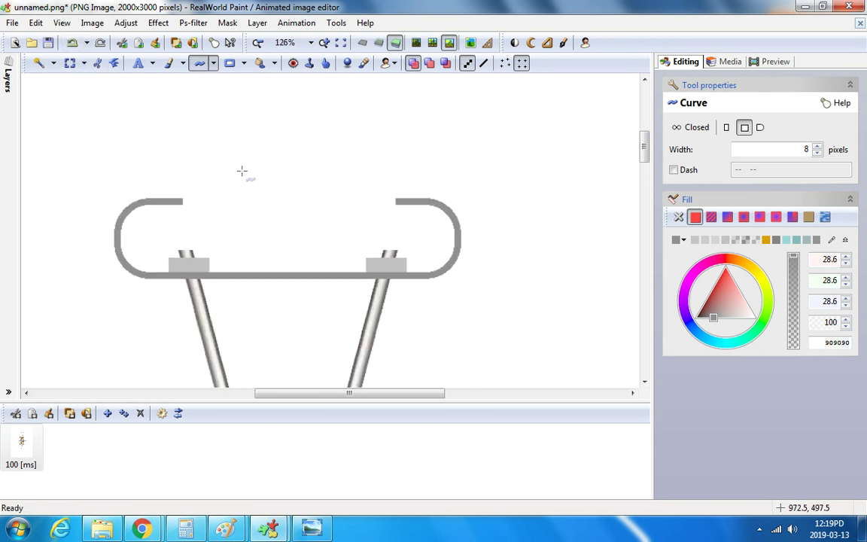
pyautogui.scroll(-3, 242, 171)
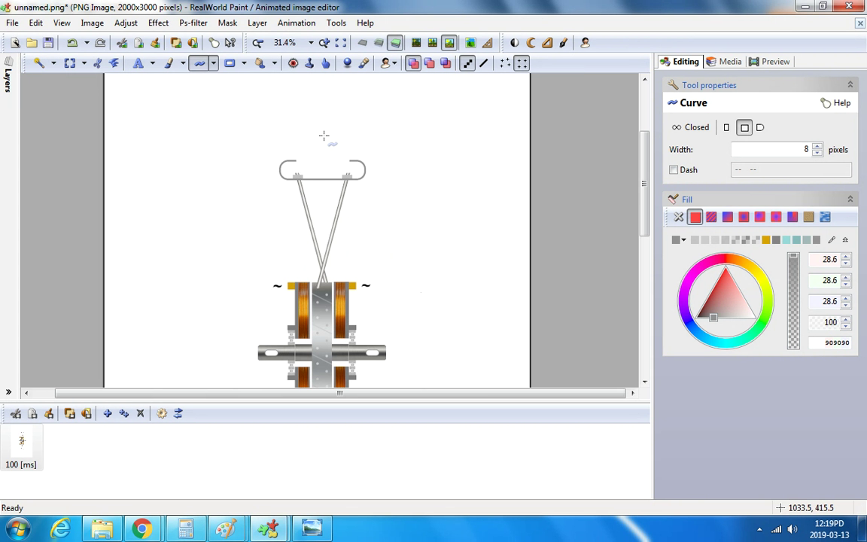
pyautogui.scroll(4, 324, 136)
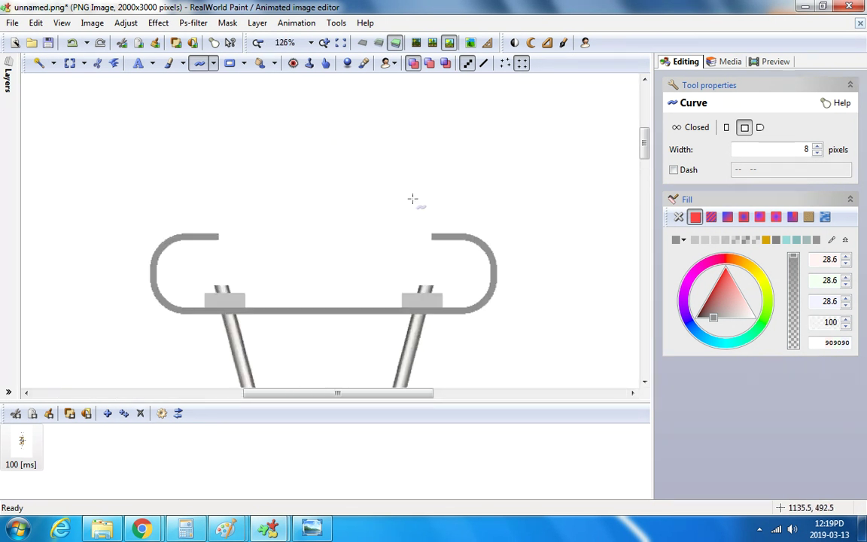
pyautogui.scroll(1, 414, 206)
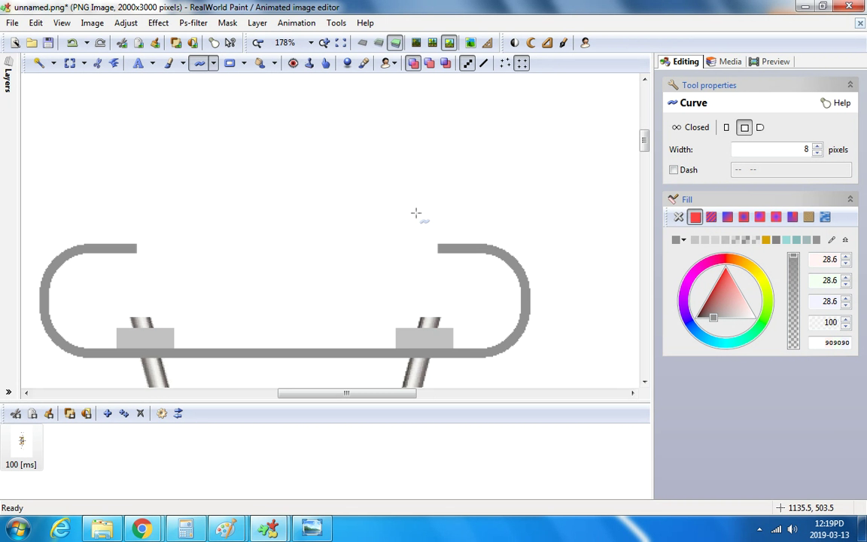
pyautogui.click(169, 63)
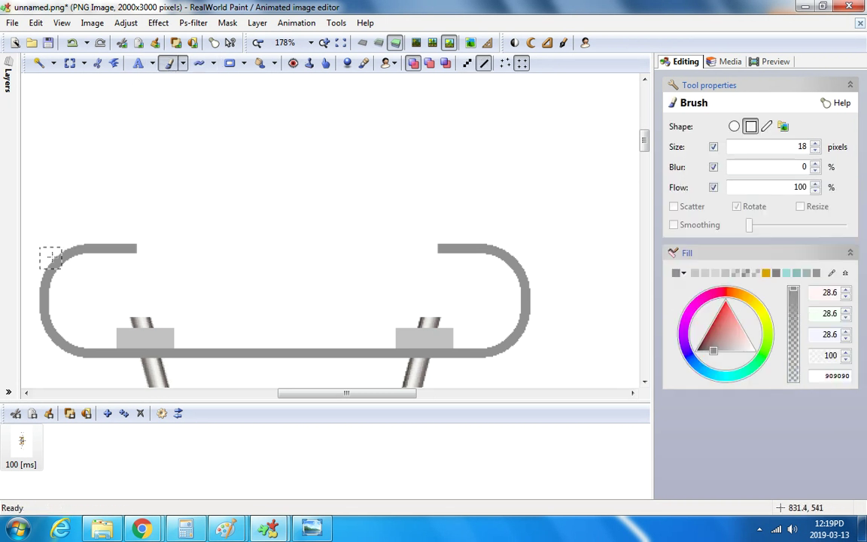
pyautogui.click(676, 275)
pyautogui.click(760, 378)
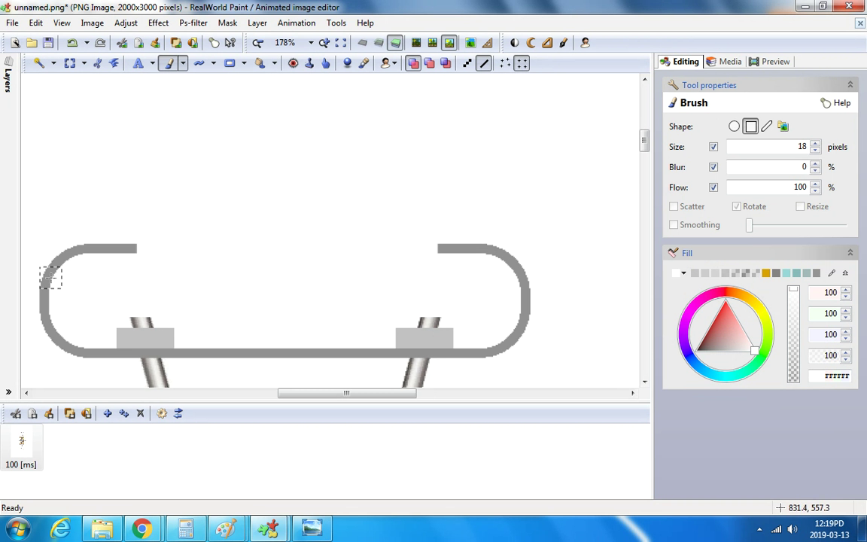
pyautogui.moveTo(51, 278)
pyautogui.mouseDown()
pyautogui.moveTo(84, 253)
pyautogui.moveTo(51, 259)
pyautogui.mouseUp()
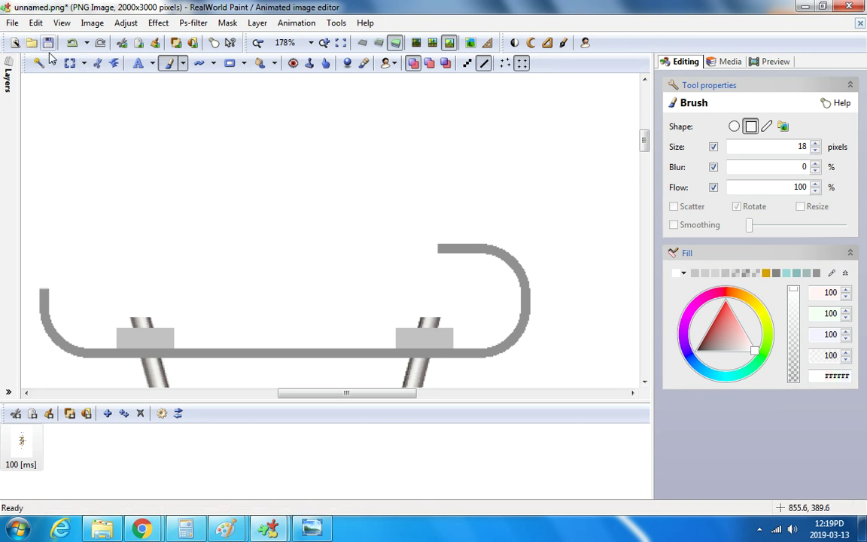
# Copy the frame's upper-right corner as a 108x71 pixel selection and paste it slightly higher, in line with the right side.
pyautogui.click(70, 63)
pyautogui.moveTo(423, 225); pyautogui.dragTo(553, 309)
pyautogui.rightClick(534, 288)
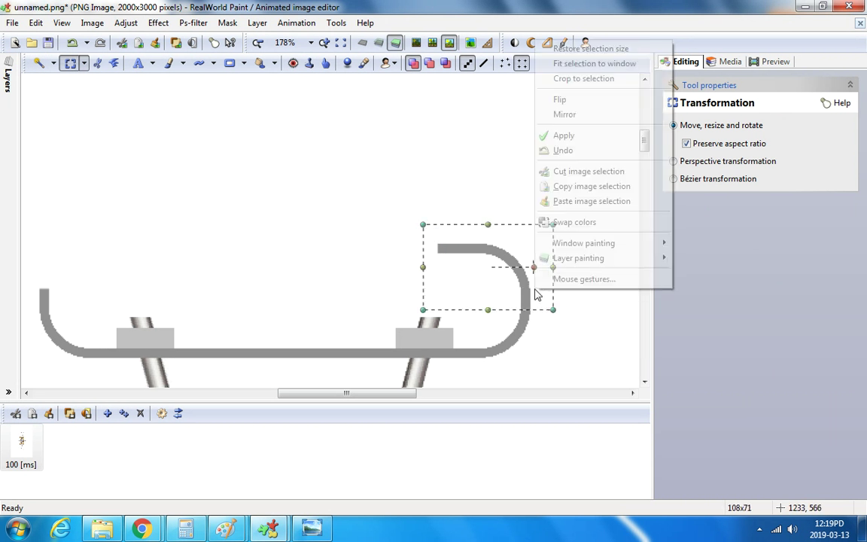
pyautogui.click(590, 197)
pyautogui.scroll(2, 577, 244)
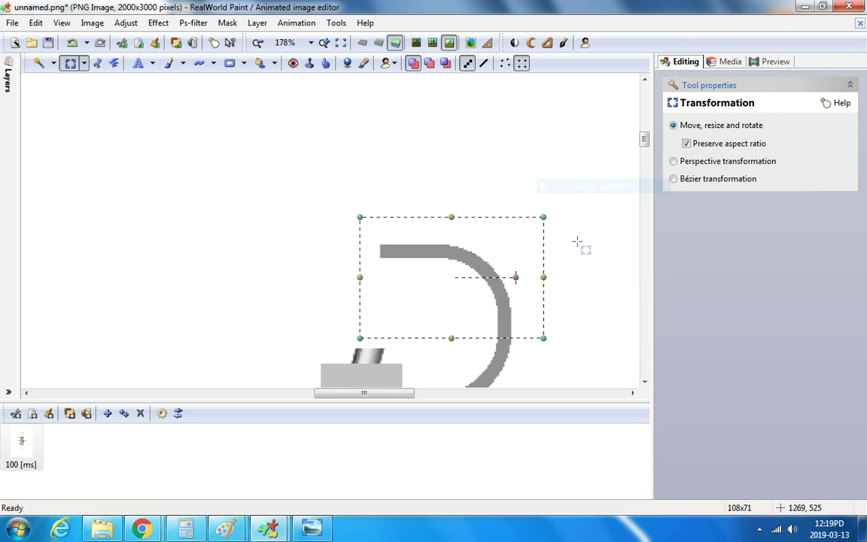
pyautogui.rightClick(548, 251)
pyautogui.click(599, 411)
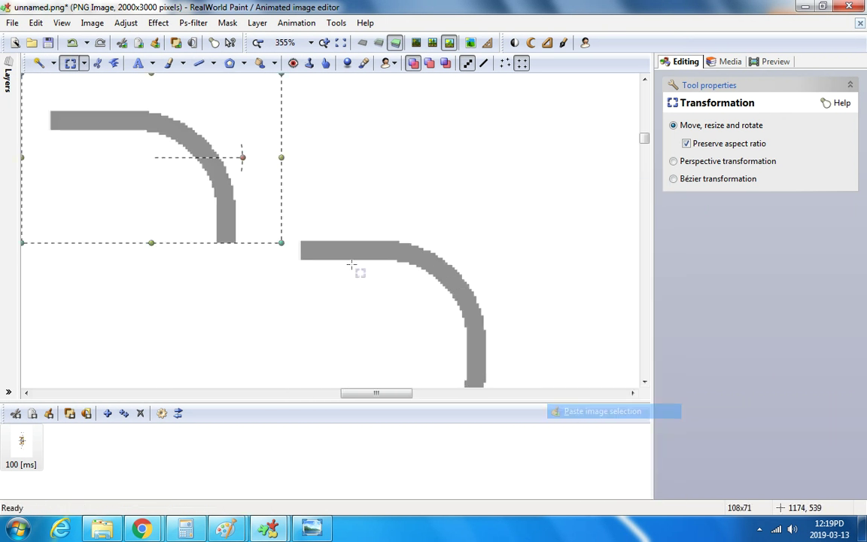
pyautogui.moveTo(203, 197); pyautogui.dragTo(458, 293)
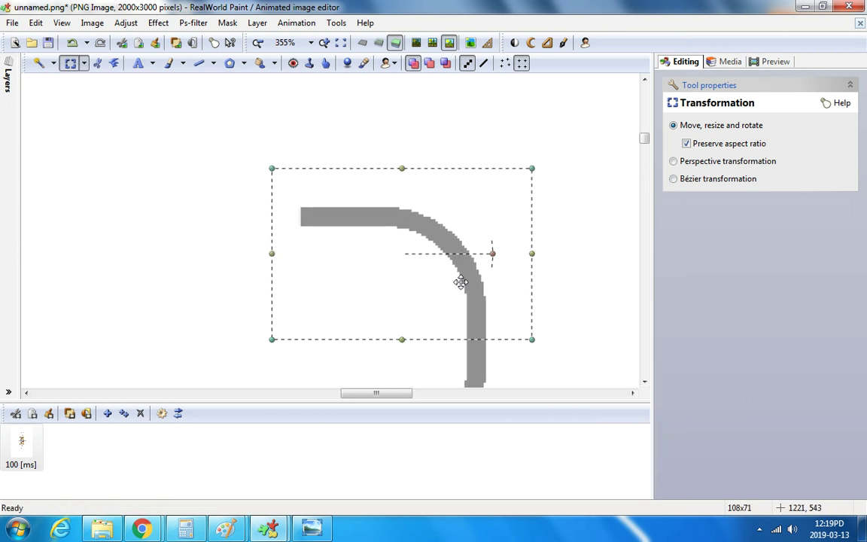
pyautogui.click(522, 127)
# Copy the raised upper-right corner as a 103x85 pixel selection and paste it higher to lengthen the frame's right side.
pyautogui.moveTo(259, 172); pyautogui.dragTo(508, 375)
pyautogui.rightClick(415, 302)
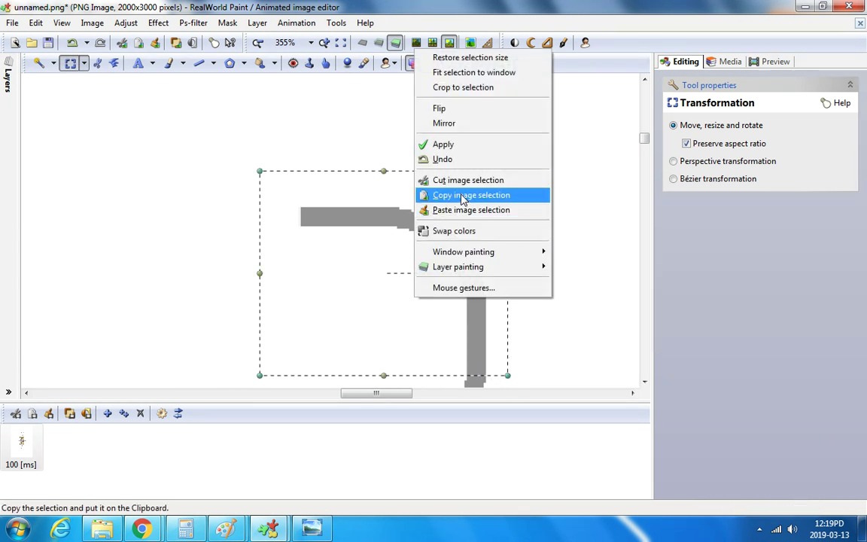
pyautogui.click(484, 194)
pyautogui.scroll(-5, 457, 203)
pyautogui.click(516, 208)
pyautogui.rightClick(516, 208)
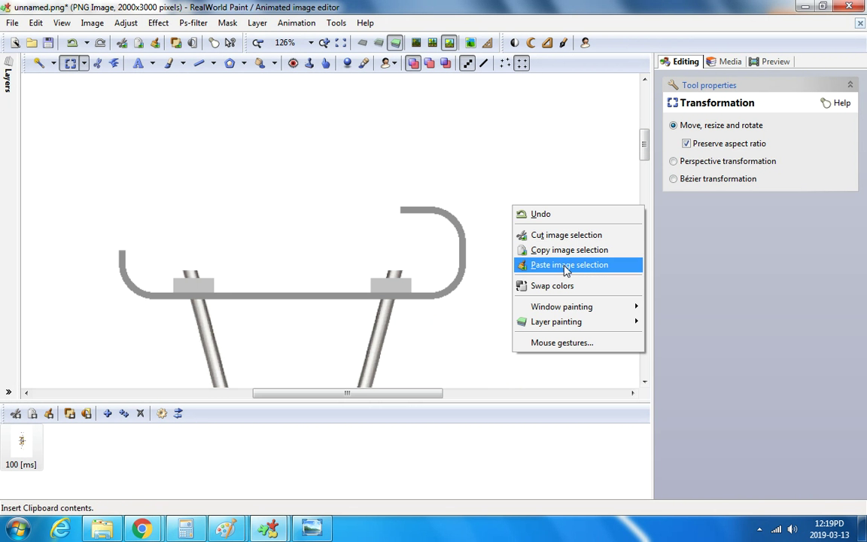
pyautogui.click(527, 265)
pyautogui.moveTo(109, 124); pyautogui.dragTo(461, 248)
pyautogui.scroll(5, 445, 206)
pyautogui.scroll(-5, 462, 248)
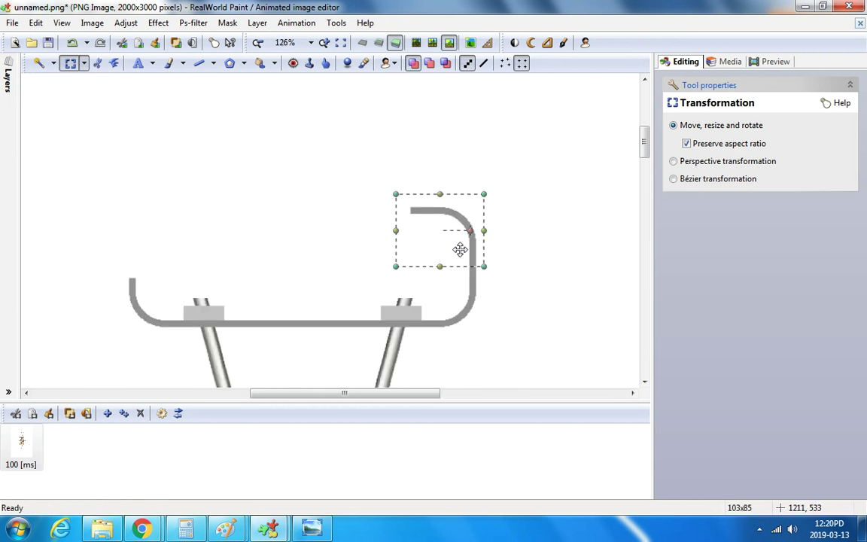
pyautogui.click(529, 256)
pyautogui.scroll(-1, 531, 255)
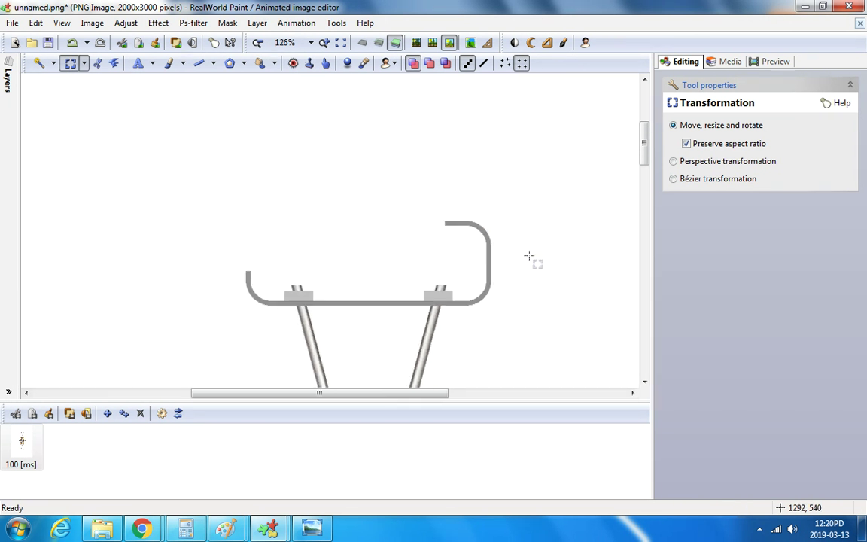
# Brush out the frame's remaining left curve and entire raised right side in white (FFFFFF), keeping only the straight bar across the rods.
pyautogui.scroll(2, 532, 254)
pyautogui.scroll(-1, 531, 255)
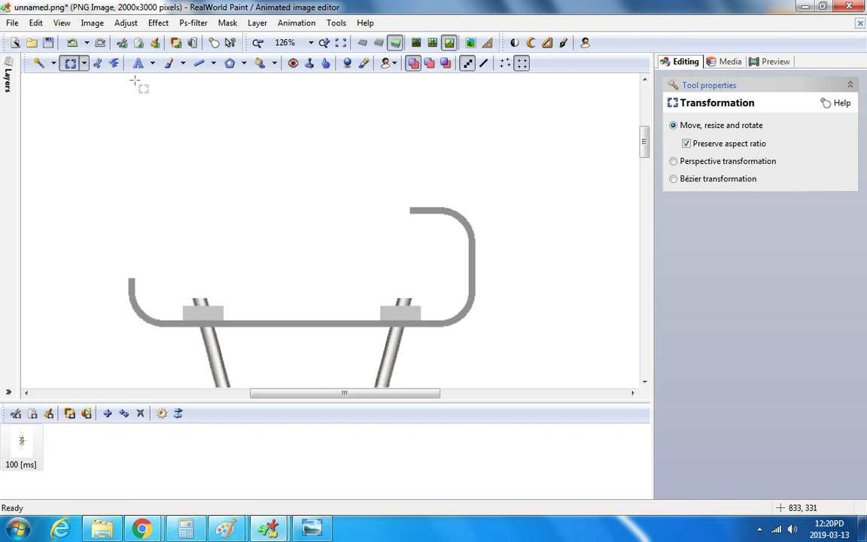
pyautogui.click(169, 64)
pyautogui.scroll(1, 150, 324)
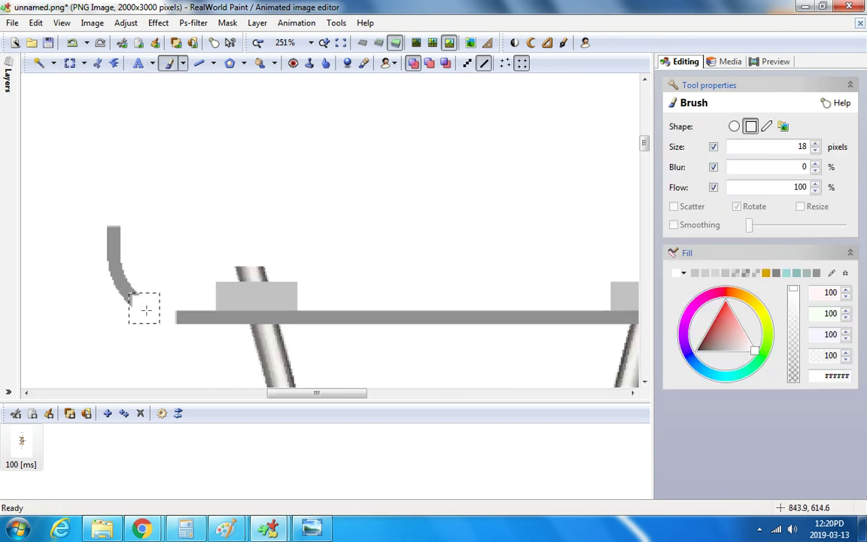
pyautogui.moveTo(145, 309); pyautogui.dragTo(112, 232)
pyautogui.scroll(-1, 316, 260)
pyautogui.scroll(1, 455, 273)
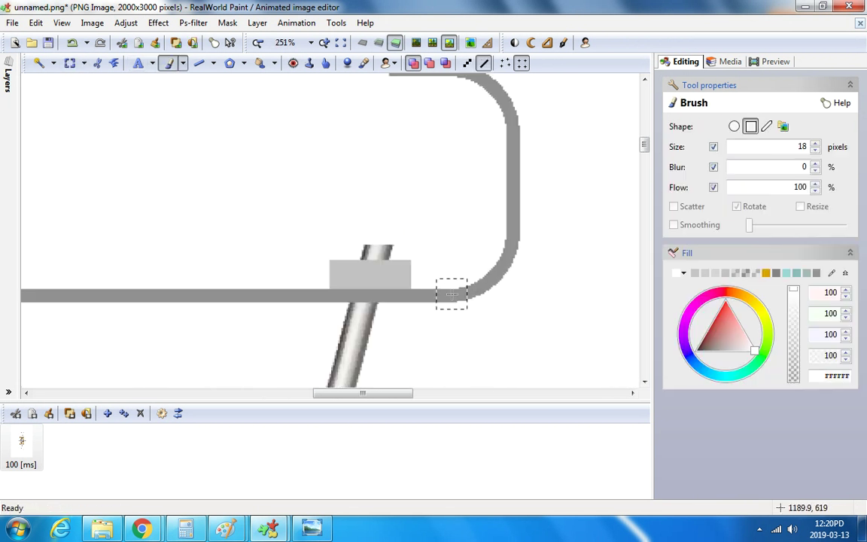
pyautogui.moveTo(452, 294)
pyautogui.mouseDown()
pyautogui.moveTo(511, 203)
pyautogui.moveTo(464, 78)
pyautogui.moveTo(387, 78)
pyautogui.moveTo(418, 102)
pyautogui.mouseUp()
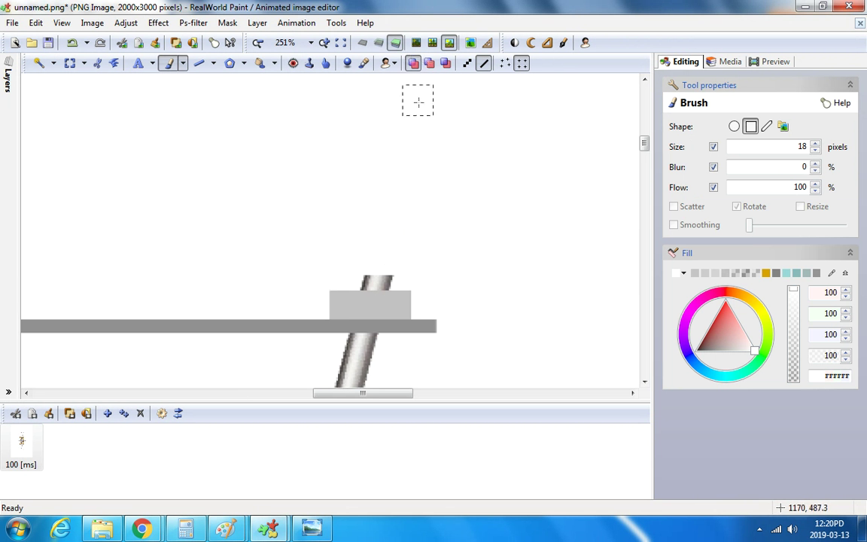
# Draw a 399x180 pixel rounded rectangle around the mounting blocks, resting on the bar, with a transparent fill and a 28-pixel corner radius.
pyautogui.scroll(-3, 339, 98)
pyautogui.click(243, 64)
pyautogui.click(222, 143)
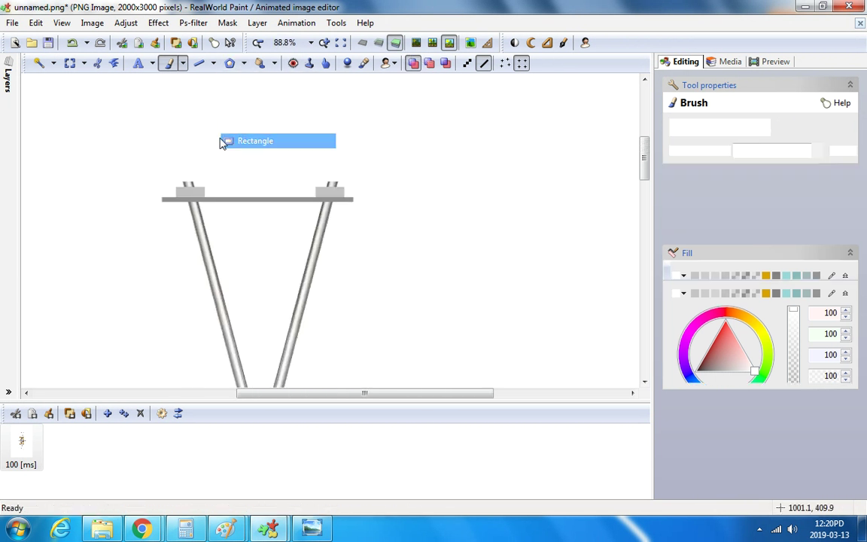
pyautogui.moveTo(134, 94); pyautogui.dragTo(377, 208)
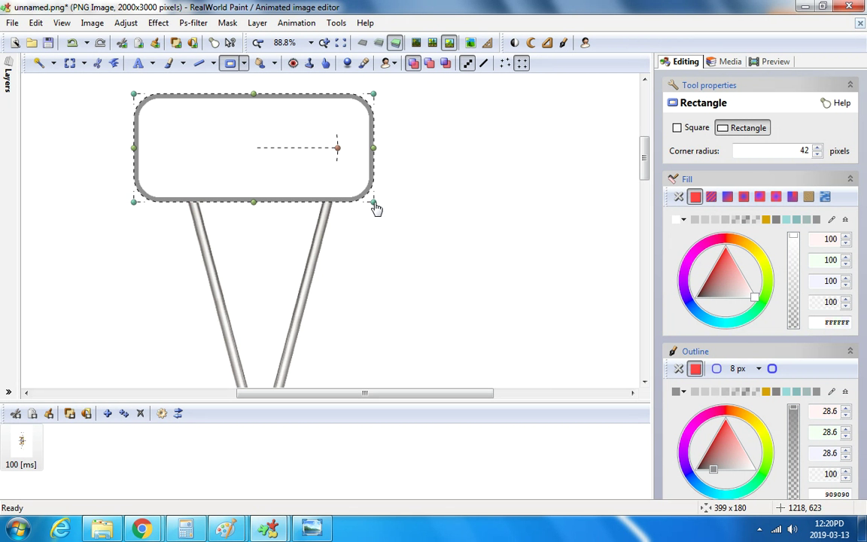
pyautogui.click(675, 219)
pyautogui.click(679, 276)
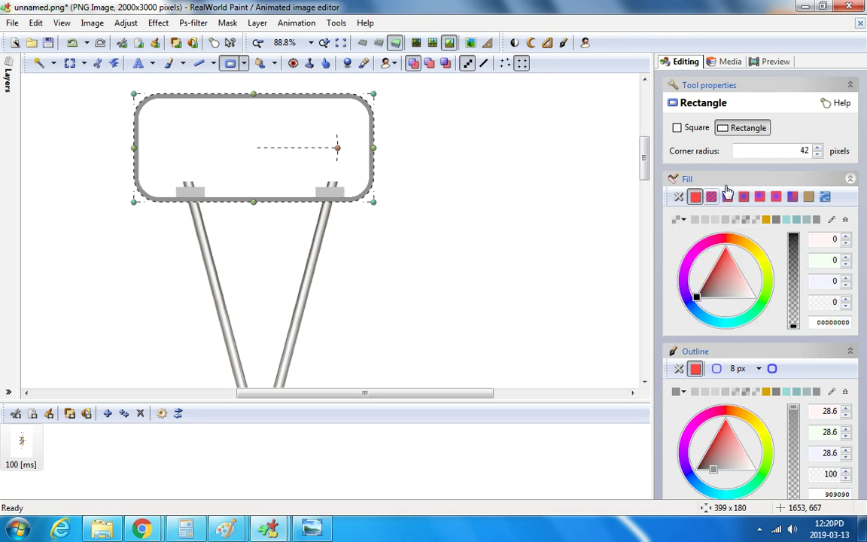
pyautogui.moveTo(817, 155); pyautogui.dragTo(818, 155)
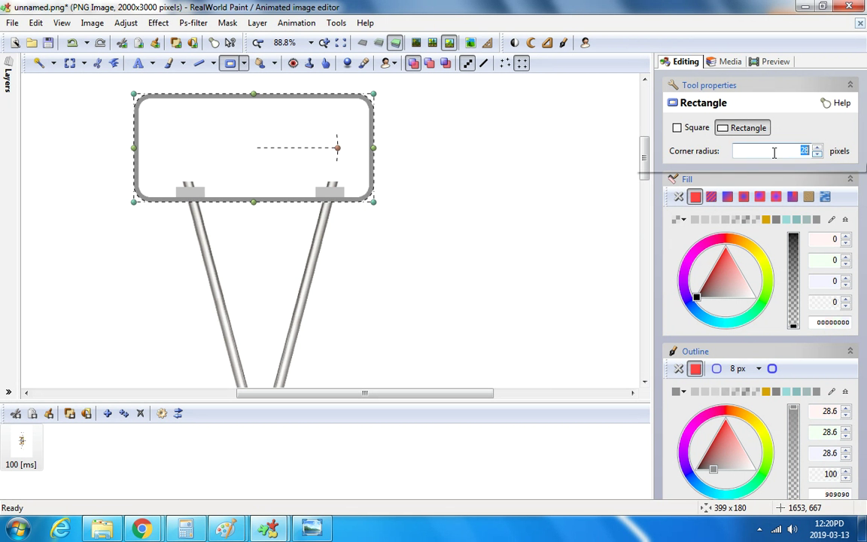
# Check the rectangle's lower edge against the bar, raise its upper edge to make it 183 pixels high, and finalize the shape.
pyautogui.scroll(3, 351, 204)
pyautogui.scroll(4, 351, 204)
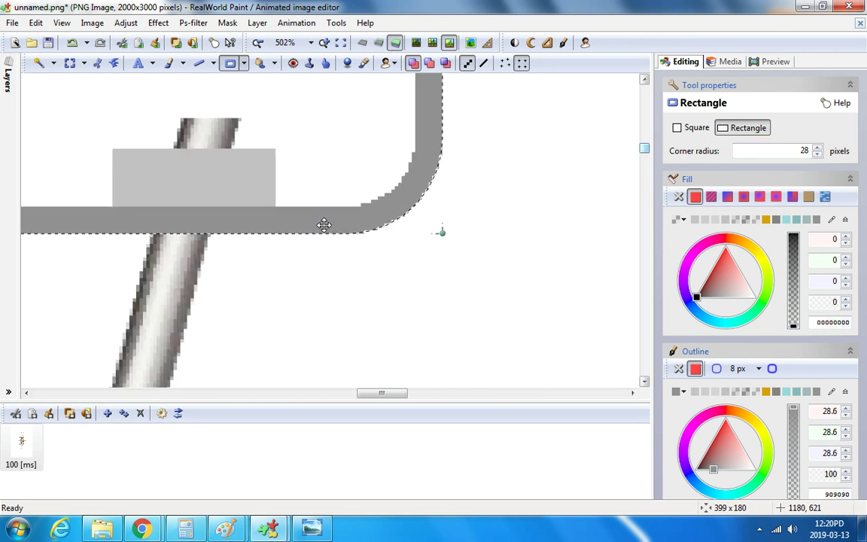
pyautogui.scroll(-5, 321, 222)
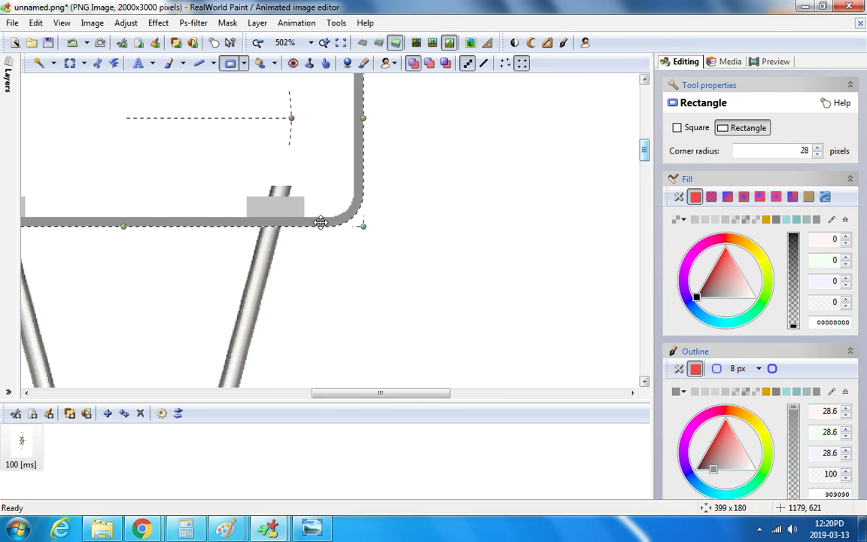
pyautogui.scroll(4, 56, 223)
pyautogui.scroll(-2, 57, 223)
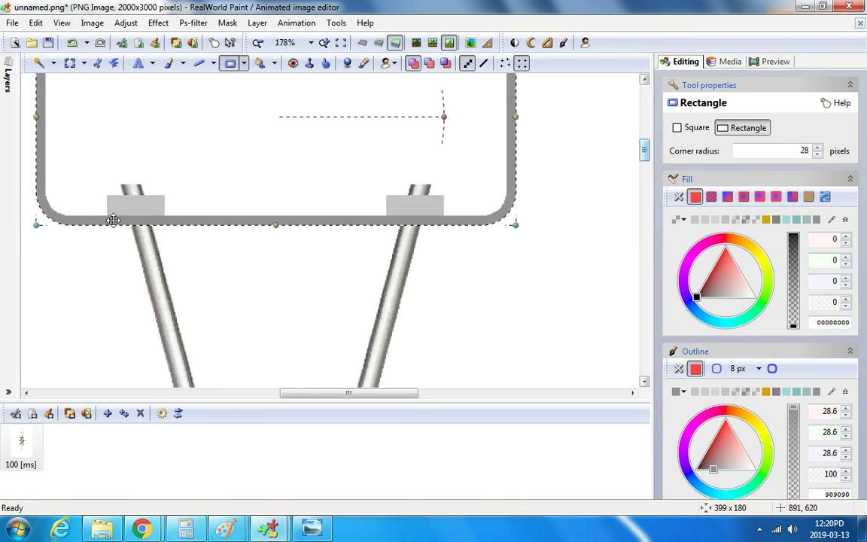
pyautogui.scroll(-1, 113, 219)
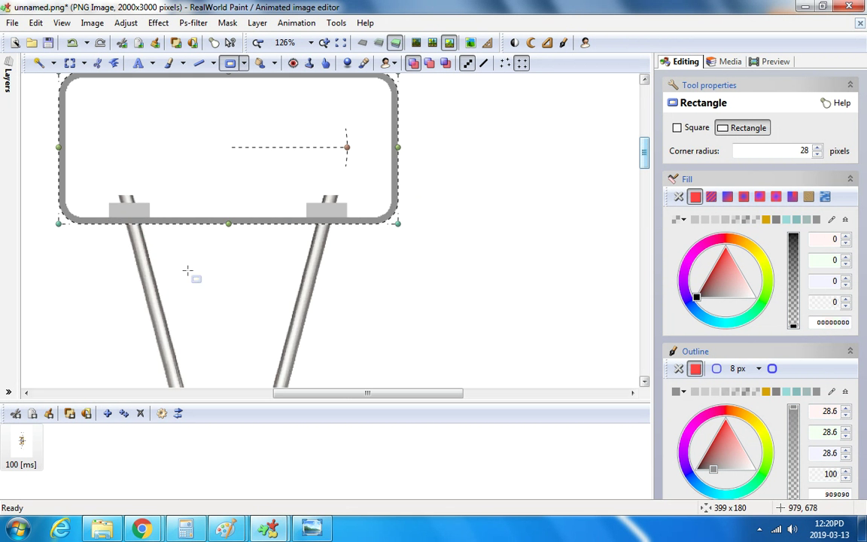
pyautogui.scroll(-2, 188, 270)
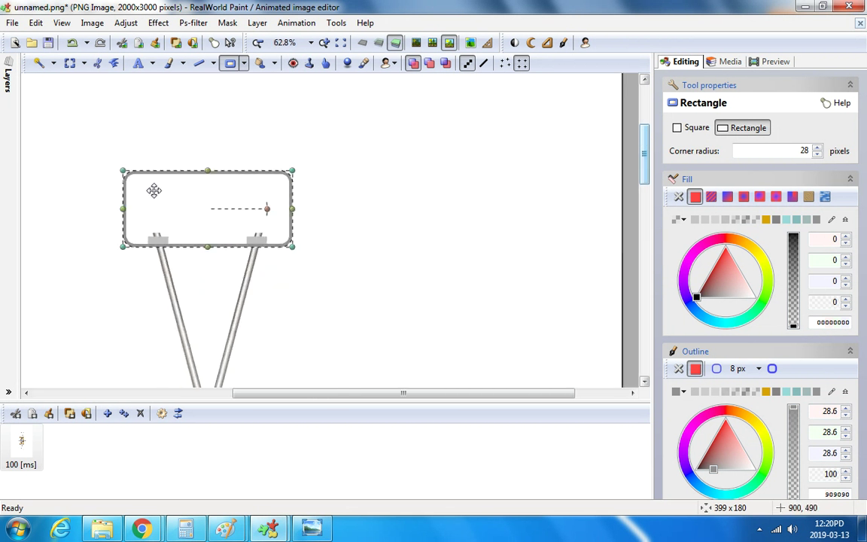
pyautogui.scroll(1, 165, 178)
pyautogui.moveTo(224, 173); pyautogui.dragTo(222, 174)
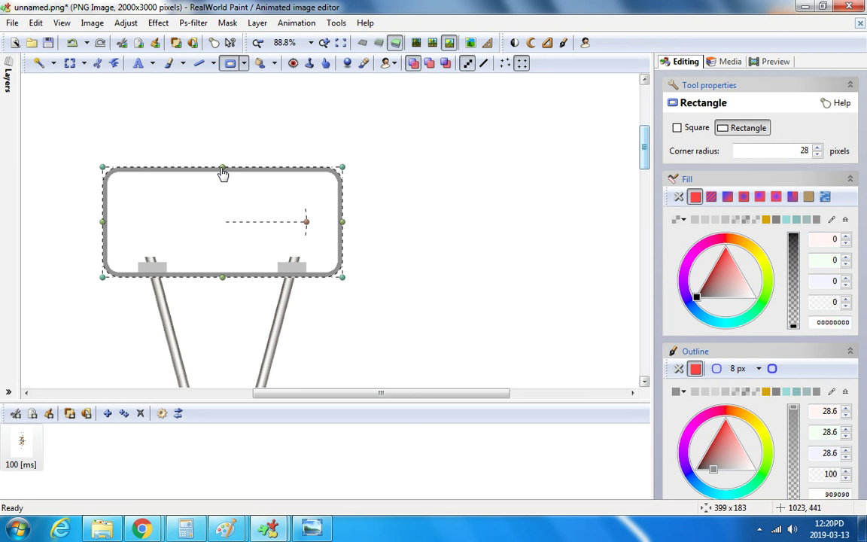
pyautogui.click(387, 205)
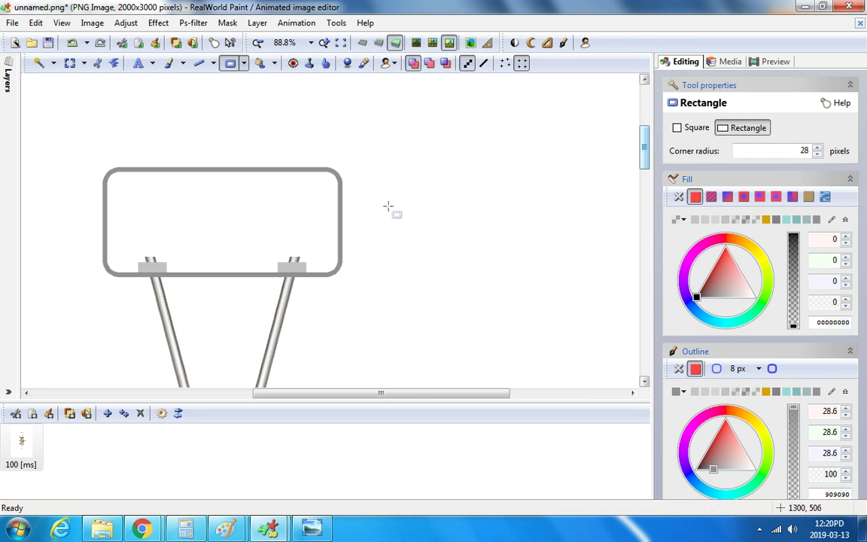
# Brush out the frame's upper edge in white (FFFFFF) between the two rounded corners, leaving it open at the top.
pyautogui.click(168, 63)
pyautogui.moveTo(139, 168); pyautogui.dragTo(217, 170)
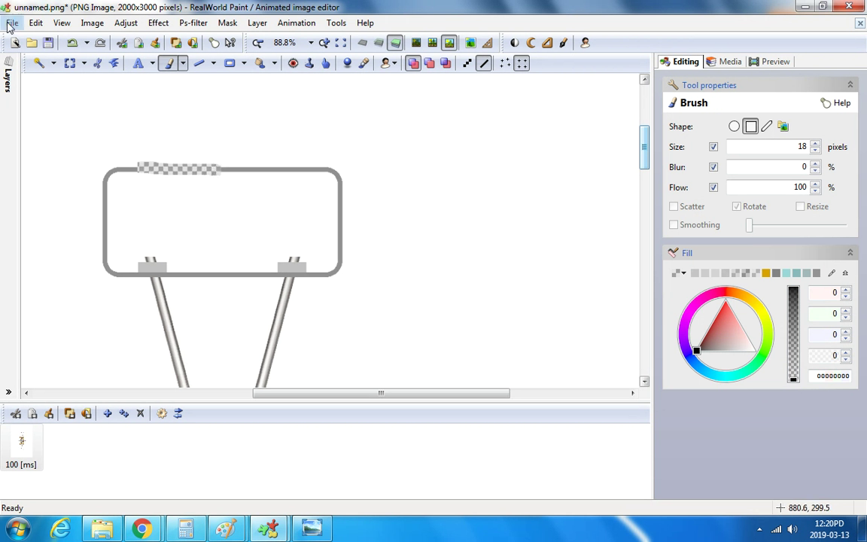
pyautogui.click(72, 42)
pyautogui.click(685, 274)
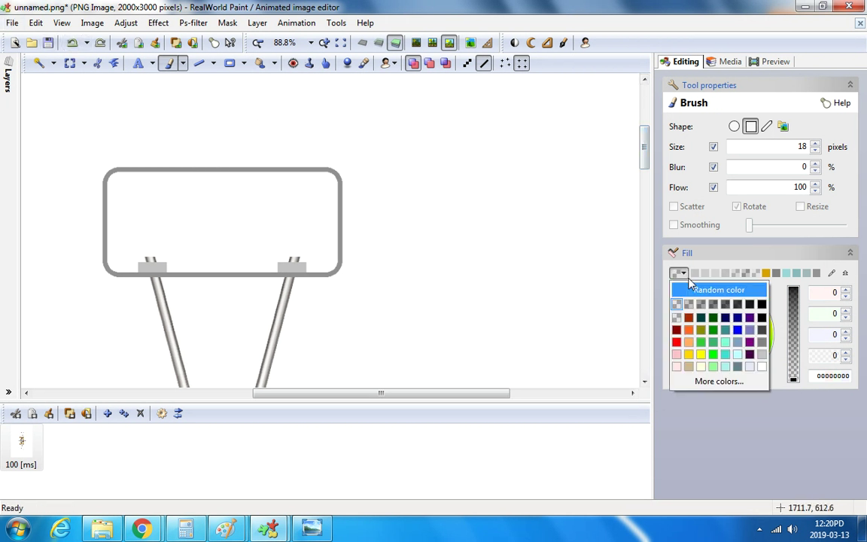
pyautogui.click(762, 366)
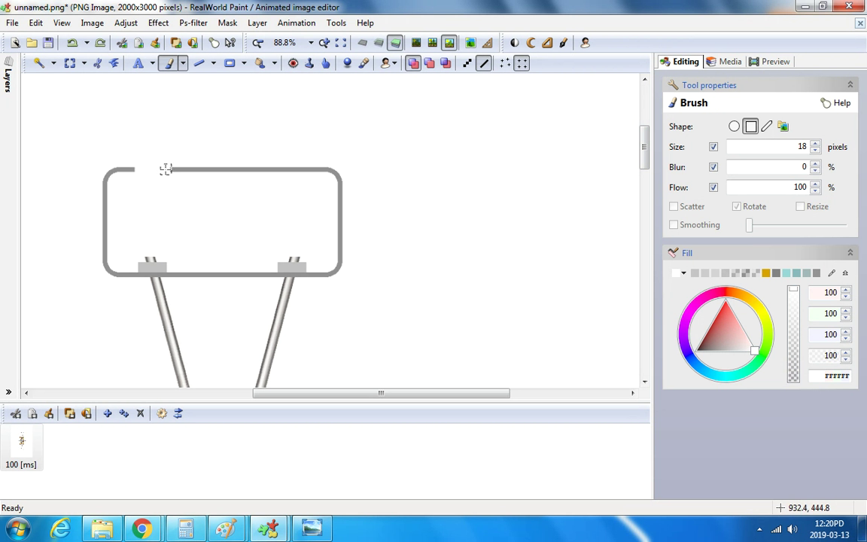
pyautogui.moveTo(166, 169); pyautogui.dragTo(306, 170)
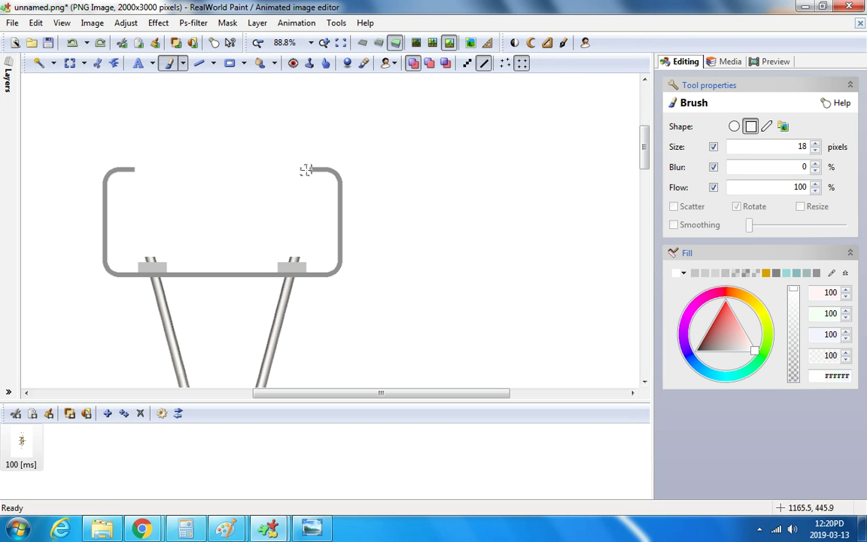
pyautogui.click(199, 63)
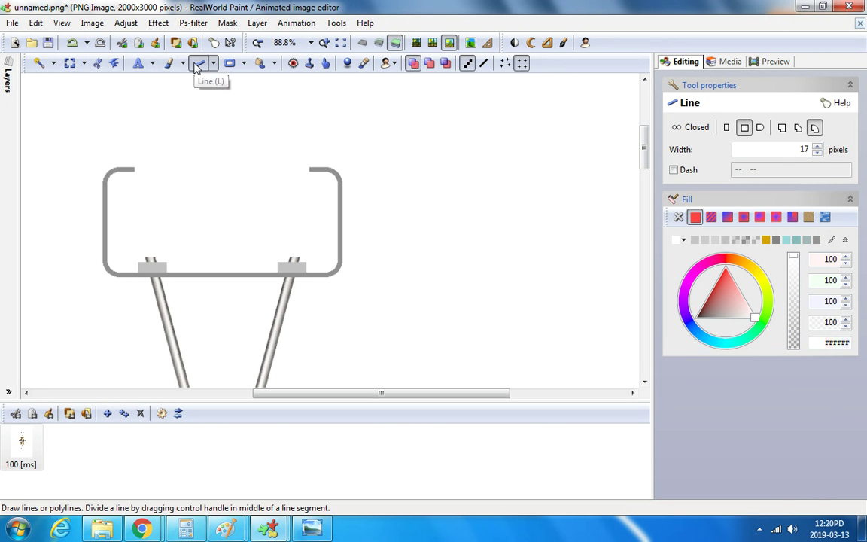
pyautogui.click(169, 64)
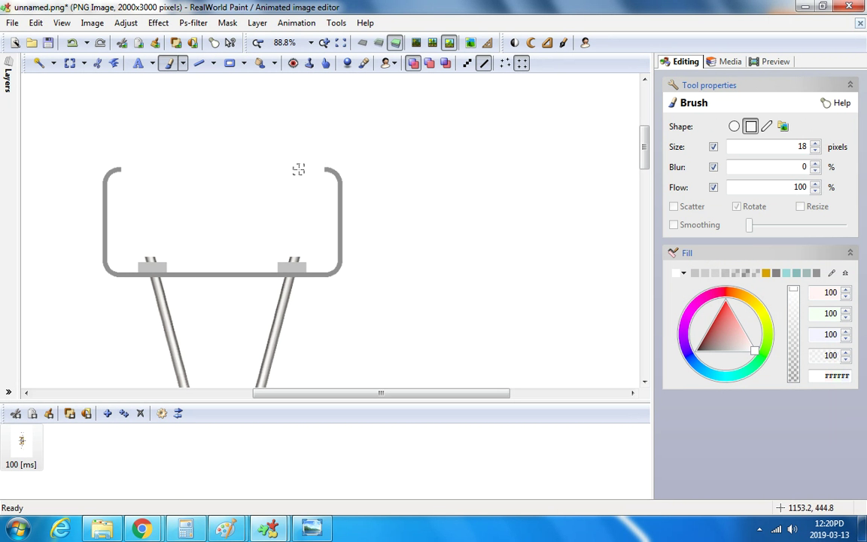
# Draw a straight grey (909090) line across the frame's upper opening, set its width to 8 pixels, and align it with both corners.
pyautogui.click(199, 63)
pyautogui.scroll(2, 135, 158)
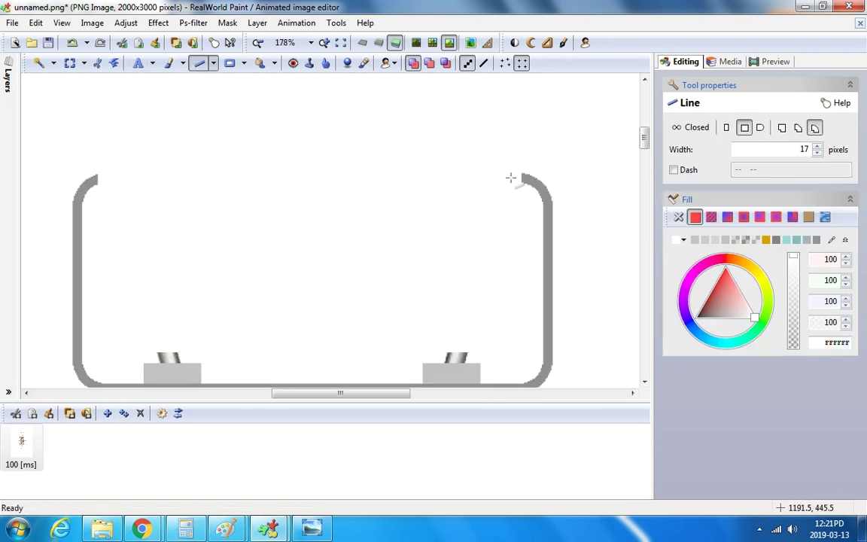
pyautogui.moveTo(510, 178); pyautogui.dragTo(511, 178)
pyautogui.click(683, 239)
pyautogui.click(702, 273)
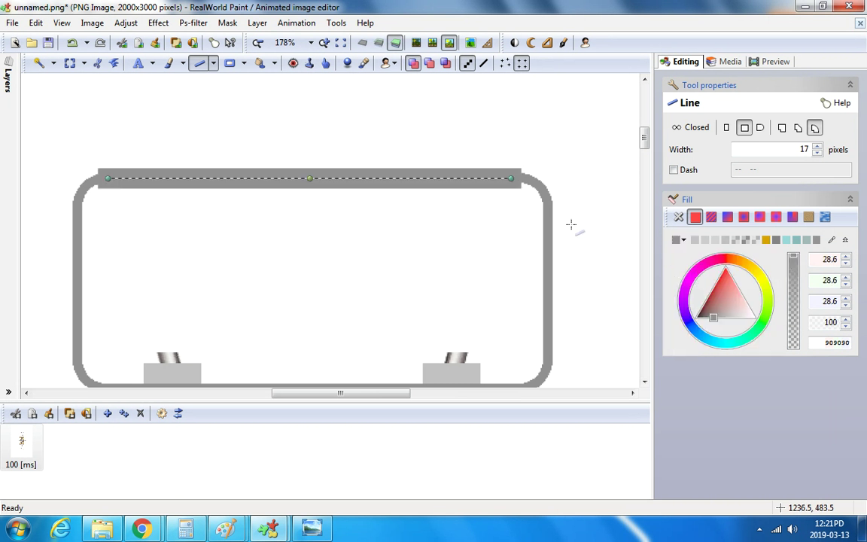
pyautogui.click(818, 154)
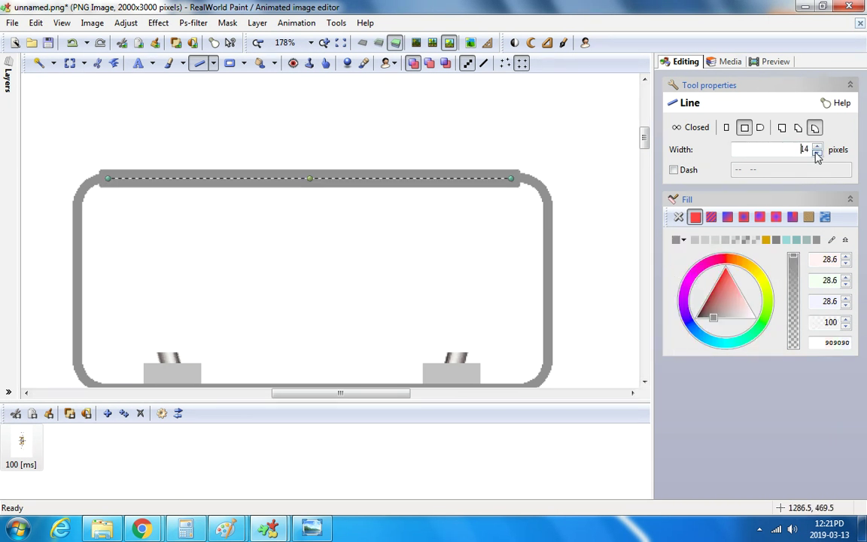
pyautogui.click(818, 154)
pyautogui.click(818, 154)
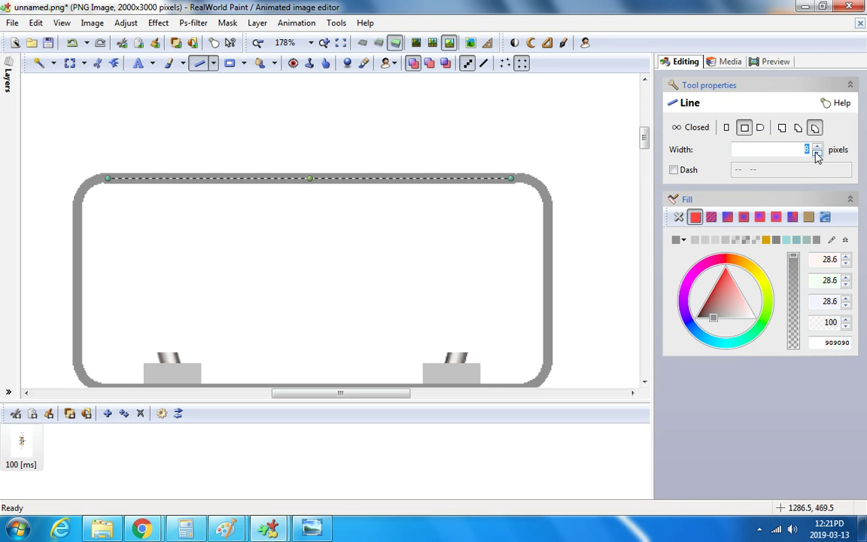
pyautogui.moveTo(497, 180); pyautogui.dragTo(500, 178)
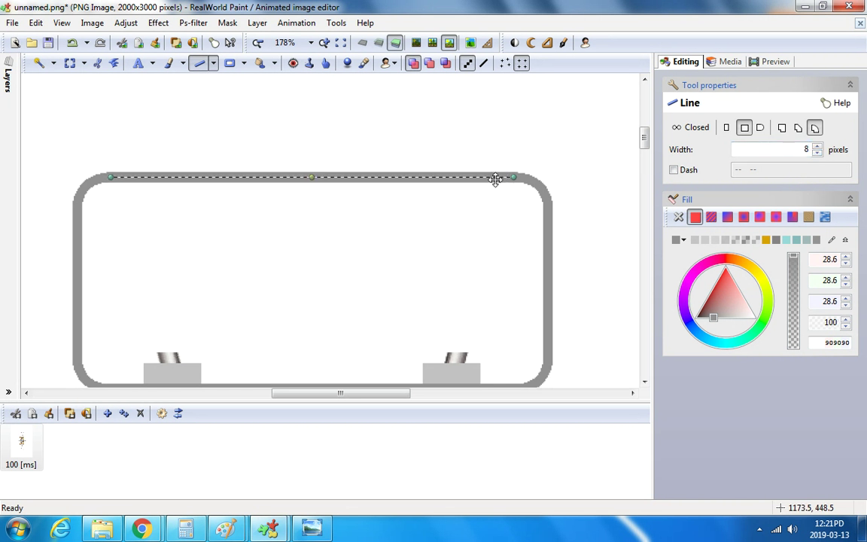
# Try bending the bridging line down near both upper corners with rounded ends, and undo the line.
pyautogui.moveTo(313, 182); pyautogui.dragTo(105, 212)
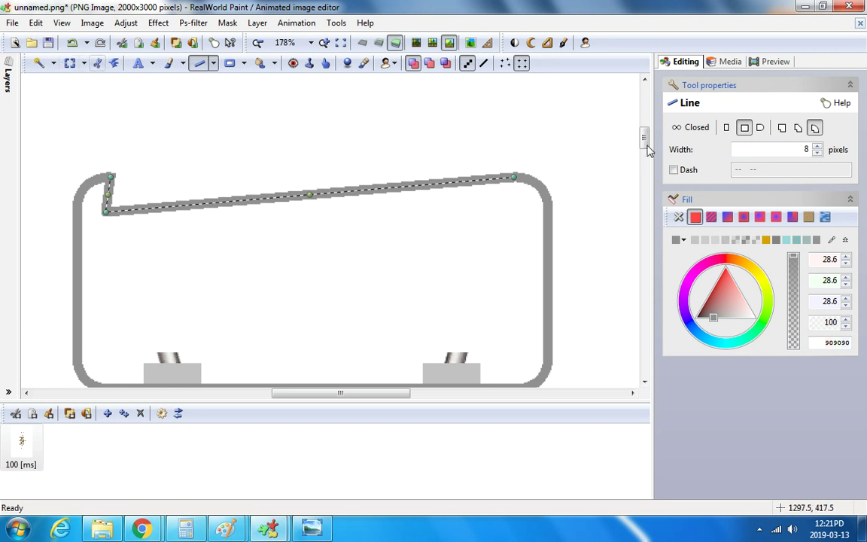
pyautogui.click(759, 128)
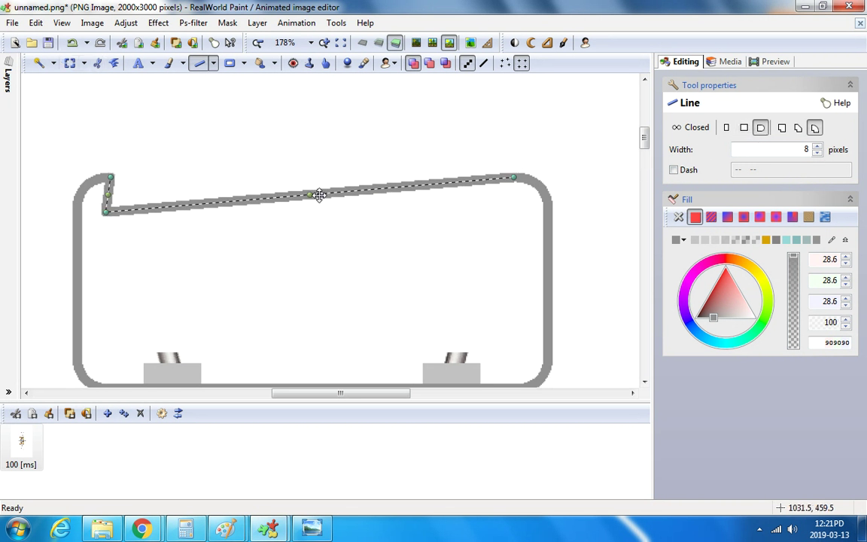
pyautogui.moveTo(313, 197); pyautogui.dragTo(534, 217)
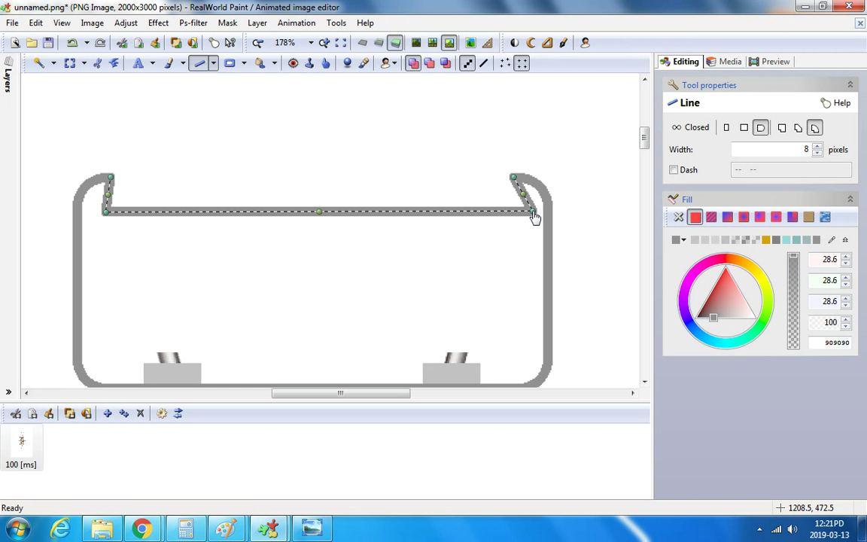
pyautogui.moveTo(532, 219); pyautogui.dragTo(533, 214)
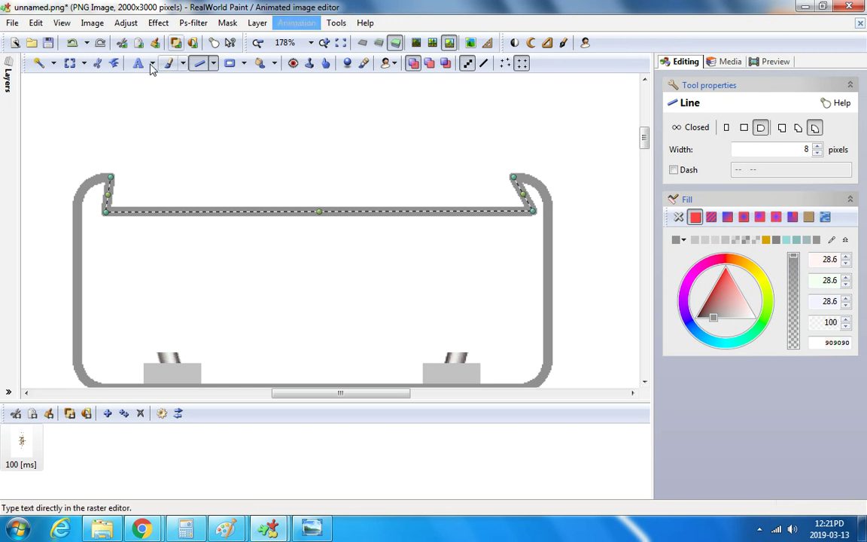
pyautogui.click(78, 45)
# Draw an 8-pixel grey curve with rounded ends between the frame's upper corners and bend its middle and both sides into a bowl.
pyautogui.click(214, 63)
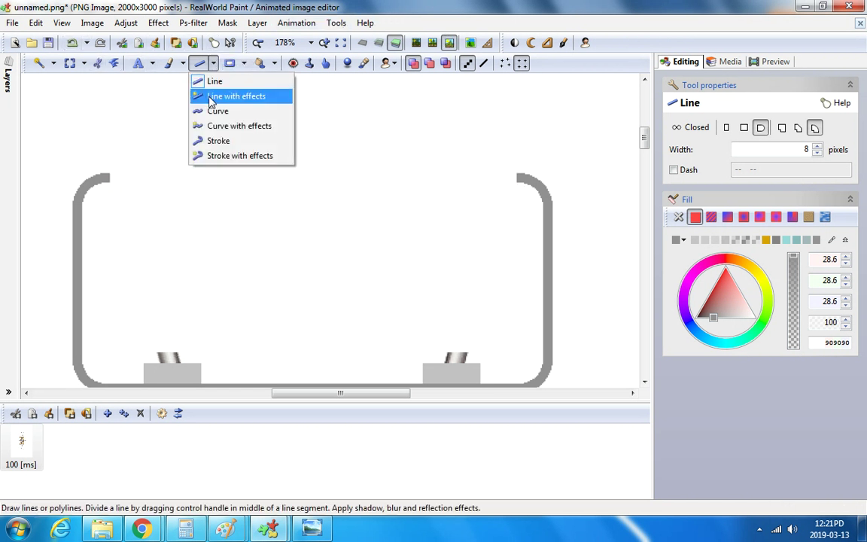
pyautogui.click(214, 111)
pyautogui.moveTo(106, 177); pyautogui.dragTo(517, 178)
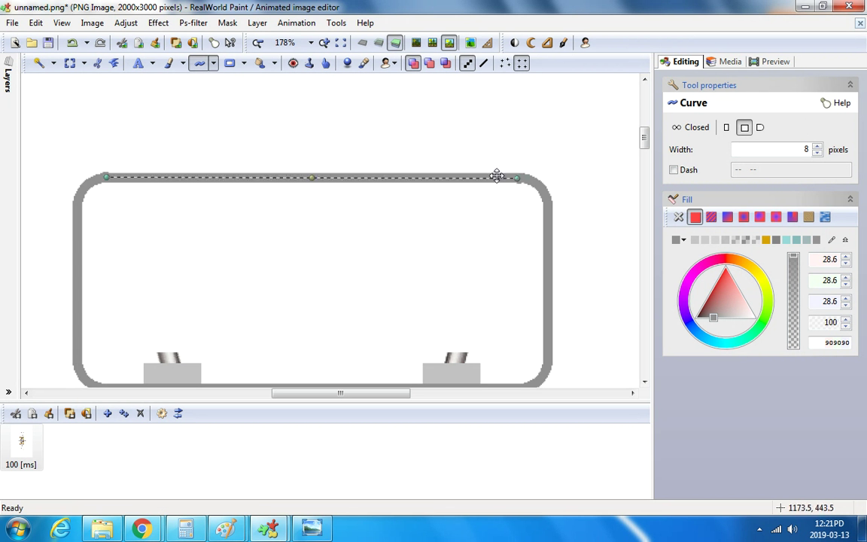
pyautogui.click(759, 128)
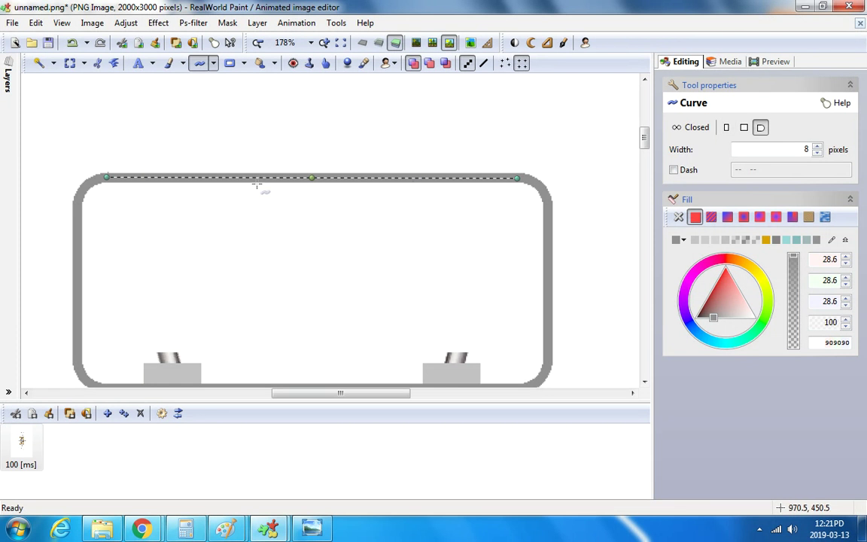
pyautogui.moveTo(312, 180); pyautogui.dragTo(324, 351)
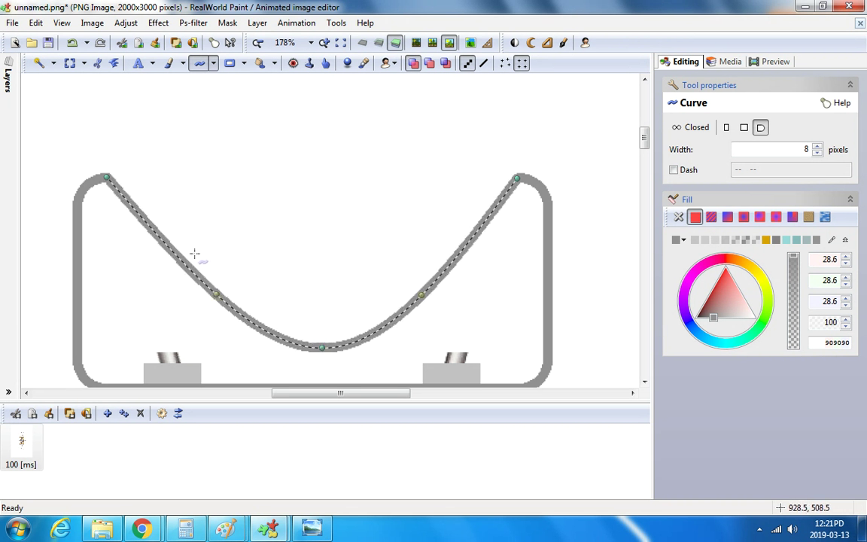
pyautogui.moveTo(218, 299); pyautogui.dragTo(120, 261)
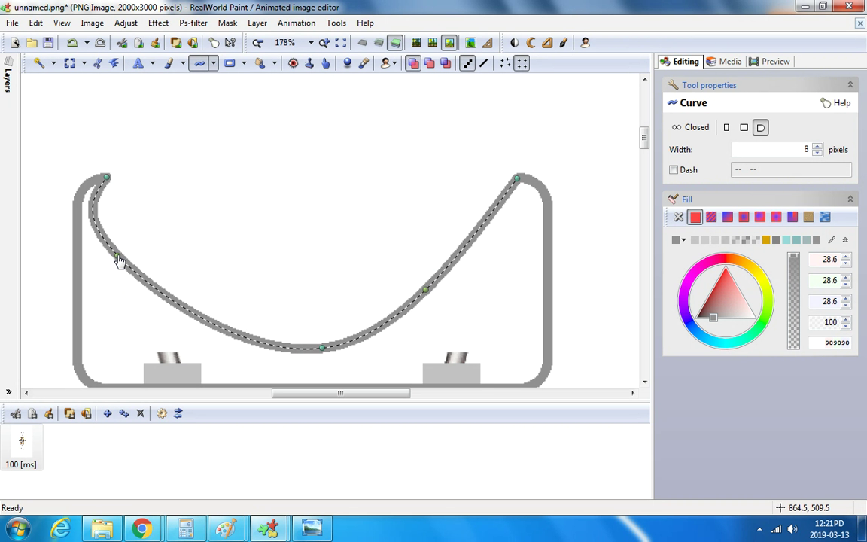
pyautogui.moveTo(426, 296); pyautogui.dragTo(515, 262)
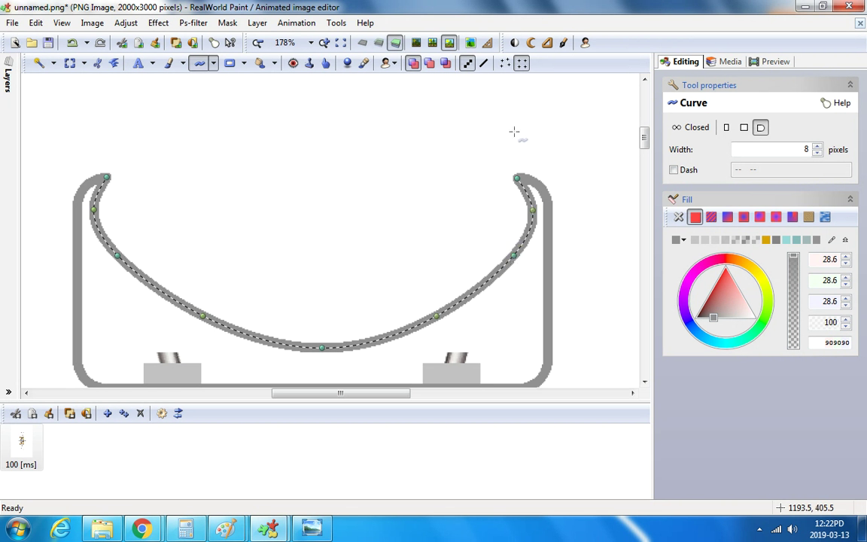
# Enable smooth edges with sub-pixel point placement, try reshaping the curve's lowest point and one side bend, and undo the curve.
pyautogui.click(506, 63)
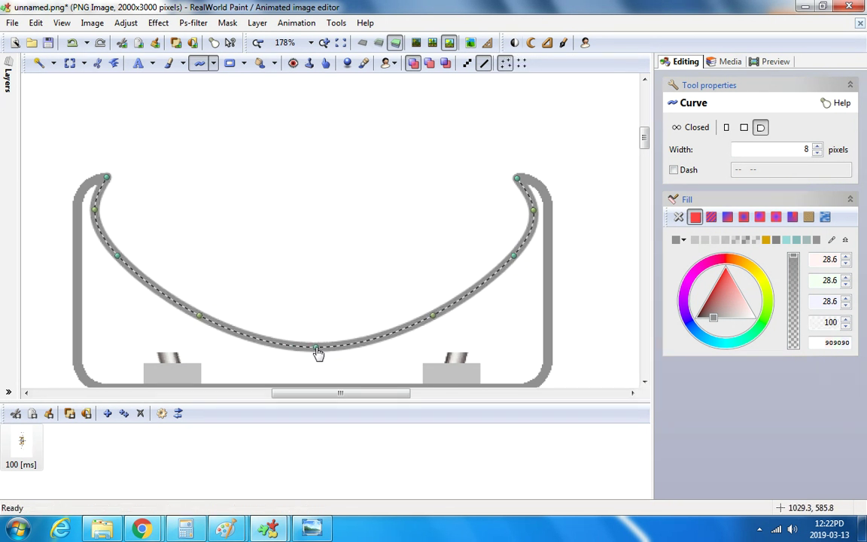
pyautogui.moveTo(319, 354)
pyautogui.mouseDown()
pyautogui.moveTo(309, 335)
pyautogui.moveTo(319, 337)
pyautogui.moveTo(306, 344)
pyautogui.moveTo(314, 352)
pyautogui.moveTo(315, 338)
pyautogui.moveTo(317, 355)
pyautogui.moveTo(317, 337)
pyautogui.mouseUp()
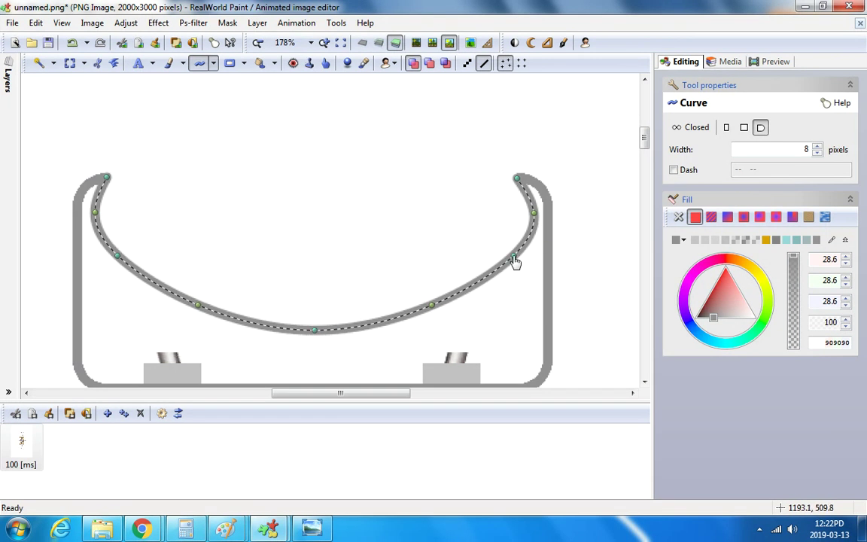
pyautogui.moveTo(532, 218); pyautogui.dragTo(536, 234)
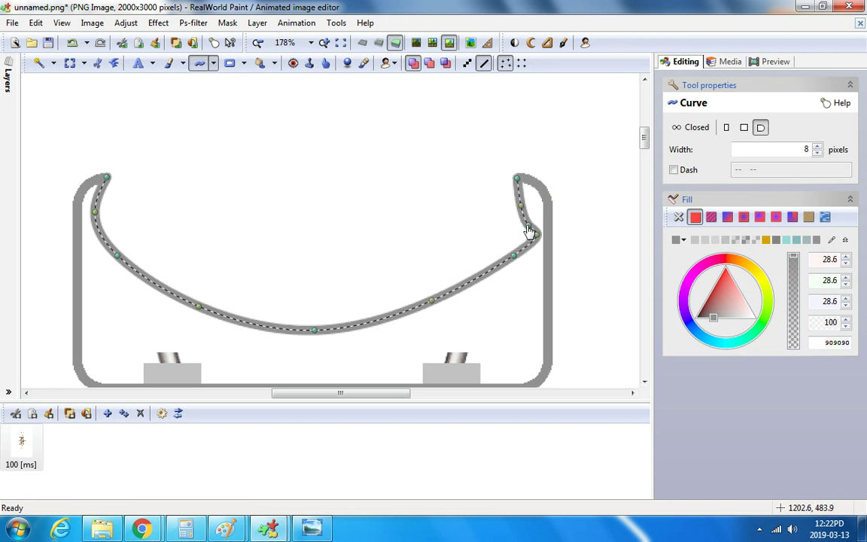
pyautogui.click(72, 42)
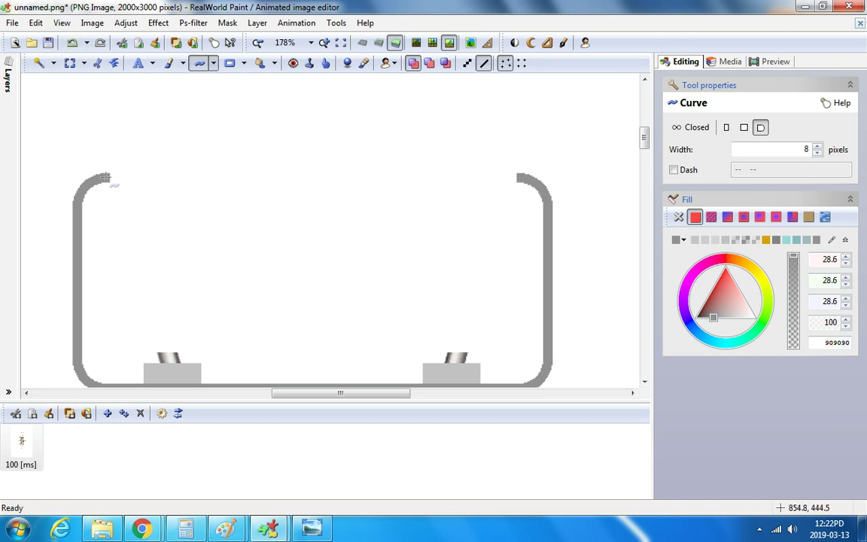
# Redraw the 8-pixel curve between the frame's upper corners, pulling its middle deep down and its two sides outward into a symmetrical bowl.
pyautogui.moveTo(106, 178); pyautogui.dragTo(516, 178)
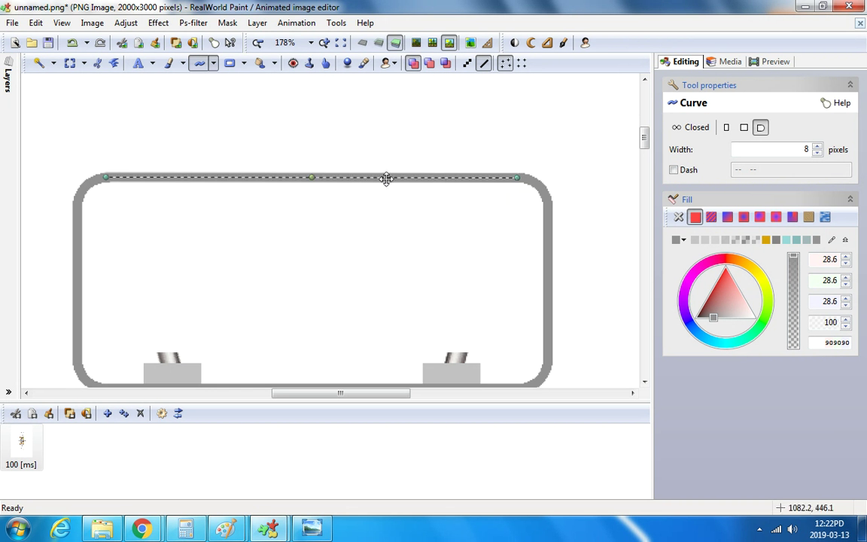
pyautogui.moveTo(311, 184); pyautogui.dragTo(317, 360)
pyautogui.moveTo(416, 301); pyautogui.dragTo(507, 265)
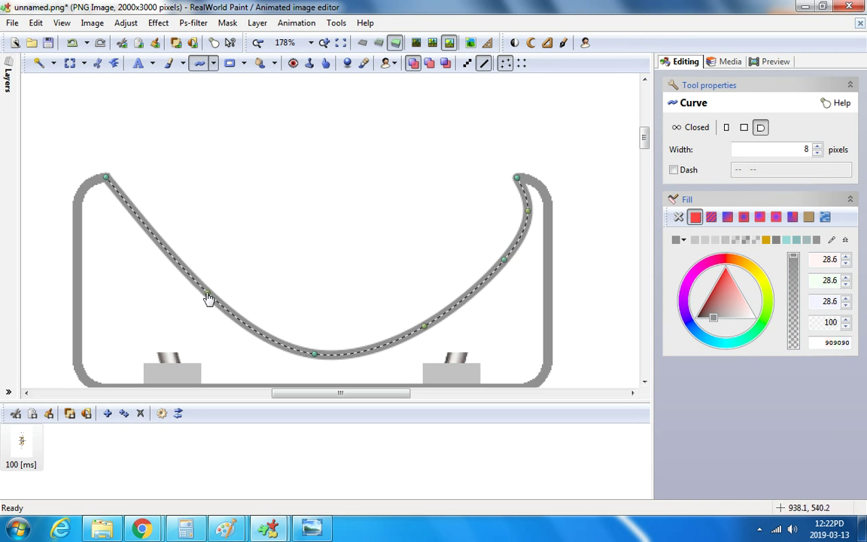
pyautogui.moveTo(208, 299); pyautogui.dragTo(124, 262)
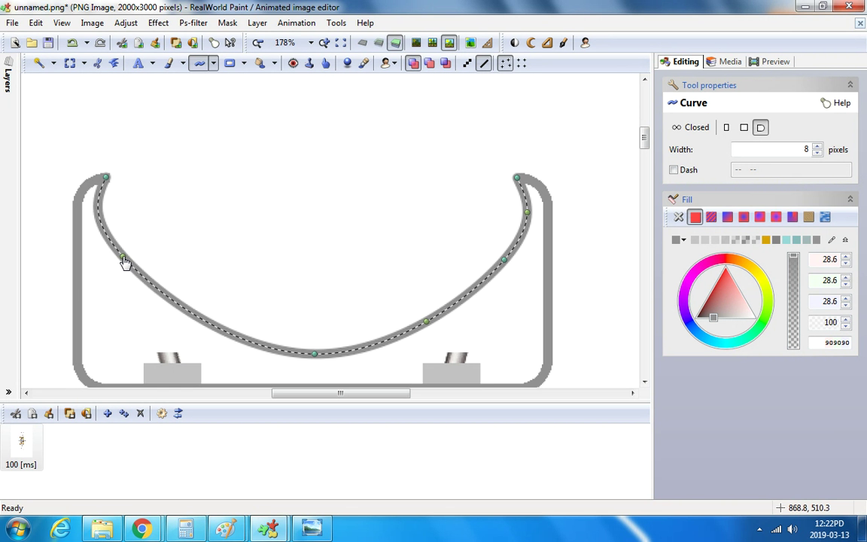
# Examine the bowl-shaped holder in proportion to the whole machine illustration, and undo the stray curve beside it.
pyautogui.scroll(-5, 234, 167)
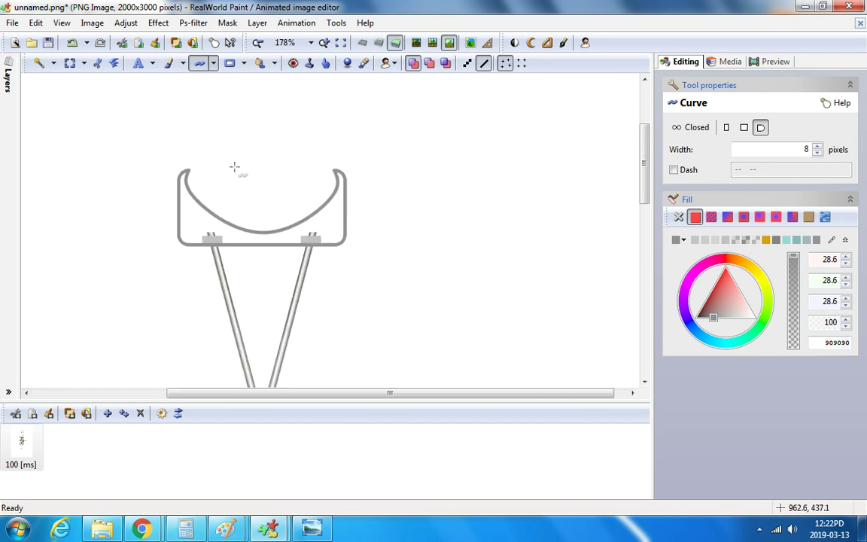
pyautogui.scroll(4, 231, 186)
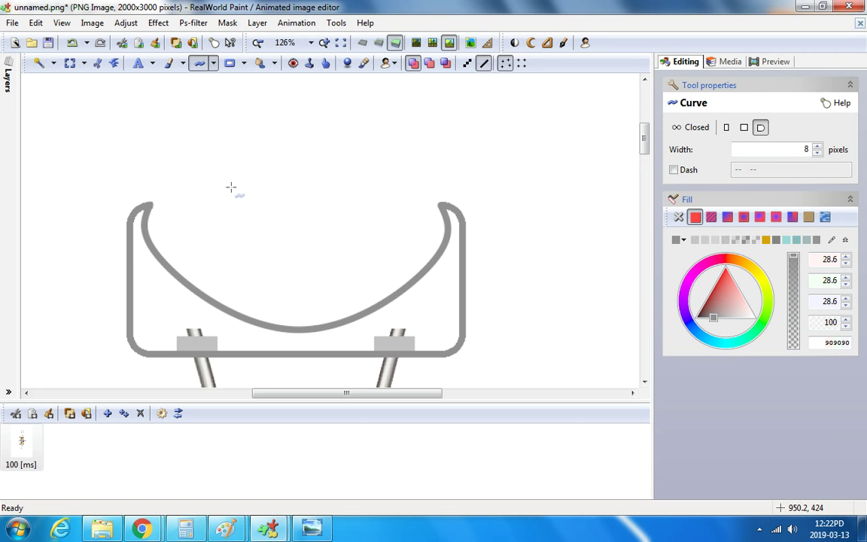
pyautogui.scroll(-4, 231, 186)
pyautogui.scroll(3, 325, 143)
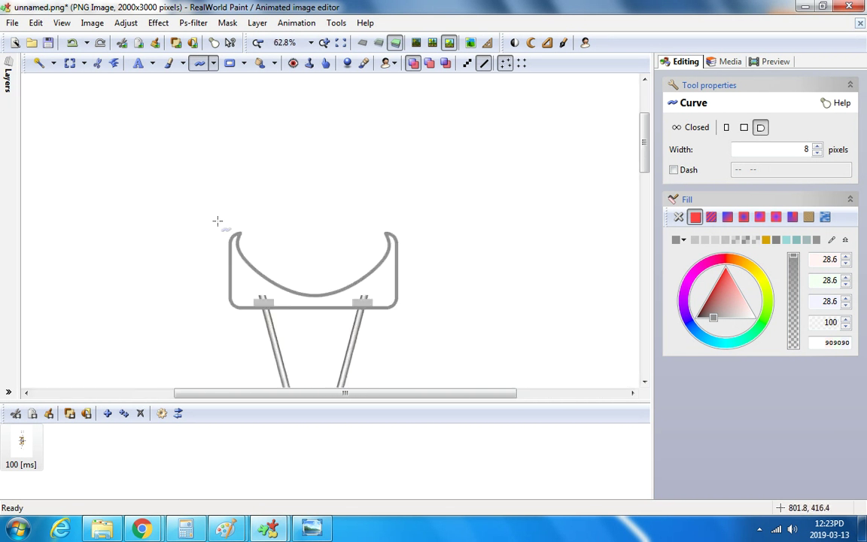
pyautogui.scroll(-2, 218, 220)
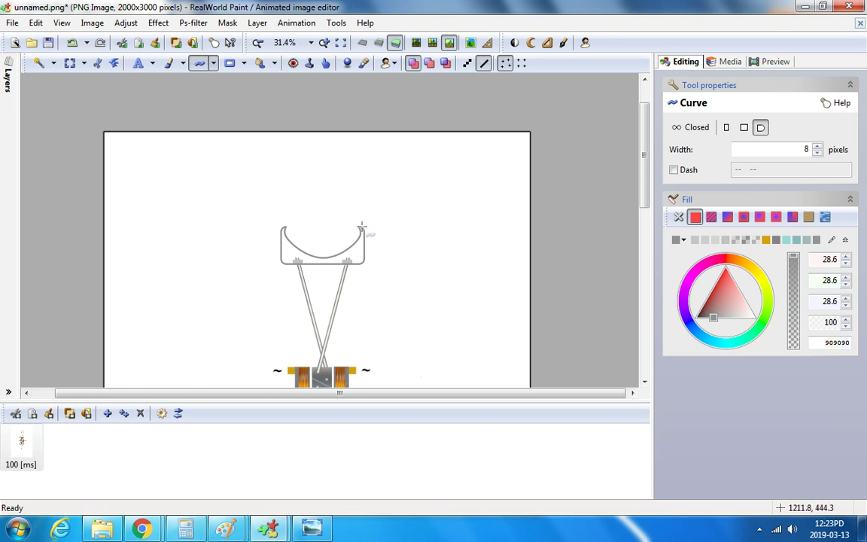
pyautogui.scroll(1, 365, 236)
pyautogui.scroll(-4, 366, 244)
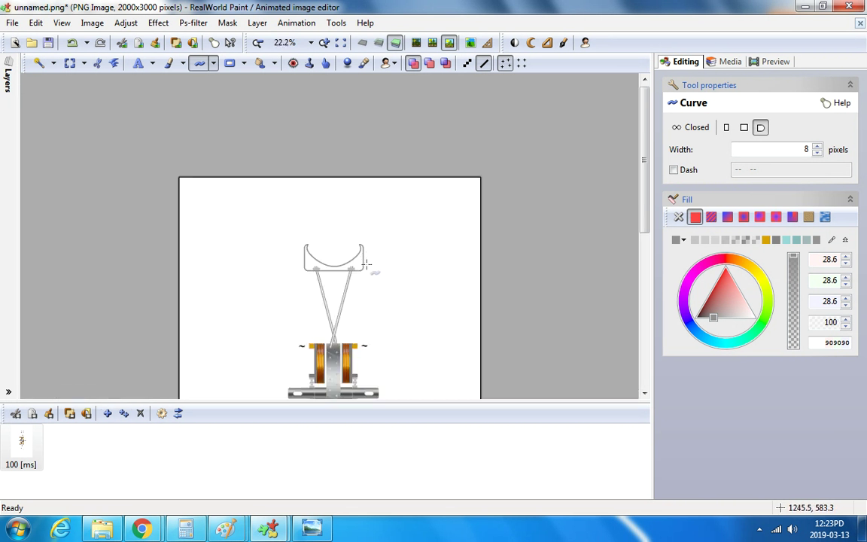
pyautogui.scroll(1, 344, 187)
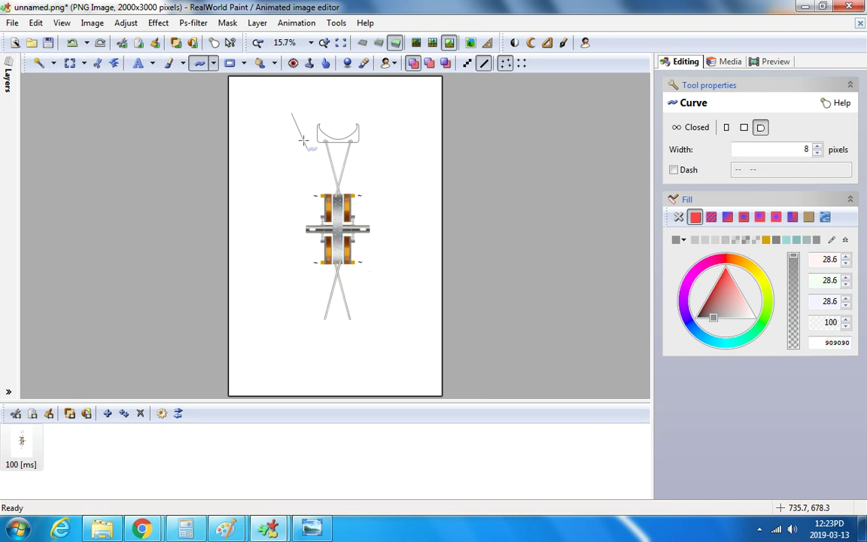
pyautogui.moveTo(304, 141); pyautogui.dragTo(356, 304)
pyautogui.click(73, 43)
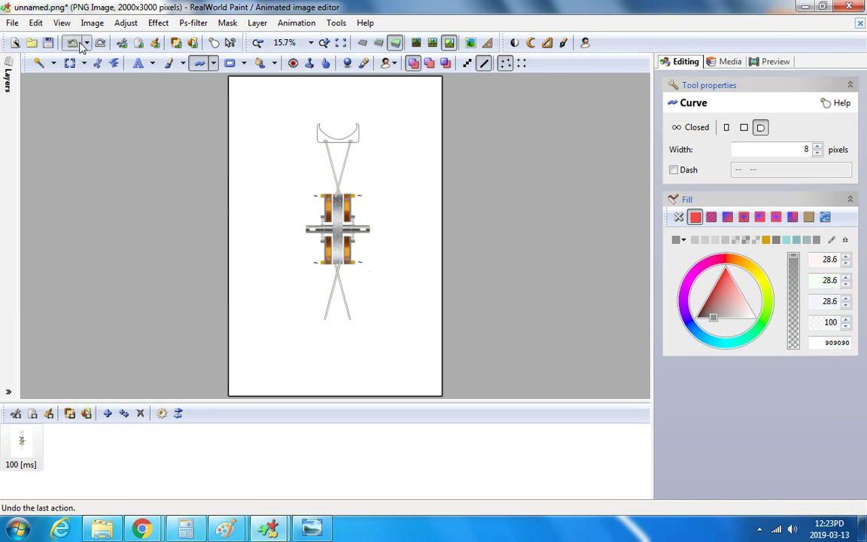
# Try drawing an ellipse with transparent fill and an 8-pixel grey outline, about 1083 x 2242 pixels, around the whole machine.
pyautogui.click(243, 63)
pyautogui.click(247, 111)
pyautogui.moveTo(262, 107); pyautogui.dragTo(361, 313)
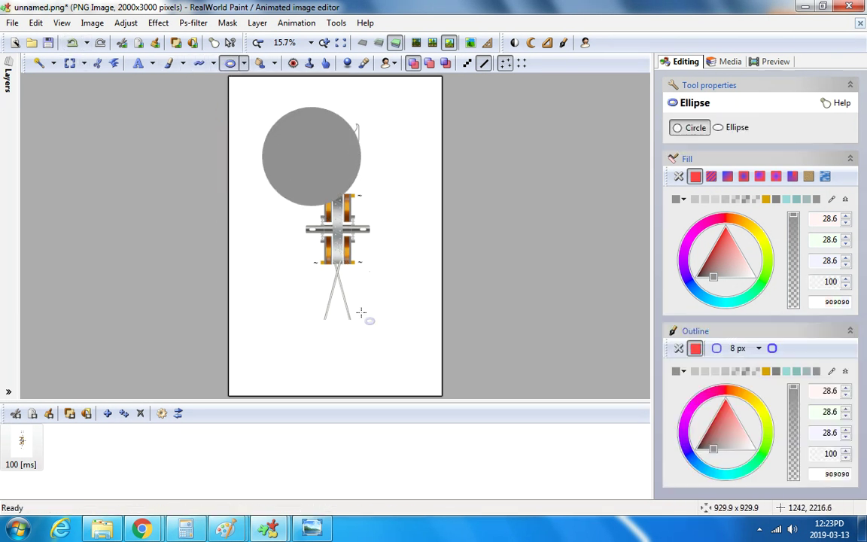
pyautogui.click(679, 199)
pyautogui.click(677, 249)
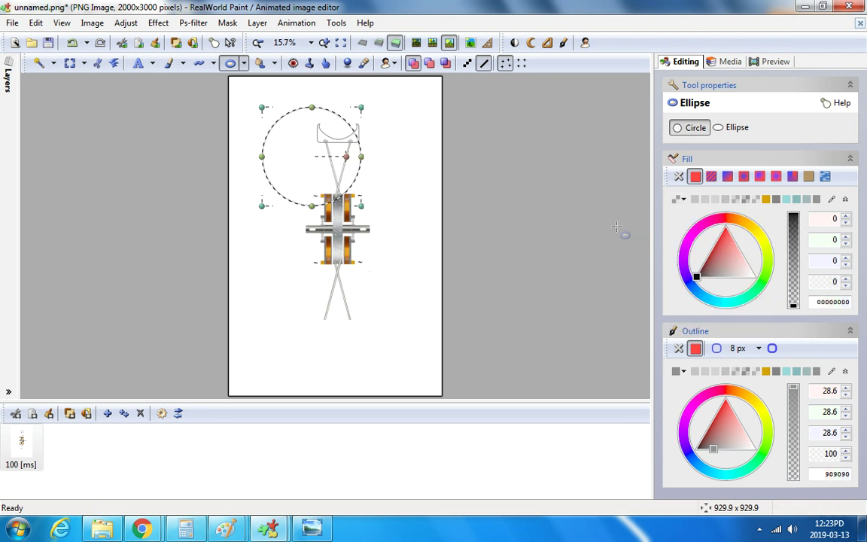
pyautogui.click(736, 128)
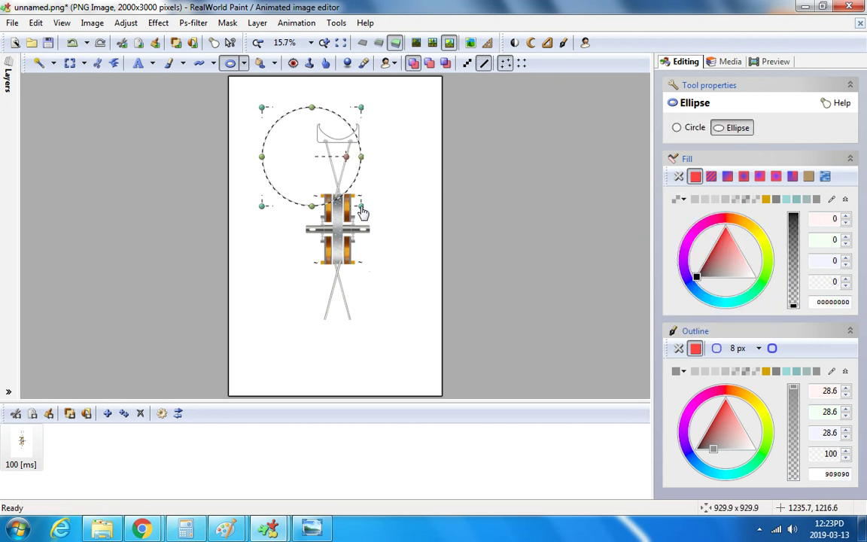
pyautogui.moveTo(361, 210)
pyautogui.mouseDown()
pyautogui.moveTo(368, 346)
pyautogui.moveTo(378, 347)
pyautogui.mouseUp()
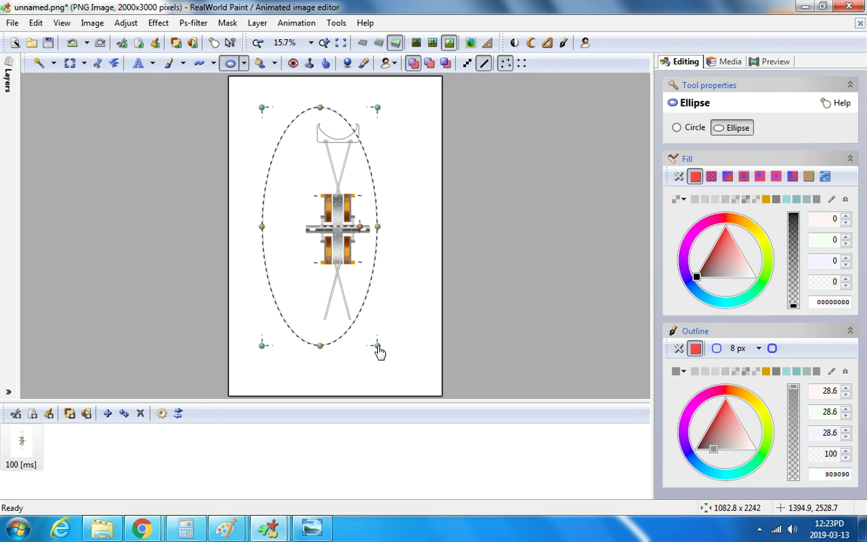
# Try centring the ellipse on the machine and narrowing it from both sides, and undo the ellipse.
pyautogui.moveTo(346, 261)
pyautogui.mouseDown()
pyautogui.moveTo(353, 252)
pyautogui.moveTo(359, 262)
pyautogui.mouseUp()
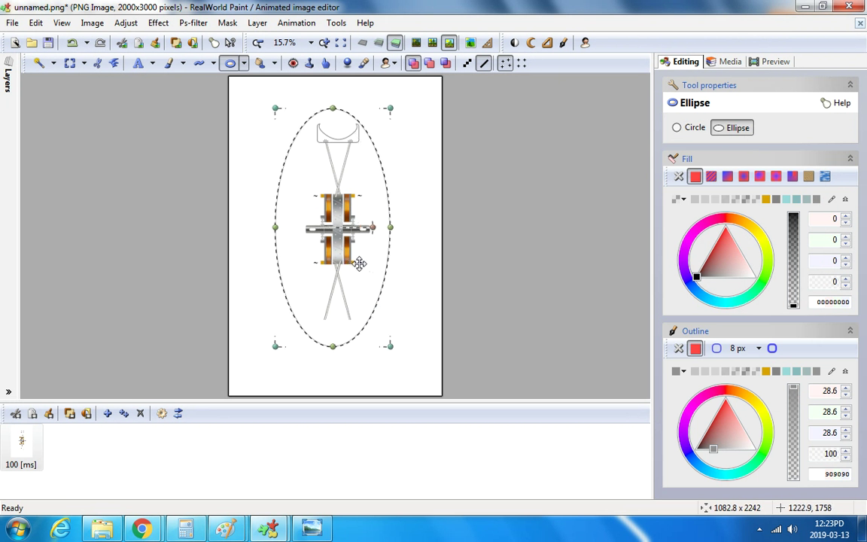
pyautogui.moveTo(389, 227); pyautogui.dragTo(384, 228)
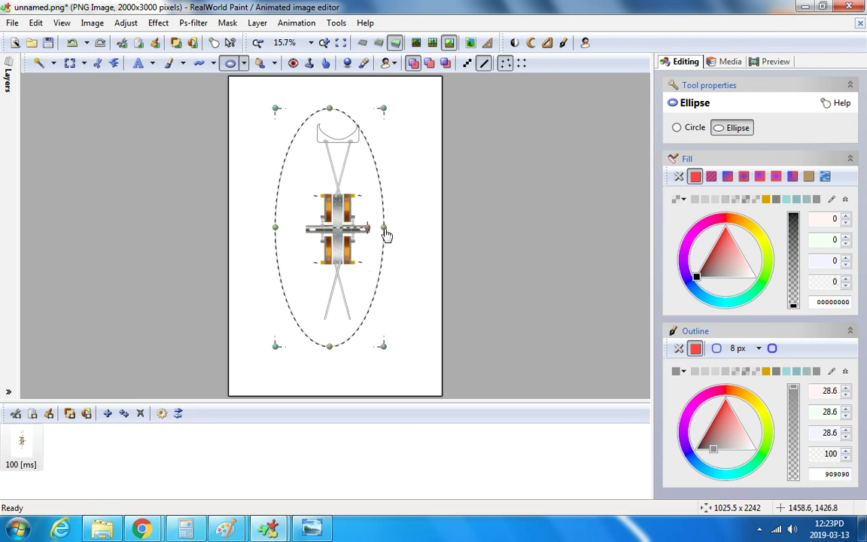
pyautogui.moveTo(277, 232); pyautogui.dragTo(321, 220)
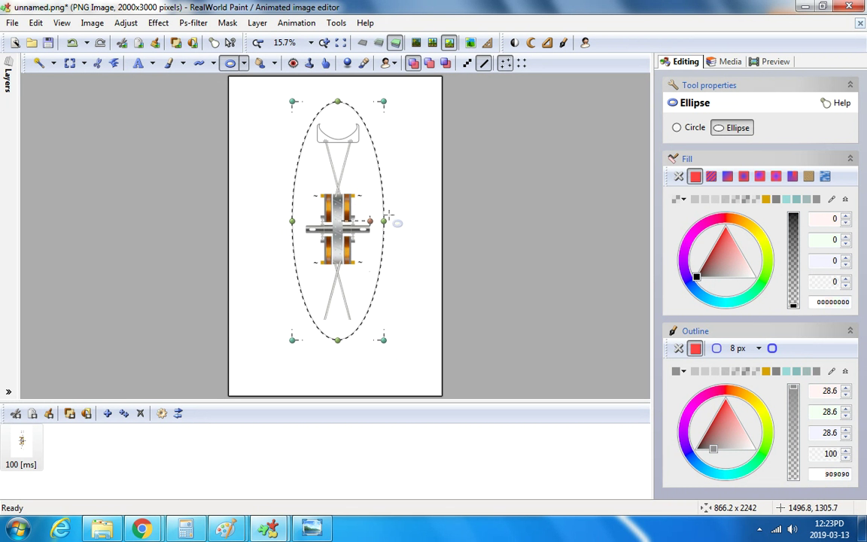
pyautogui.moveTo(384, 225); pyautogui.dragTo(350, 226)
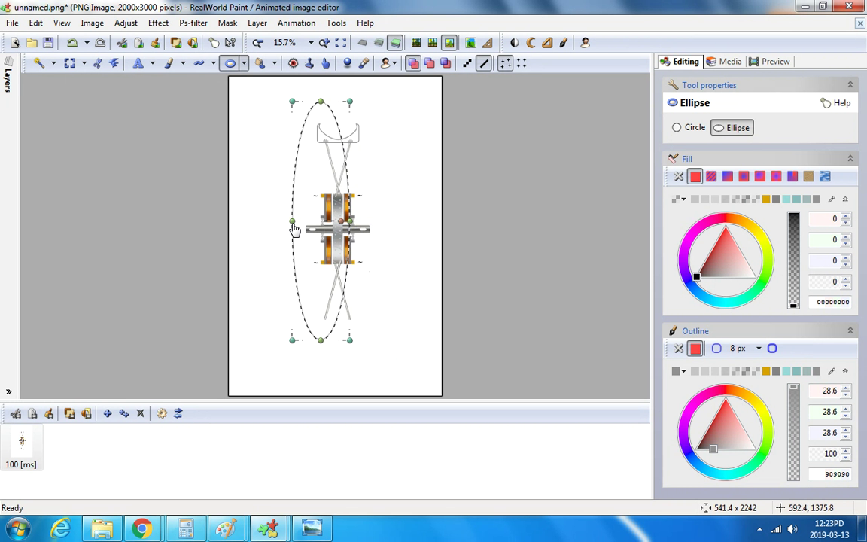
pyautogui.moveTo(293, 228); pyautogui.dragTo(333, 218)
pyautogui.click(72, 43)
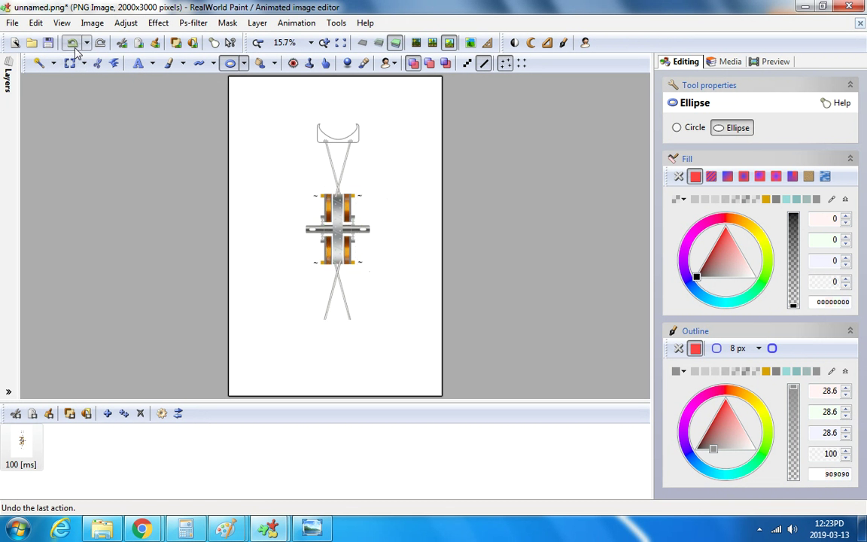
# Select a rectangular area of about 553 x 300 pixels around the holder above the upper rods and copy it.
pyautogui.scroll(-1, 387, 187)
pyautogui.scroll(4, 380, 171)
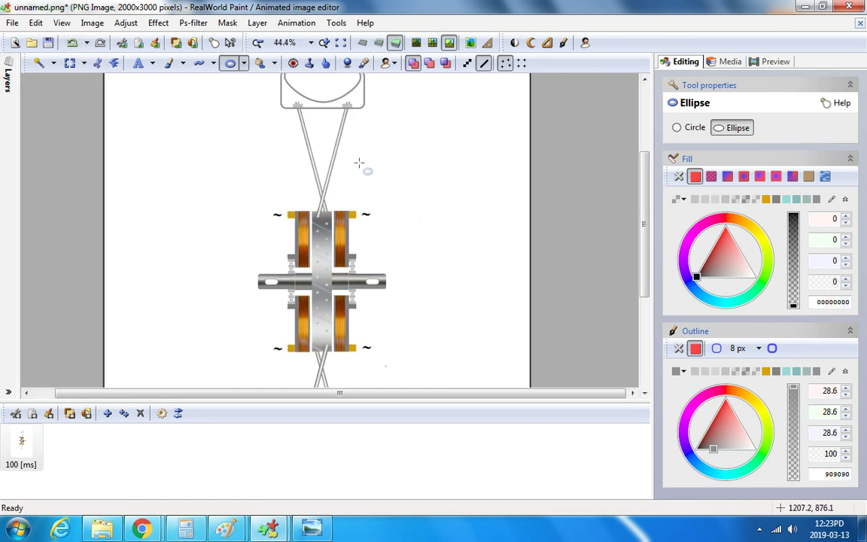
pyautogui.scroll(-3, 360, 166)
pyautogui.scroll(3, 348, 100)
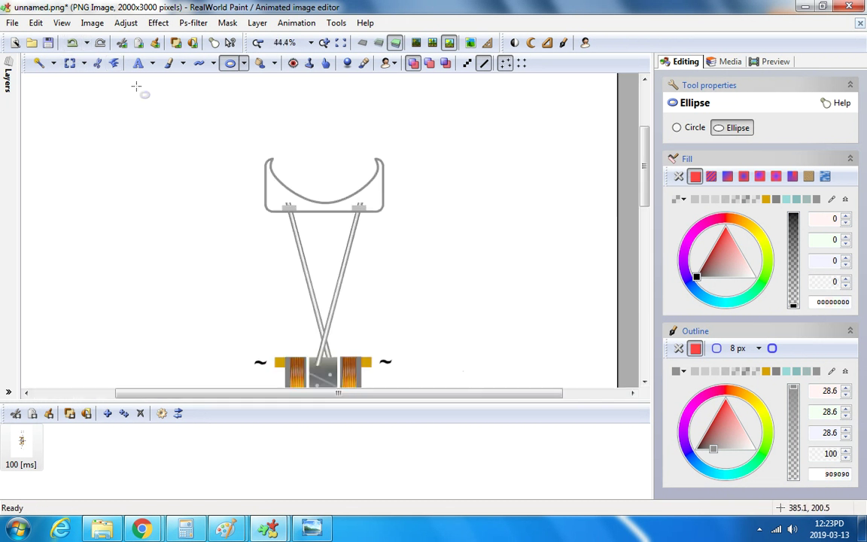
pyautogui.click(70, 63)
pyautogui.moveTo(227, 124); pyautogui.dragTo(400, 216)
pyautogui.scroll(2, 424, 226)
pyautogui.rightClick(203, 149)
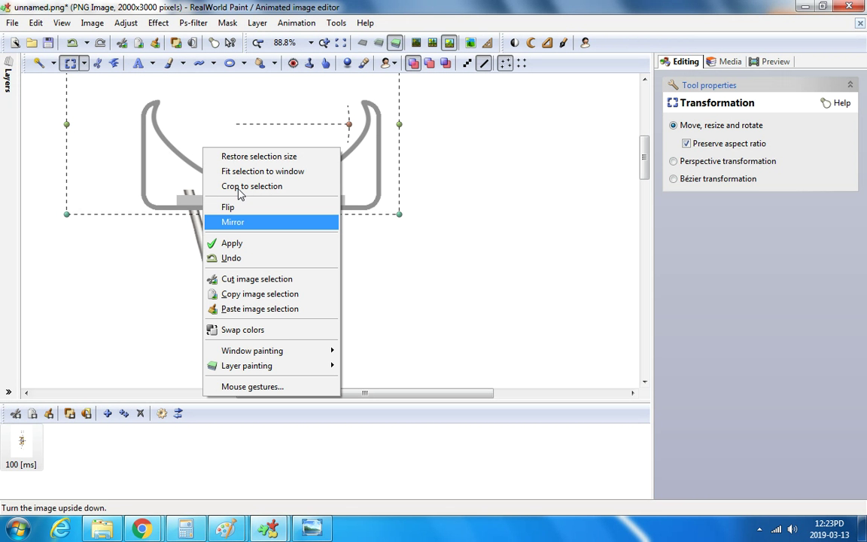
pyautogui.click(275, 294)
# Paste the copied holder into the image as a second, movable piece.
pyautogui.scroll(-5, 286, 293)
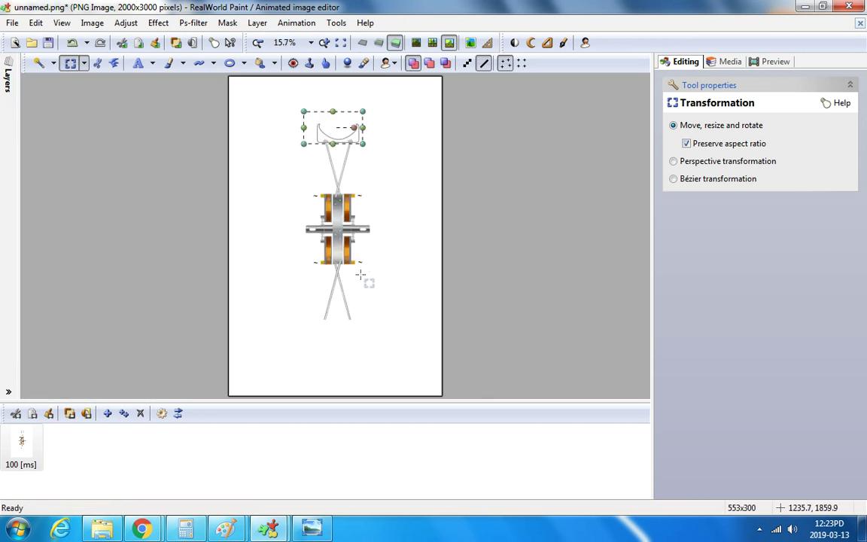
pyautogui.scroll(1, 364, 297)
pyautogui.scroll(-1, 365, 301)
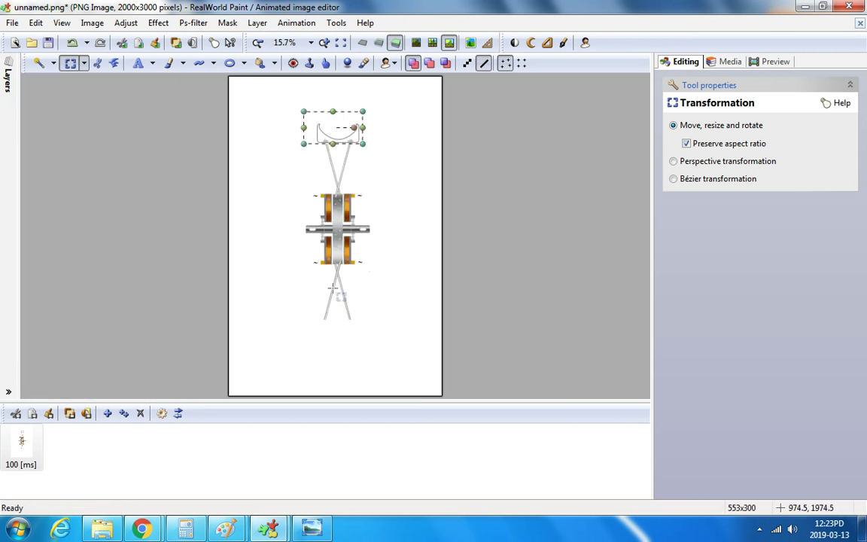
pyautogui.rightClick(334, 271)
pyautogui.click(380, 184)
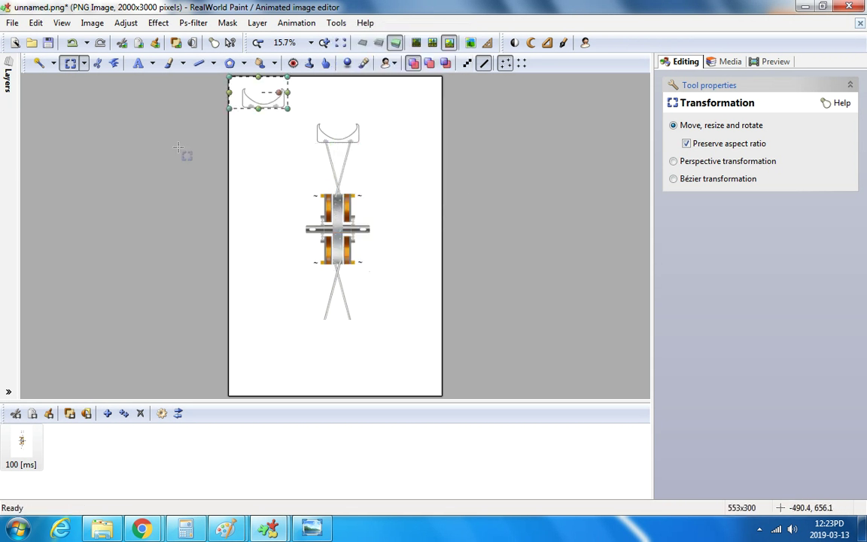
# Flip the pasted holder upside down and position it on the ends of the lower rods, aligning its grey mounts with the rod tips.
pyautogui.rightClick(256, 93)
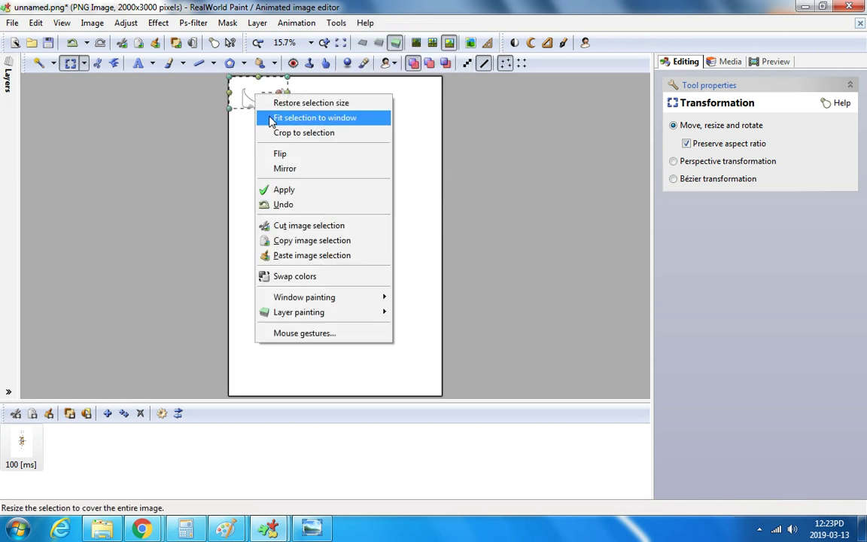
pyautogui.click(298, 162)
pyautogui.moveTo(259, 87); pyautogui.dragTo(359, 288)
pyautogui.scroll(2, 359, 288)
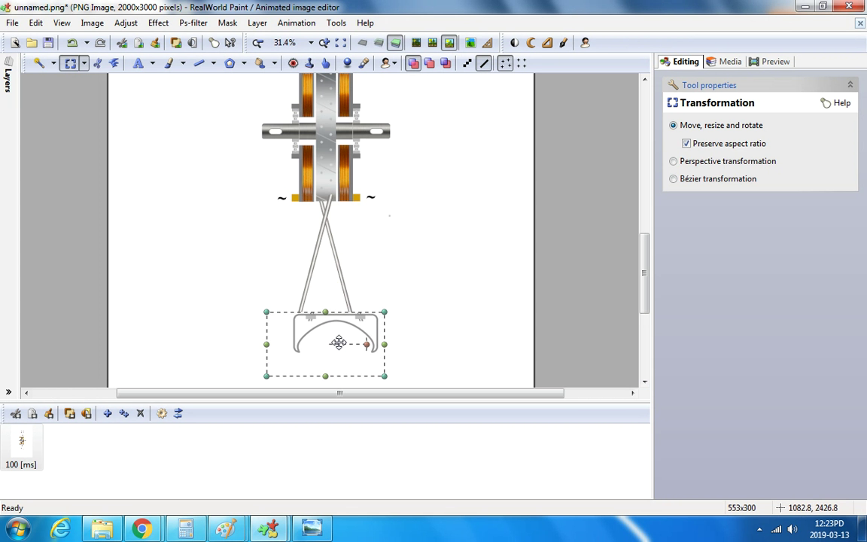
pyautogui.scroll(3, 339, 343)
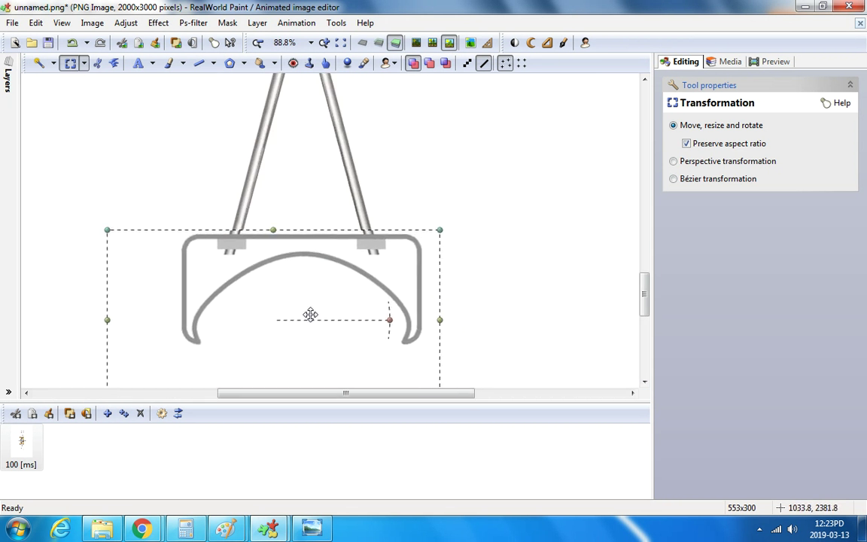
pyautogui.moveTo(310, 314); pyautogui.dragTo(310, 320)
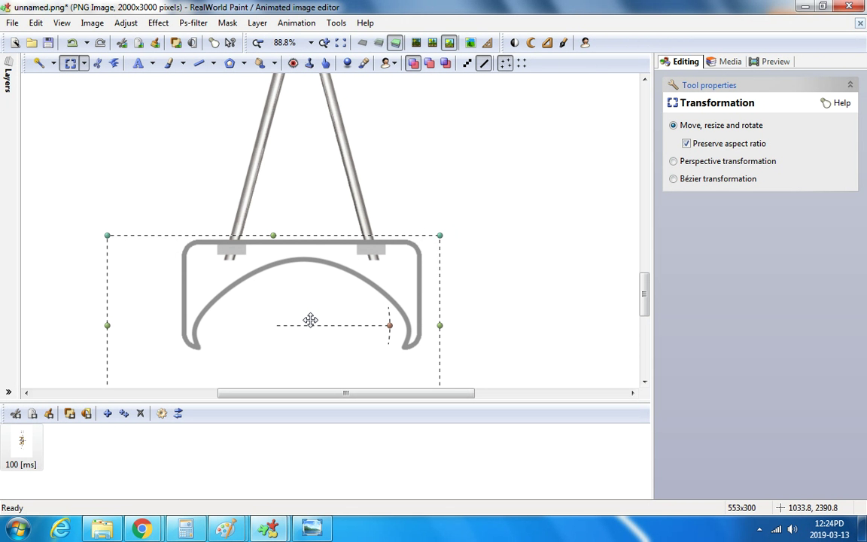
pyautogui.scroll(1, 290, 284)
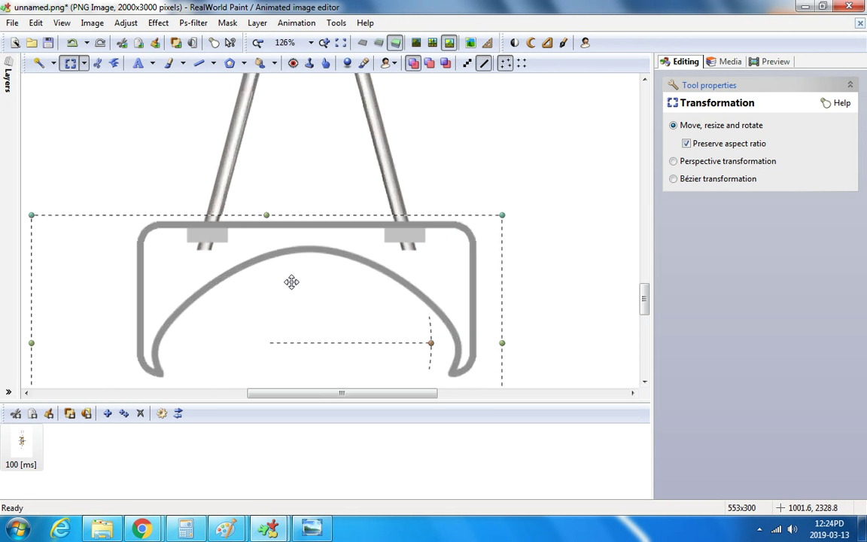
pyautogui.scroll(-1, 298, 165)
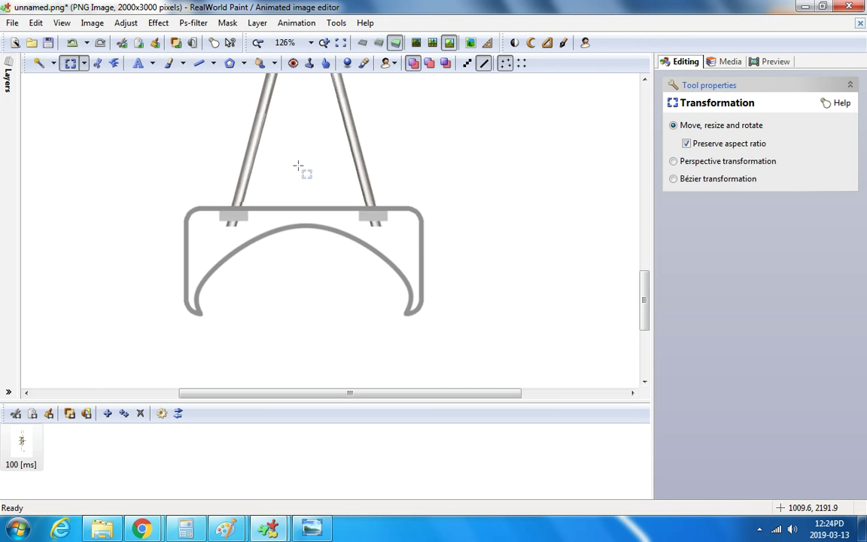
pyautogui.scroll(-6, 298, 165)
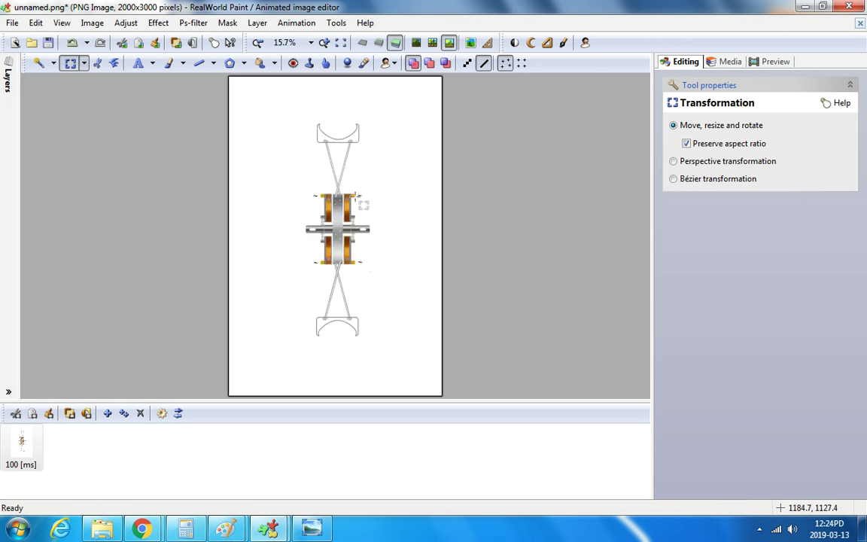
# Examine the coils, central rotor and shaft of the machine up close and from a distance.
pyautogui.scroll(1, 360, 224)
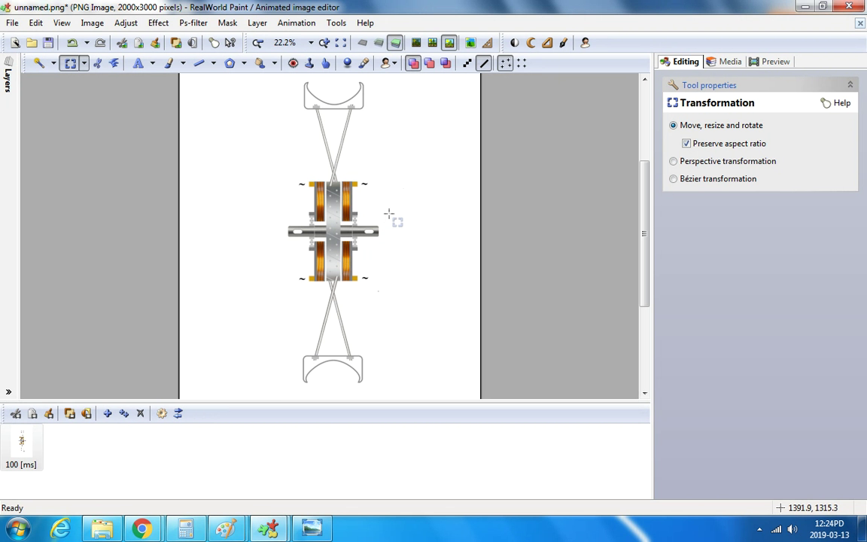
pyautogui.scroll(2, 387, 213)
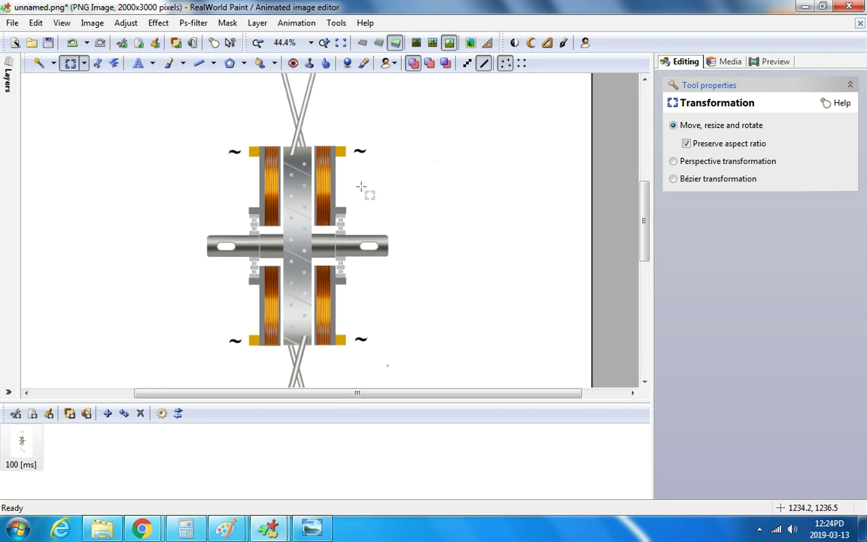
pyautogui.scroll(1, 369, 180)
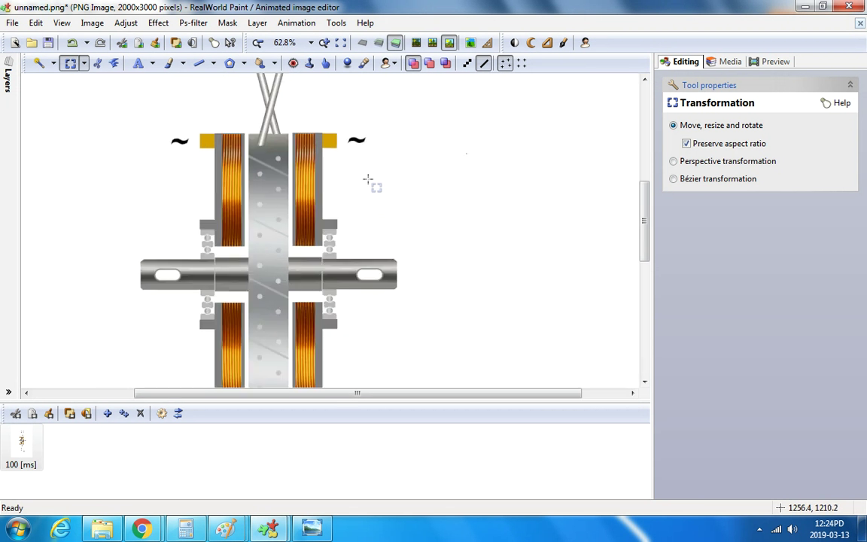
pyautogui.scroll(-1, 368, 180)
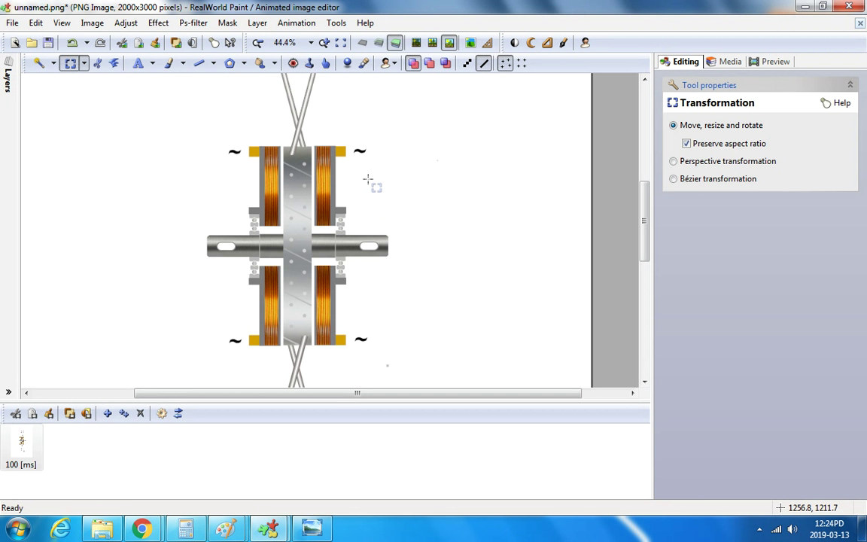
pyautogui.scroll(-1, 368, 182)
pyautogui.scroll(4, 380, 171)
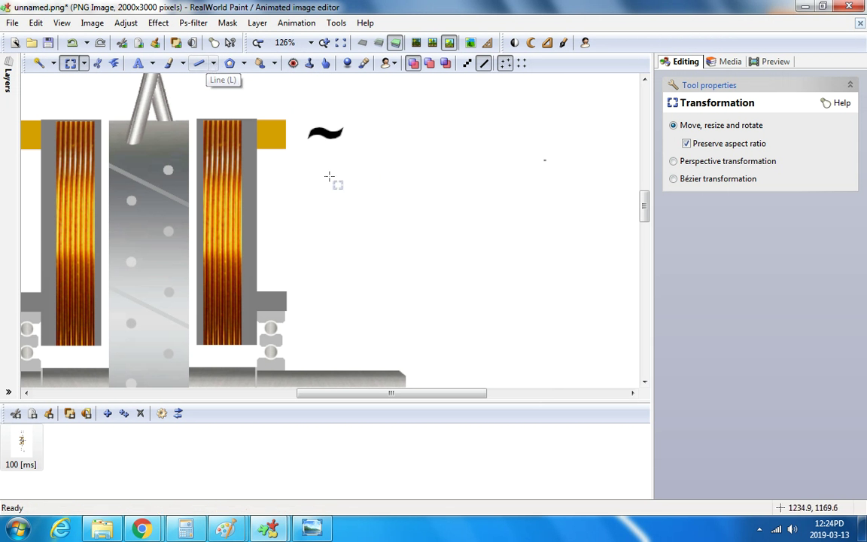
pyautogui.scroll(-4, 333, 180)
pyautogui.scroll(2, 416, 183)
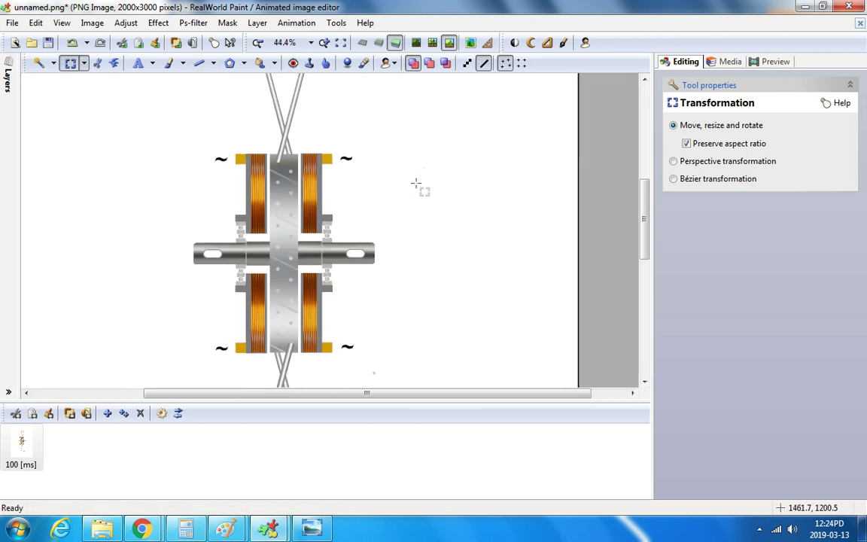
pyautogui.scroll(-2, 416, 184)
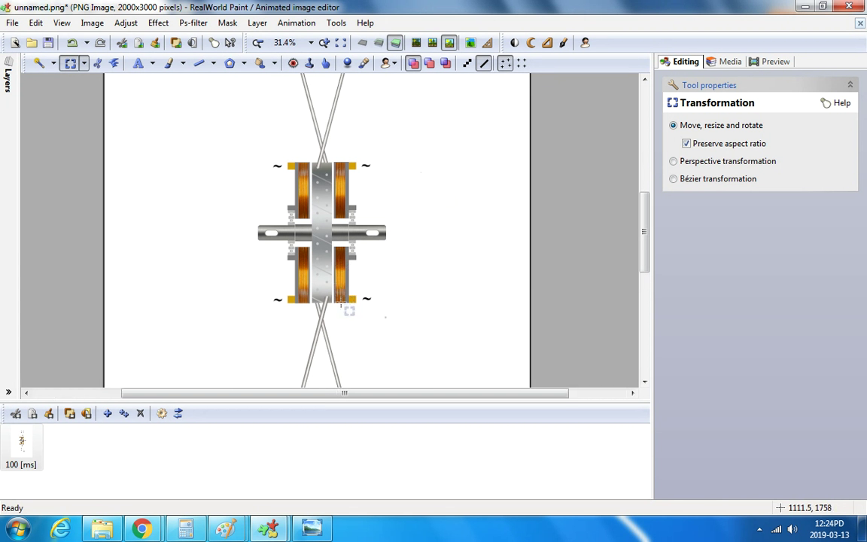
# Pick the grey of the lower-right coil's frame and draw an 8-pixel horizontal line along the frame's bottom edge.
pyautogui.scroll(7, 338, 283)
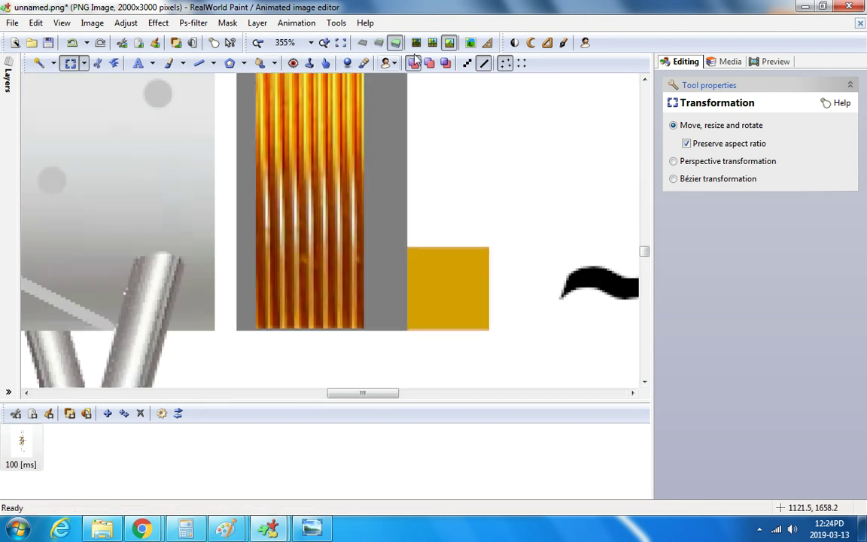
pyautogui.click(365, 63)
pyautogui.click(378, 301)
pyautogui.click(199, 63)
pyautogui.scroll(3, 265, 339)
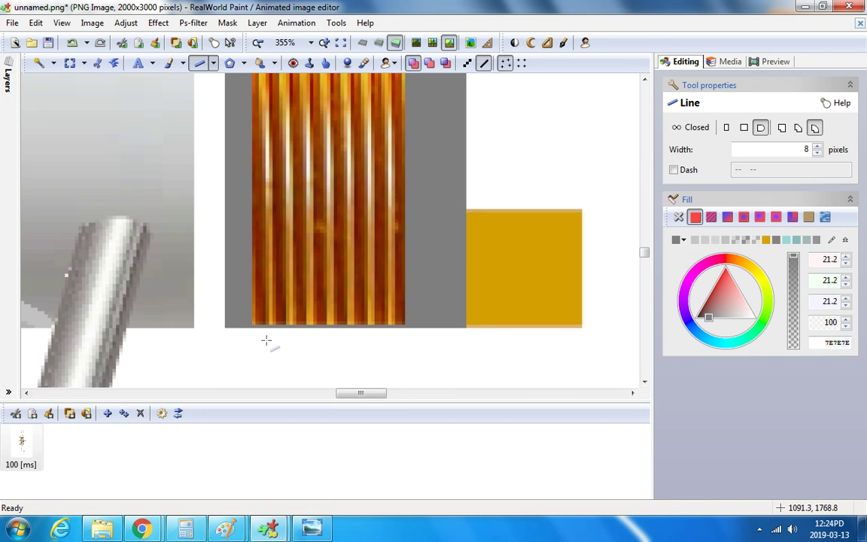
pyautogui.moveTo(210, 329); pyautogui.dragTo(634, 329)
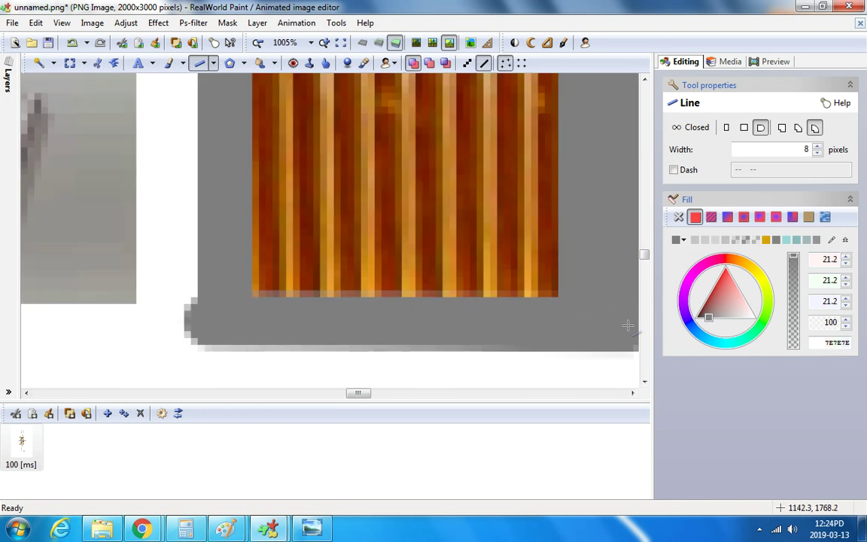
pyautogui.scroll(-2, 253, 257)
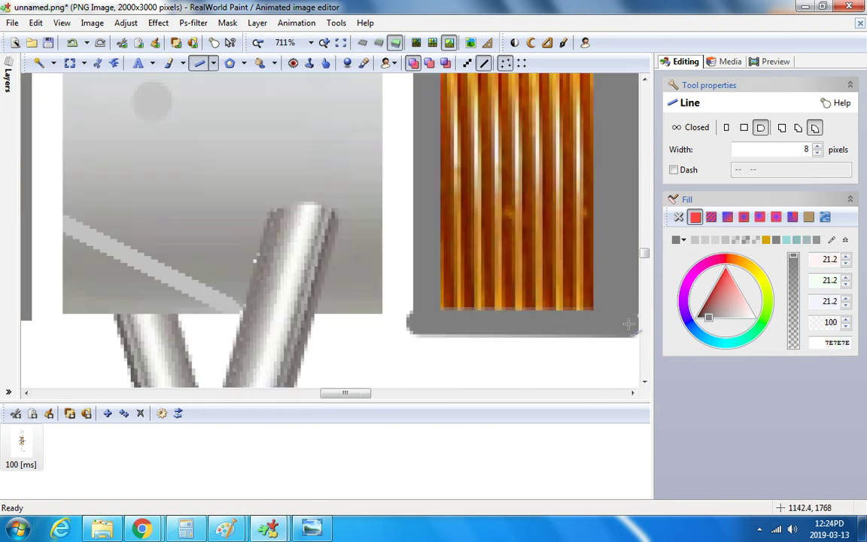
# Give the line square ends, turn off edge smoothing and align its ends with the sides of the coil frame.
pyautogui.click(743, 128)
pyautogui.moveTo(368, 394); pyautogui.dragTo(379, 393)
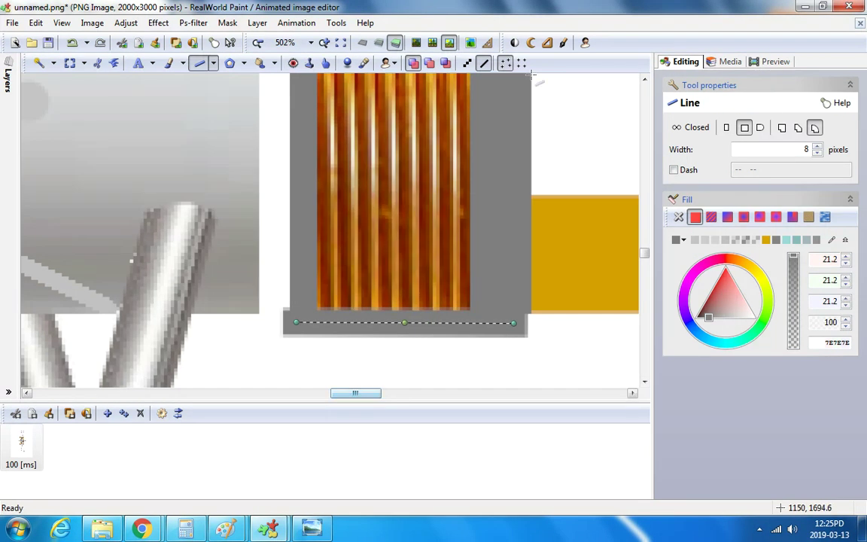
pyautogui.click(482, 62)
pyautogui.moveTo(304, 321); pyautogui.dragTo(325, 334)
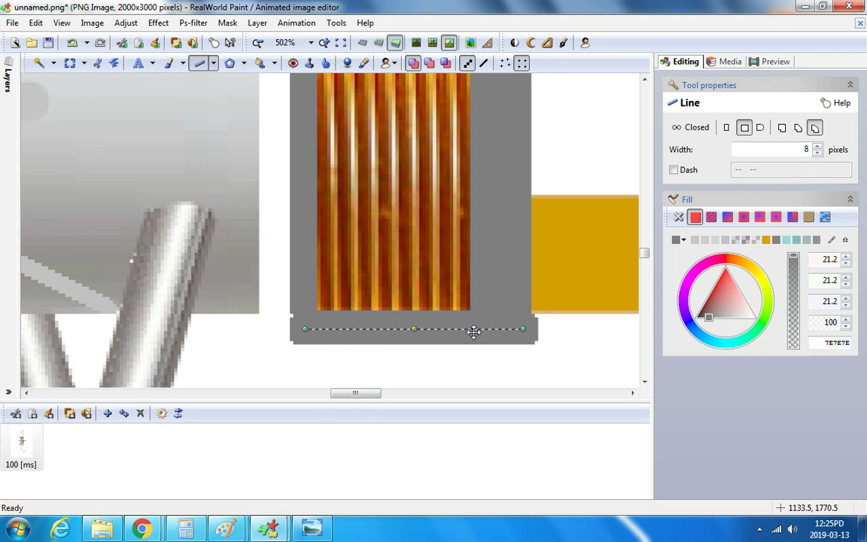
pyautogui.moveTo(523, 329); pyautogui.dragTo(517, 330)
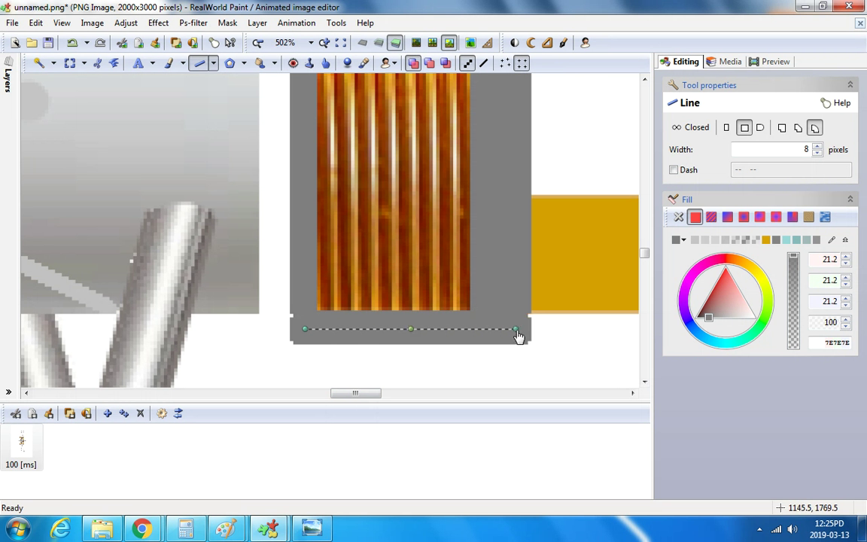
# Set the line width to 5 pixels and fit the line flush under the lower-right coil frame across its full width.
pyautogui.click(817, 155)
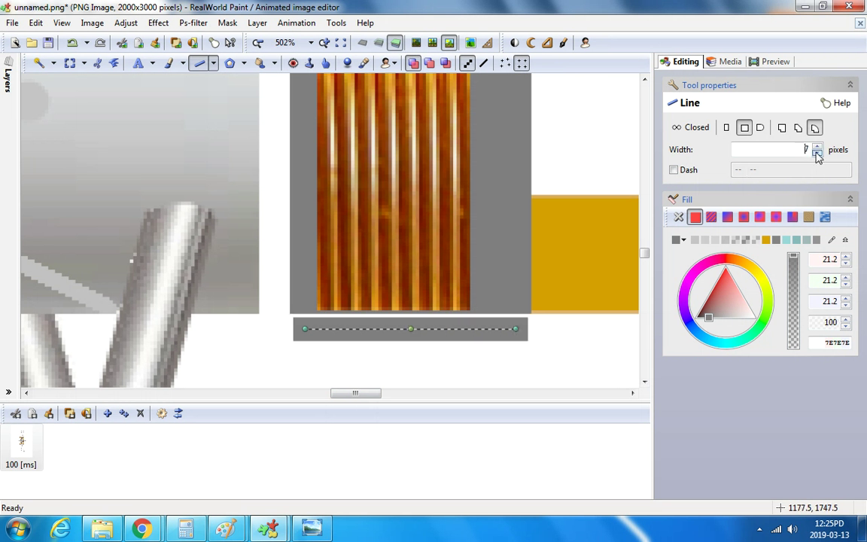
pyautogui.click(818, 154)
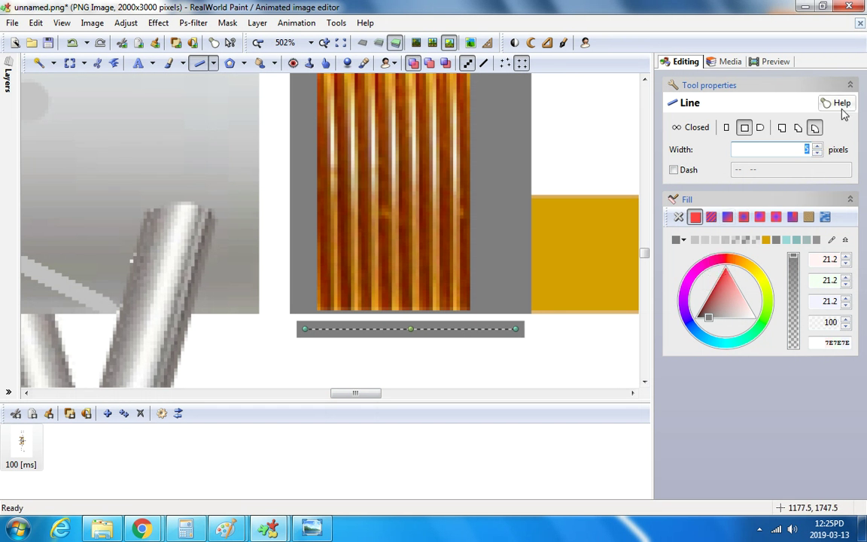
pyautogui.moveTo(426, 324); pyautogui.dragTo(418, 317)
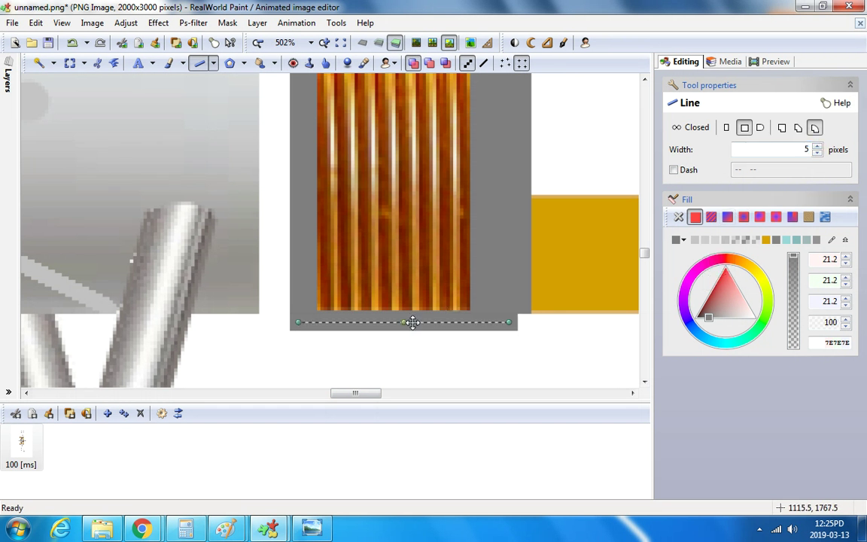
pyautogui.moveTo(509, 323); pyautogui.dragTo(524, 325)
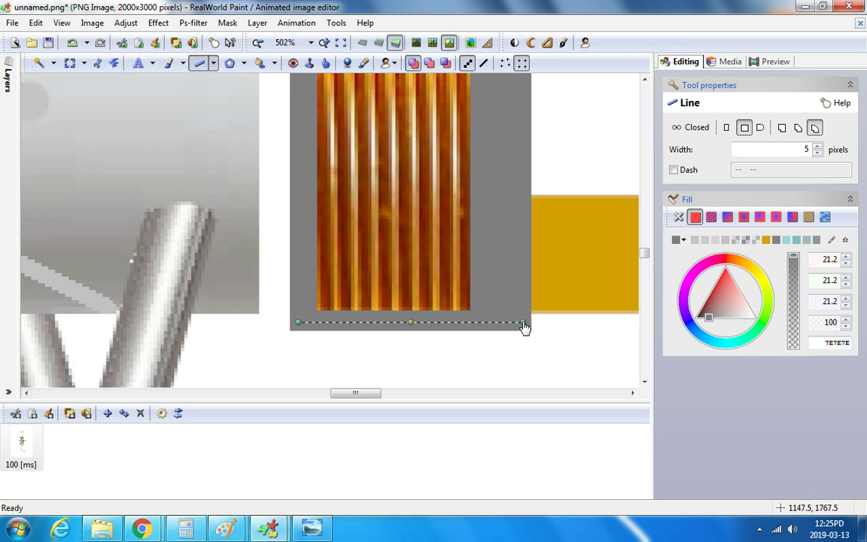
# Draw a 5-pixel grey line along the bottom edge of the lower-left coil frame, spanning its full width.
pyautogui.scroll(-5, 277, 350)
pyautogui.scroll(5, 341, 318)
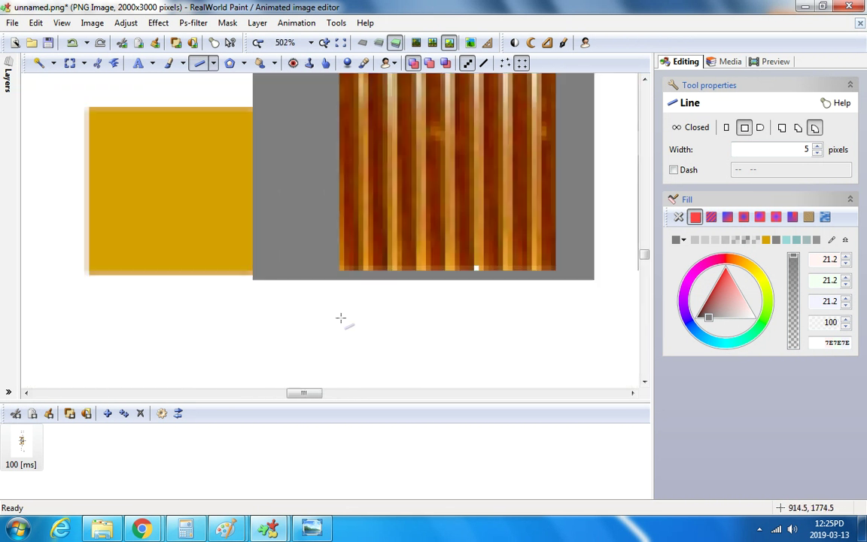
pyautogui.moveTo(264, 289); pyautogui.dragTo(582, 287)
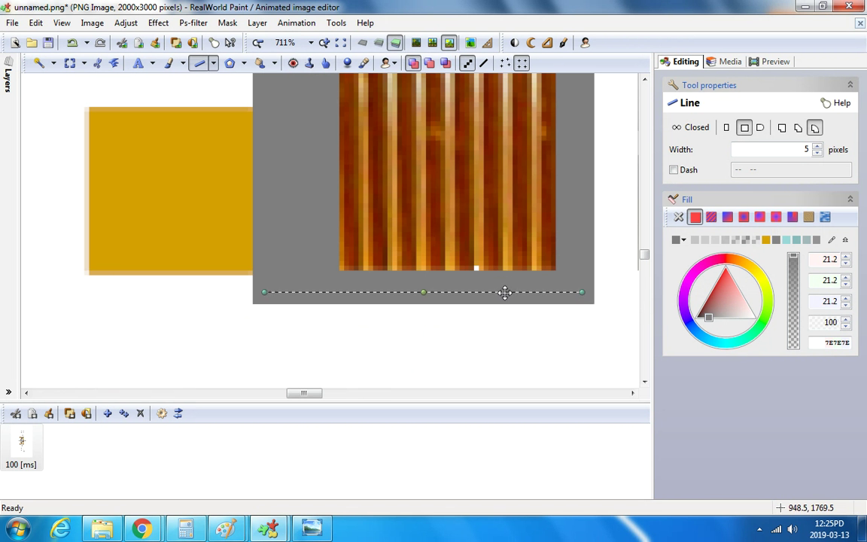
pyautogui.press('Return')
# Draw a 5-pixel grey line along the top edge of the lower-left coil frame and level it with the frame's sides.
pyautogui.scroll(-6, 530, 174)
pyautogui.scroll(6, 529, 174)
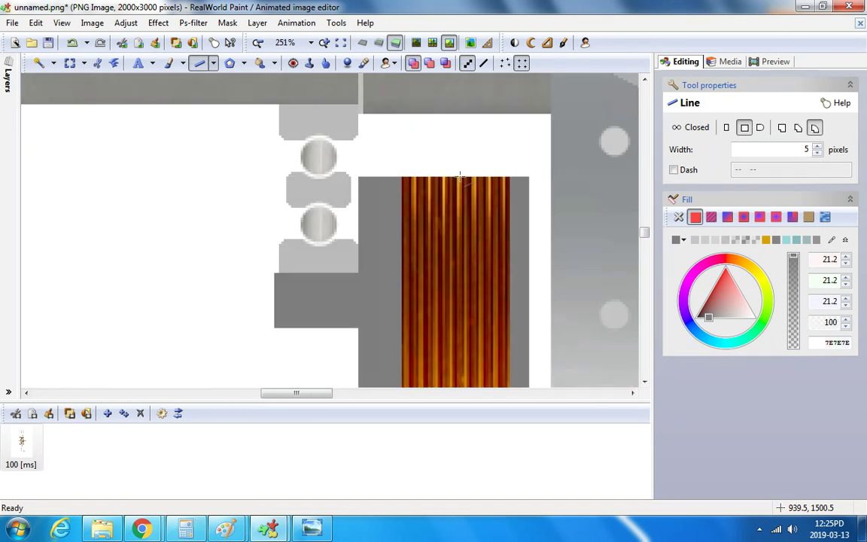
pyautogui.moveTo(490, 144); pyautogui.dragTo(612, 143)
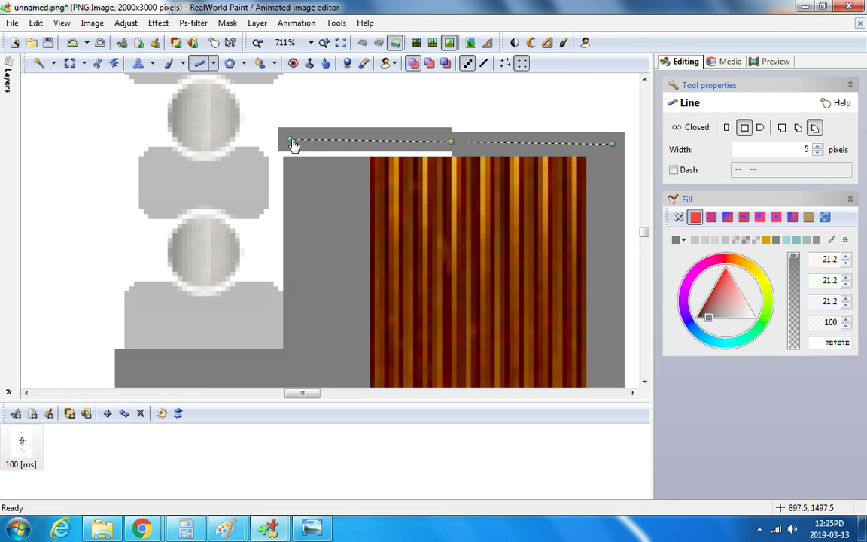
pyautogui.moveTo(294, 144); pyautogui.dragTo(298, 149)
pyautogui.scroll(-3, 335, 90)
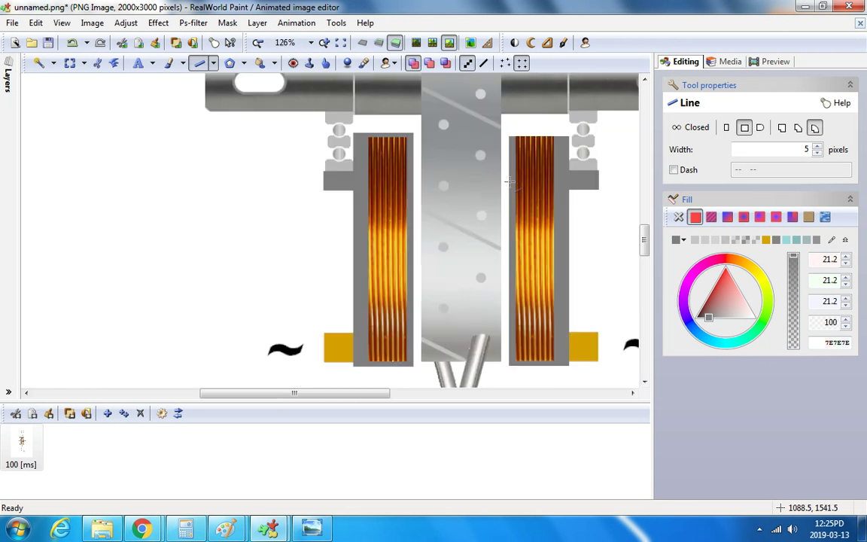
# Draw a 5-pixel grey line along the top edge of the lower-right coil frame and trim it to the frame's inner side.
pyautogui.scroll(3, 557, 130)
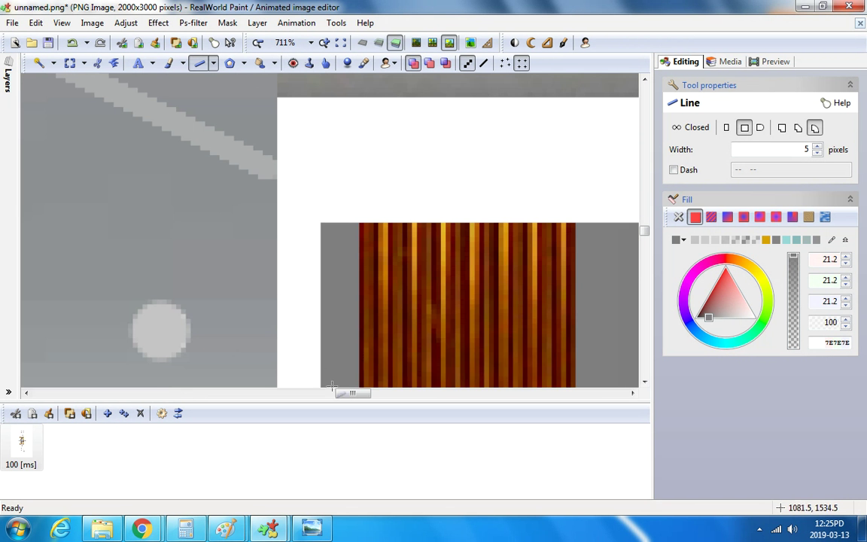
pyautogui.moveTo(348, 393); pyautogui.dragTo(352, 392)
pyautogui.moveTo(270, 211); pyautogui.dragTo(596, 210)
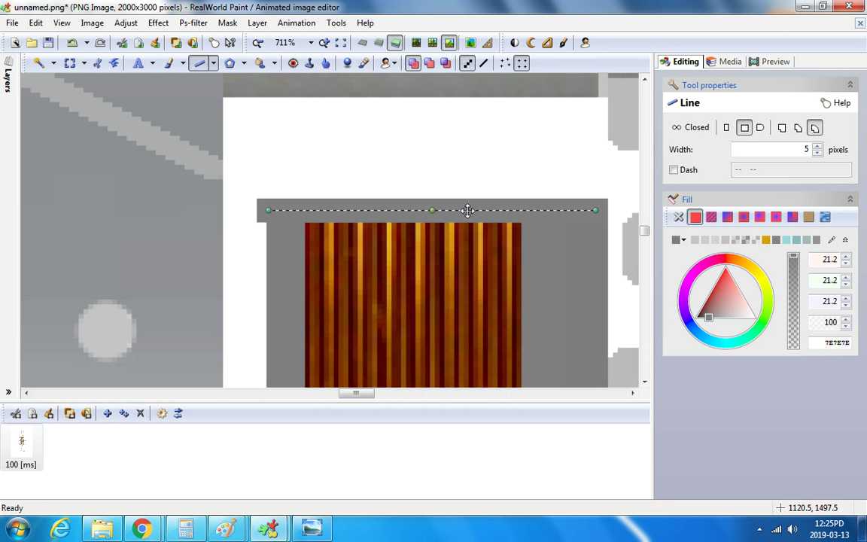
pyautogui.moveTo(269, 216); pyautogui.dragTo(280, 217)
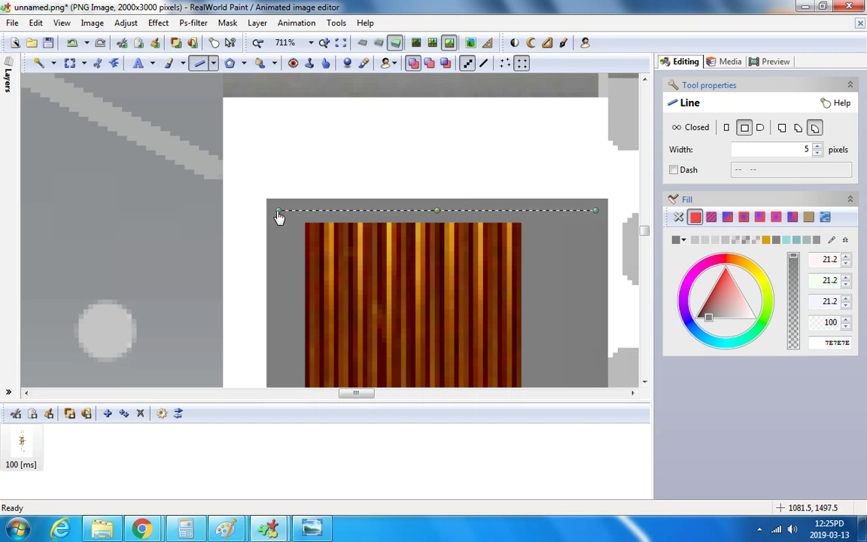
pyautogui.scroll(-5, 320, 131)
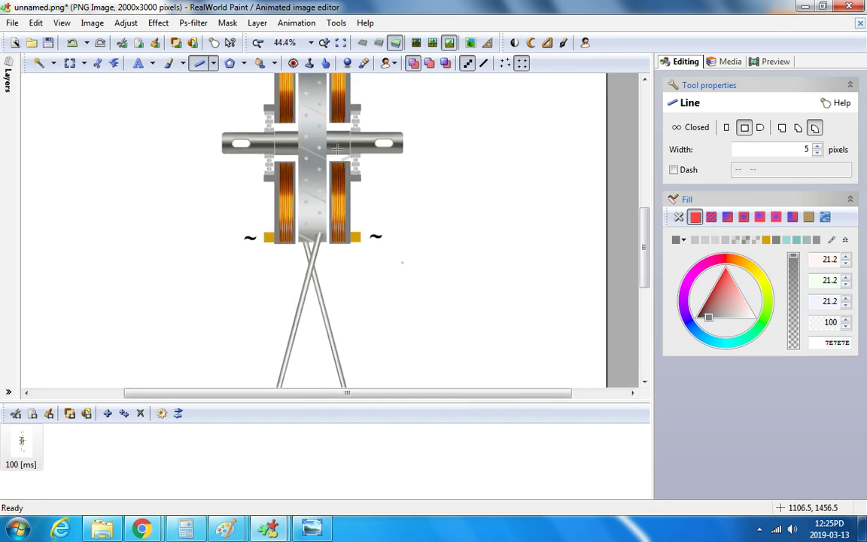
pyautogui.moveTo(642, 273); pyautogui.dragTo(619, 242)
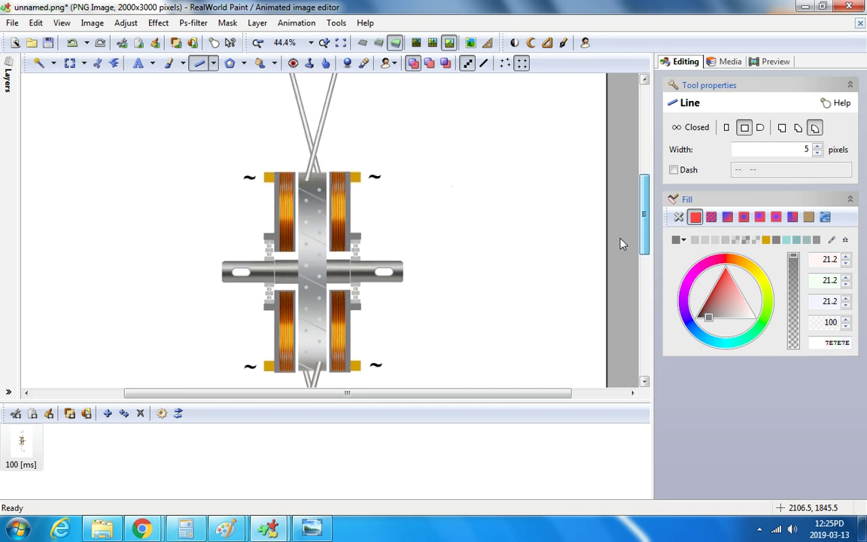
# Draw a 5-pixel grey line along the bottom edge of the upper-left coil frame and level it across the full width.
pyautogui.scroll(4, 287, 272)
pyautogui.moveTo(288, 273); pyautogui.dragTo(430, 273)
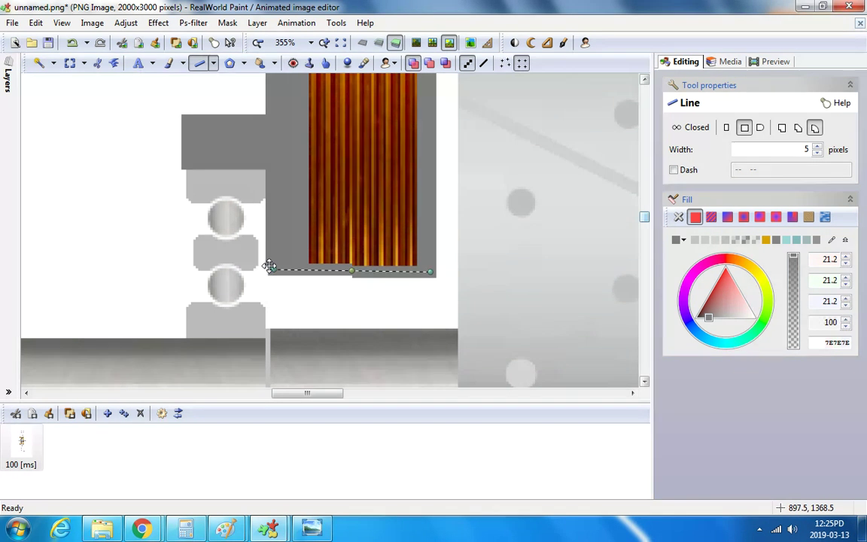
pyautogui.moveTo(269, 266); pyautogui.dragTo(271, 274)
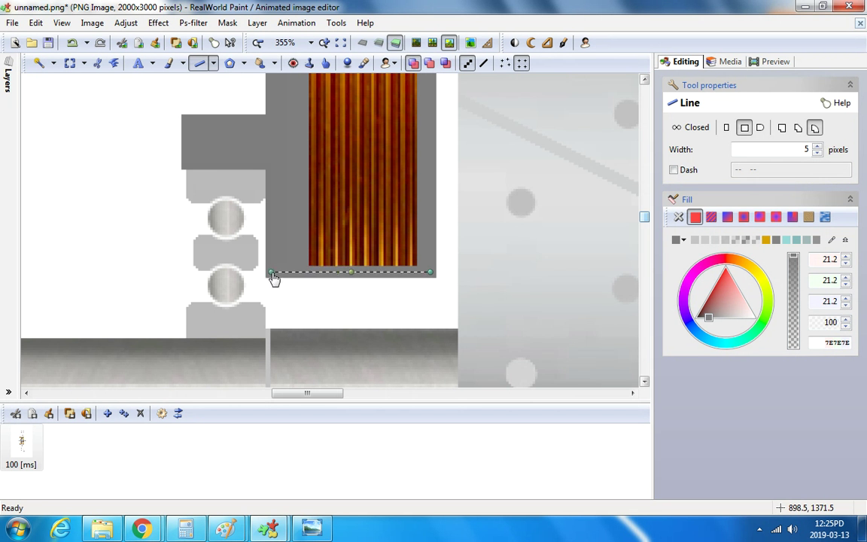
# Draw a 5-pixel grey line along the bottom edge of the upper-right coil frame, fitted to the frame's full width.
pyautogui.scroll(-5, 330, 323)
pyautogui.scroll(5, 303, 323)
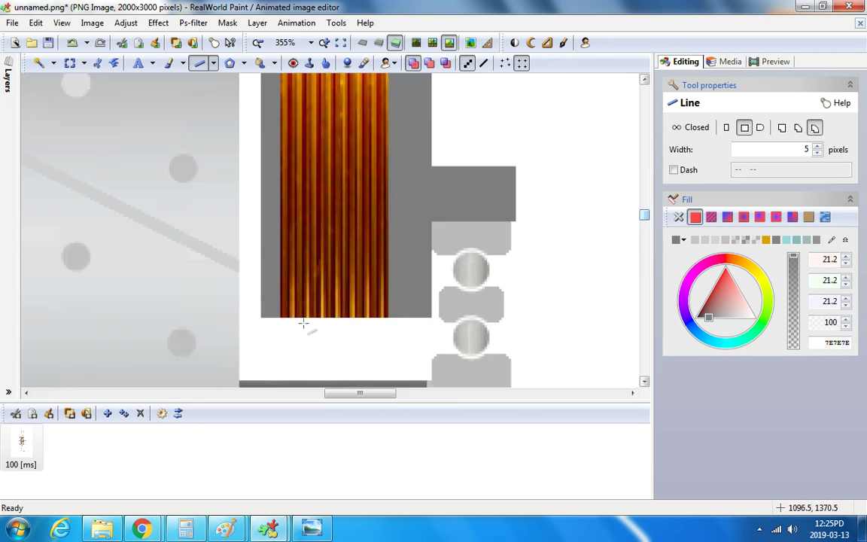
pyautogui.moveTo(265, 323); pyautogui.dragTo(425, 324)
pyautogui.moveTo(264, 325); pyautogui.dragTo(268, 325)
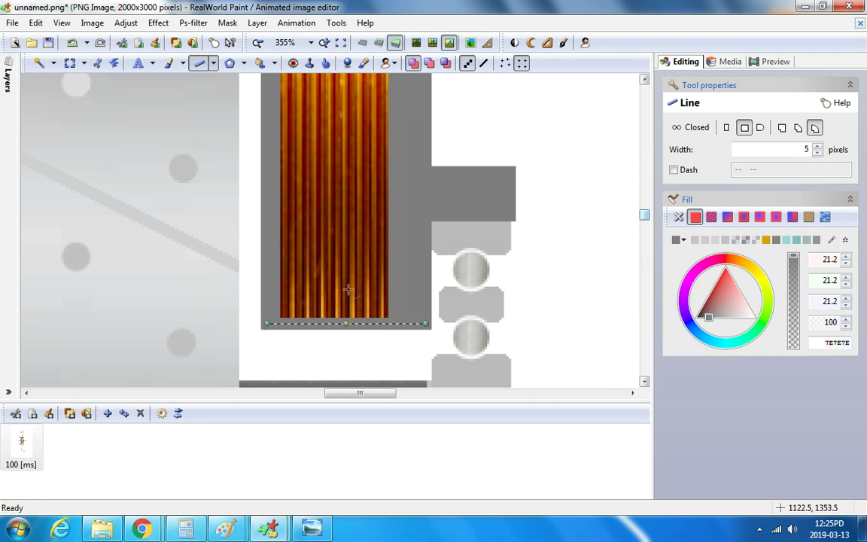
# Draw a 5-pixel grey line along the top edge of the upper-right coil frame and align its inner end with the frame's side.
pyautogui.scroll(-5, 510, 122)
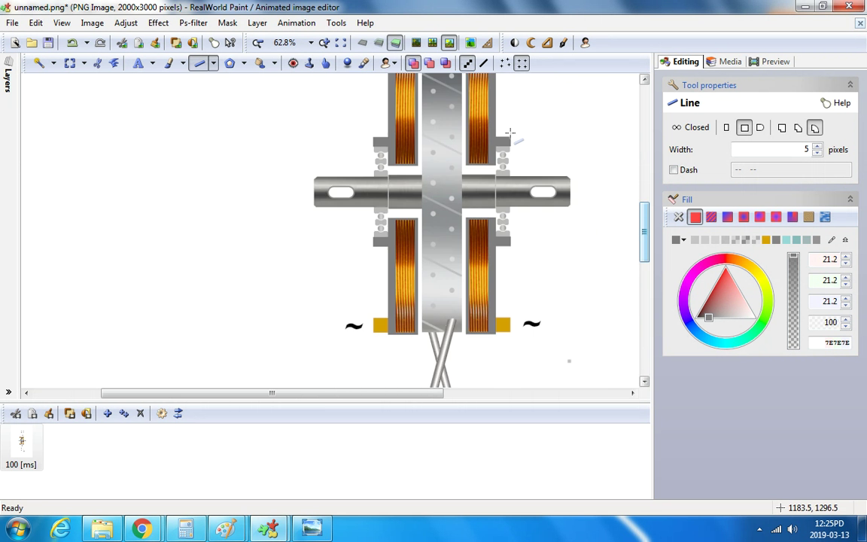
pyautogui.moveTo(648, 235); pyautogui.dragTo(648, 205)
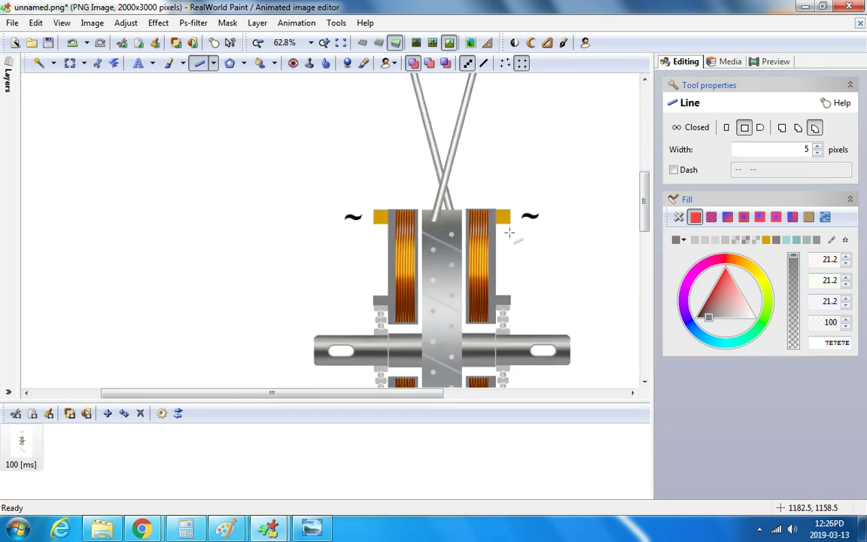
pyautogui.scroll(6, 493, 198)
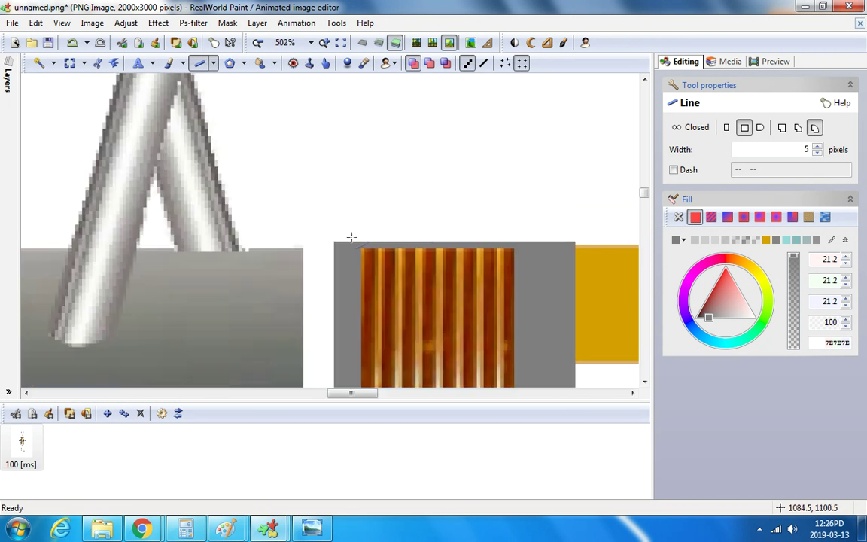
pyautogui.moveTo(332, 236); pyautogui.dragTo(567, 239)
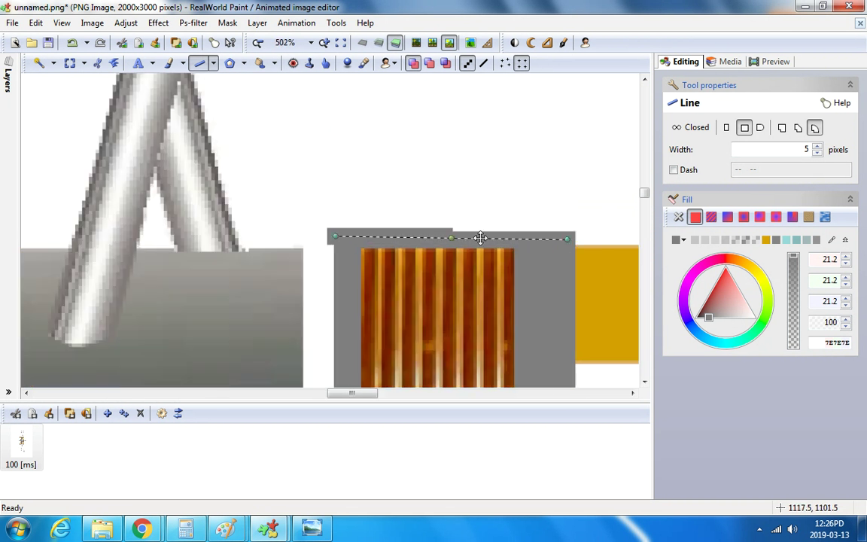
pyautogui.moveTo(337, 241); pyautogui.dragTo(344, 247)
# Draw a 5-pixel grey line along the top edge of the upper-left coil frame and level both ends with the frame's sides.
pyautogui.scroll(-4, 390, 167)
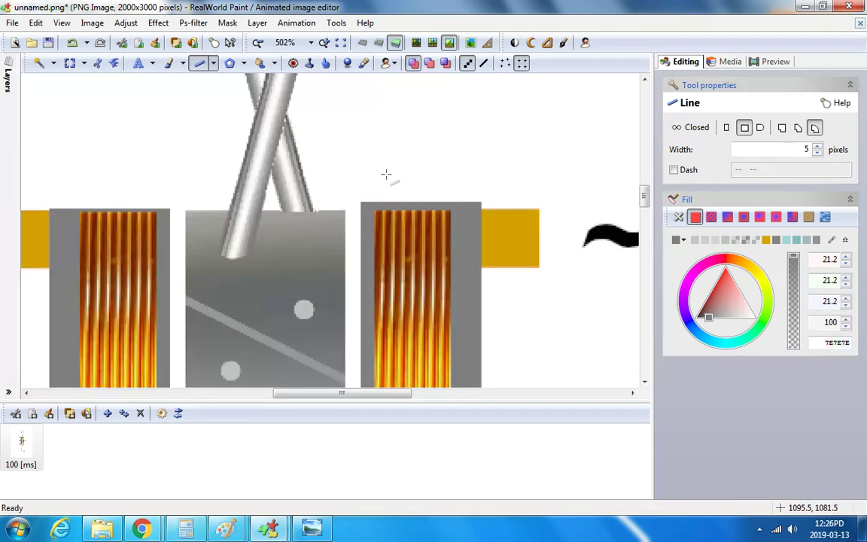
pyautogui.scroll(5, 246, 180)
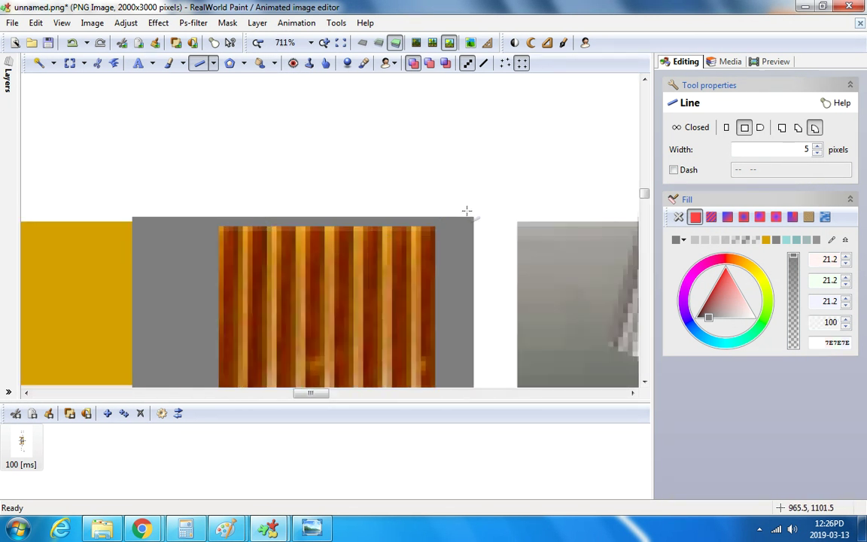
pyautogui.moveTo(467, 210); pyautogui.dragTo(144, 210)
pyautogui.moveTo(468, 216); pyautogui.dragTo(461, 220)
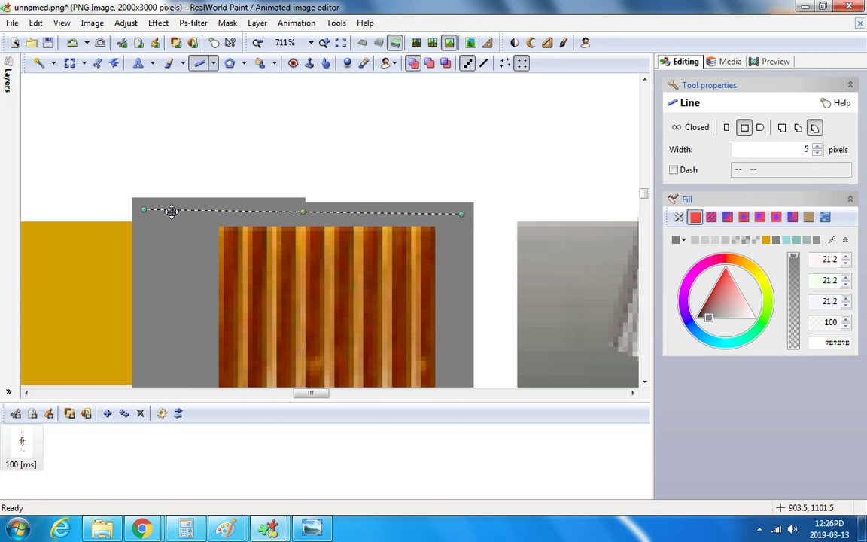
pyautogui.moveTo(148, 216); pyautogui.dragTo(146, 219)
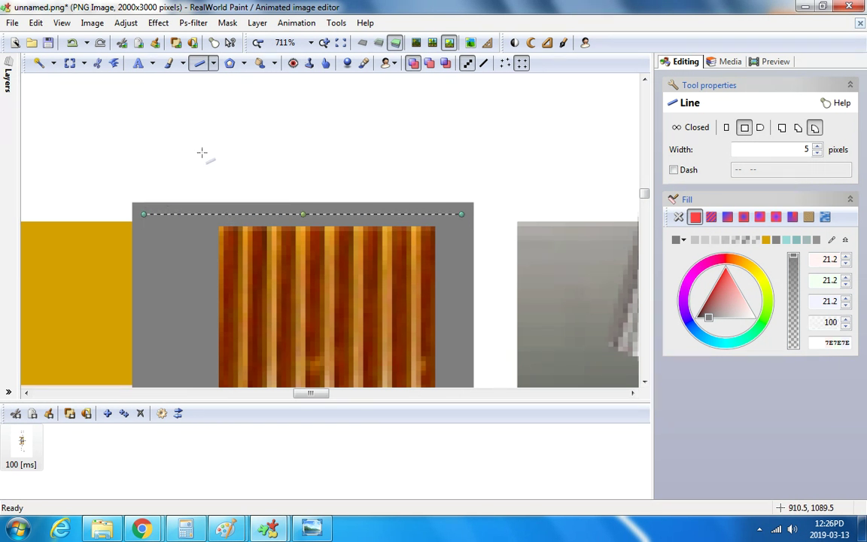
# Examine the whole machine drawing, including the closed coil frames, the crossed rods and both holders.
pyautogui.scroll(-6, 202, 153)
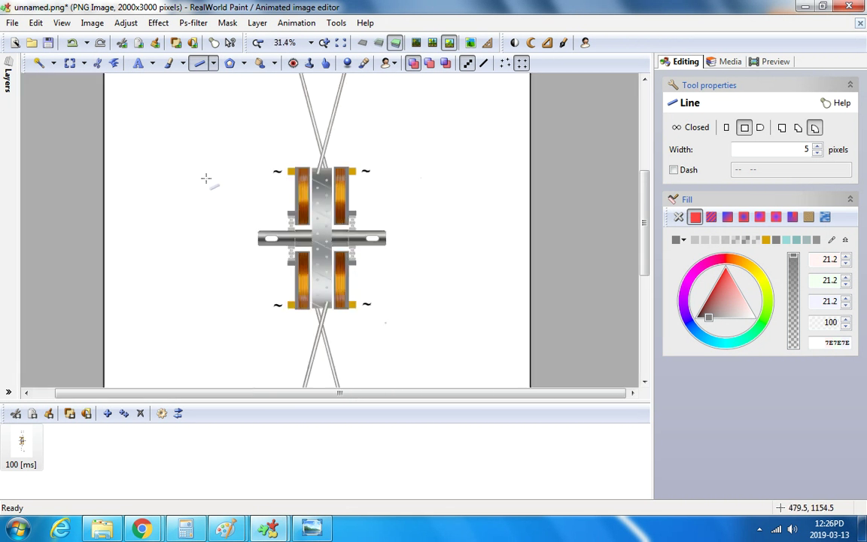
pyautogui.scroll(-2, 205, 178)
pyautogui.scroll(1, 349, 327)
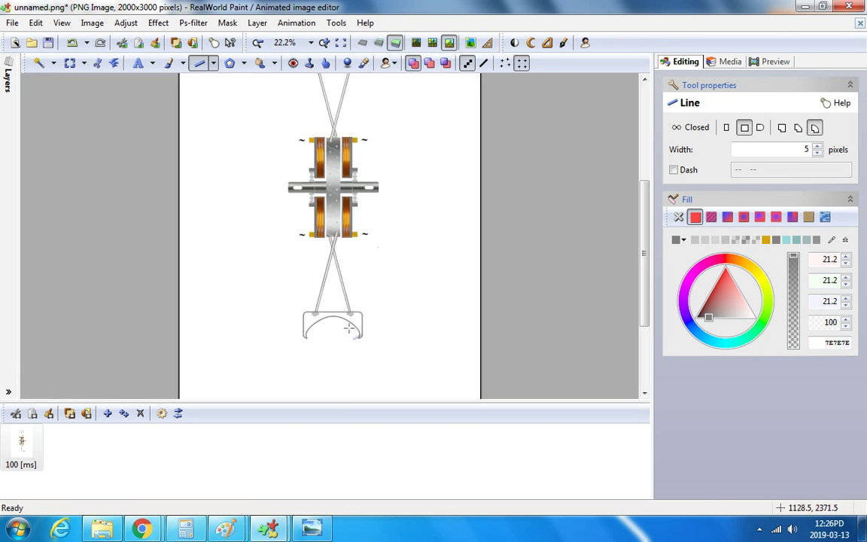
pyautogui.scroll(1, 349, 328)
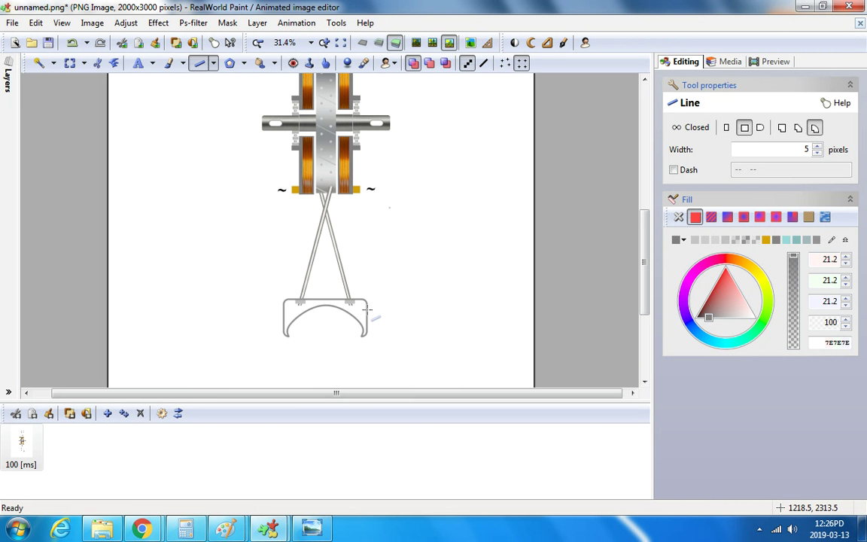
pyautogui.scroll(-1, 366, 309)
pyautogui.scroll(1, 365, 306)
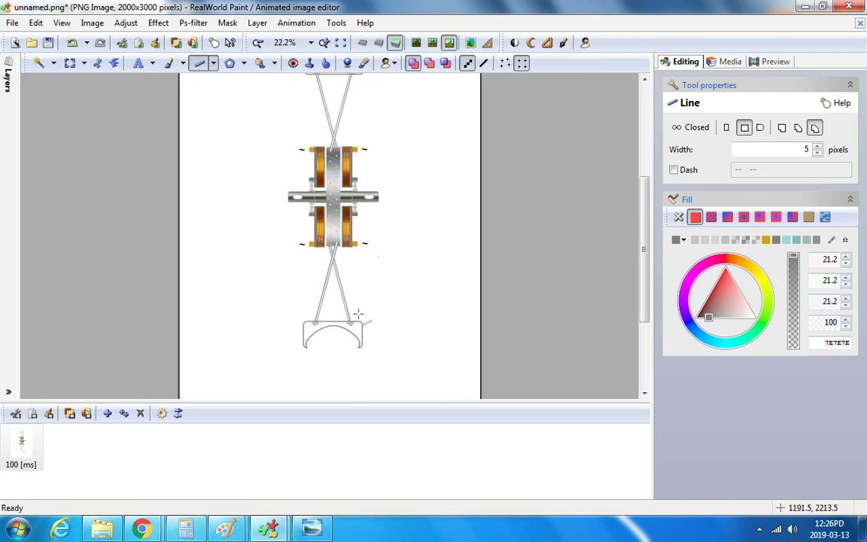
pyautogui.scroll(-1, 359, 313)
pyautogui.scroll(1, 320, 297)
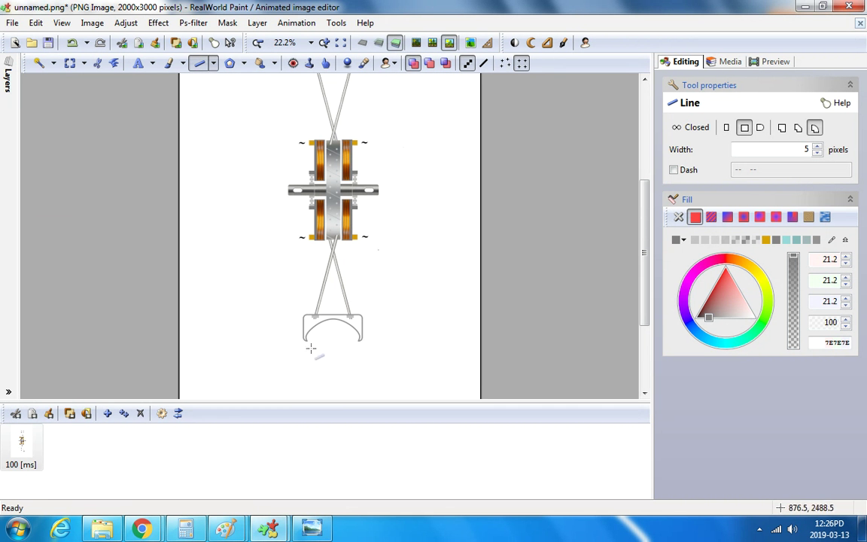
pyautogui.scroll(-1, 311, 348)
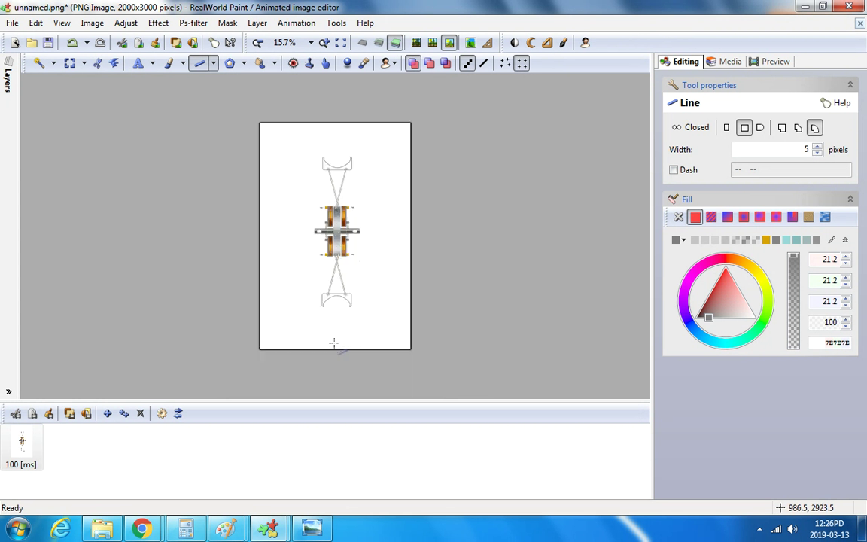
pyautogui.scroll(1, 377, 189)
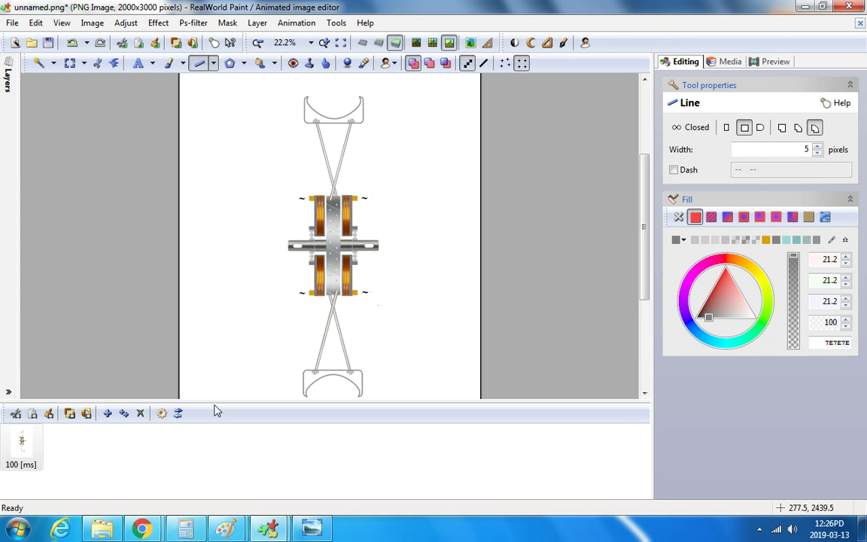
# Switch to Chrome, search Google Images for "bullons" in a new tab and close that tab.
pyautogui.moveTo(149, 531)
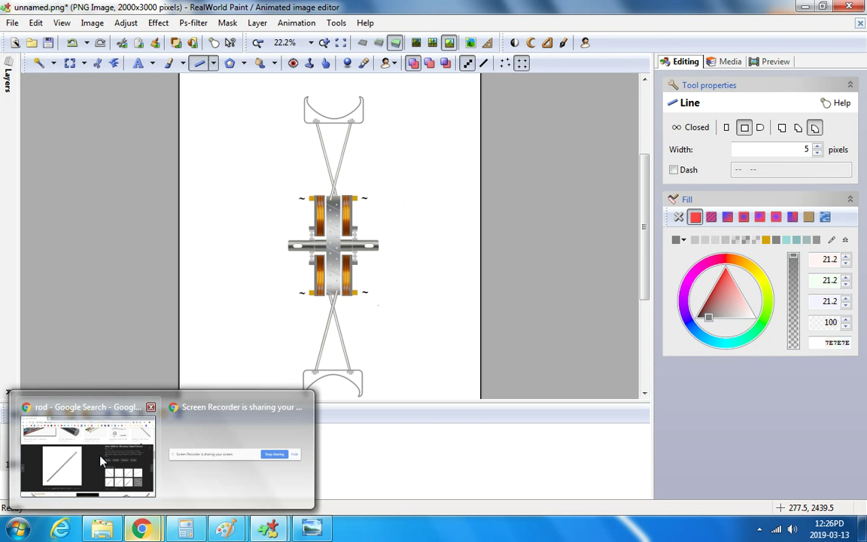
pyautogui.click(90, 410)
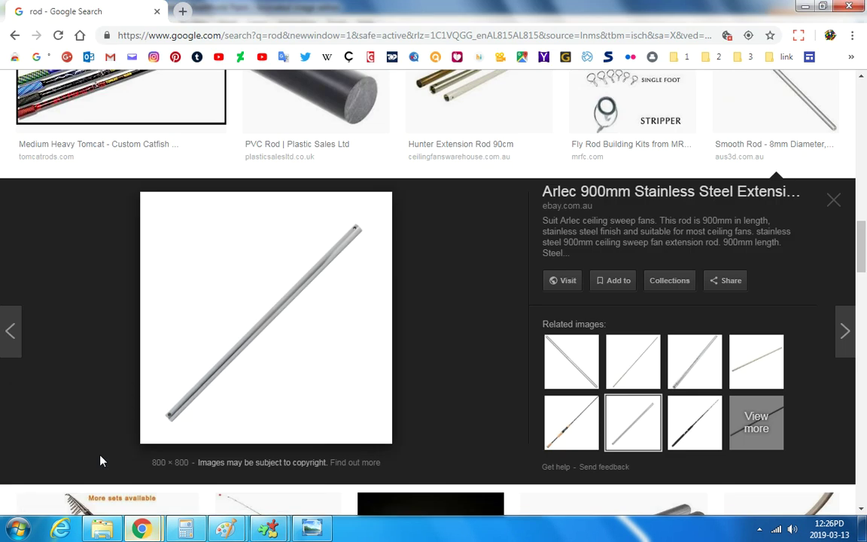
pyautogui.click(184, 11)
pyautogui.write('bul')
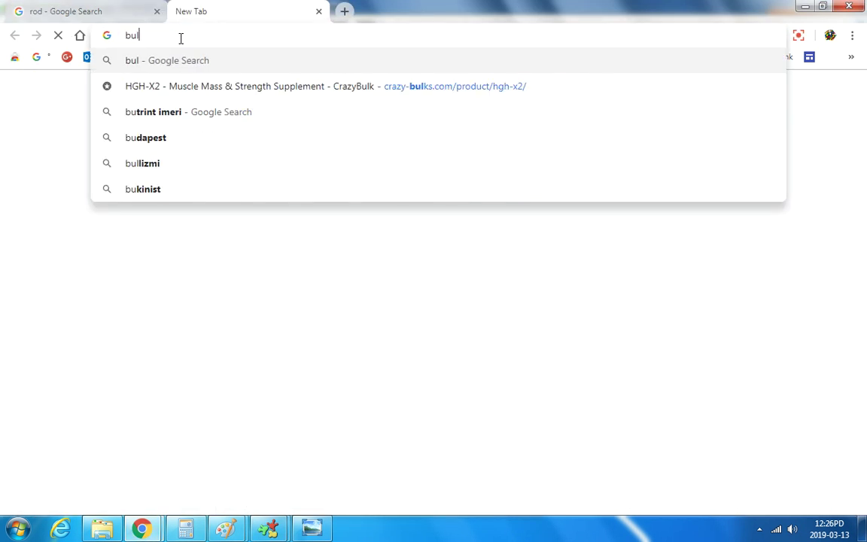
pyautogui.write('lons')
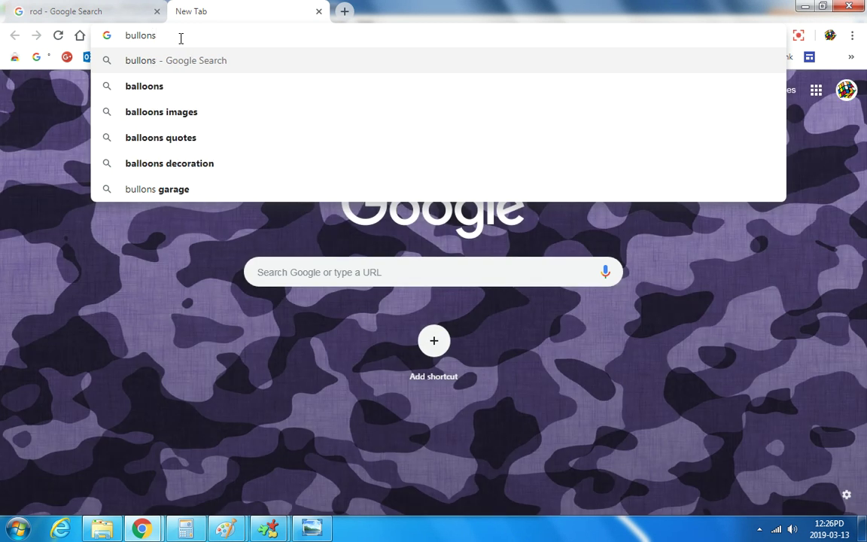
pyautogui.press('Return')
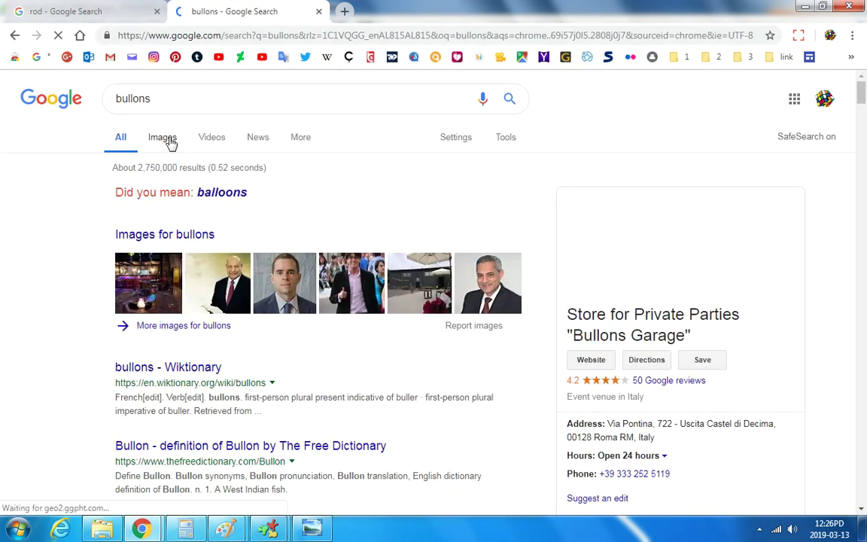
pyautogui.click(170, 143)
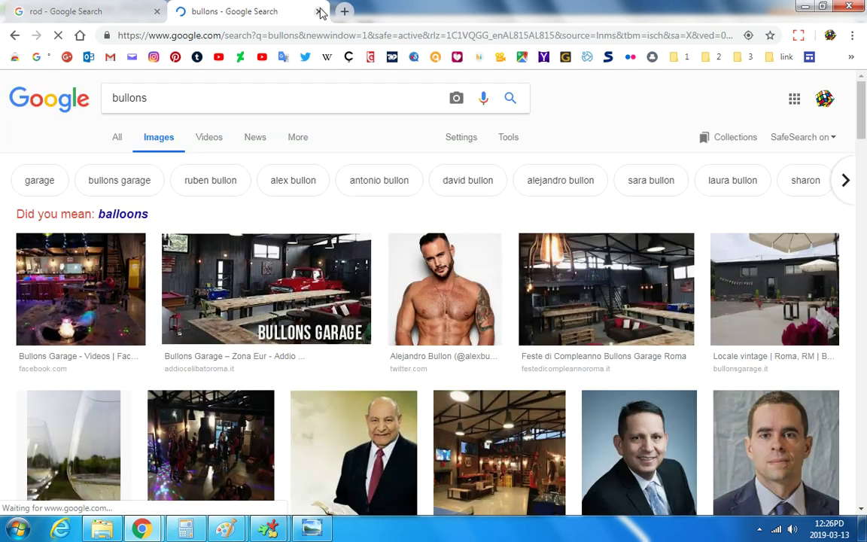
pyautogui.click(320, 11)
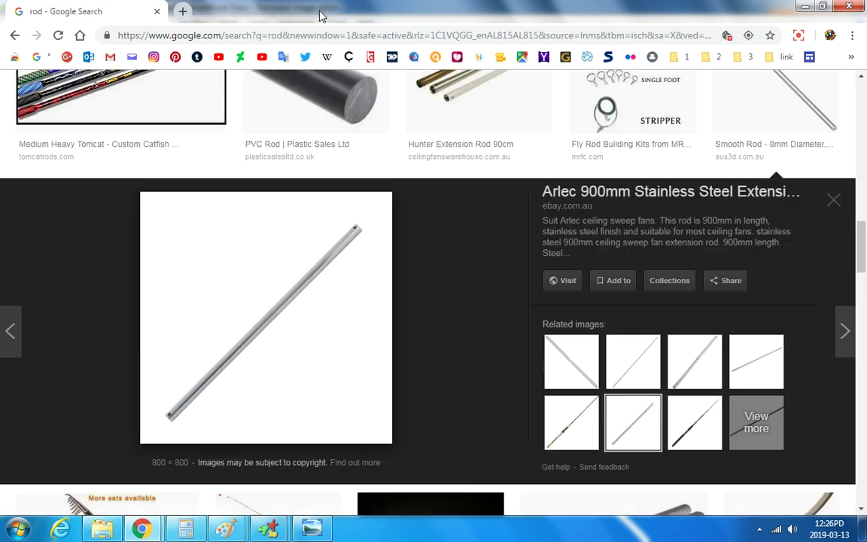
# Search Google for "screwfix" in a new tab and look through the results.
pyautogui.click(182, 12)
pyautogui.write('screw')
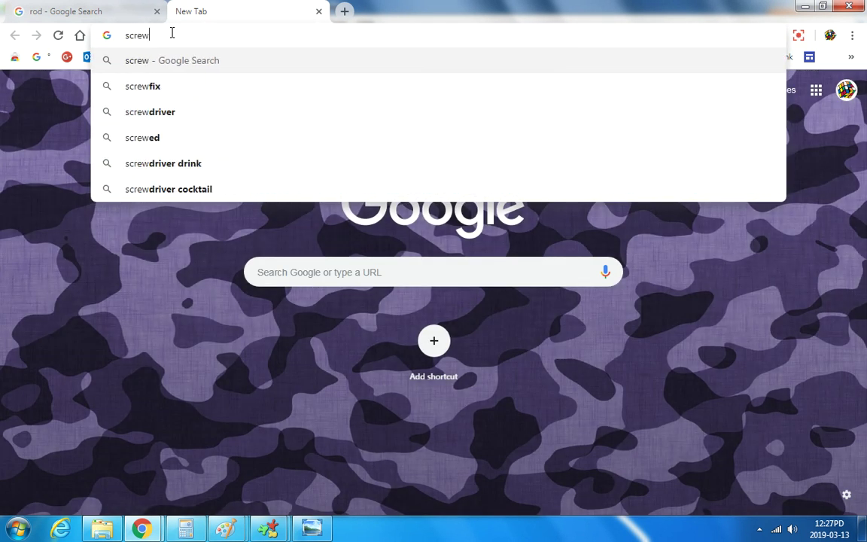
pyautogui.click(166, 86)
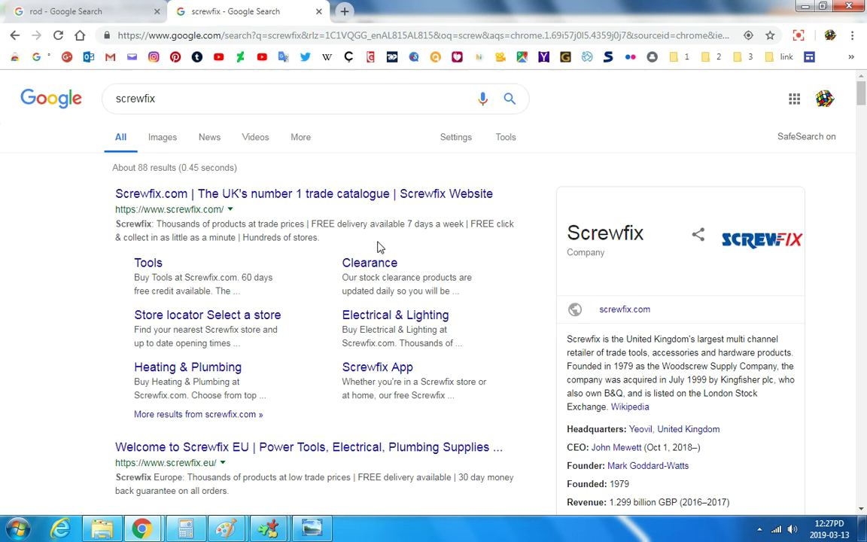
pyautogui.scroll(-4, 377, 245)
pyautogui.scroll(4, 377, 245)
# Change the search query to "screw" and show the image results.
pyautogui.click(166, 98)
pyautogui.press('BackSpace')
pyautogui.press('BackSpace')
pyautogui.press('BackSpace')
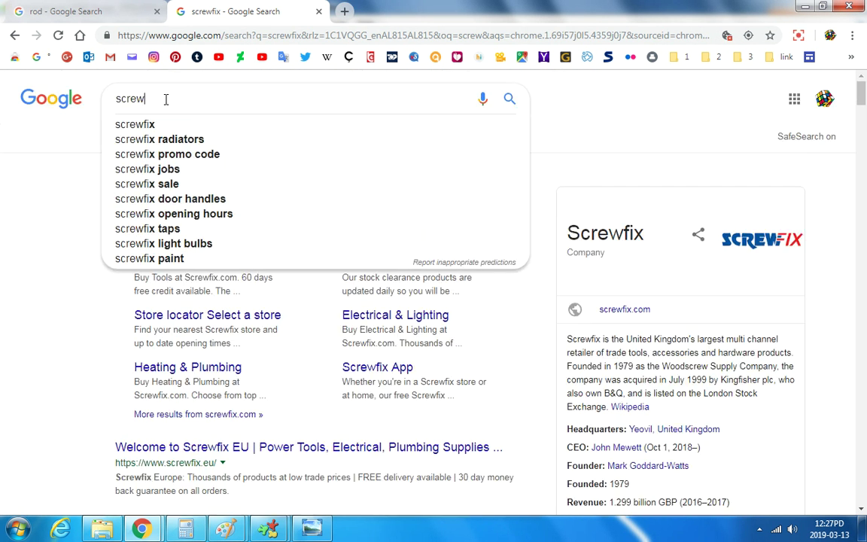
pyautogui.press('Return')
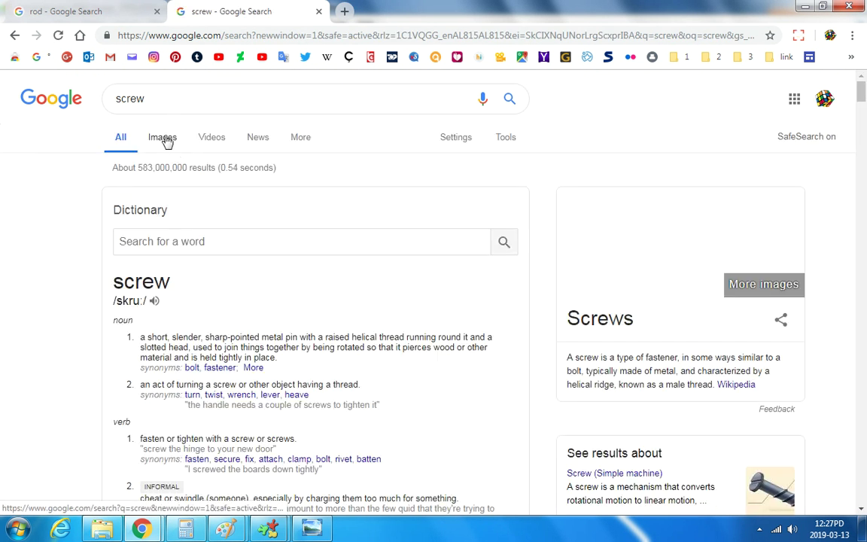
pyautogui.click(162, 139)
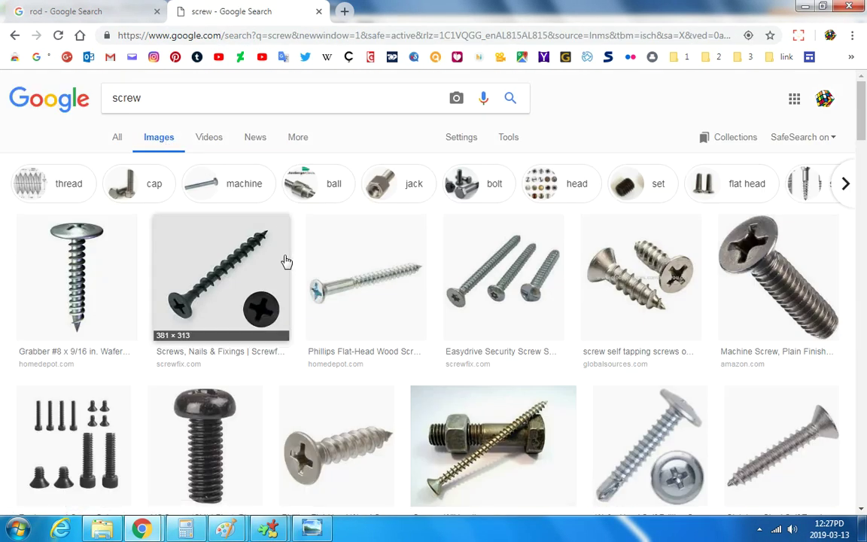
# Browse the screw images and open the preview of the TAMPER-PRUF SCREW 3/8"-16 picture from Grainger.
pyautogui.scroll(-2, 286, 261)
pyautogui.scroll(-7, 286, 261)
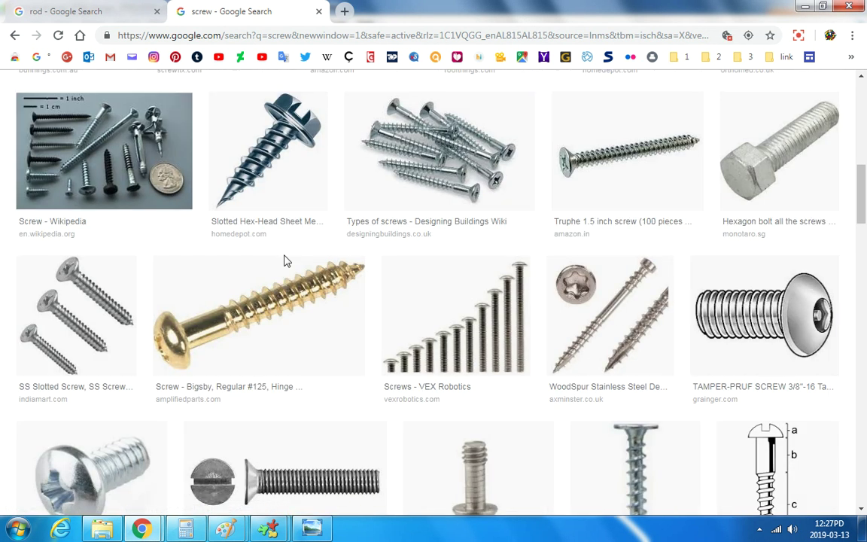
pyautogui.scroll(-1, 286, 261)
pyautogui.scroll(-2, 286, 264)
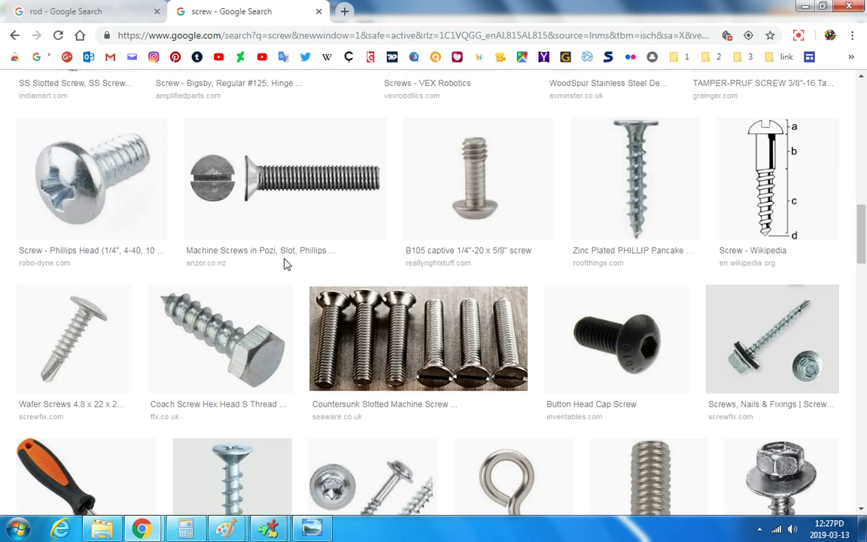
pyautogui.scroll(4, 286, 264)
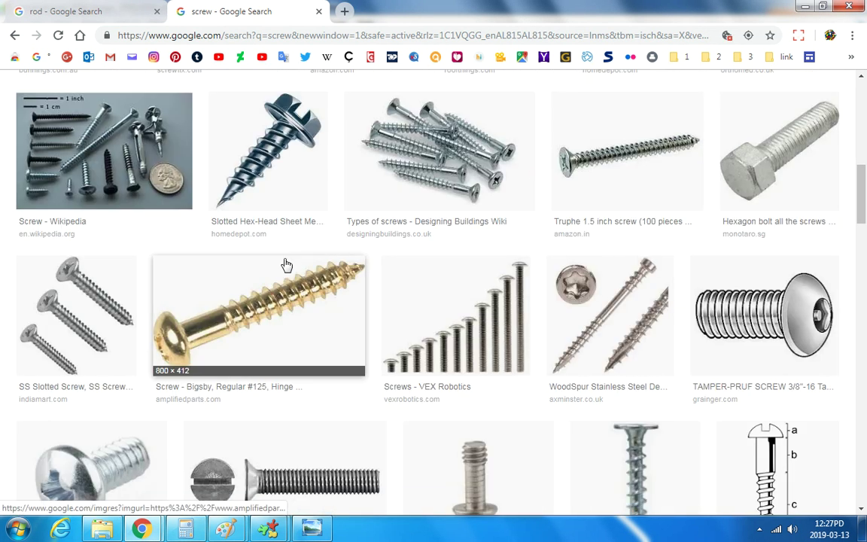
pyautogui.click(799, 301)
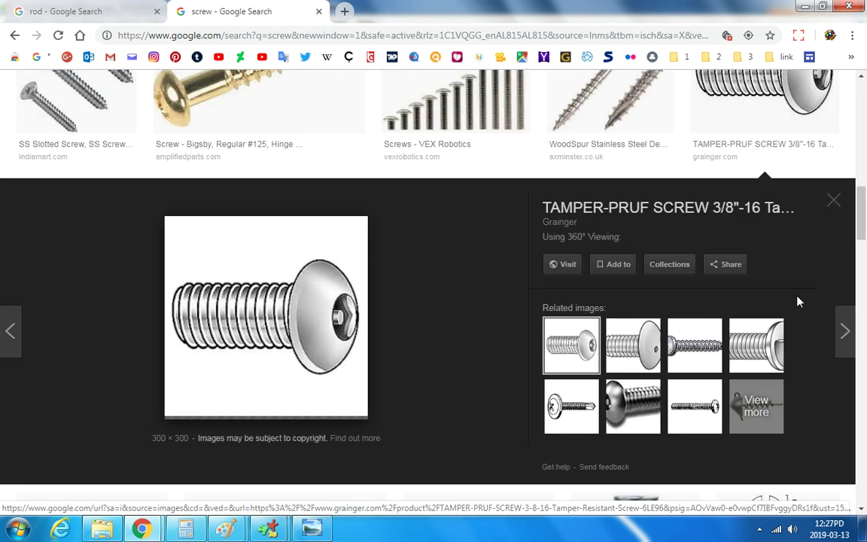
# Look through the screw image results, previewing the Fabory wing screw picture and a related hex bolt picture.
pyautogui.scroll(-6, 800, 302)
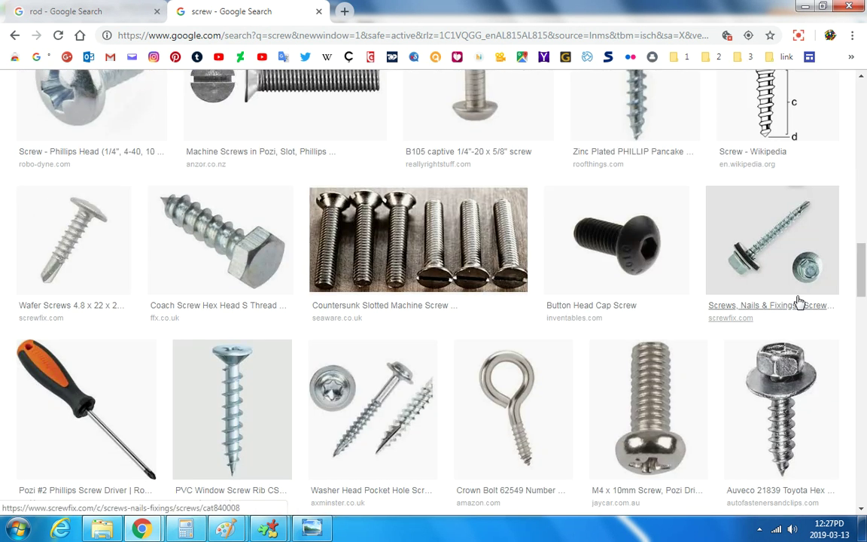
pyautogui.scroll(-4, 800, 302)
pyautogui.scroll(-9, 799, 301)
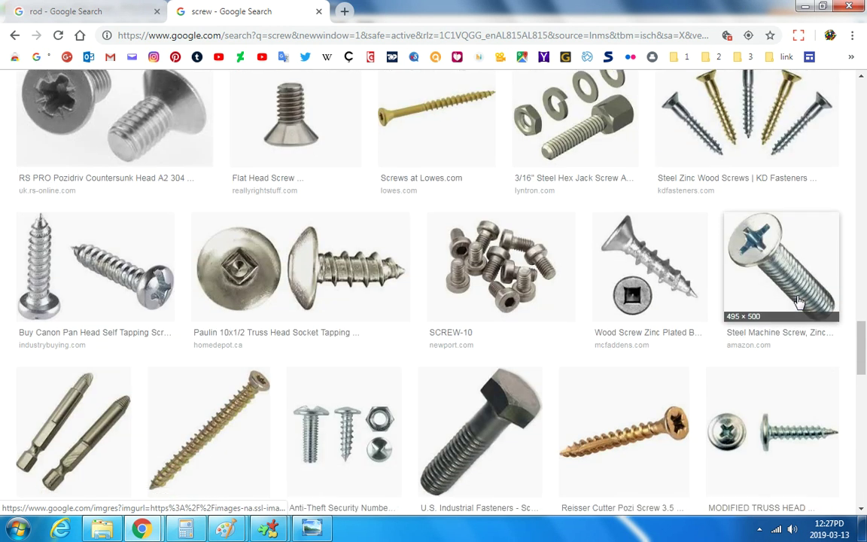
pyautogui.scroll(-9, 800, 301)
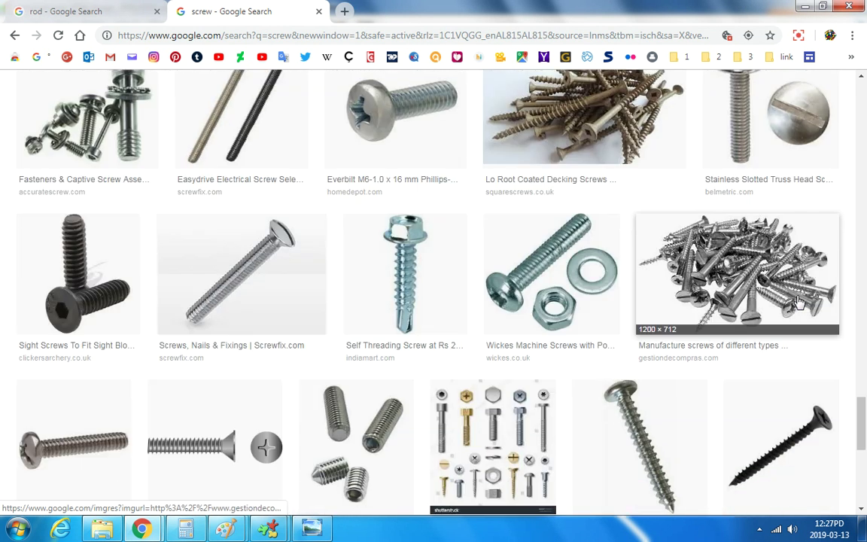
pyautogui.scroll(-12, 800, 302)
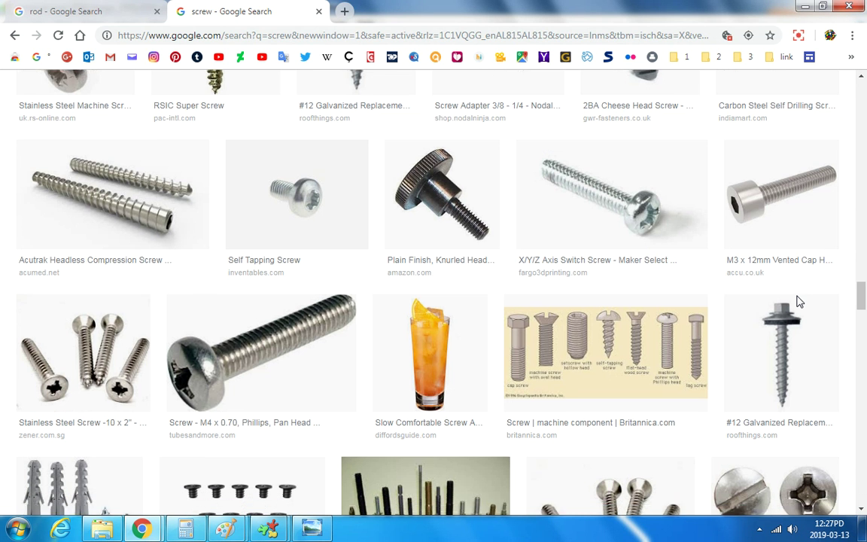
pyautogui.scroll(-10, 792, 308)
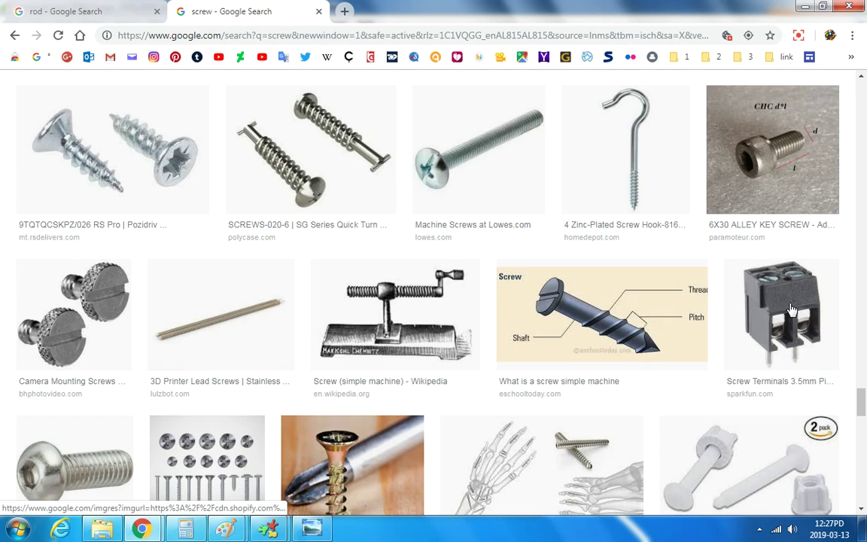
pyautogui.scroll(-8, 792, 309)
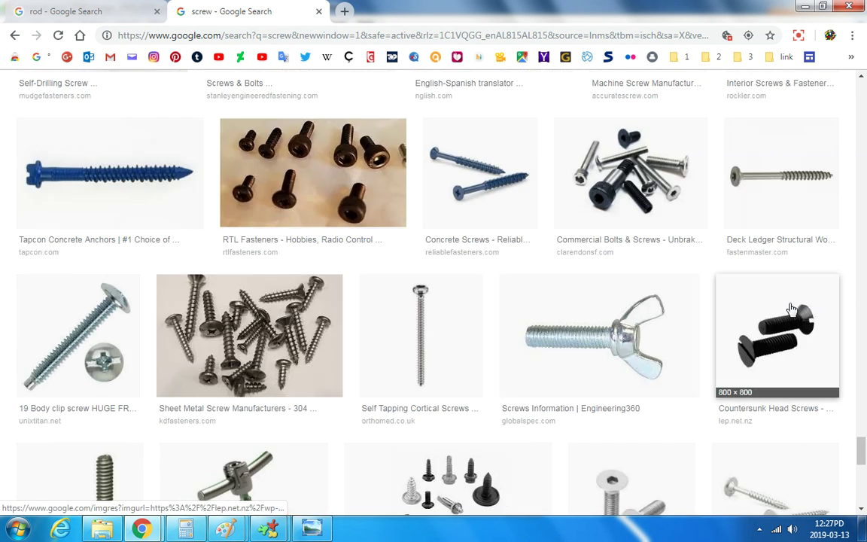
pyautogui.scroll(-6, 792, 309)
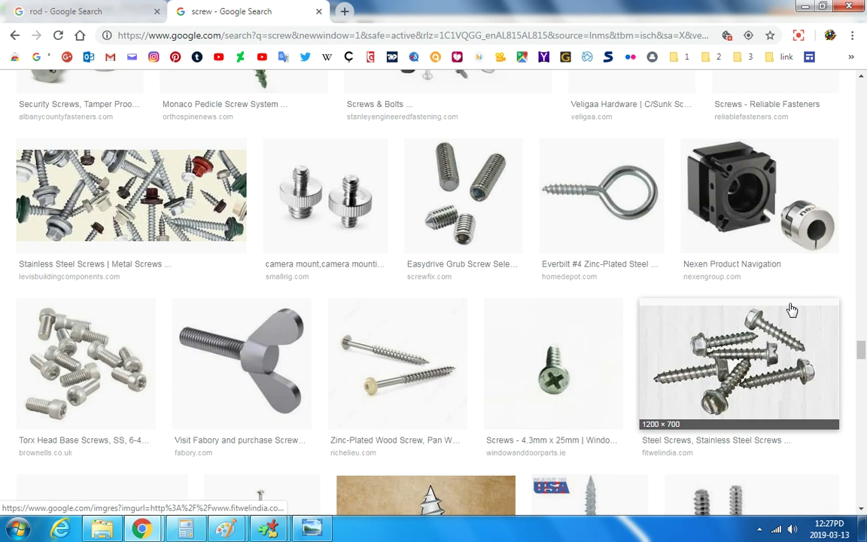
pyautogui.scroll(-4, 790, 307)
pyautogui.scroll(2, 790, 307)
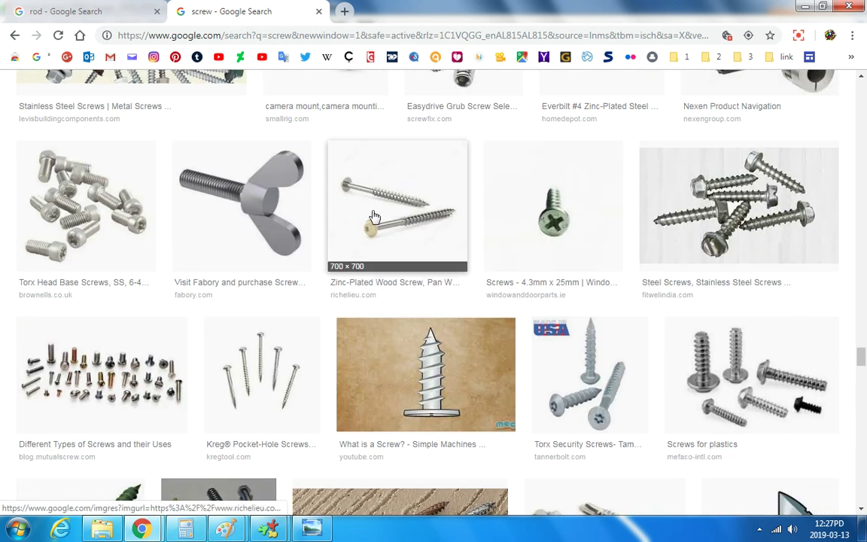
pyautogui.click(290, 226)
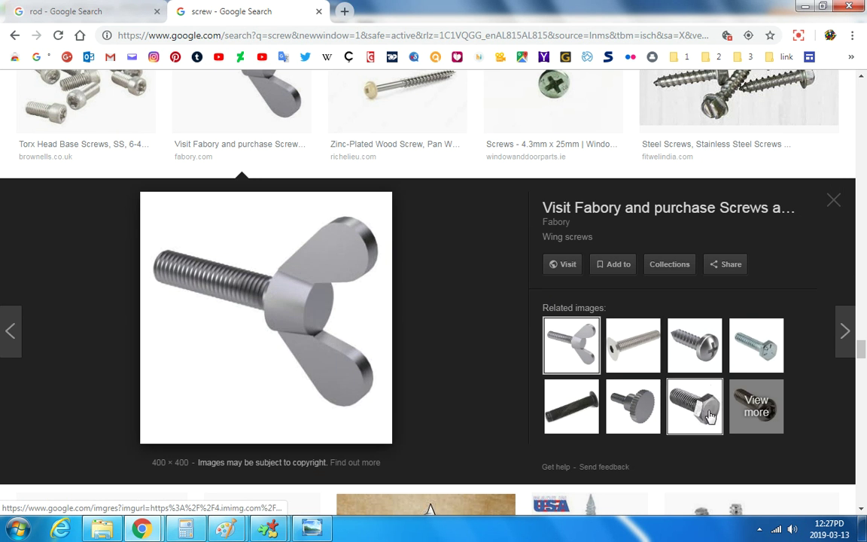
pyautogui.click(710, 417)
# Browse further to the SS hex cap screw result and copy the related machine bolt picture from smedunia.in.
pyautogui.scroll(-10, 649, 367)
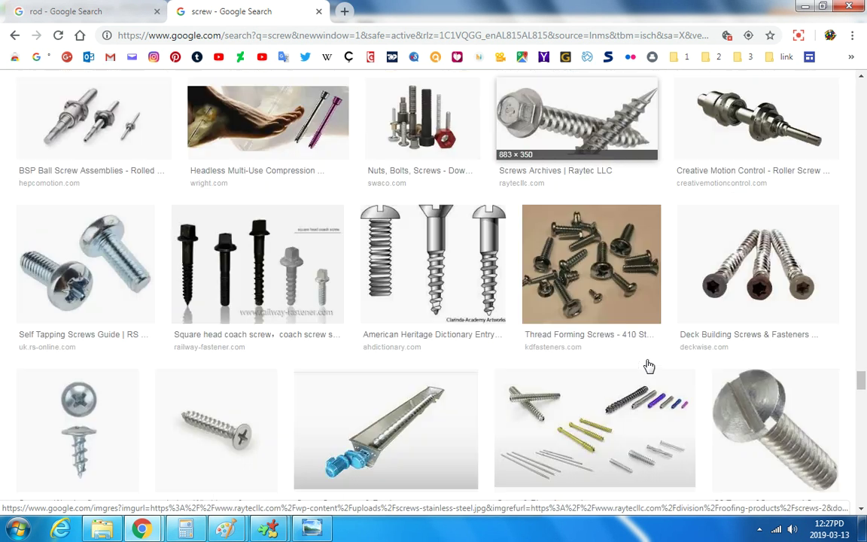
pyautogui.scroll(-5, 649, 367)
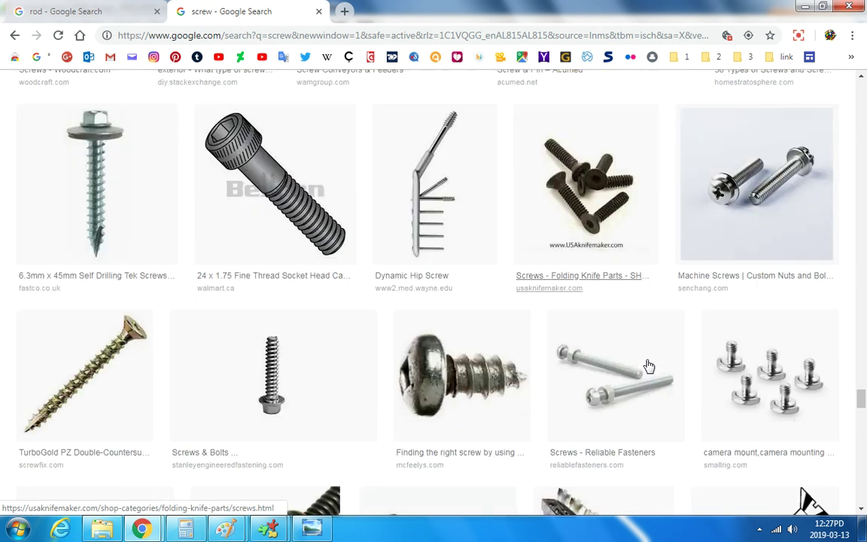
pyautogui.scroll(-6, 649, 366)
pyautogui.scroll(-4, 649, 367)
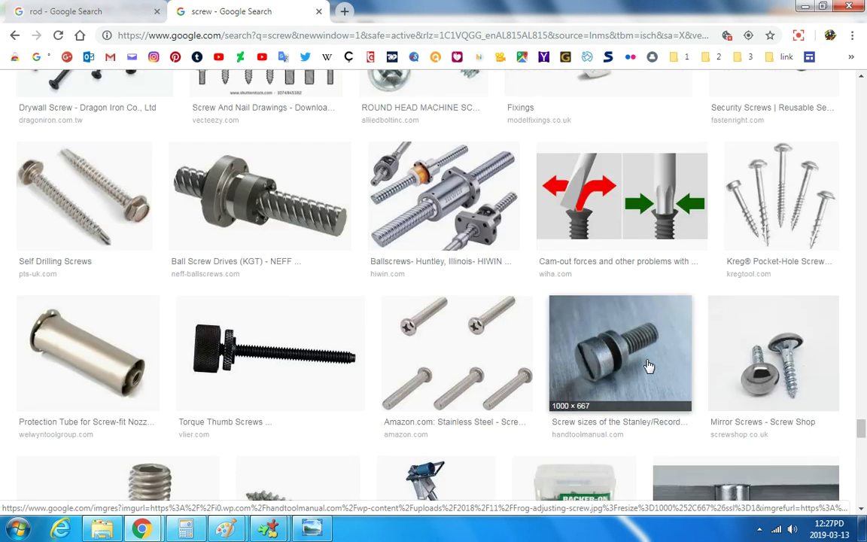
pyautogui.scroll(-8, 649, 367)
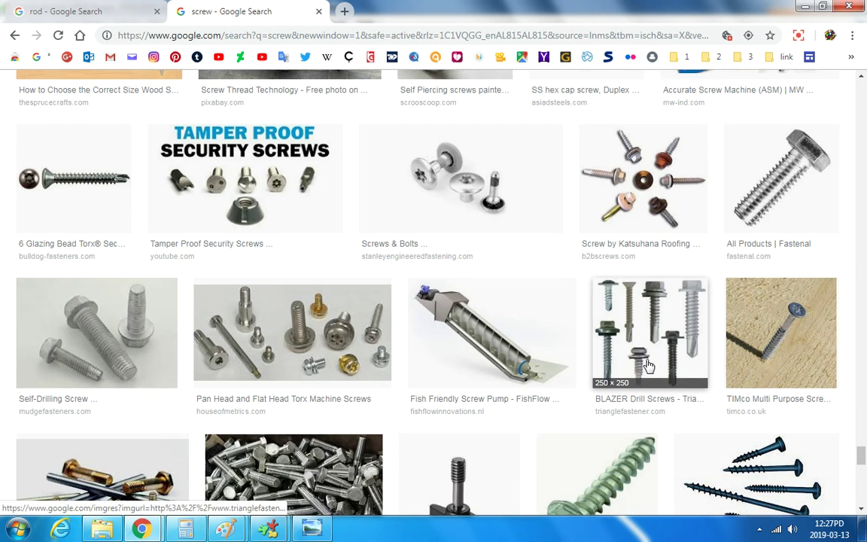
pyautogui.scroll(-1, 649, 367)
pyautogui.scroll(6, 648, 364)
pyautogui.click(589, 354)
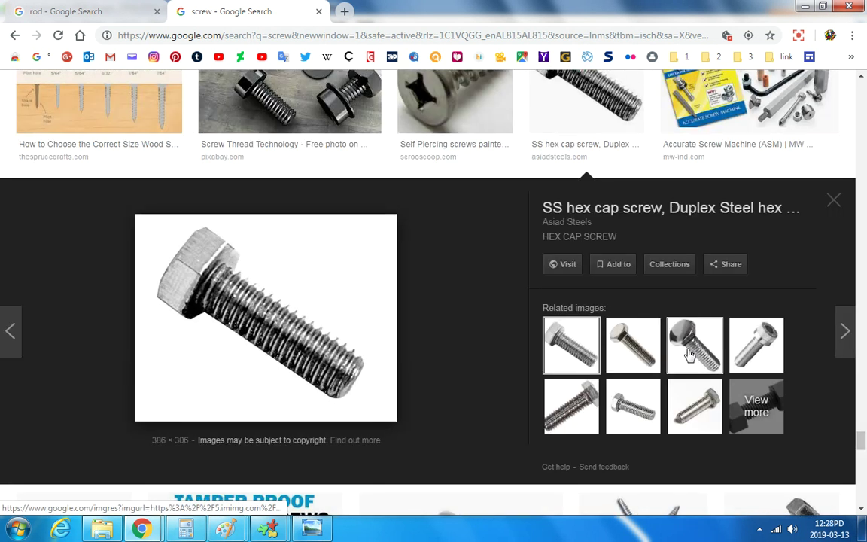
pyautogui.click(571, 405)
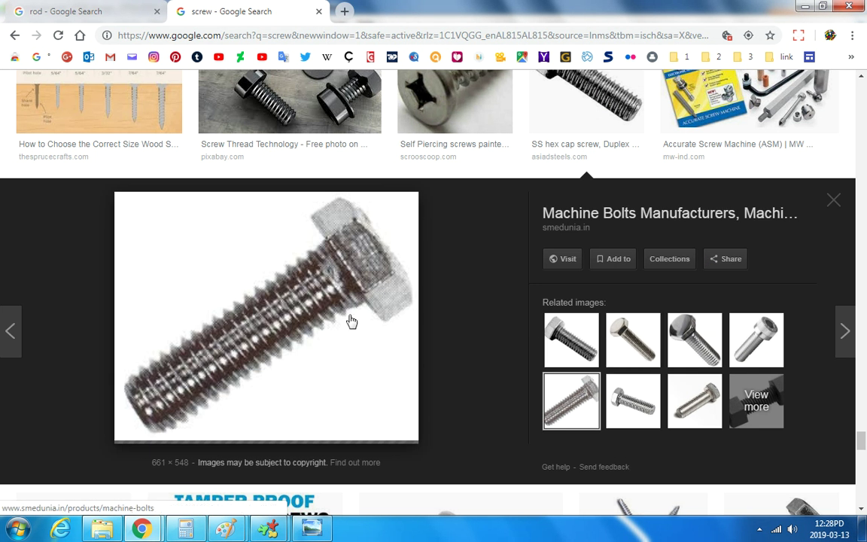
pyautogui.rightClick(260, 316)
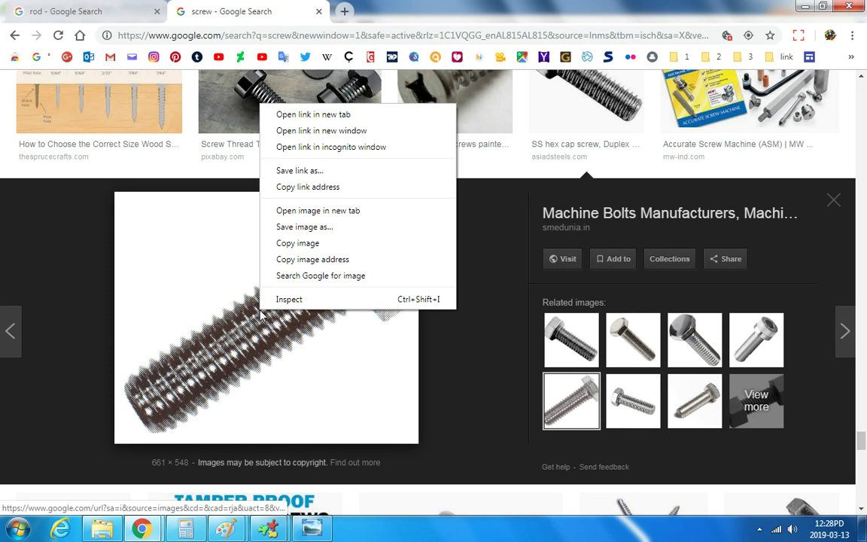
pyautogui.click(295, 243)
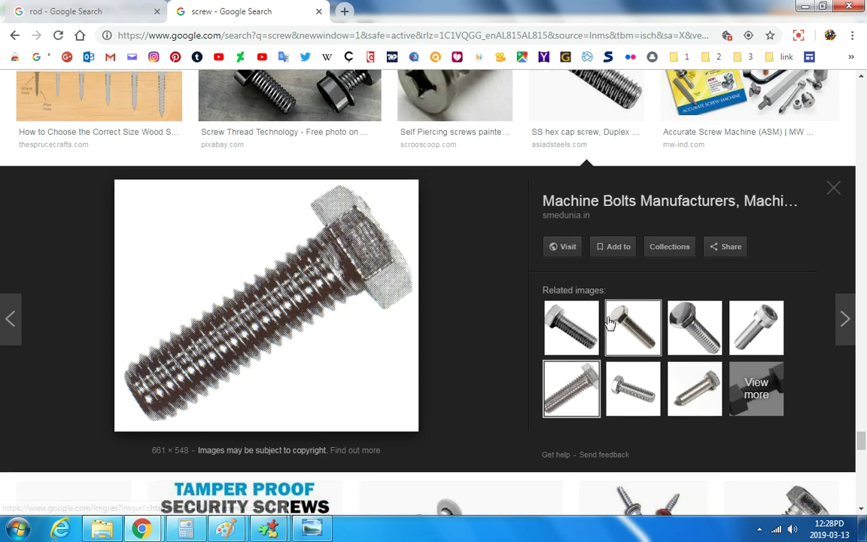
# Preview the All Products | Fastenal hex bolt picture further down the results and copy the image.
pyautogui.scroll(-4, 609, 323)
pyautogui.click(778, 248)
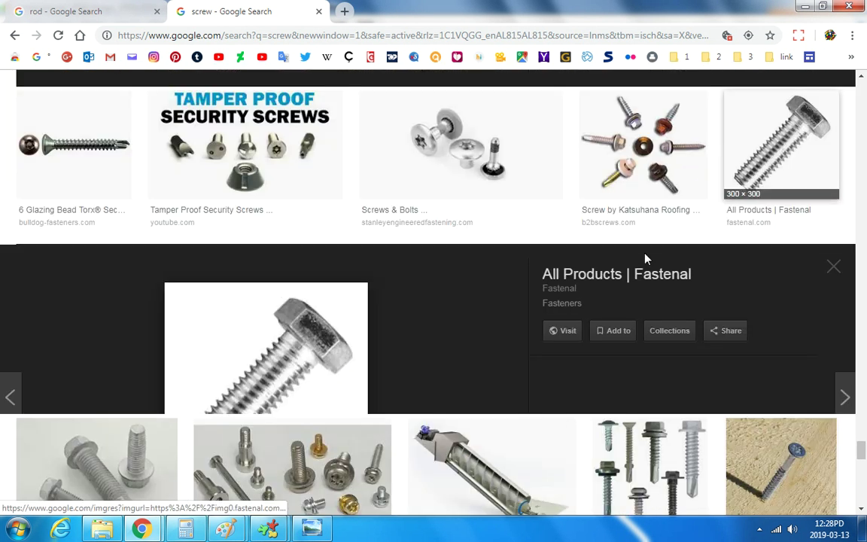
pyautogui.rightClick(251, 305)
pyautogui.click(304, 440)
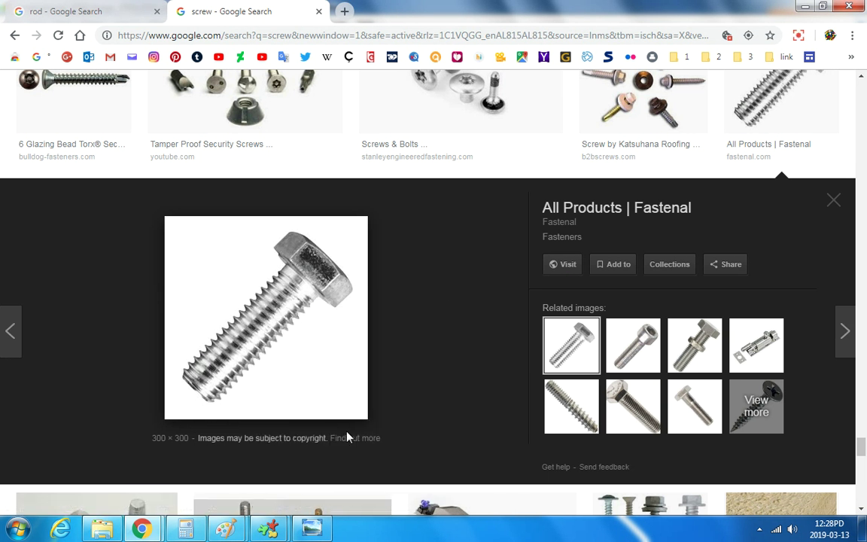
# Switch to the drawing in RealWorld Paint, paste the bolt picture and rotate it horizontal on the blank area beside the right coil.
pyautogui.moveTo(273, 522)
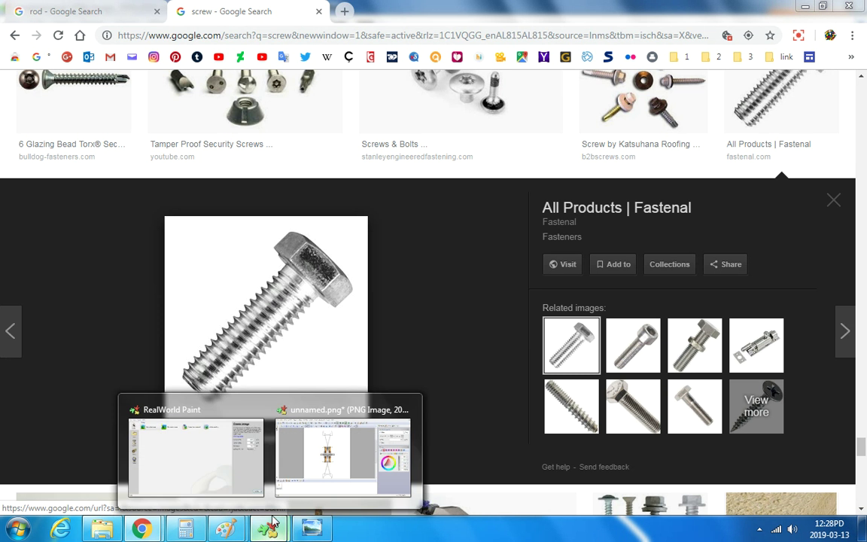
pyautogui.click(304, 468)
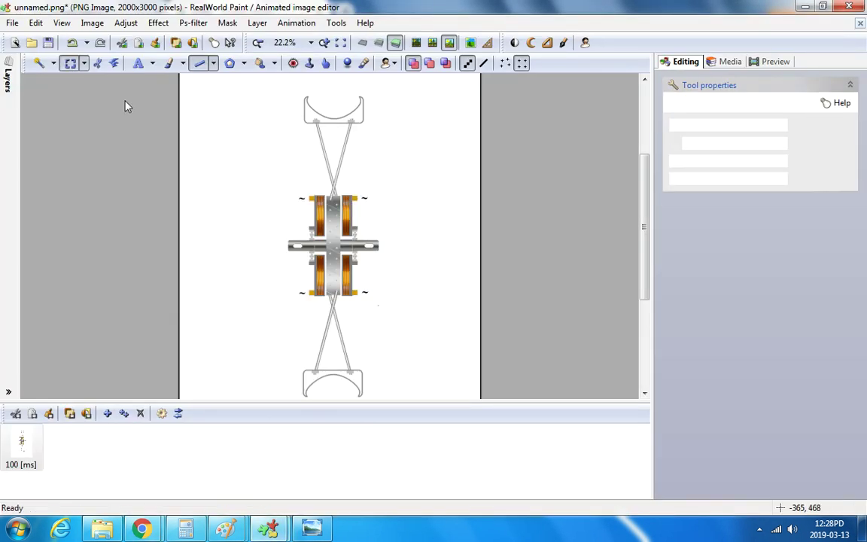
pyautogui.scroll(3, 369, 210)
pyautogui.scroll(1, 360, 209)
pyautogui.rightClick(359, 211)
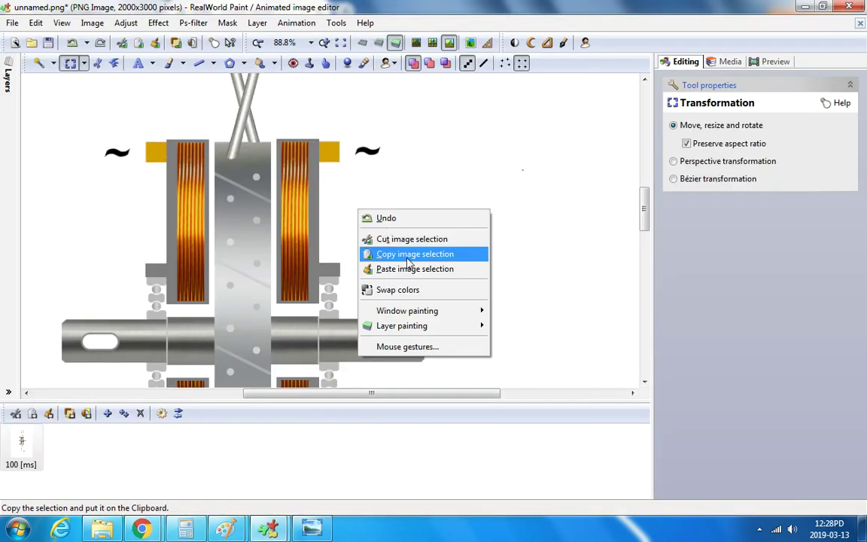
pyautogui.click(412, 269)
pyautogui.moveTo(175, 167); pyautogui.dragTo(504, 219)
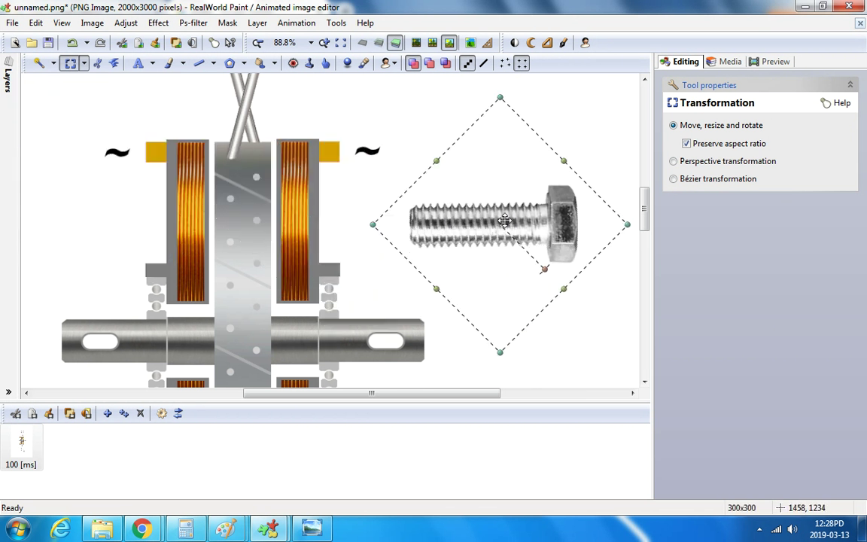
# Shrink the pasted bolt to about half its size and position it just beside the right coil.
pyautogui.moveTo(566, 295); pyautogui.dragTo(505, 224)
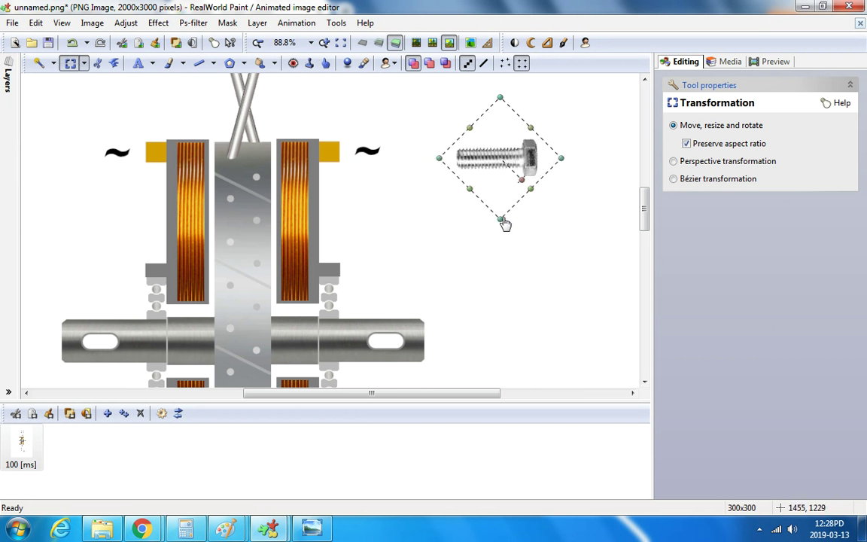
pyautogui.moveTo(503, 145); pyautogui.dragTo(397, 205)
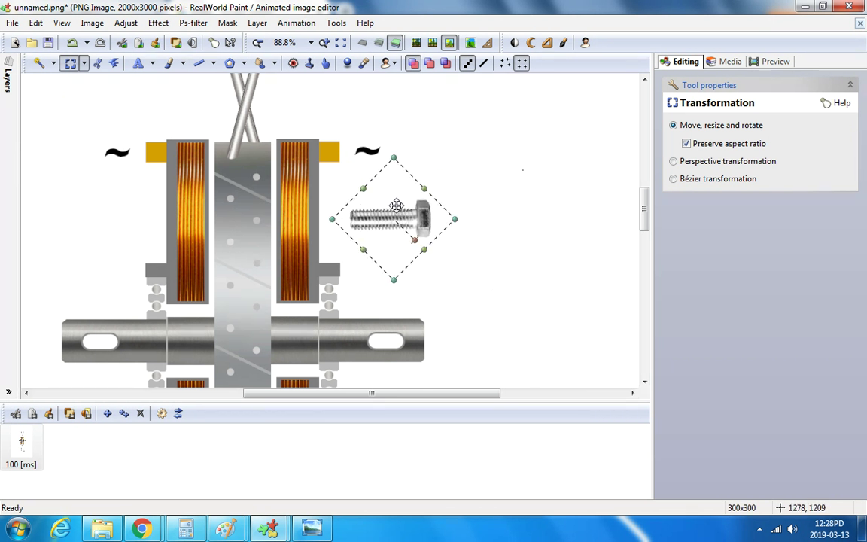
pyautogui.scroll(2, 413, 220)
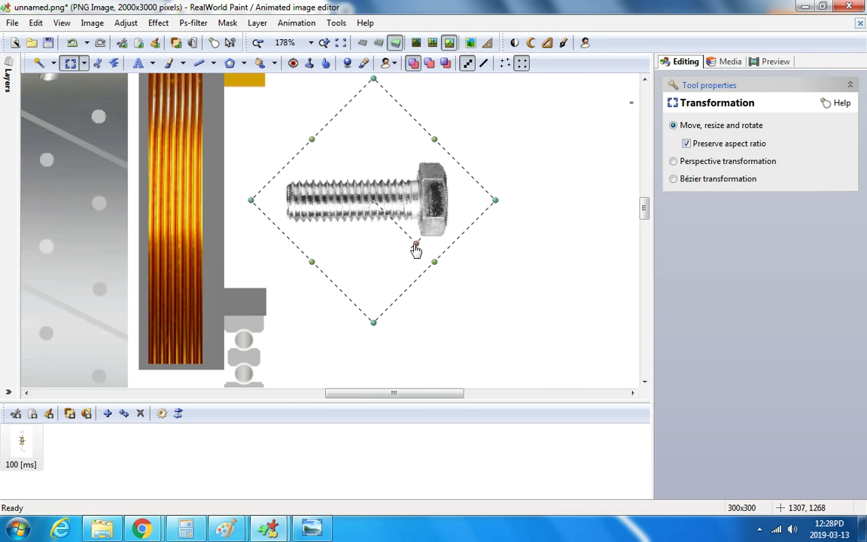
pyautogui.scroll(-1, 418, 250)
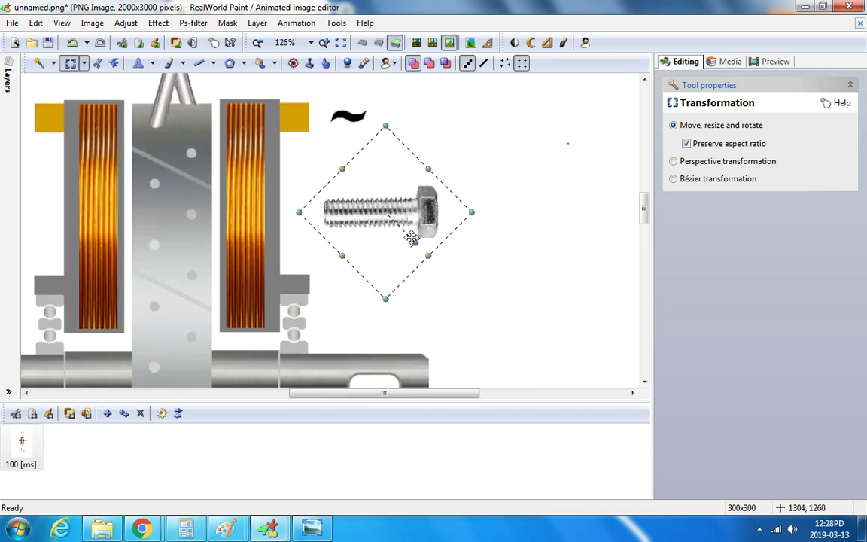
pyautogui.moveTo(413, 241); pyautogui.dragTo(456, 239)
# Select the resized bolt with a rectangle of about 163x94 pixels and copy the selection.
pyautogui.moveTo(549, 130); pyautogui.dragTo(508, 178)
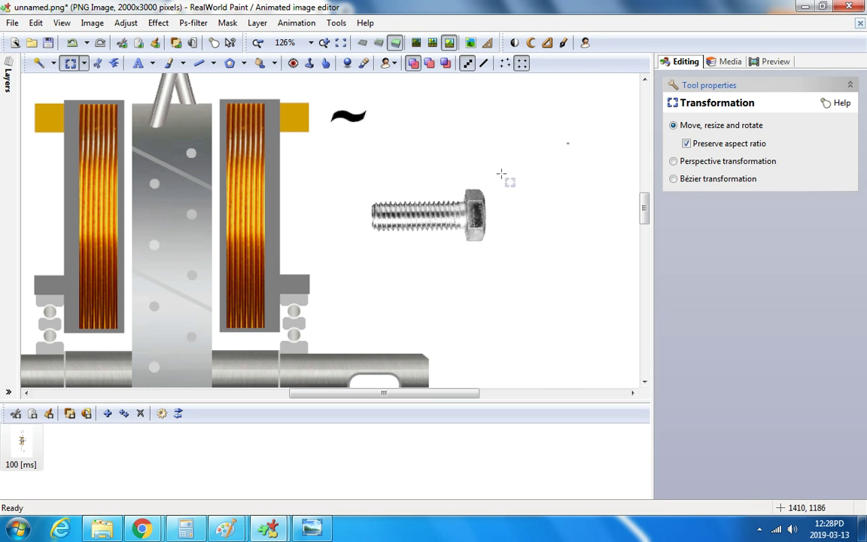
pyautogui.moveTo(382, 242); pyautogui.dragTo(362, 252)
pyautogui.rightClick(390, 219)
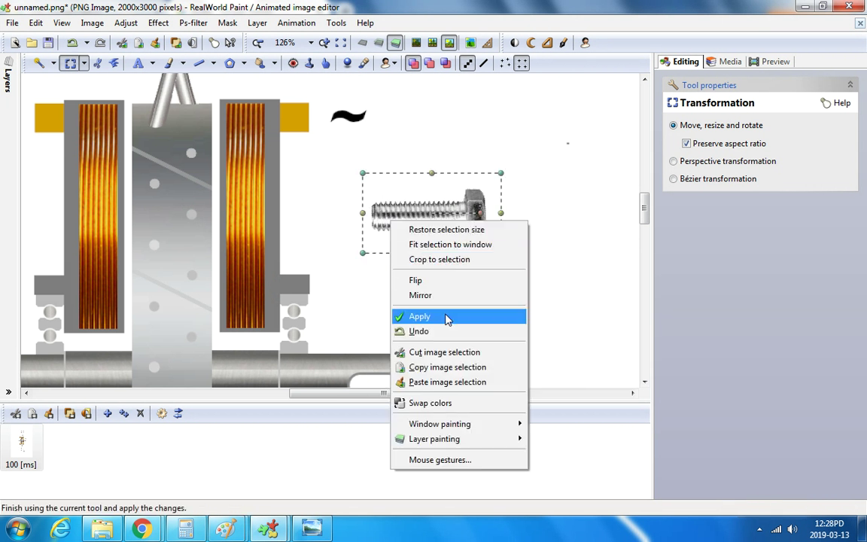
pyautogui.click(454, 366)
# Paste the bolt copy, mirror it so its tip faces the machine, and position it beside the left coil.
pyautogui.scroll(-2, 458, 297)
pyautogui.scroll(2, 132, 266)
pyautogui.rightClick(128, 190)
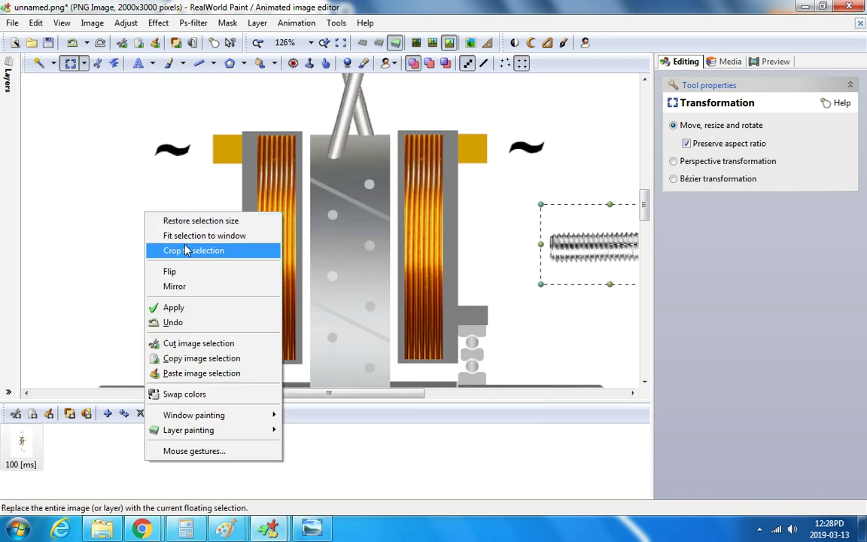
pyautogui.click(188, 374)
pyautogui.rightClick(113, 187)
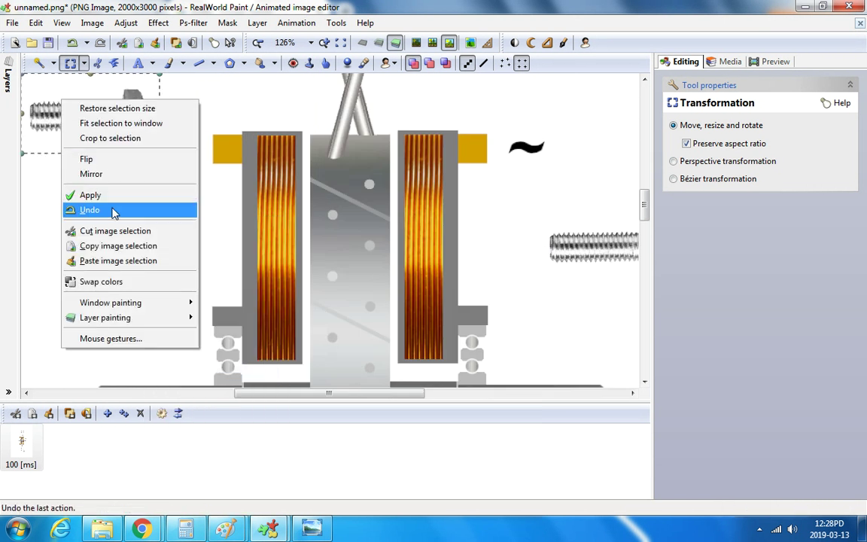
pyautogui.click(91, 174)
pyautogui.moveTo(86, 113); pyautogui.dragTo(158, 243)
# Rotate the mirrored bolt beside the left coil slightly, using free control-point coordinates and edge smoothing.
pyautogui.scroll(3, 154, 238)
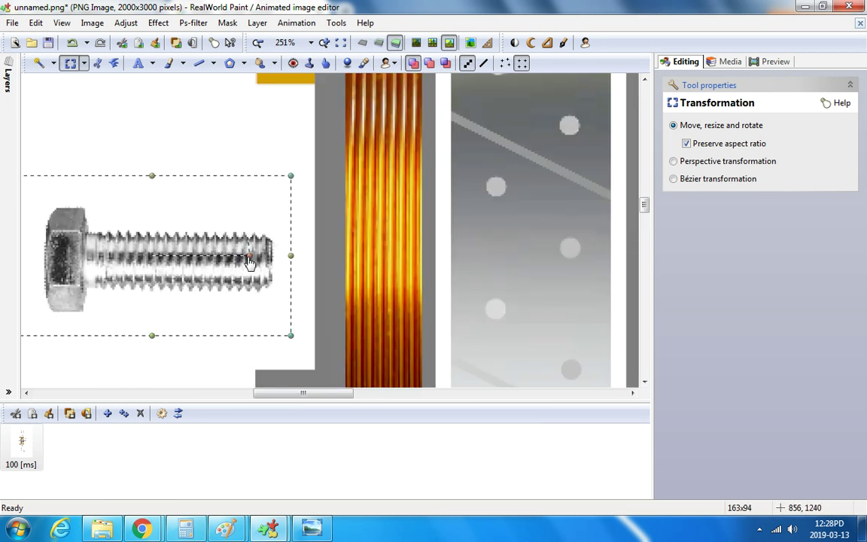
pyautogui.moveTo(250, 259)
pyautogui.mouseDown()
pyautogui.moveTo(226, 235)
pyautogui.moveTo(250, 260)
pyautogui.mouseUp()
pyautogui.click(506, 62)
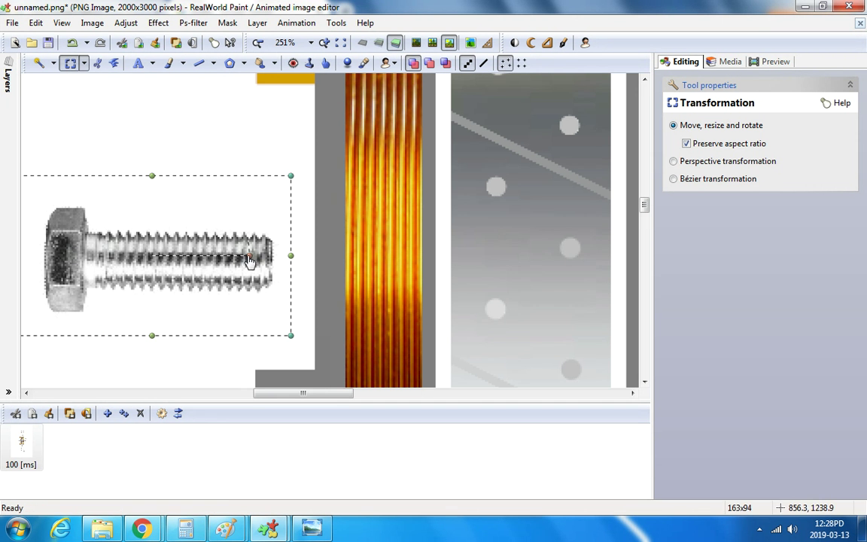
pyautogui.moveTo(251, 260); pyautogui.dragTo(233, 250)
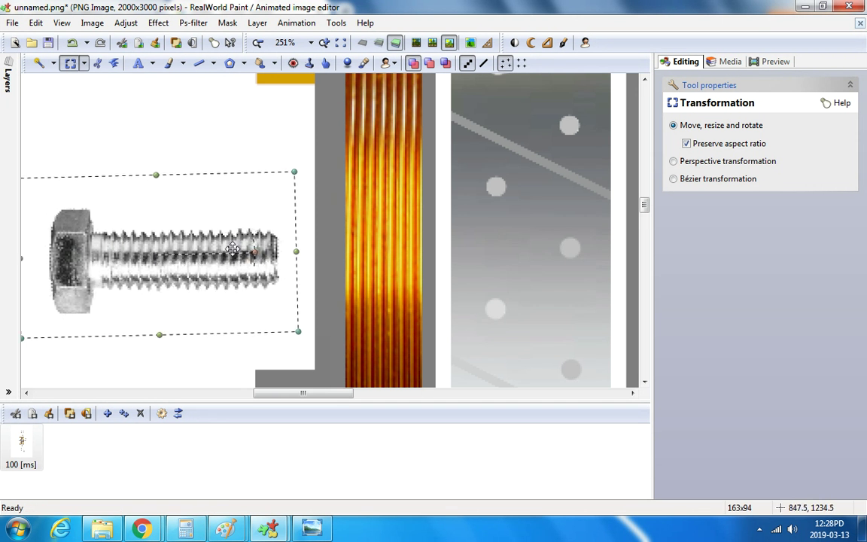
pyautogui.click(484, 63)
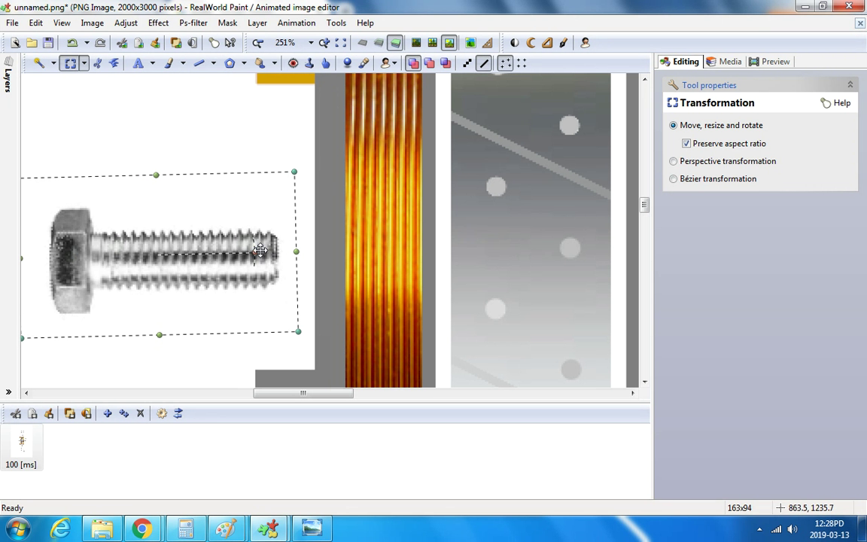
pyautogui.scroll(-3, 256, 258)
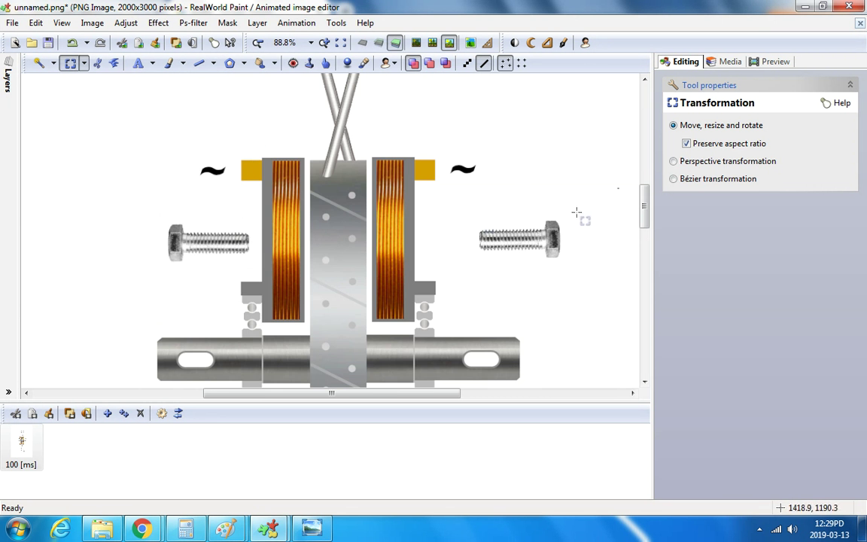
# Select the right bolt with a rectangle of about 167x92 pixels and copy the selection.
pyautogui.moveTo(577, 212); pyautogui.dragTo(475, 268)
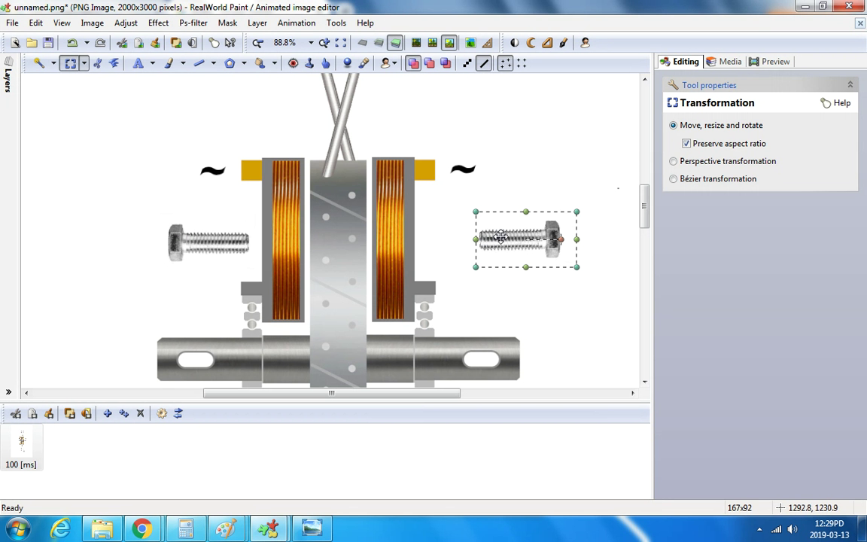
pyautogui.rightClick(501, 237)
pyautogui.click(557, 384)
# Paste the copied bolt, mirror it so its tip faces the machine, and place it over the upper left bolt.
pyautogui.rightClick(170, 211)
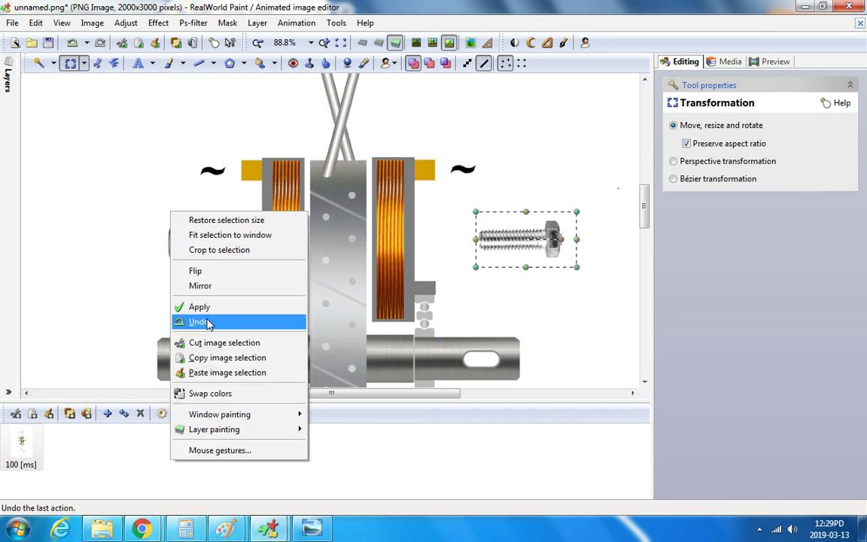
pyautogui.click(225, 373)
pyautogui.rightClick(71, 99)
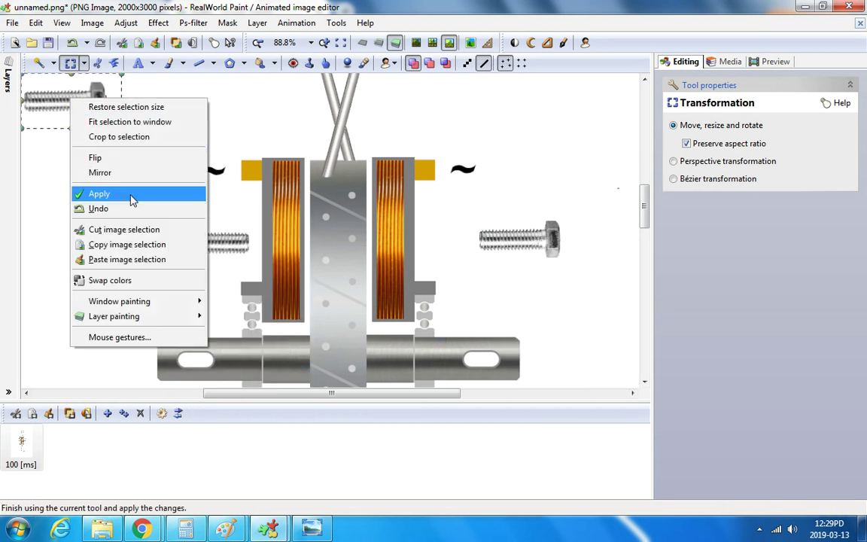
pyautogui.click(100, 172)
pyautogui.moveTo(77, 100); pyautogui.dragTo(205, 236)
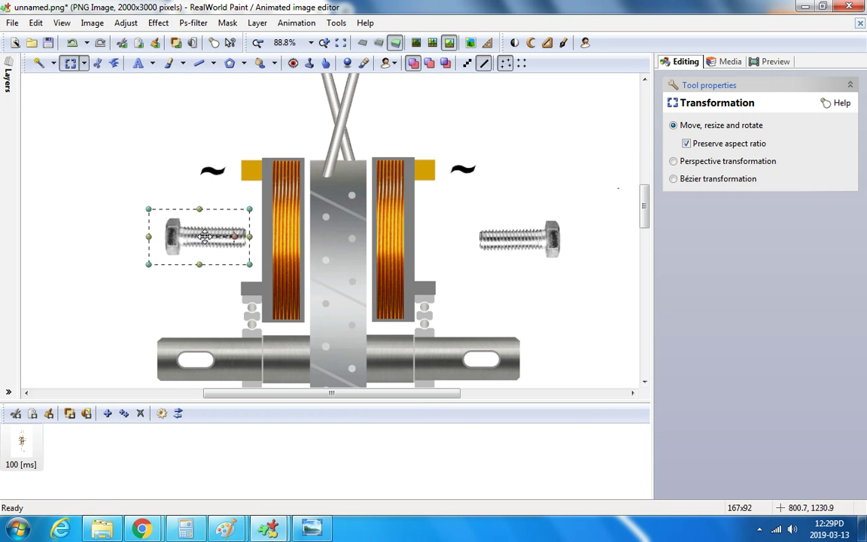
pyautogui.scroll(4, 205, 236)
pyautogui.moveTo(290, 241); pyautogui.dragTo(293, 241)
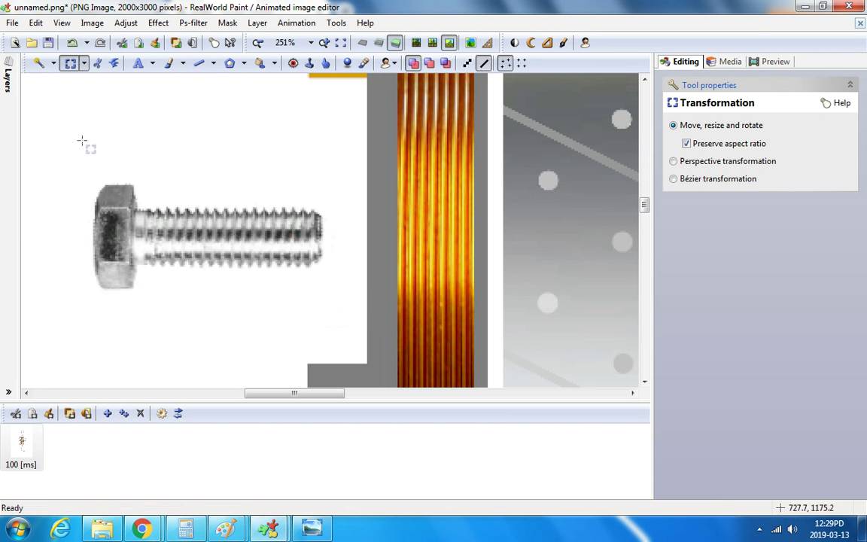
pyautogui.moveTo(76, 145); pyautogui.dragTo(351, 319)
pyautogui.moveTo(260, 239)
pyautogui.mouseDown()
pyautogui.moveTo(252, 236)
pyautogui.moveTo(269, 238)
pyautogui.mouseUp()
pyautogui.scroll(-1, 198, 130)
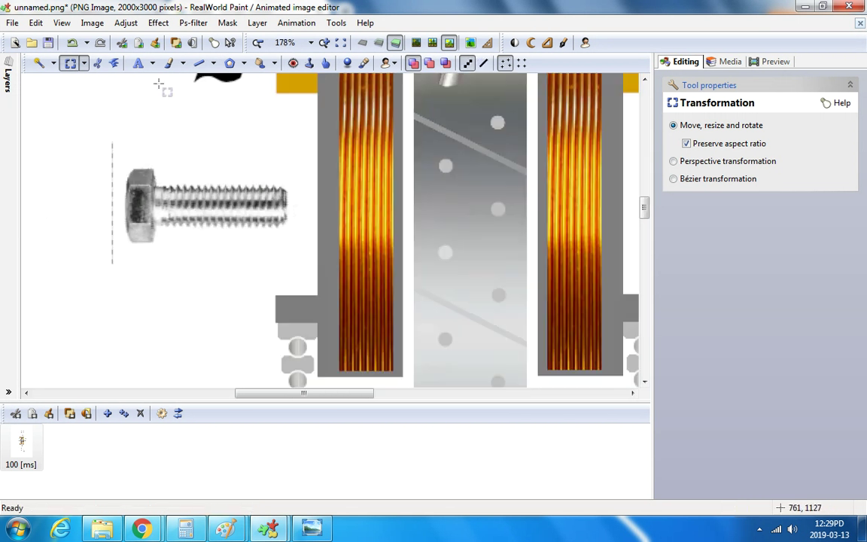
pyautogui.click(72, 42)
# Paste another bolt copy, mirror it so its tip faces the machine, and place it slightly rotated beside the lower left coil.
pyautogui.scroll(-2, 234, 154)
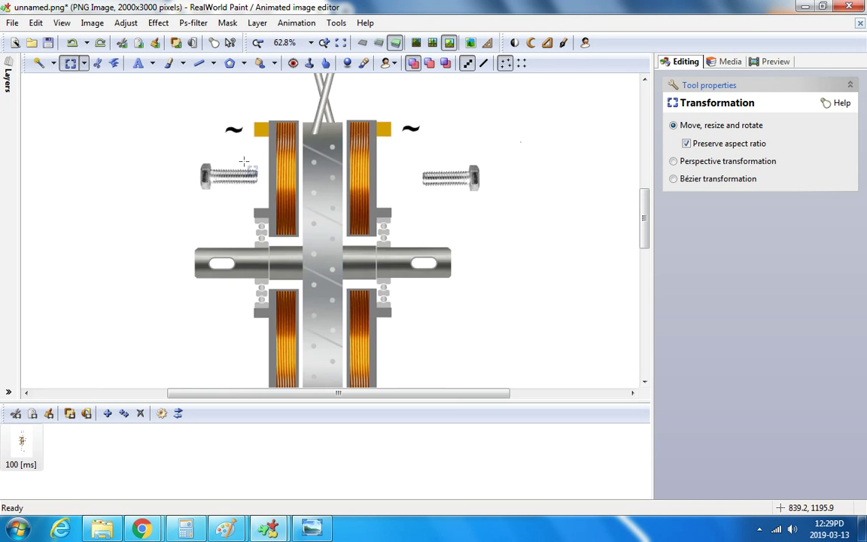
pyautogui.scroll(-3, 251, 265)
pyautogui.scroll(4, 284, 268)
pyautogui.rightClick(284, 268)
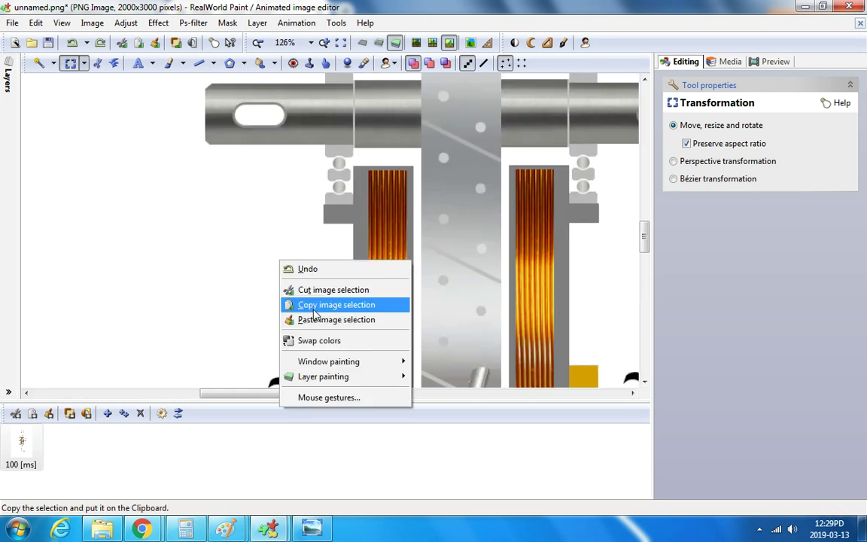
pyautogui.click(339, 319)
pyautogui.moveTo(126, 143); pyautogui.dragTo(306, 317)
pyautogui.rightClick(249, 259)
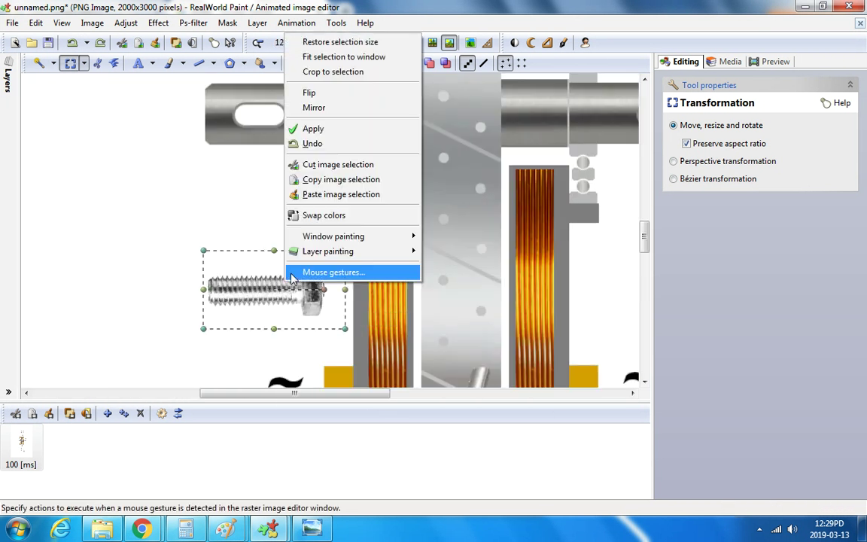
pyautogui.click(324, 110)
pyautogui.scroll(2, 300, 293)
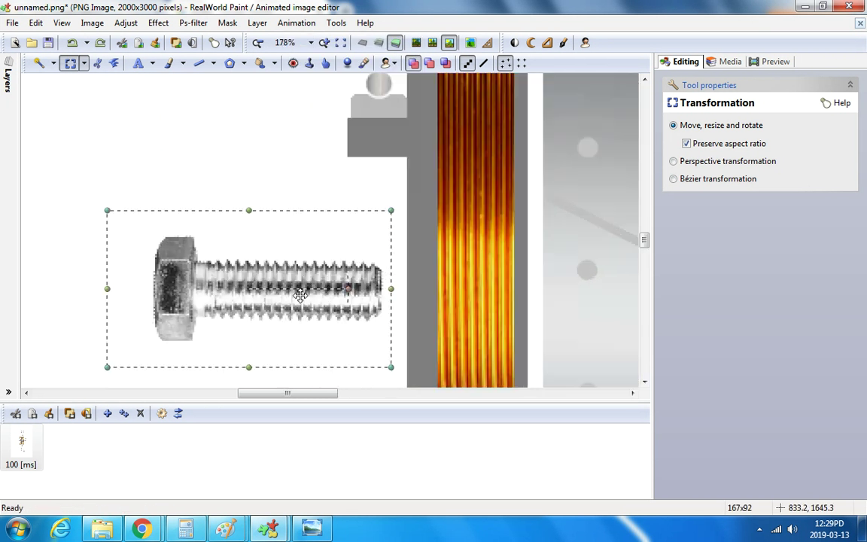
pyautogui.scroll(1, 349, 282)
pyautogui.scroll(-1, 352, 285)
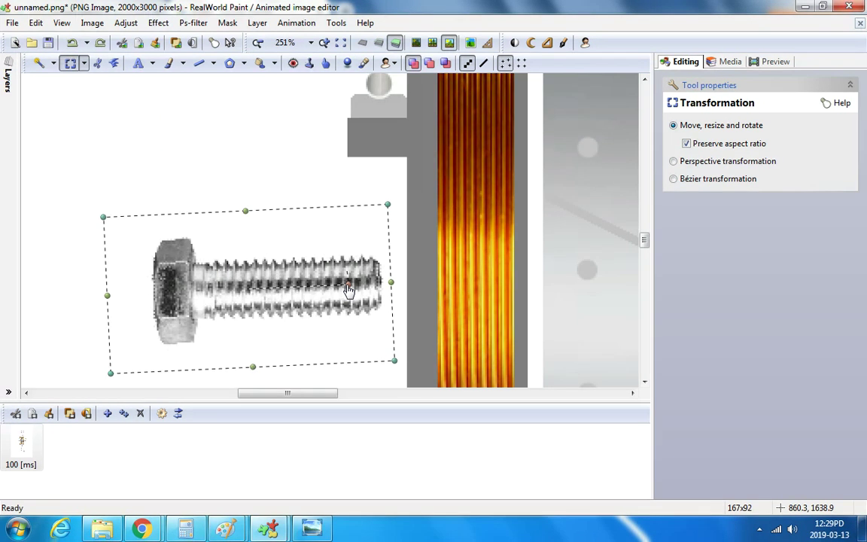
pyautogui.scroll(-6, 349, 294)
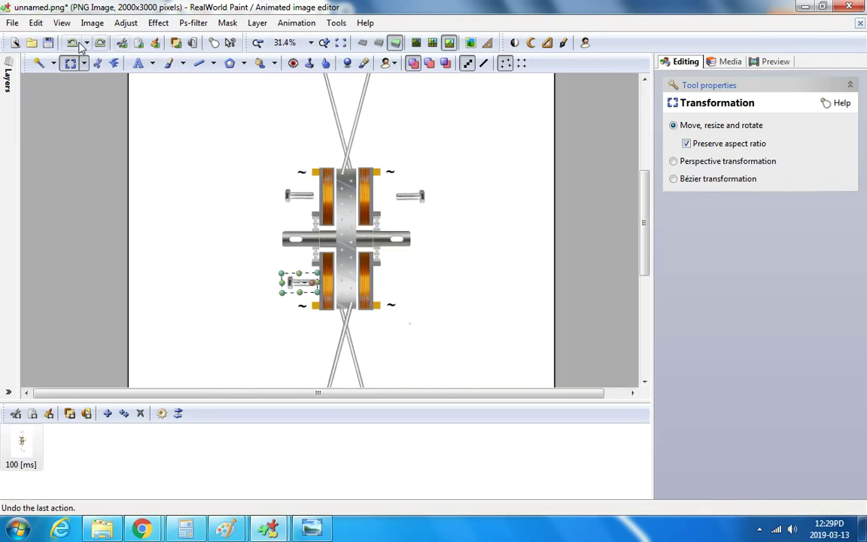
# Switch to Chrome and copy the enlarged hex bolt picture from the screw image results.
pyautogui.moveTo(140, 529)
pyautogui.click(124, 474)
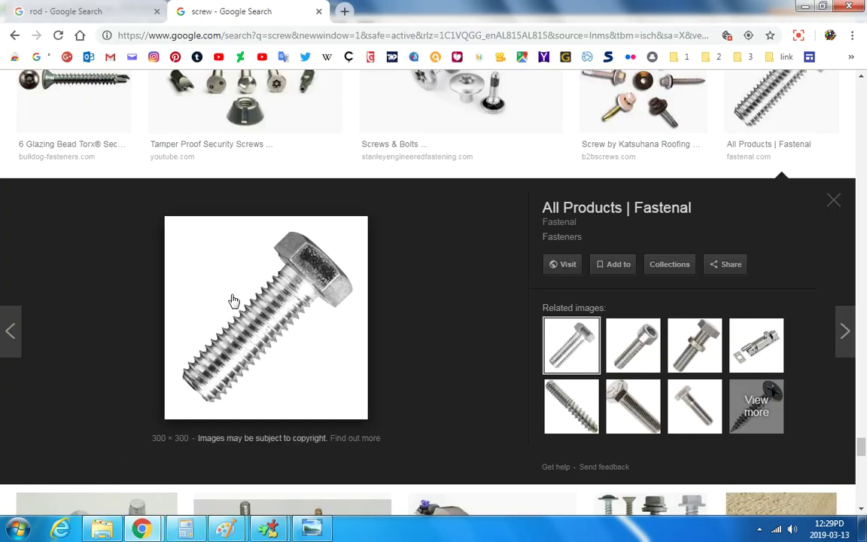
pyautogui.rightClick(233, 298)
pyautogui.click(267, 434)
pyautogui.moveTo(271, 527)
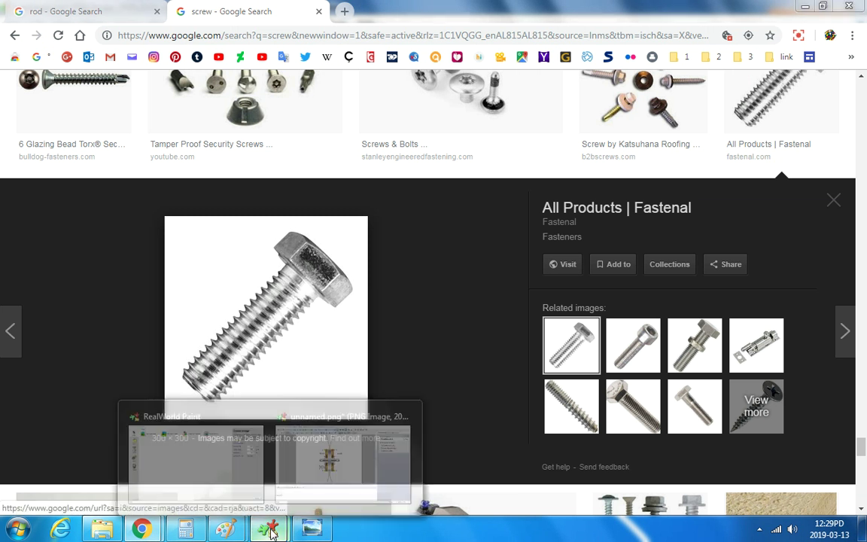
# Switch back to the drawing in RealWorld Paint and paste the bolt picture on the blank area left of the machine.
pyautogui.click(296, 474)
pyautogui.rightClick(473, 244)
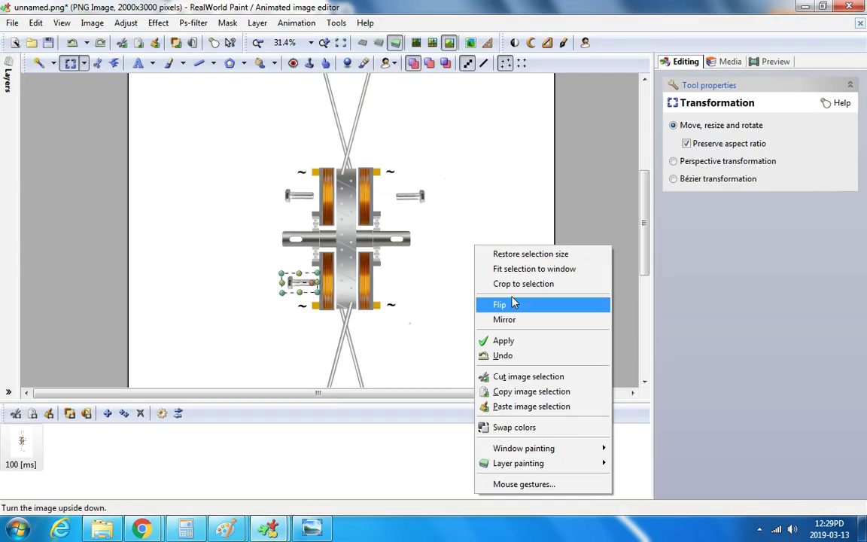
pyautogui.click(519, 406)
pyautogui.moveTo(165, 118); pyautogui.dragTo(204, 235)
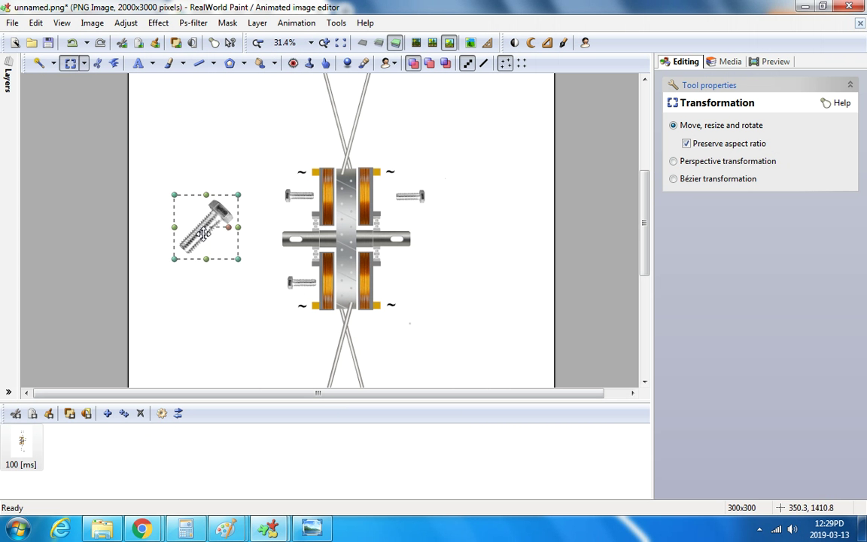
# Rotate the pasted bolt until it lies horizontal with edge smoothing on, and apply the transformation.
pyautogui.scroll(5, 316, 196)
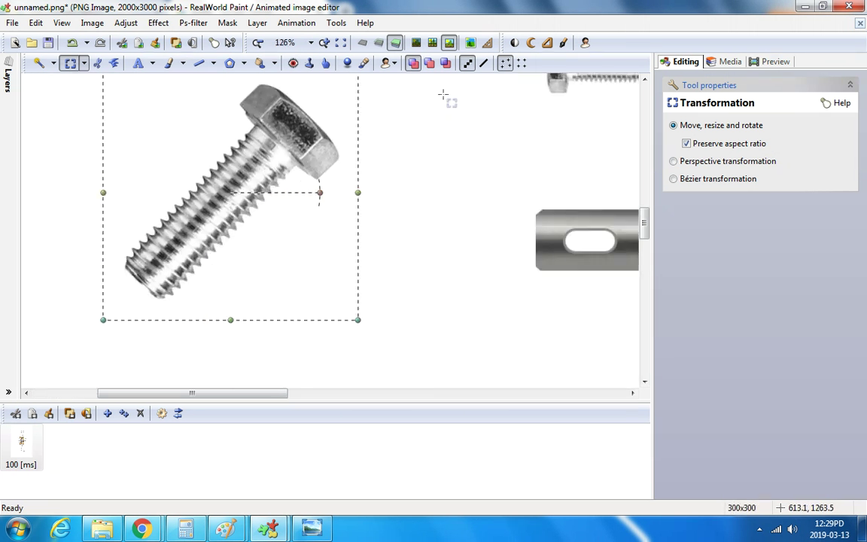
pyautogui.click(484, 62)
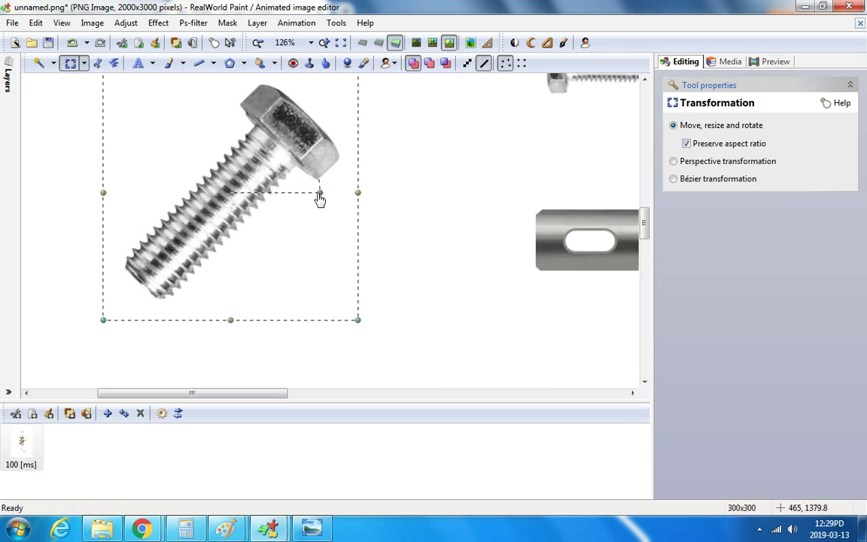
pyautogui.moveTo(319, 197); pyautogui.dragTo(290, 120)
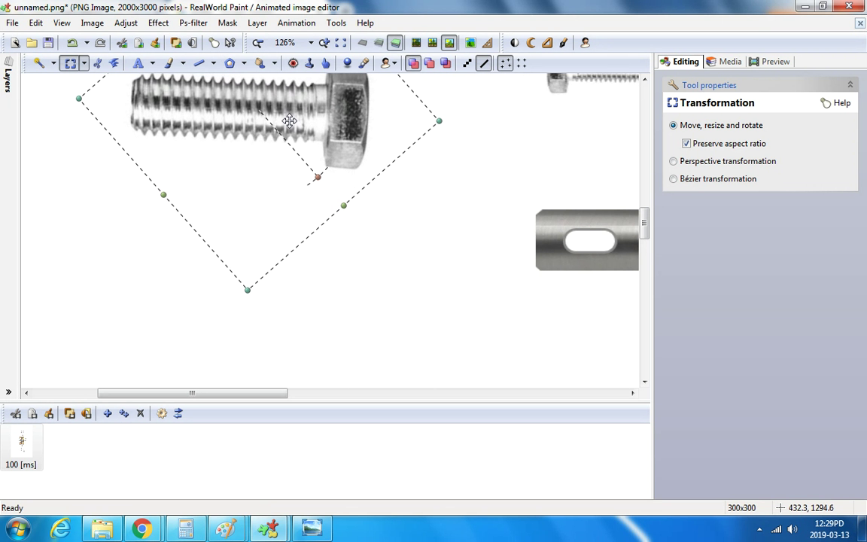
pyautogui.moveTo(317, 183)
pyautogui.mouseDown()
pyautogui.moveTo(299, 159)
pyautogui.moveTo(322, 174)
pyautogui.mouseUp()
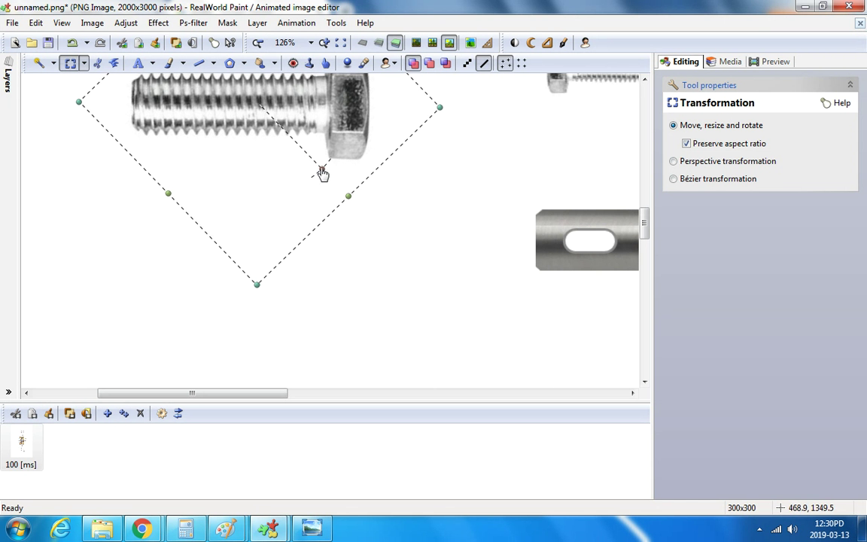
pyautogui.scroll(-3, 322, 173)
pyautogui.moveTo(278, 131); pyautogui.dragTo(302, 114)
pyautogui.press('Return')
# Select the horizontal bolt with a rectangle of about 360x233 pixels and mirror it so its tip faces the machine.
pyautogui.moveTo(205, 144); pyautogui.dragTo(359, 243)
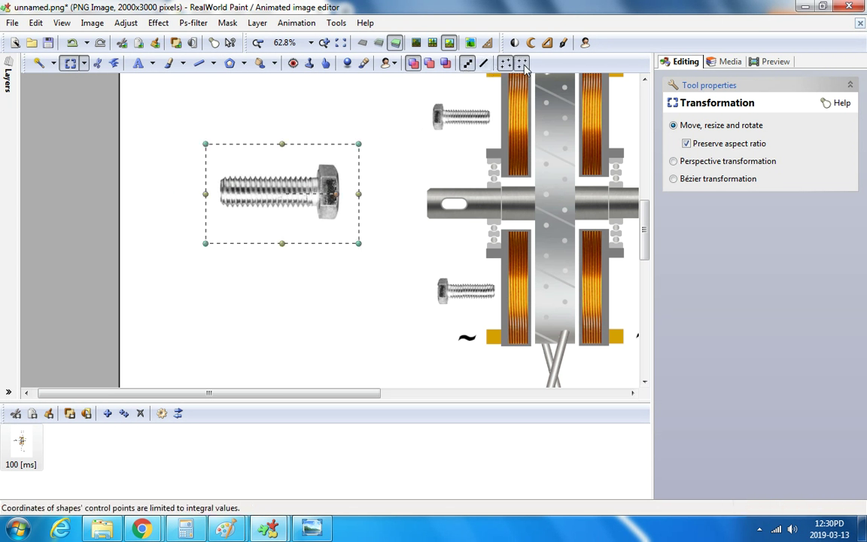
pyautogui.rightClick(287, 192)
pyautogui.click(323, 256)
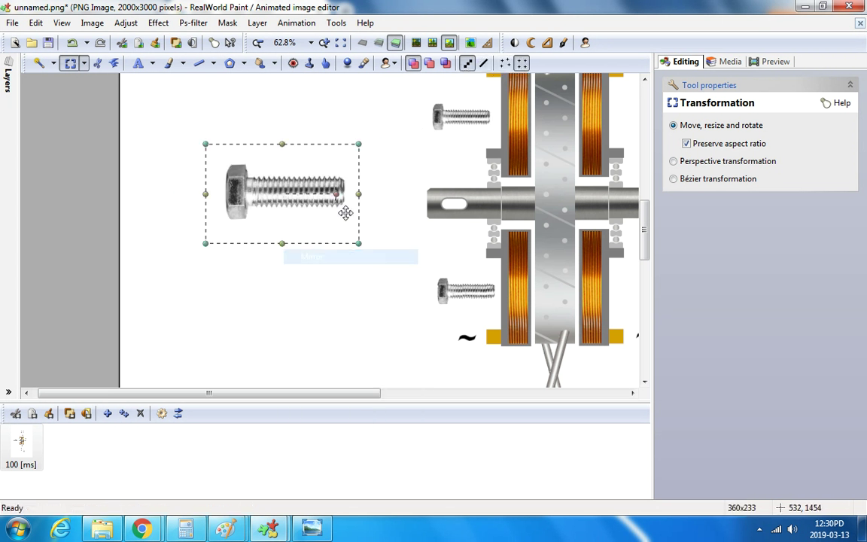
# Shrink the mirrored bolt to about half its size and copy it with a selection of about 199x100 pixels.
pyautogui.moveTo(357, 197)
pyautogui.mouseDown()
pyautogui.moveTo(346, 196)
pyautogui.moveTo(356, 206)
pyautogui.moveTo(309, 205)
pyautogui.moveTo(399, 175)
pyautogui.moveTo(405, 324)
pyautogui.moveTo(432, 309)
pyautogui.moveTo(452, 332)
pyautogui.moveTo(493, 327)
pyautogui.moveTo(464, 333)
pyautogui.moveTo(510, 336)
pyautogui.moveTo(374, 326)
pyautogui.mouseUp()
pyautogui.click(369, 259)
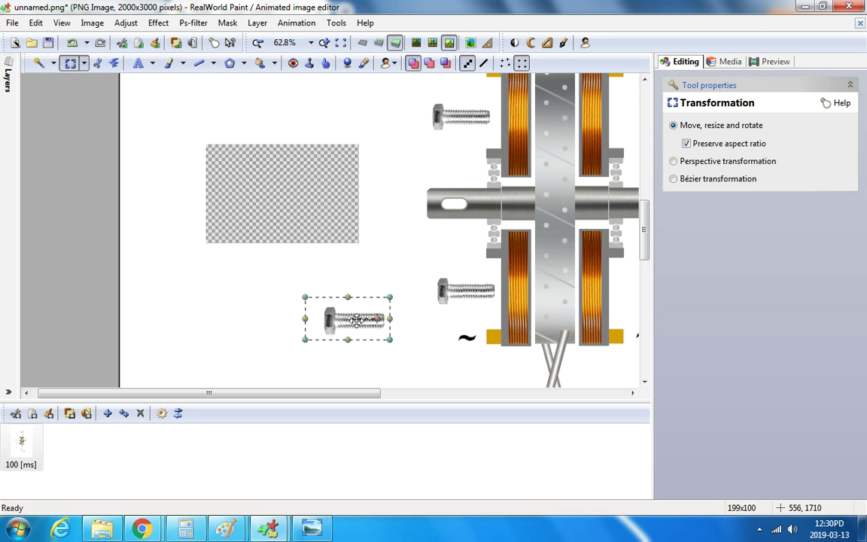
pyautogui.rightClick(316, 293)
pyautogui.click(381, 219)
# Paste the new bolt copy and place it over the old bolt beside the lower left coil.
pyautogui.rightClick(304, 233)
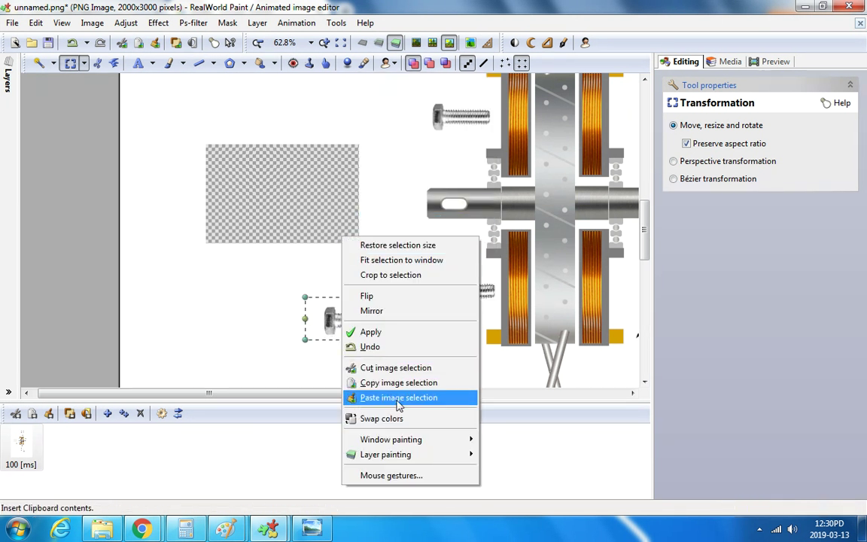
pyautogui.click(362, 393)
pyautogui.moveTo(135, 96); pyautogui.dragTo(436, 290)
# Paste another copy of the new bolt and place it over the old bolt beside the upper left coil.
pyautogui.scroll(-2, 377, 158)
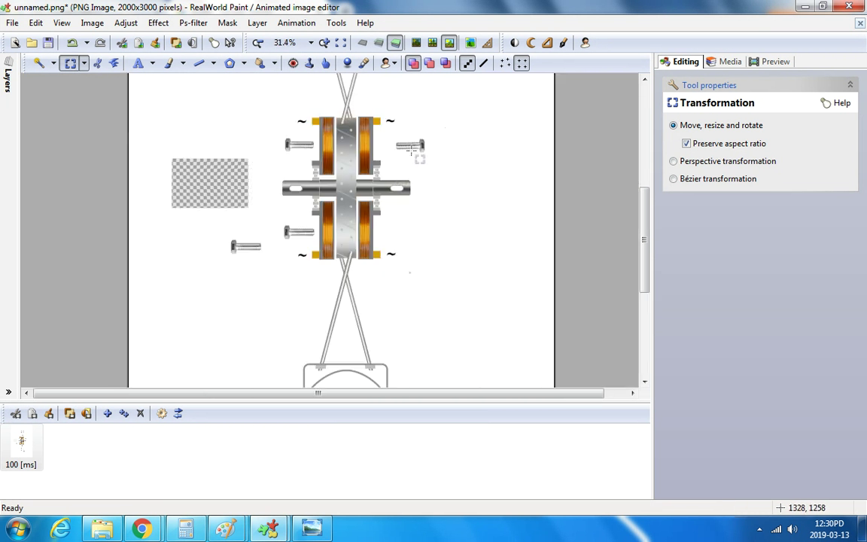
pyautogui.scroll(3, 277, 132)
pyautogui.scroll(-1, 263, 138)
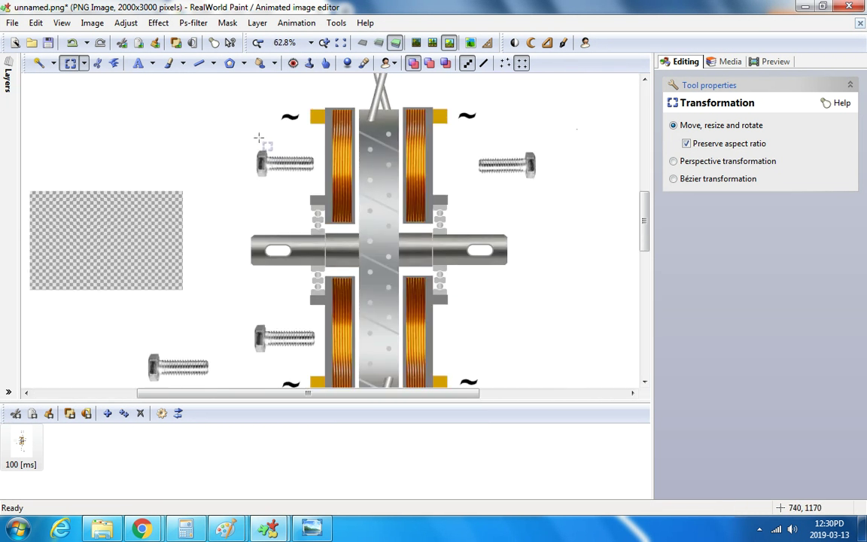
pyautogui.rightClick(259, 138)
pyautogui.click(319, 191)
pyautogui.moveTo(74, 97); pyautogui.dragTo(292, 158)
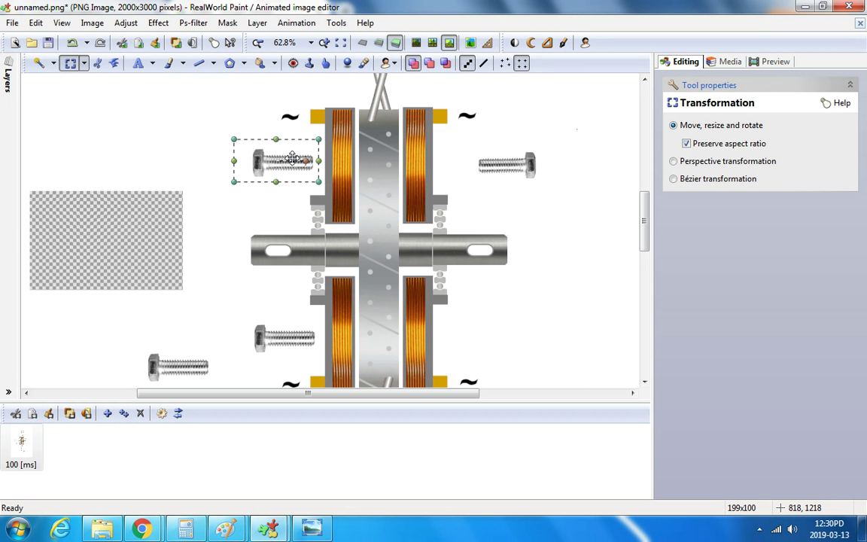
# Paste another bolt copy, mirror it so its tip faces the machine, and place it beside the upper right coil.
pyautogui.rightClick(467, 132)
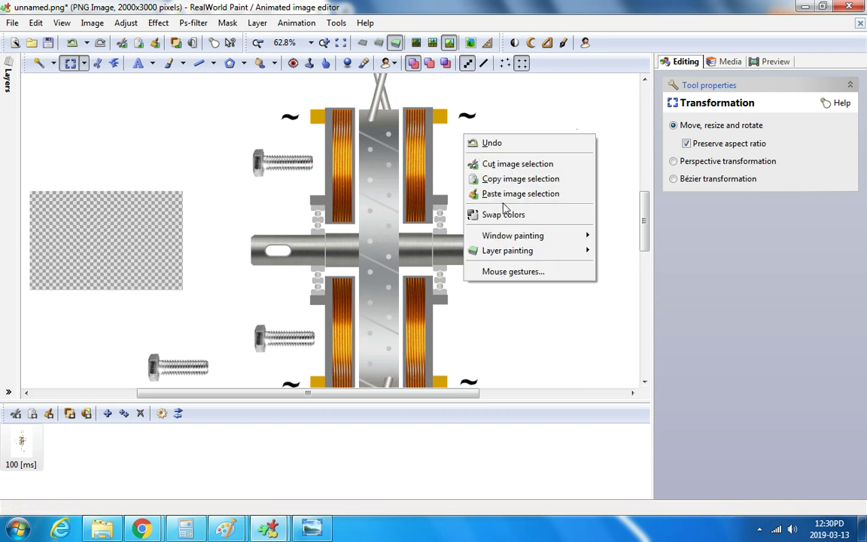
pyautogui.click(499, 194)
pyautogui.rightClick(54, 92)
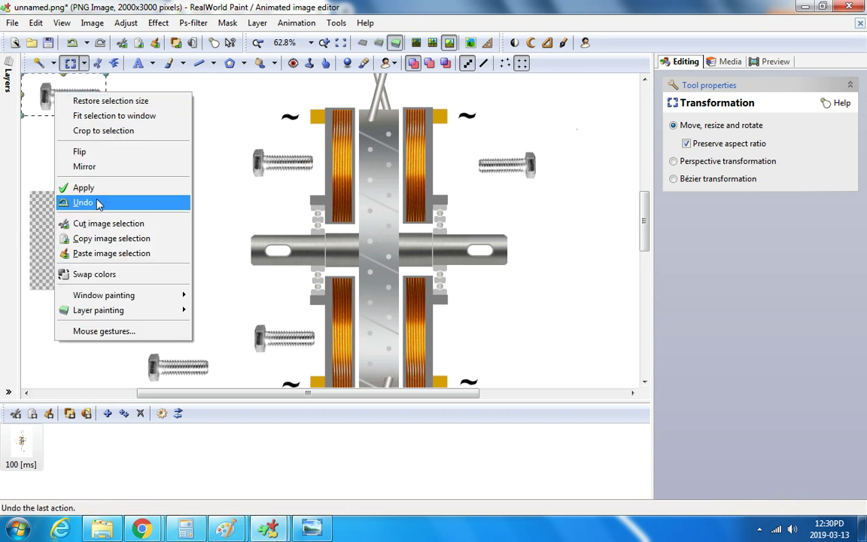
pyautogui.click(96, 169)
pyautogui.moveTo(46, 94); pyautogui.dragTo(467, 158)
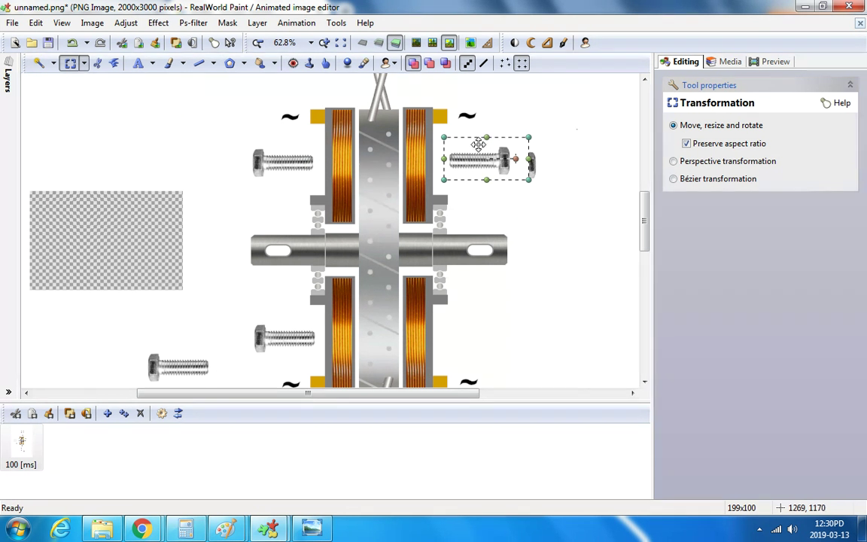
# Paste another bolt copy, place it over the old bolt beside the lower right coil, and mirror it so its tip faces the machine.
pyautogui.click(535, 132)
pyautogui.rightClick(519, 154)
pyautogui.click(557, 217)
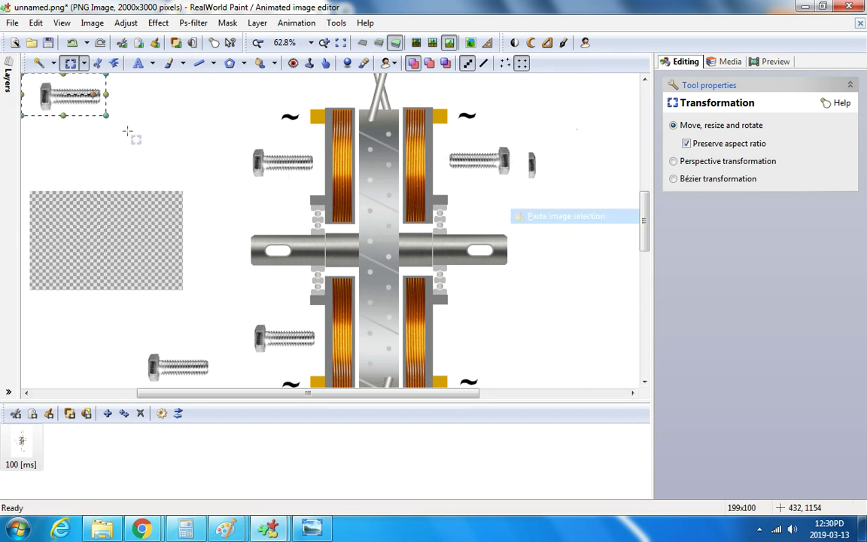
pyautogui.moveTo(50, 87); pyautogui.dragTo(488, 337)
pyautogui.rightClick(496, 326)
pyautogui.click(542, 153)
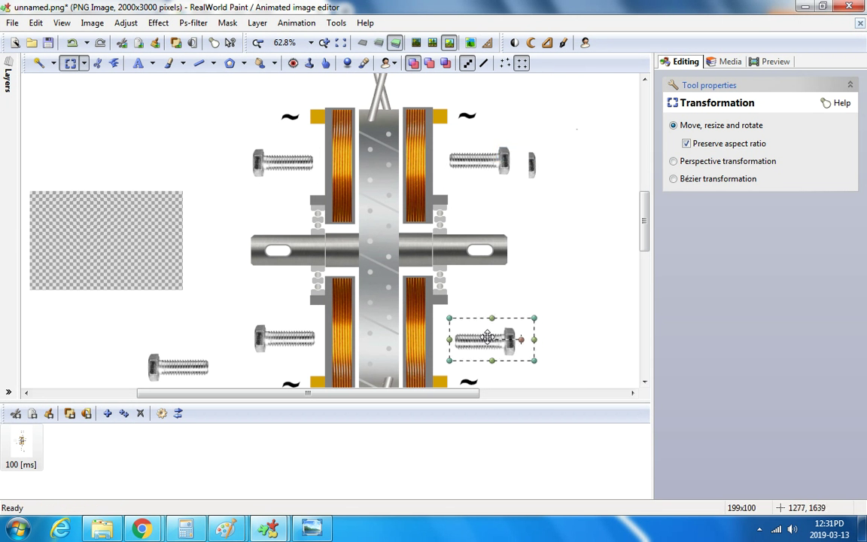
# Paste another bolt copy over the bolt beside the lower left coil, slightly farther from the coil frame.
pyautogui.scroll(-1, 537, 238)
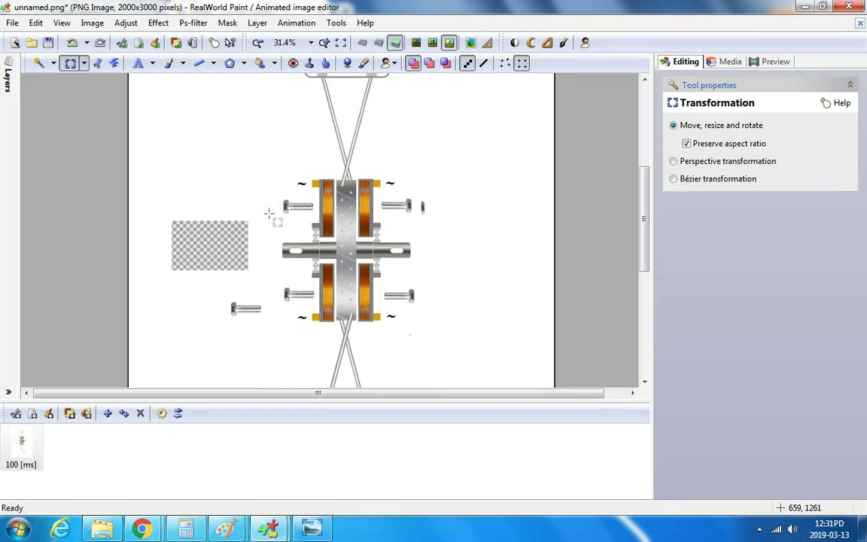
pyautogui.scroll(2, 268, 212)
pyautogui.rightClick(294, 265)
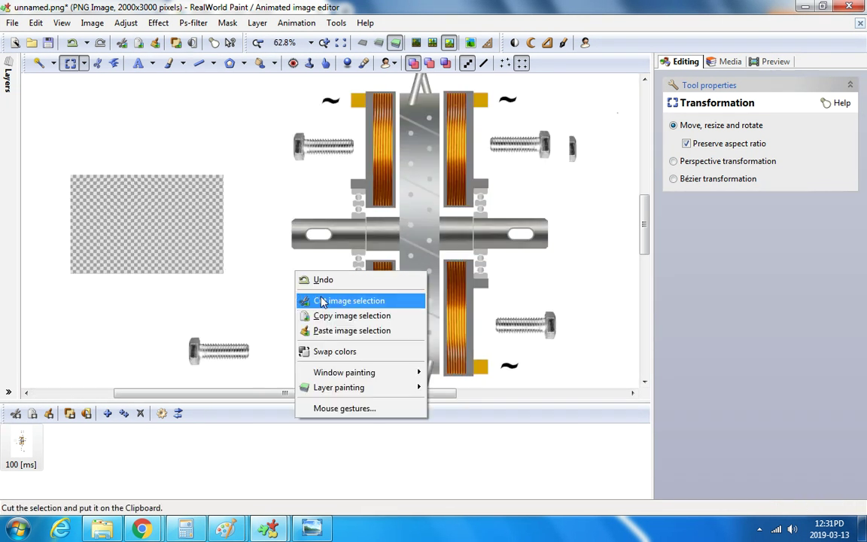
pyautogui.click(352, 332)
pyautogui.moveTo(72, 98); pyautogui.dragTo(313, 327)
# Paste another bolt copy over the bolt beside the upper left coil, shifted outward in line with the lower left bolt.
pyautogui.rightClick(263, 122)
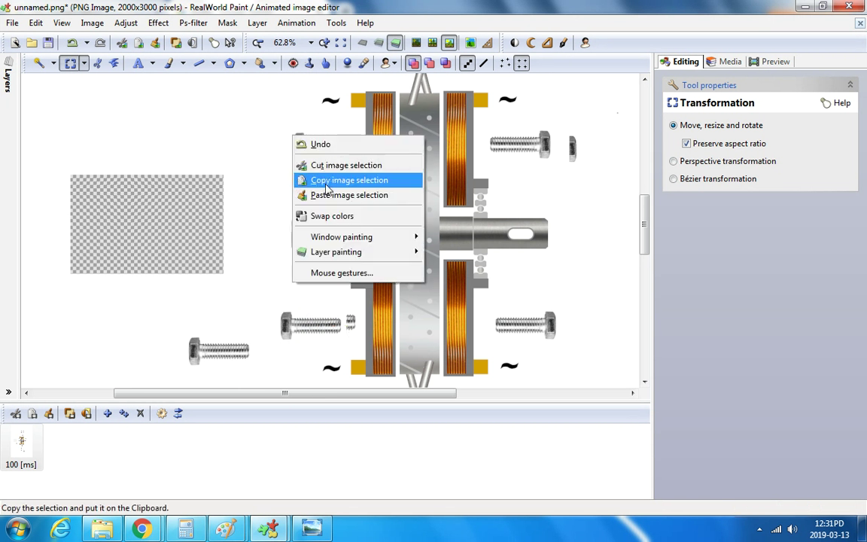
pyautogui.click(309, 178)
pyautogui.hotkey('ctrl', 'v')
pyautogui.moveTo(49, 96); pyautogui.dragTo(319, 146)
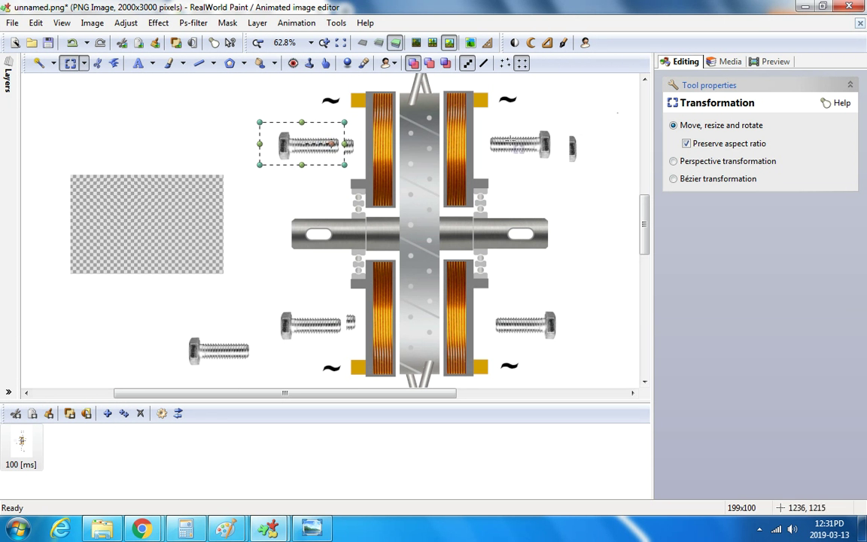
# Paste another bolt copy, mirror it, and place it beside the upper right coil so it covers the stray bolt head there.
pyautogui.rightClick(508, 128)
pyautogui.click(511, 183)
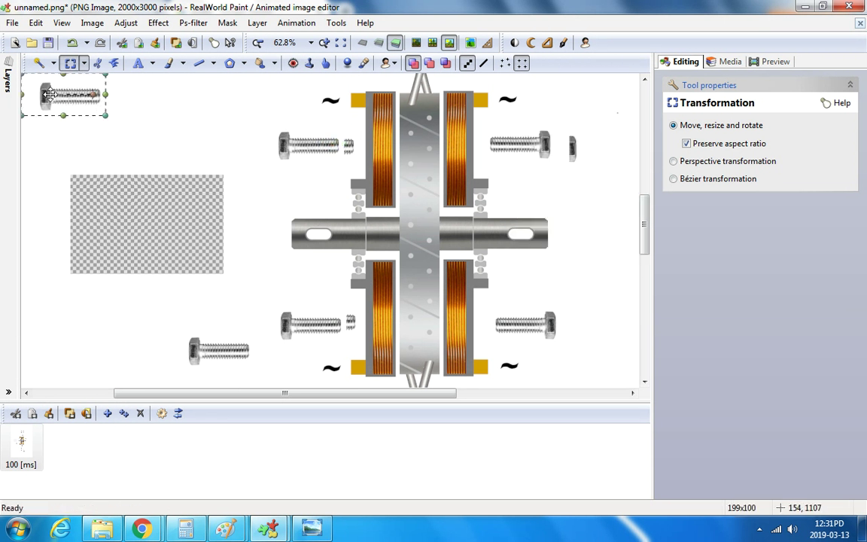
pyautogui.rightClick(48, 93)
pyautogui.click(88, 170)
pyautogui.moveTo(56, 84); pyautogui.dragTo(530, 134)
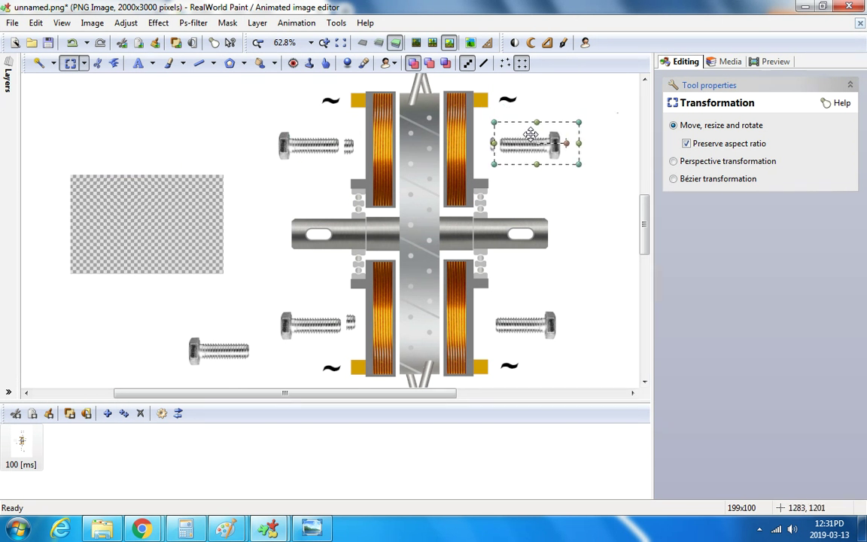
pyautogui.click(577, 262)
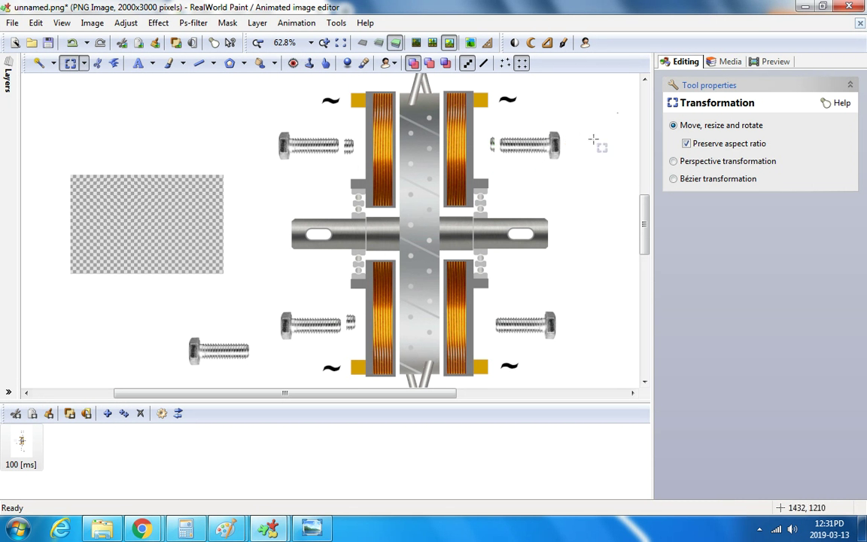
# Paste and mirror one more bolt copy, and place it slightly closer to the upper right coil in line with the lower right bolt.
pyautogui.moveTo(562, 347); pyautogui.dragTo(454, 318)
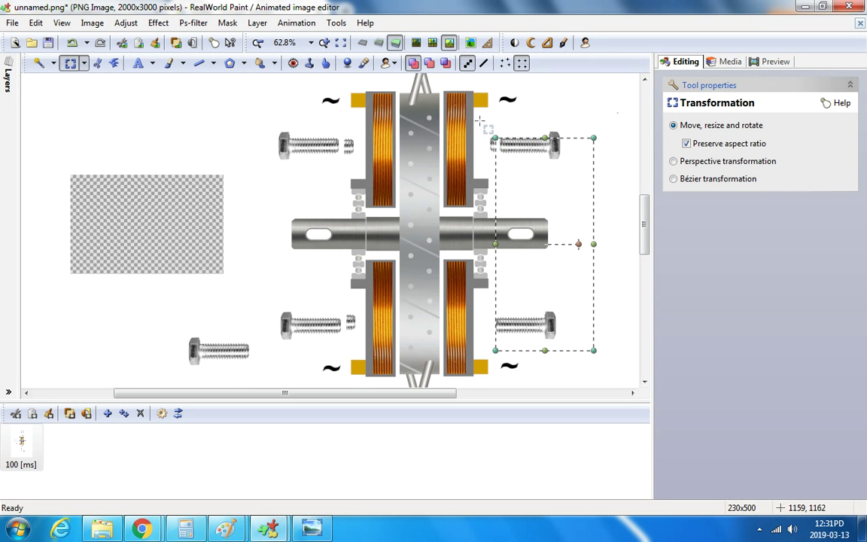
pyautogui.click(534, 117)
pyautogui.rightClick(491, 128)
pyautogui.click(531, 187)
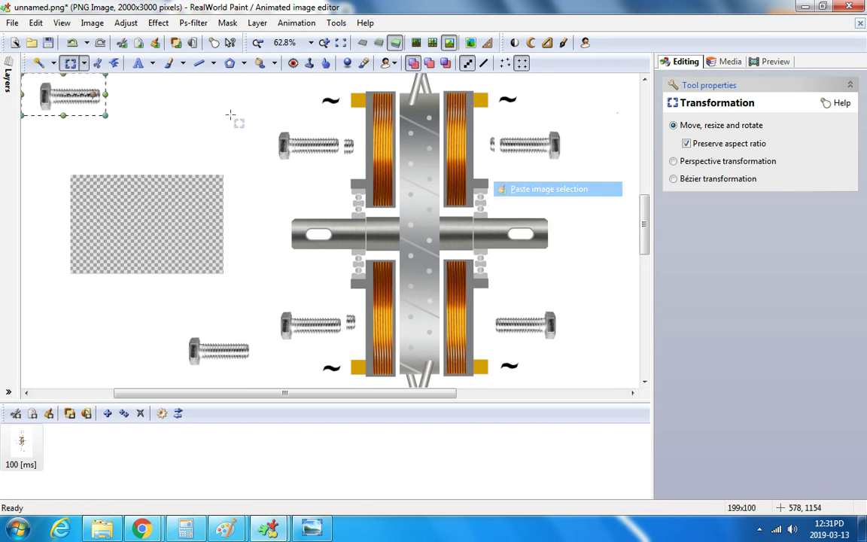
pyautogui.rightClick(57, 85)
pyautogui.click(101, 169)
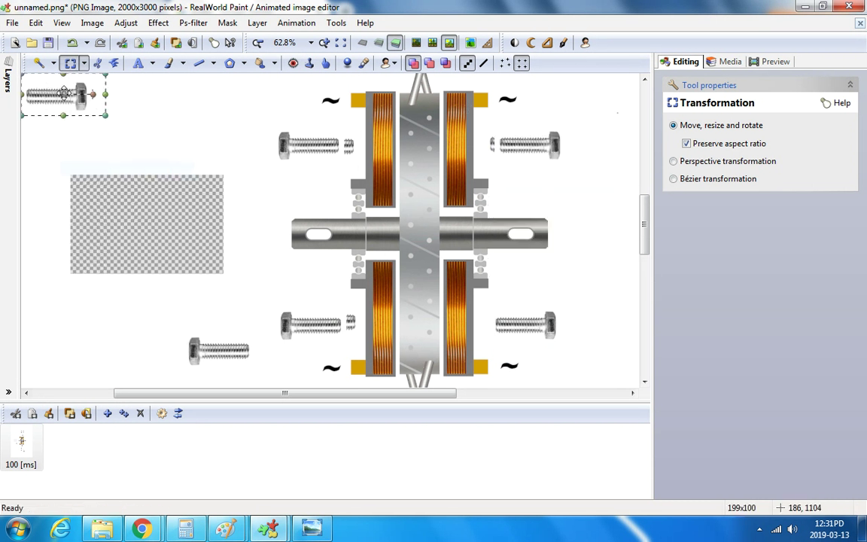
pyautogui.moveTo(62, 87); pyautogui.dragTo(530, 140)
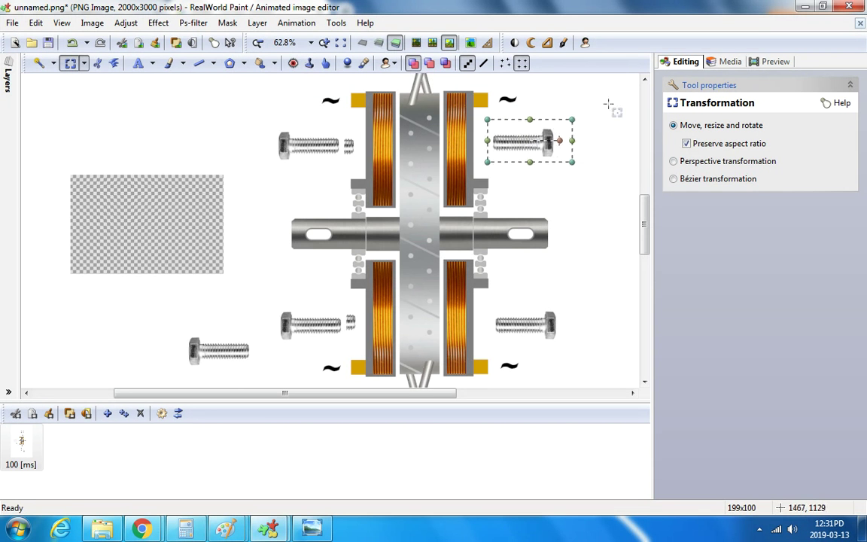
# Check the vertical alignment of the upper and lower bolt heads on both sides of the machine with temporary selection frames.
pyautogui.moveTo(608, 103); pyautogui.dragTo(561, 303)
pyautogui.moveTo(564, 365); pyautogui.dragTo(561, 364)
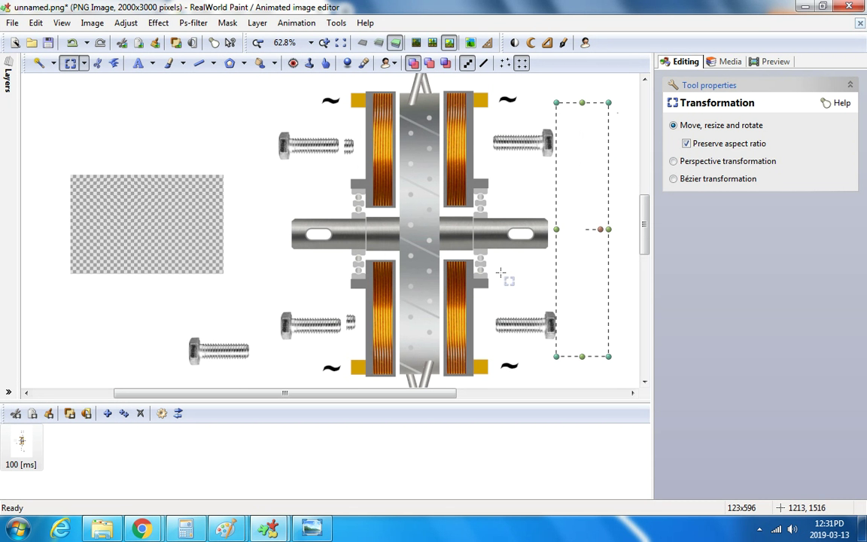
pyautogui.moveTo(224, 133); pyautogui.dragTo(270, 305)
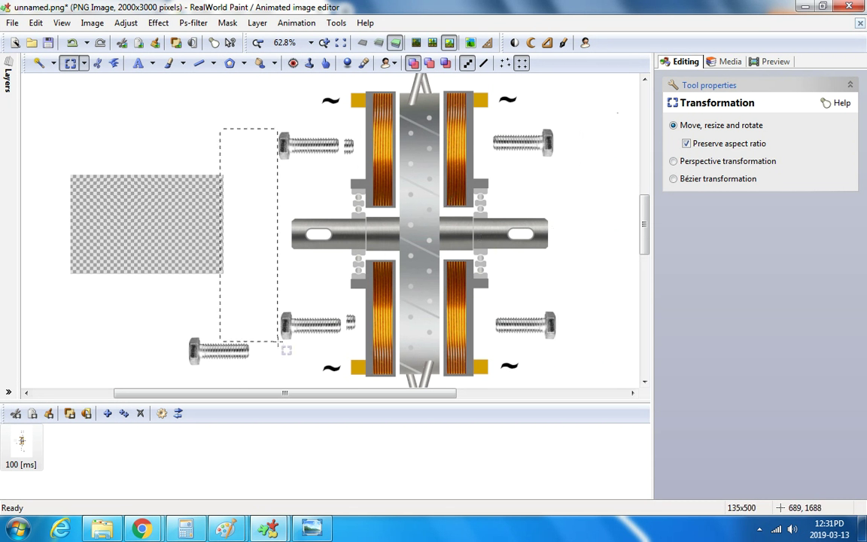
pyautogui.click(264, 118)
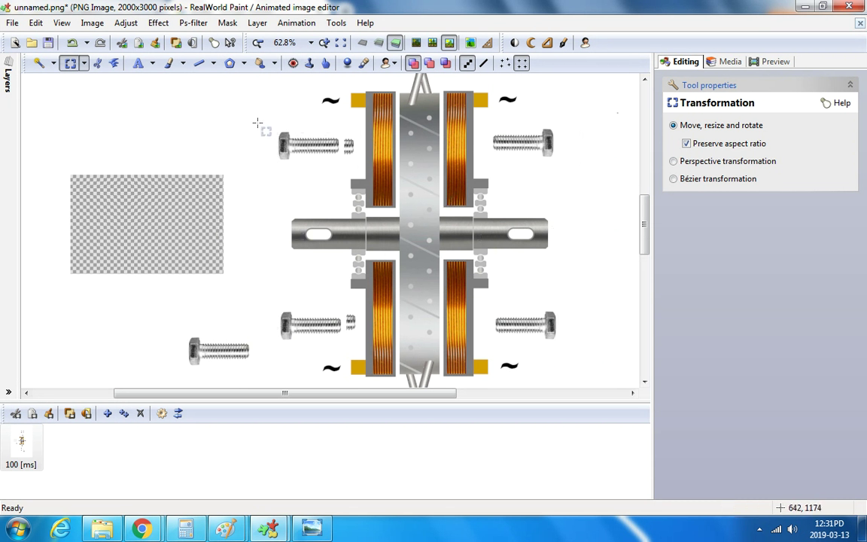
# Select the upper left and lower right bolts in turn and nudge each slightly into line with the other bolt on its side.
pyautogui.moveTo(349, 176); pyautogui.dragTo(347, 174)
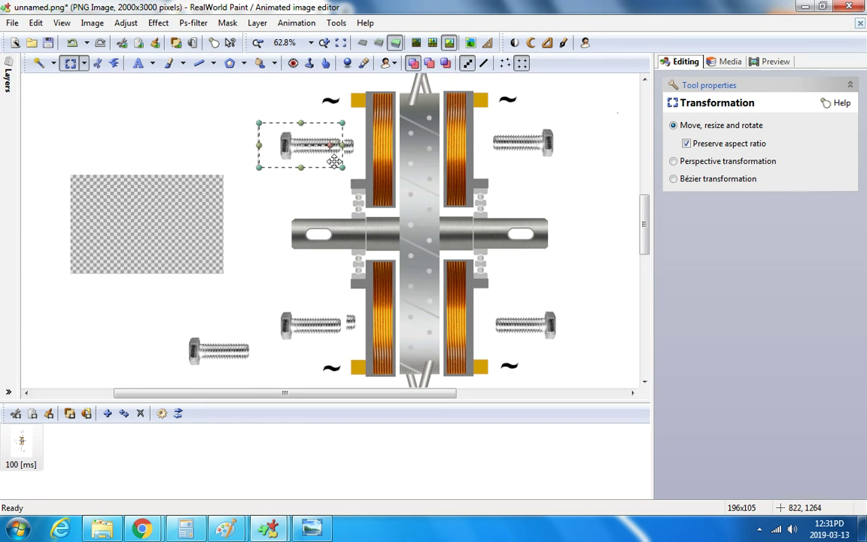
pyautogui.moveTo(613, 102); pyautogui.dragTo(518, 330)
pyautogui.click(533, 305)
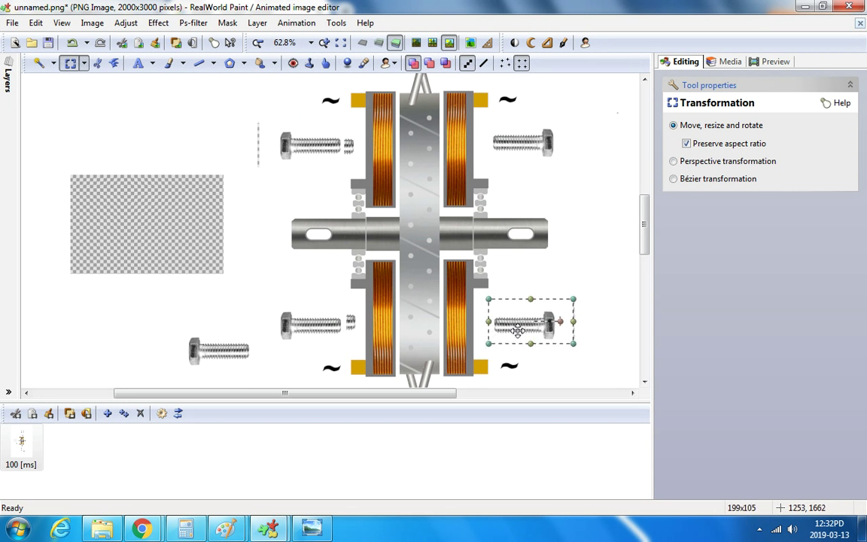
# Paint over the transparent rectangle and the stray line near the upper left bolt with a white 500-pixel square brush.
pyautogui.click(168, 63)
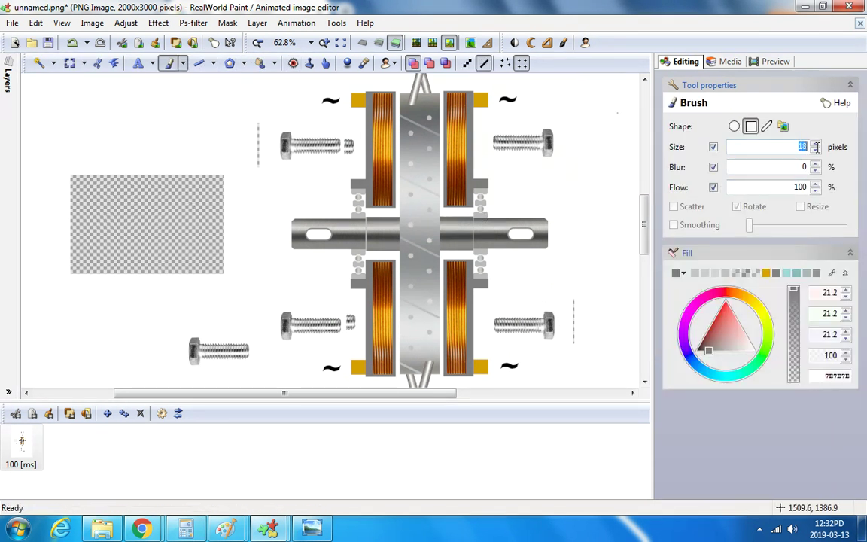
pyautogui.write('500')
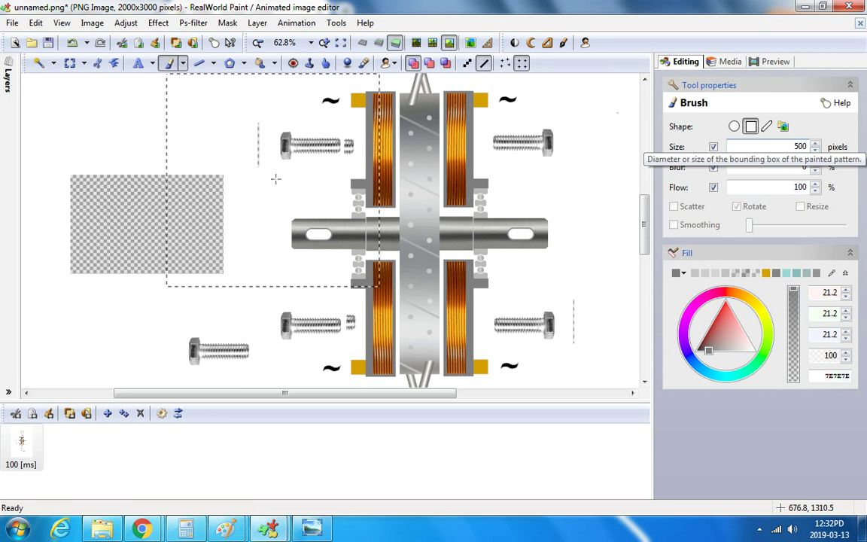
pyautogui.click(146, 279)
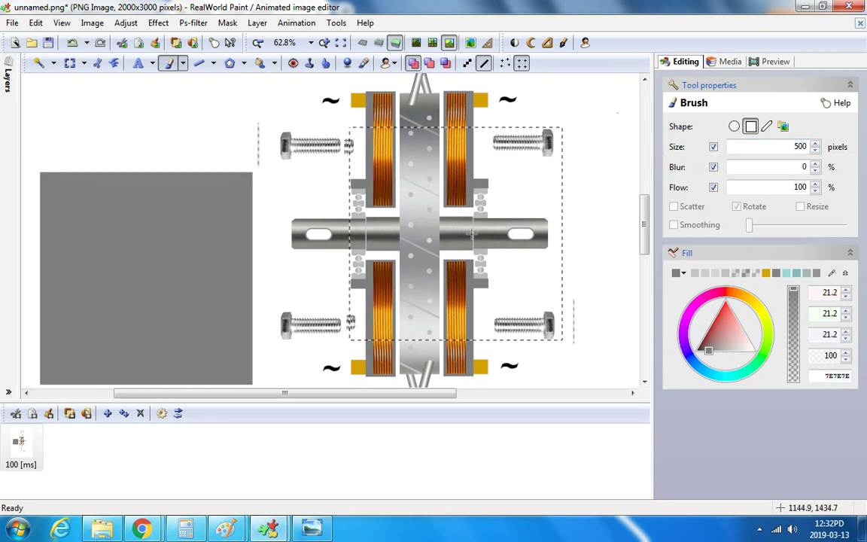
pyautogui.click(680, 274)
pyautogui.click(763, 380)
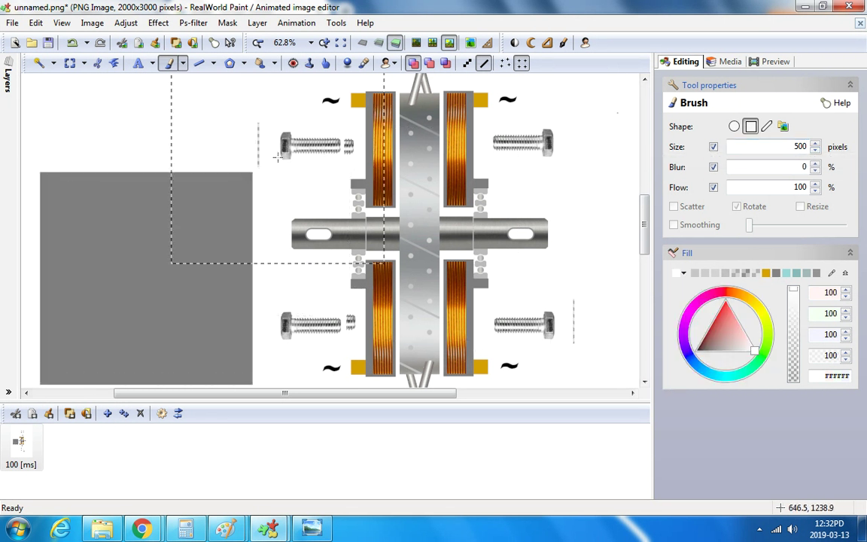
pyautogui.click(72, 42)
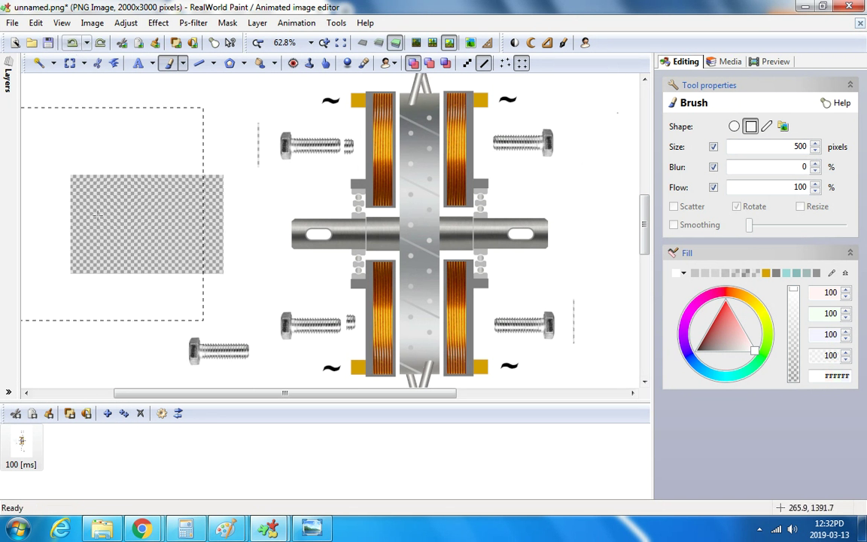
pyautogui.click(116, 175)
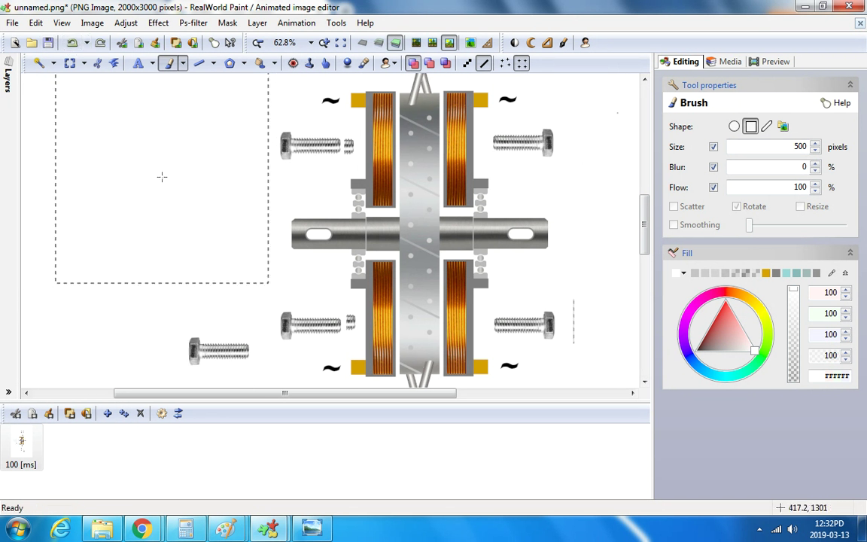
# Paint out the stray line beside the lower right bolt and, with a 30-pixel white brush, the leftover thread fragments beside both left bolts.
pyautogui.scroll(-1, 620, 268)
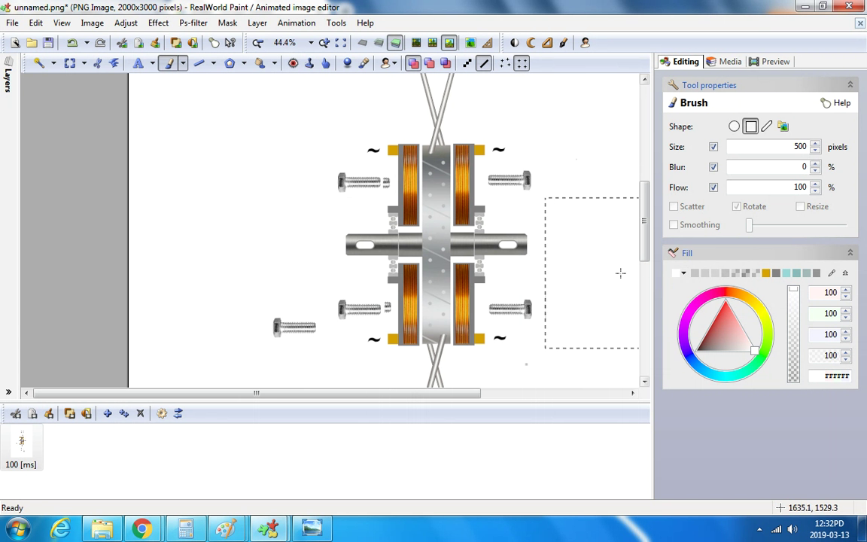
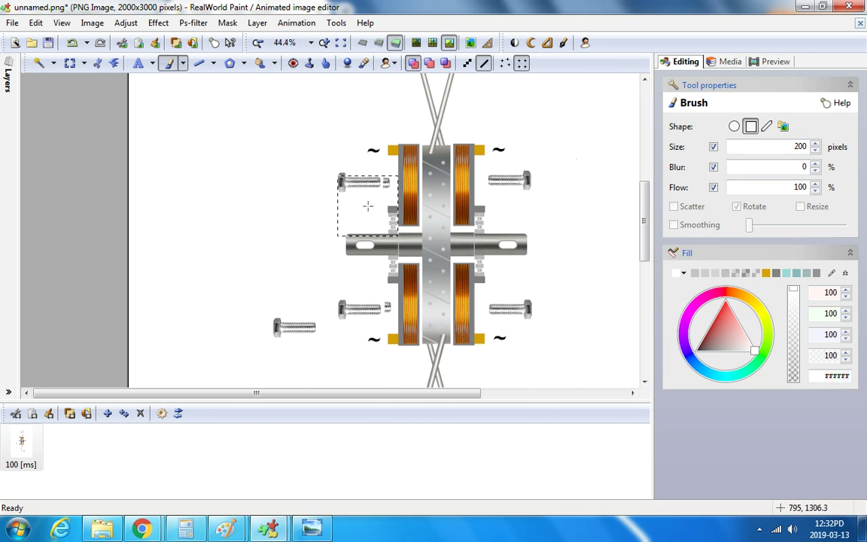
pyautogui.doubleClick(811, 147)
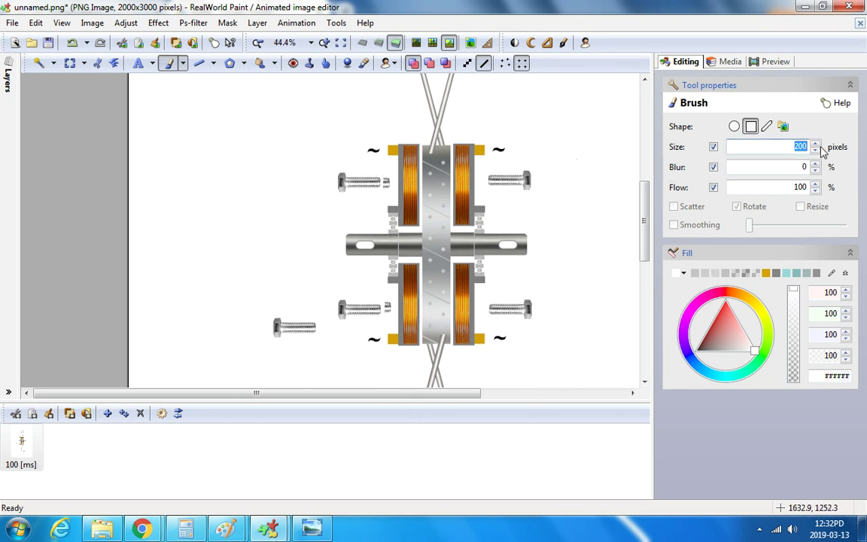
pyautogui.write('30')
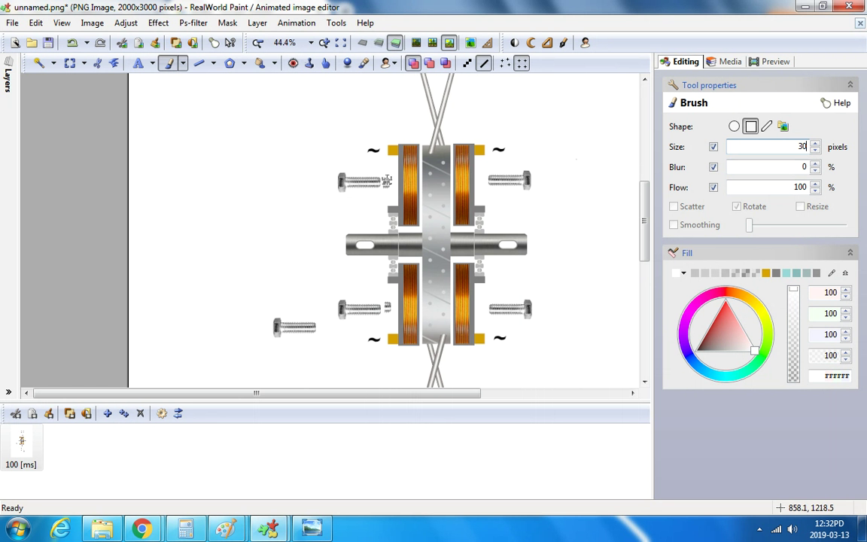
pyautogui.scroll(2, 364, 321)
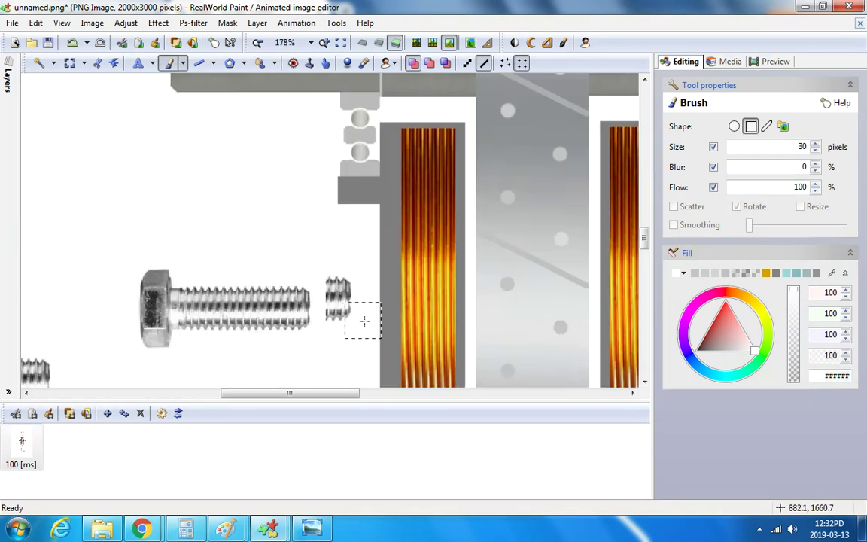
pyautogui.scroll(-3, 356, 303)
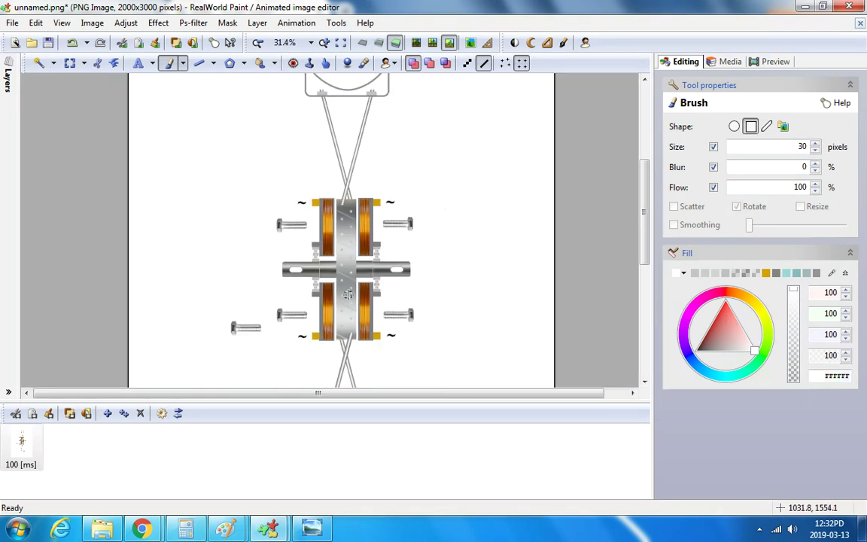
pyautogui.scroll(1, 228, 348)
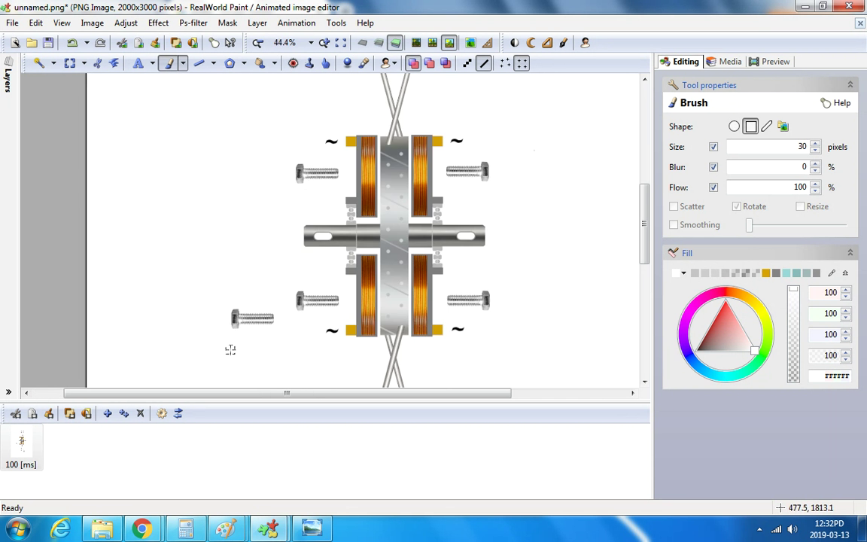
# Select the spare bolt below the machine with a frame of about 205x129 pixels and copy it.
pyautogui.click(70, 63)
pyautogui.moveTo(218, 296); pyautogui.dragTo(281, 335)
pyautogui.rightClick(241, 322)
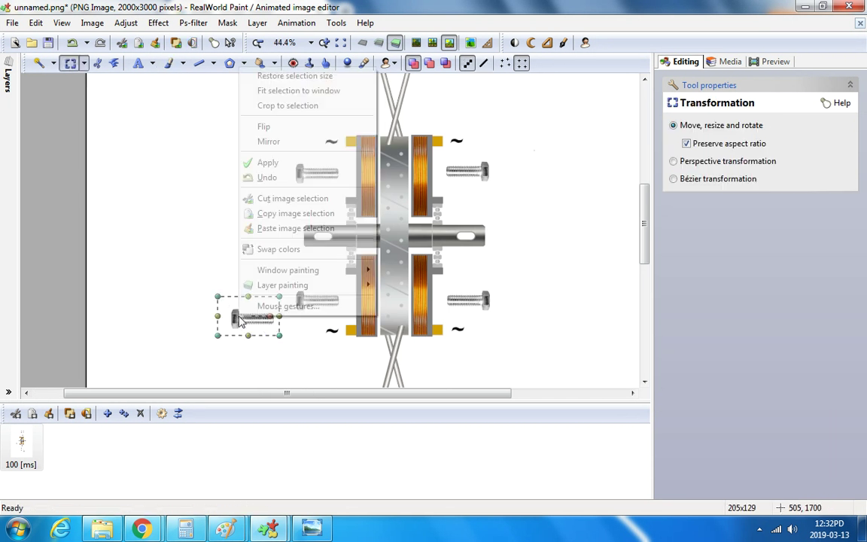
pyautogui.click(222, 213)
# Switch to the 123 drawing in Paint and paste the copied bolt into it.
pyautogui.moveTo(271, 532)
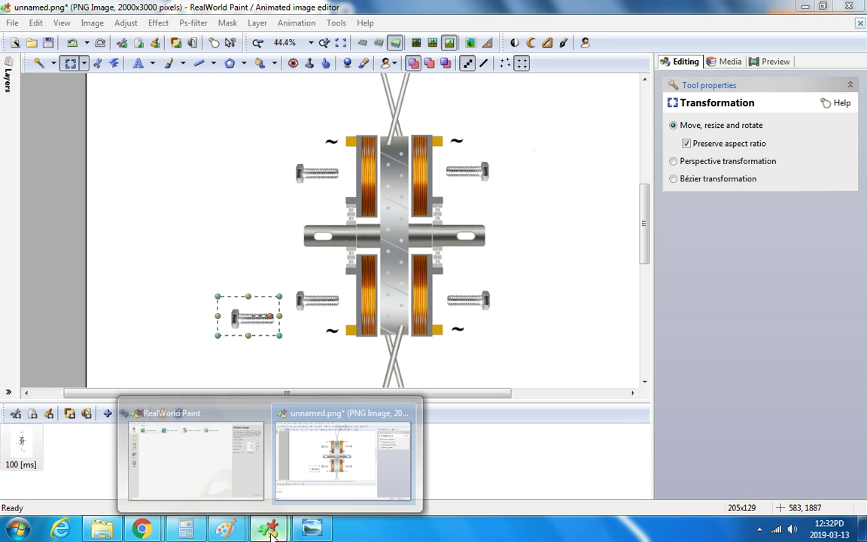
pyautogui.moveTo(226, 529)
pyautogui.click(284, 448)
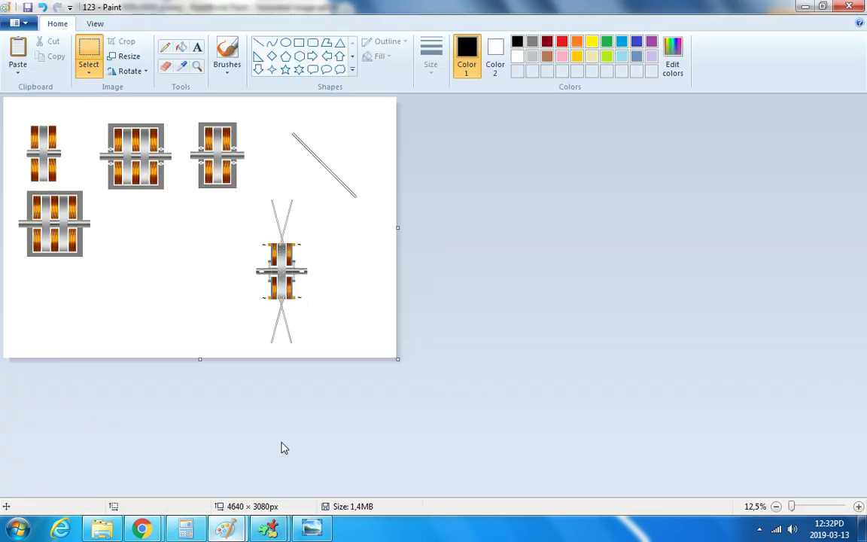
pyautogui.rightClick(283, 227)
pyautogui.click(379, 263)
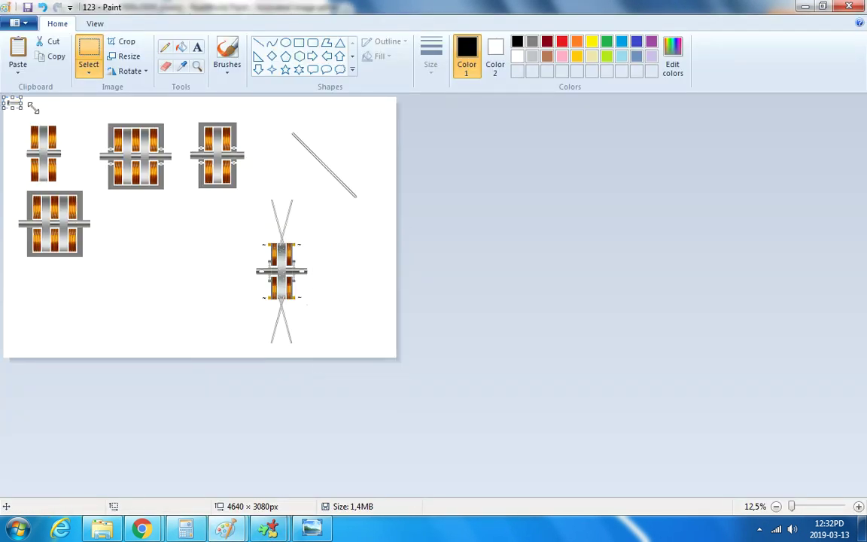
# Deselect the pasted bolt, return to RealWorld Paint, cut out the spare bolt below the machine and flood fill the gap with white.
pyautogui.click(222, 434)
pyautogui.moveTo(269, 529)
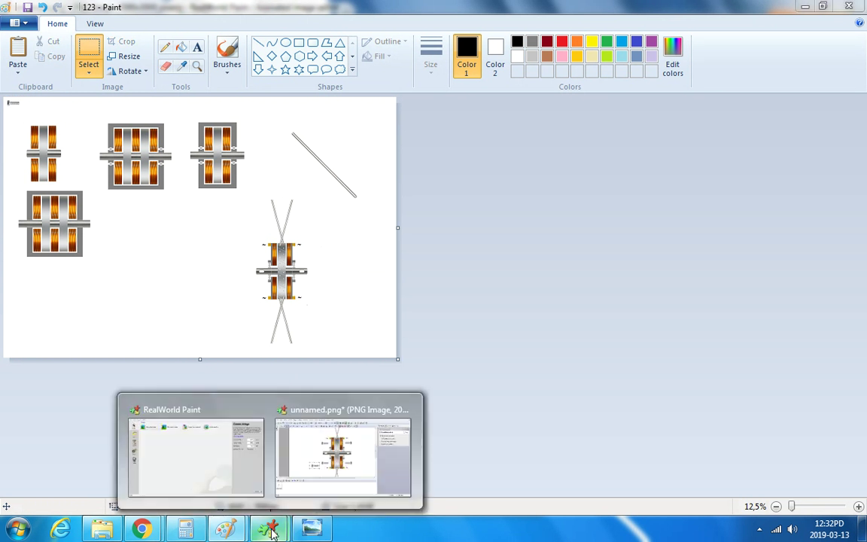
pyautogui.click(313, 480)
pyautogui.rightClick(249, 305)
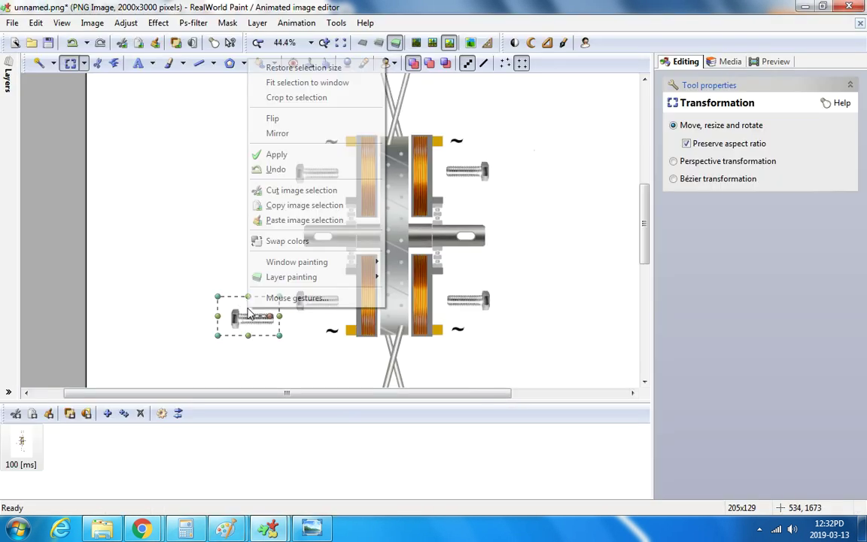
pyautogui.click(293, 189)
pyautogui.click(260, 63)
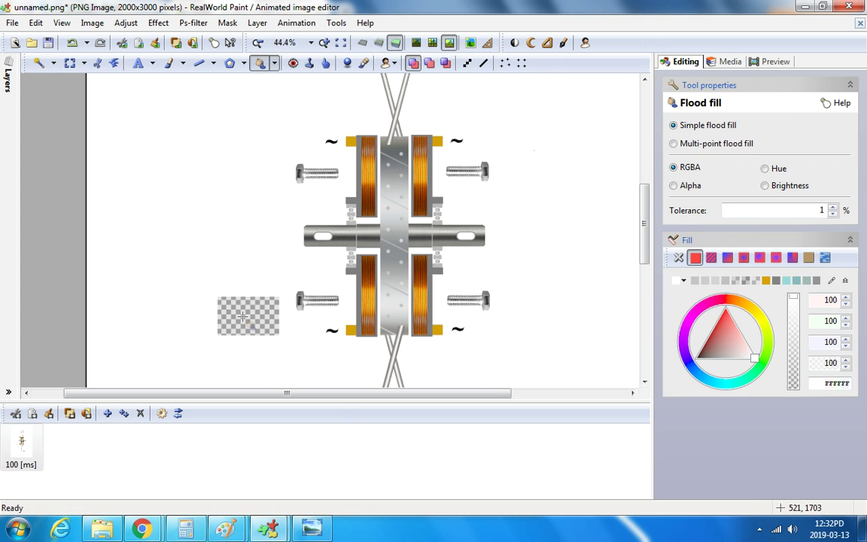
pyautogui.scroll(-3, 243, 317)
pyautogui.scroll(1, 383, 207)
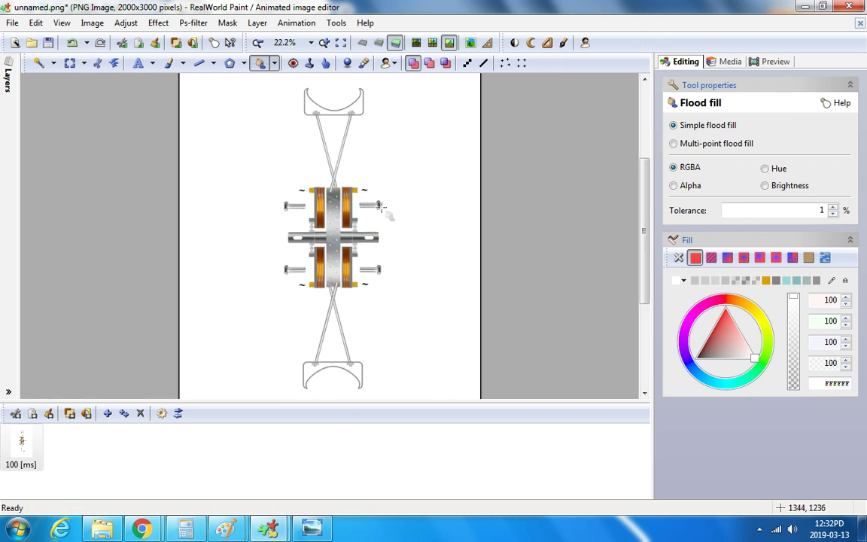
pyautogui.scroll(-1, 383, 207)
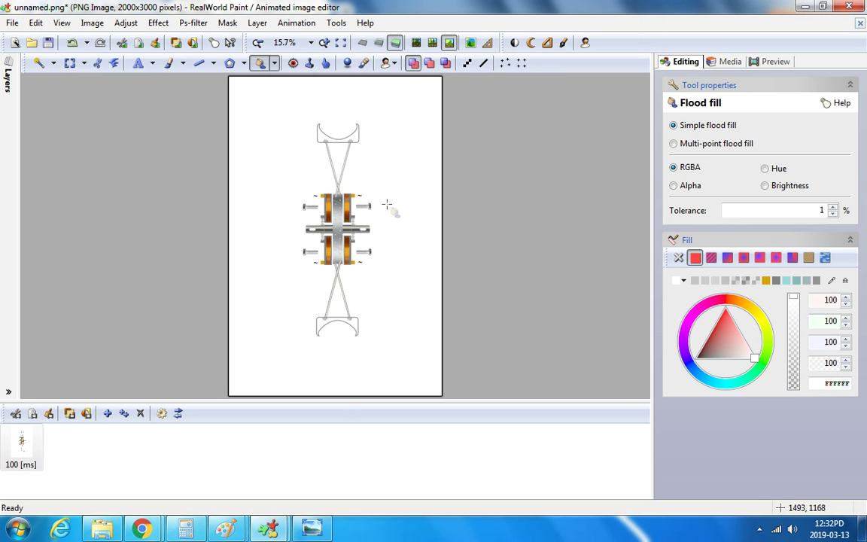
pyautogui.scroll(2, 392, 198)
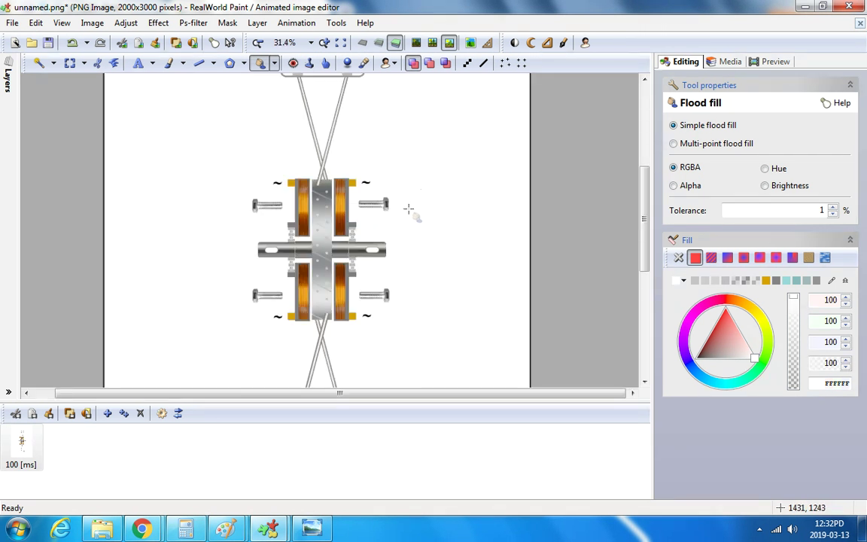
pyautogui.scroll(-1, 410, 206)
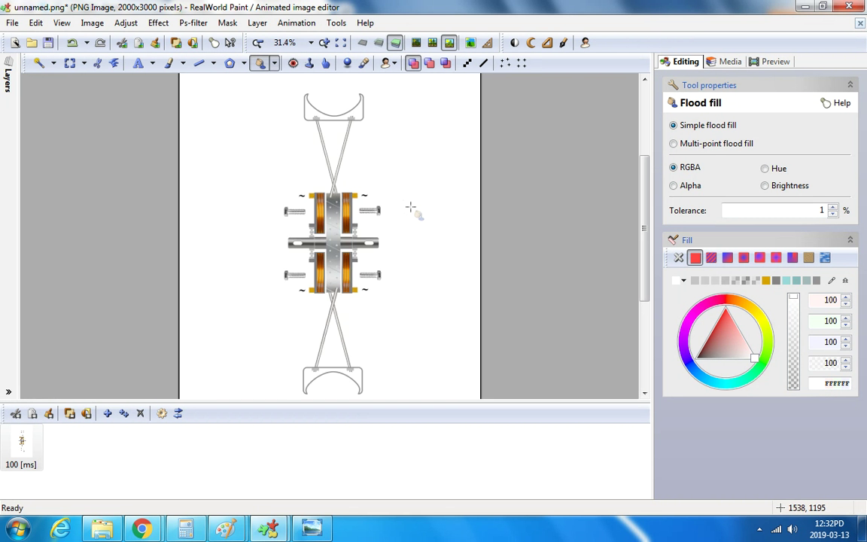
pyautogui.scroll(1, 412, 174)
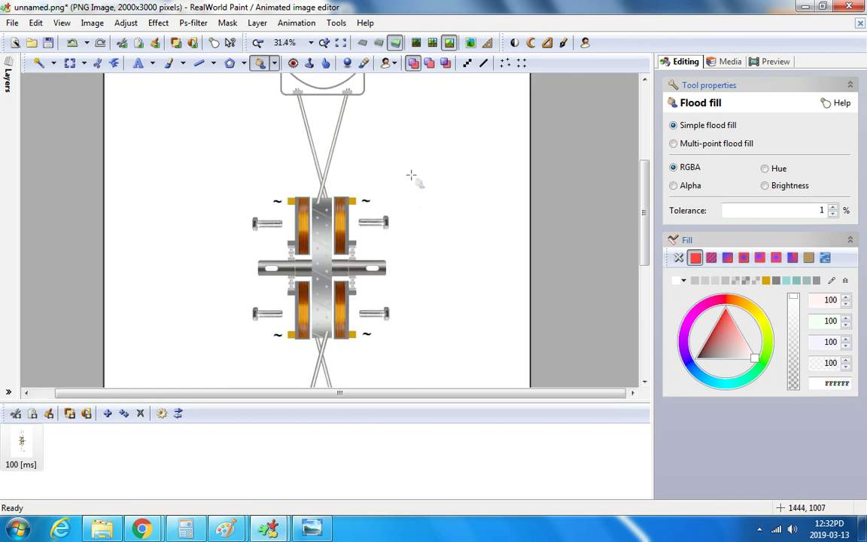
# Switch to Chrome and run an image search for "mecanic key" in a new tab.
pyautogui.moveTo(145, 531)
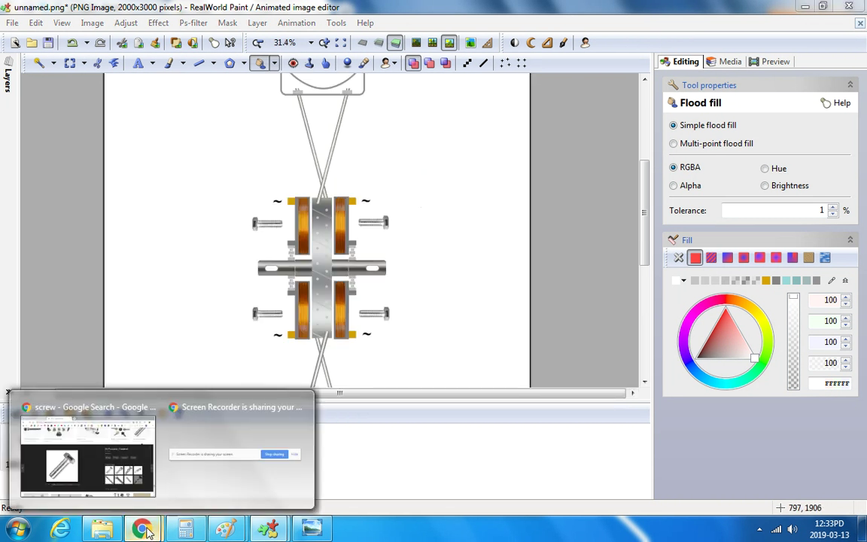
pyautogui.click(98, 416)
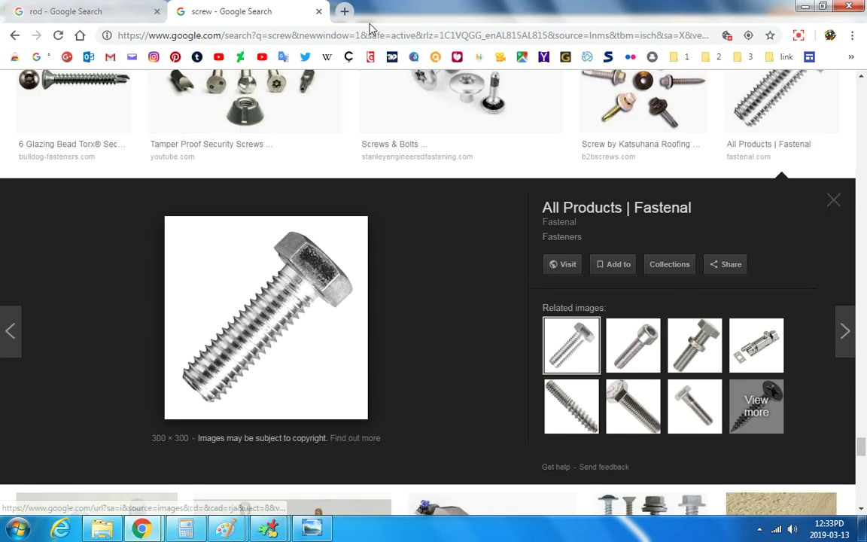
pyautogui.click(344, 12)
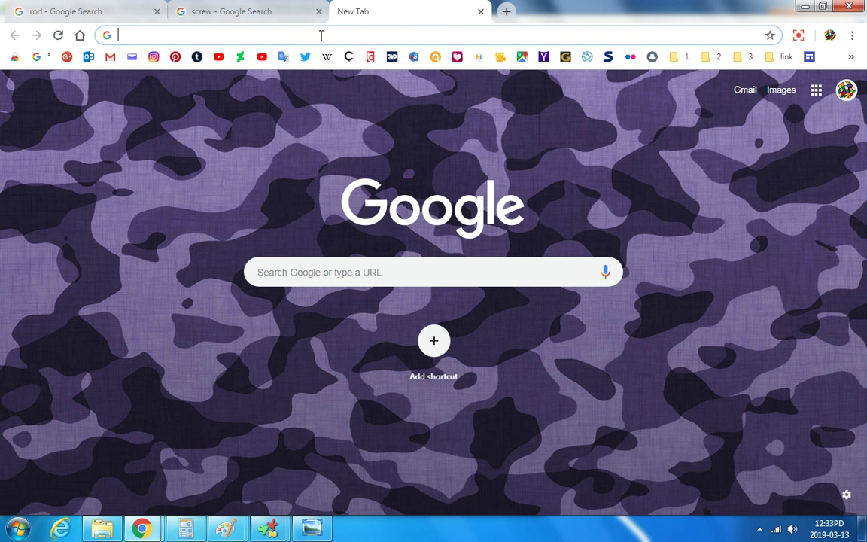
pyautogui.write('mec')
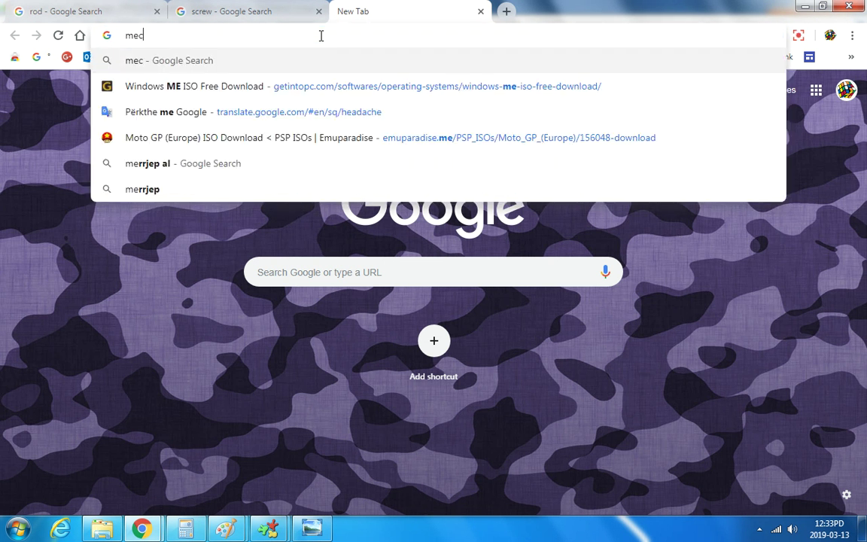
pyautogui.write('anic key')
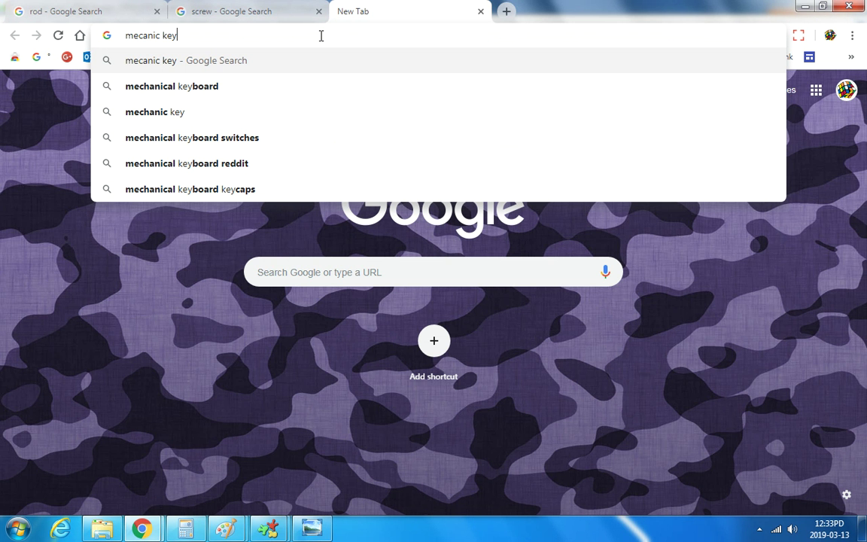
pyautogui.press('Return')
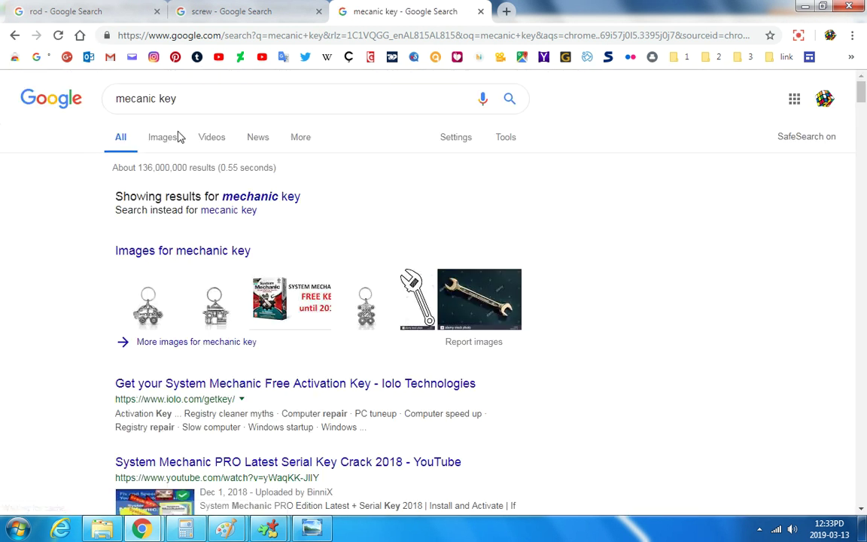
pyautogui.click(170, 139)
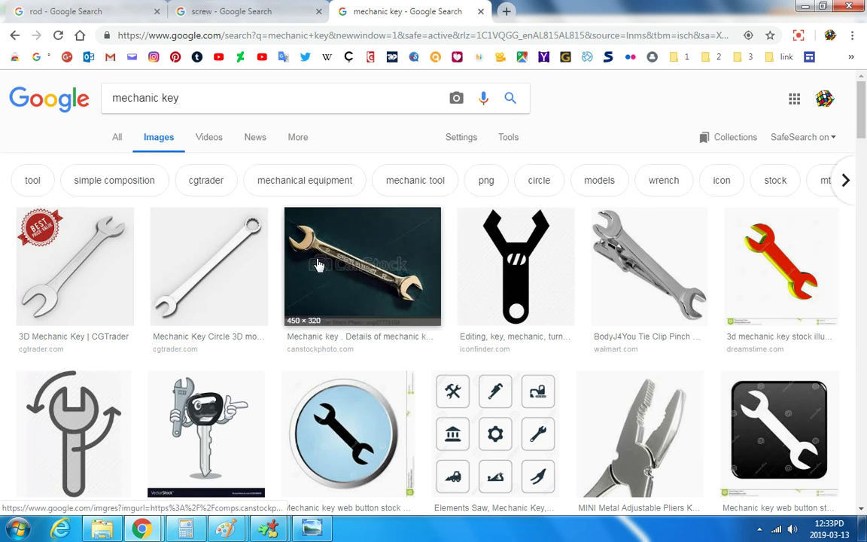
# Find the silver double open-ended wrench from Avjobs.com and save it to Downloads as the PNG image wrench.
pyautogui.scroll(-2, 319, 265)
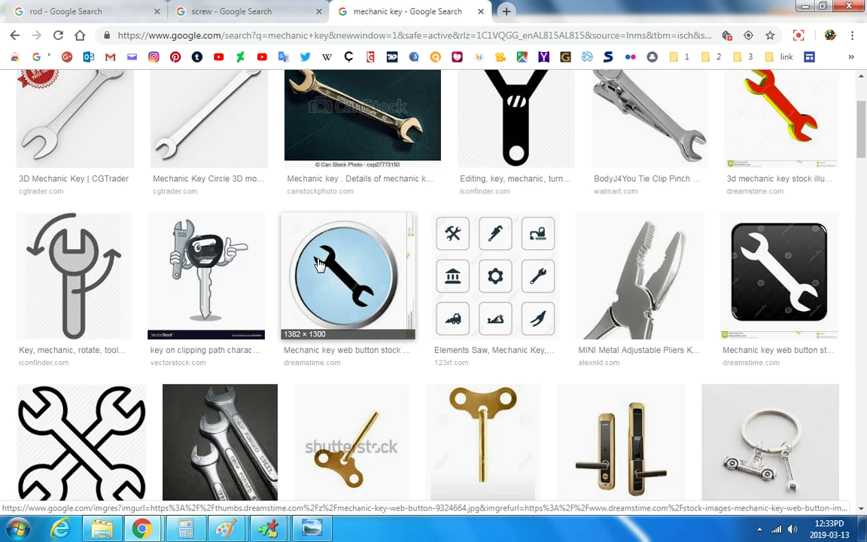
pyautogui.scroll(-2, 319, 265)
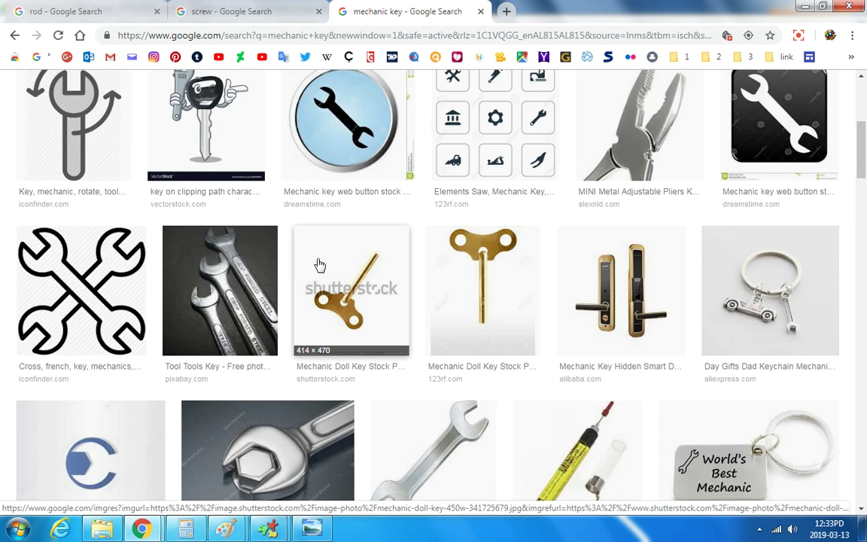
pyautogui.scroll(-2, 333, 278)
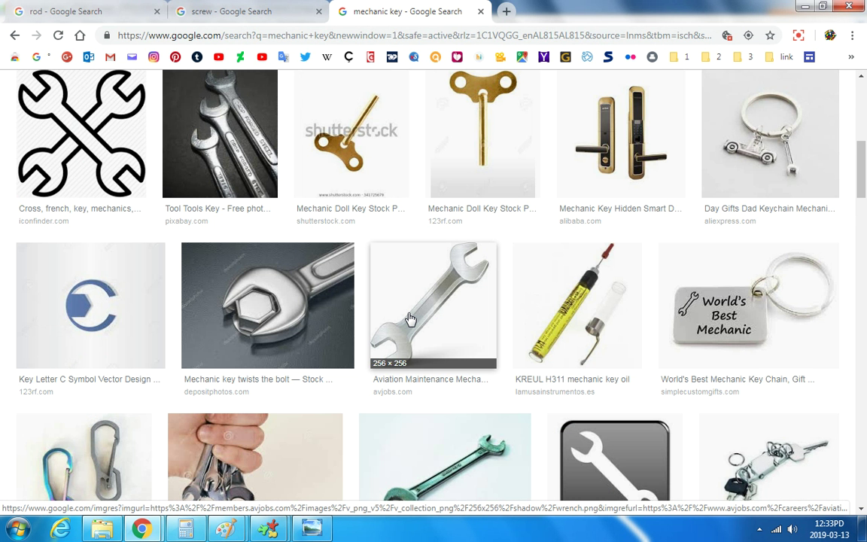
pyautogui.click(411, 320)
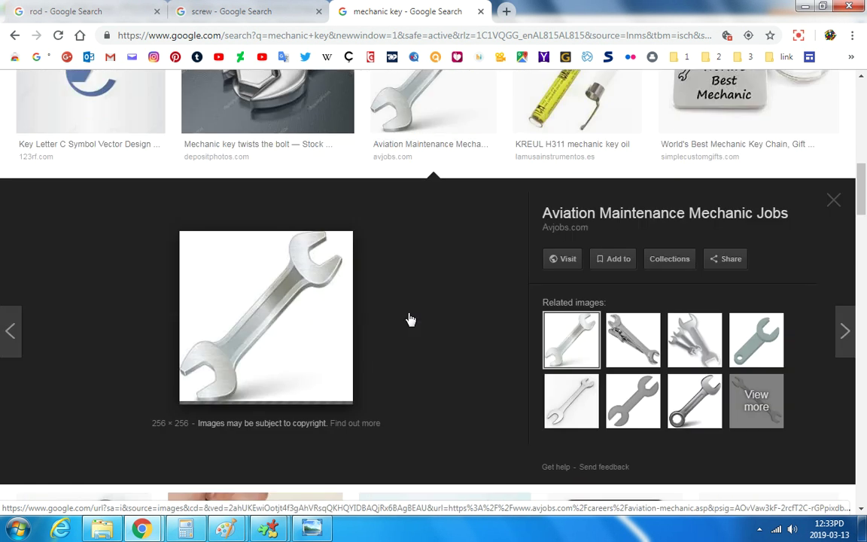
pyautogui.rightClick(268, 284)
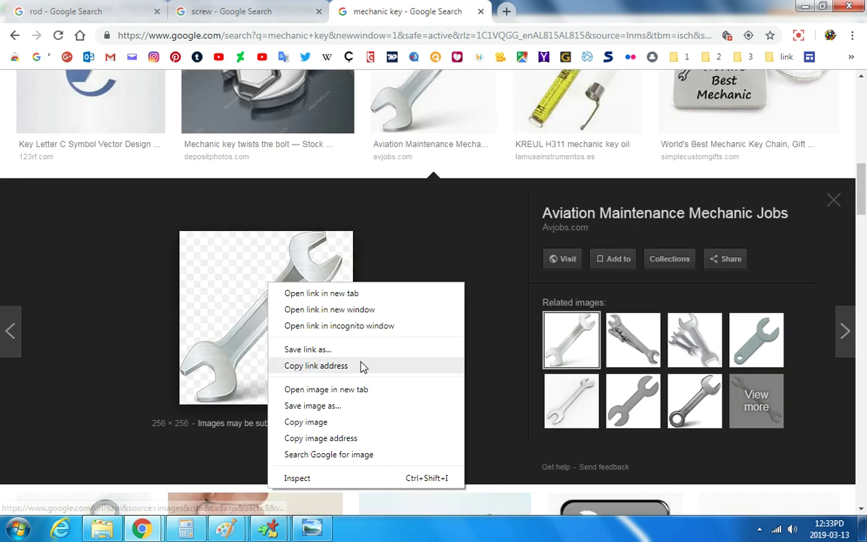
pyautogui.click(336, 406)
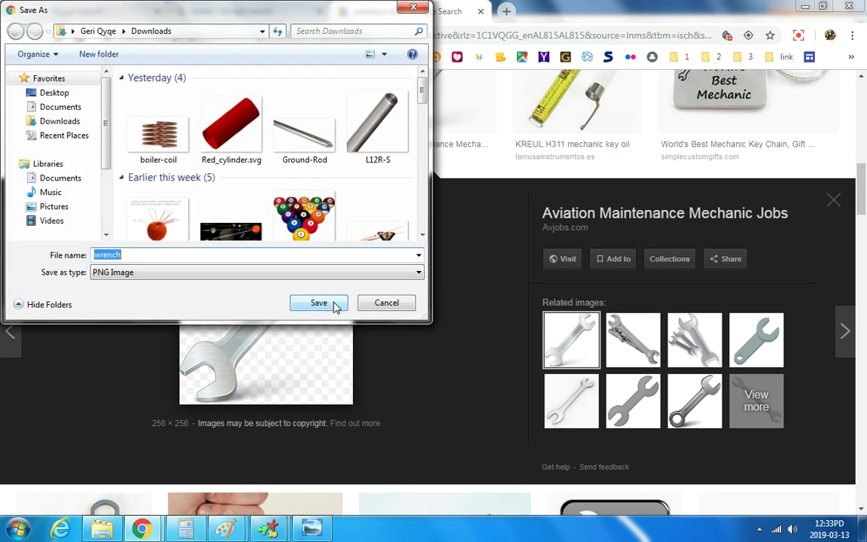
pyautogui.click(335, 304)
pyautogui.click(646, 399)
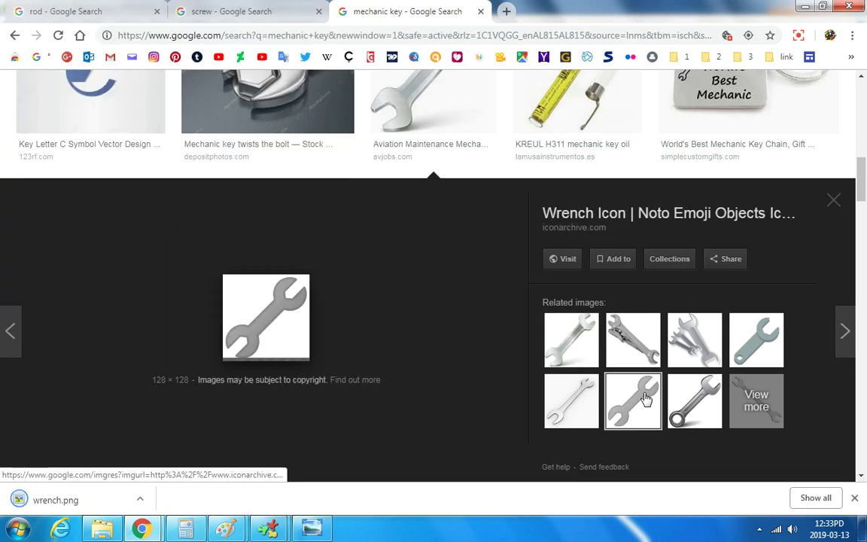
pyautogui.click(581, 401)
pyautogui.click(573, 357)
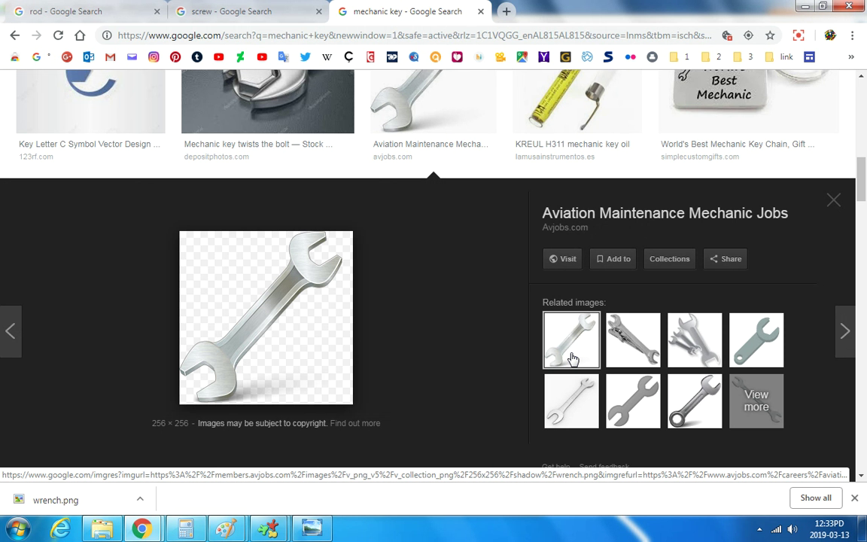
# Open the downloaded wrench.png in Windows Photo Viewer and from there in RealWorld Paint.
pyautogui.rightClick(85, 501)
pyautogui.click(119, 429)
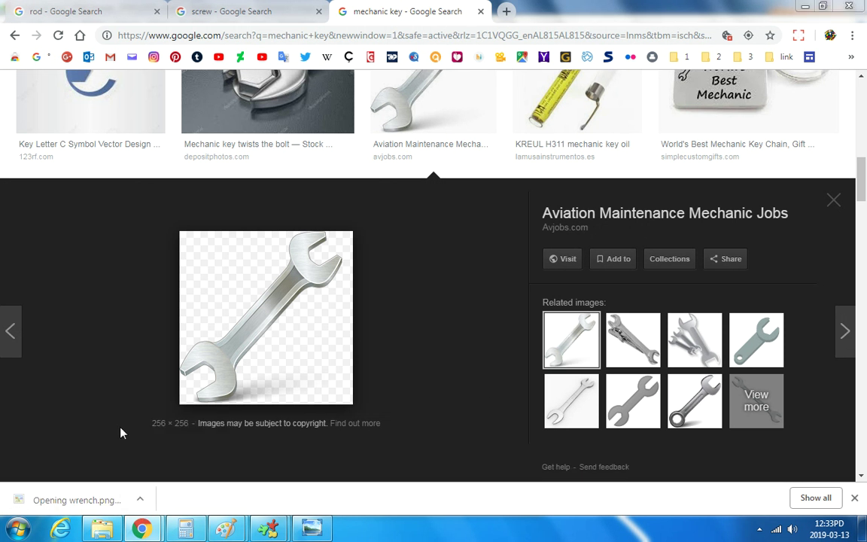
pyautogui.rightClick(300, 230)
pyautogui.moveTo(354, 235)
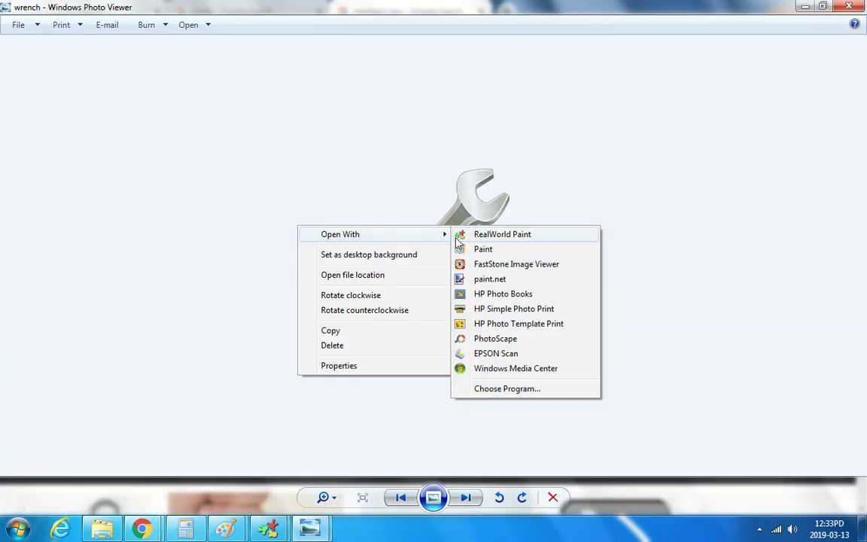
pyautogui.click(485, 238)
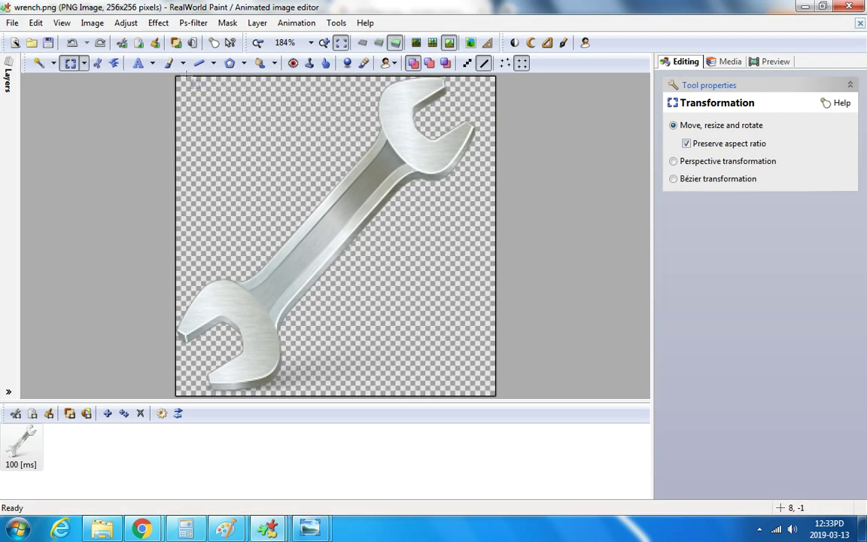
# Select and copy the whole 256x256 wrench image, and switch back to the unnamed.png machine drawing.
pyautogui.moveTo(172, 74); pyautogui.dragTo(523, 411)
pyautogui.rightClick(320, 217)
pyautogui.click(387, 362)
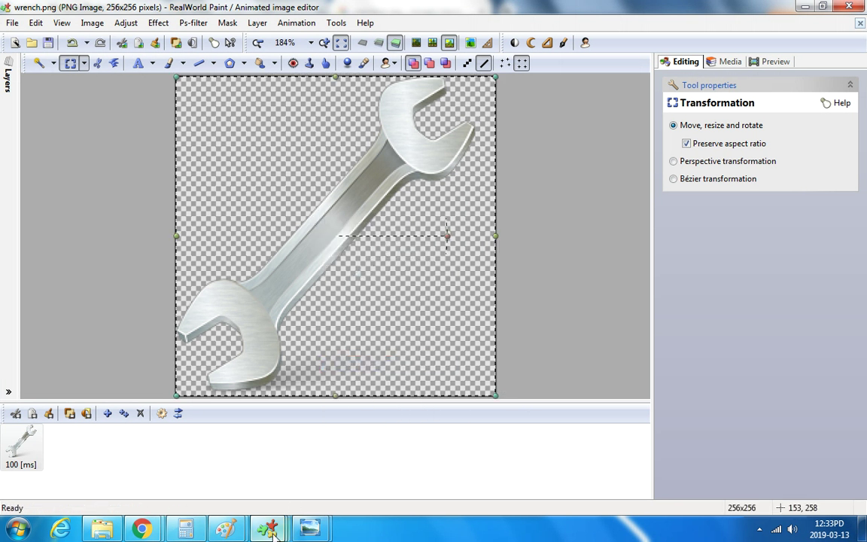
pyautogui.moveTo(280, 535)
pyautogui.click(253, 423)
# Paste the wrench into the drawing, place it beside the right-hand bolts, enlarge it and rotate it nearly upright.
pyautogui.rightClick(387, 164)
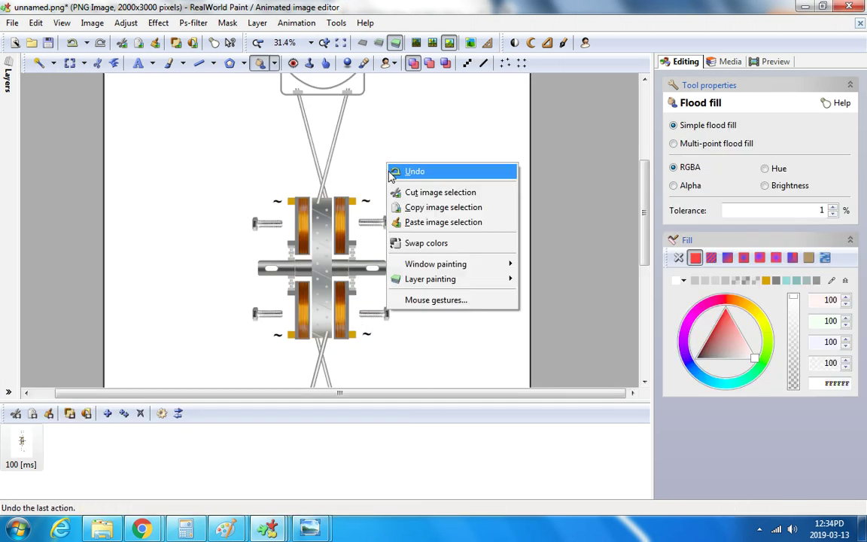
pyautogui.click(419, 232)
pyautogui.moveTo(121, 105); pyautogui.dragTo(463, 243)
pyautogui.moveTo(482, 277); pyautogui.dragTo(534, 395)
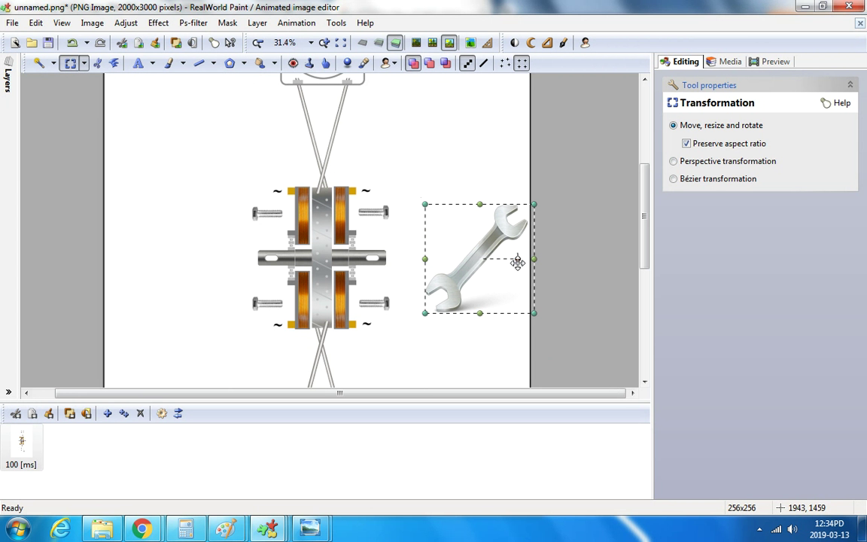
pyautogui.moveTo(518, 263); pyautogui.dragTo(499, 240)
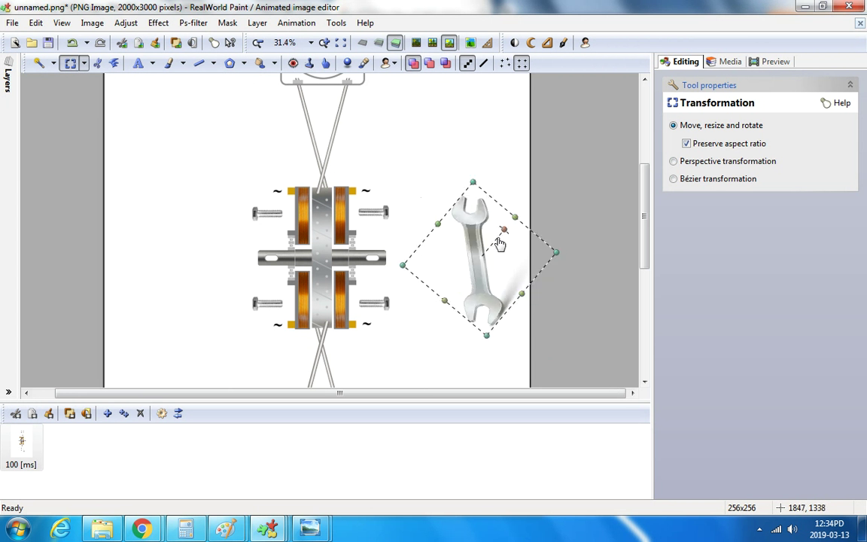
# Try a perspective transformation that pulls the wrench frame's right corner outward, and undo the wrench insertion.
pyautogui.click(674, 161)
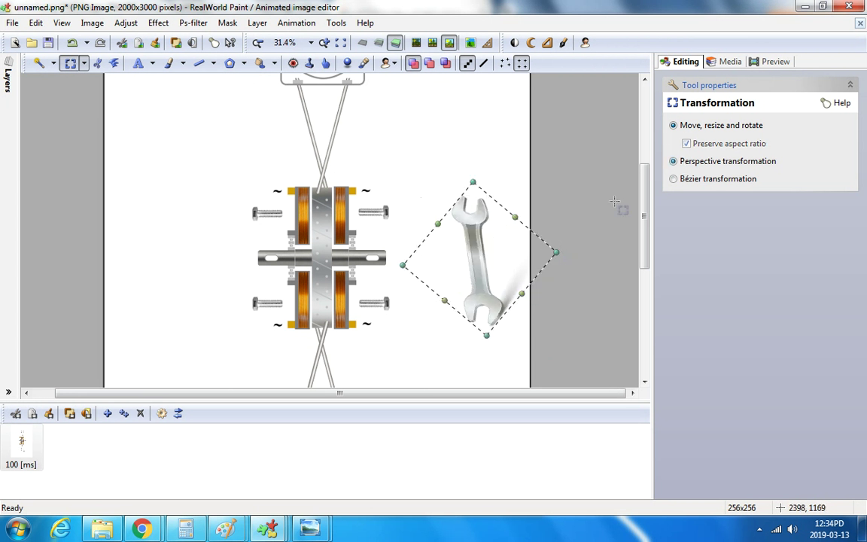
pyautogui.moveTo(554, 251); pyautogui.dragTo(601, 256)
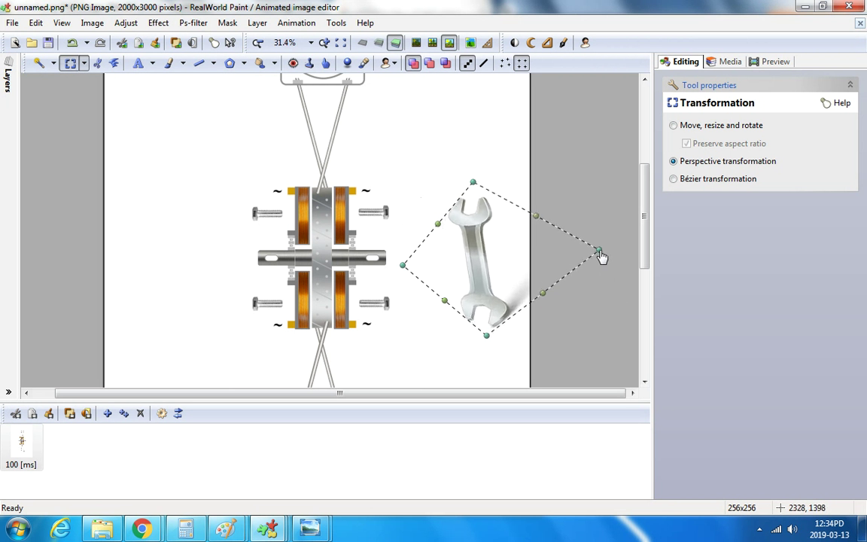
pyautogui.scroll(-1, 474, 278)
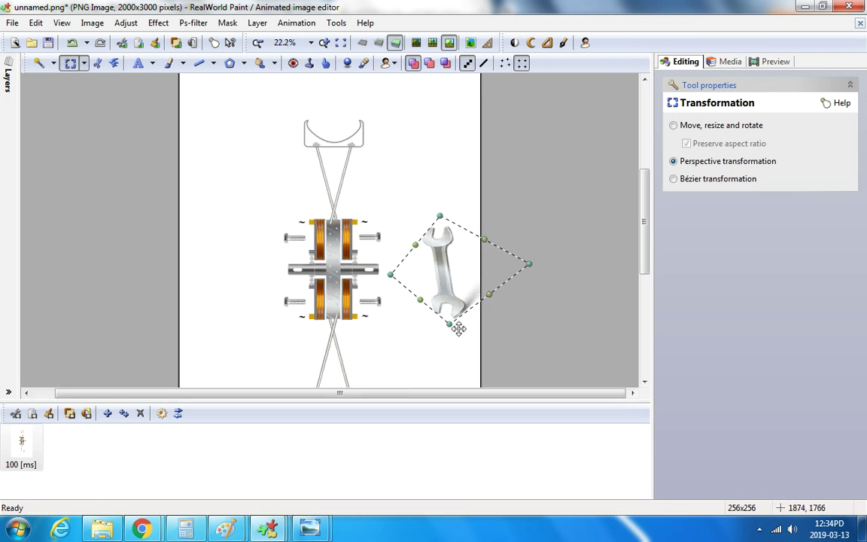
pyautogui.scroll(2, 458, 329)
pyautogui.click(73, 42)
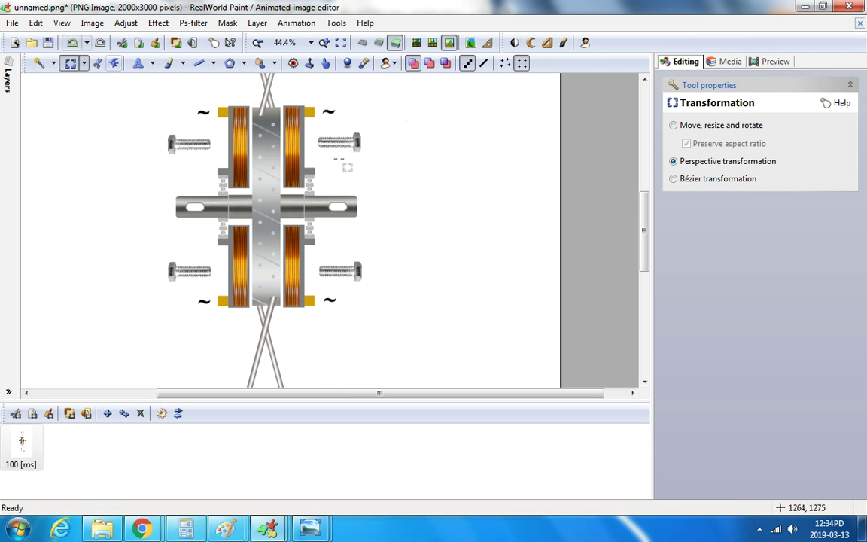
# Paste the copied wrench again and move it to the empty area right of the shaft and bolts.
pyautogui.rightClick(382, 161)
pyautogui.click(418, 230)
pyautogui.moveTo(66, 130); pyautogui.dragTo(448, 209)
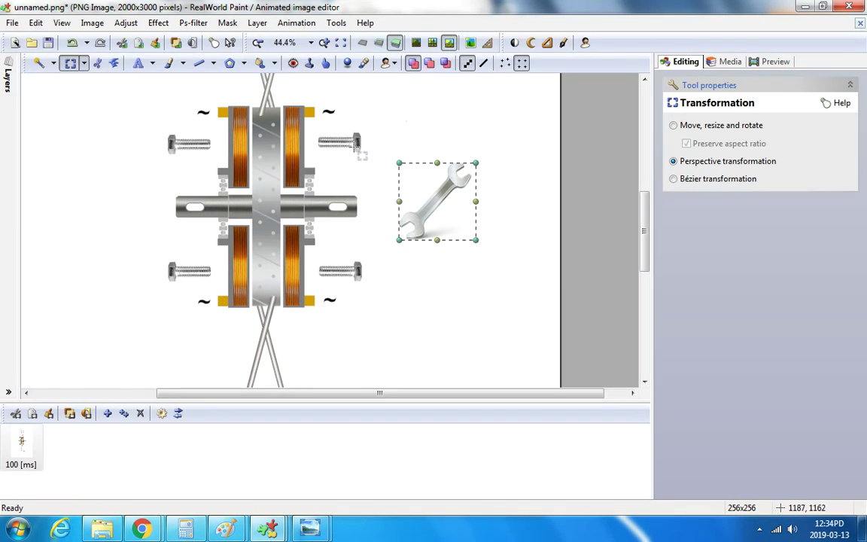
# Undo the latest wrench insertion beside the shaft and bolts in the machine drawing.
pyautogui.click(73, 42)
pyautogui.scroll(-2, 320, 136)
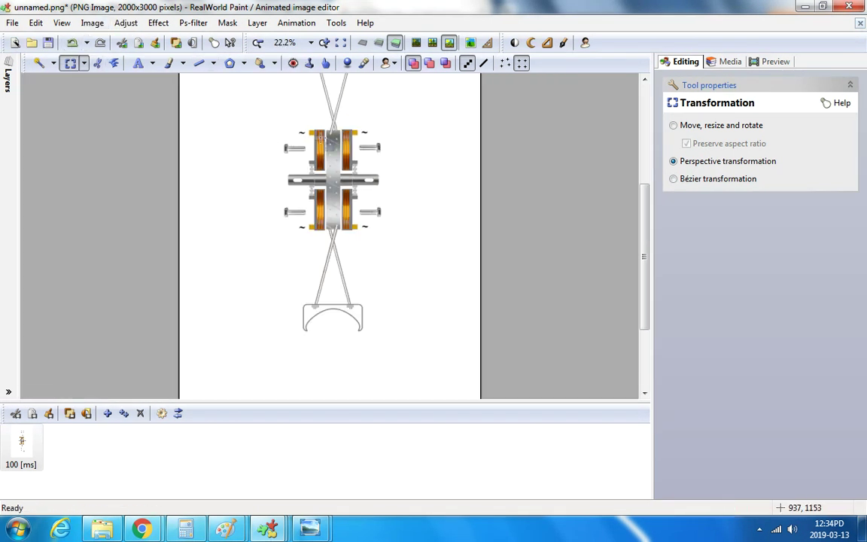
pyautogui.scroll(2, 410, 134)
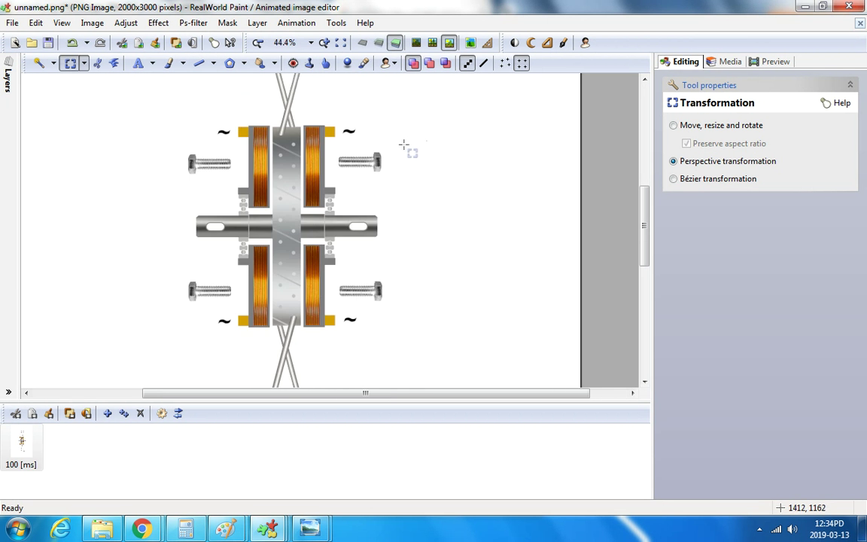
pyautogui.scroll(-2, 404, 145)
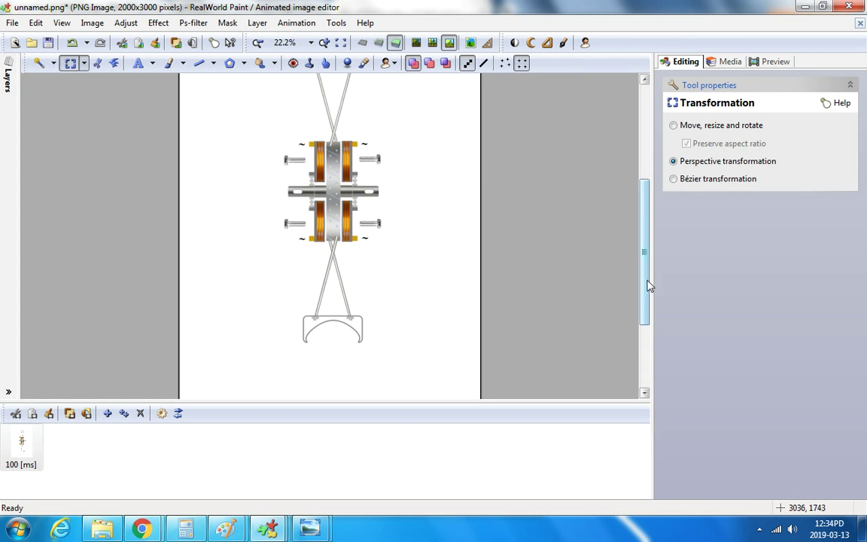
pyautogui.moveTo(647, 286); pyautogui.dragTo(644, 247)
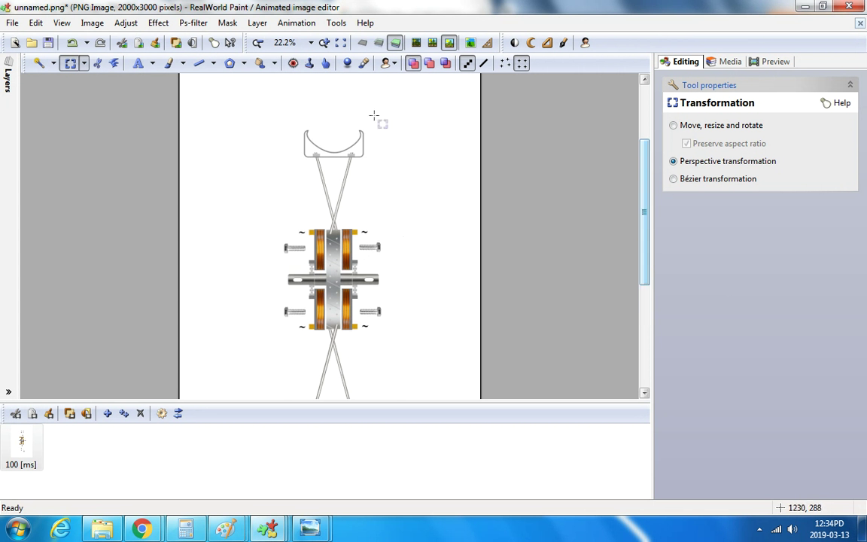
pyautogui.click(214, 64)
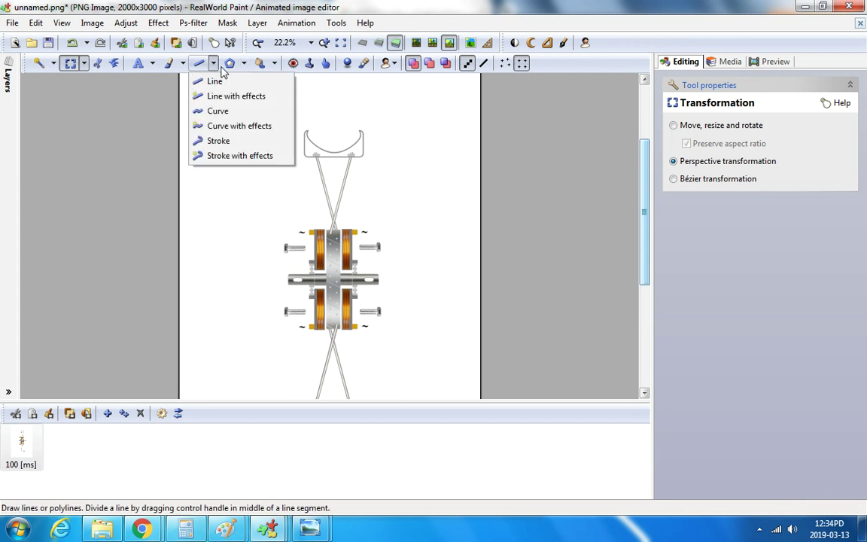
pyautogui.click(217, 202)
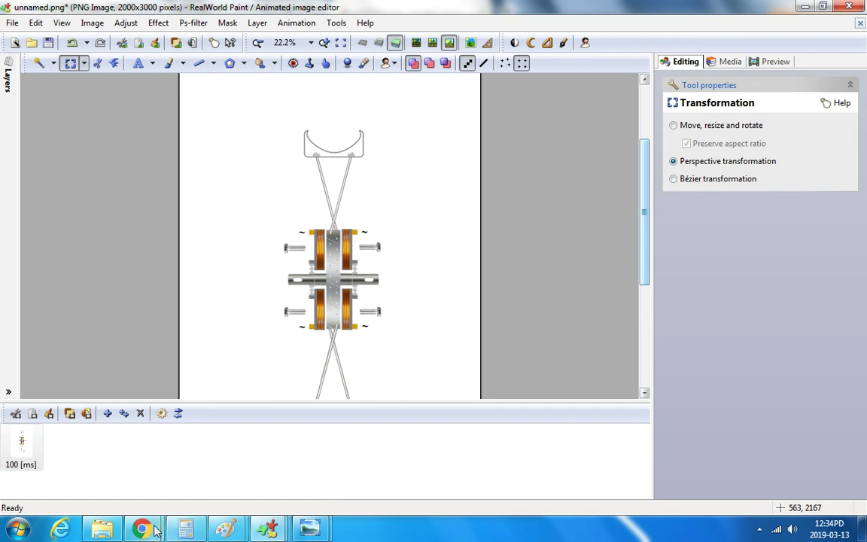
# Switch to Chrome and replace the "mechanic key" image search with a search for "rod".
pyautogui.moveTo(145, 529)
pyautogui.click(112, 449)
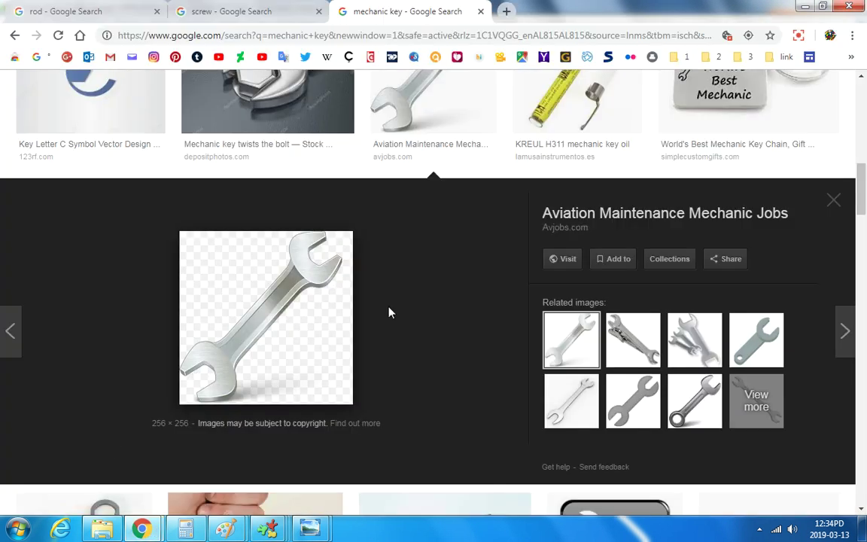
pyautogui.scroll(10, 390, 312)
pyautogui.scroll(1, 412, 320)
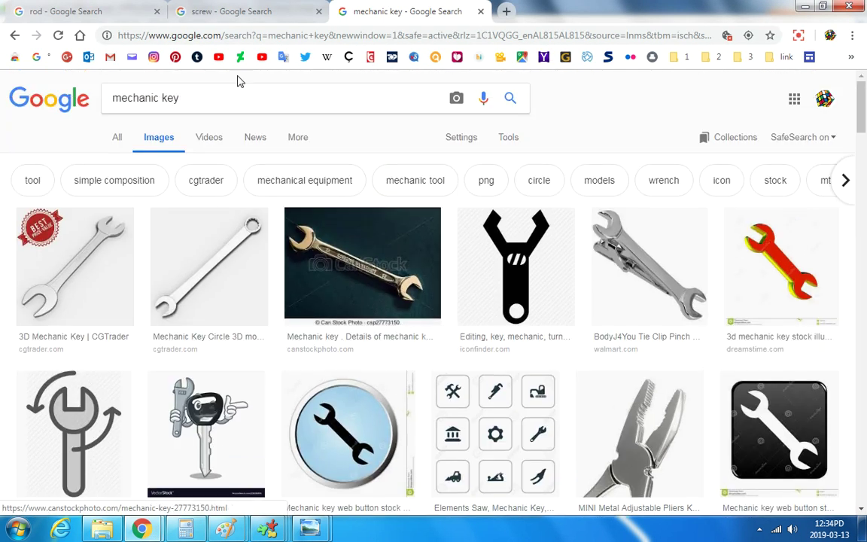
pyautogui.moveTo(200, 97); pyautogui.dragTo(117, 100)
pyautogui.write('r')
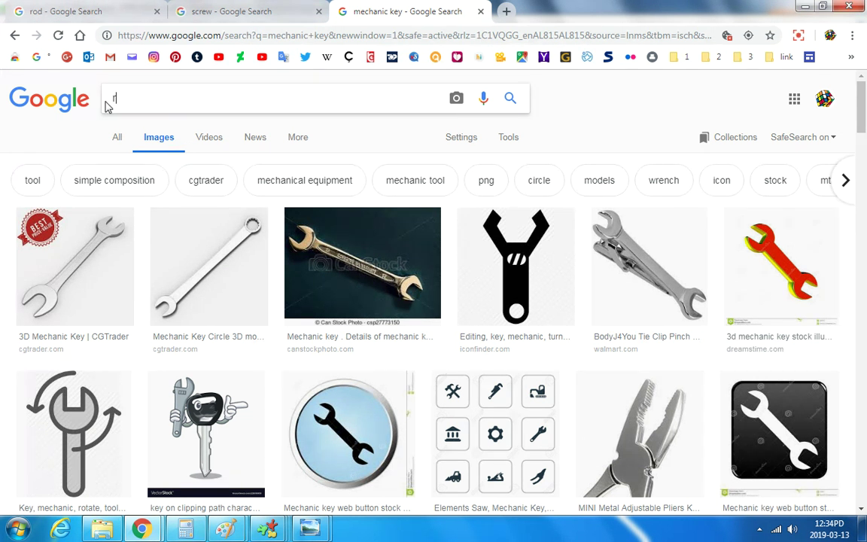
pyautogui.write('od')
pyautogui.press('Return')
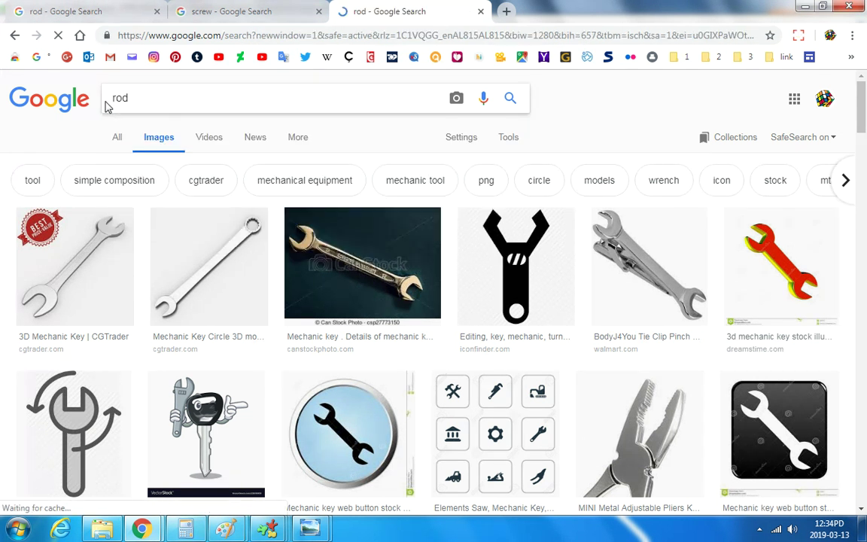
# Look through the rod image results and narrow them with the "iron" filter.
pyautogui.scroll(-5, 261, 339)
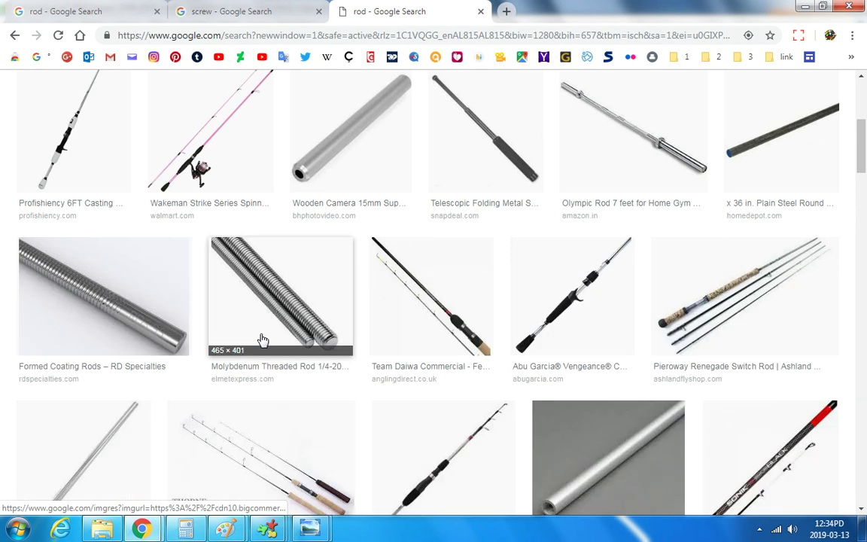
pyautogui.scroll(-5, 261, 339)
pyautogui.scroll(-2, 262, 340)
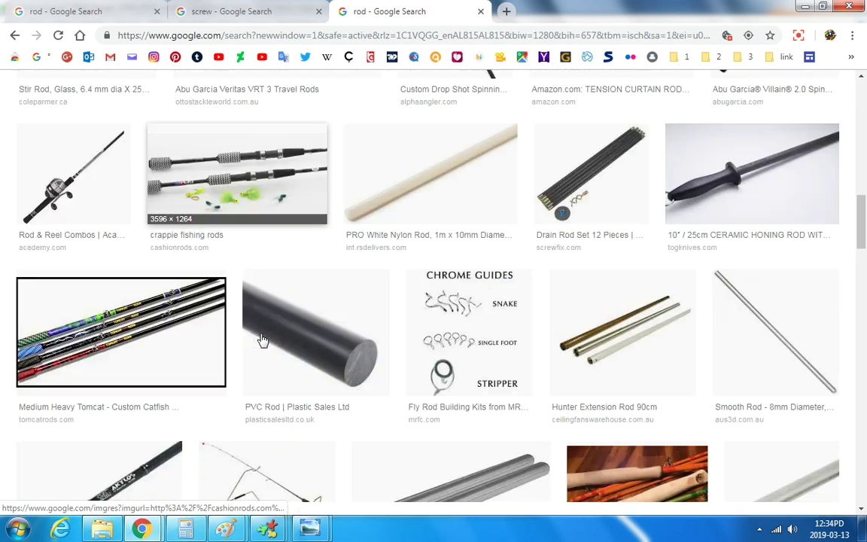
pyautogui.scroll(12, 232, 195)
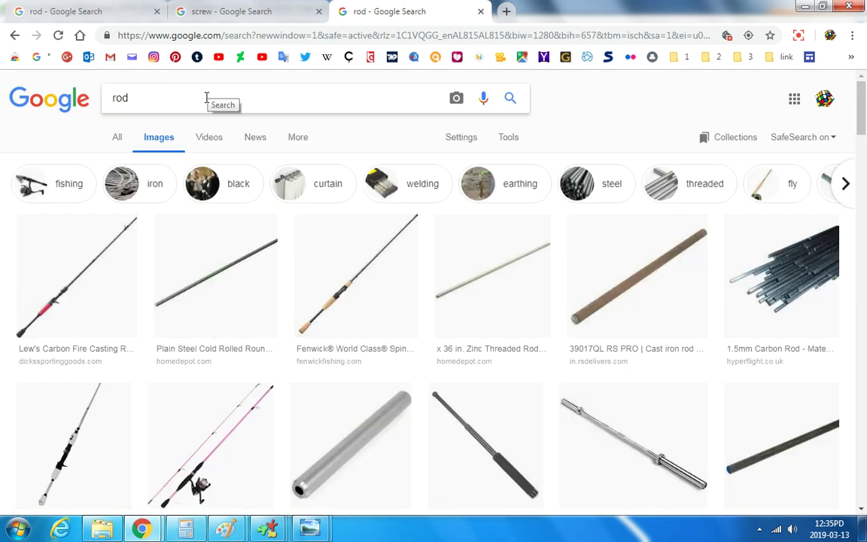
pyautogui.click(150, 186)
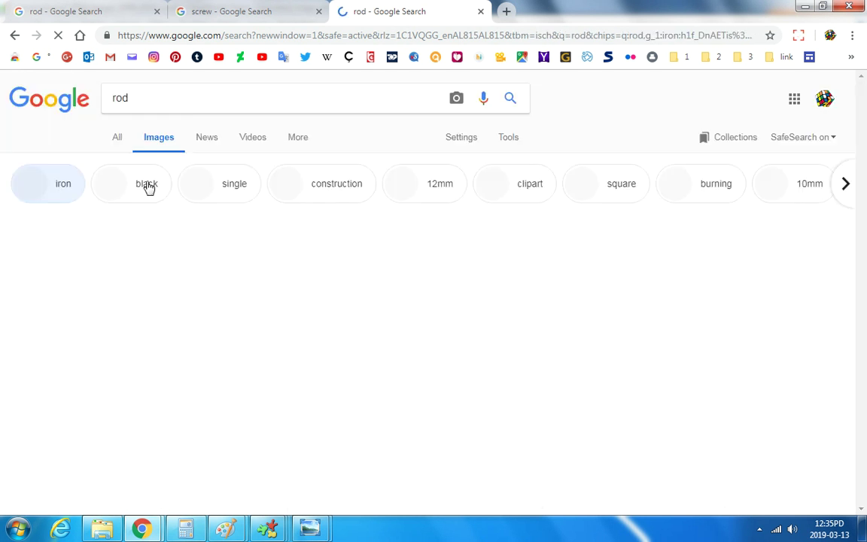
# Look through the iron rod results and preview the mid-day.com iron rod and two related silver steel rod images.
pyautogui.scroll(-8, 252, 285)
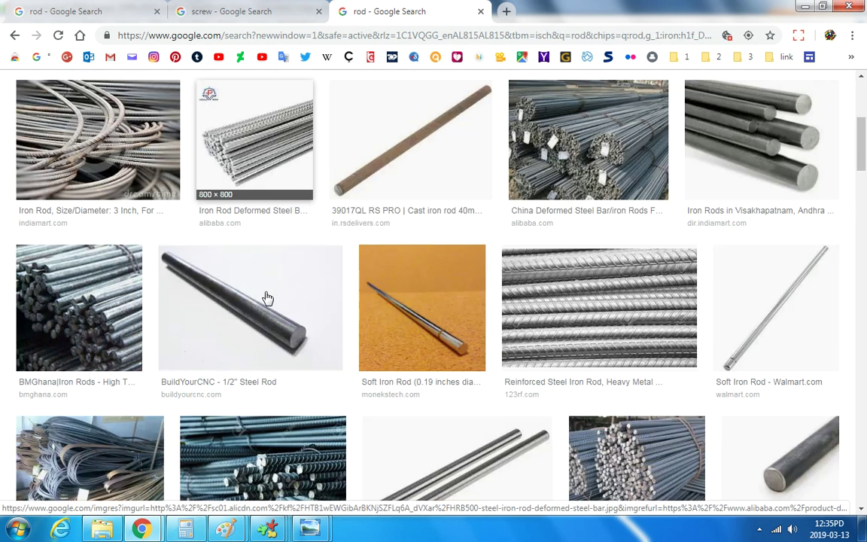
pyautogui.scroll(-8, 266, 299)
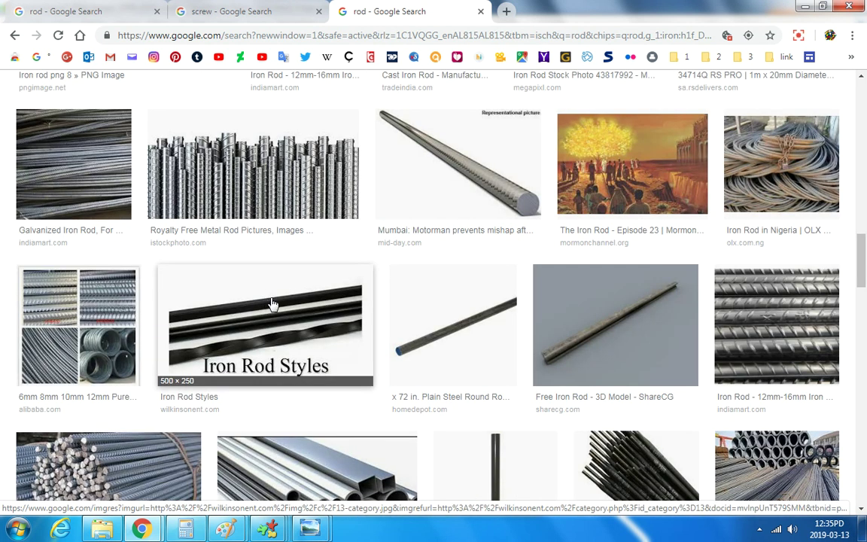
pyautogui.scroll(-2, 272, 303)
pyautogui.scroll(6, 290, 301)
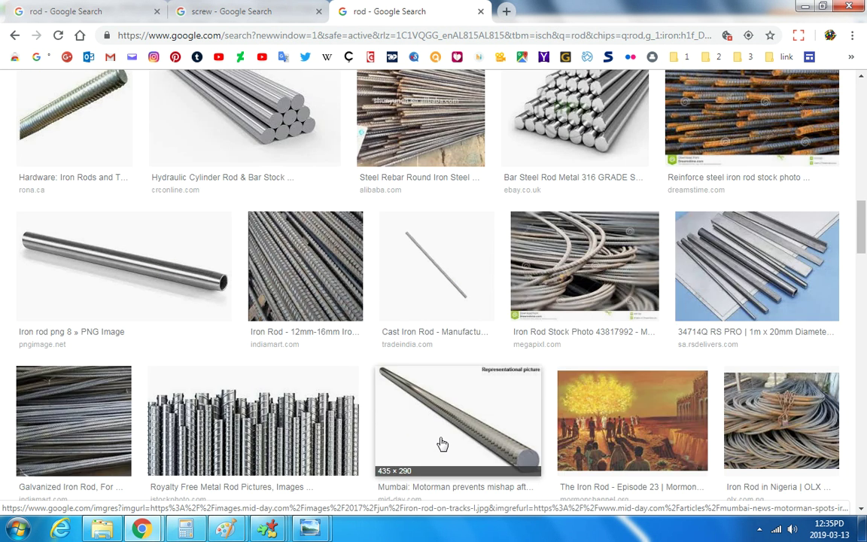
pyautogui.click(439, 444)
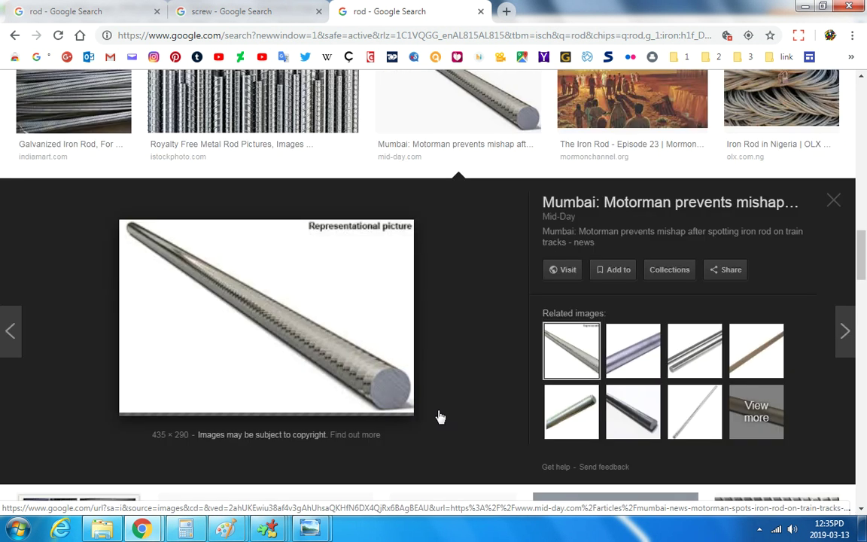
pyautogui.click(618, 367)
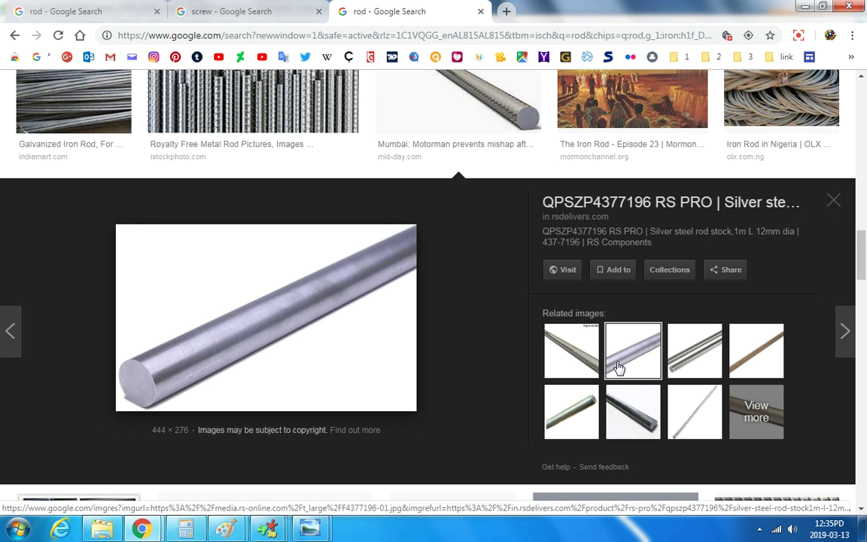
pyautogui.scroll(-2, 618, 367)
pyautogui.click(706, 201)
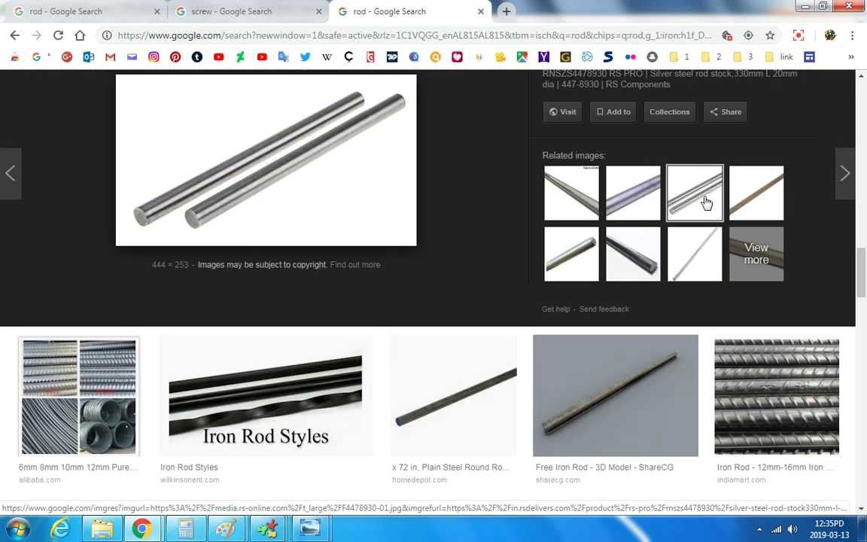
# Examine the full range of iron rod image results for a rod picture suited to the machine drawing.
pyautogui.scroll(-4, 650, 247)
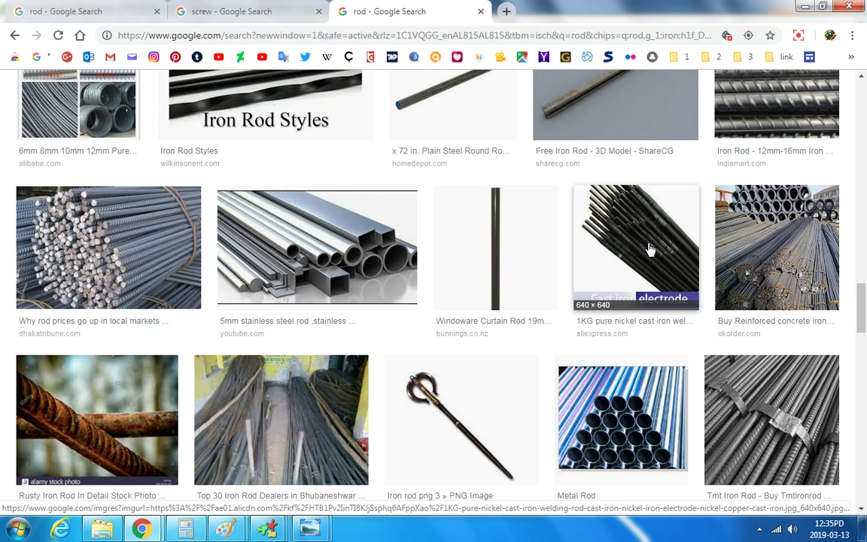
pyautogui.scroll(6, 649, 242)
pyautogui.scroll(10, 648, 249)
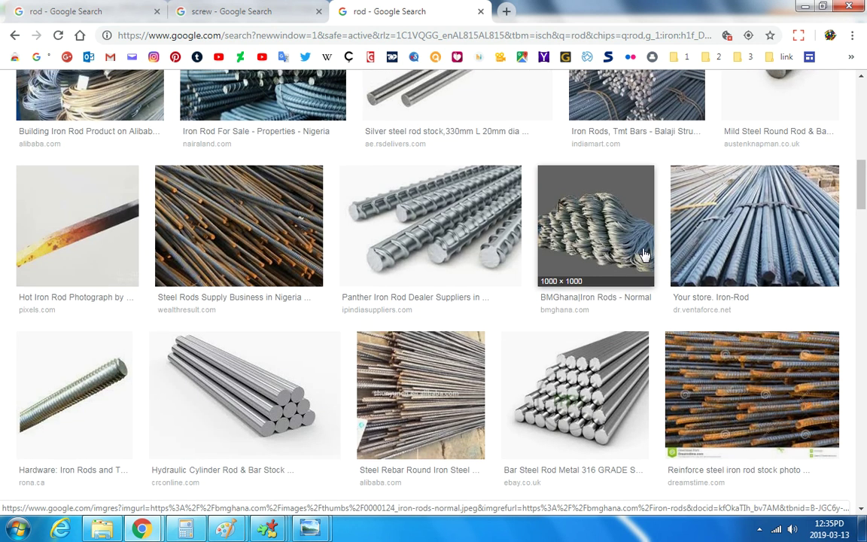
pyautogui.scroll(4, 645, 255)
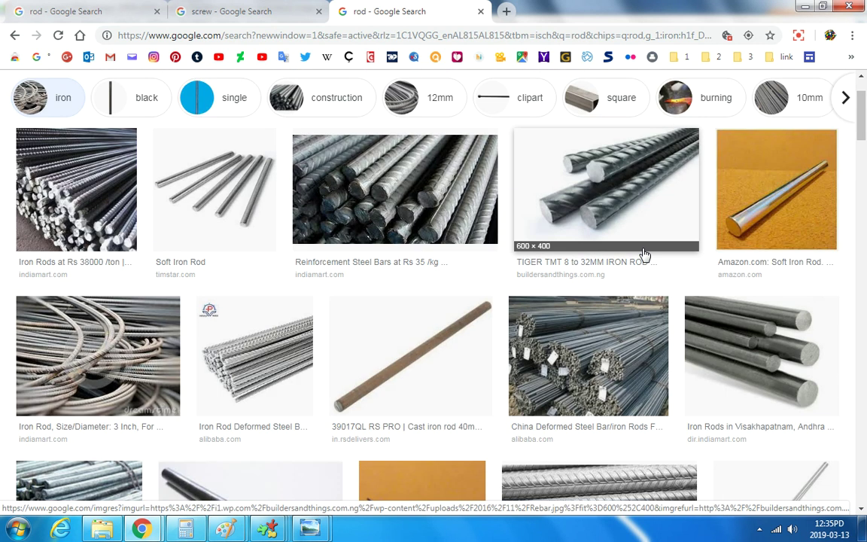
pyautogui.scroll(-2, 645, 254)
pyautogui.scroll(-9, 644, 254)
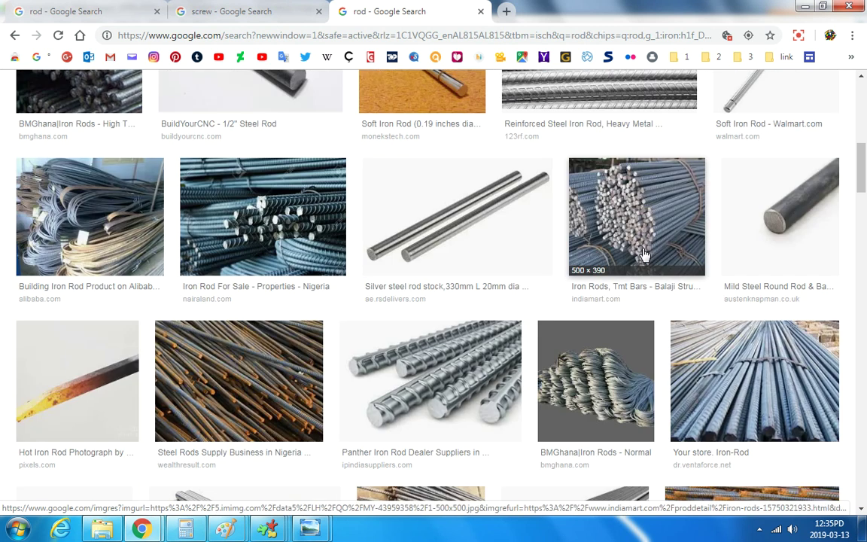
pyautogui.scroll(-4, 644, 254)
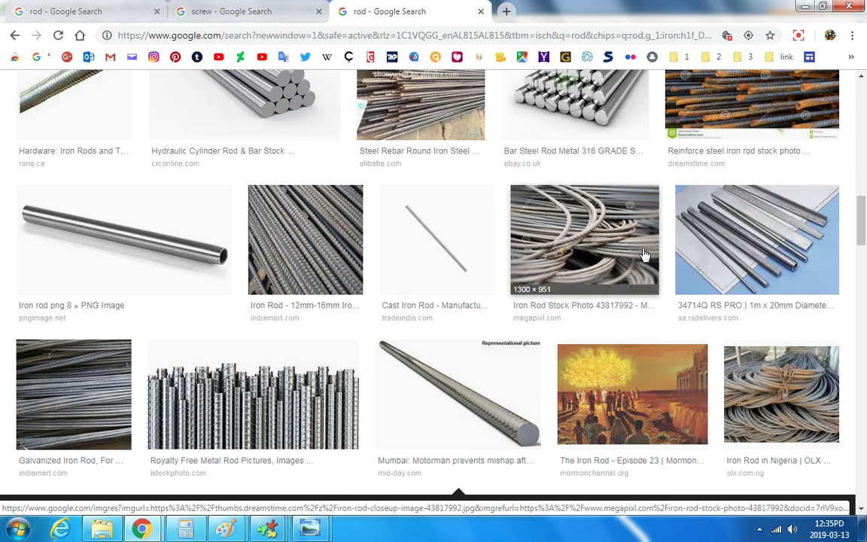
pyautogui.scroll(-12, 644, 254)
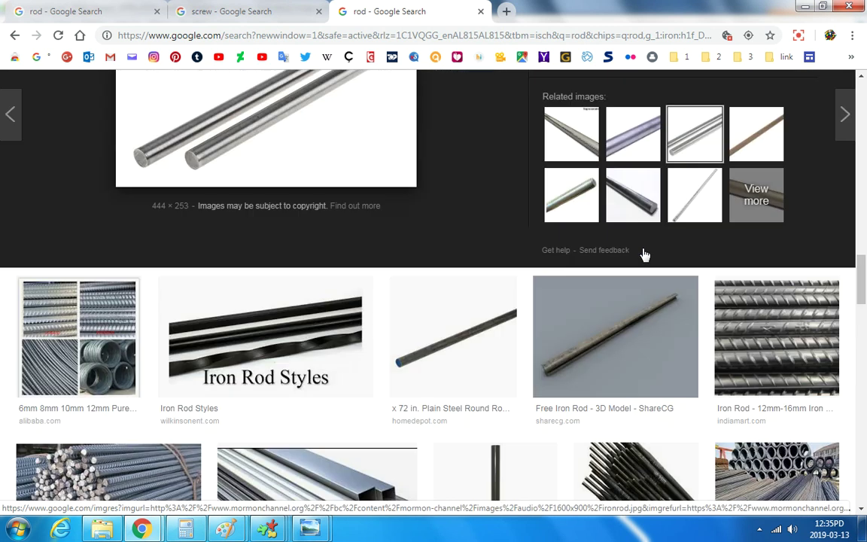
pyautogui.scroll(-5, 645, 255)
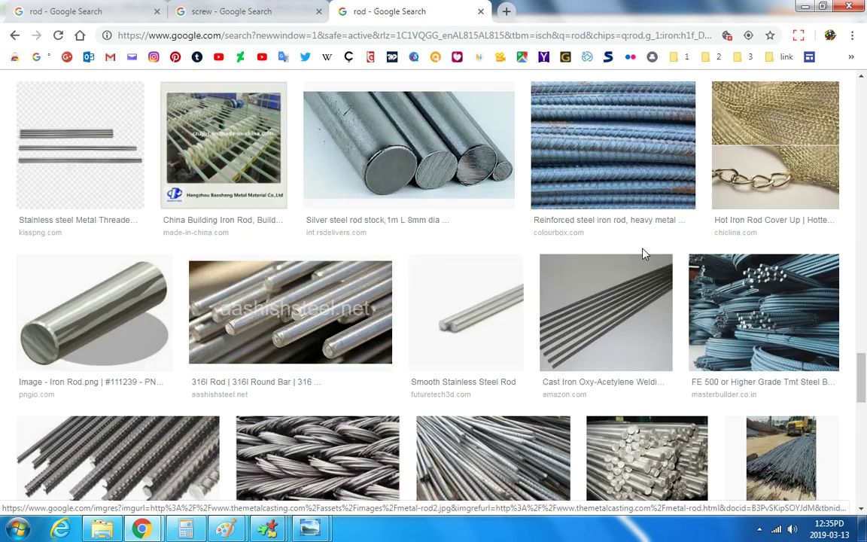
pyautogui.scroll(-6, 228, 333)
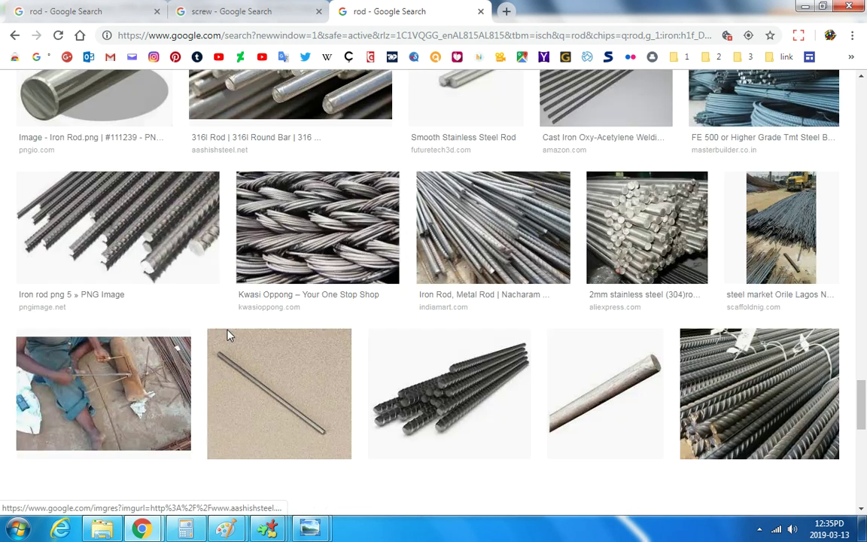
pyautogui.scroll(-2, 230, 336)
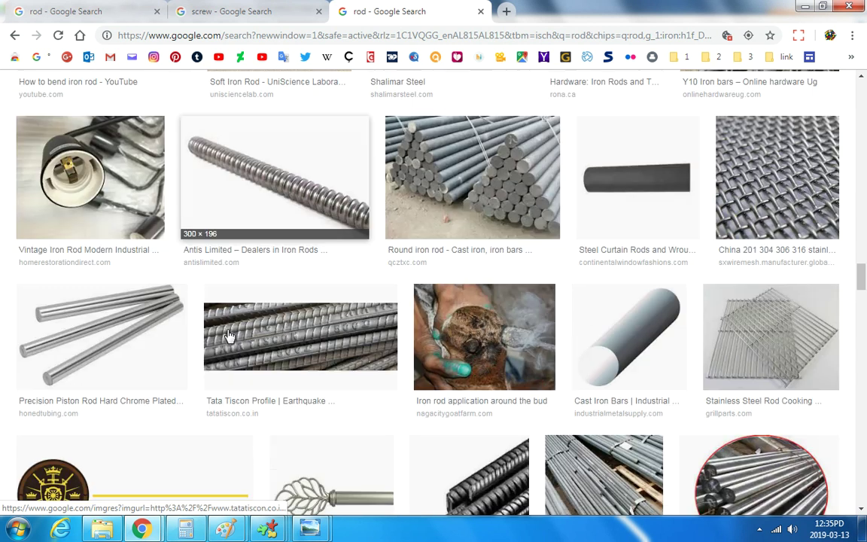
pyautogui.scroll(-6, 229, 336)
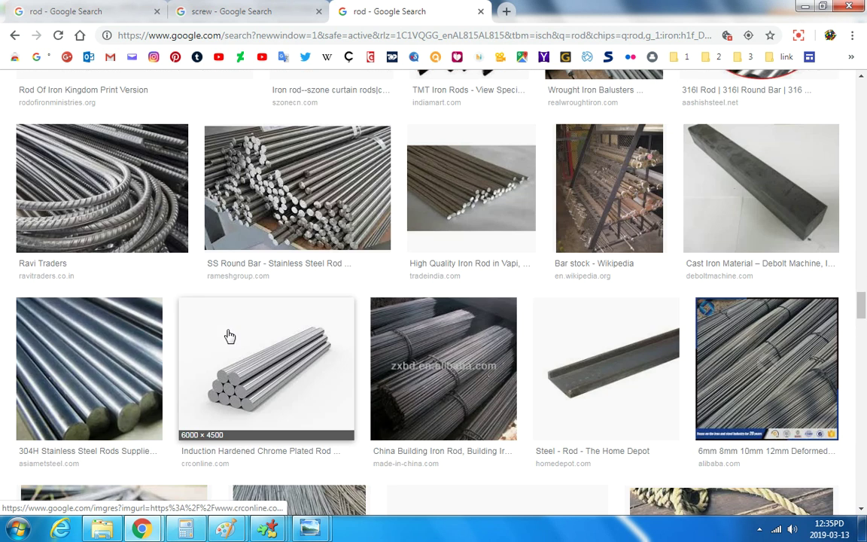
pyautogui.scroll(-4, 230, 335)
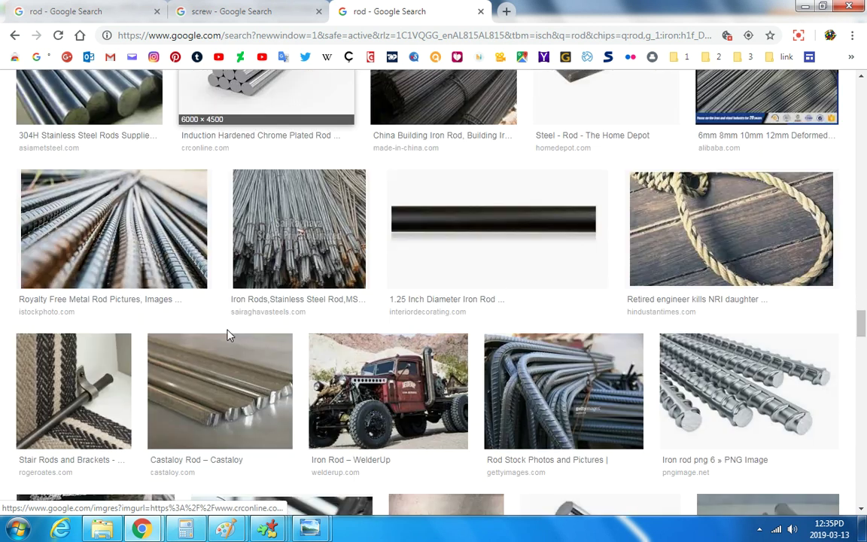
# Check further iron rod results, preview the flat Soft Iron Rod image from monekstech.com, and return to the search query.
pyautogui.click(222, 392)
pyautogui.scroll(-8, 251, 381)
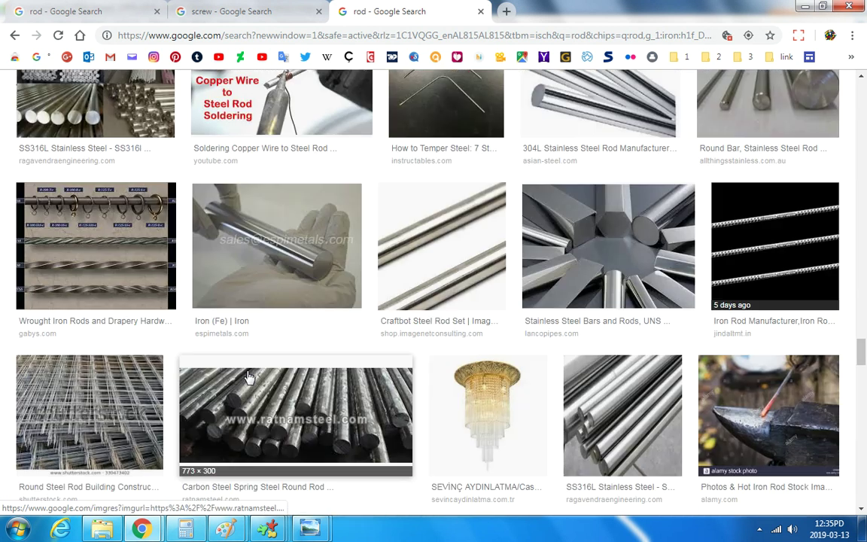
pyautogui.scroll(-5, 456, 275)
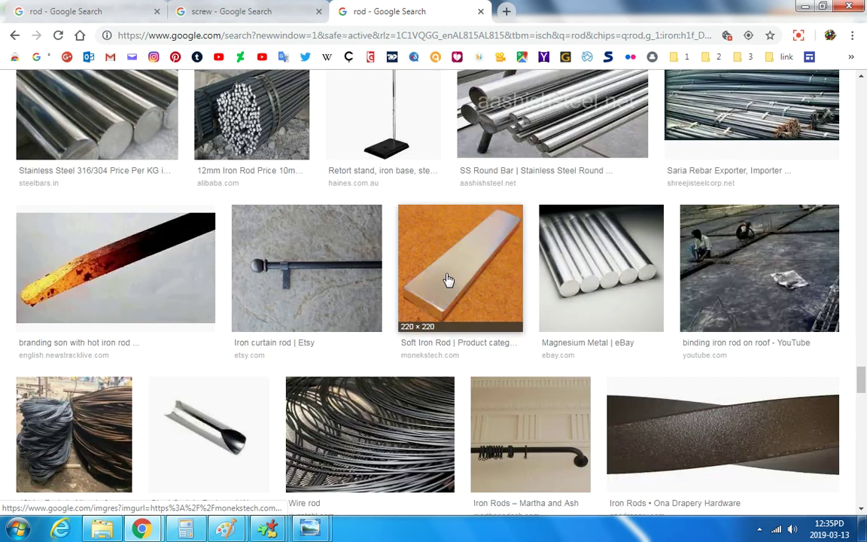
pyautogui.click(447, 287)
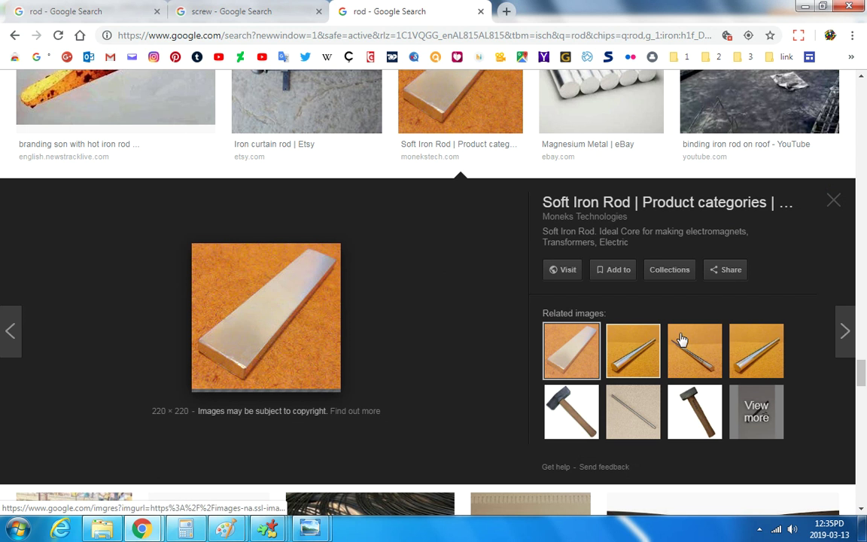
pyautogui.moveTo(861, 364); pyautogui.dragTo(865, 79)
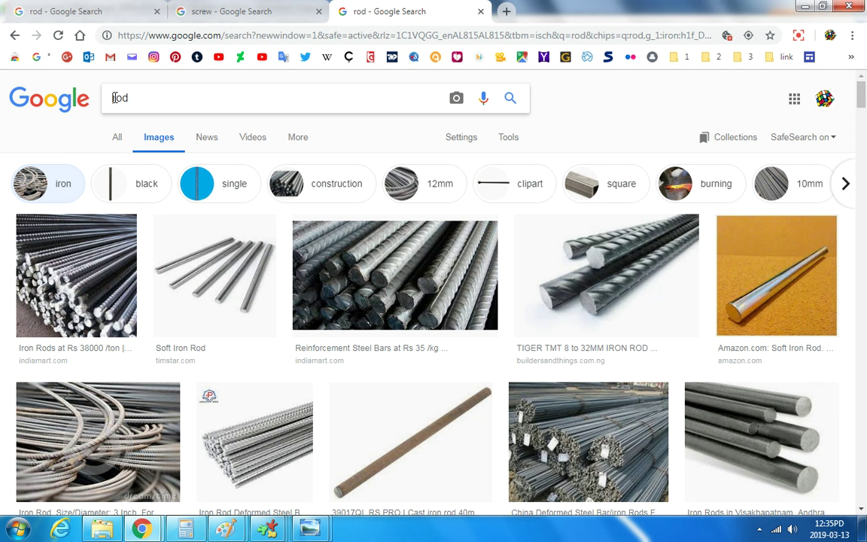
# Search images for "retangle rodrod" and look through the rectangular rod results for a suitable picture.
pyautogui.click(115, 97)
pyautogui.write('retang')
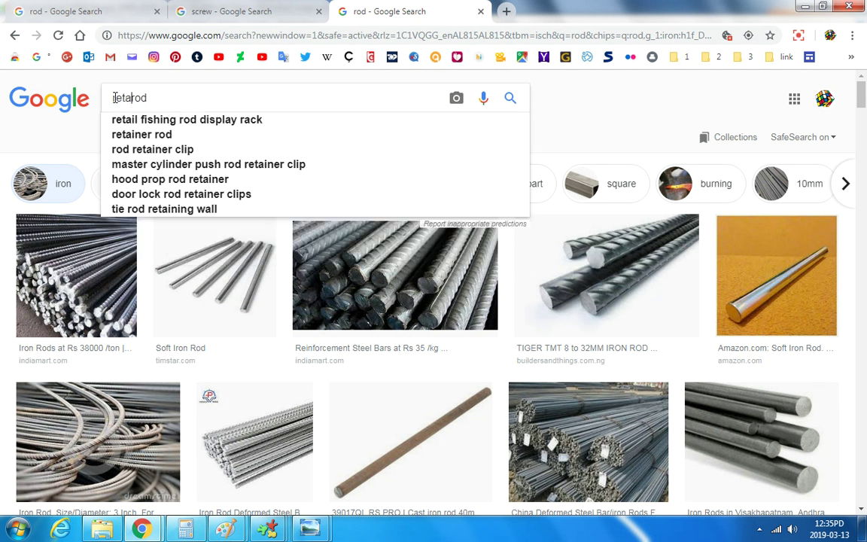
pyautogui.write('le ro')
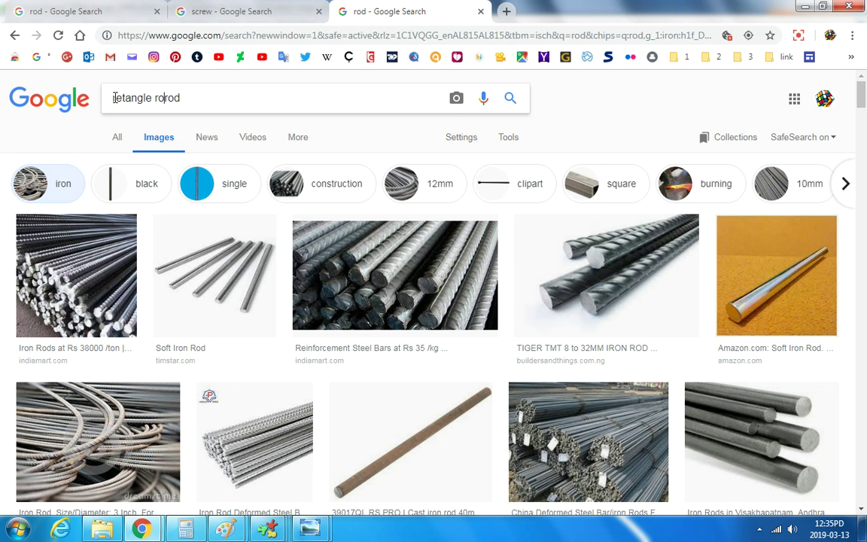
pyautogui.write('d')
pyautogui.press('Return')
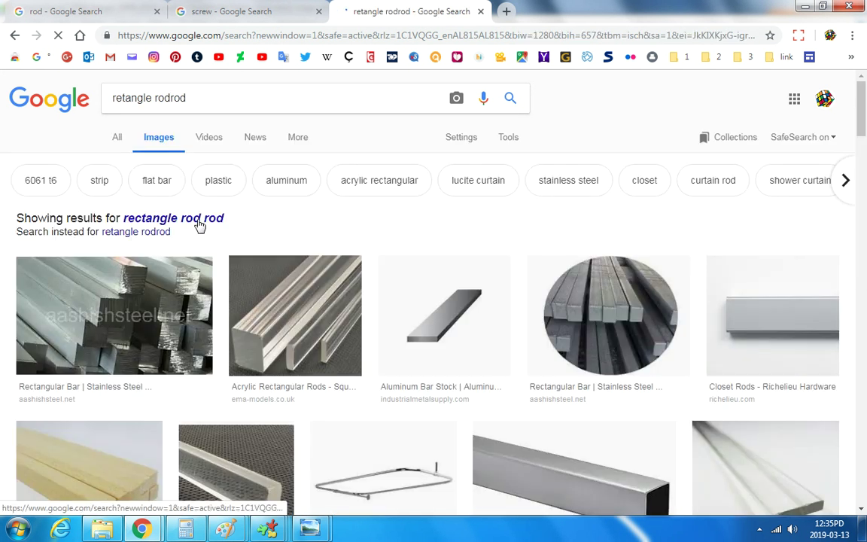
pyautogui.scroll(-6, 316, 298)
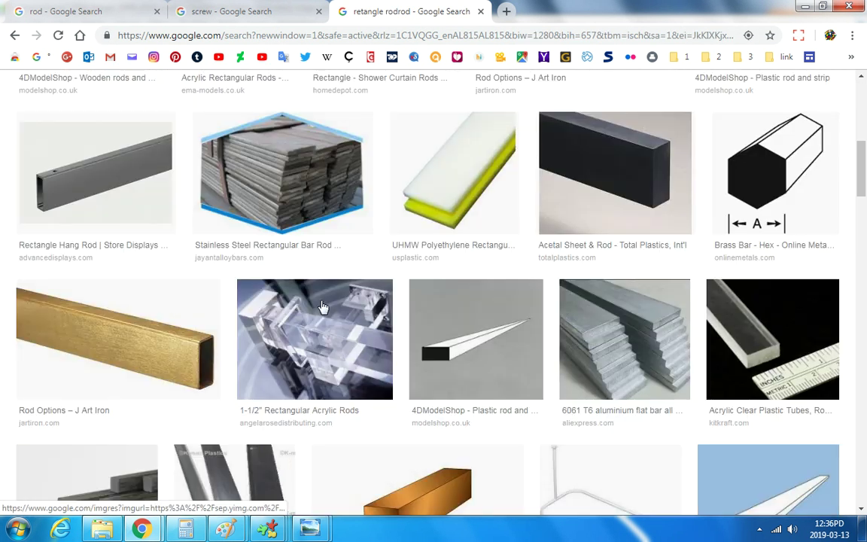
pyautogui.scroll(-2, 322, 308)
pyautogui.scroll(10, 471, 395)
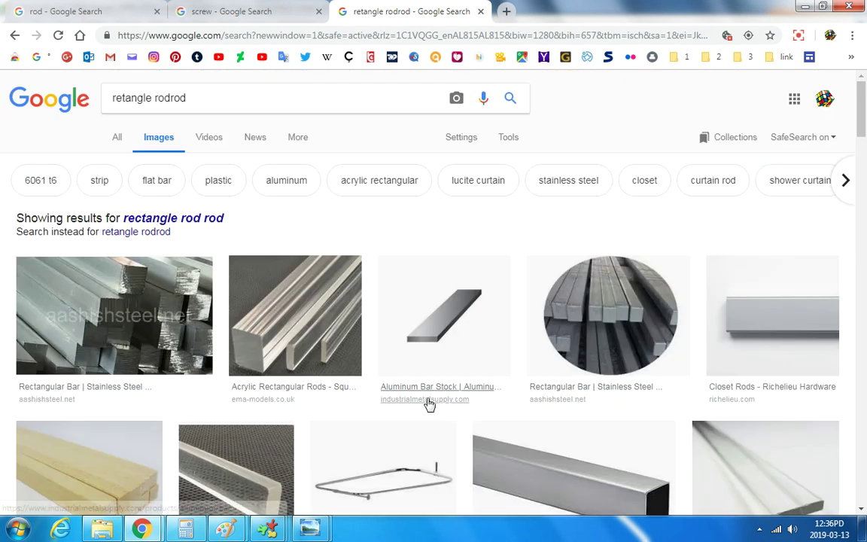
pyautogui.scroll(-4, 428, 405)
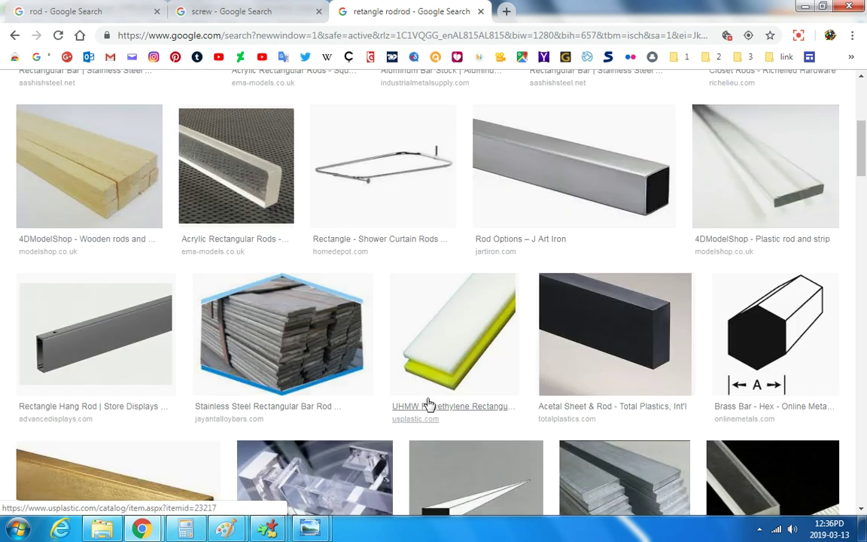
pyautogui.scroll(-8, 429, 405)
pyautogui.scroll(1, 429, 405)
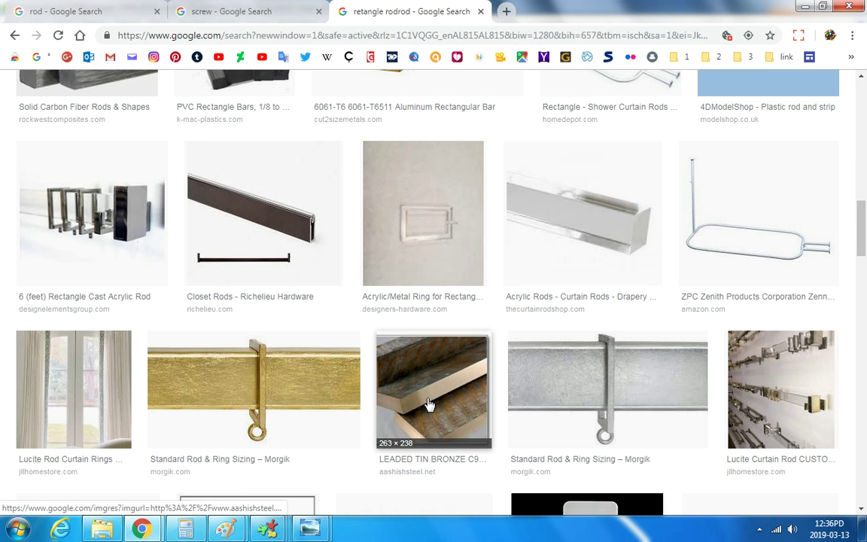
pyautogui.scroll(-2, 428, 405)
# Switch to the machine drawing unnamed.png in RealWorld Paint.
pyautogui.moveTo(267, 529)
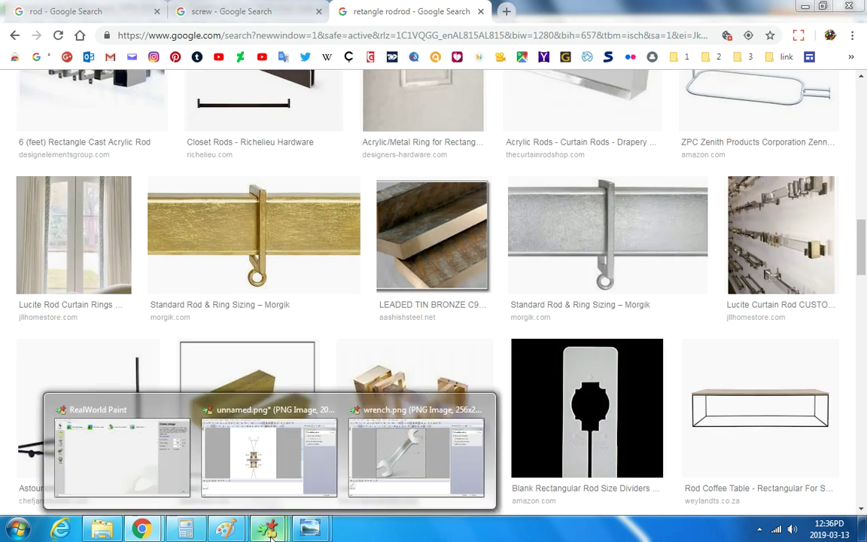
pyautogui.click(267, 472)
pyautogui.scroll(1, 360, 265)
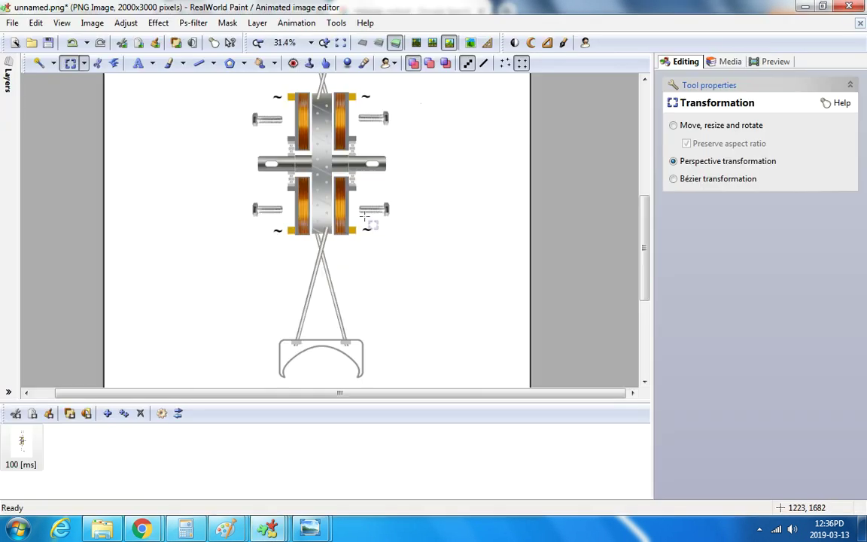
# Paste the wrench beside the machine, try stretching its lower-left corner with the perspective transformation, and undo the paste.
pyautogui.rightClick(368, 223)
pyautogui.click(395, 273)
pyautogui.moveTo(147, 125); pyautogui.dragTo(214, 205)
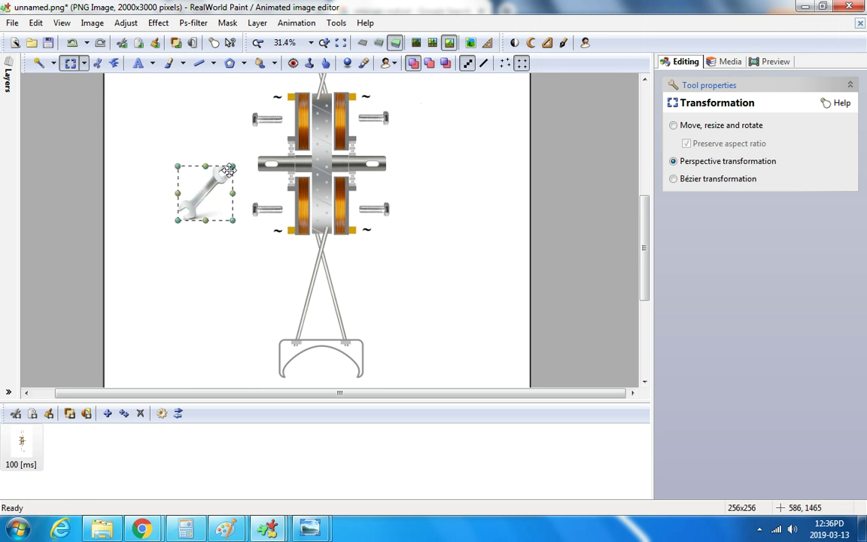
pyautogui.moveTo(180, 226); pyautogui.dragTo(150, 239)
pyautogui.scroll(-1, 167, 201)
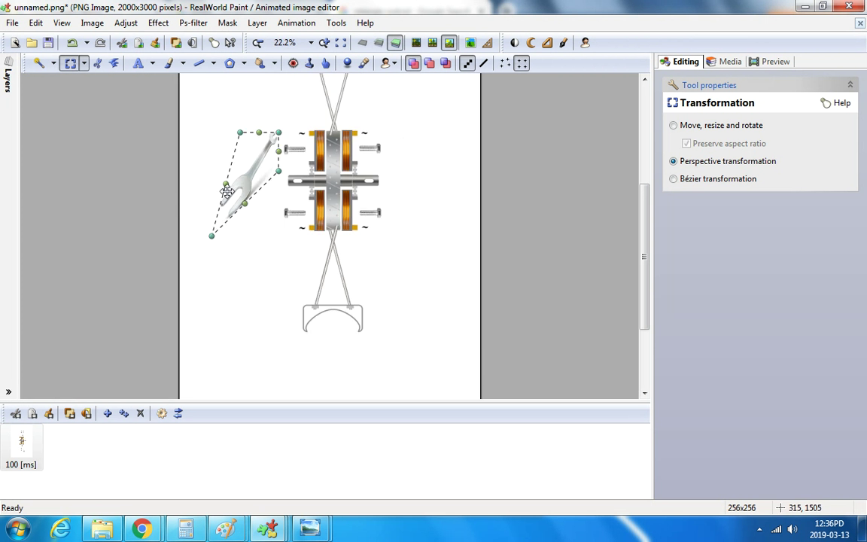
pyautogui.moveTo(226, 192); pyautogui.dragTo(246, 152)
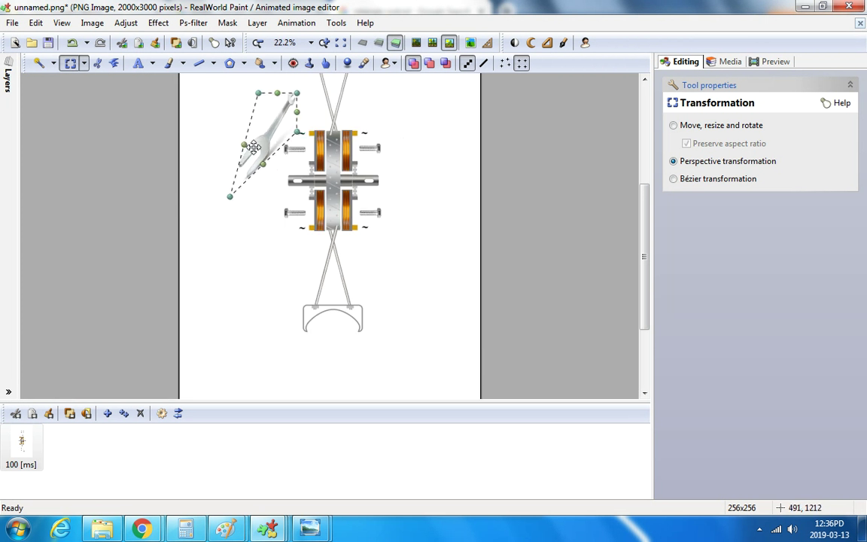
pyautogui.click(72, 43)
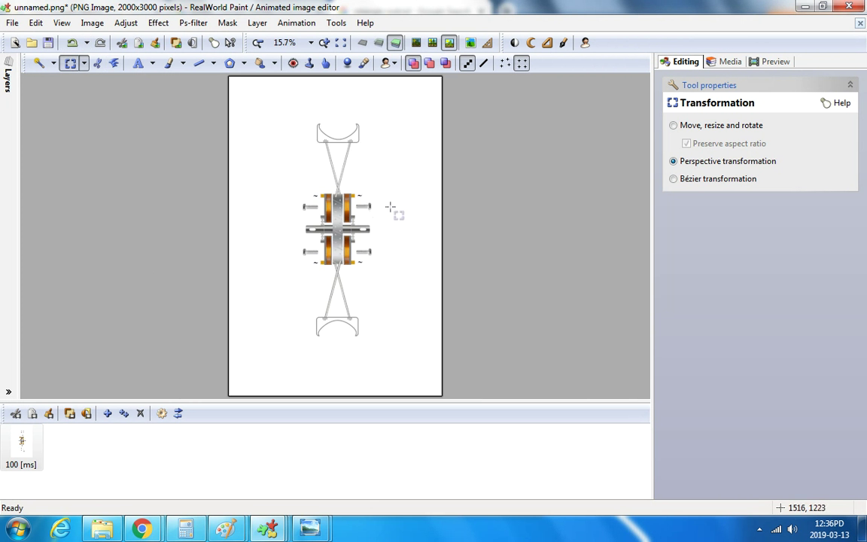
# Choose the Line tool and set its colour to light gray C4C4C4.
pyautogui.scroll(1, 390, 206)
pyautogui.scroll(1, 390, 206)
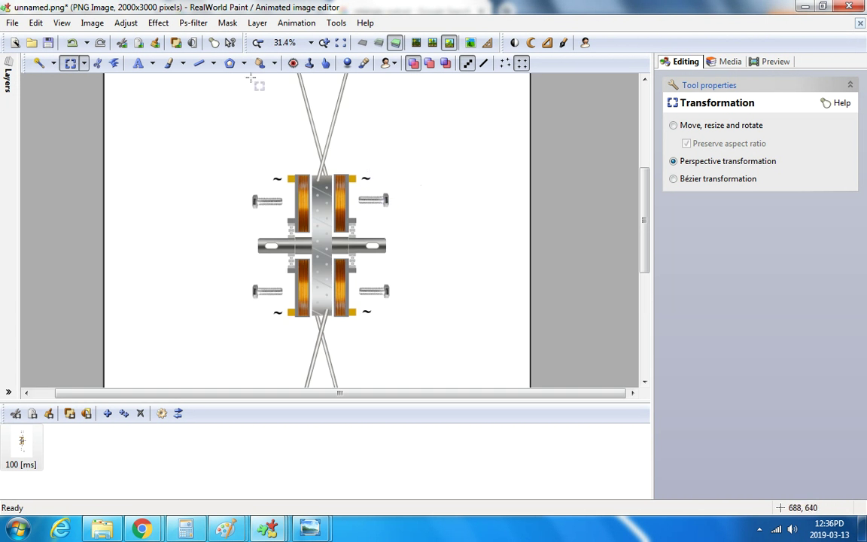
pyautogui.click(199, 63)
pyautogui.click(214, 63)
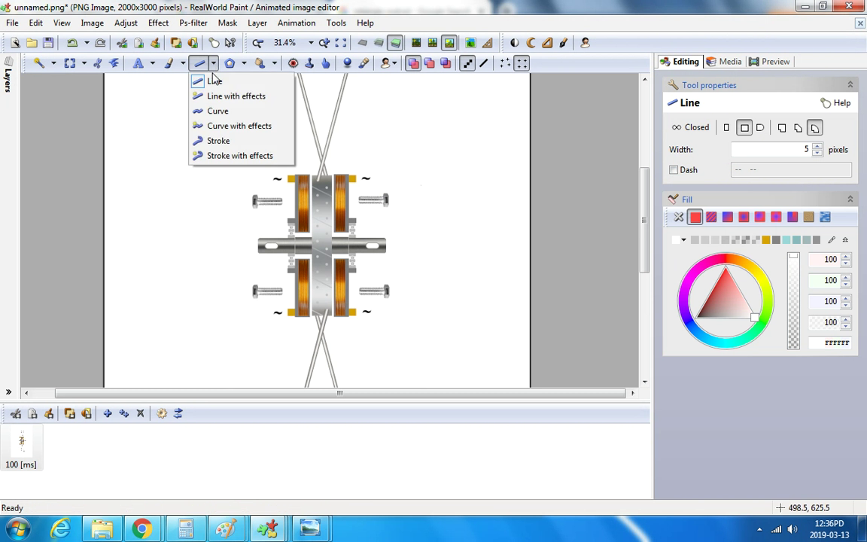
pyautogui.click(411, 176)
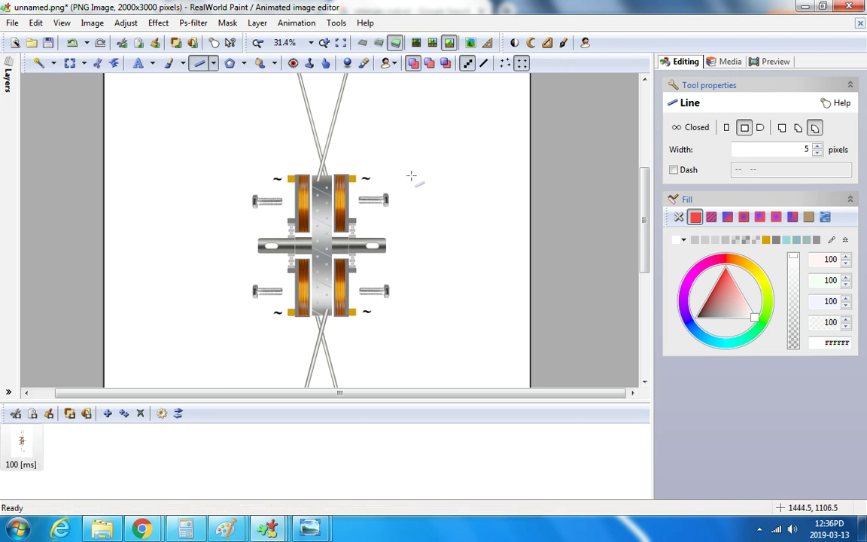
pyautogui.click(705, 239)
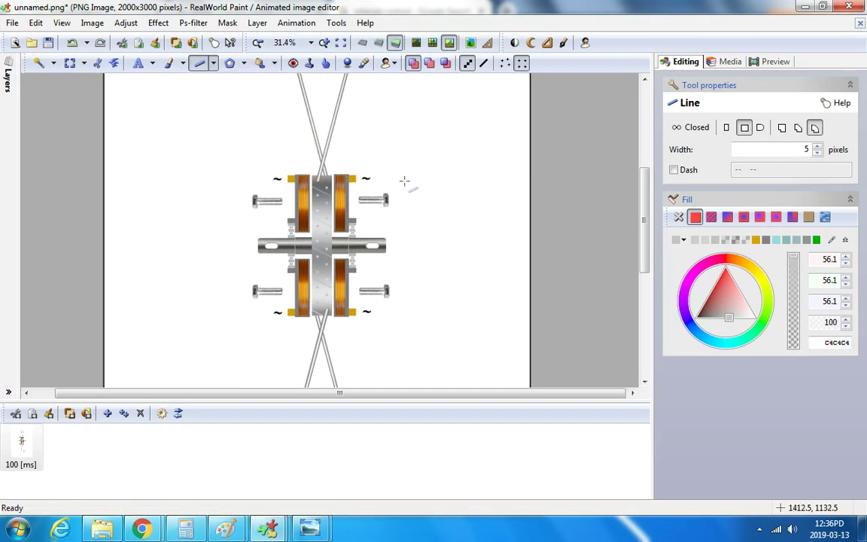
# Set the line width to 11 pixels, try two slanted lines beside the upper-right bolt, and undo each one.
pyautogui.moveTo(411, 167); pyautogui.dragTo(389, 95)
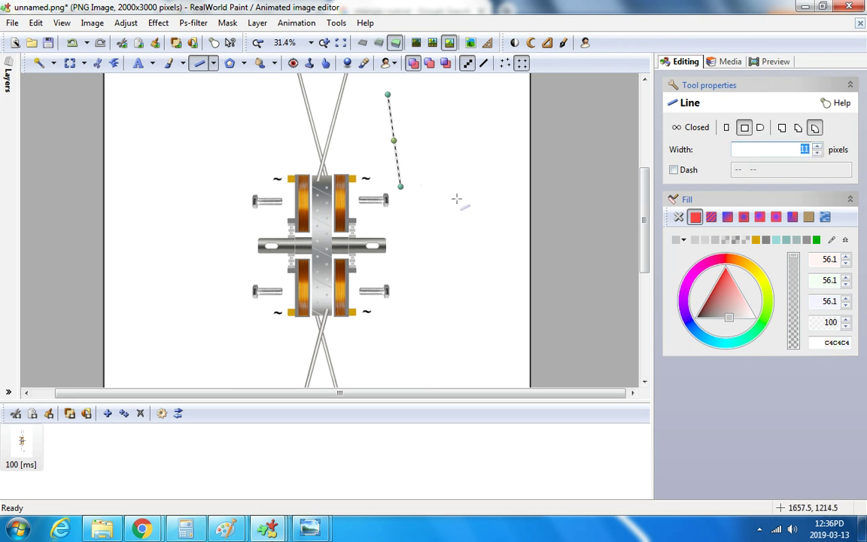
pyautogui.click(440, 233)
pyautogui.scroll(-1, 423, 248)
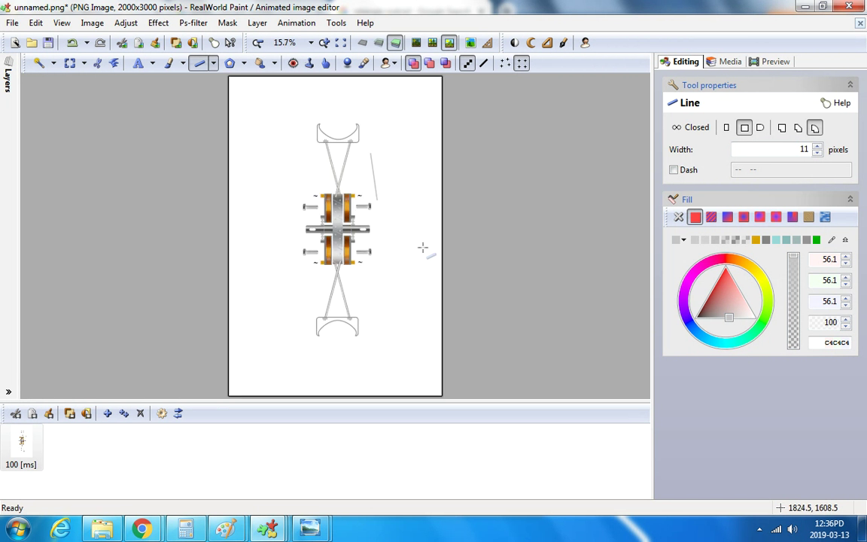
pyautogui.scroll(1, 411, 237)
pyautogui.click(73, 43)
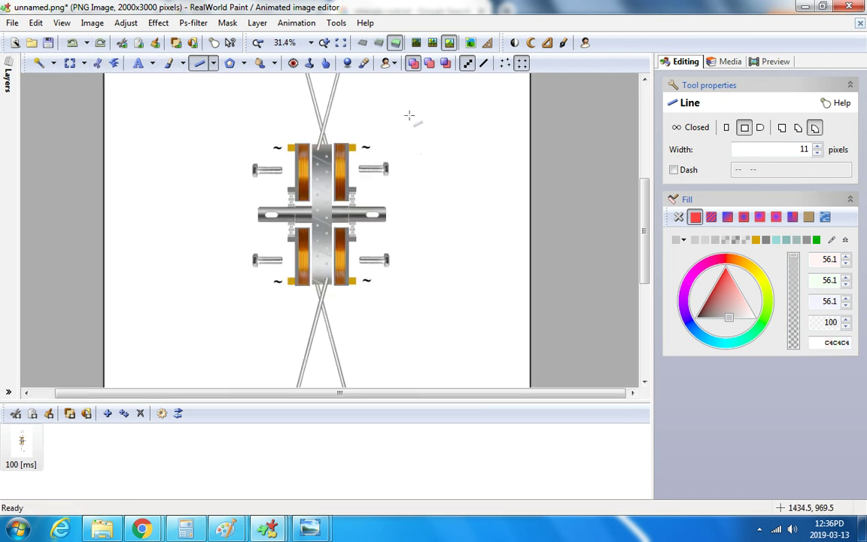
pyautogui.moveTo(401, 167); pyautogui.dragTo(406, 166)
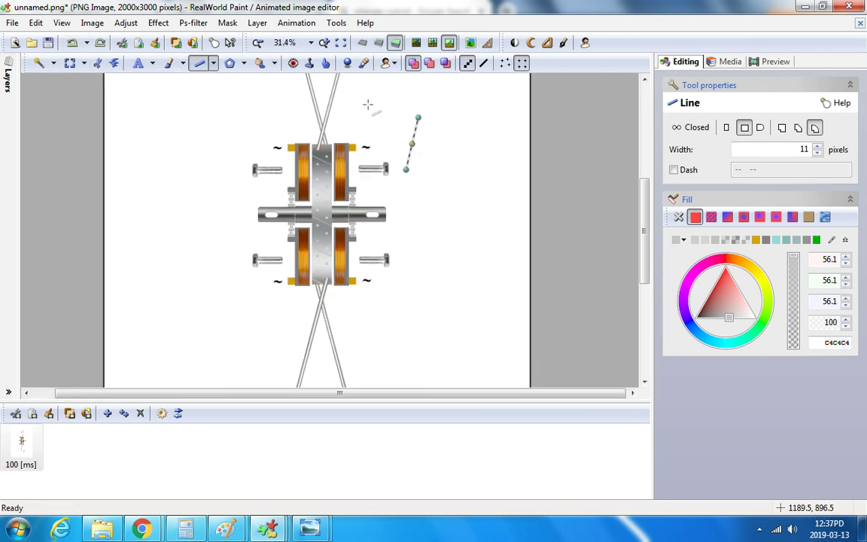
pyautogui.click(73, 43)
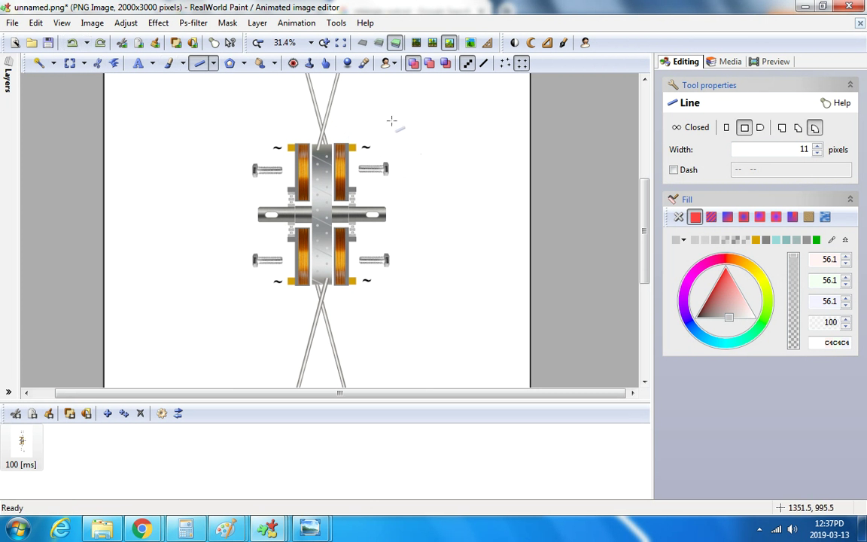
# Draw two parallel slanted gray lines, 11 pixels wide, above and beside the upper-right bolt.
pyautogui.moveTo(391, 121); pyautogui.dragTo(405, 167)
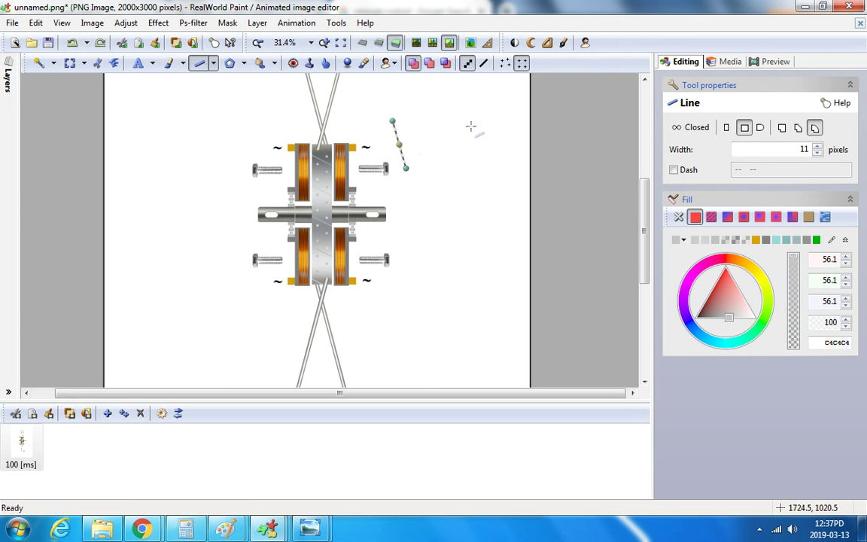
pyautogui.scroll(2, 444, 122)
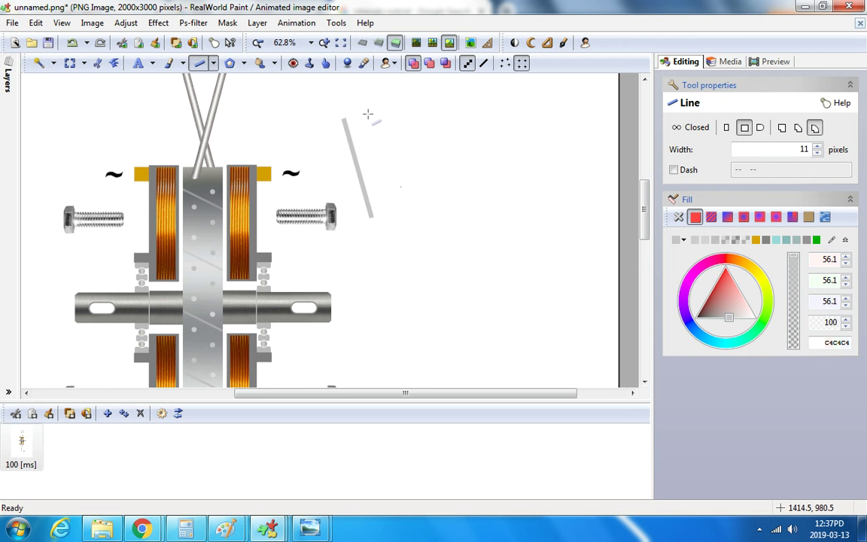
pyautogui.moveTo(376, 110); pyautogui.dragTo(405, 199)
# Draw an ellipse of about 179 x 216 pixels at the lower ends of the gray lines with a 909090 outline.
pyautogui.click(243, 63)
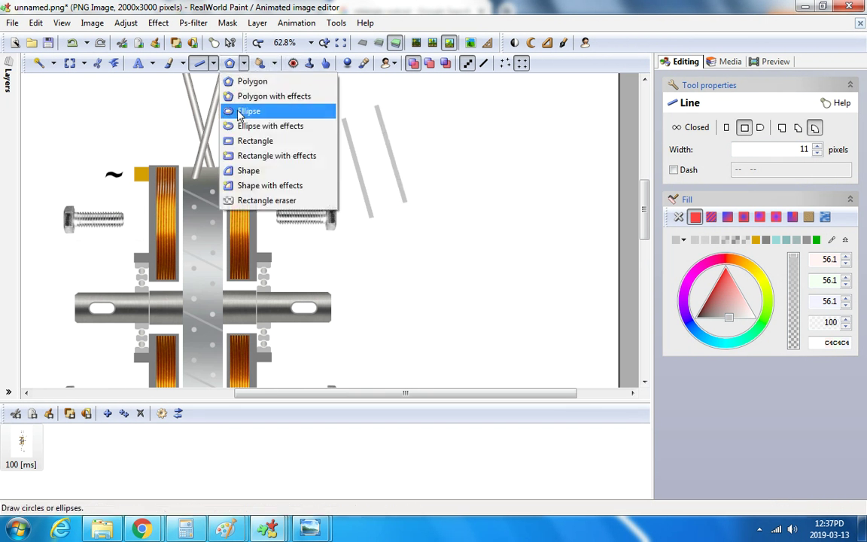
pyautogui.click(244, 110)
pyautogui.moveTo(368, 170); pyautogui.dragTo(444, 260)
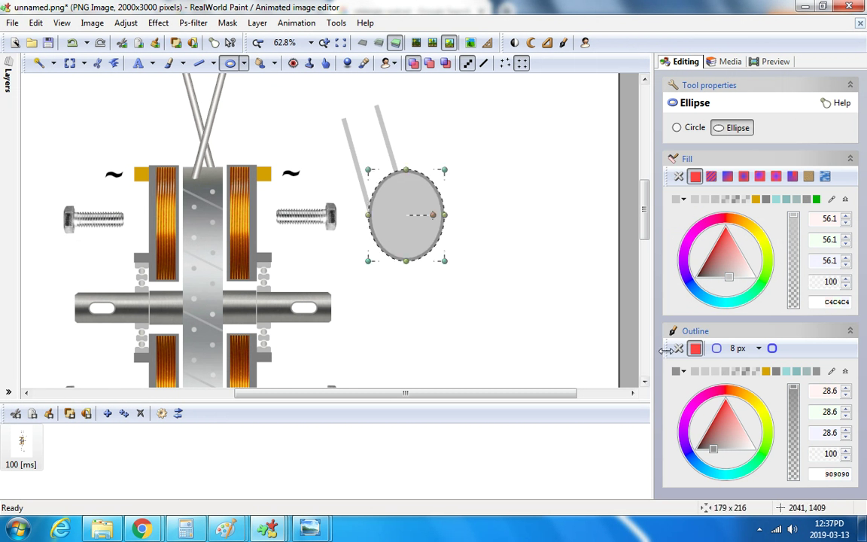
pyautogui.click(679, 371)
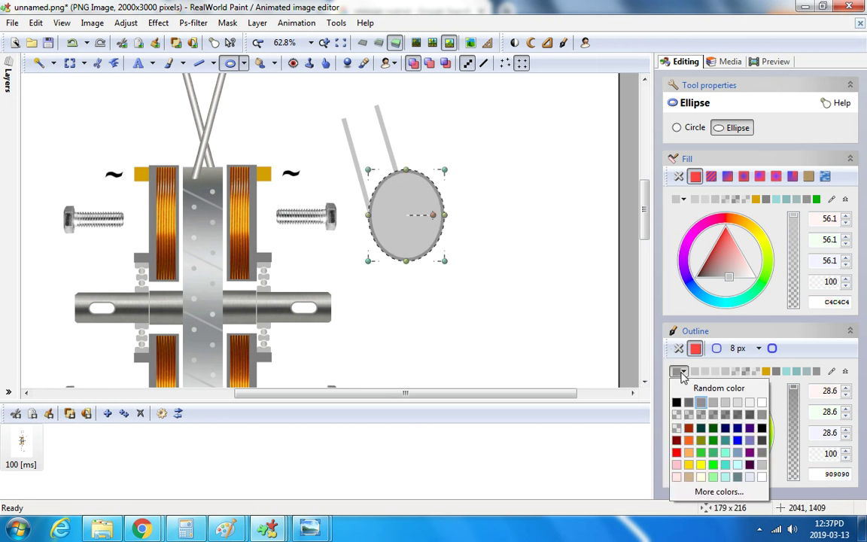
pyautogui.click(761, 476)
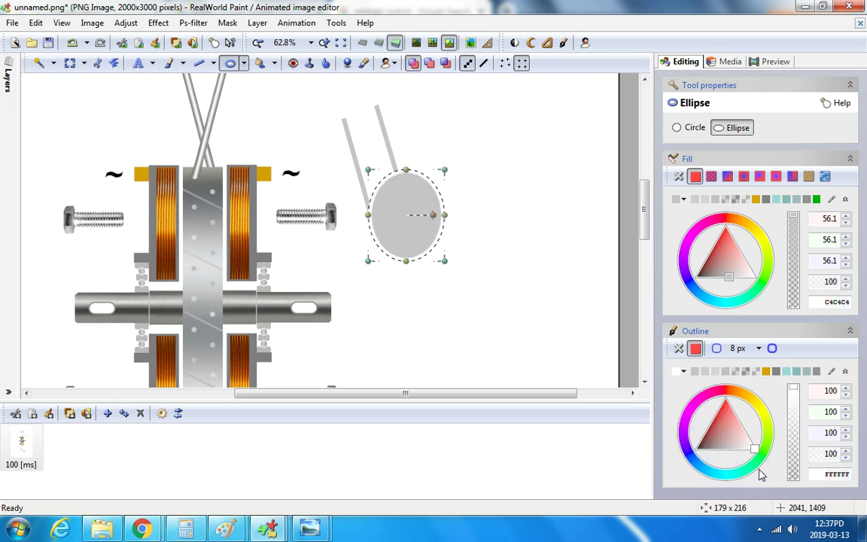
pyautogui.click(680, 371)
pyautogui.click(700, 407)
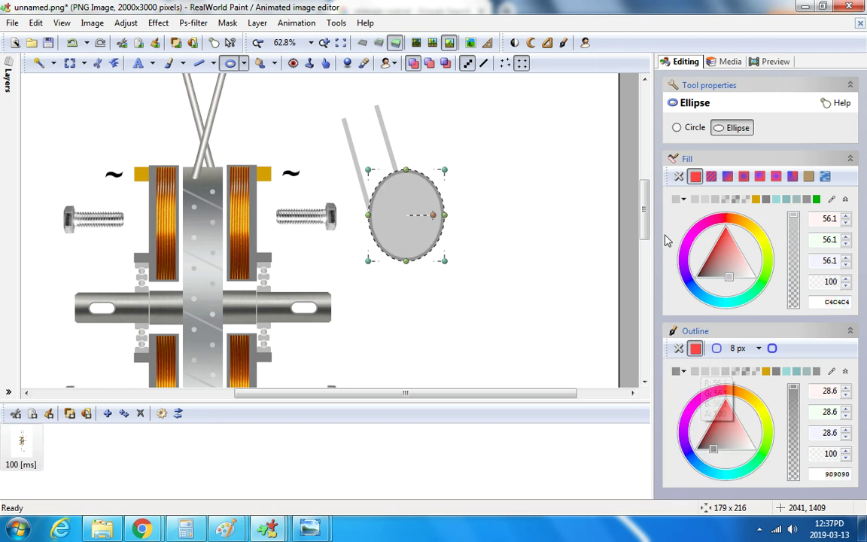
# Give the ellipse a white fill and an ADADAD outline, and shrink it to about 120 x 126 pixels between the line ends.
pyautogui.click(680, 199)
pyautogui.click(763, 305)
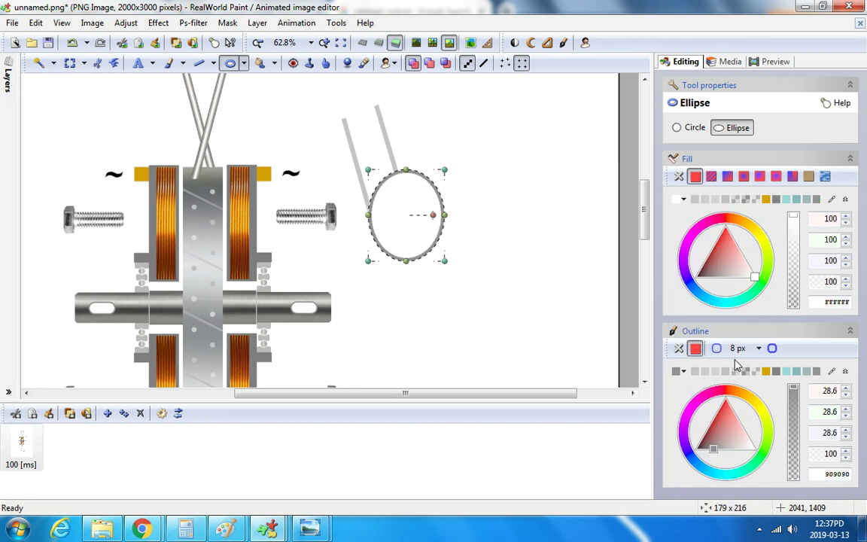
pyautogui.click(680, 371)
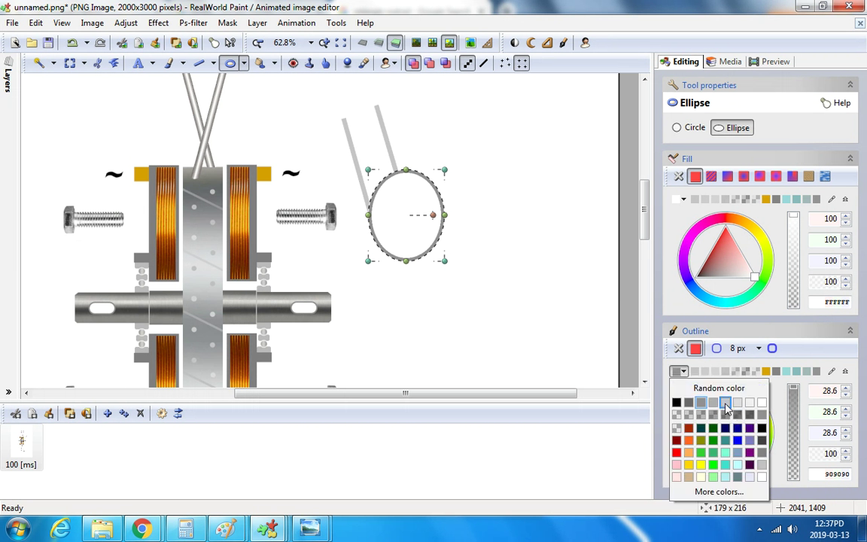
pyautogui.click(714, 405)
pyautogui.moveTo(414, 201); pyautogui.dragTo(409, 201)
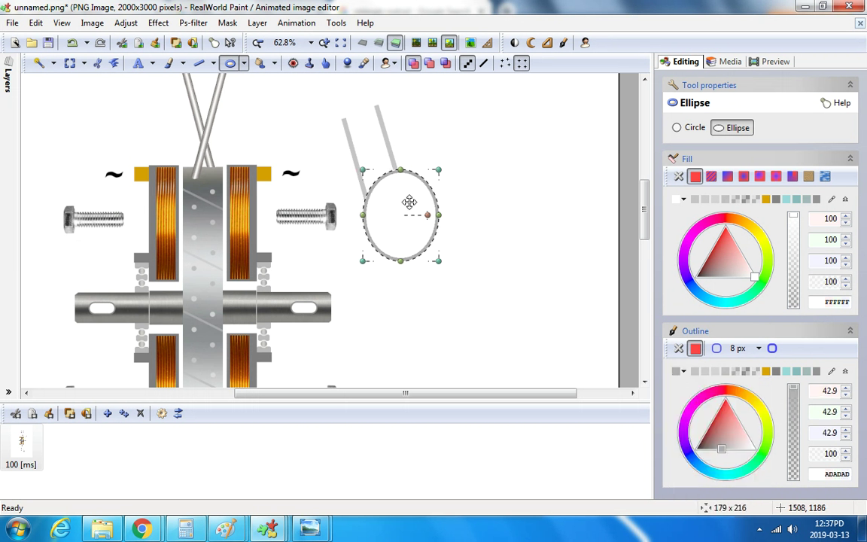
pyautogui.moveTo(439, 261); pyautogui.dragTo(414, 224)
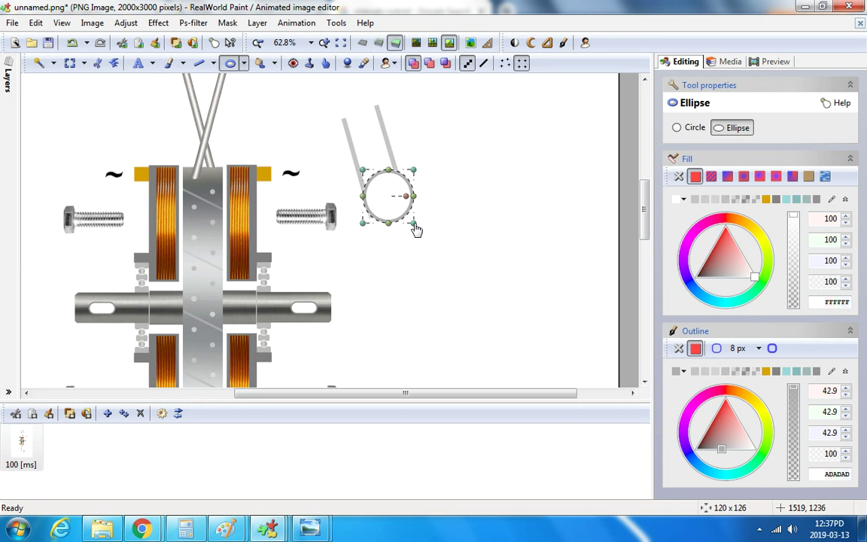
pyautogui.click(424, 169)
# Draw a larger ellipse of about 194 x 225 pixels with a transparent fill around the small one.
pyautogui.moveTo(391, 170); pyautogui.dragTo(438, 264)
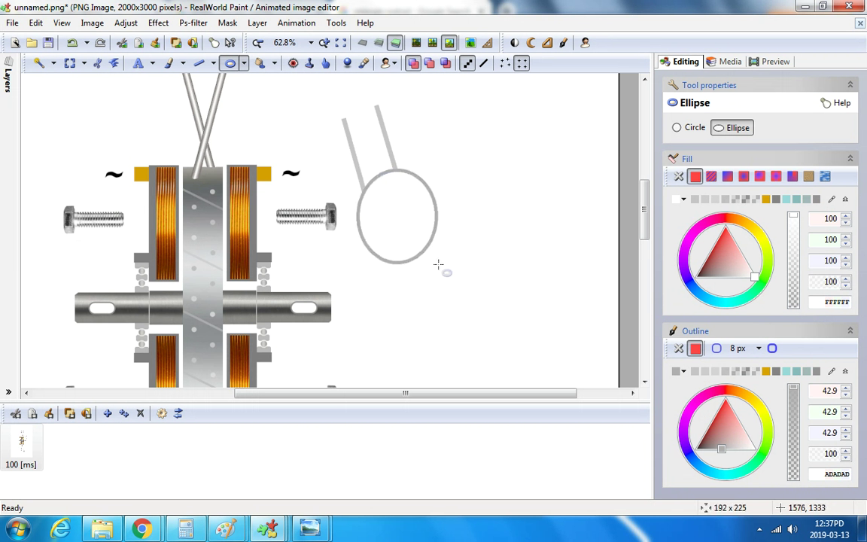
pyautogui.click(681, 199)
pyautogui.click(689, 241)
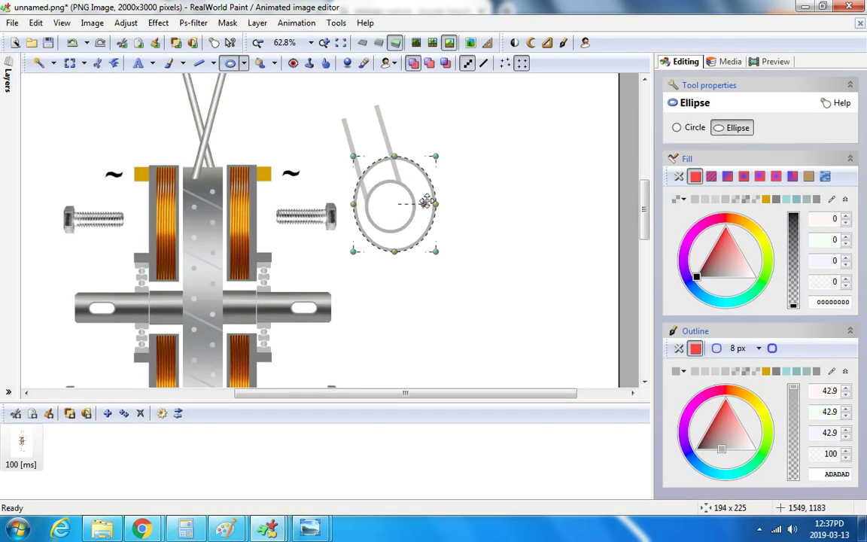
pyautogui.moveTo(429, 213); pyautogui.dragTo(426, 203)
pyautogui.scroll(-4, 450, 145)
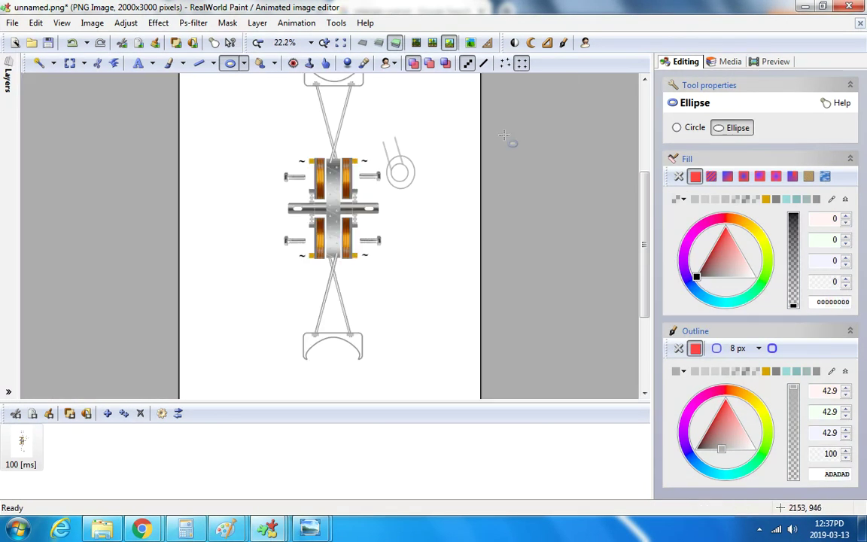
# Undo both ellipses and discard the stray thin ellipse below the gray lines.
pyautogui.click(73, 44)
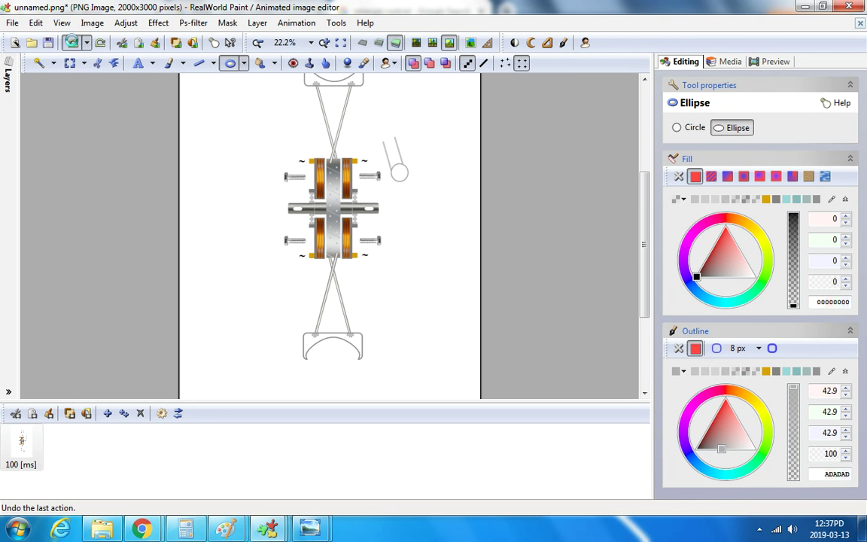
pyautogui.scroll(2, 407, 150)
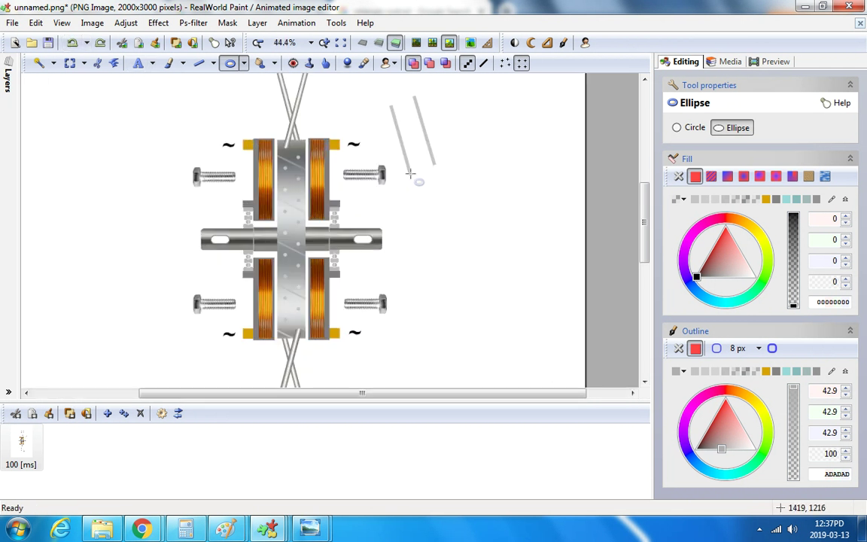
pyautogui.moveTo(411, 173); pyautogui.dragTo(410, 309)
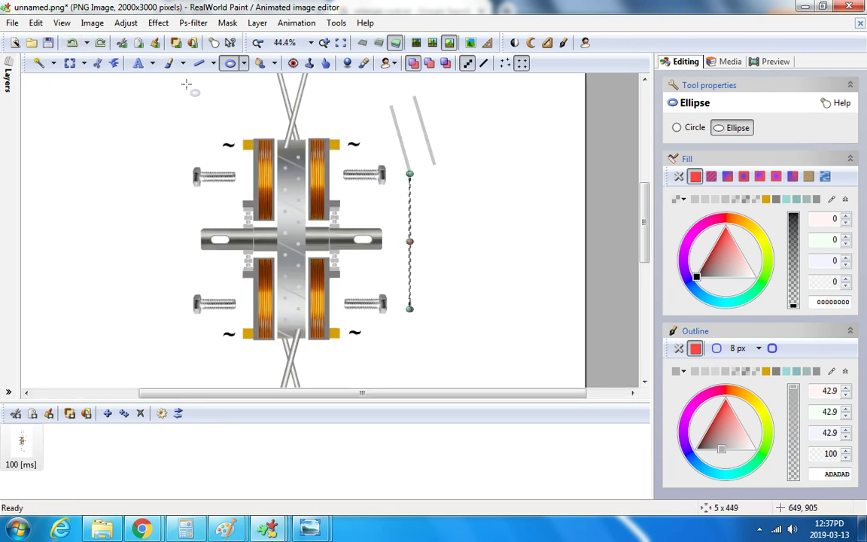
pyautogui.click(75, 45)
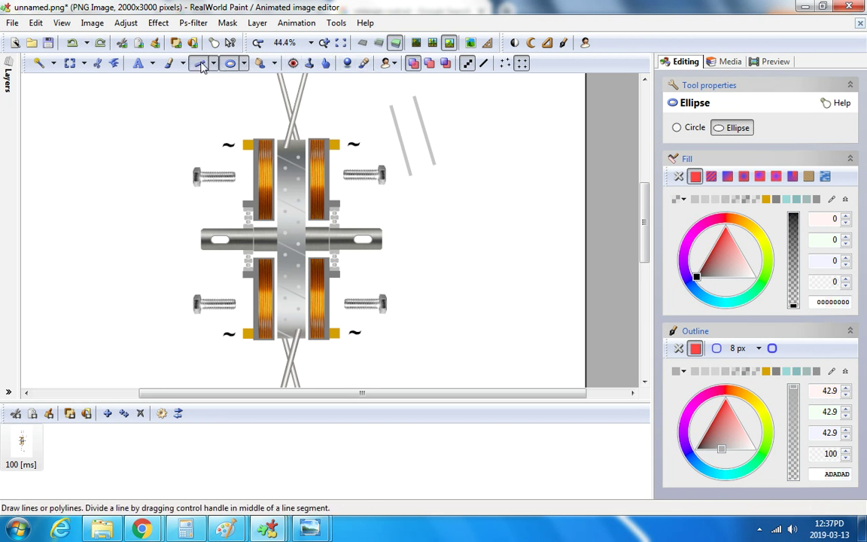
# Draw an 11 px wide, round-ended vertical line in grey C4C4C4 down from the lower end of the left slanted line.
pyautogui.click(201, 63)
pyautogui.moveTo(410, 173); pyautogui.dragTo(411, 320)
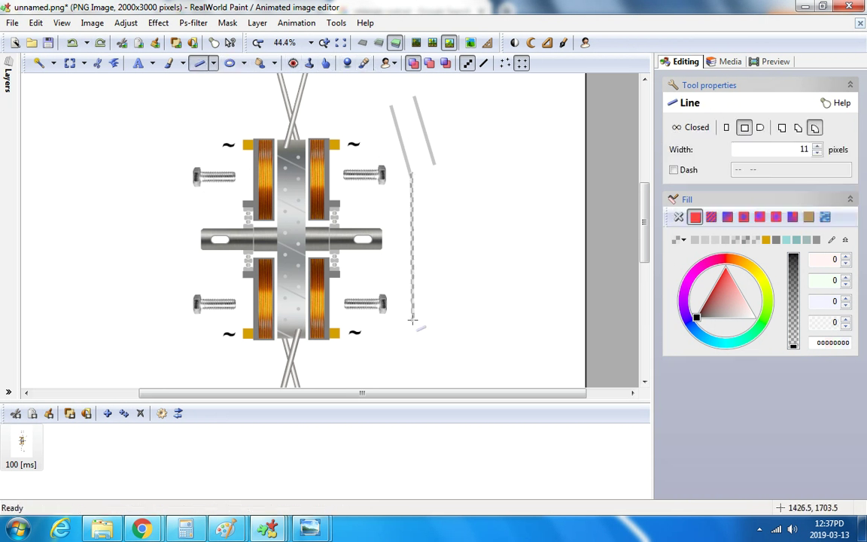
pyautogui.scroll(4, 374, 178)
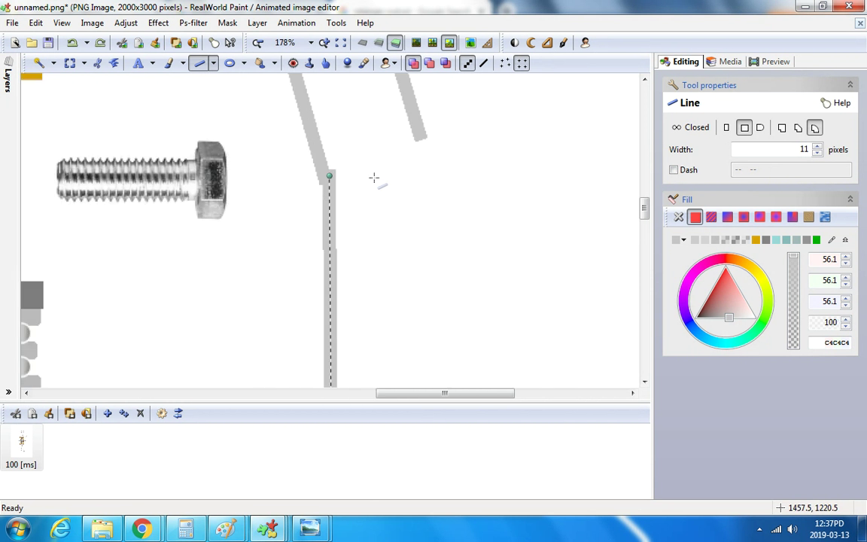
pyautogui.moveTo(329, 197); pyautogui.dragTo(325, 202)
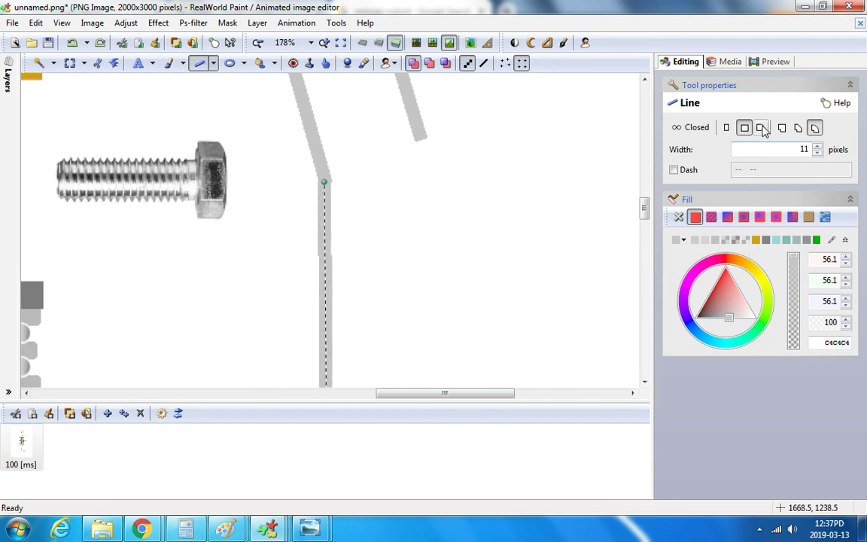
pyautogui.scroll(-3, 523, 220)
pyautogui.scroll(3, 482, 369)
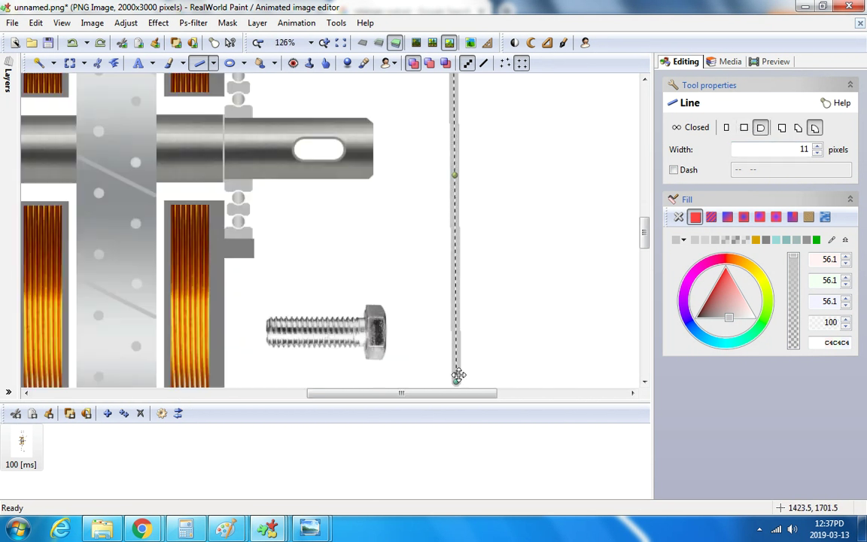
pyautogui.moveTo(458, 389); pyautogui.dragTo(455, 391)
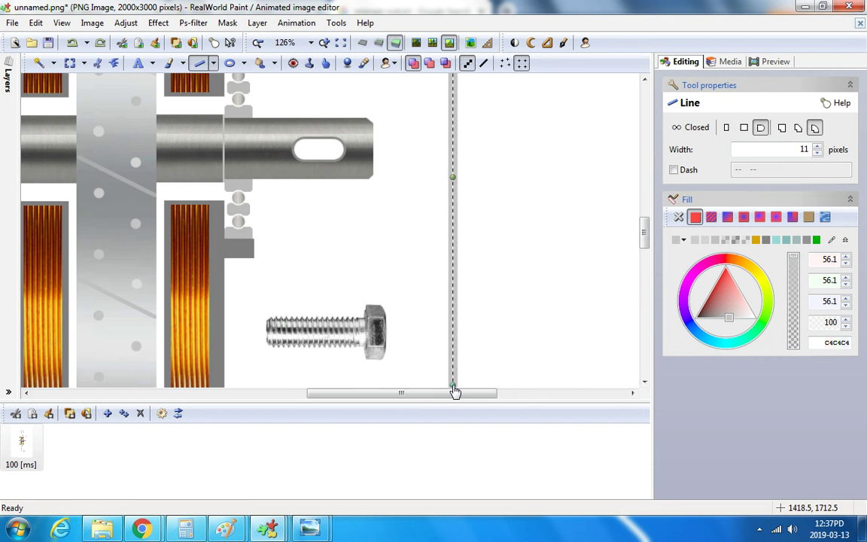
pyautogui.scroll(-3, 466, 349)
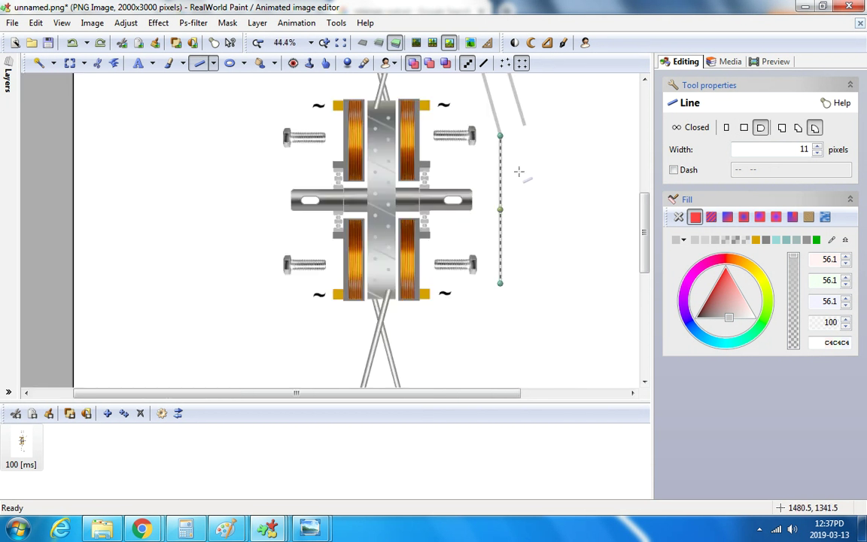
pyautogui.scroll(-1, 529, 170)
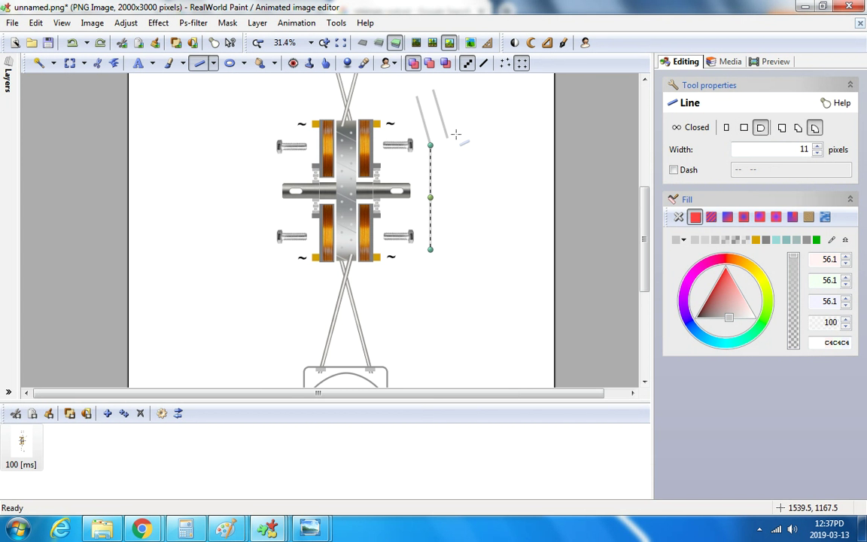
# Draw a matching grey vertical line down from the right slanted line, ending level with the left one, and align its endpoints.
pyautogui.scroll(1, 448, 136)
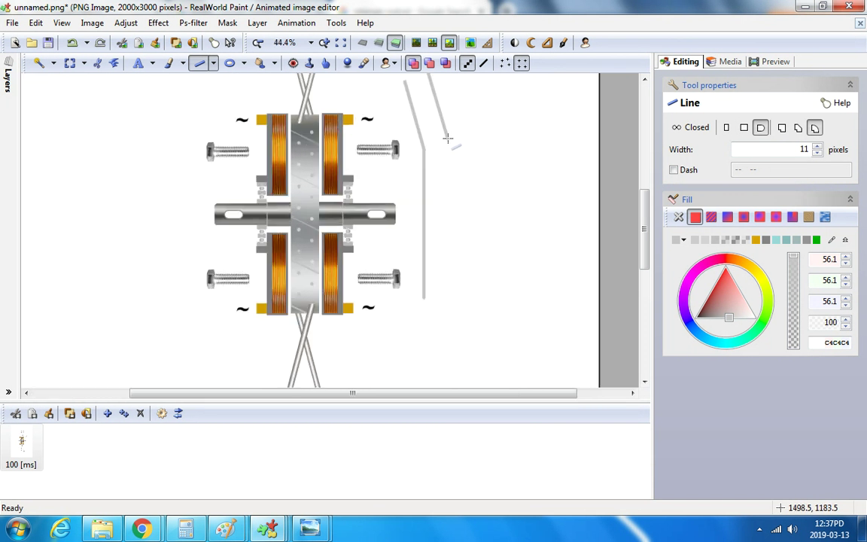
pyautogui.click(448, 137)
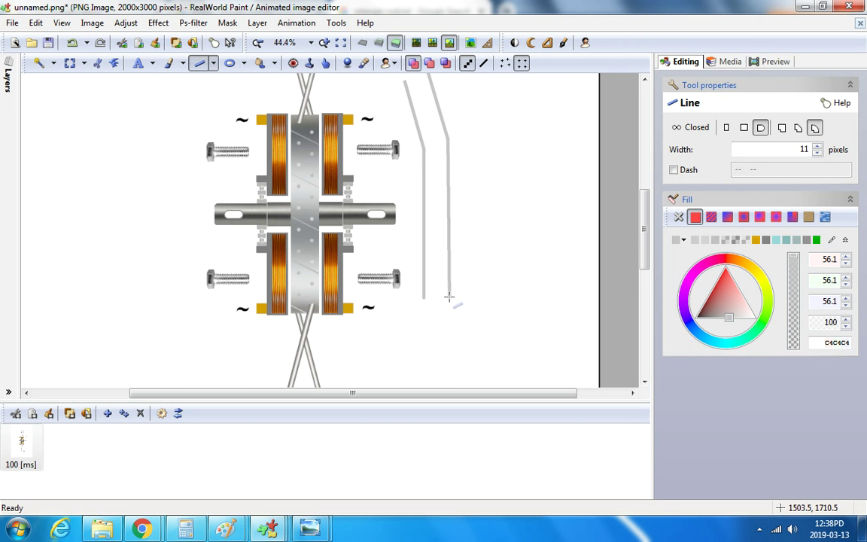
pyautogui.doubleClick(449, 300)
pyautogui.scroll(3, 449, 301)
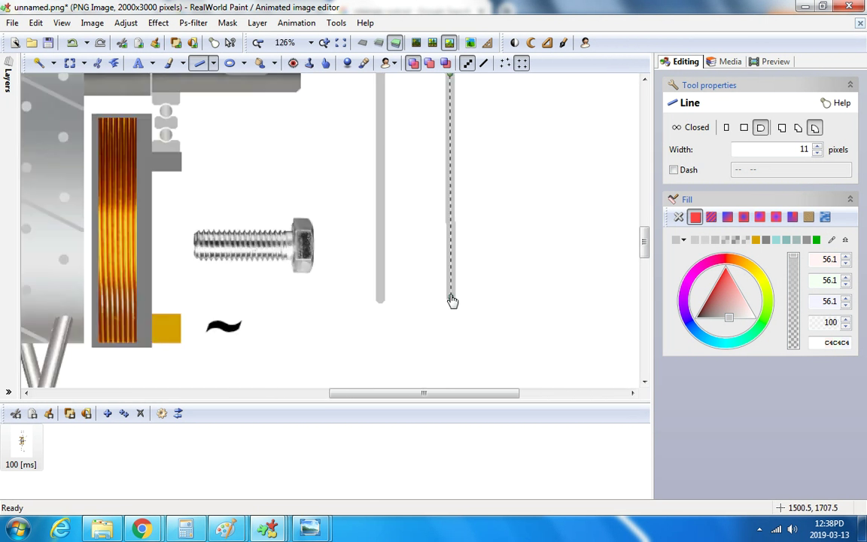
pyautogui.moveTo(453, 301); pyautogui.dragTo(449, 300)
pyautogui.scroll(-3, 449, 300)
pyautogui.scroll(3, 441, 159)
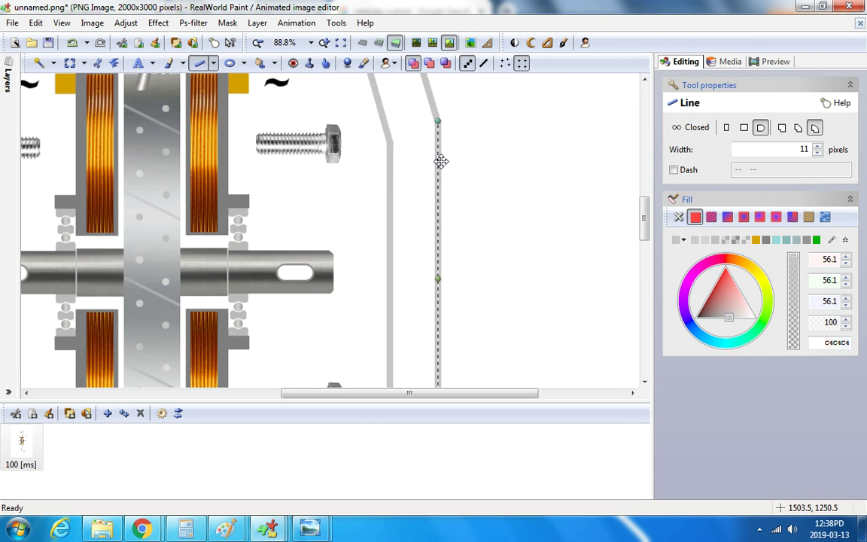
pyautogui.moveTo(435, 143); pyautogui.dragTo(434, 127)
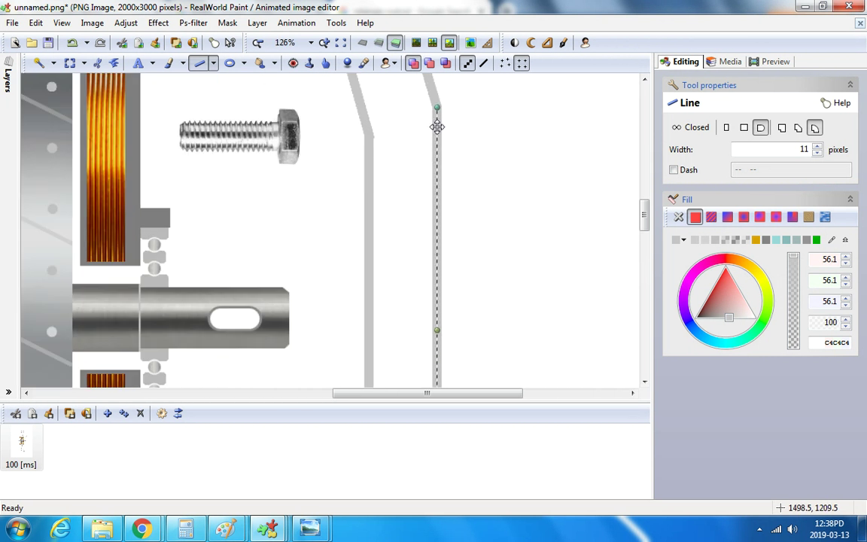
pyautogui.scroll(-3, 437, 127)
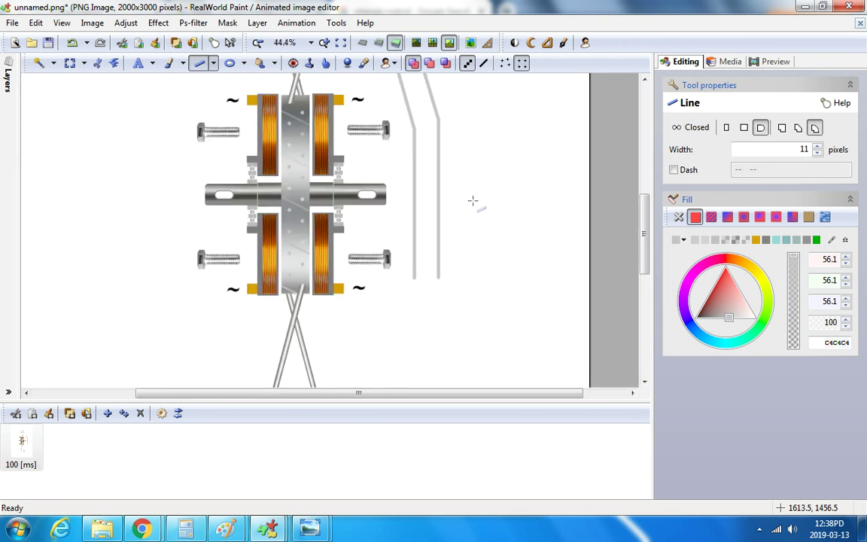
pyautogui.scroll(3, 452, 195)
pyautogui.scroll(-2, 332, 165)
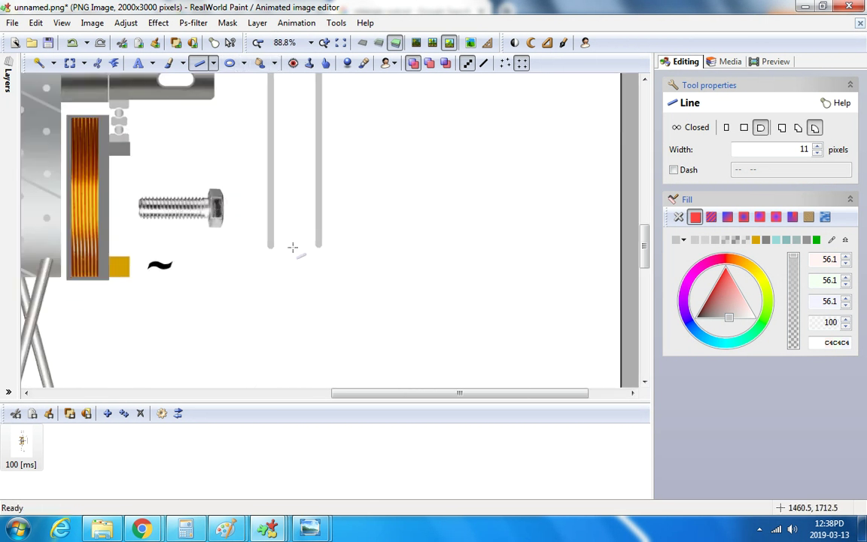
pyautogui.click(230, 63)
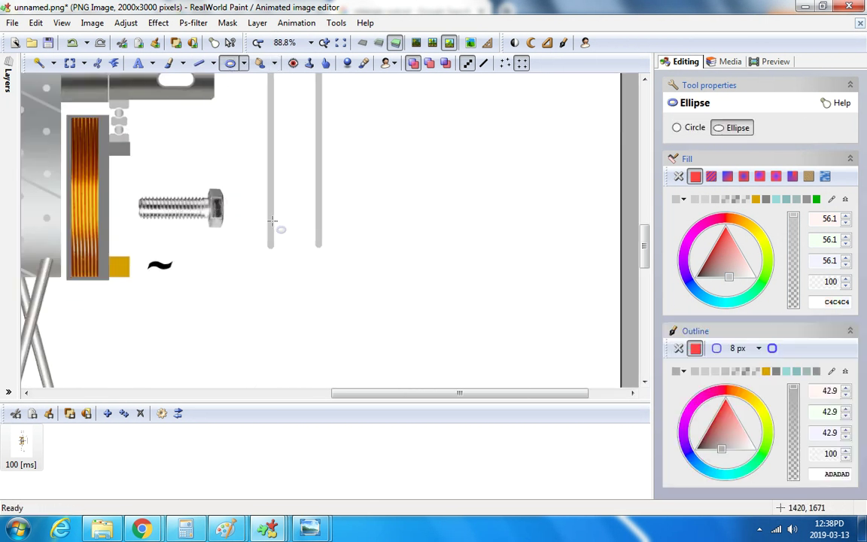
pyautogui.moveTo(266, 219); pyautogui.dragTo(313, 270)
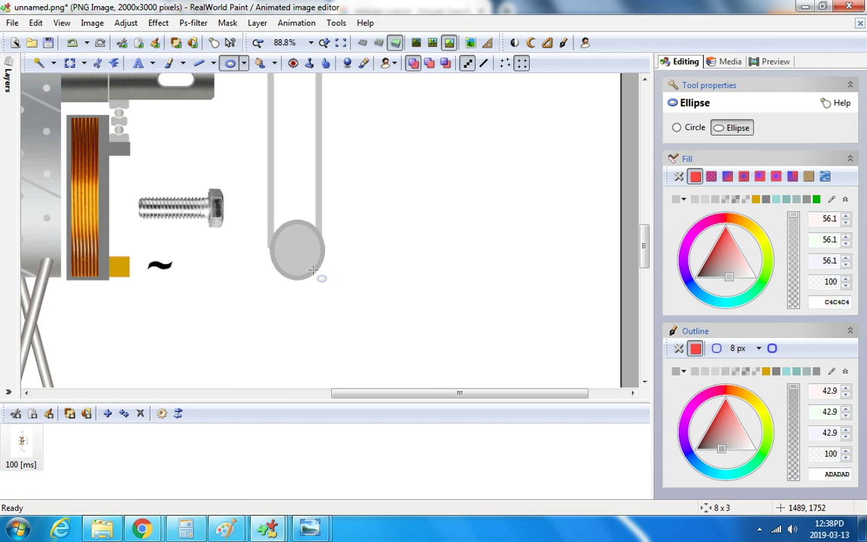
pyautogui.hotkey('ctrl', 'z')
pyautogui.hotkey('ctrl', 'z')
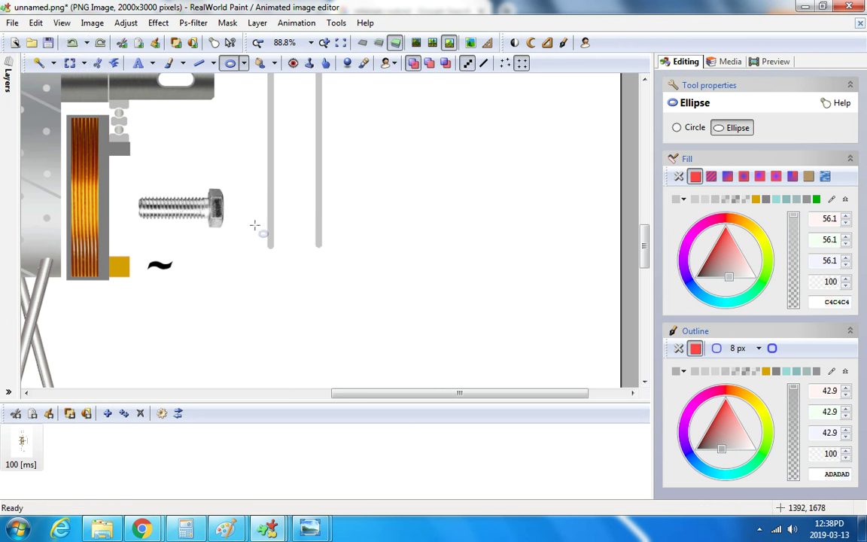
# Trim the rounded lower ends of both vertical lines square with a white 30 px square brush.
pyautogui.scroll(2, 279, 230)
pyautogui.click(168, 63)
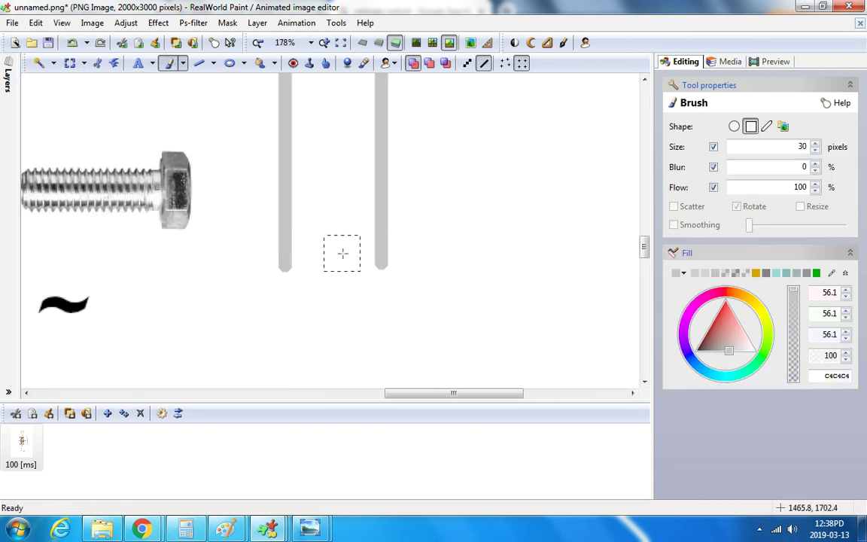
pyautogui.click(683, 273)
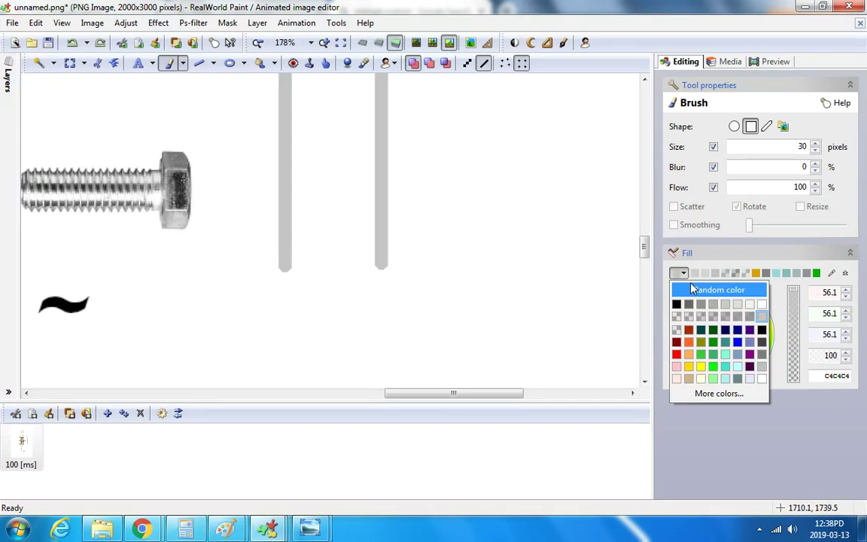
pyautogui.click(759, 302)
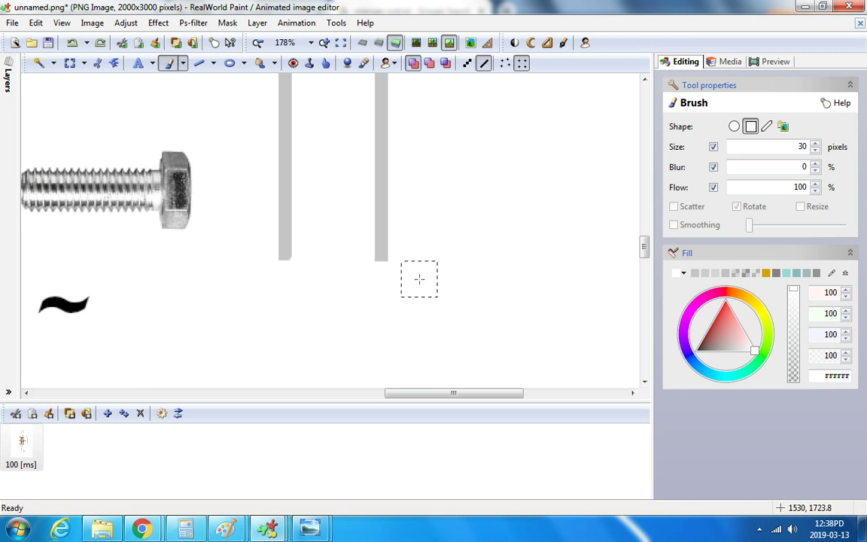
# Draw an ellipse about 95 x 94 px across the lower ends of the vertical lines, with white fill and 8 px C4C4C4 outline.
pyautogui.click(229, 63)
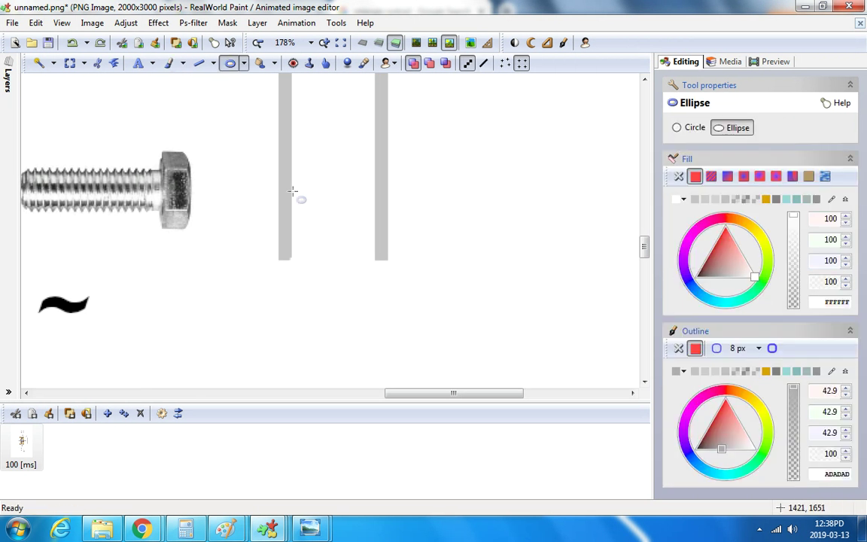
pyautogui.moveTo(283, 187)
pyautogui.mouseDown()
pyautogui.moveTo(398, 303)
pyautogui.moveTo(372, 277)
pyautogui.mouseUp()
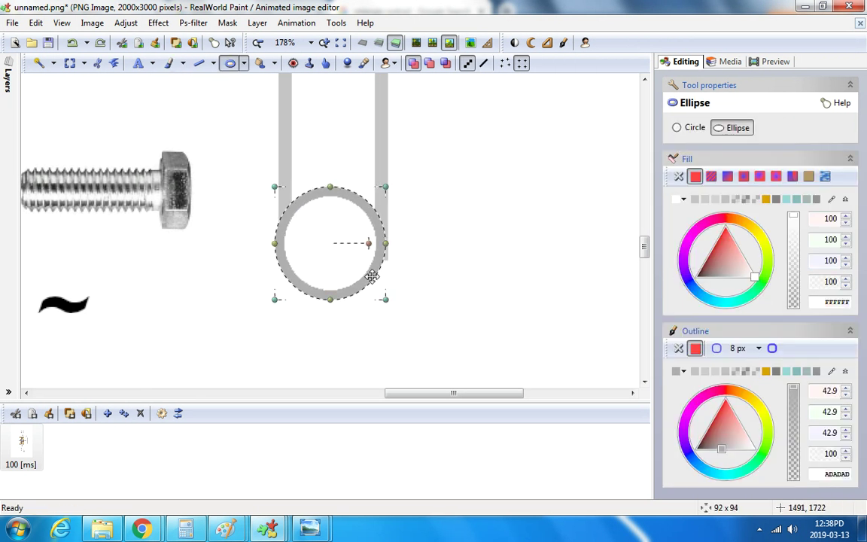
pyautogui.moveTo(387, 244); pyautogui.dragTo(382, 257)
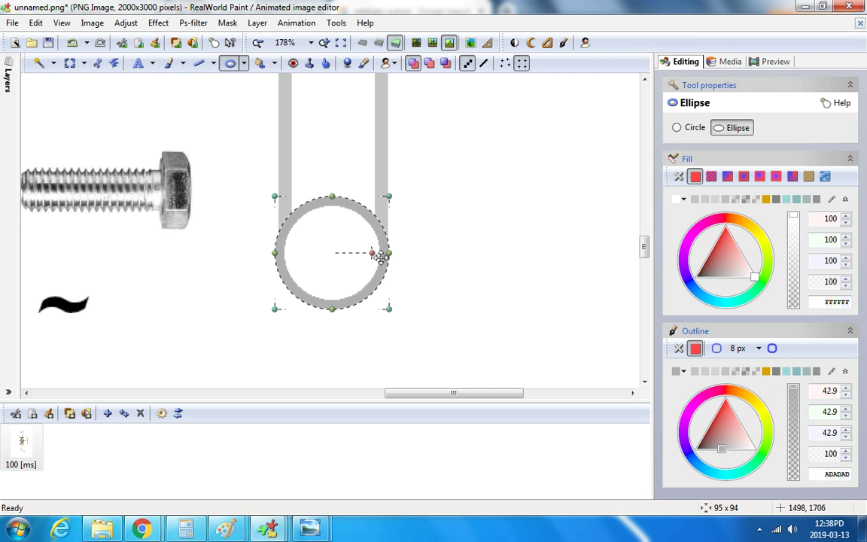
pyautogui.click(695, 199)
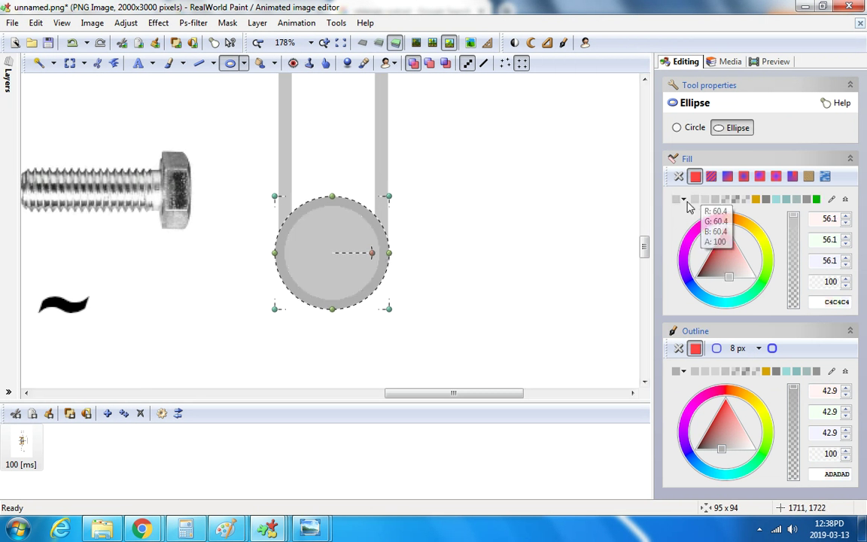
pyautogui.click(681, 198)
pyautogui.click(761, 304)
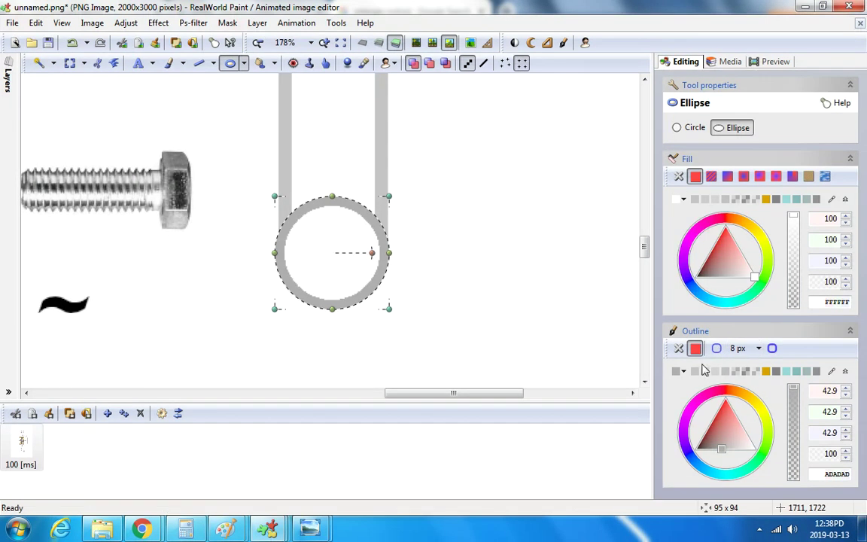
pyautogui.click(695, 372)
pyautogui.click(391, 195)
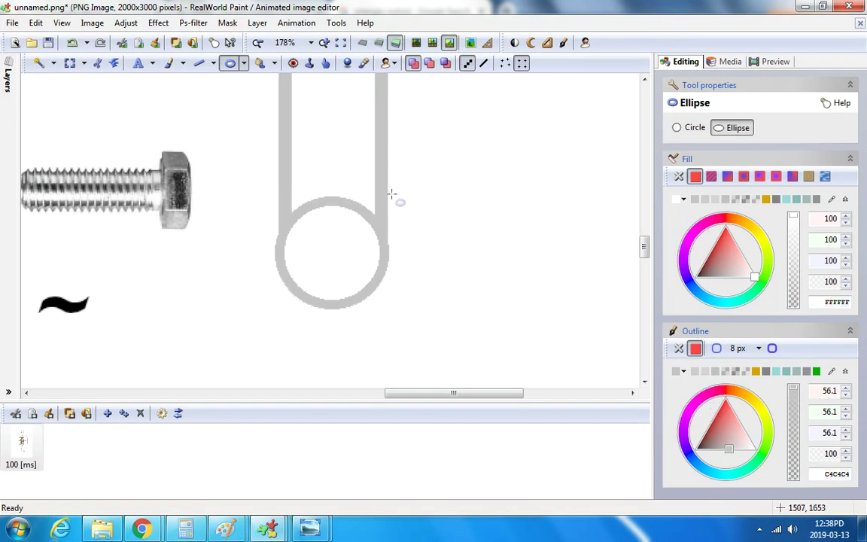
# Paint out the ellipse's upper arc between the vertical lines in white, smoothing the inner joints with a round 30 px brush.
pyautogui.click(169, 63)
pyautogui.scroll(1, 298, 204)
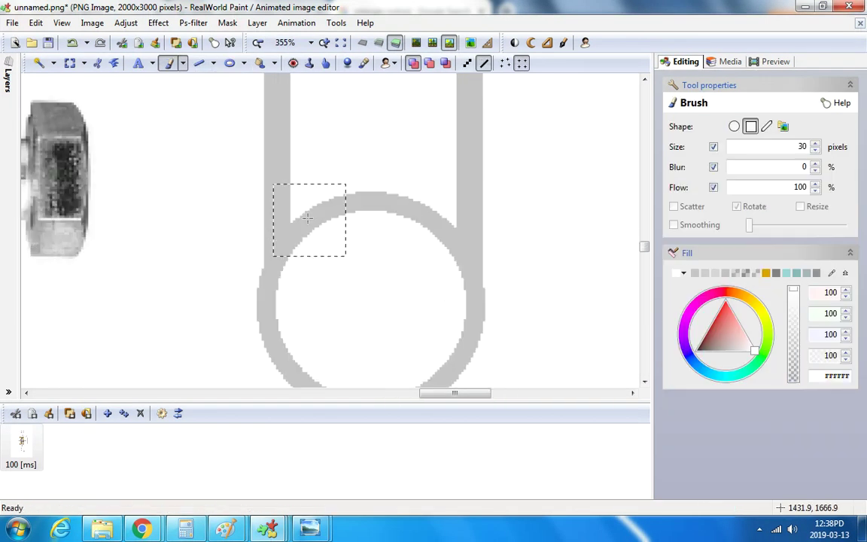
pyautogui.moveTo(328, 229)
pyautogui.mouseDown()
pyautogui.moveTo(421, 228)
pyautogui.moveTo(373, 210)
pyautogui.mouseUp()
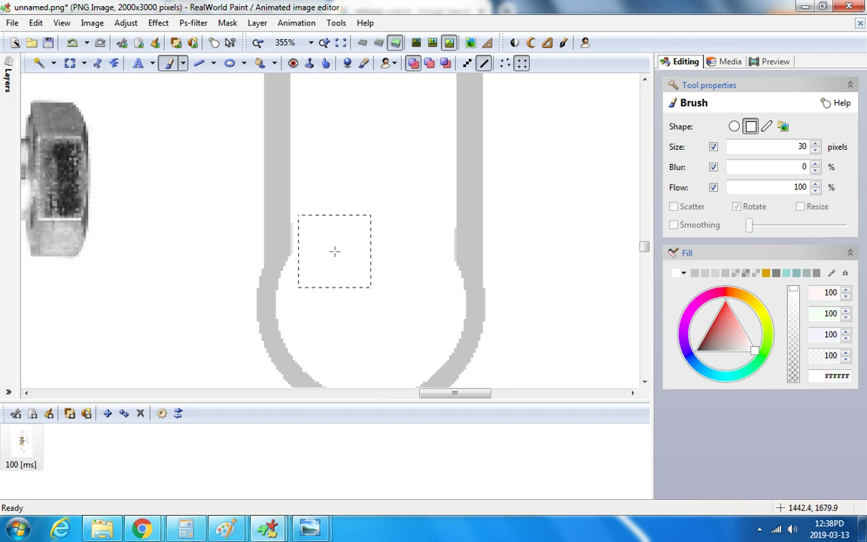
pyautogui.click(734, 128)
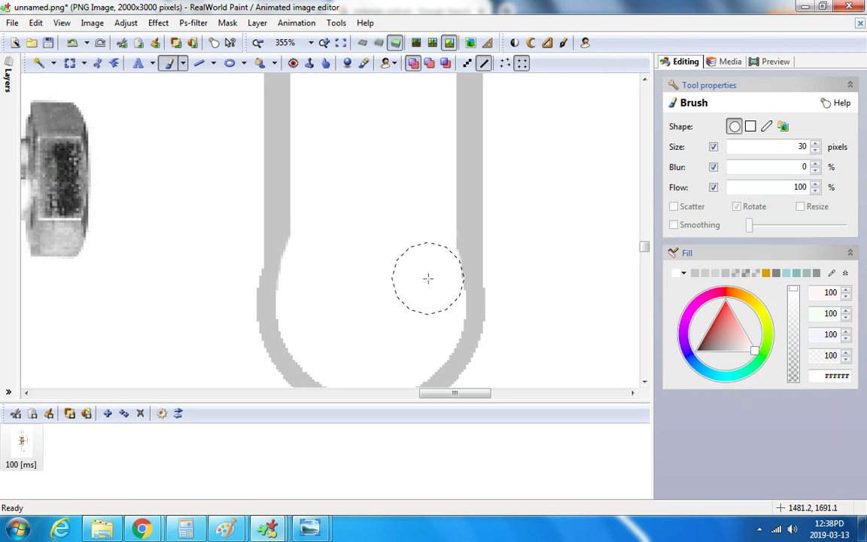
# Join the open upper ends of the two slanted lines with an 11 px C4C4C4 line.
pyautogui.scroll(-9, 423, 306)
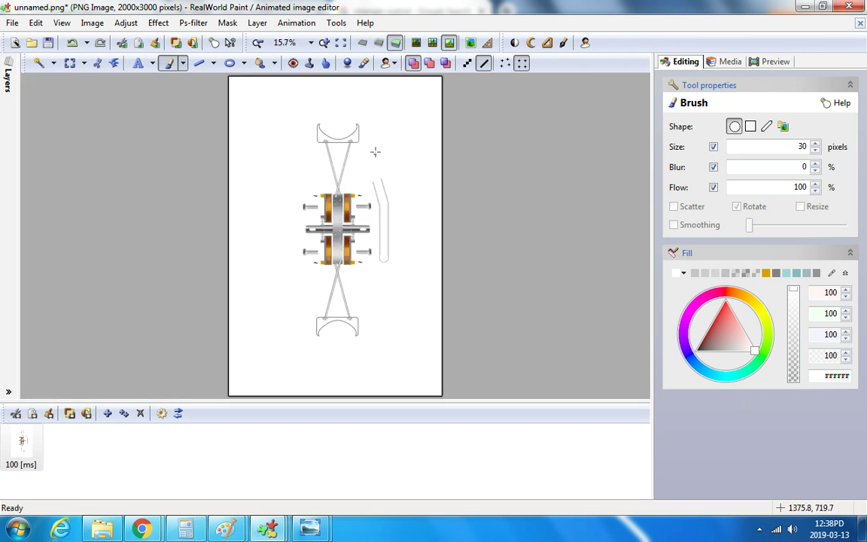
pyautogui.scroll(1, 398, 222)
pyautogui.scroll(1, 424, 221)
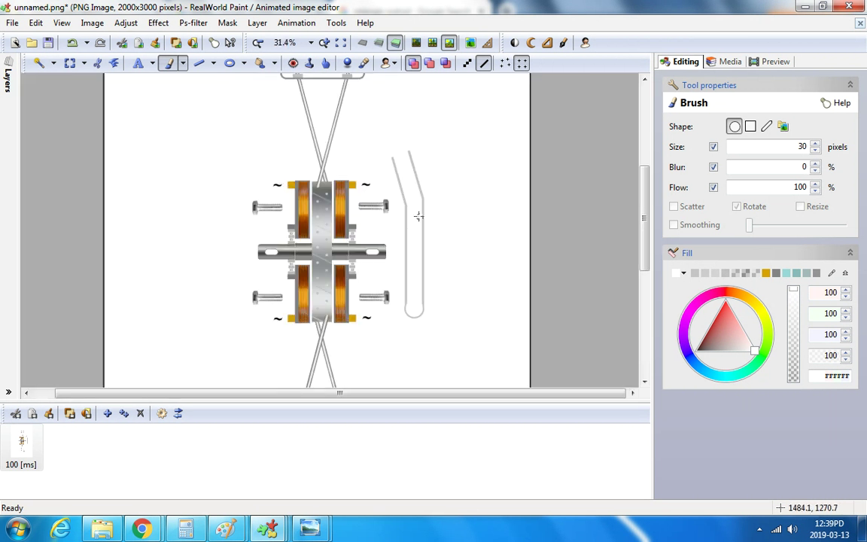
pyautogui.scroll(1, 446, 220)
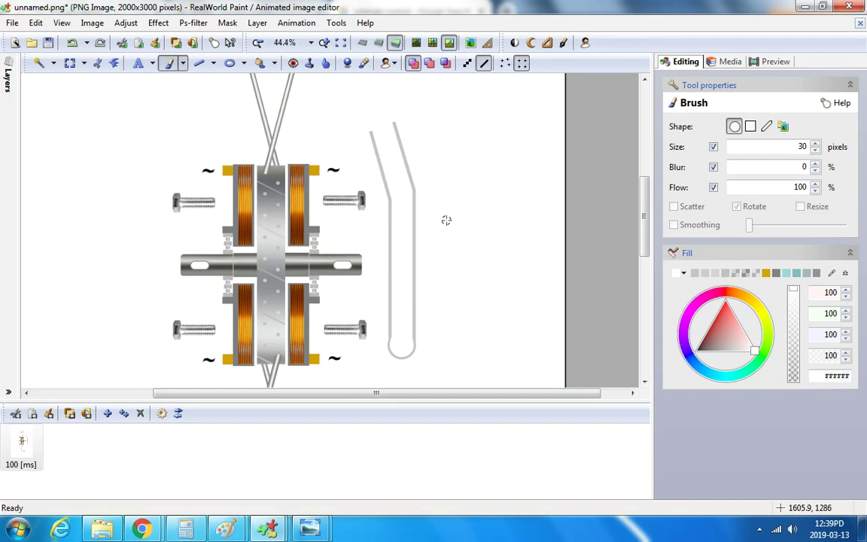
pyautogui.click(70, 63)
pyautogui.click(199, 63)
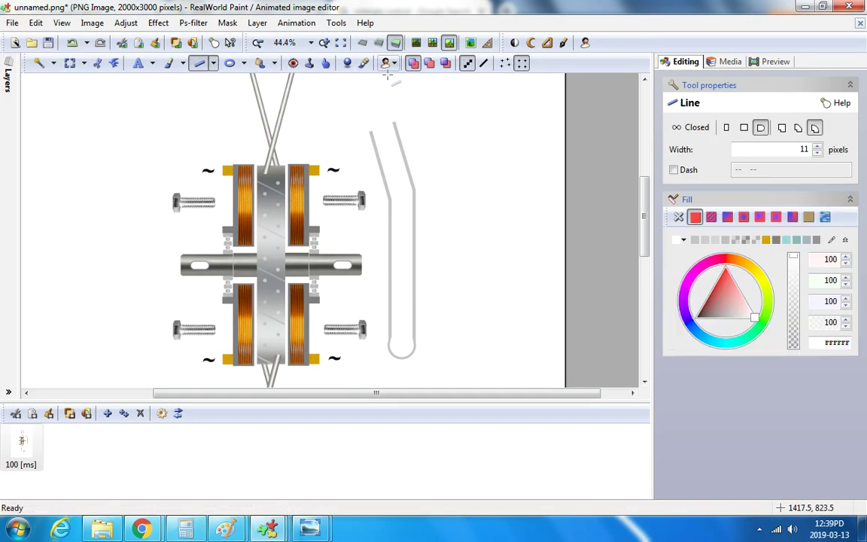
pyautogui.scroll(4, 385, 110)
pyautogui.click(170, 64)
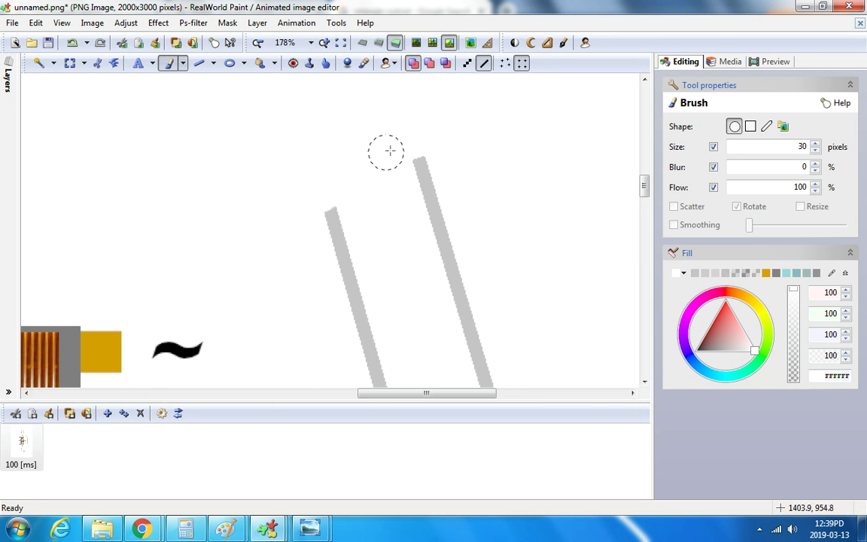
pyautogui.click(199, 64)
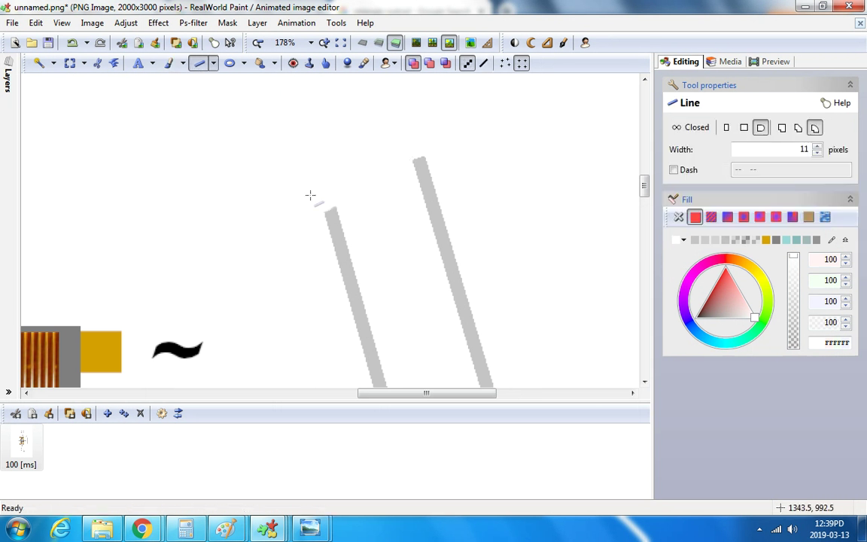
pyautogui.click(364, 63)
pyautogui.click(332, 213)
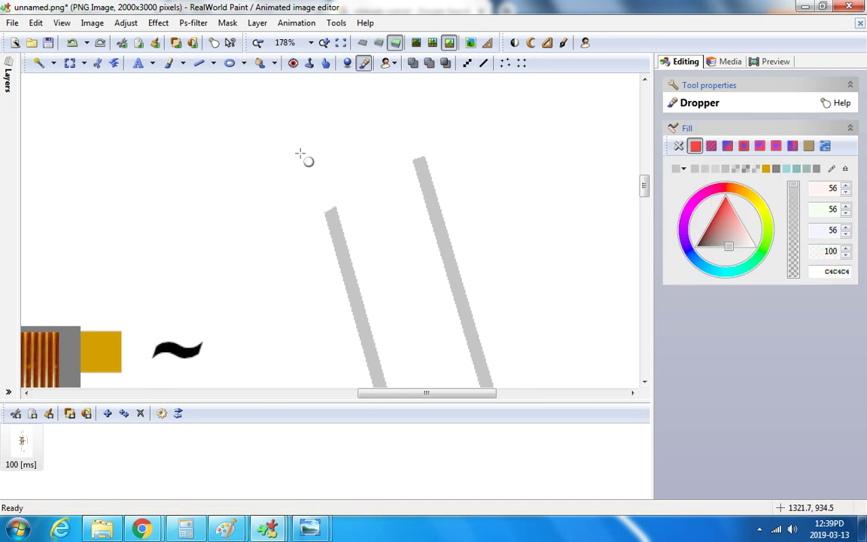
pyautogui.click(200, 64)
pyautogui.moveTo(332, 212)
pyautogui.mouseDown()
pyautogui.moveTo(407, 179)
pyautogui.moveTo(418, 160)
pyautogui.mouseUp()
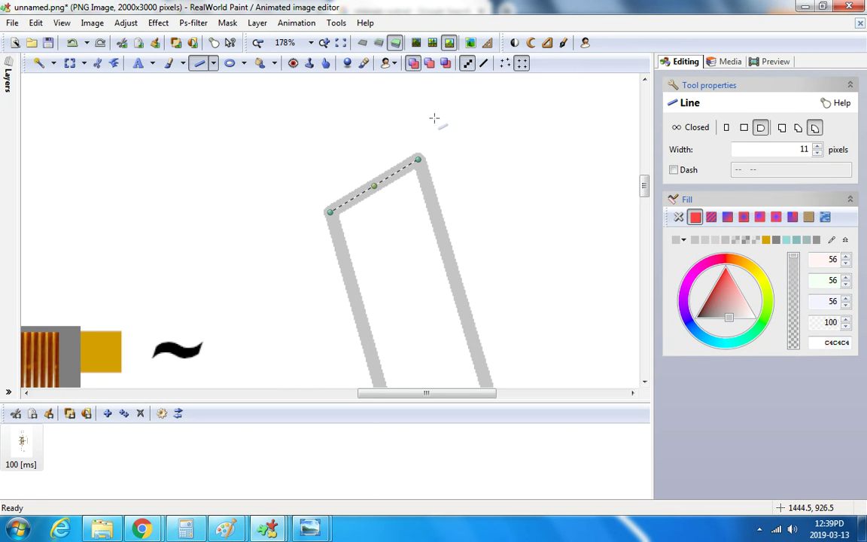
# Select the area around the tubular outline, and undo the line joining its upper ends.
pyautogui.scroll(-4, 441, 125)
pyautogui.click(70, 63)
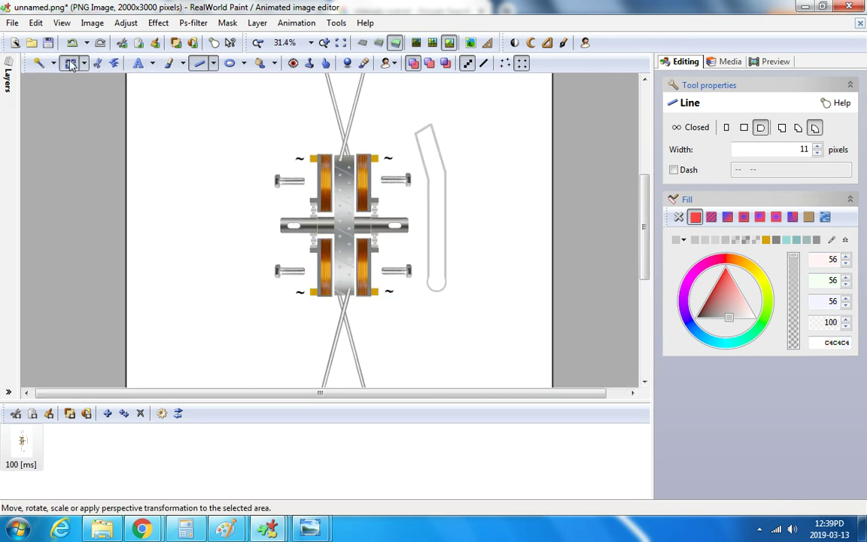
pyautogui.moveTo(470, 106)
pyautogui.mouseDown()
pyautogui.moveTo(434, 209)
pyautogui.moveTo(418, 304)
pyautogui.moveTo(411, 305)
pyautogui.mouseUp()
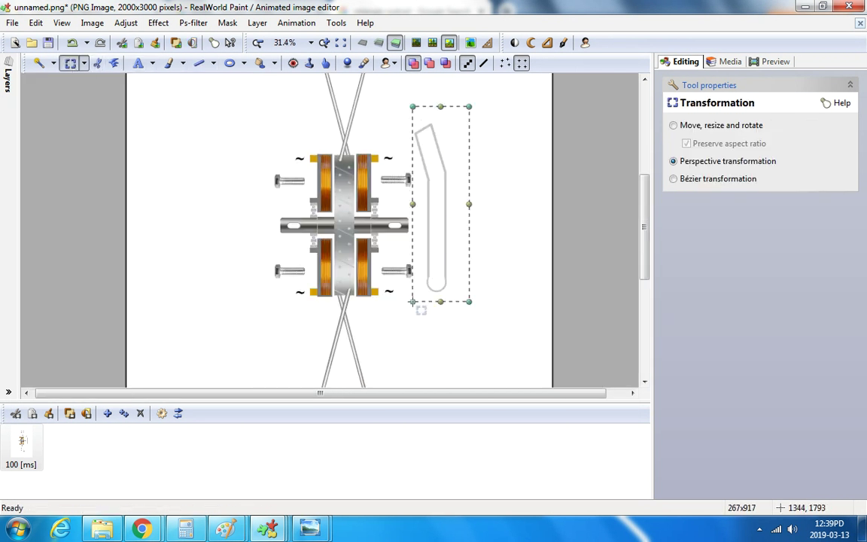
pyautogui.click(72, 43)
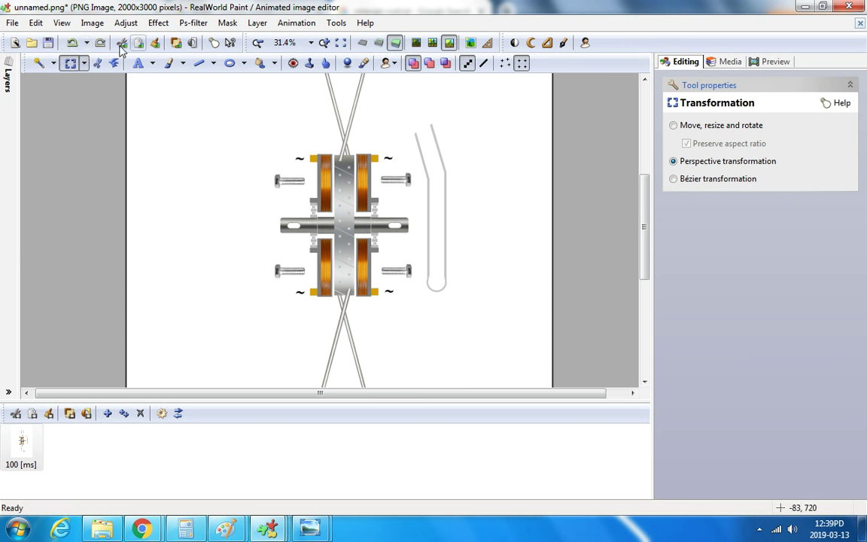
# Paint out both slanted lines above the vertical lines in white with a round 30 px brush.
pyautogui.scroll(2, 451, 121)
pyautogui.scroll(2, 433, 143)
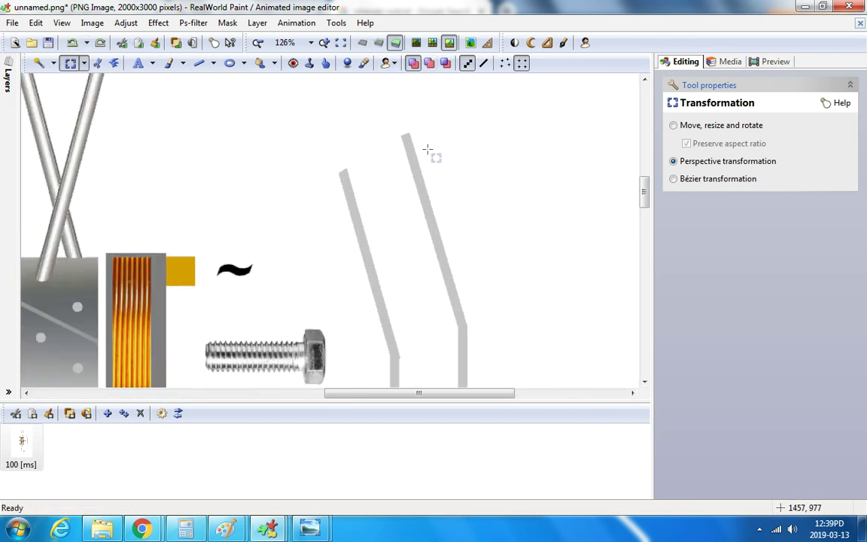
pyautogui.click(170, 63)
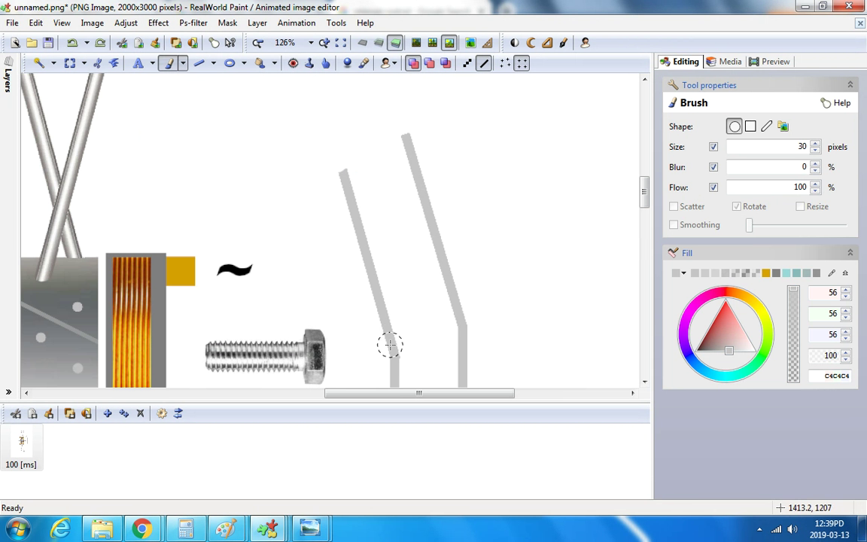
pyautogui.click(198, 63)
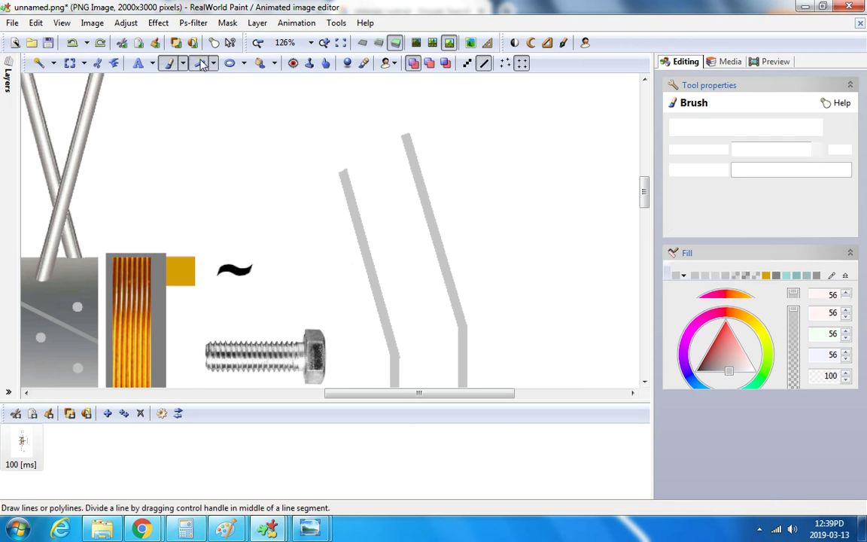
pyautogui.click(169, 63)
pyautogui.click(682, 274)
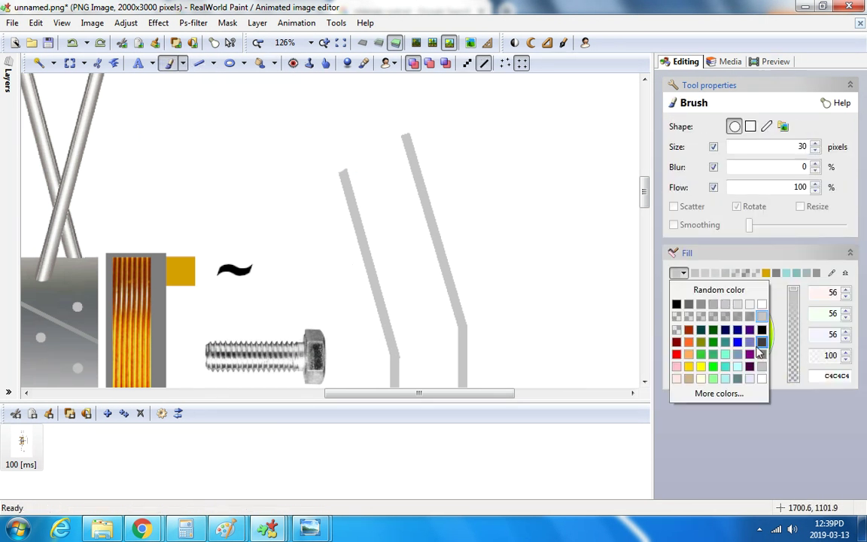
pyautogui.click(759, 378)
pyautogui.moveTo(456, 315); pyautogui.dragTo(417, 169)
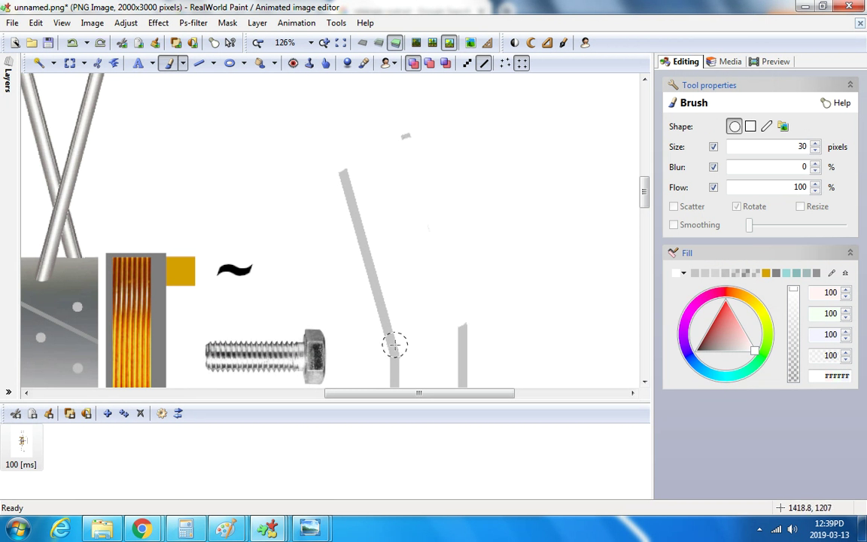
pyautogui.moveTo(395, 347)
pyautogui.mouseDown()
pyautogui.moveTo(364, 207)
pyautogui.moveTo(358, 218)
pyautogui.mouseUp()
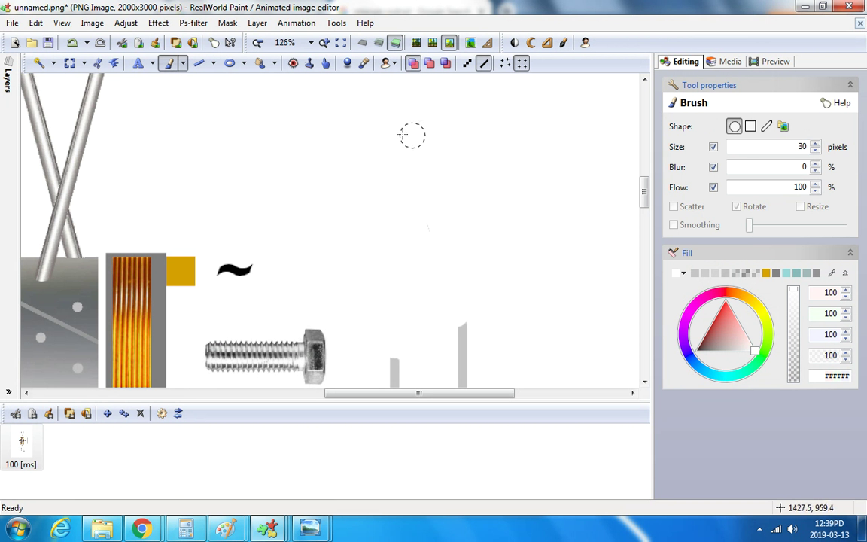
# Draw an 11 px C4C4C4 line slanting up and left from the upper end of the right vertical line.
pyautogui.click(202, 64)
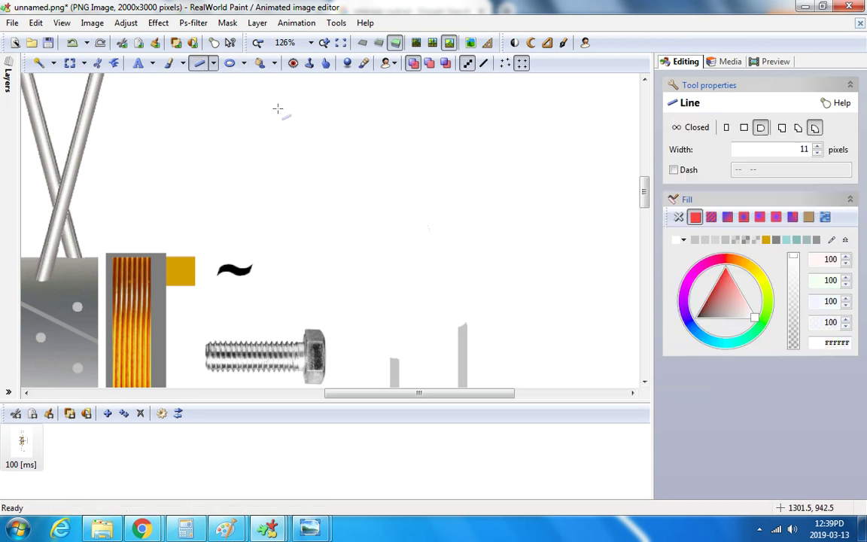
pyautogui.click(363, 65)
pyautogui.click(464, 329)
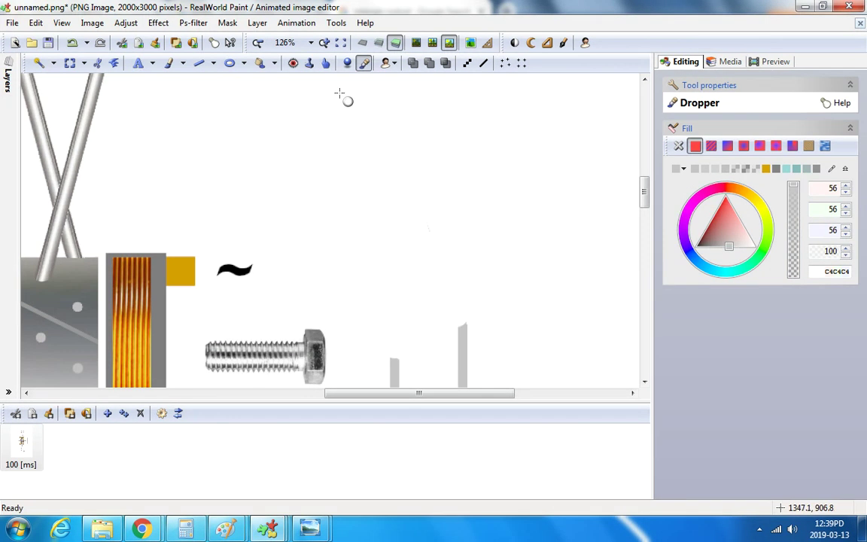
pyautogui.click(201, 64)
pyautogui.moveTo(457, 314); pyautogui.dragTo(337, 82)
# Draw a parallel slanted line up from the left vertical line's upper end, with its lower end aligned to that line.
pyautogui.scroll(-3, 362, 188)
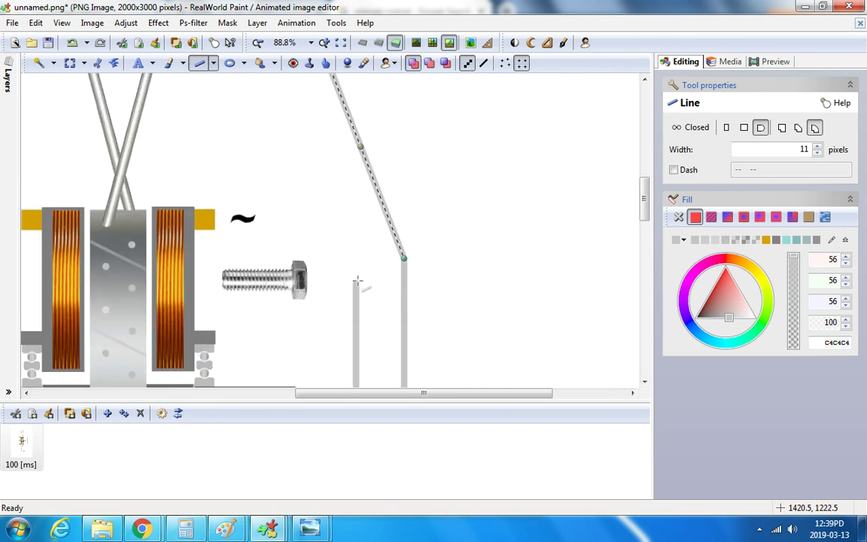
pyautogui.moveTo(358, 281)
pyautogui.mouseDown()
pyautogui.moveTo(278, 76)
pyautogui.moveTo(252, 60)
pyautogui.moveTo(295, 144)
pyautogui.moveTo(268, 142)
pyautogui.moveTo(286, 174)
pyautogui.mouseUp()
pyautogui.scroll(4, 385, 334)
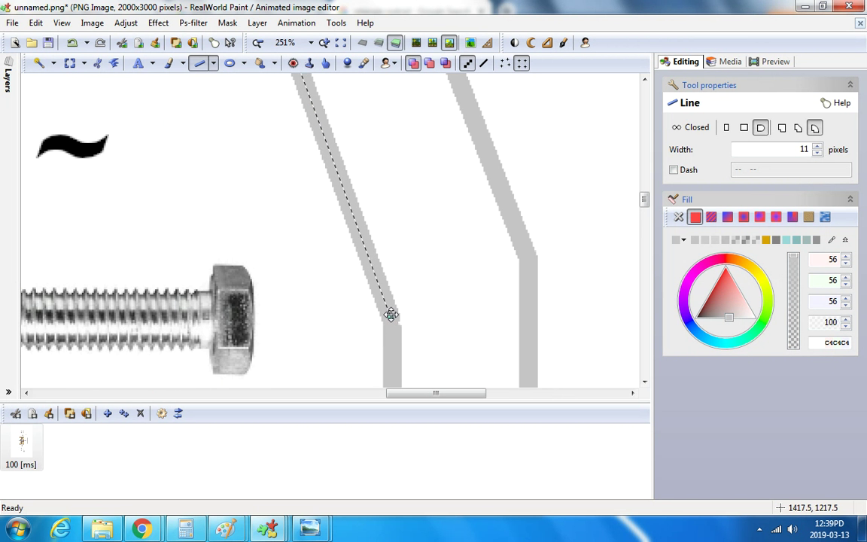
# Close the outline's top with an 11 px C4C4C4 line between the upper ends of both slanted lines.
pyautogui.scroll(-4, 394, 317)
pyautogui.scroll(3, 325, 146)
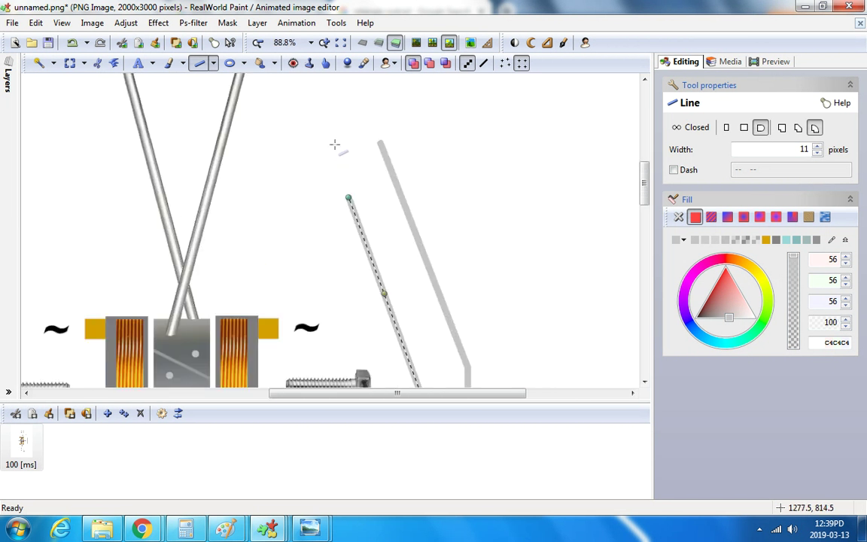
pyautogui.moveTo(392, 119); pyautogui.dragTo(403, 87)
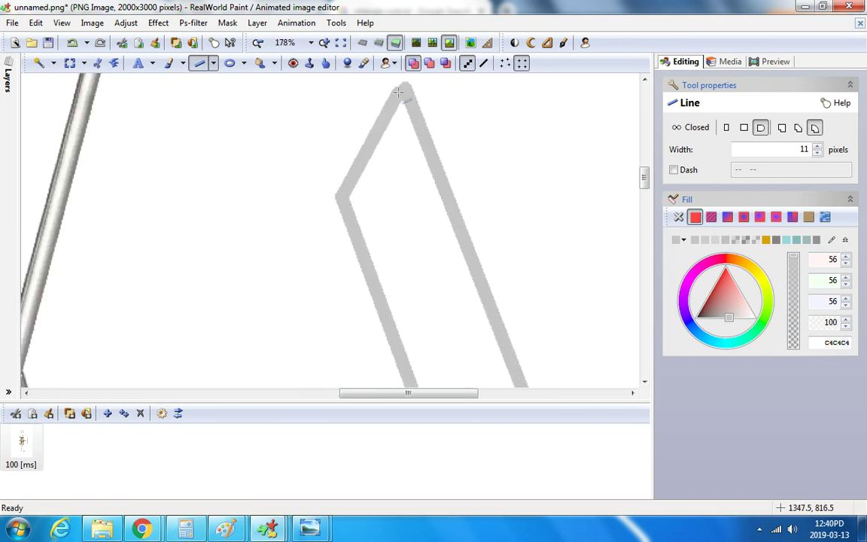
# Select the closed outline with a rectangle of about 379 x 1112 px and copy it.
pyautogui.scroll(-3, 492, 186)
pyautogui.scroll(-6, 491, 186)
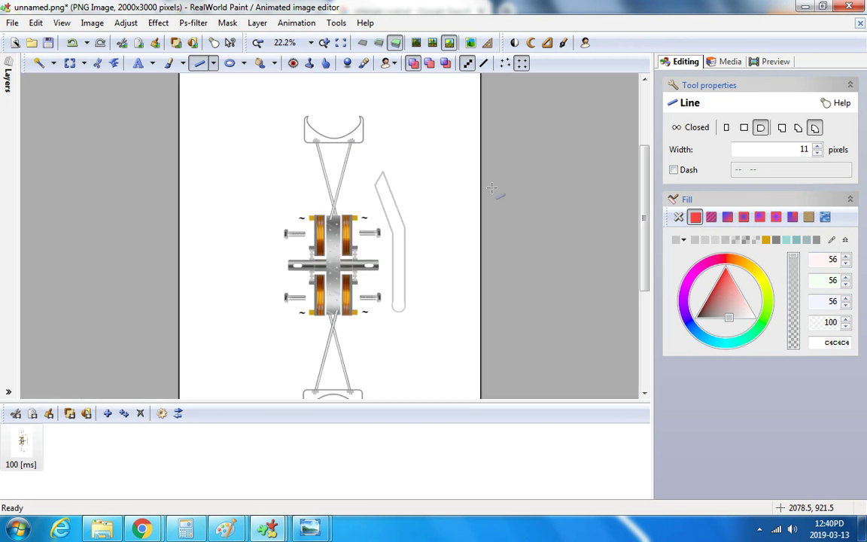
pyautogui.press('t')
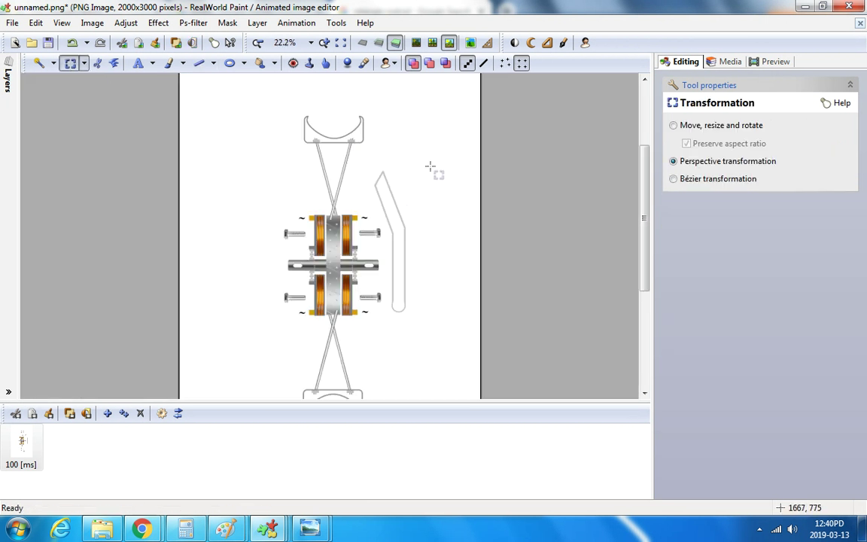
pyautogui.moveTo(431, 162); pyautogui.dragTo(373, 329)
pyautogui.rightClick(389, 230)
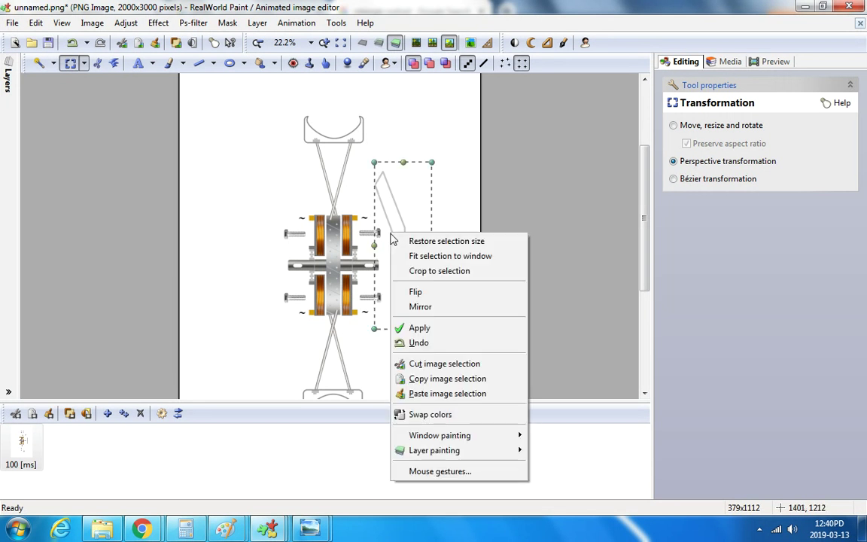
pyautogui.click(444, 377)
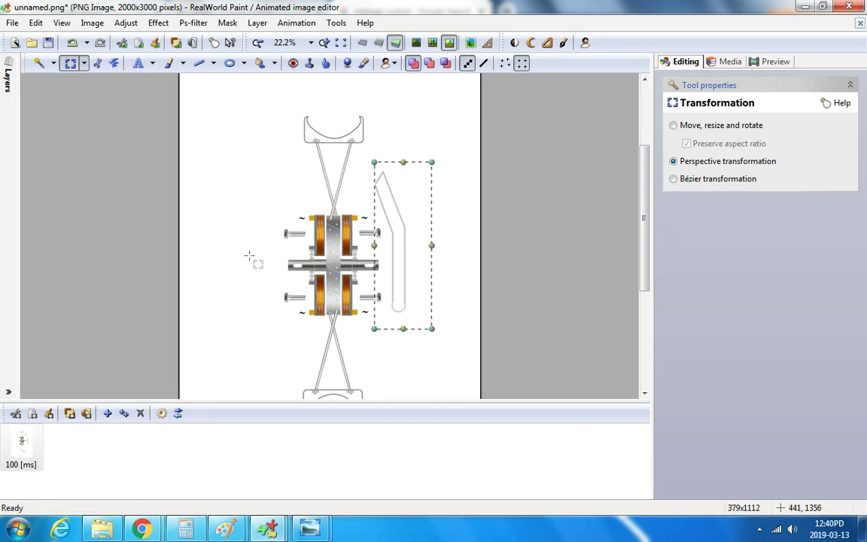
# Paste the copied outline and mirror the pasted selection.
pyautogui.rightClick(218, 225)
pyautogui.click(281, 385)
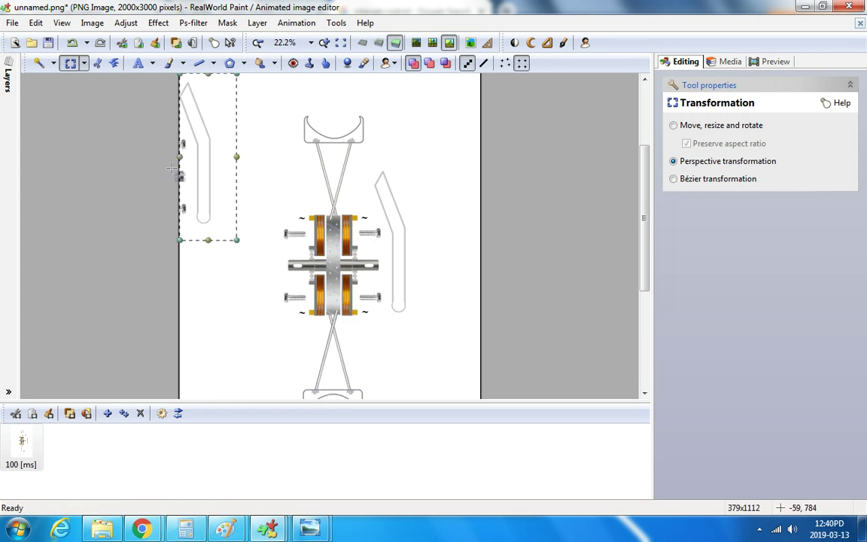
pyautogui.rightClick(196, 159)
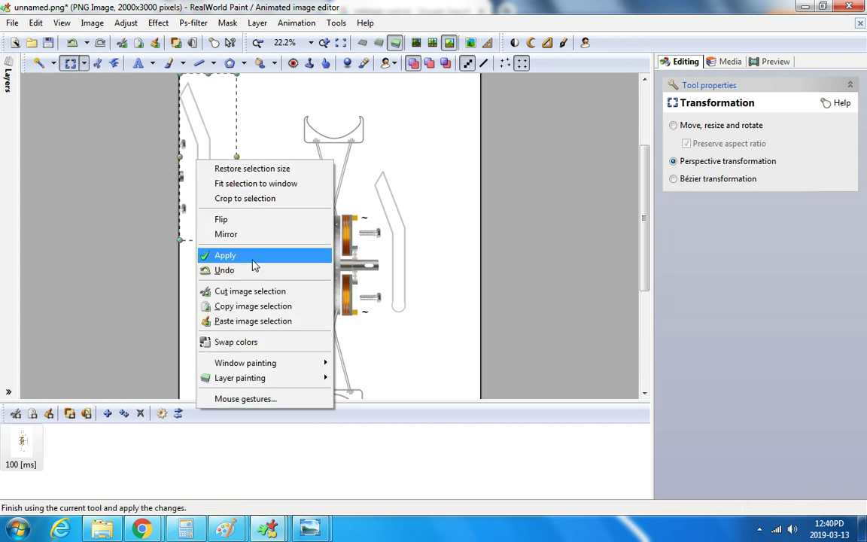
pyautogui.click(243, 234)
# Move the mirrored outline to the left side of the coil-and-shaft assembly, level with the right outline, aligning its bolt heads and shaft end.
pyautogui.moveTo(214, 196); pyautogui.dragTo(264, 280)
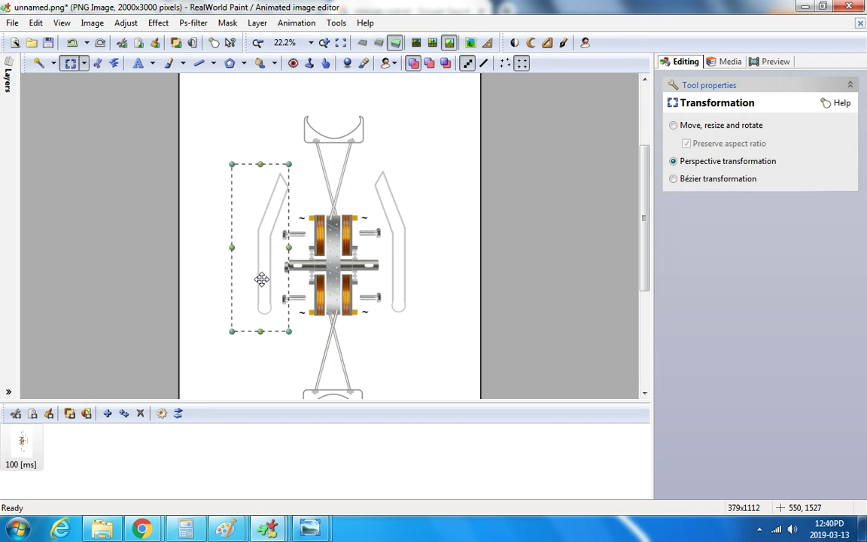
pyautogui.scroll(5, 263, 279)
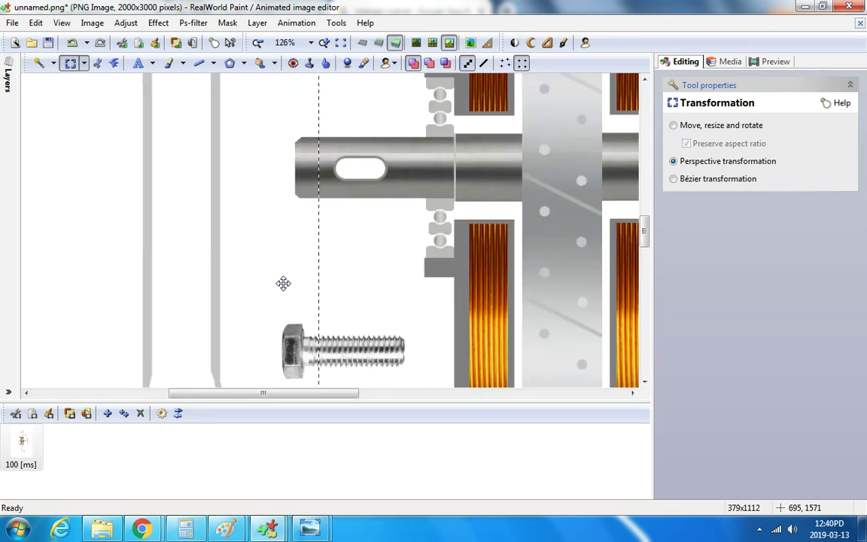
pyautogui.moveTo(284, 285); pyautogui.dragTo(289, 284)
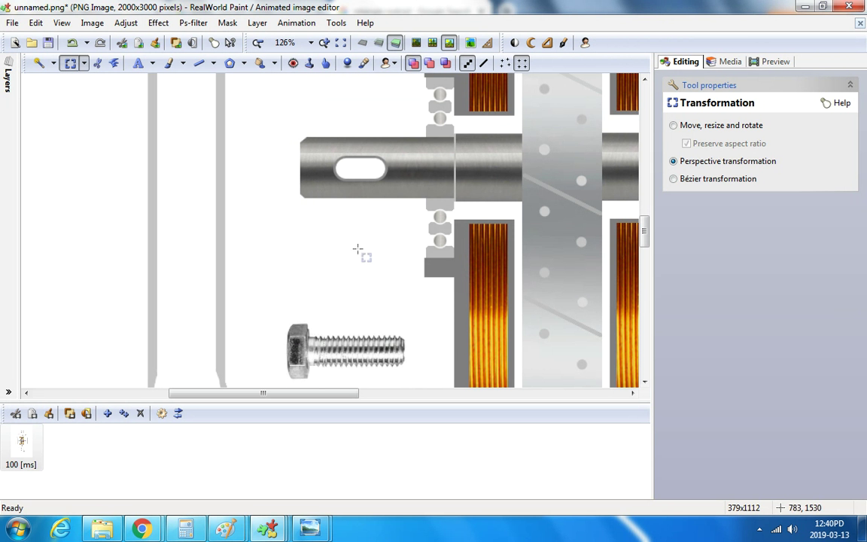
pyautogui.scroll(-5, 358, 249)
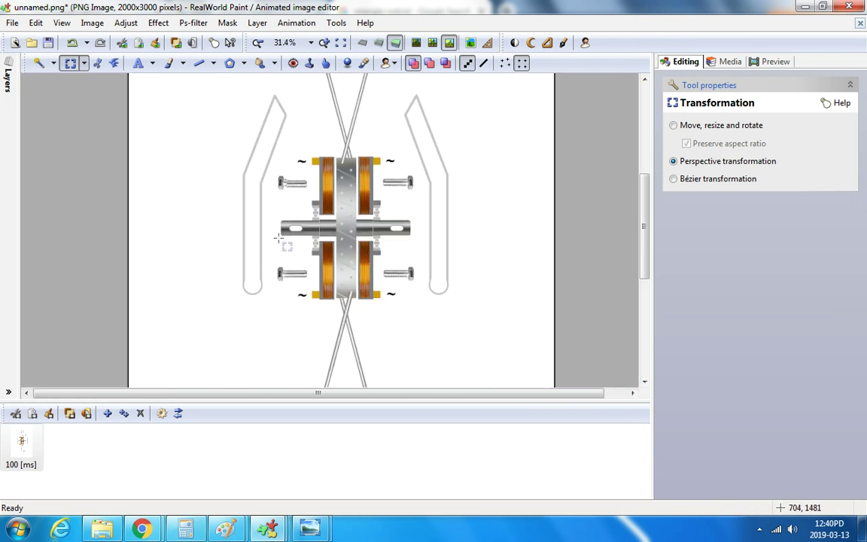
pyautogui.scroll(4, 278, 239)
pyautogui.scroll(-4, 276, 200)
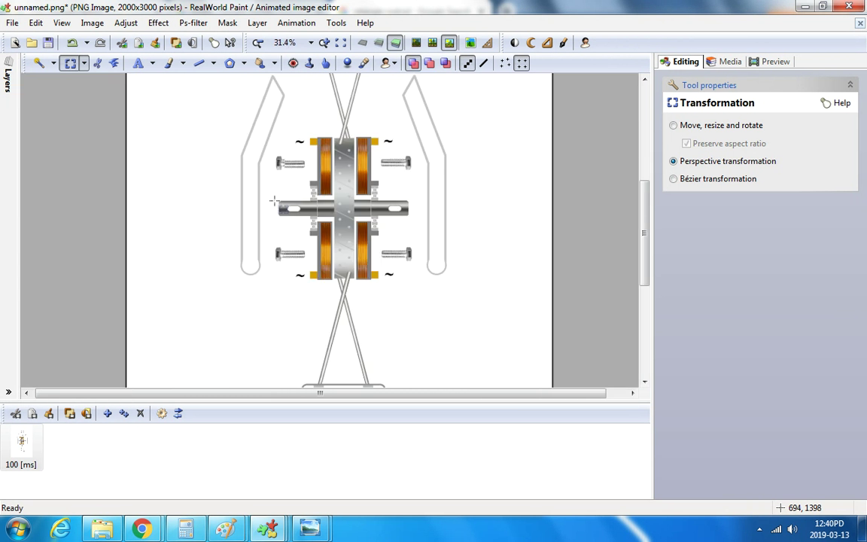
pyautogui.scroll(-1, 306, 219)
pyautogui.moveTo(426, 107); pyautogui.dragTo(373, 267)
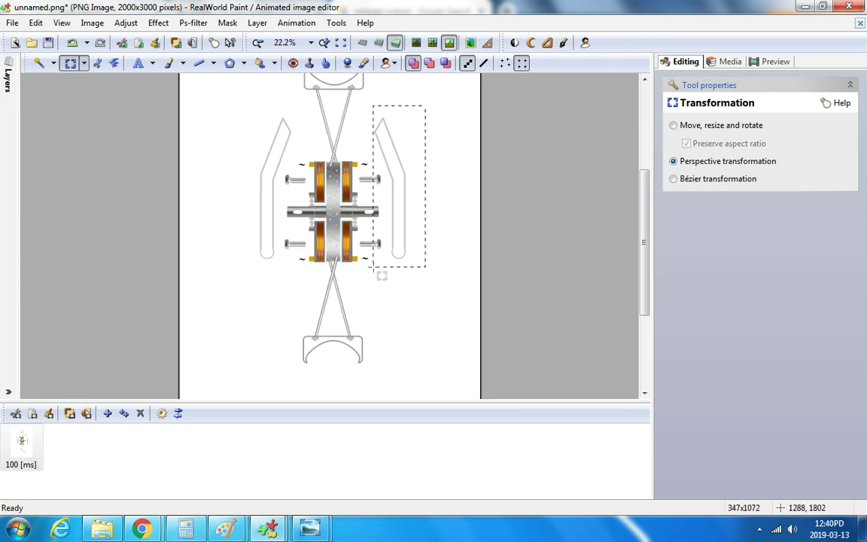
pyautogui.scroll(4, 374, 267)
pyautogui.scroll(-3, 378, 265)
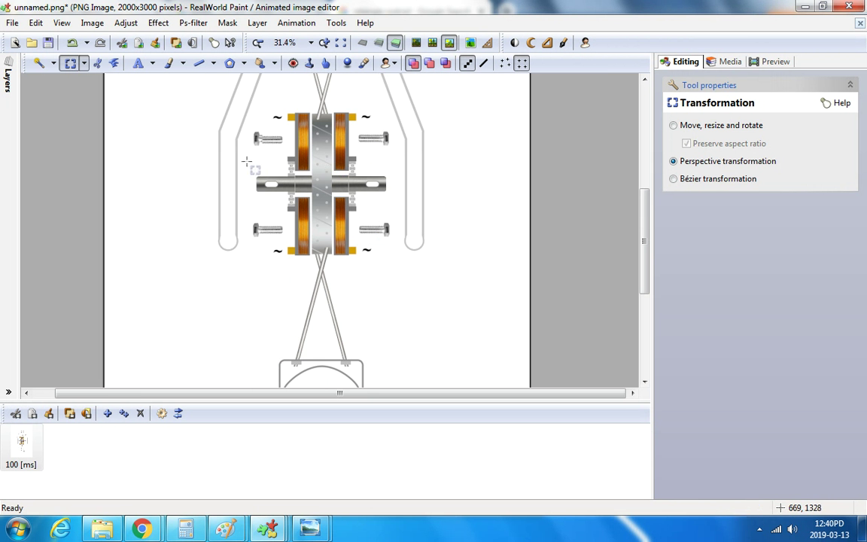
pyautogui.scroll(-1, 247, 161)
pyautogui.scroll(1, 251, 133)
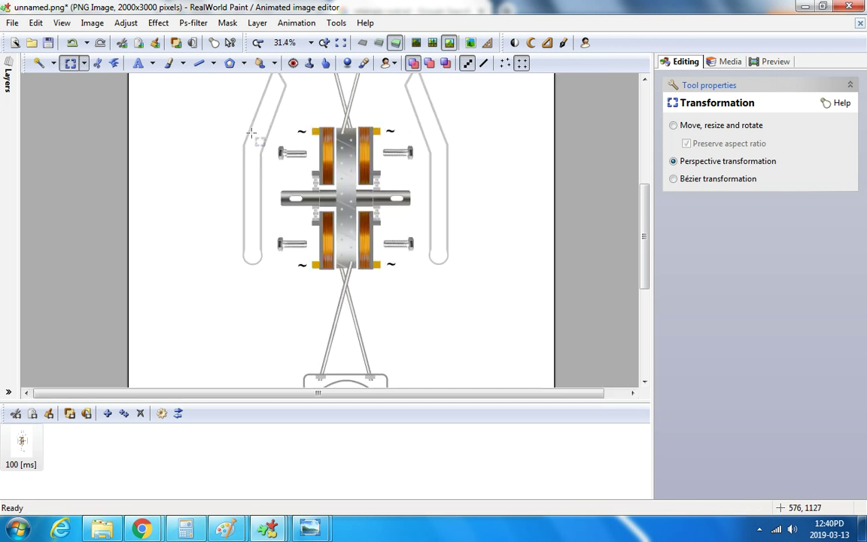
# Undo the placement of the mirrored outline beside the coil-and-shaft assembly.
pyautogui.click(73, 43)
pyautogui.scroll(-1, 204, 135)
pyautogui.scroll(1, 218, 141)
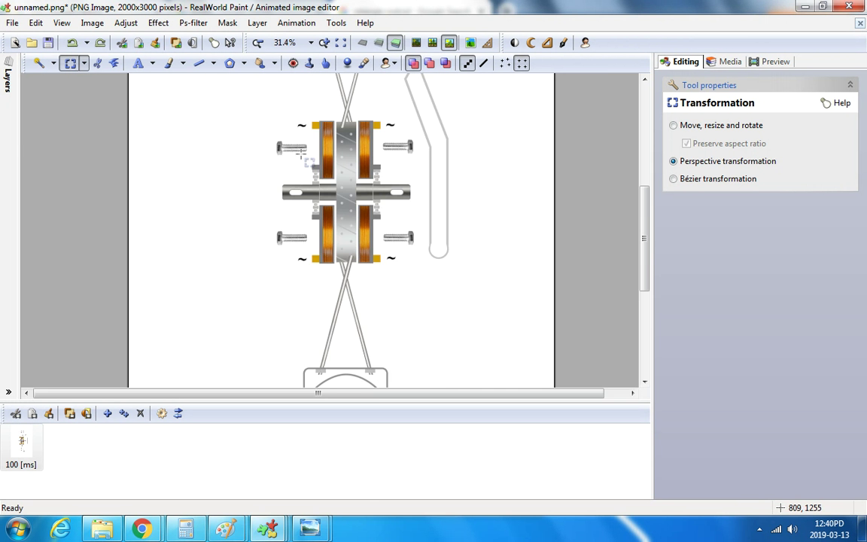
# Flood-fill the inside of the remaining bent outline with solid C4C4C4 grey at 1% tolerance.
pyautogui.scroll(-2, 318, 159)
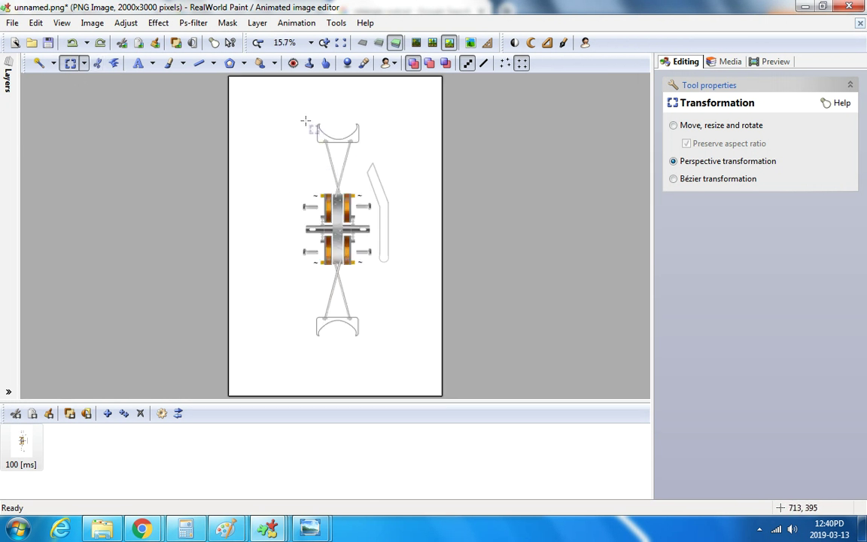
pyautogui.click(260, 64)
pyautogui.click(373, 176)
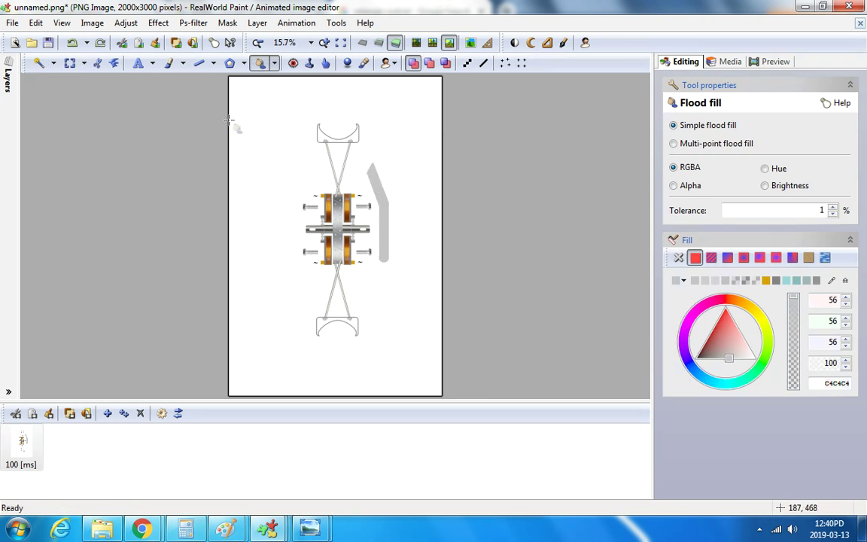
# Paint over the thin white gaps in the rounded lower end of the filled arm with a 30 px round C4C4C4 brush.
pyautogui.scroll(4, 387, 241)
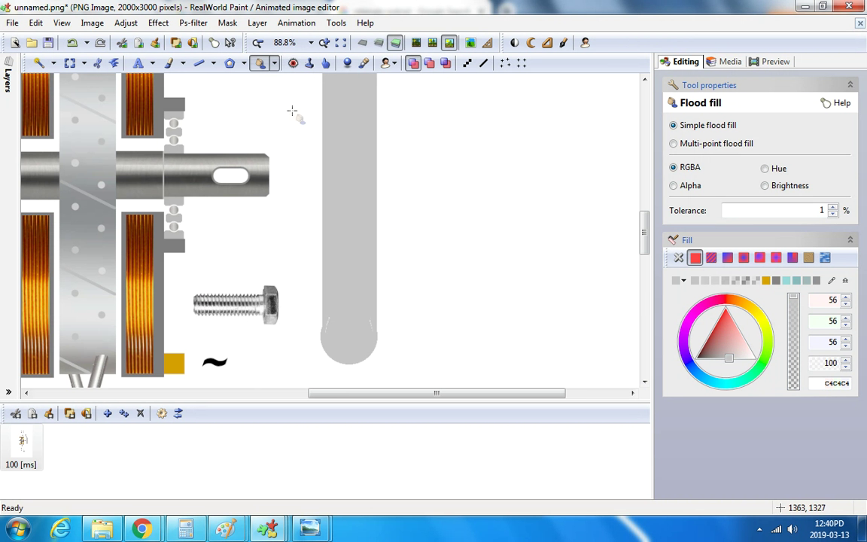
pyautogui.click(200, 63)
pyautogui.click(170, 63)
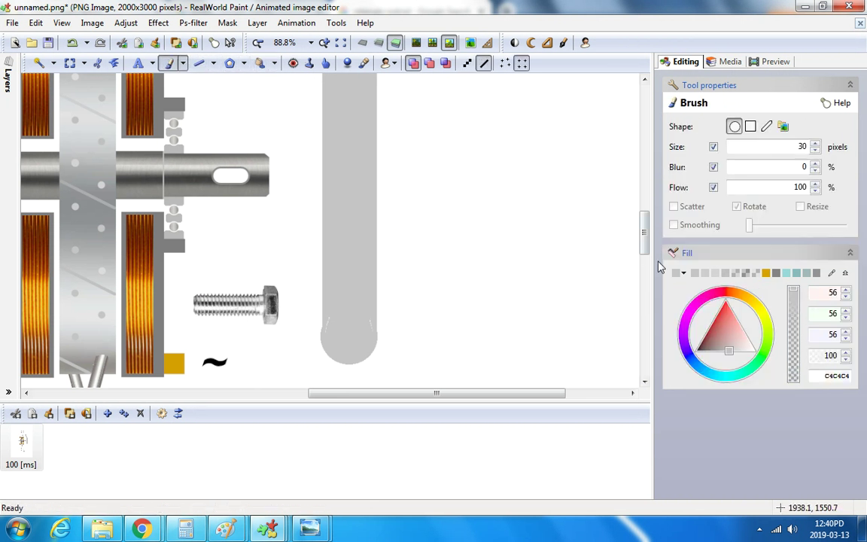
pyautogui.click(680, 273)
pyautogui.click(688, 343)
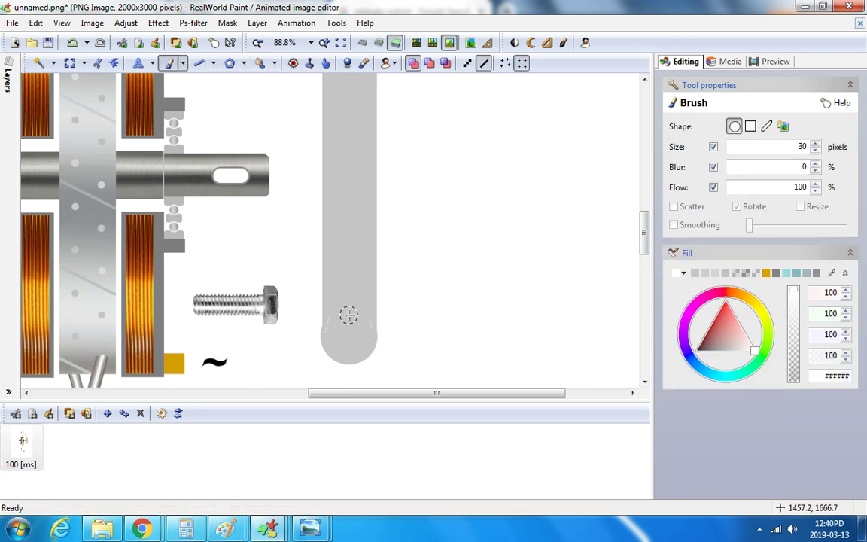
pyautogui.scroll(1, 348, 315)
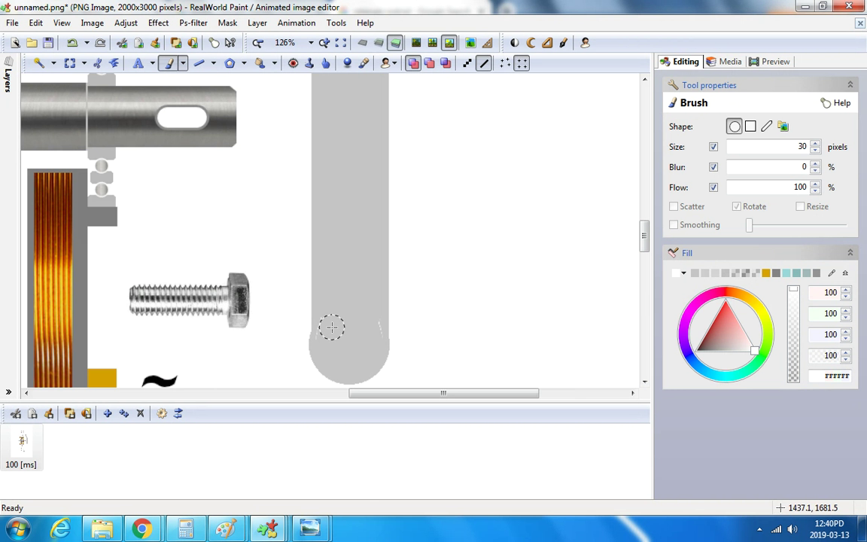
pyautogui.click(364, 64)
pyautogui.click(322, 268)
pyautogui.click(169, 63)
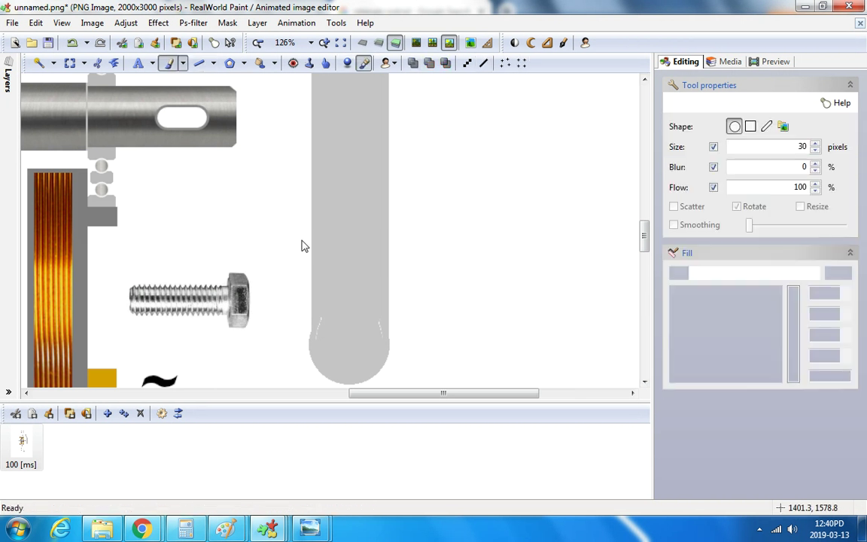
pyautogui.scroll(2, 319, 315)
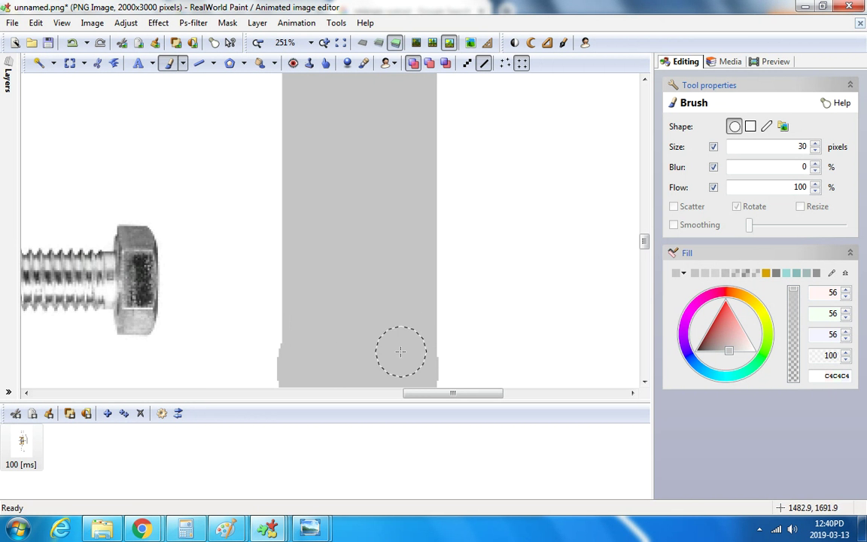
pyautogui.scroll(-5, 393, 300)
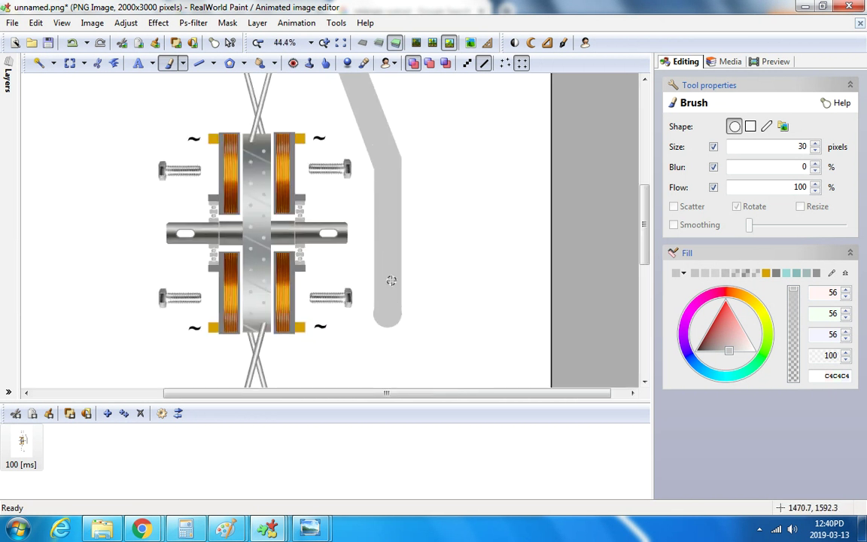
pyautogui.scroll(5, 391, 280)
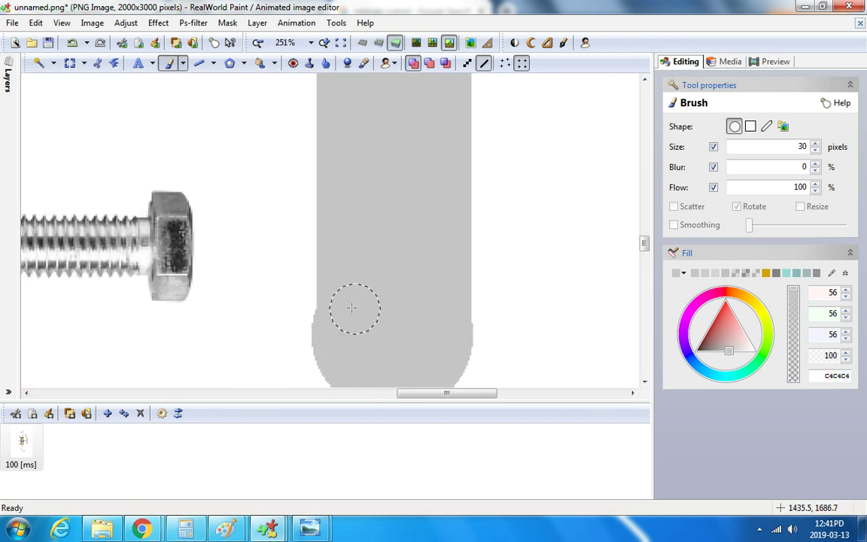
# Paint a round hole near the grey arm's lower end with a white FFFFFF brush of 50 px.
pyautogui.scroll(-1, 377, 305)
pyautogui.click(674, 277)
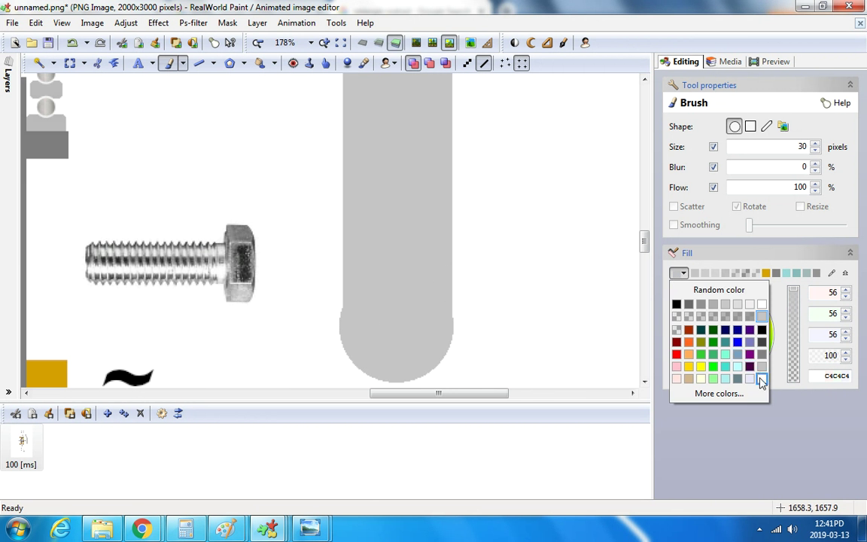
pyautogui.click(685, 341)
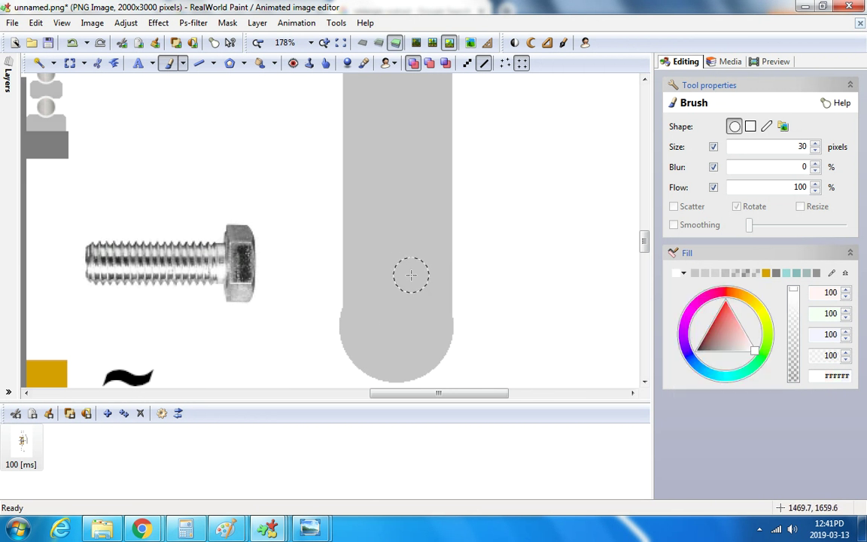
pyautogui.click(816, 144)
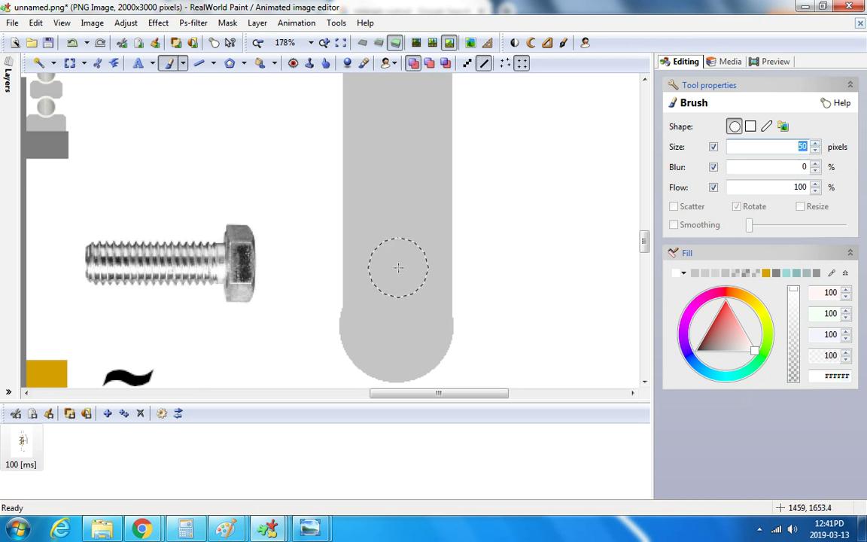
pyautogui.scroll(-10, 397, 266)
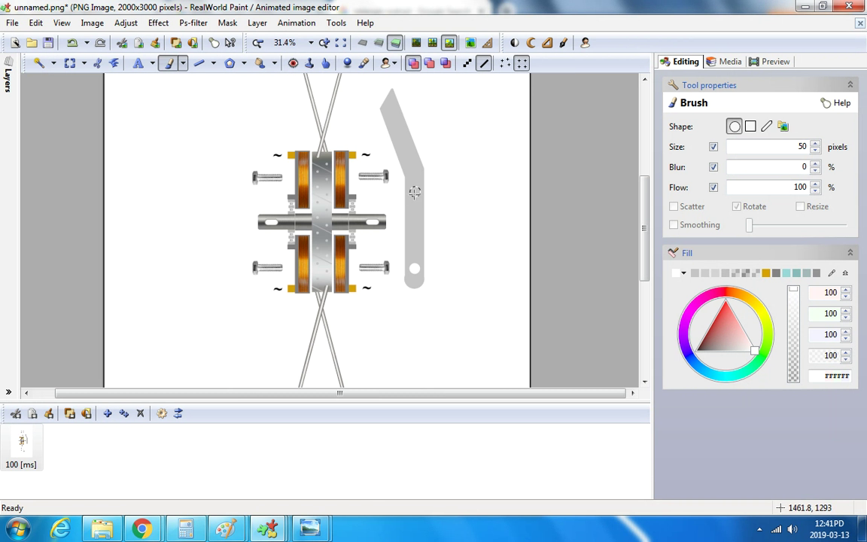
pyautogui.scroll(3, 415, 181)
pyautogui.scroll(-3, 417, 218)
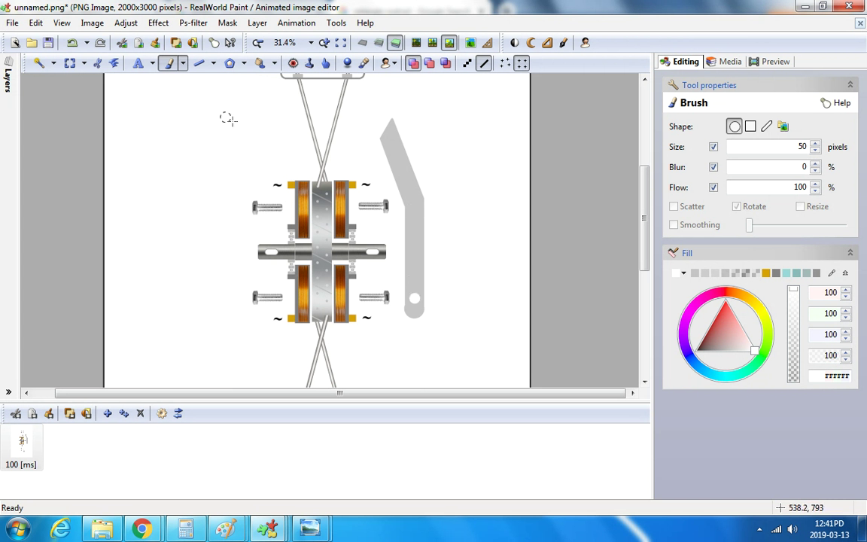
pyautogui.scroll(1, 416, 302)
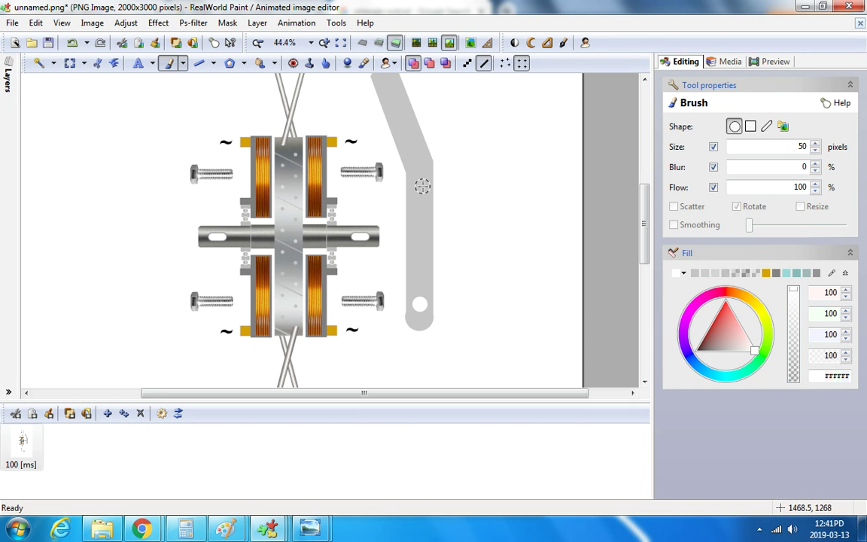
pyautogui.scroll(-1, 419, 187)
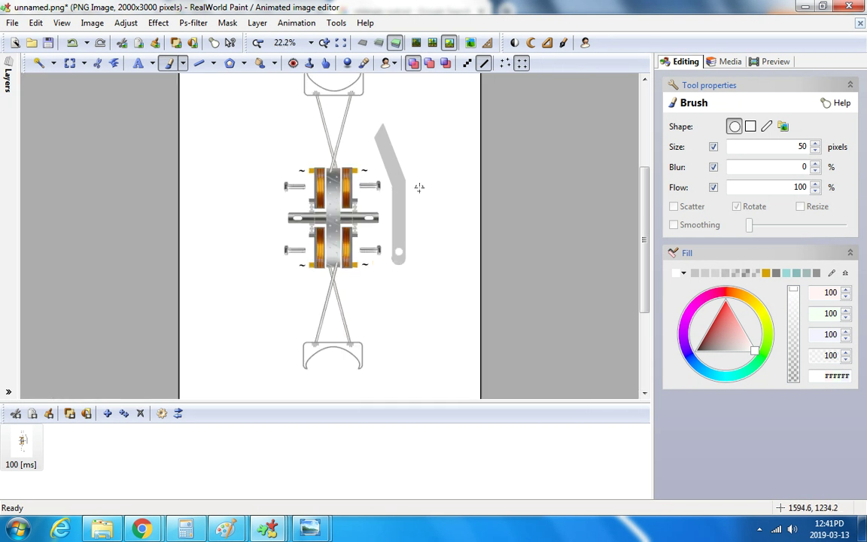
# Select the whole motor drawing with a rectangle of about 1230 x 2351 px and copy it.
pyautogui.click(71, 63)
pyautogui.scroll(-1, 290, 139)
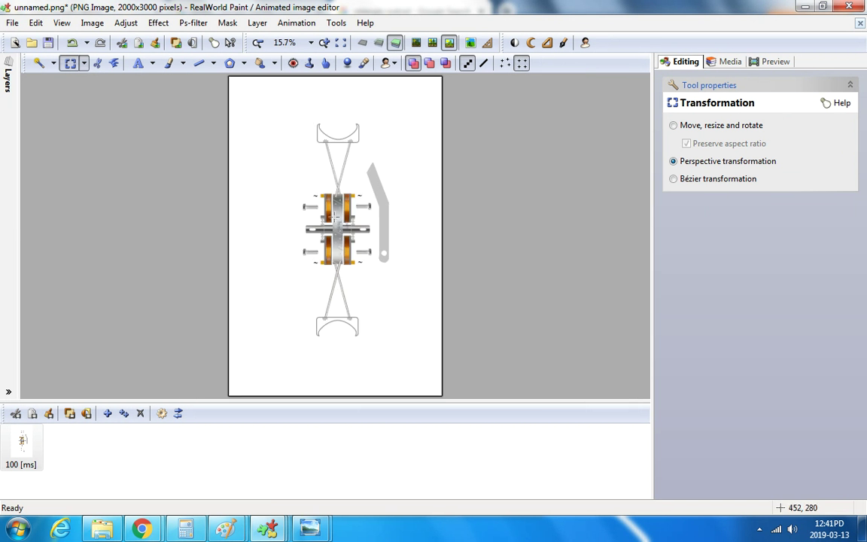
pyautogui.moveTo(277, 106); pyautogui.dragTo(408, 356)
pyautogui.rightClick(314, 216)
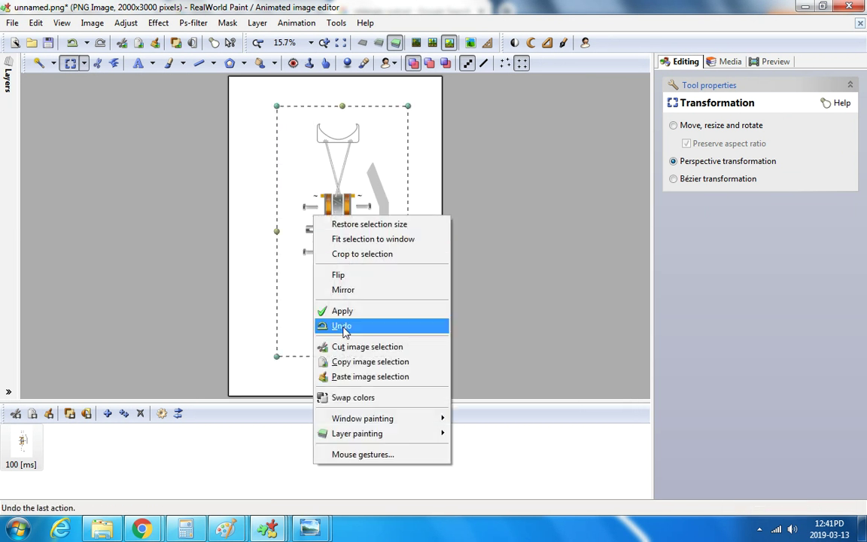
pyautogui.click(370, 362)
# Switch to the 123 image in Paint and extend its canvas downward to a height of 3560 px.
pyautogui.moveTo(226, 529)
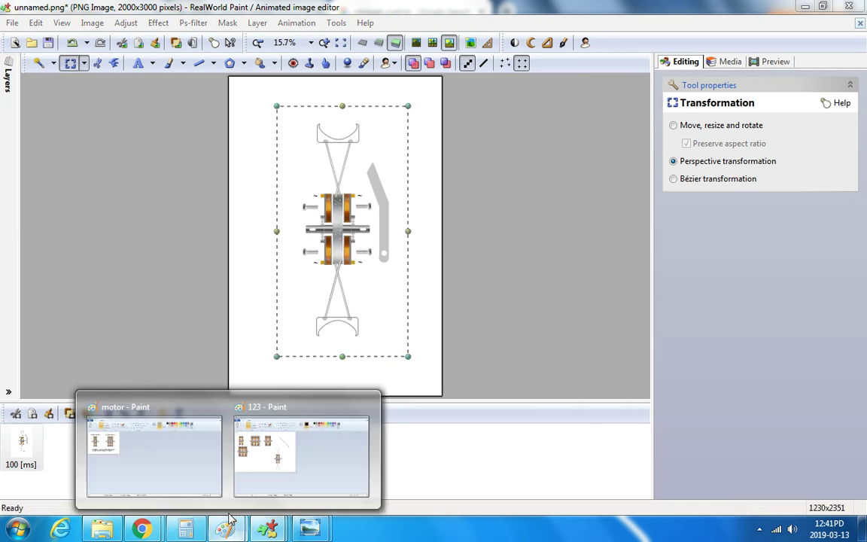
pyautogui.click(262, 469)
pyautogui.moveTo(201, 359); pyautogui.dragTo(199, 399)
# Close the motor.png image in Paint without saving its changes.
pyautogui.moveTo(226, 529)
pyautogui.click(139, 469)
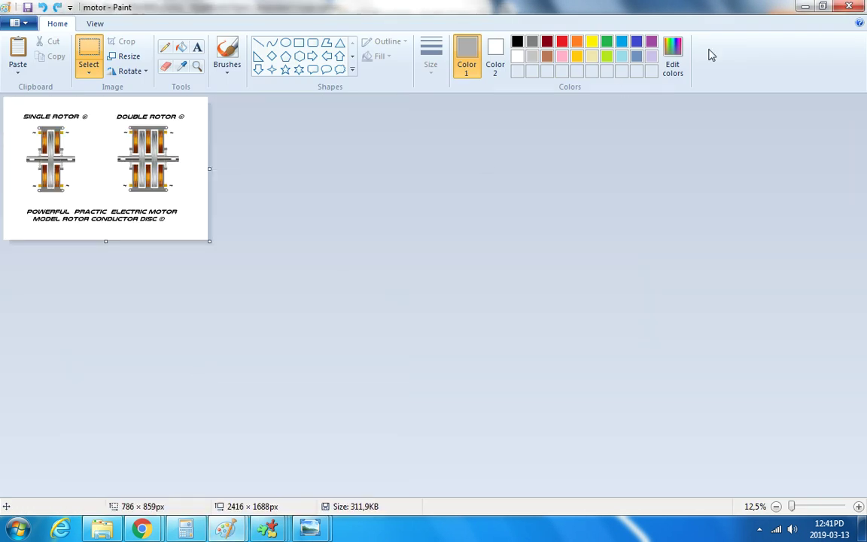
pyautogui.hotkey('alt', 'F4')
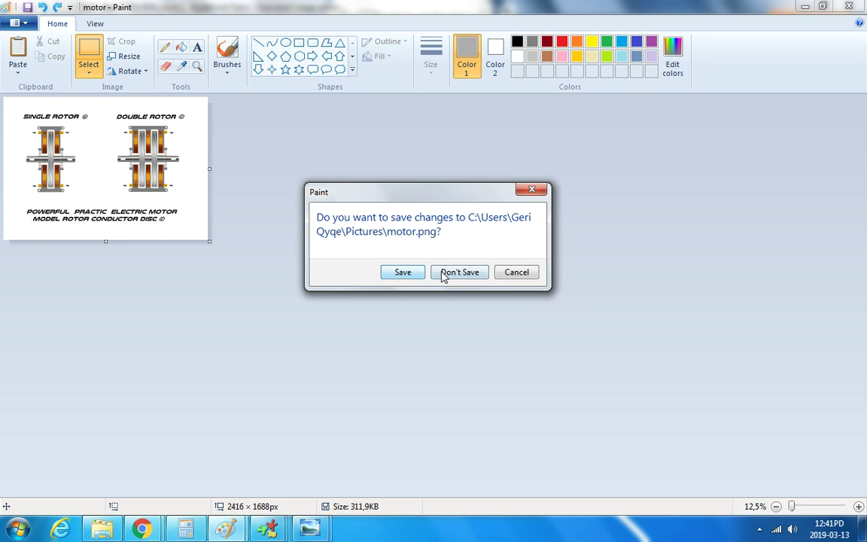
pyautogui.click(445, 277)
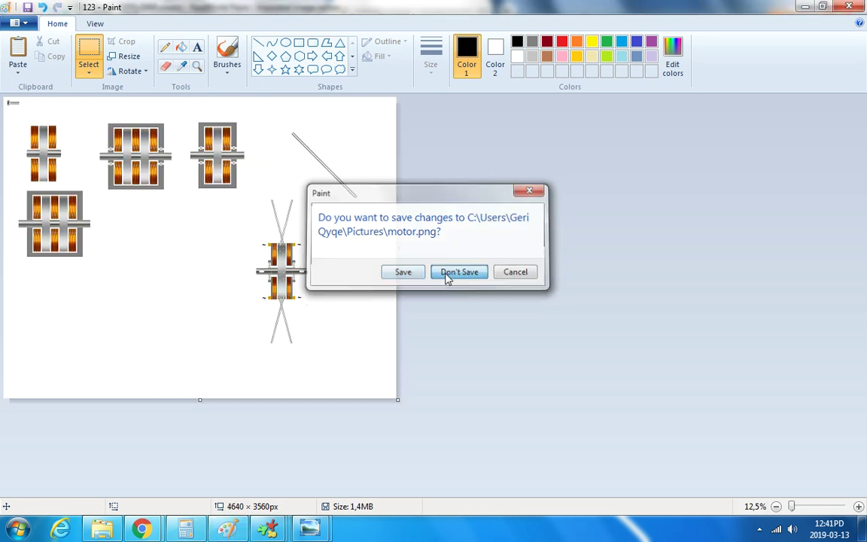
# Paste the copied motor drawing into the 123 image and place it over the older coil assembly below the diagonal rod.
pyautogui.rightClick(195, 262)
pyautogui.click(220, 305)
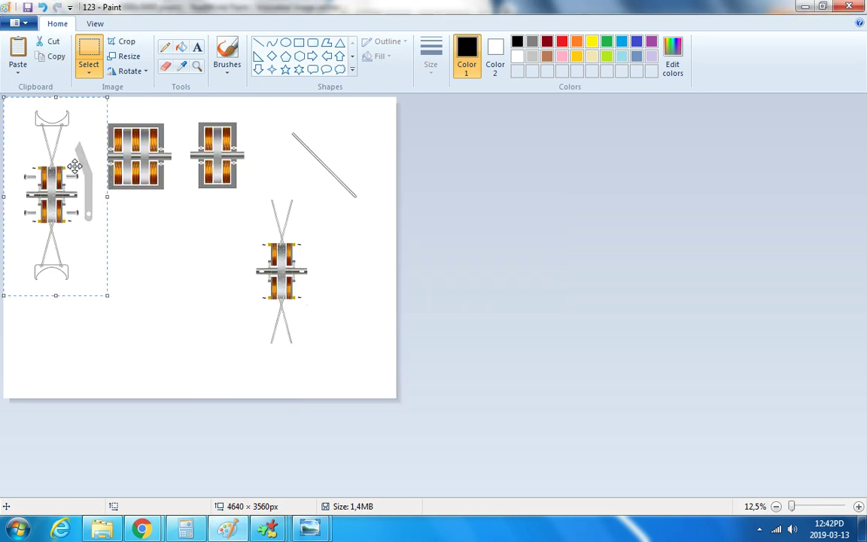
pyautogui.moveTo(74, 166); pyautogui.dragTo(301, 258)
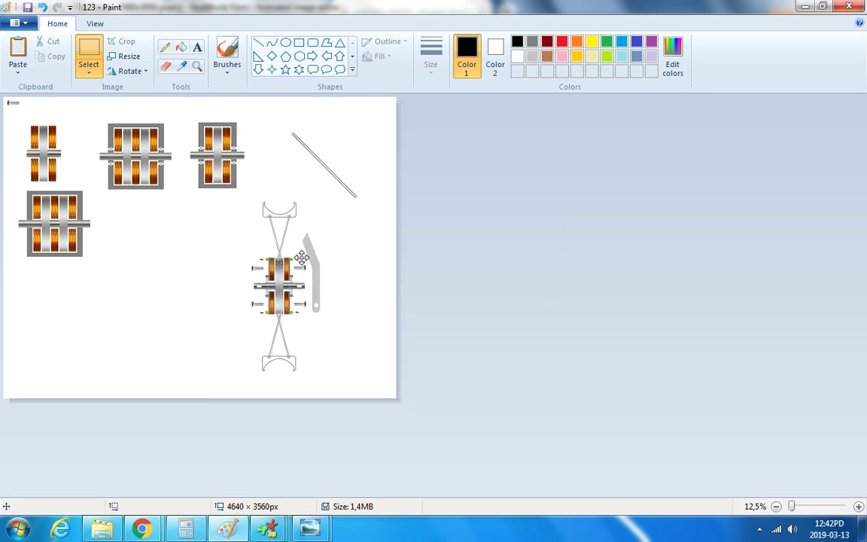
pyautogui.click(334, 308)
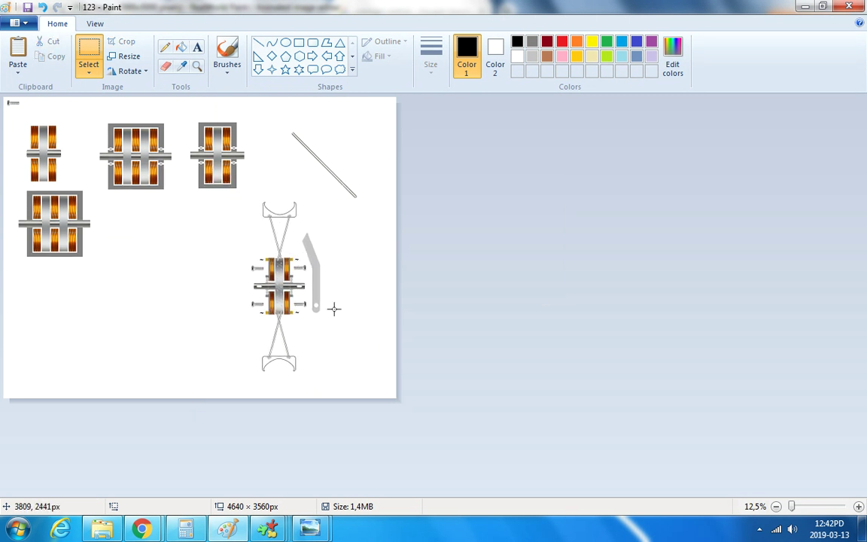
# Outline the grey bent arm with a free-form selection and move it slightly upward beside the coil assembly.
pyautogui.click(859, 508)
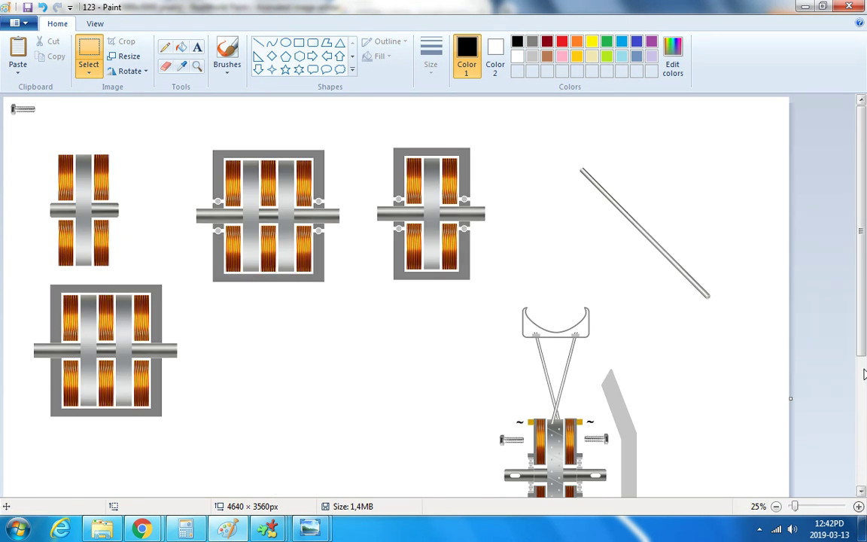
pyautogui.scroll(-3, 864, 374)
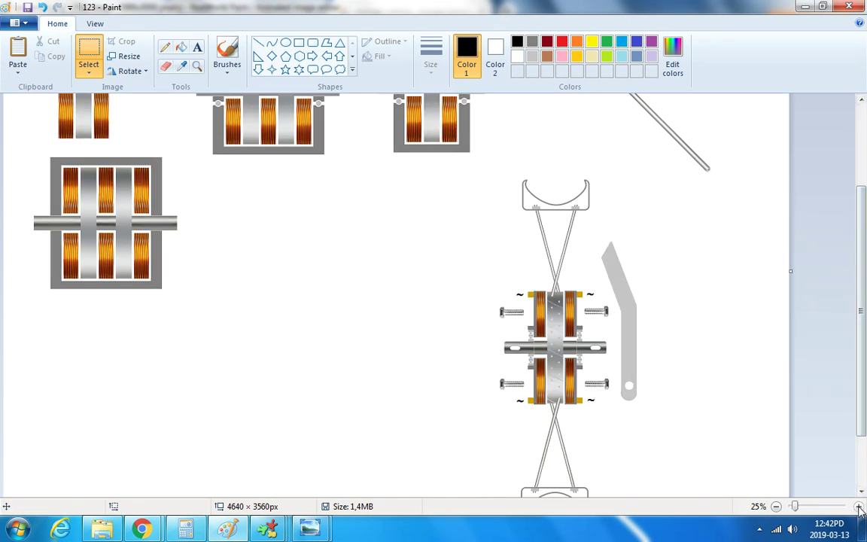
pyautogui.click(859, 507)
pyautogui.moveTo(487, 495); pyautogui.dragTo(761, 490)
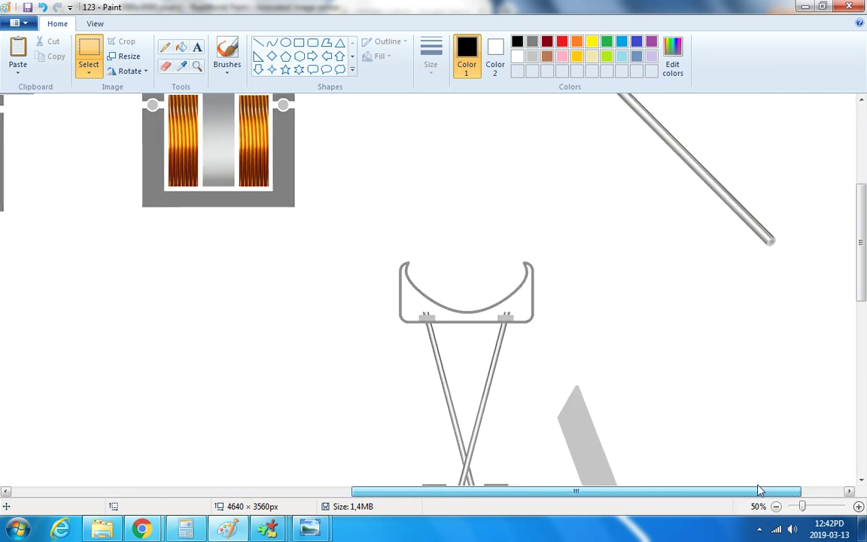
pyautogui.scroll(-4, 662, 339)
pyautogui.click(90, 73)
pyautogui.click(132, 118)
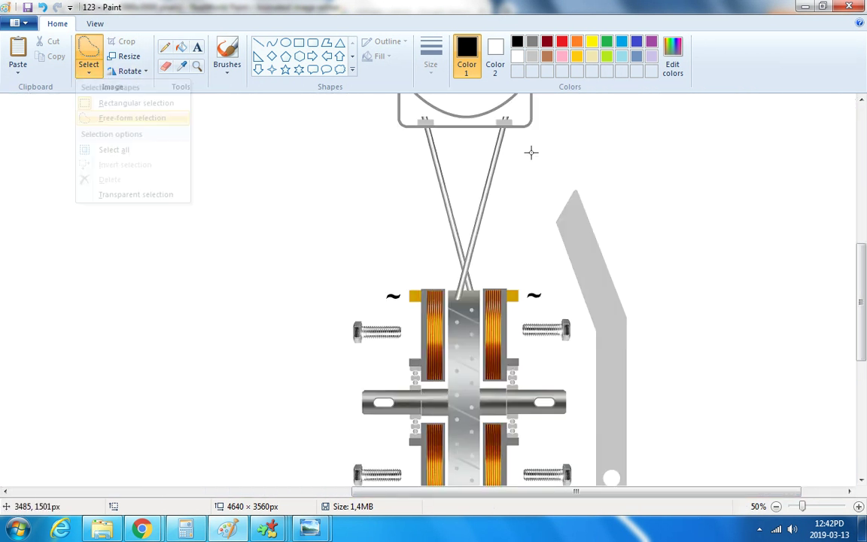
pyautogui.moveTo(593, 162)
pyautogui.mouseDown()
pyautogui.moveTo(584, 163)
pyautogui.moveTo(549, 236)
pyautogui.moveTo(578, 316)
pyautogui.moveTo(574, 397)
pyautogui.moveTo(660, 441)
pyautogui.moveTo(677, 188)
pyautogui.moveTo(636, 126)
pyautogui.moveTo(610, 180)
pyautogui.moveTo(596, 250)
pyautogui.moveTo(620, 307)
pyautogui.moveTo(616, 326)
pyautogui.moveTo(616, 280)
pyautogui.mouseUp()
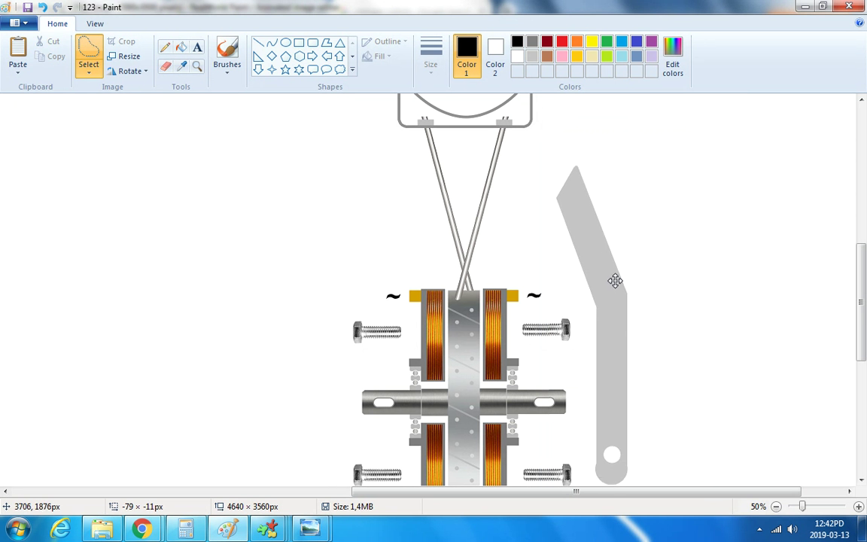
pyautogui.click(640, 297)
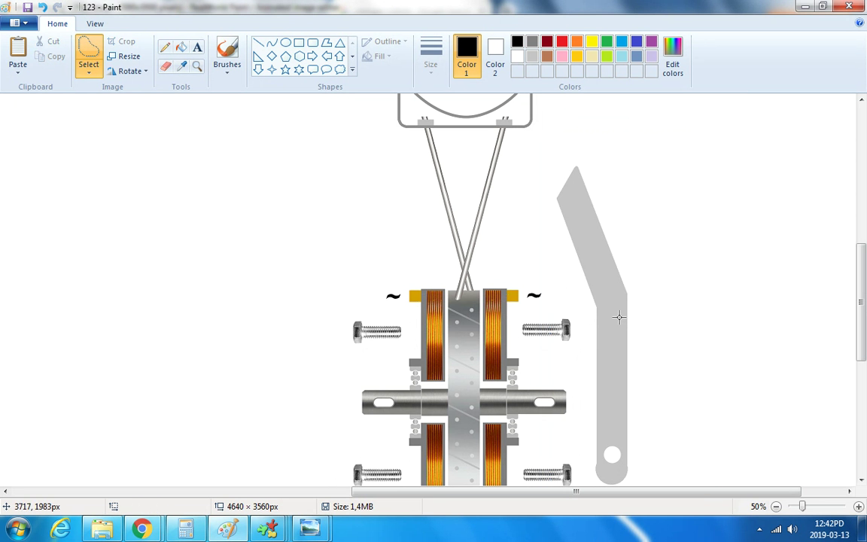
# Trim both bulging edges of the arm's rounded lower end flush with its straight sides, using rectangular selections.
pyautogui.scroll(-3, 606, 313)
pyautogui.click(90, 71)
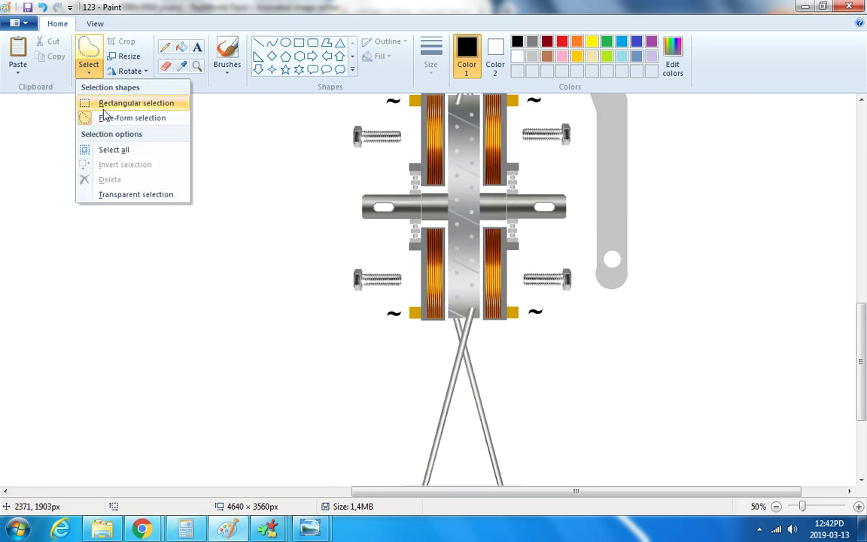
pyautogui.click(89, 102)
pyautogui.click(859, 507)
pyautogui.moveTo(573, 491); pyautogui.dragTo(753, 500)
pyautogui.scroll(-2, 646, 386)
pyautogui.moveTo(660, 283); pyautogui.dragTo(600, 393)
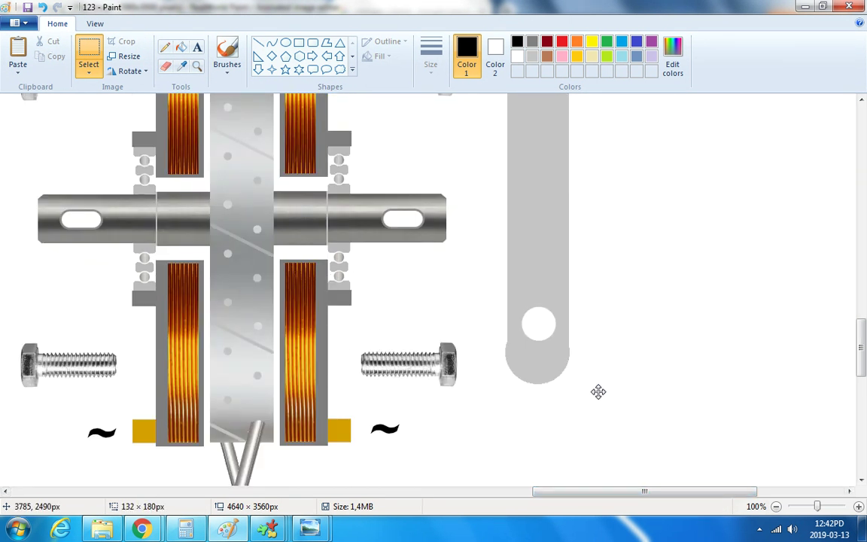
pyautogui.moveTo(477, 292); pyautogui.dragTo(503, 401)
pyautogui.press('Delete')
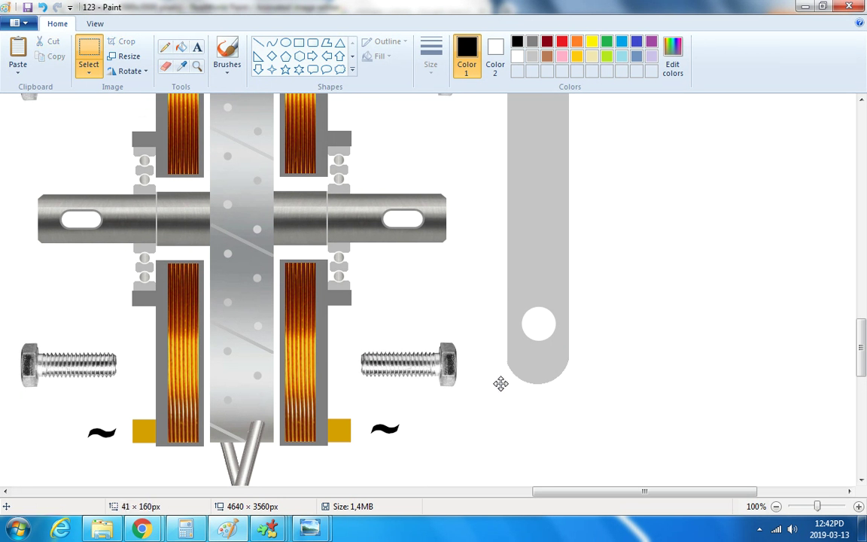
# Copy the arm's round hole in a 64 x 74 px selection and paste it slightly lower over the original hole.
pyautogui.rightClick(545, 327)
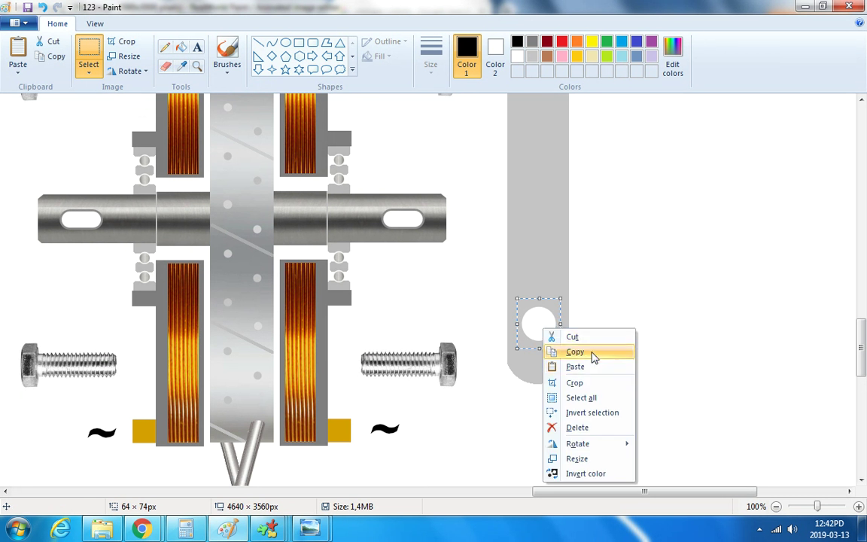
pyautogui.click(591, 355)
pyautogui.rightClick(610, 263)
pyautogui.click(636, 299)
pyautogui.moveTo(26, 121); pyautogui.dragTo(545, 340)
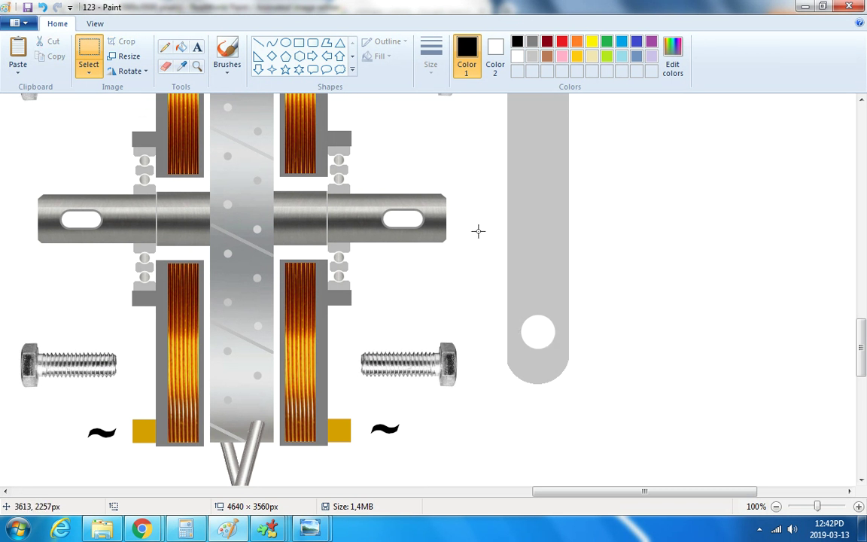
# Copy the arm's lower end in a 149 x 232 px selection and paste it further down to lengthen the arm.
pyautogui.moveTo(490, 242); pyautogui.dragTo(591, 399)
pyautogui.rightClick(532, 296)
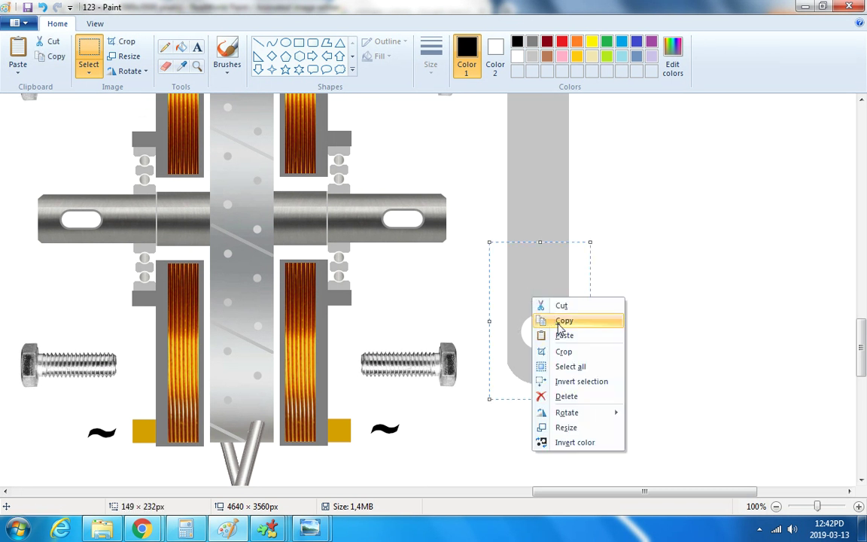
pyautogui.click(563, 321)
pyautogui.rightClick(621, 236)
pyautogui.click(658, 275)
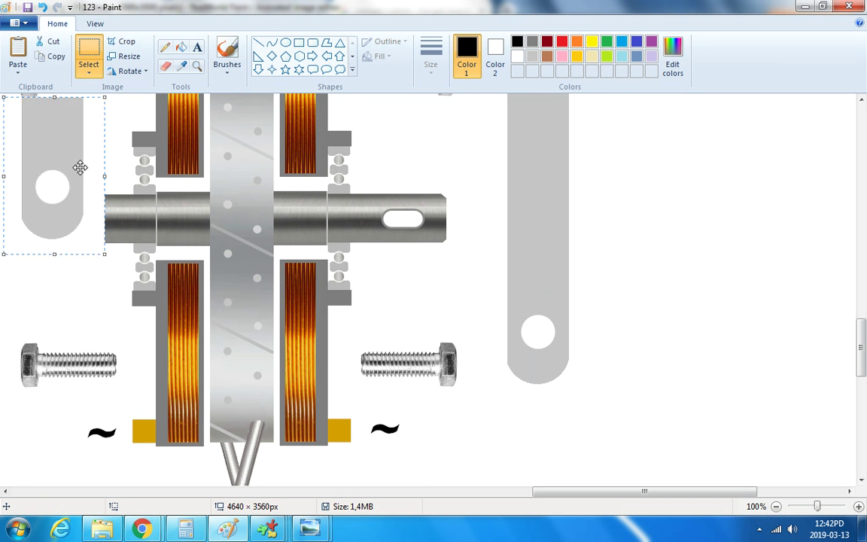
pyautogui.moveTo(75, 167); pyautogui.dragTo(566, 342)
pyautogui.click(631, 287)
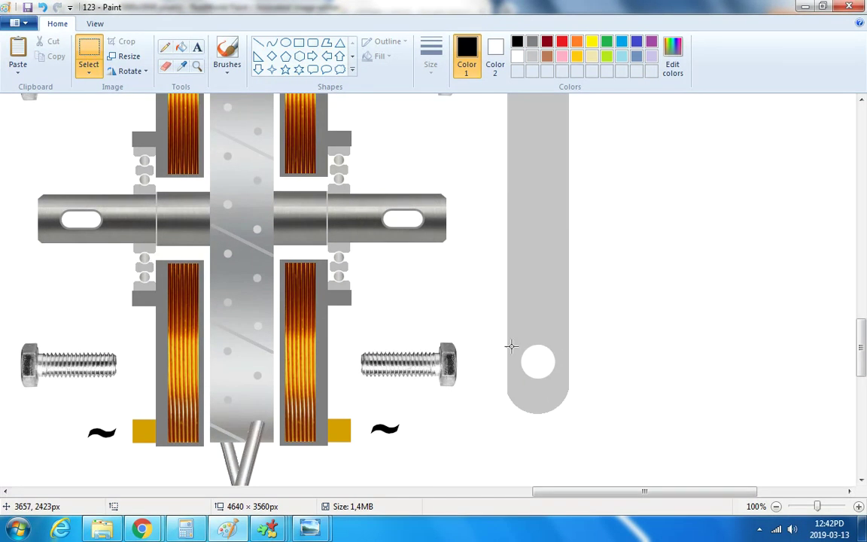
# Copy the round hole in a 70 x 76 px selection and paste it on the arm just below the bend.
pyautogui.rightClick(540, 358)
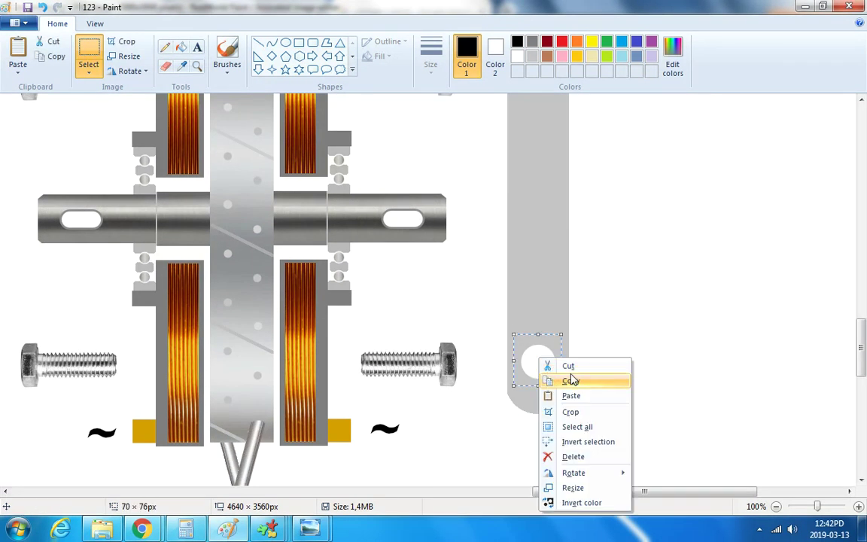
pyautogui.click(572, 379)
pyautogui.scroll(3, 547, 345)
pyautogui.rightClick(531, 338)
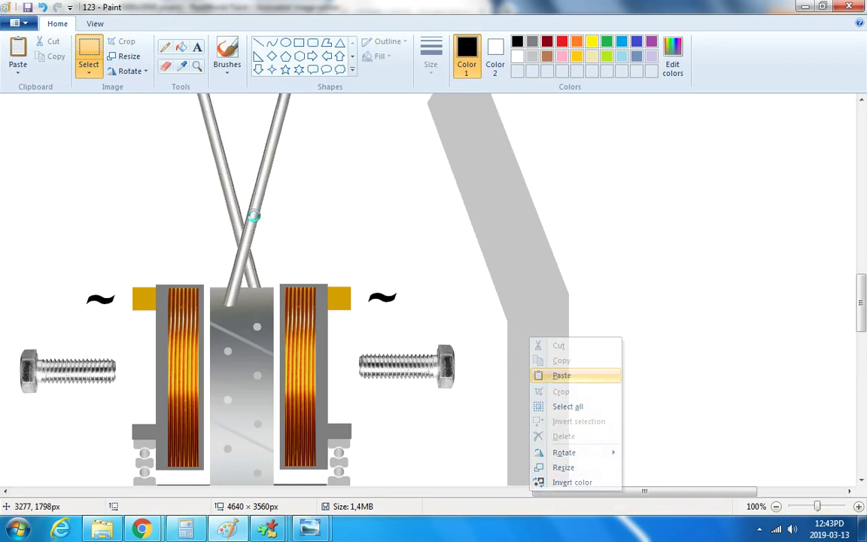
pyautogui.click(561, 374)
pyautogui.moveTo(28, 122); pyautogui.dragTo(541, 369)
pyautogui.click(657, 307)
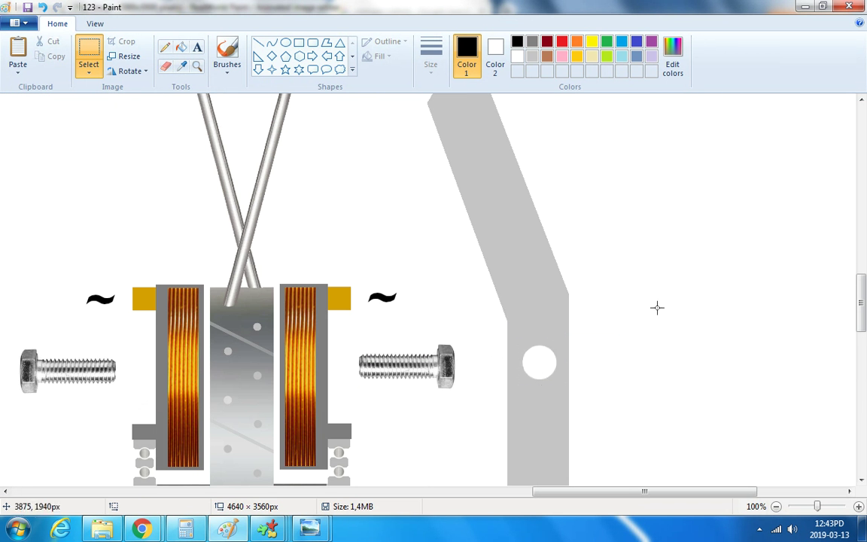
# Draw a white line about 191 x 491 px inside the outer edge of the arm's slanted section and fill the cut-off strip white.
pyautogui.click(776, 506)
pyautogui.click(776, 506)
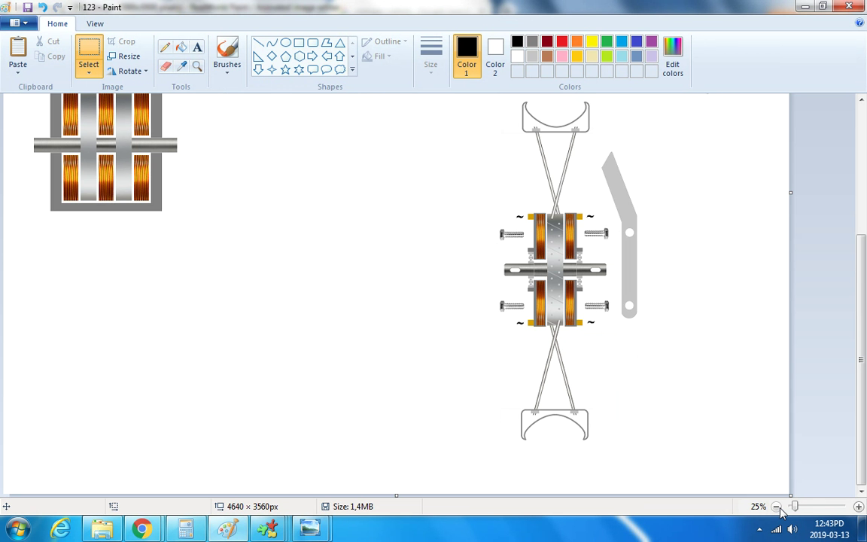
pyautogui.click(859, 506)
pyautogui.moveTo(368, 499)
pyautogui.mouseDown()
pyautogui.moveTo(687, 500)
pyautogui.moveTo(712, 489)
pyautogui.mouseUp()
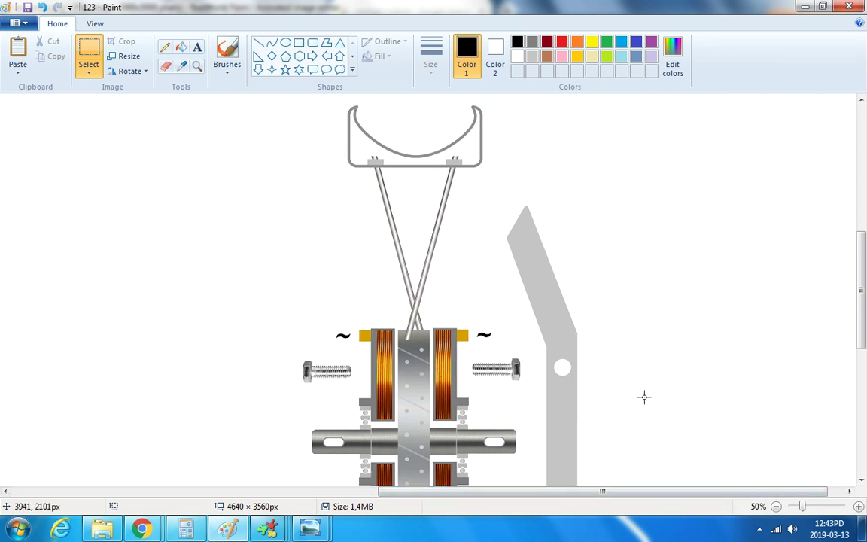
pyautogui.click(227, 50)
pyautogui.click(181, 66)
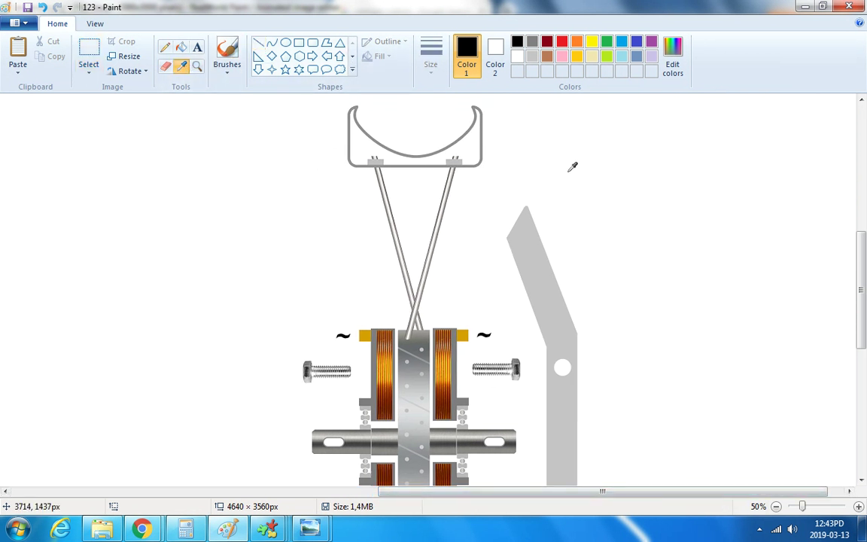
pyautogui.click(573, 167)
pyautogui.moveTo(523, 204); pyautogui.dragTo(587, 370)
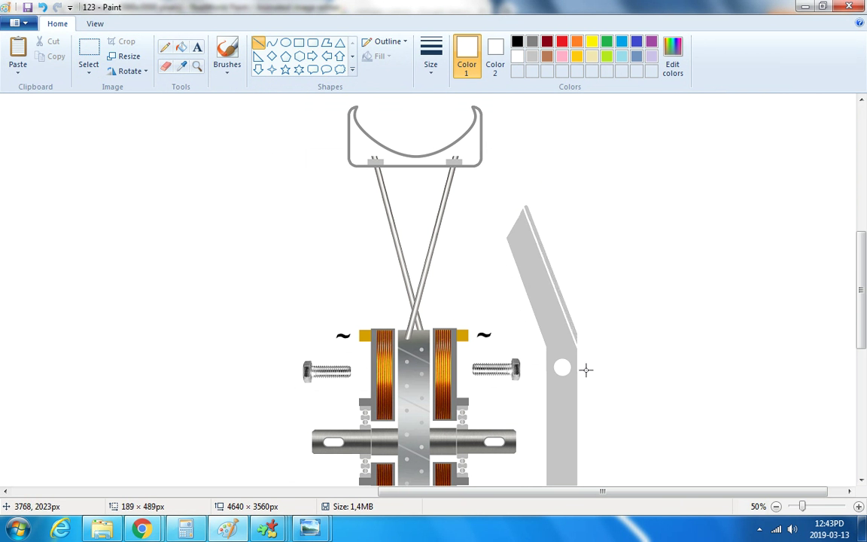
pyautogui.moveTo(586, 370); pyautogui.dragTo(587, 370)
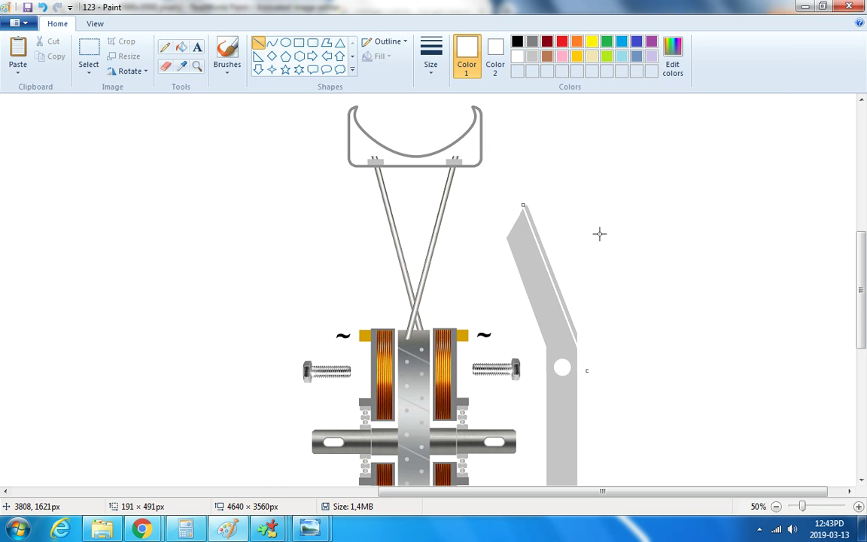
pyautogui.moveTo(543, 261); pyautogui.dragTo(544, 261)
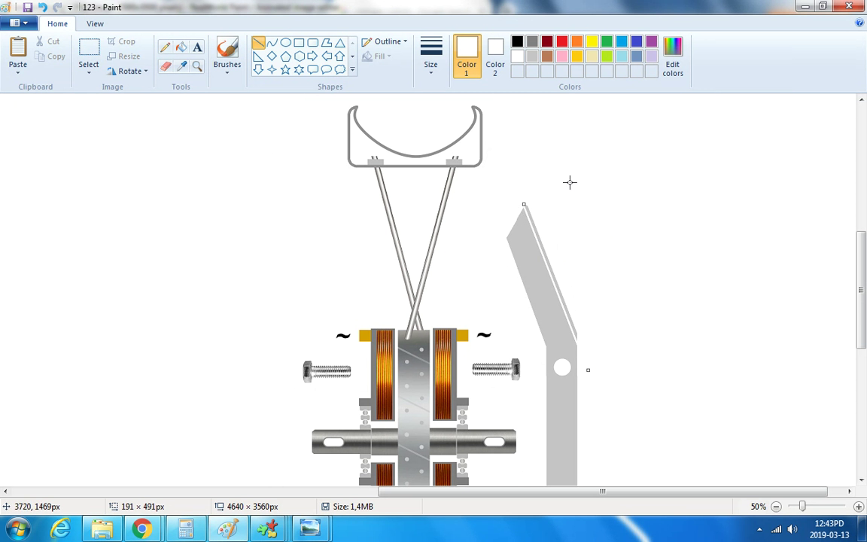
pyautogui.click(181, 48)
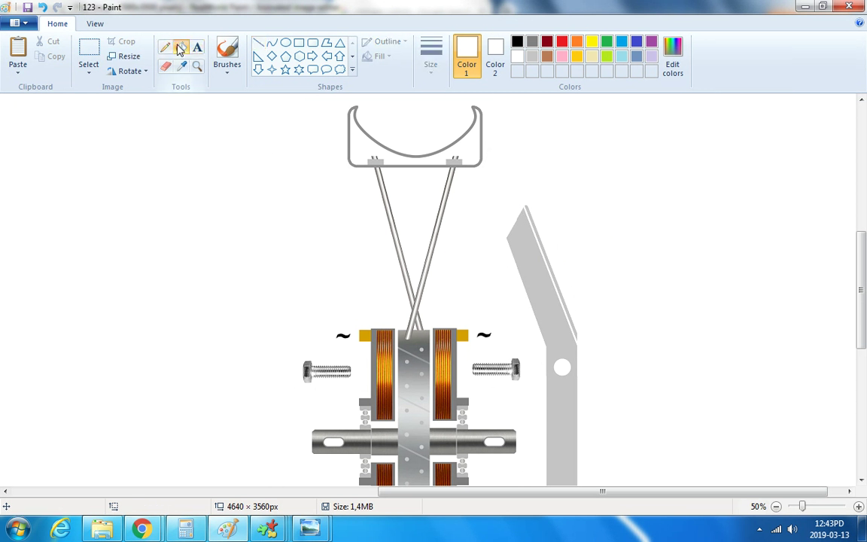
pyautogui.click(536, 220)
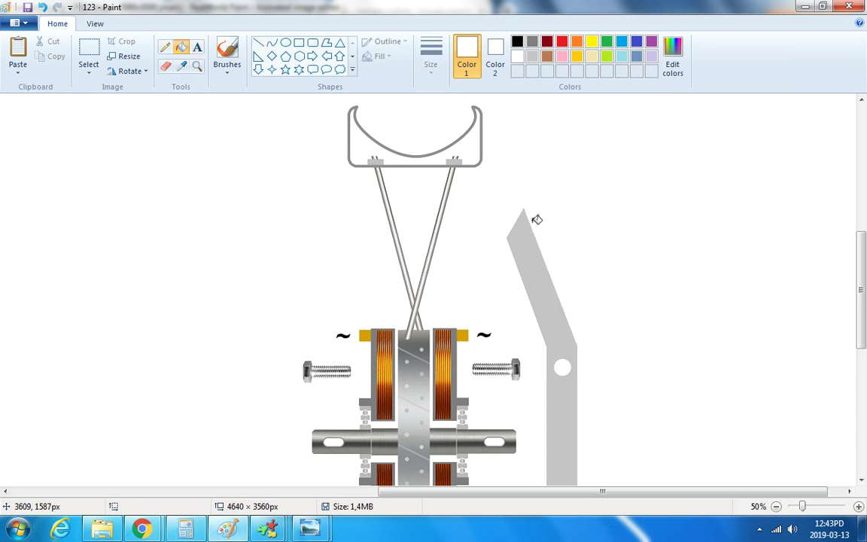
# Outline the whole two-hole arm with a free-form selection, copy it and paste a duplicate.
pyautogui.scroll(-3, 538, 225)
pyautogui.click(88, 53)
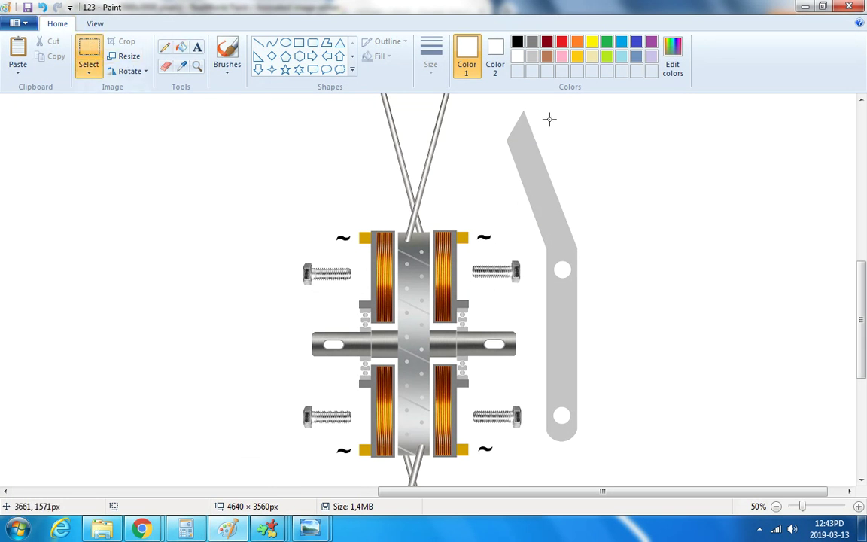
pyautogui.click(88, 73)
pyautogui.click(106, 116)
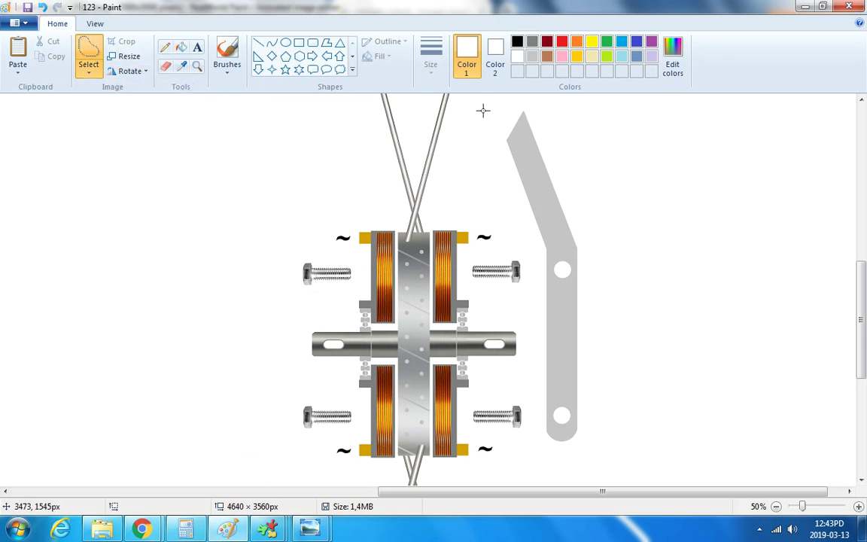
pyautogui.moveTo(524, 104)
pyautogui.mouseDown()
pyautogui.moveTo(508, 174)
pyautogui.moveTo(531, 301)
pyautogui.moveTo(531, 368)
pyautogui.moveTo(580, 476)
pyautogui.moveTo(583, 153)
pyautogui.moveTo(508, 111)
pyautogui.moveTo(524, 105)
pyautogui.mouseUp()
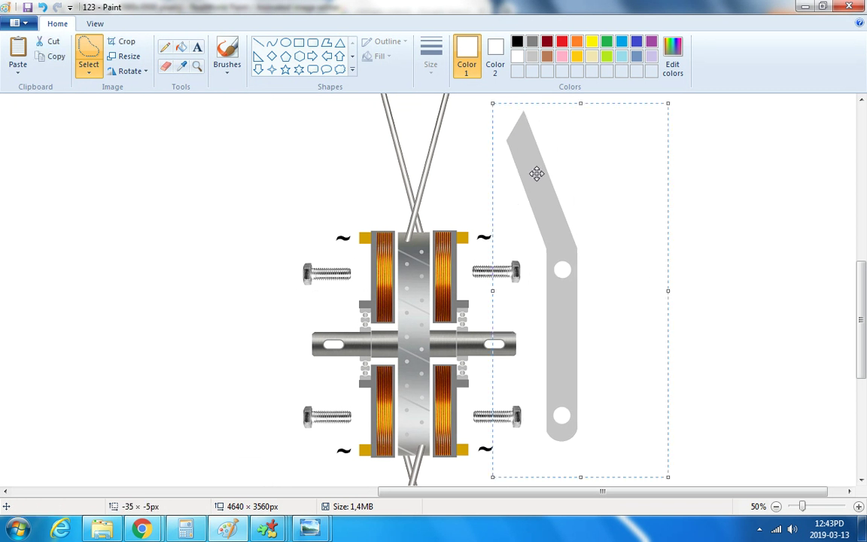
pyautogui.rightClick(539, 177)
pyautogui.click(571, 200)
pyautogui.rightClick(234, 157)
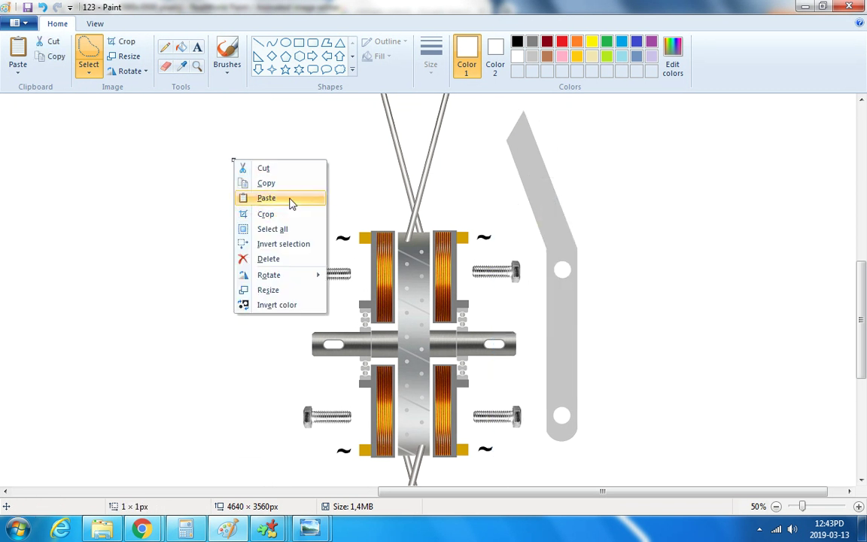
pyautogui.click(289, 199)
# Flip the pasted arm horizontally and place it on the opposite side of the coil assembly from the original arm.
pyautogui.rightClick(73, 154)
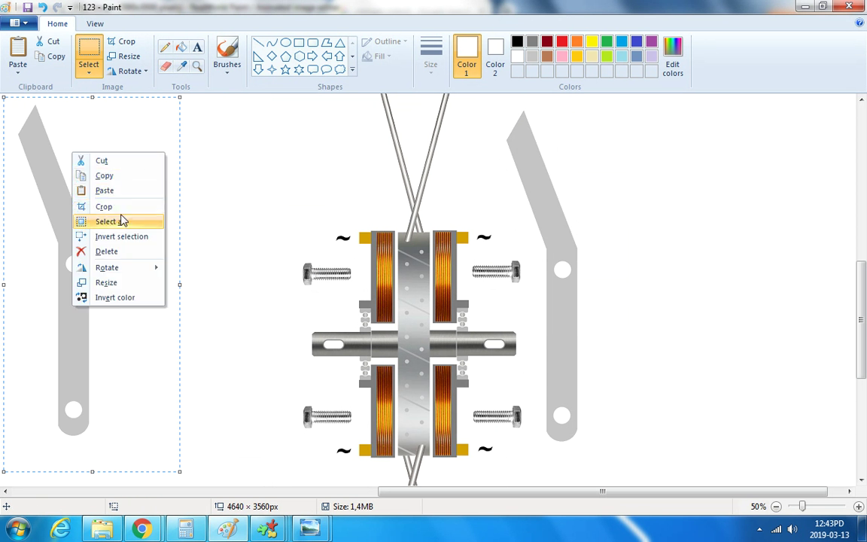
pyautogui.moveTo(128, 268)
pyautogui.click(197, 329)
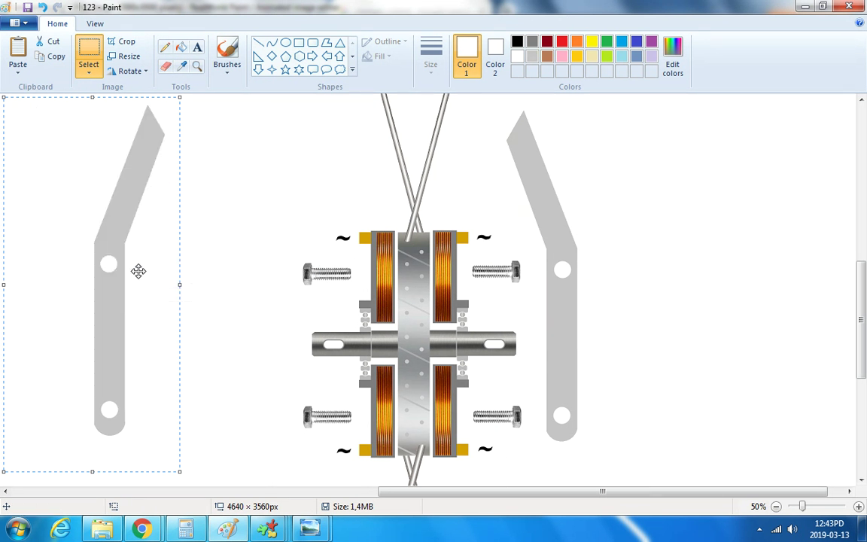
pyautogui.moveTo(137, 271); pyautogui.dragTo(216, 260)
pyautogui.click(685, 202)
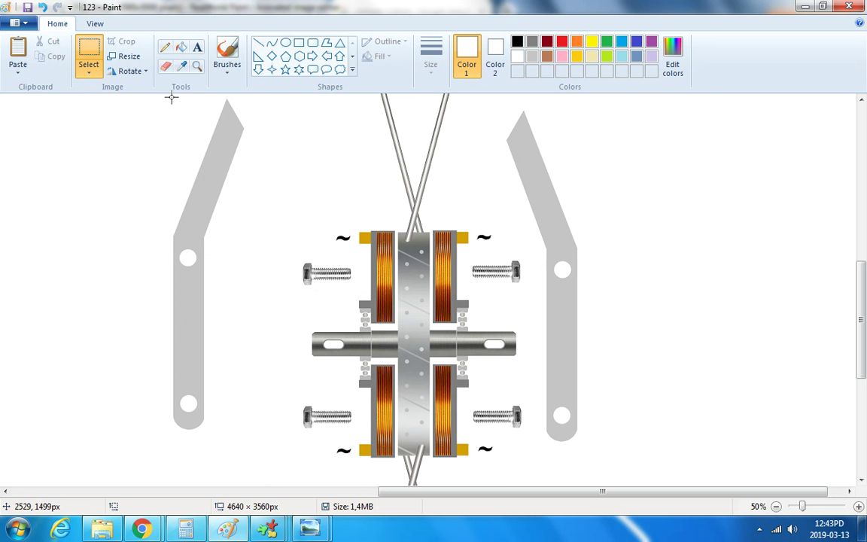
# Outline the mirrored arm with a free-form selection and move it closer to the coil assembly, level with the original arm.
pyautogui.click(90, 75)
pyautogui.click(121, 117)
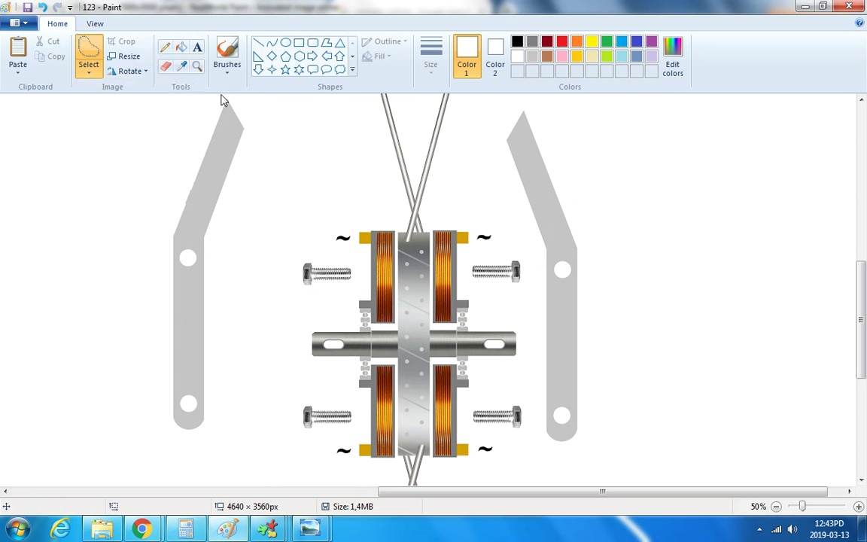
pyautogui.moveTo(198, 108)
pyautogui.mouseDown()
pyautogui.moveTo(141, 252)
pyautogui.moveTo(167, 459)
pyautogui.moveTo(196, 451)
pyautogui.moveTo(216, 415)
pyautogui.mouseUp()
pyautogui.moveTo(226, 260); pyautogui.dragTo(241, 184)
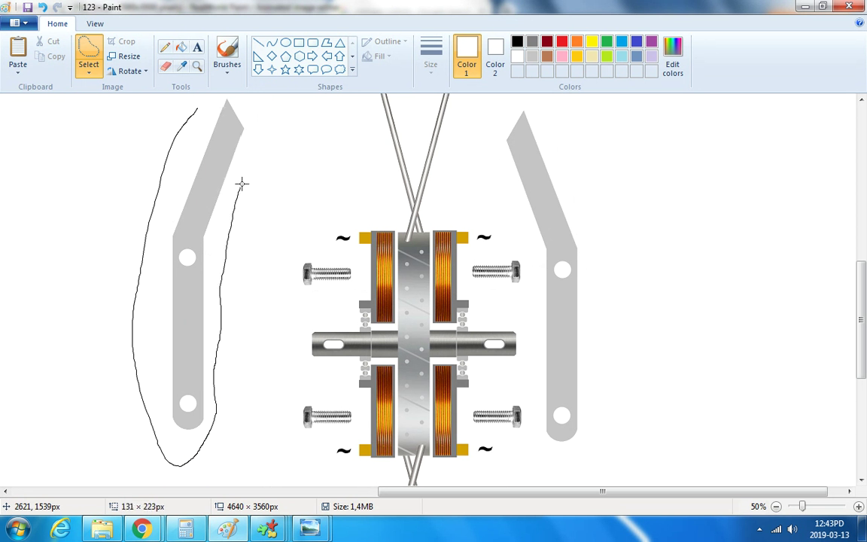
pyautogui.moveTo(250, 125)
pyautogui.mouseDown()
pyautogui.moveTo(220, 89)
pyautogui.moveTo(192, 91)
pyautogui.moveTo(167, 107)
pyautogui.mouseUp()
pyautogui.moveTo(223, 161); pyautogui.dragTo(287, 169)
pyautogui.click(662, 196)
pyautogui.scroll(-2, 662, 346)
pyautogui.scroll(2, 723, 451)
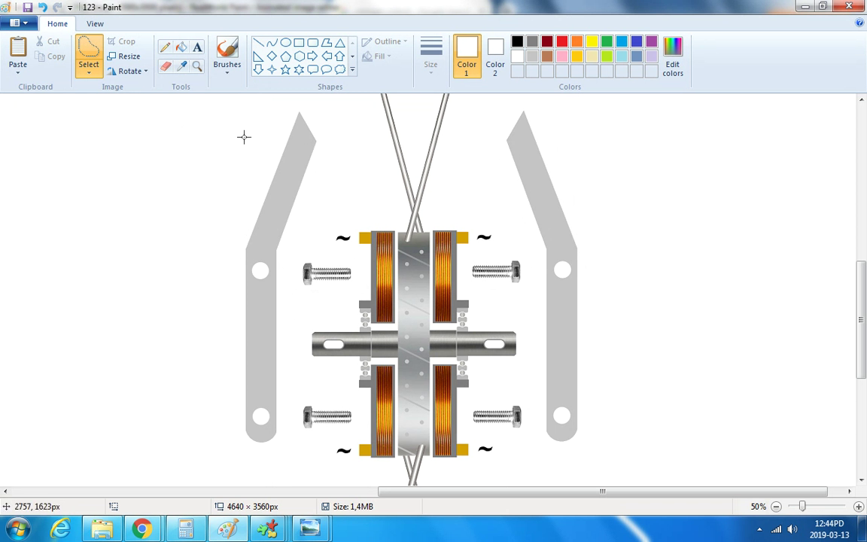
# Move the two bolts beside the left coils slightly outward toward the left arm using rectangular selections.
pyautogui.click(89, 72)
pyautogui.click(136, 103)
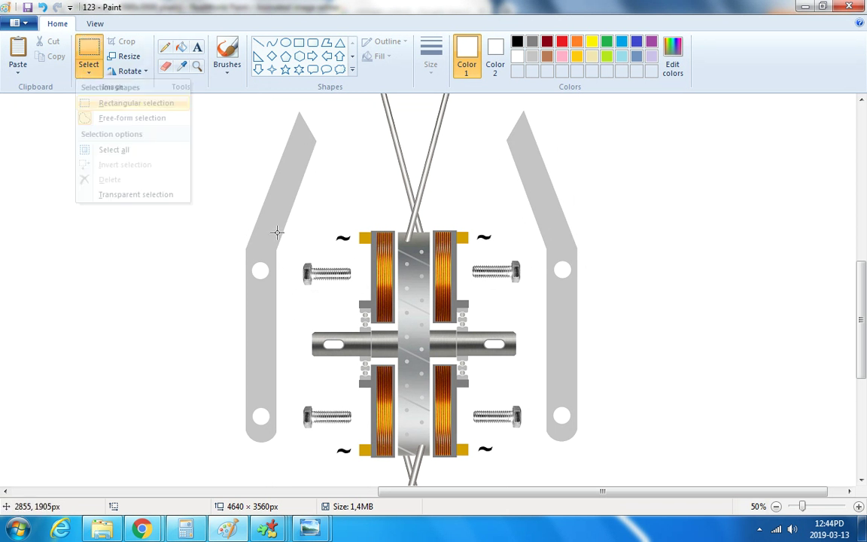
pyautogui.moveTo(291, 255); pyautogui.dragTo(342, 281)
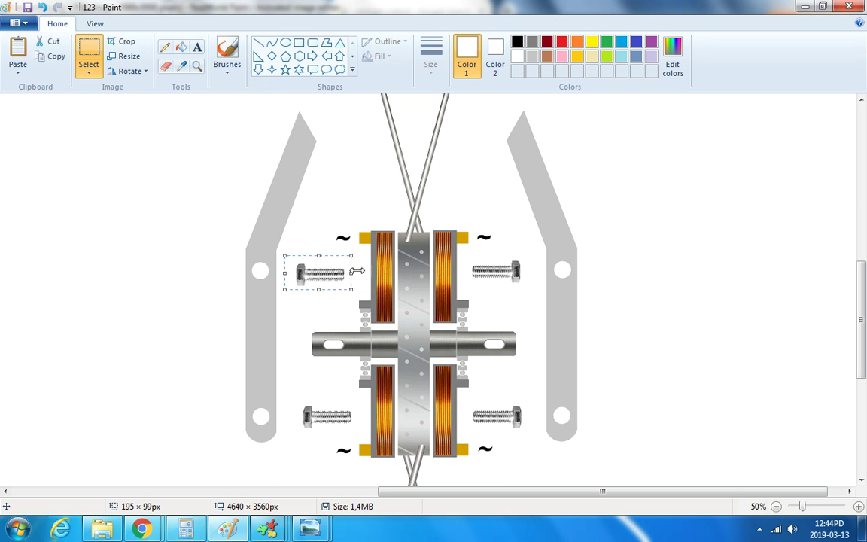
pyautogui.click(331, 309)
pyautogui.moveTo(292, 401); pyautogui.dragTo(325, 416)
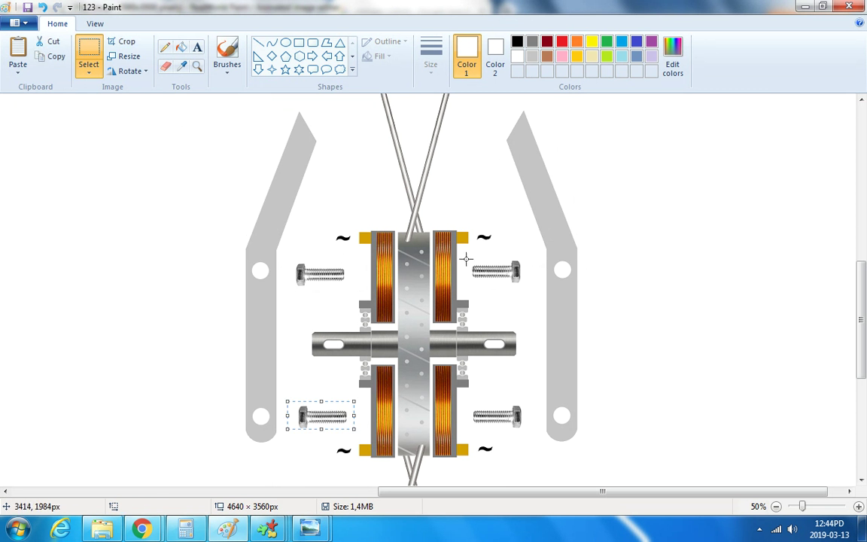
# Move the two bolts beside the right coils slightly outward toward the right arm.
pyautogui.moveTo(458, 254); pyautogui.dragTo(519, 277)
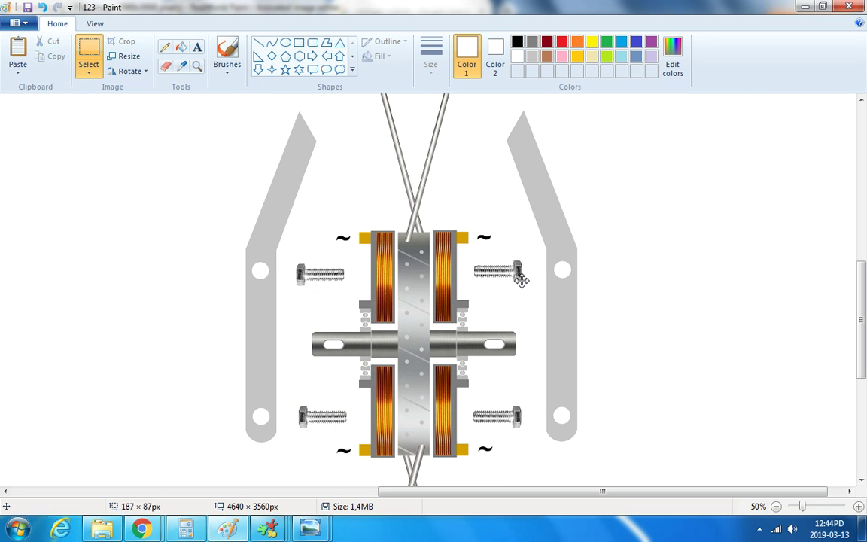
pyautogui.click(484, 390)
pyautogui.moveTo(468, 402); pyautogui.dragTo(523, 424)
pyautogui.click(643, 318)
# Widen the canvas to 6680 × 3560 px and enclose the whole assembly with both arms in a rectangular selection of about 1385 × 2169 px.
pyautogui.click(776, 506)
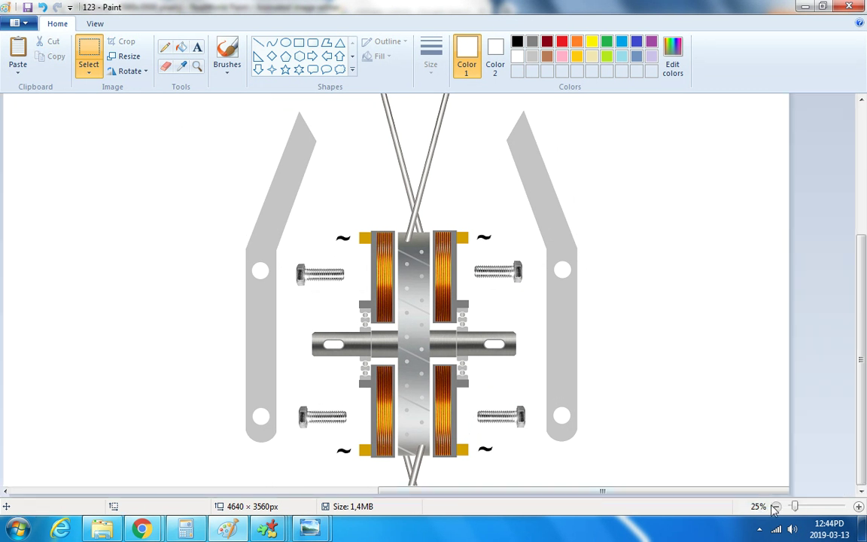
pyautogui.click(777, 505)
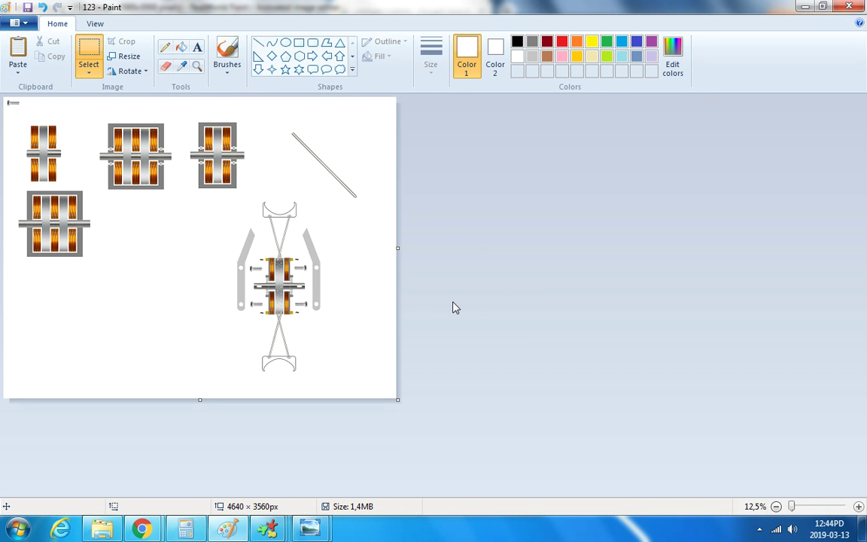
pyautogui.moveTo(224, 198); pyautogui.dragTo(343, 378)
pyautogui.click(391, 232)
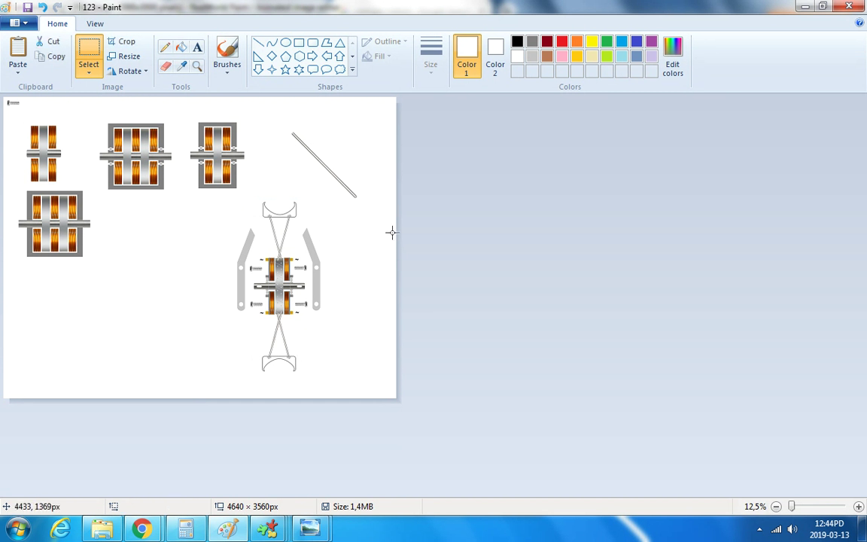
pyautogui.moveTo(399, 248); pyautogui.dragTo(568, 269)
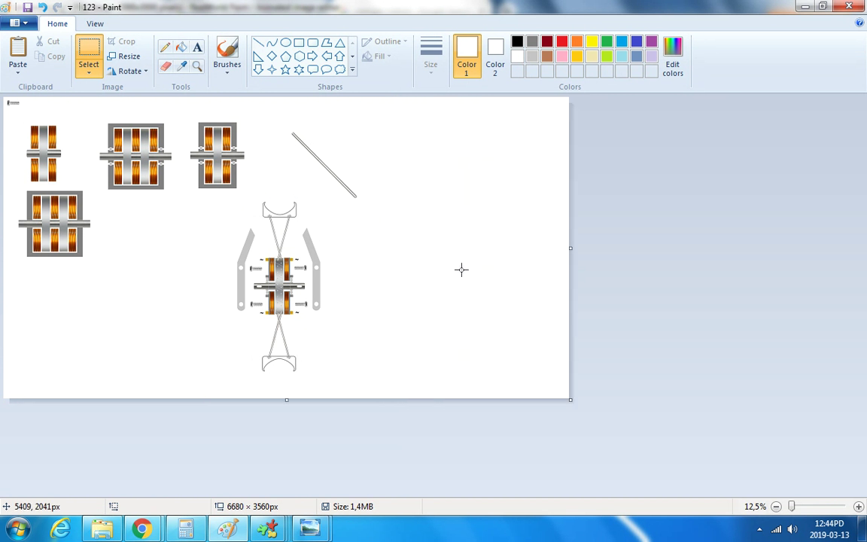
pyautogui.moveTo(220, 197); pyautogui.dragTo(338, 381)
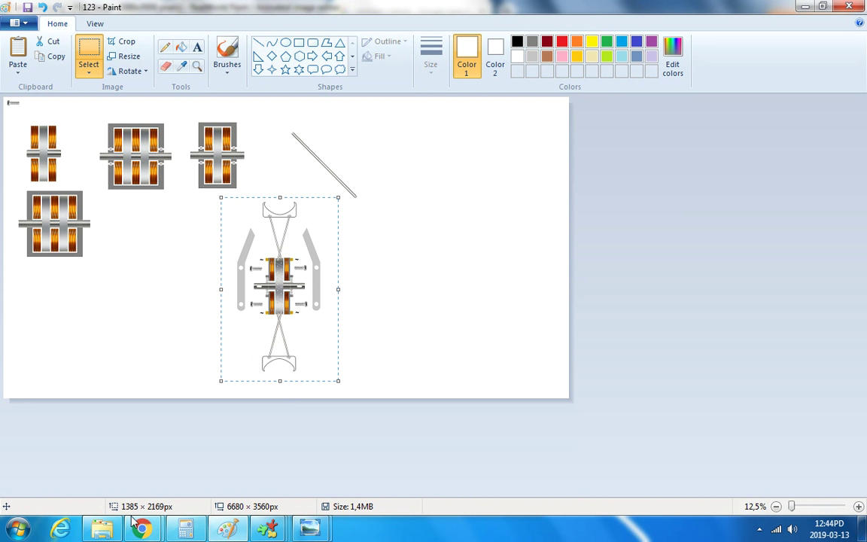
# Open the ELECTRIC TIRES image in Paint from the Qendra > MAKINA ELEKTRIKE folder on drive Magazin 2 (E:).
pyautogui.click(112, 532)
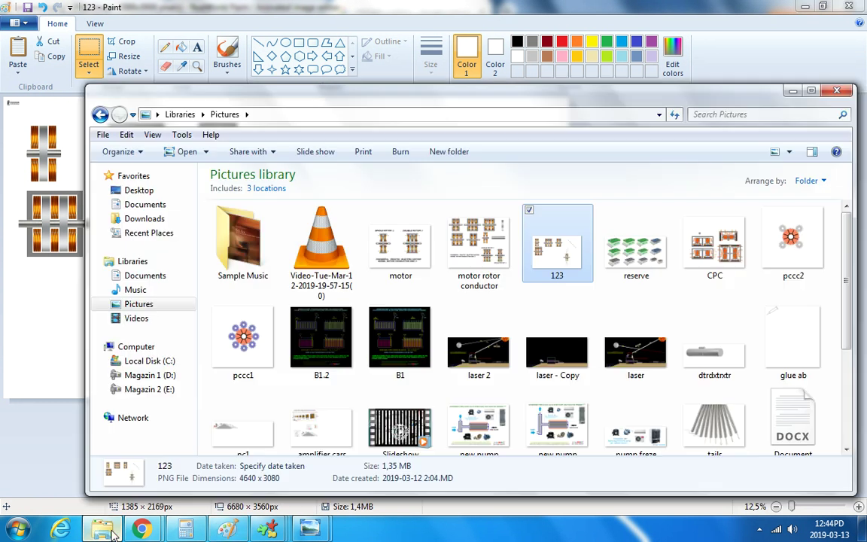
pyautogui.click(150, 389)
pyautogui.doubleClick(226, 360)
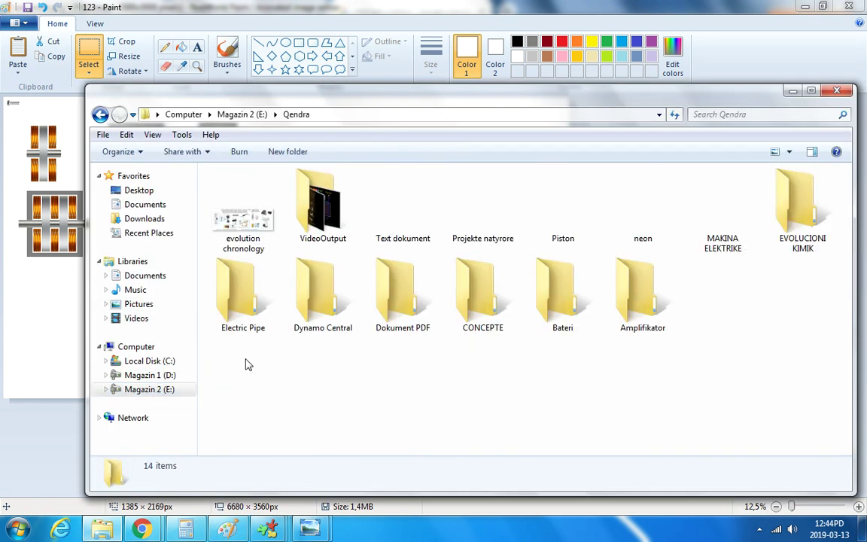
pyautogui.click(558, 305)
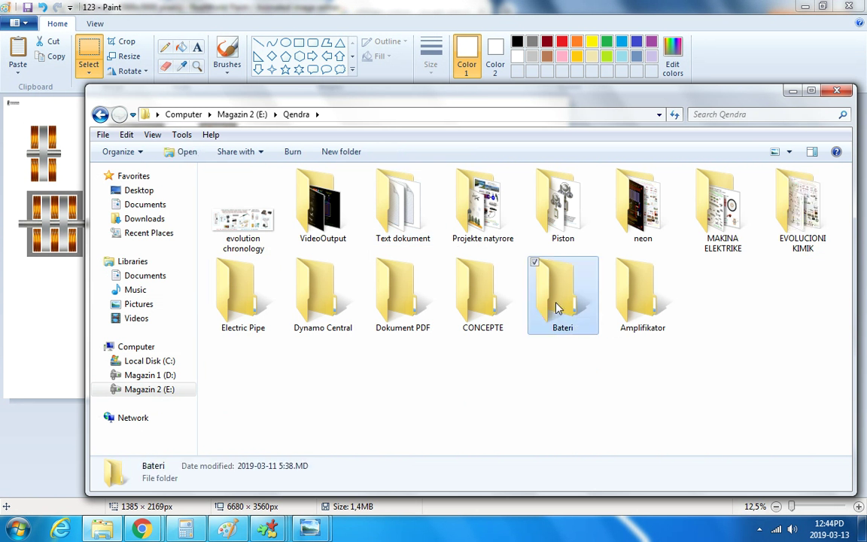
pyautogui.doubleClick(715, 226)
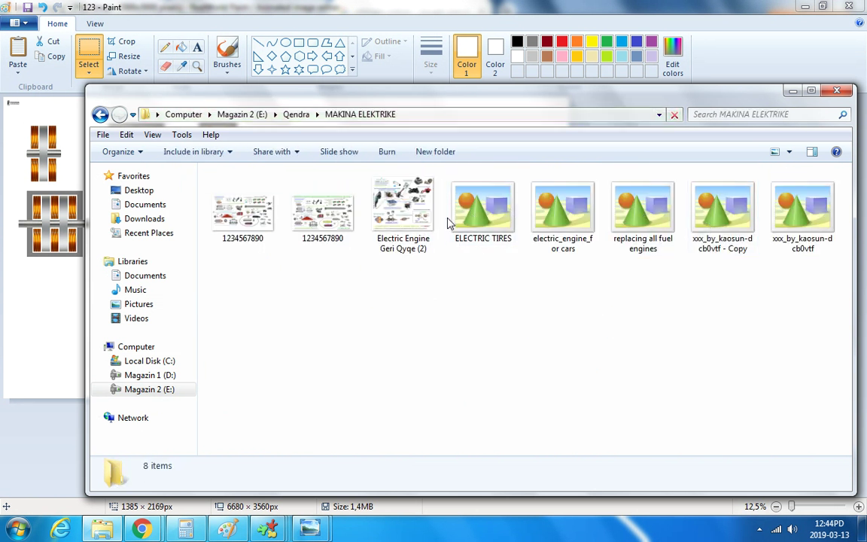
pyautogui.click(474, 215)
pyautogui.rightClick(470, 212)
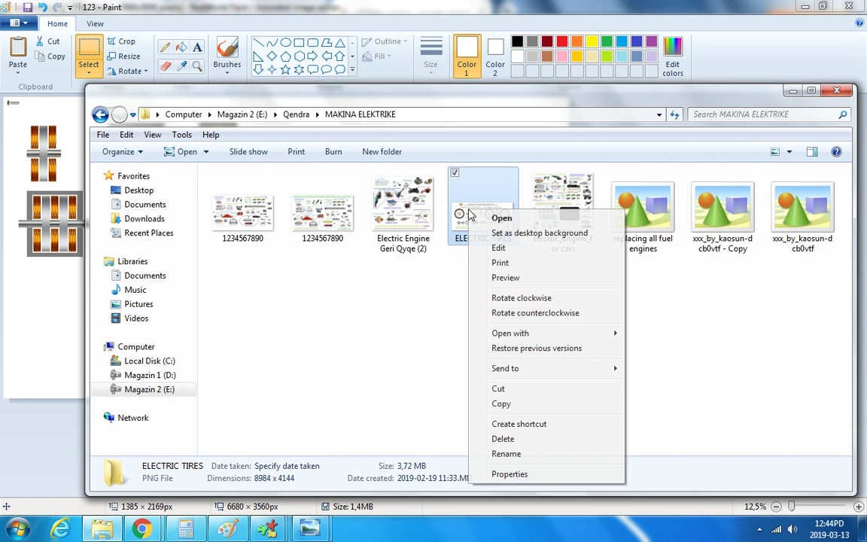
pyautogui.moveTo(544, 335)
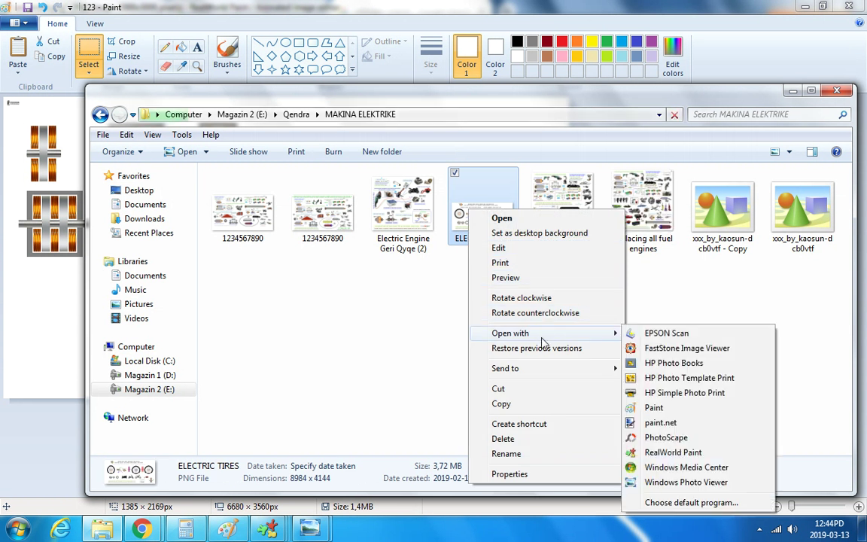
pyautogui.click(663, 410)
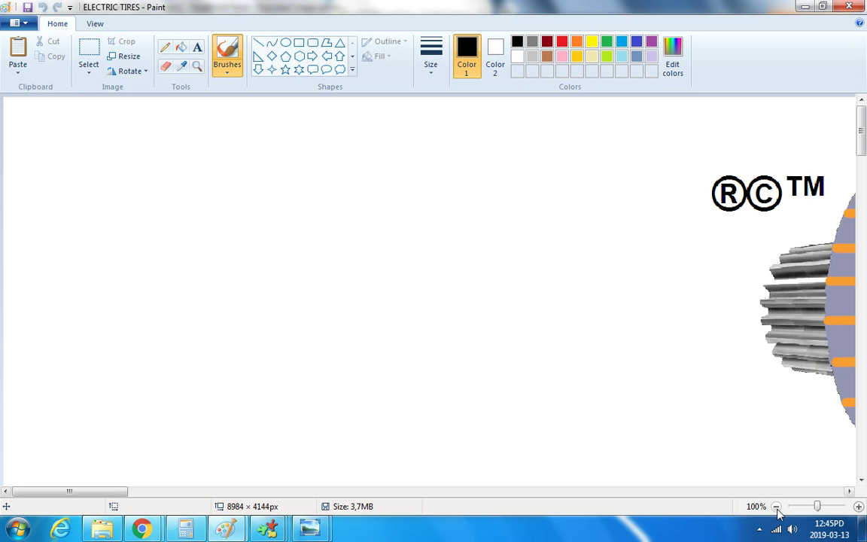
# Widen the ELECTRIC TIRES canvas on its right side to 9896 × 4144 px.
pyautogui.click(777, 507)
pyautogui.click(776, 508)
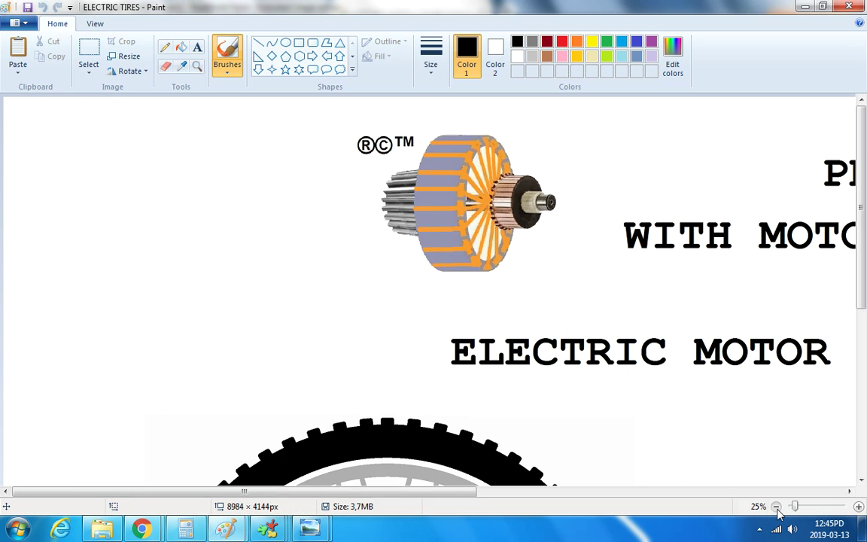
pyautogui.click(777, 507)
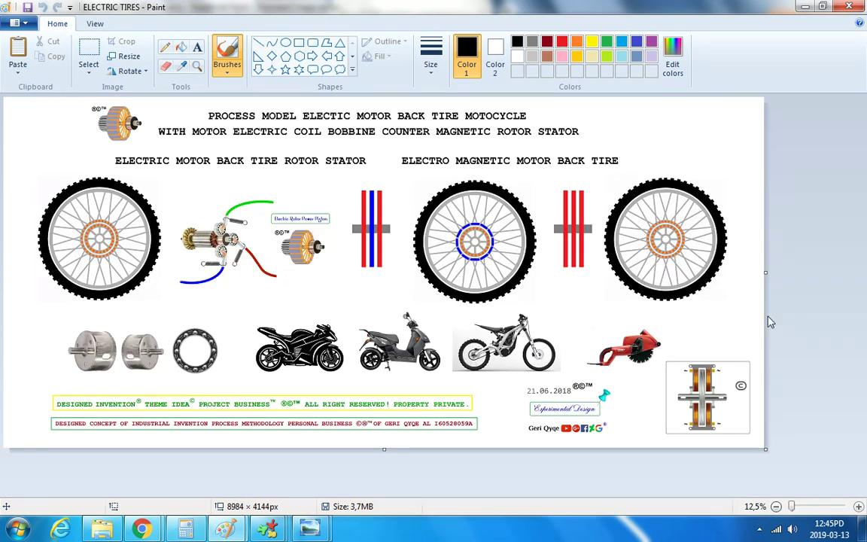
pyautogui.moveTo(766, 273); pyautogui.dragTo(841, 270)
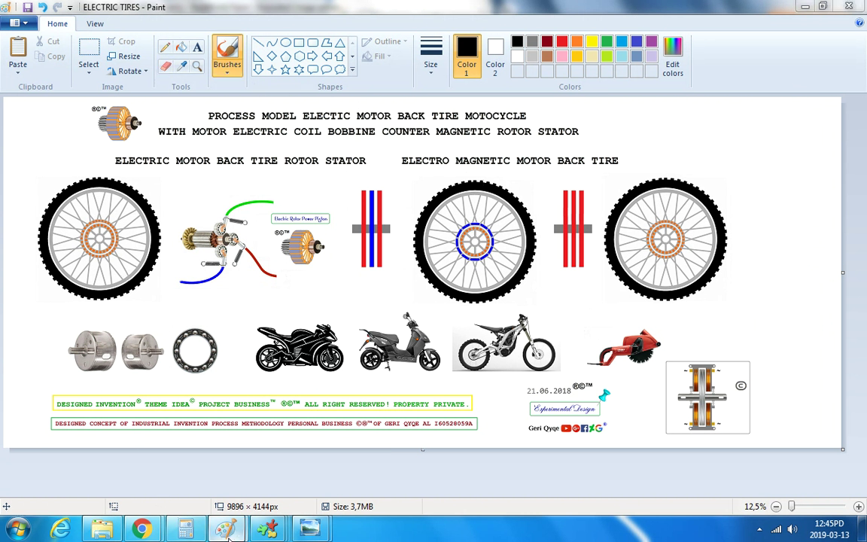
# Return to the drawing 123 and copy the selected assembly with its arms and bolts.
pyautogui.moveTo(225, 530)
pyautogui.click(184, 474)
pyautogui.rightClick(294, 252)
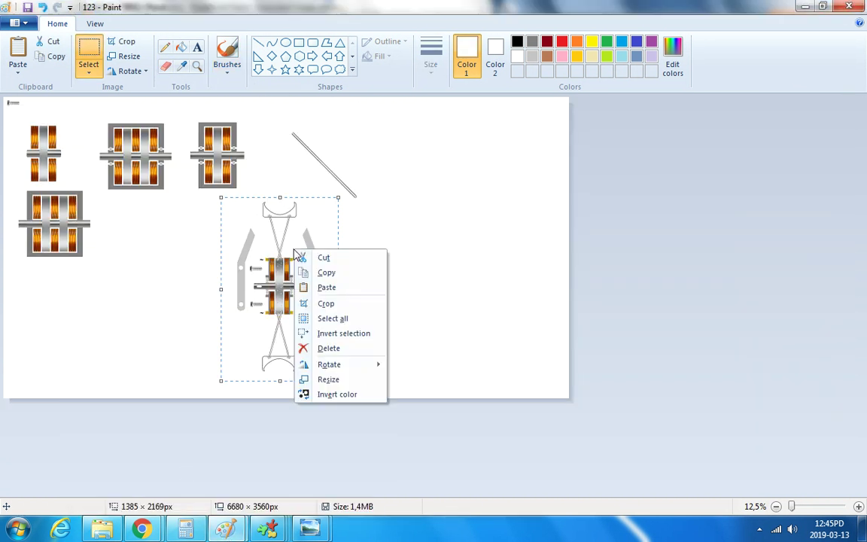
pyautogui.click(331, 273)
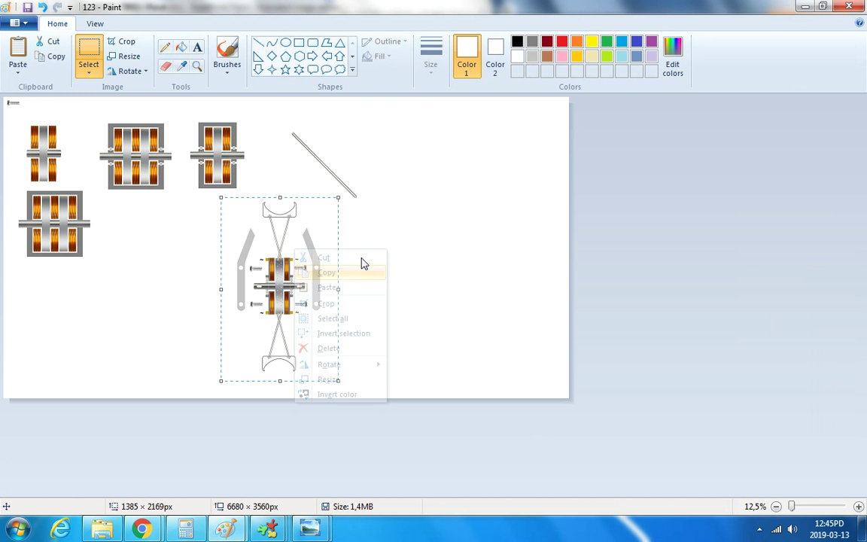
# Close the drawing 123 with its changes saved, and close the motor rotor conductor picture in the photo viewer.
pyautogui.click(849, 7)
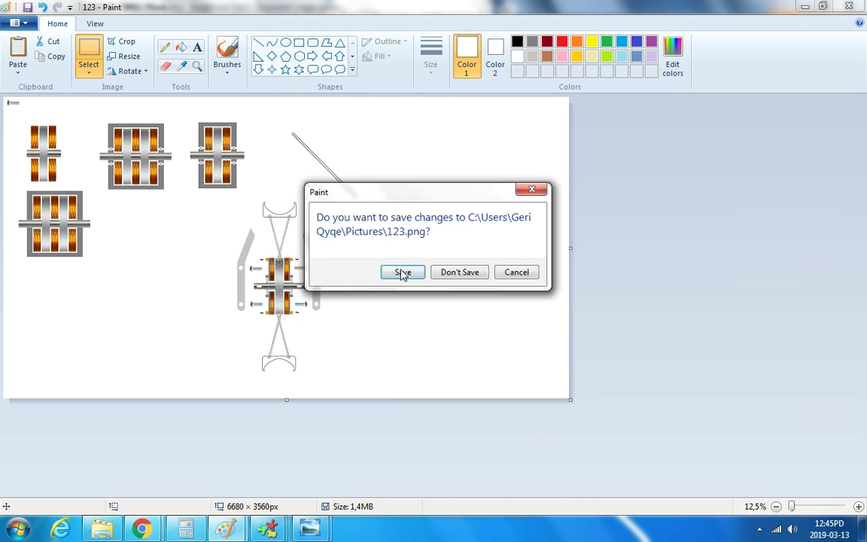
pyautogui.click(403, 272)
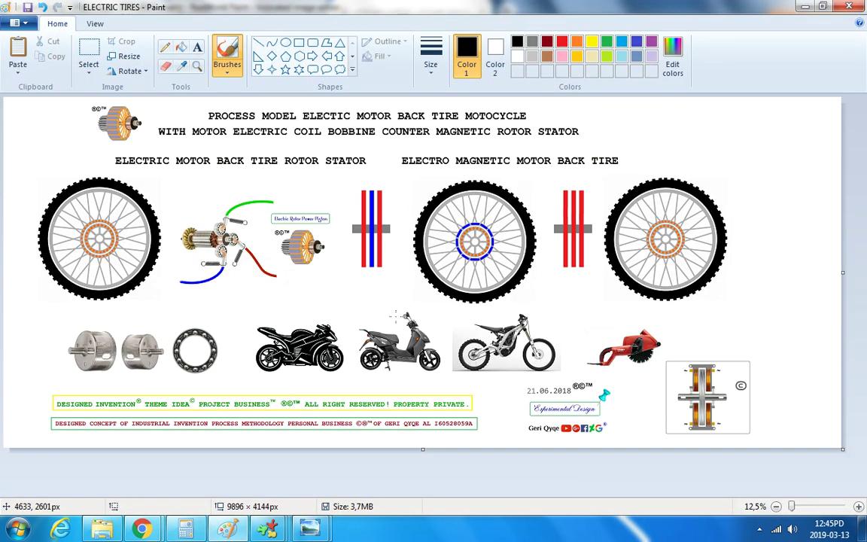
pyautogui.moveTo(309, 530)
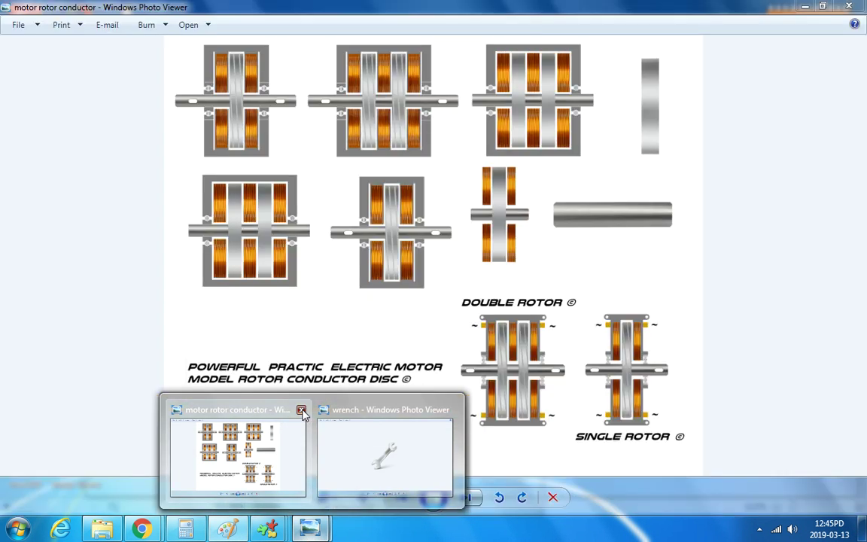
pyautogui.click(301, 411)
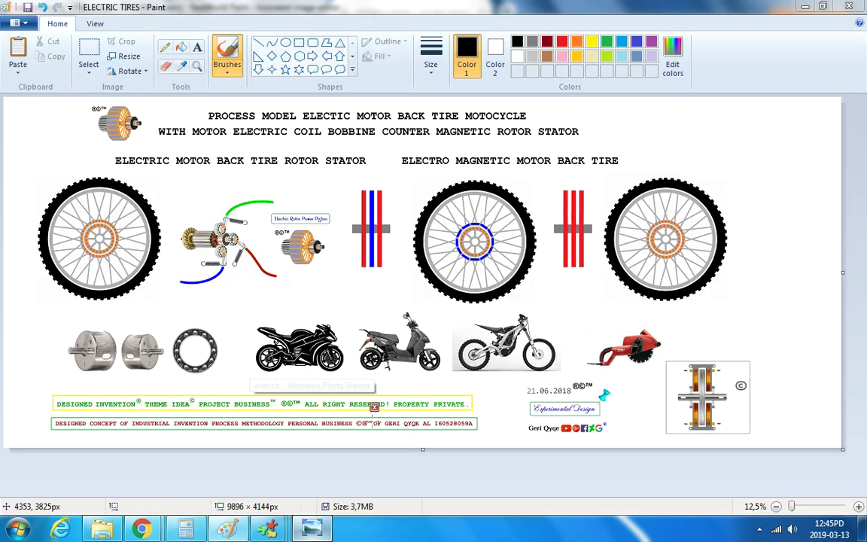
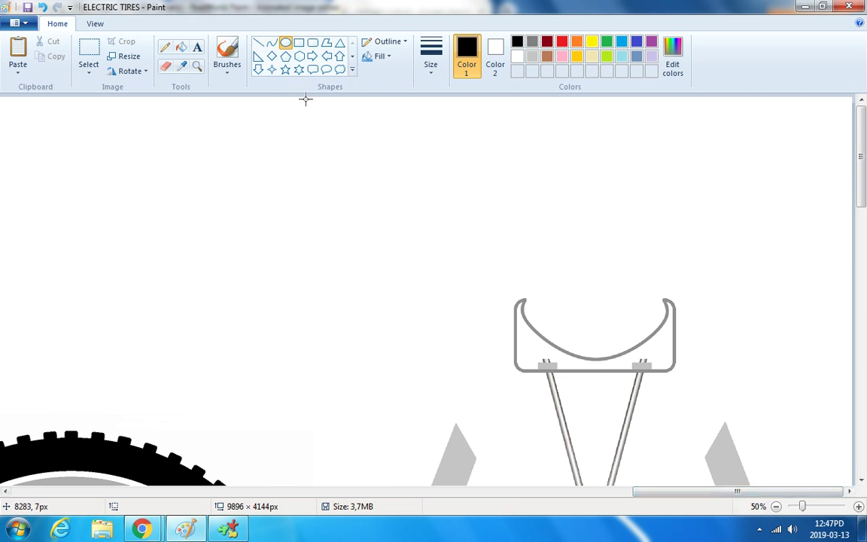
# Try to draw a black curve about 365 px wide across the opening of the upper cradle, and undo the attempts.
pyautogui.click(272, 43)
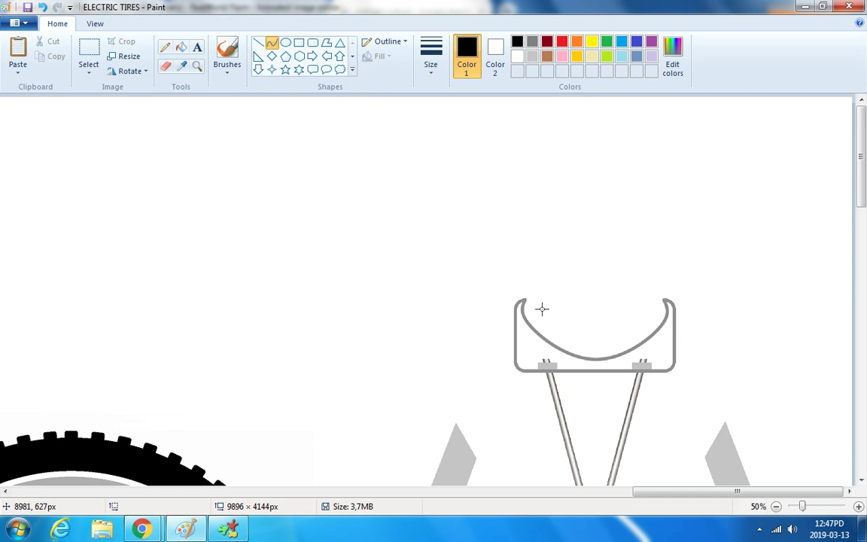
pyautogui.moveTo(536, 309); pyautogui.dragTo(652, 309)
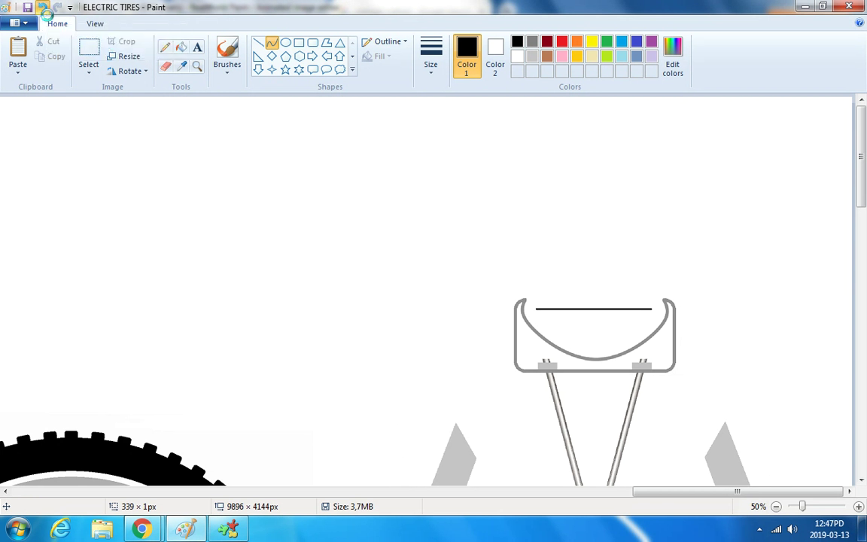
pyautogui.click(43, 7)
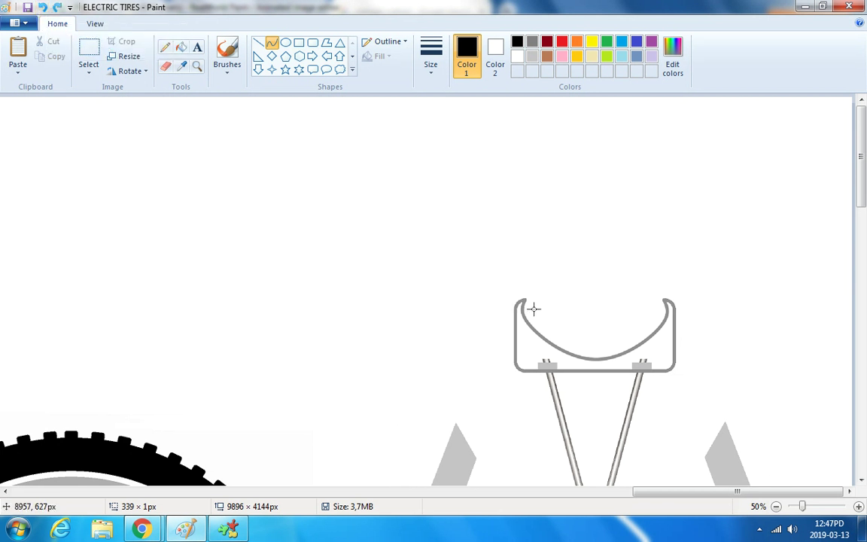
pyautogui.moveTo(533, 309); pyautogui.dragTo(657, 309)
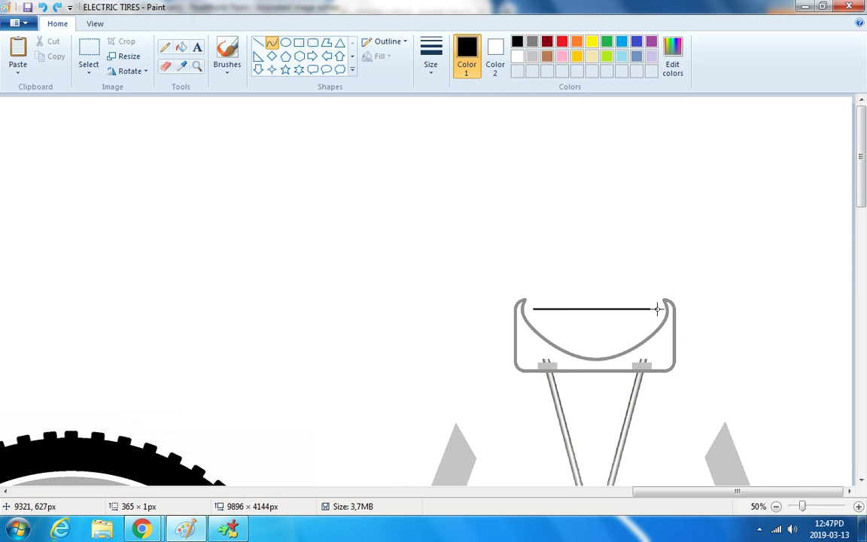
pyautogui.moveTo(548, 309); pyautogui.dragTo(362, 326)
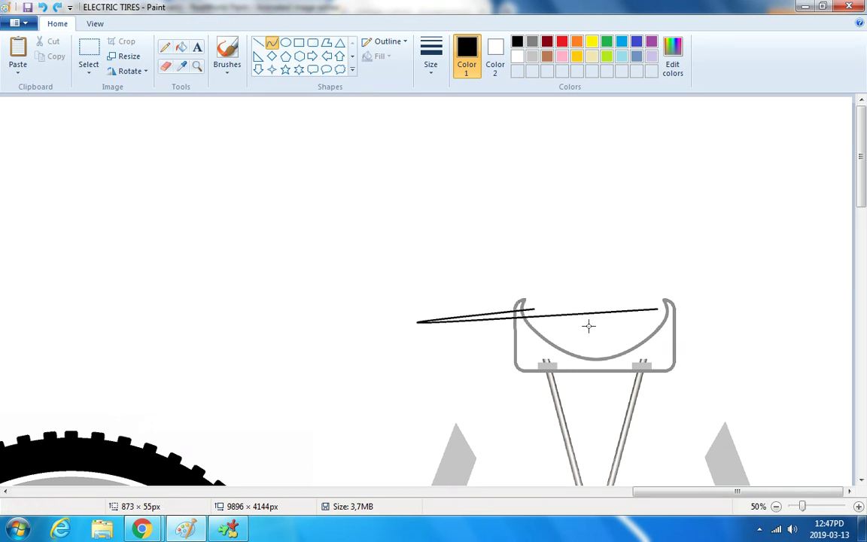
pyautogui.moveTo(591, 312); pyautogui.dragTo(744, 163)
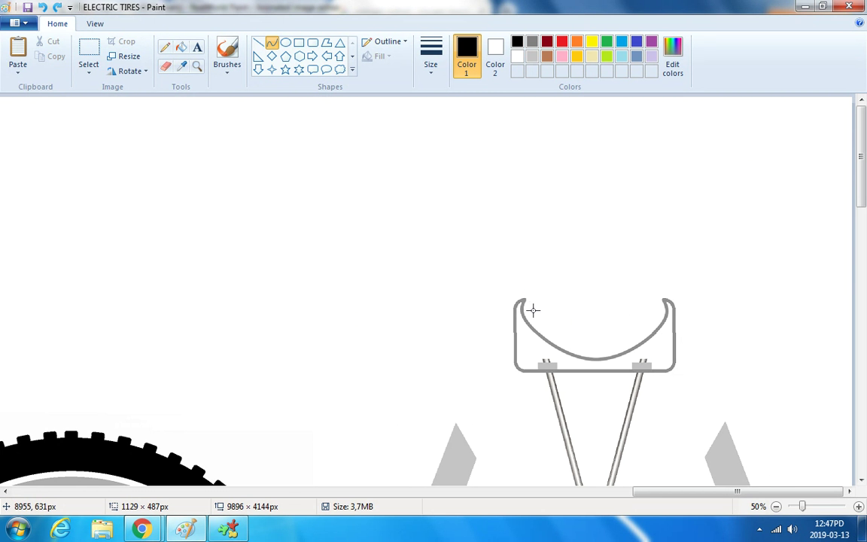
pyautogui.moveTo(531, 310); pyautogui.dragTo(537, 286)
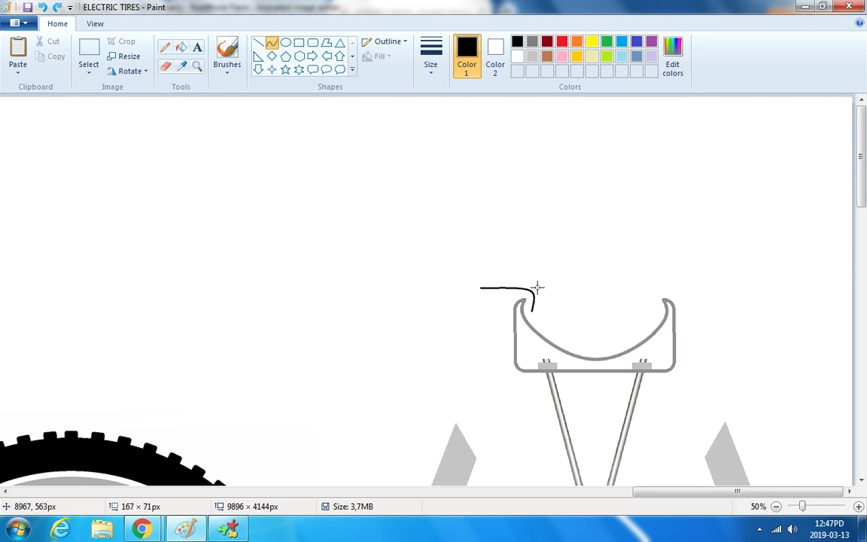
pyautogui.click(43, 7)
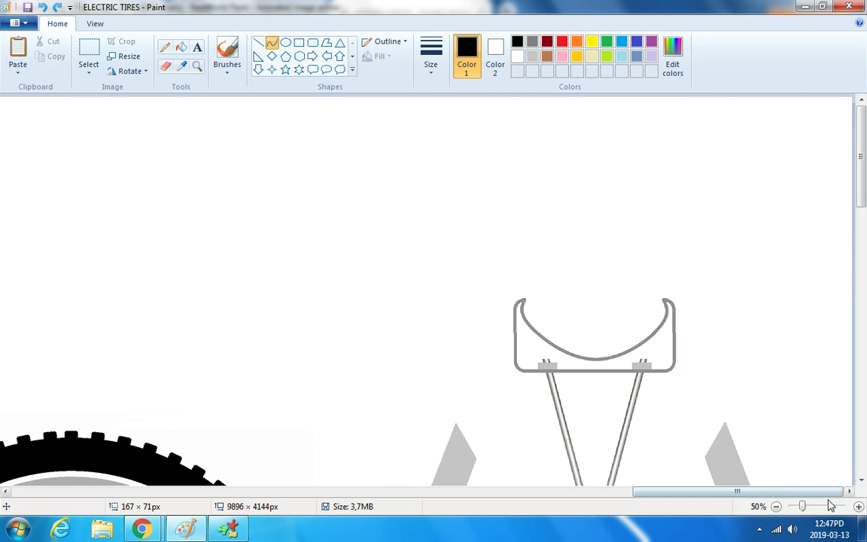
pyautogui.click(858, 508)
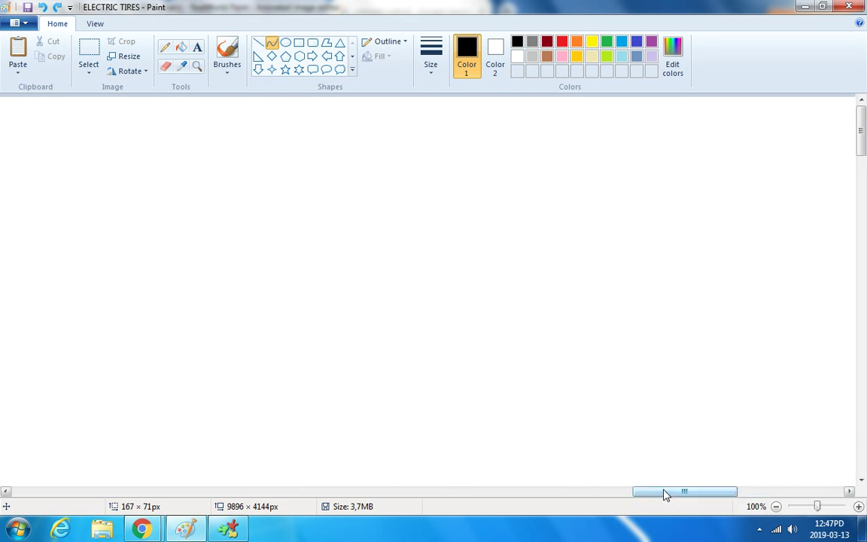
# Trim the inner tips of the upper cradle's left and right ends with short white lines.
pyautogui.moveTo(664, 494); pyautogui.dragTo(798, 490)
pyautogui.scroll(-5, 679, 409)
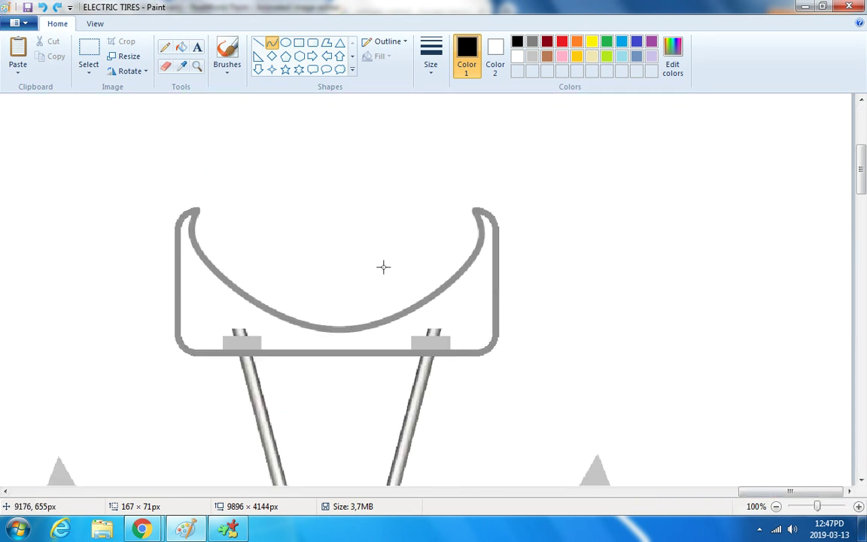
pyautogui.click(165, 66)
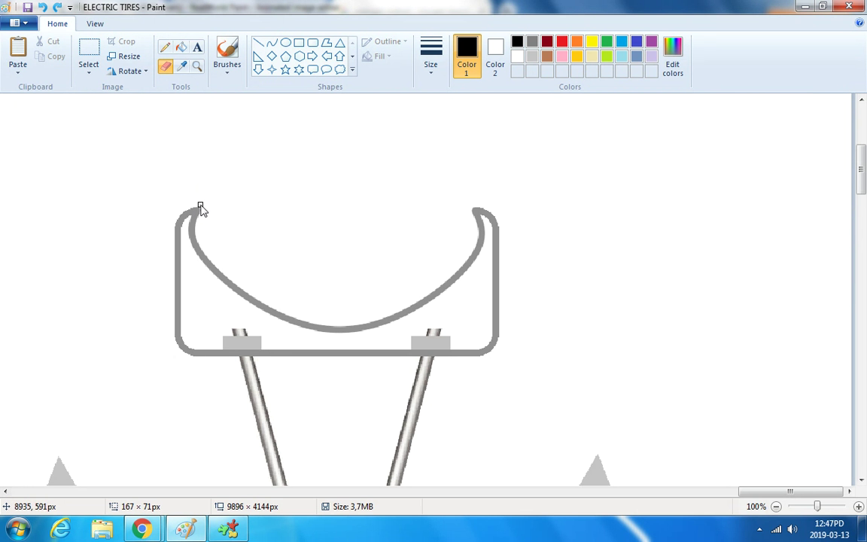
pyautogui.click(257, 42)
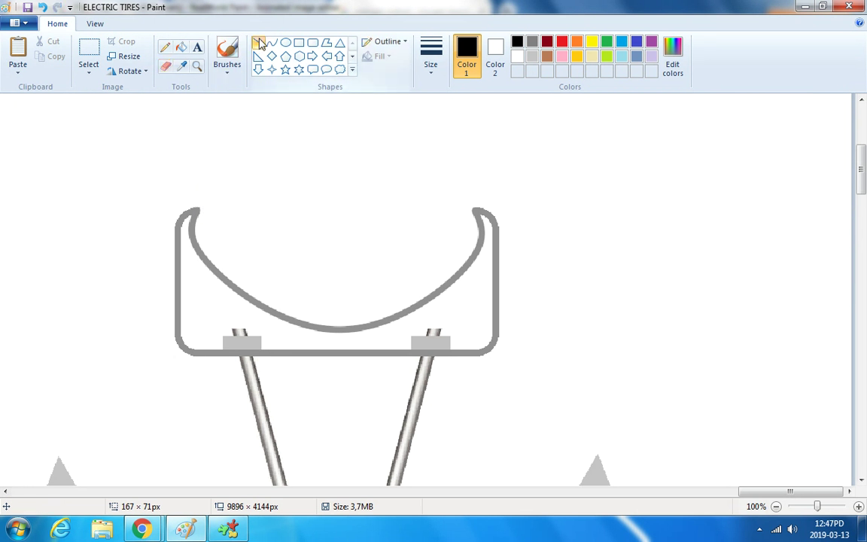
pyautogui.click(517, 56)
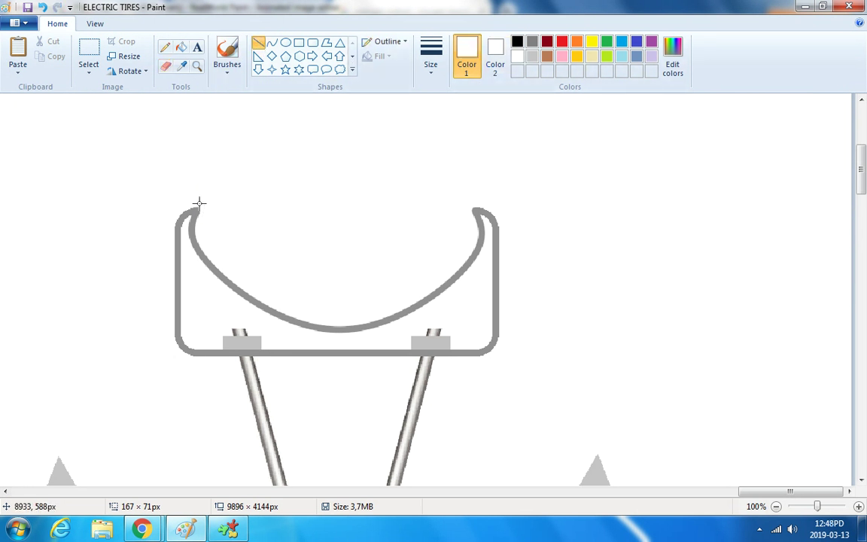
pyautogui.moveTo(198, 201); pyautogui.dragTo(207, 219)
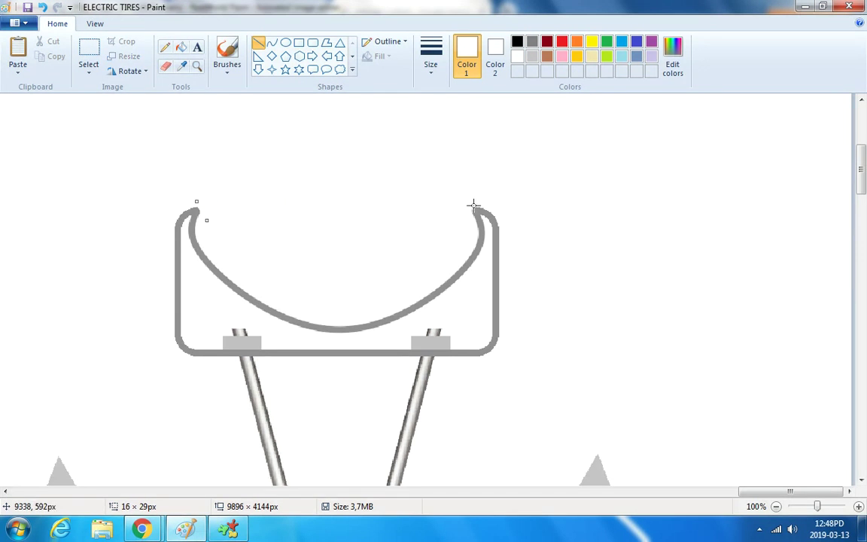
pyautogui.moveTo(474, 205); pyautogui.dragTo(469, 214)
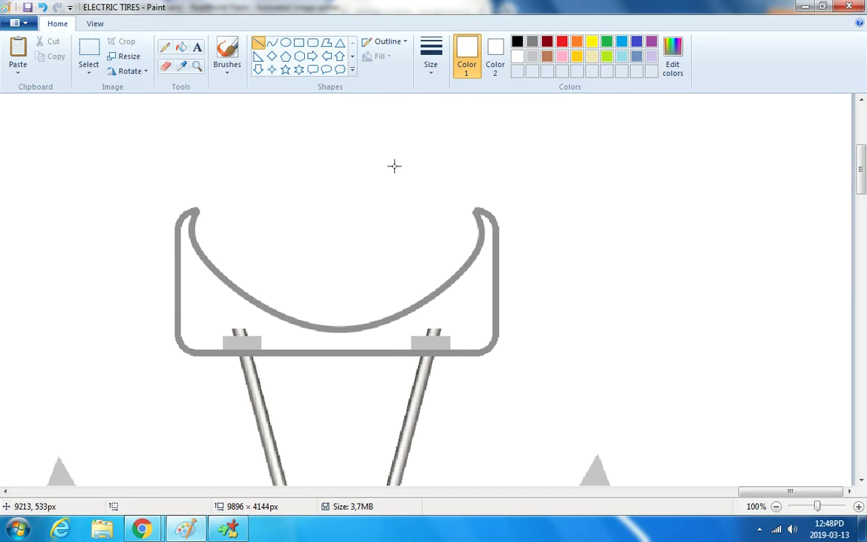
# Draw a black domed curve about 502 px wide above the cradle, using a thicker outline.
pyautogui.click(272, 44)
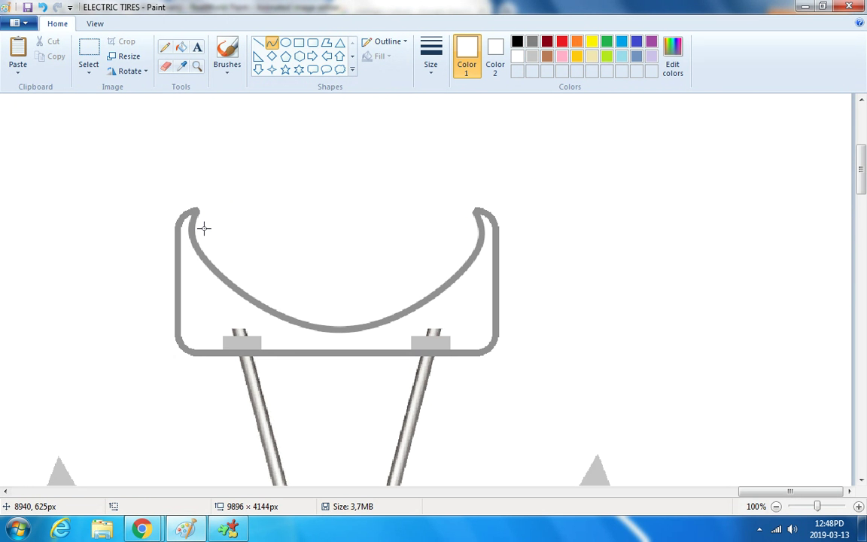
pyautogui.moveTo(163, 156); pyautogui.dragTo(503, 155)
pyautogui.click(517, 41)
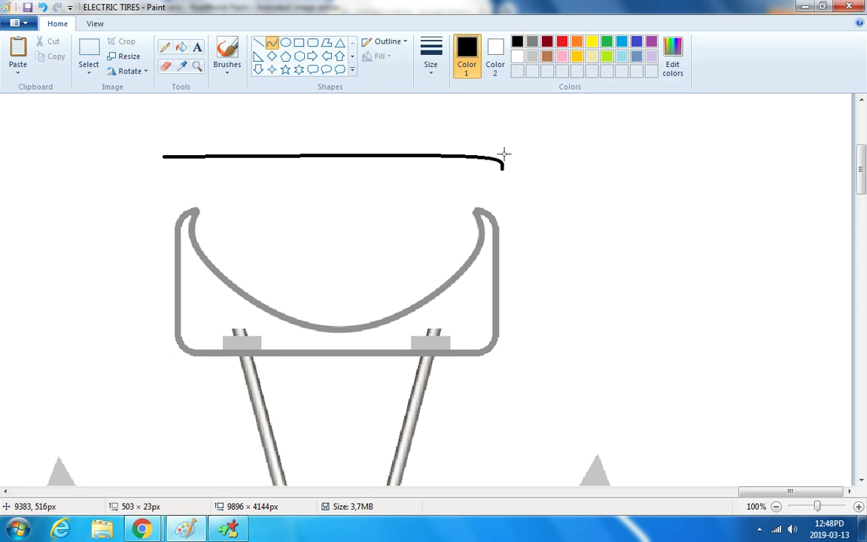
pyautogui.click(42, 7)
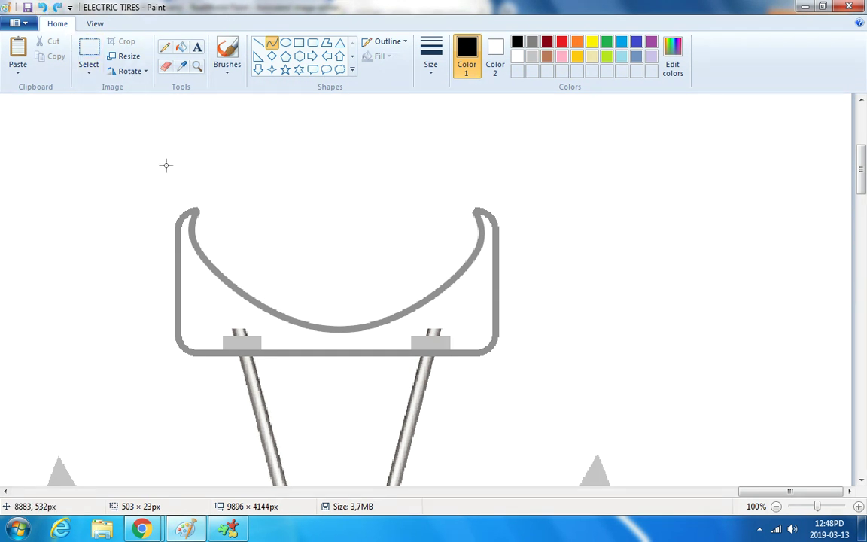
pyautogui.moveTo(165, 164); pyautogui.dragTo(506, 164)
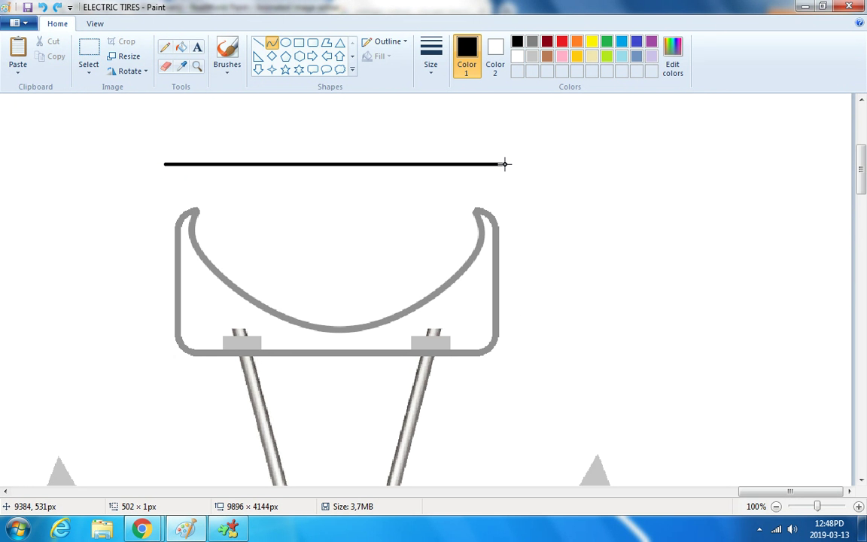
pyautogui.scroll(5, 503, 165)
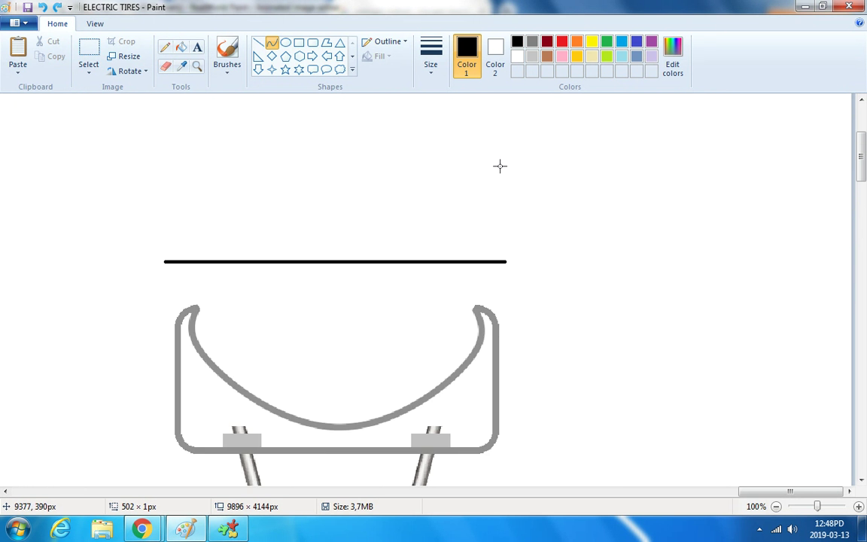
pyautogui.click(429, 67)
pyautogui.click(453, 156)
pyautogui.scroll(-2, 370, 282)
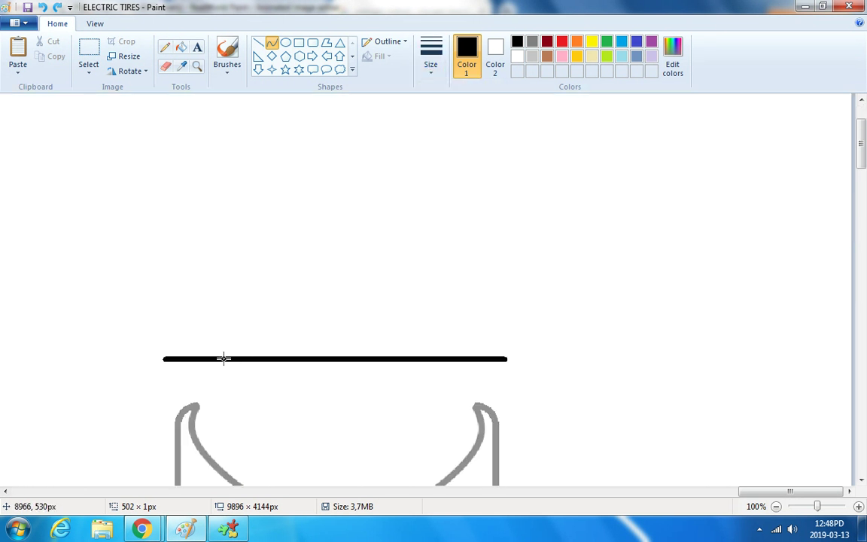
pyautogui.moveTo(215, 359); pyautogui.dragTo(118, 183)
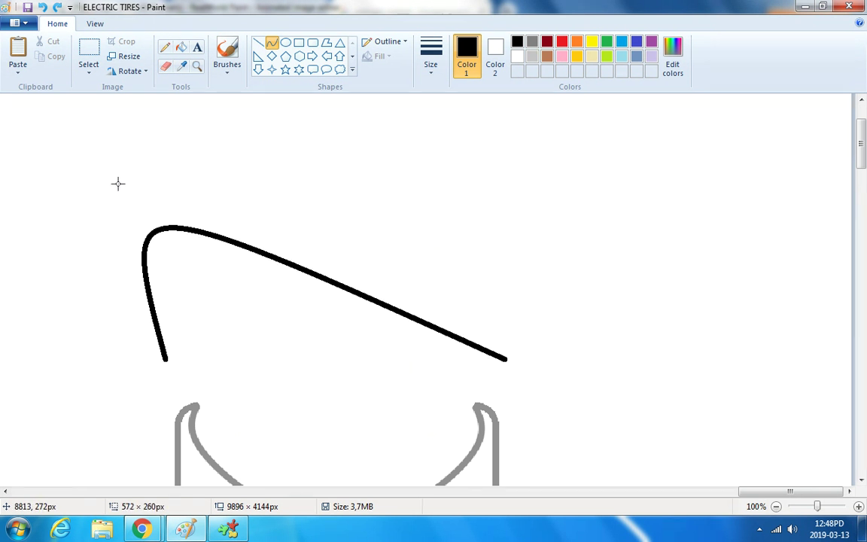
pyautogui.moveTo(310, 271); pyautogui.dragTo(502, 131)
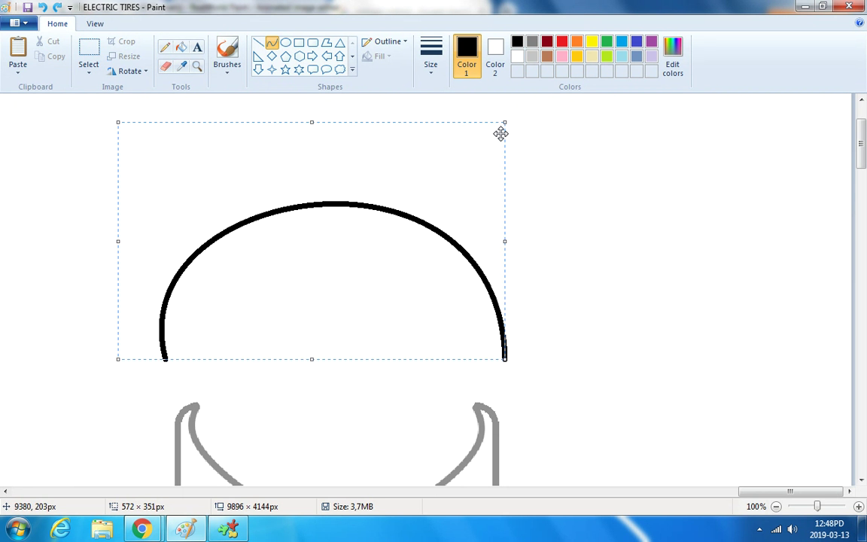
# Copy the dome's right half, flip it horizontally and place it over the left half to make the dome symmetrical.
pyautogui.click(94, 53)
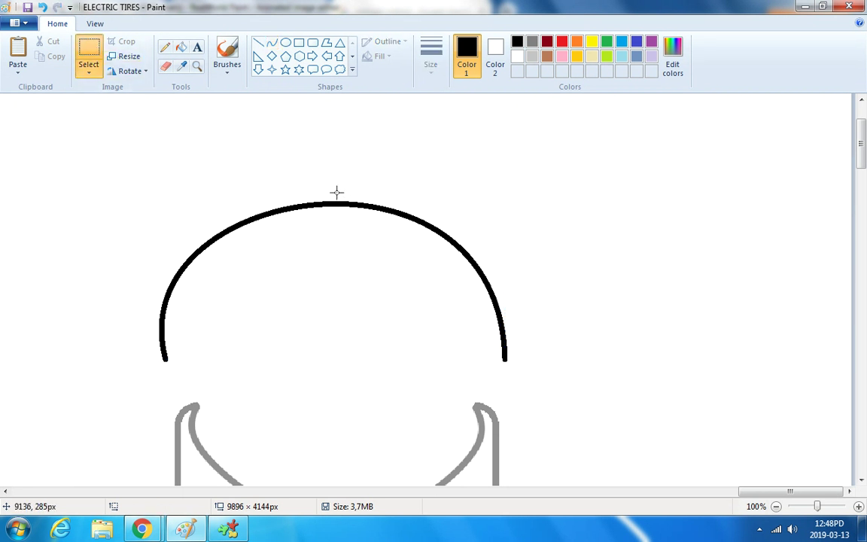
pyautogui.moveTo(336, 193); pyautogui.dragTo(536, 365)
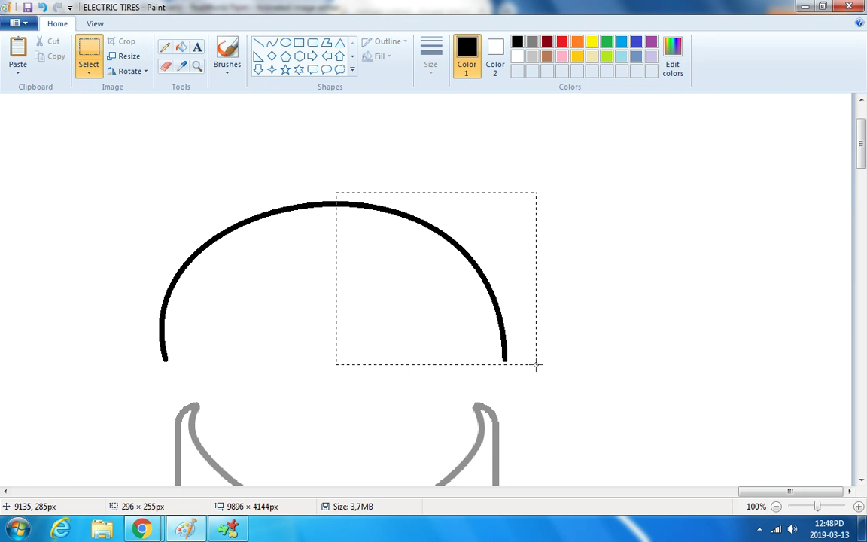
pyautogui.rightClick(395, 277)
pyautogui.click(427, 298)
pyautogui.rightClick(223, 173)
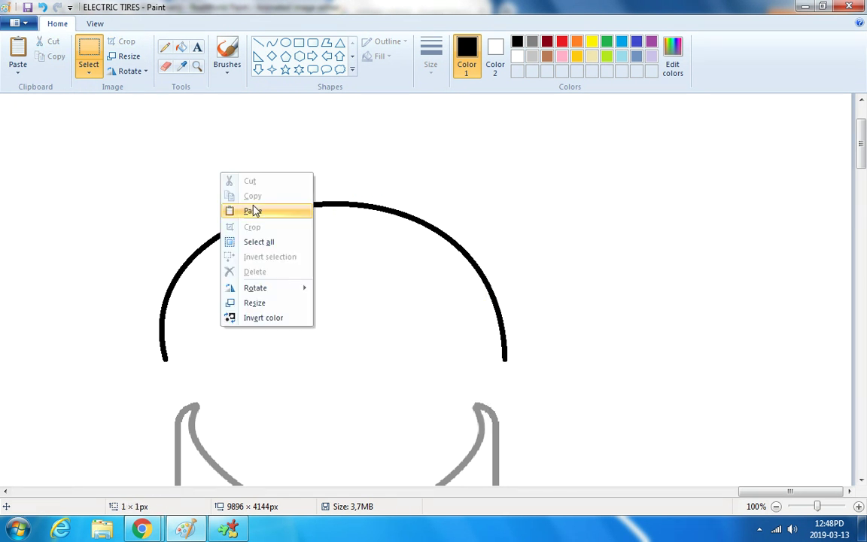
pyautogui.click(264, 215)
pyautogui.rightClick(79, 152)
pyautogui.moveTo(150, 267)
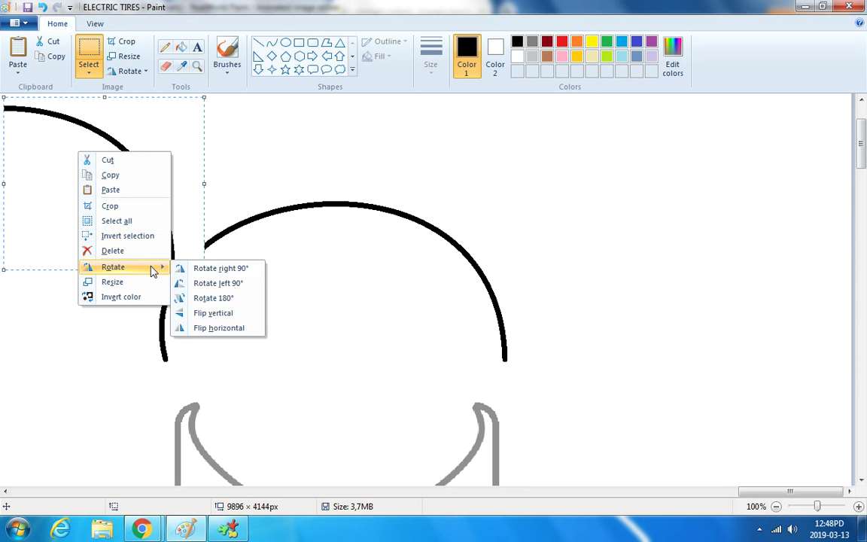
pyautogui.click(233, 333)
pyautogui.moveTo(112, 186); pyautogui.dragTo(241, 277)
pyautogui.click(462, 194)
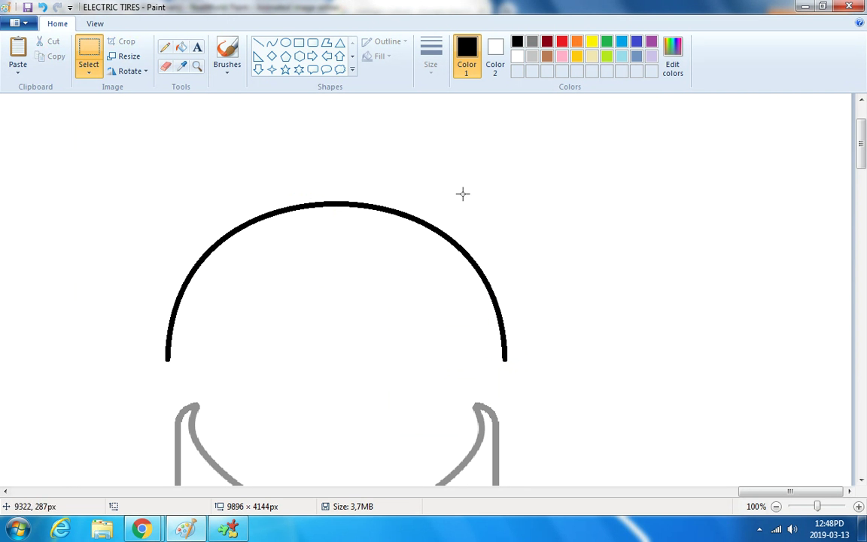
# Draw a black neck curve about 93 px high from the dome's left end inward to just inside the cradle's left tip.
pyautogui.scroll(-3, 462, 193)
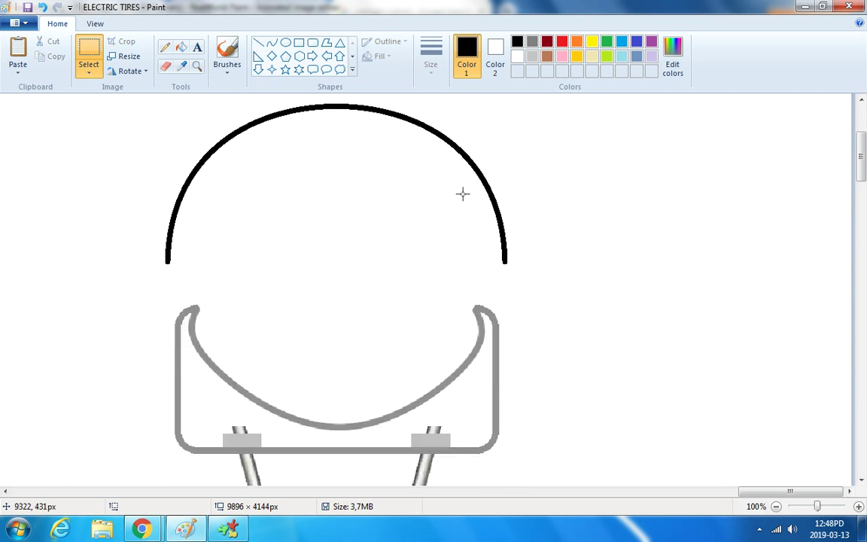
pyautogui.click(272, 43)
pyautogui.moveTo(167, 260); pyautogui.dragTo(212, 295)
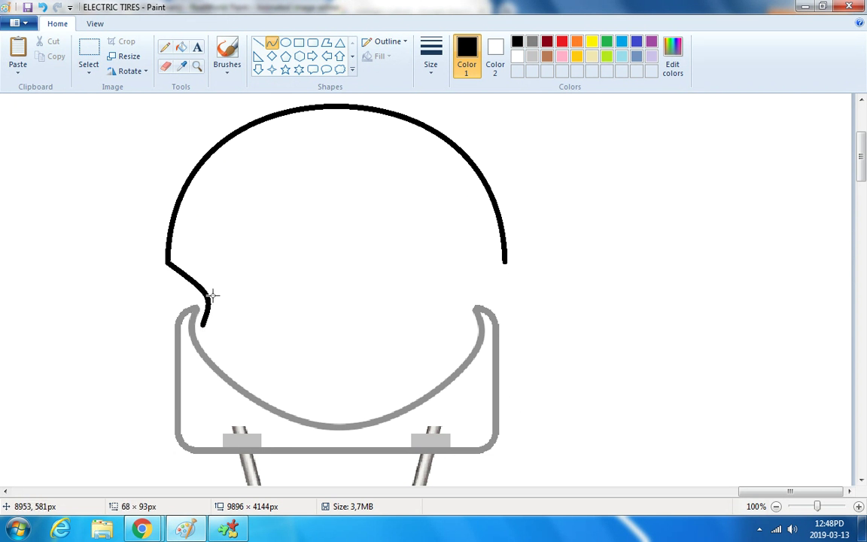
pyautogui.moveTo(214, 315)
pyautogui.mouseDown()
pyautogui.moveTo(205, 314)
pyautogui.moveTo(214, 311)
pyautogui.mouseUp()
pyautogui.click(237, 225)
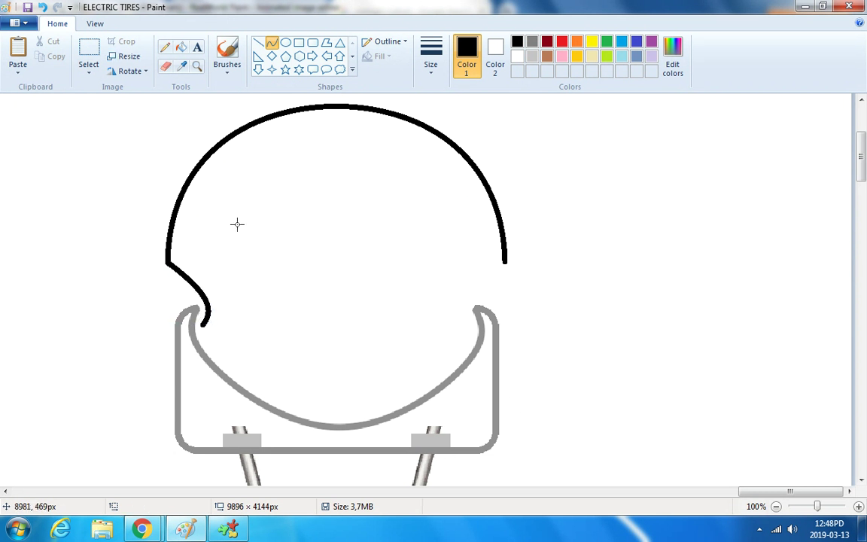
# Try to mirror a copy of the left neck curve onto the dome's right end, and undo the placement.
pyautogui.click(89, 55)
pyautogui.moveTo(142, 247); pyautogui.dragTo(222, 332)
pyautogui.rightClick(193, 300)
pyautogui.click(255, 320)
pyautogui.rightClick(325, 242)
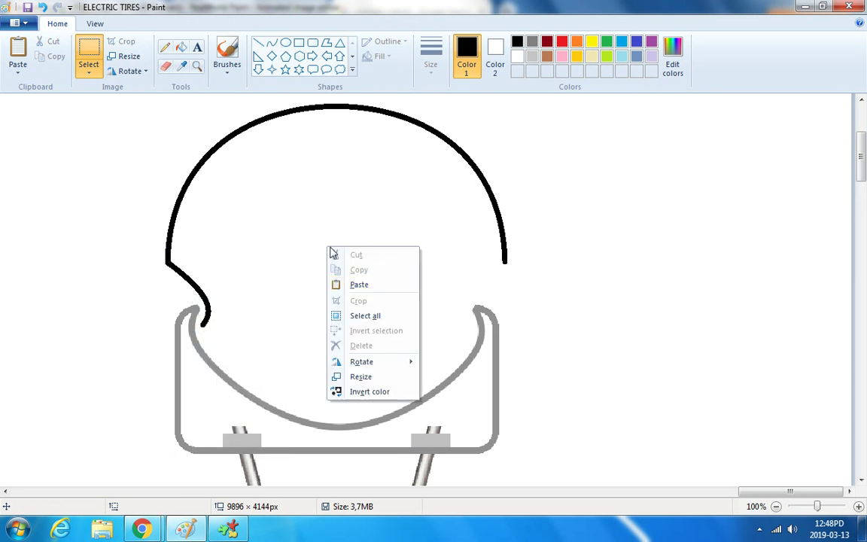
pyautogui.click(377, 289)
pyautogui.rightClick(52, 133)
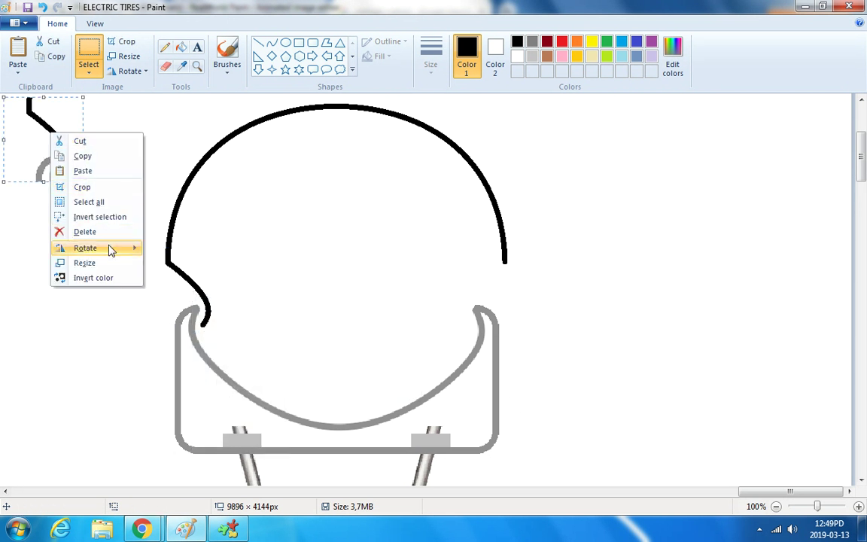
pyautogui.moveTo(112, 248)
pyautogui.click(178, 305)
pyautogui.moveTo(34, 151); pyautogui.dragTo(478, 299)
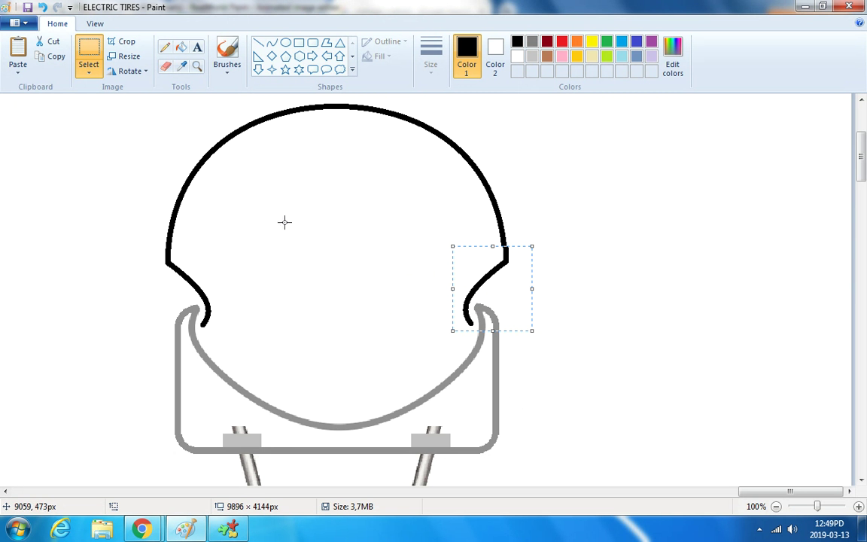
pyautogui.click(43, 9)
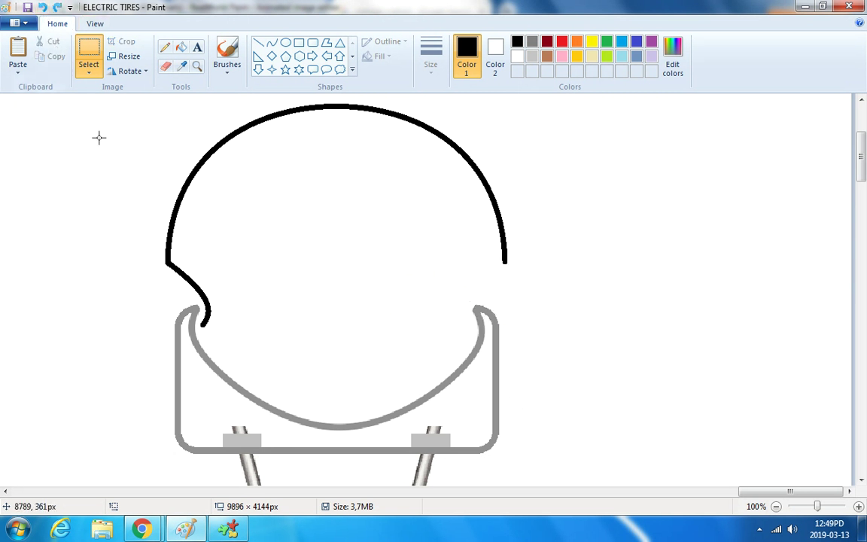
pyautogui.moveTo(136, 235); pyautogui.dragTo(228, 348)
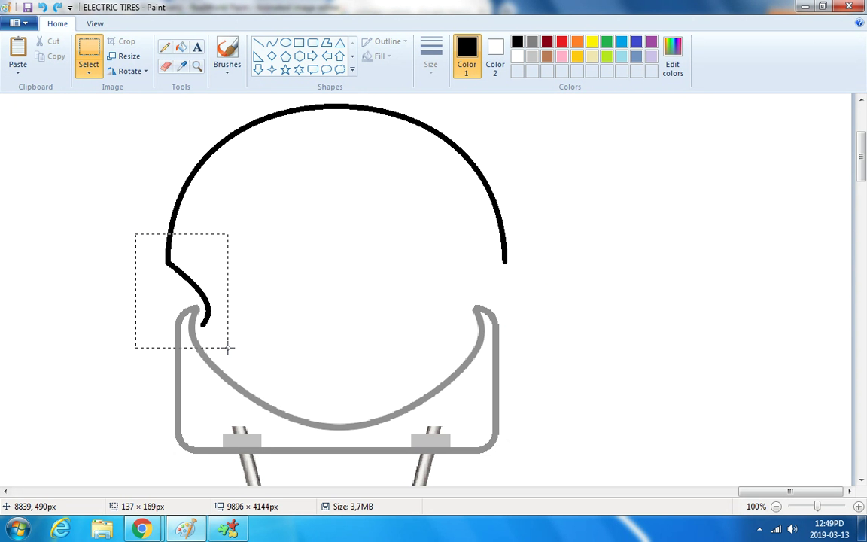
pyautogui.moveTo(228, 348); pyautogui.dragTo(228, 348)
pyautogui.click(307, 271)
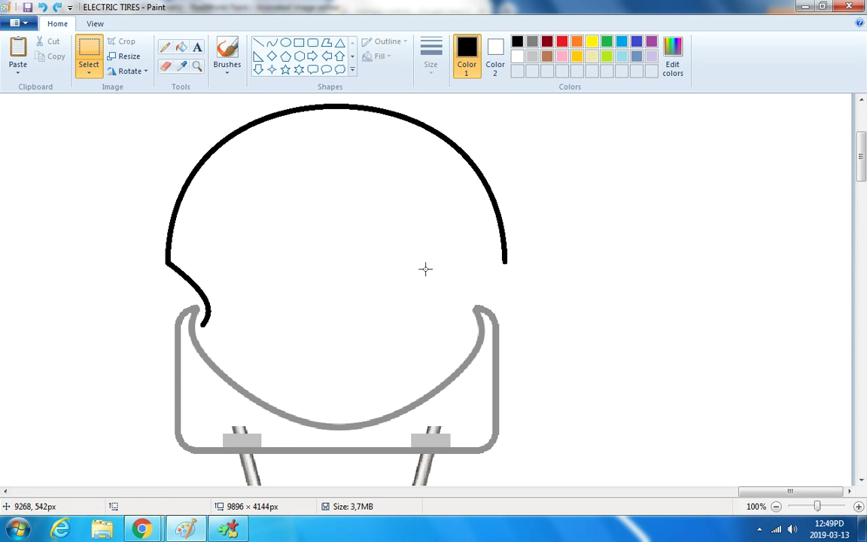
# Draw a matching black neck curve from just inside the cradle's right tip up to the dome's right end.
pyautogui.click(272, 42)
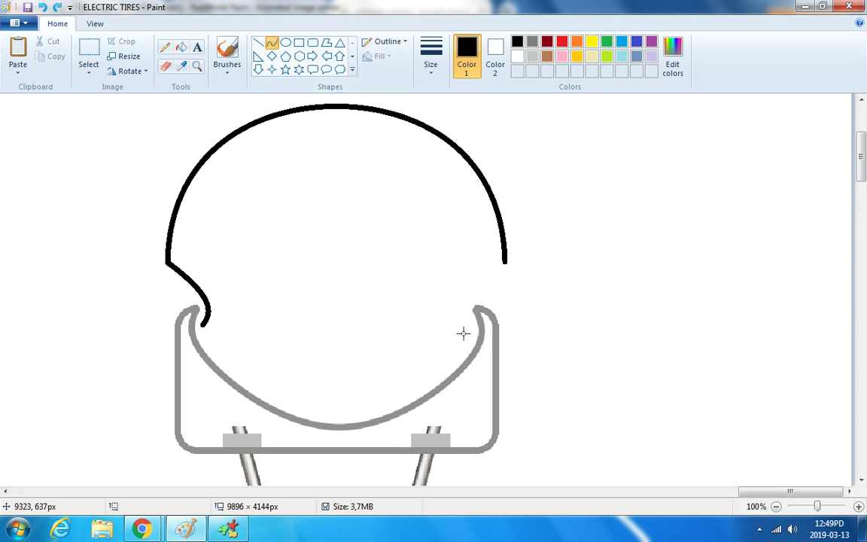
pyautogui.moveTo(467, 325)
pyautogui.mouseDown()
pyautogui.moveTo(504, 264)
pyautogui.moveTo(451, 305)
pyautogui.moveTo(459, 302)
pyautogui.mouseUp()
pyautogui.click(224, 317)
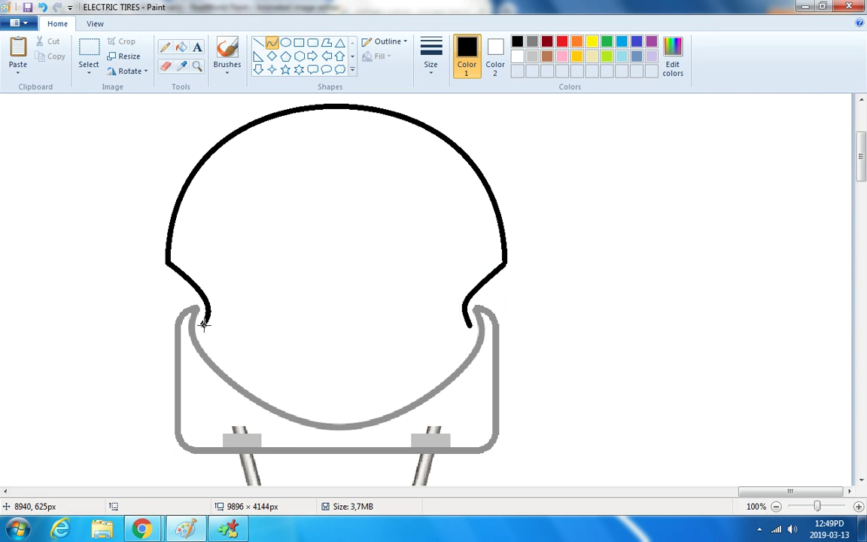
# Try to add a short black stroke at the left neck curve's end and a curve inside the dome, and undo both.
pyautogui.moveTo(203, 324); pyautogui.dragTo(209, 317)
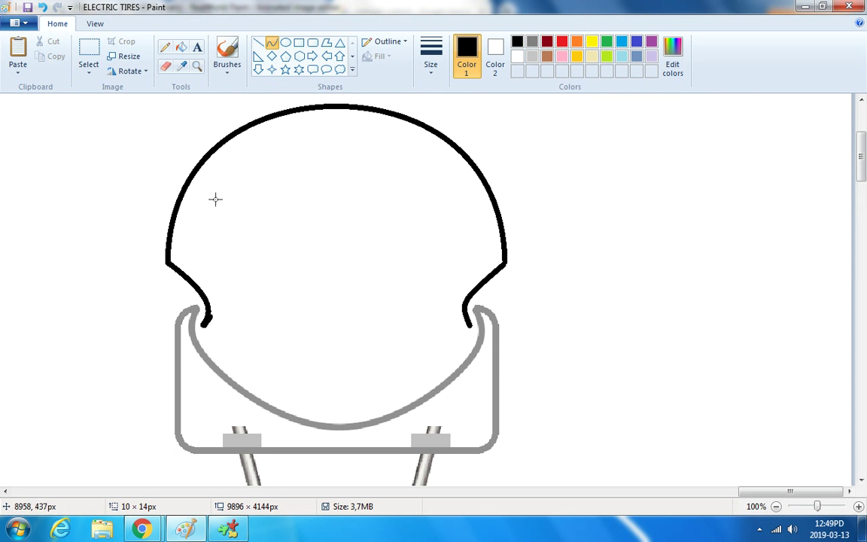
pyautogui.click(42, 7)
pyautogui.moveTo(333, 109); pyautogui.dragTo(343, 168)
# Draw four black diagonal tread lines about 100 px wide inside the dome, alternating in slant from upper to lower.
pyautogui.click(259, 43)
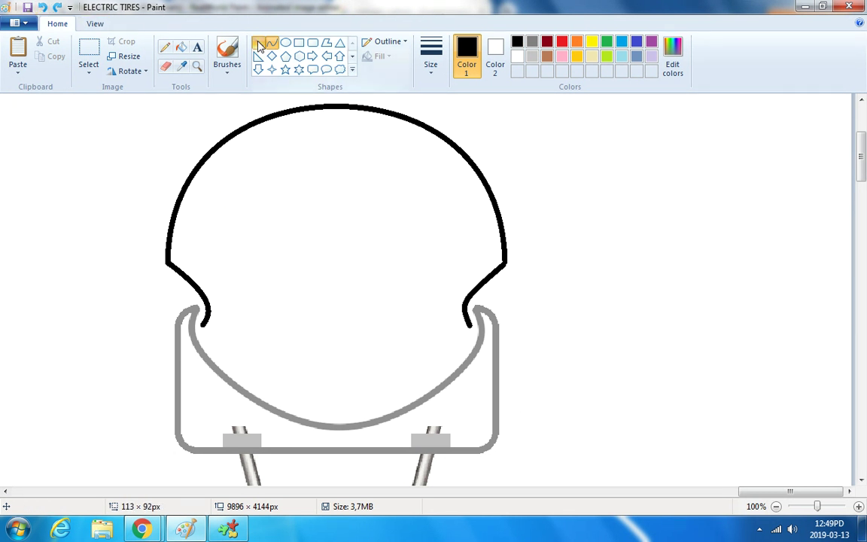
pyautogui.moveTo(301, 133); pyautogui.dragTo(236, 189)
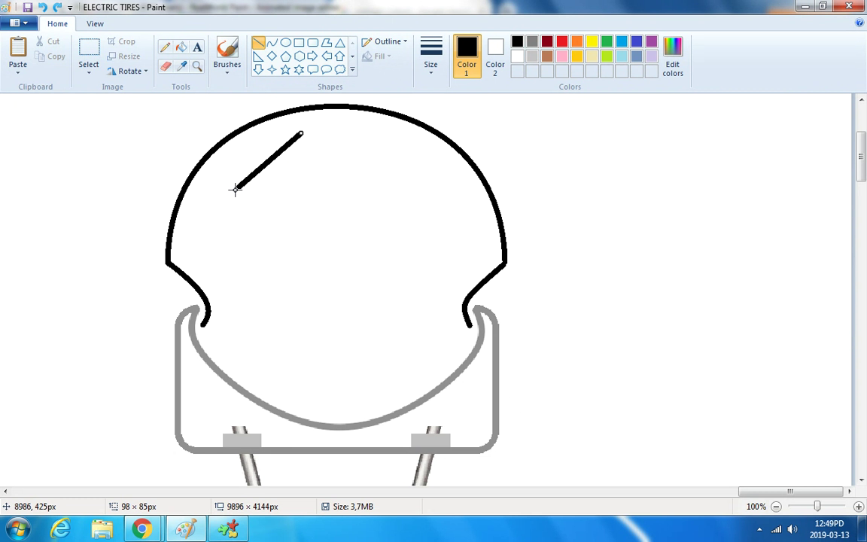
pyautogui.moveTo(333, 157); pyautogui.dragTo(407, 201)
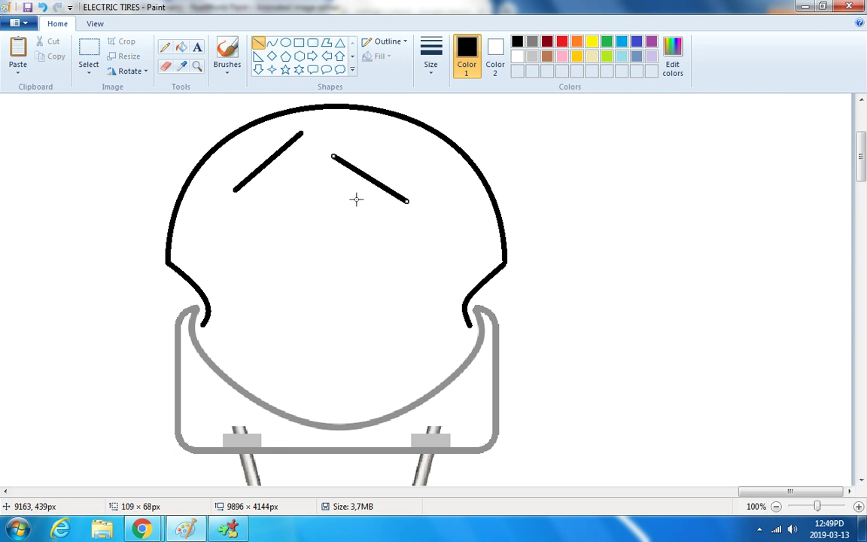
pyautogui.moveTo(335, 194); pyautogui.dragTo(260, 246)
pyautogui.moveTo(333, 240); pyautogui.dragTo(408, 291)
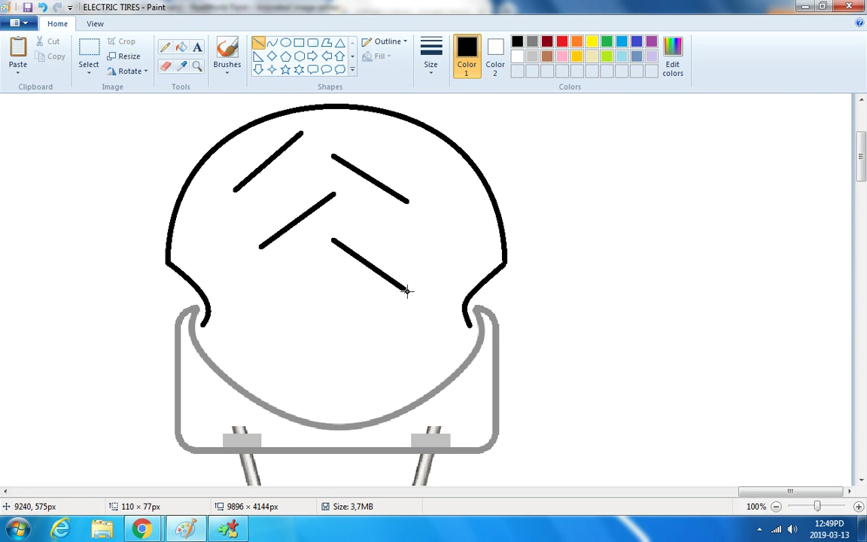
# Try a fifth short black tread line low inside the dome, and undo all five straight tread lines.
pyautogui.moveTo(321, 282); pyautogui.dragTo(269, 309)
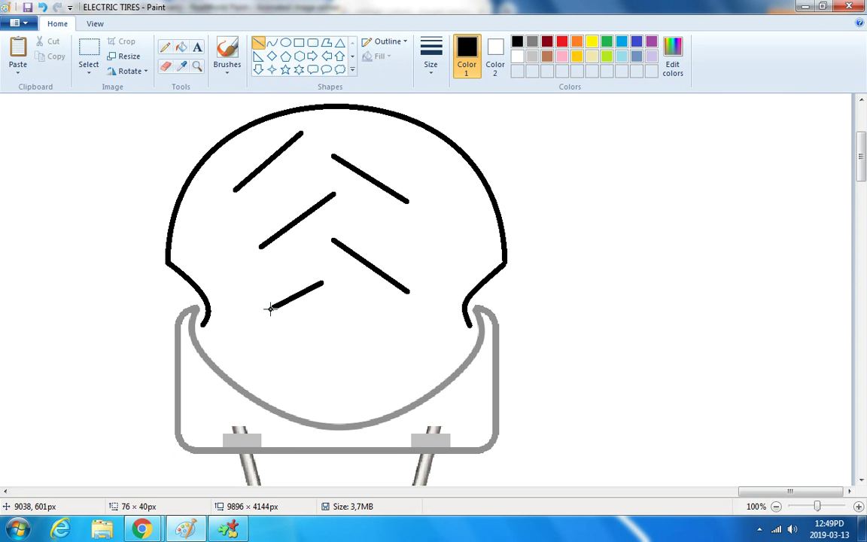
pyautogui.click(43, 7)
pyautogui.click(43, 7)
pyautogui.click(43, 7)
pyautogui.click(43, 7)
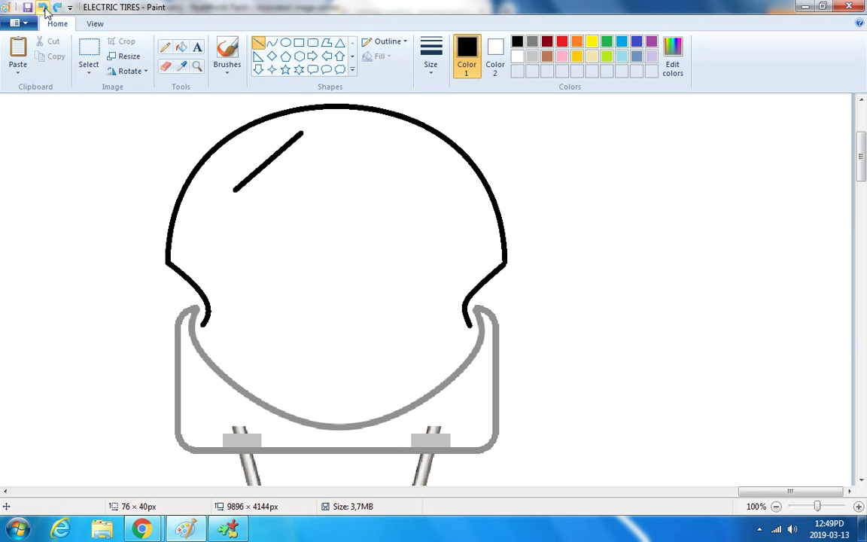
pyautogui.click(43, 7)
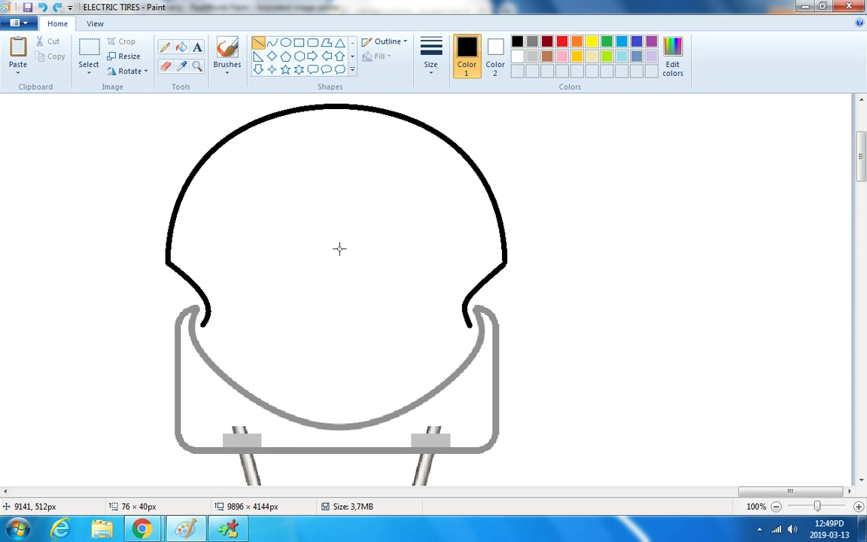
# Draw a short sagging black tread curve inside the dome, sloping down to the right from just right of its peak.
pyautogui.click(272, 42)
pyautogui.moveTo(343, 122); pyautogui.dragTo(404, 174)
pyautogui.moveTo(360, 139); pyautogui.dragTo(372, 169)
pyautogui.click(292, 142)
# Copy the tread curve, flip the copy horizontally and place it in the dome's left half, slightly lower than the original.
pyautogui.click(88, 56)
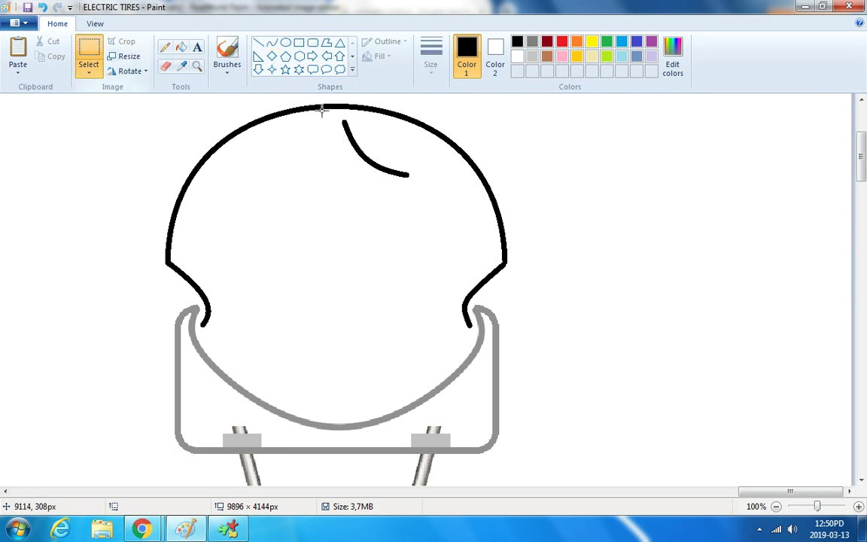
pyautogui.moveTo(331, 115); pyautogui.dragTo(411, 183)
pyautogui.rightClick(344, 134)
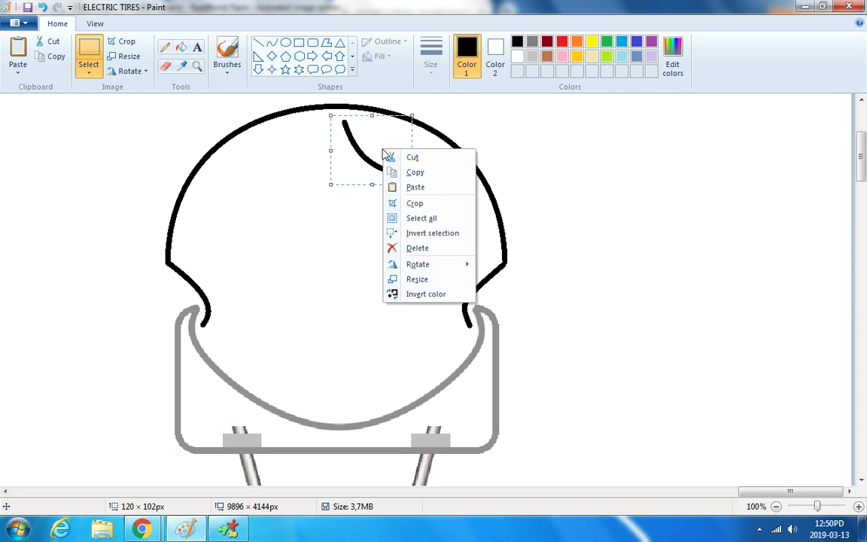
pyautogui.click(368, 155)
pyautogui.rightClick(241, 147)
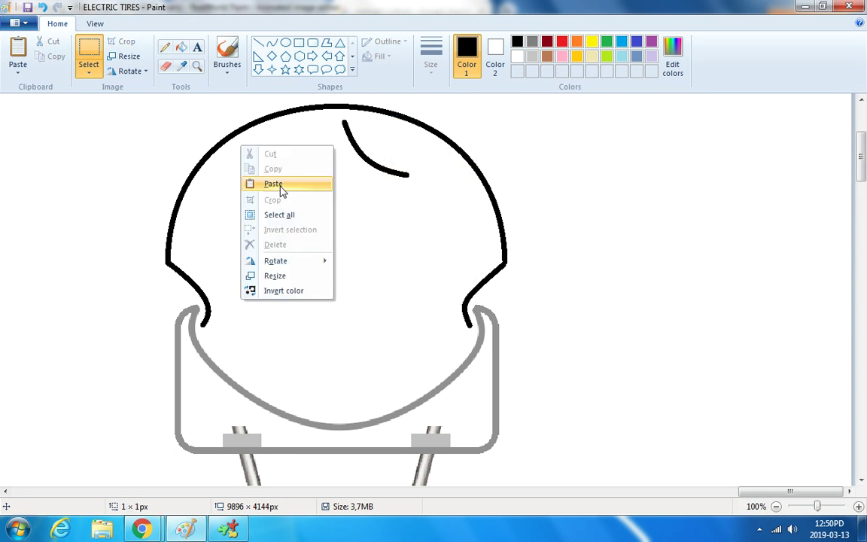
pyautogui.click(274, 185)
pyautogui.rightClick(50, 128)
pyautogui.moveTo(106, 243)
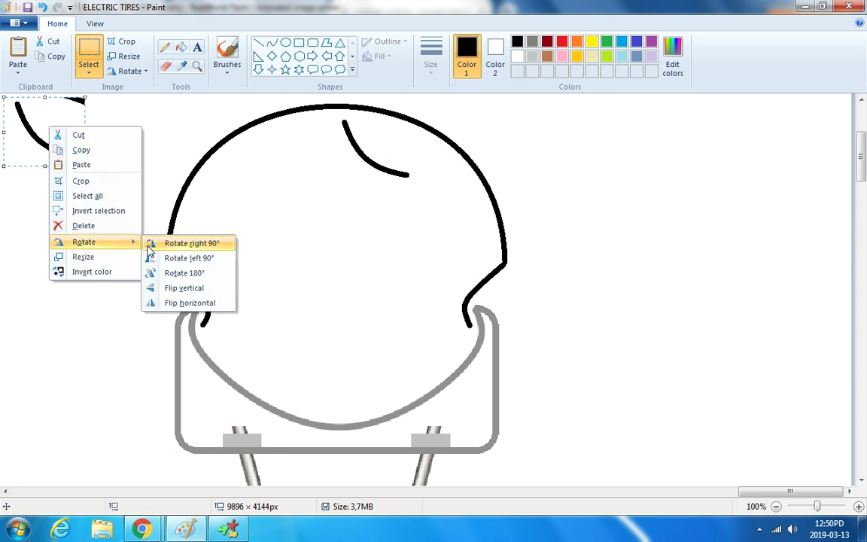
pyautogui.click(199, 303)
pyautogui.moveTo(64, 135); pyautogui.dragTo(307, 201)
# Place an unflipped copy of the tread curve directly below the original in the dome's right half.
pyautogui.rightClick(379, 187)
pyautogui.click(397, 225)
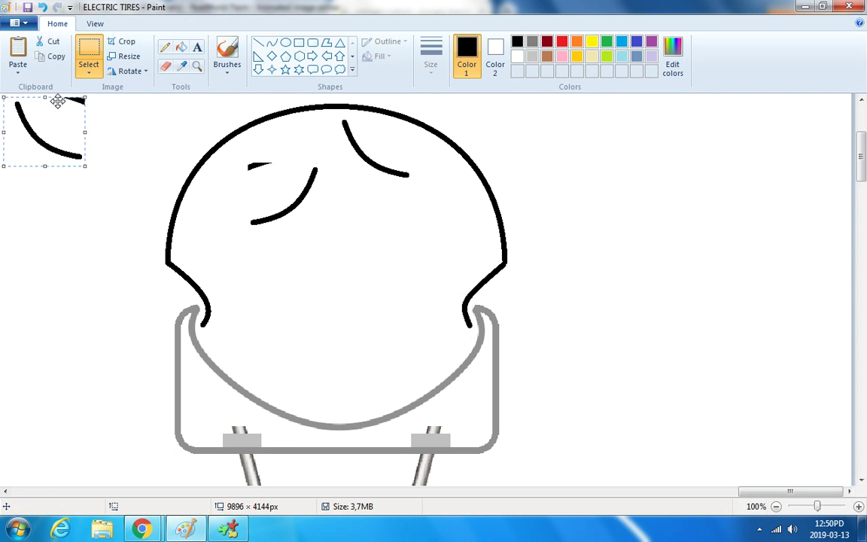
pyautogui.moveTo(45, 95); pyautogui.dragTo(287, 189)
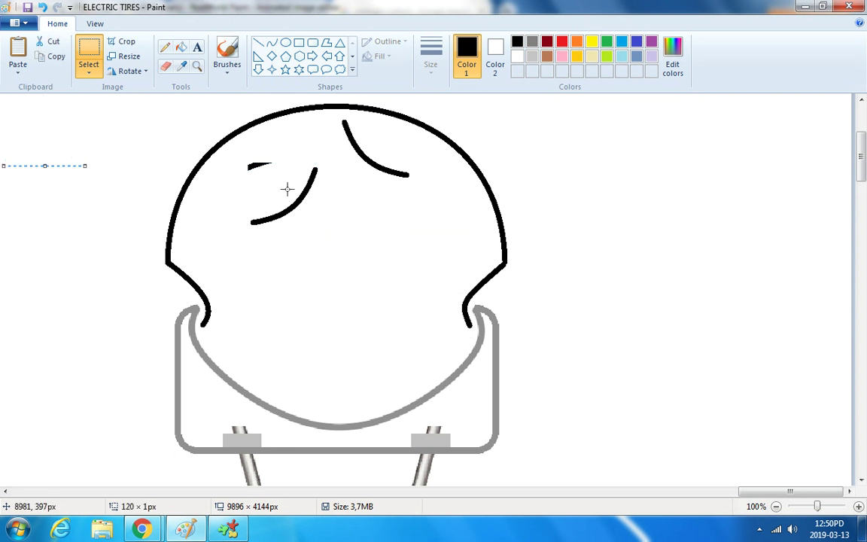
pyautogui.click(43, 7)
pyautogui.rightClick(139, 129)
pyautogui.click(172, 166)
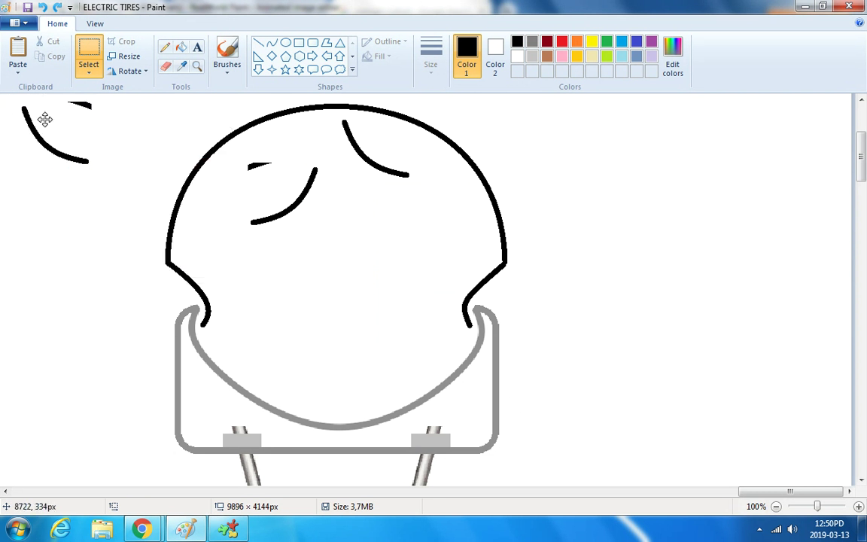
pyautogui.moveTo(43, 116); pyautogui.dragTo(375, 233)
# Place another horizontally flipped copy of the tread curve below the one in the dome's left half.
pyautogui.click(309, 222)
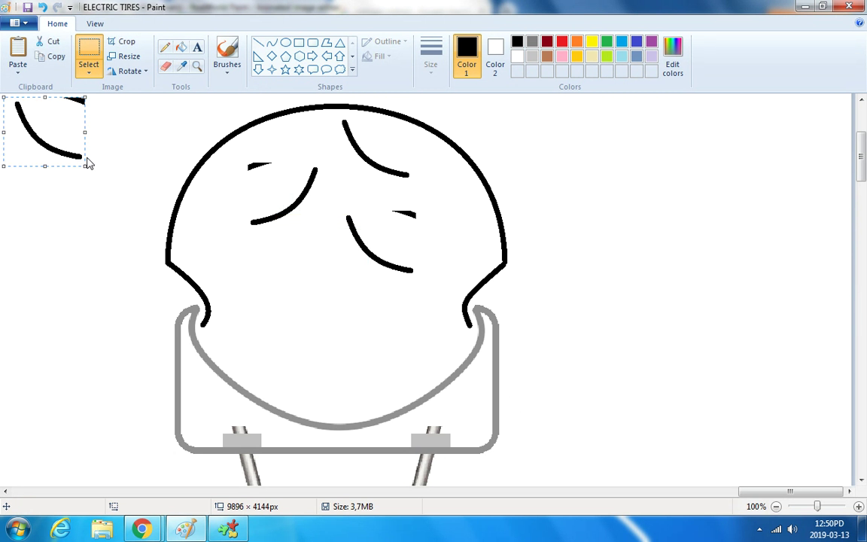
pyautogui.rightClick(52, 137)
pyautogui.moveTo(136, 251)
pyautogui.click(202, 313)
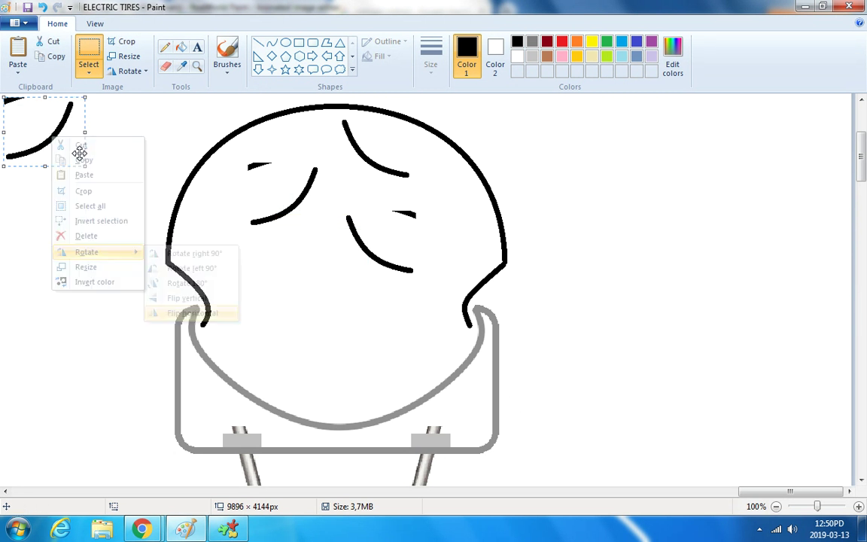
pyautogui.moveTo(58, 145); pyautogui.dragTo(286, 271)
pyautogui.scroll(-2, 286, 261)
pyautogui.scroll(2, 301, 241)
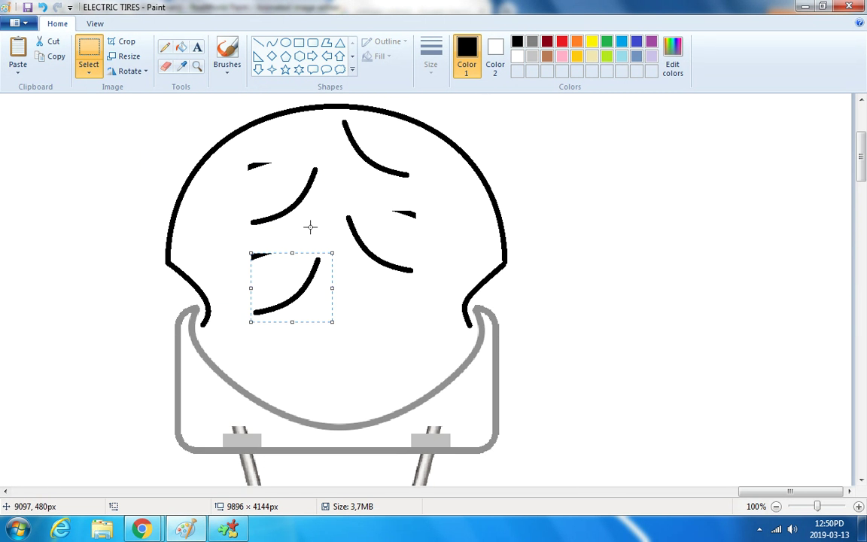
# Undo the placed tread curve copies and restore them.
pyautogui.click(44, 8)
pyautogui.click(44, 8)
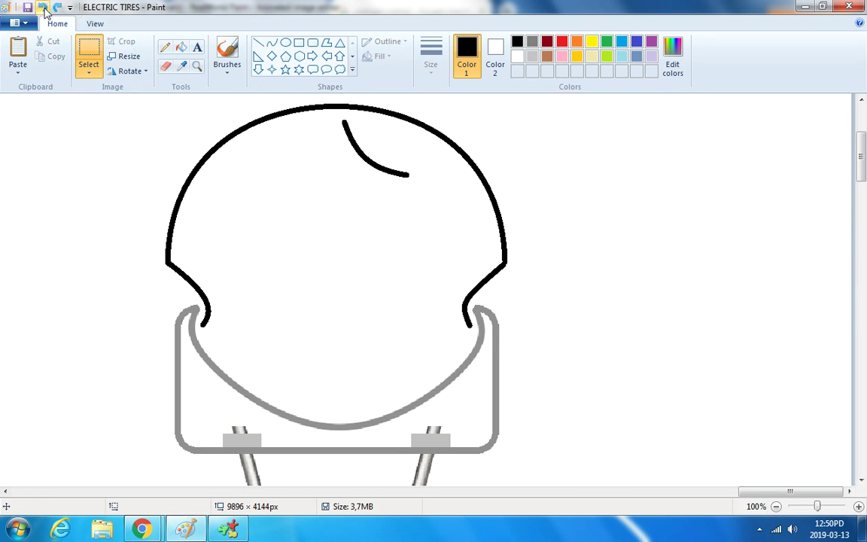
pyautogui.click(57, 8)
pyautogui.click(56, 9)
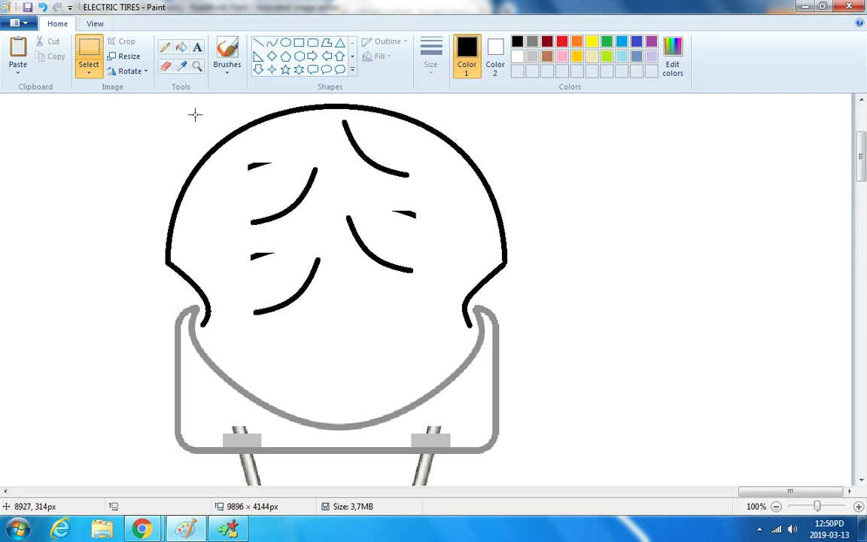
# Cut out the three stray black outline fragments above the copied tread curves.
pyautogui.moveTo(239, 150); pyautogui.dragTo(280, 174)
pyautogui.rightClick(264, 163)
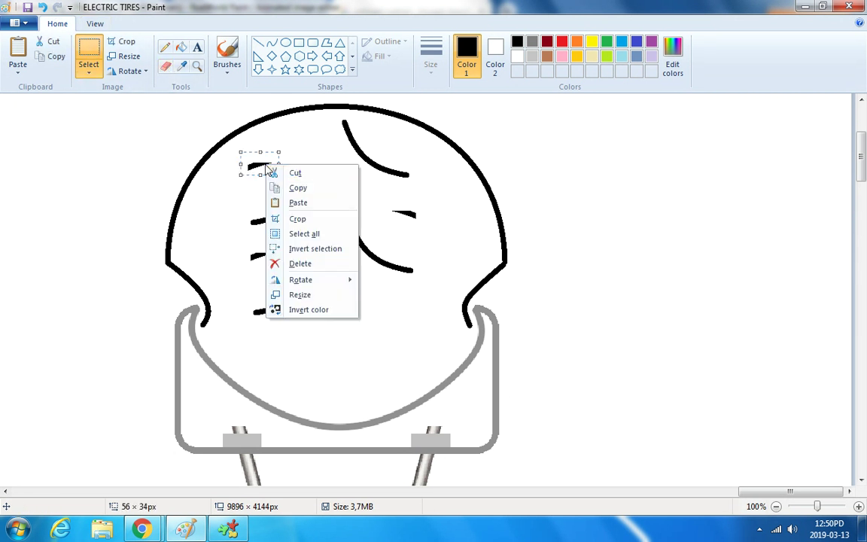
pyautogui.click(282, 173)
pyautogui.moveTo(240, 240); pyautogui.dragTo(280, 263)
pyautogui.rightClick(271, 253)
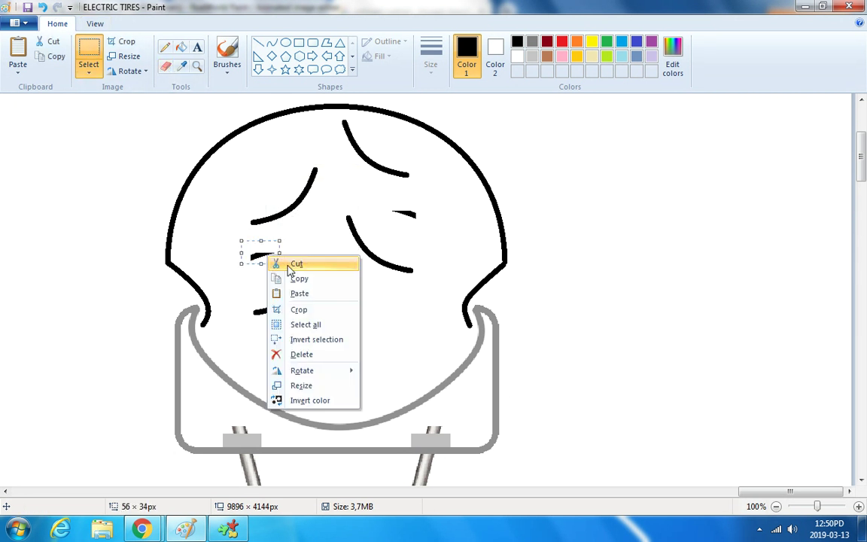
pyautogui.click(289, 264)
pyautogui.moveTo(386, 198); pyautogui.dragTo(416, 223)
pyautogui.rightClick(413, 219)
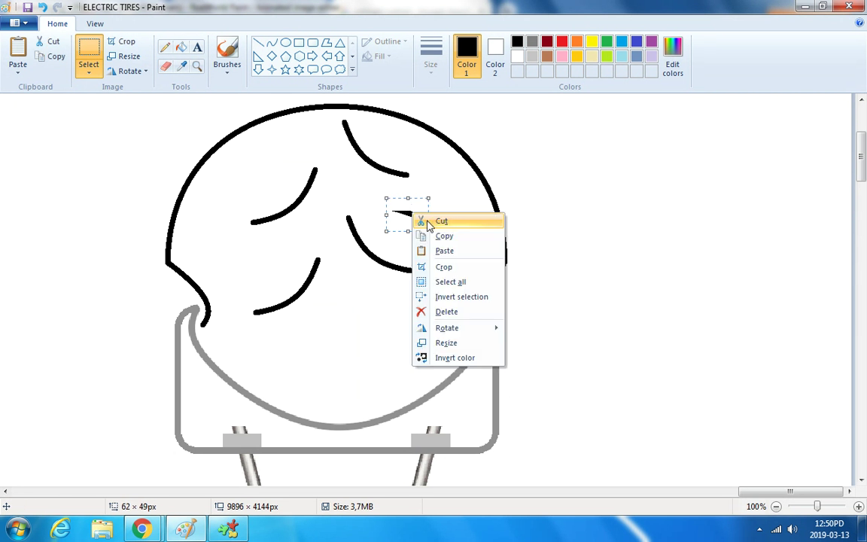
pyautogui.click(428, 221)
# Try a near-vertical black line about 109 px long down from the dome's peak, and undo it.
pyautogui.click(258, 44)
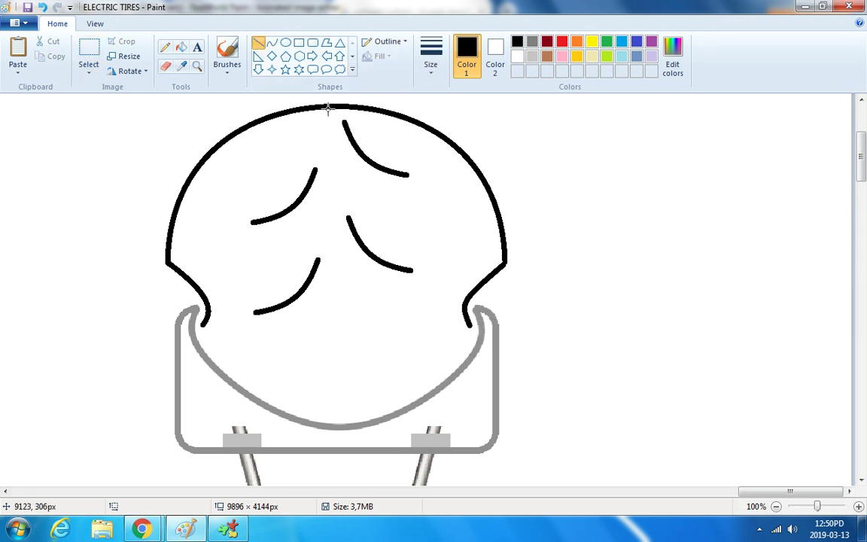
pyautogui.moveTo(328, 109); pyautogui.dragTo(330, 182)
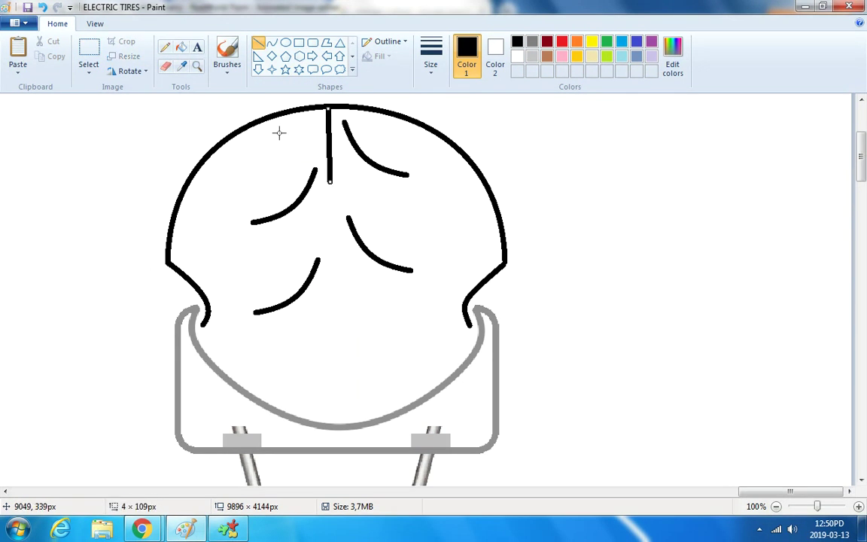
pyautogui.scroll(3, 300, 178)
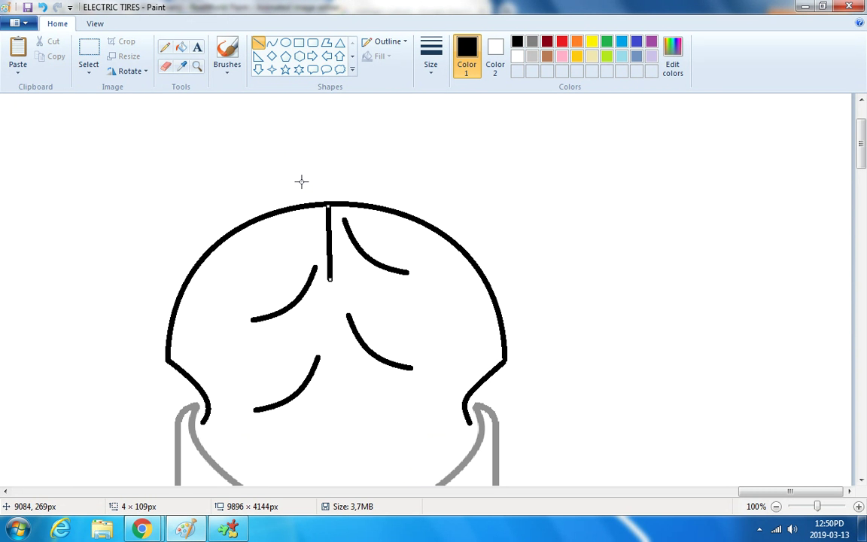
pyautogui.click(43, 7)
# Cut out all the curved tread marks and remaining fragments so that the dome's interior is empty.
pyautogui.click(89, 51)
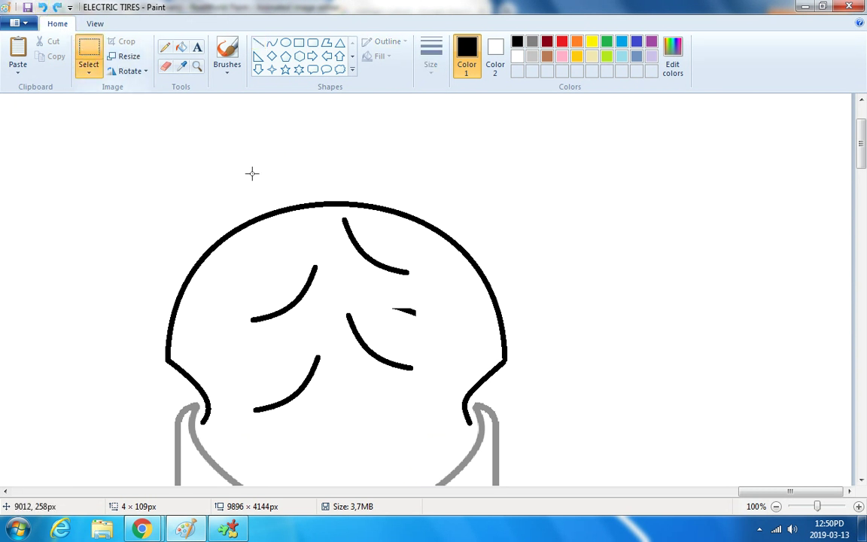
pyautogui.moveTo(333, 216)
pyautogui.mouseDown()
pyautogui.moveTo(407, 323)
pyautogui.moveTo(416, 378)
pyautogui.moveTo(380, 389)
pyautogui.mouseUp()
pyautogui.rightClick(350, 307)
pyautogui.click(368, 315)
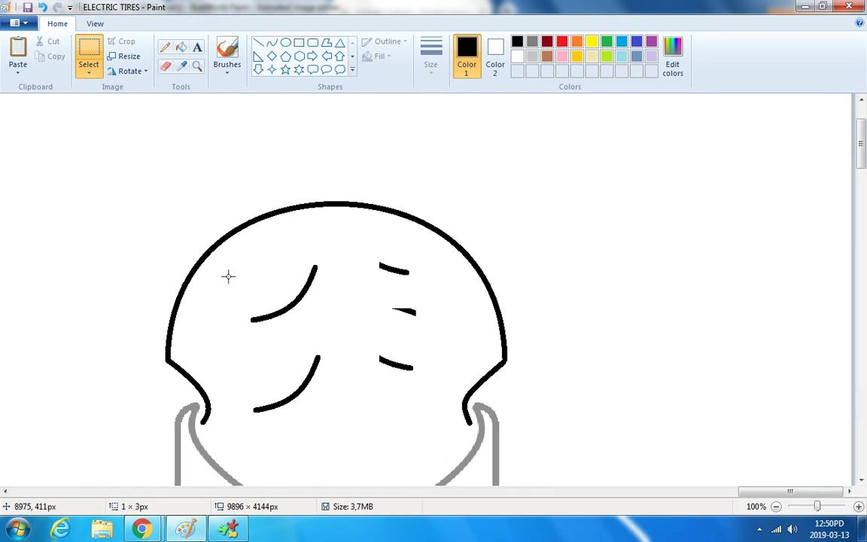
pyautogui.moveTo(228, 277); pyautogui.dragTo(342, 425)
pyautogui.rightClick(304, 369)
pyautogui.click(349, 222)
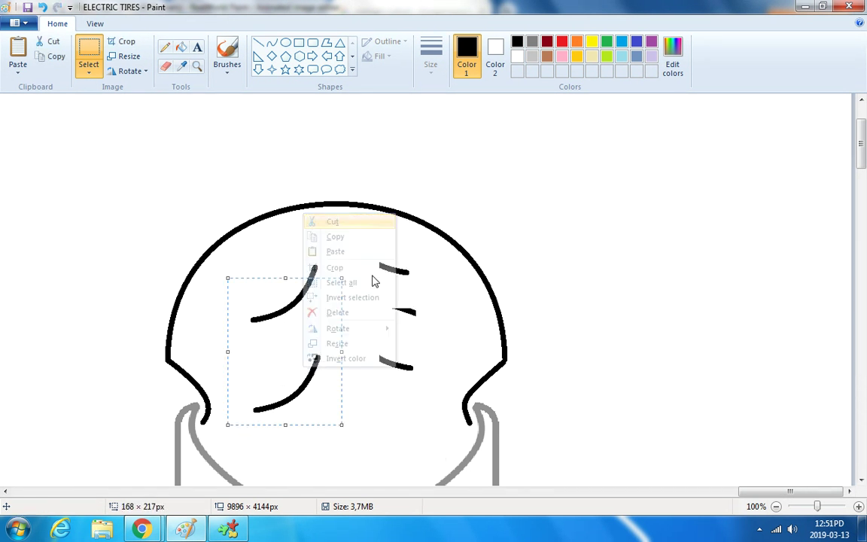
pyautogui.moveTo(347, 258); pyautogui.dragTo(423, 370)
pyautogui.rightClick(397, 285)
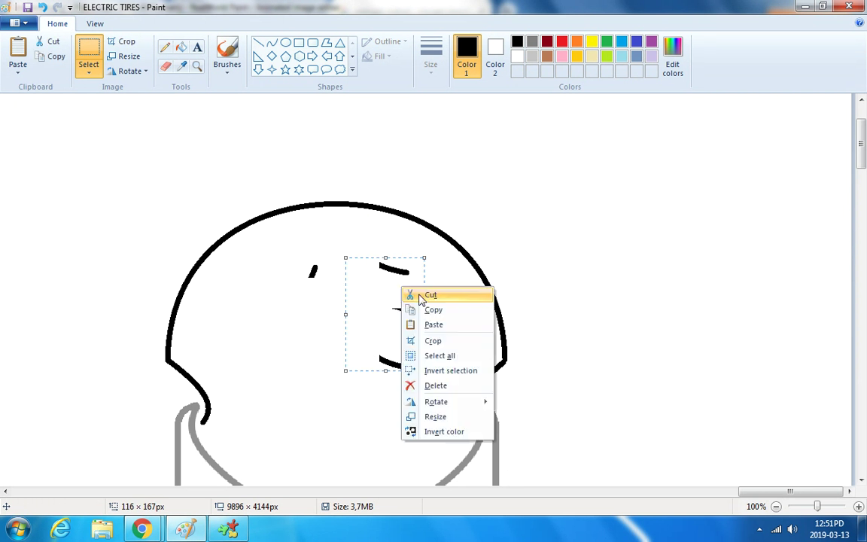
pyautogui.click(420, 295)
pyautogui.moveTo(281, 252); pyautogui.dragTo(385, 304)
pyautogui.rightClick(346, 281)
pyautogui.click(372, 290)
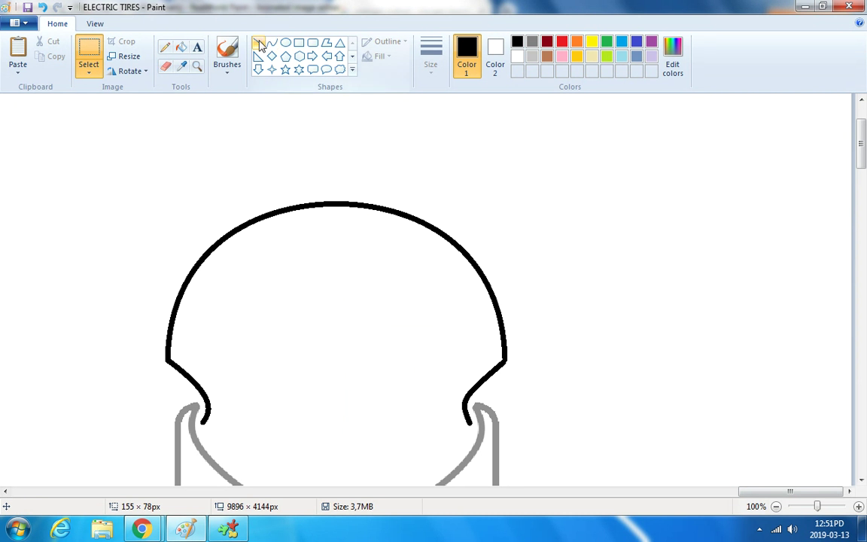
# Review the dome and cradle in the context of the wheels and the coil-and-shaft assembly.
pyautogui.click(777, 508)
pyautogui.click(777, 507)
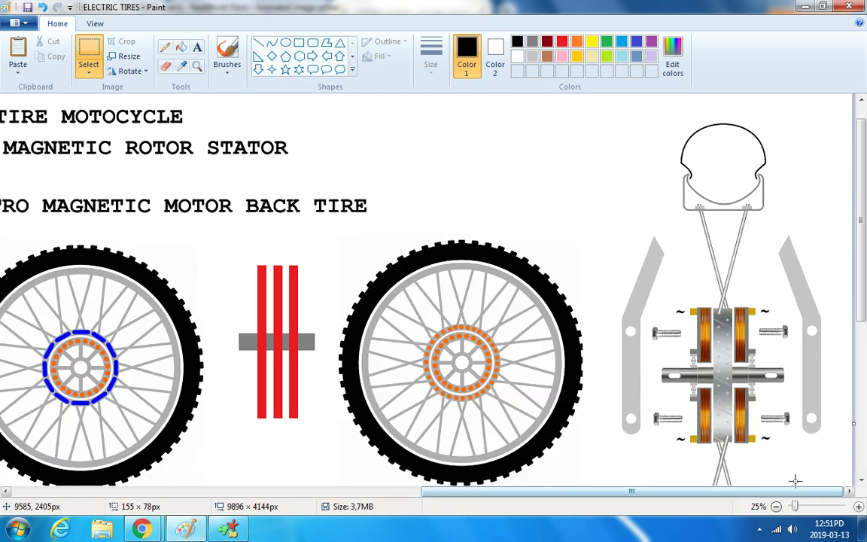
pyautogui.click(859, 507)
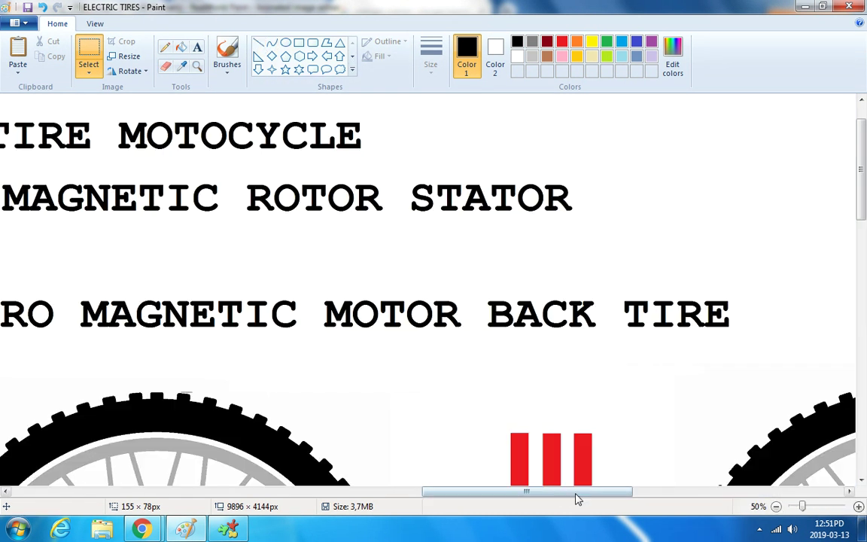
pyautogui.click(654, 492)
pyautogui.scroll(1, 729, 362)
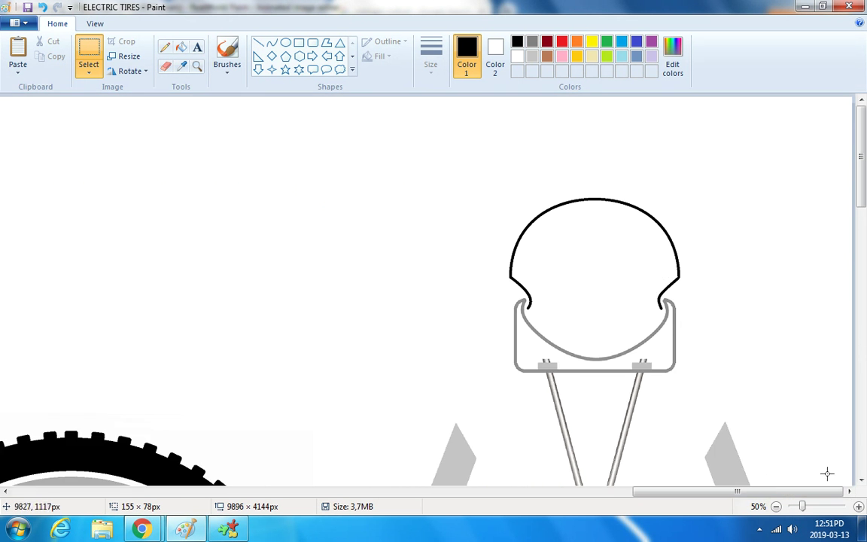
pyautogui.scroll(1, 771, 457)
pyautogui.moveTo(688, 493); pyautogui.dragTo(766, 476)
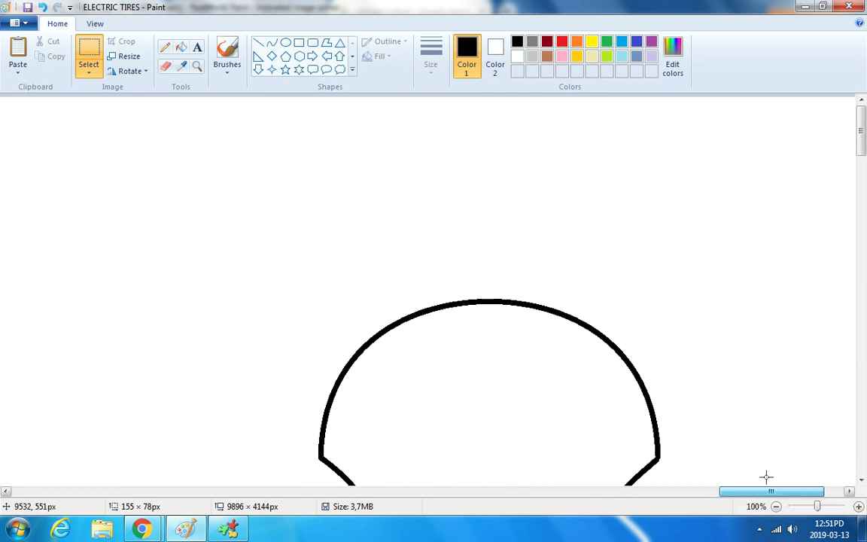
pyautogui.scroll(-4, 567, 296)
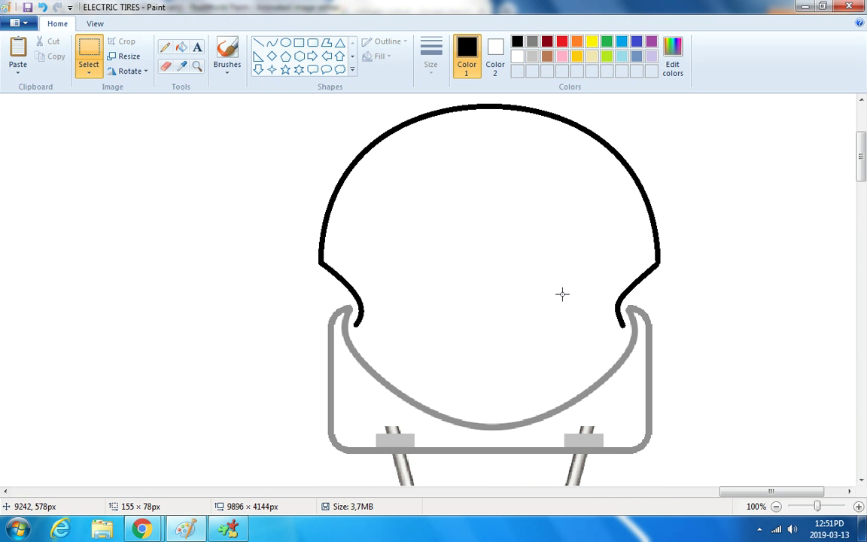
# Draw a black oval about 357 × 425 px, centred between the dome's peak and the cradle's lowest point.
pyautogui.click(285, 42)
pyautogui.moveTo(415, 141)
pyautogui.mouseDown()
pyautogui.moveTo(598, 318)
pyautogui.moveTo(644, 331)
pyautogui.moveTo(620, 329)
pyautogui.mouseUp()
pyautogui.moveTo(582, 282); pyautogui.dragTo(518, 266)
pyautogui.moveTo(585, 223); pyautogui.dragTo(628, 233)
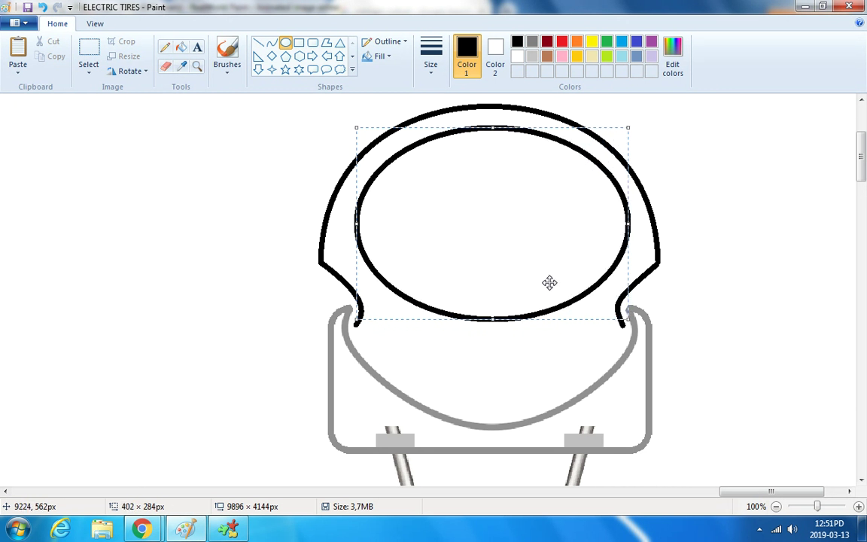
pyautogui.moveTo(494, 319); pyautogui.dragTo(487, 414)
pyautogui.moveTo(365, 275); pyautogui.dragTo(371, 271)
pyautogui.moveTo(629, 277); pyautogui.dragTo(612, 279)
pyautogui.moveTo(550, 273); pyautogui.dragTo(545, 268)
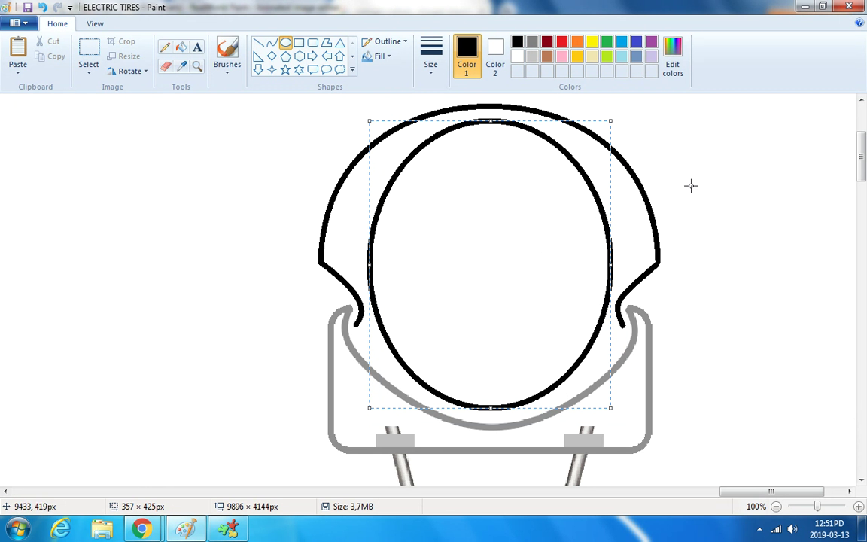
pyautogui.click(743, 166)
# Copy the upper dome, oval and cradle as an area about 681 × 526 px and paste it near the lower cradle.
pyautogui.click(89, 54)
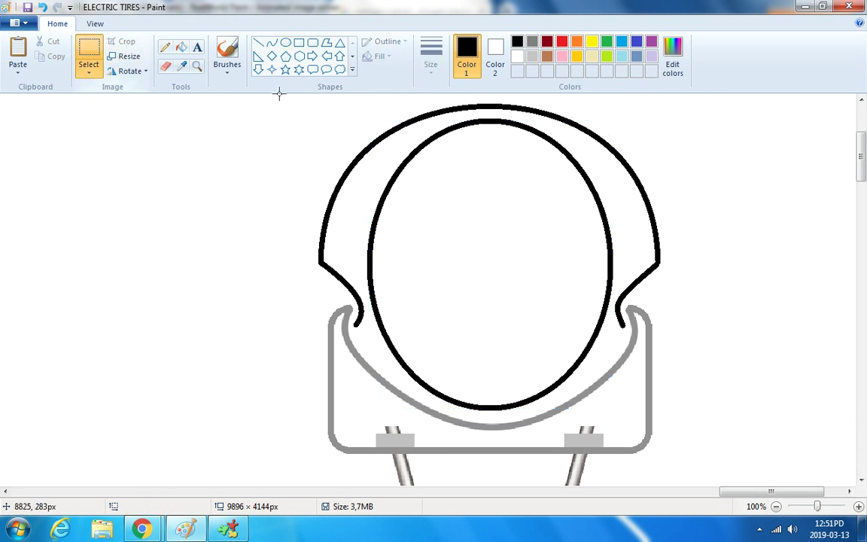
pyautogui.moveTo(260, 98)
pyautogui.mouseDown()
pyautogui.moveTo(657, 416)
pyautogui.moveTo(704, 443)
pyautogui.moveTo(722, 356)
pyautogui.mouseUp()
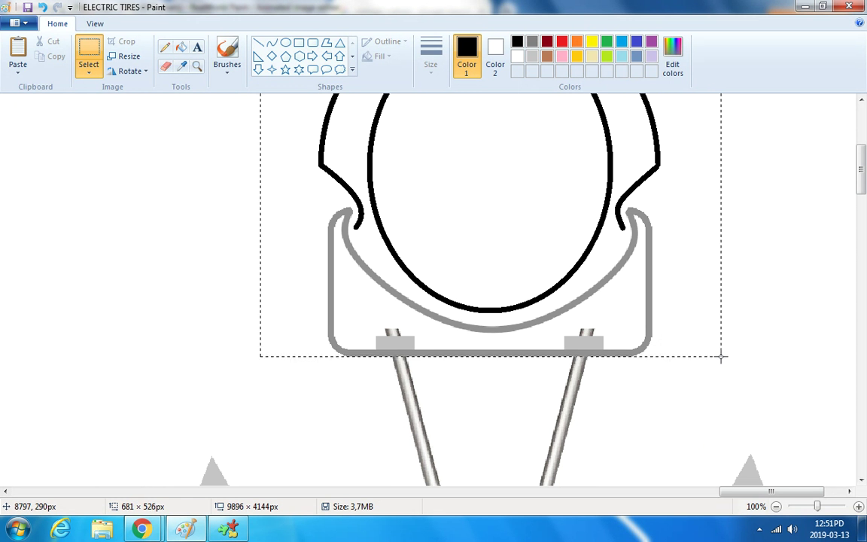
pyautogui.rightClick(493, 189)
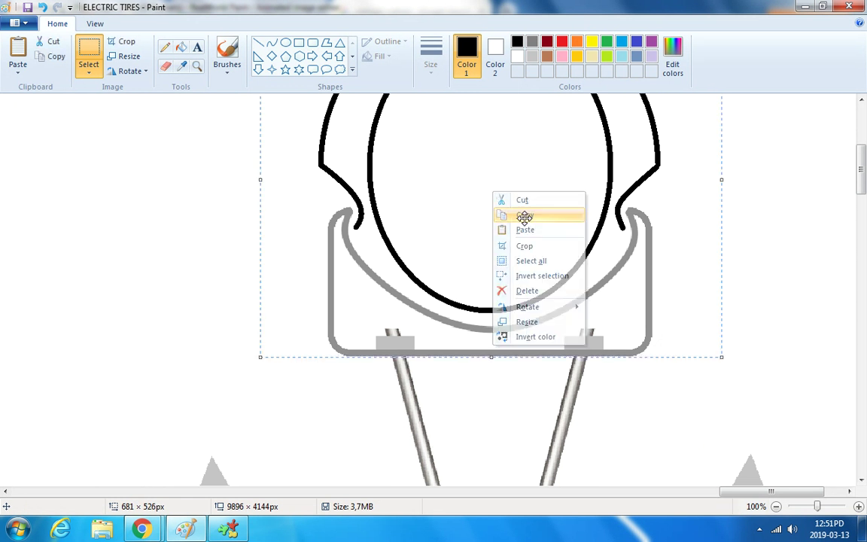
pyautogui.click(521, 216)
pyautogui.scroll(-5, 523, 220)
pyautogui.scroll(-15, 523, 220)
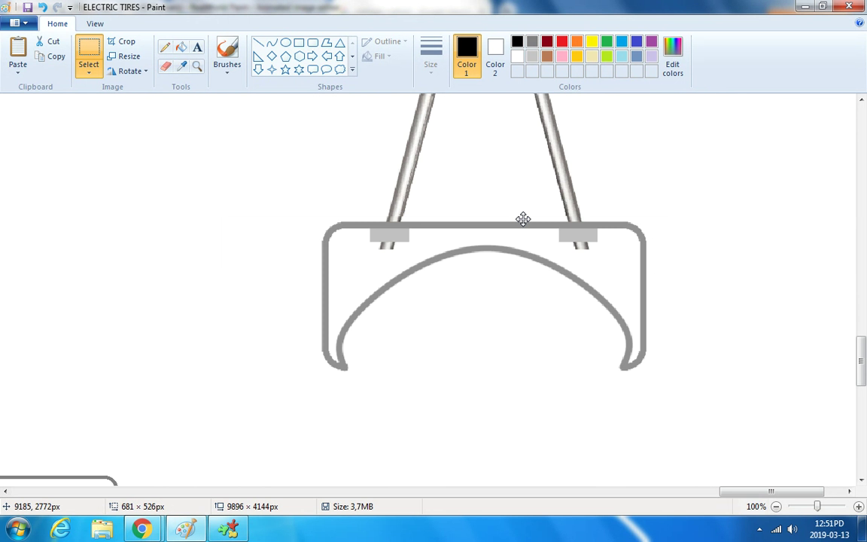
pyautogui.rightClick(526, 222)
pyautogui.click(560, 256)
# Flip the pasted tire assembly vertically and move it over the lower cradle beneath the rods.
pyautogui.rightClick(311, 159)
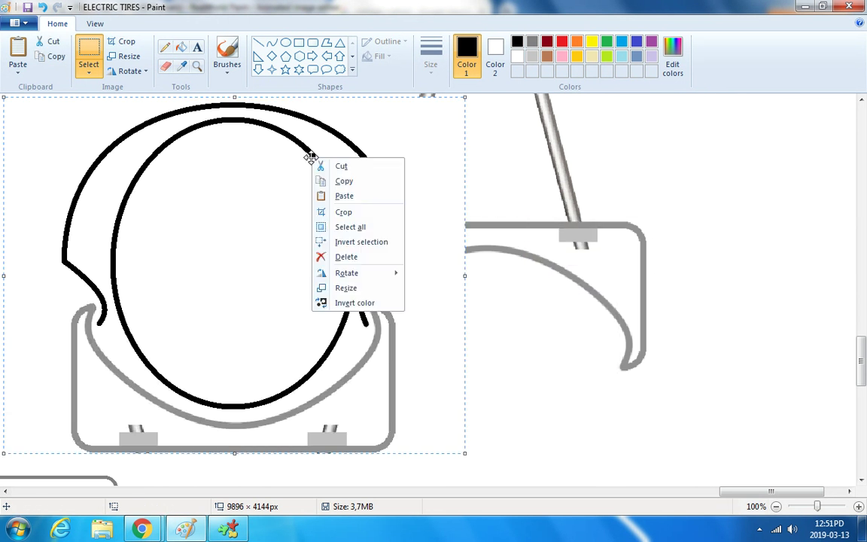
pyautogui.moveTo(386, 275)
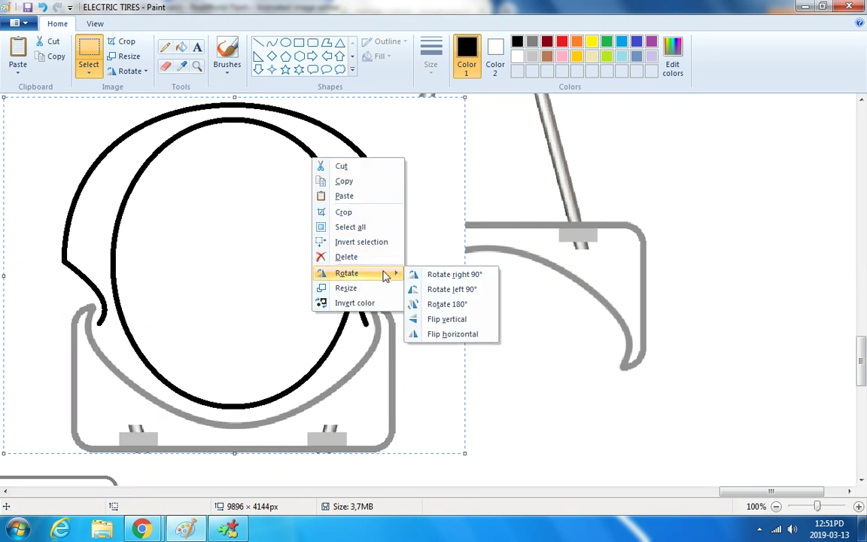
pyautogui.click(437, 320)
pyautogui.moveTo(399, 265)
pyautogui.mouseDown()
pyautogui.moveTo(577, 363)
pyautogui.moveTo(592, 329)
pyautogui.moveTo(583, 306)
pyautogui.mouseUp()
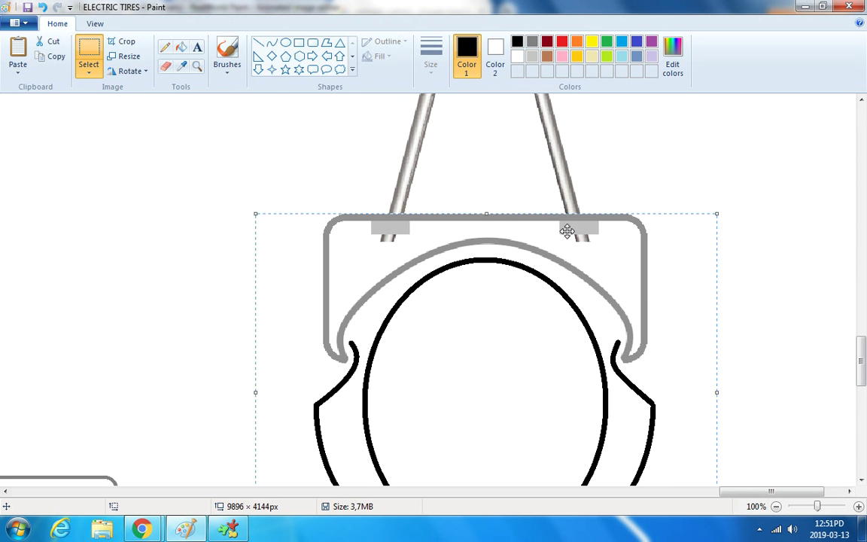
# Flip the pasted tire assembly horizontally, then shift it slightly down to line up with the ends of the two rods.
pyautogui.scroll(3, 483, 325)
pyautogui.rightClick(481, 334)
pyautogui.moveTo(548, 450)
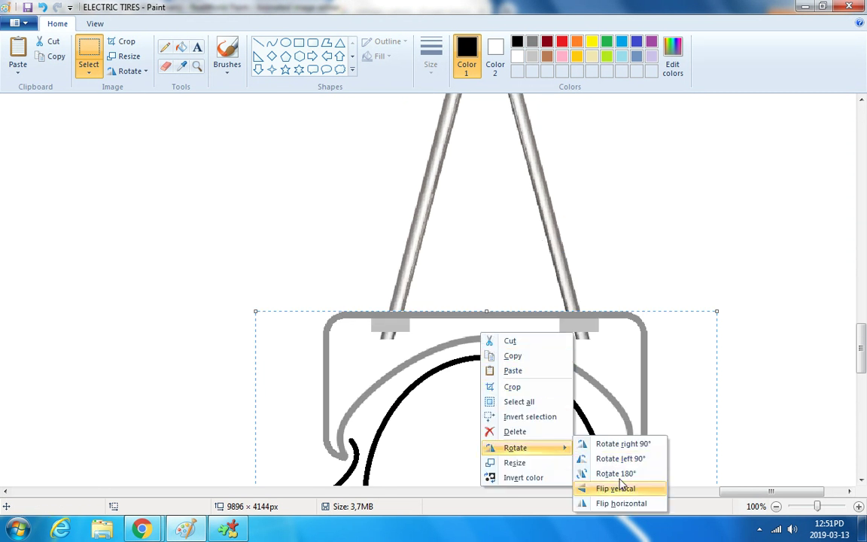
pyautogui.click(632, 505)
pyautogui.moveTo(552, 392); pyautogui.dragTo(551, 399)
pyautogui.click(765, 461)
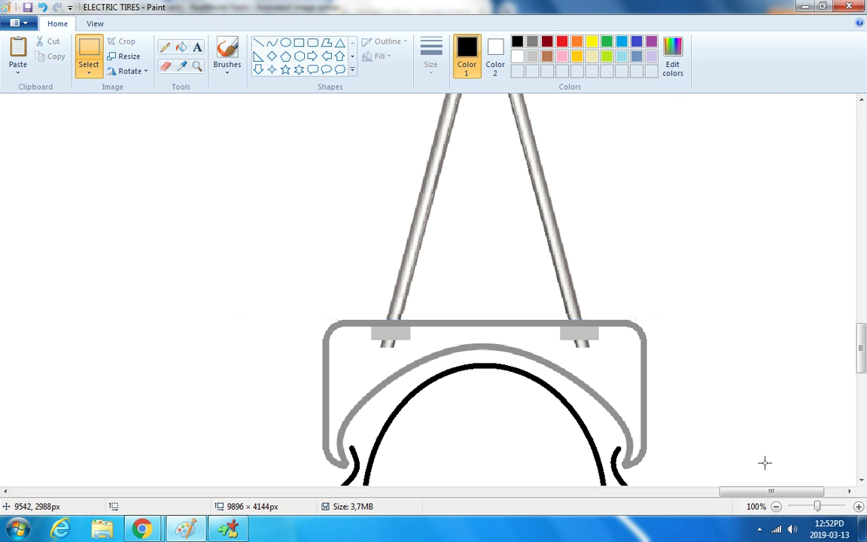
pyautogui.click(776, 507)
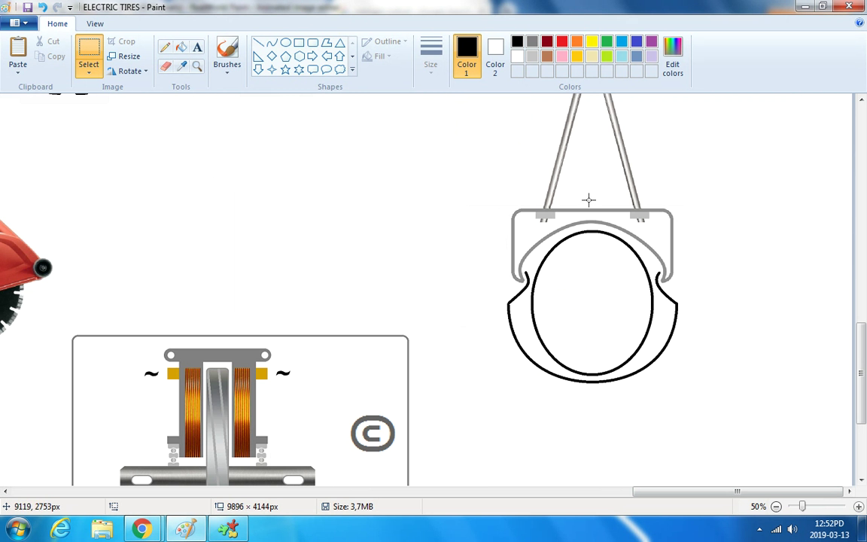
pyautogui.click(859, 507)
pyautogui.moveTo(703, 493); pyautogui.dragTo(787, 494)
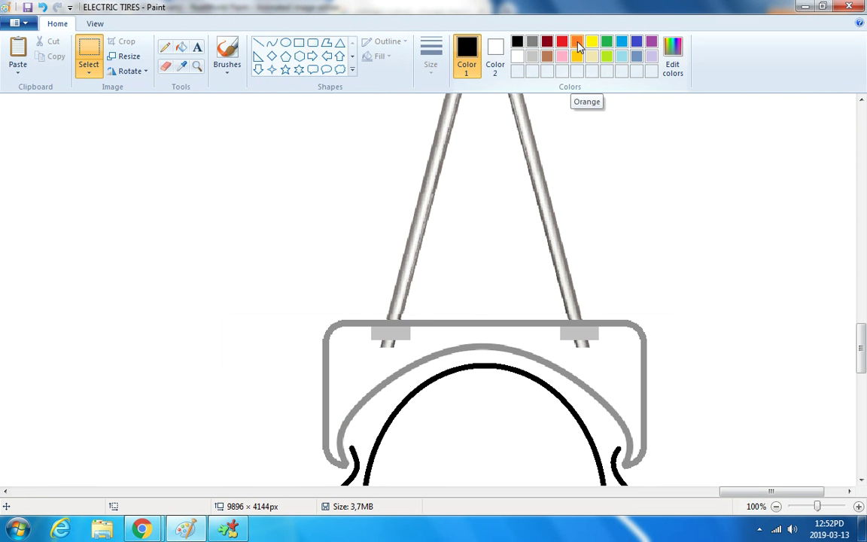
# Try erasing a narrow gap through the centre of the lower cradle's two grey outlines, and undo it.
pyautogui.click(166, 66)
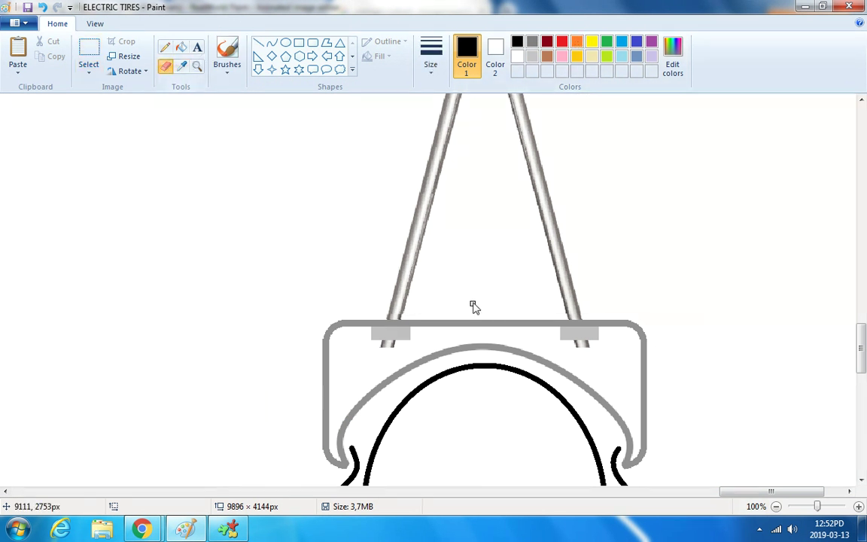
pyautogui.moveTo(474, 350); pyautogui.dragTo(468, 317)
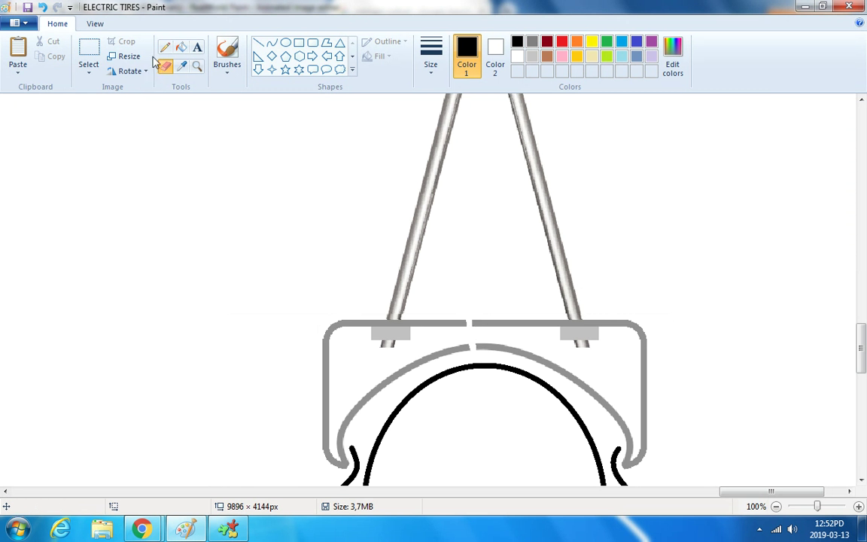
pyautogui.click(44, 8)
# Cut a section about 42 × 70 px out of the centre of the lower cradle's grey outlines.
pyautogui.click(88, 53)
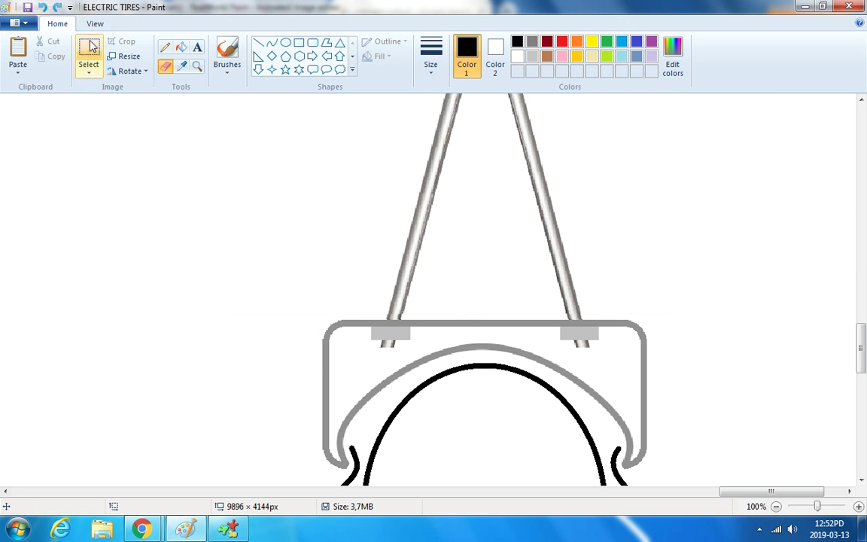
pyautogui.moveTo(469, 308); pyautogui.dragTo(497, 357)
pyautogui.rightClick(480, 332)
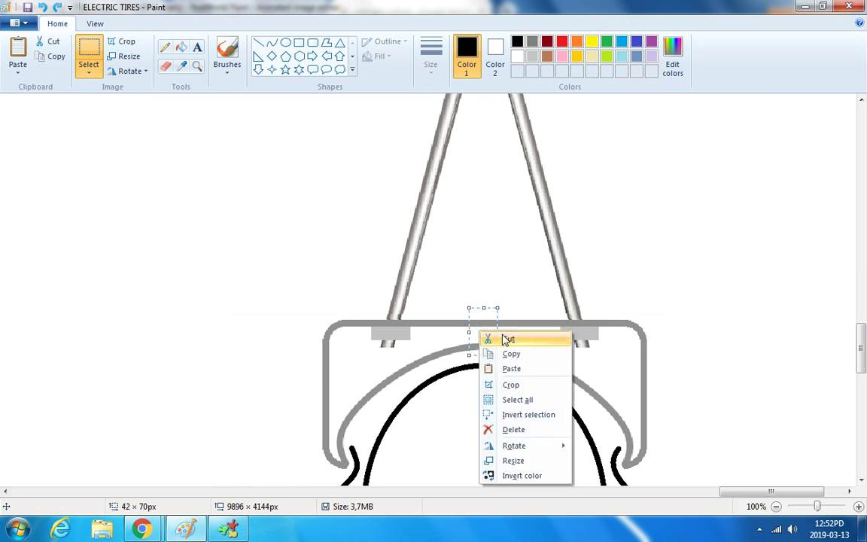
pyautogui.click(505, 340)
# Close both cut ends of the lower cradle with short vertical lines in the grey sampled from its outline.
pyautogui.click(258, 43)
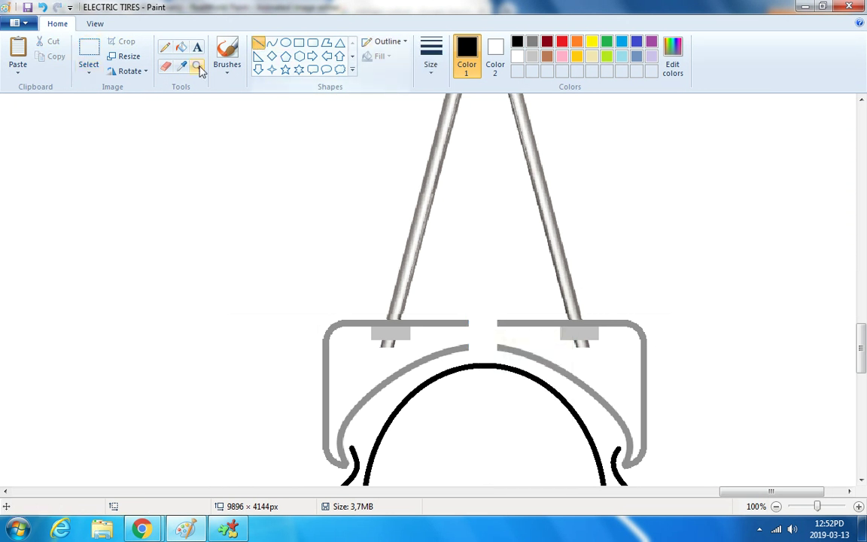
pyautogui.click(181, 66)
pyautogui.click(465, 323)
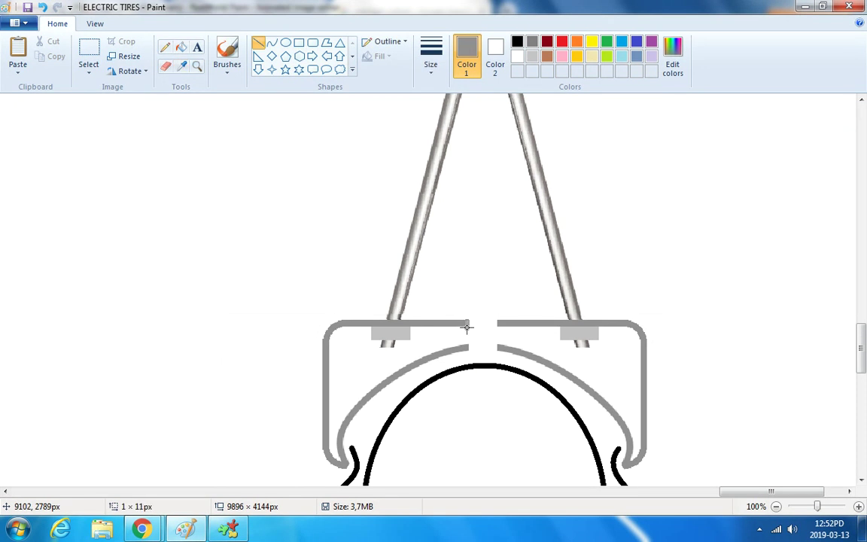
pyautogui.moveTo(466, 345)
pyautogui.mouseDown()
pyautogui.moveTo(466, 322)
pyautogui.moveTo(502, 339)
pyautogui.moveTo(467, 324)
pyautogui.mouseUp()
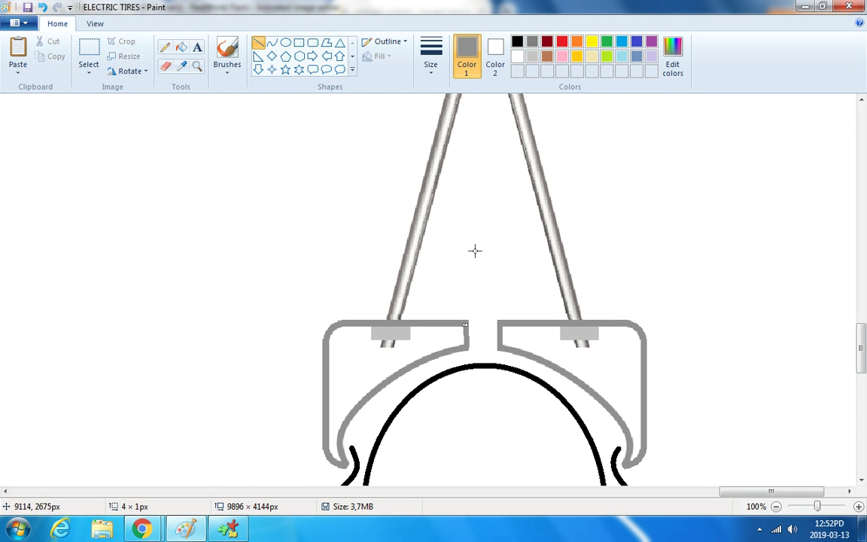
pyautogui.scroll(-3, 475, 250)
pyautogui.scroll(3, 479, 252)
# Set up the Curve tool with the oval's black and a thinner outline, undoing a thick trial curve in the cradle gap.
pyautogui.click(272, 43)
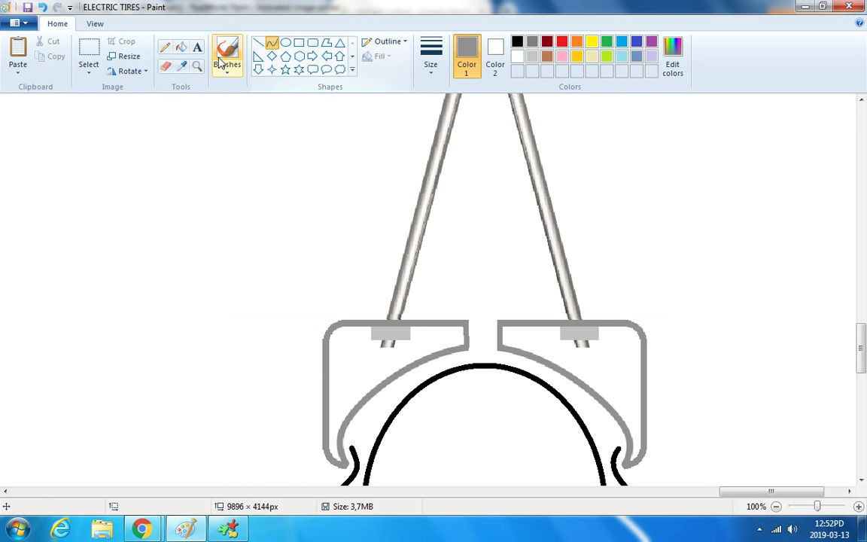
pyautogui.click(182, 67)
pyautogui.click(475, 362)
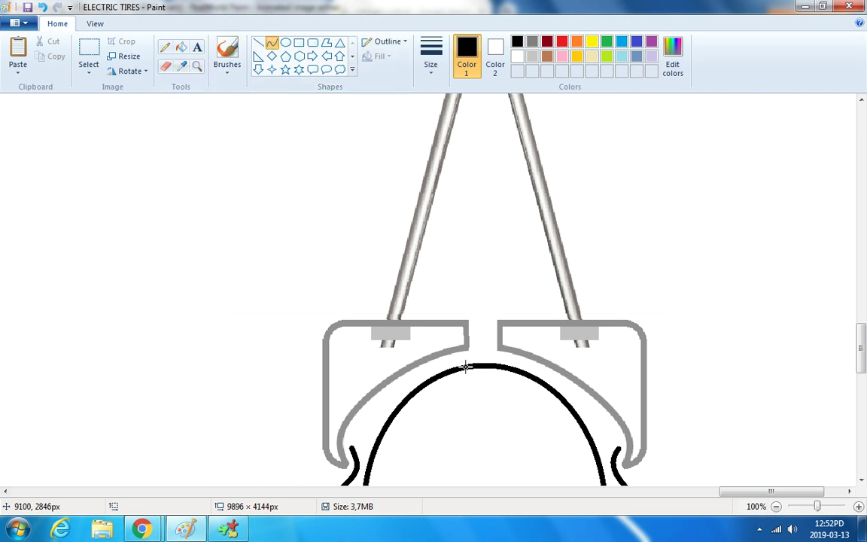
pyautogui.moveTo(468, 366); pyautogui.dragTo(503, 354)
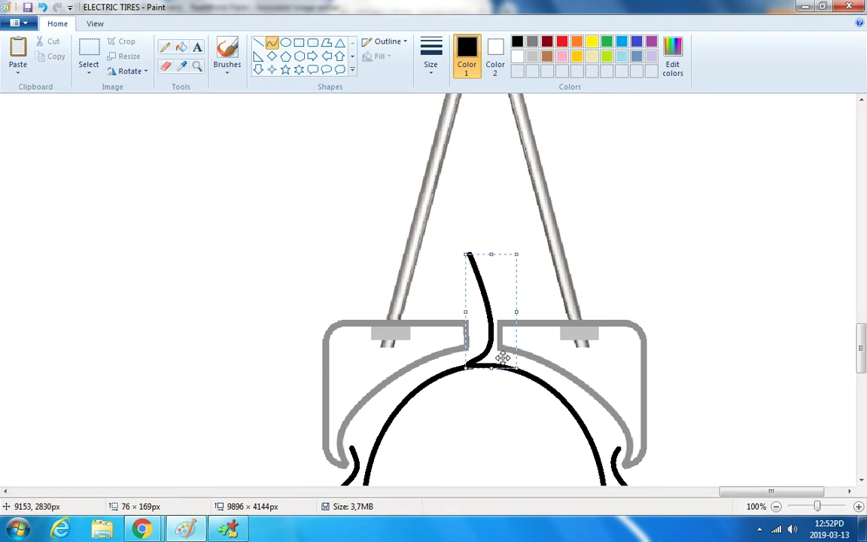
pyautogui.click(42, 7)
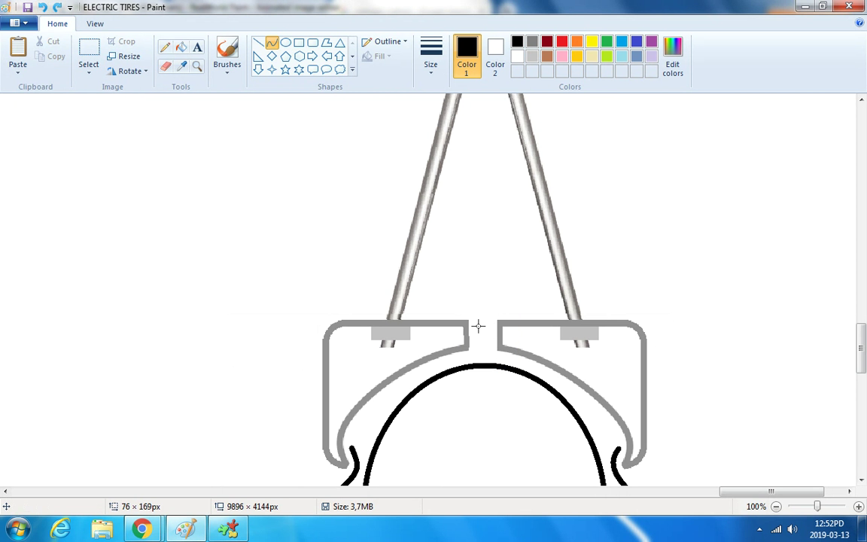
pyautogui.click(430, 60)
pyautogui.click(455, 153)
# Try a thin black curve about 14 × 140 px rising from the oval's top through the cradle gap, and undo it.
pyautogui.moveTo(467, 365); pyautogui.dragTo(472, 275)
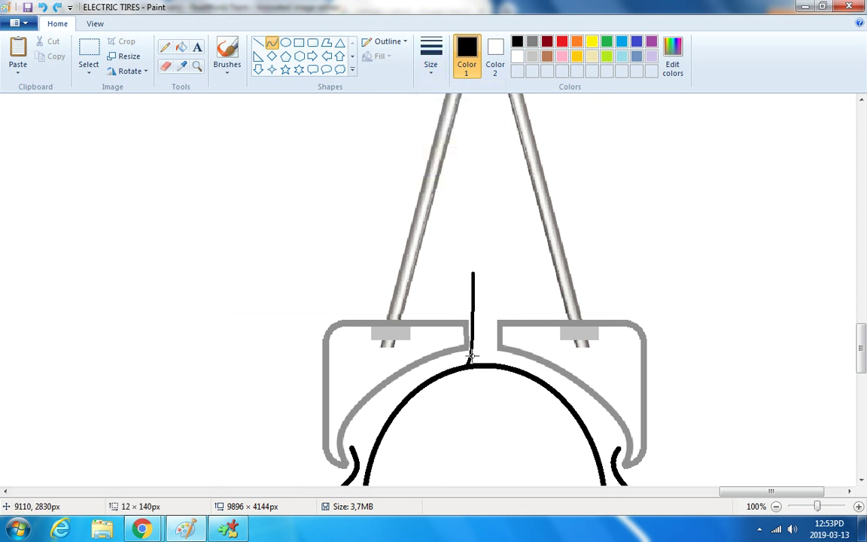
pyautogui.moveTo(470, 358); pyautogui.dragTo(473, 364)
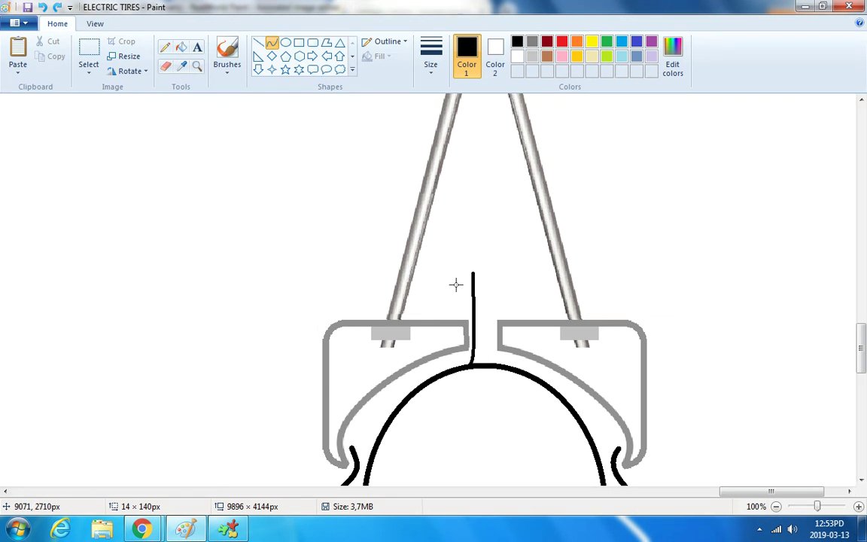
pyautogui.click(43, 8)
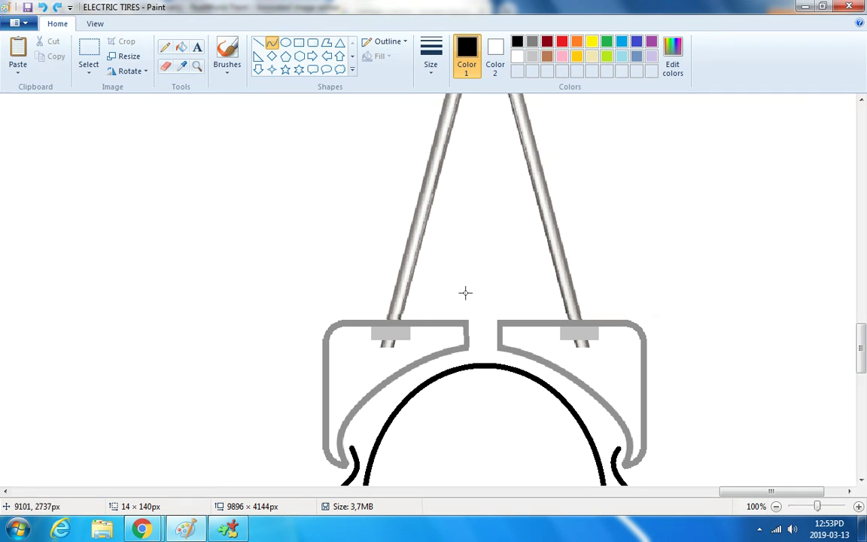
# Draw a thin black curve about 28 × 123 px along the gap's left side, flaring outward onto the oval's top.
pyautogui.moveTo(471, 288)
pyautogui.mouseDown()
pyautogui.moveTo(454, 371)
pyautogui.moveTo(473, 366)
pyautogui.mouseUp()
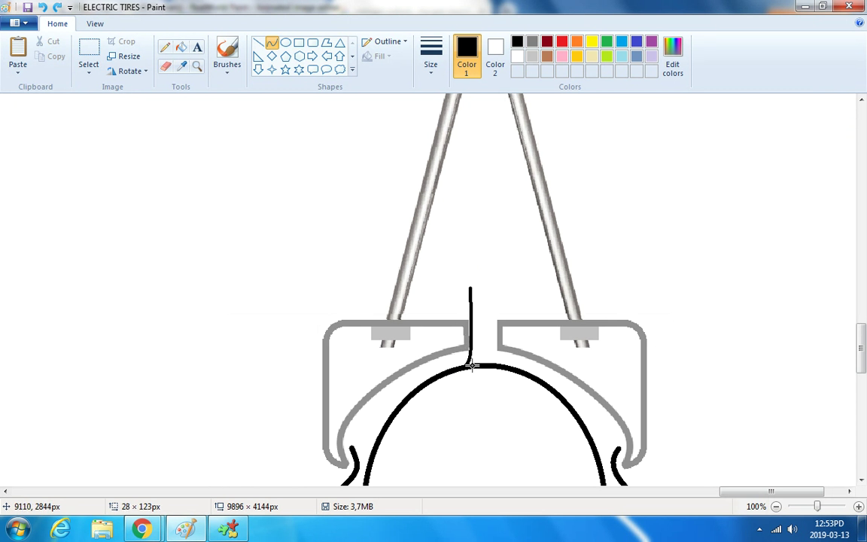
pyautogui.moveTo(470, 362); pyautogui.dragTo(463, 364)
# Try two thin black curves, about 22 × 115 px and 24 × 116 px, along the gap's right side, and undo both.
pyautogui.moveTo(493, 290)
pyautogui.mouseDown()
pyautogui.moveTo(506, 369)
pyautogui.moveTo(491, 357)
pyautogui.moveTo(494, 363)
pyautogui.mouseUp()
pyautogui.moveTo(491, 291); pyautogui.dragTo(491, 294)
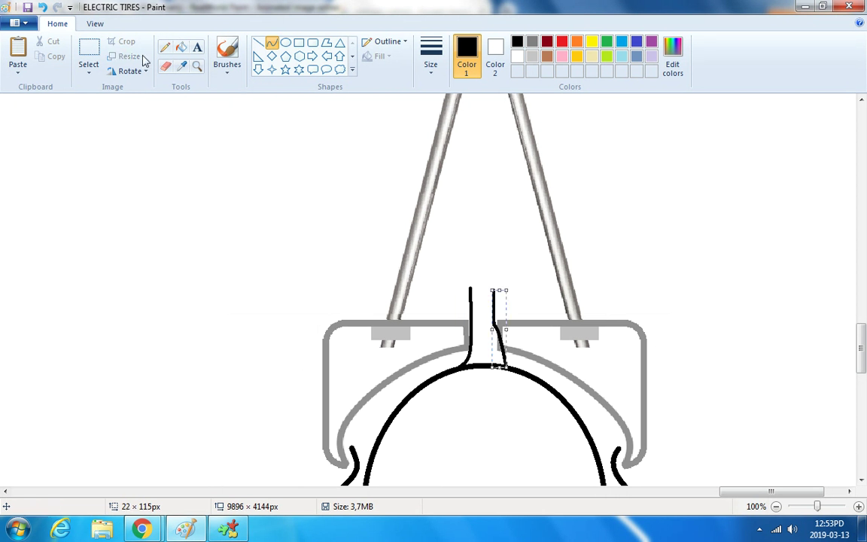
pyautogui.click(43, 8)
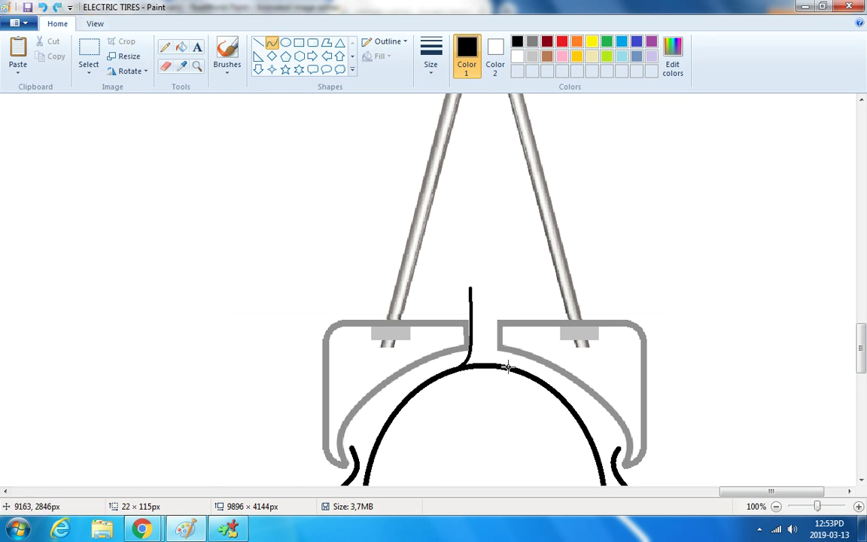
pyautogui.moveTo(507, 368)
pyautogui.mouseDown()
pyautogui.moveTo(492, 291)
pyautogui.moveTo(498, 365)
pyautogui.mouseUp()
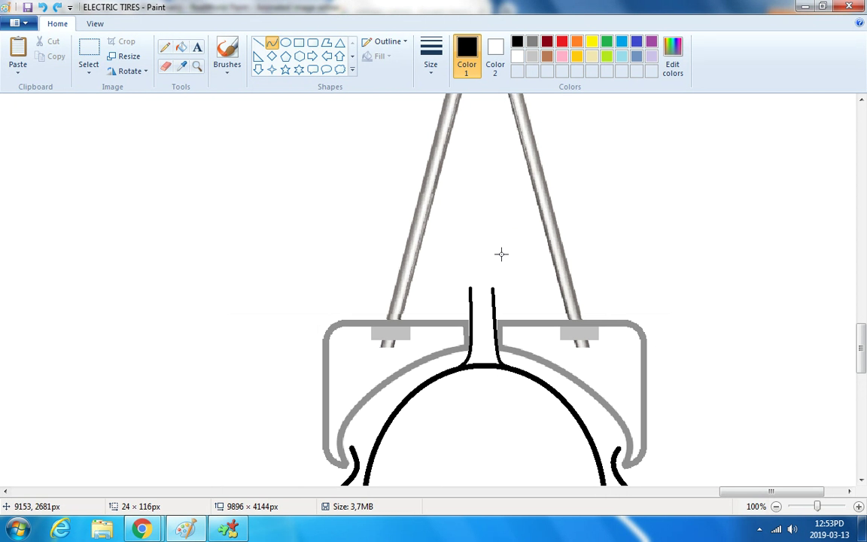
pyautogui.moveTo(501, 255)
pyautogui.mouseDown()
pyautogui.moveTo(494, 365)
pyautogui.moveTo(494, 291)
pyautogui.mouseUp()
pyautogui.click(43, 7)
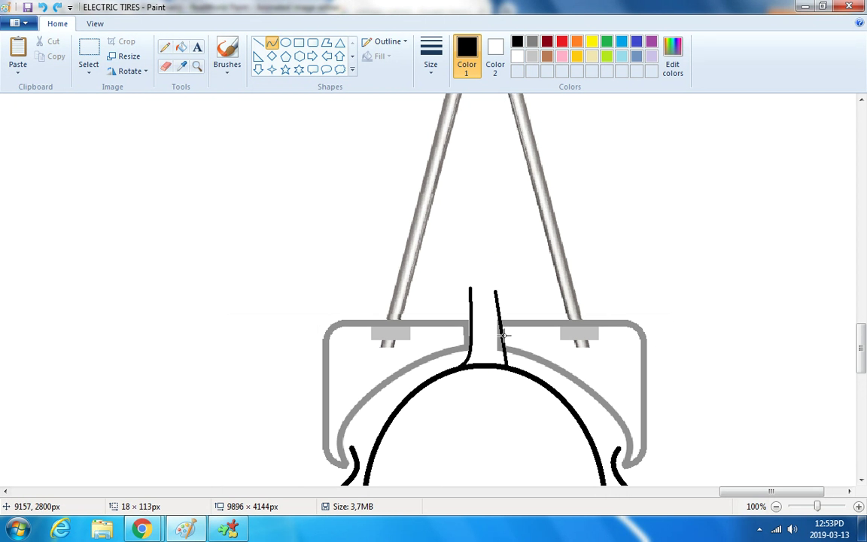
# Bend a thin black curve about 21 × 113 px along the gap's right side so that it mirrors the left one.
pyautogui.moveTo(503, 336); pyautogui.dragTo(494, 357)
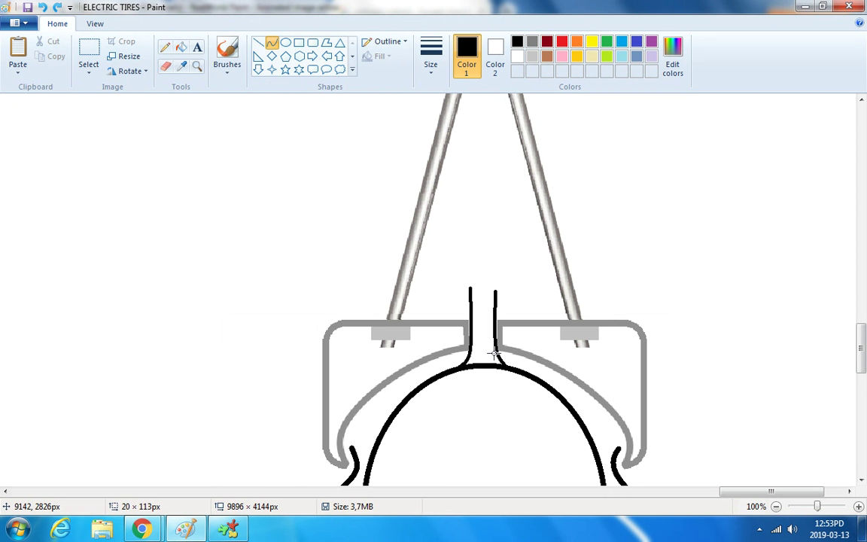
pyautogui.moveTo(495, 353); pyautogui.dragTo(491, 354)
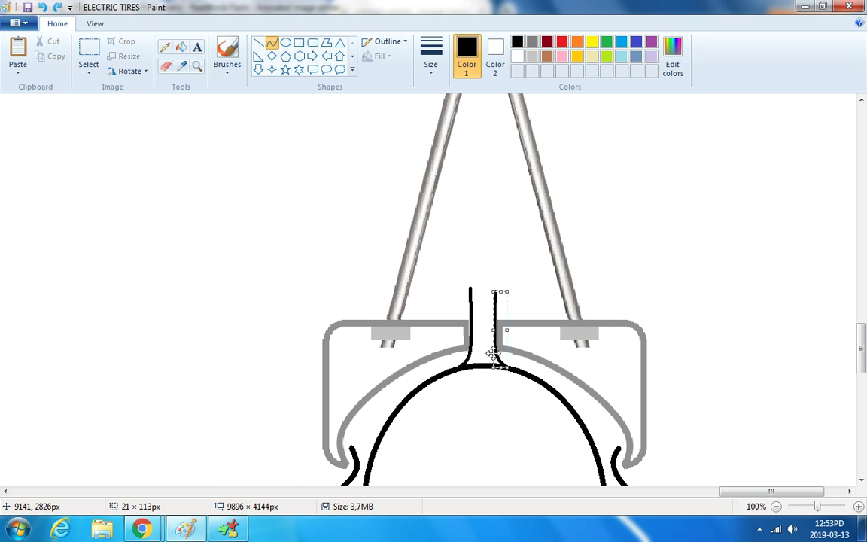
# Cut off the upper ends of both stem lines with a selection about 72 × 42 px, leaving them level above the cradle.
pyautogui.click(88, 57)
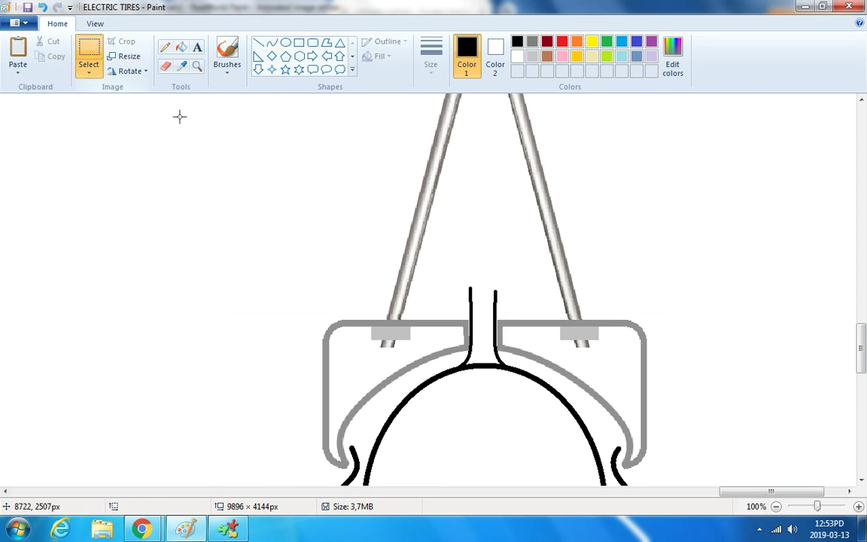
pyautogui.moveTo(459, 283); pyautogui.dragTo(509, 311)
pyautogui.rightClick(486, 296)
pyautogui.click(501, 304)
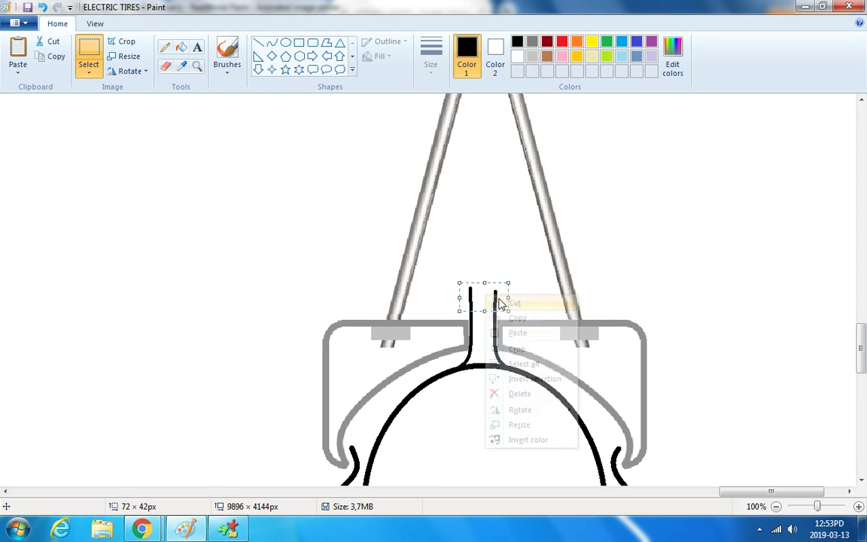
# Set up the rectangle shape with a gold outline colour.
pyautogui.click(299, 43)
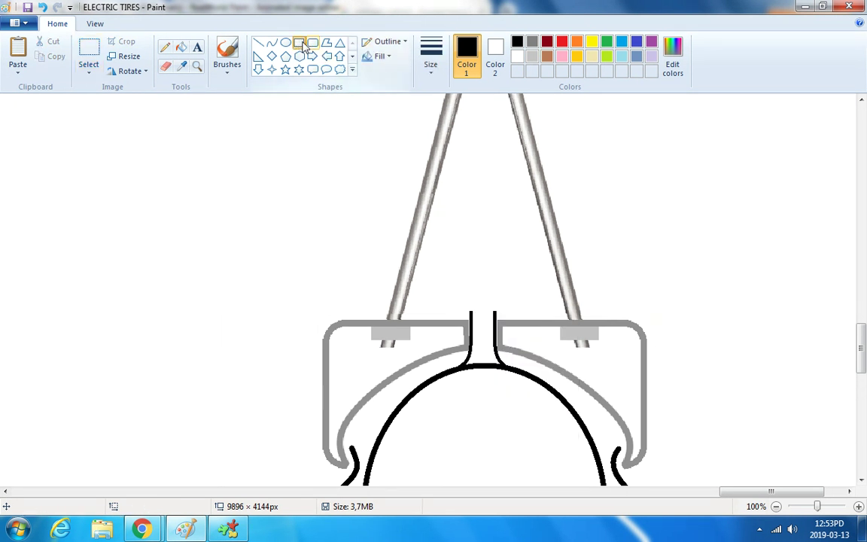
pyautogui.click(576, 42)
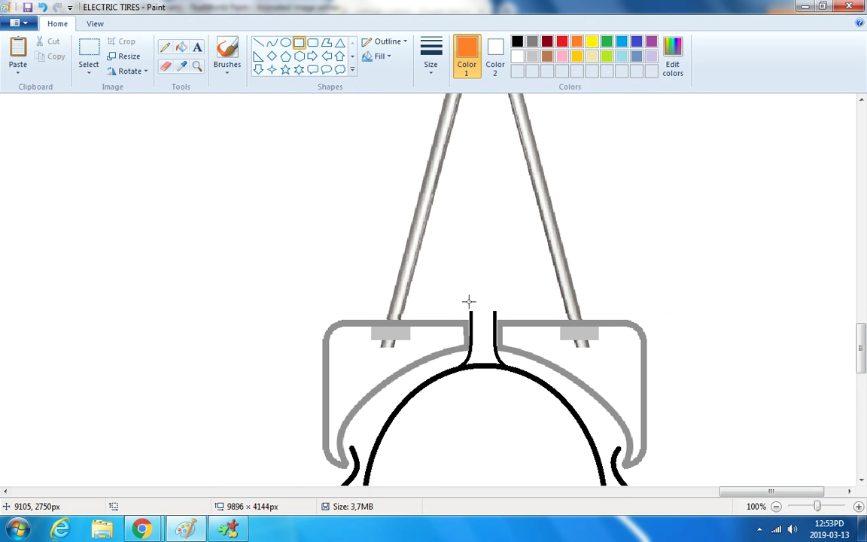
pyautogui.click(576, 57)
# Try a gold rectangle about 26 × 135 px between the stem lines, narrow it to about 9 × 138 px, and undo it.
pyautogui.moveTo(472, 281); pyautogui.dragTo(492, 372)
pyautogui.moveTo(474, 329); pyautogui.dragTo(475, 327)
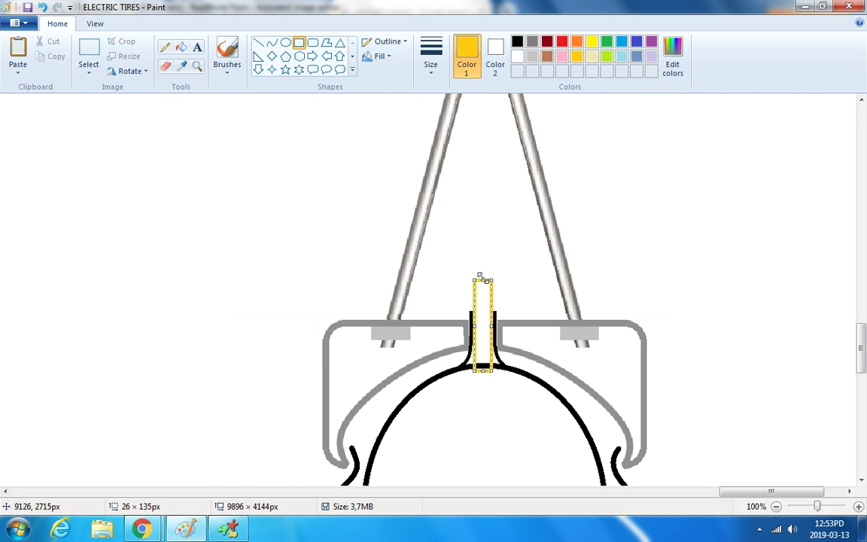
pyautogui.moveTo(475, 279); pyautogui.dragTo(484, 277)
pyautogui.moveTo(482, 321); pyautogui.dragTo(472, 323)
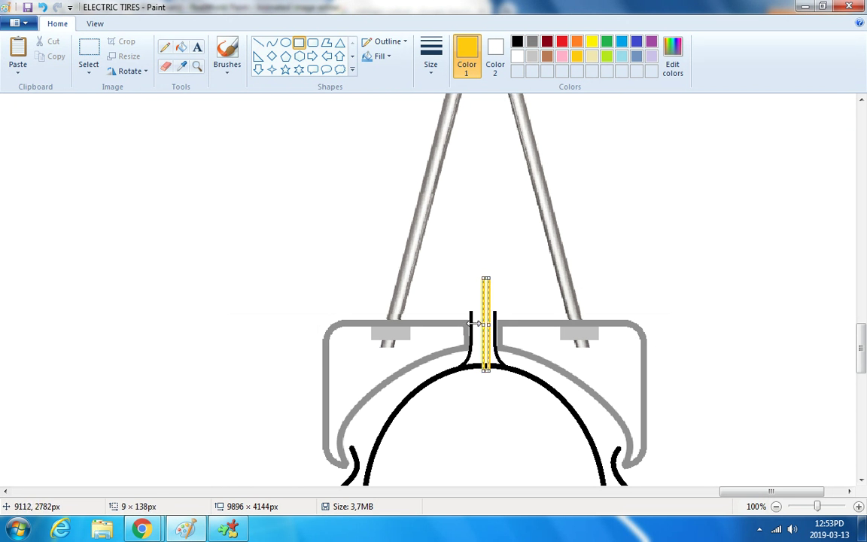
pyautogui.hotkey('ctrl', 'z')
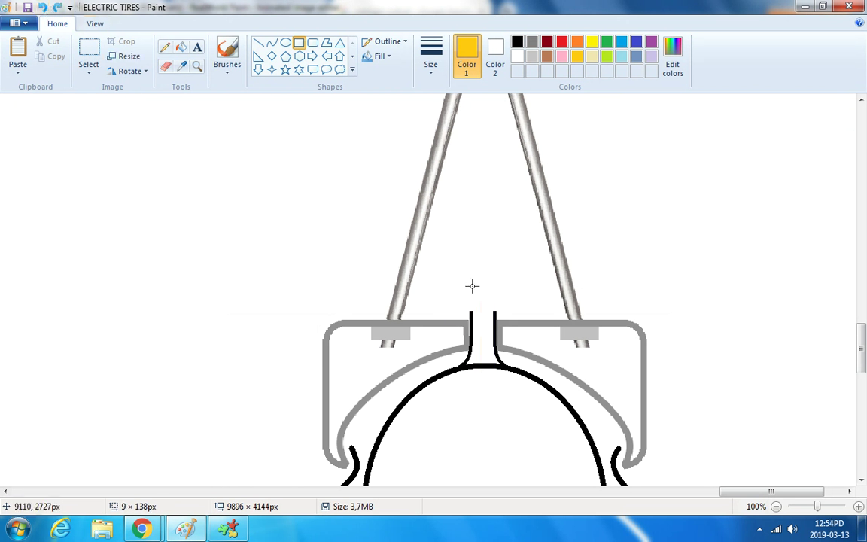
# Draw a gold rectangle about 25 × 159 px between the stem lines and shorten it by moving its lower end up.
pyautogui.moveTo(472, 282); pyautogui.dragTo(491, 389)
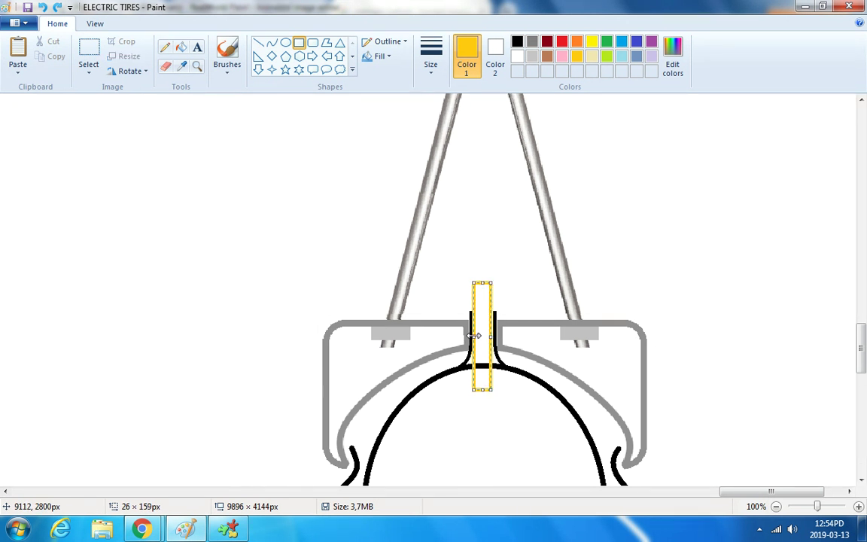
pyautogui.moveTo(474, 336); pyautogui.dragTo(474, 336)
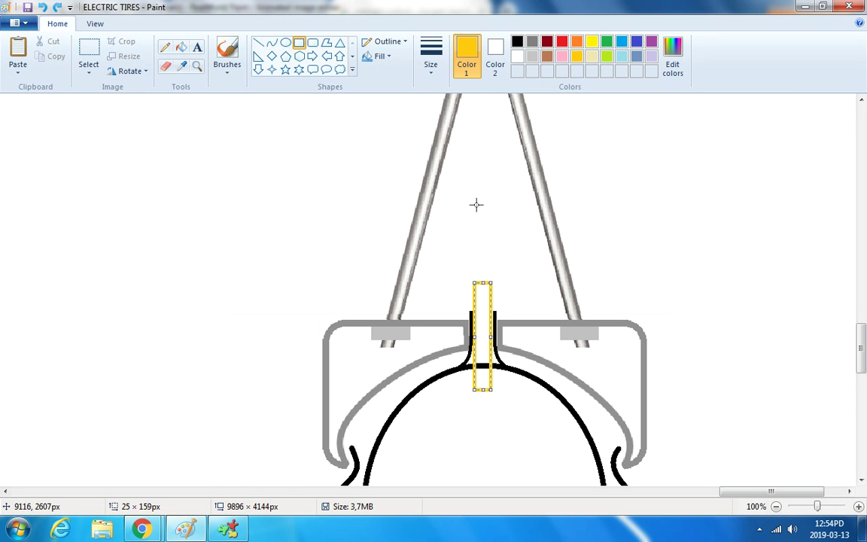
pyautogui.click(476, 212)
pyautogui.click(88, 54)
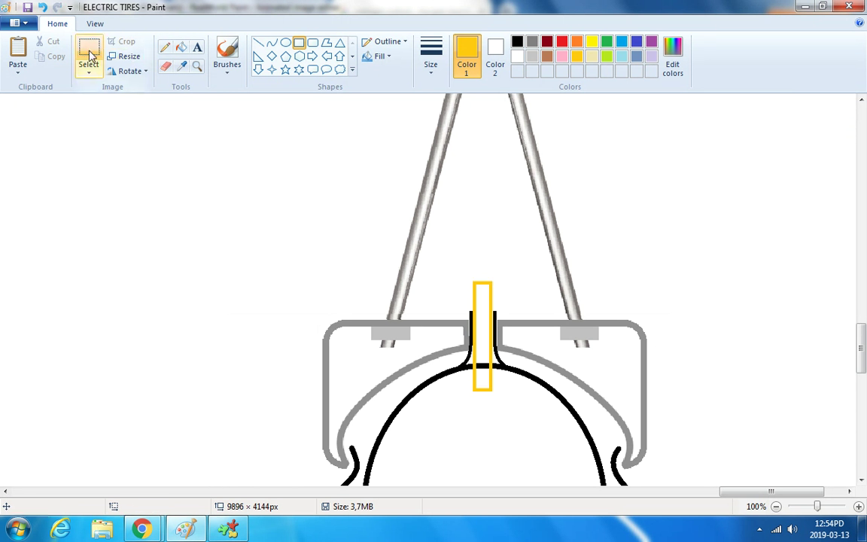
pyautogui.moveTo(468, 383); pyautogui.dragTo(501, 405)
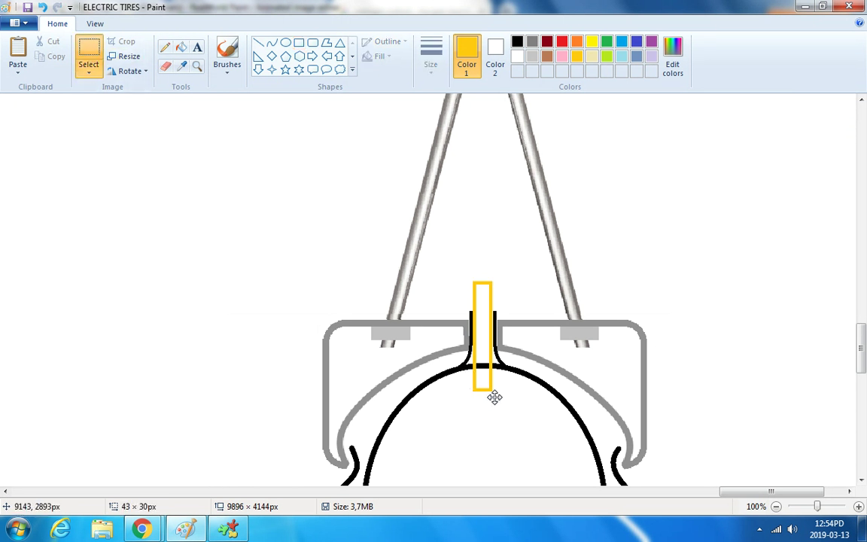
pyautogui.press('Delete')
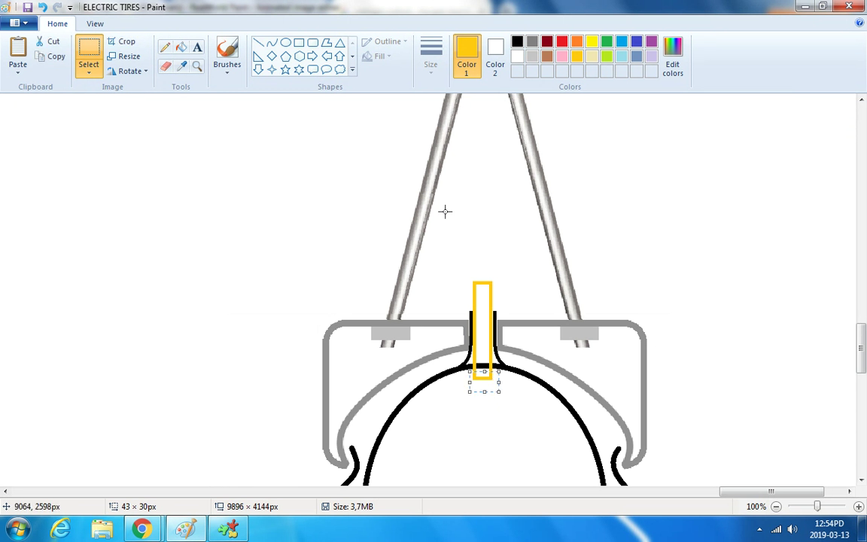
# Fill the black arc segment inside the rectangle white and flood the rectangle's whole interior with gold.
pyautogui.click(166, 66)
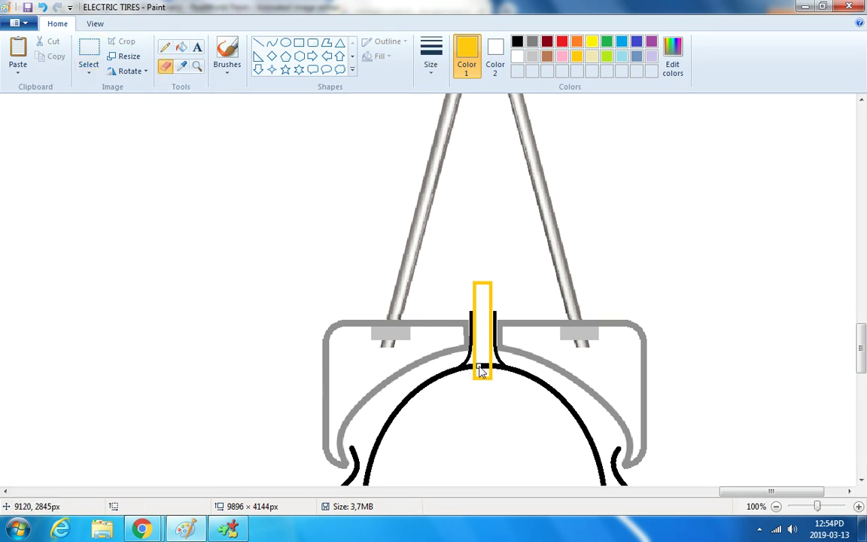
pyautogui.click(182, 48)
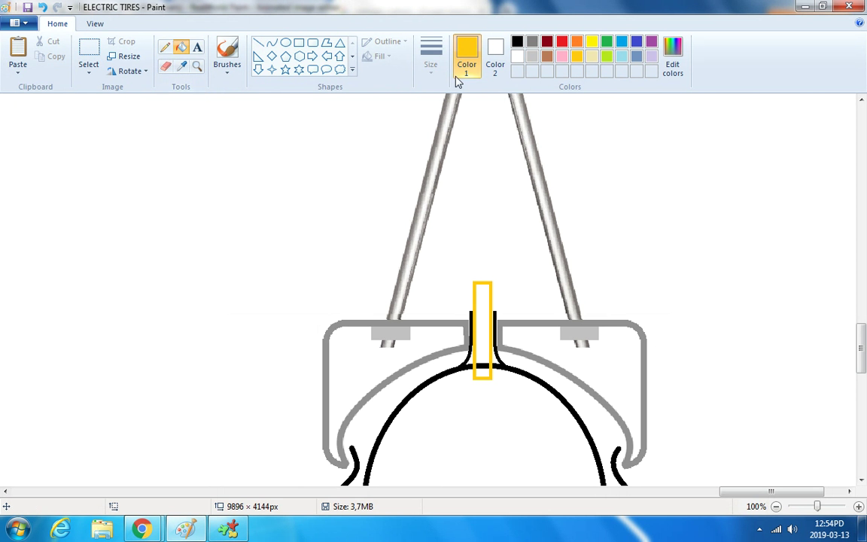
pyautogui.click(517, 58)
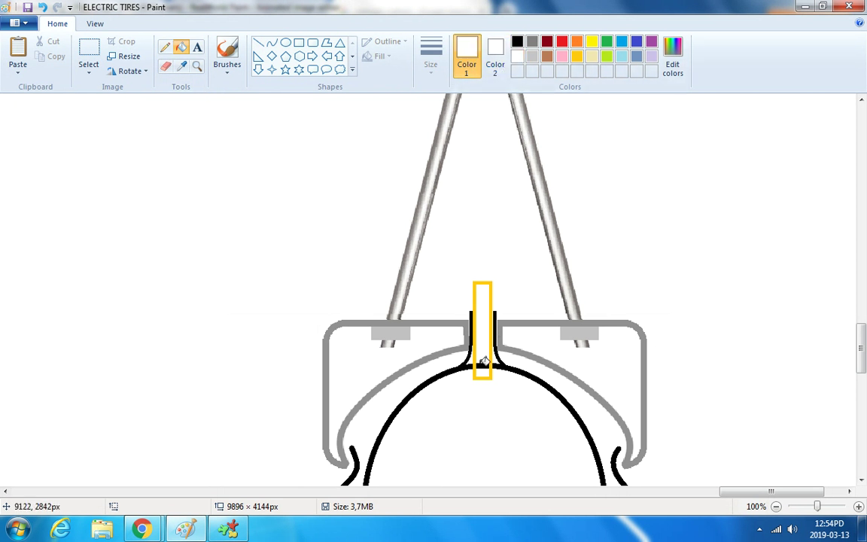
pyautogui.scroll(1, 495, 332)
pyautogui.scroll(-1, 493, 327)
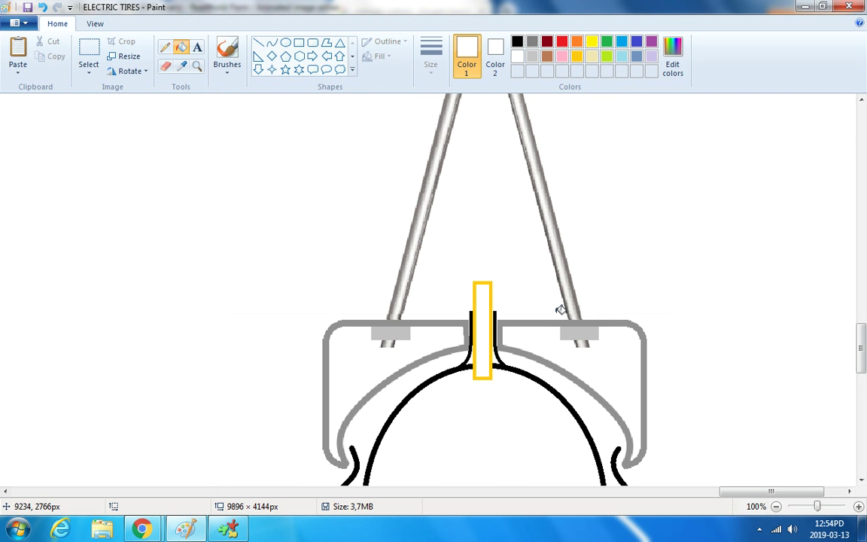
pyautogui.click(577, 56)
pyautogui.click(488, 319)
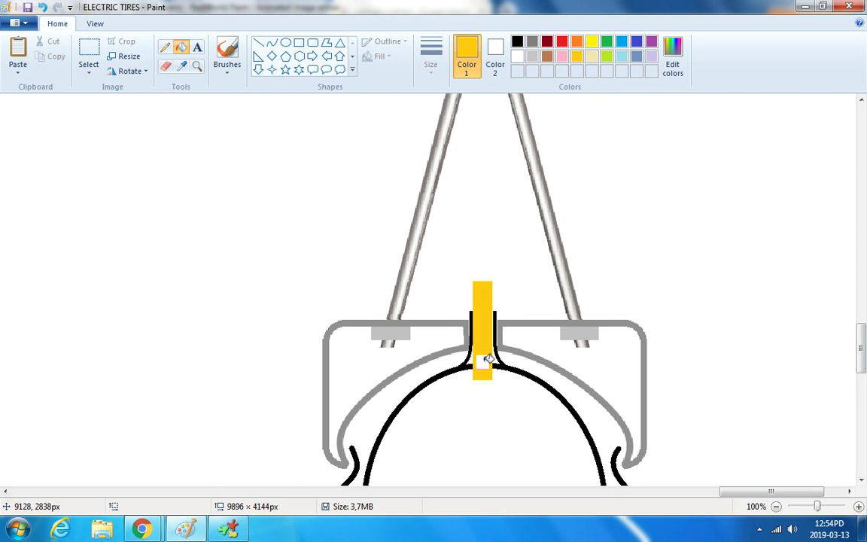
pyautogui.click(485, 367)
# Zoom the poster out to 25%, switch to RealWorld Paint and close it with its unnamed.png image.
pyautogui.click(776, 507)
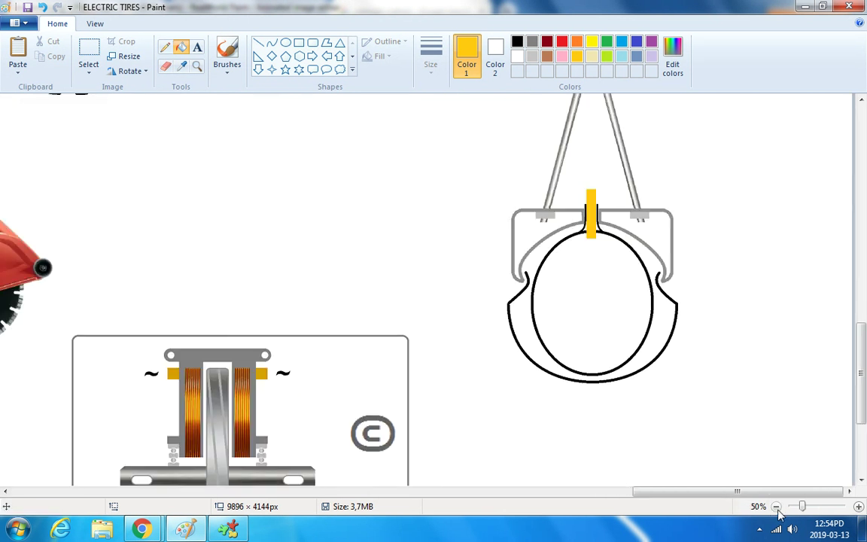
pyautogui.click(776, 507)
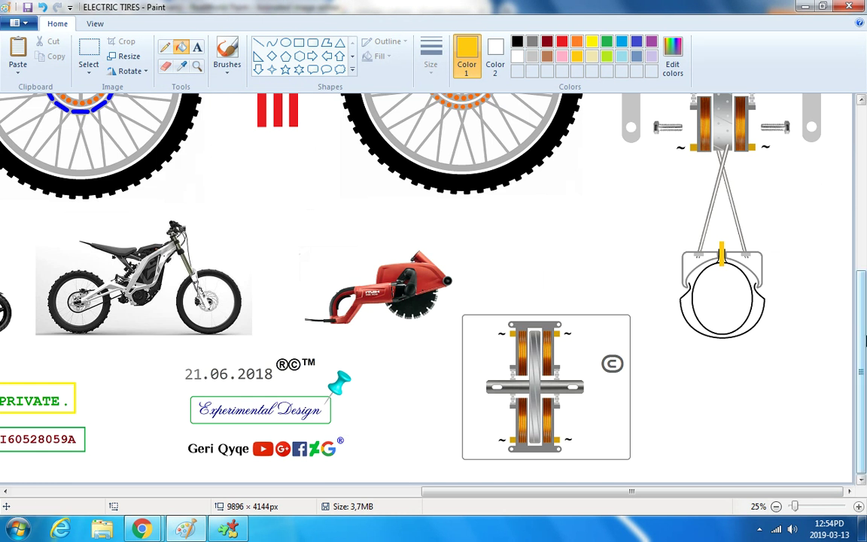
pyautogui.scroll(3, 866, 341)
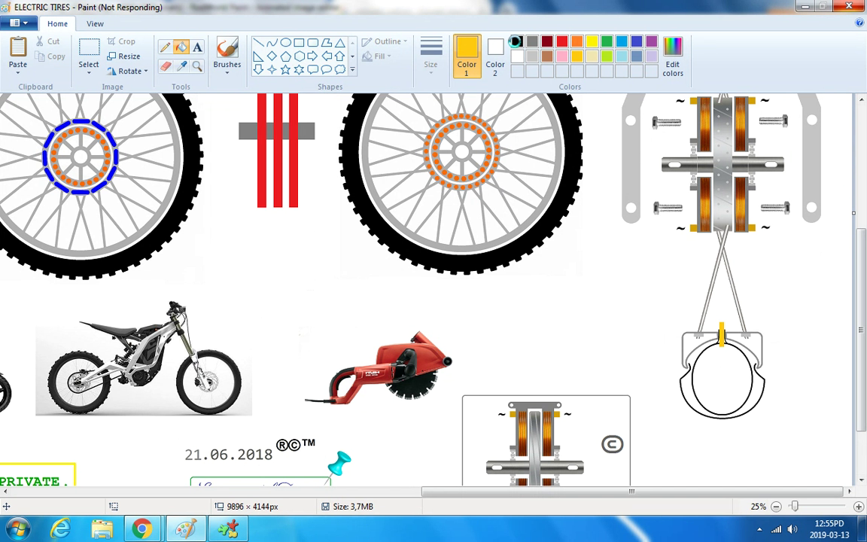
pyautogui.click(229, 529)
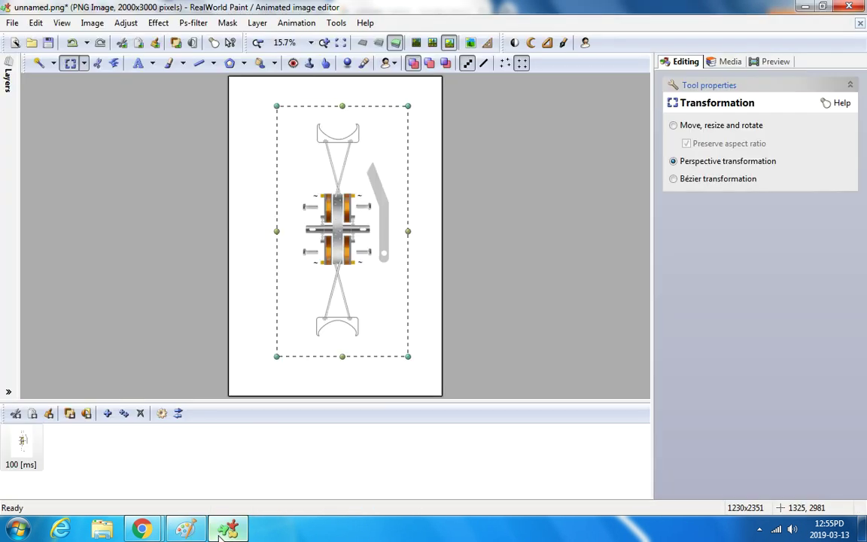
pyautogui.click(851, 7)
pyautogui.click(445, 275)
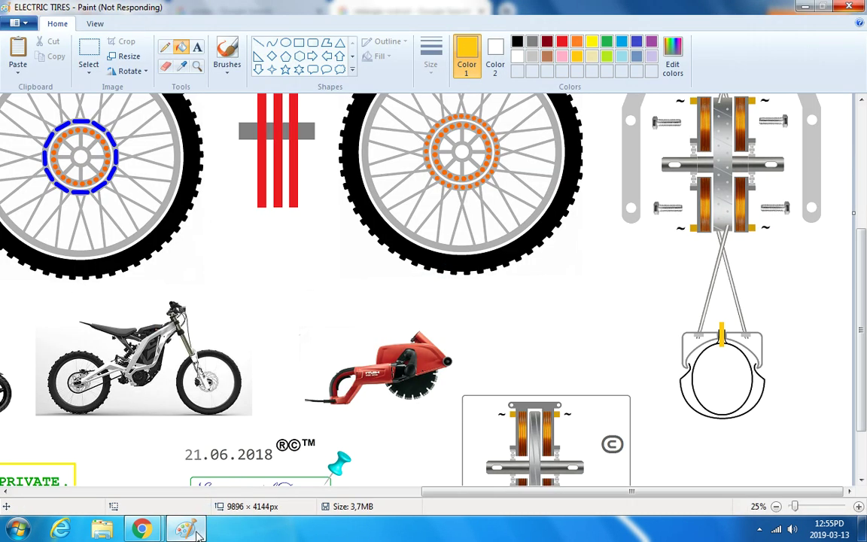
pyautogui.moveTo(197, 531)
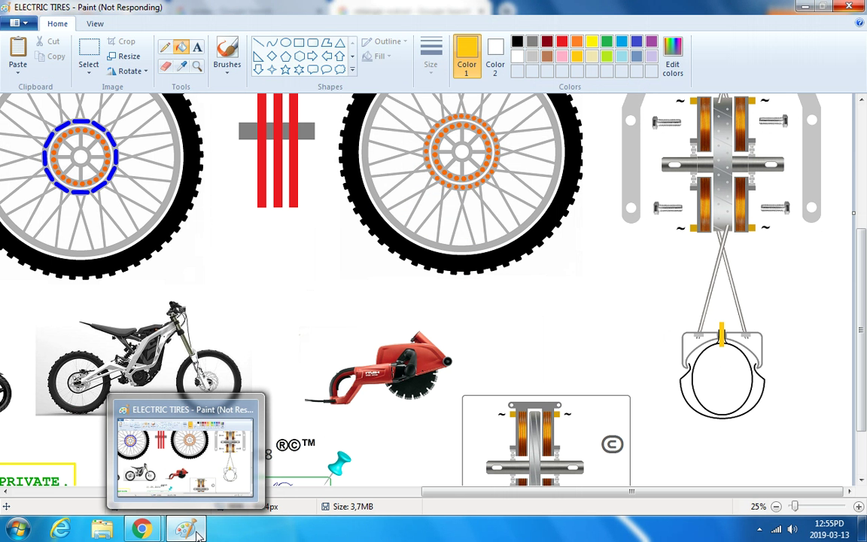
pyautogui.click(194, 484)
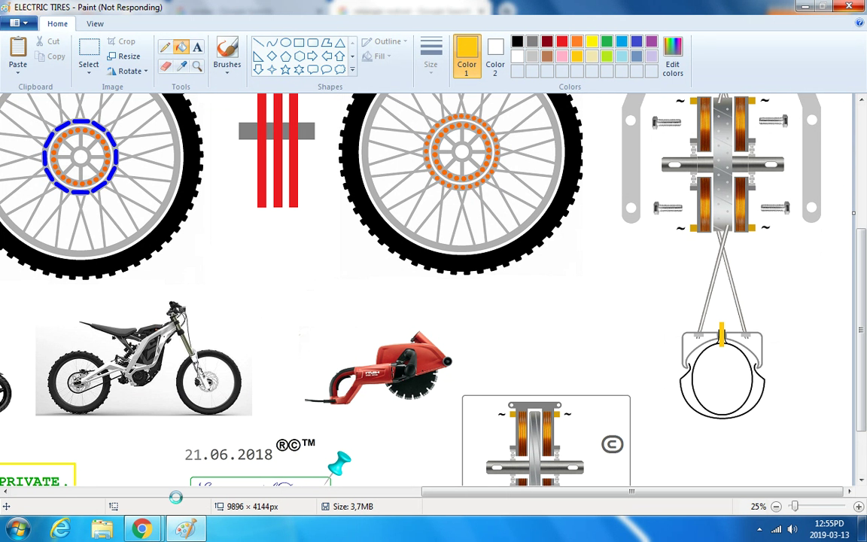
# Open a File Explorer window on the folder Magazin 2 (E:) > Qendra > MAKINA ELEKTRIKE.
pyautogui.moveTo(141, 530)
pyautogui.click(104, 531)
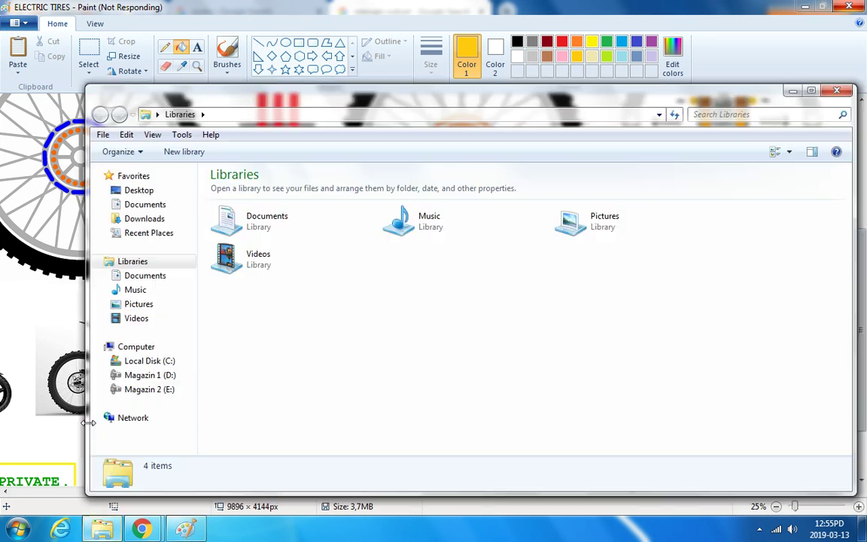
pyautogui.click(124, 391)
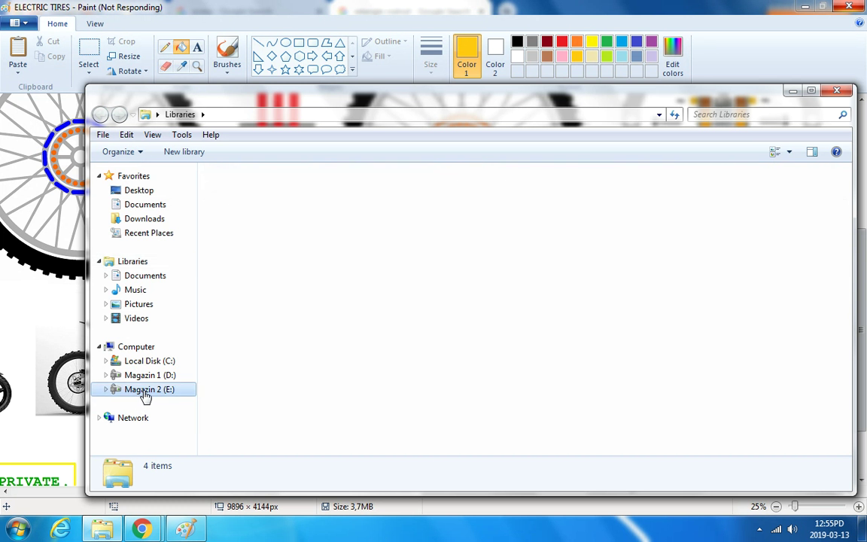
pyautogui.click(260, 364)
pyautogui.doubleClick(262, 365)
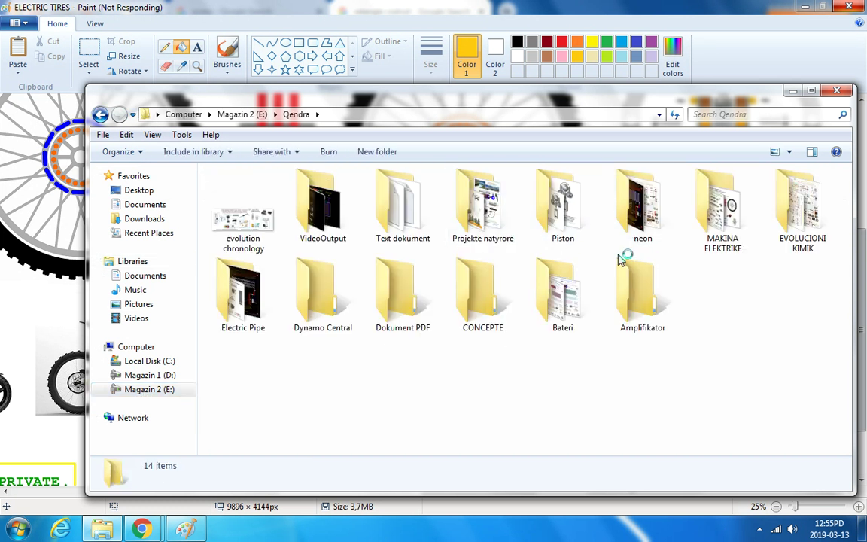
pyautogui.click(729, 213)
pyautogui.doubleClick(729, 214)
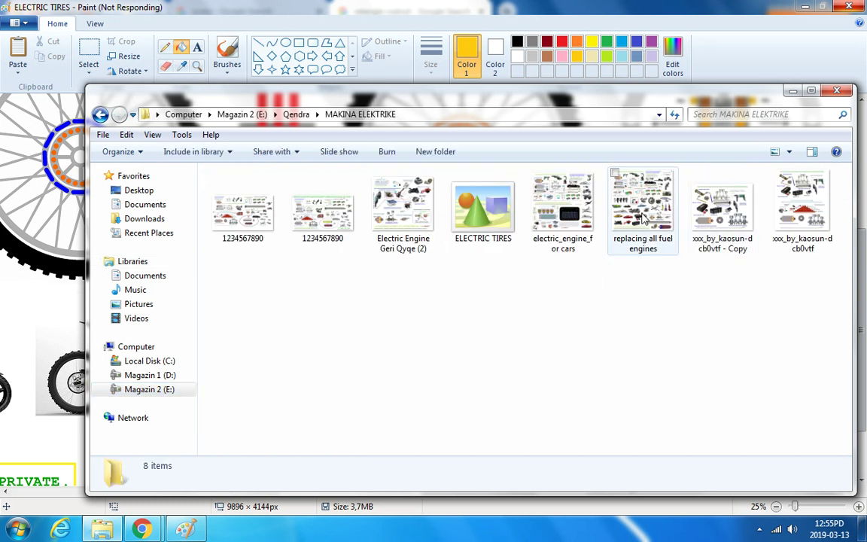
# Preview the ELECTRIC TIRES PNG file in Windows Photo Viewer.
pyautogui.click(508, 222)
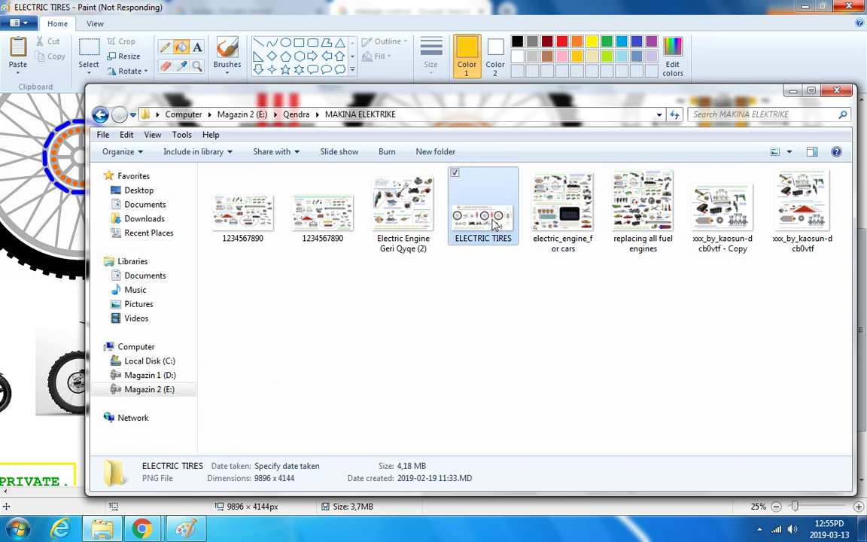
pyautogui.rightClick(500, 216)
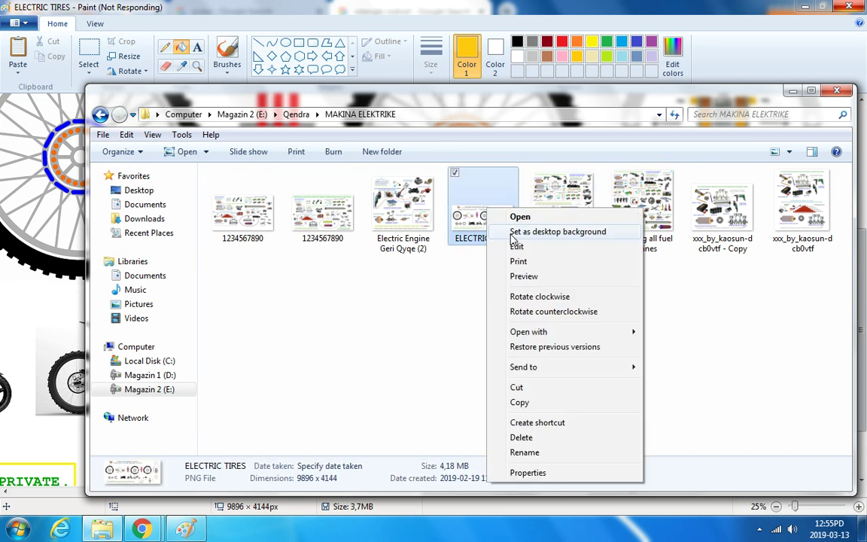
pyautogui.click(524, 278)
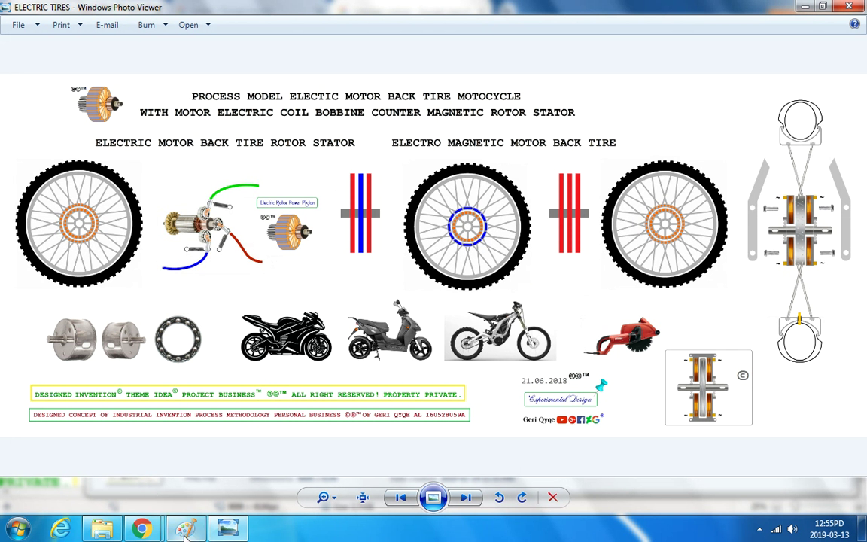
# Return to the frozen Paint window and close the program, and close the MAKINA ELEKTRIKE folder window.
pyautogui.moveTo(184, 532)
pyautogui.click(167, 474)
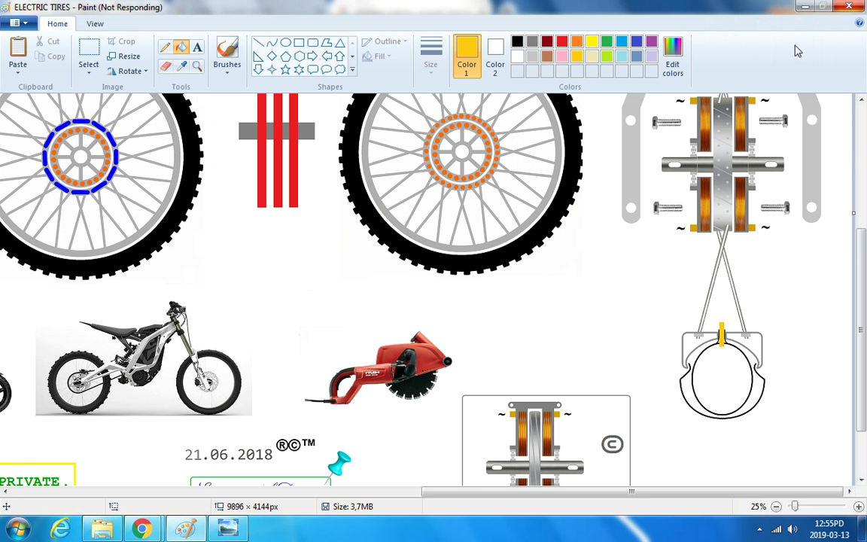
pyautogui.click(589, 167)
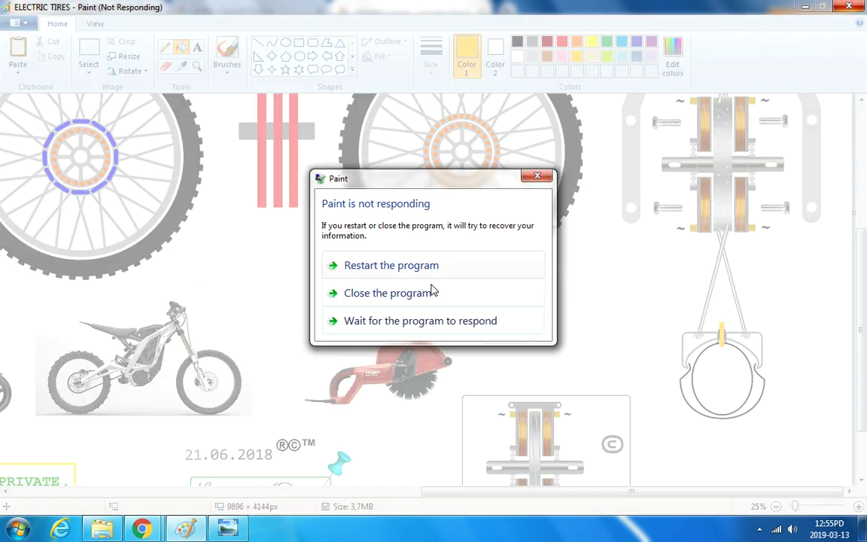
pyautogui.click(387, 298)
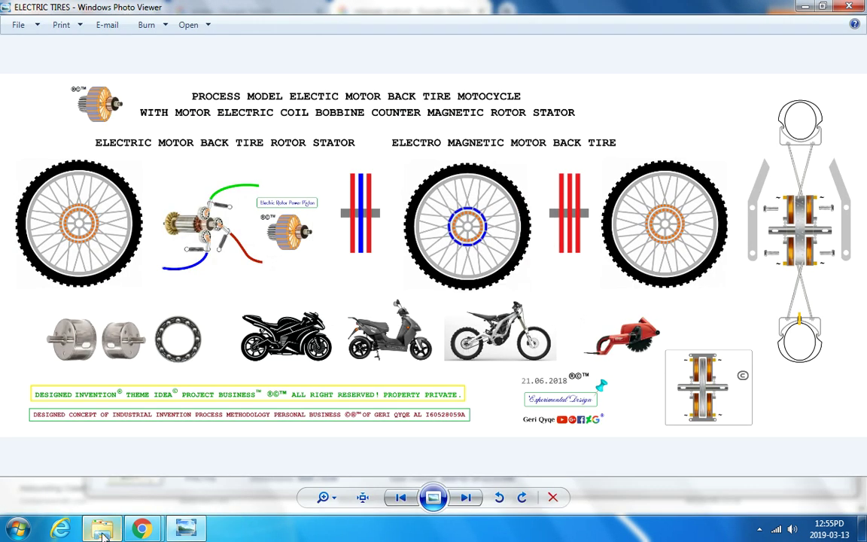
pyautogui.click(103, 529)
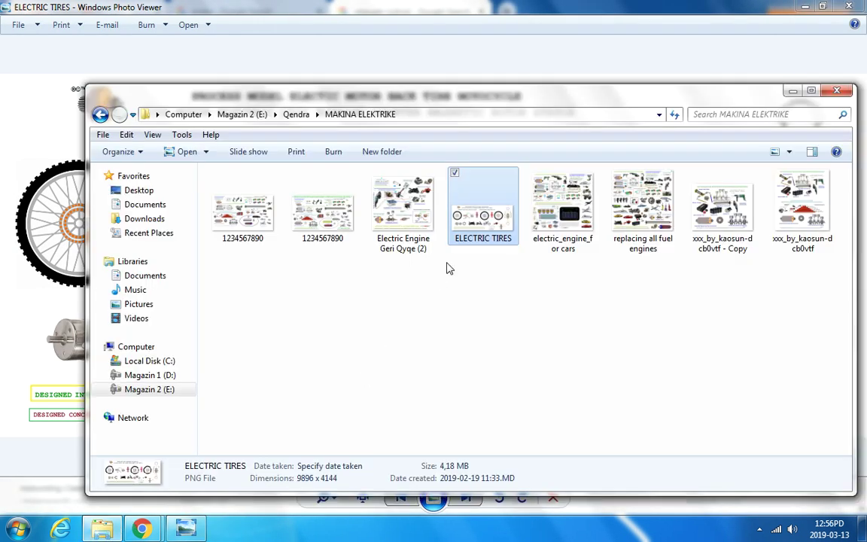
pyautogui.click(836, 90)
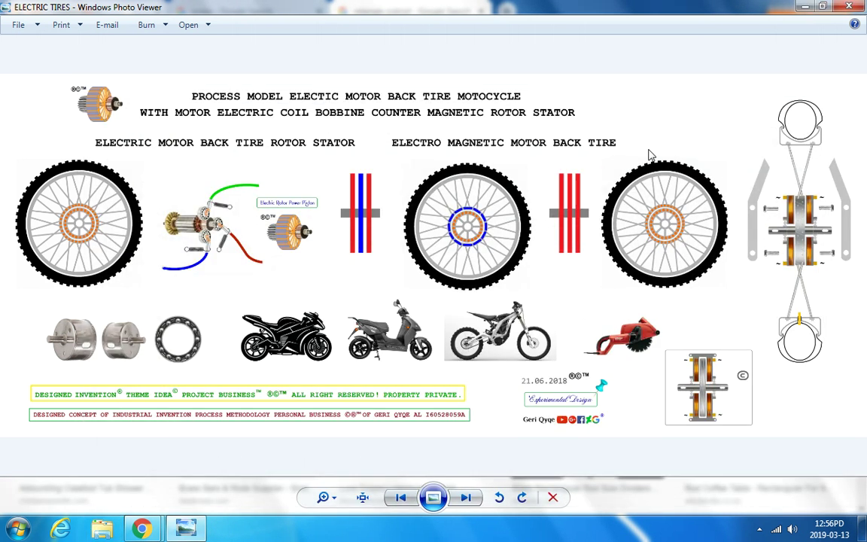
# Open the previewed ELECTRIC TIRES poster in RealWorld Paint.
pyautogui.rightClick(371, 180)
pyautogui.moveTo(406, 189)
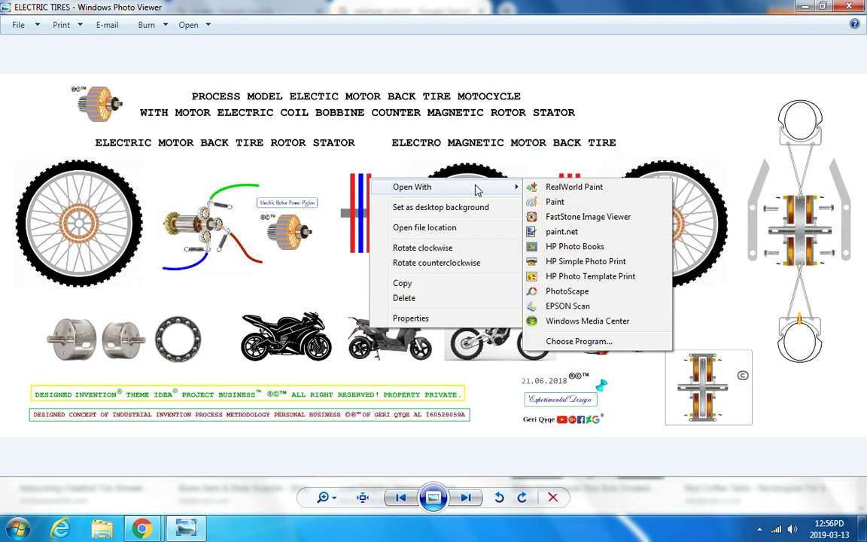
pyautogui.click(556, 185)
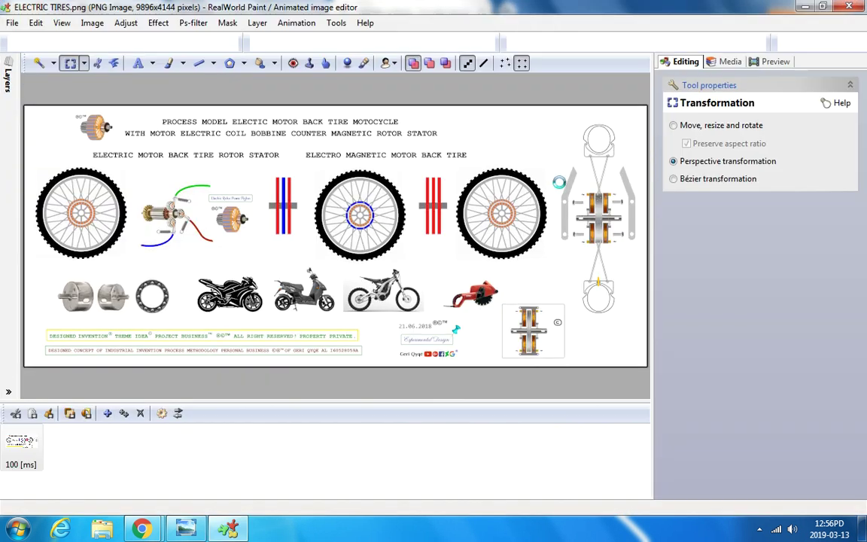
# Set the flood fill colour to black (000000) and try it around the upper tire outline, undoing the fill.
pyautogui.scroll(5, 625, 115)
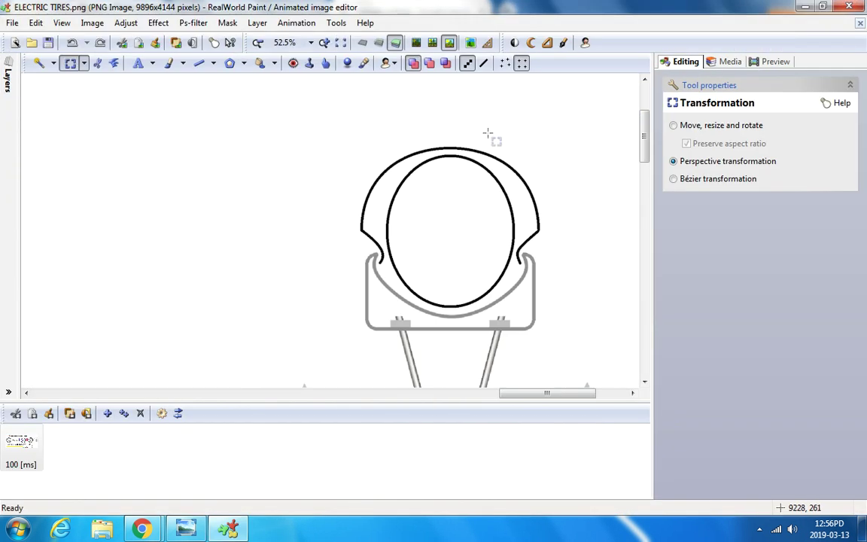
pyautogui.click(262, 64)
pyautogui.scroll(2, 436, 184)
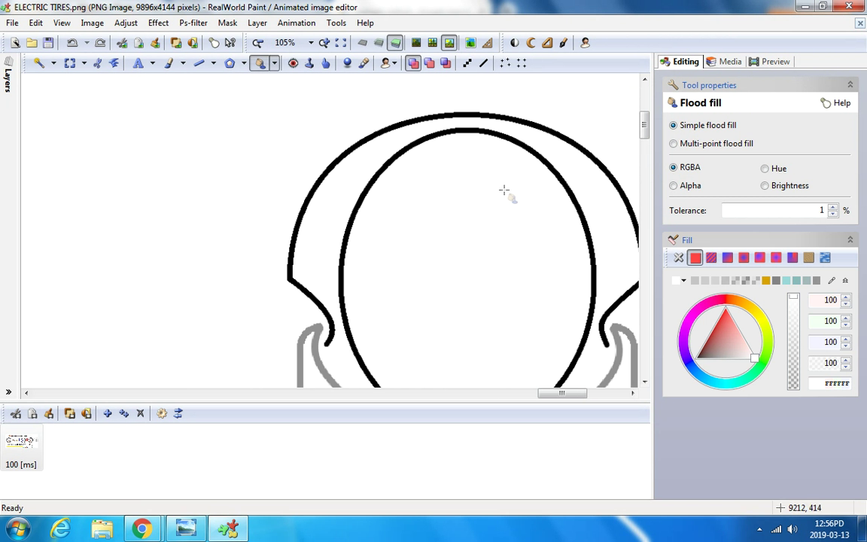
pyautogui.click(682, 282)
pyautogui.click(674, 314)
pyautogui.scroll(-1, 453, 182)
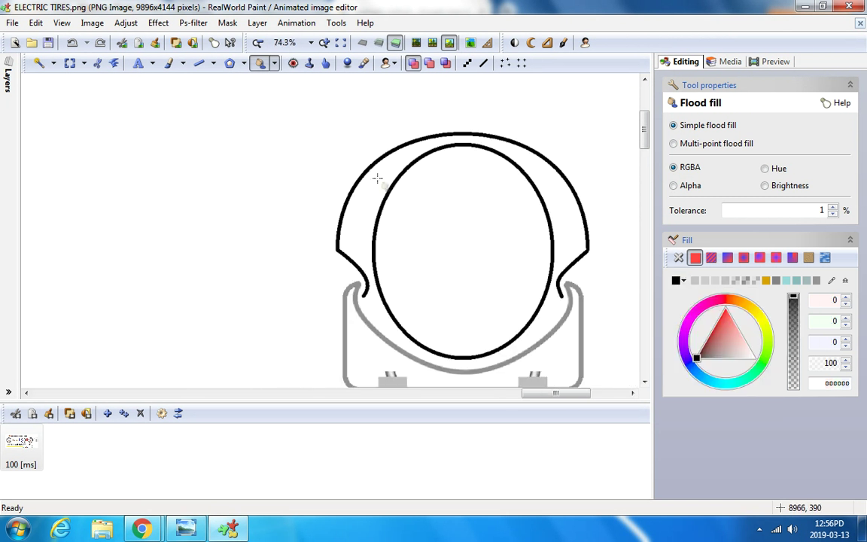
pyautogui.click(163, 78)
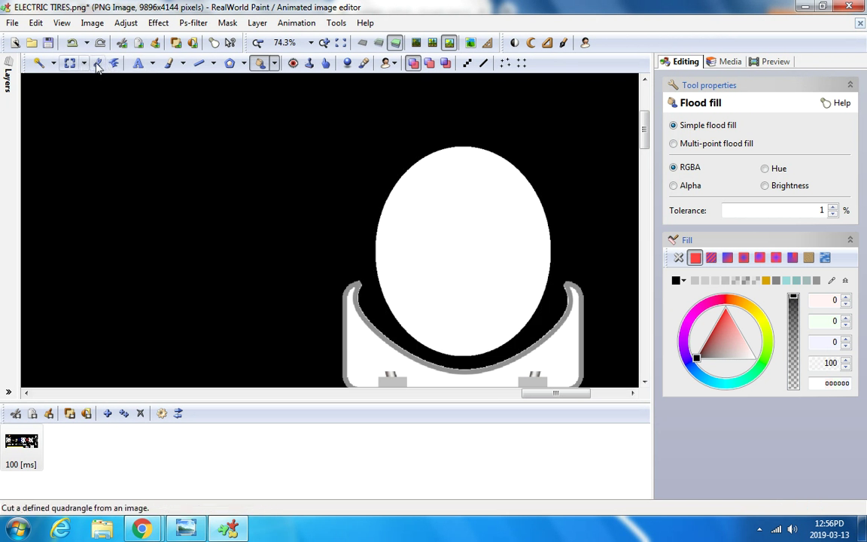
pyautogui.click(72, 43)
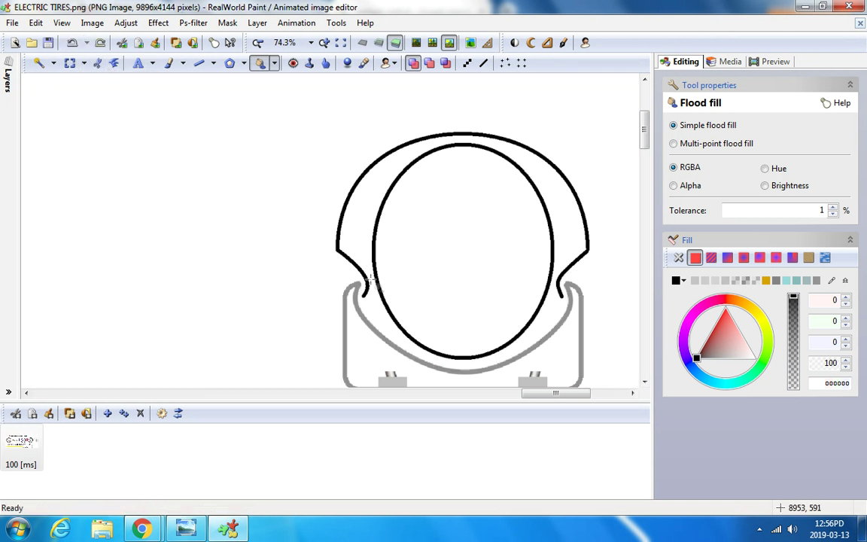
# Draw a black line 9 pixels wide joining the upper tire's left hook end to the grey rim.
pyautogui.scroll(5, 364, 297)
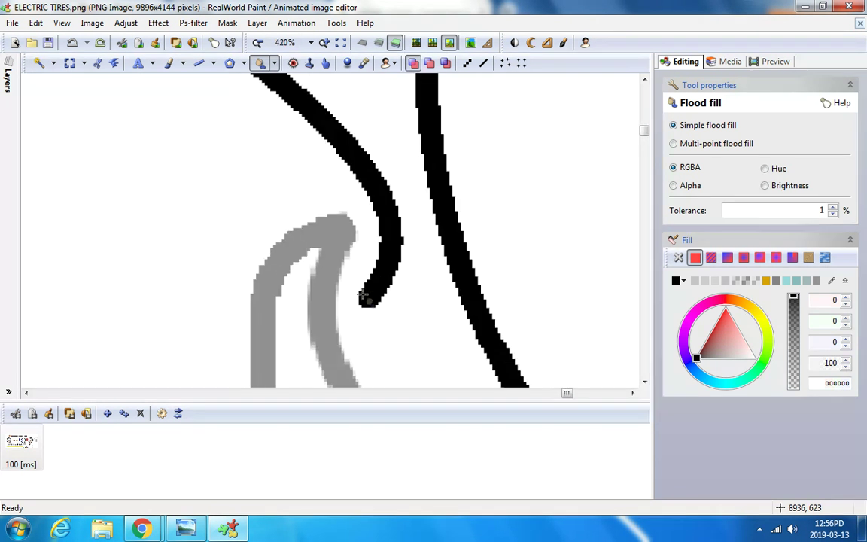
pyautogui.click(363, 62)
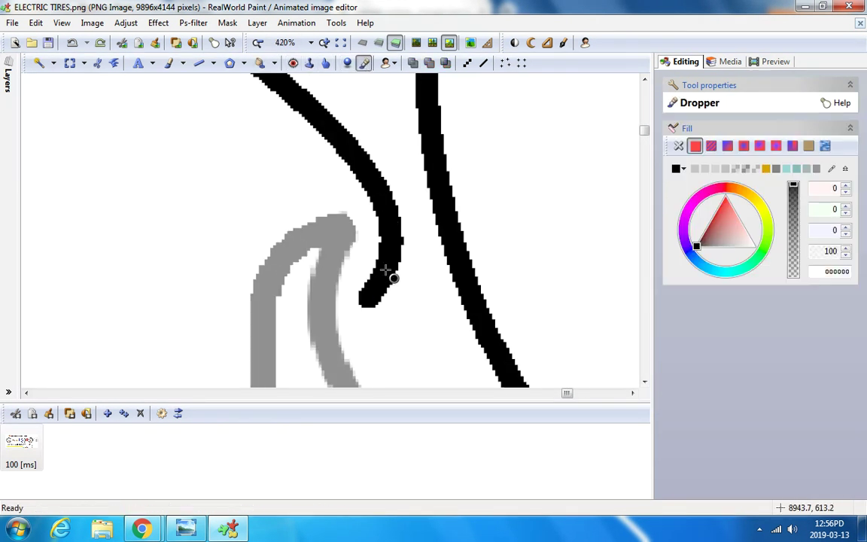
pyautogui.click(198, 62)
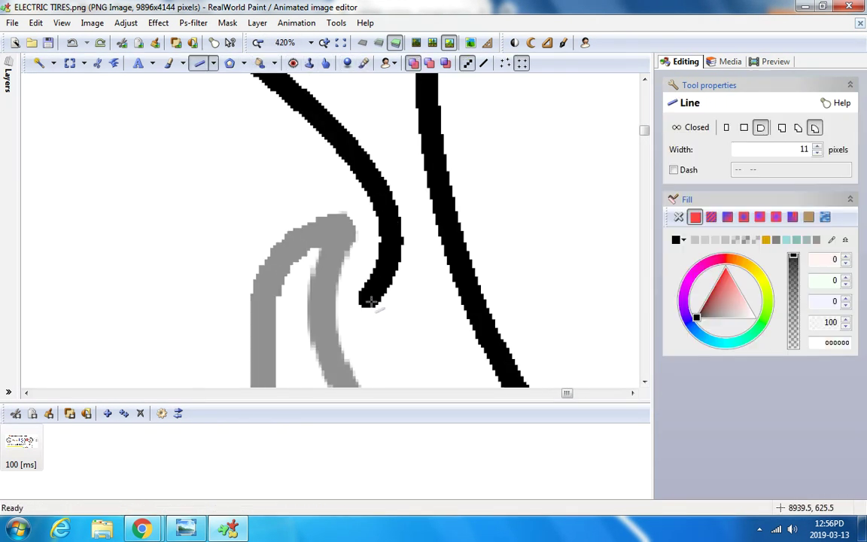
pyautogui.moveTo(374, 299); pyautogui.dragTo(356, 258)
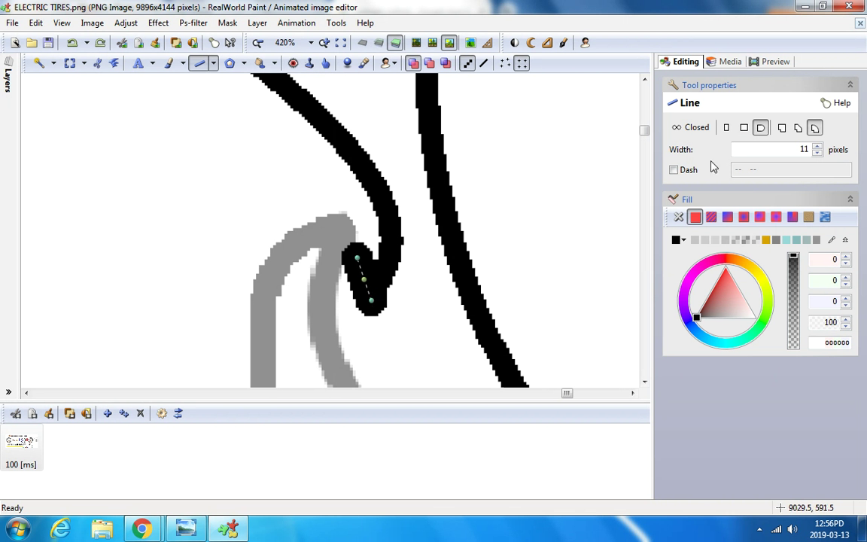
pyautogui.click(817, 153)
pyautogui.click(816, 153)
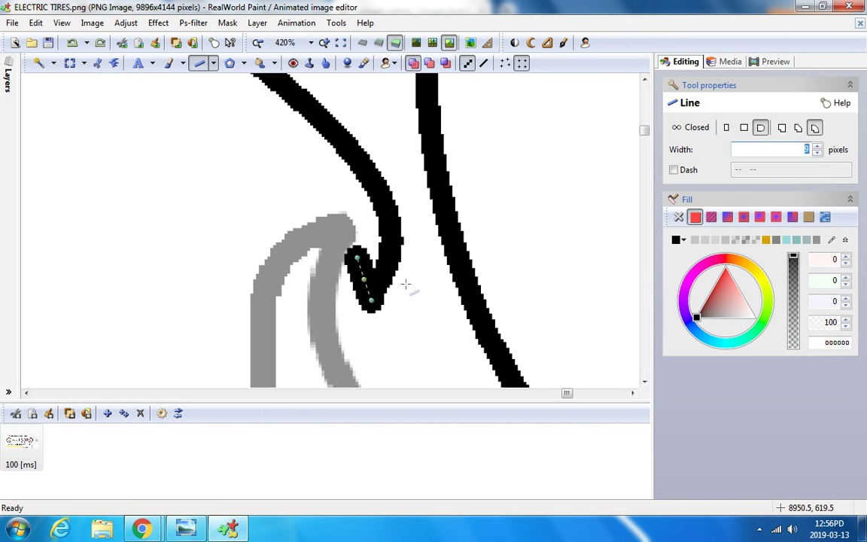
pyautogui.write('9')
pyautogui.moveTo(372, 285); pyautogui.dragTo(366, 295)
pyautogui.press('Return')
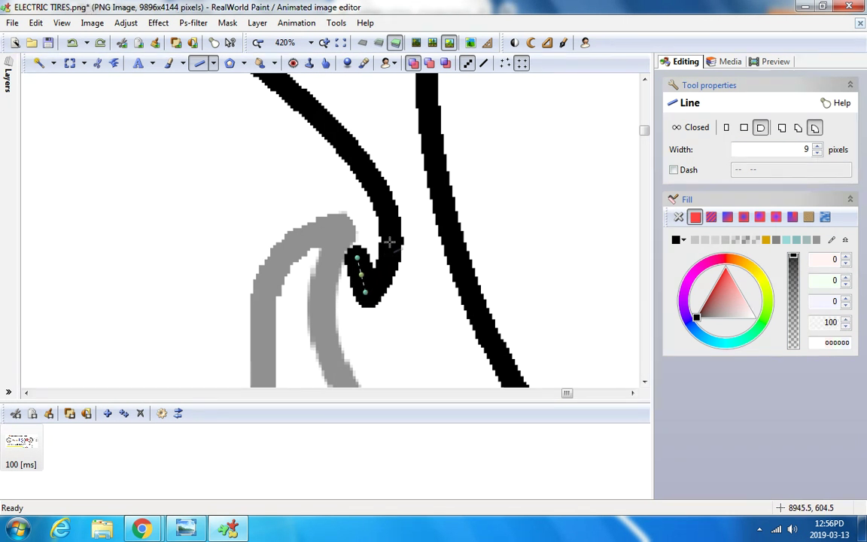
# Add a short 9-pixel black line that fills the notch between the left hook and the grey rim.
pyautogui.scroll(-6, 367, 298)
pyautogui.scroll(7, 380, 250)
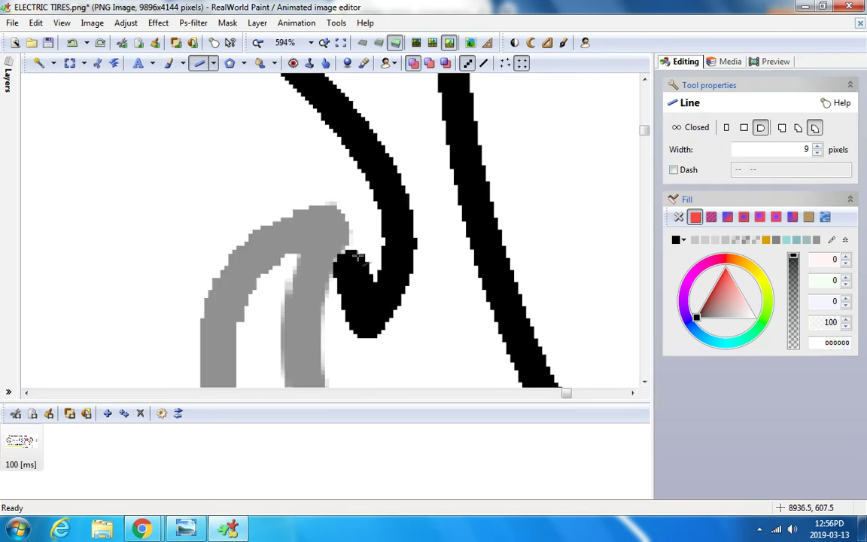
pyautogui.moveTo(380, 250)
pyautogui.mouseDown()
pyautogui.moveTo(387, 238)
pyautogui.moveTo(391, 282)
pyautogui.moveTo(374, 270)
pyautogui.mouseUp()
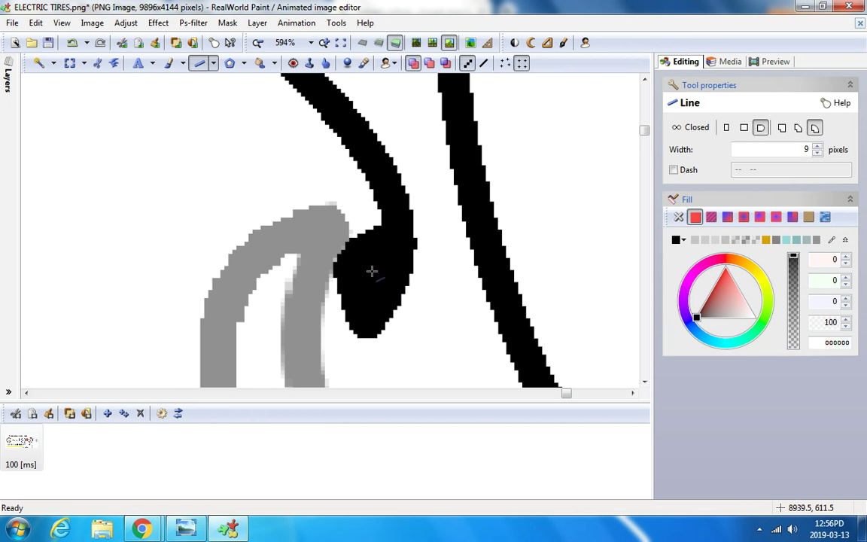
# Close the gap between the upper tire's right hook and the grey rim with 9-pixel black lines.
pyautogui.scroll(-7, 374, 269)
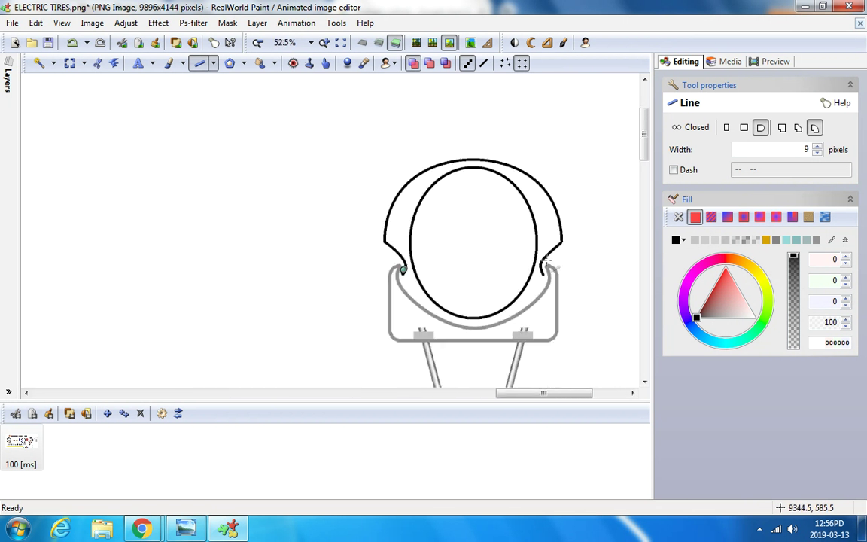
pyautogui.scroll(6, 548, 262)
pyautogui.moveTo(526, 304)
pyautogui.mouseDown()
pyautogui.moveTo(543, 262)
pyautogui.moveTo(541, 277)
pyautogui.moveTo(541, 269)
pyautogui.mouseUp()
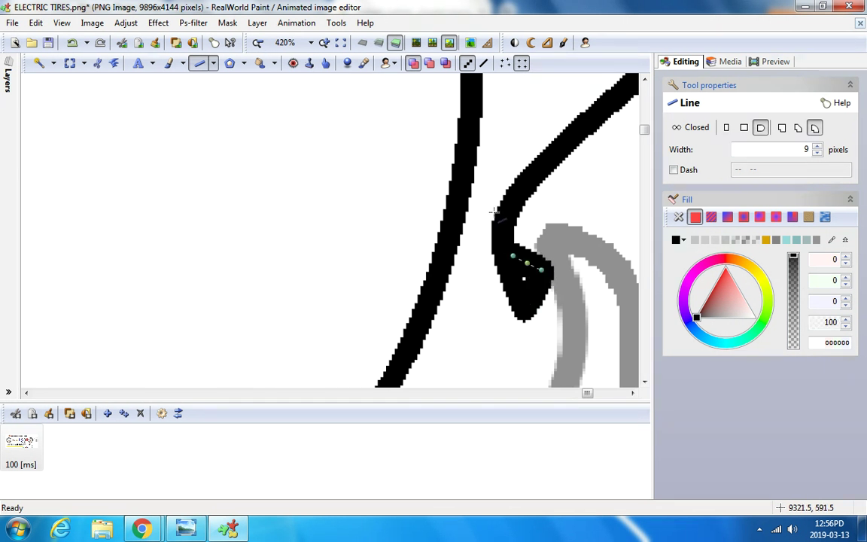
pyautogui.scroll(-5, 519, 271)
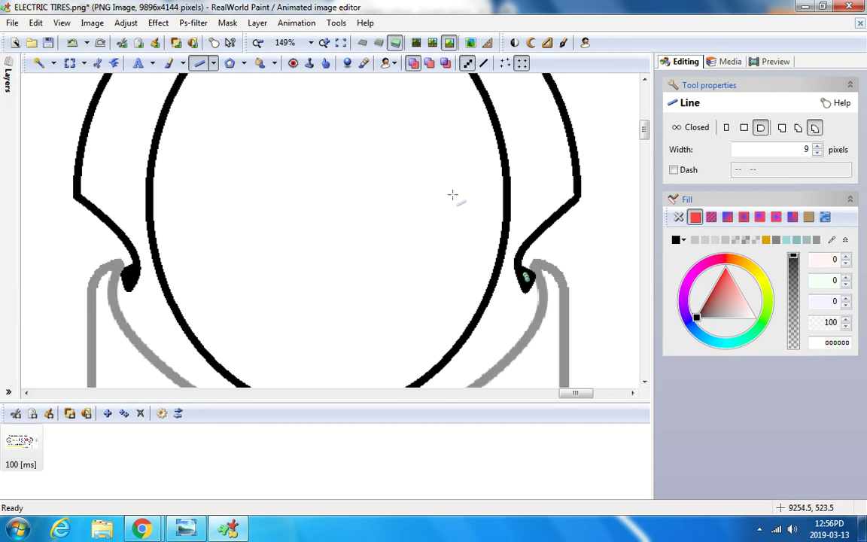
# Flood-fill the upper tire's wall with black and check it against the whole poster.
pyautogui.click(264, 63)
pyautogui.scroll(-2, 162, 165)
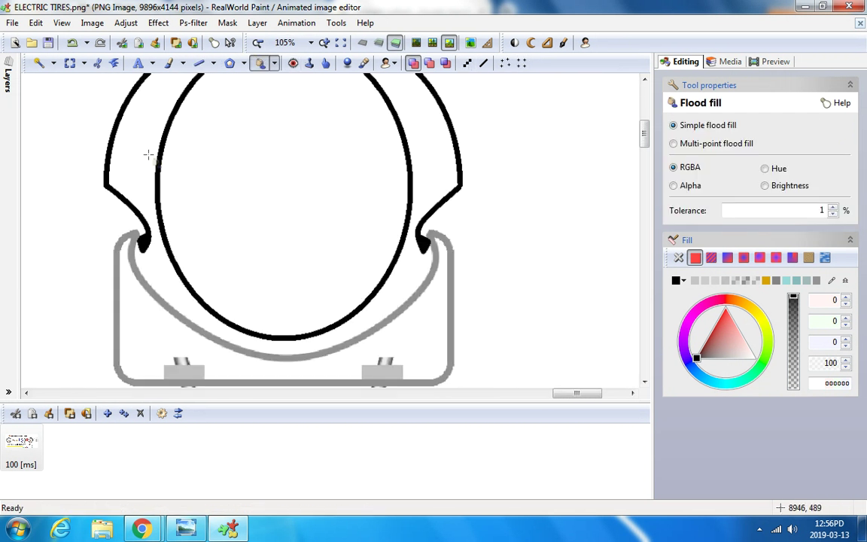
pyautogui.click(149, 155)
pyautogui.scroll(-3, 150, 155)
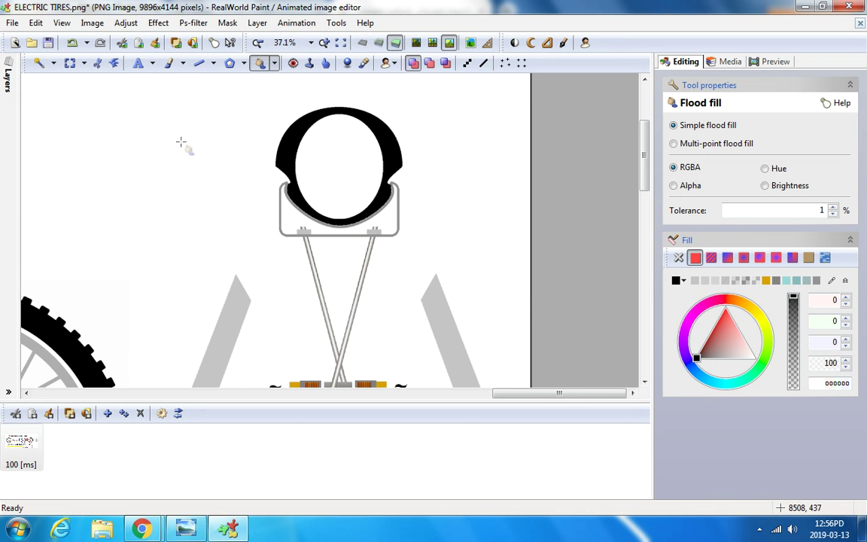
pyautogui.scroll(-3, 324, 224)
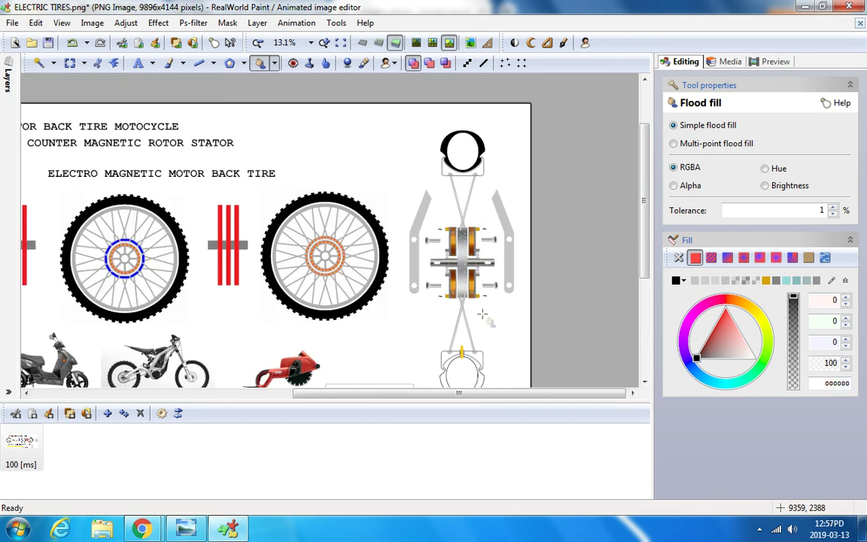
pyautogui.scroll(-1, 481, 347)
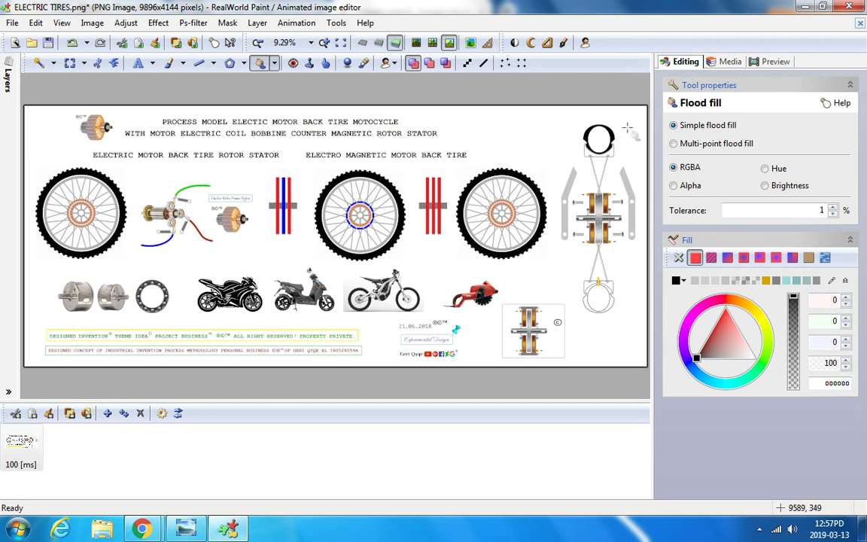
pyautogui.scroll(1, 627, 128)
pyautogui.scroll(3, 483, 188)
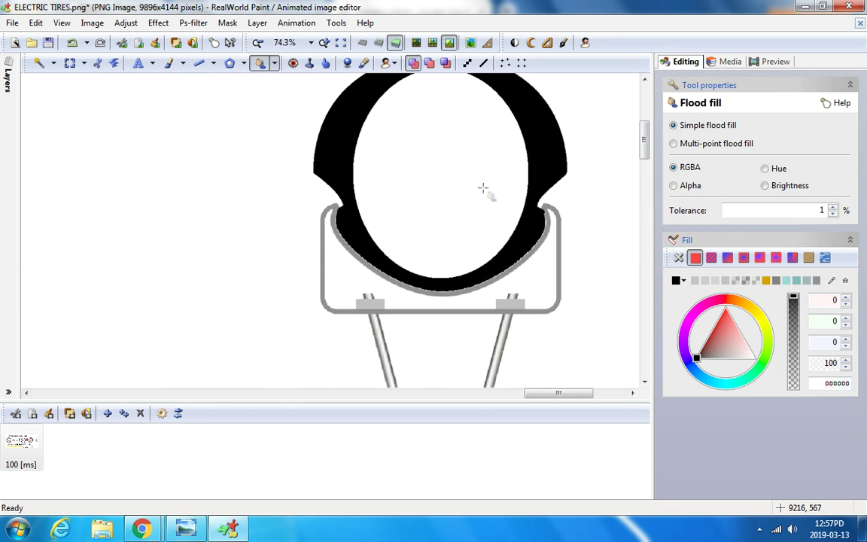
pyautogui.scroll(1, 477, 194)
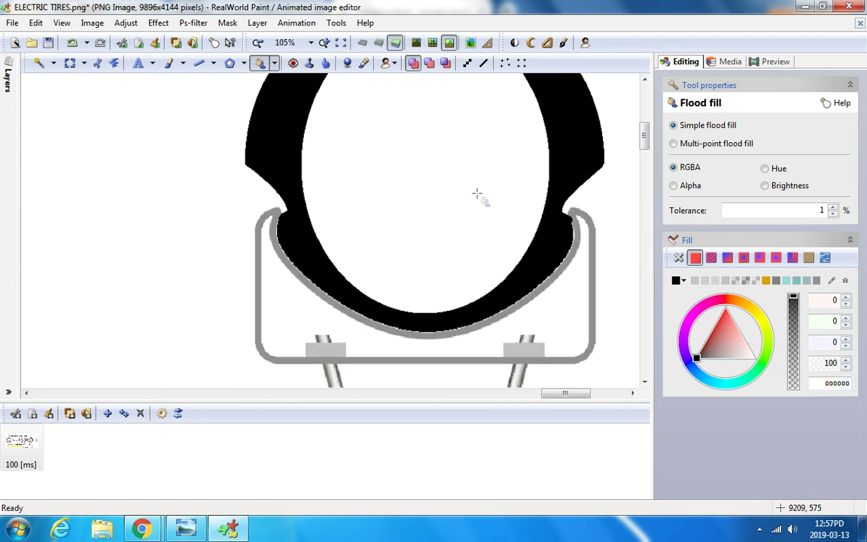
# Undo the upper tire's black fill, retry it beside the left hook and undo that fill too.
pyautogui.click(72, 43)
pyautogui.scroll(4, 293, 226)
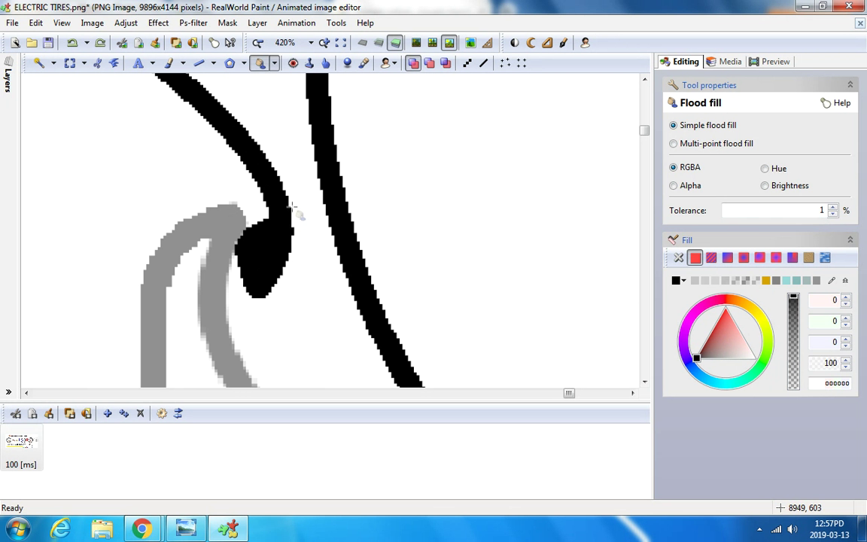
pyautogui.click(227, 88)
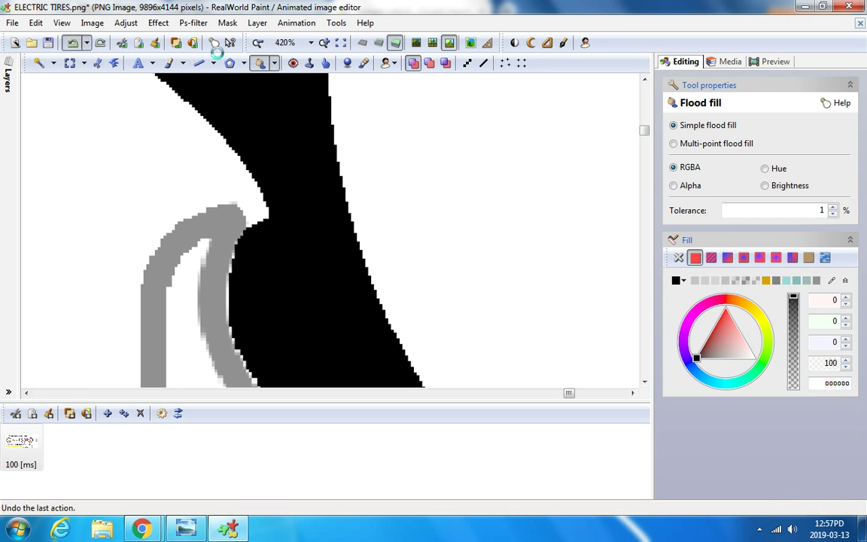
pyautogui.click(73, 43)
# Draw a bent 9-pixel black line connecting the upper tire's left hook to the inner oval.
pyautogui.click(364, 63)
pyautogui.click(199, 63)
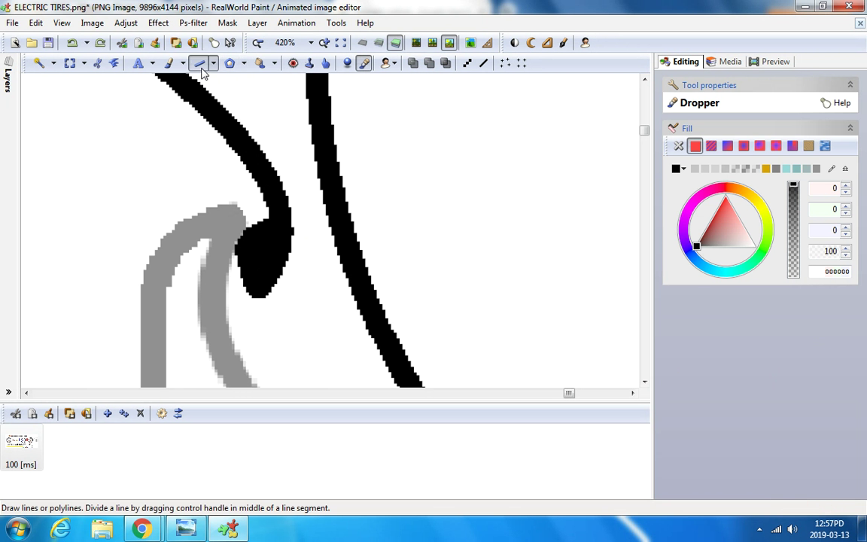
pyautogui.moveTo(287, 238)
pyautogui.mouseDown()
pyautogui.moveTo(311, 143)
pyautogui.moveTo(305, 100)
pyautogui.mouseUp()
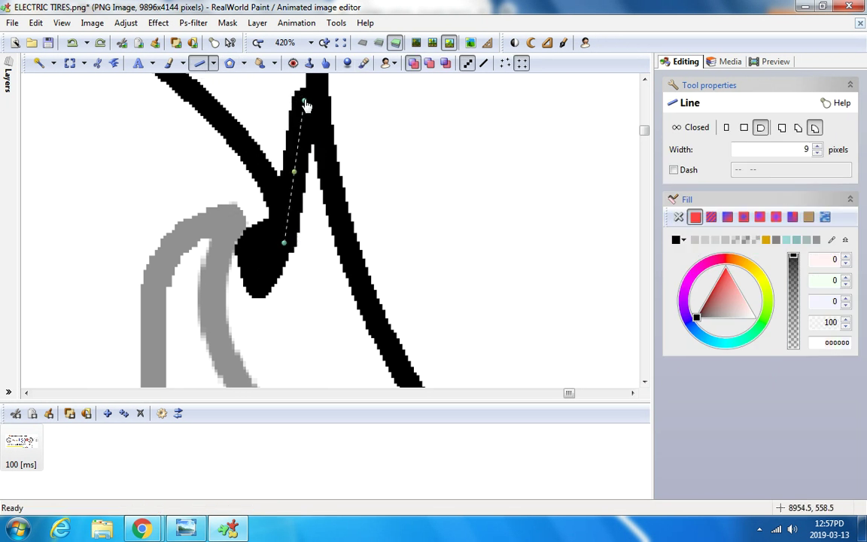
pyautogui.moveTo(287, 247); pyautogui.dragTo(282, 252)
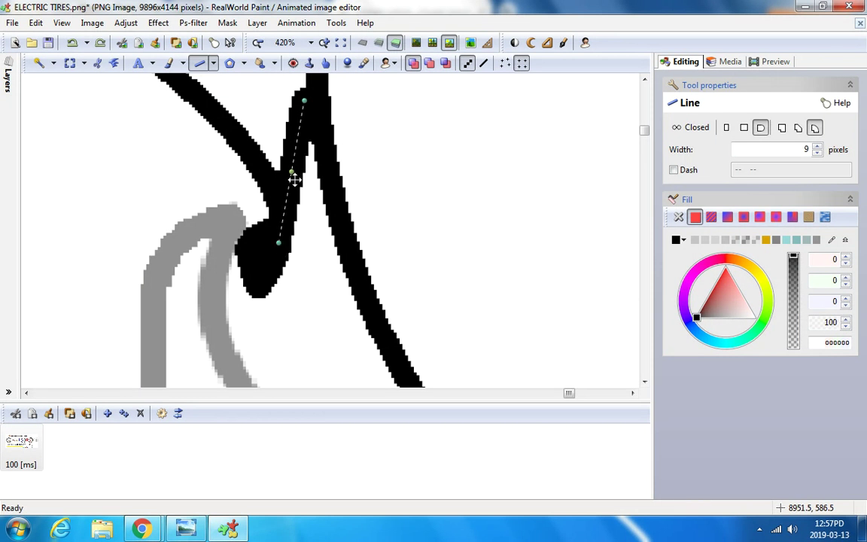
pyautogui.moveTo(293, 175); pyautogui.dragTo(302, 184)
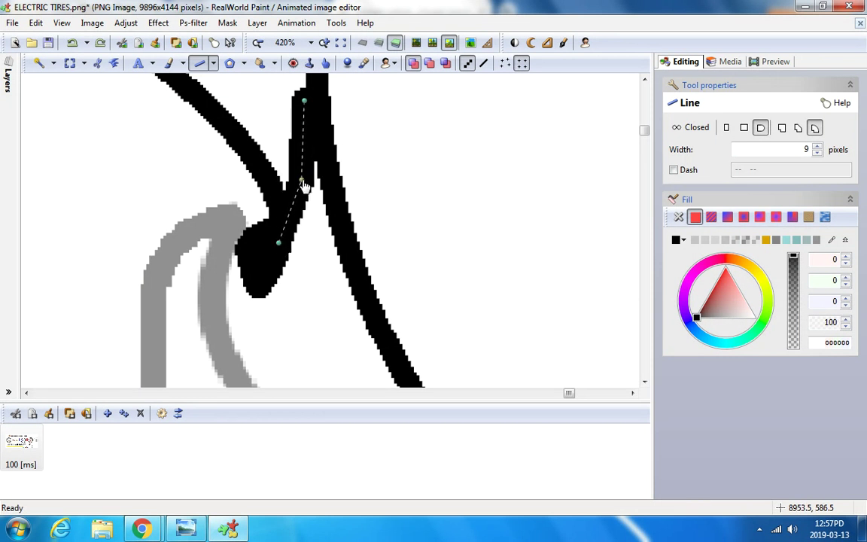
pyautogui.click(293, 217)
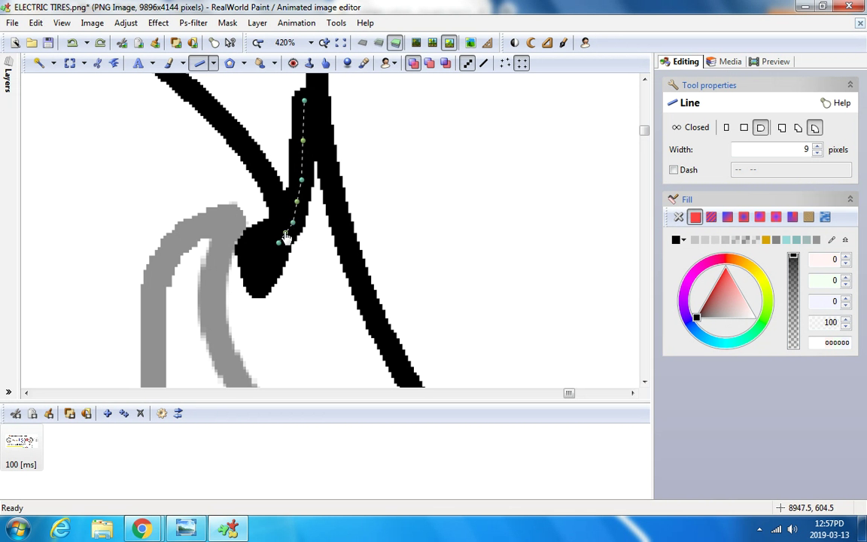
pyautogui.moveTo(280, 248); pyautogui.dragTo(275, 262)
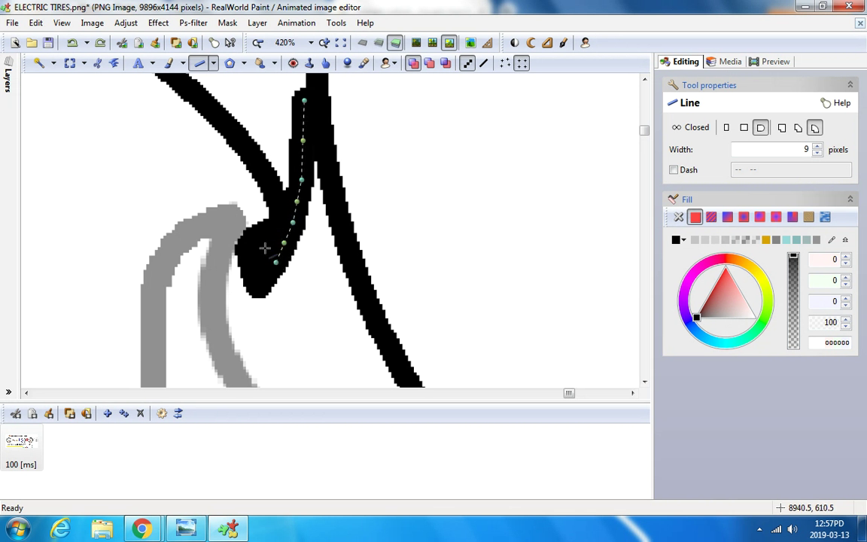
# Draw a matching bent 9-pixel black line connecting the upper tire's right hook to the inner oval.
pyautogui.scroll(-5, 258, 244)
pyautogui.scroll(4, 339, 241)
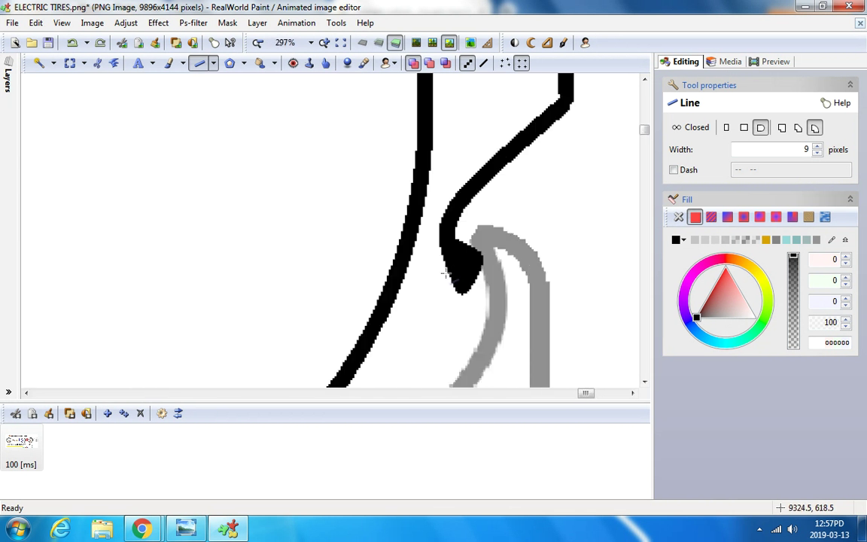
pyautogui.moveTo(457, 284); pyautogui.dragTo(426, 183)
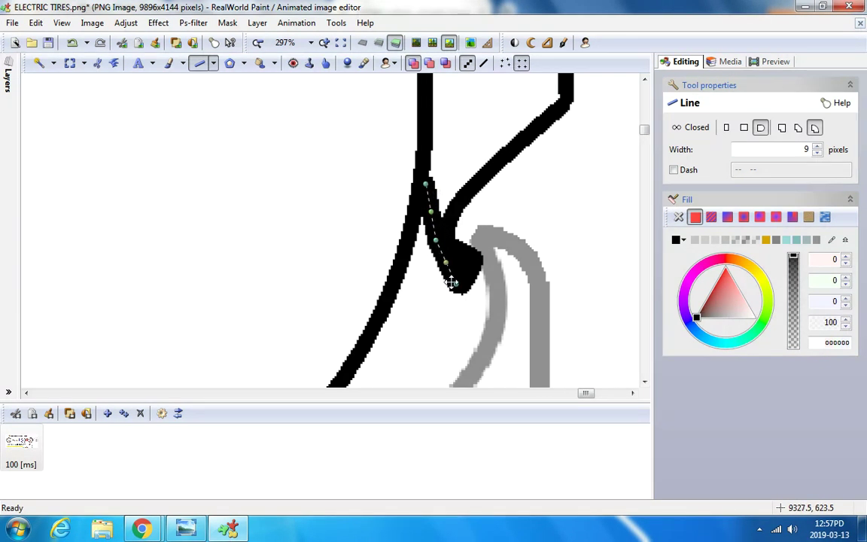
pyautogui.moveTo(452, 282); pyautogui.dragTo(462, 289)
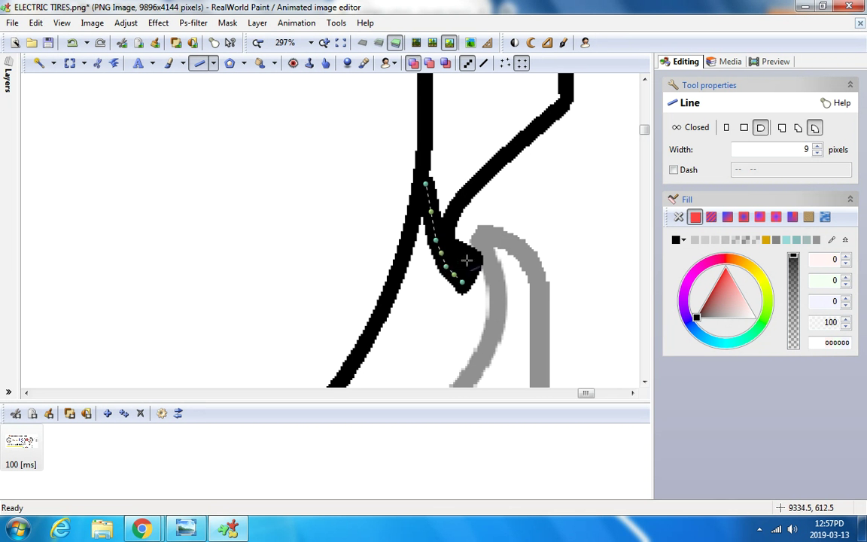
# Flood-fill the upper tire's wall with solid black.
pyautogui.scroll(-3, 466, 260)
pyautogui.press('f')
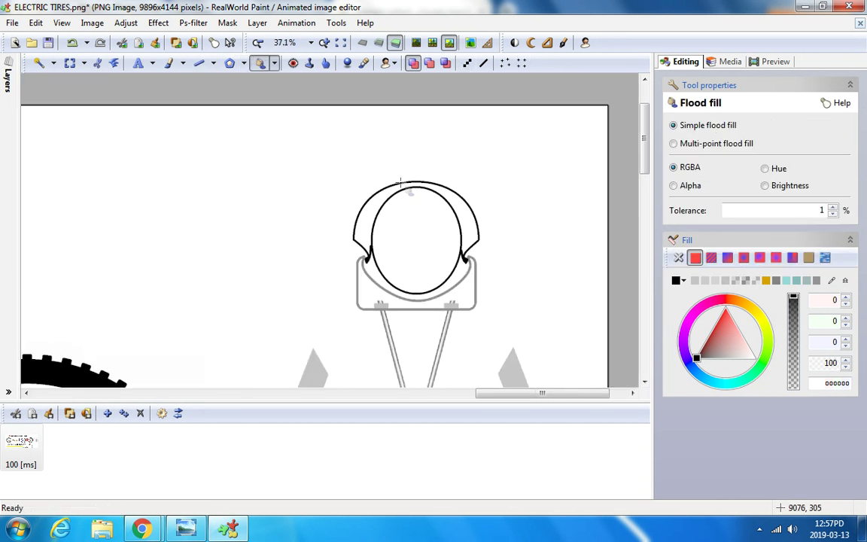
pyautogui.click(463, 221)
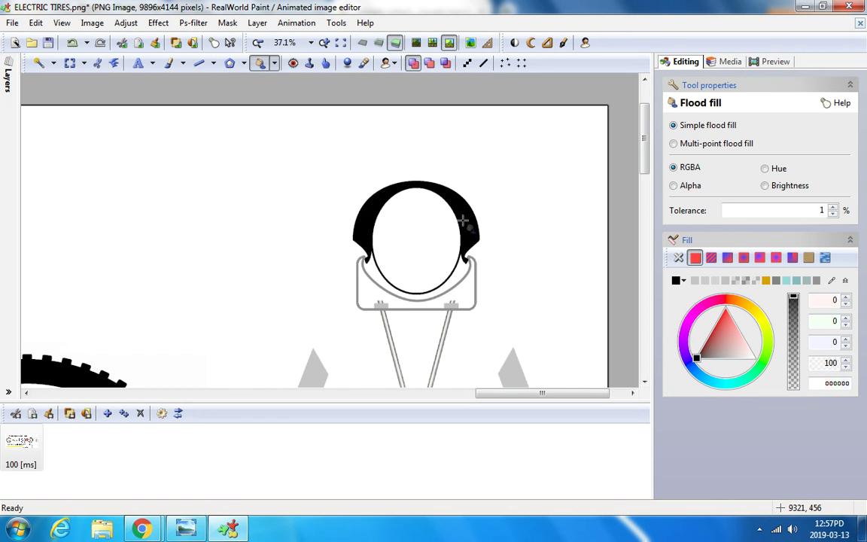
pyautogui.scroll(-1, 463, 220)
pyautogui.scroll(2, 452, 226)
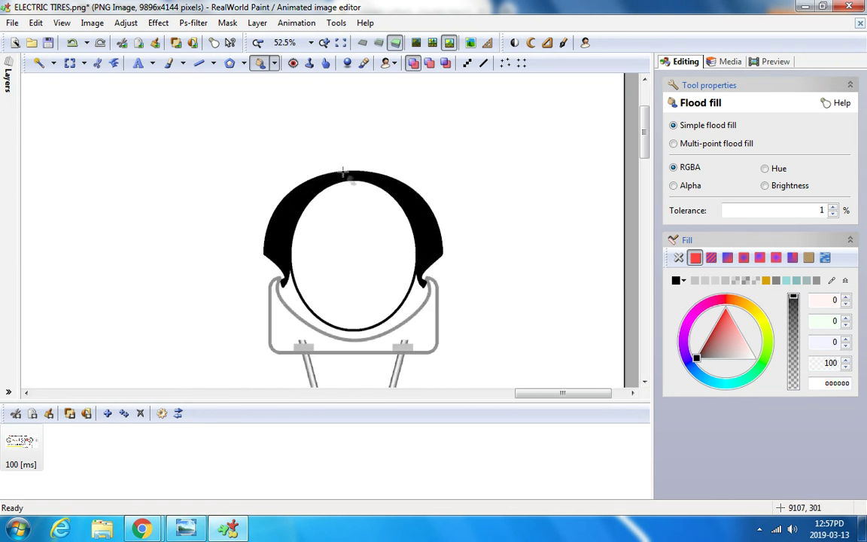
# Select the upper tire's black arch down to its hooks, about 637 x 347 pixels, and copy the selection.
pyautogui.click(70, 63)
pyautogui.moveTo(231, 152); pyautogui.dragTo(462, 283)
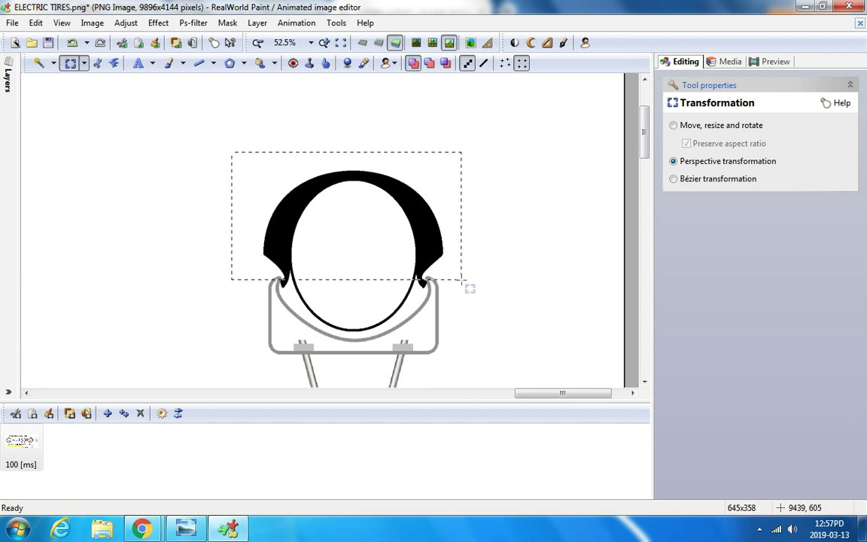
pyautogui.scroll(2, 463, 283)
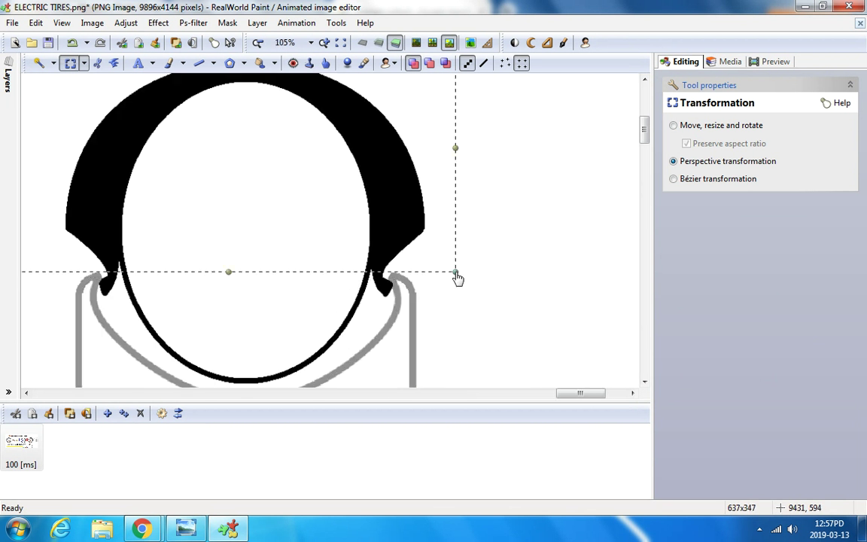
pyautogui.scroll(-2, 458, 279)
pyautogui.rightClick(259, 175)
pyautogui.click(309, 319)
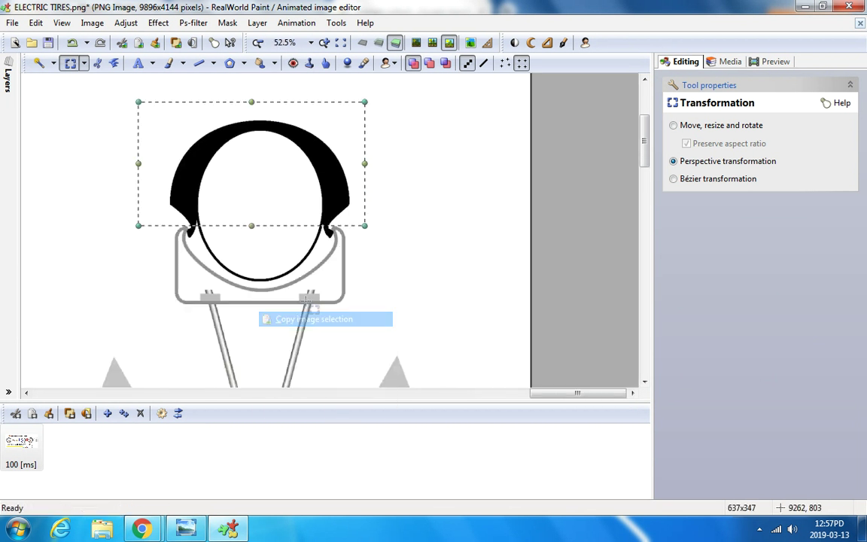
# Copy a larger selection of about 683 x 565 pixels around the upper tire and rim, and compare it with the lower tire.
pyautogui.scroll(-2, 305, 300)
pyautogui.scroll(2, 445, 219)
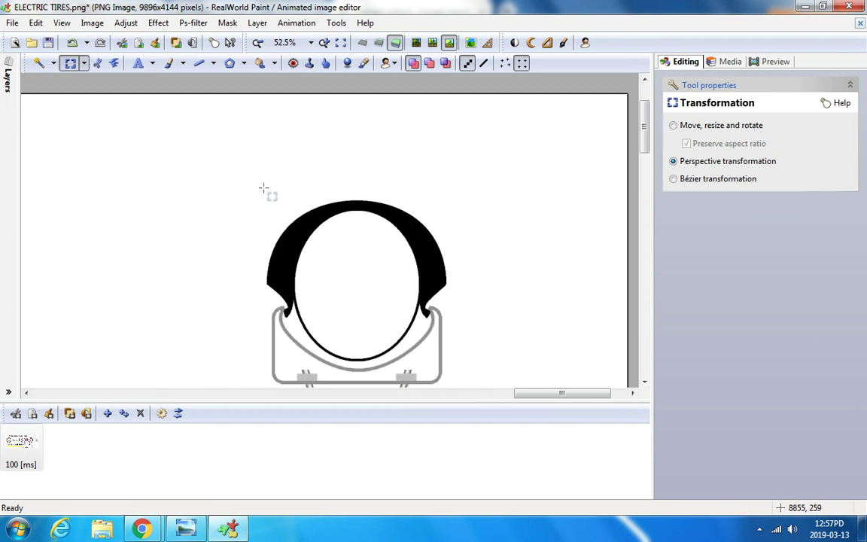
pyautogui.moveTo(241, 181); pyautogui.dragTo(485, 384)
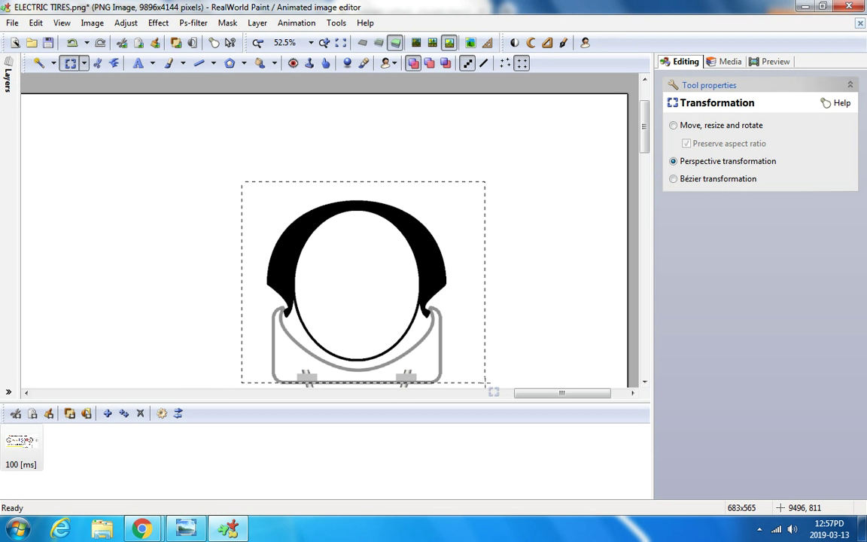
pyautogui.rightClick(362, 270)
pyautogui.click(401, 164)
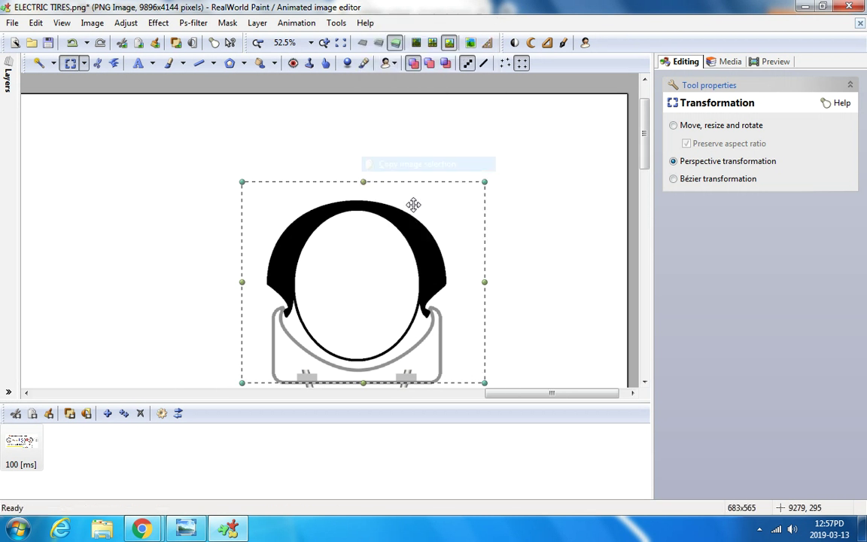
pyautogui.scroll(-2, 520, 207)
pyautogui.scroll(-3, 652, 267)
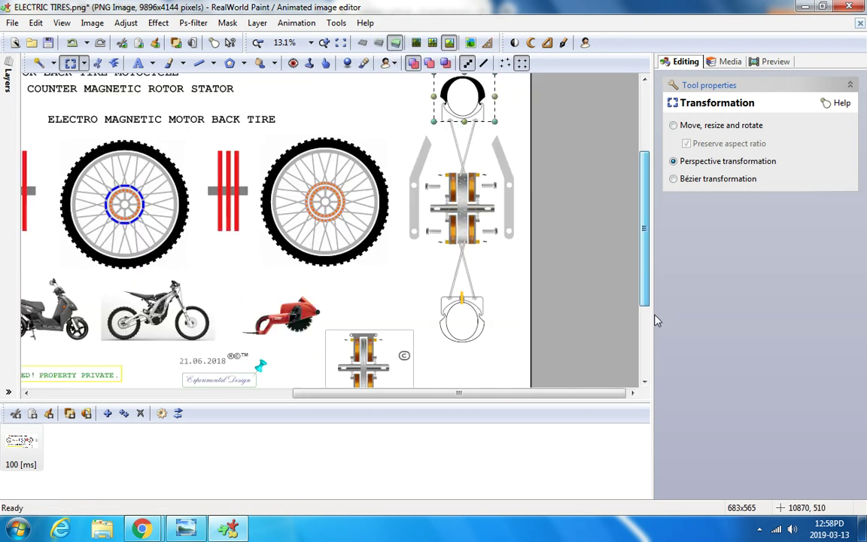
pyautogui.scroll(1, 459, 267)
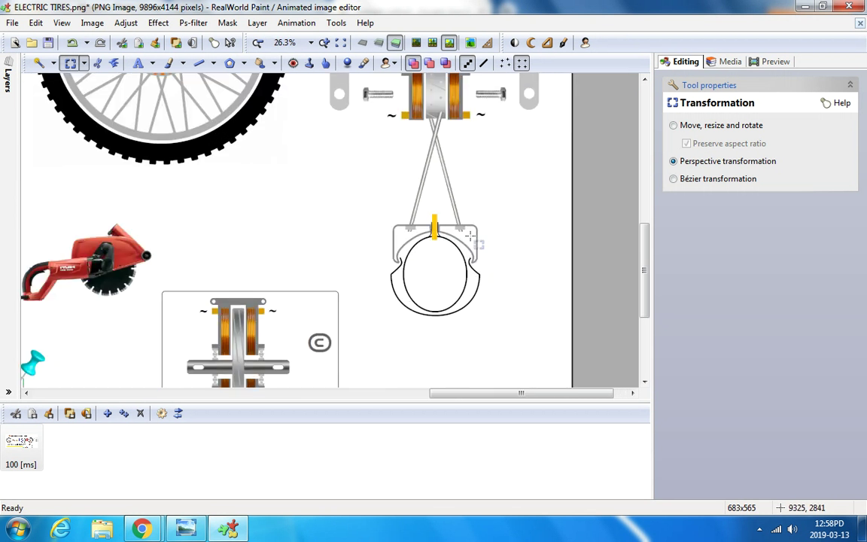
pyautogui.scroll(-1, 650, 282)
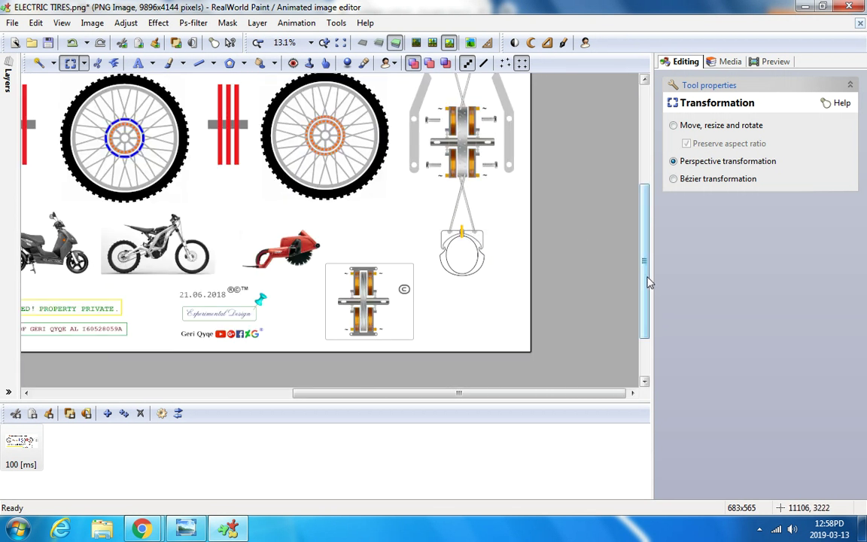
pyautogui.moveTo(649, 282); pyautogui.dragTo(651, 174)
pyautogui.scroll(2, 491, 180)
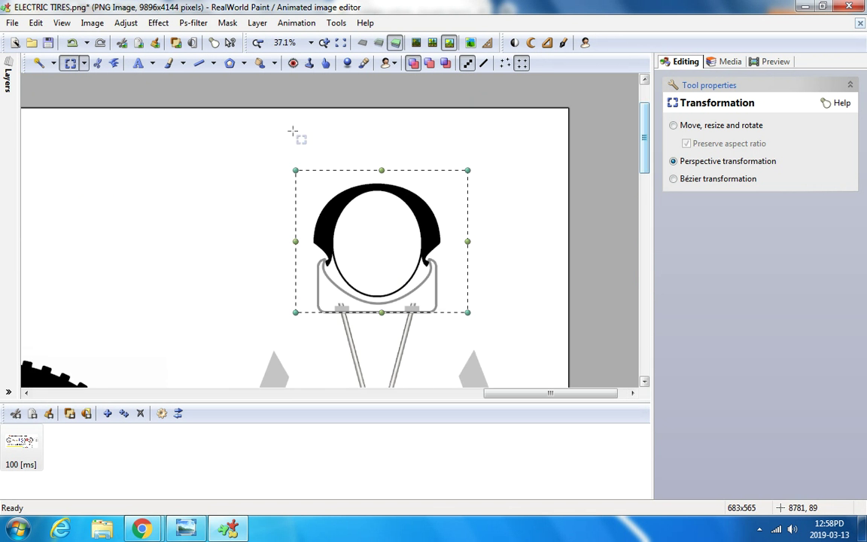
# Select the upper tire's filled arch including both hooks, about 668 x 442 pixels, and copy the selection.
pyautogui.moveTo(292, 156); pyautogui.dragTo(437, 261)
pyautogui.scroll(2, 481, 277)
pyautogui.rightClick(271, 172)
pyautogui.click(281, 319)
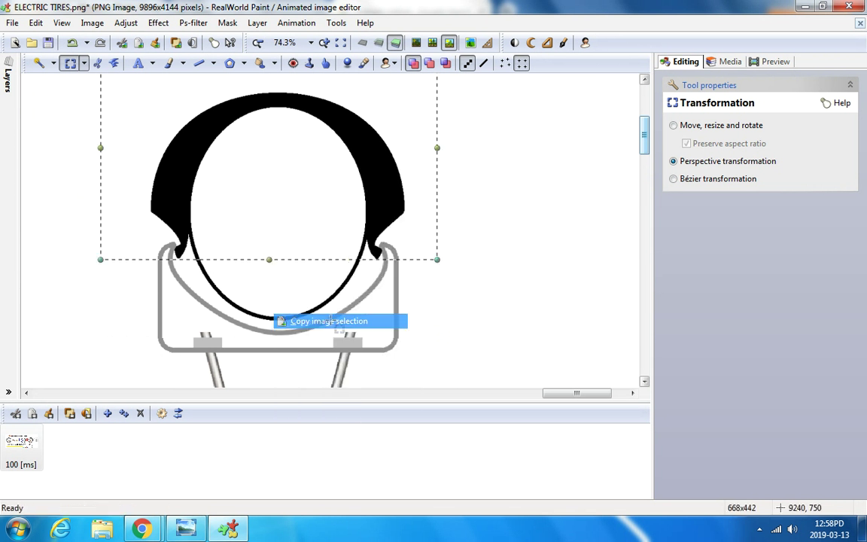
# Paste the copied tire arch near the lower tire and flip it upside down.
pyautogui.scroll(-3, 450, 291)
pyautogui.scroll(-2, 449, 291)
pyautogui.moveTo(646, 197); pyautogui.dragTo(645, 331)
pyautogui.scroll(2, 439, 265)
pyautogui.scroll(2, 439, 265)
pyautogui.rightClick(369, 229)
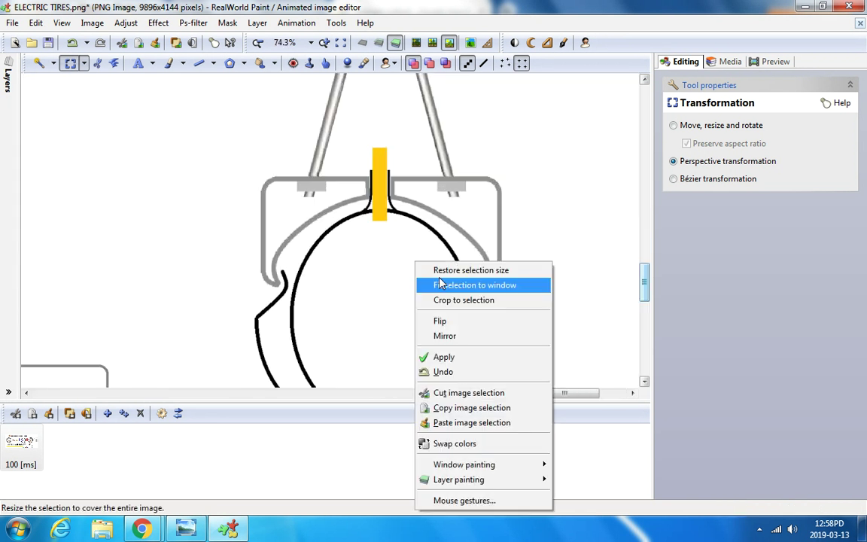
pyautogui.click(443, 420)
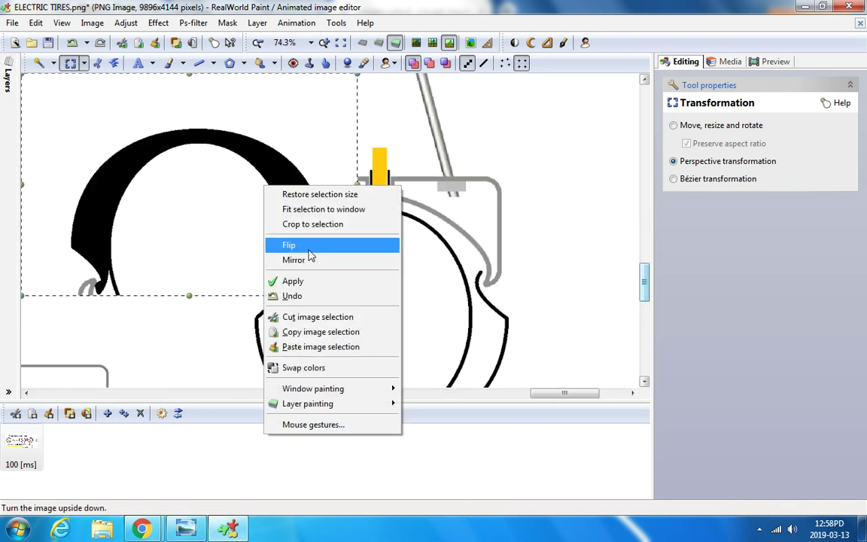
pyautogui.click(305, 247)
# Place the flipped black tire over the lower tire's outline, aligning its hooks with the grey rim, and apply it.
pyautogui.moveTo(240, 172); pyautogui.dragTo(423, 281)
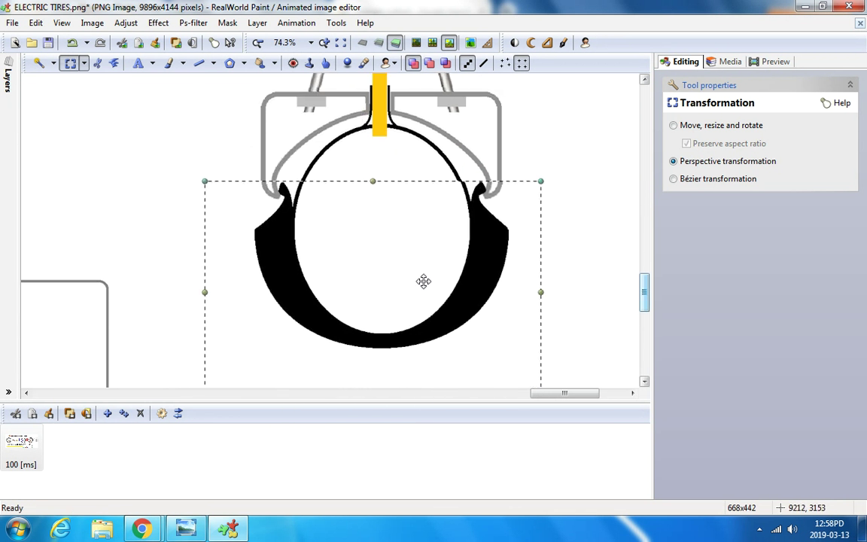
pyautogui.scroll(1, 415, 244)
pyautogui.moveTo(421, 235); pyautogui.dragTo(419, 241)
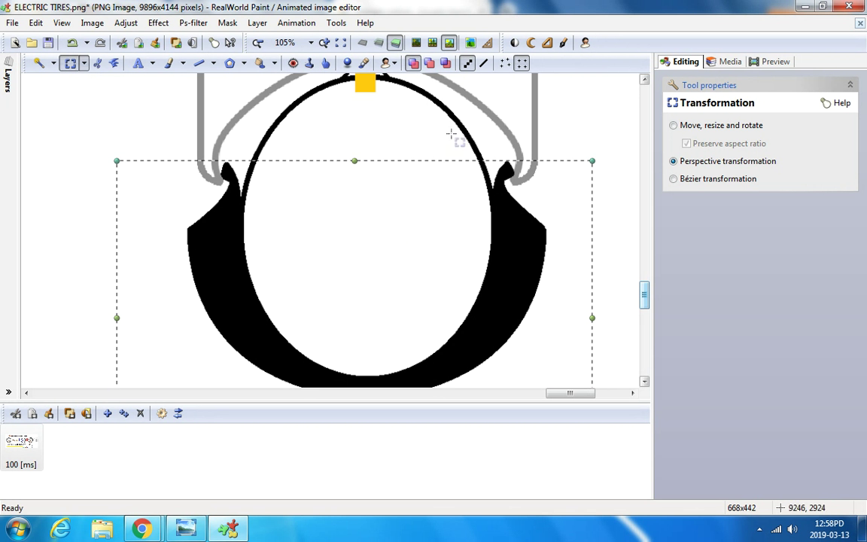
pyautogui.scroll(-1, 450, 134)
pyautogui.scroll(1, 456, 271)
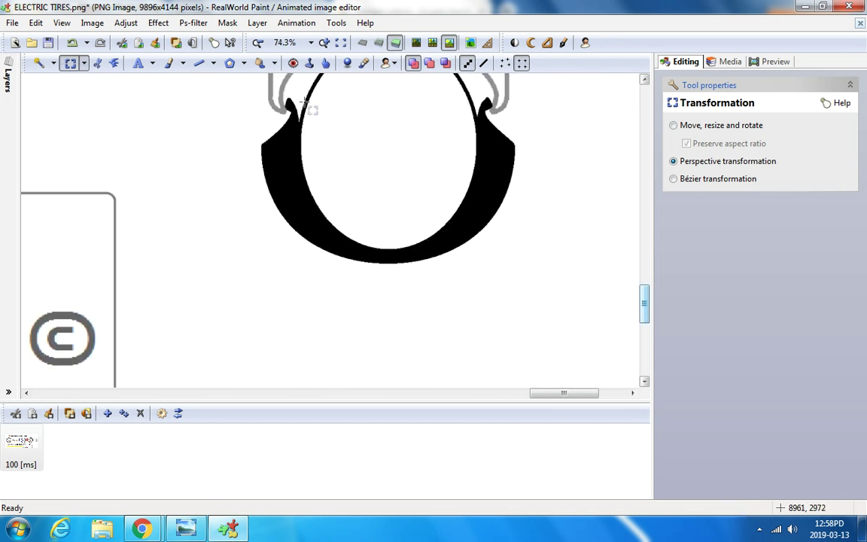
# Stamp tread lugs around the lower tire's outer edge with a 50-pixel square black brush.
pyautogui.click(230, 64)
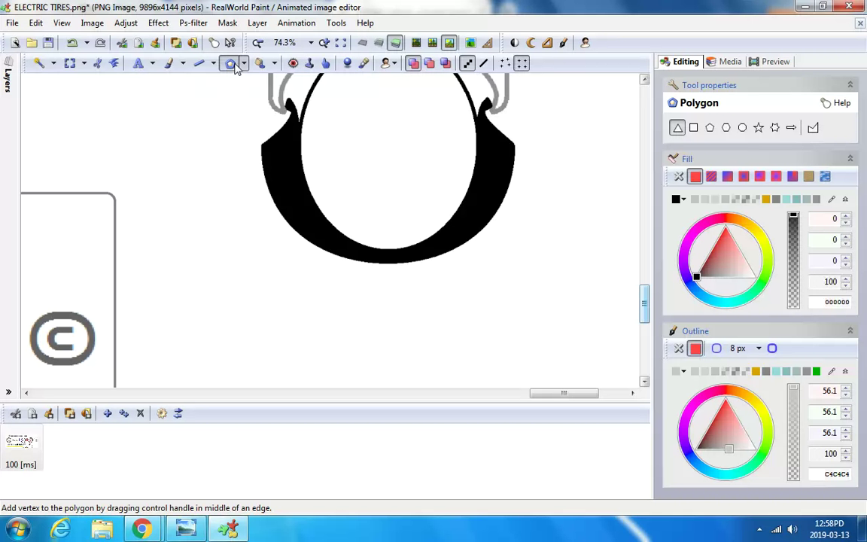
pyautogui.click(169, 64)
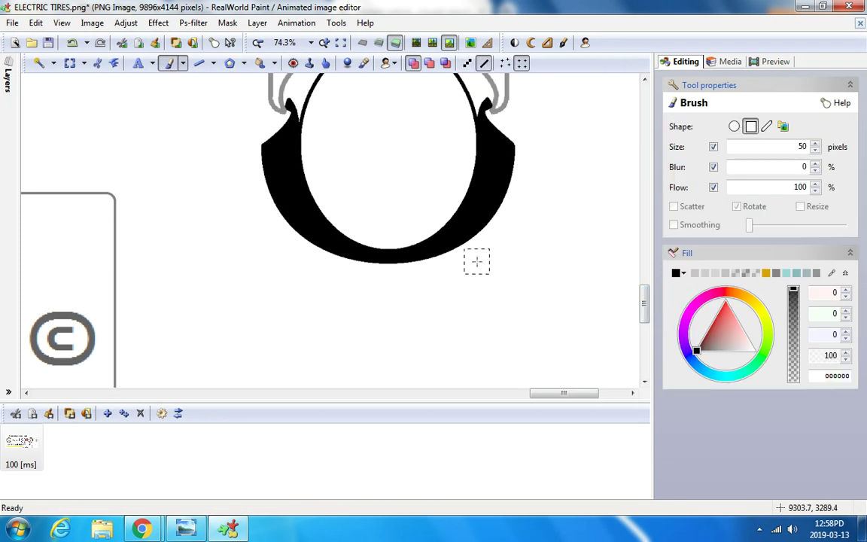
pyautogui.scroll(2, 477, 262)
pyautogui.click(452, 254)
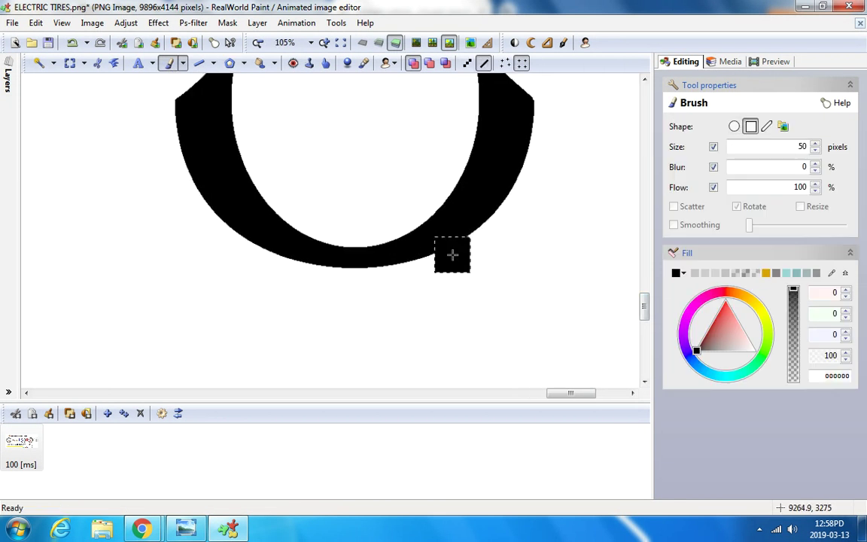
pyautogui.scroll(-3, 306, 281)
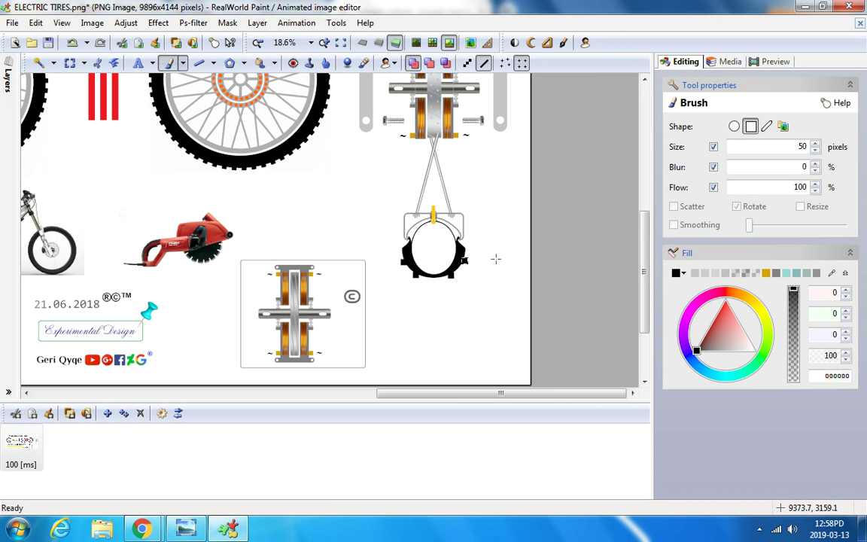
pyautogui.scroll(-1, 496, 259)
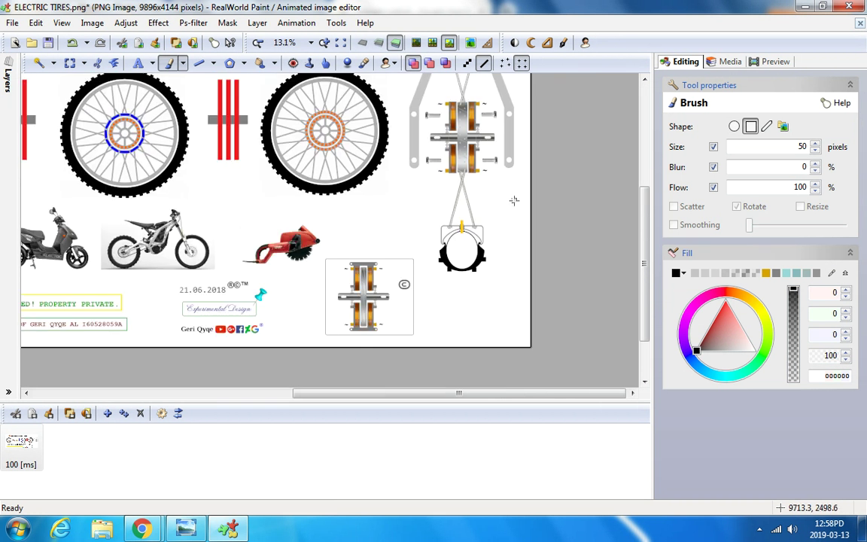
pyautogui.scroll(-1, 514, 201)
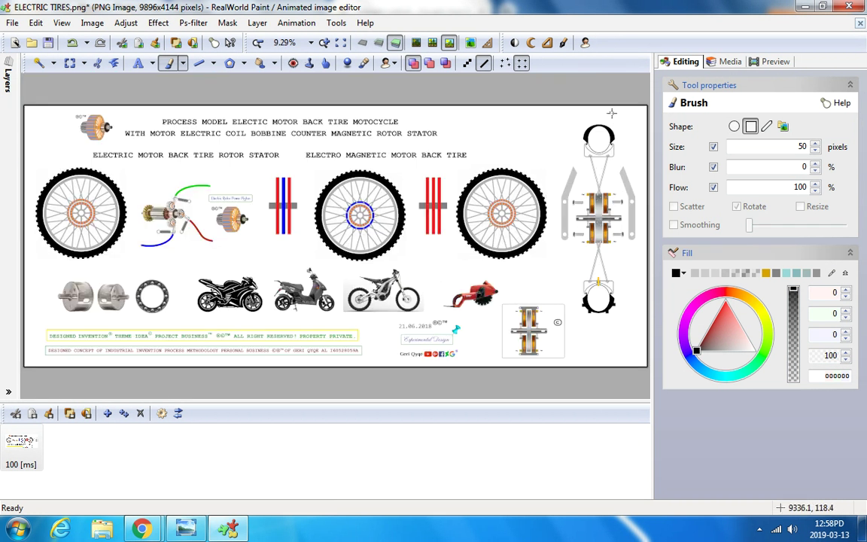
# Stamp matching 50-pixel square black tread lugs around the upper tire's outer edge.
pyautogui.scroll(7, 611, 113)
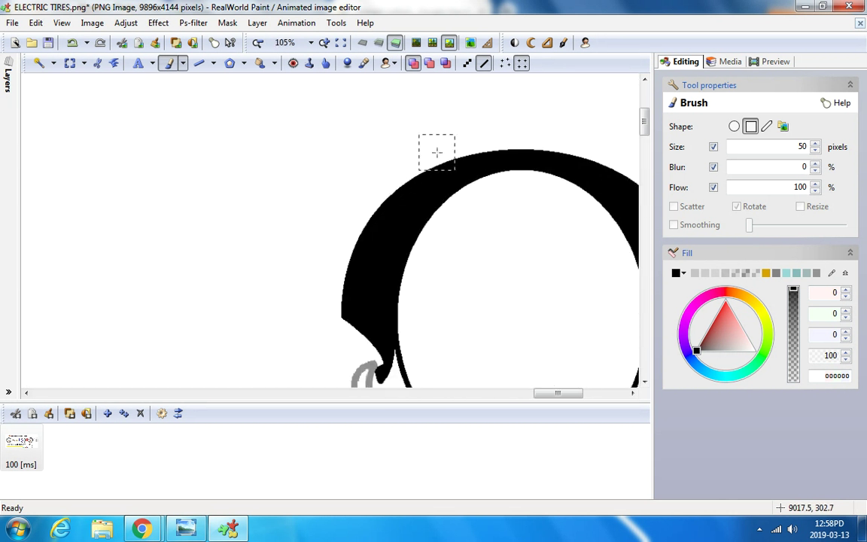
pyautogui.click(438, 155)
pyautogui.scroll(-2, 438, 154)
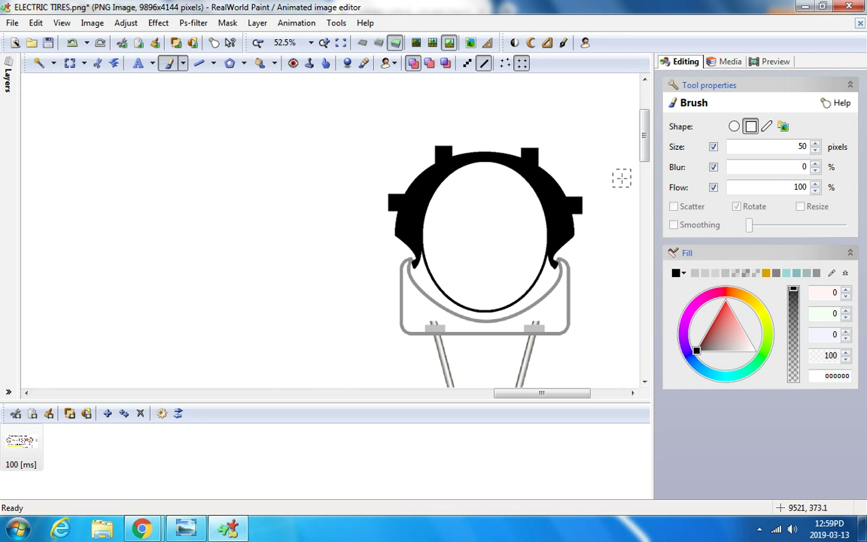
# Save the finished ELECTRIC TIRES poster.
pyautogui.scroll(-1, 621, 178)
pyautogui.scroll(-2, 607, 245)
pyautogui.scroll(-8, 580, 332)
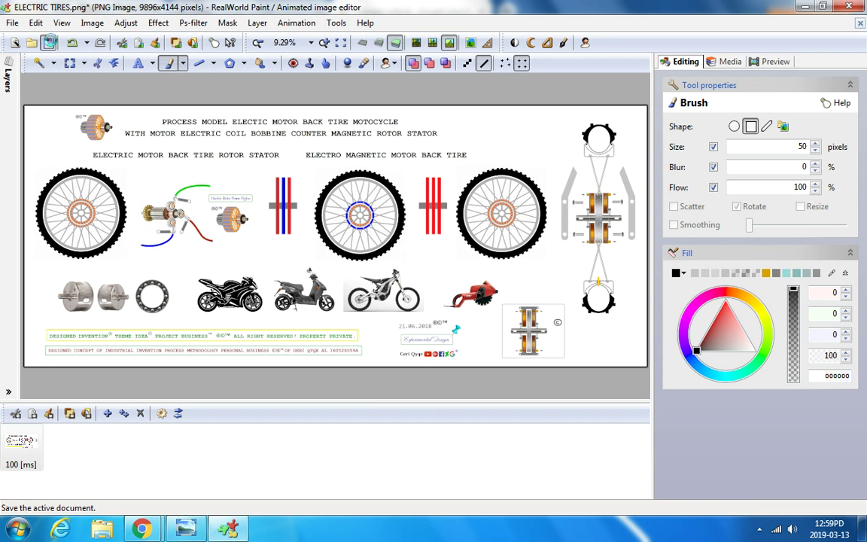
pyautogui.click(50, 42)
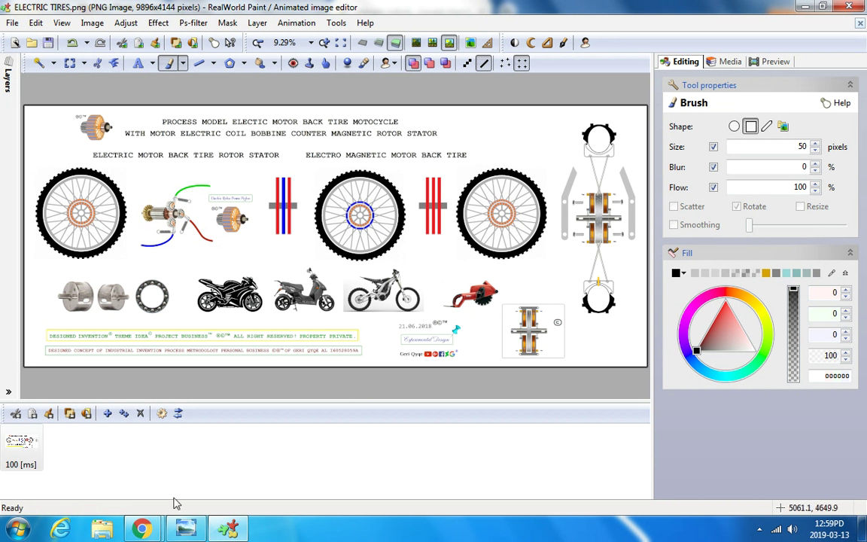
# Switch to Chrome and open the bookmarked DeviantArt gallery in place of the rod image search.
pyautogui.moveTo(147, 531)
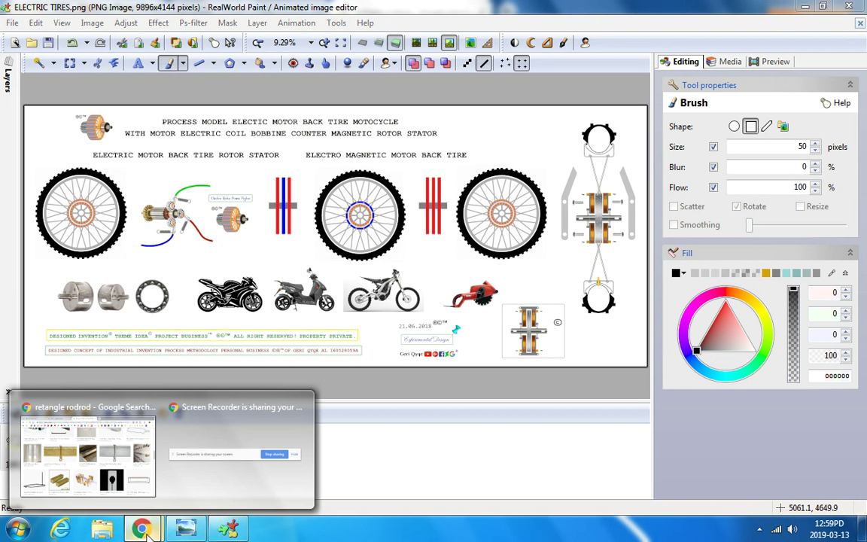
pyautogui.click(116, 469)
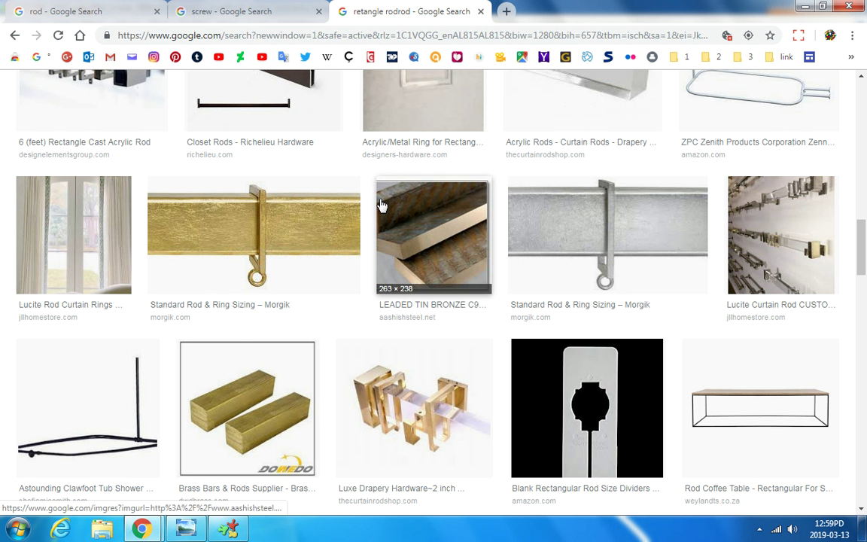
pyautogui.click(241, 59)
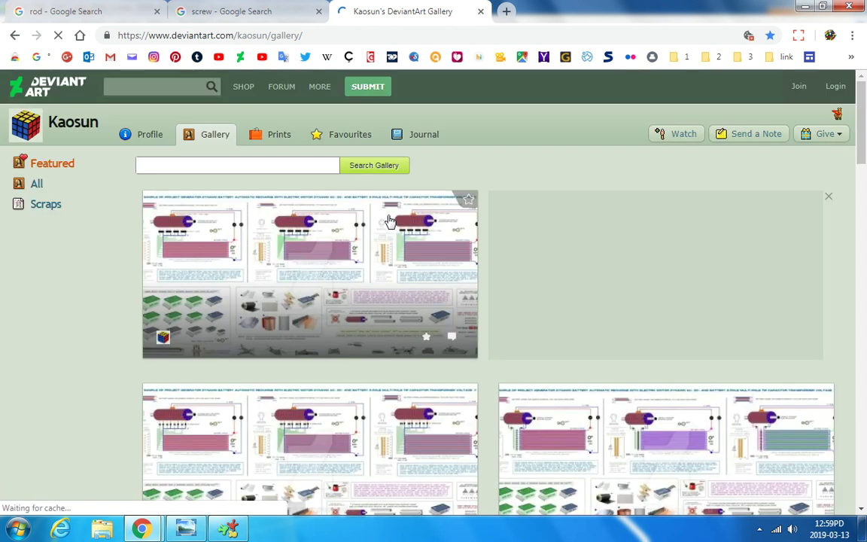
# Log in to the DeviantArt account and open its gallery from the profile page.
pyautogui.click(833, 90)
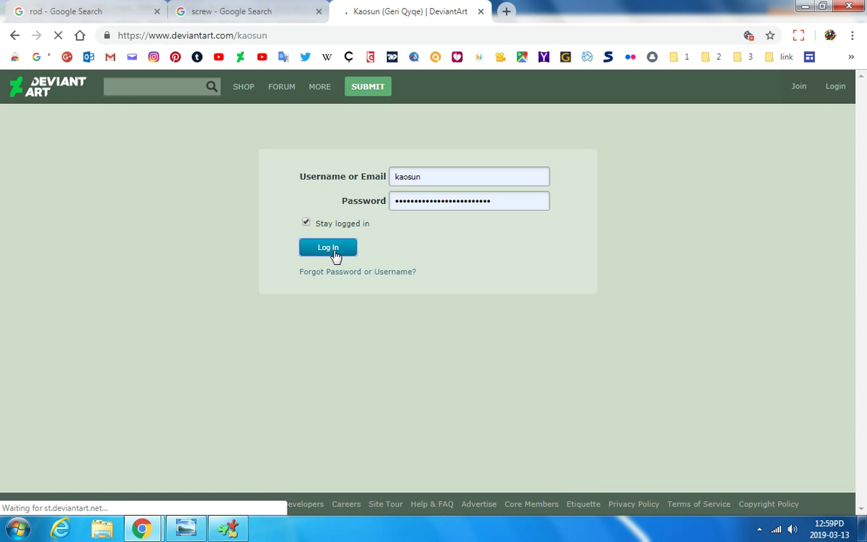
pyautogui.scroll(-2, 335, 256)
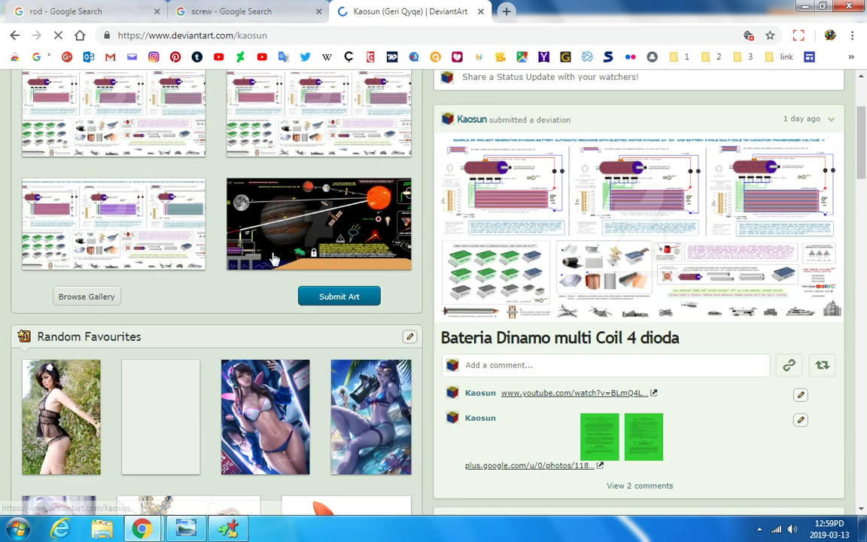
pyautogui.click(100, 296)
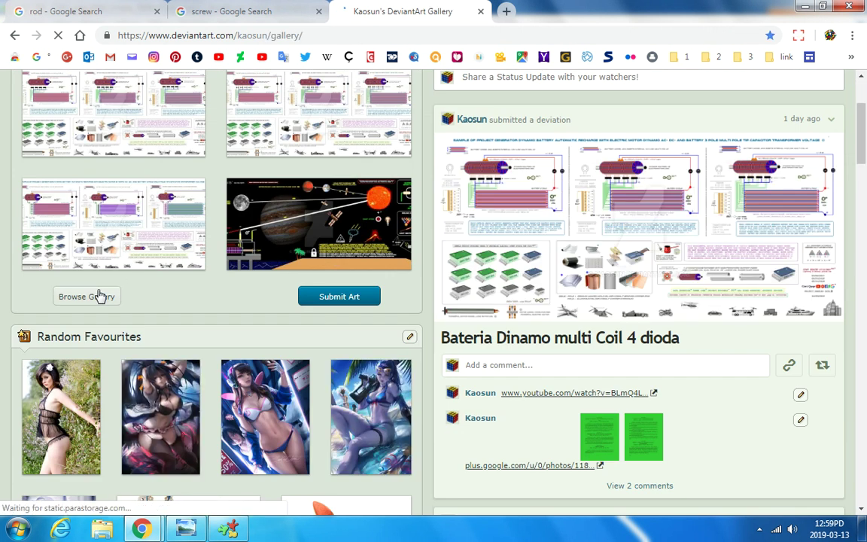
# Find the Back Tires Motocycle deviation in the gallery and open it for editing.
pyautogui.scroll(-6, 101, 304)
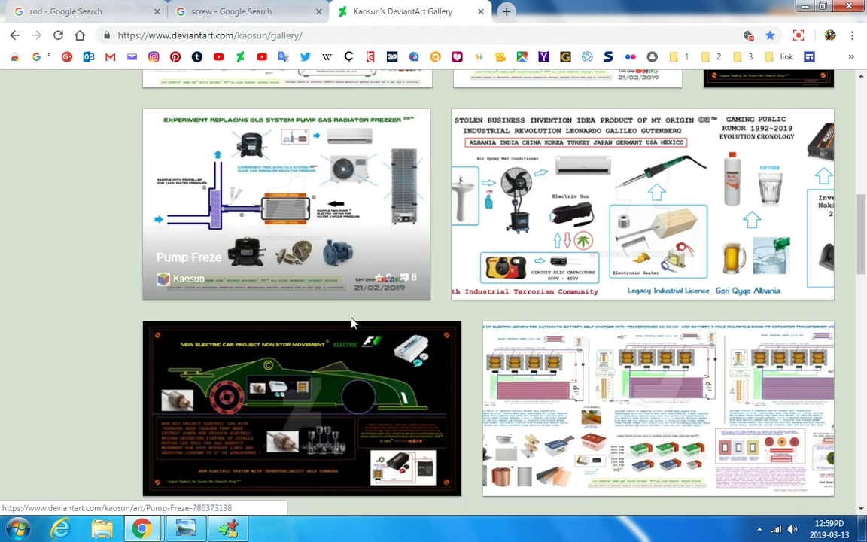
pyautogui.scroll(-15, 352, 323)
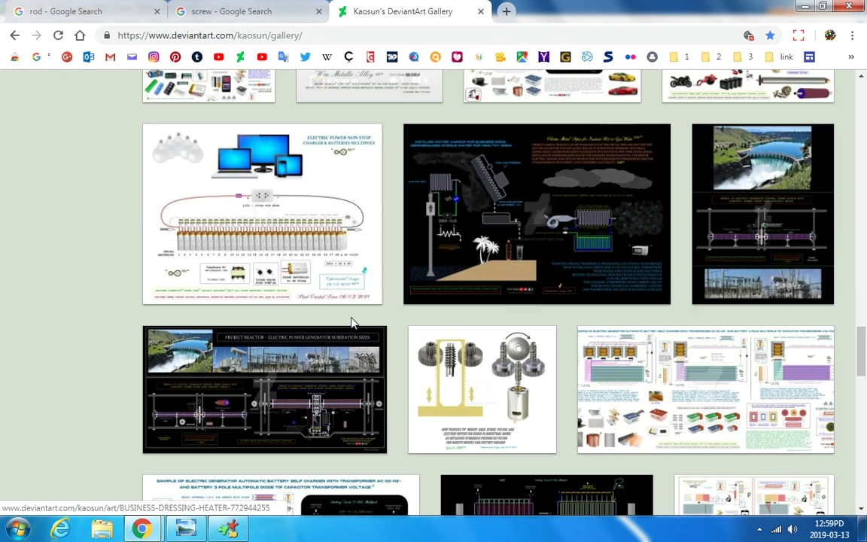
pyautogui.scroll(-9, 352, 324)
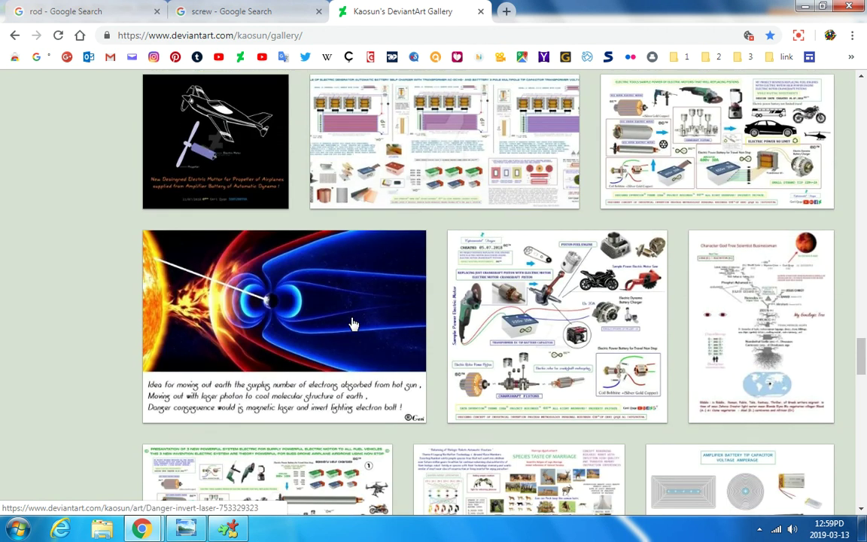
pyautogui.scroll(-10, 351, 324)
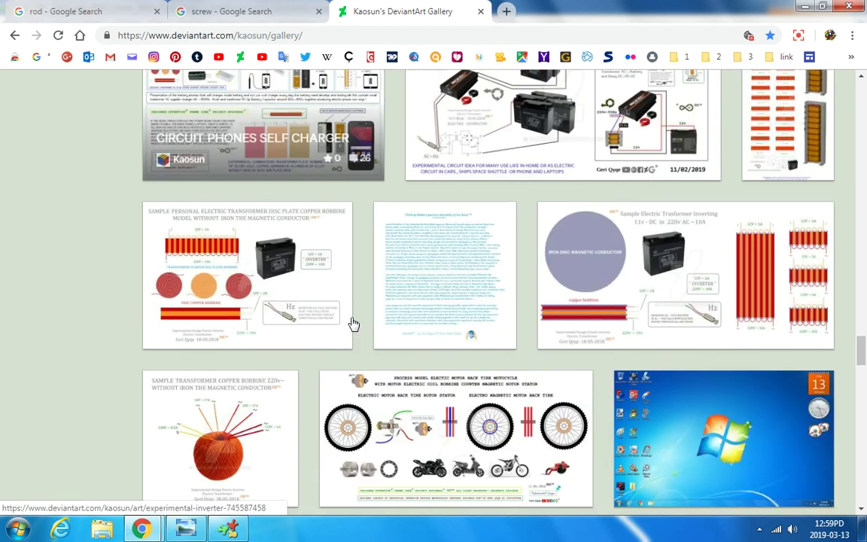
pyautogui.scroll(-2, 353, 324)
pyautogui.click(467, 275)
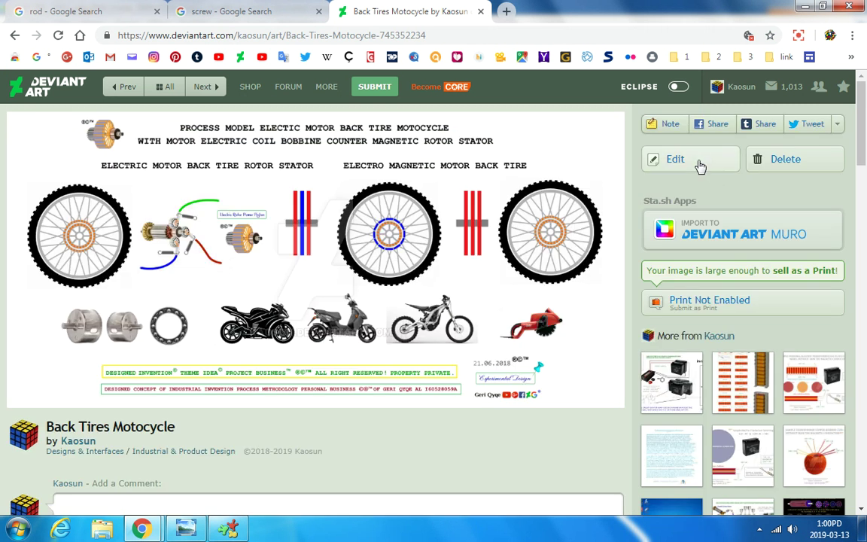
pyautogui.click(701, 162)
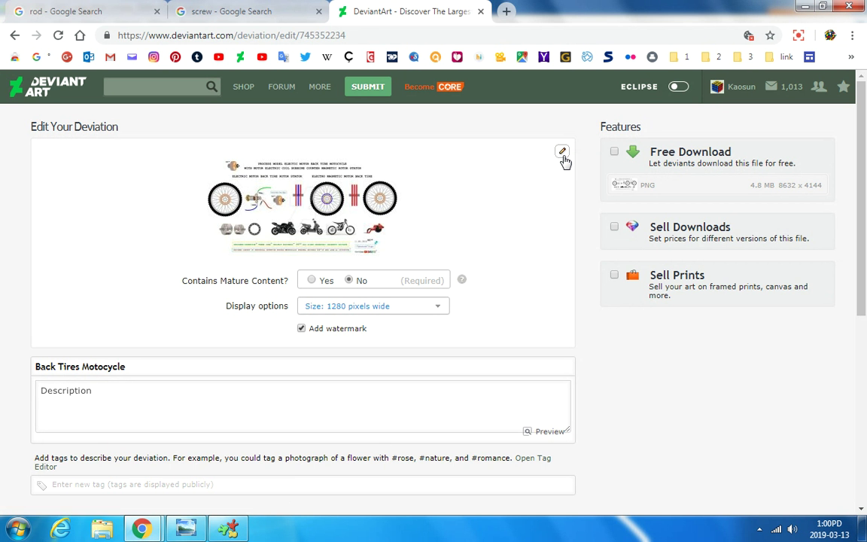
# Replace the deviation's main file with ELECTRIC TIRES from the Qendra > MAKINA ELEKTRIKE folder on the Magazin 2 (E:) drive.
pyautogui.click(562, 153)
pyautogui.click(566, 156)
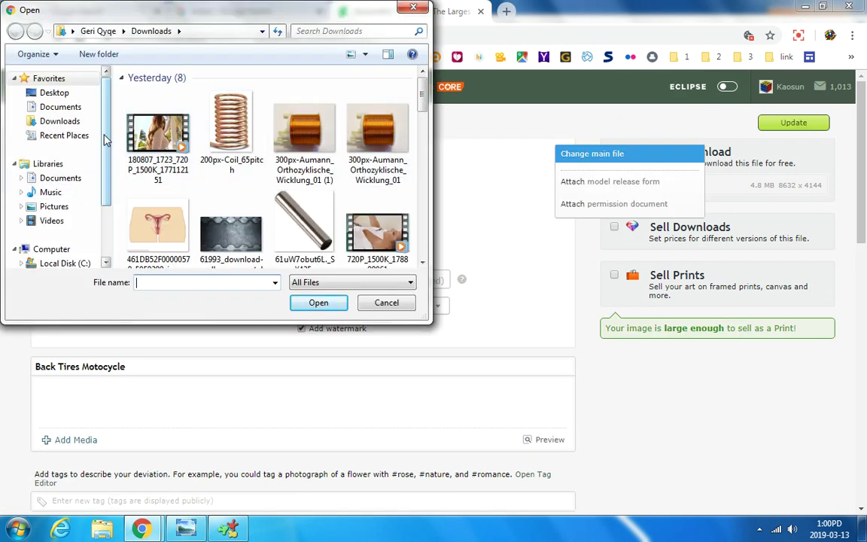
pyautogui.scroll(-2, 60, 211)
pyautogui.click(66, 215)
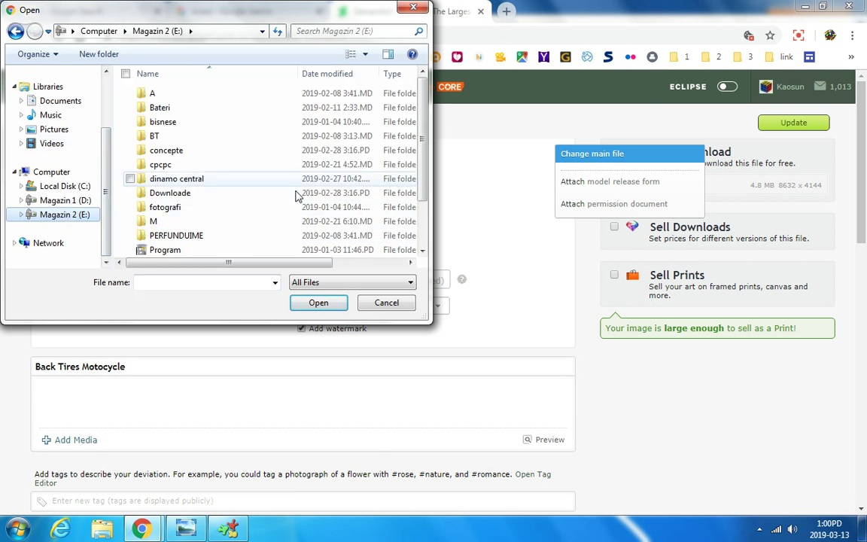
pyautogui.scroll(-1, 276, 218)
pyautogui.doubleClick(234, 223)
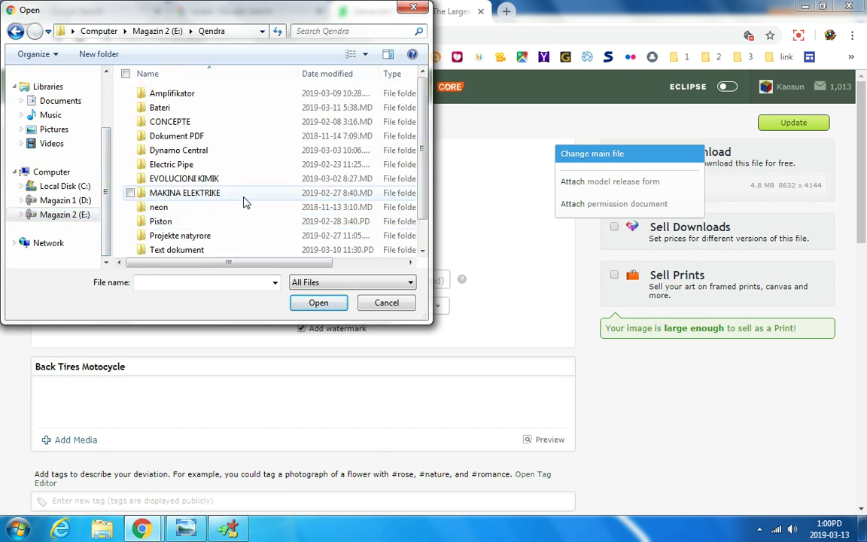
pyautogui.scroll(-1, 424, 191)
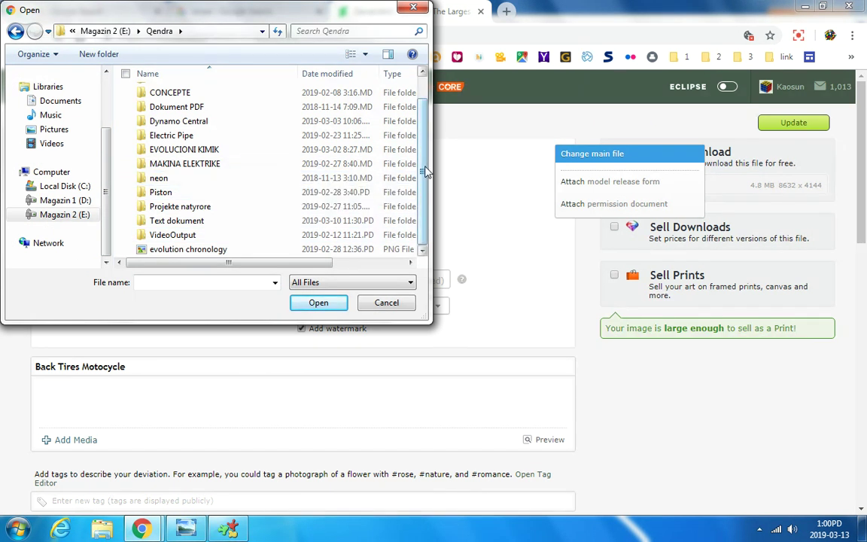
pyautogui.doubleClick(279, 164)
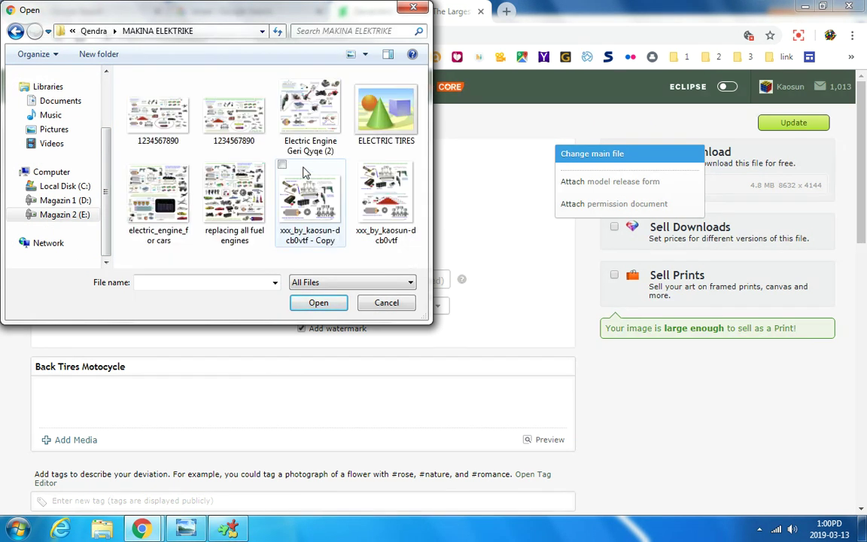
pyautogui.click(385, 121)
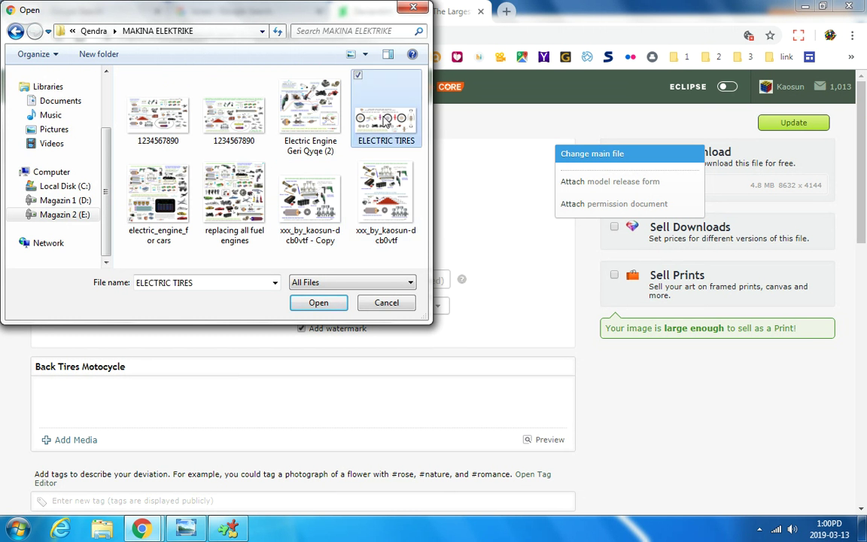
pyautogui.click(326, 306)
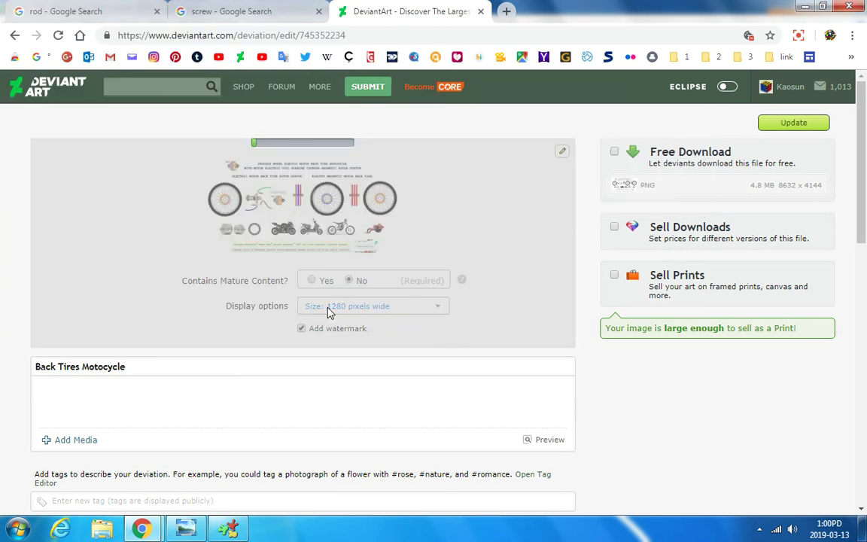